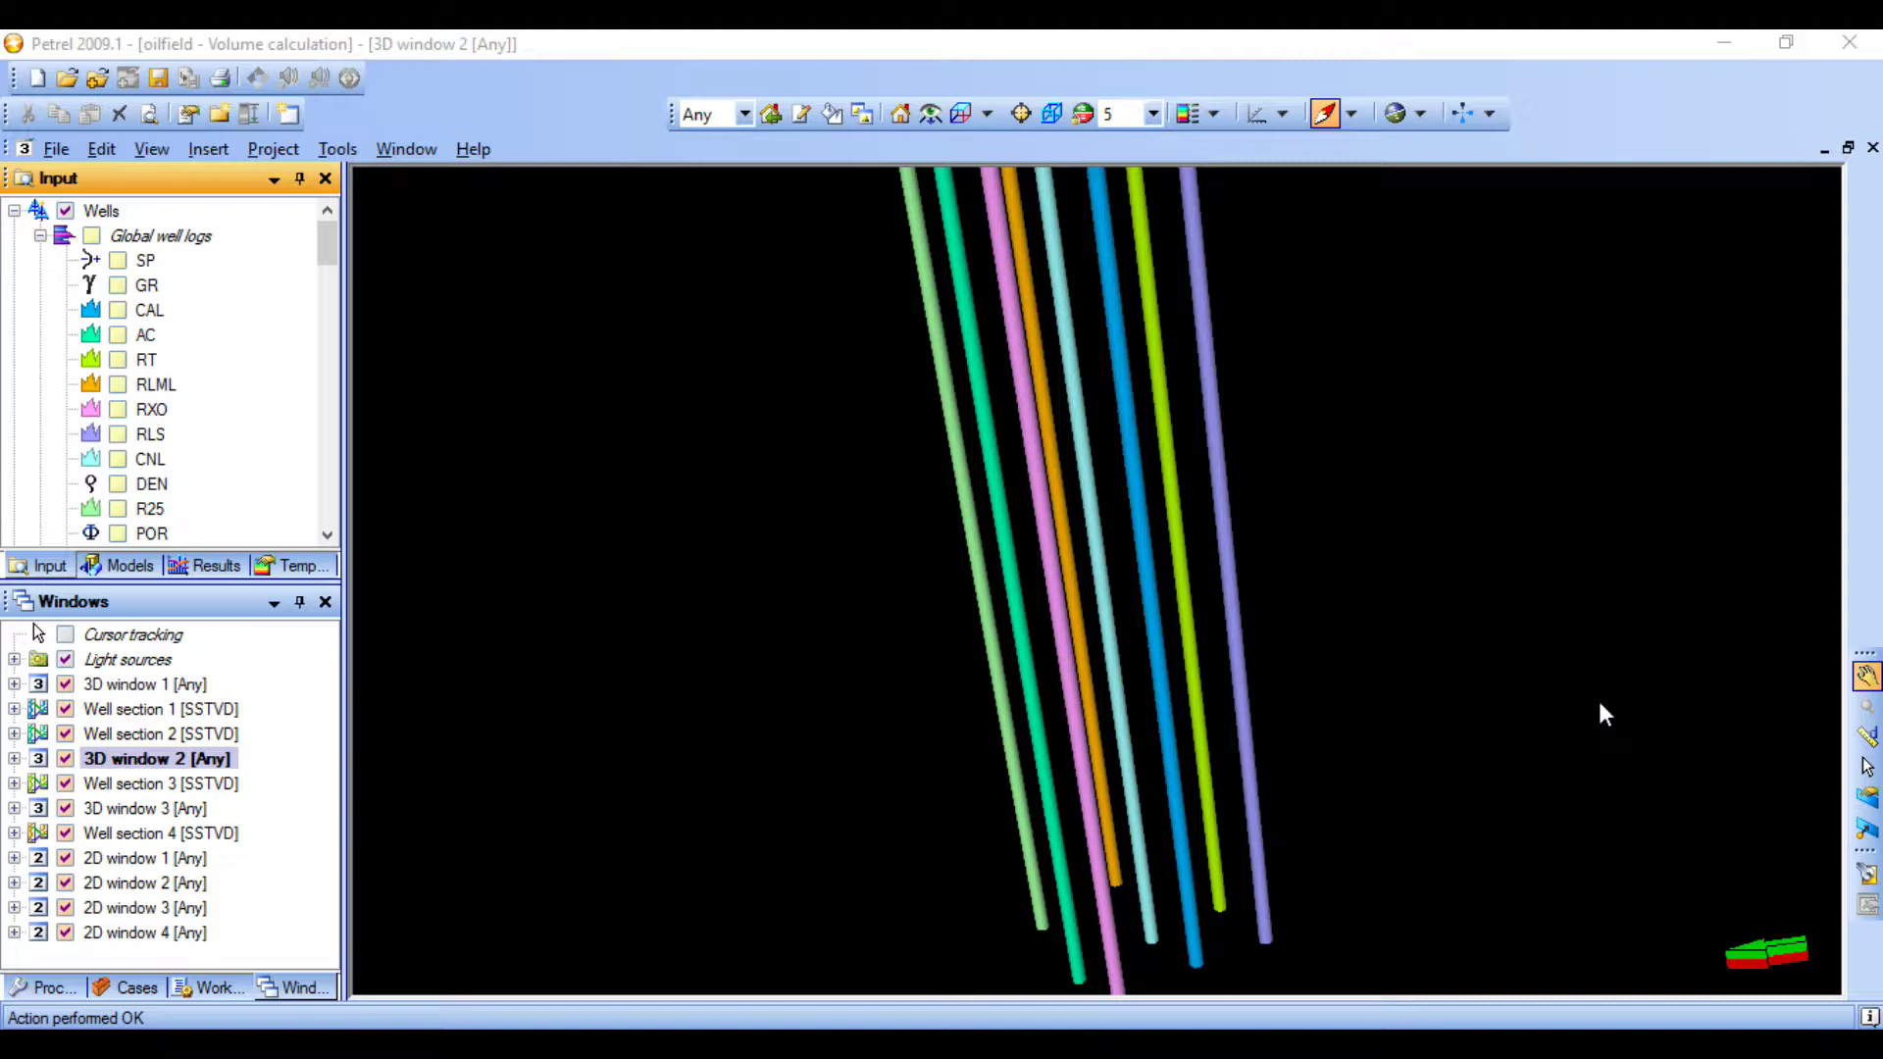
Insert a new continuous global well log into the Global well logs folder.
left_click(329, 224)
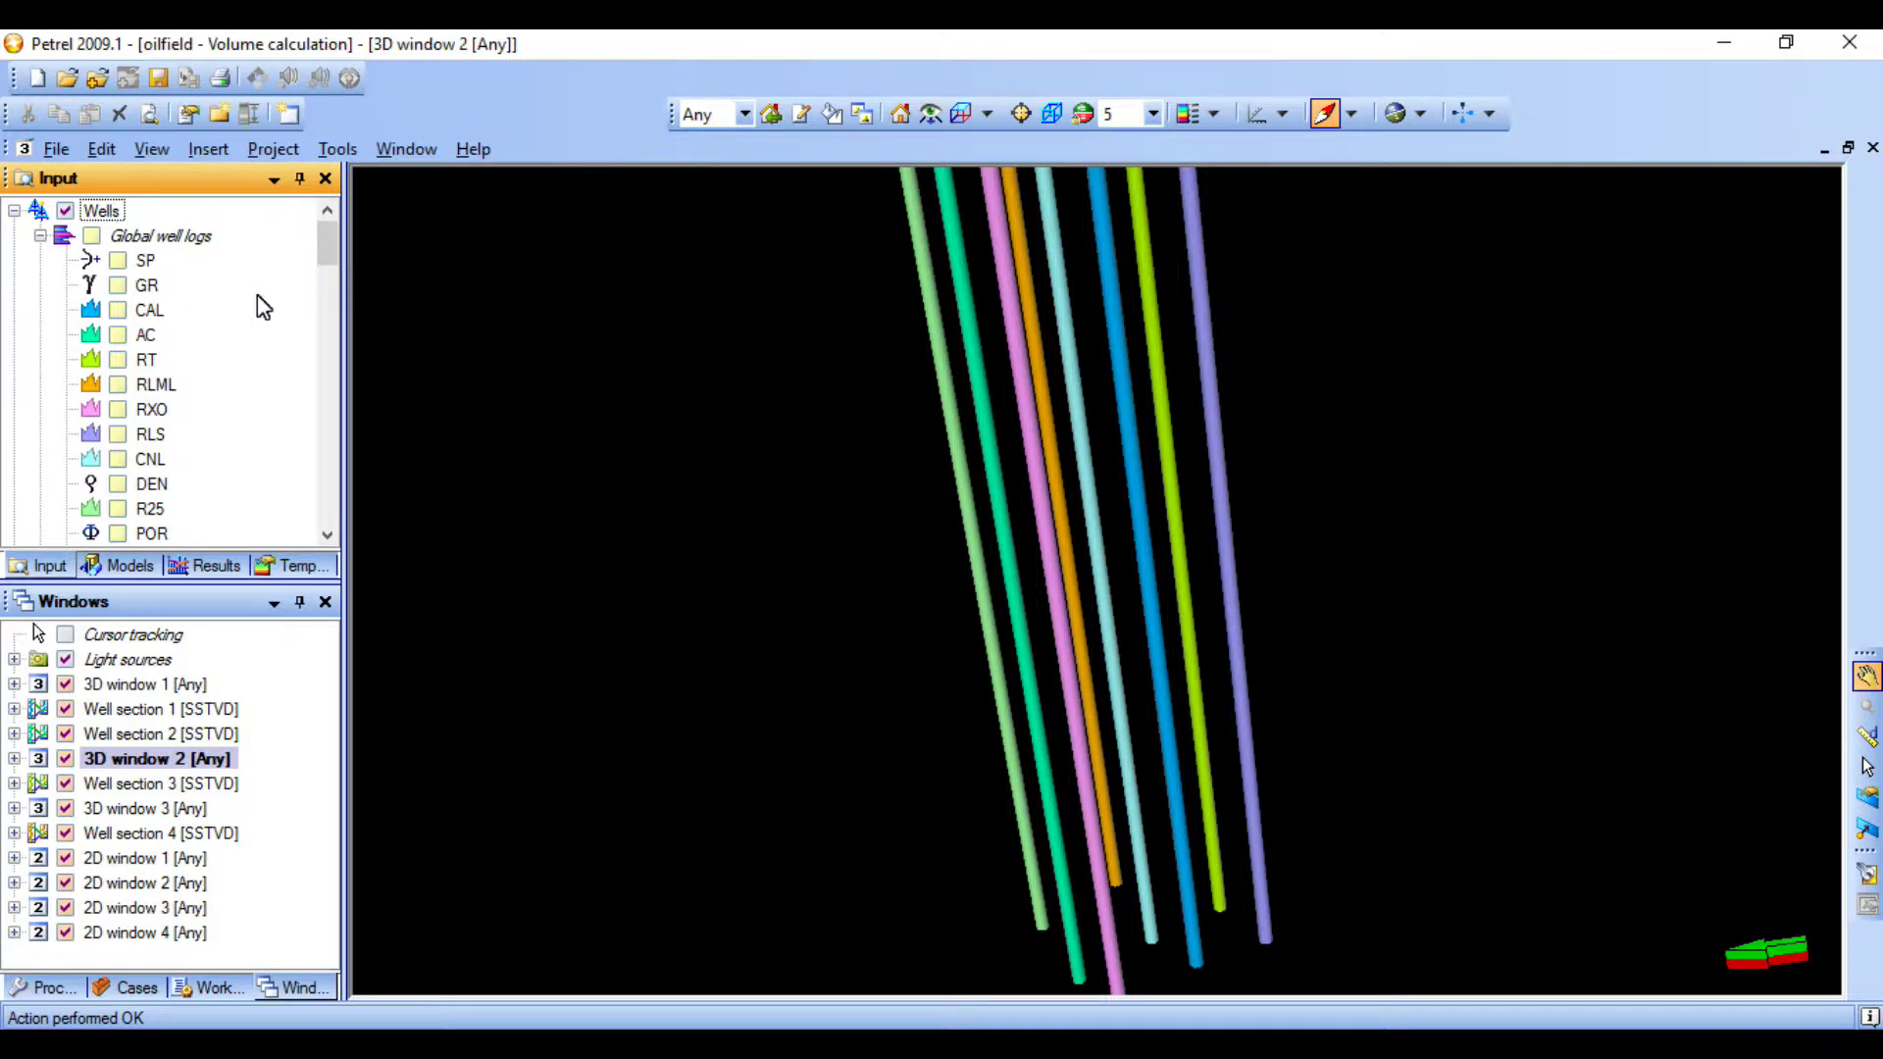
left_click_drag(336, 237, 271, 241)
left_click(133, 237)
right_click(132, 237)
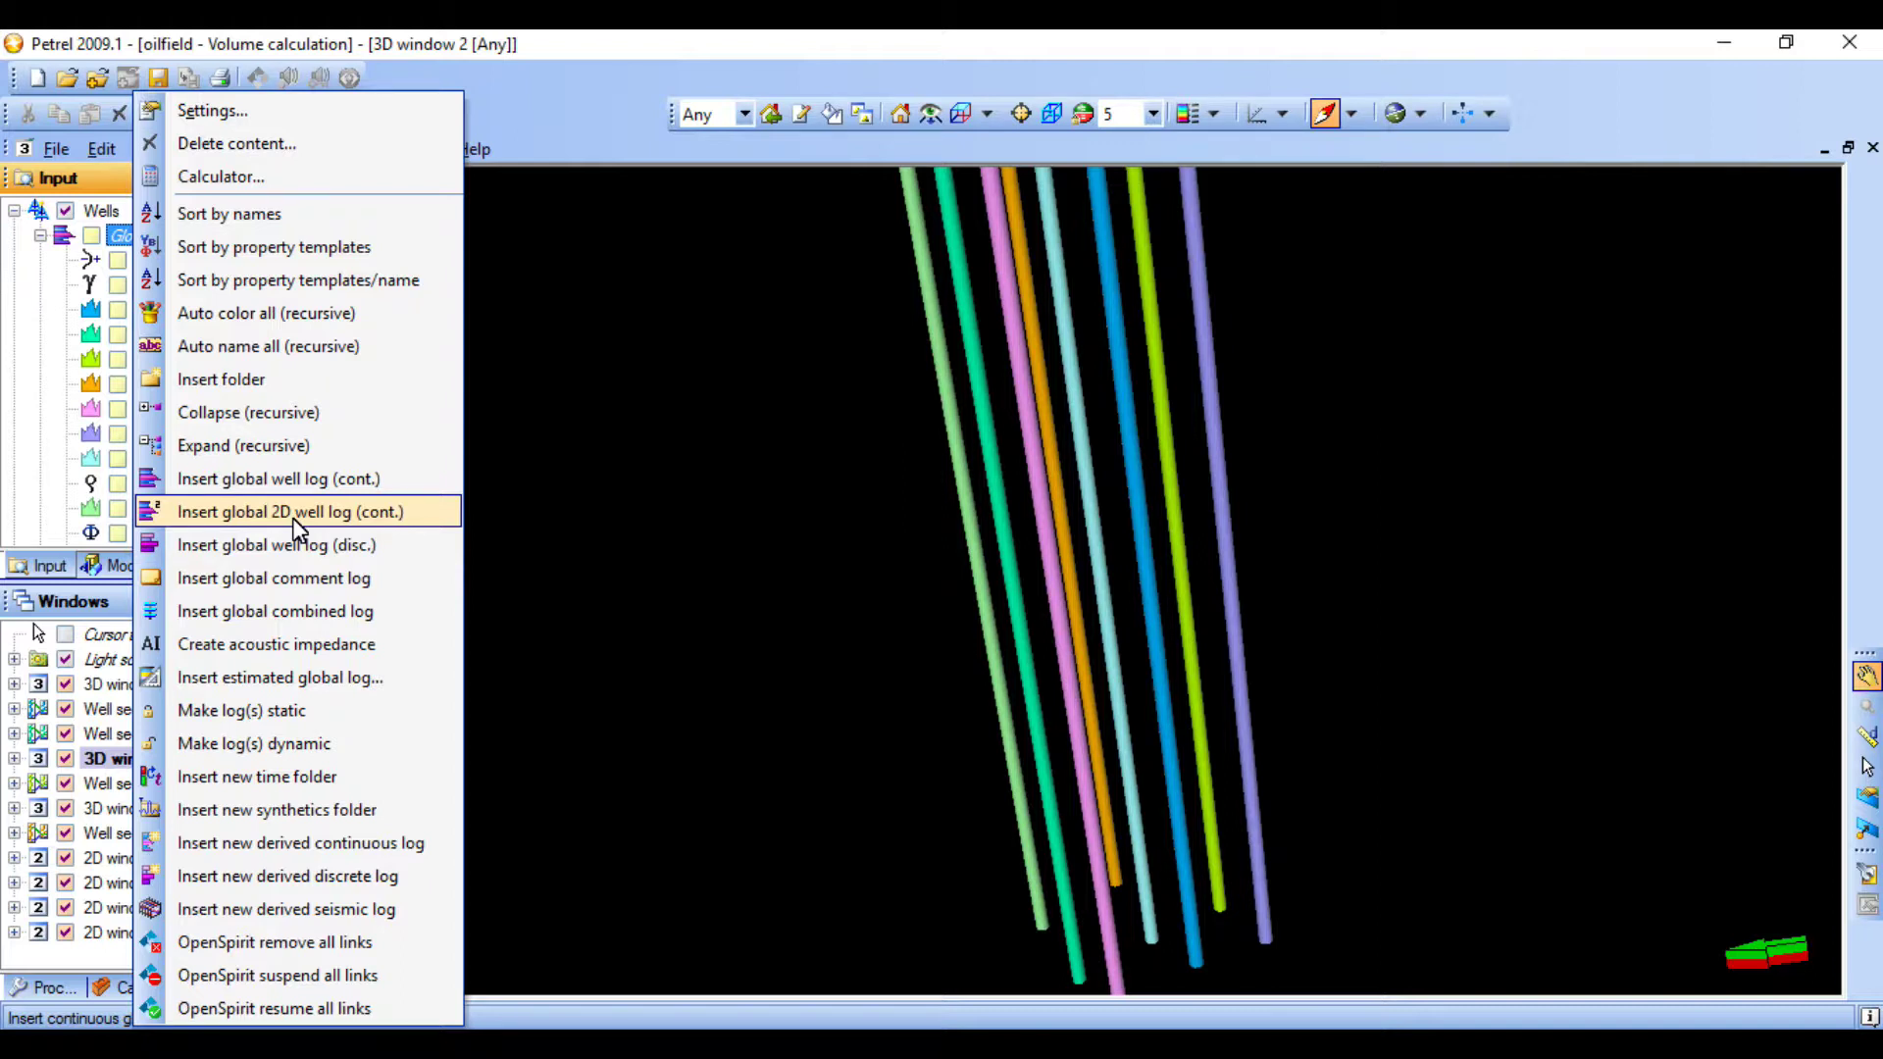
left_click(325, 485)
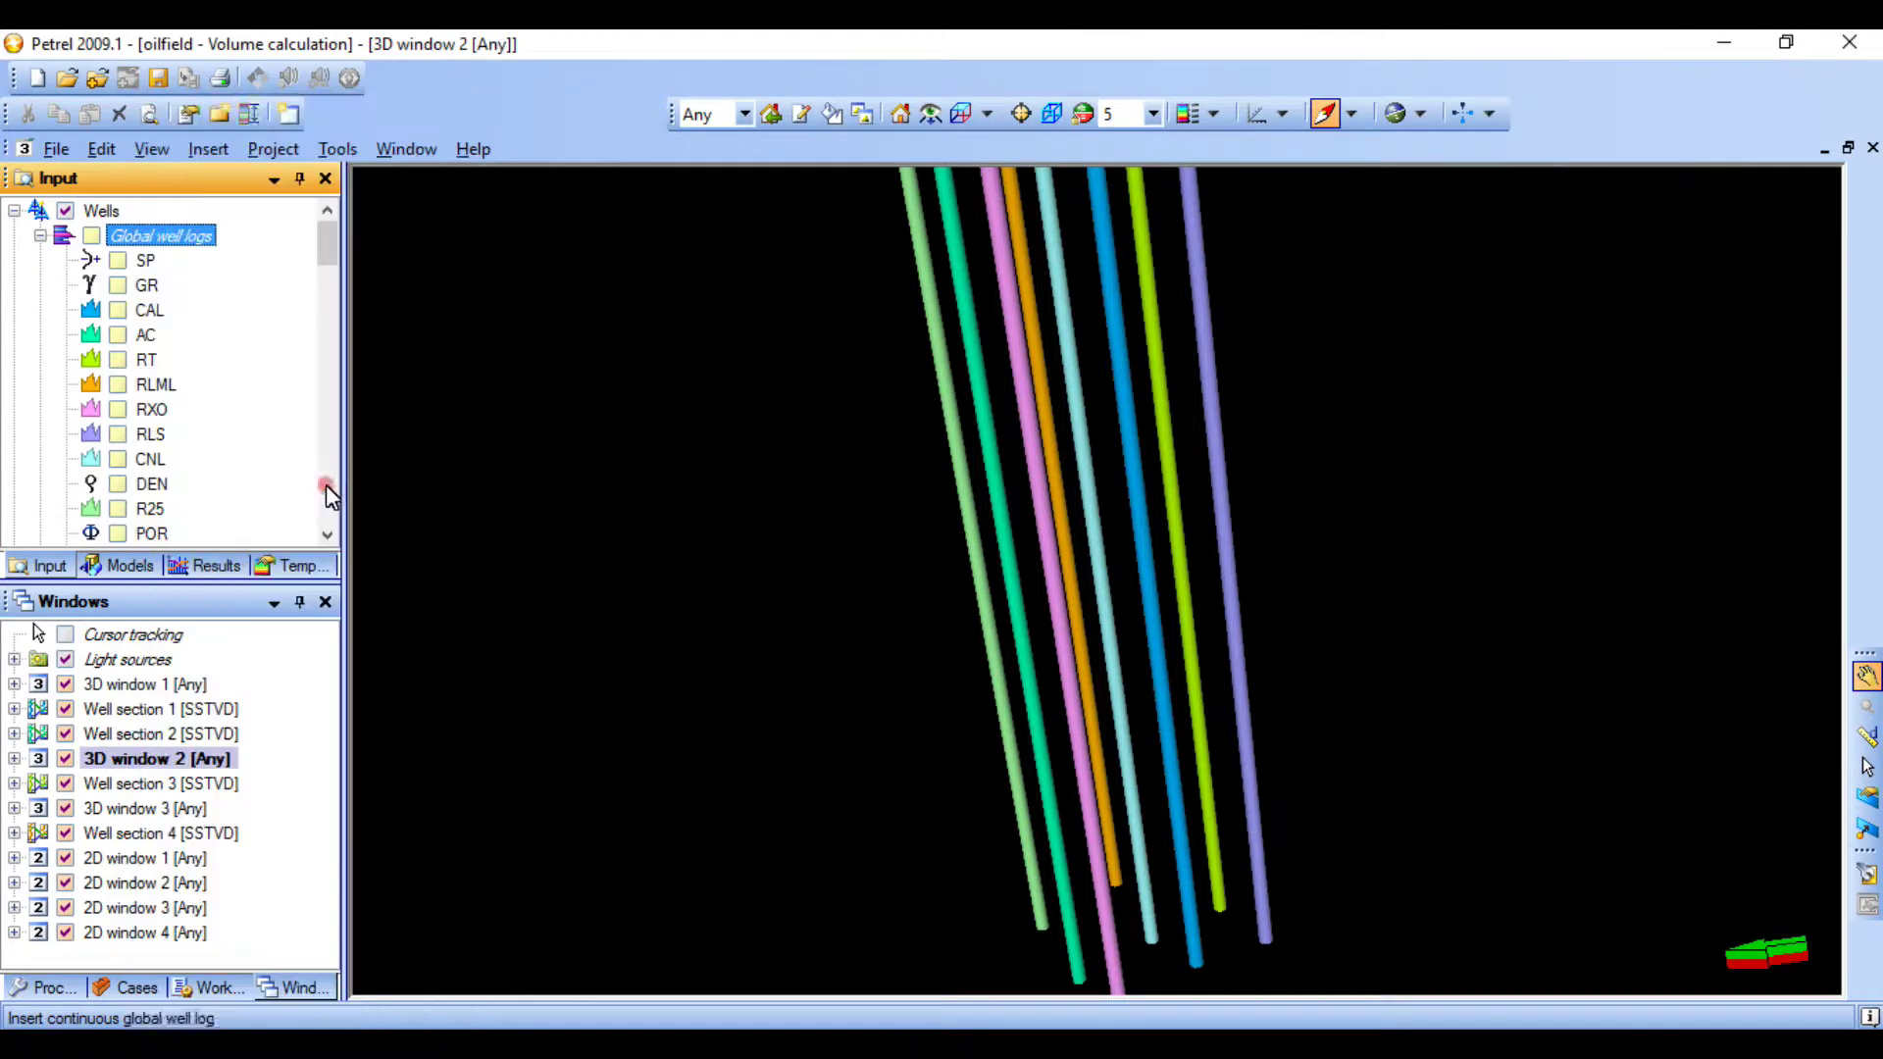
Open the settings of the newly inserted log and show its general information such as name and template.
left_click_drag(334, 232, 327, 302)
left_click(159, 263)
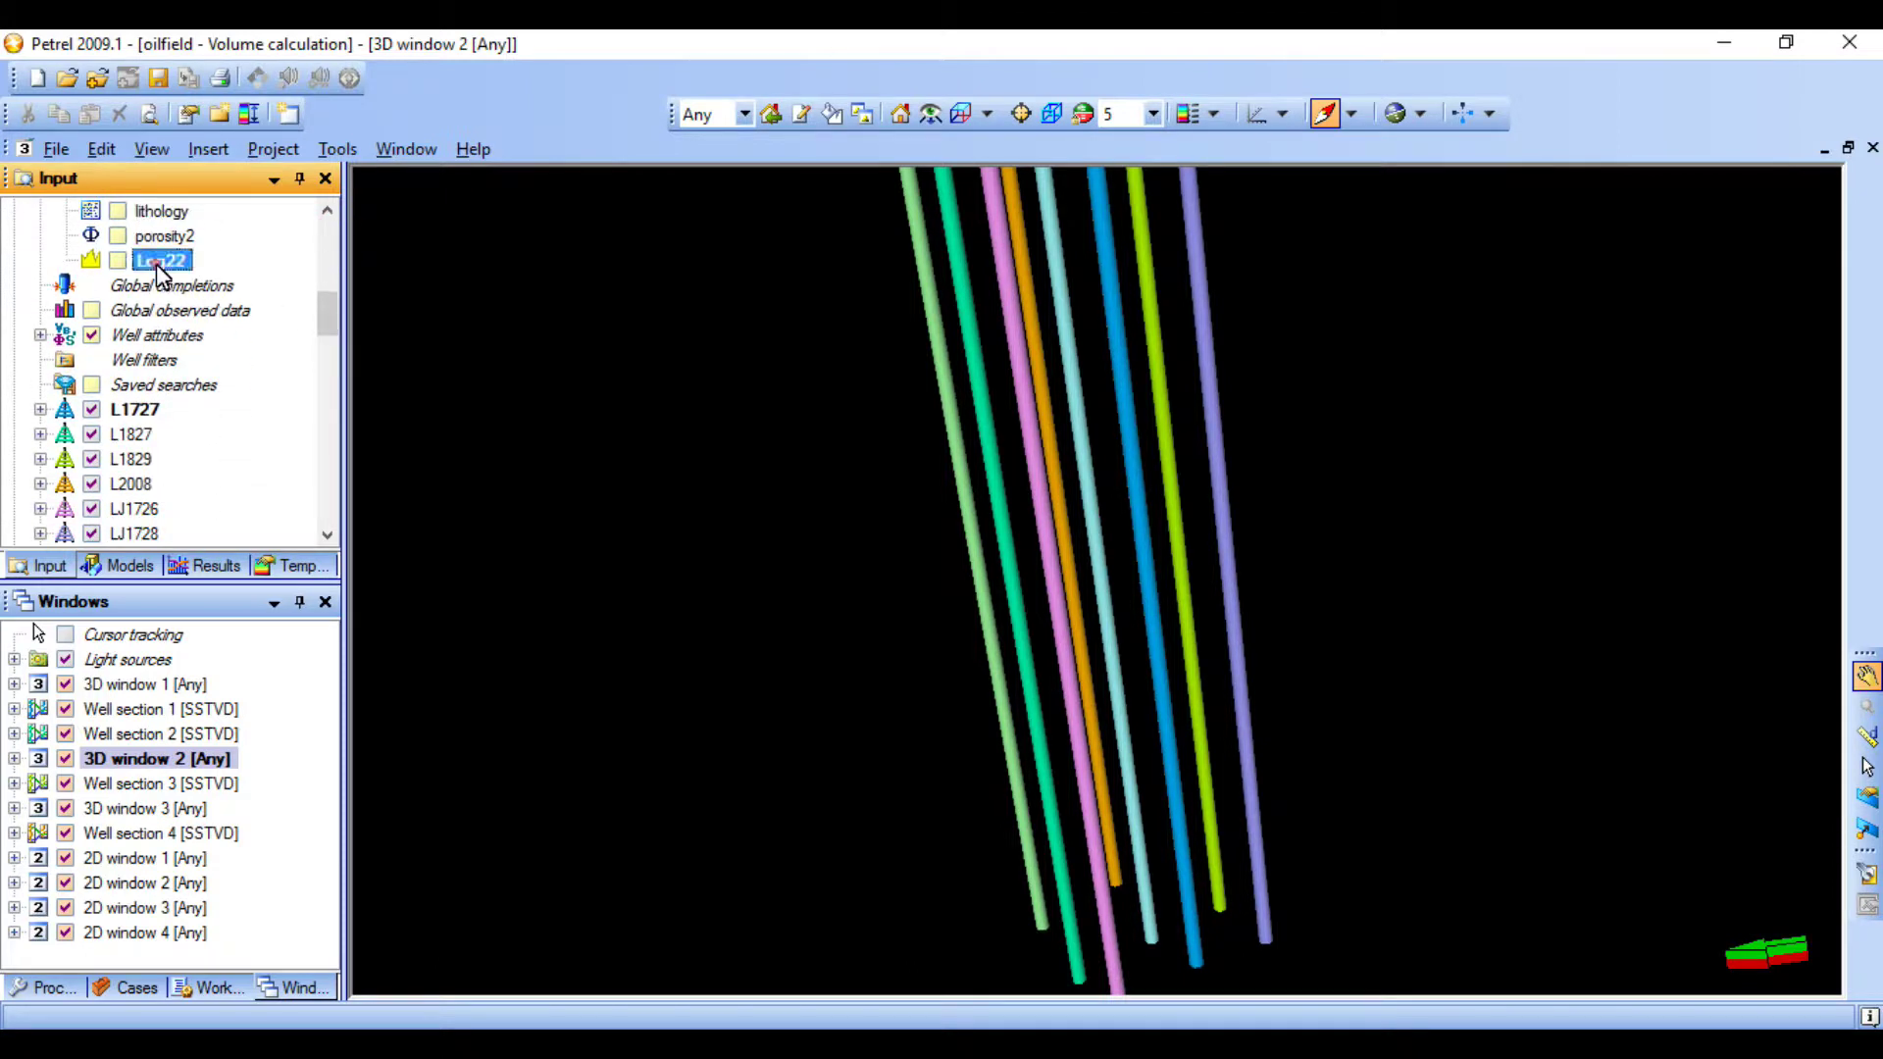
right_click(157, 263)
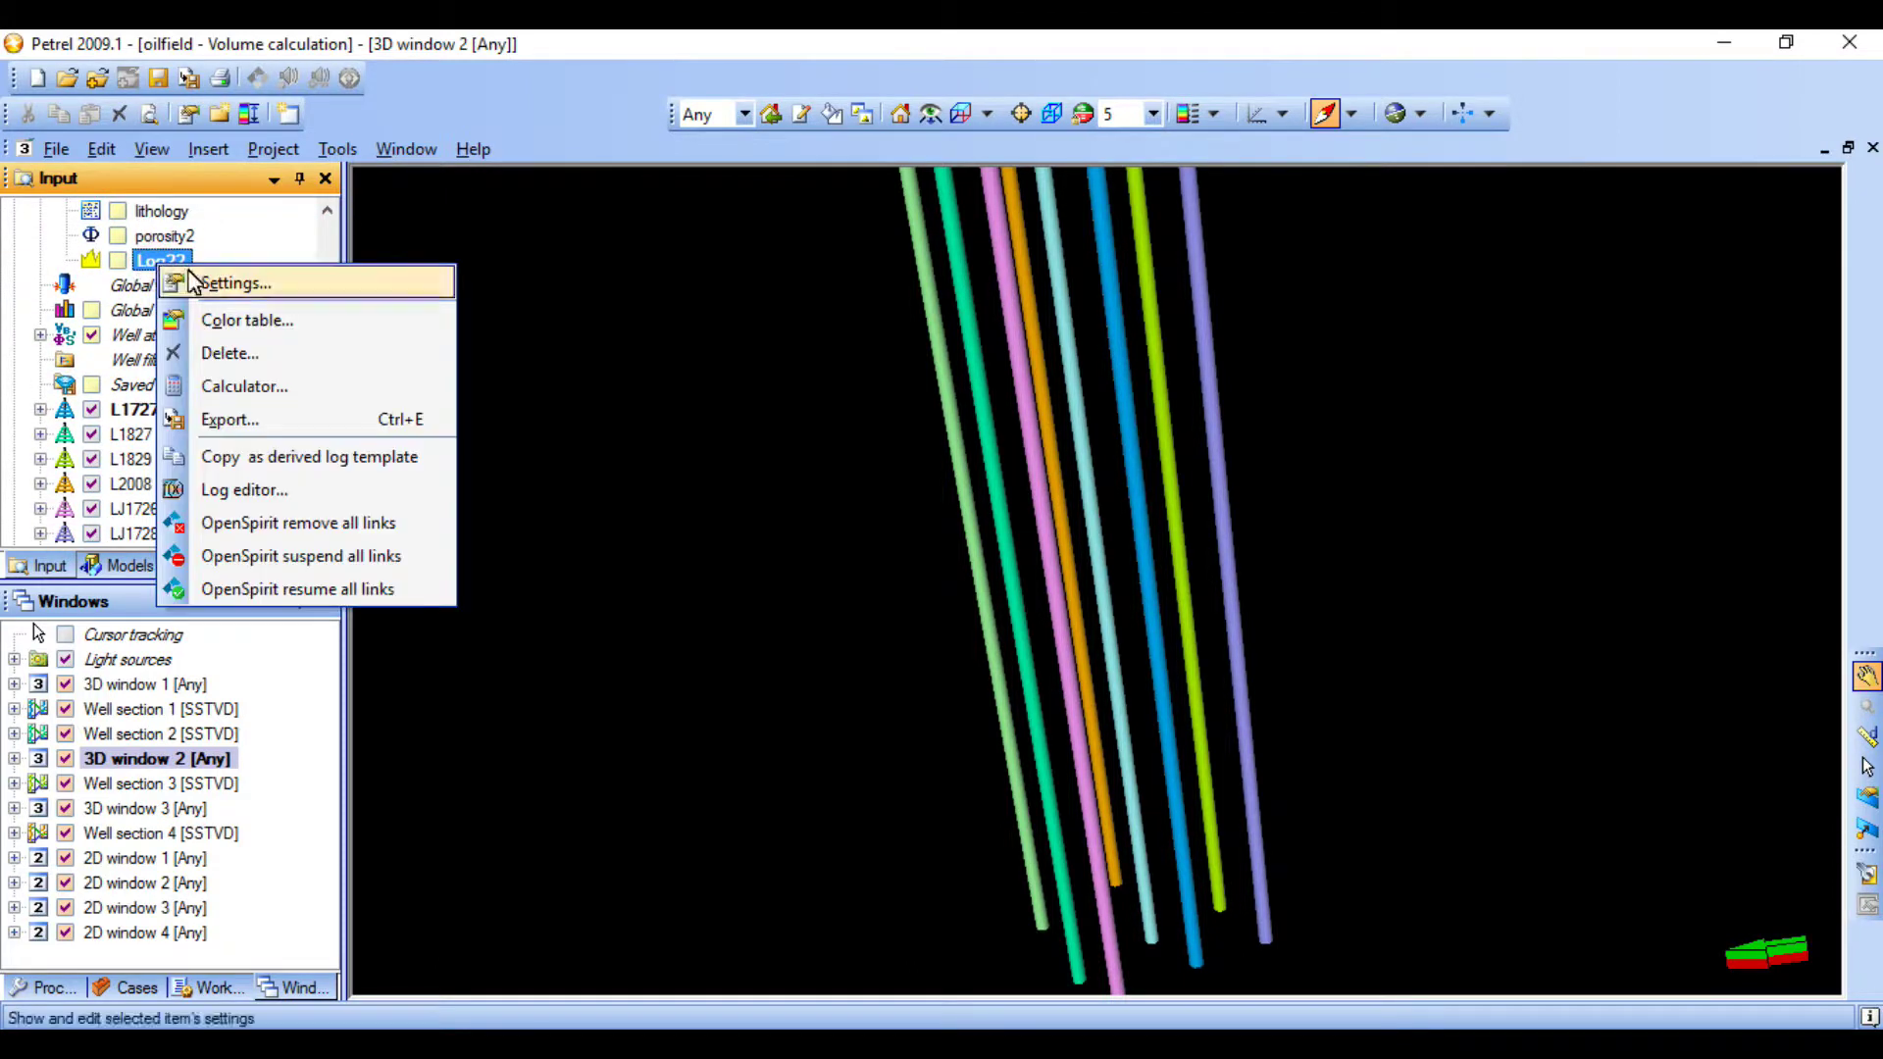
left_click(236, 284)
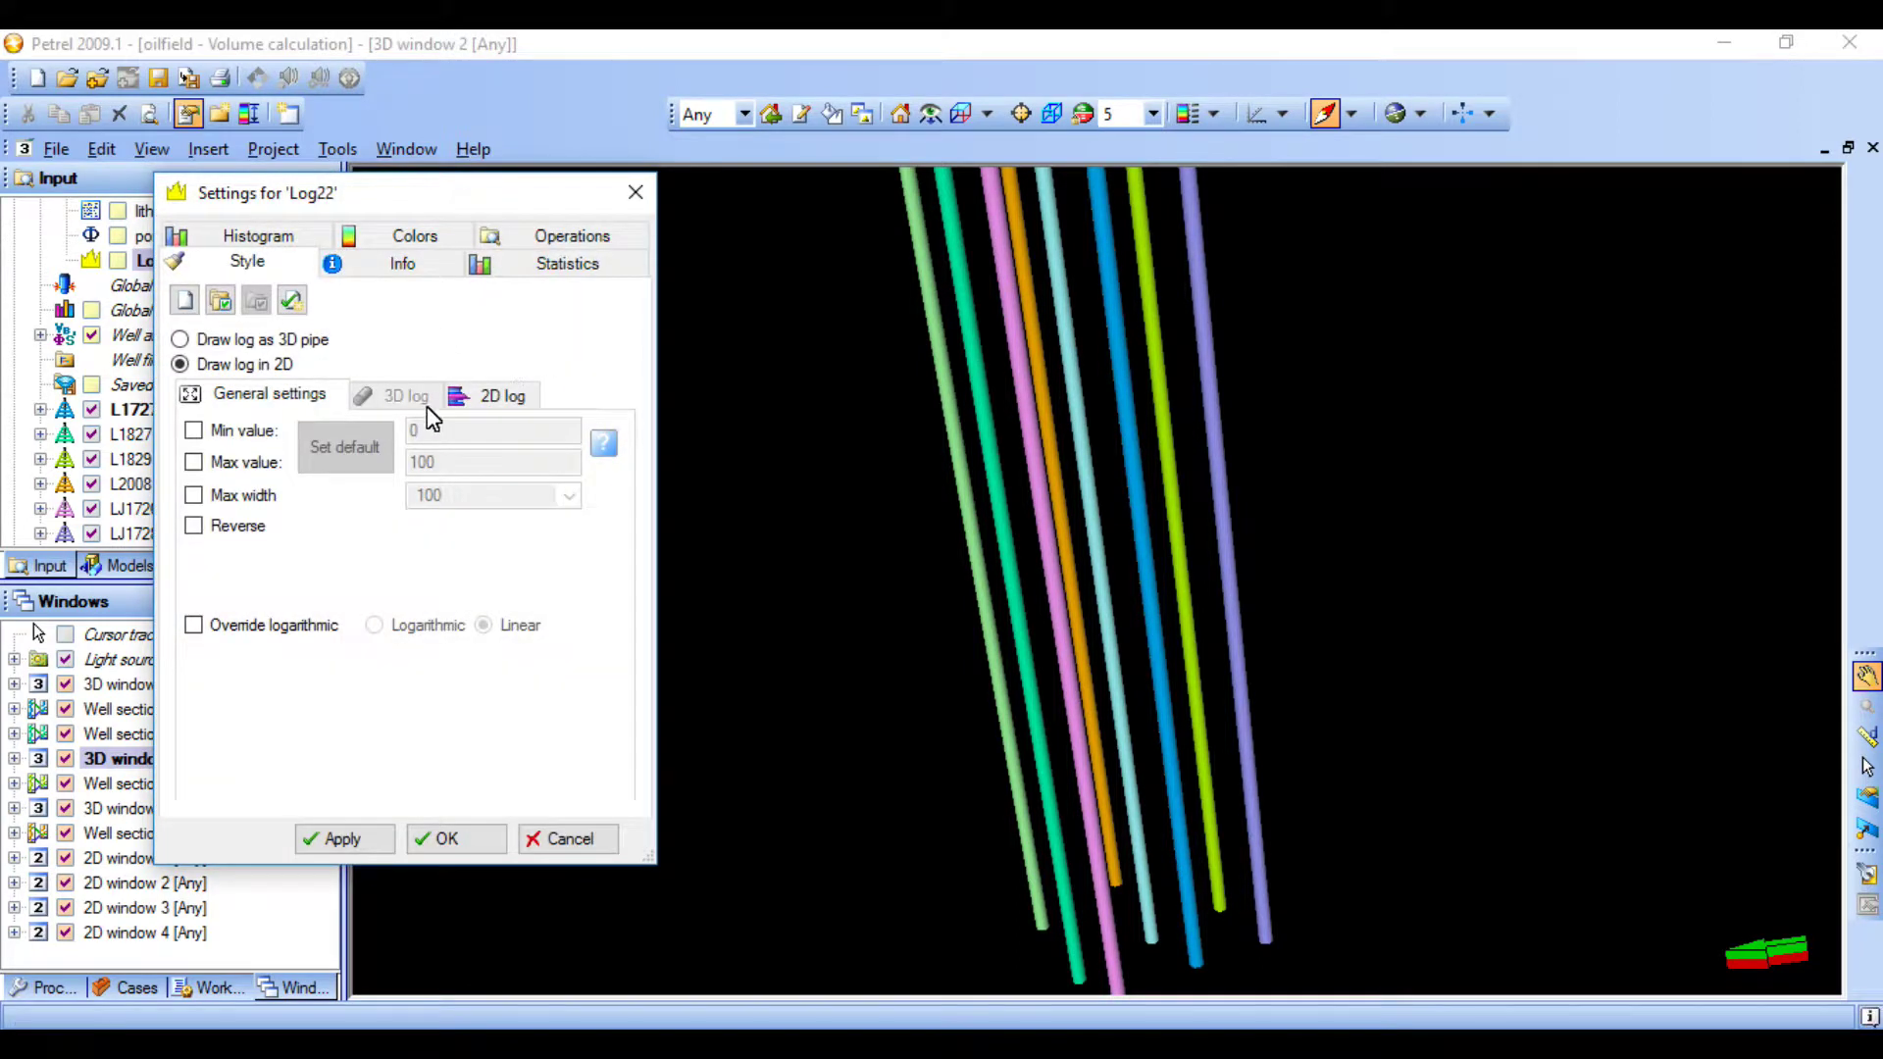
left_click(384, 263)
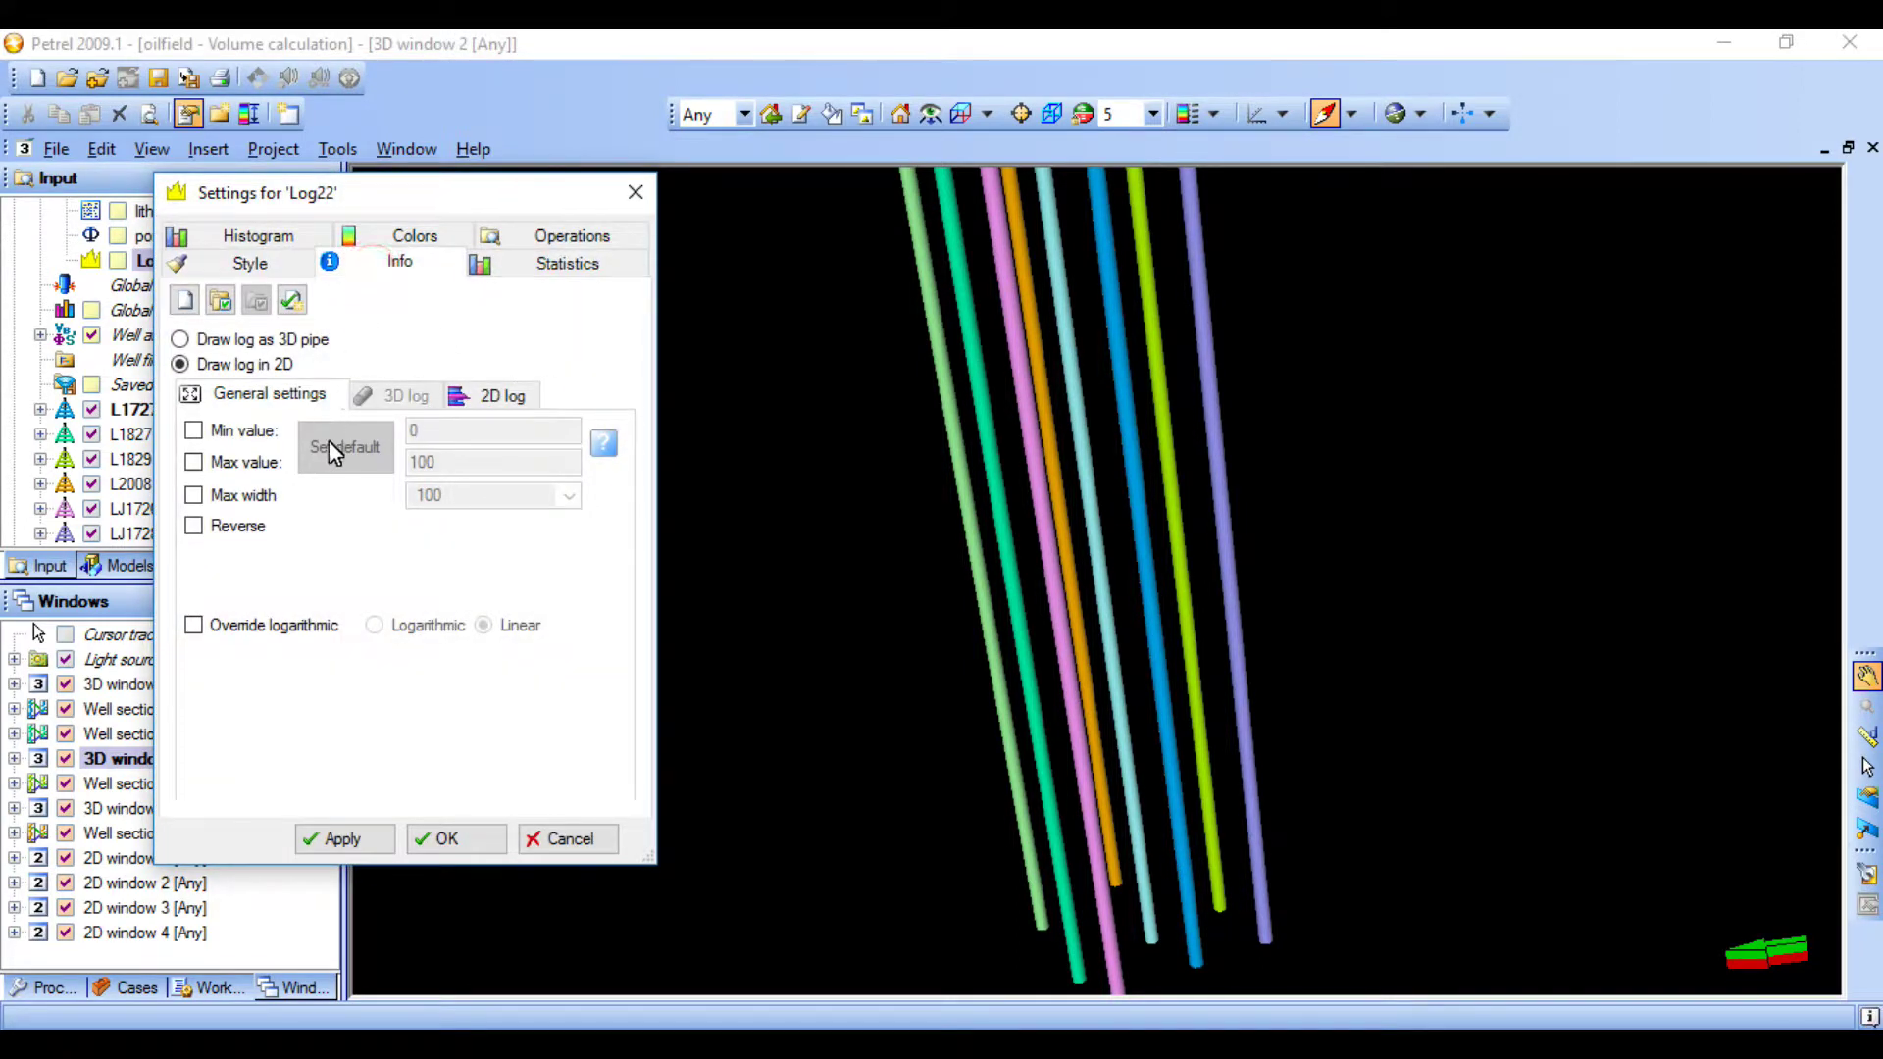
double_click(414, 301)
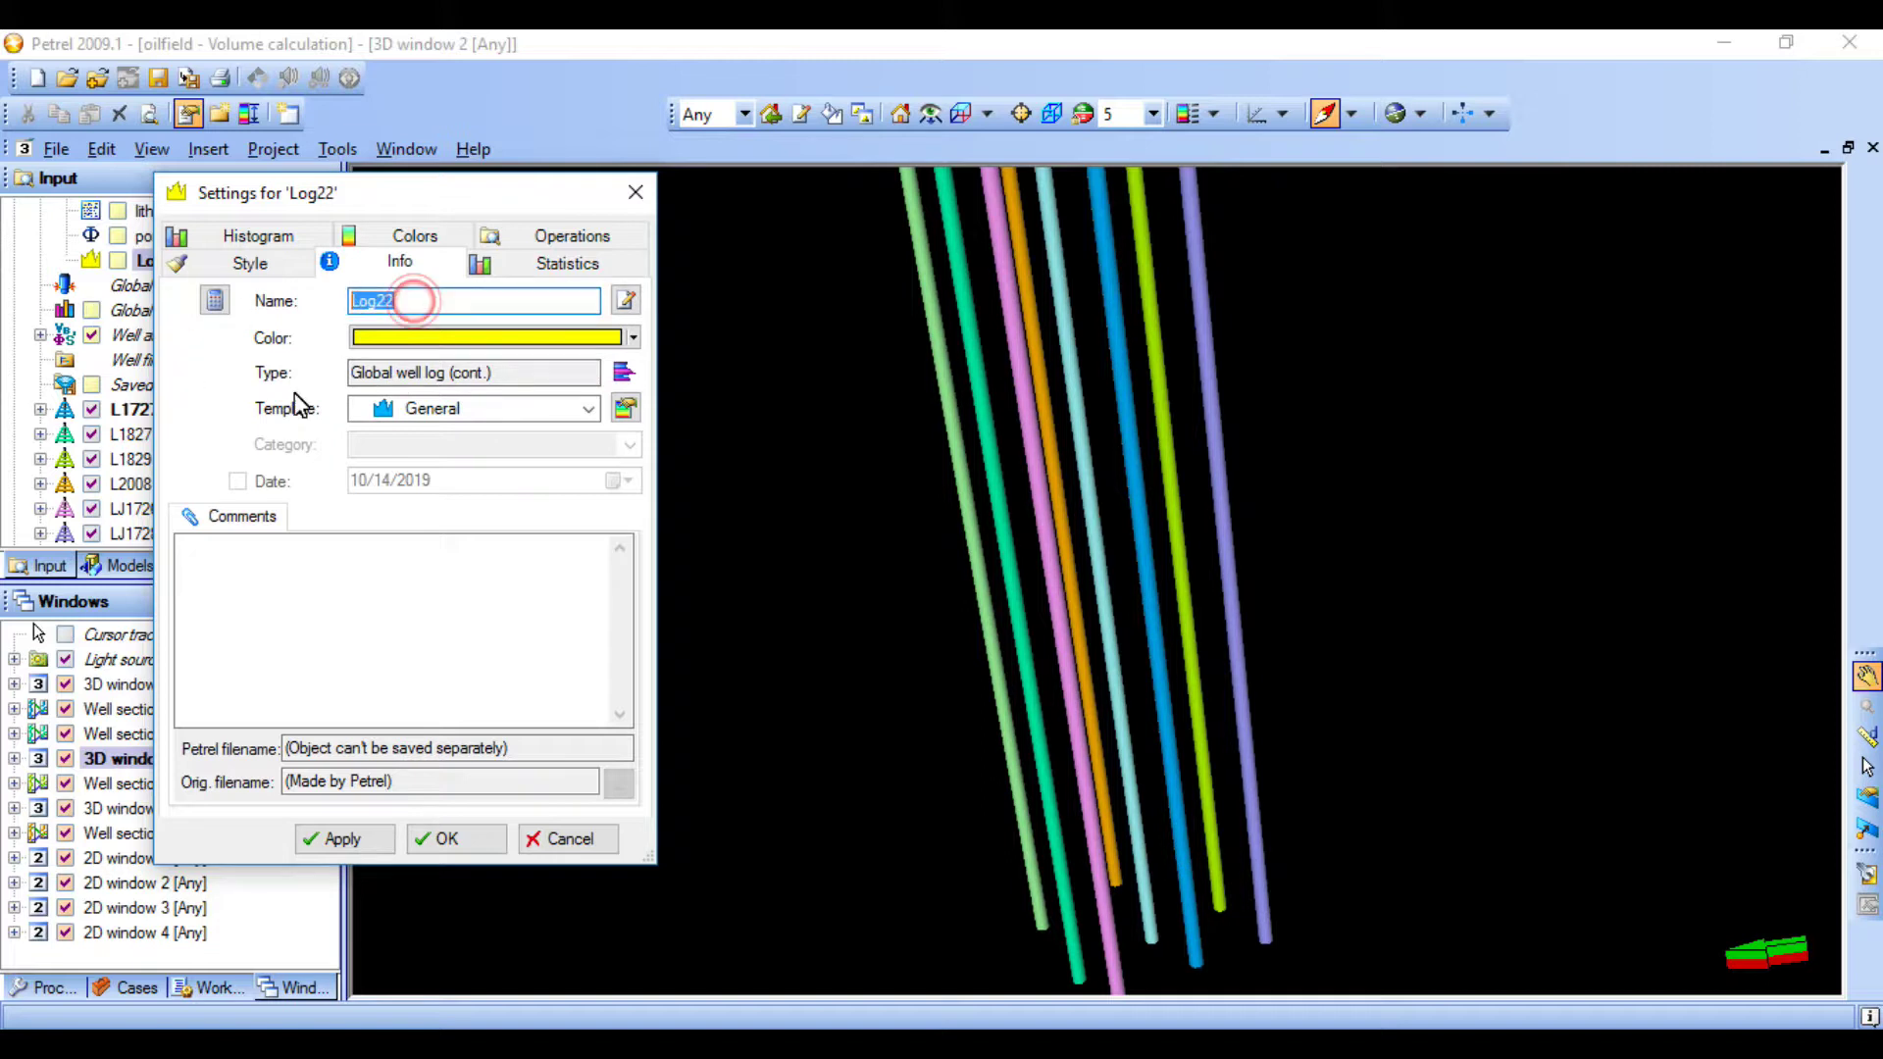
left_click(589, 408)
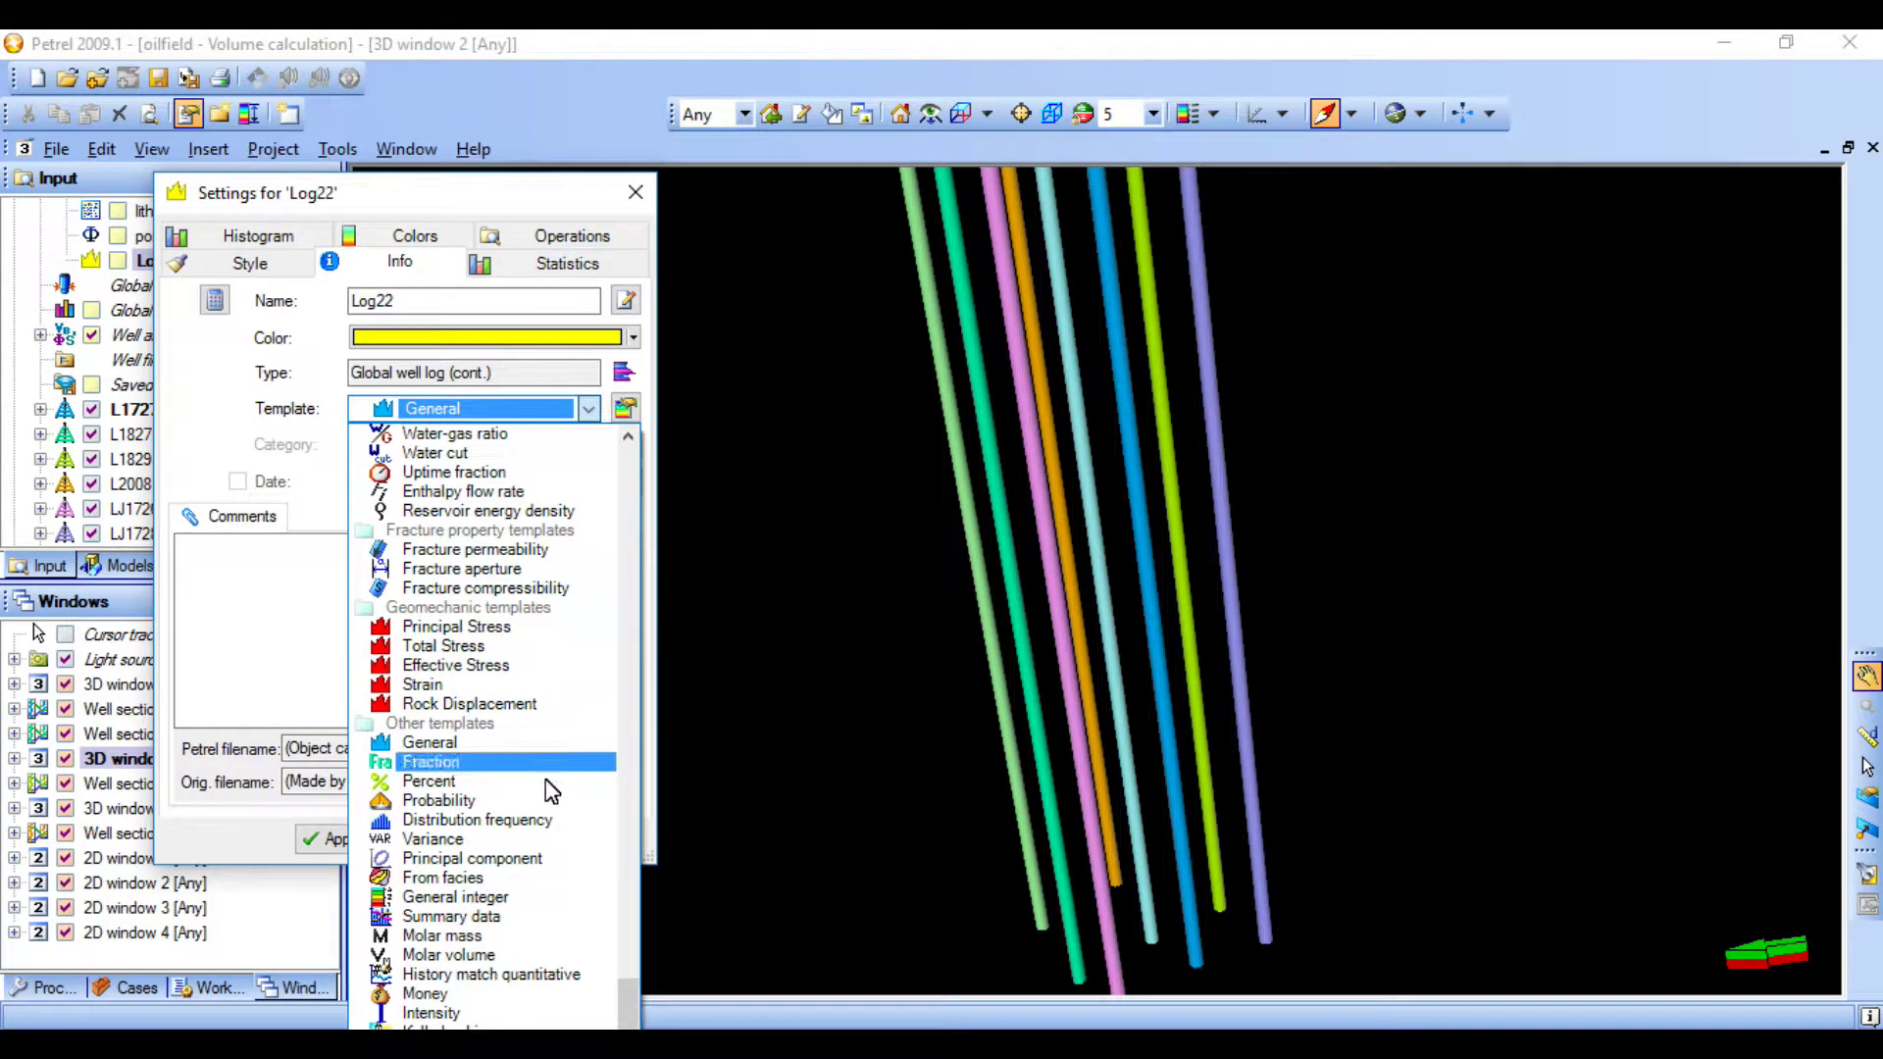
scroll(471, 652, "up", 1)
scroll(469, 650, "up", 10)
scroll(469, 649, "up", 5)
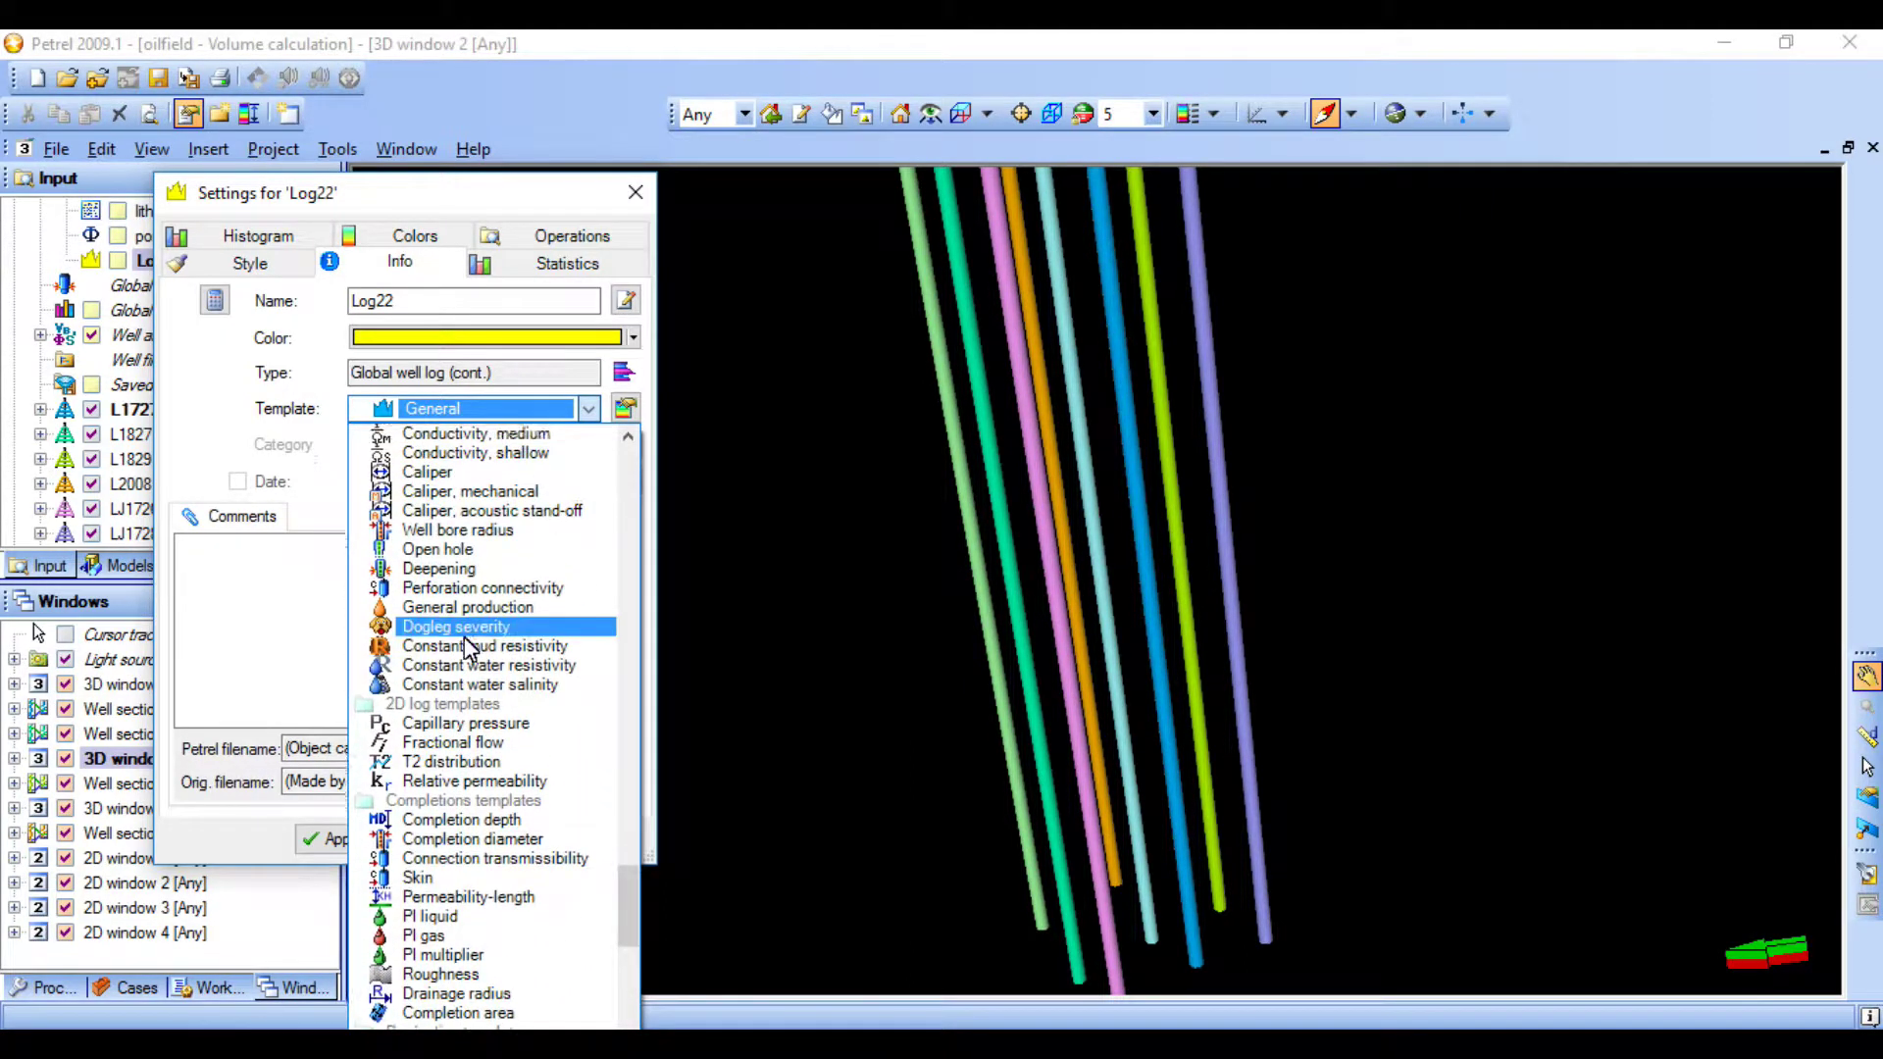
scroll(462, 638, "down", 16)
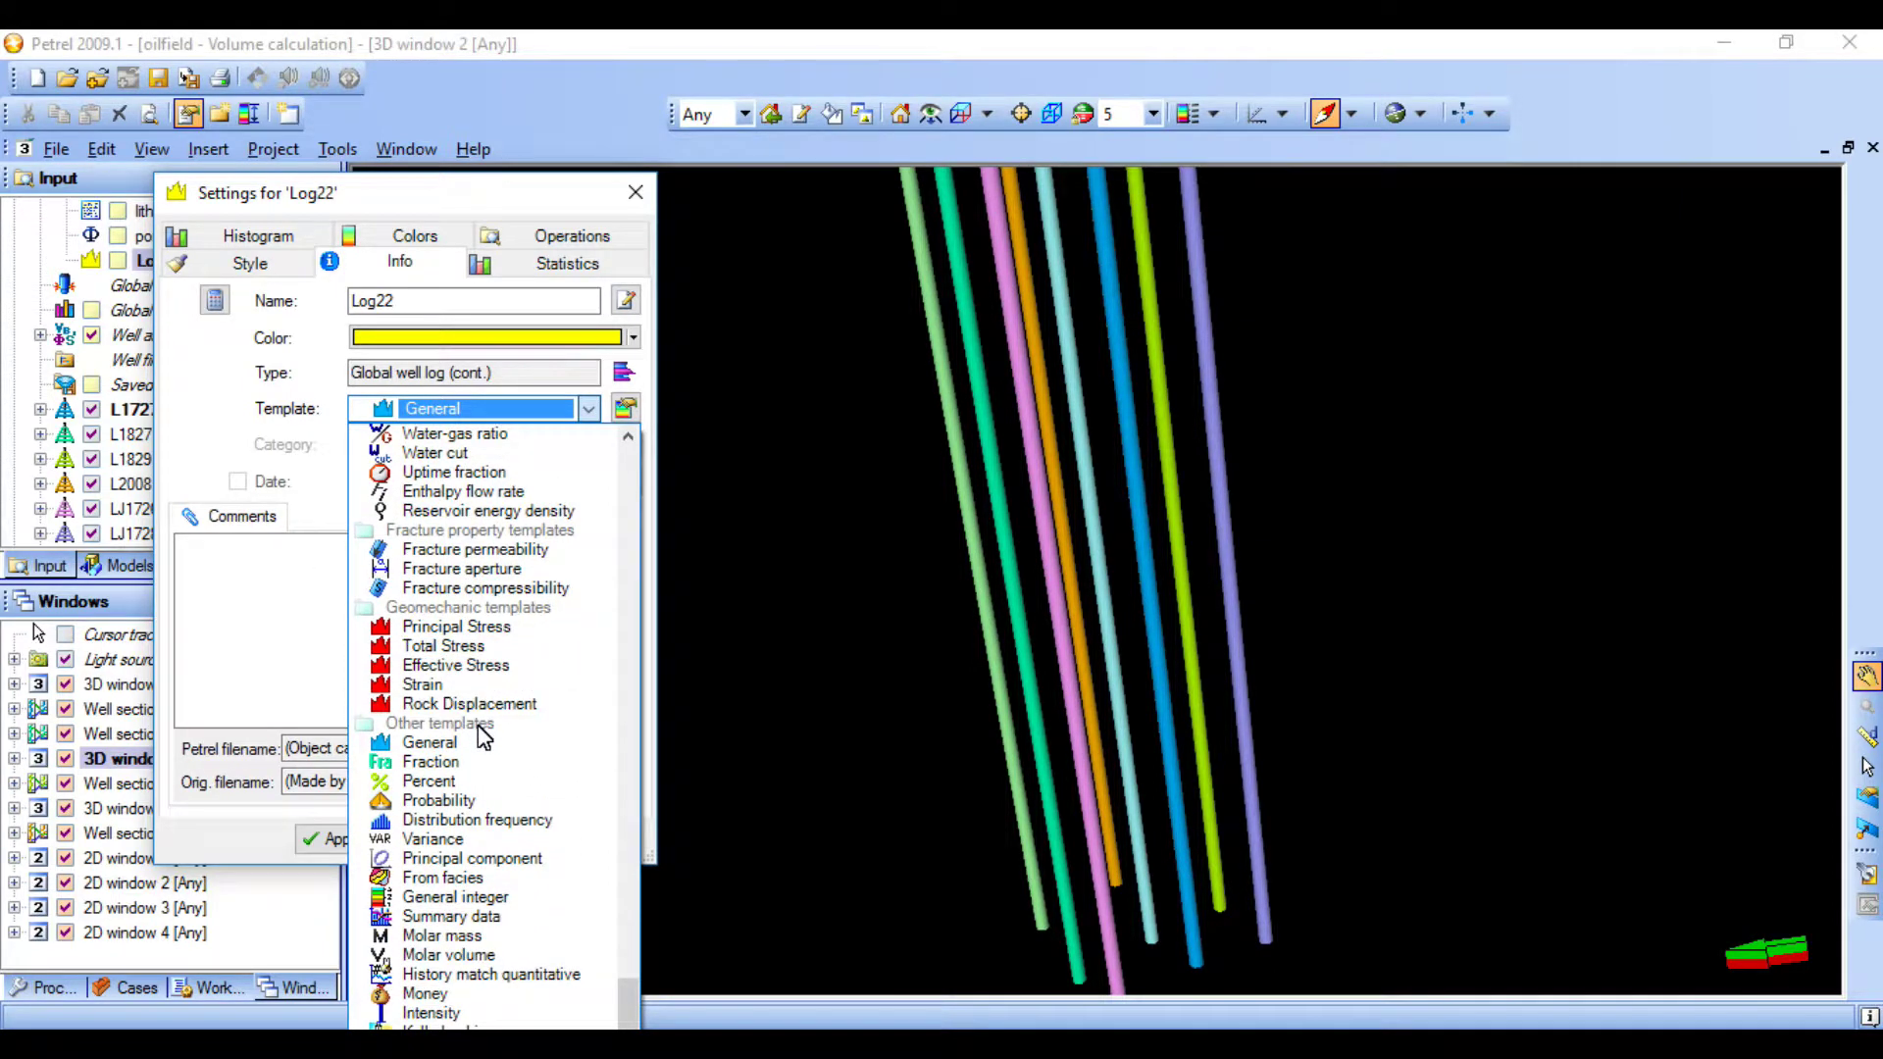
scroll(478, 697, "up", 1)
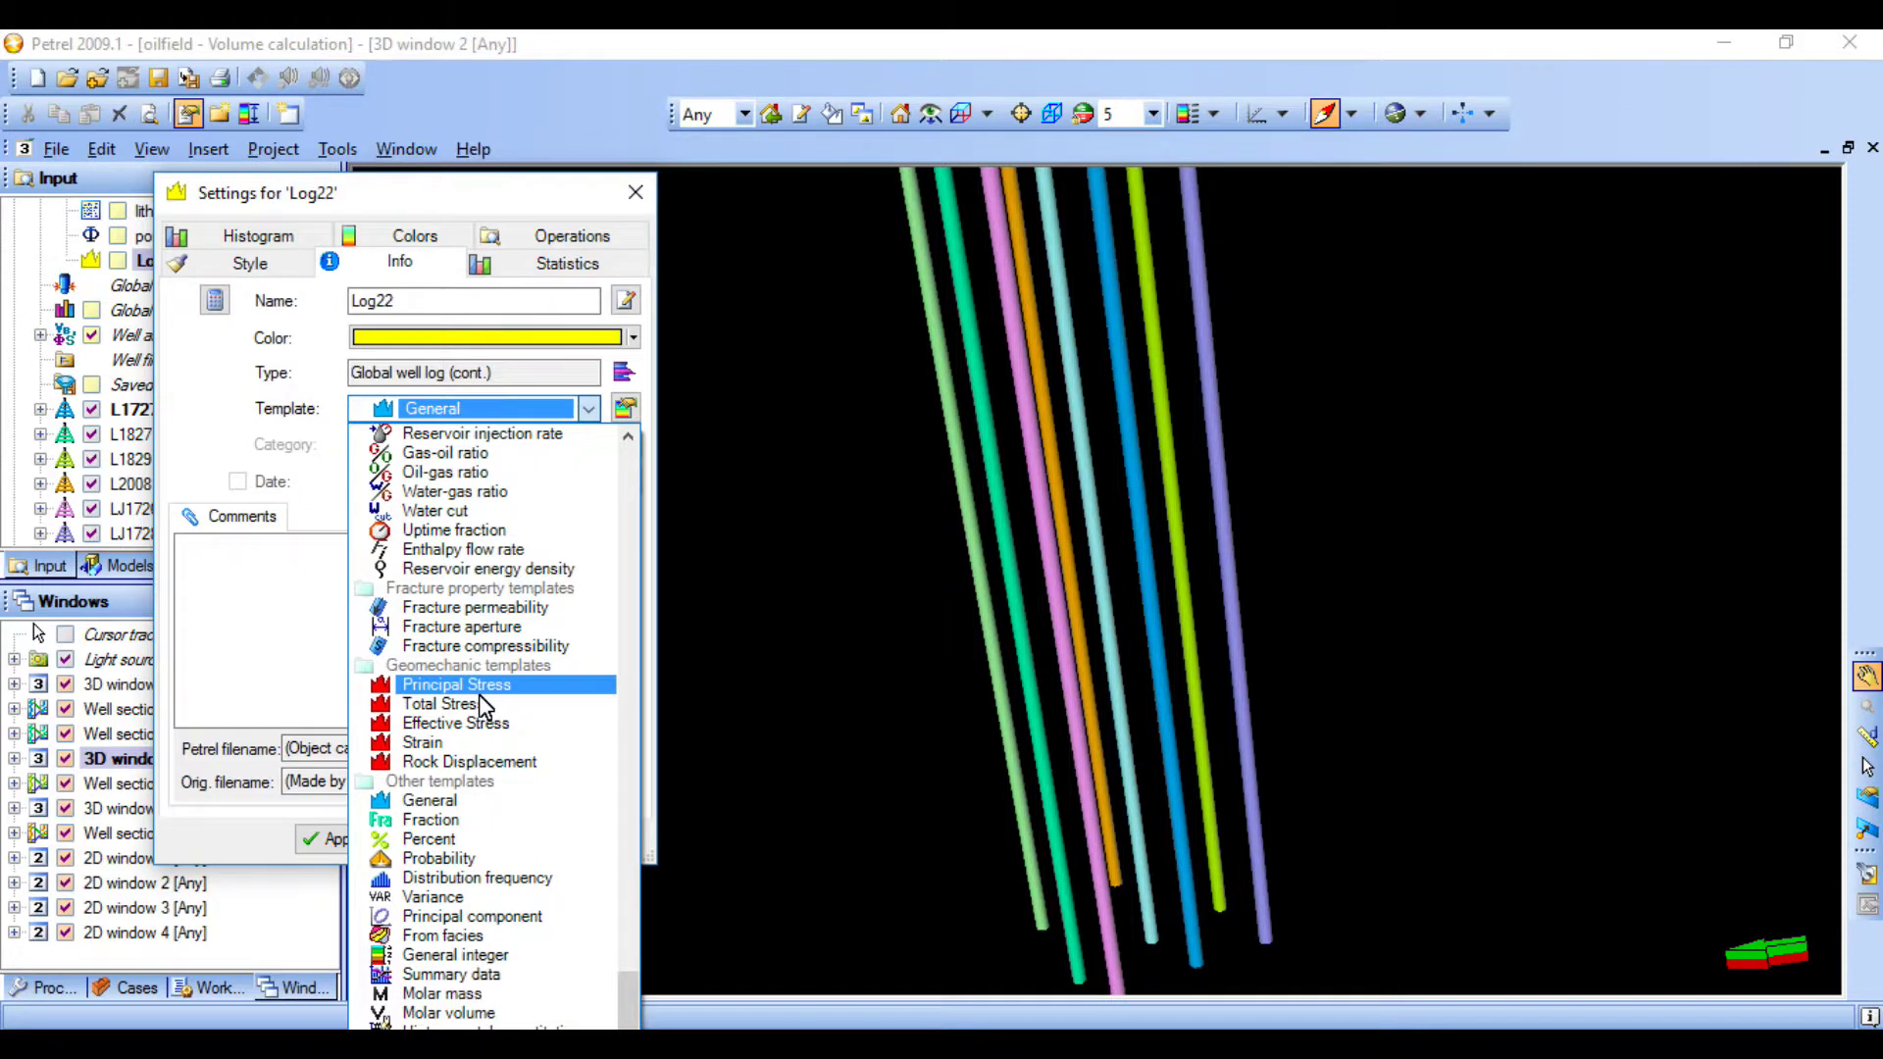
key("Escape")
left_click(1543, 698)
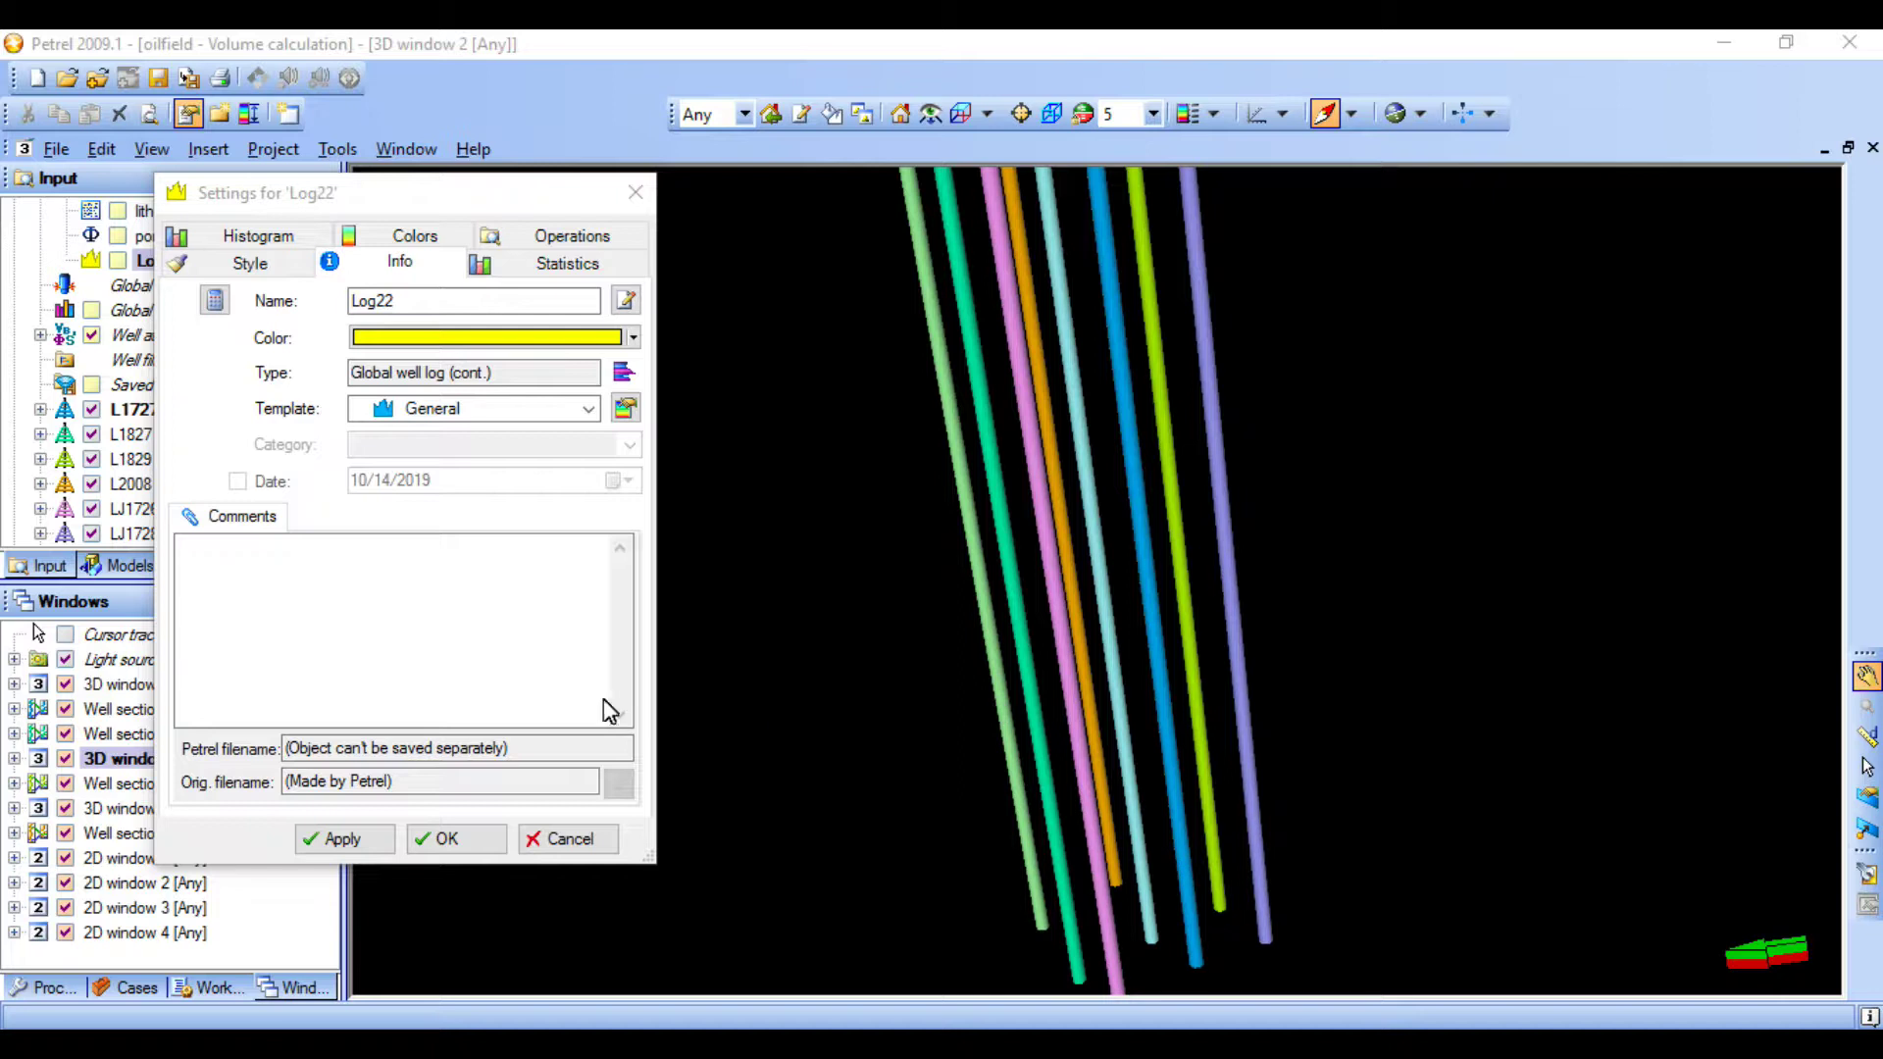
Set the new log's template to Net/Gross.
left_click(589, 410)
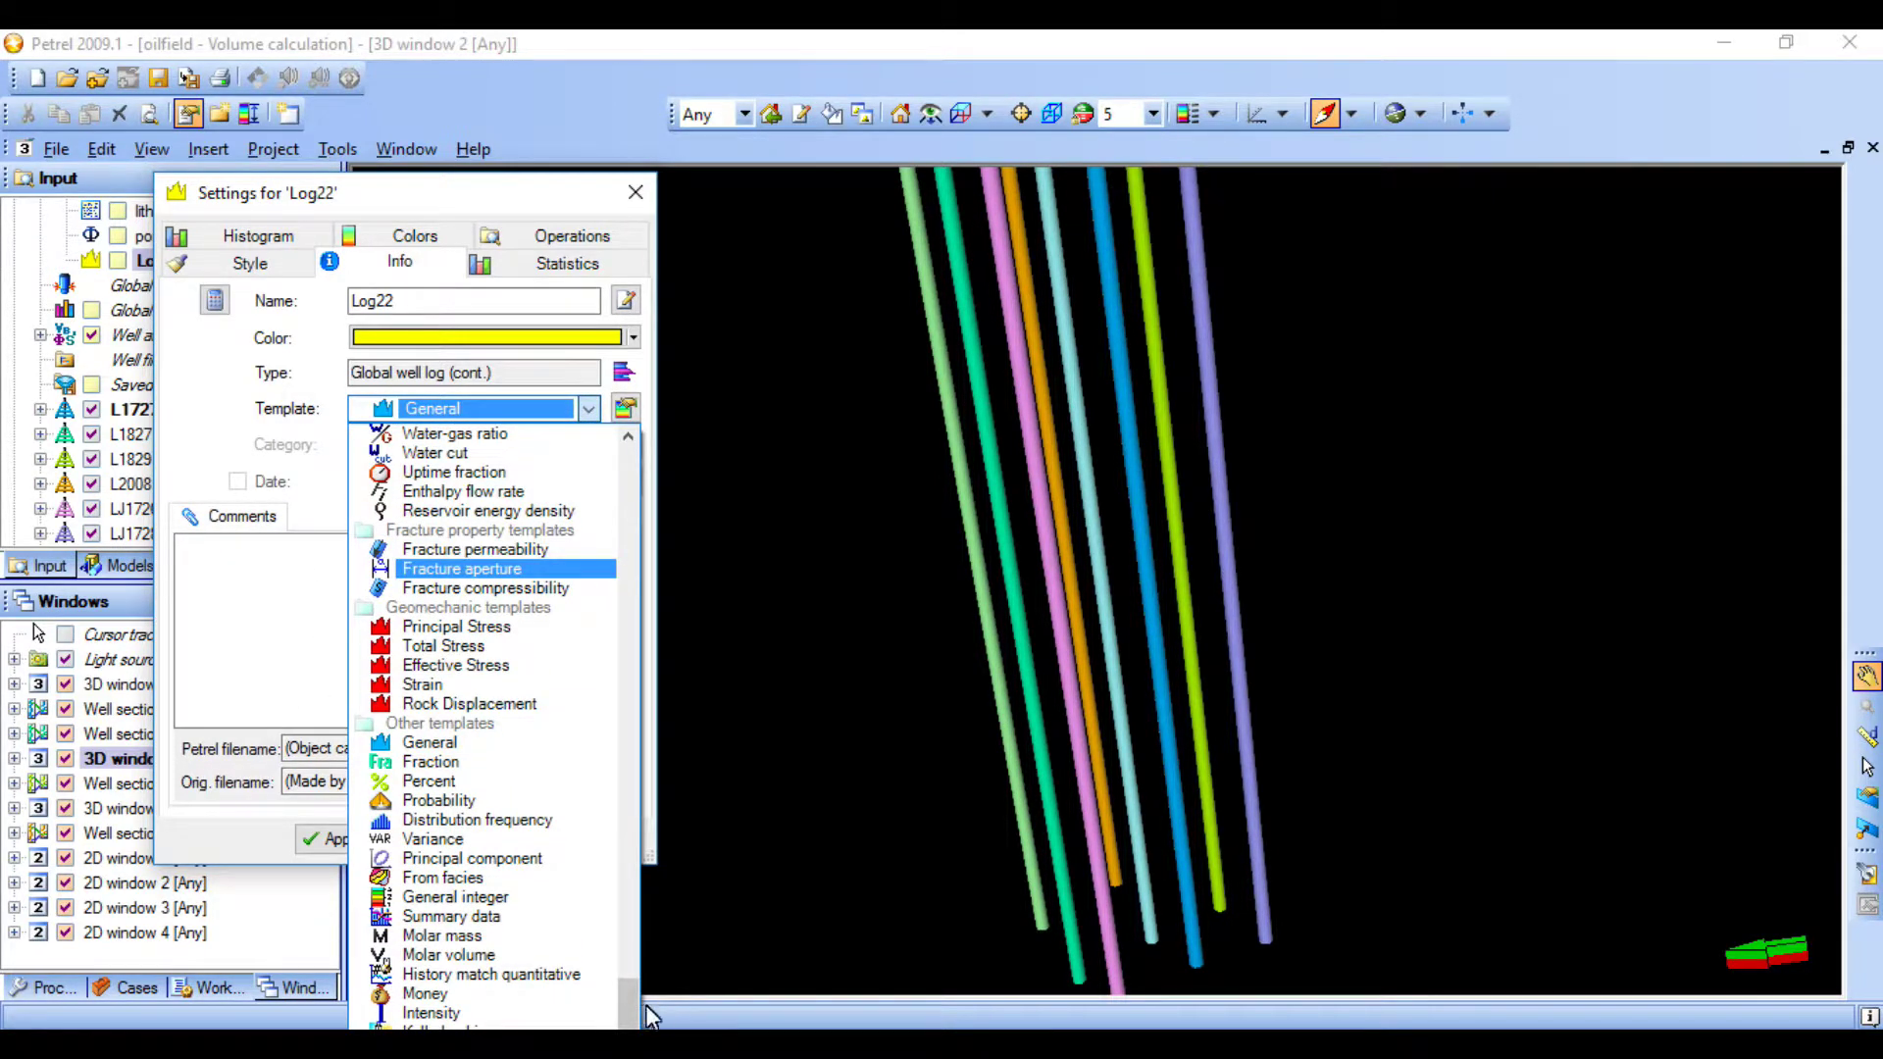
left_click_drag(620, 990, 651, 573)
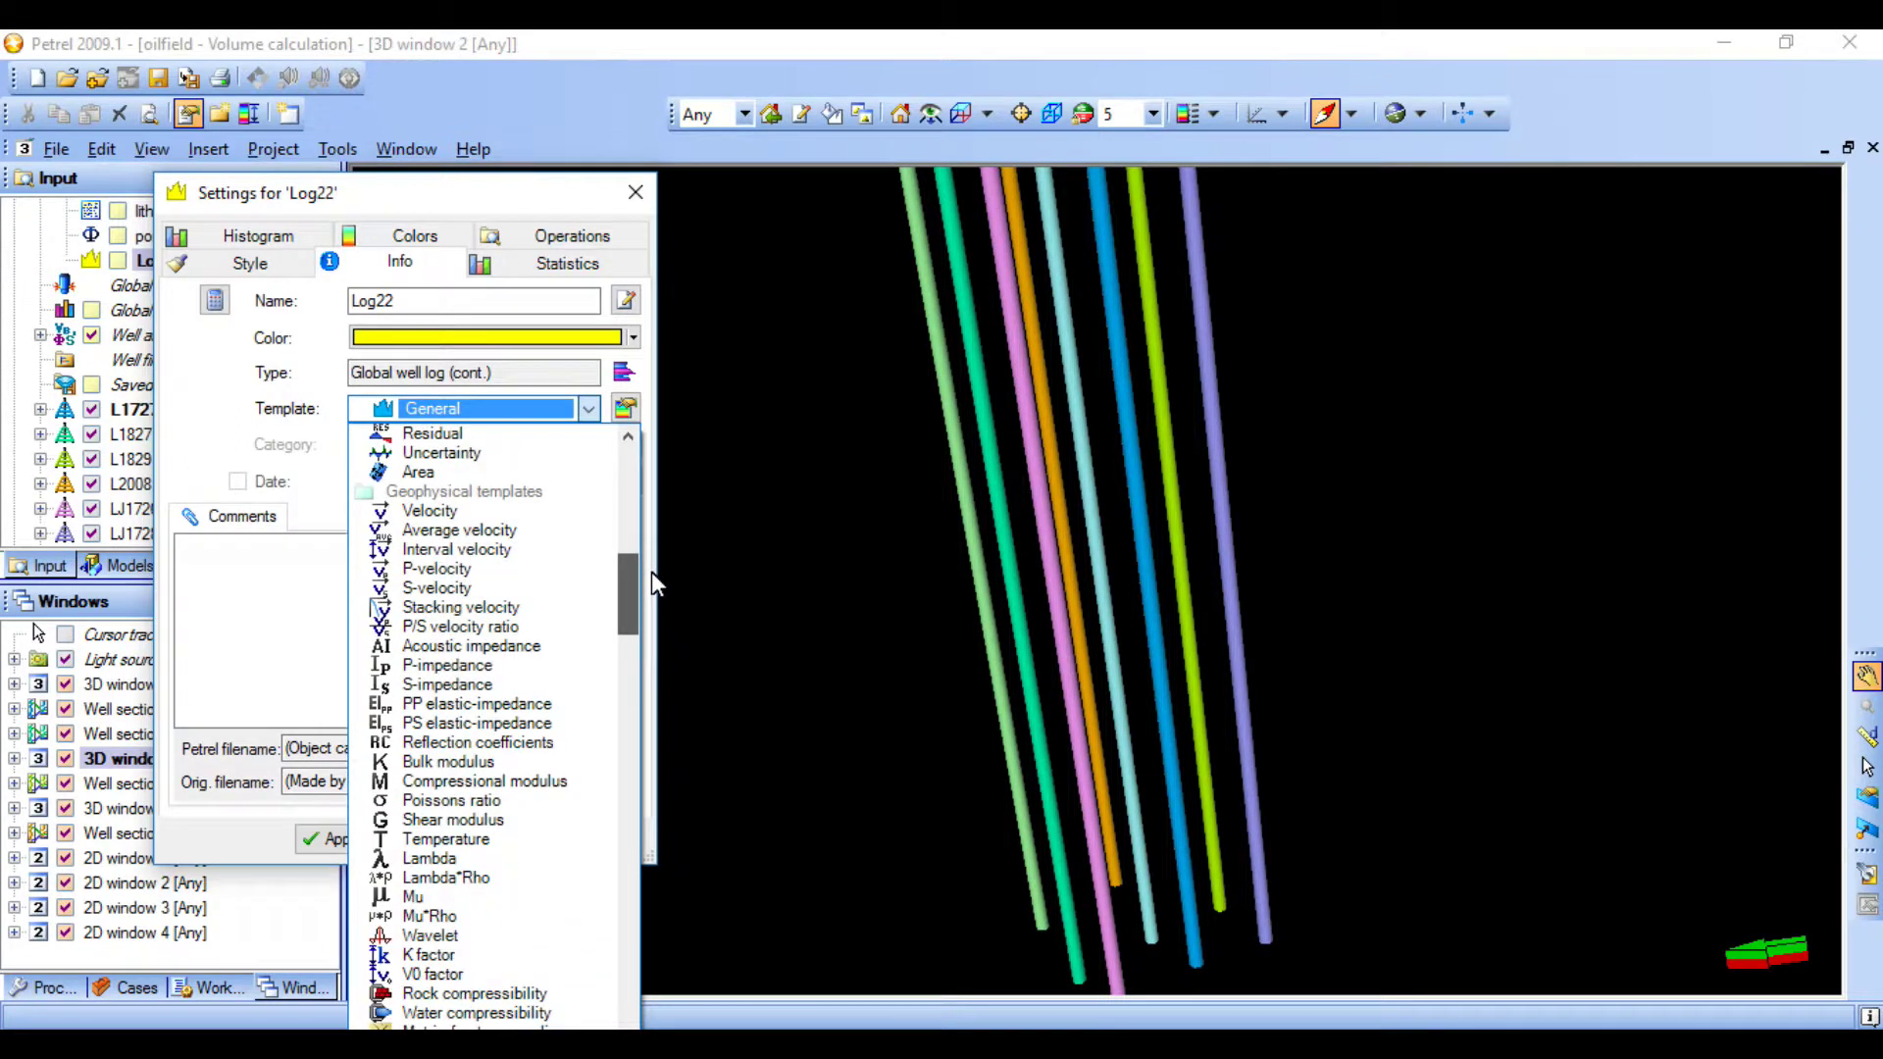
scroll(603, 598, "down", 1)
scroll(585, 657, "down", 1)
left_click(507, 1002)
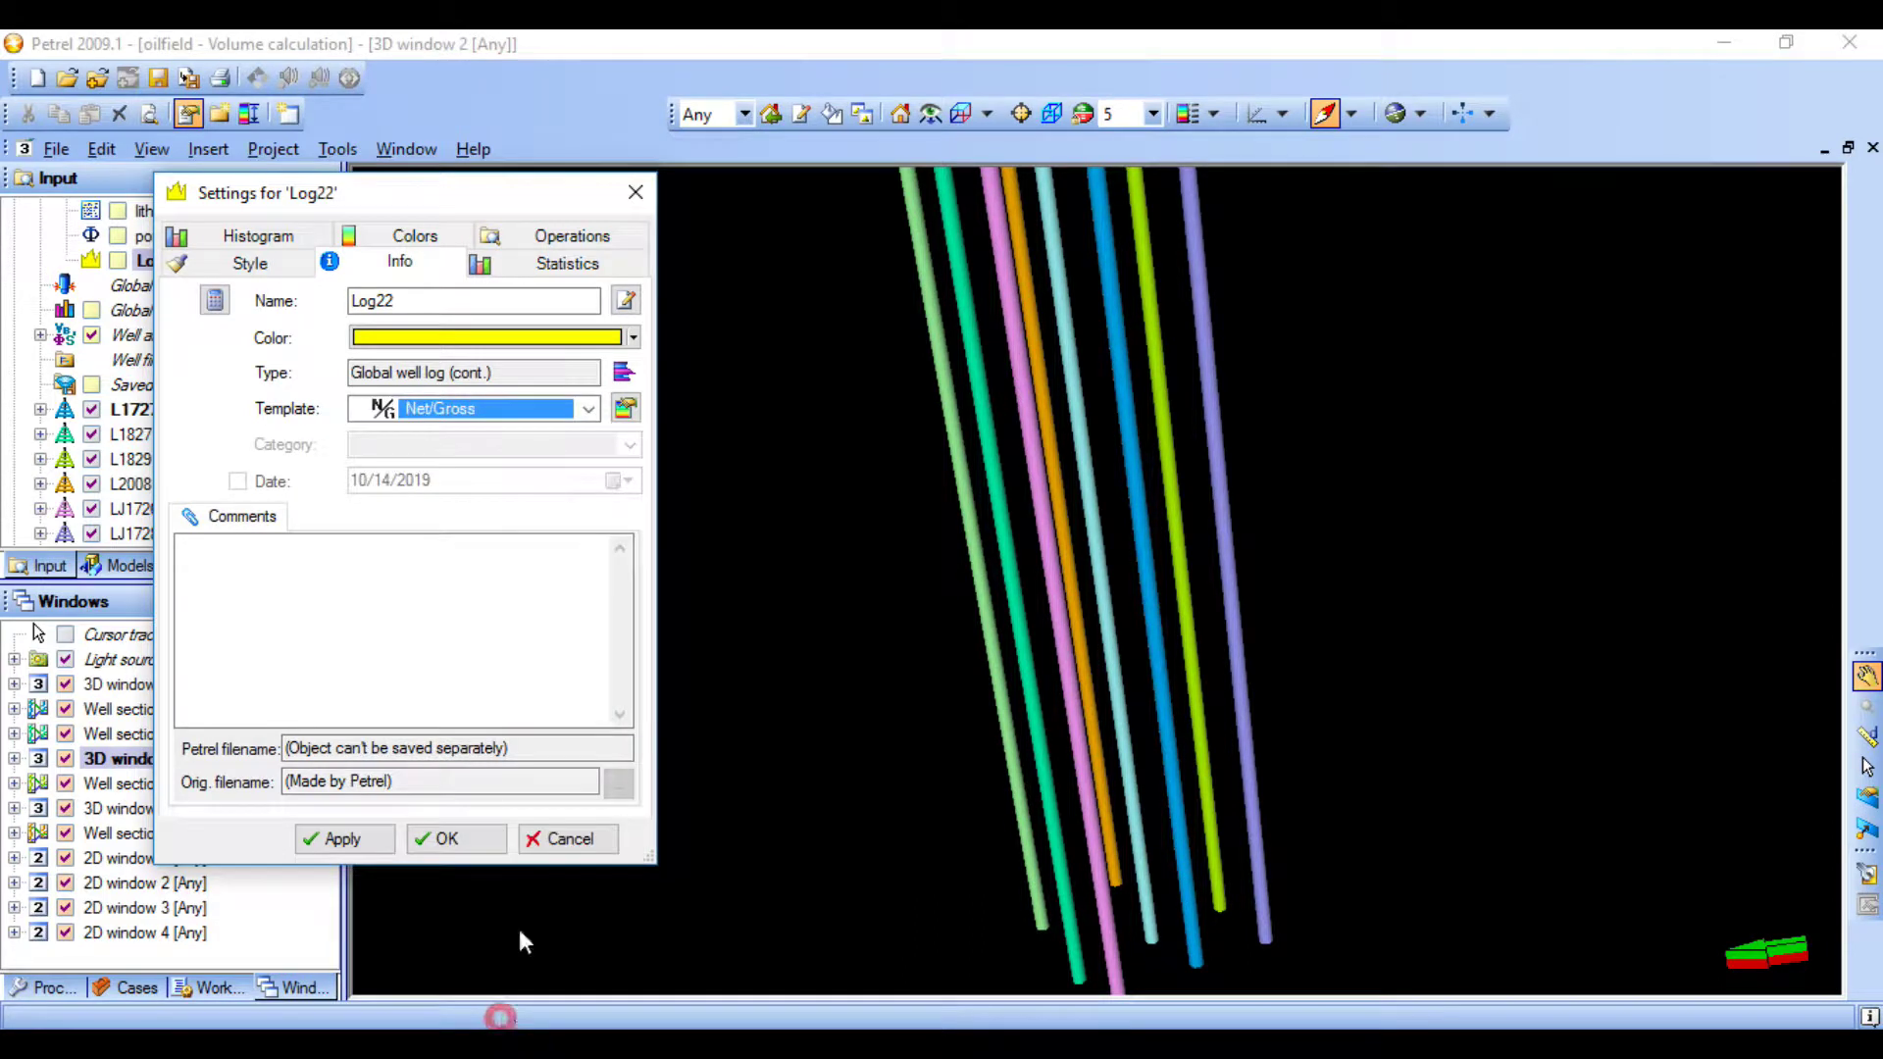
Rename the new log as ntg and accept its settings.
double_click(451, 302)
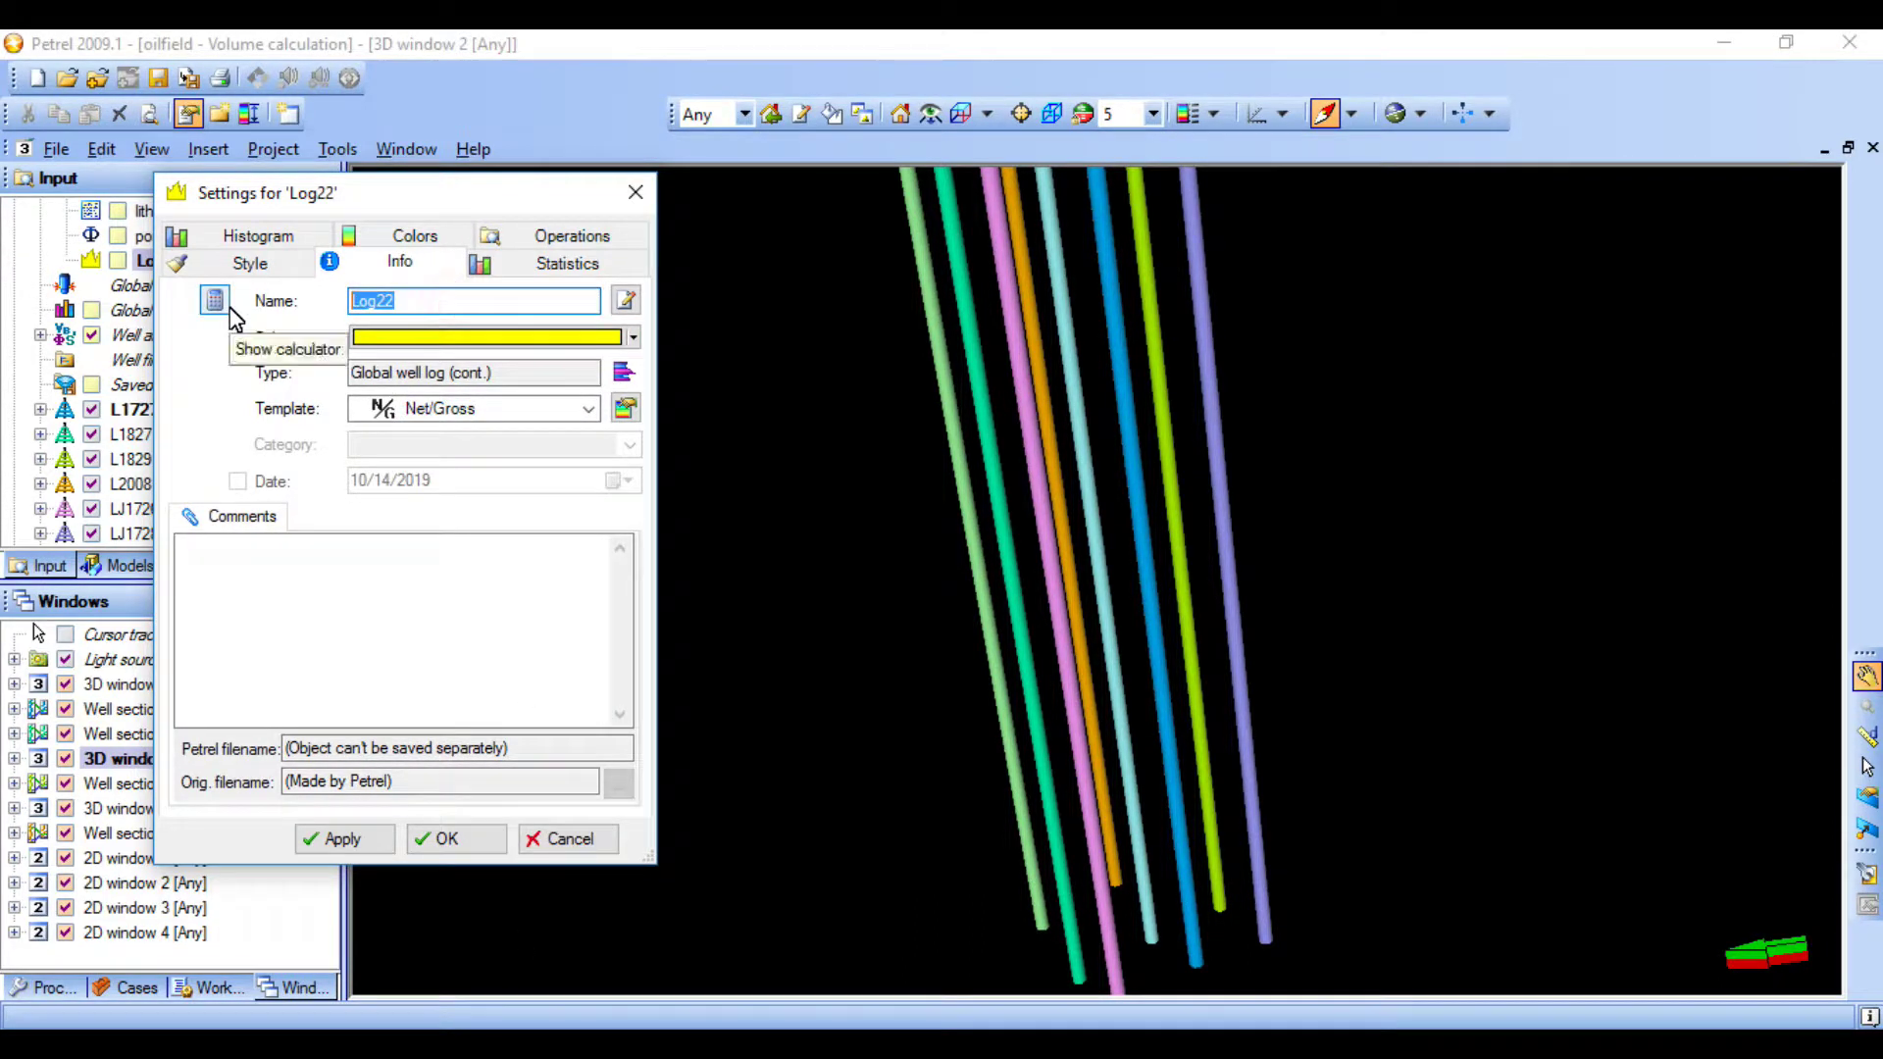
type("ntg")
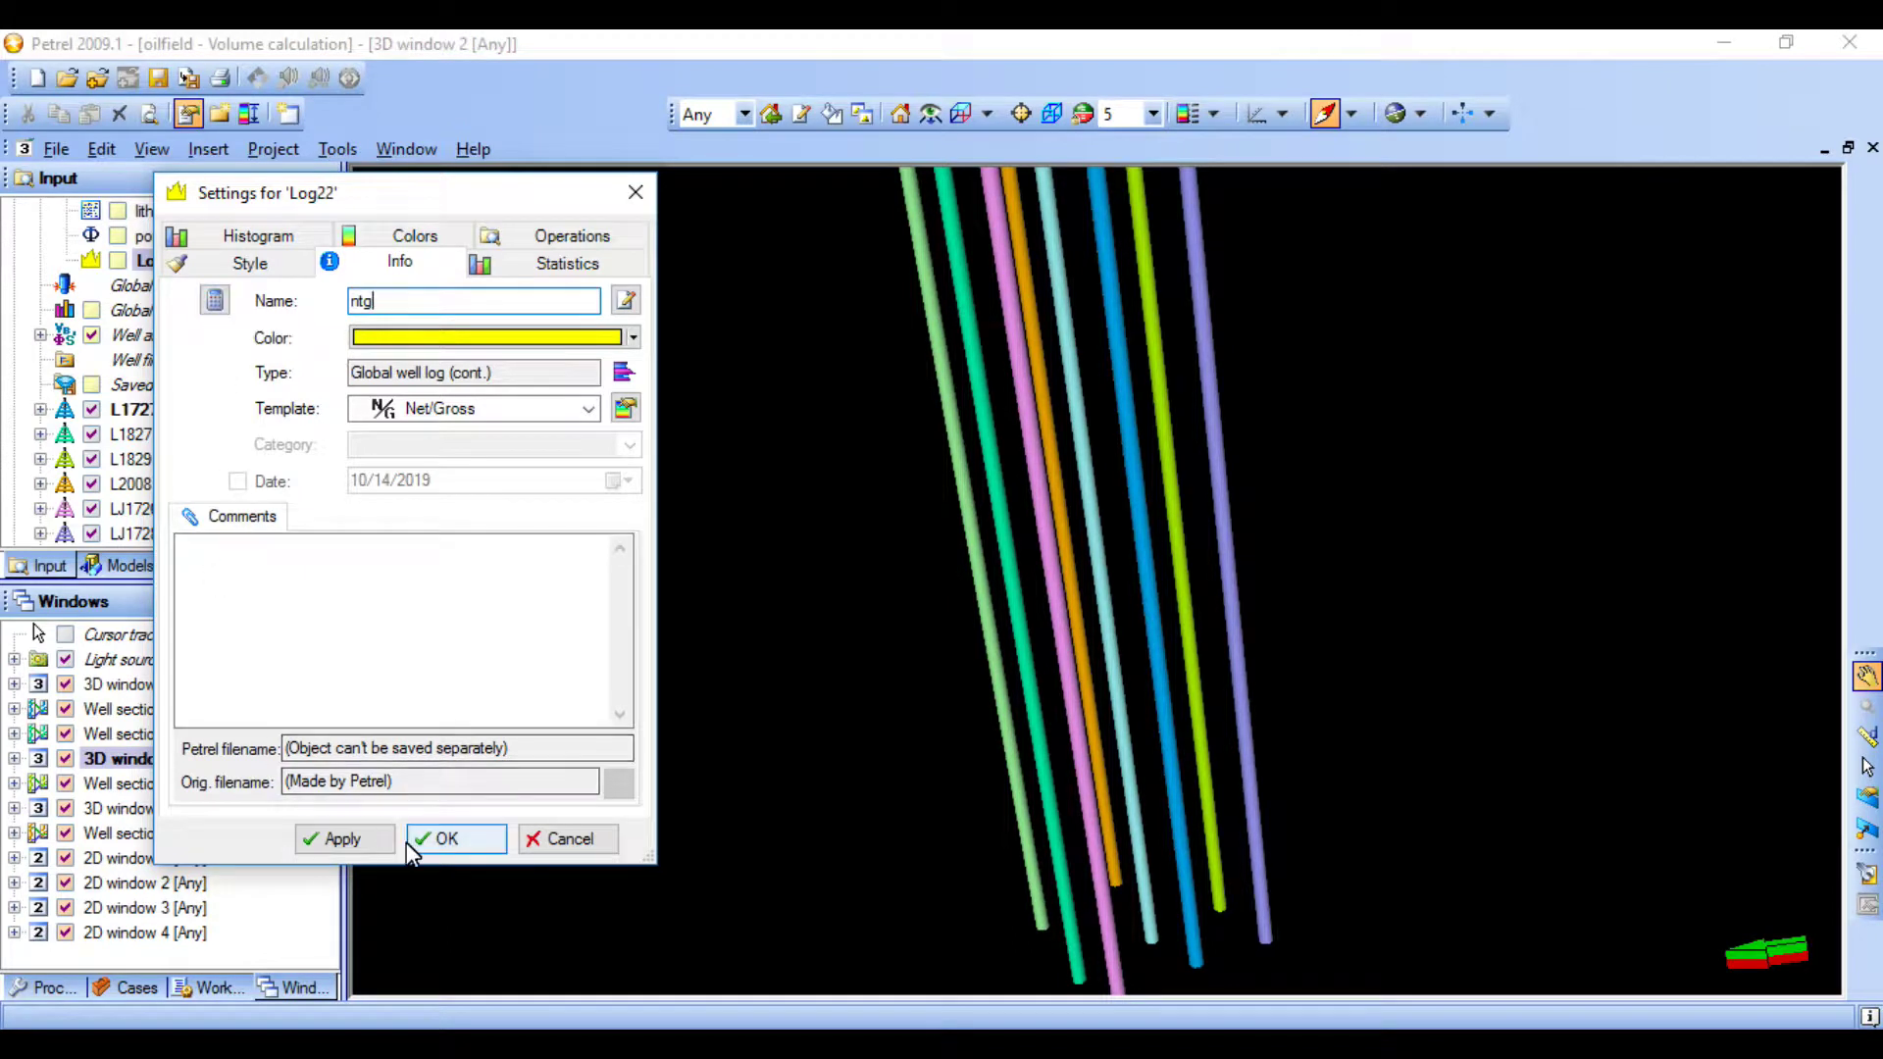
left_click(358, 840)
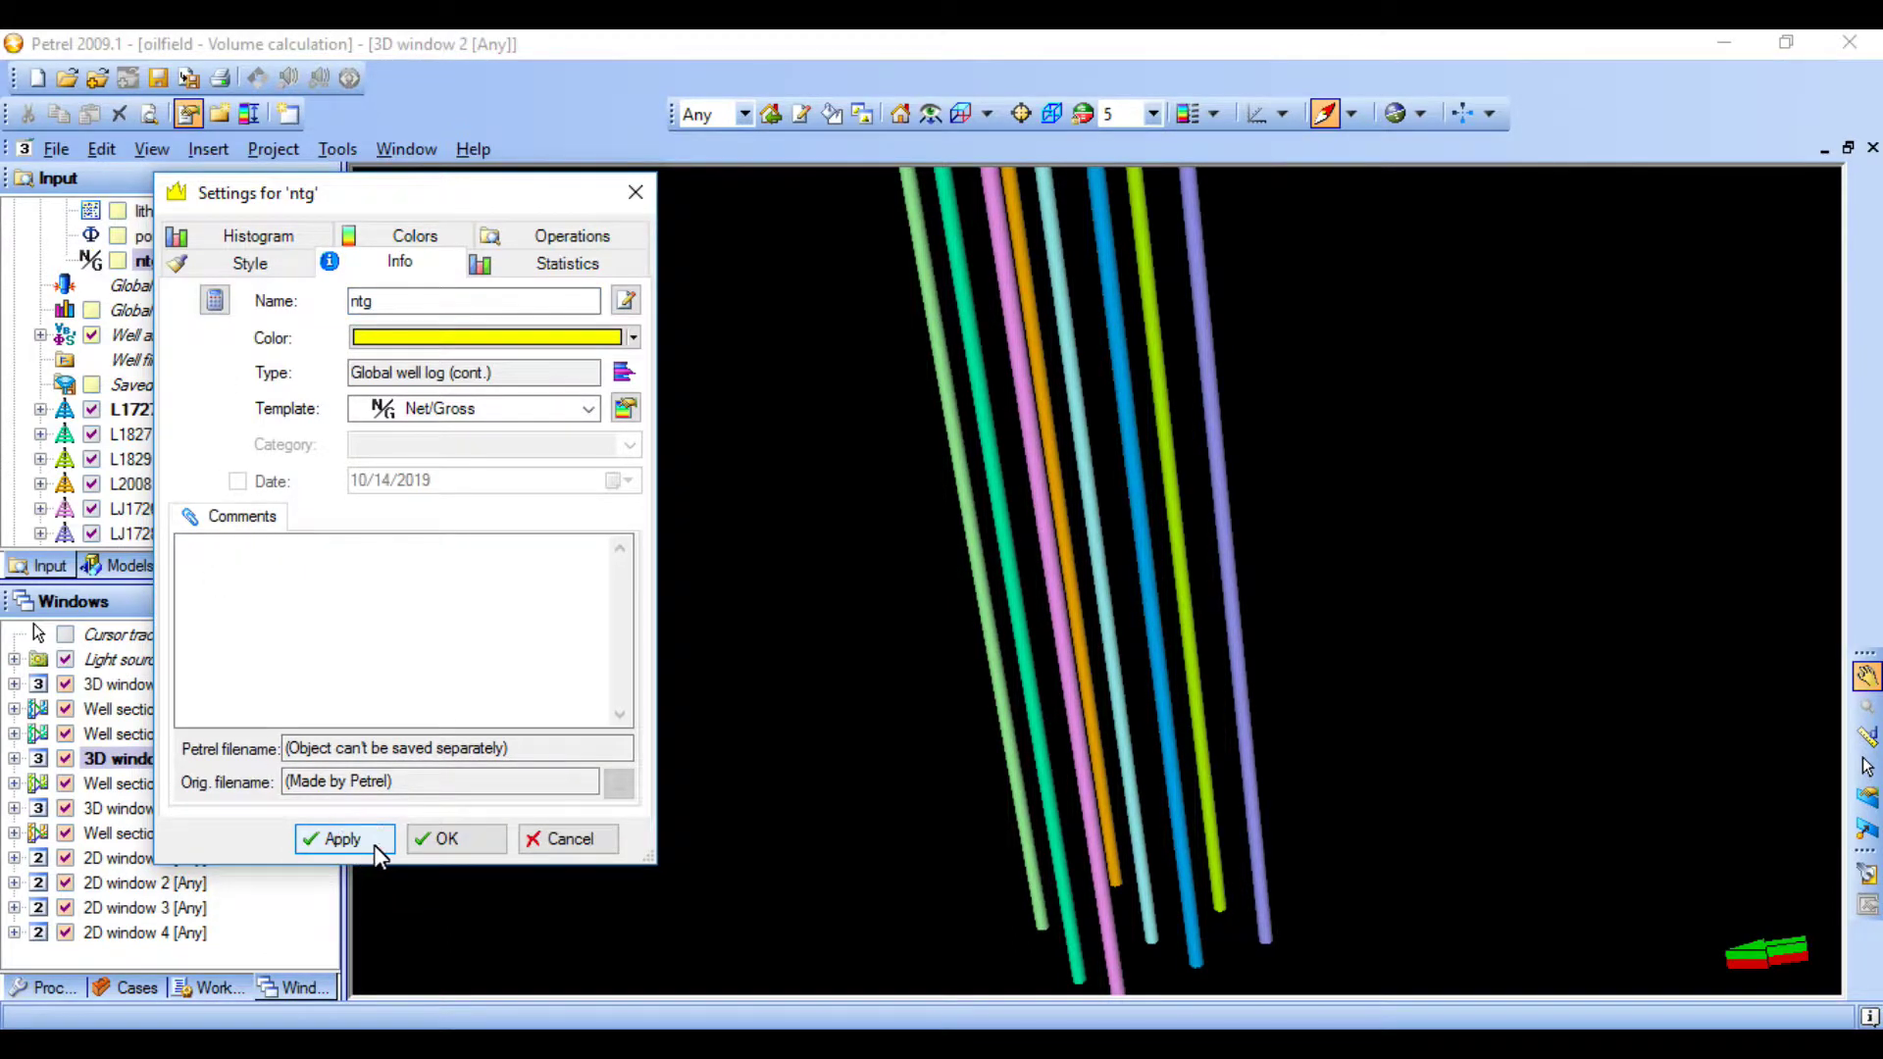
left_click(432, 845)
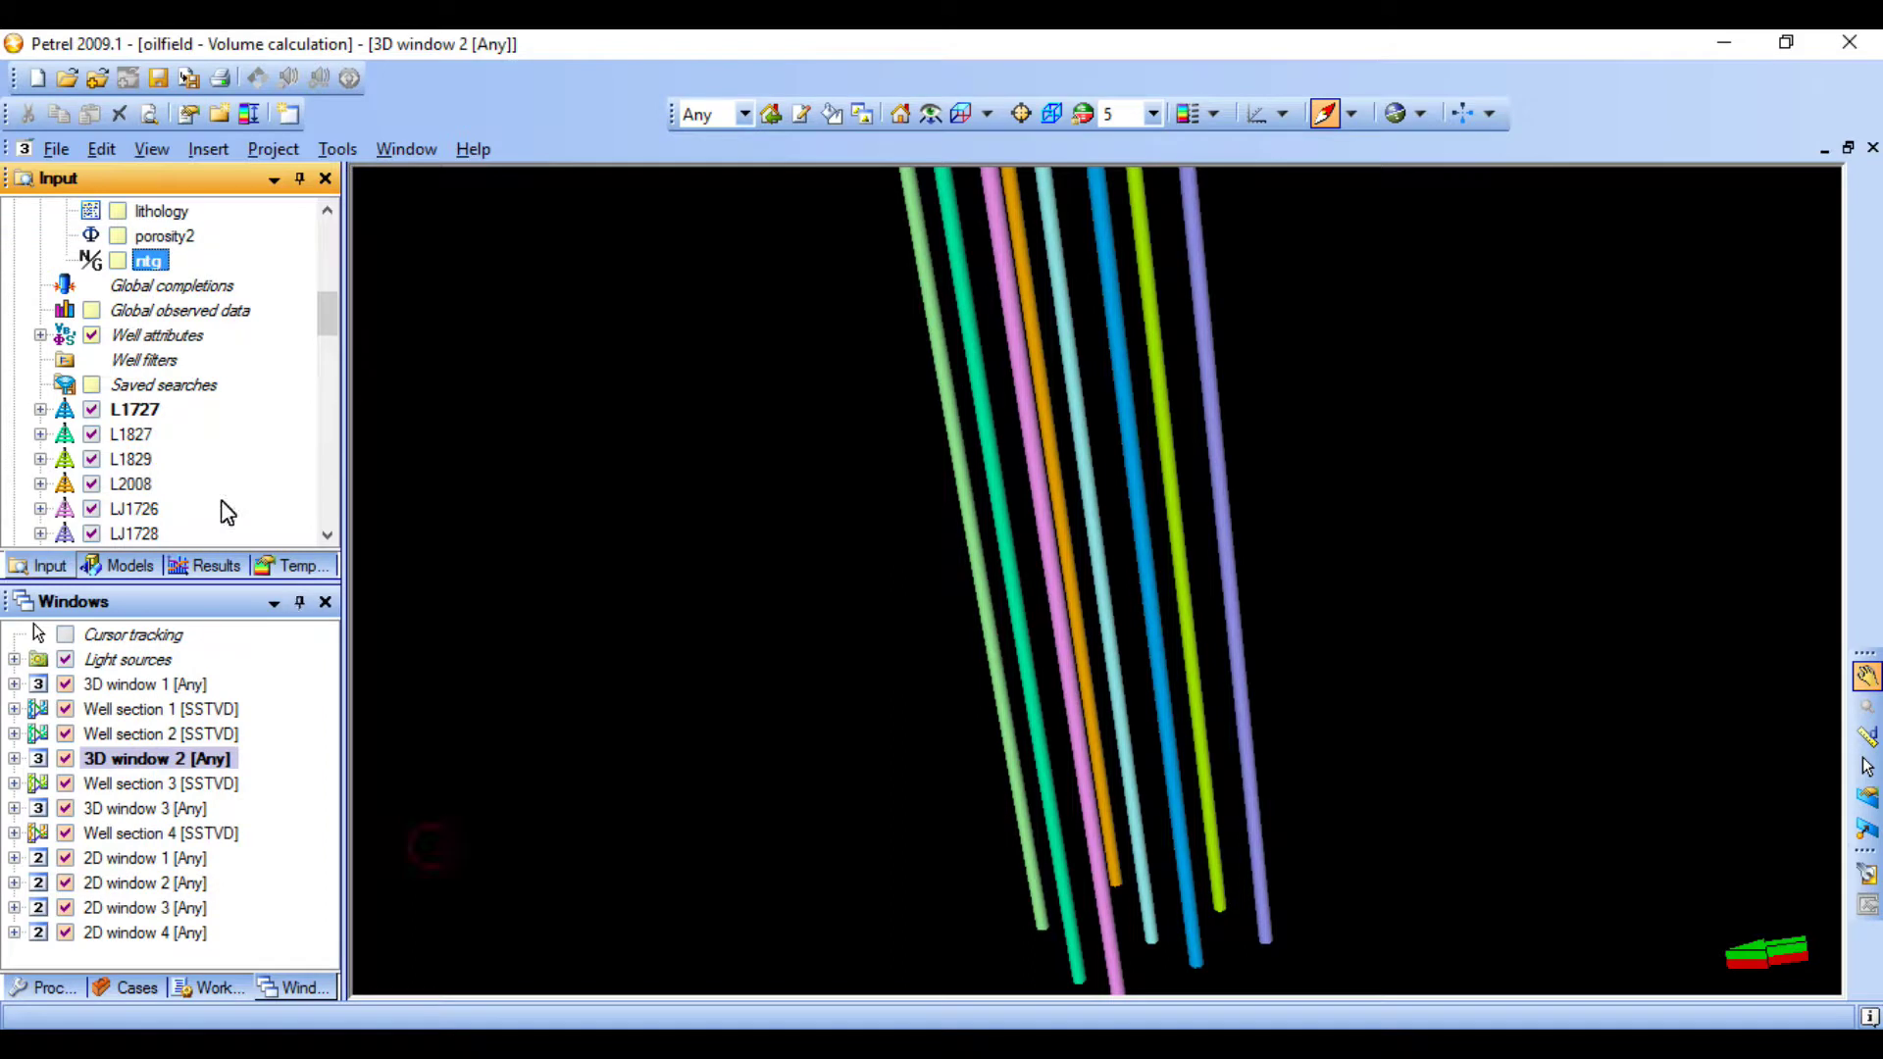
Open the calculator for the ntg log and recall the earlier expression ntg=If( Alpha>=0.90, 1,0 ) for editing.
right_click(154, 270)
left_click(244, 387)
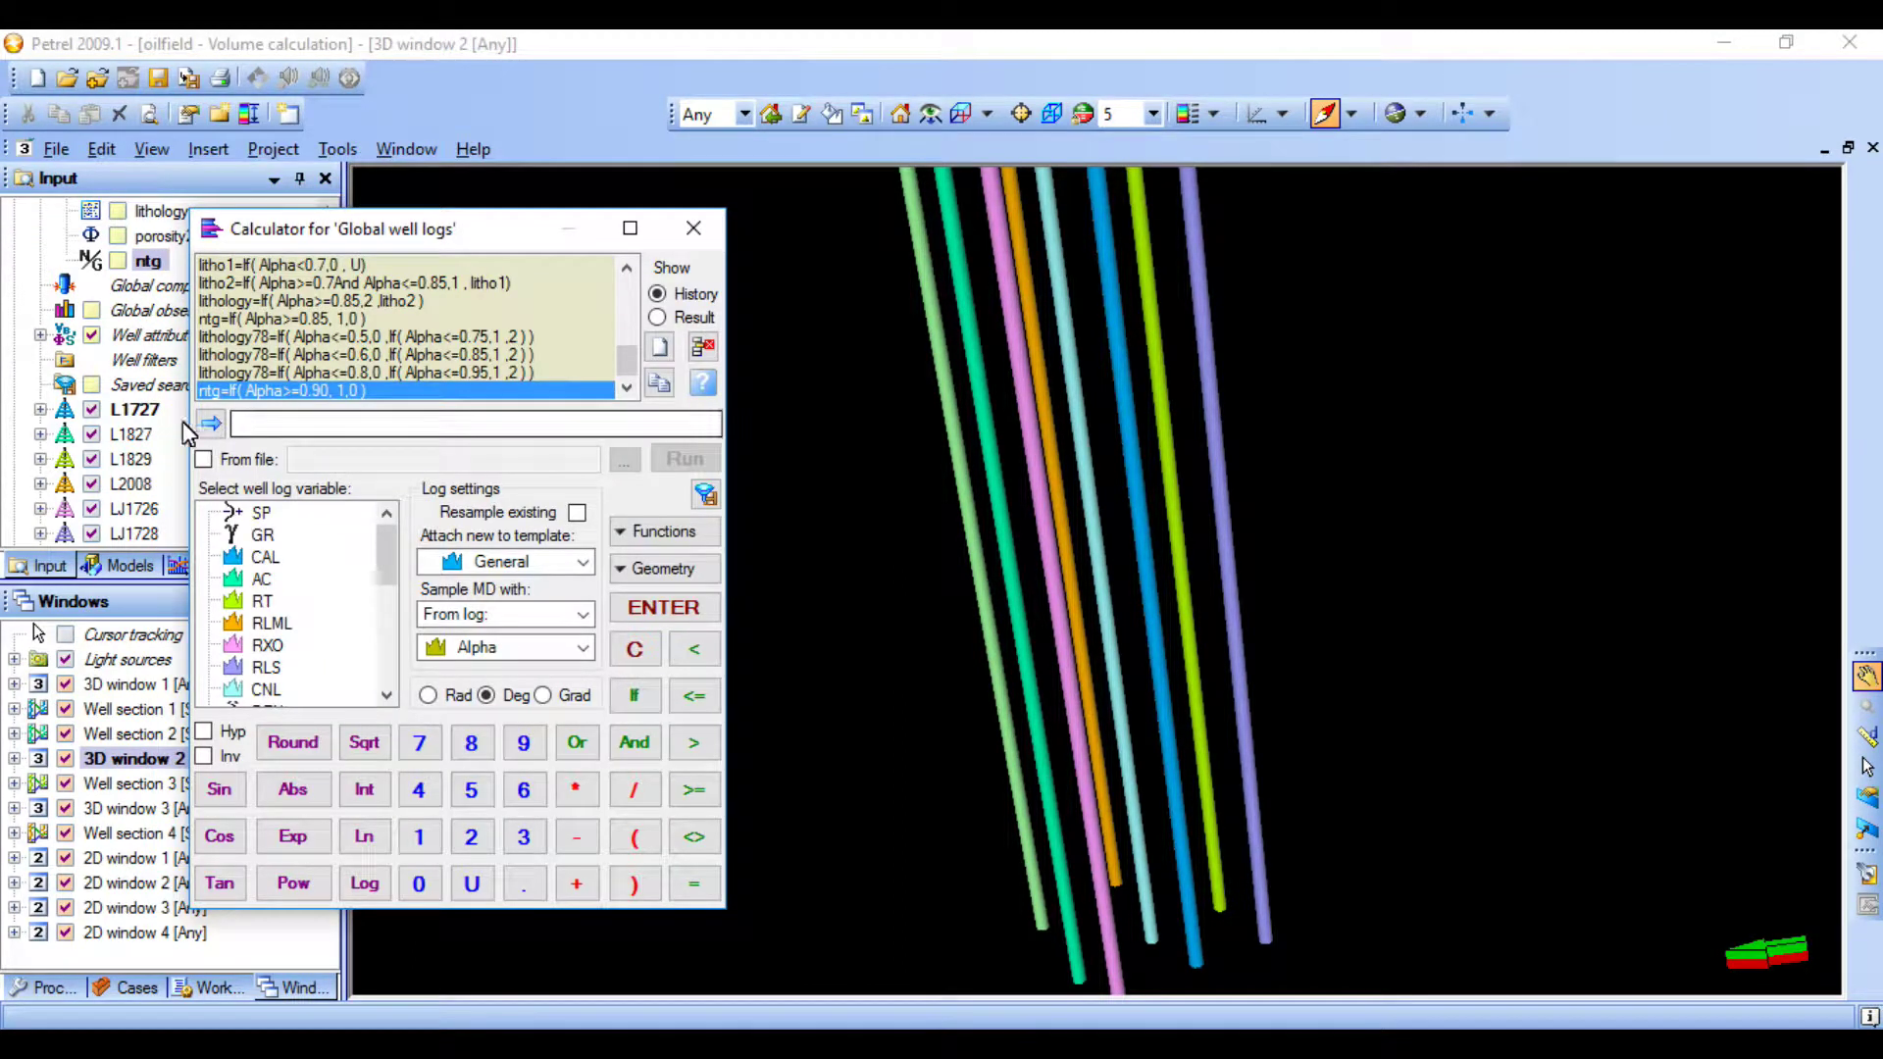
double_click(250, 390)
left_click_drag(343, 231, 414, 218)
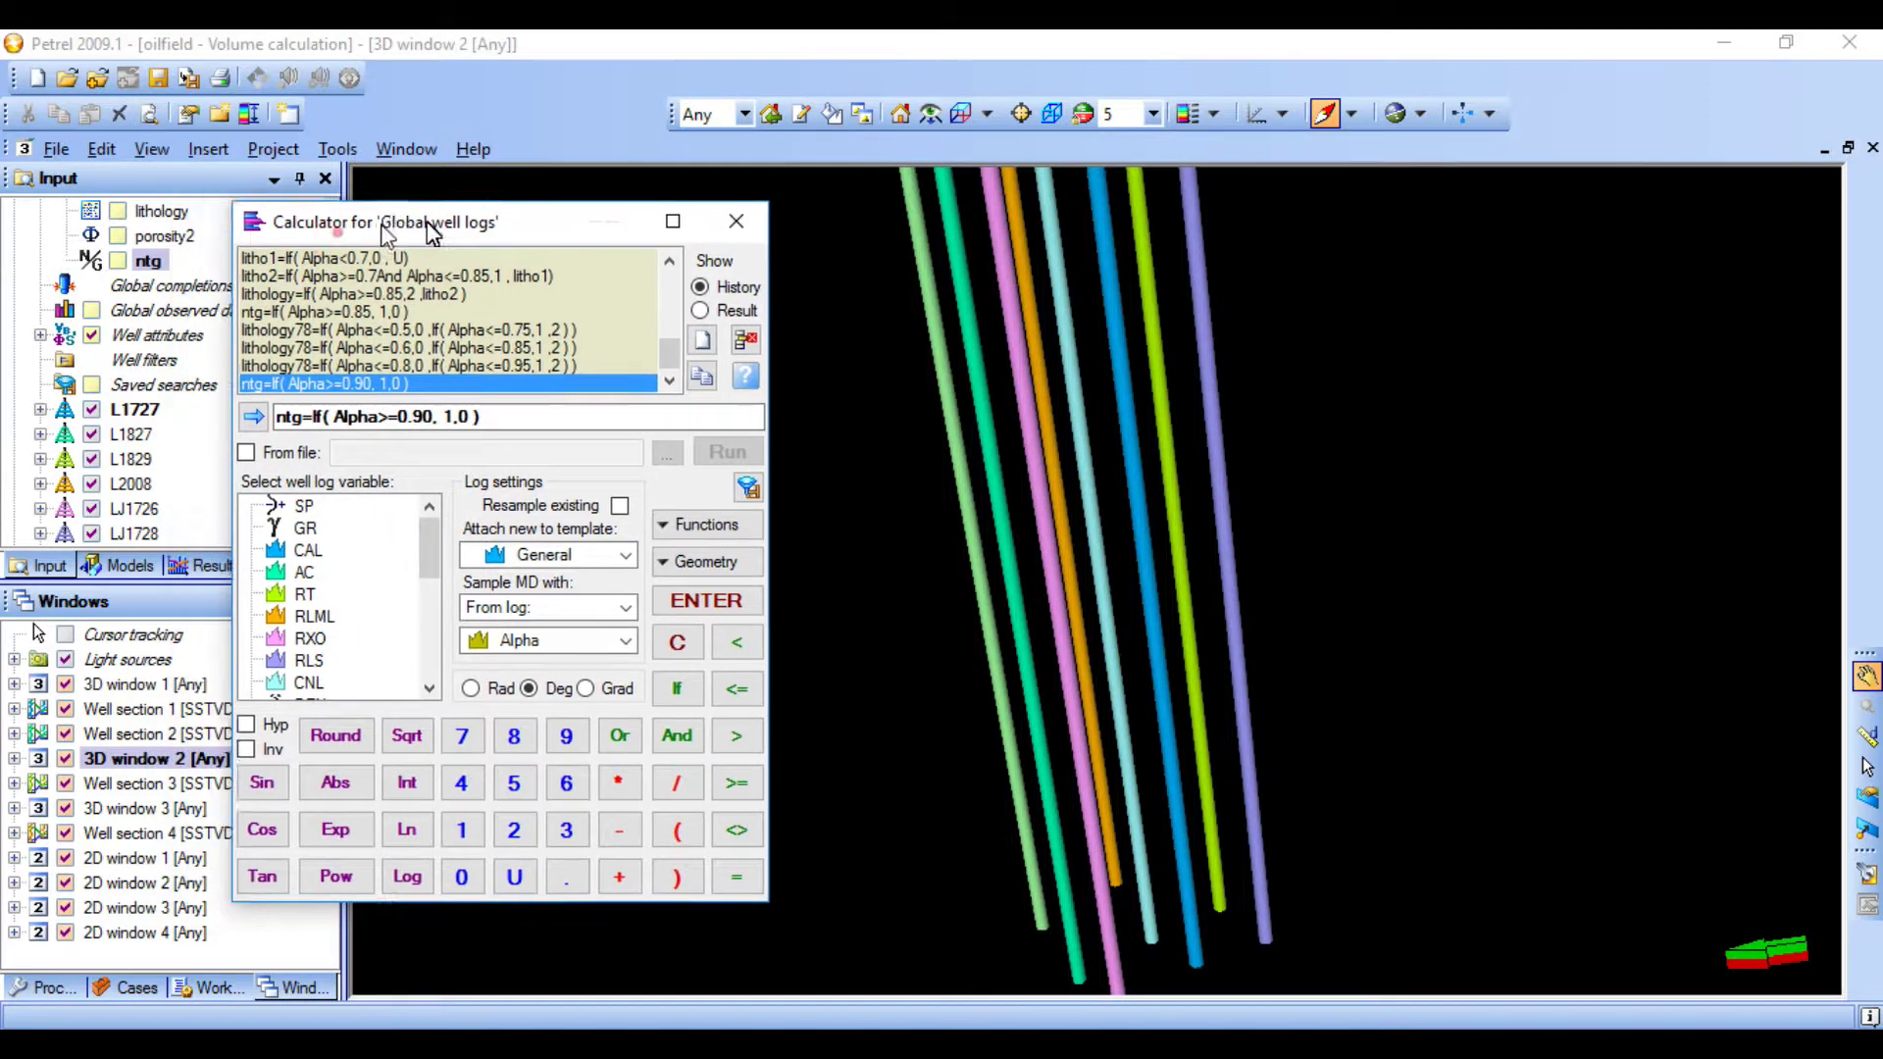
Insert the ntg log as the expression's output variable and remove the duplicate name.
left_click(149, 261)
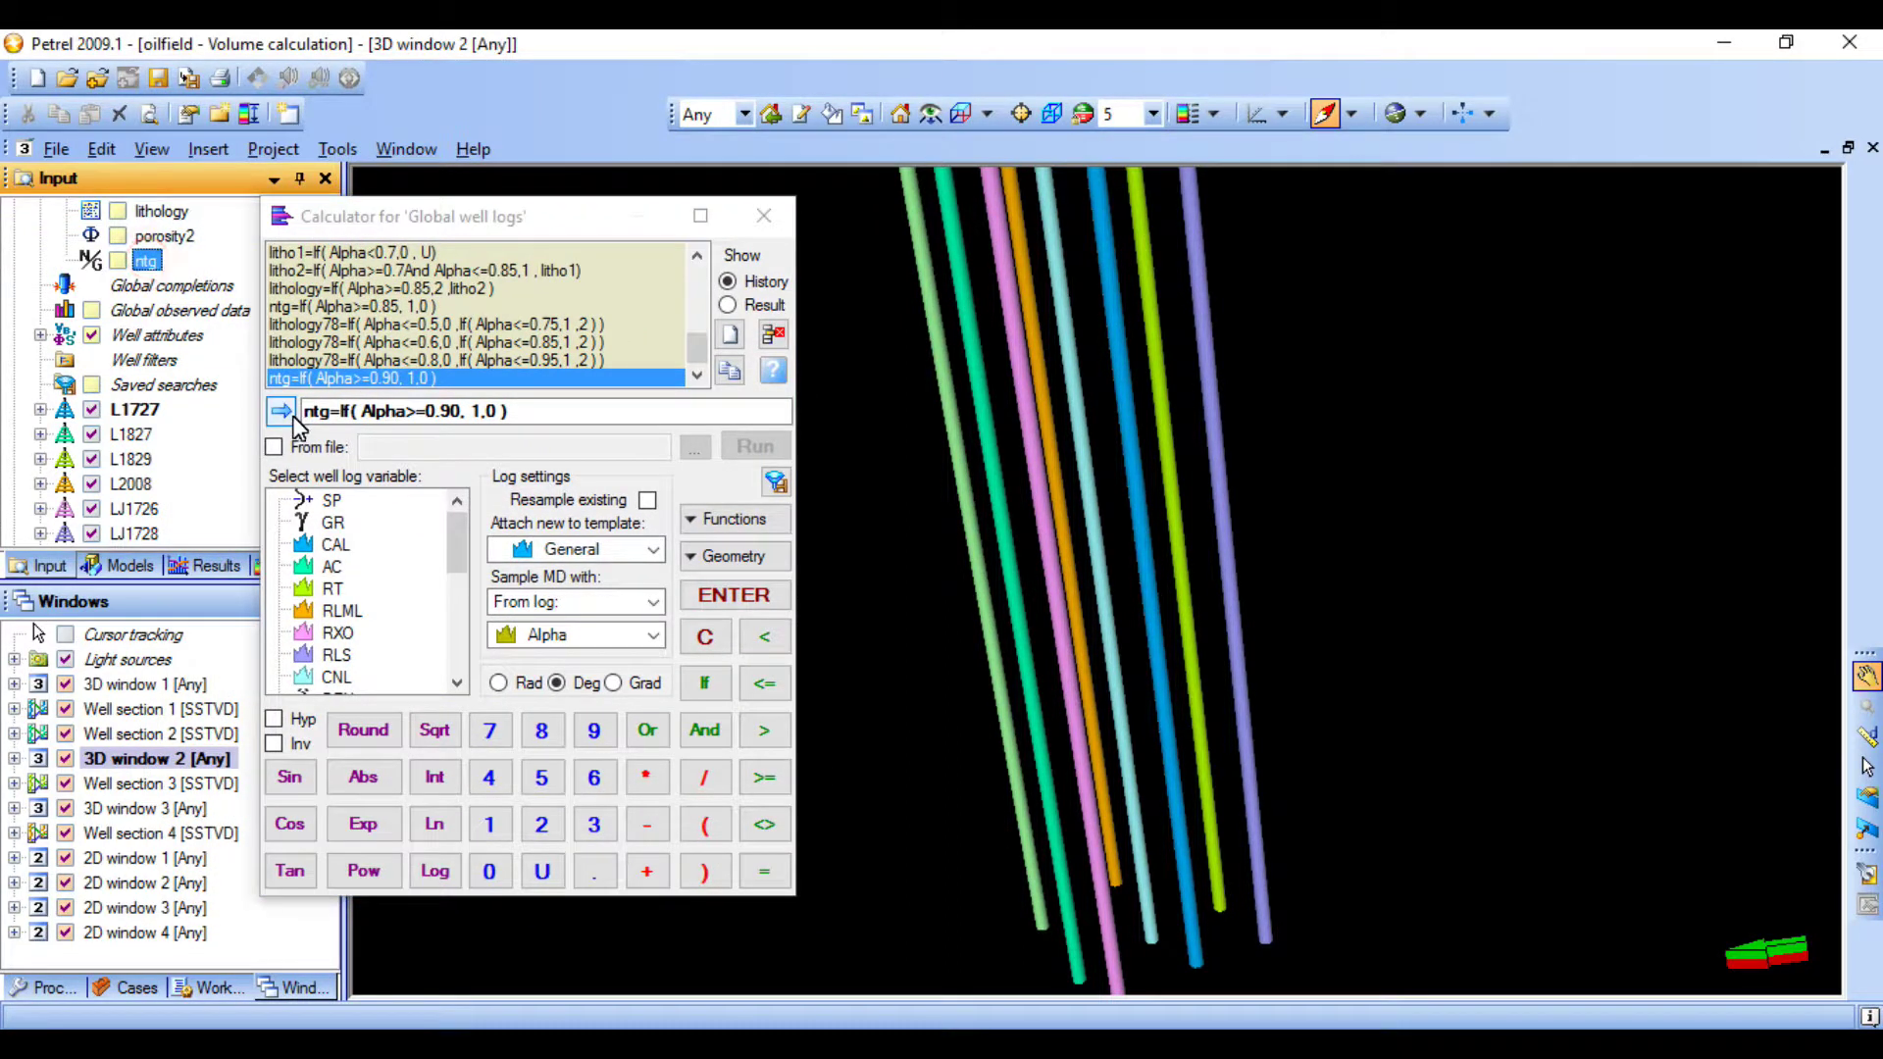
left_click_drag(149, 260, 282, 417)
left_click(350, 412)
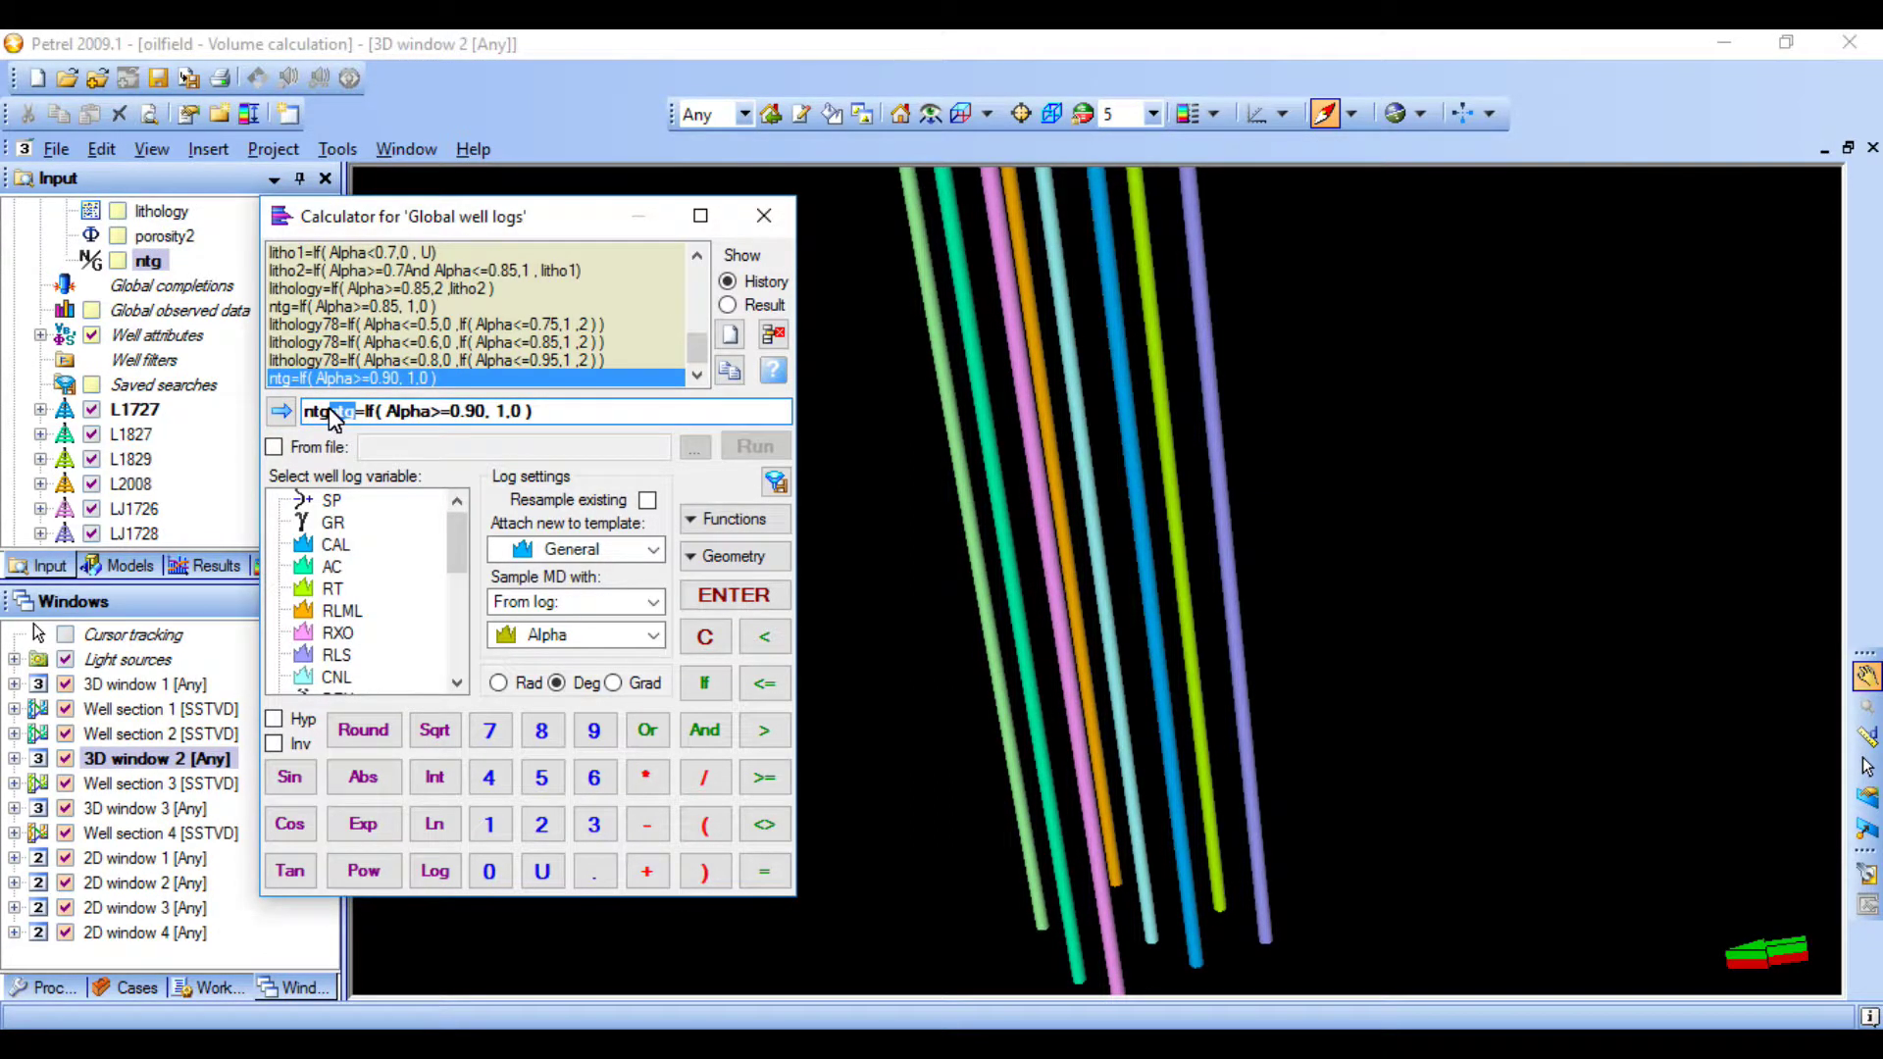
key("Delete")
Set the Alpha cutoff in the ntg expression to 0.85.
left_click(471, 410)
key("Left")
key("Left")
key("Left")
key("BackSpace")
type("5")
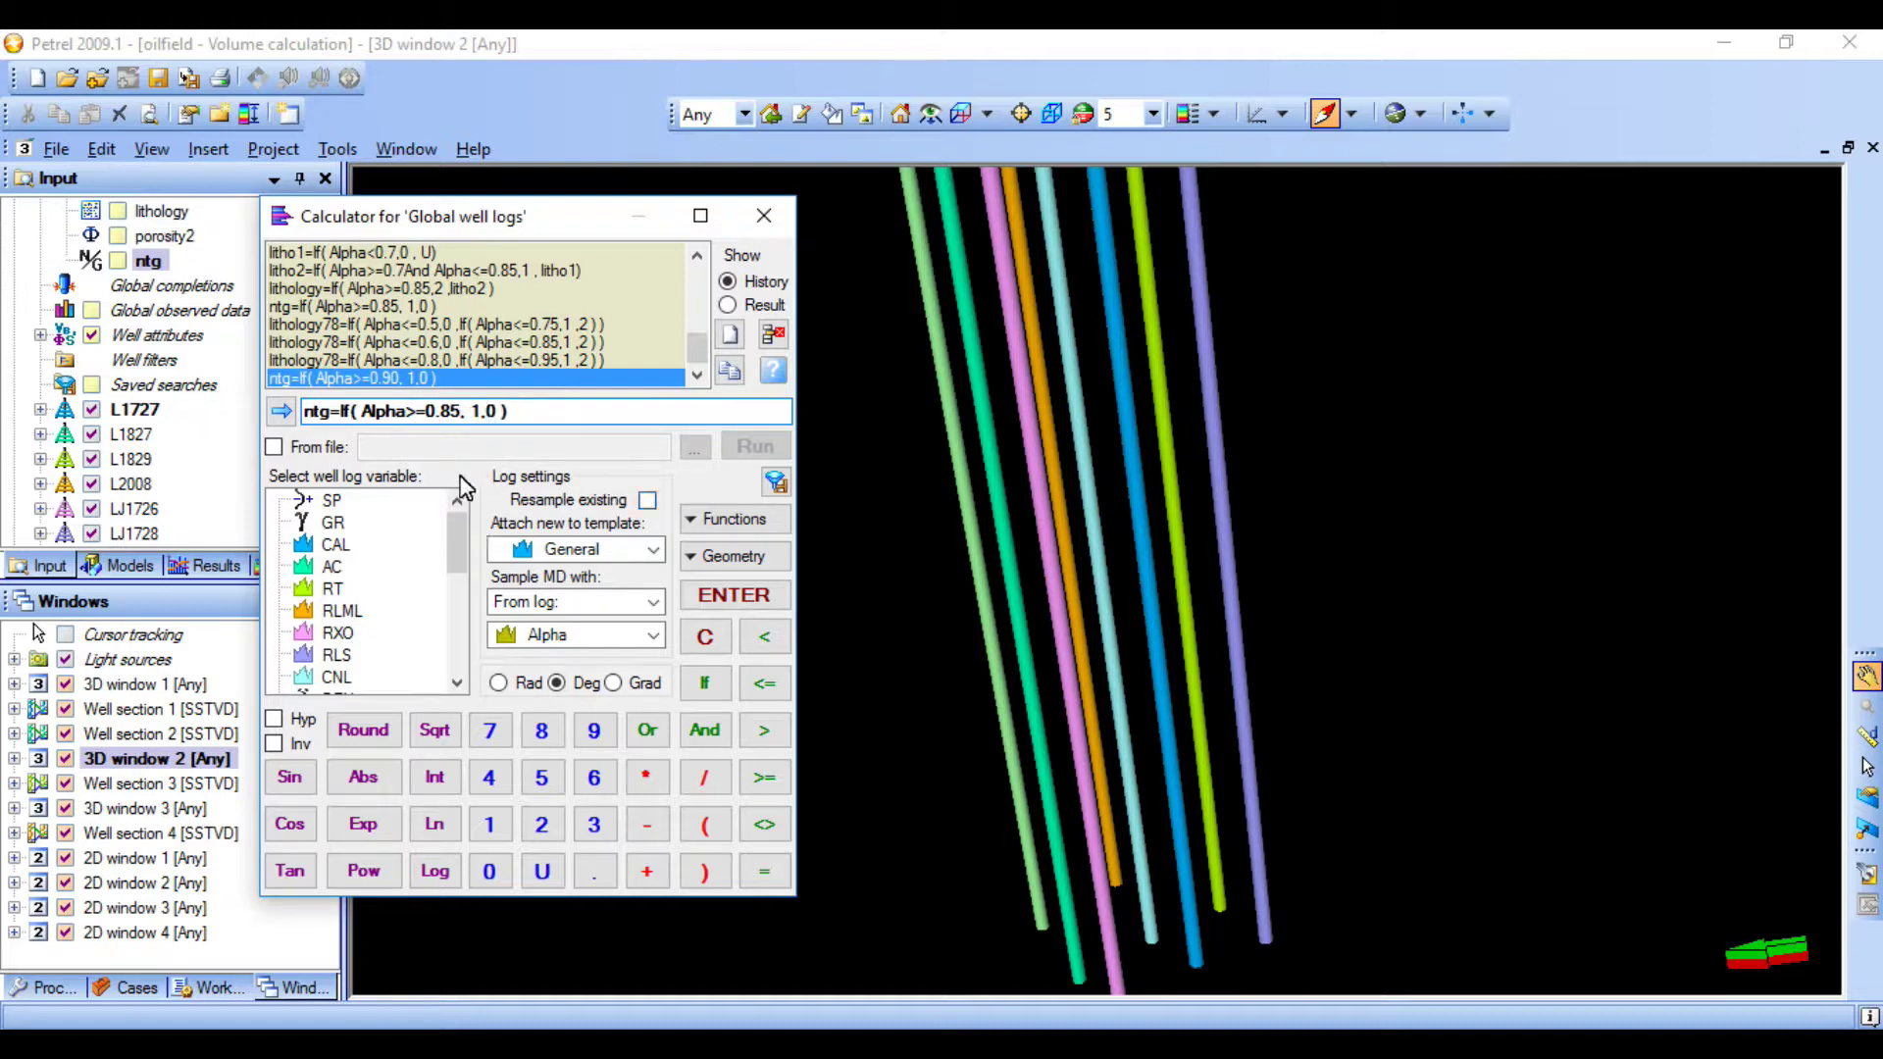
left_click(470, 411)
Choose Alpha as the log for MD sampling, calculate the ntg expression and close the calculator.
left_click(655, 635)
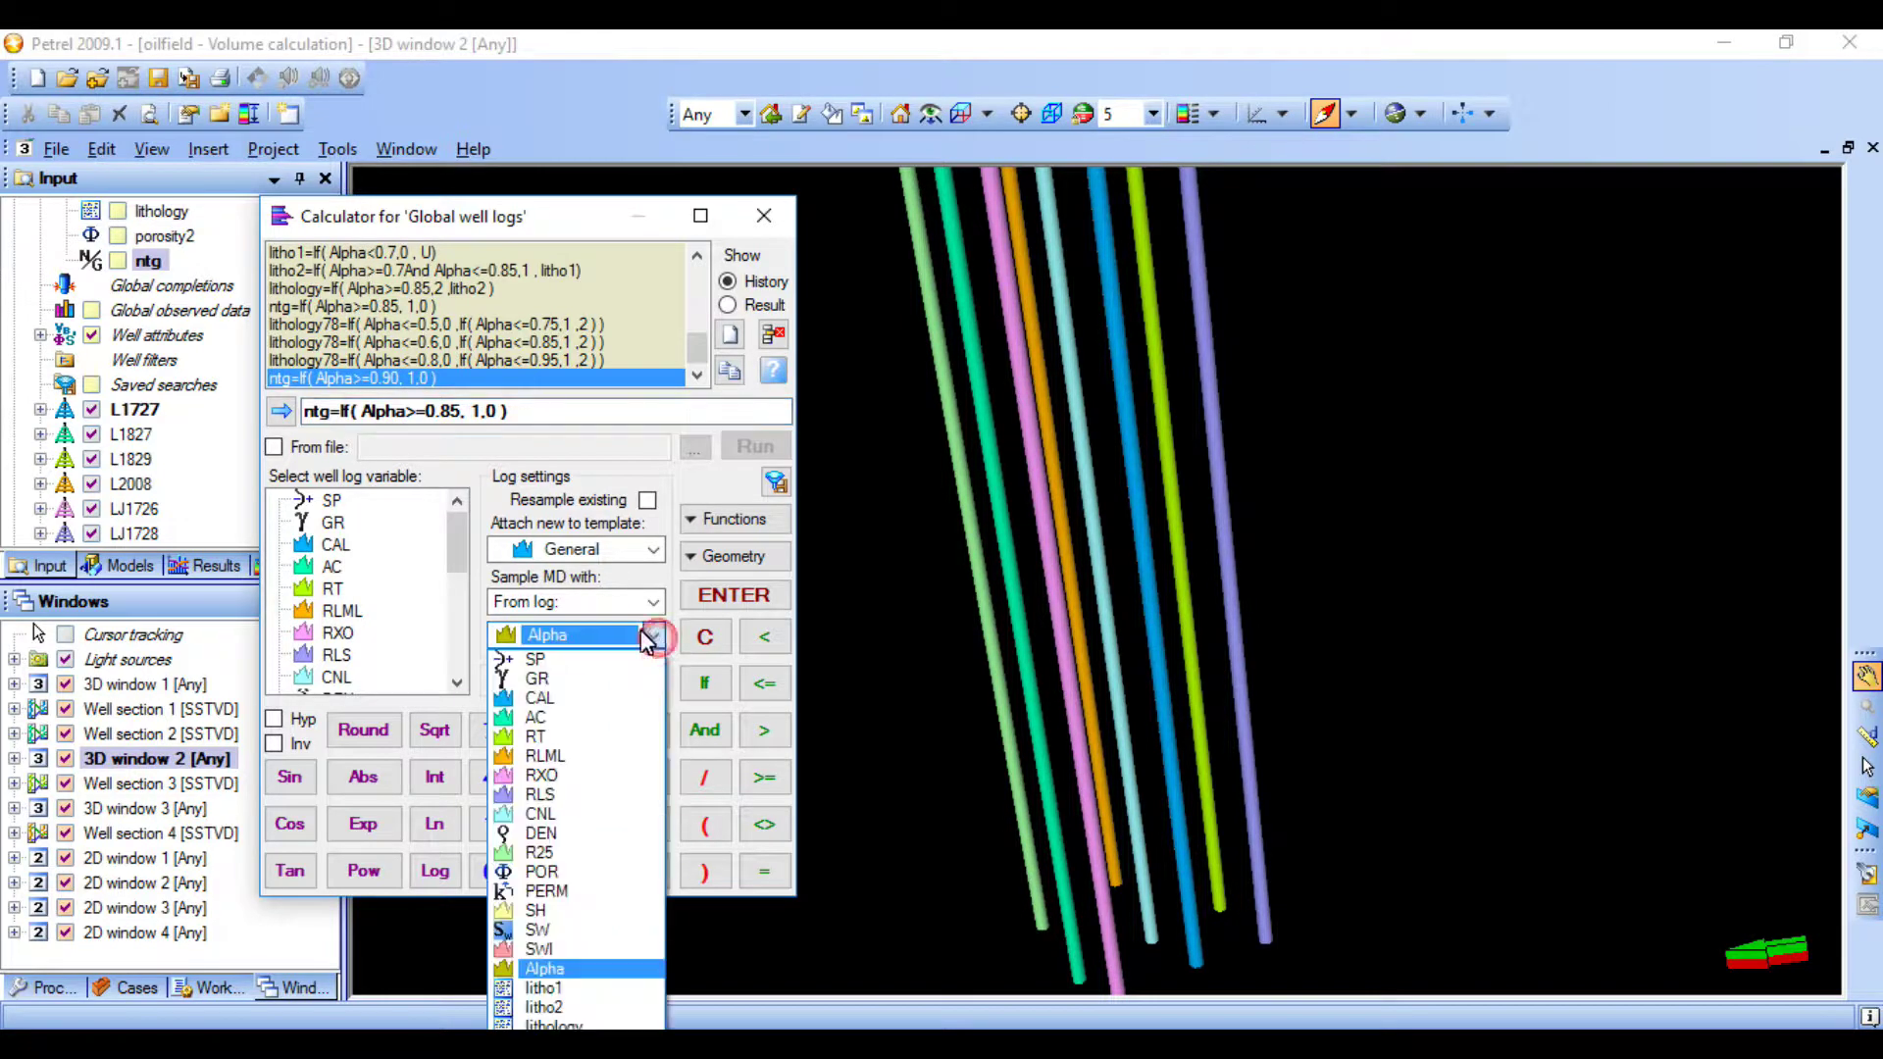
left_click(585, 634)
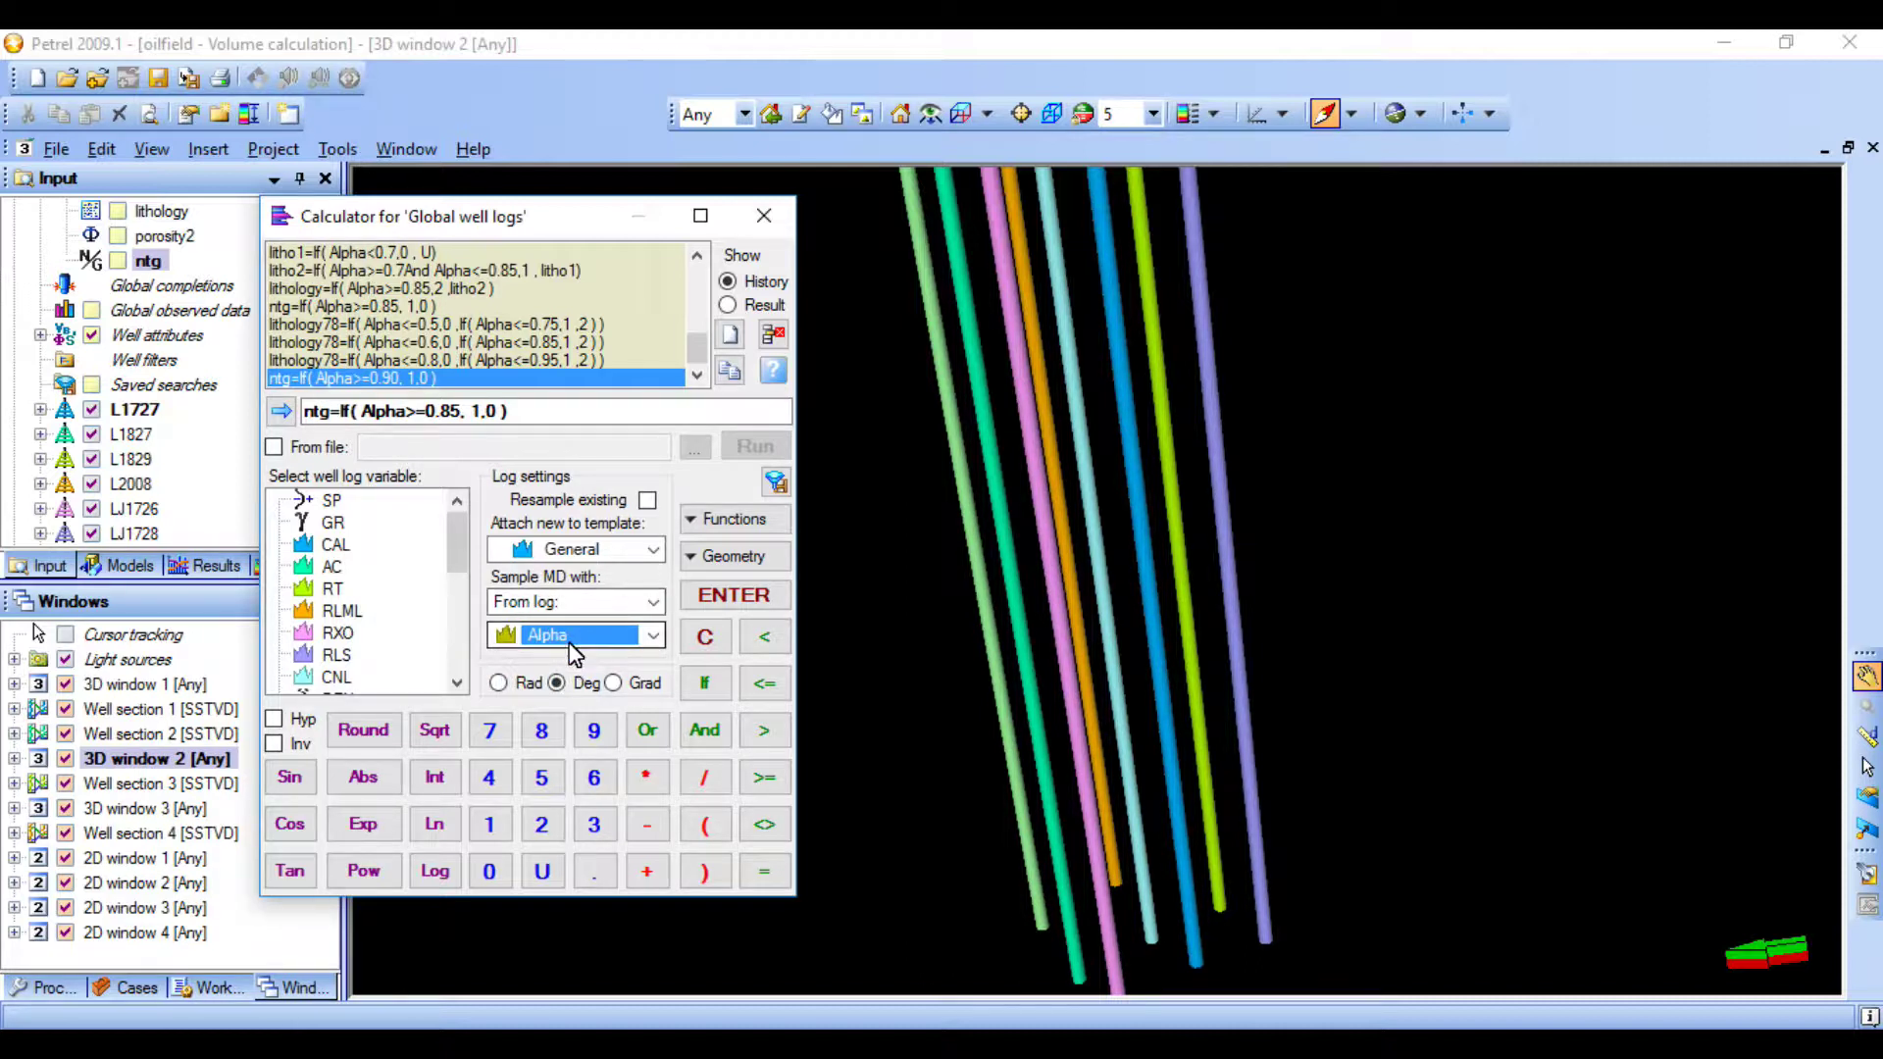
left_click(709, 597)
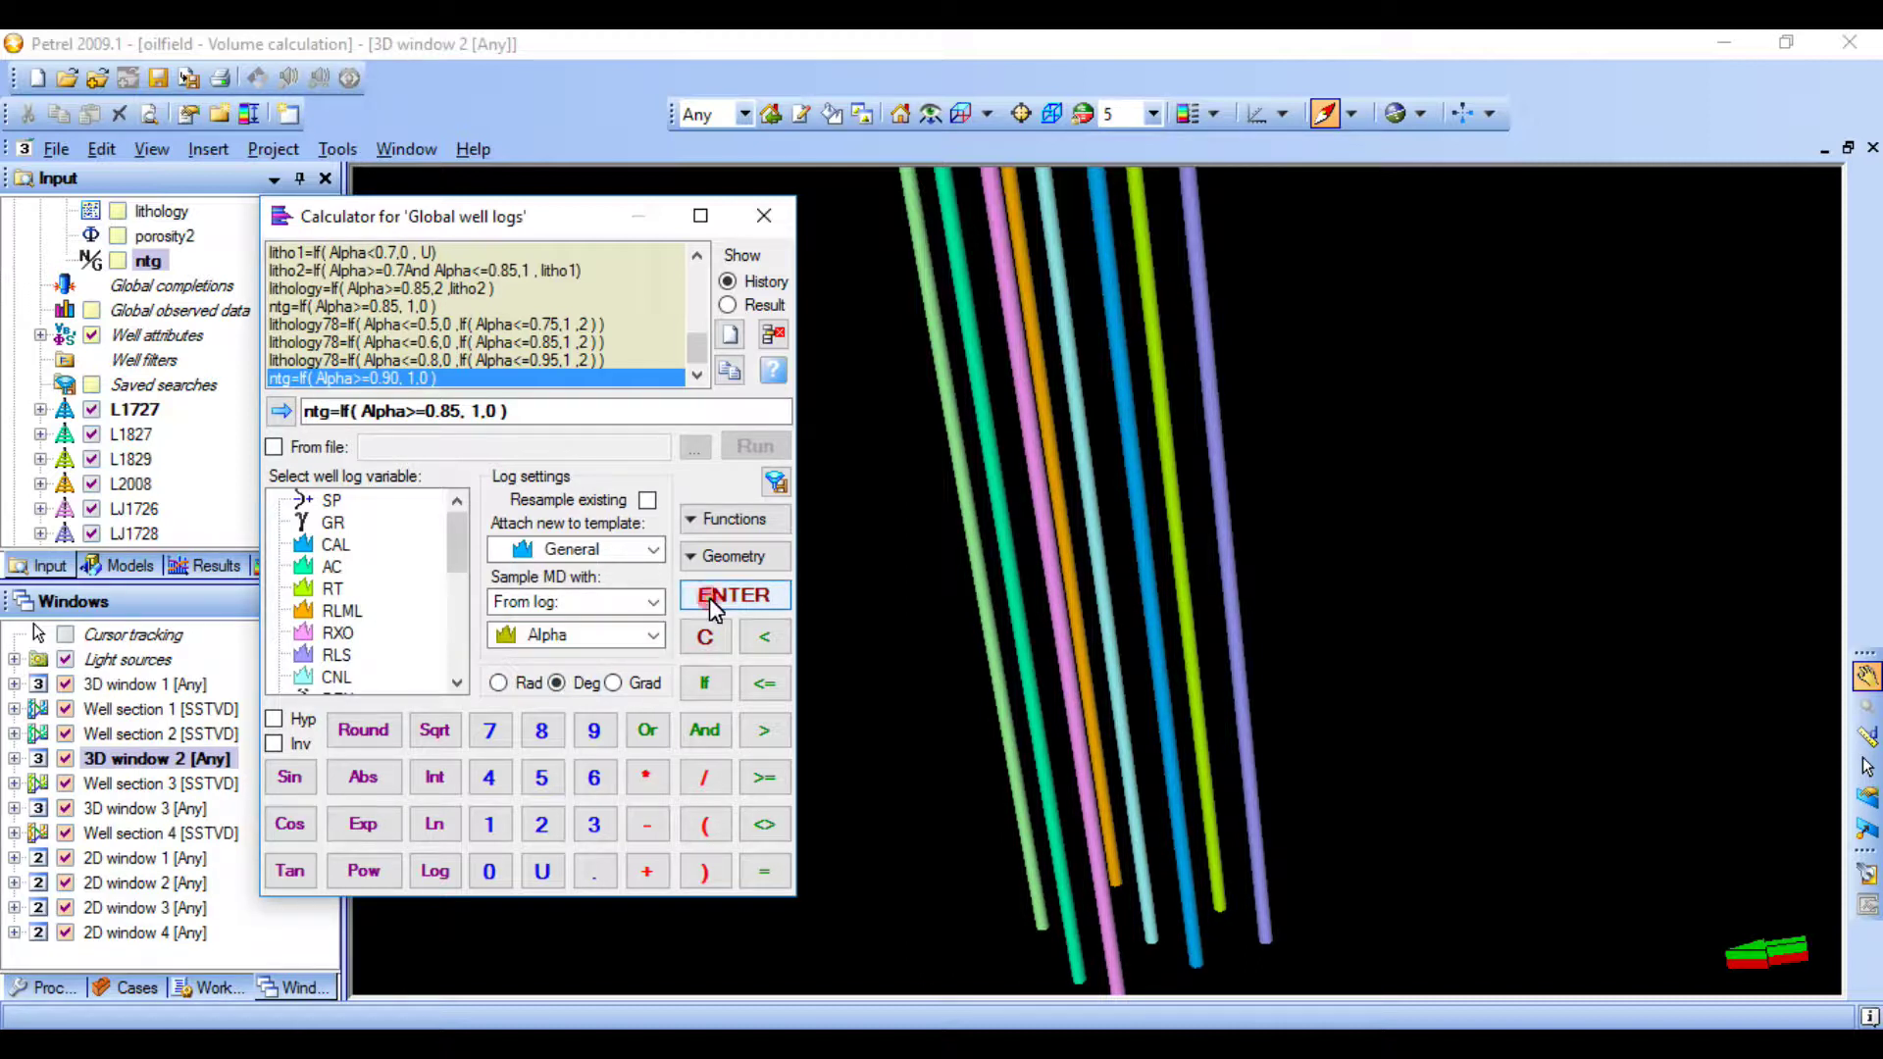
left_click(764, 215)
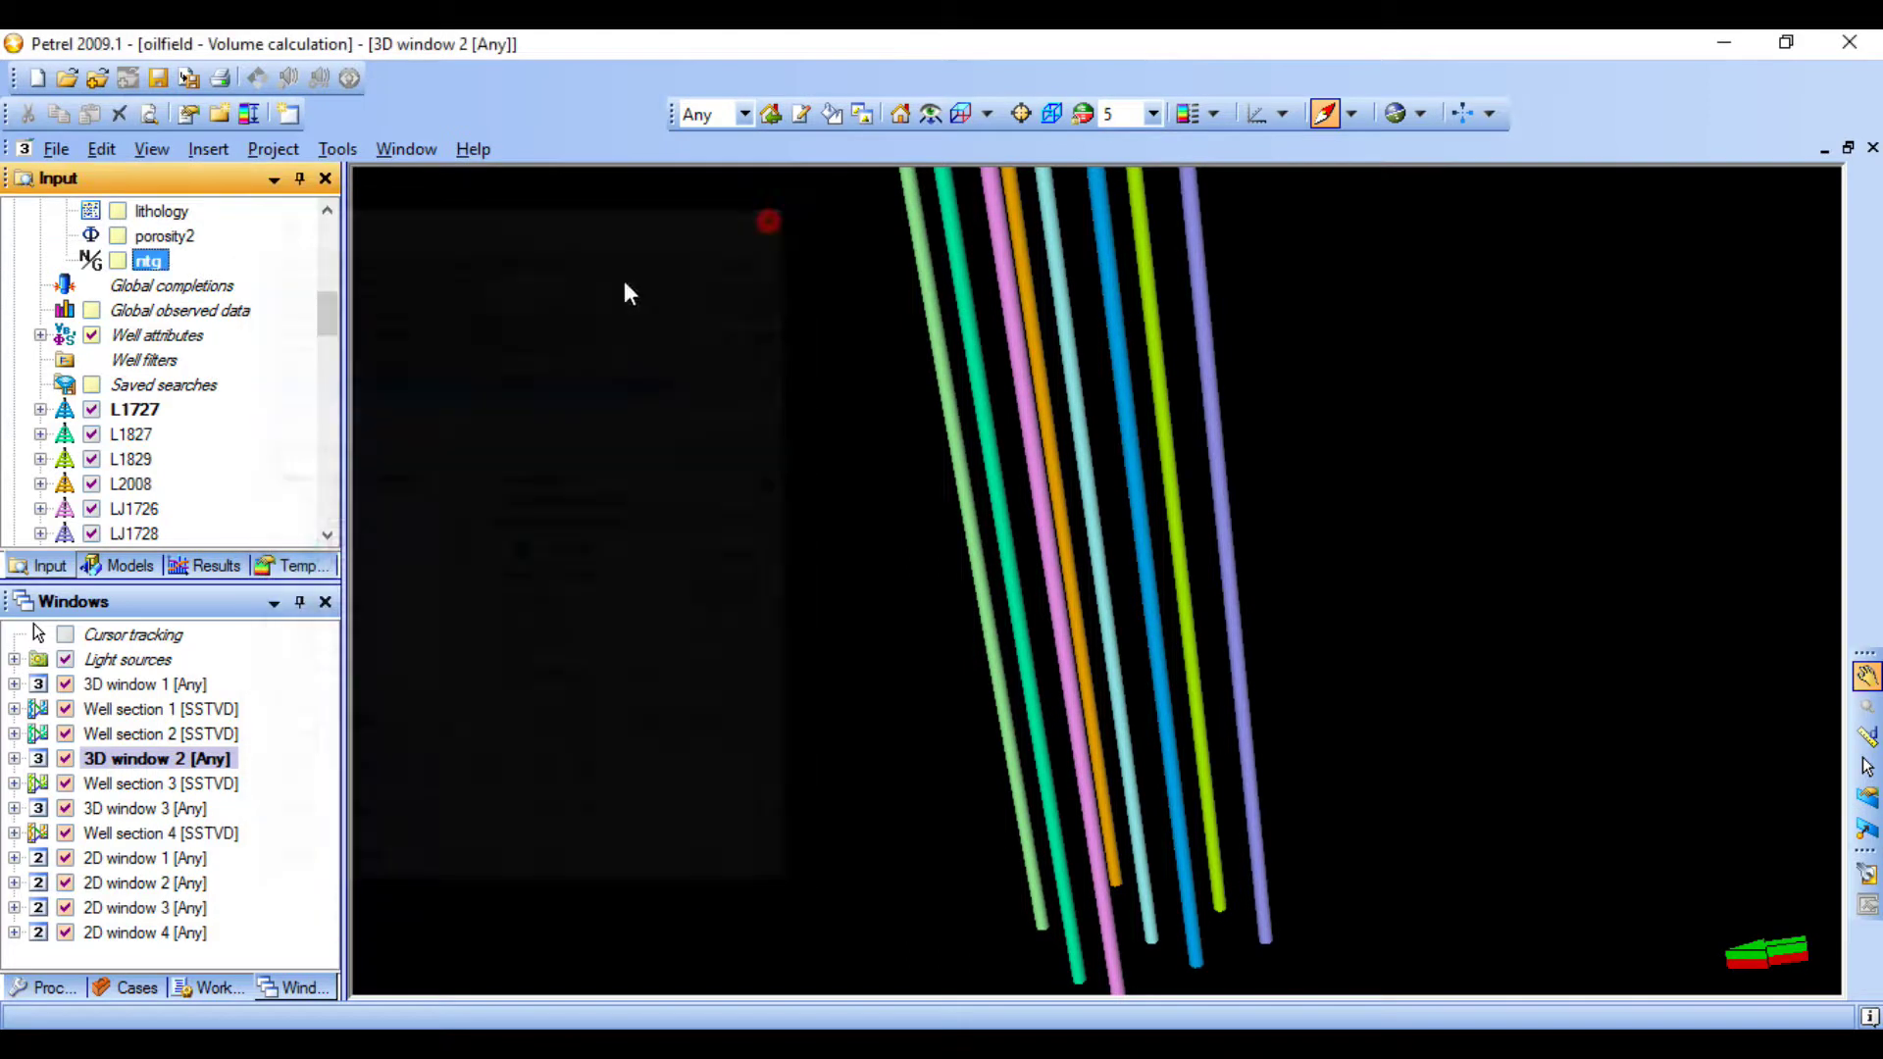
left_click(118, 257)
left_click(117, 257)
left_click(118, 259)
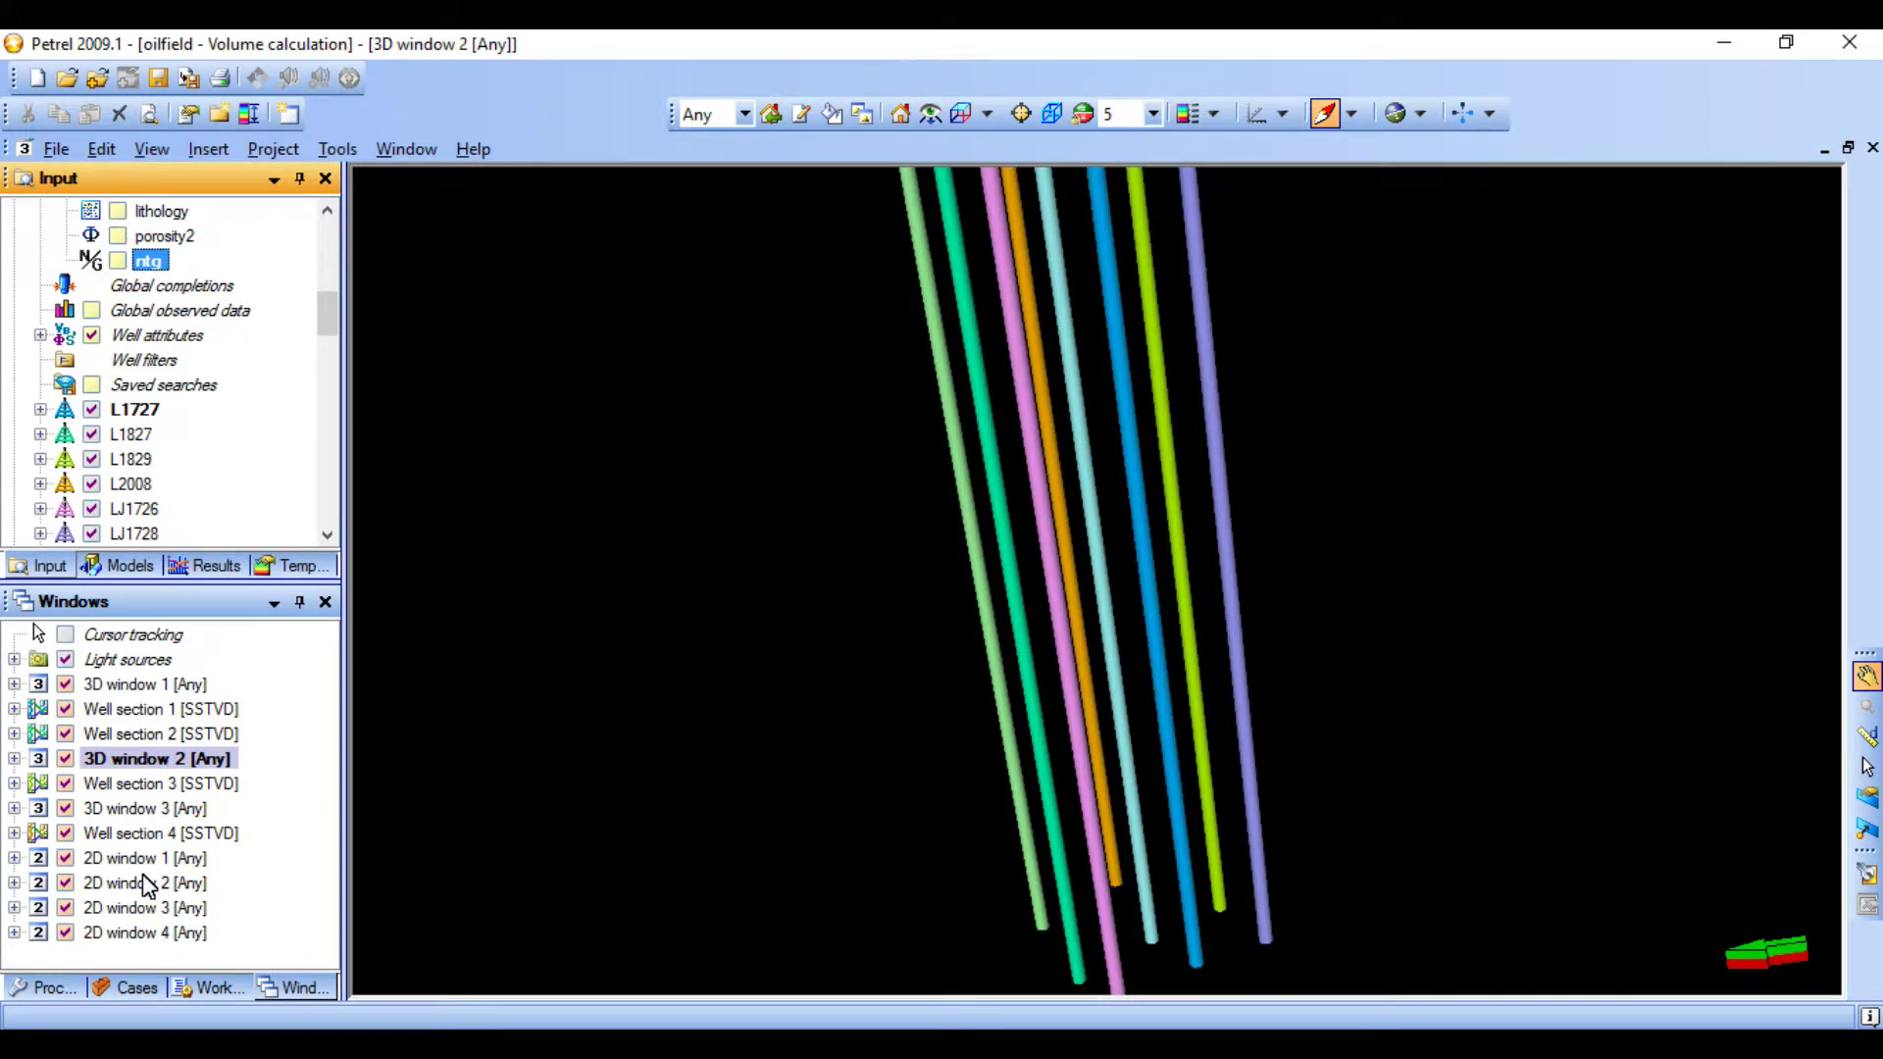
Open the Scale up well logs process from Property modeling and select ntg as the input well log.
left_click(40, 987)
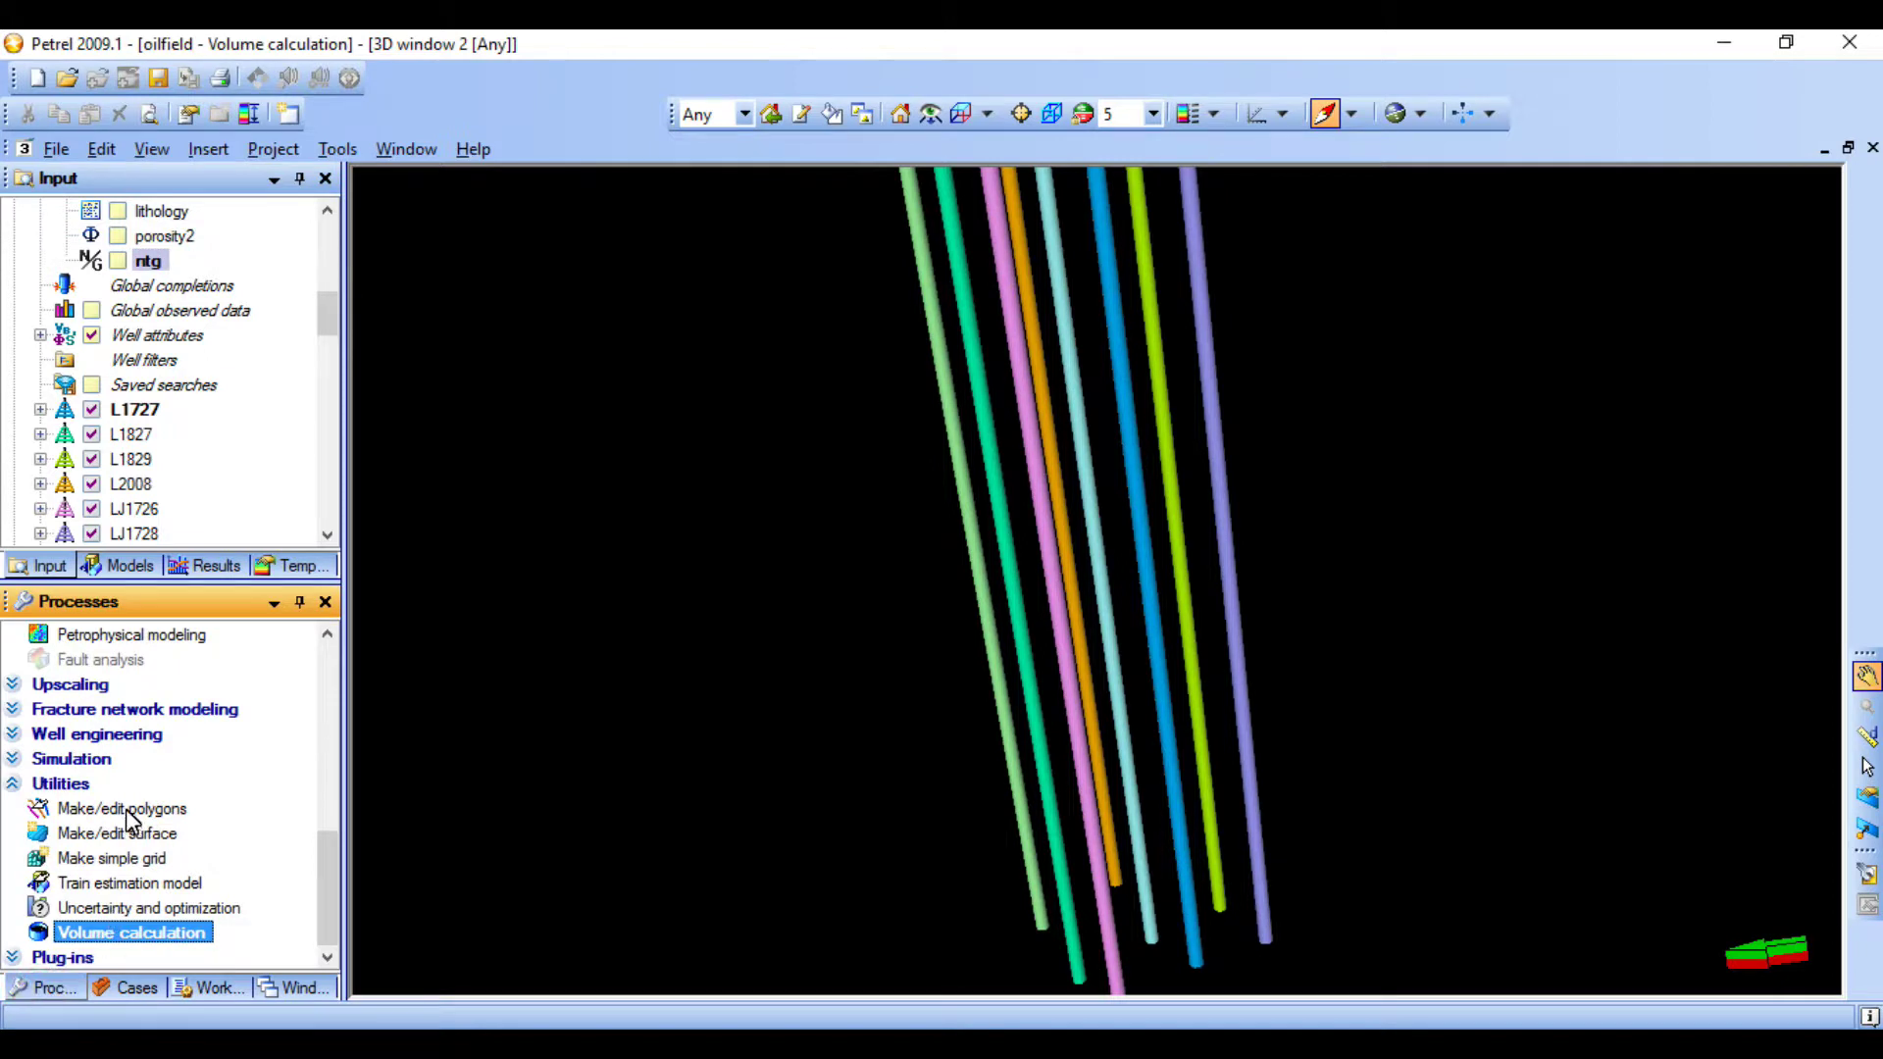
left_click_drag(322, 874, 319, 743)
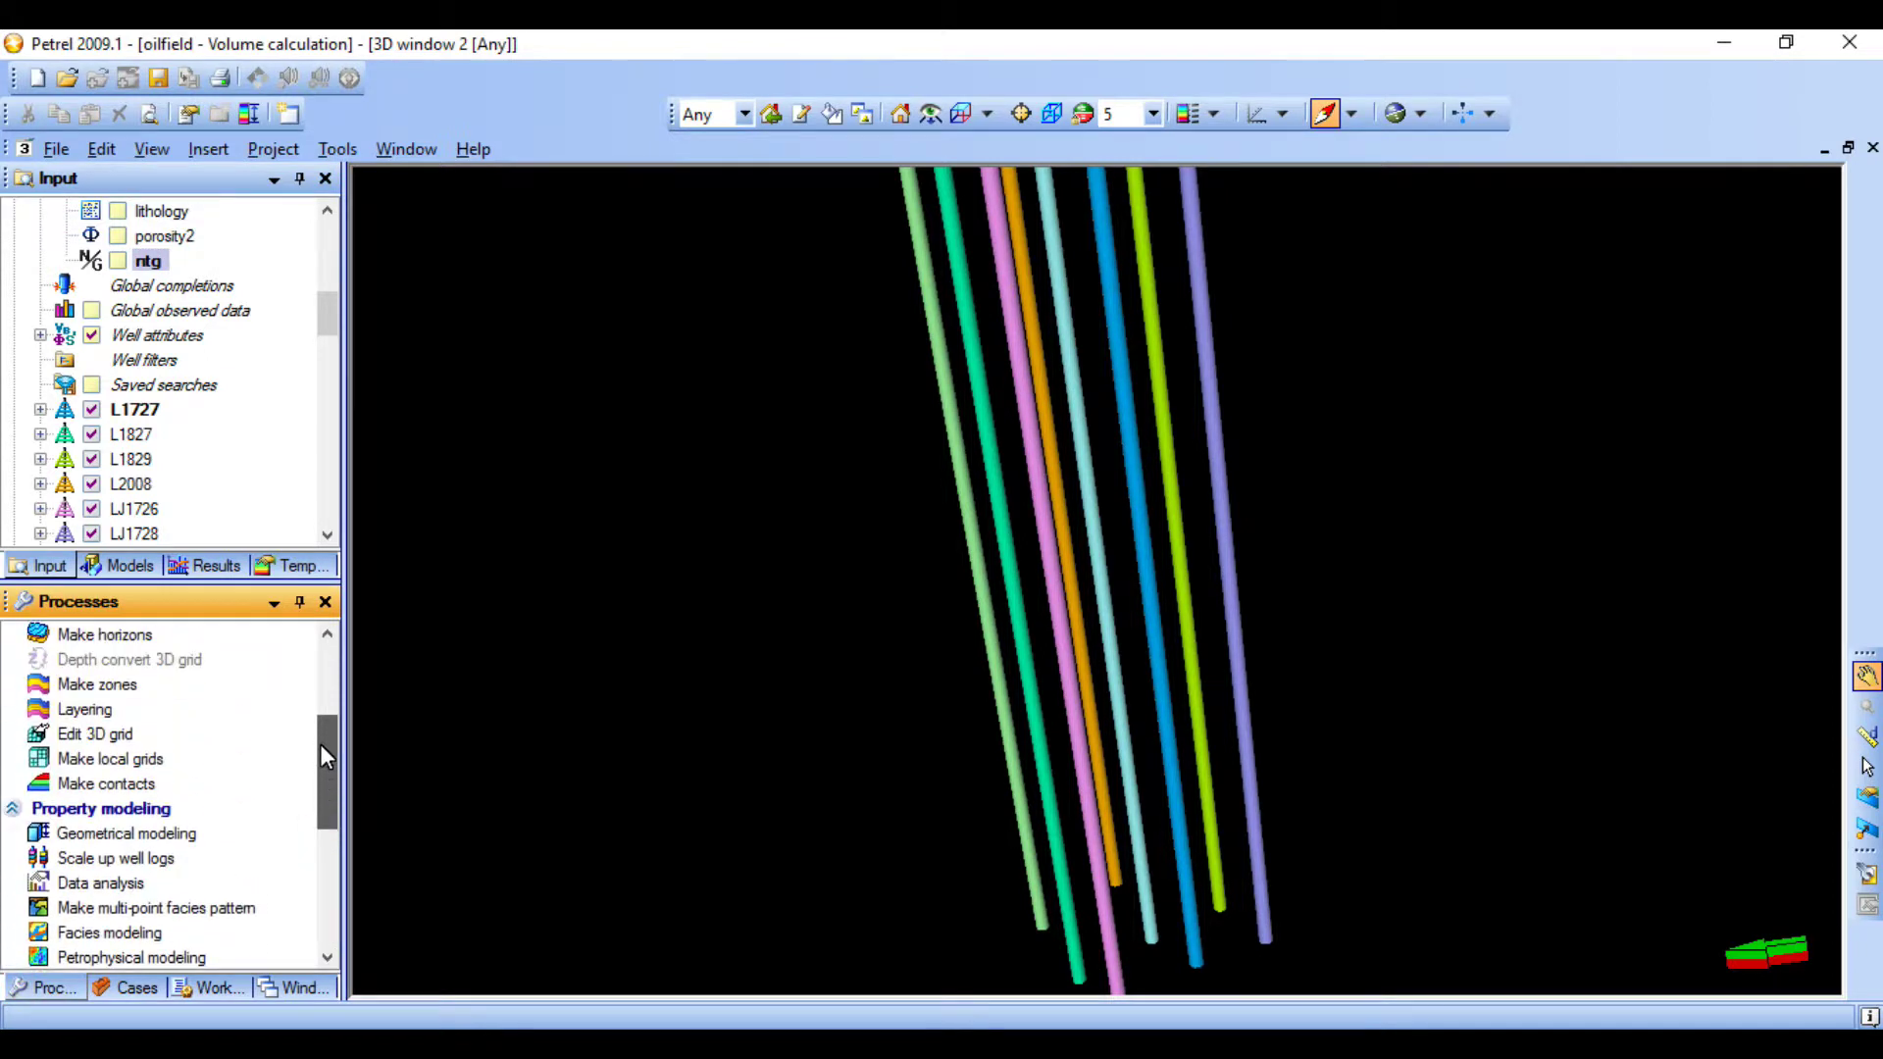
double_click(126, 855)
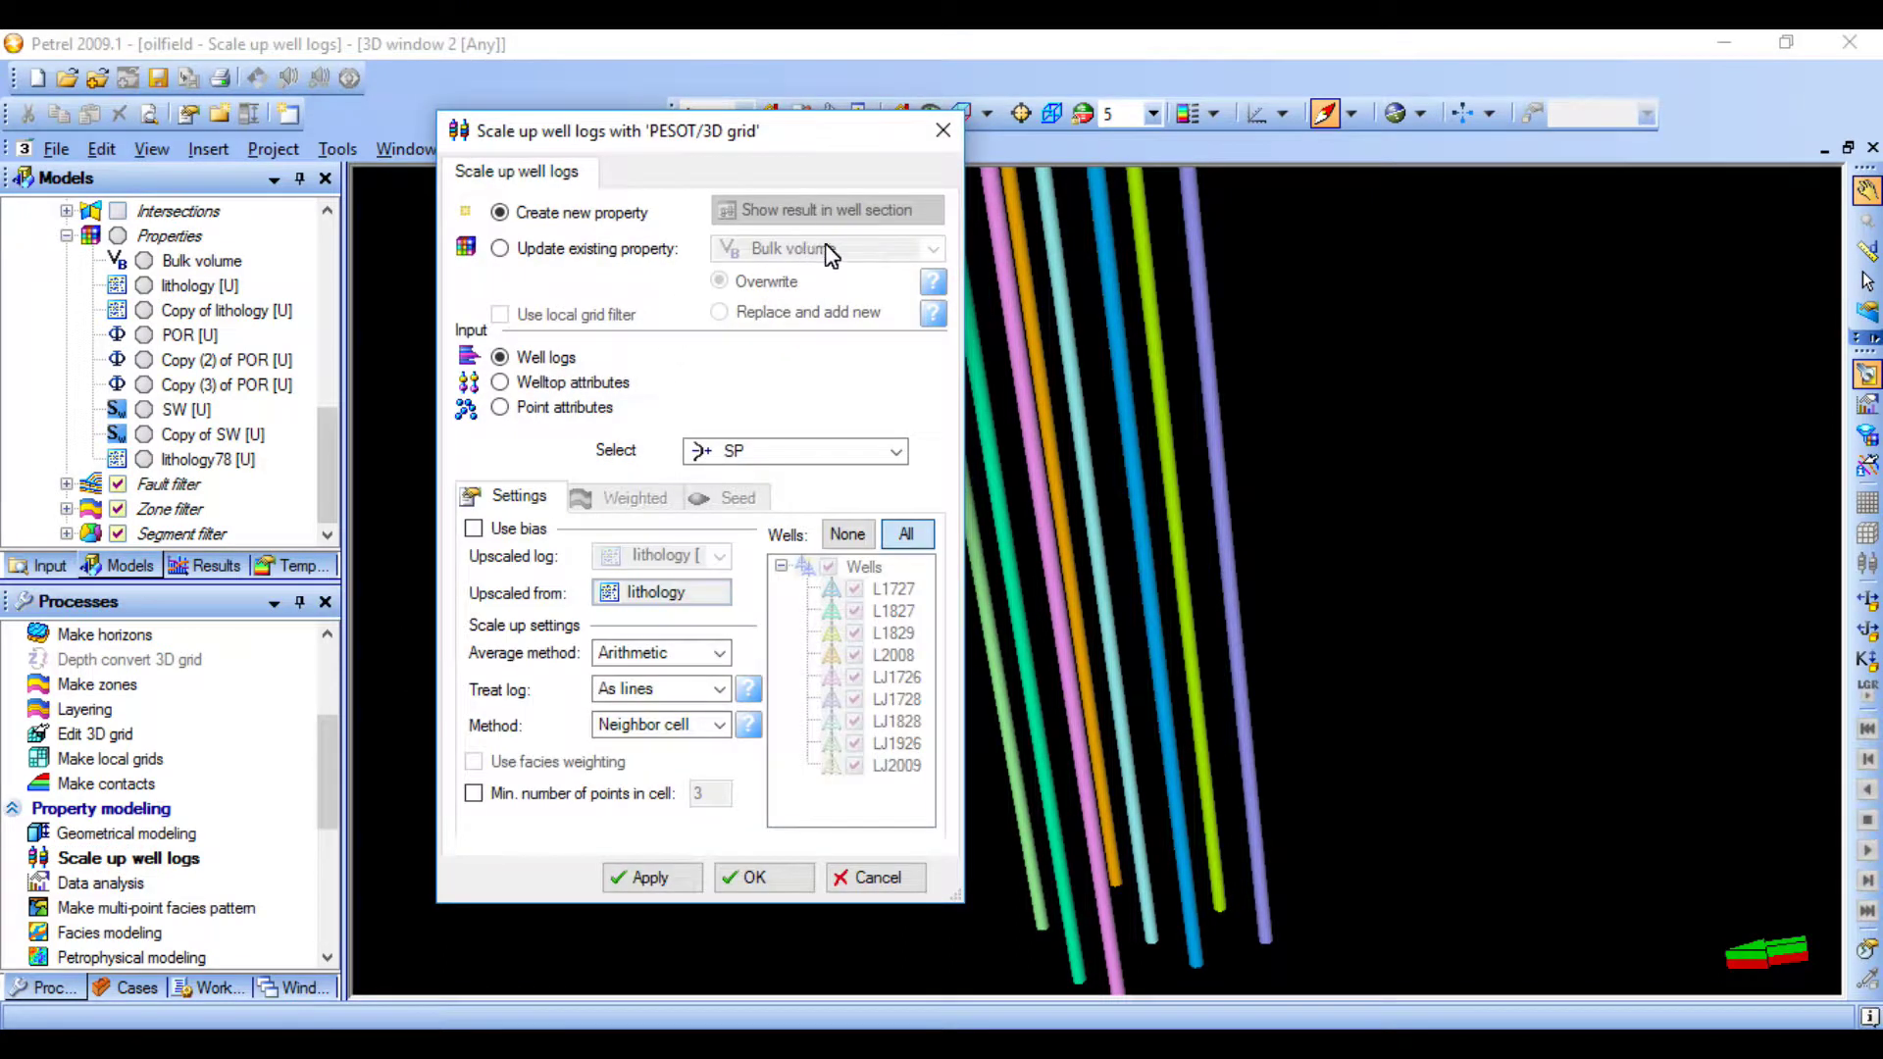
left_click(895, 452)
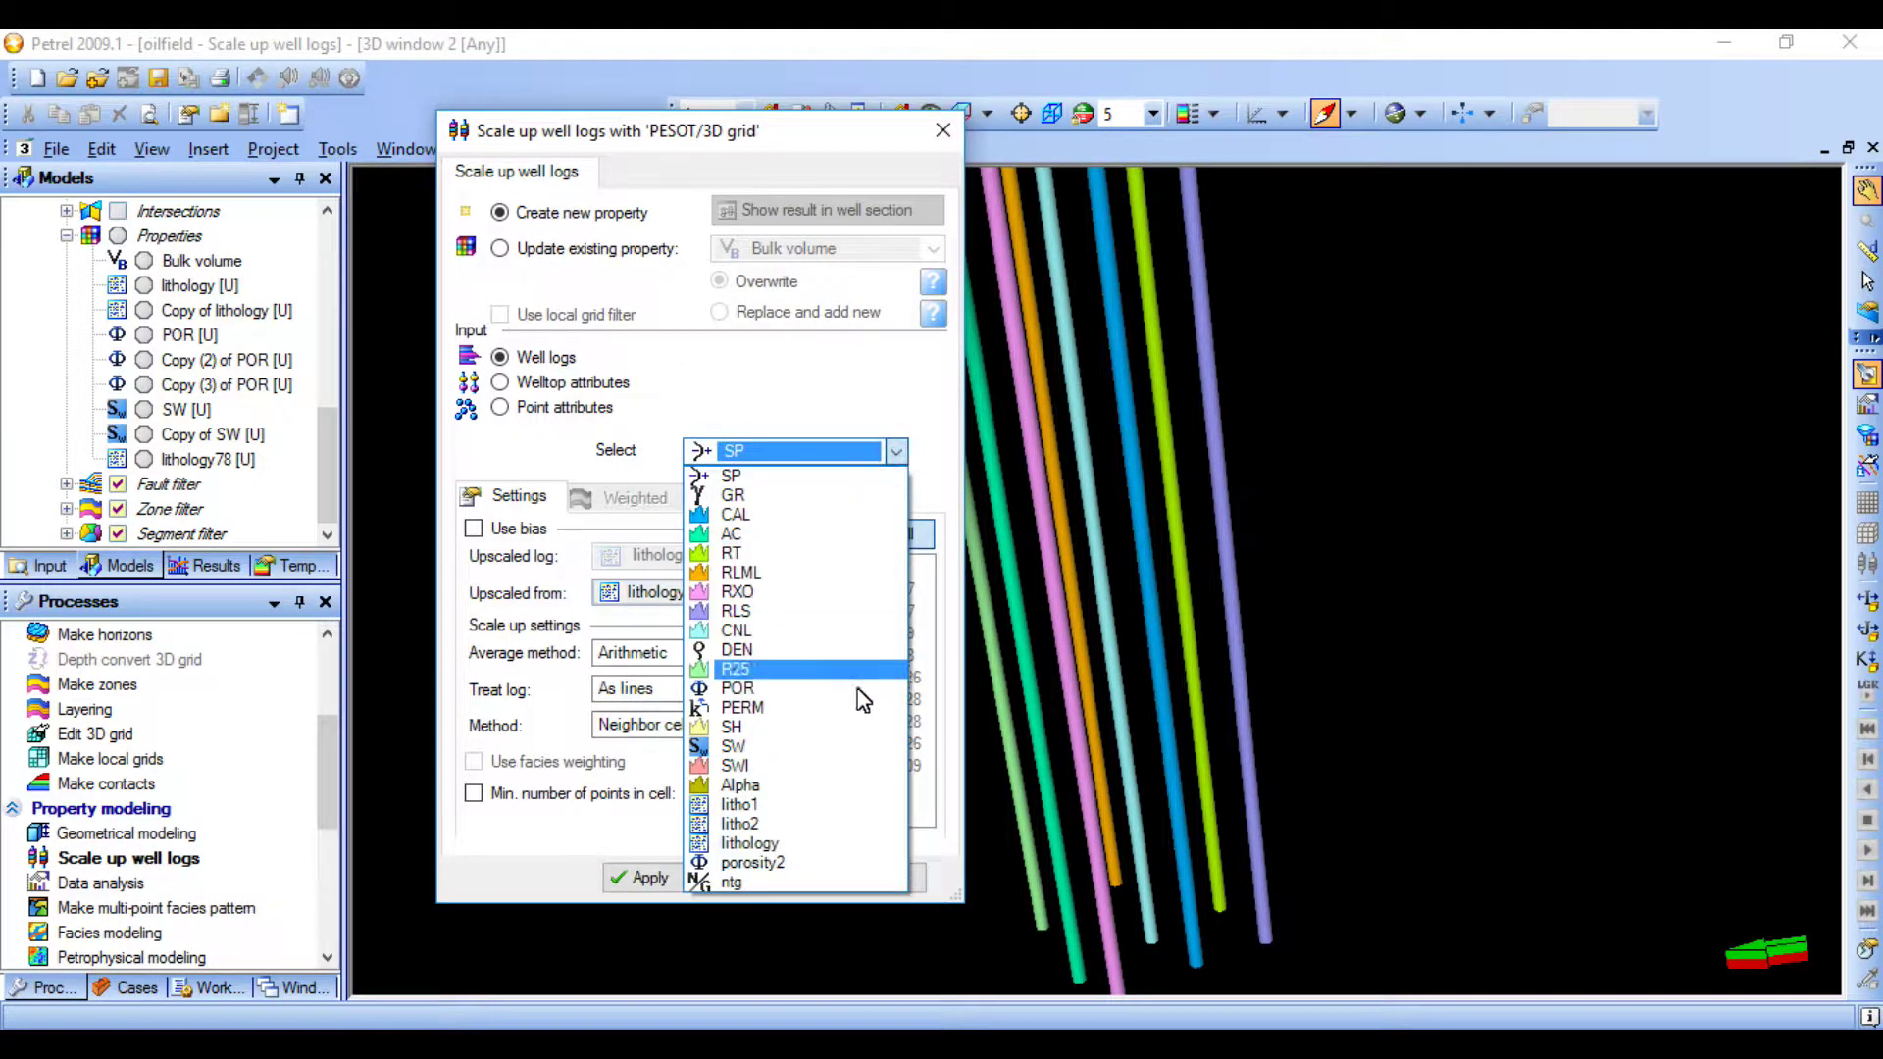
left_click(824, 882)
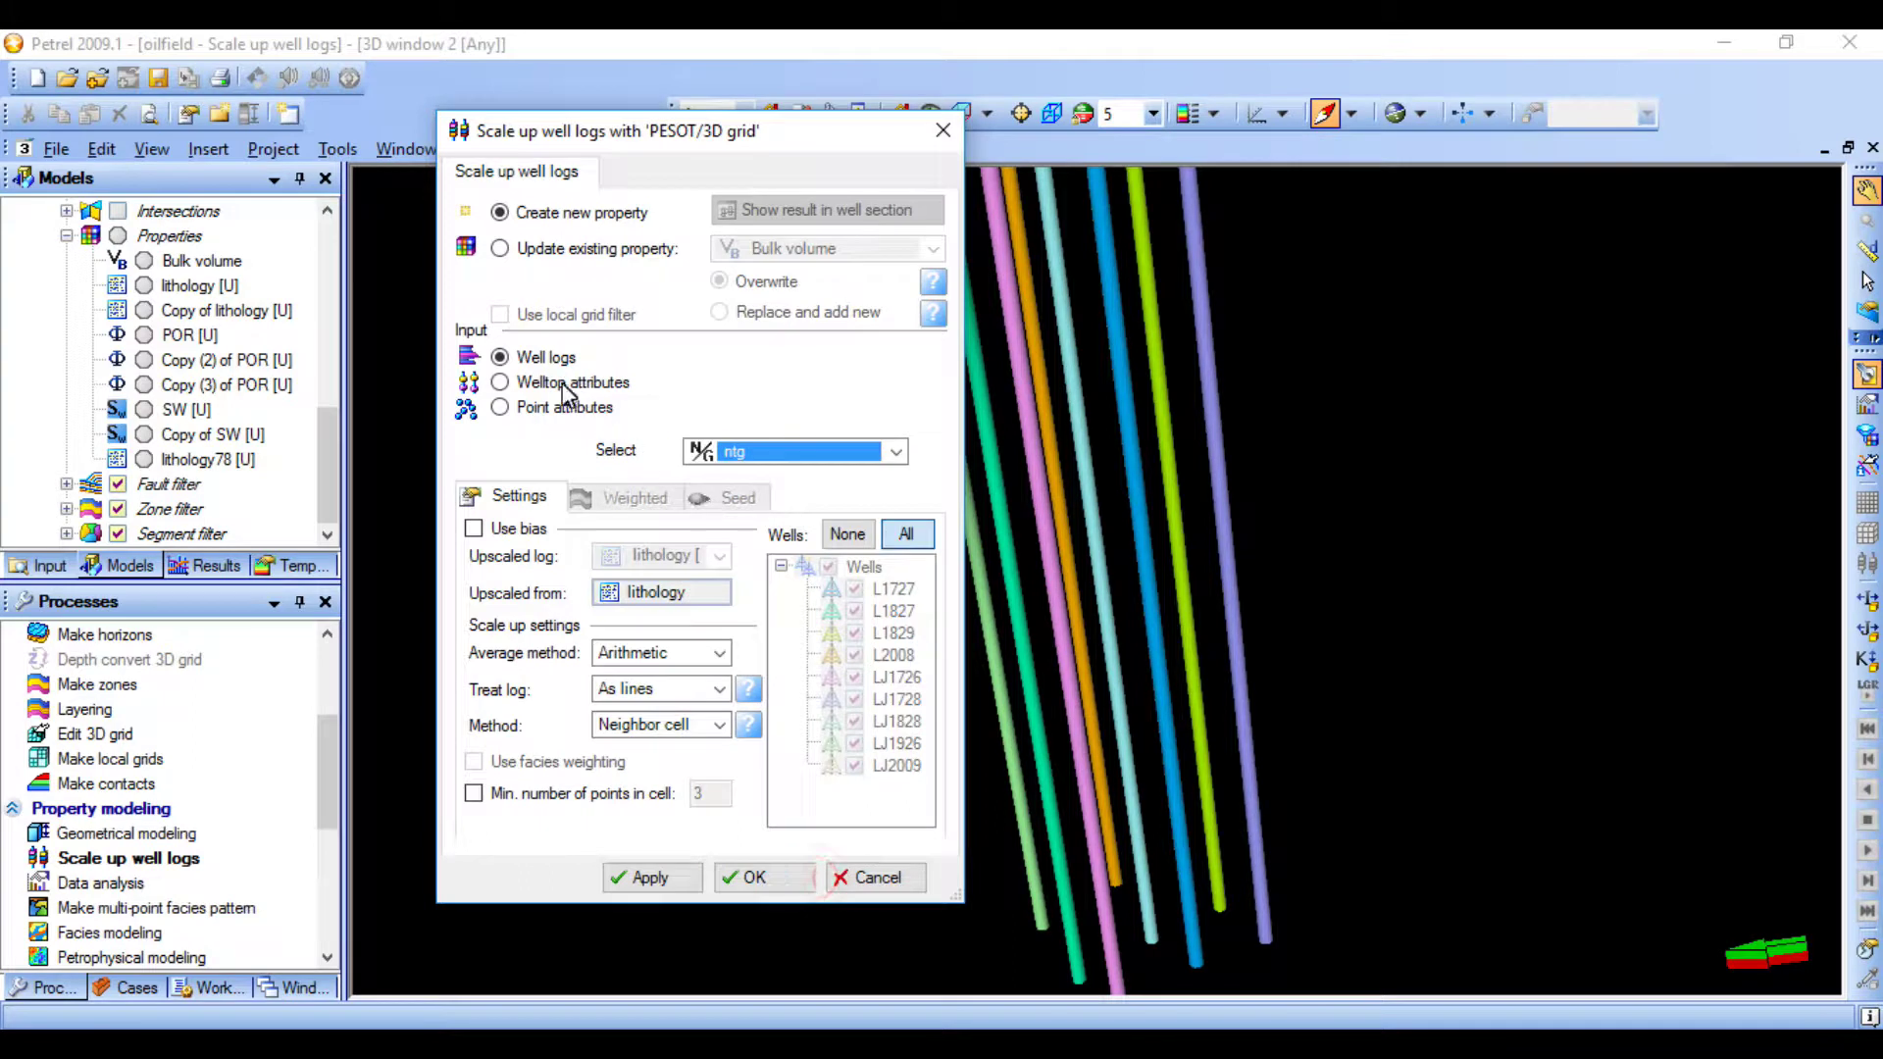
Scale up the ntg log for all wells with bias to the upscaled Copy of lithology [U], and close the process.
left_click(474, 530)
left_click(722, 557)
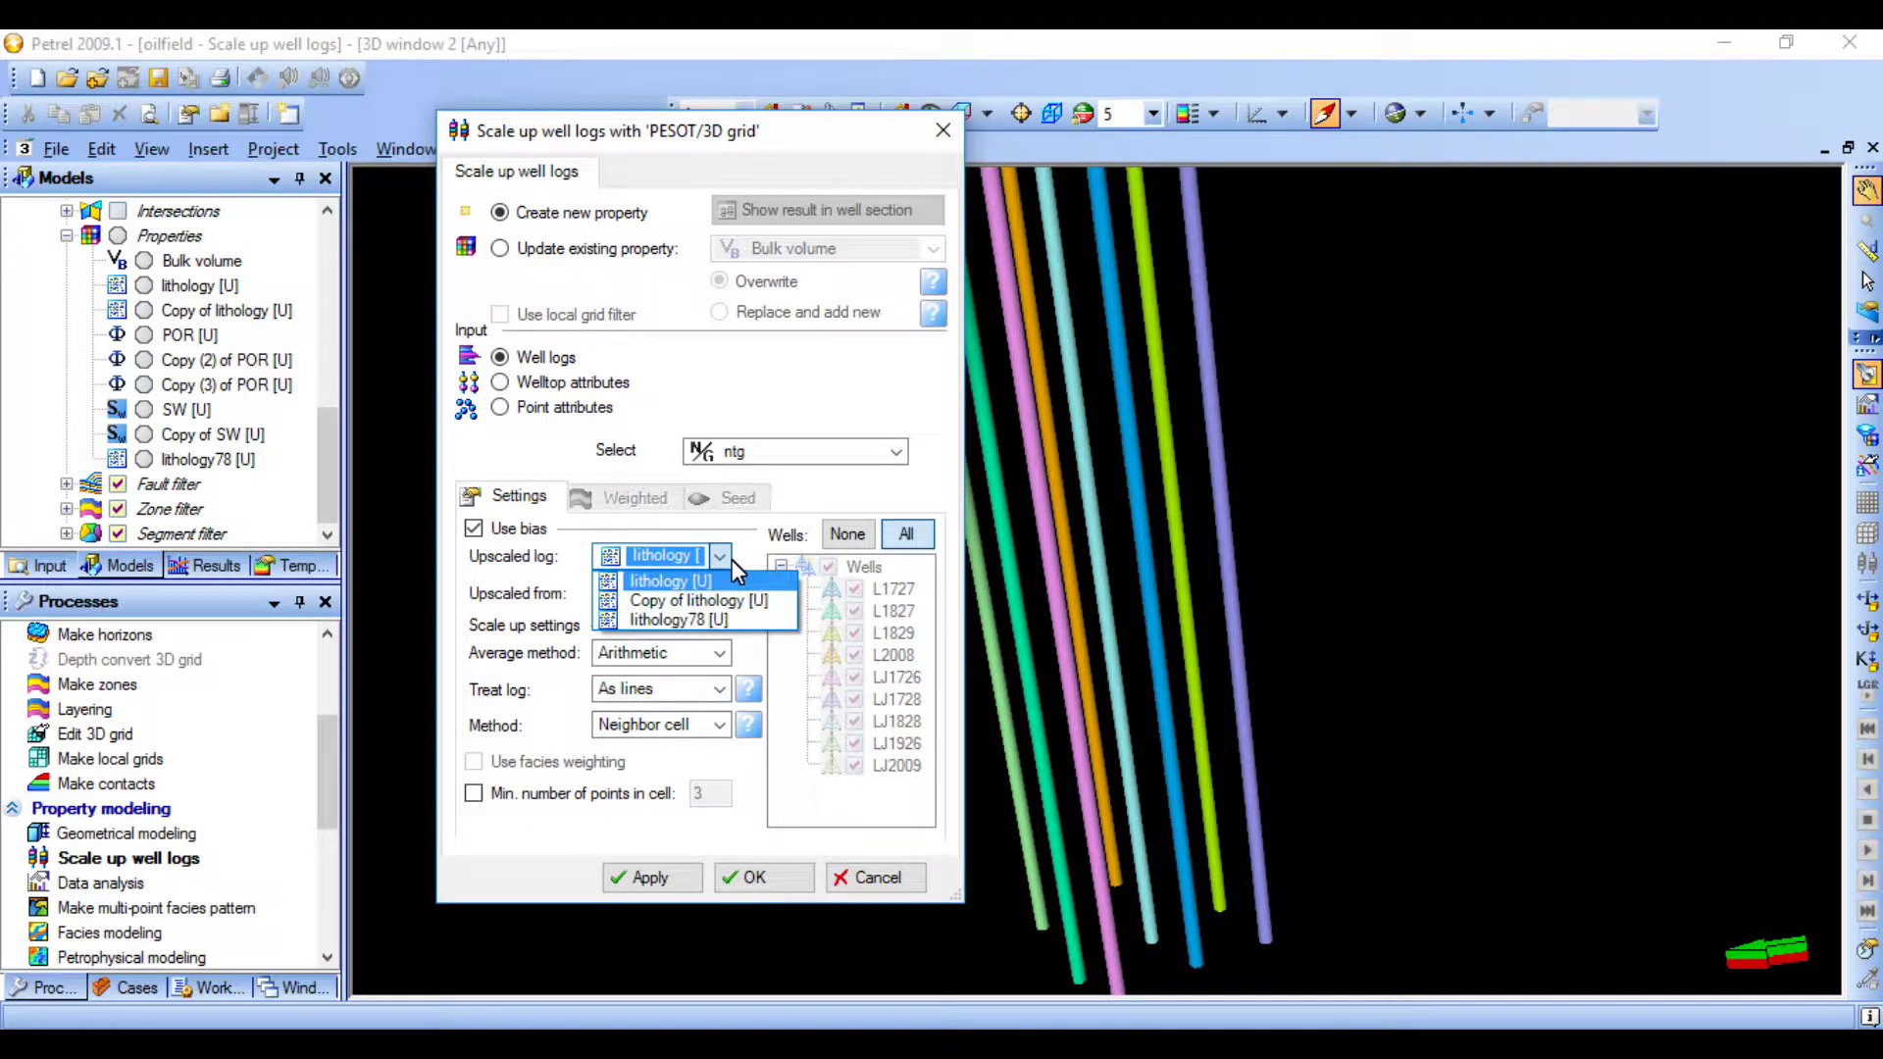
left_click(730, 600)
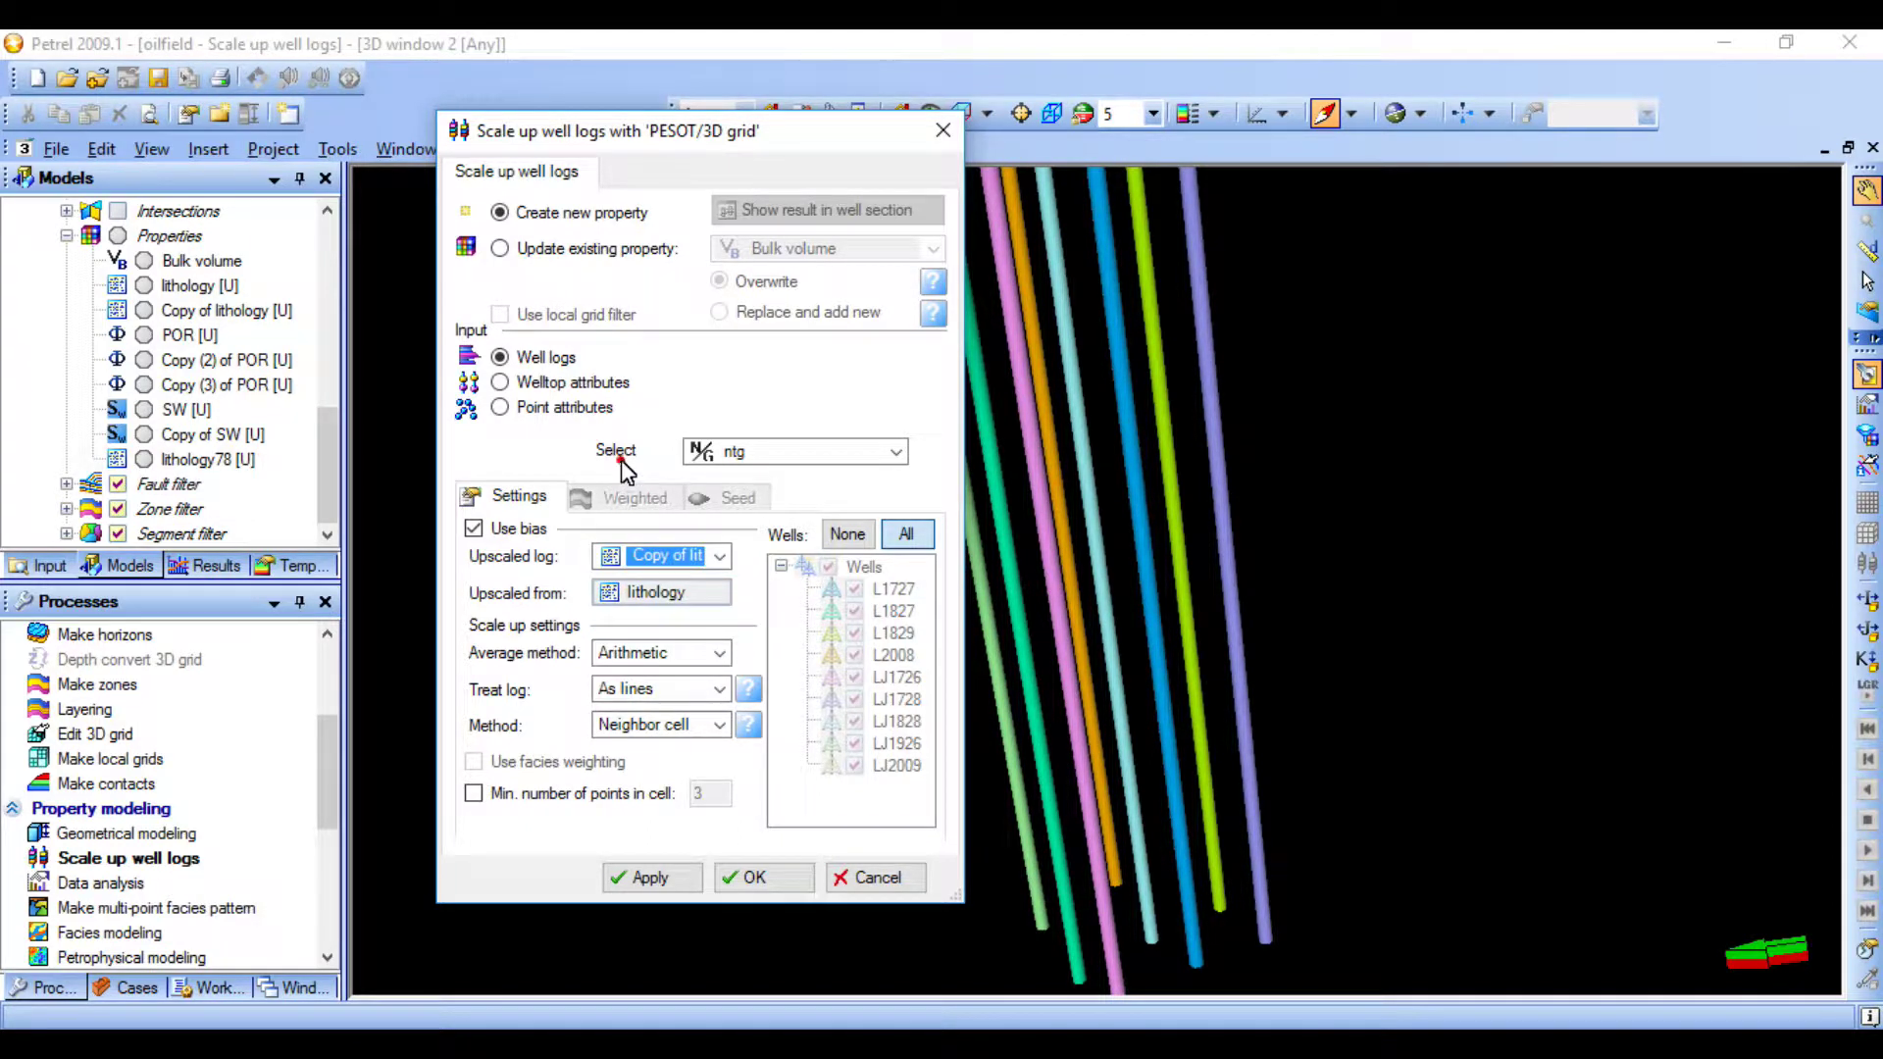
left_click(900, 539)
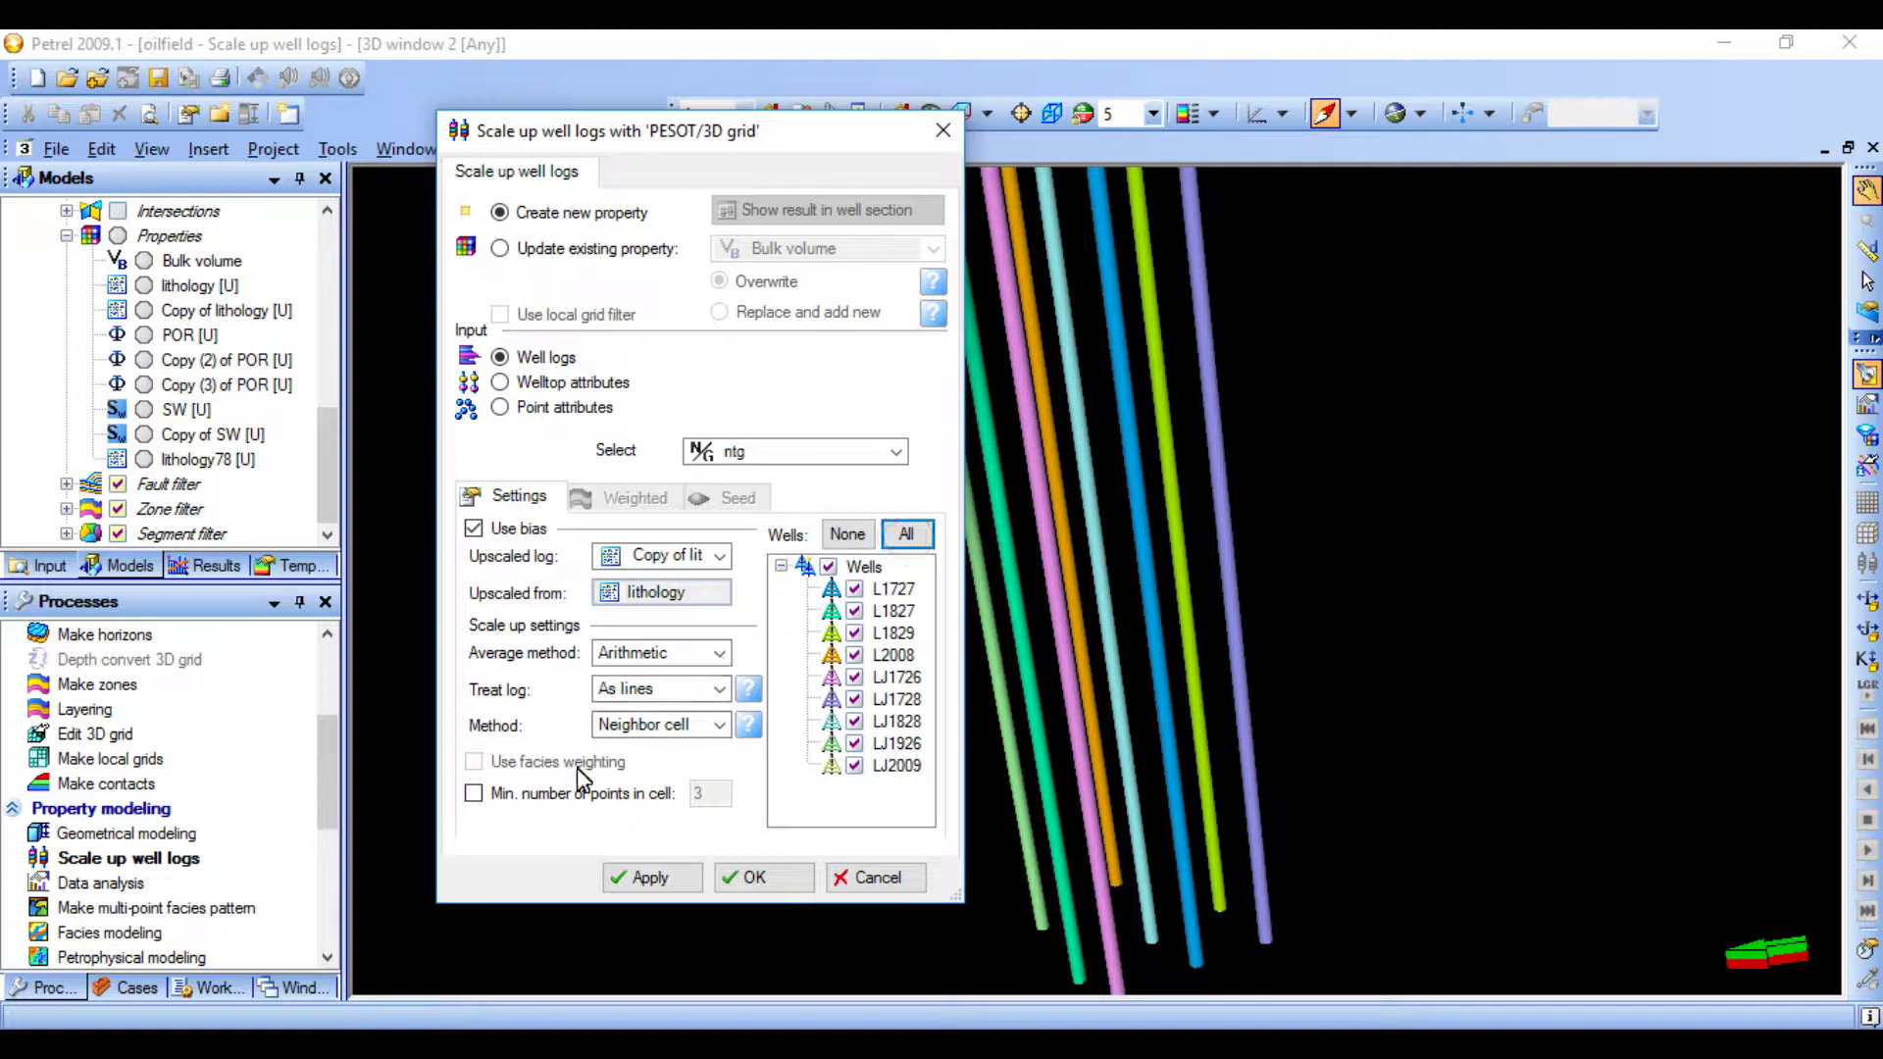
left_click(655, 878)
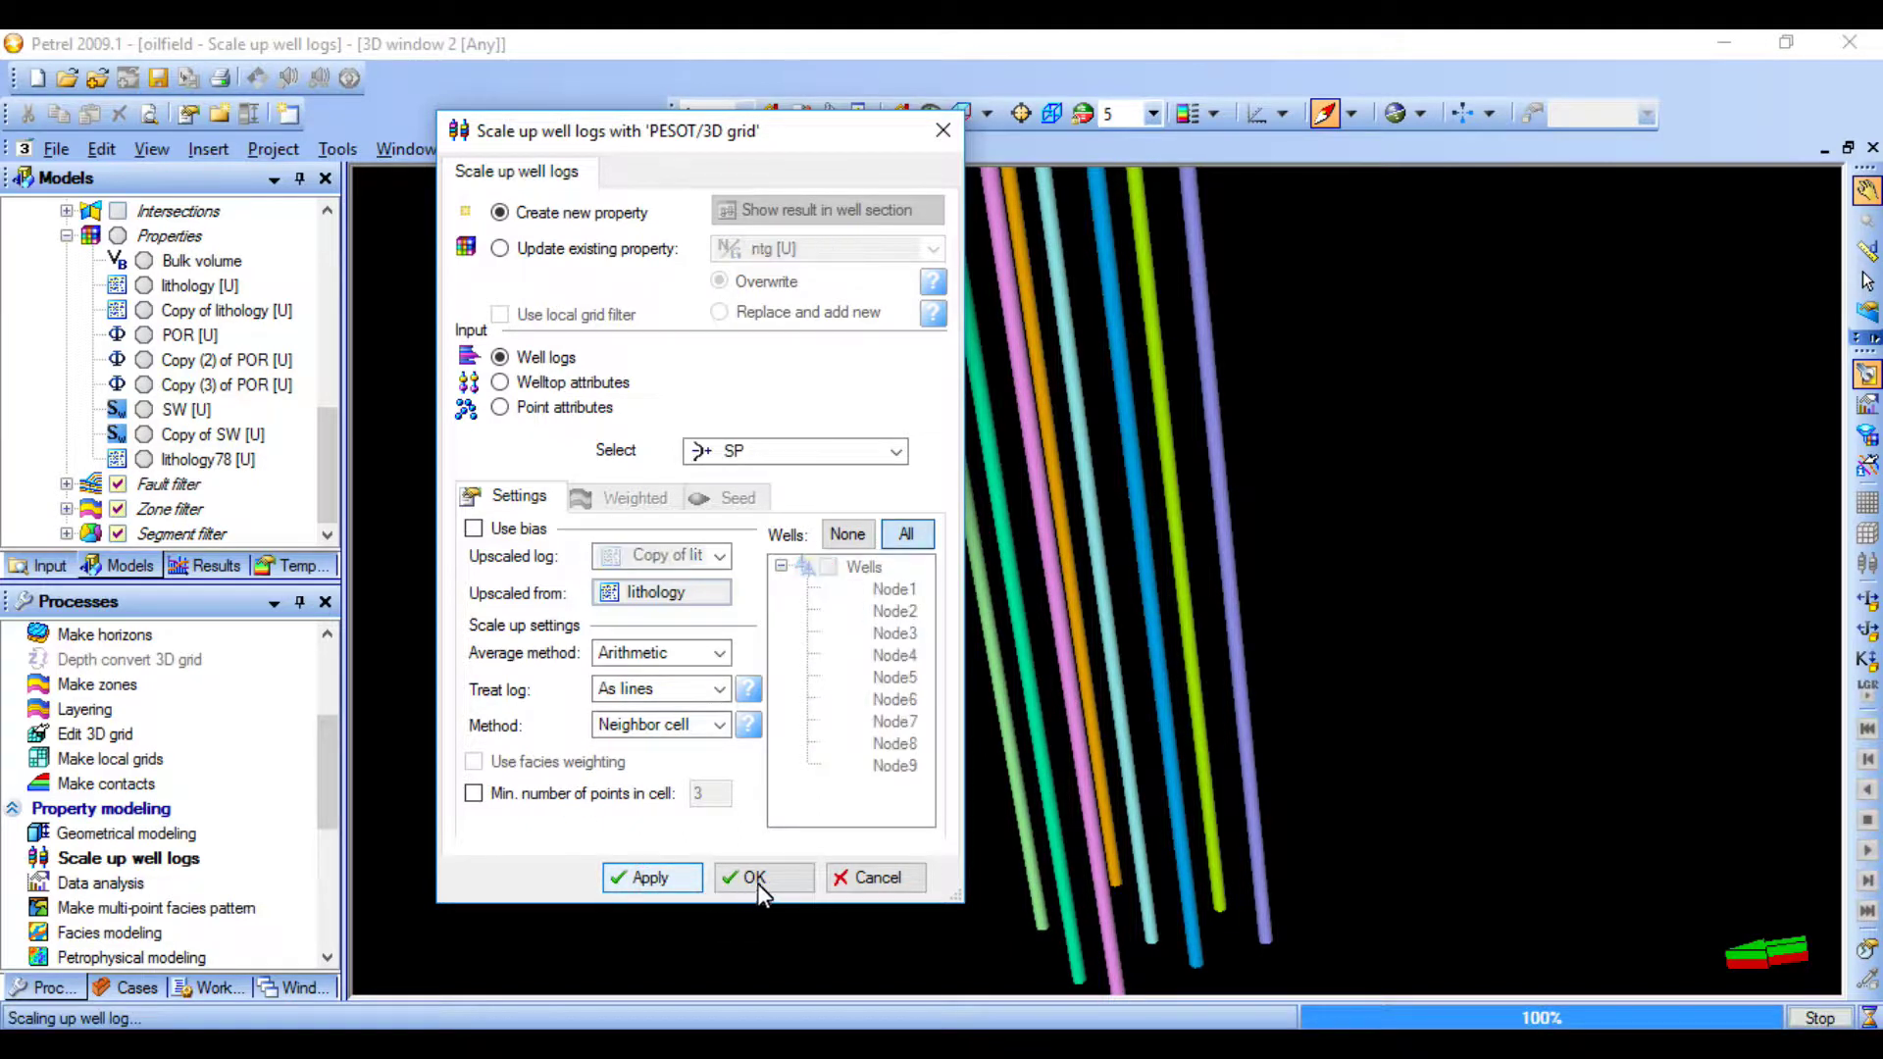
left_click(876, 878)
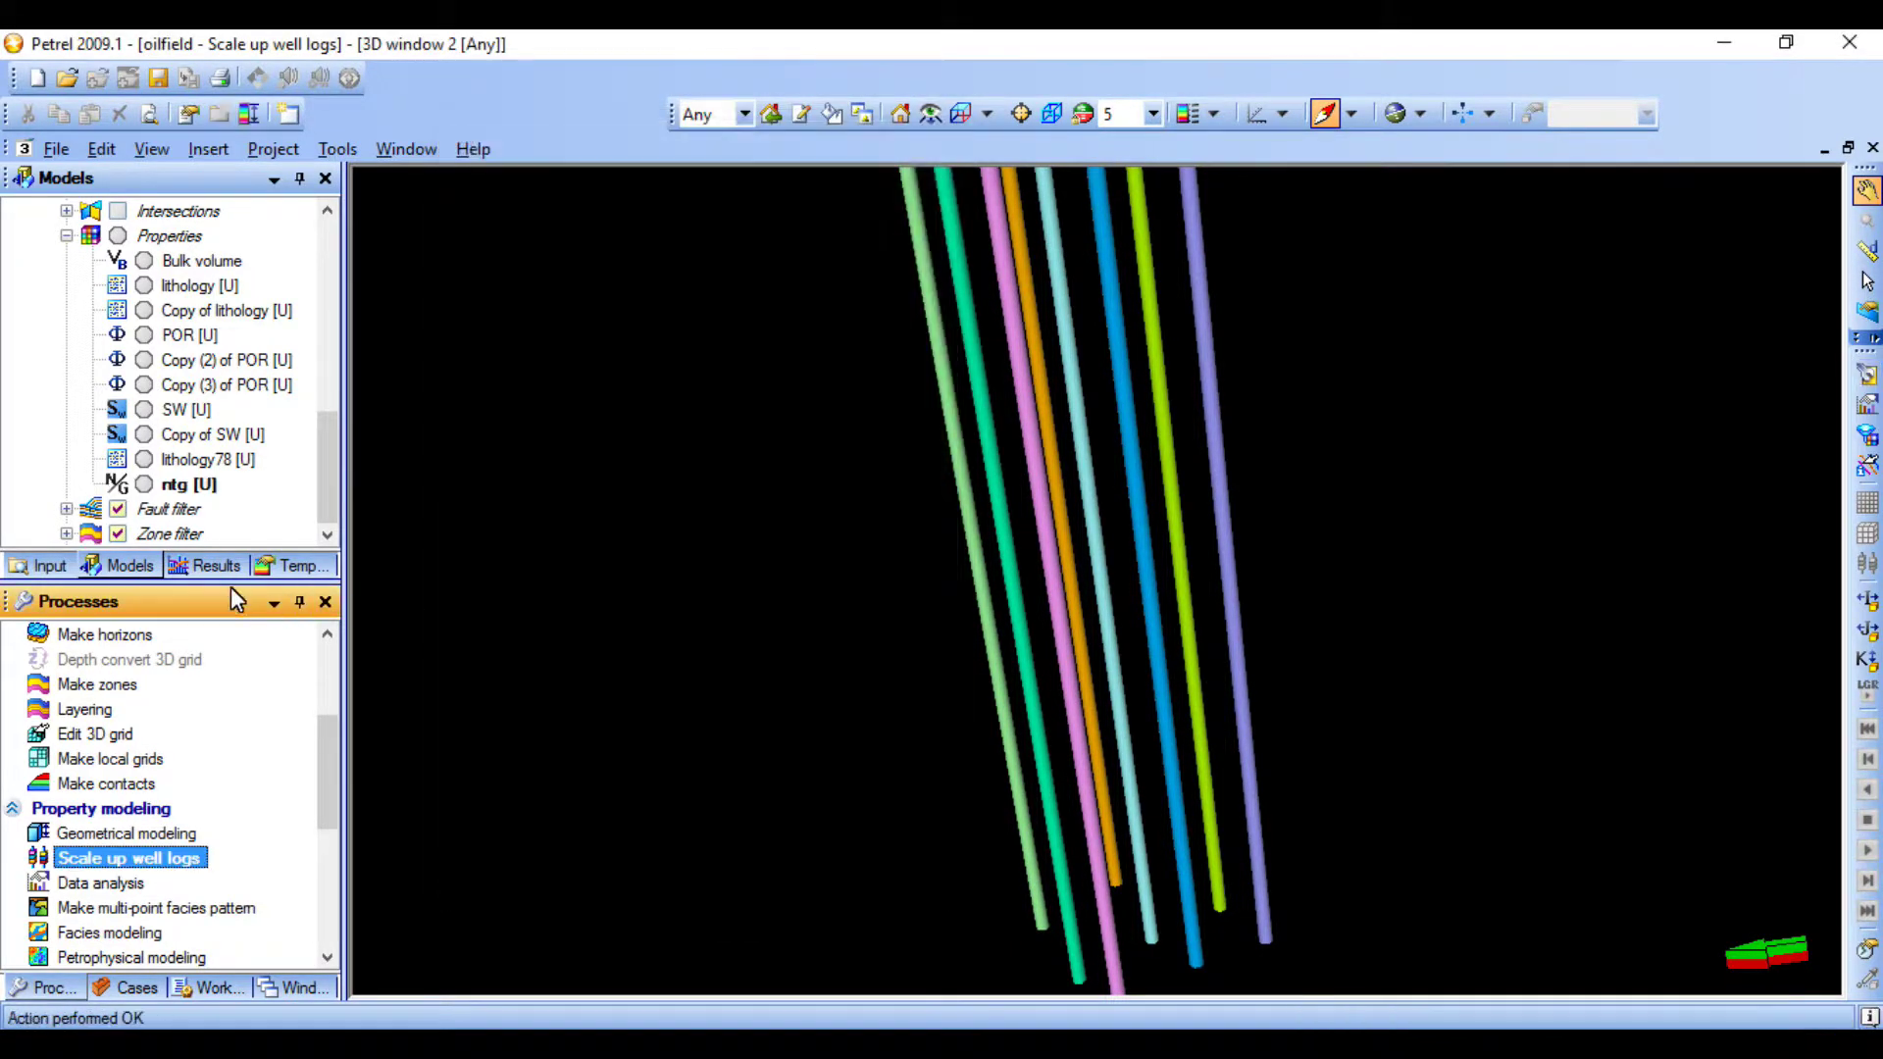
Display the upscaled ntg property and open Data analysis for it with the Zone 1 settings unlocked.
left_click(100, 570)
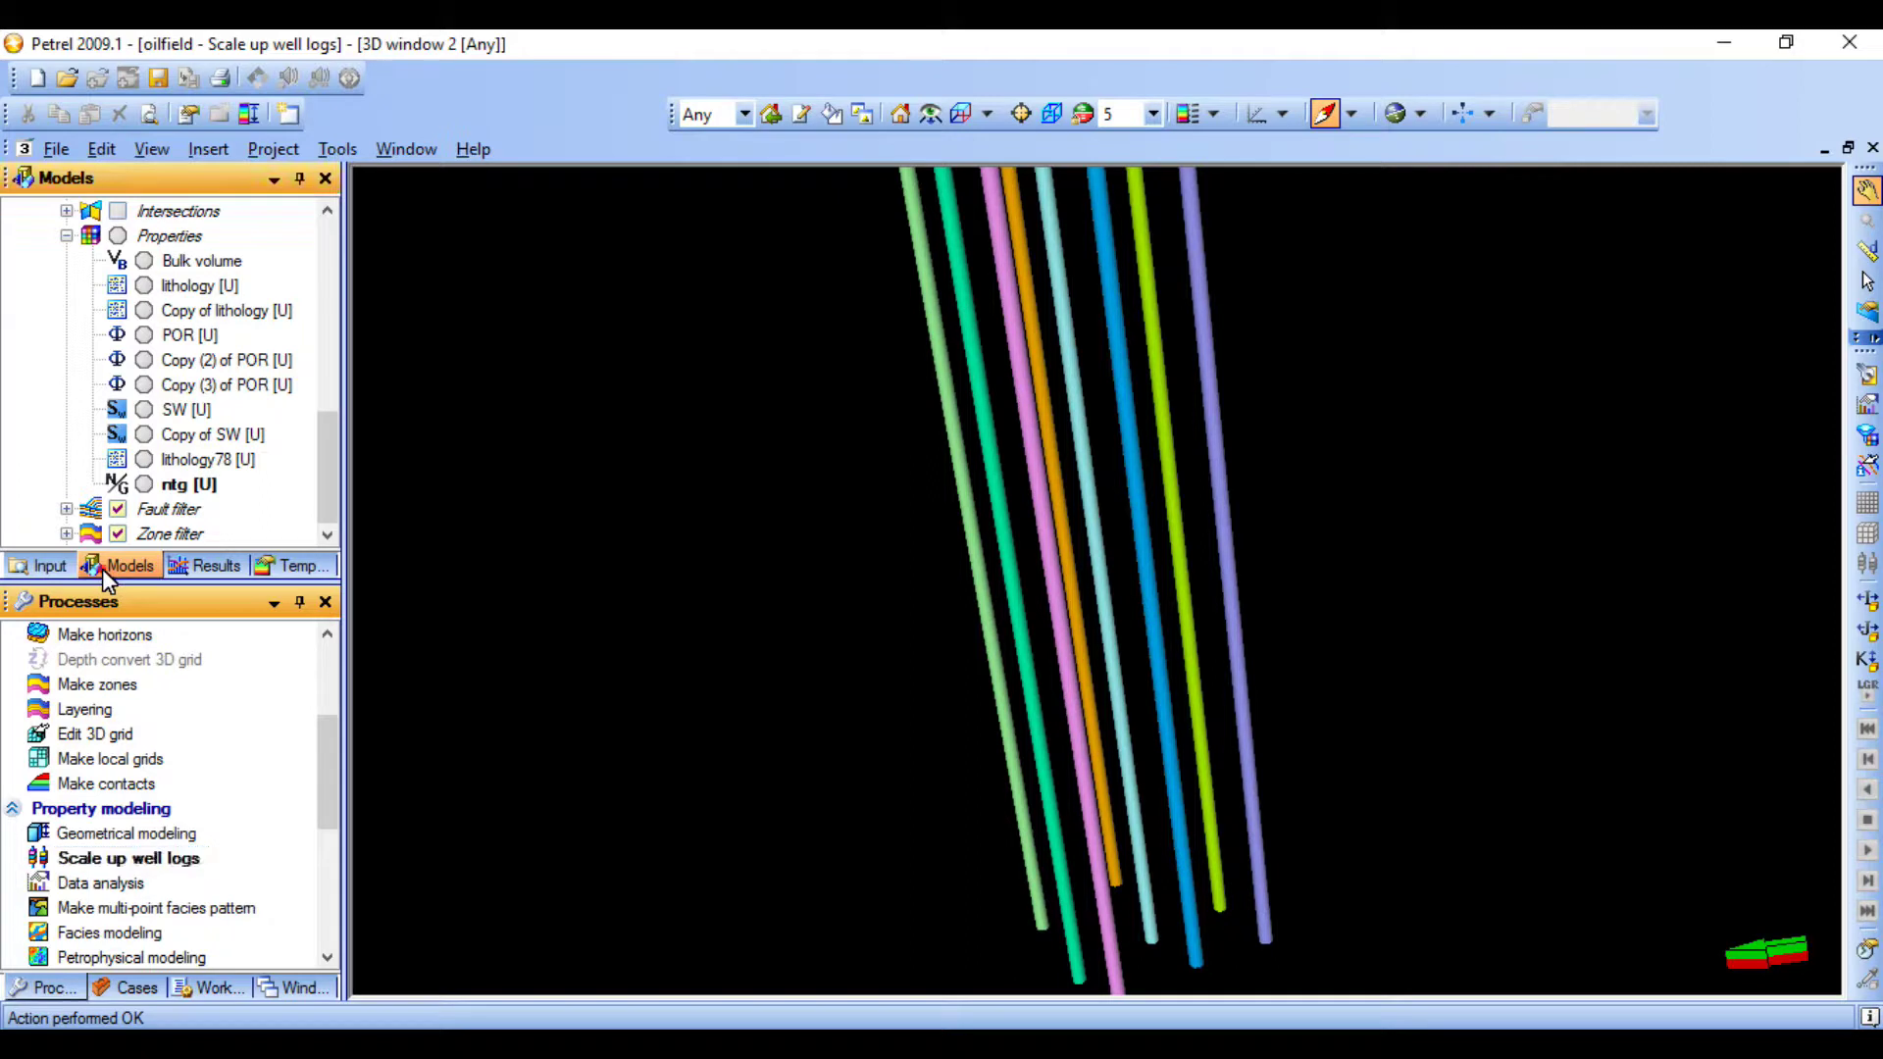
left_click(145, 483)
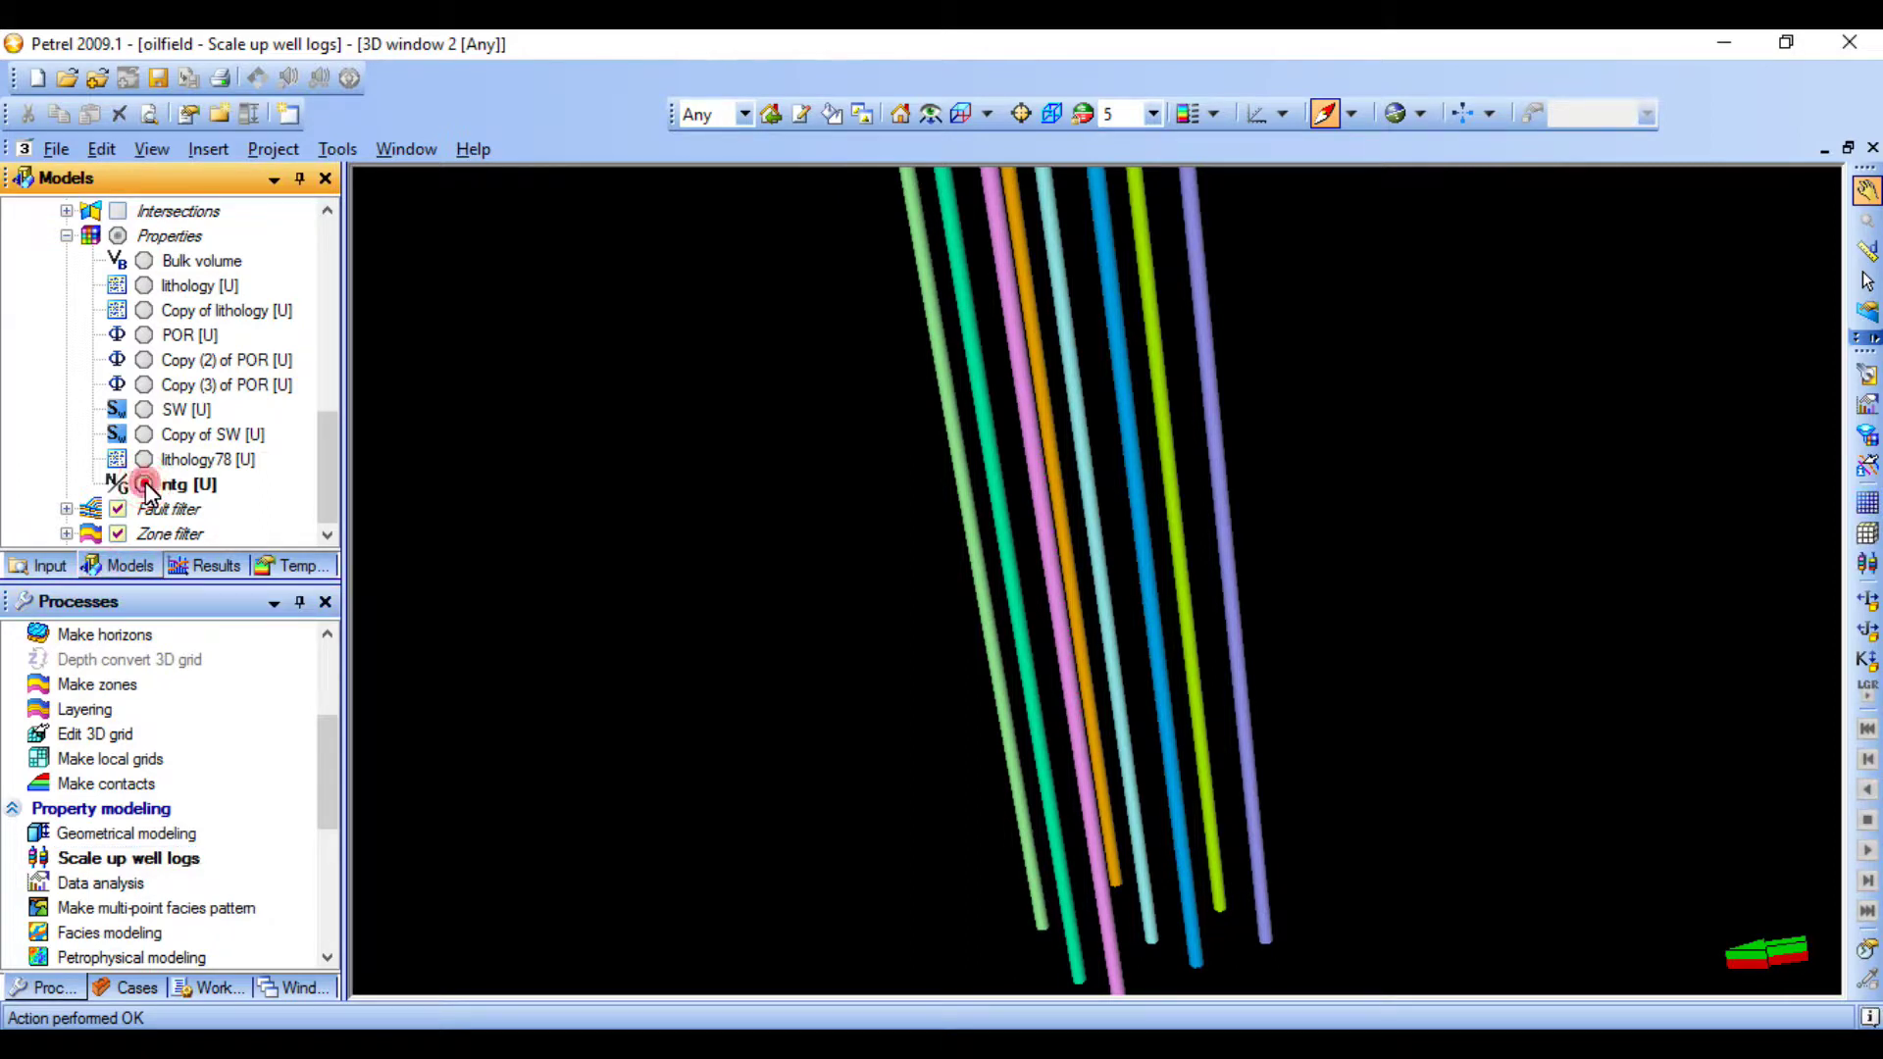
double_click(113, 883)
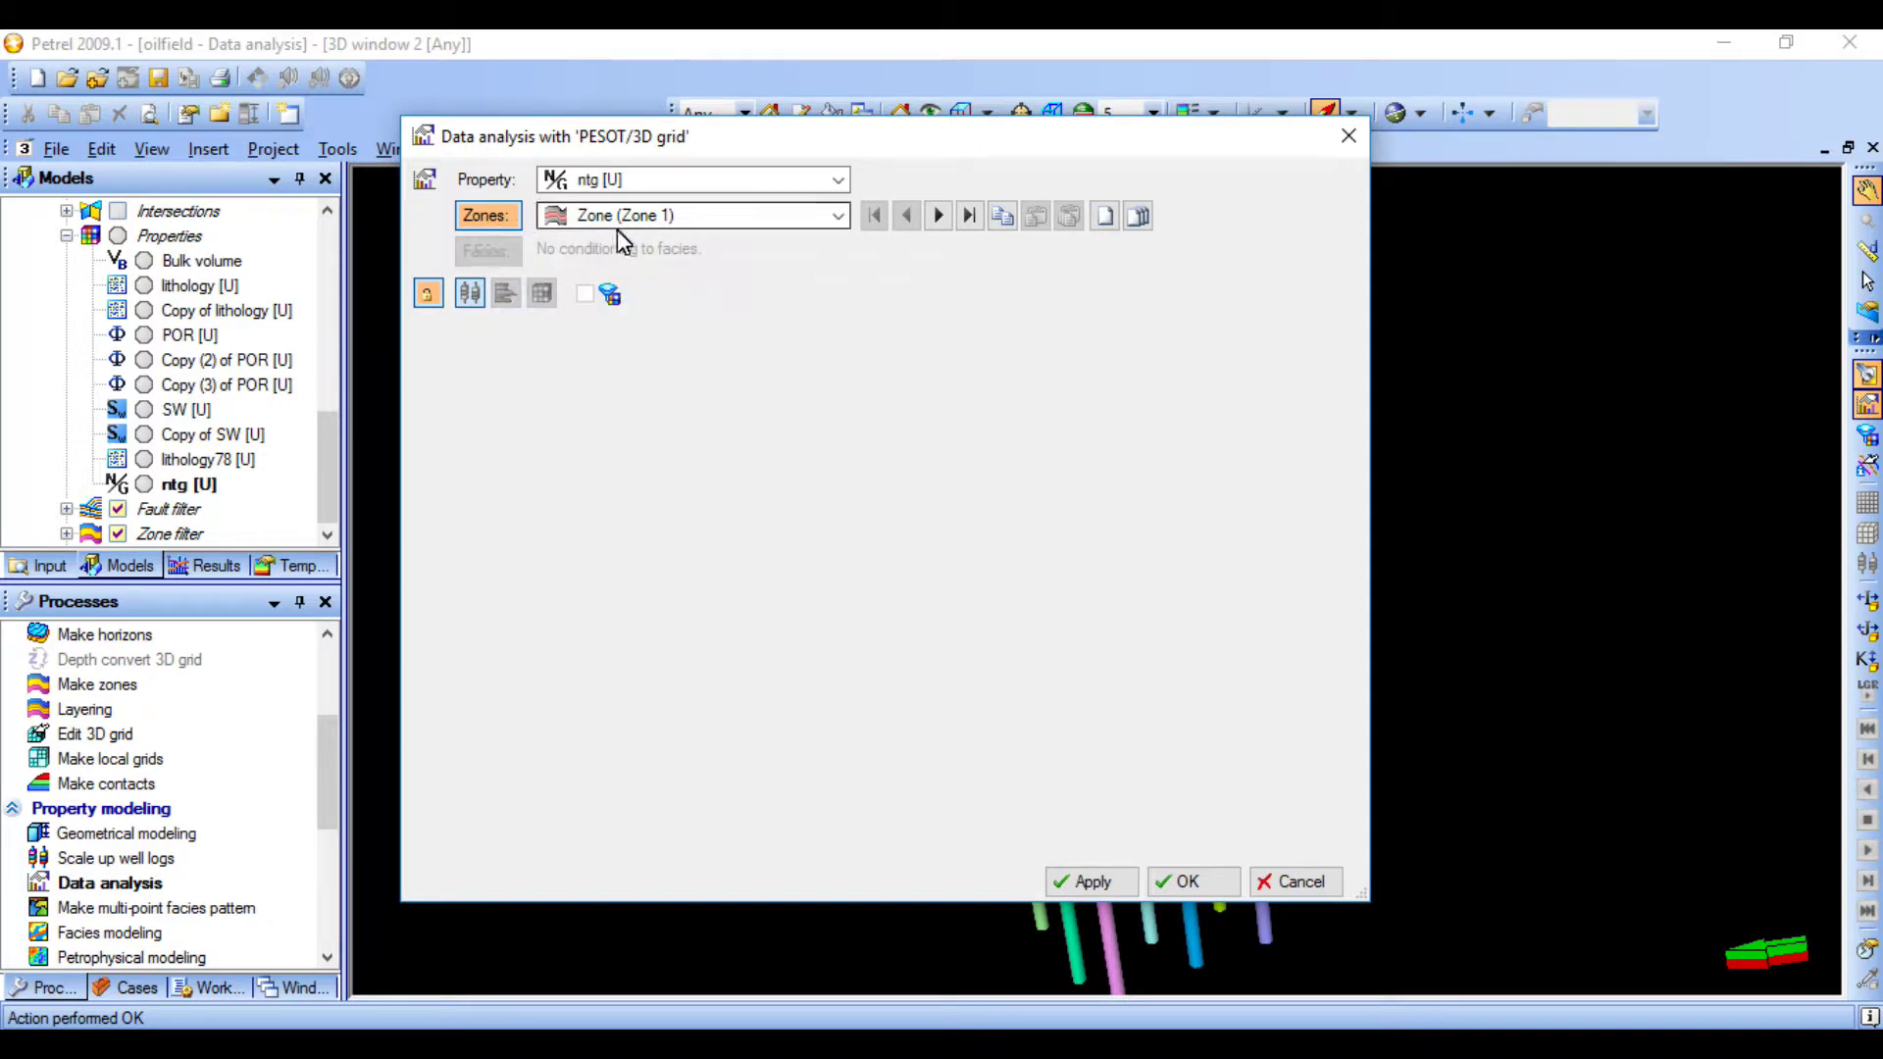
left_click(432, 294)
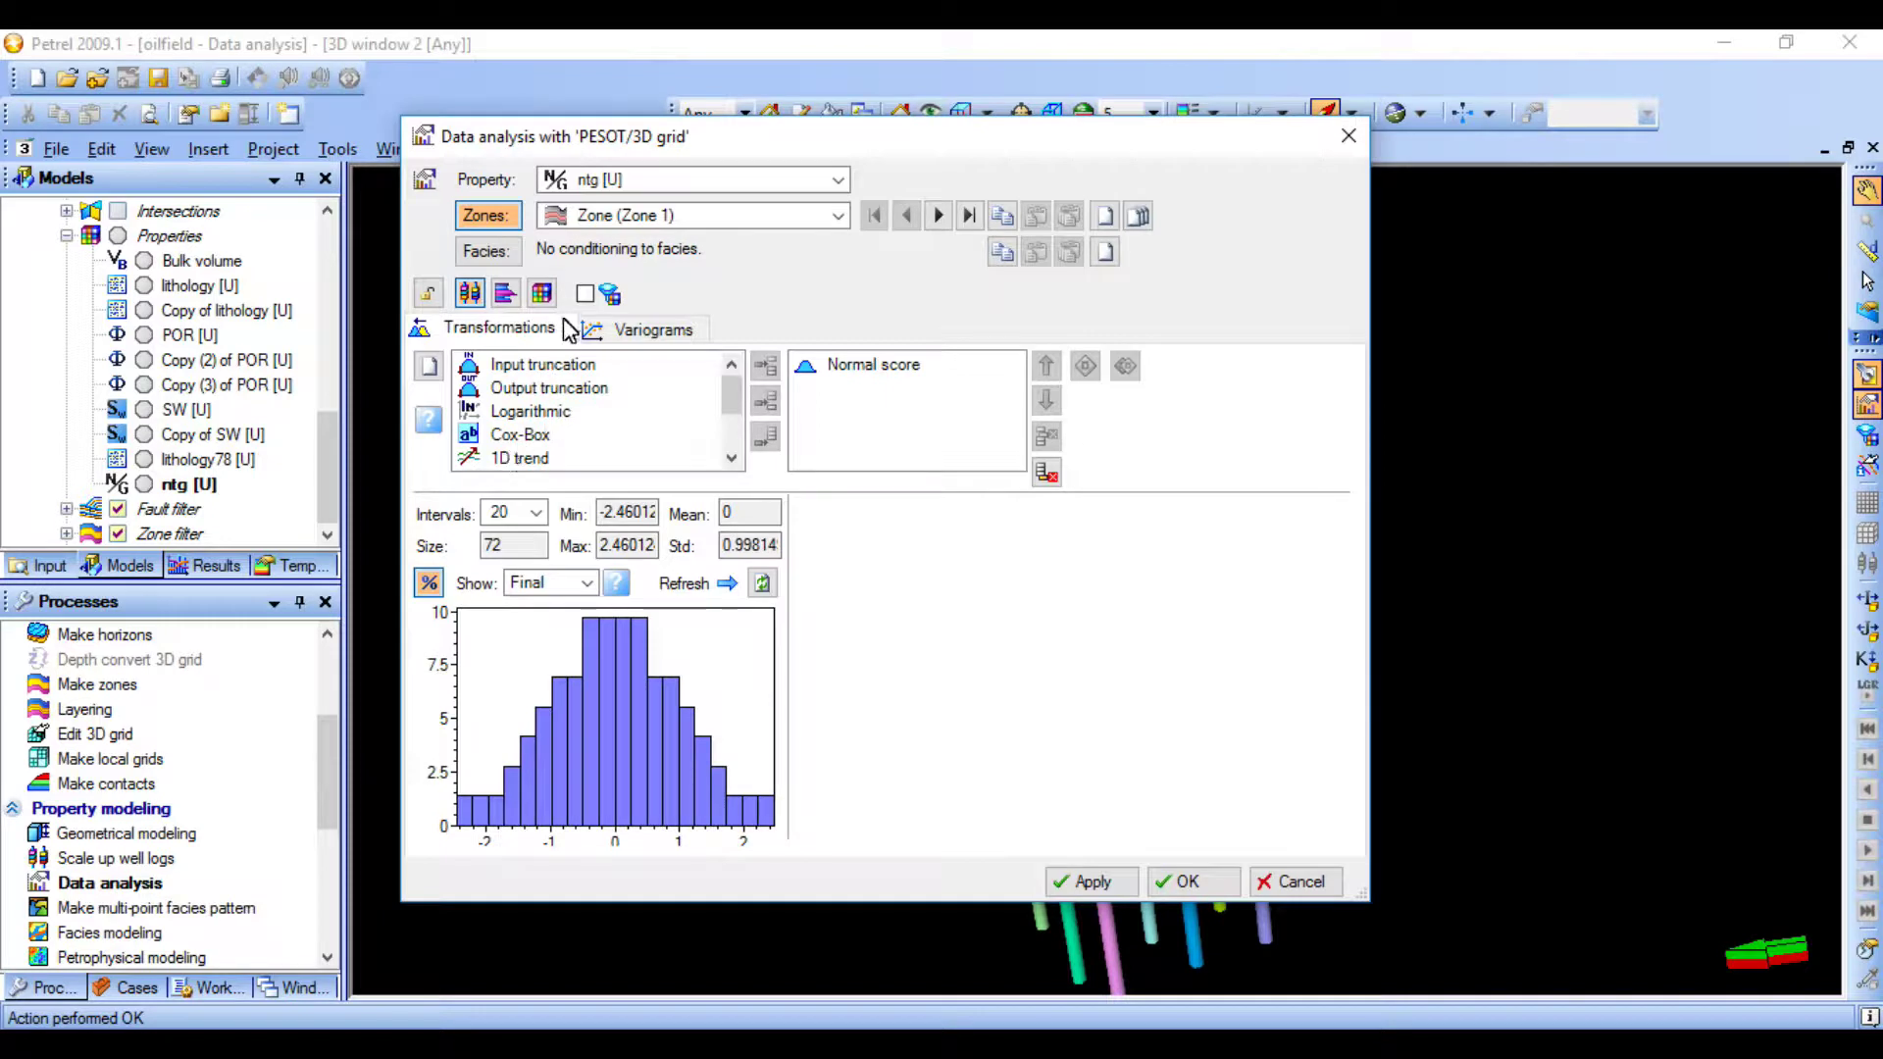
Use the same data analysis settings for all zones and unlock them for editing.
left_click(720, 216)
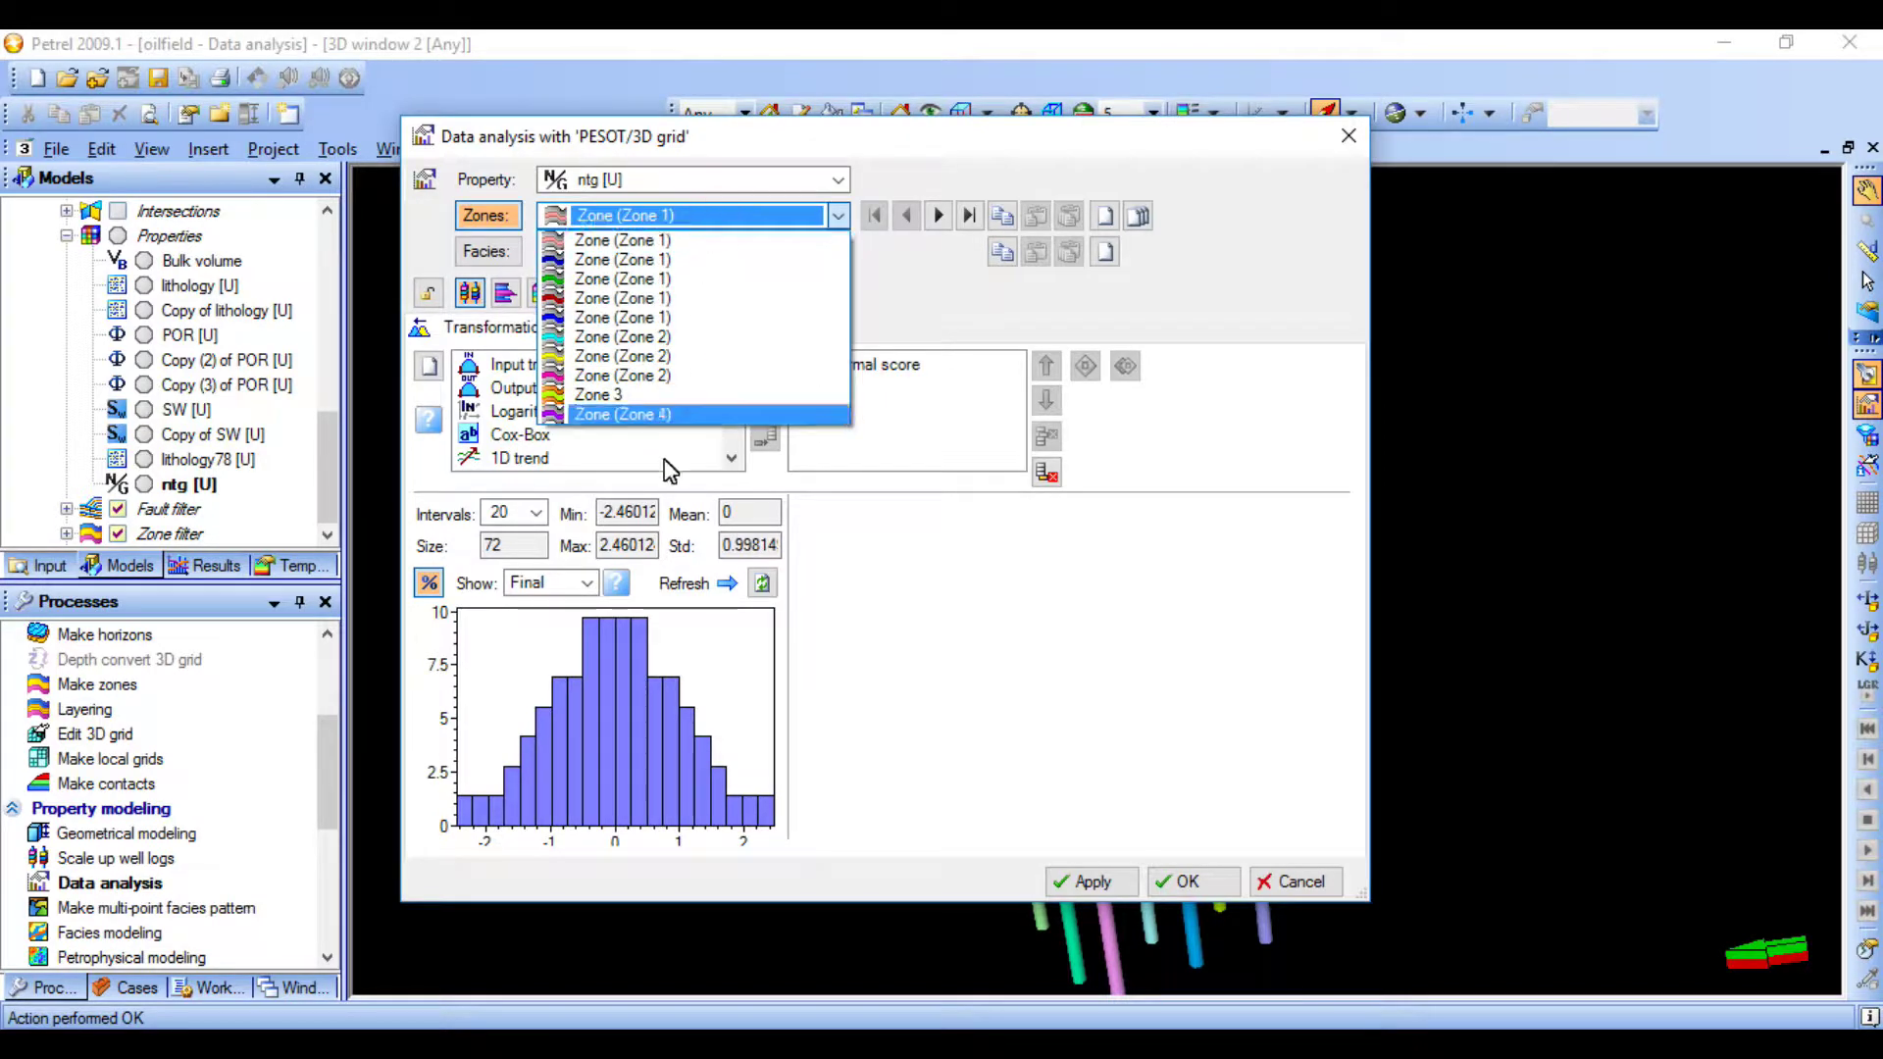
left_click(488, 222)
left_click(491, 220)
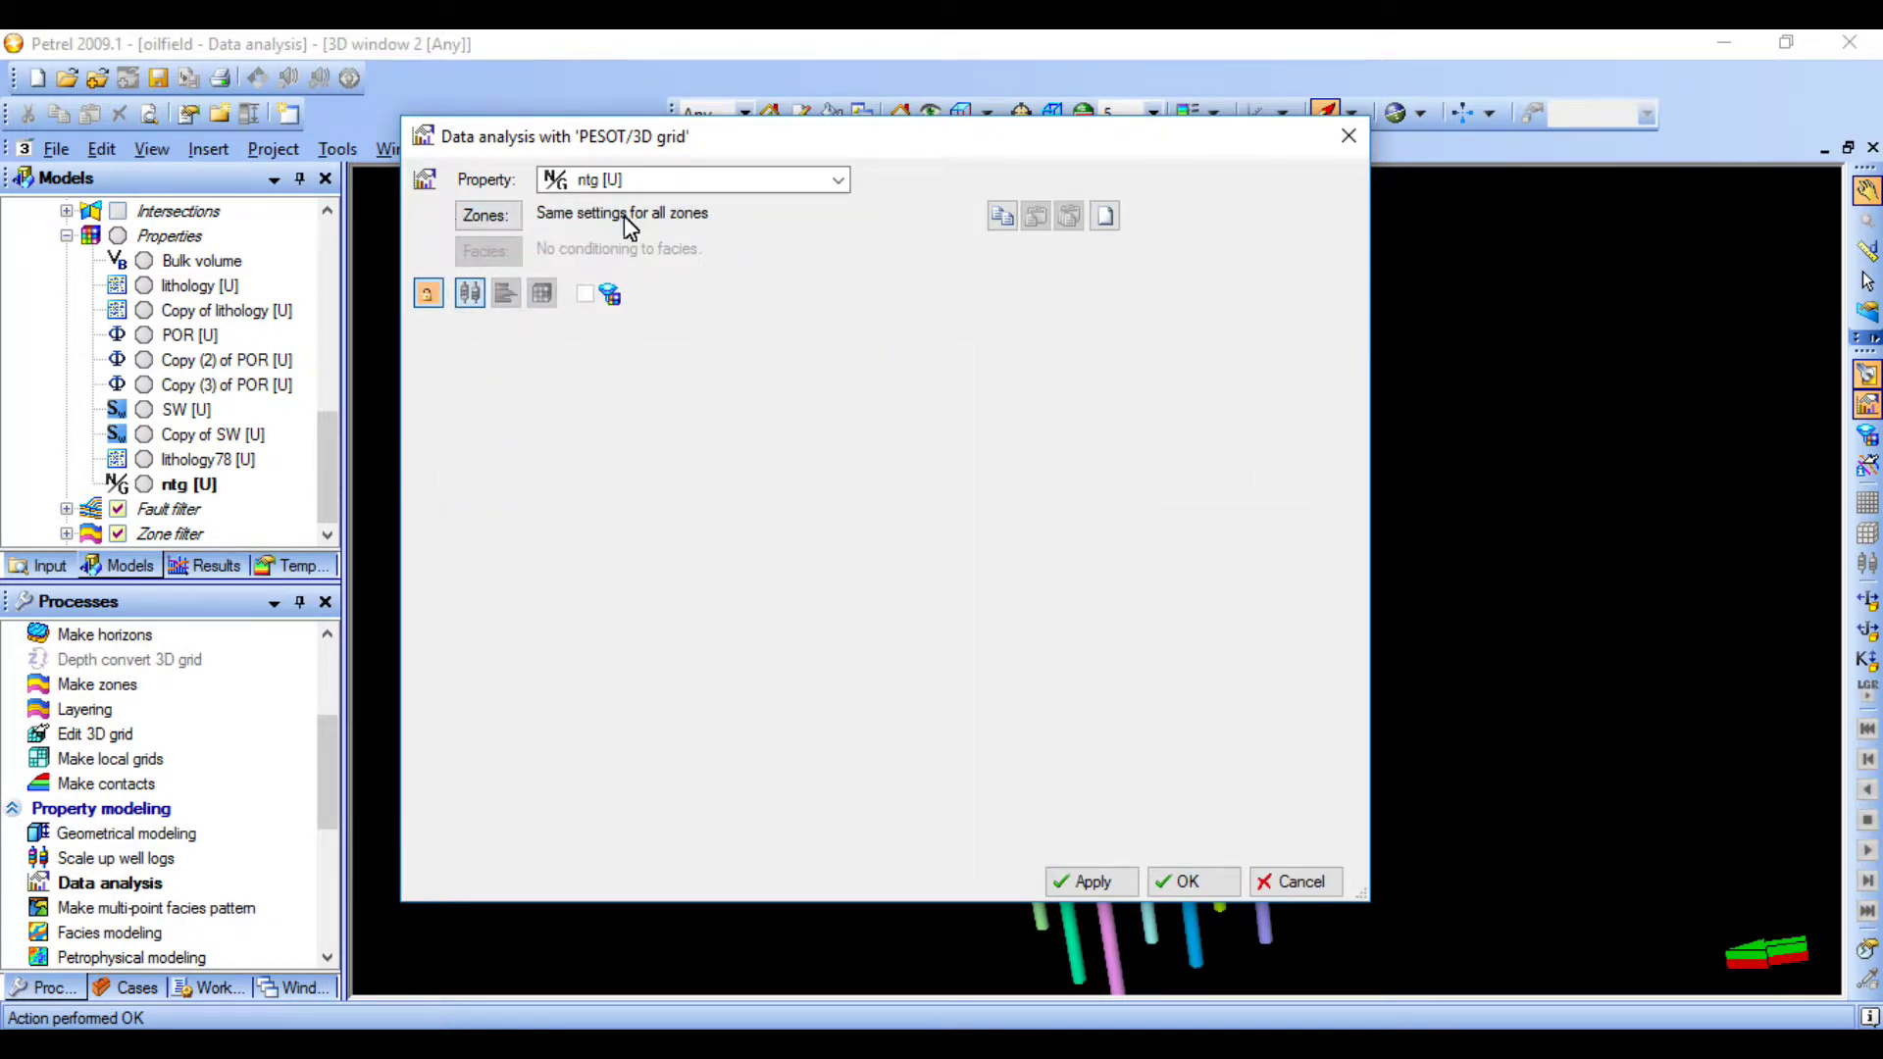
left_click(427, 294)
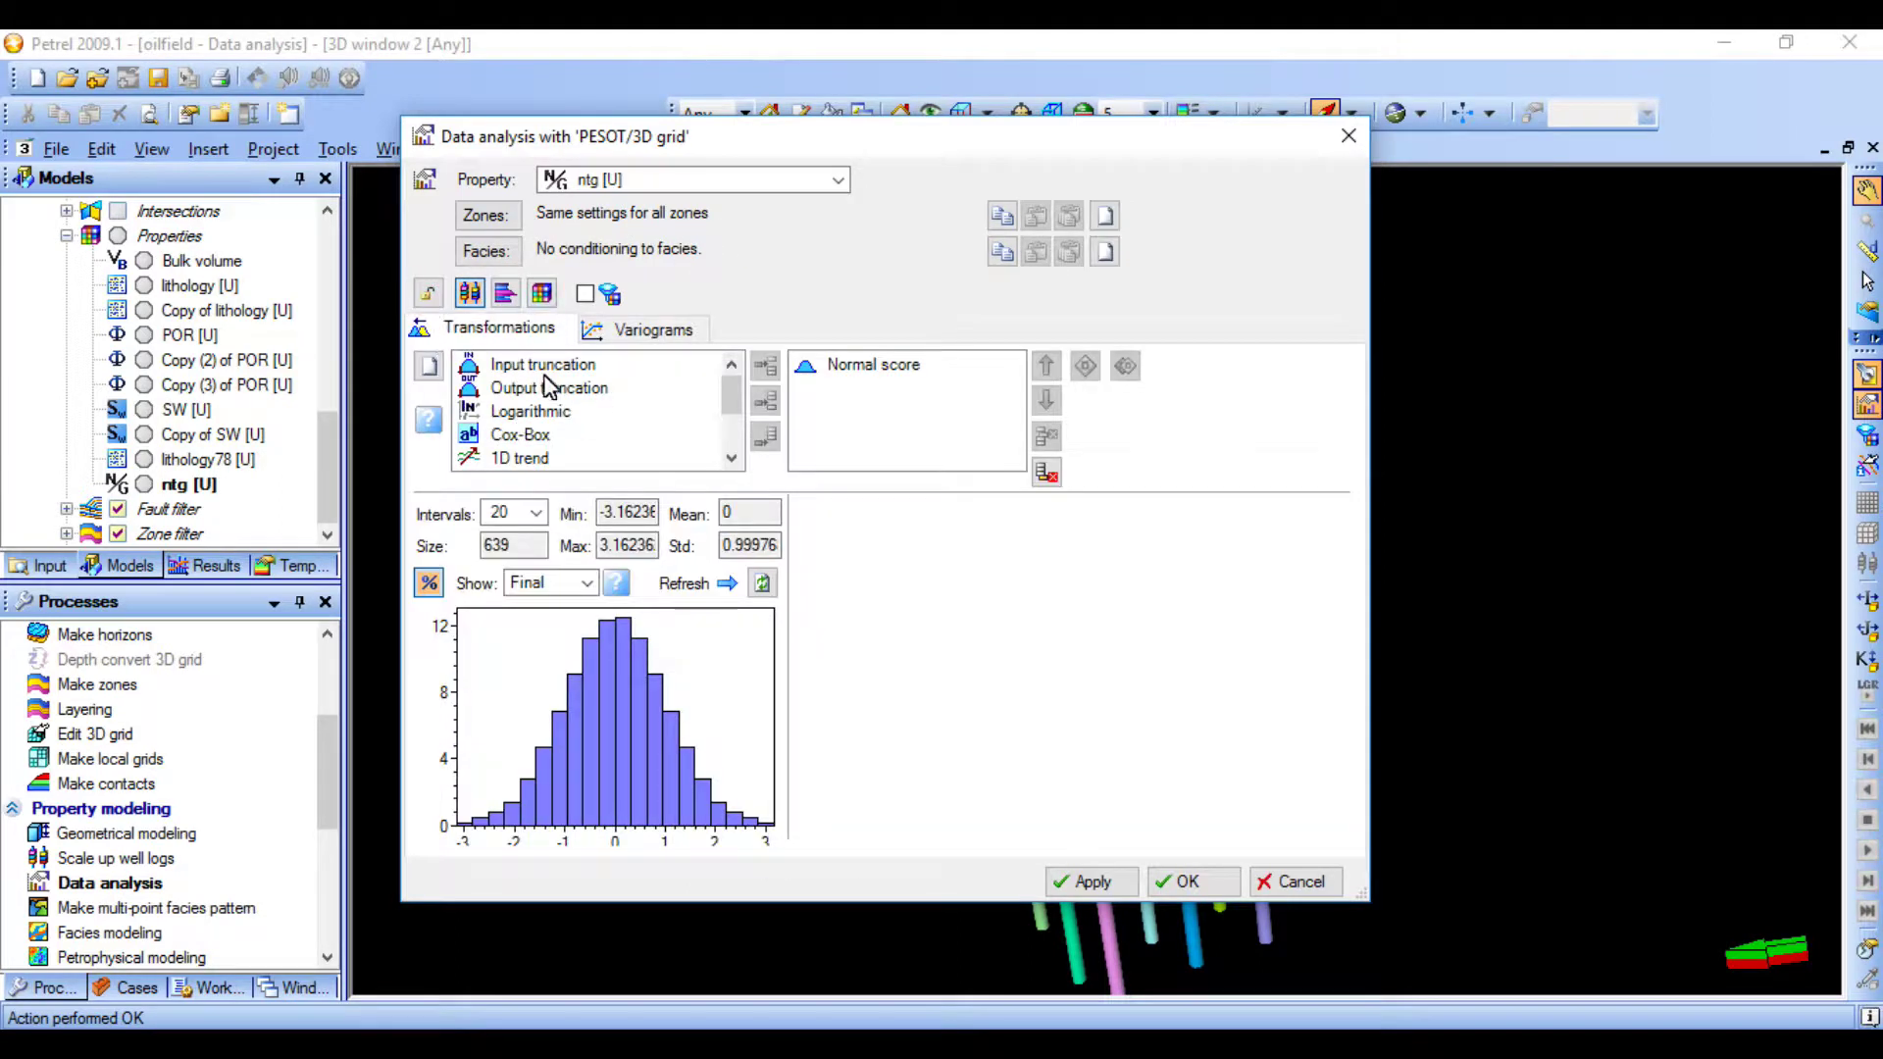
Condition the ntg data analysis to facies using the Copy of lithology [U] property, keeping facies code 1.
left_click(506, 253)
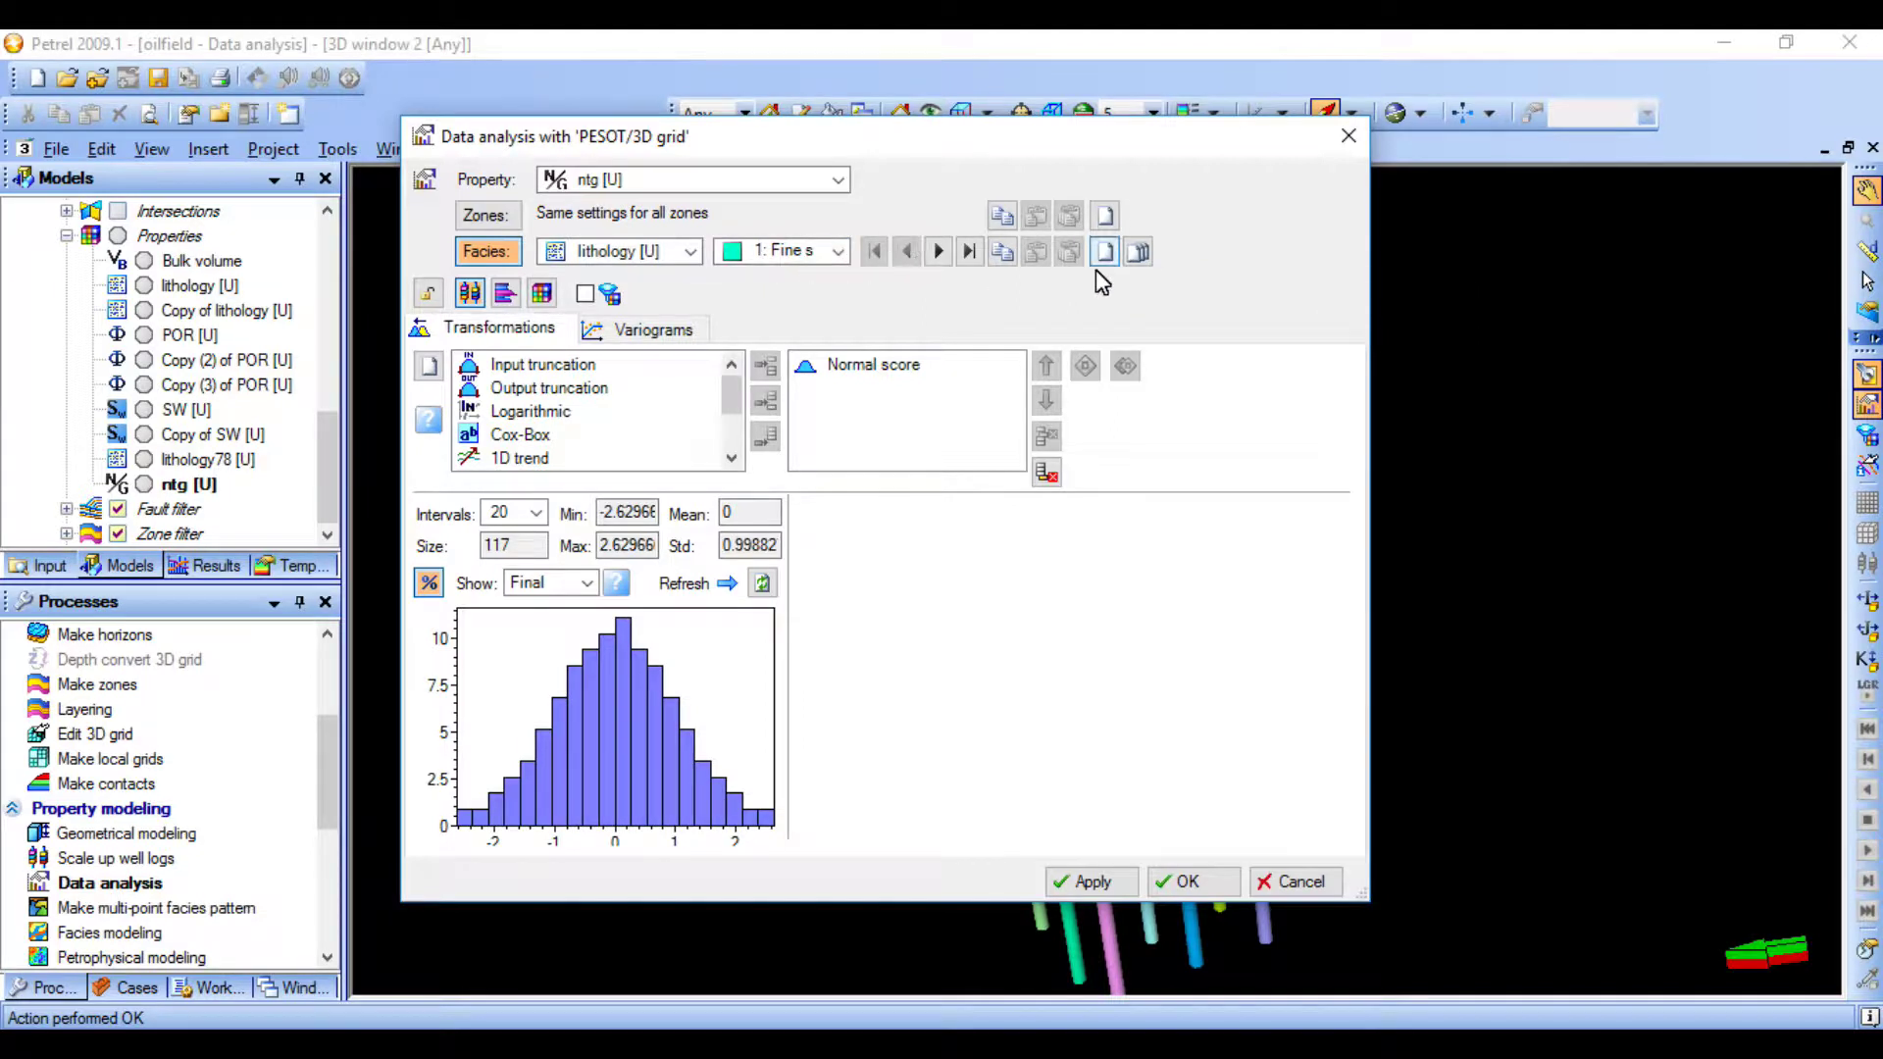
left_click(484, 251)
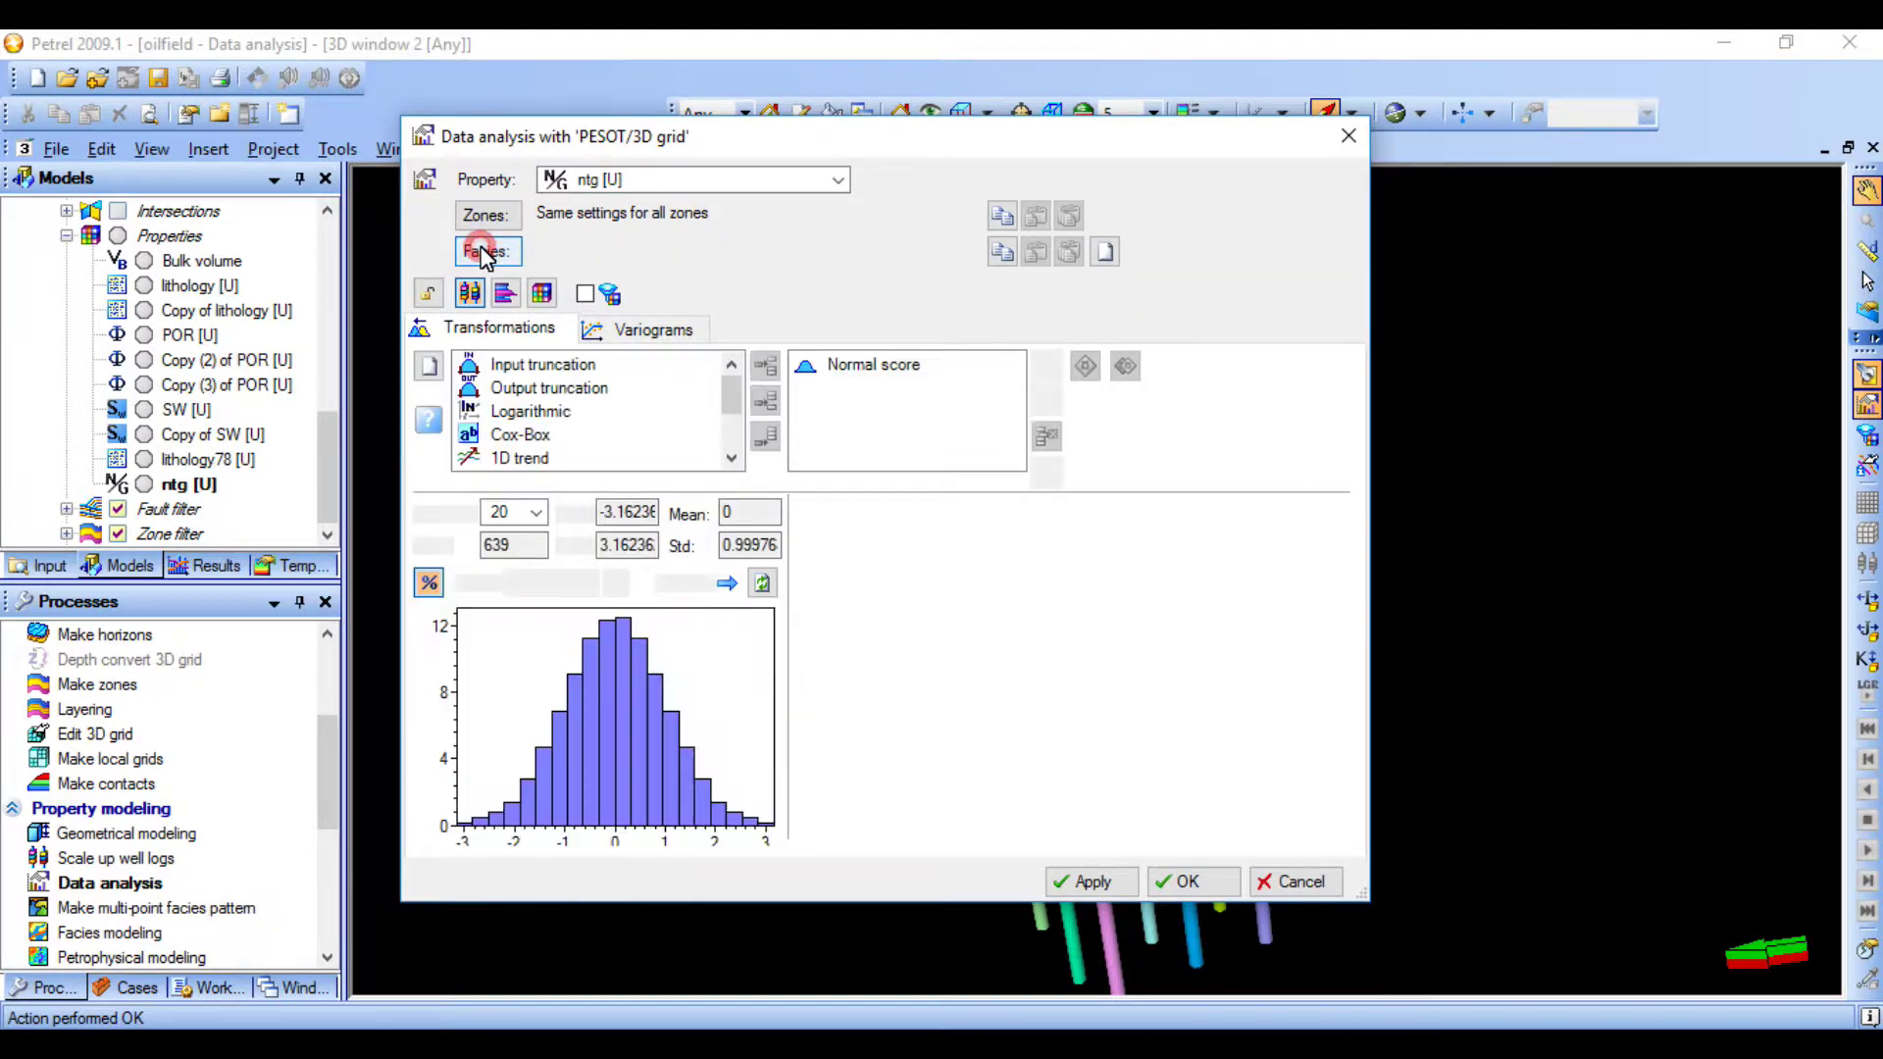
left_click(484, 251)
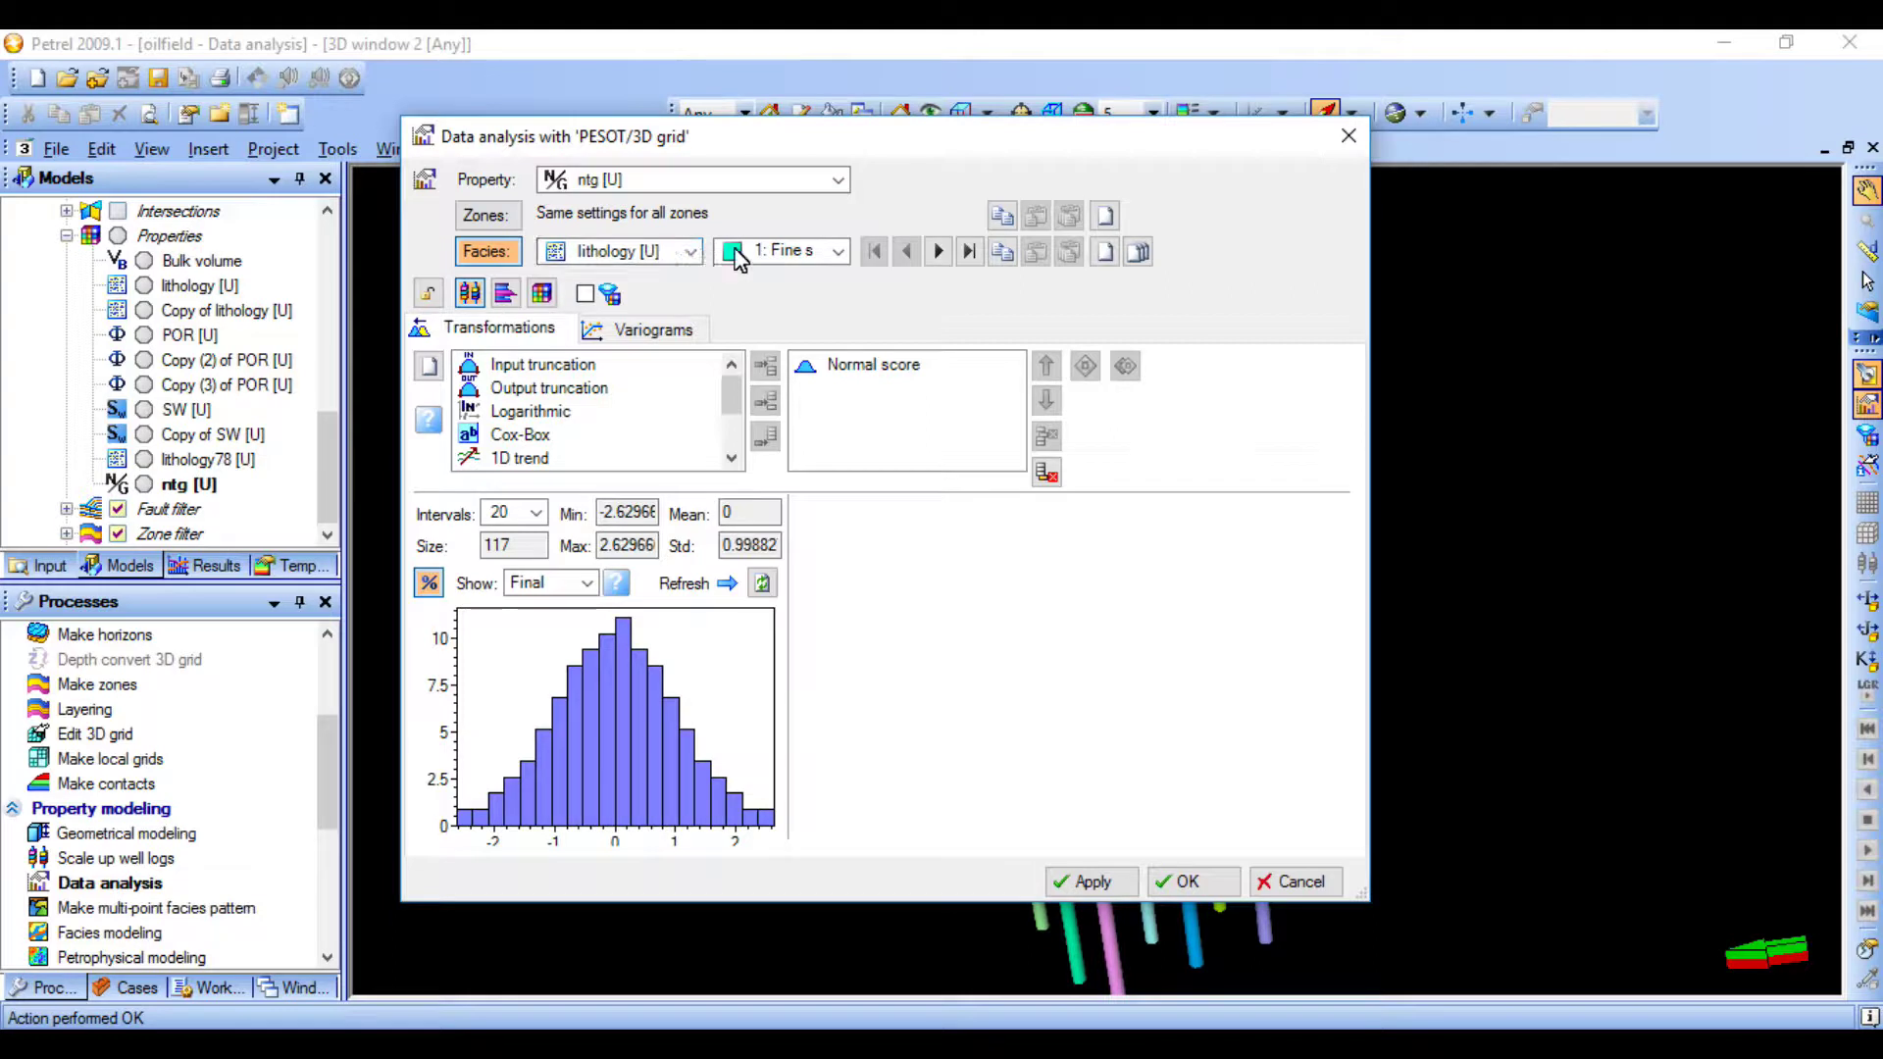
left_click(688, 252)
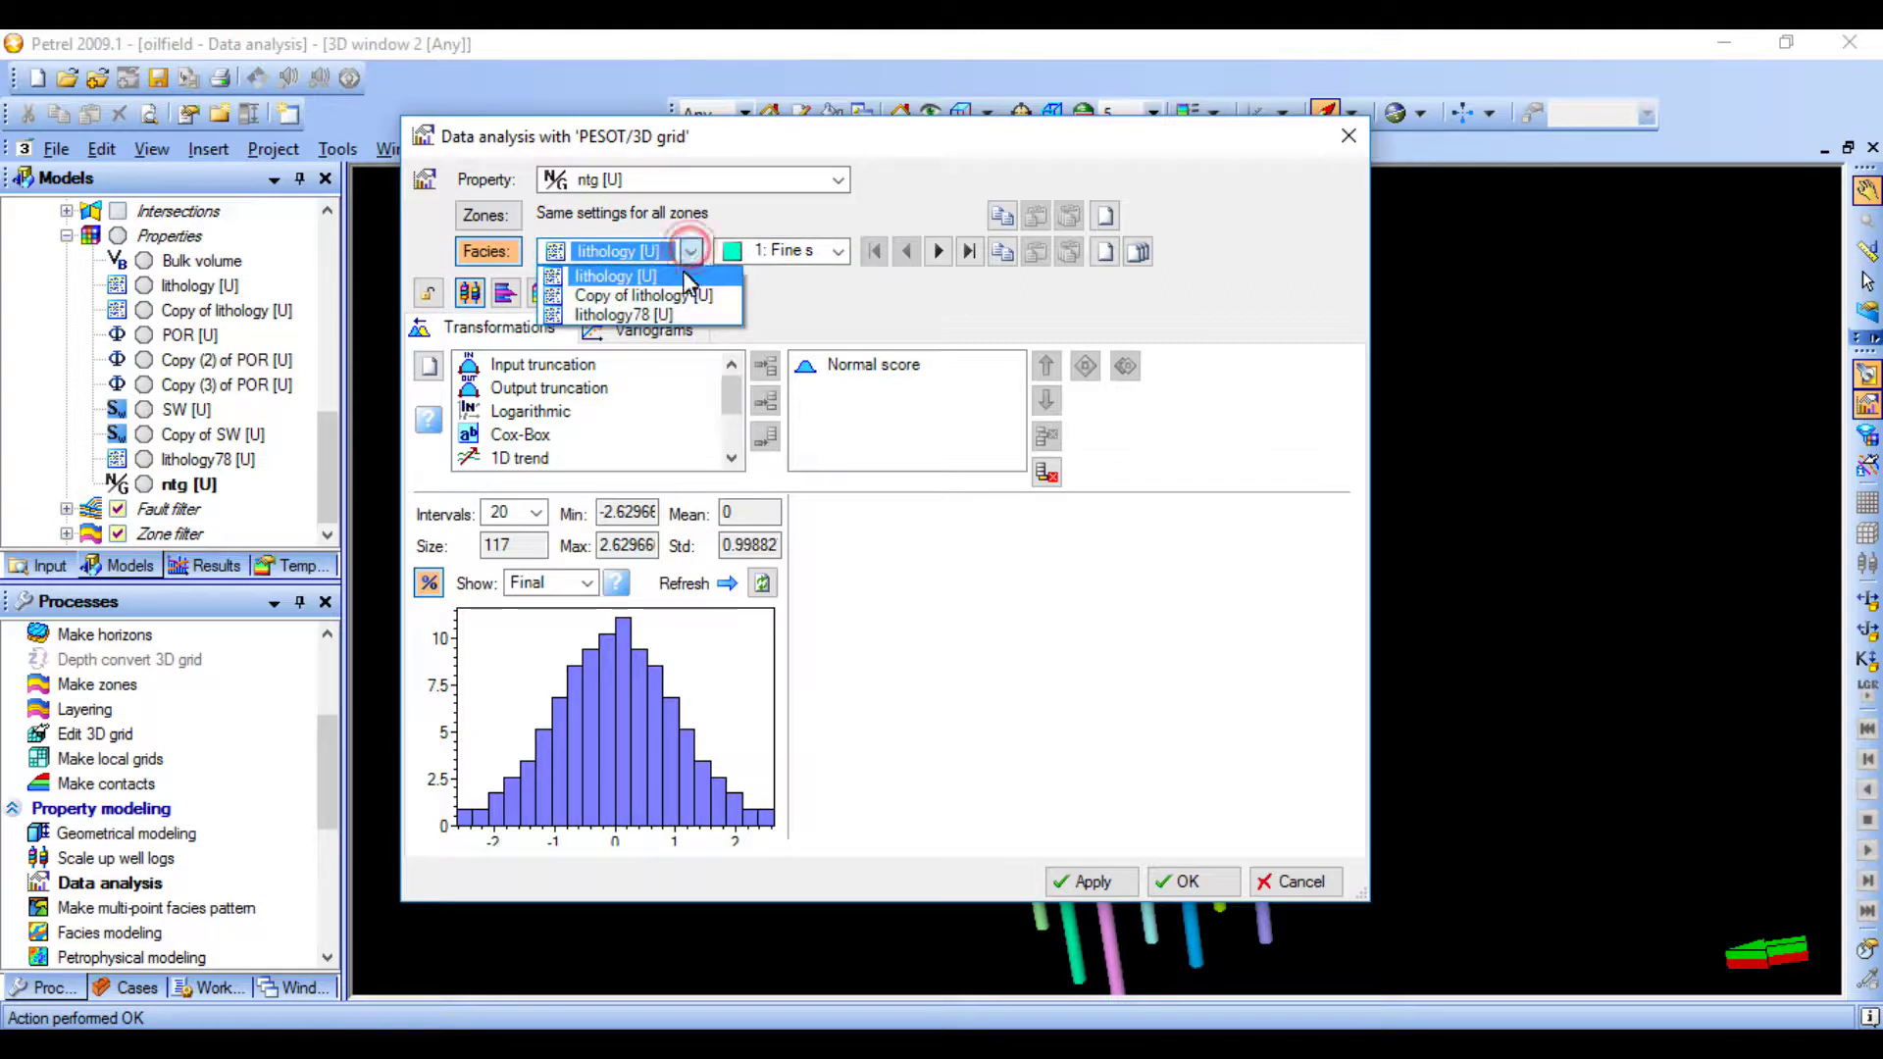
left_click(679, 297)
left_click(695, 253)
left_click(685, 293)
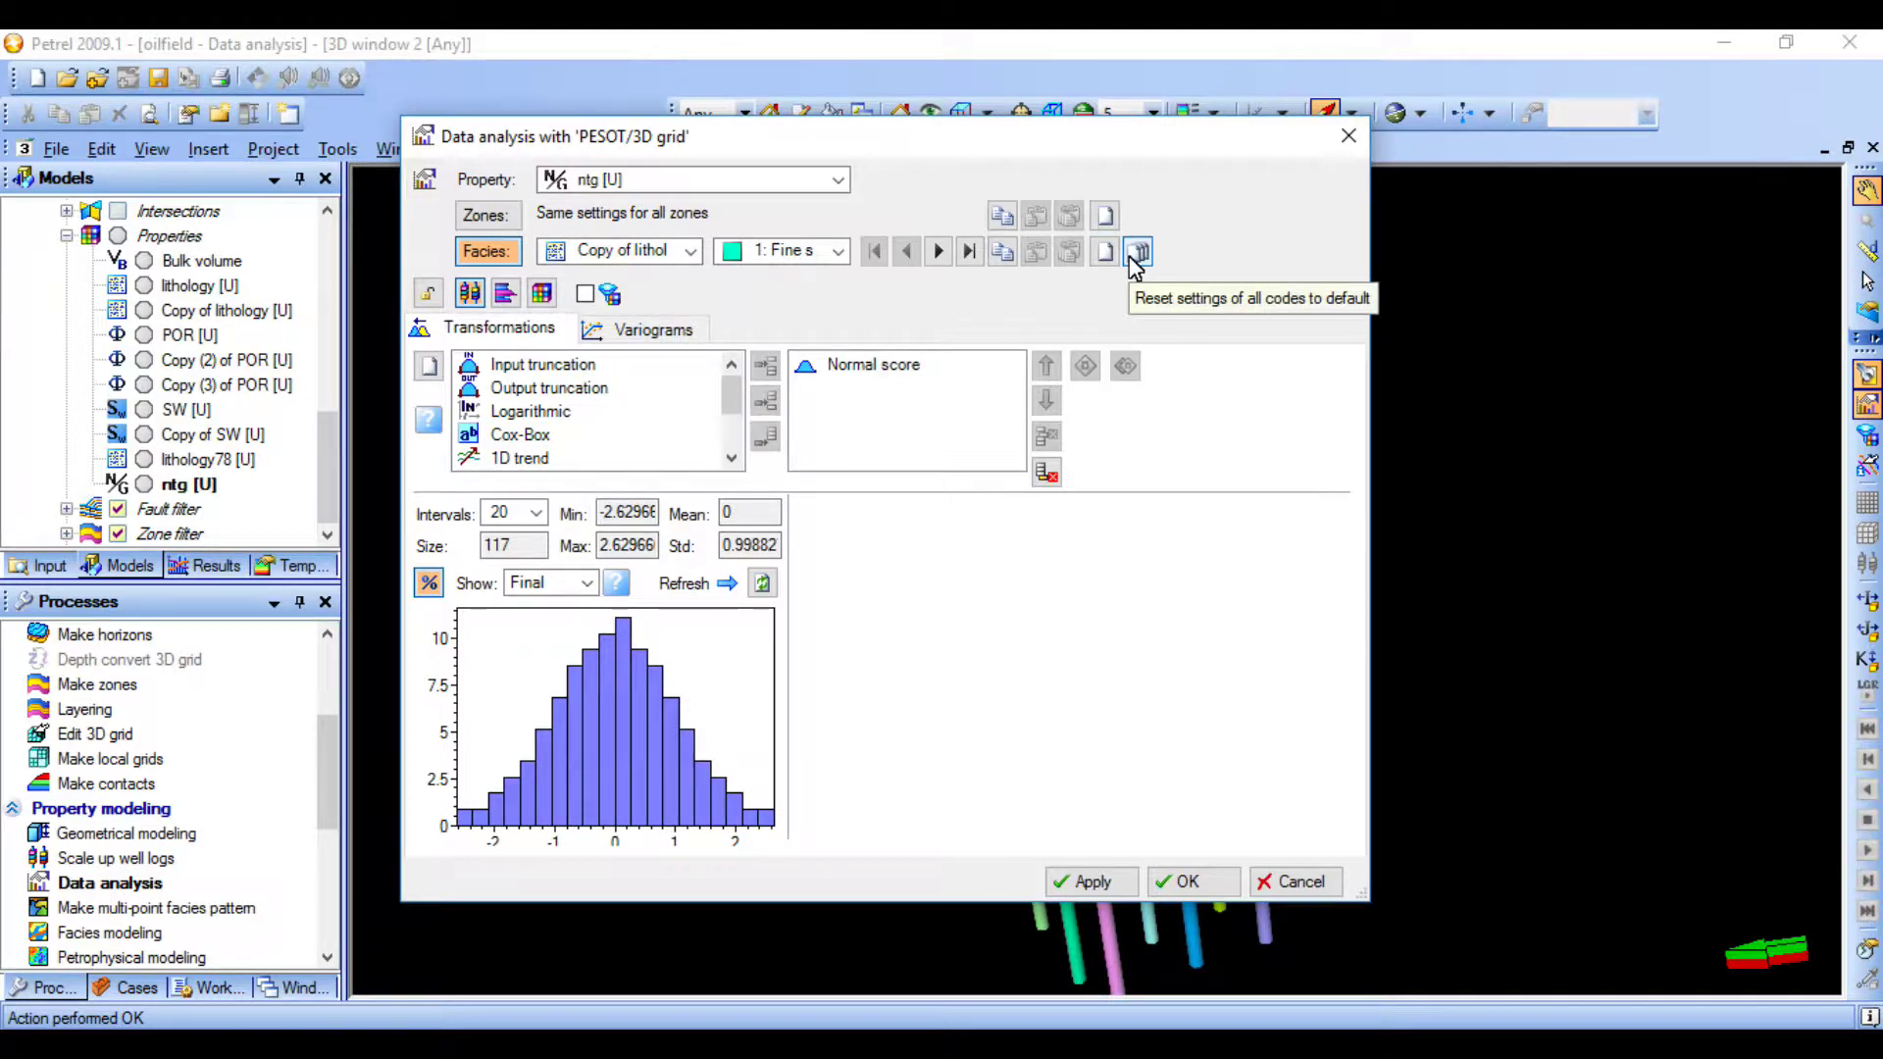
left_click(839, 252)
left_click(840, 251)
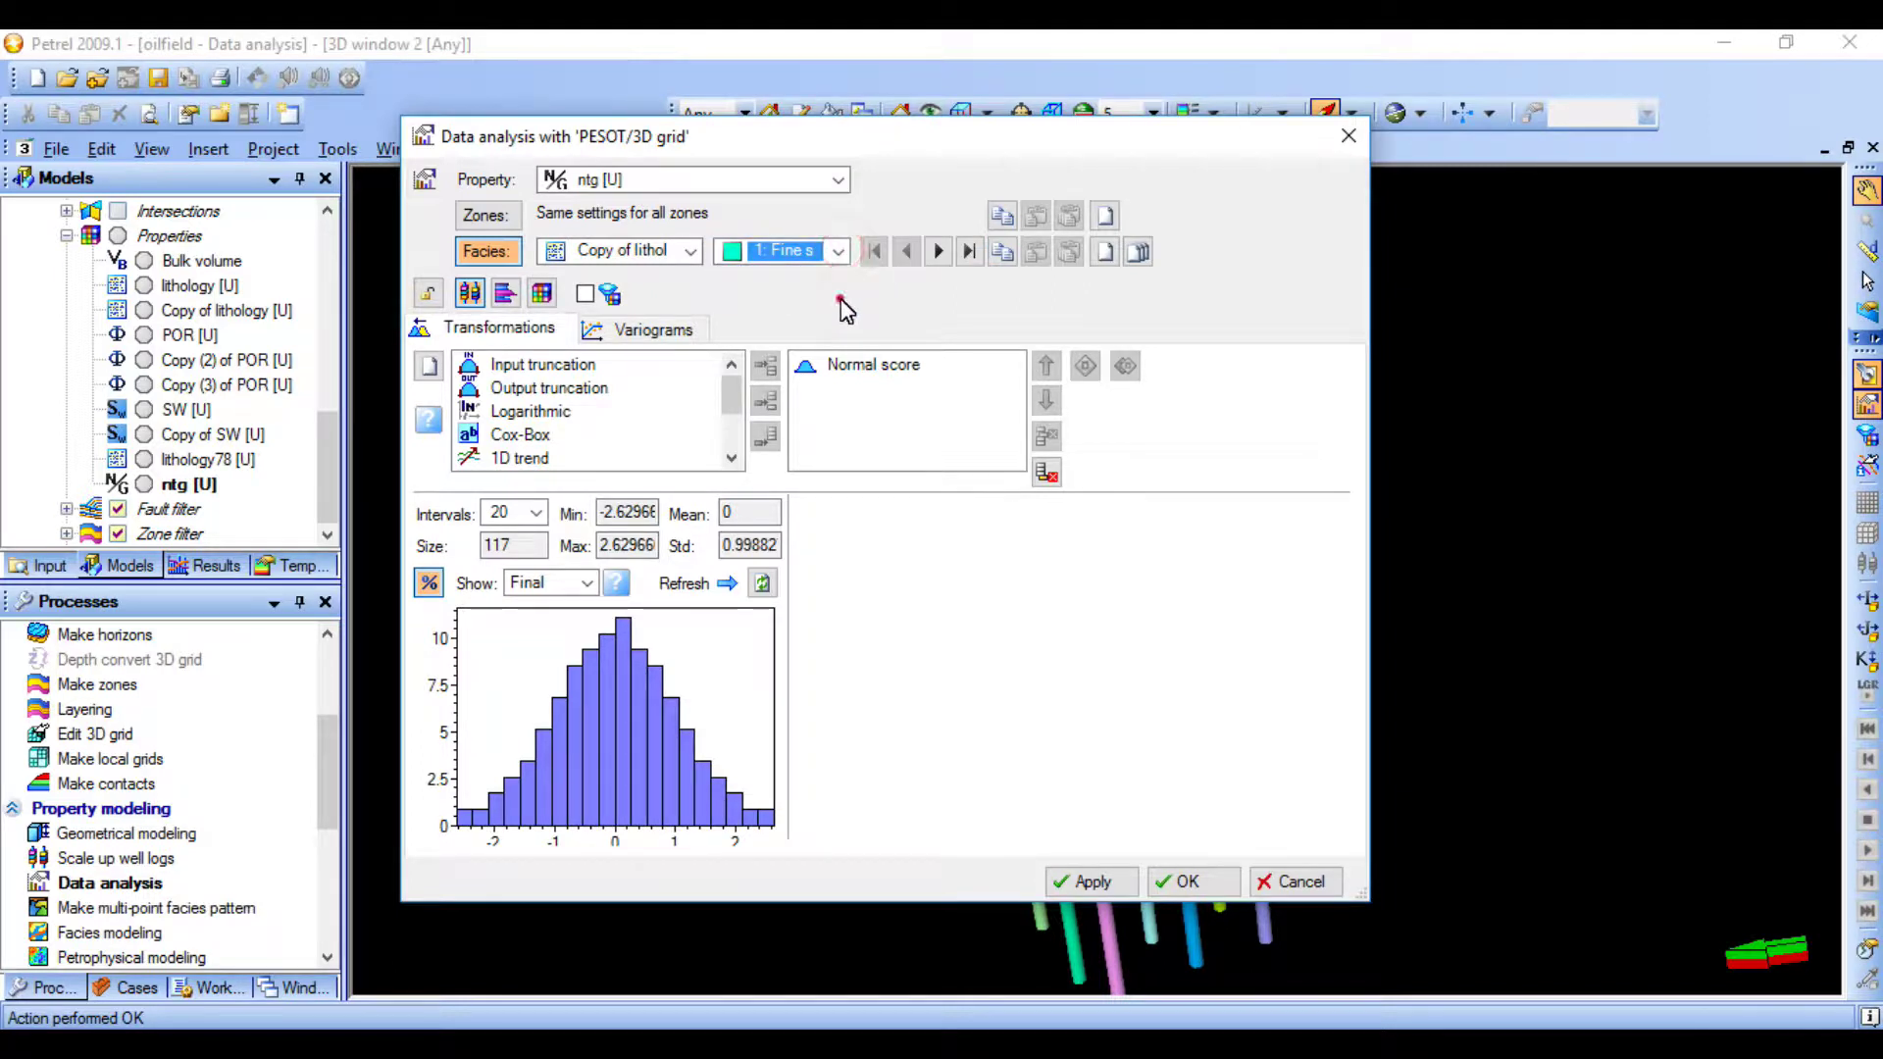
left_click(690, 251)
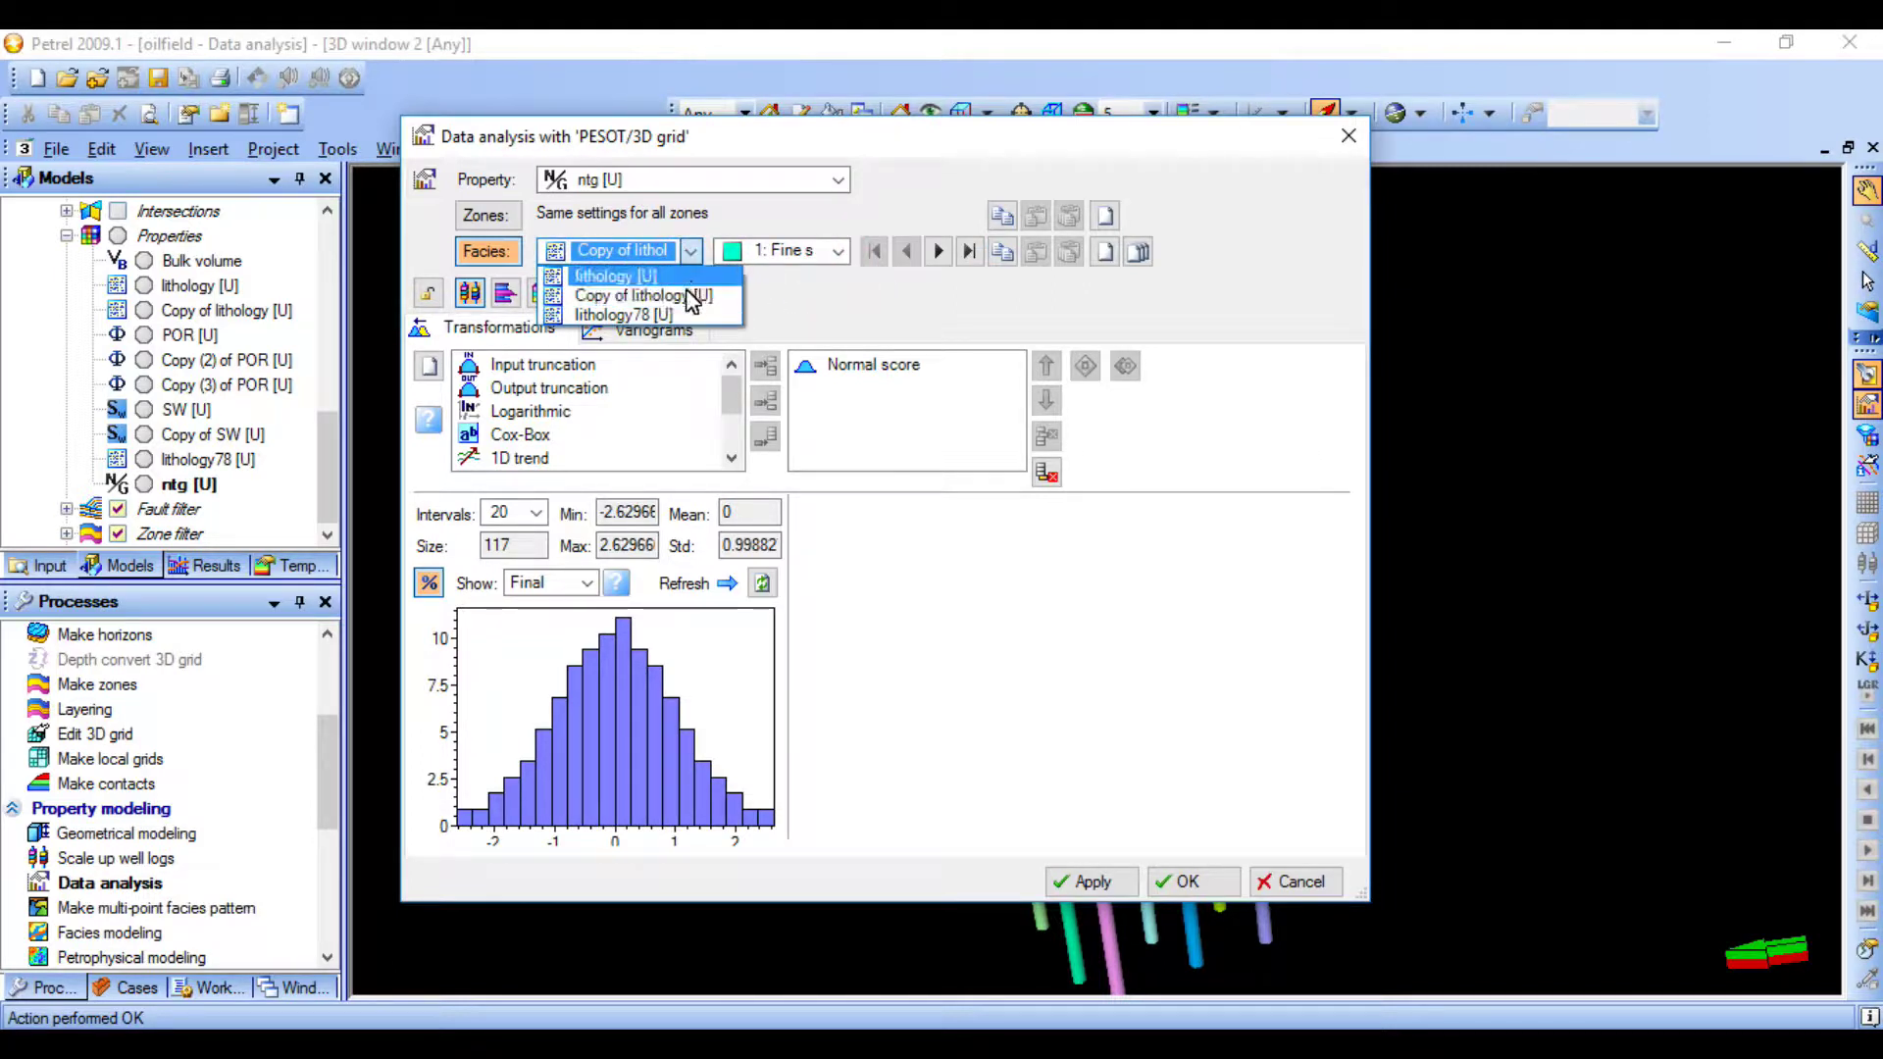
left_click(692, 296)
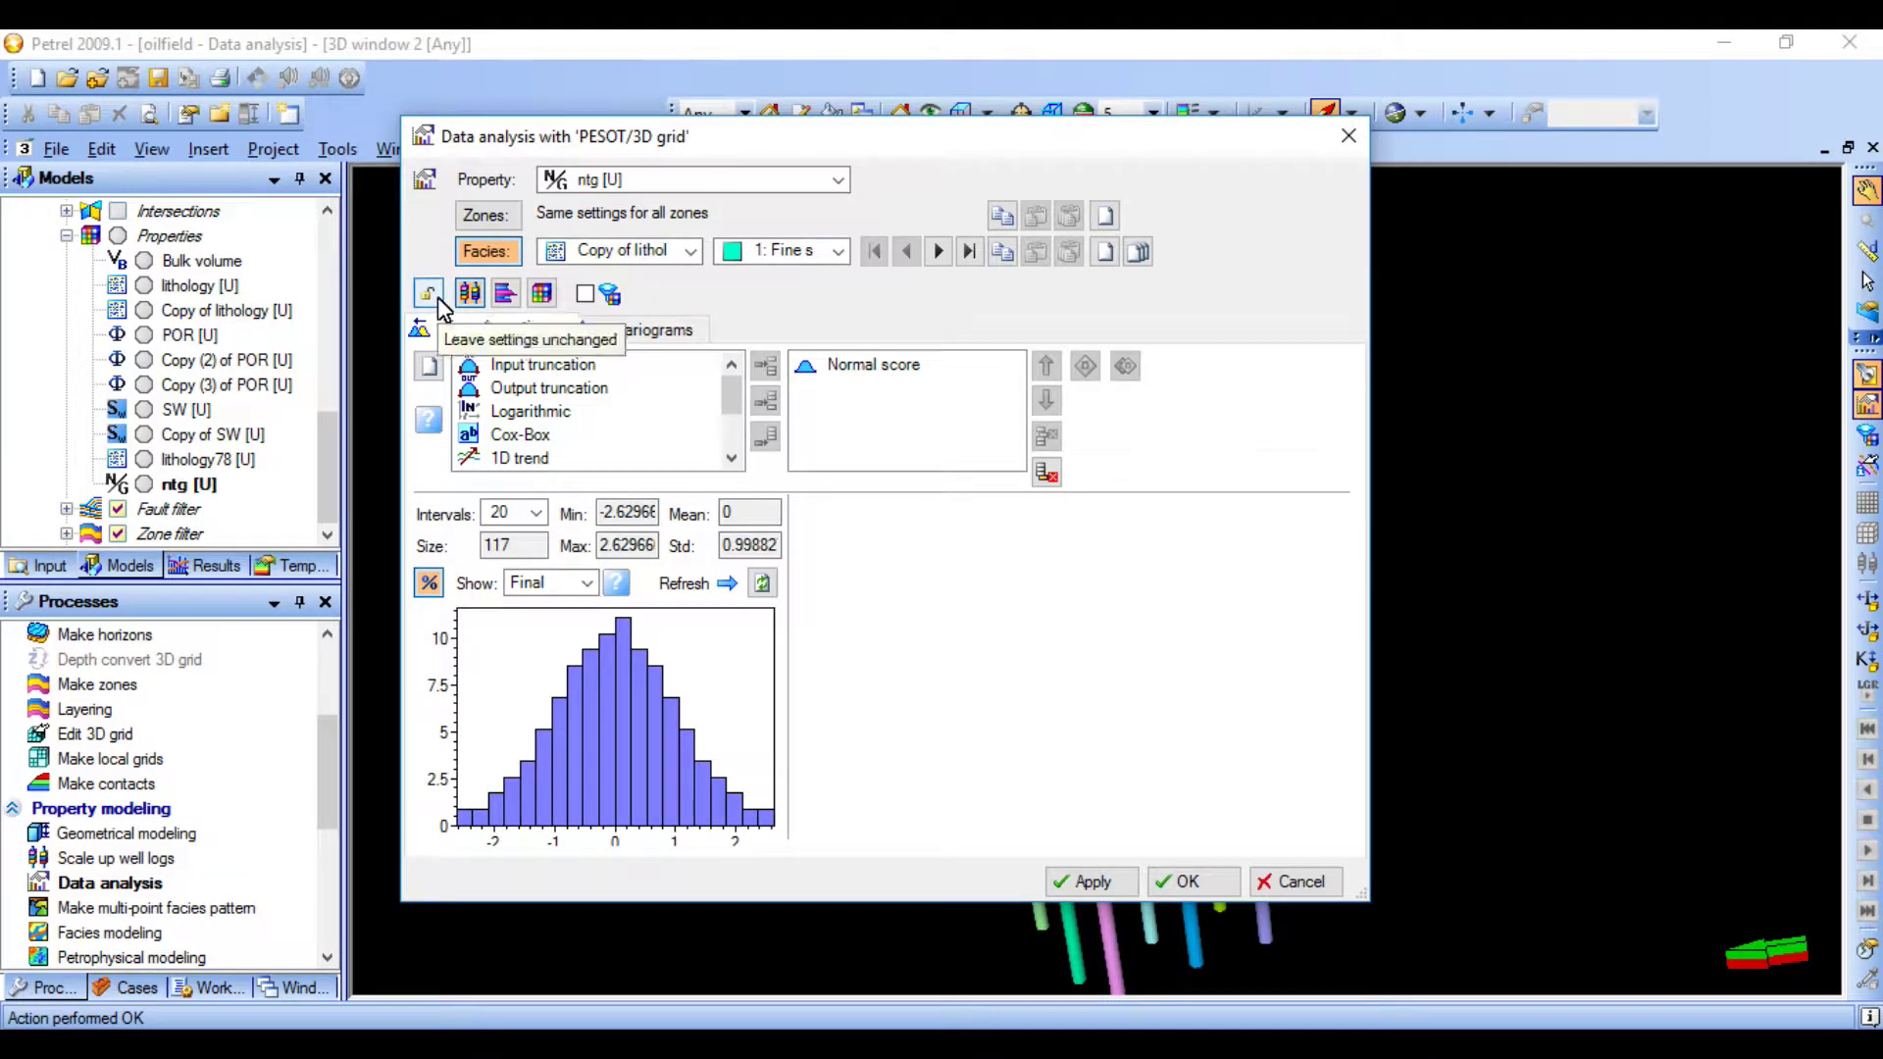
Estimate the limits of the Normal score transformation and set the histogram to show Output.
left_click(600, 369)
left_click(895, 373)
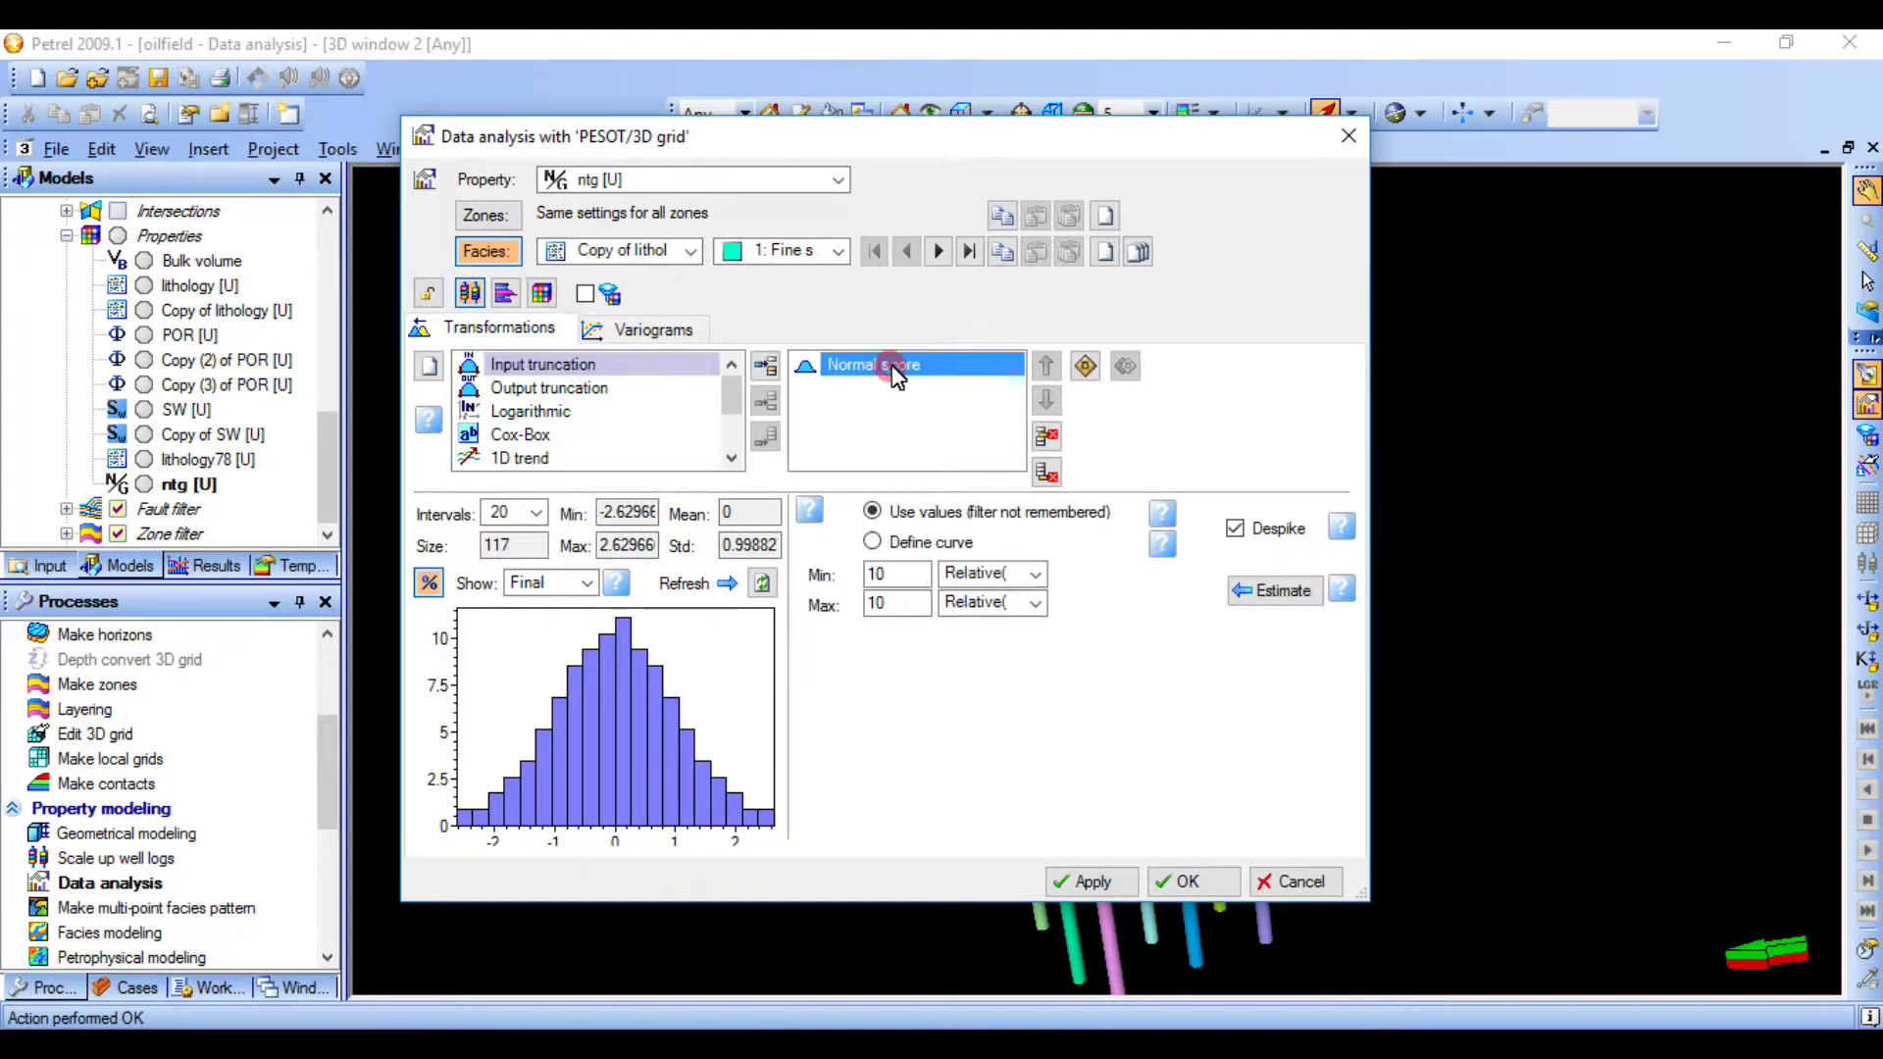
left_click(1275, 590)
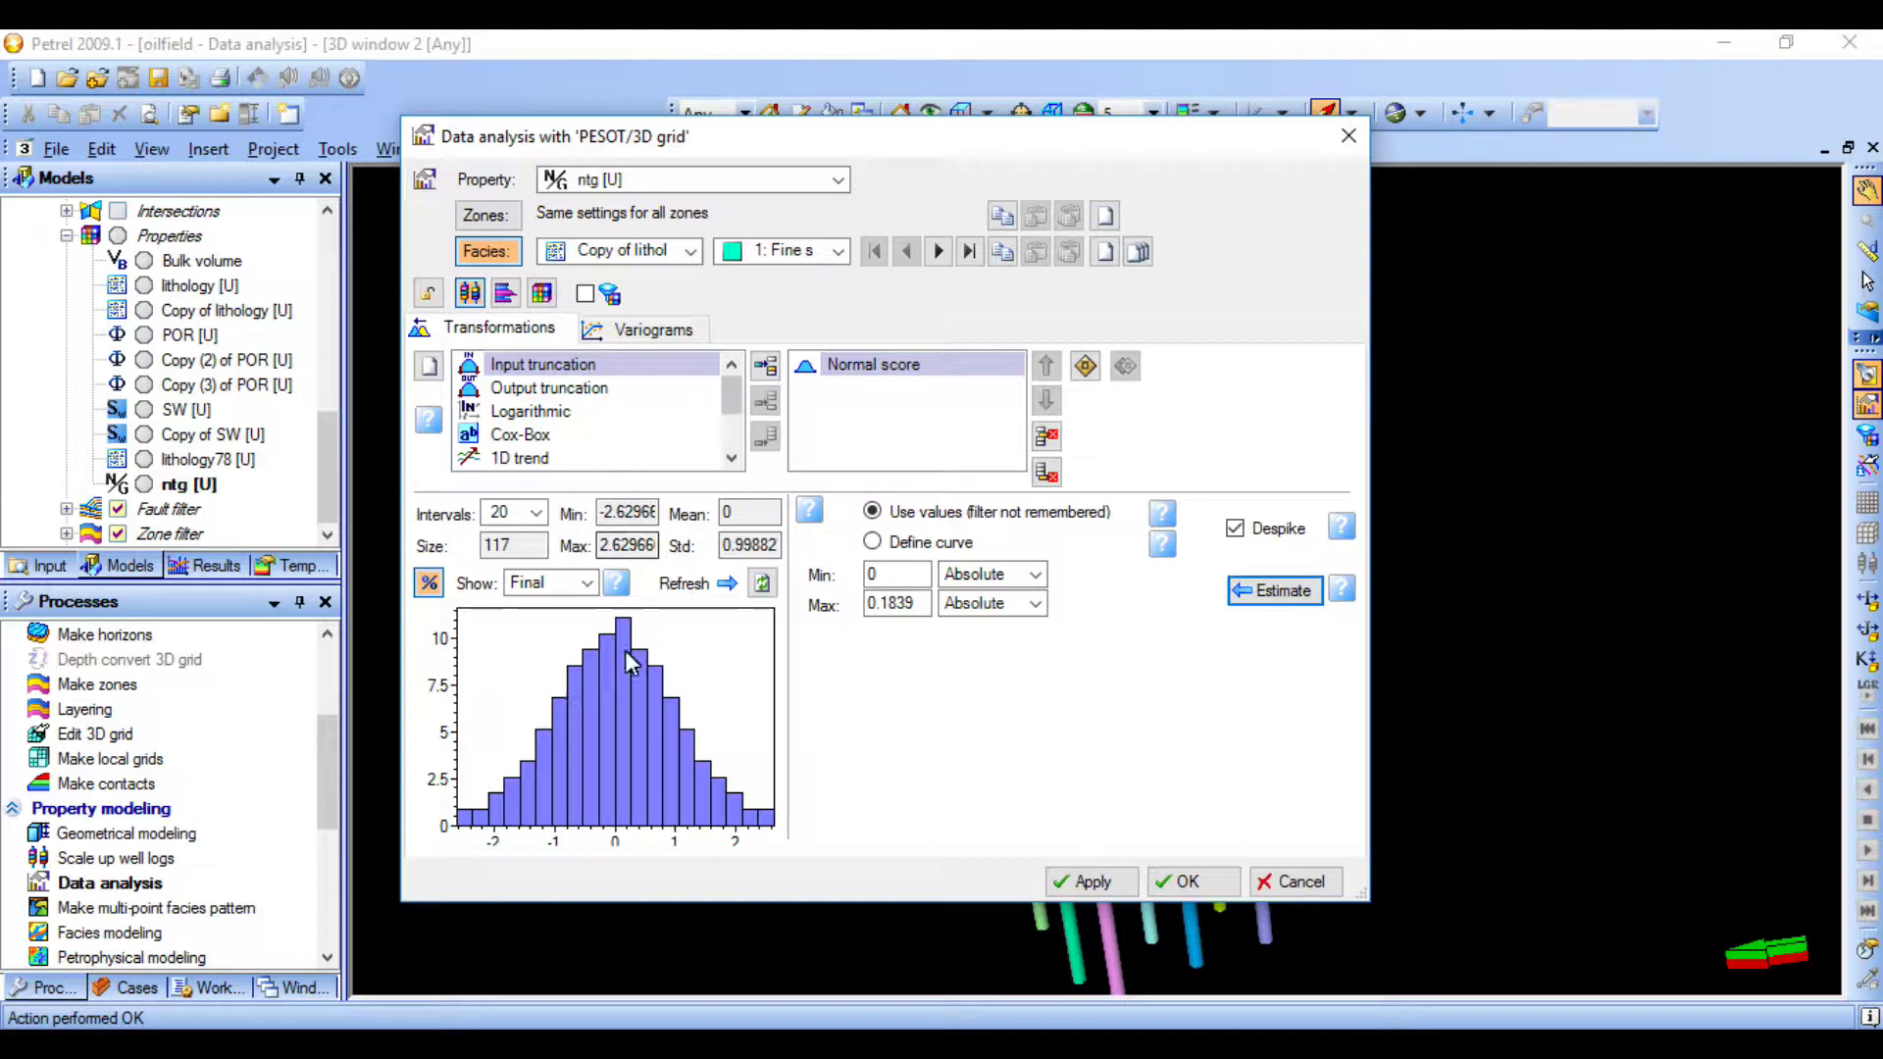
left_click(583, 583)
left_click(565, 628)
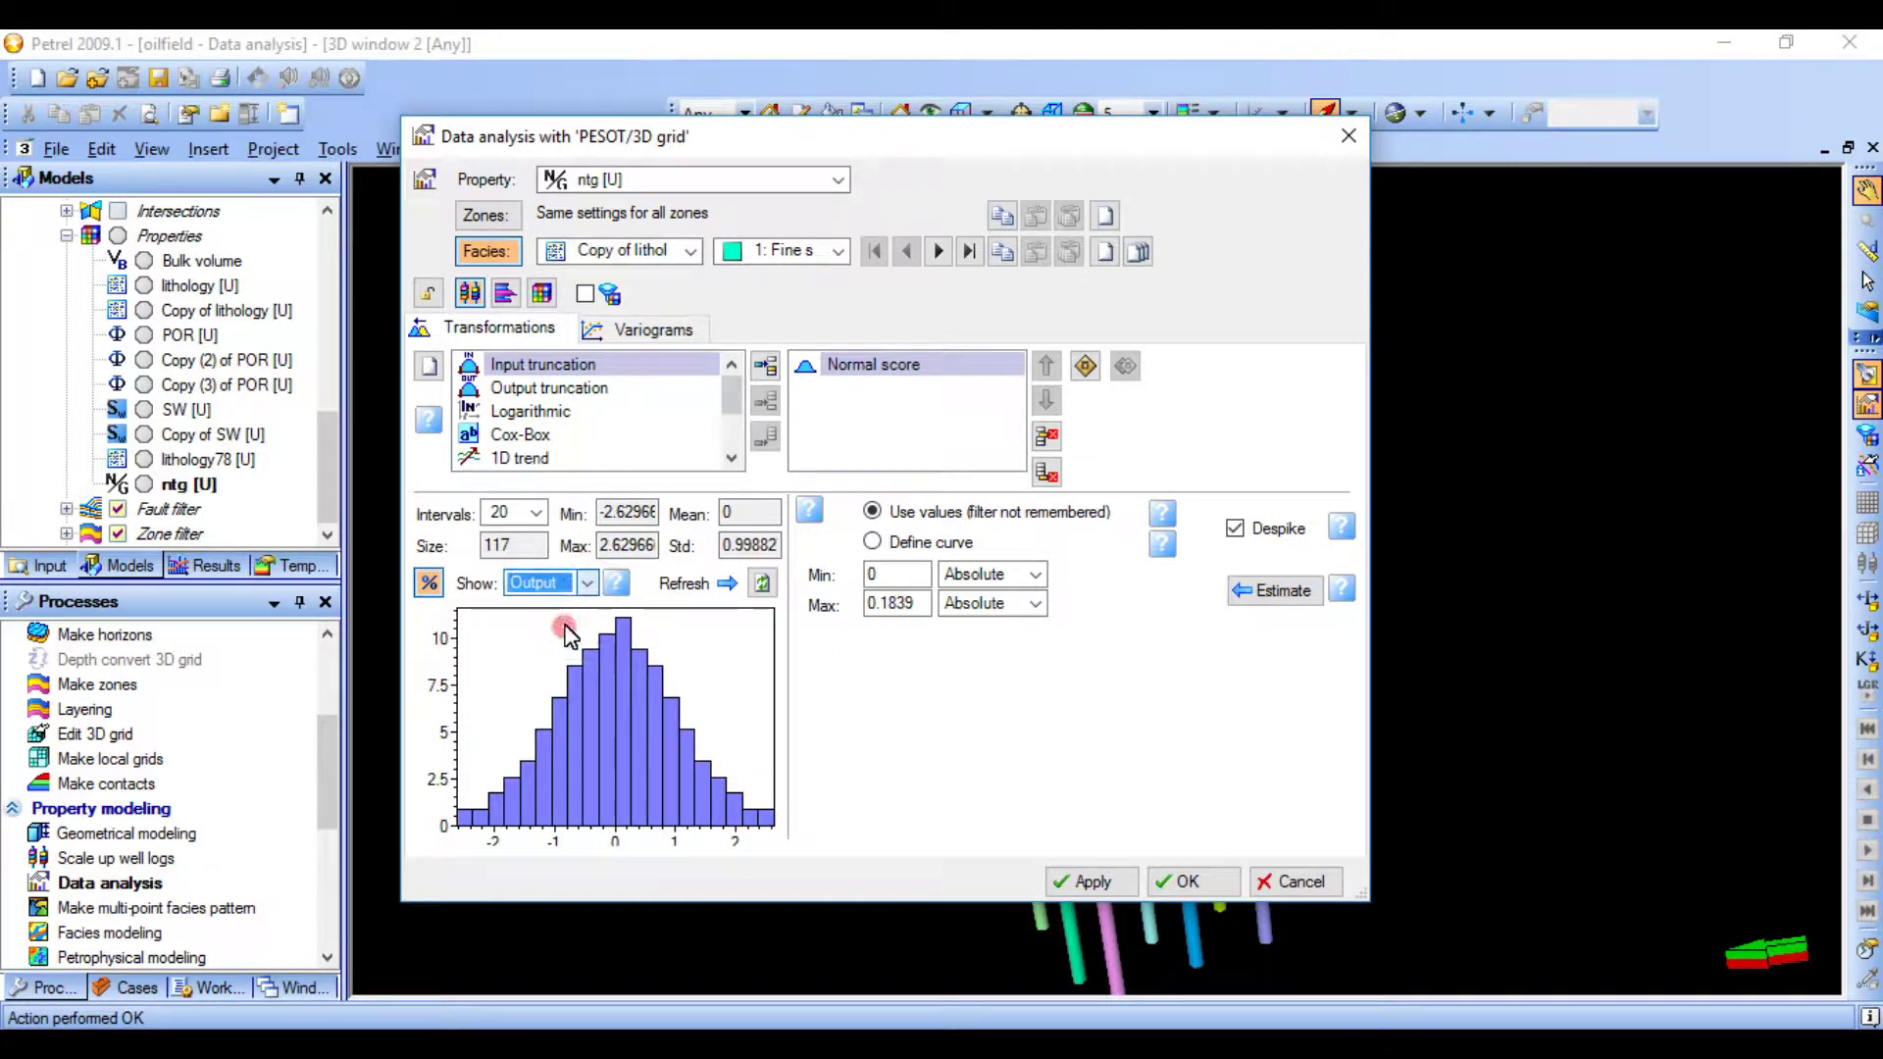
left_click(587, 582)
left_click(584, 387)
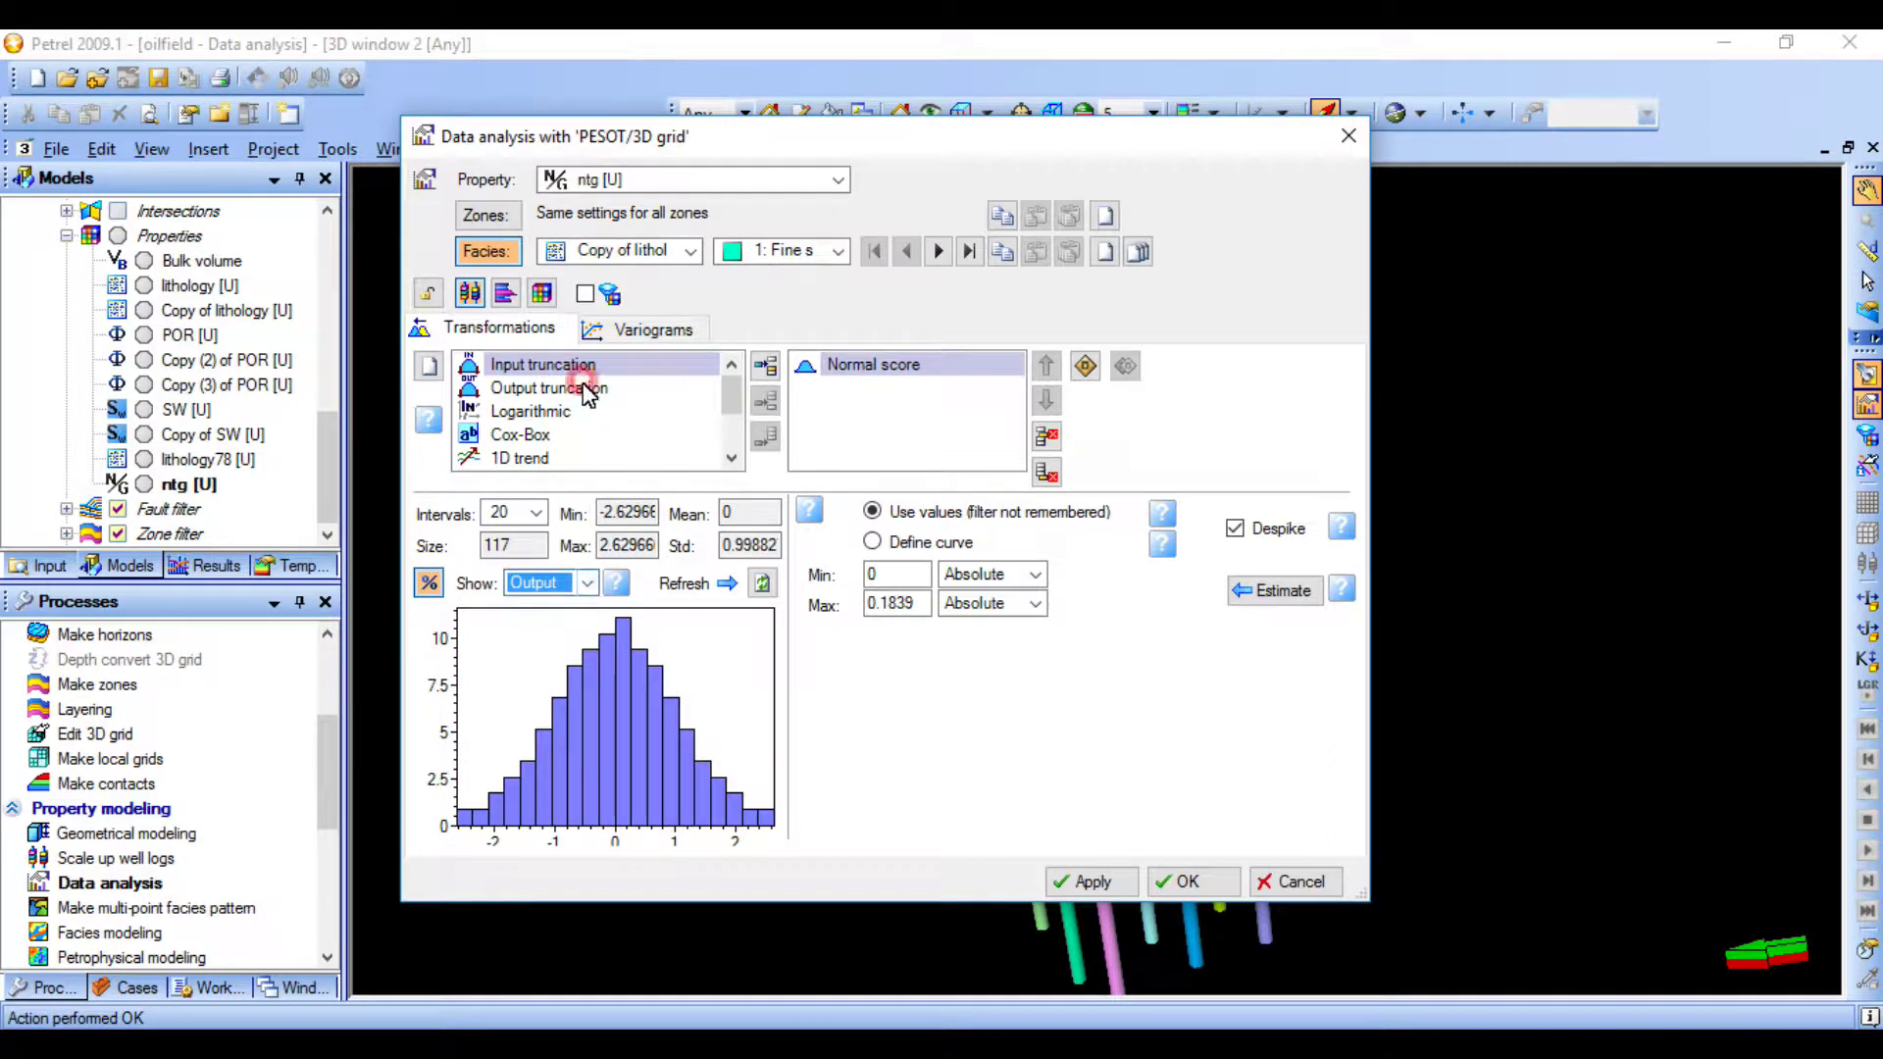
Add an Input truncation transformation with minimum and maximum limits enabled and estimated from the data.
left_click(586, 388)
left_click(586, 364)
left_click(766, 365)
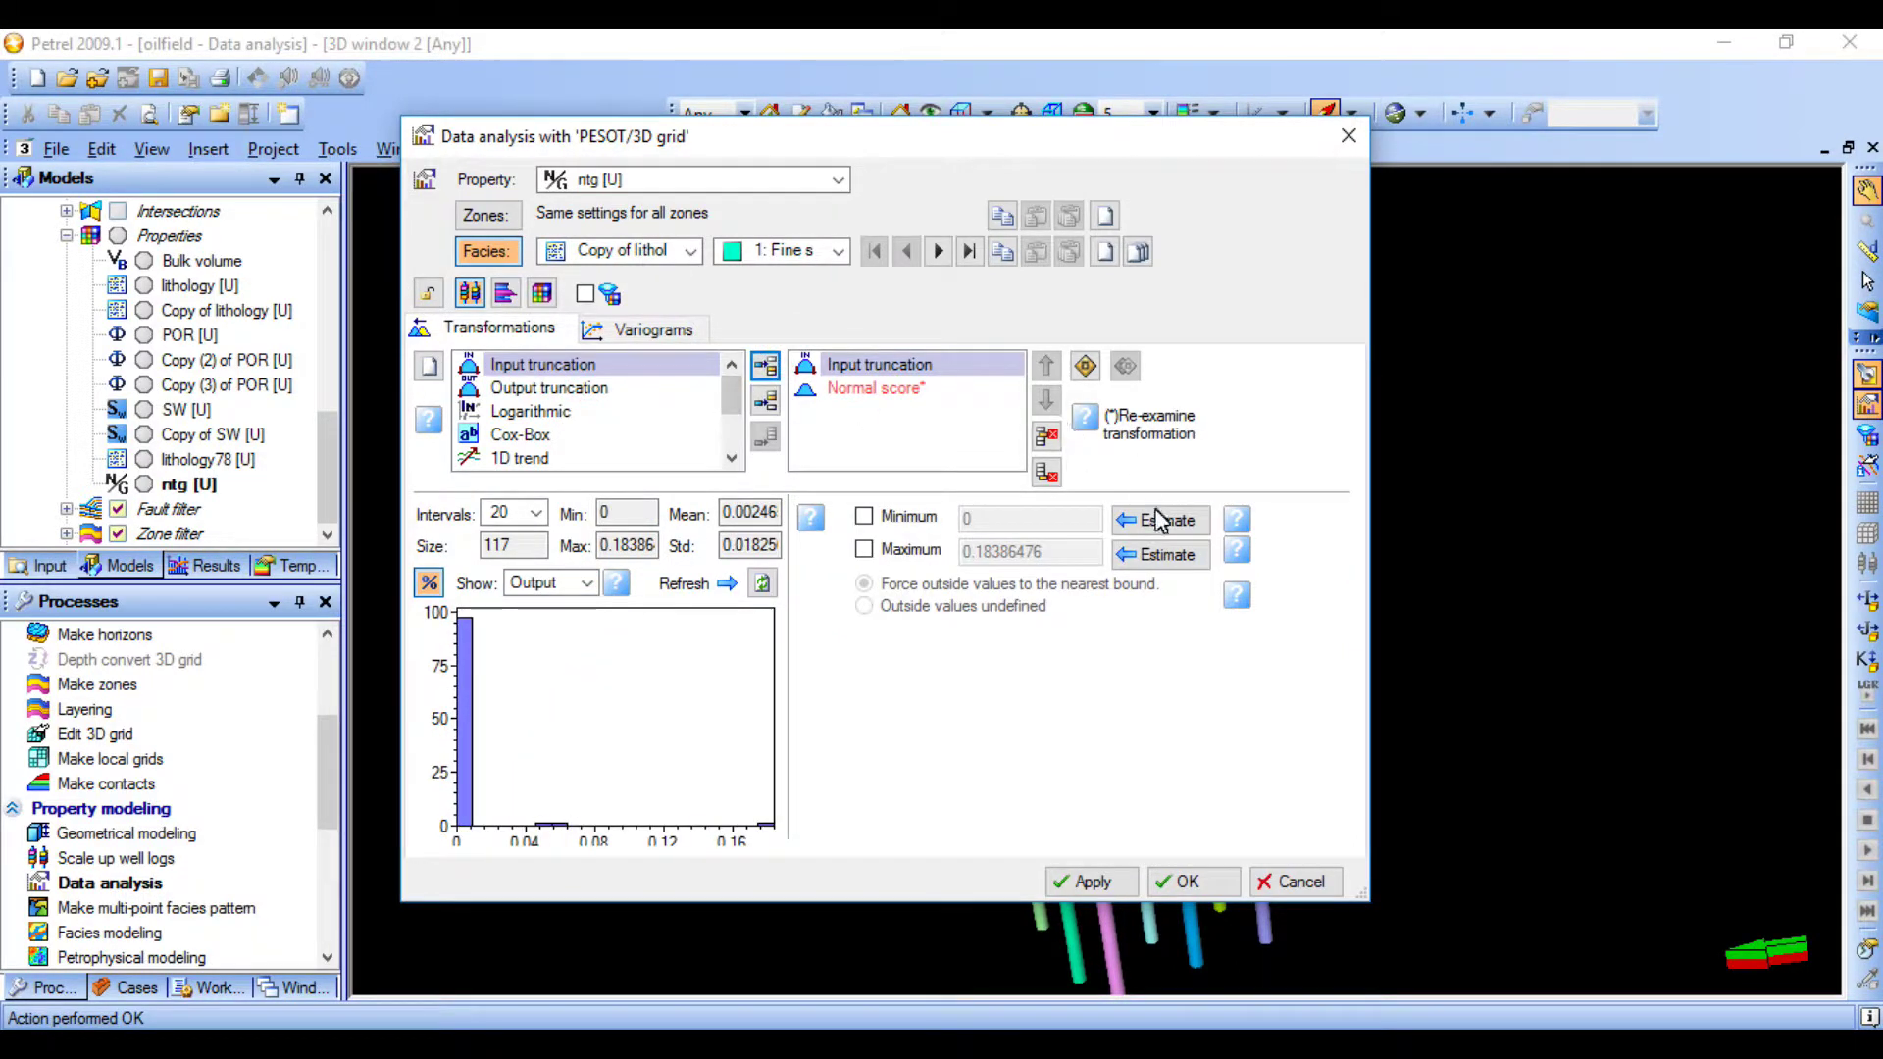
left_click(864, 517)
left_click(864, 550)
left_click(1167, 554)
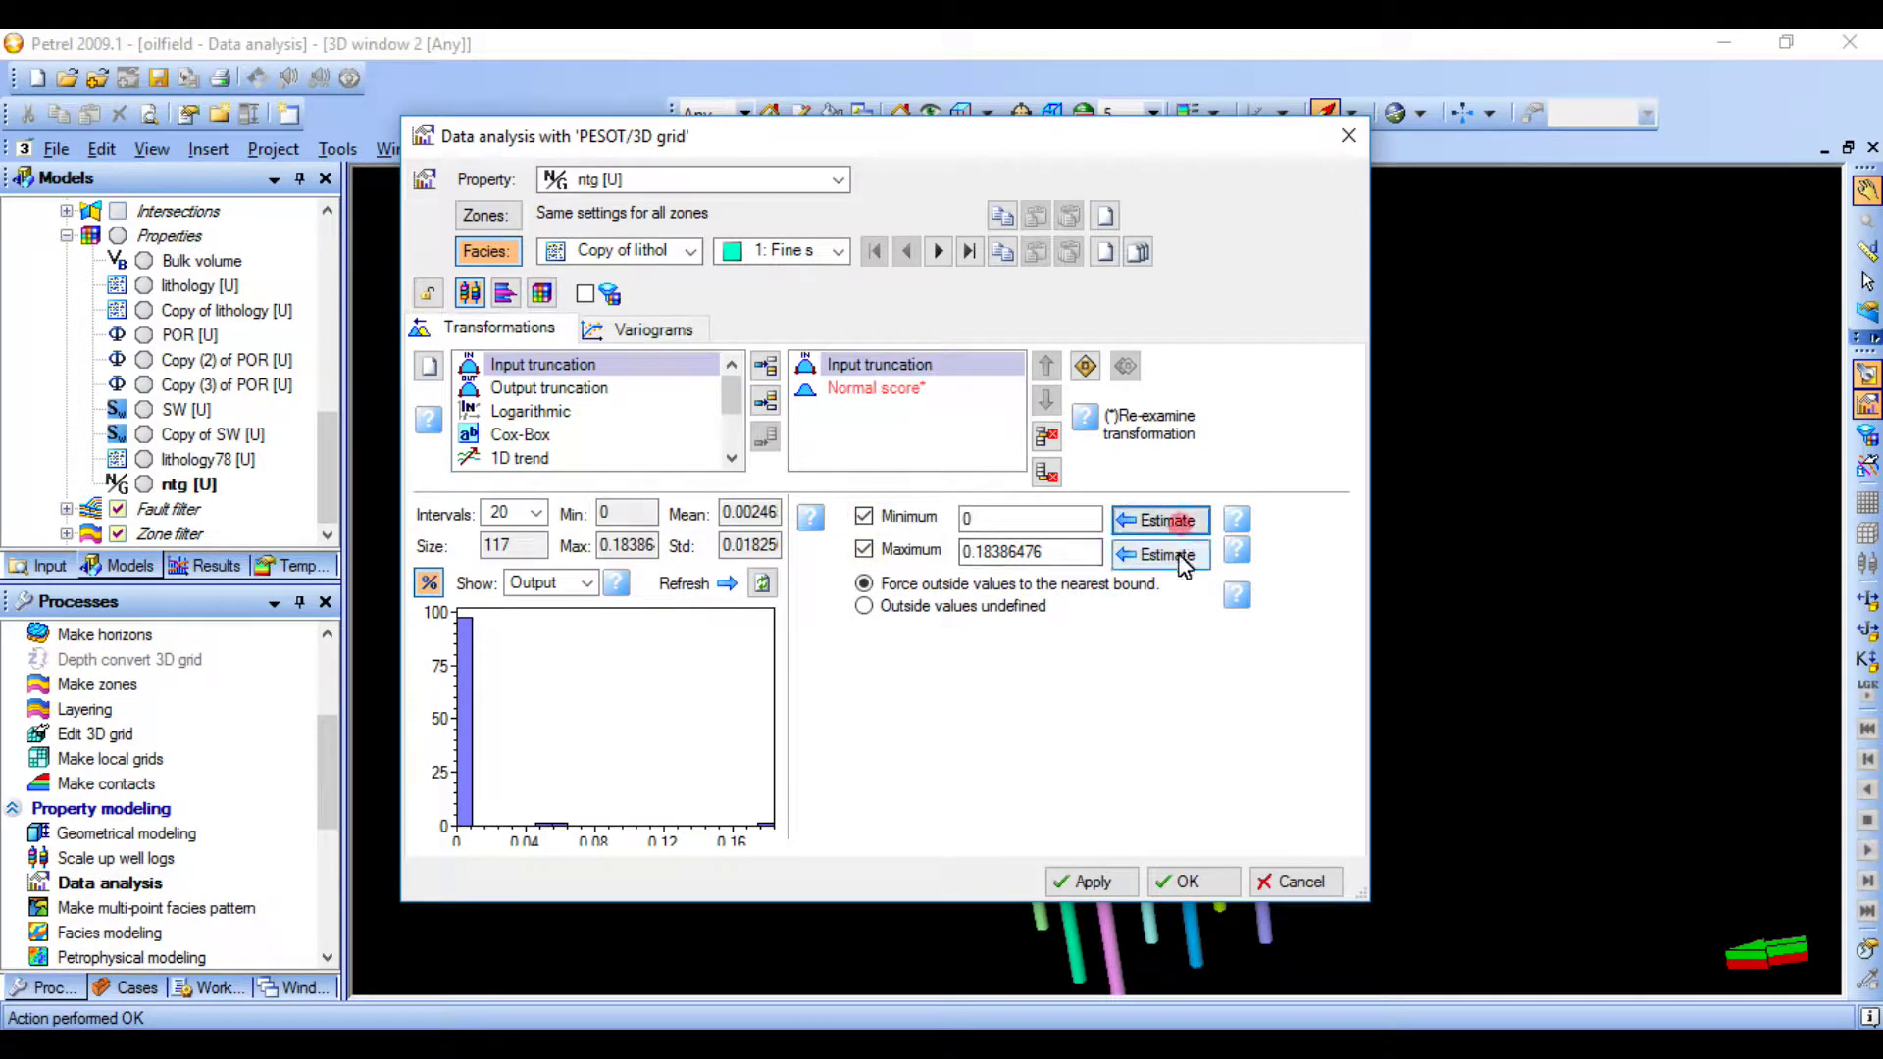
Add an Output truncation transformation with its minimum and maximum limits enabled and estimated.
left_click(510, 388)
left_click(766, 365)
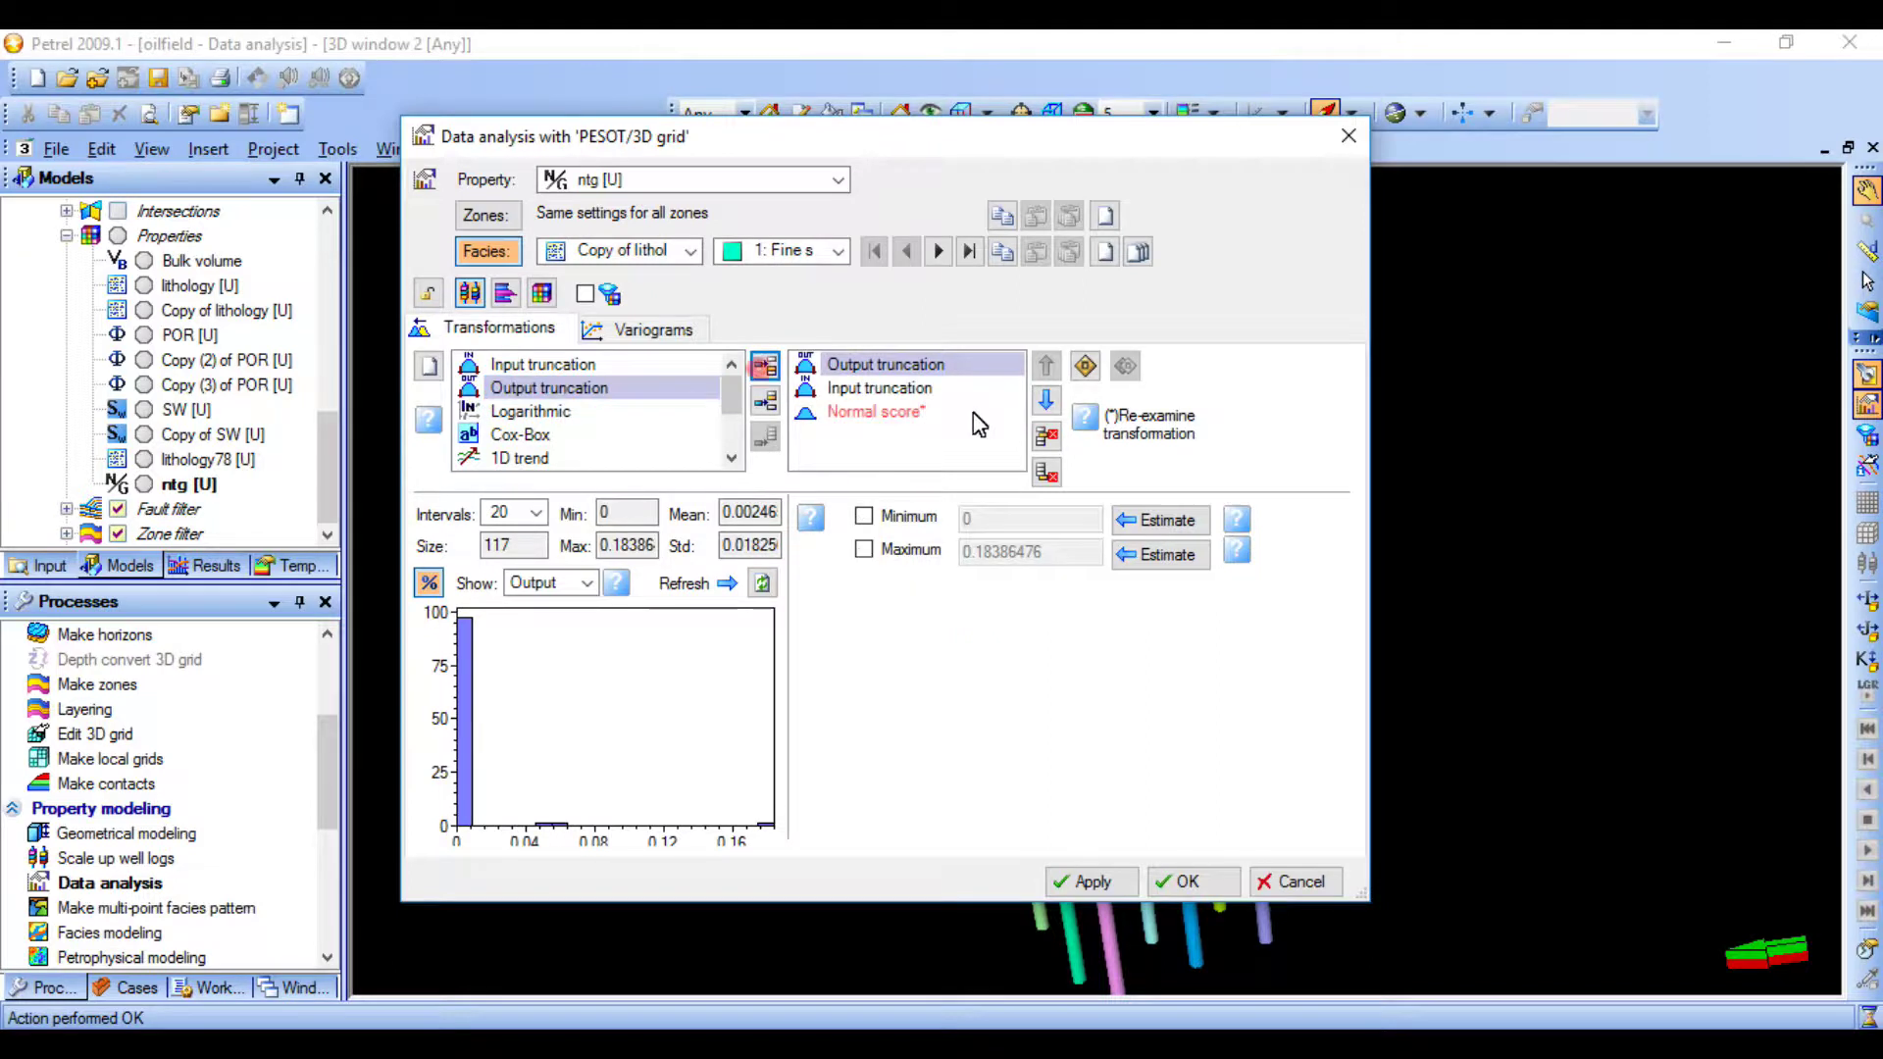
left_click(864, 516)
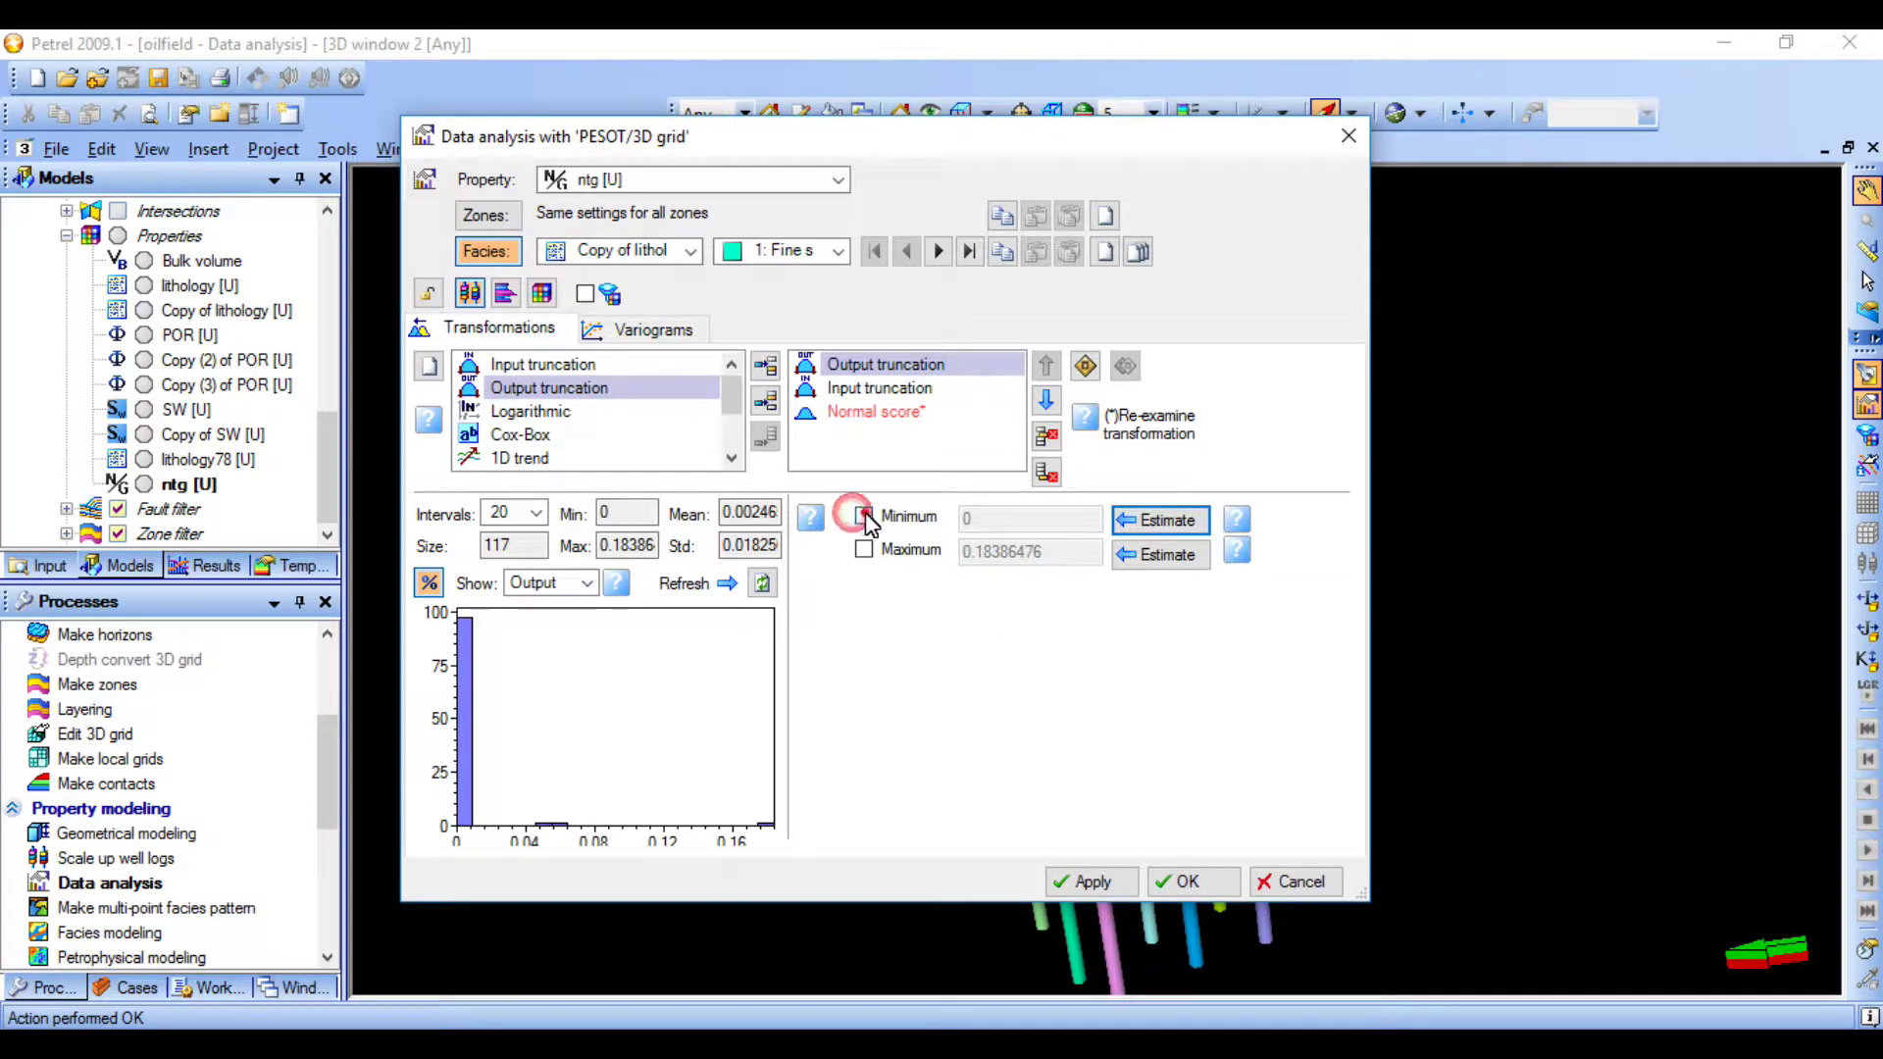
left_click(864, 549)
left_click(1167, 554)
left_click(1167, 519)
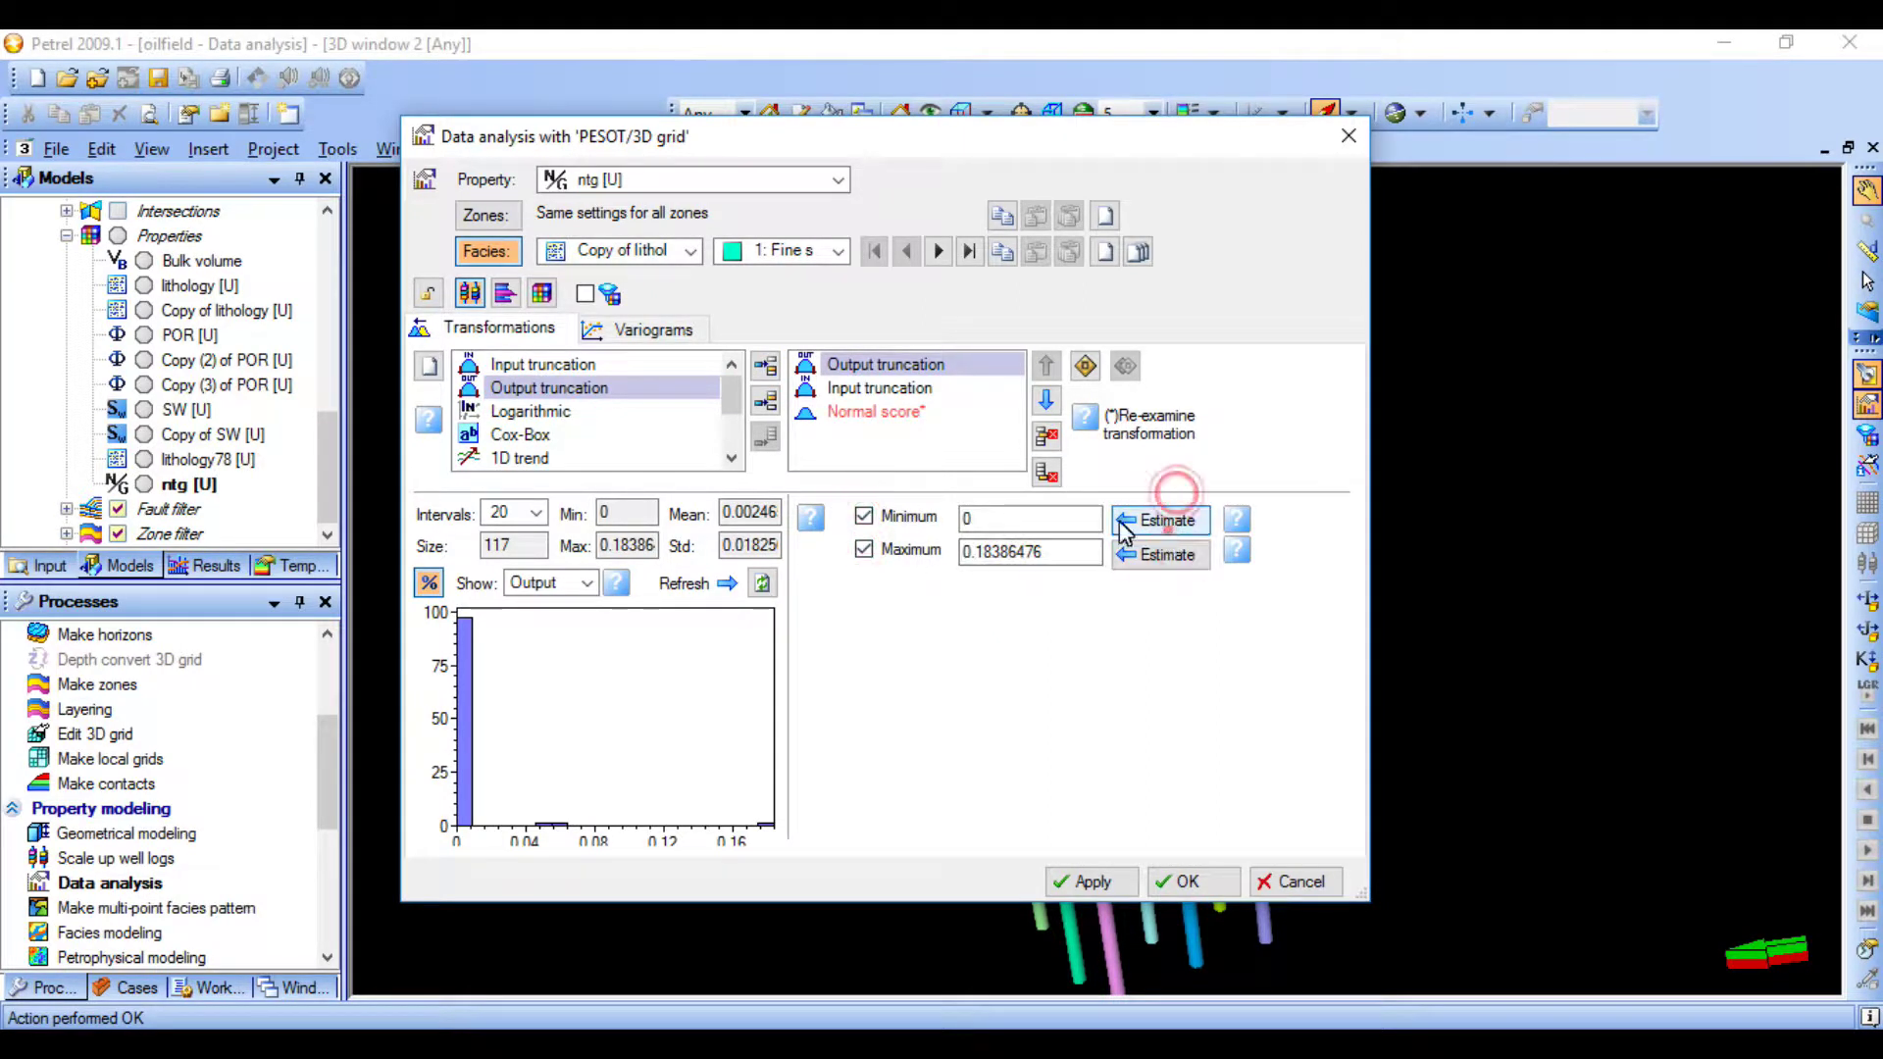
Re-estimate the Normal score limits and update the histogram to show the transformed distribution.
left_click(863, 412)
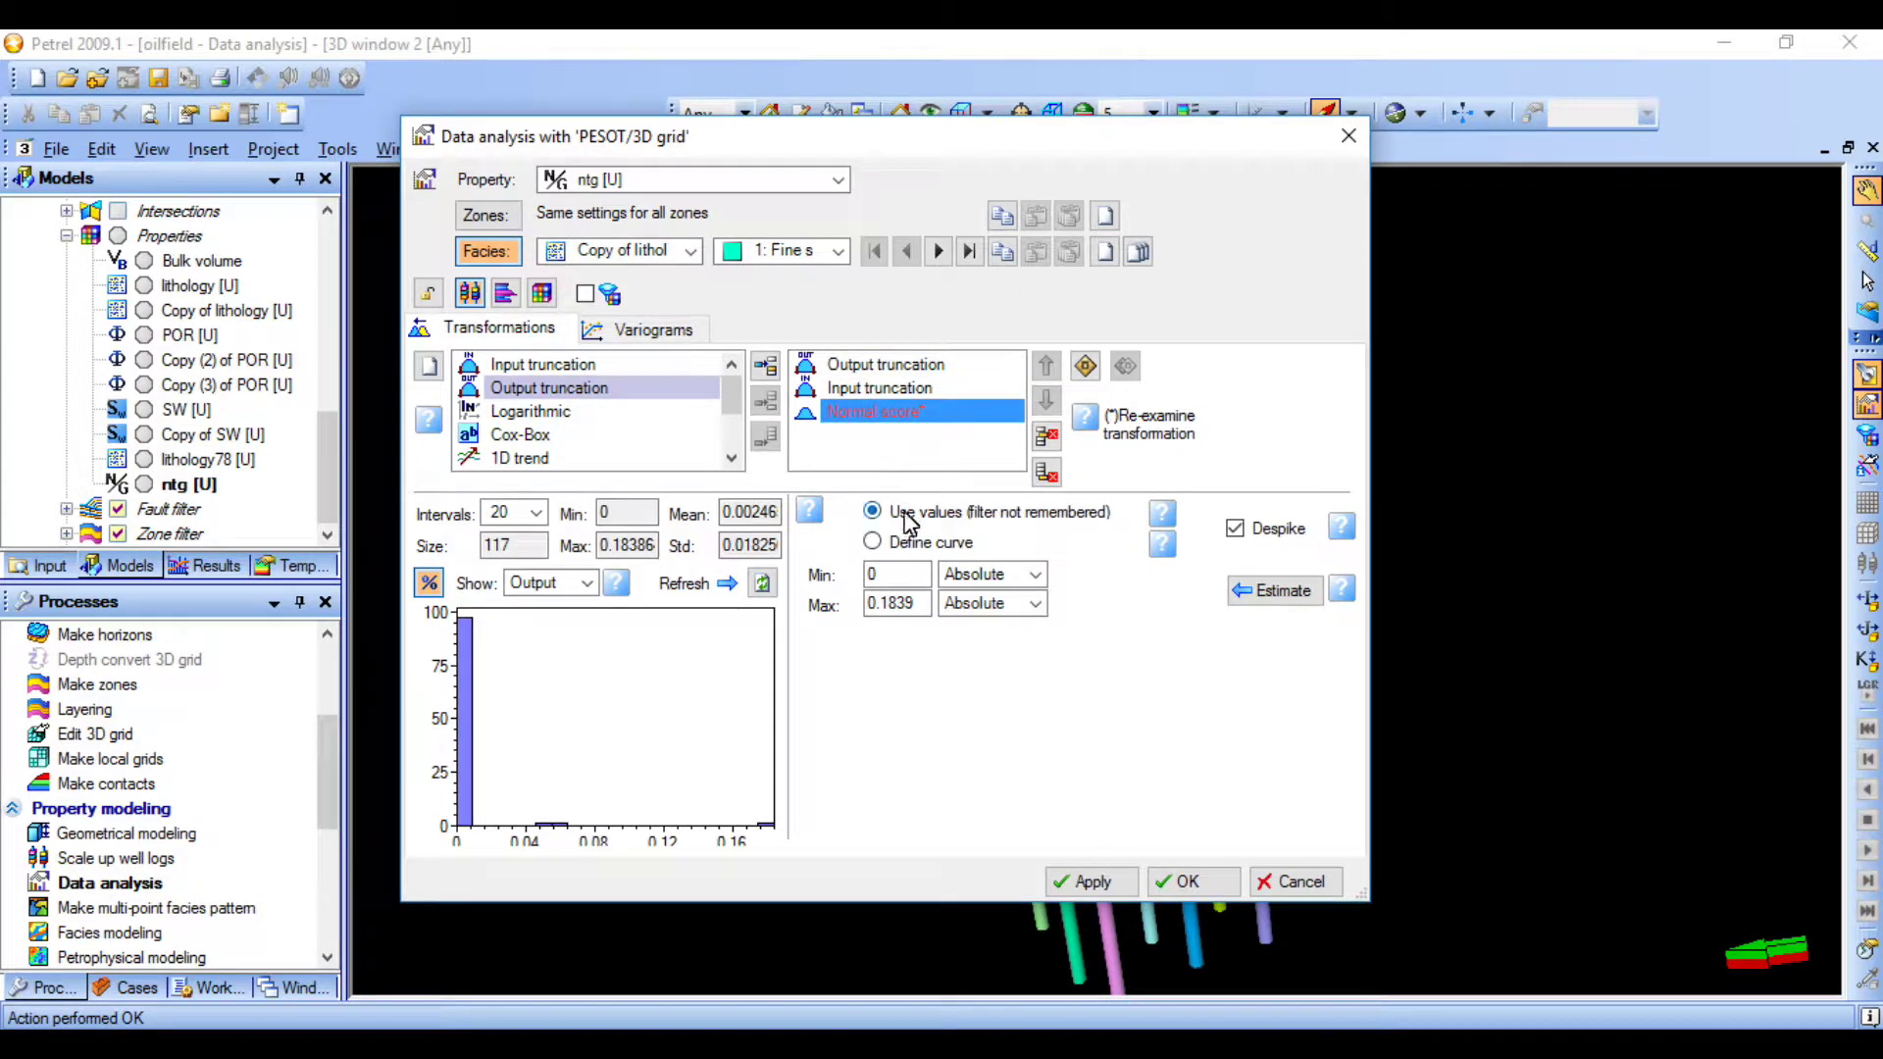
left_click(1265, 590)
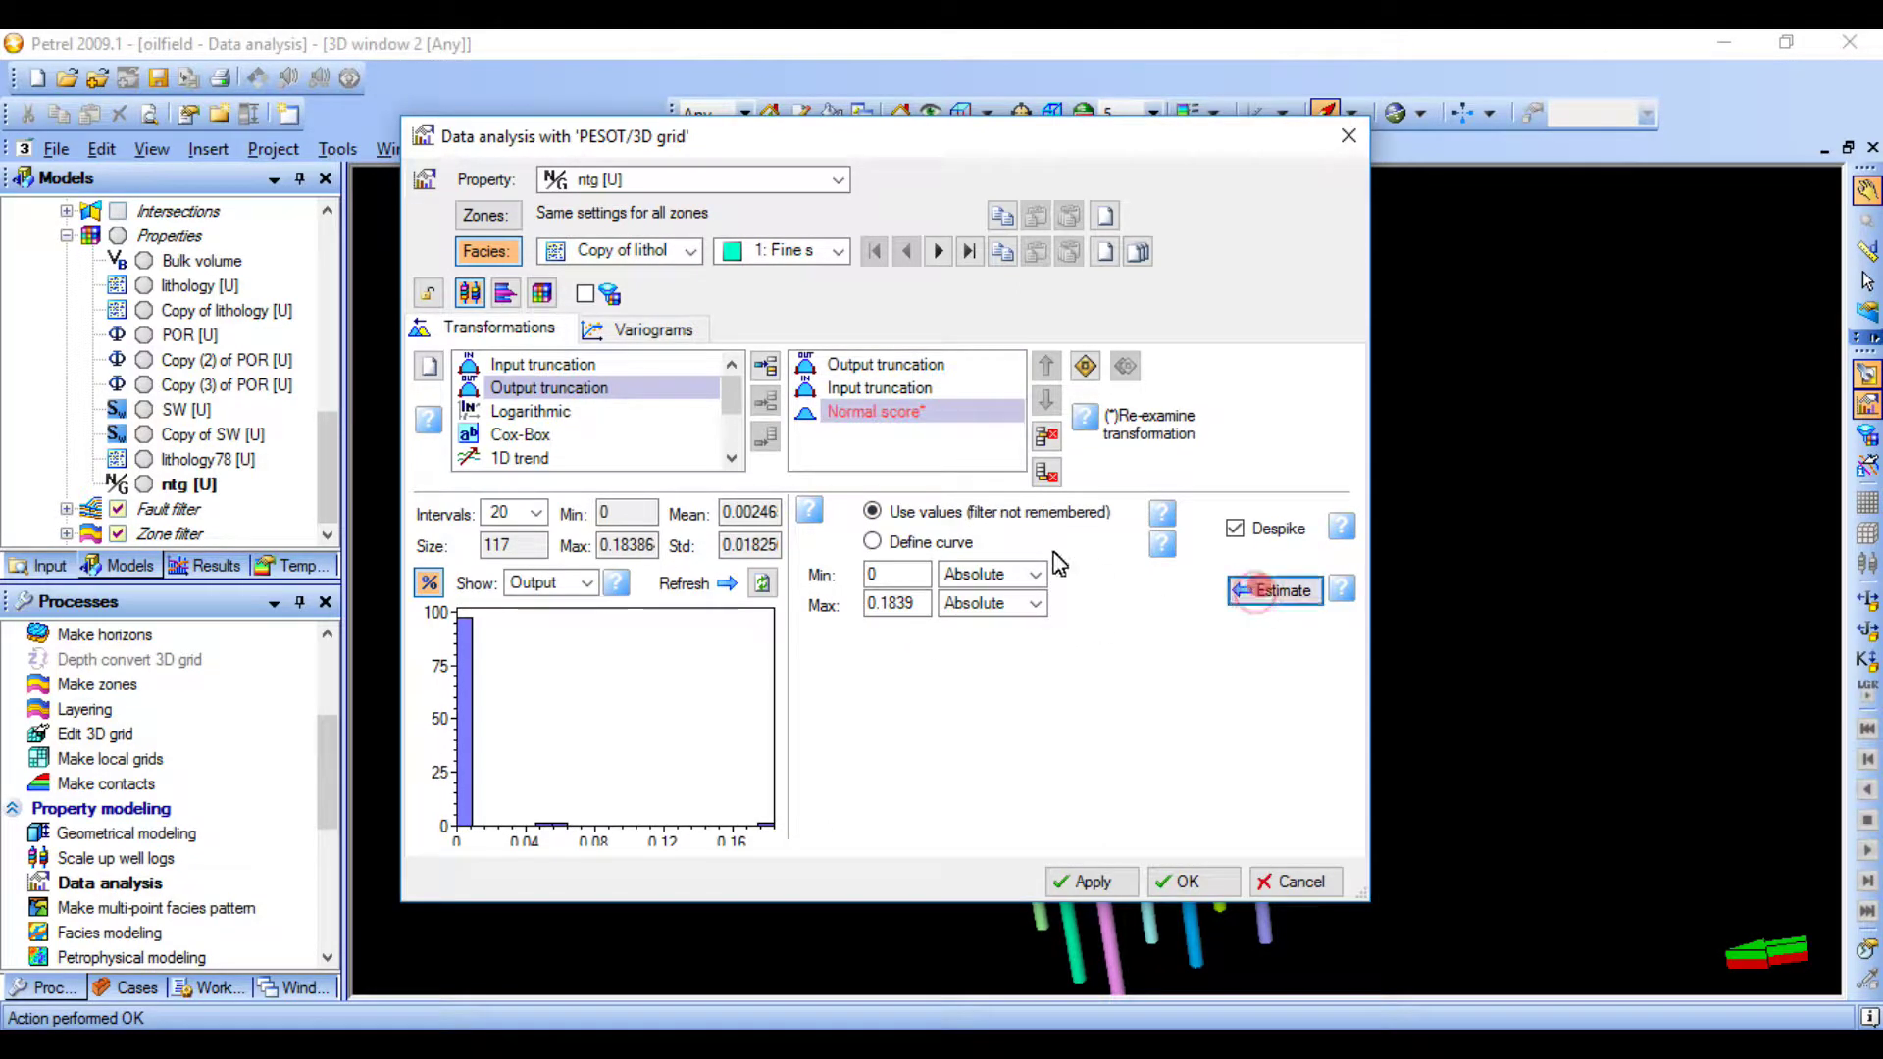
left_click(894, 413)
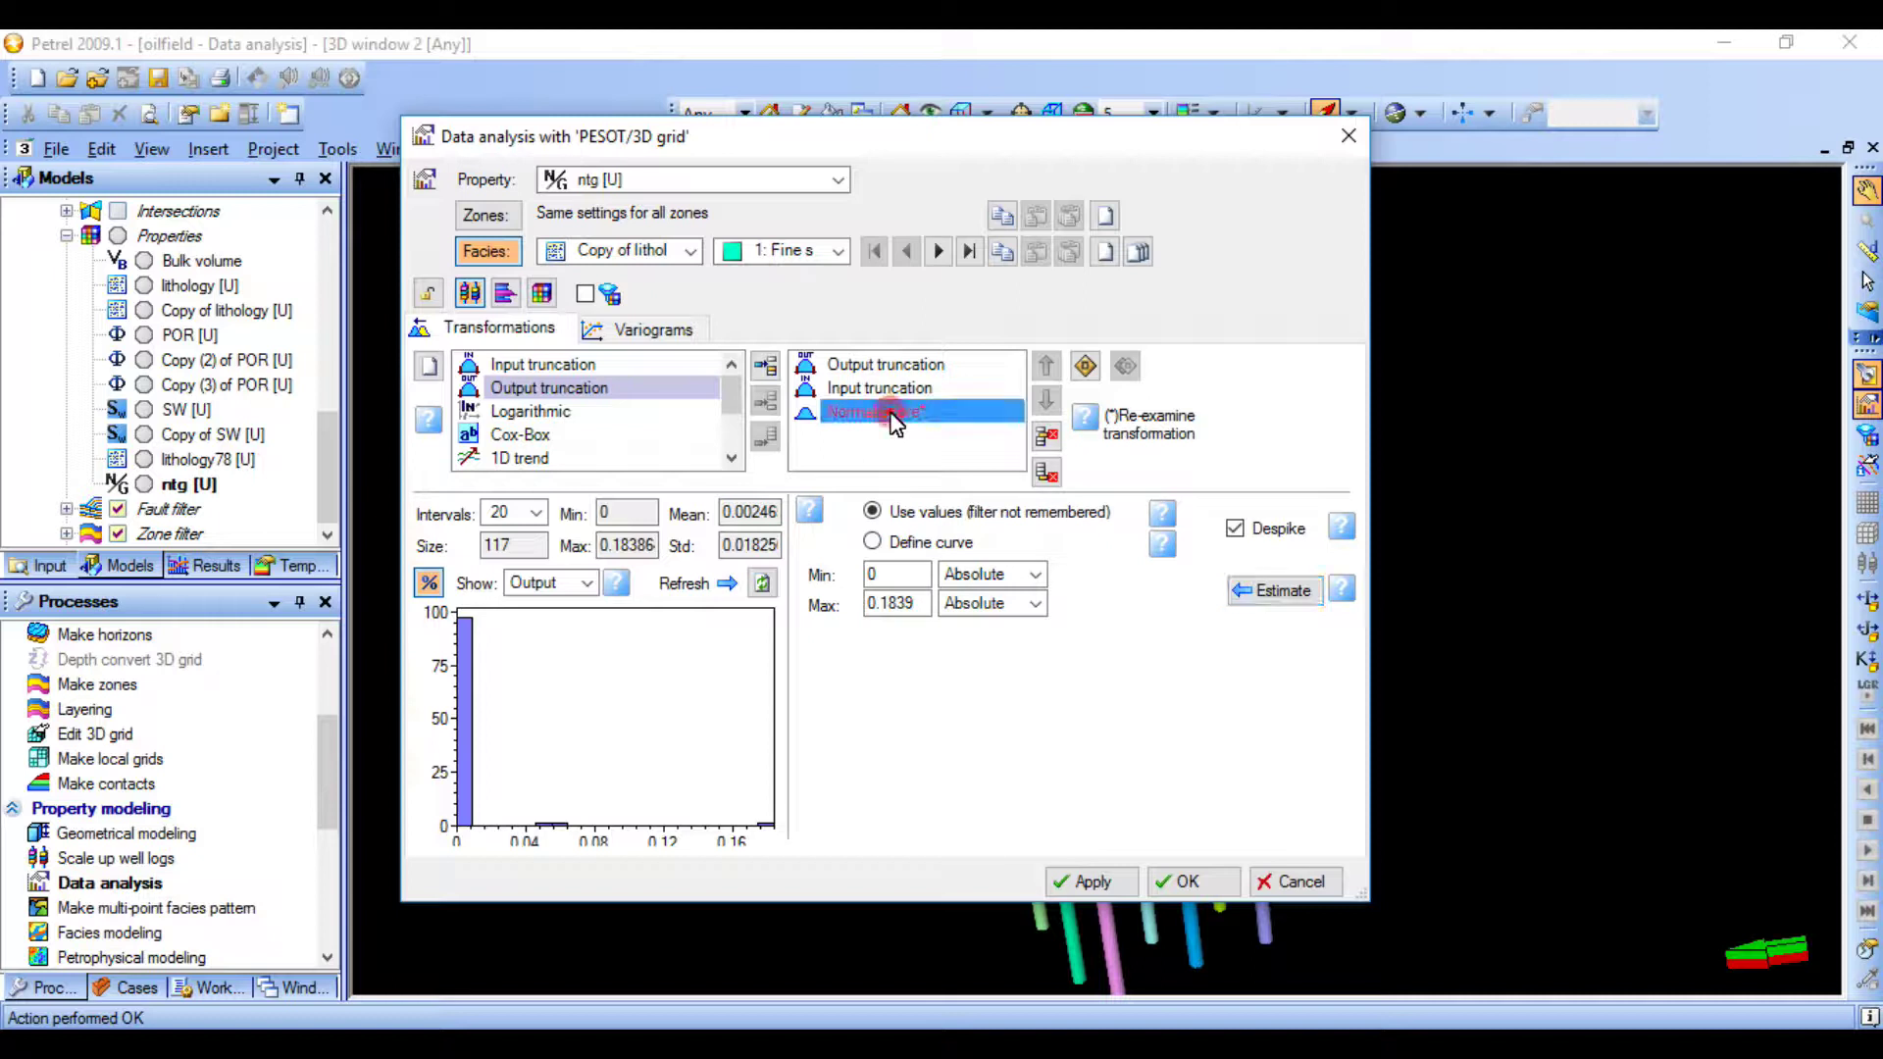
left_click(1260, 589)
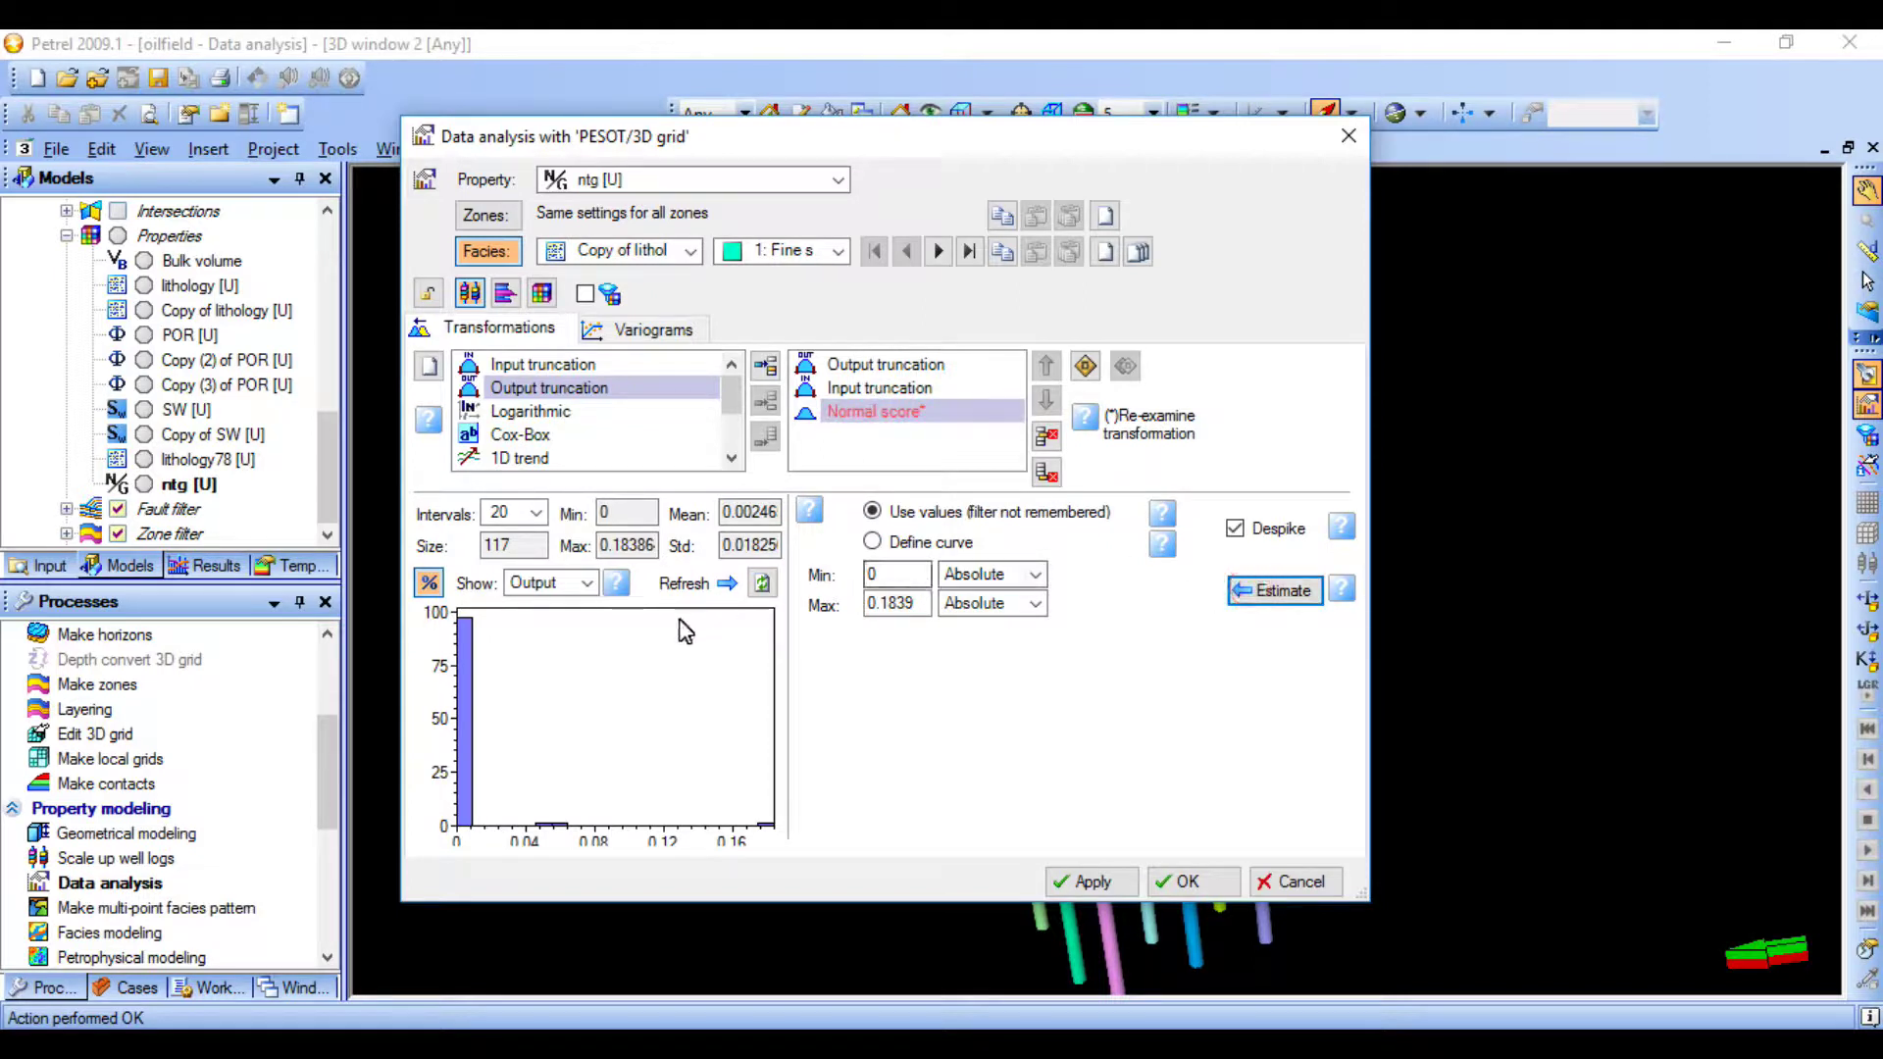
left_click(585, 586)
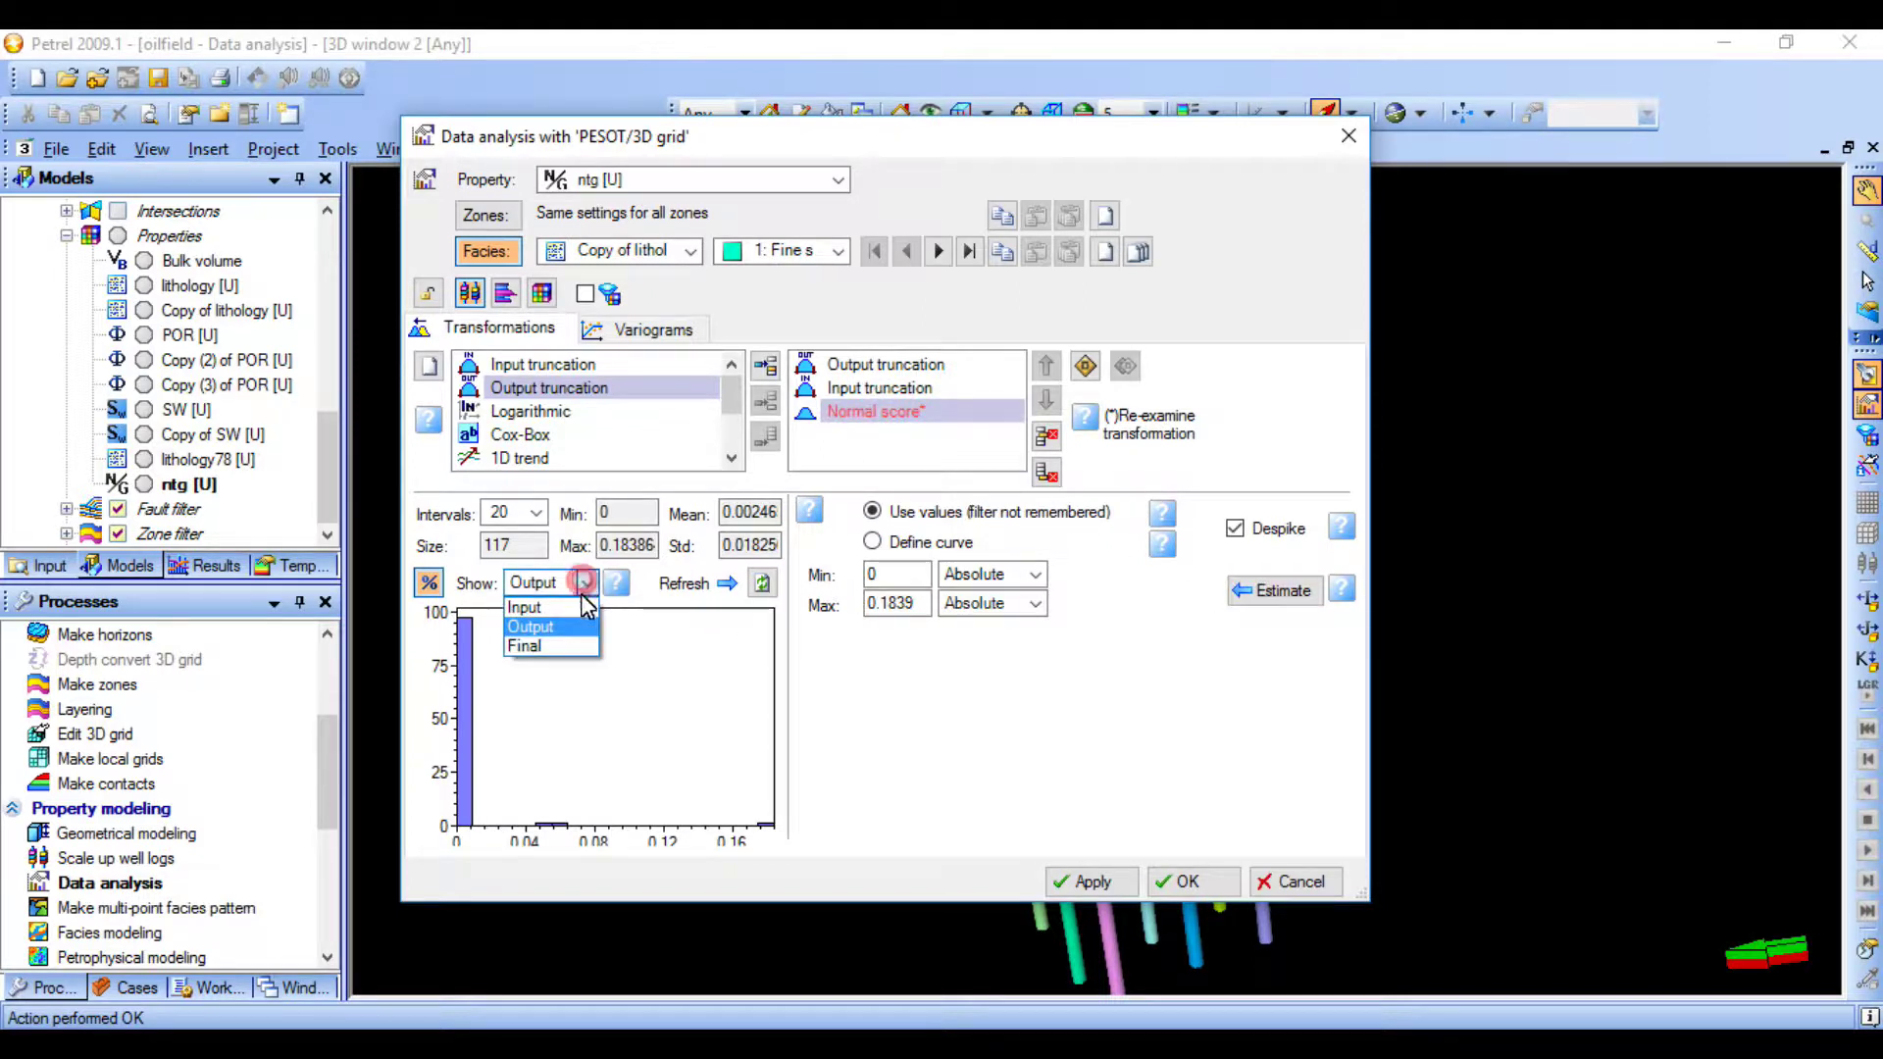
left_click(557, 648)
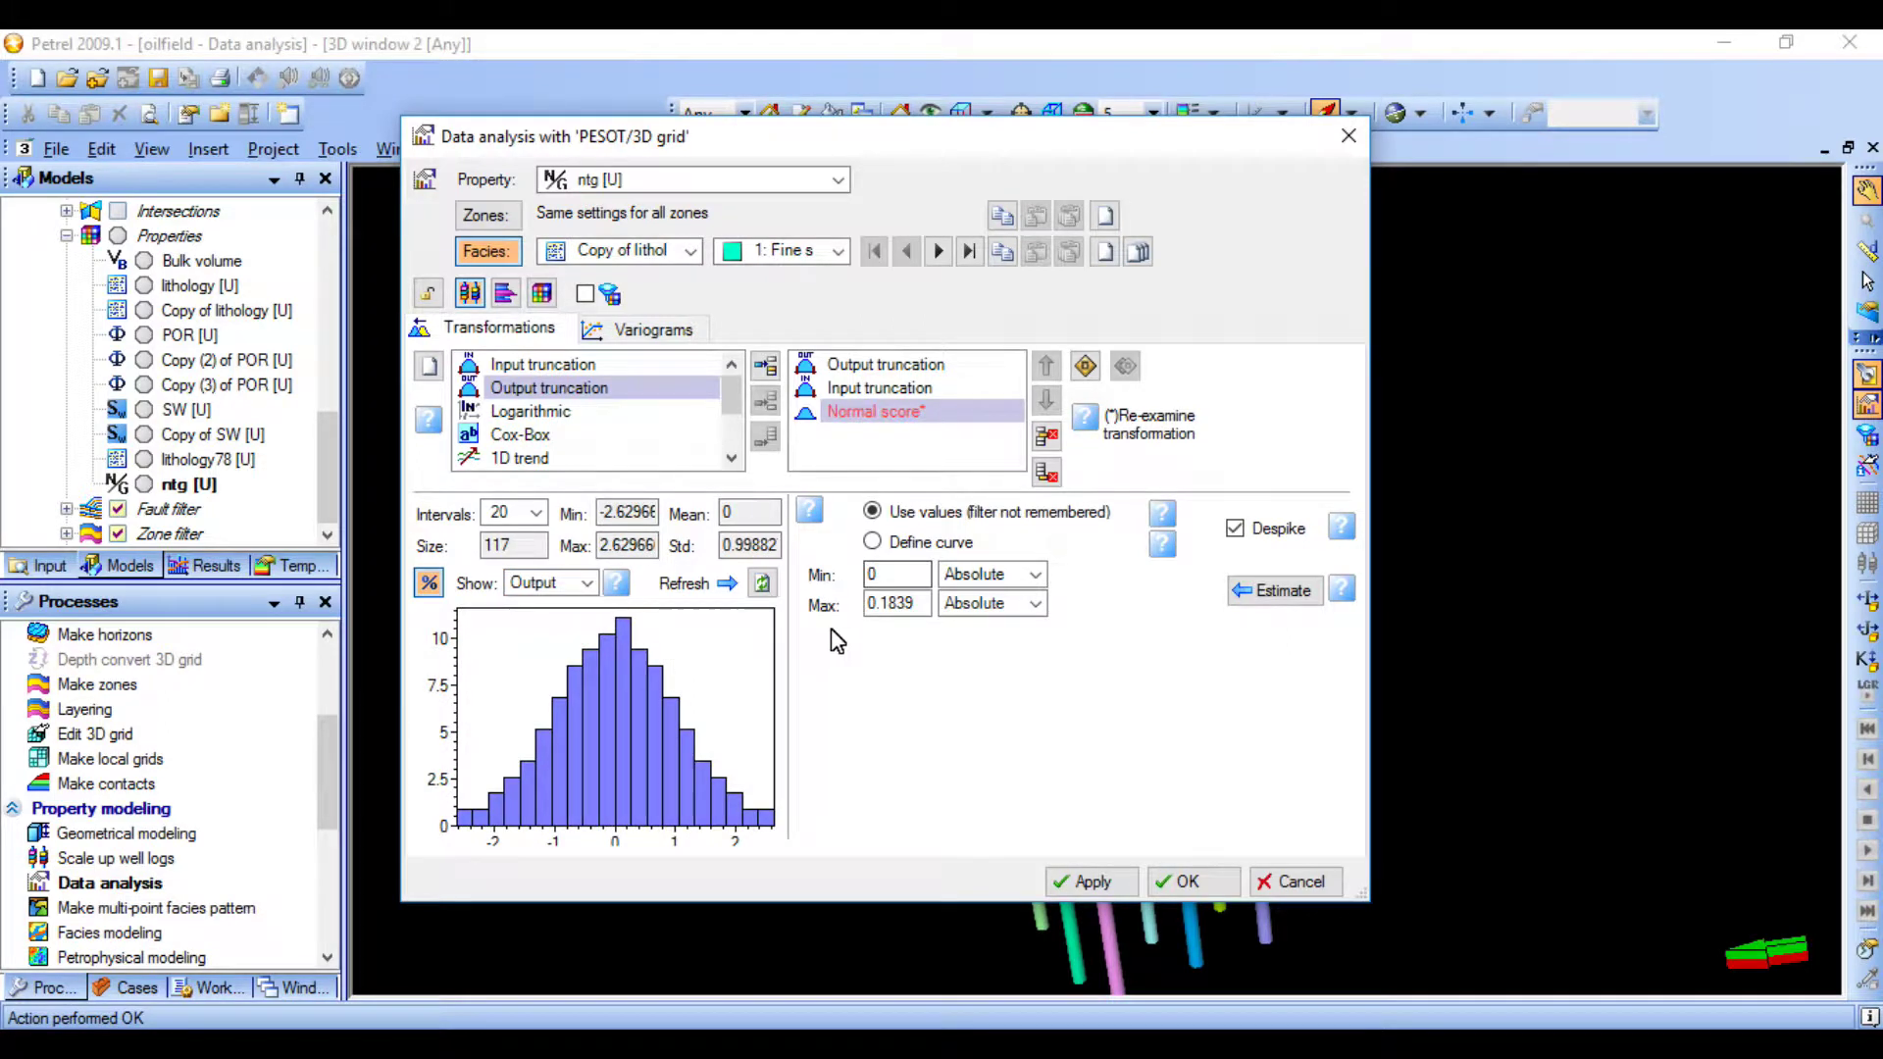
Re-estimate the Normal score transformation and set the number of lags to 32 for the major and minor variogram directions.
left_click(875, 416)
left_click(1278, 591)
left_click(610, 329)
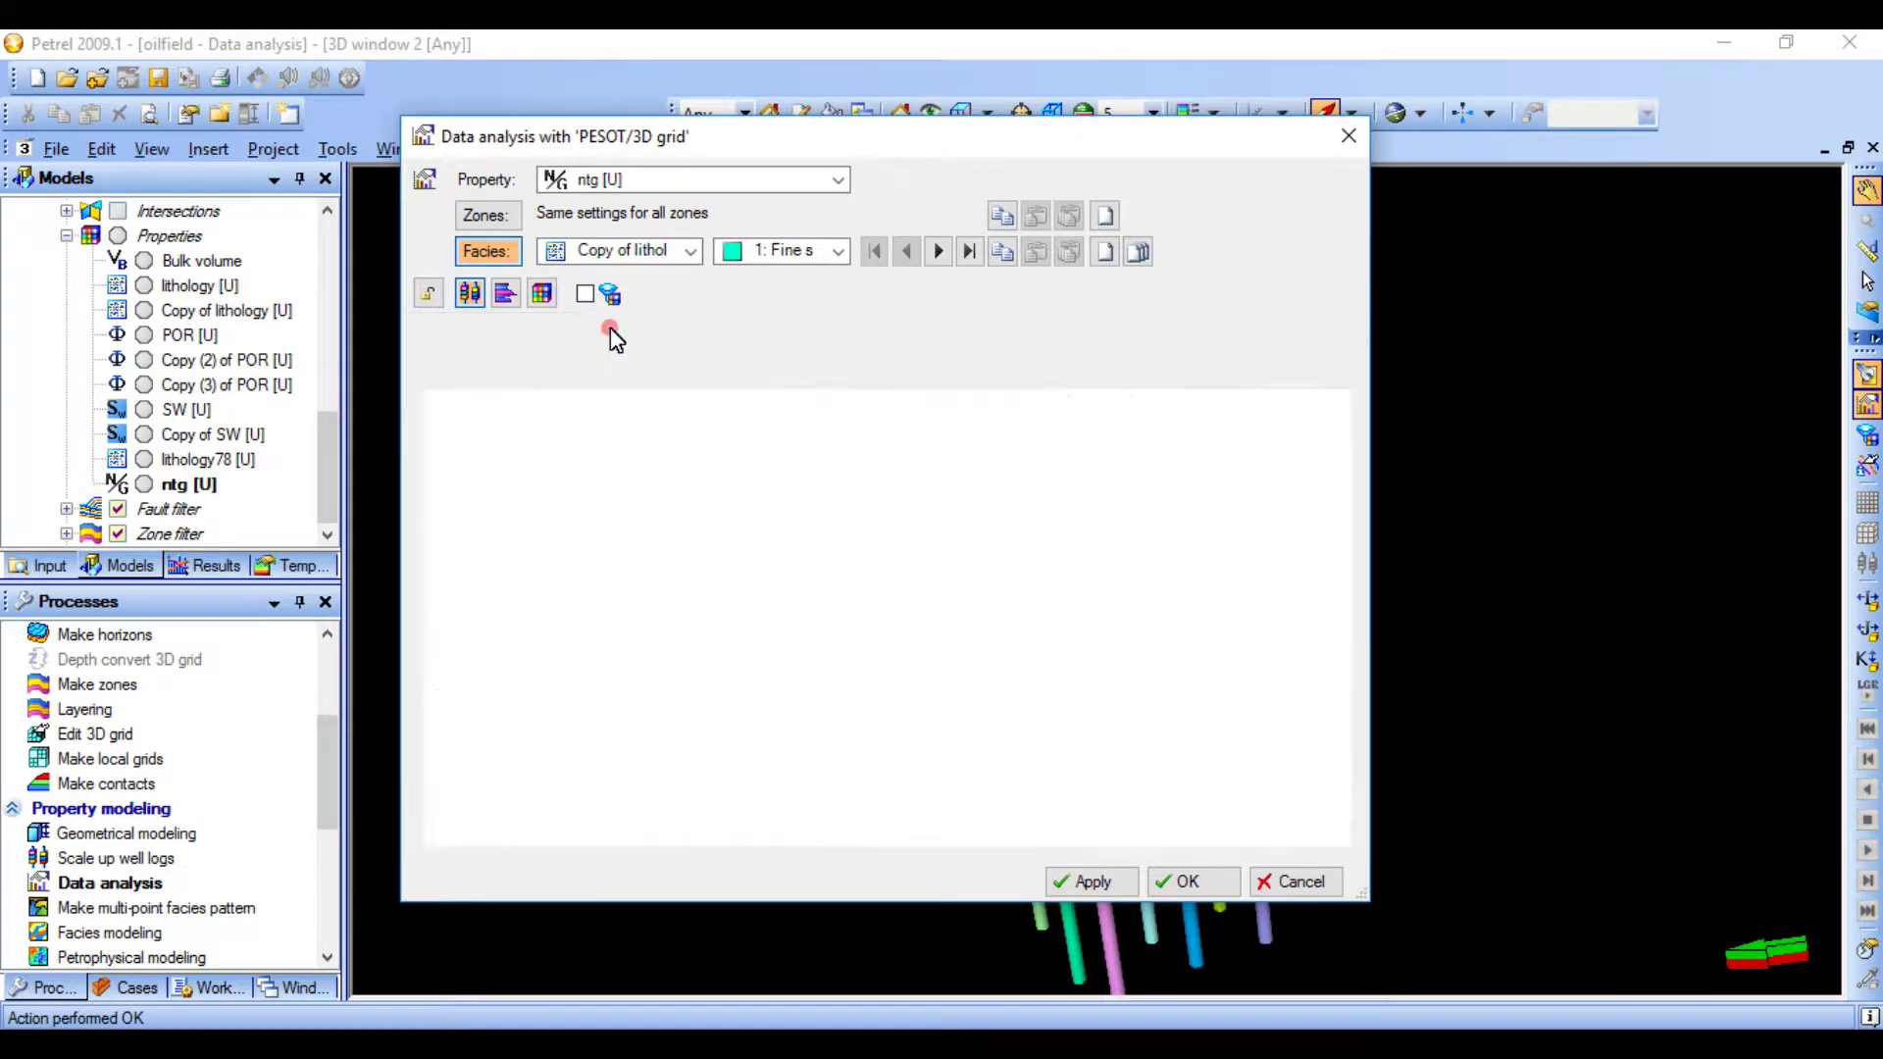
double_click(1104, 562)
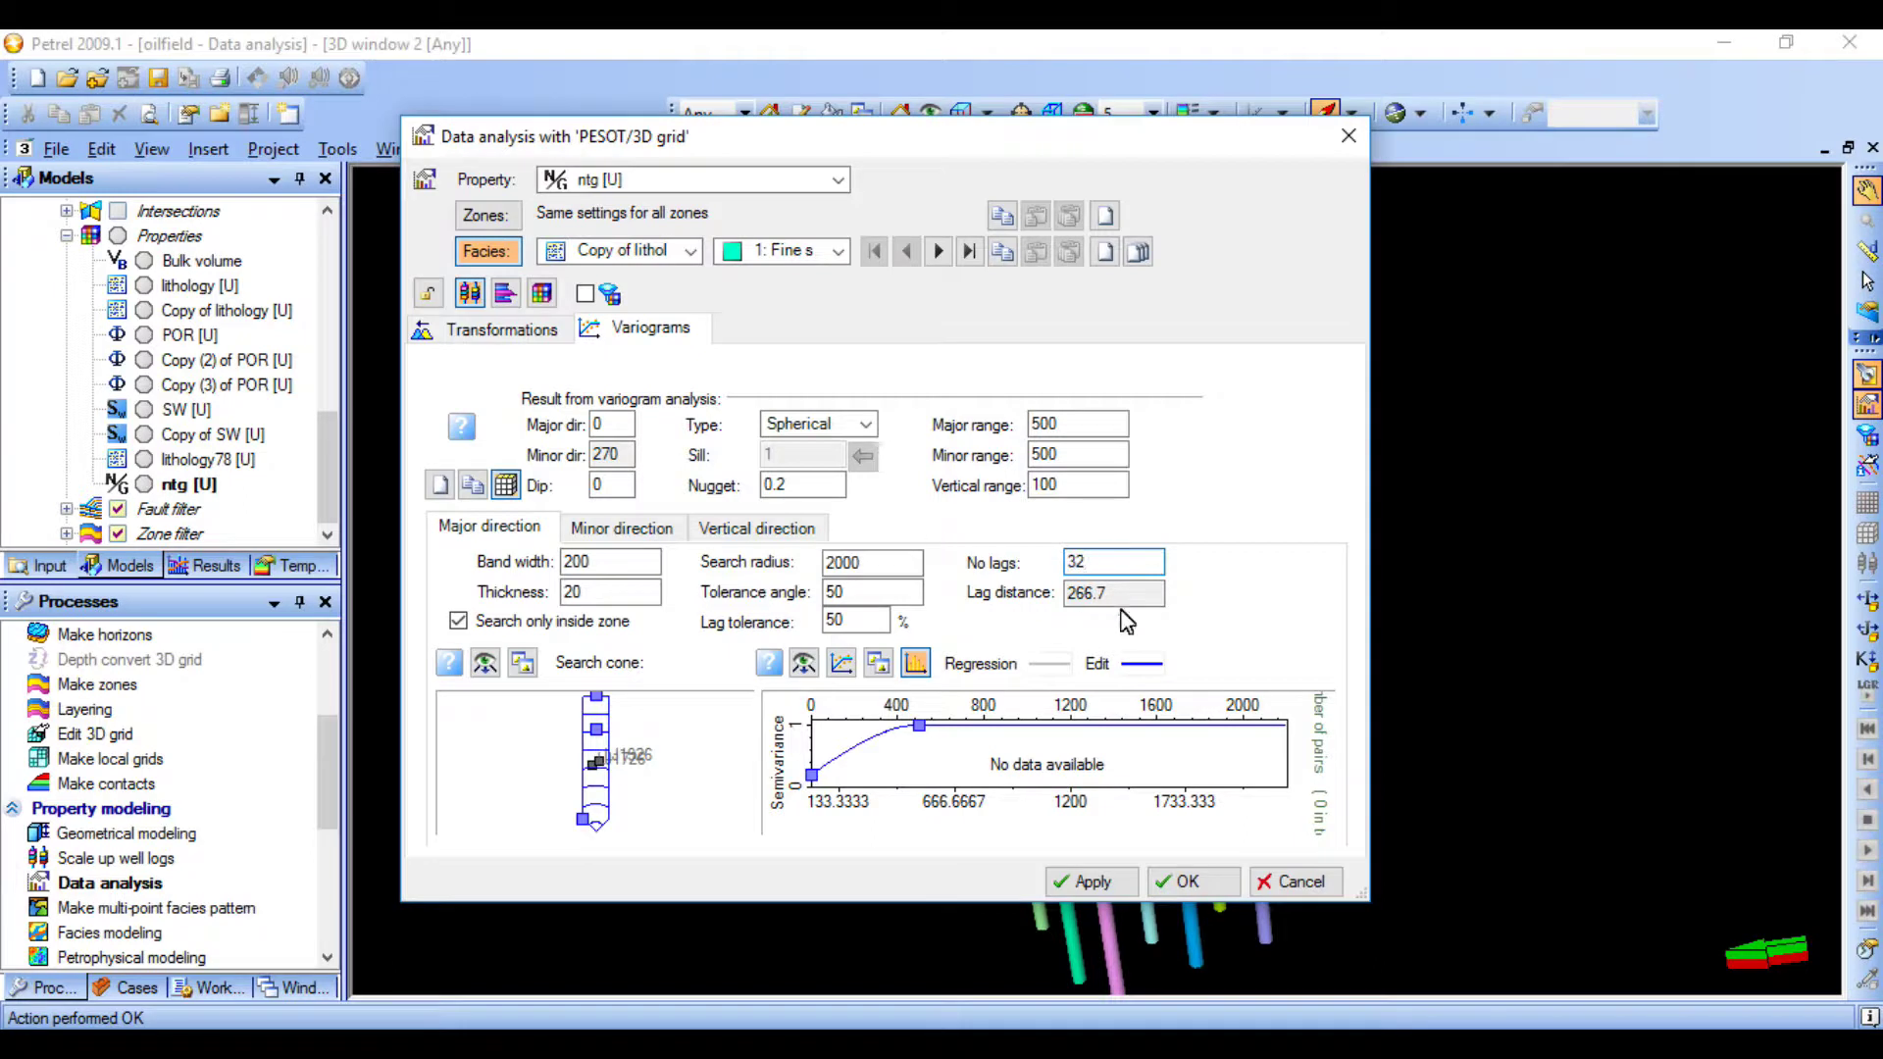
key("Tab")
left_click(612, 529)
double_click(1087, 561)
type("32")
Give the vertical variogram 32 lags and a search cone of about 62.6 radius, 30.4 band width and 48.7 tolerance, fitted to the regression curve.
left_click(755, 527)
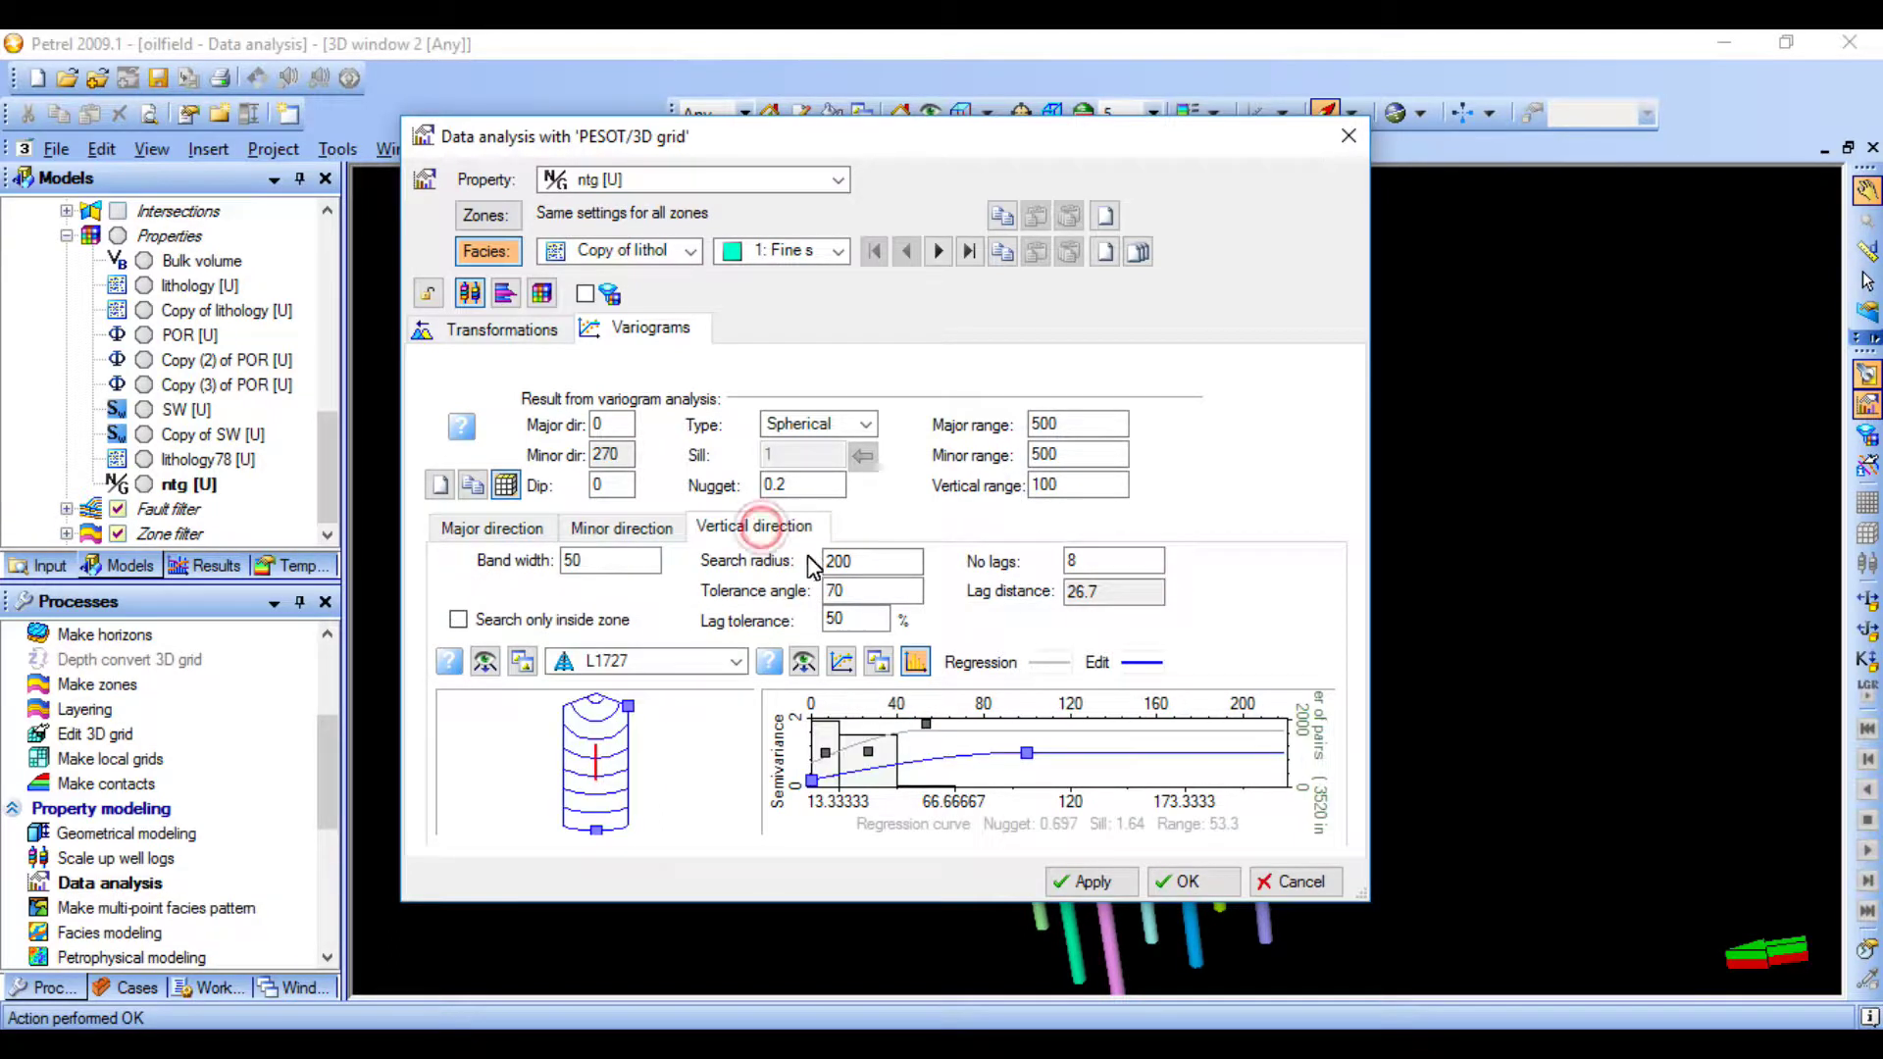
double_click(1079, 561)
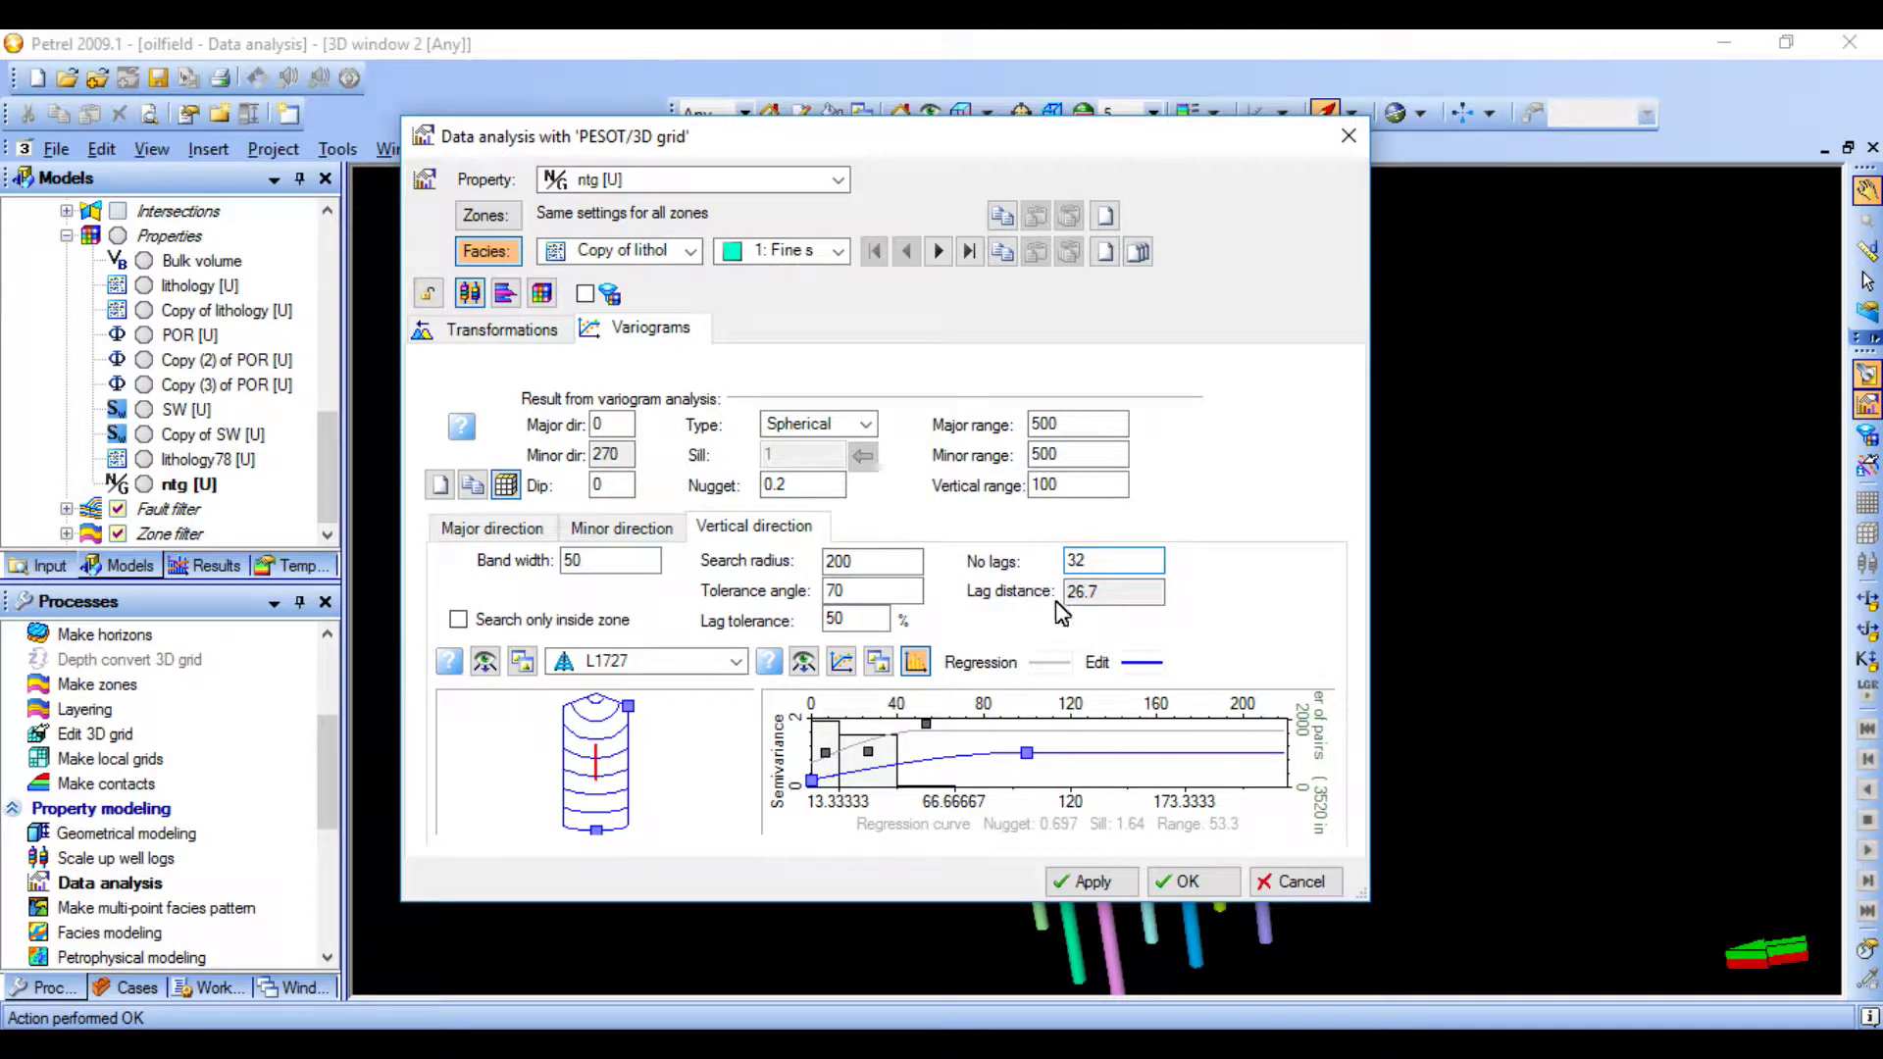
left_click(863, 624)
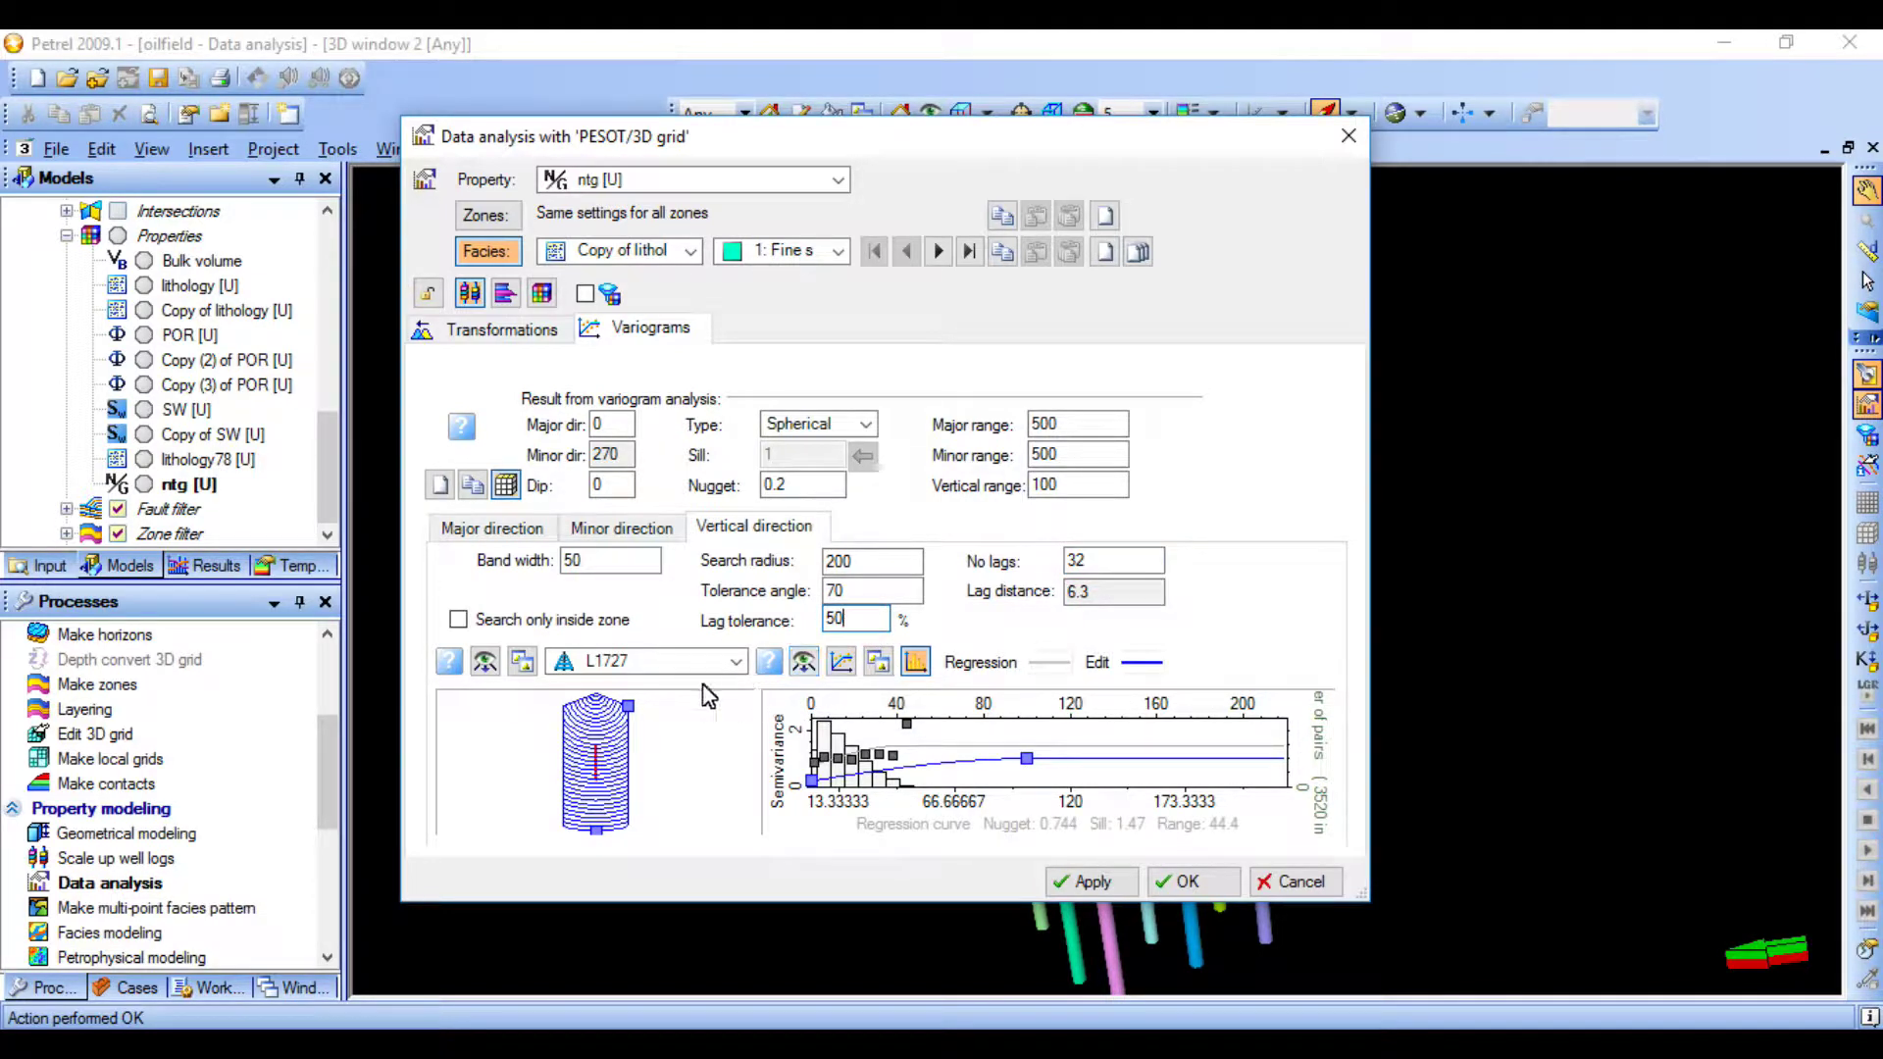
left_click_drag(596, 831, 595, 800)
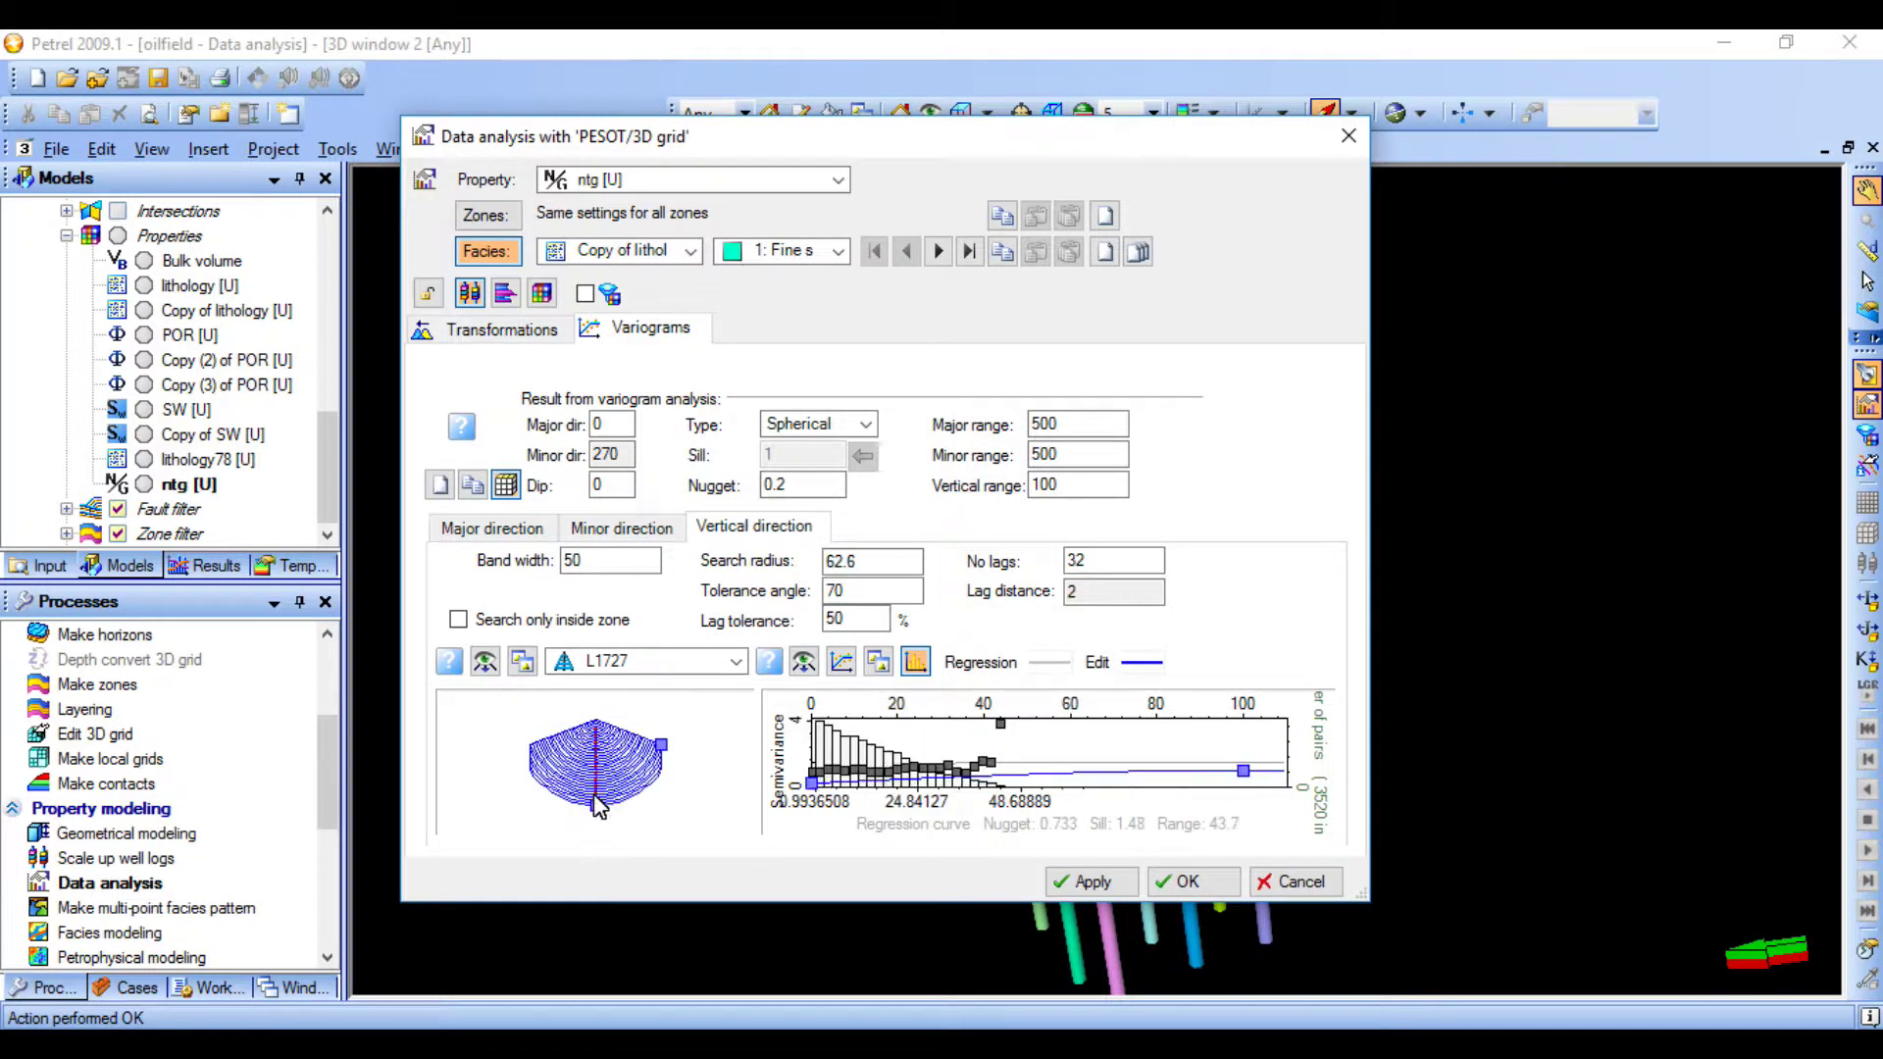
left_click_drag(661, 747, 673, 765)
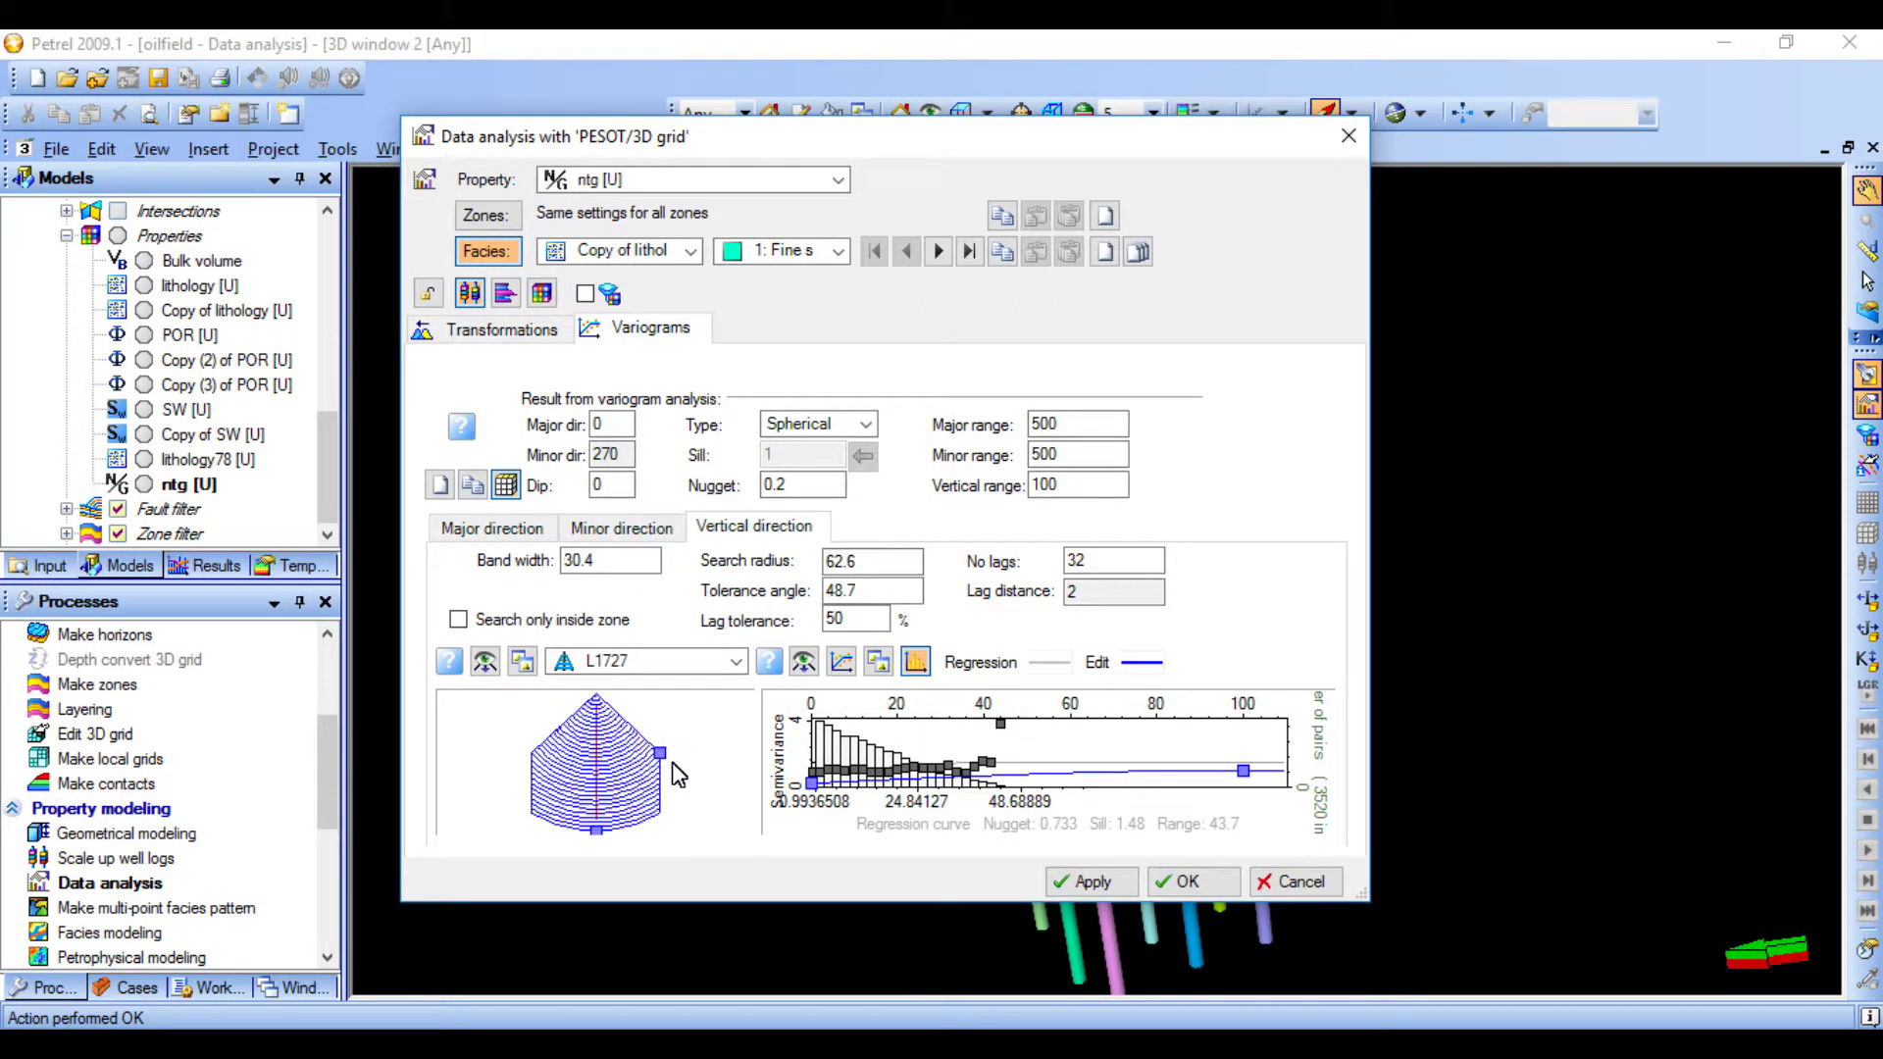
left_click(840, 661)
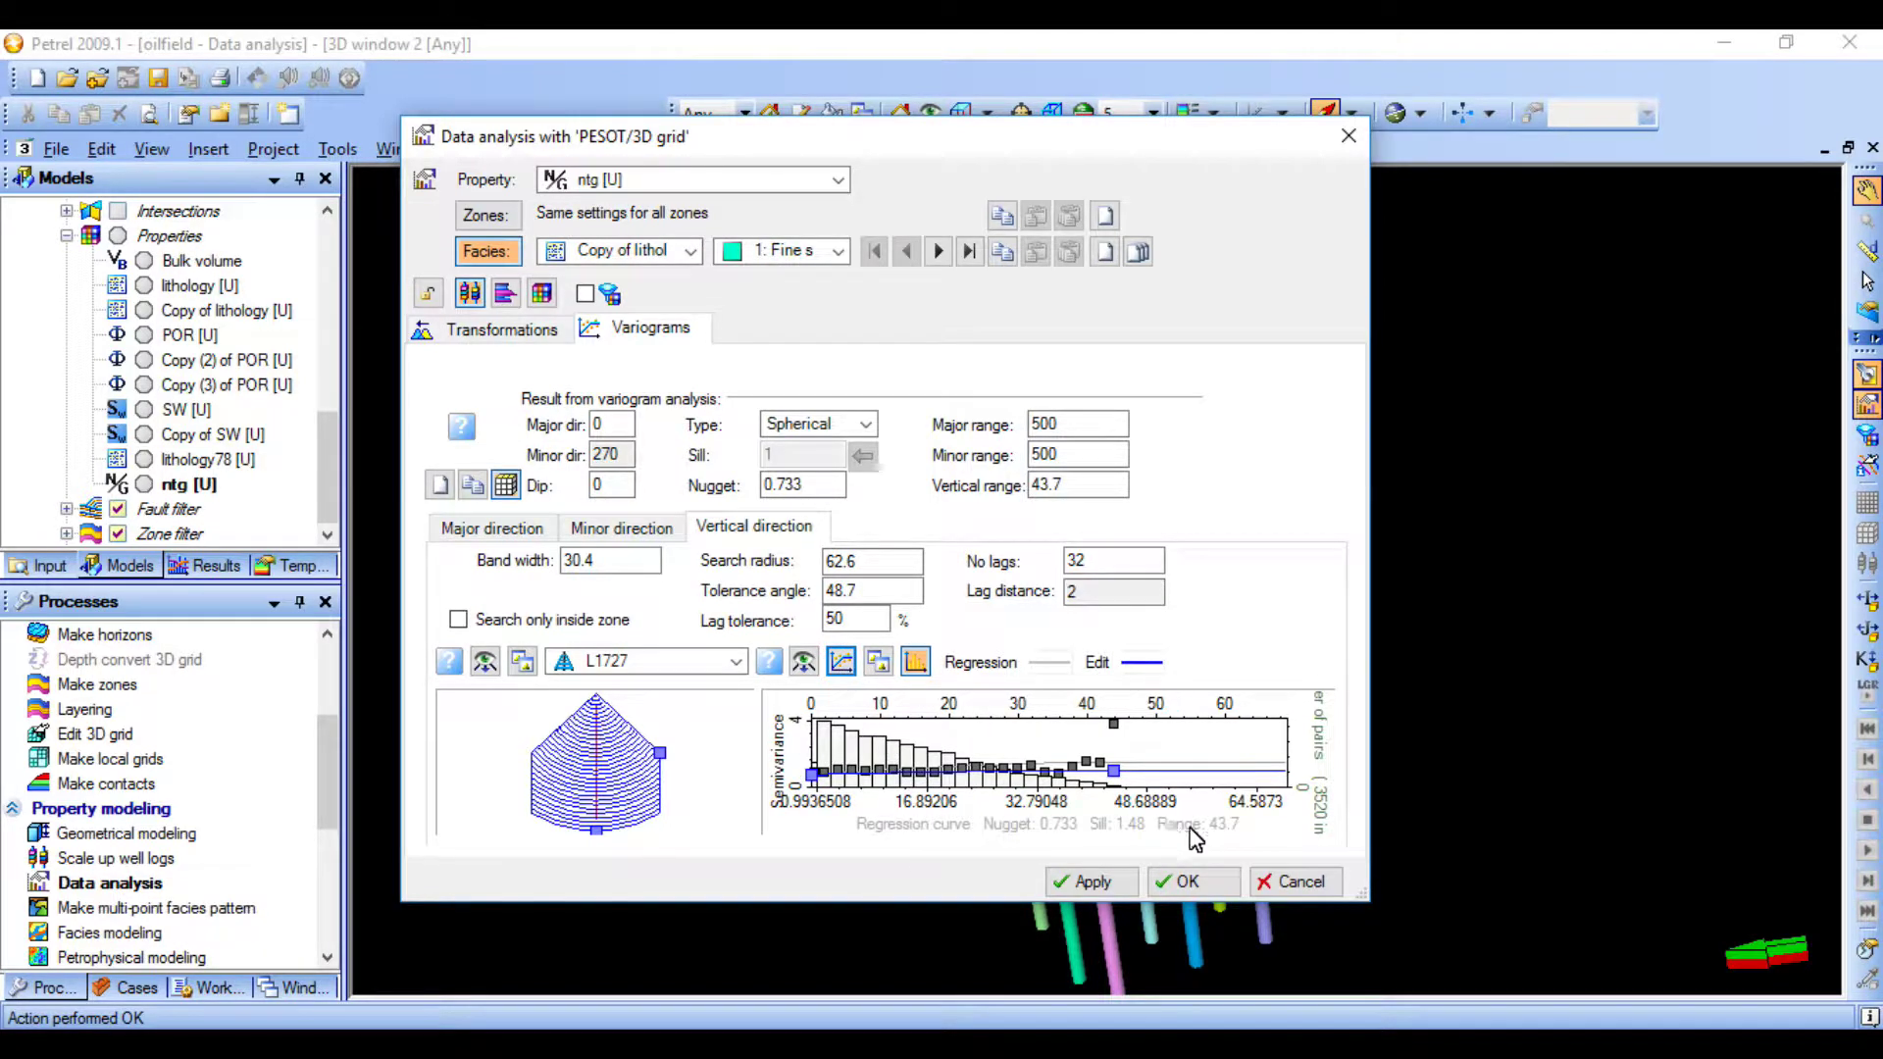
Reshape the major direction's search cone to azimuth 54, radius about 2660.8 and tolerance angle 90, and fit the variogram to the regression curve.
left_click(486, 528)
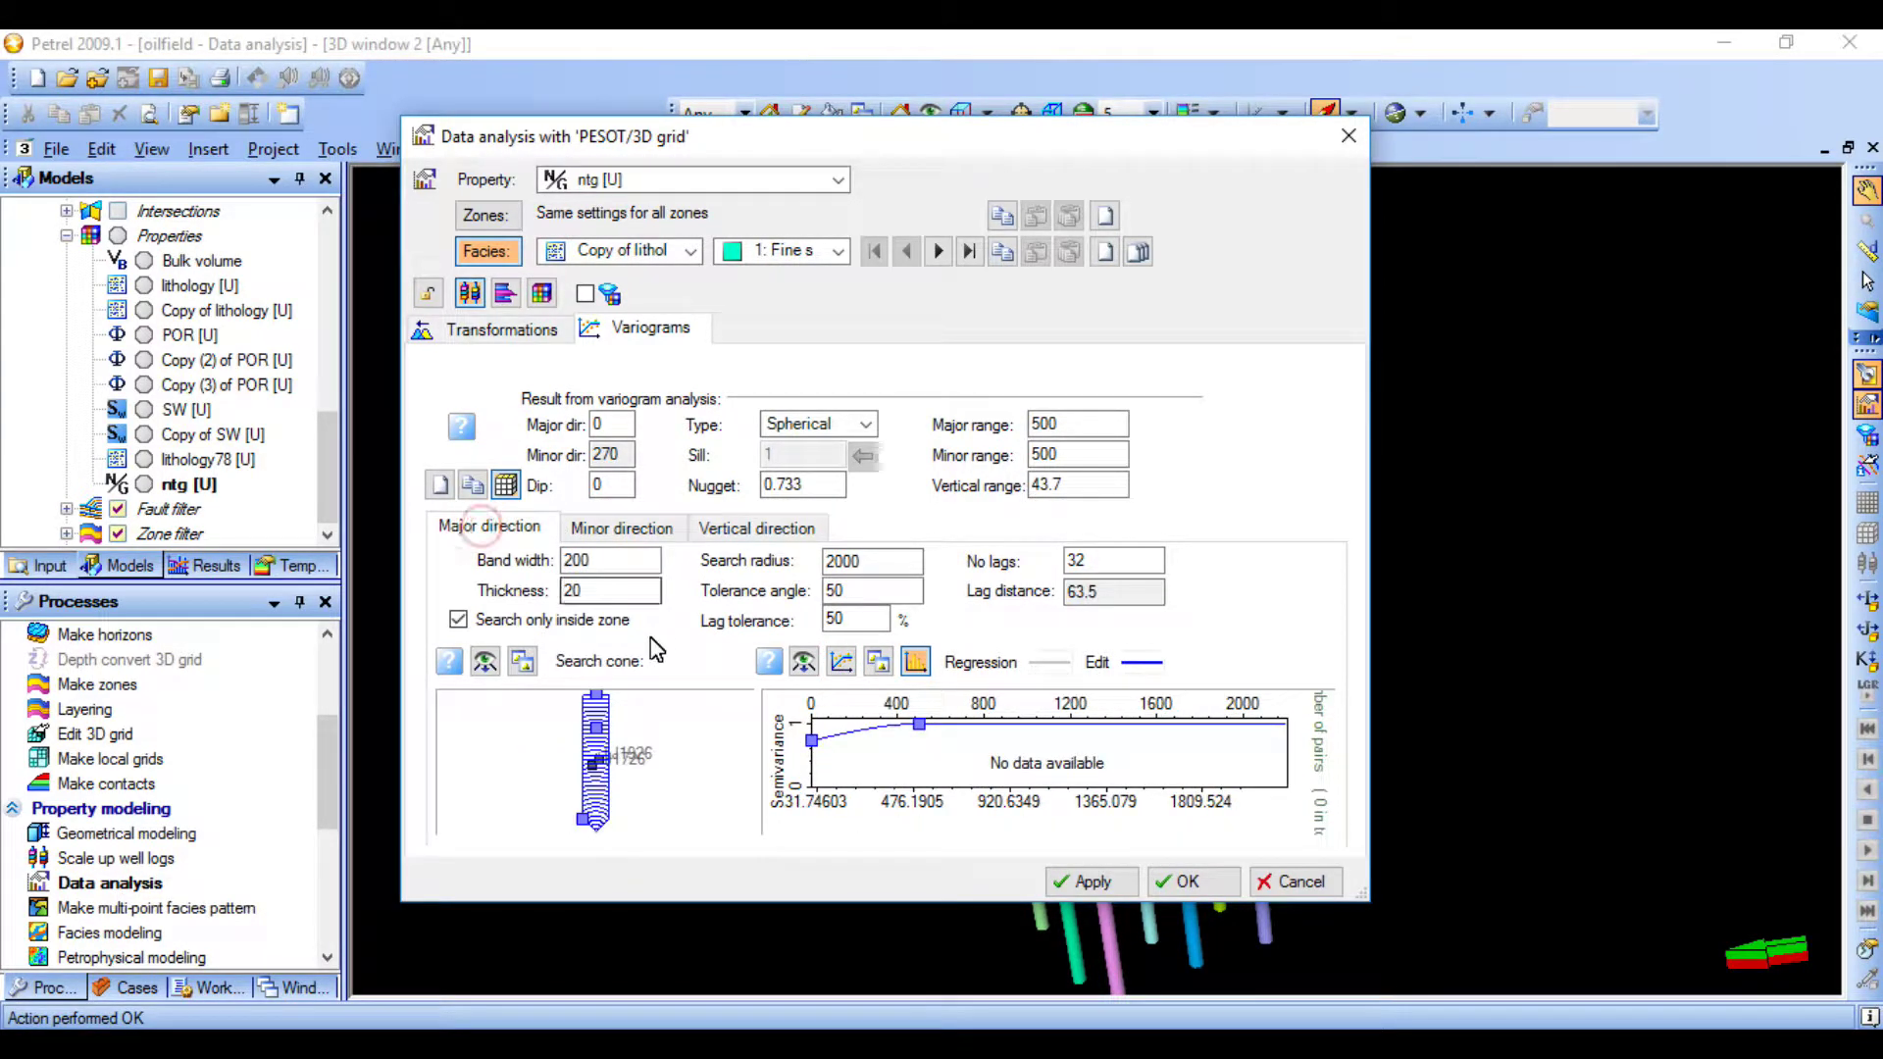
left_click_drag(595, 727, 718, 716)
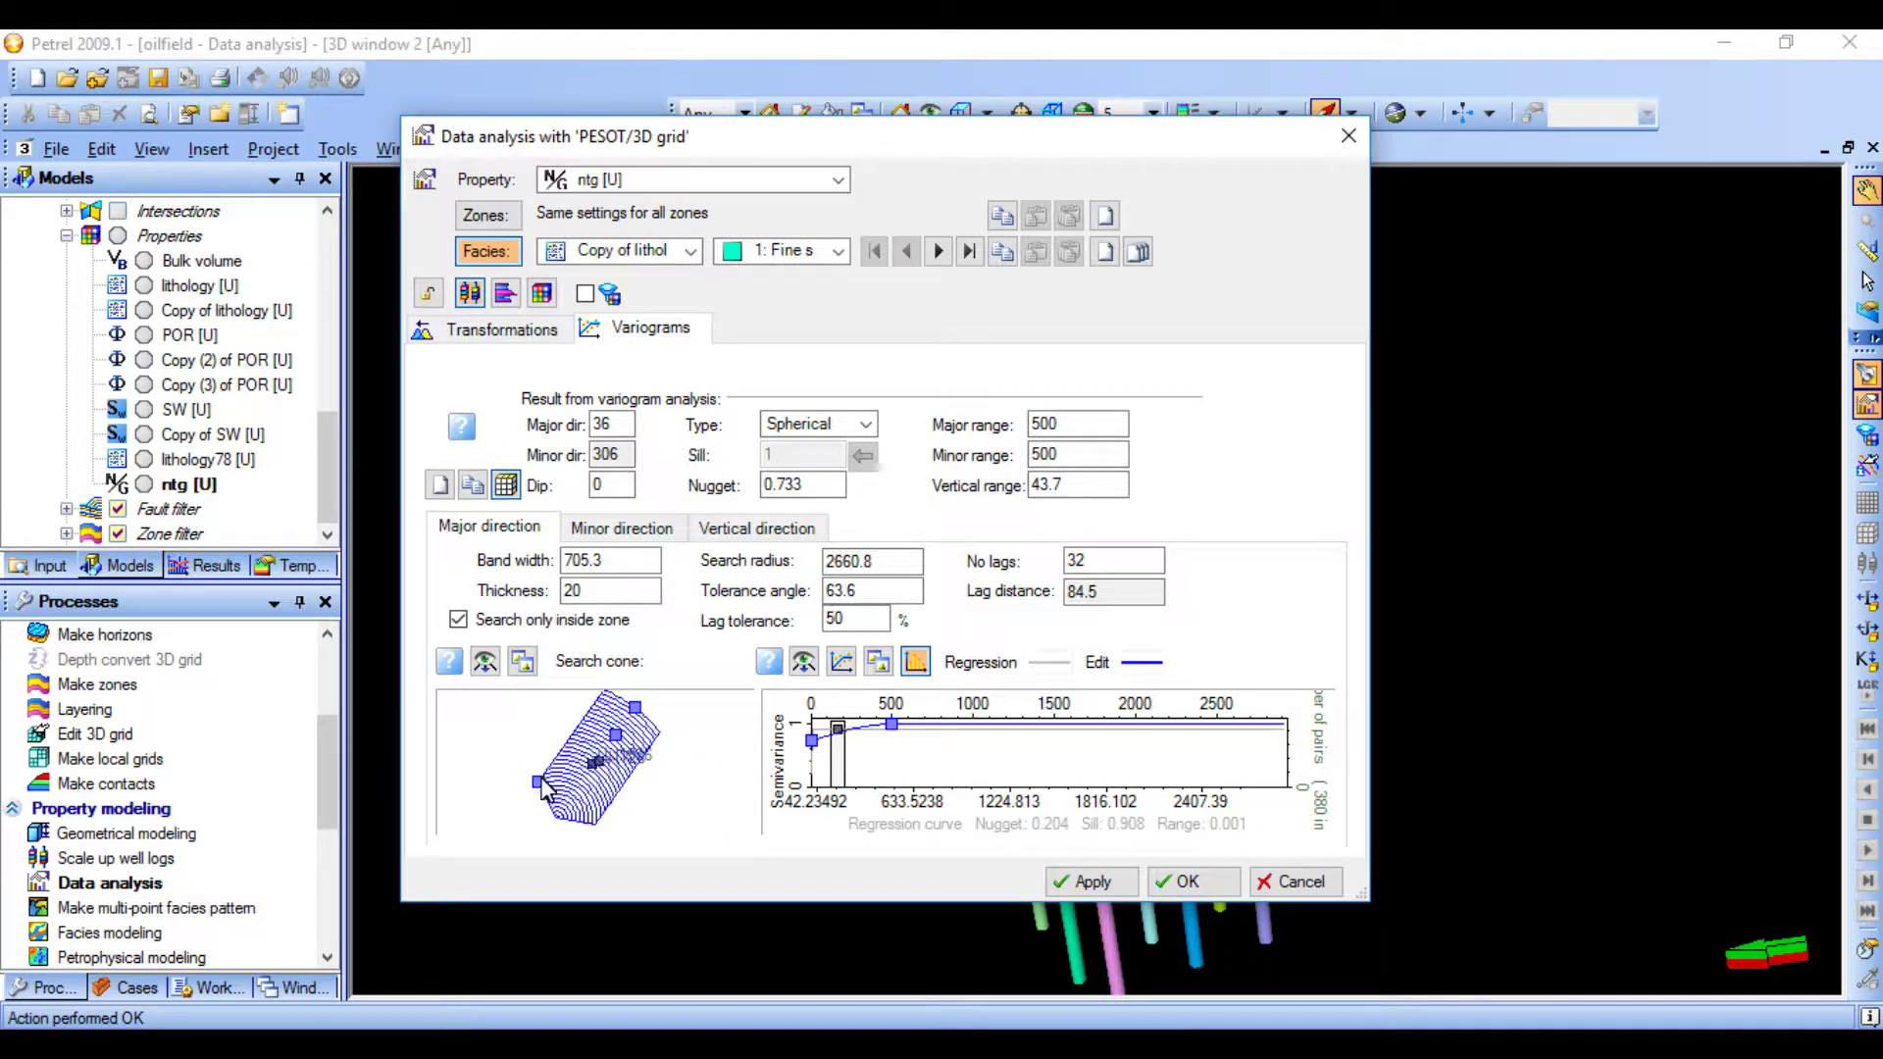
mouse_move(540, 788)
left_mouse_down()
mouse_move(567, 735)
mouse_move(626, 760)
mouse_move(628, 778)
mouse_move(567, 804)
left_mouse_up()
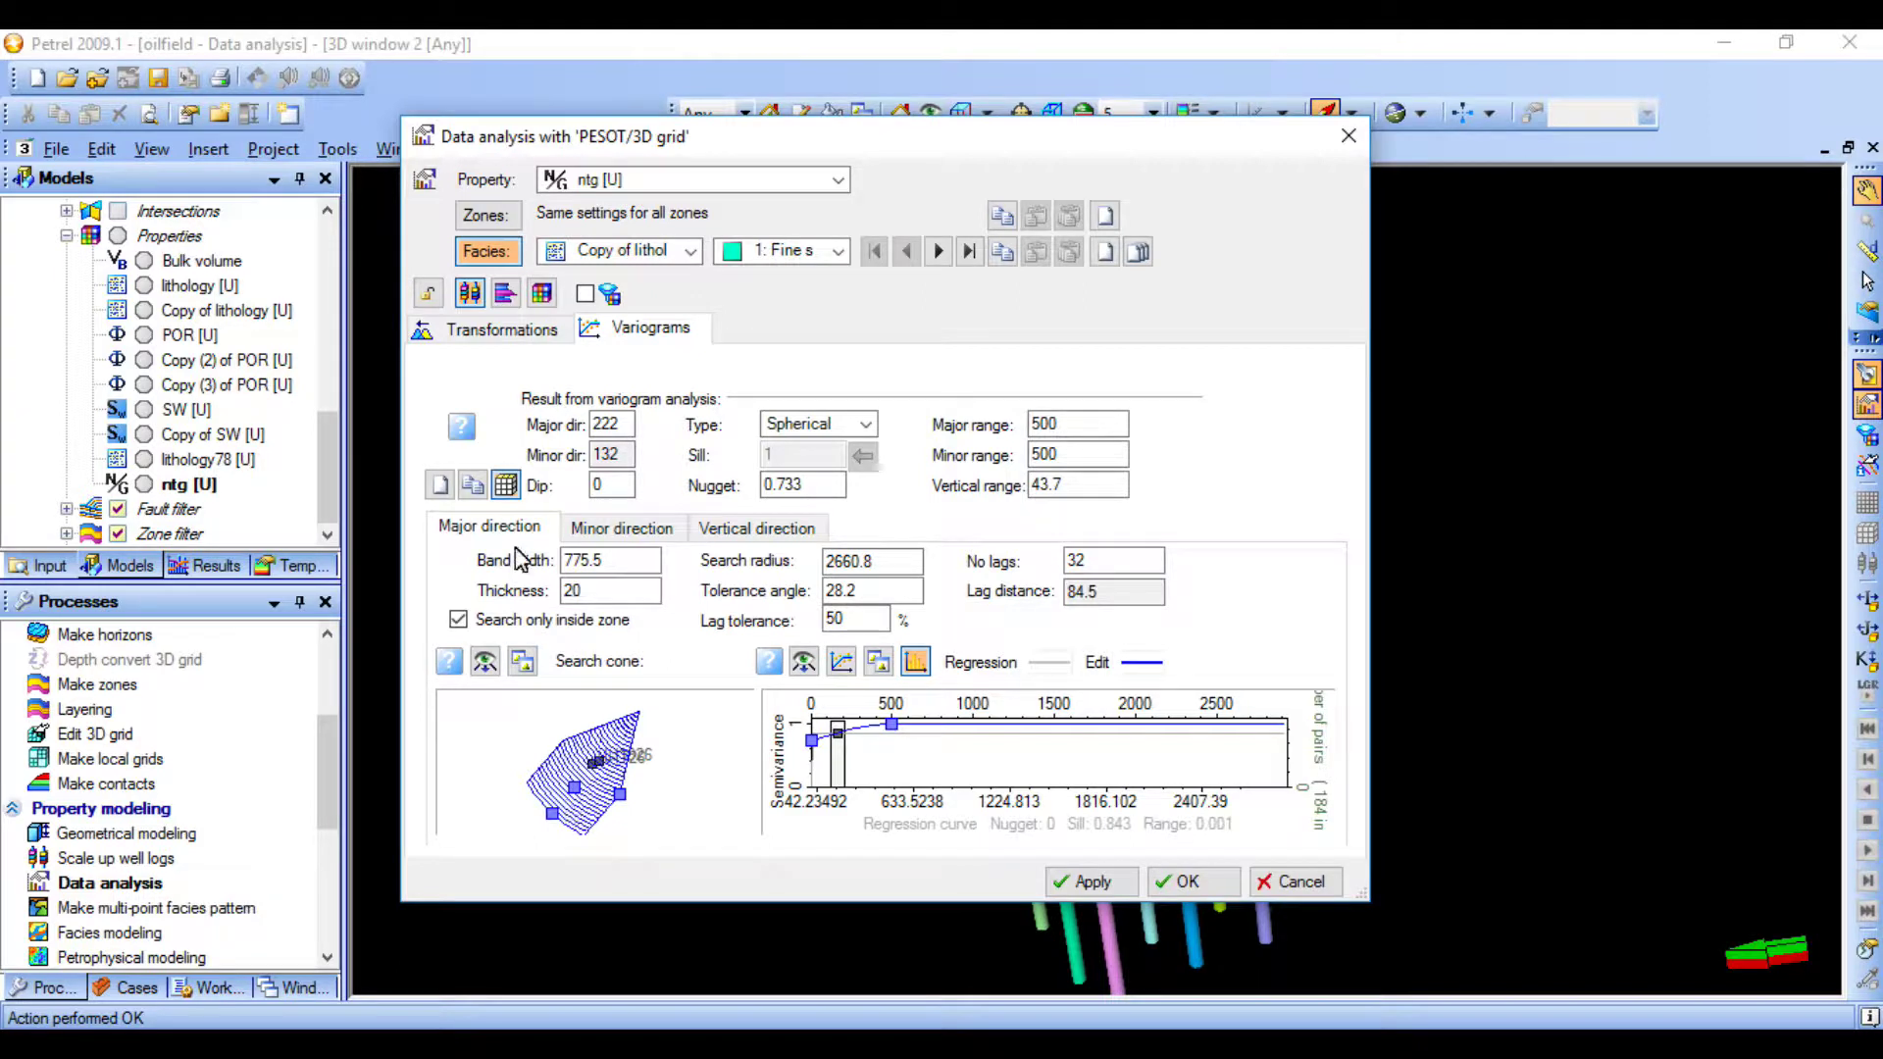
left_click(505, 484)
left_click_drag(576, 799, 509, 759)
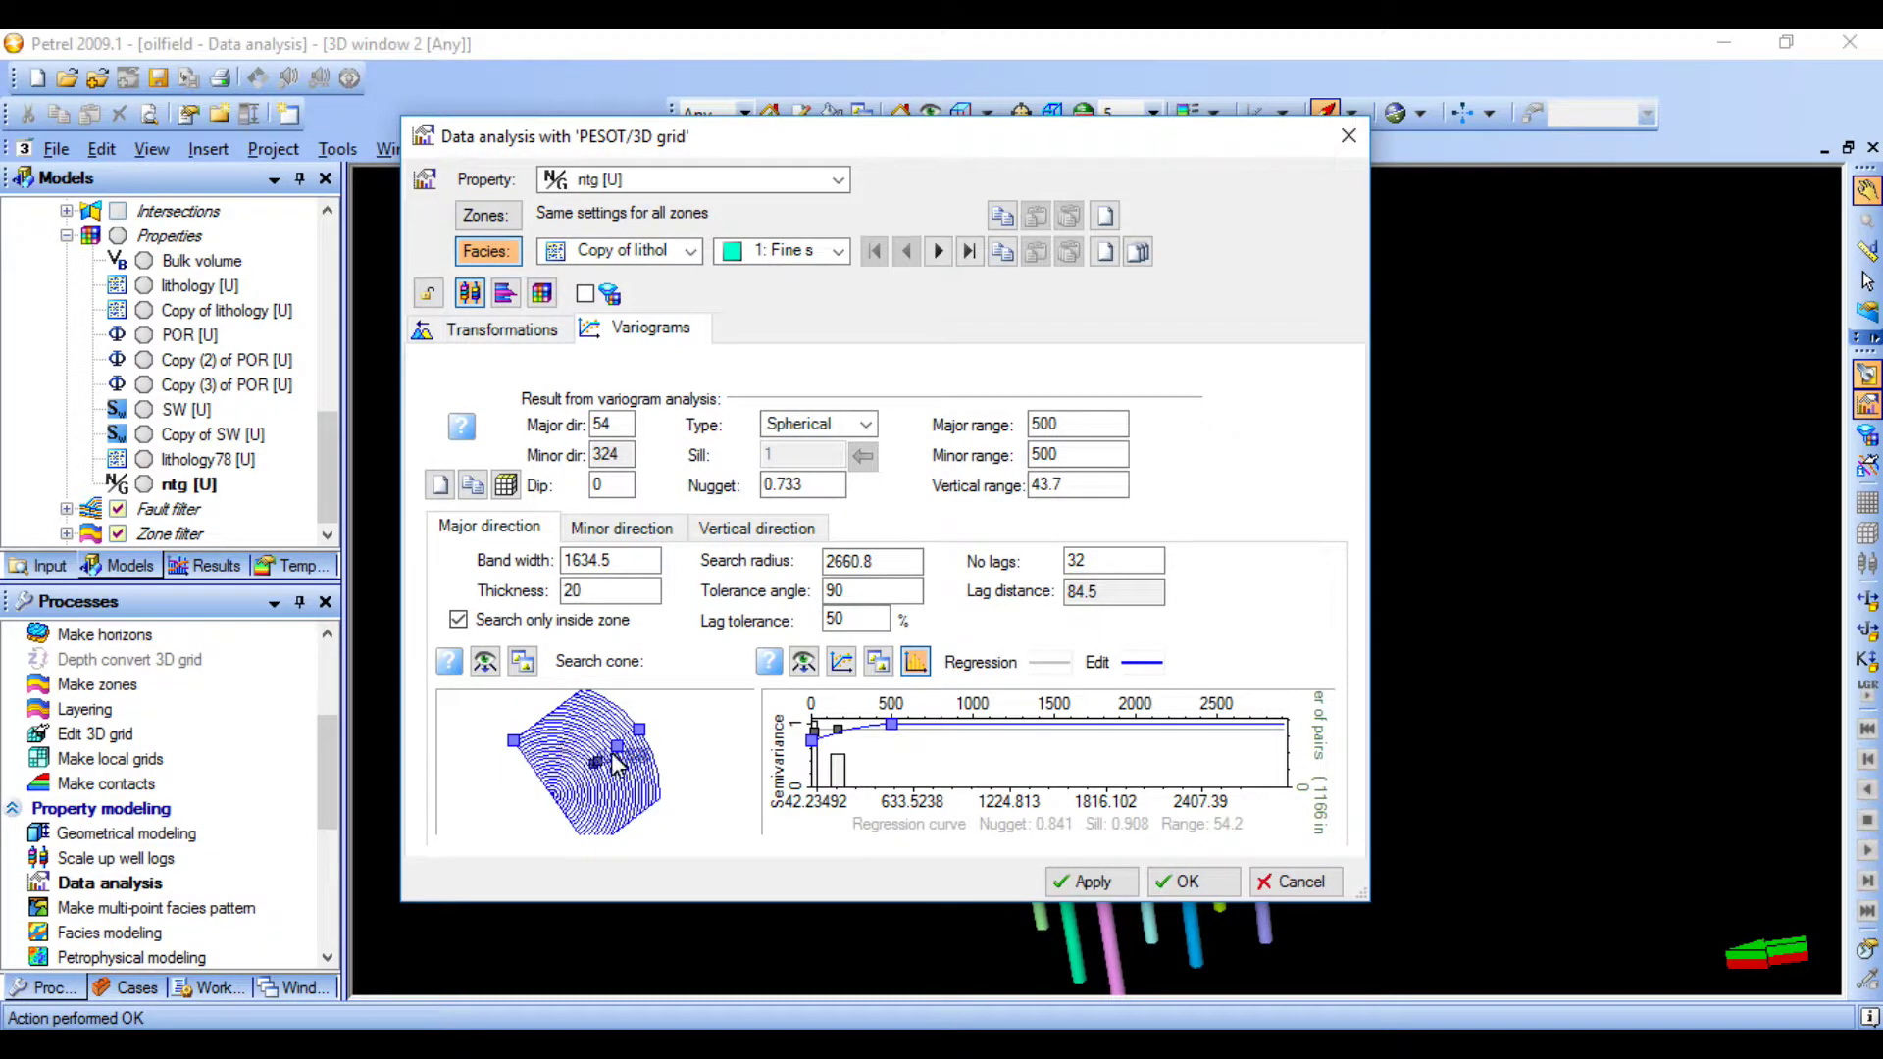
left_click(841, 660)
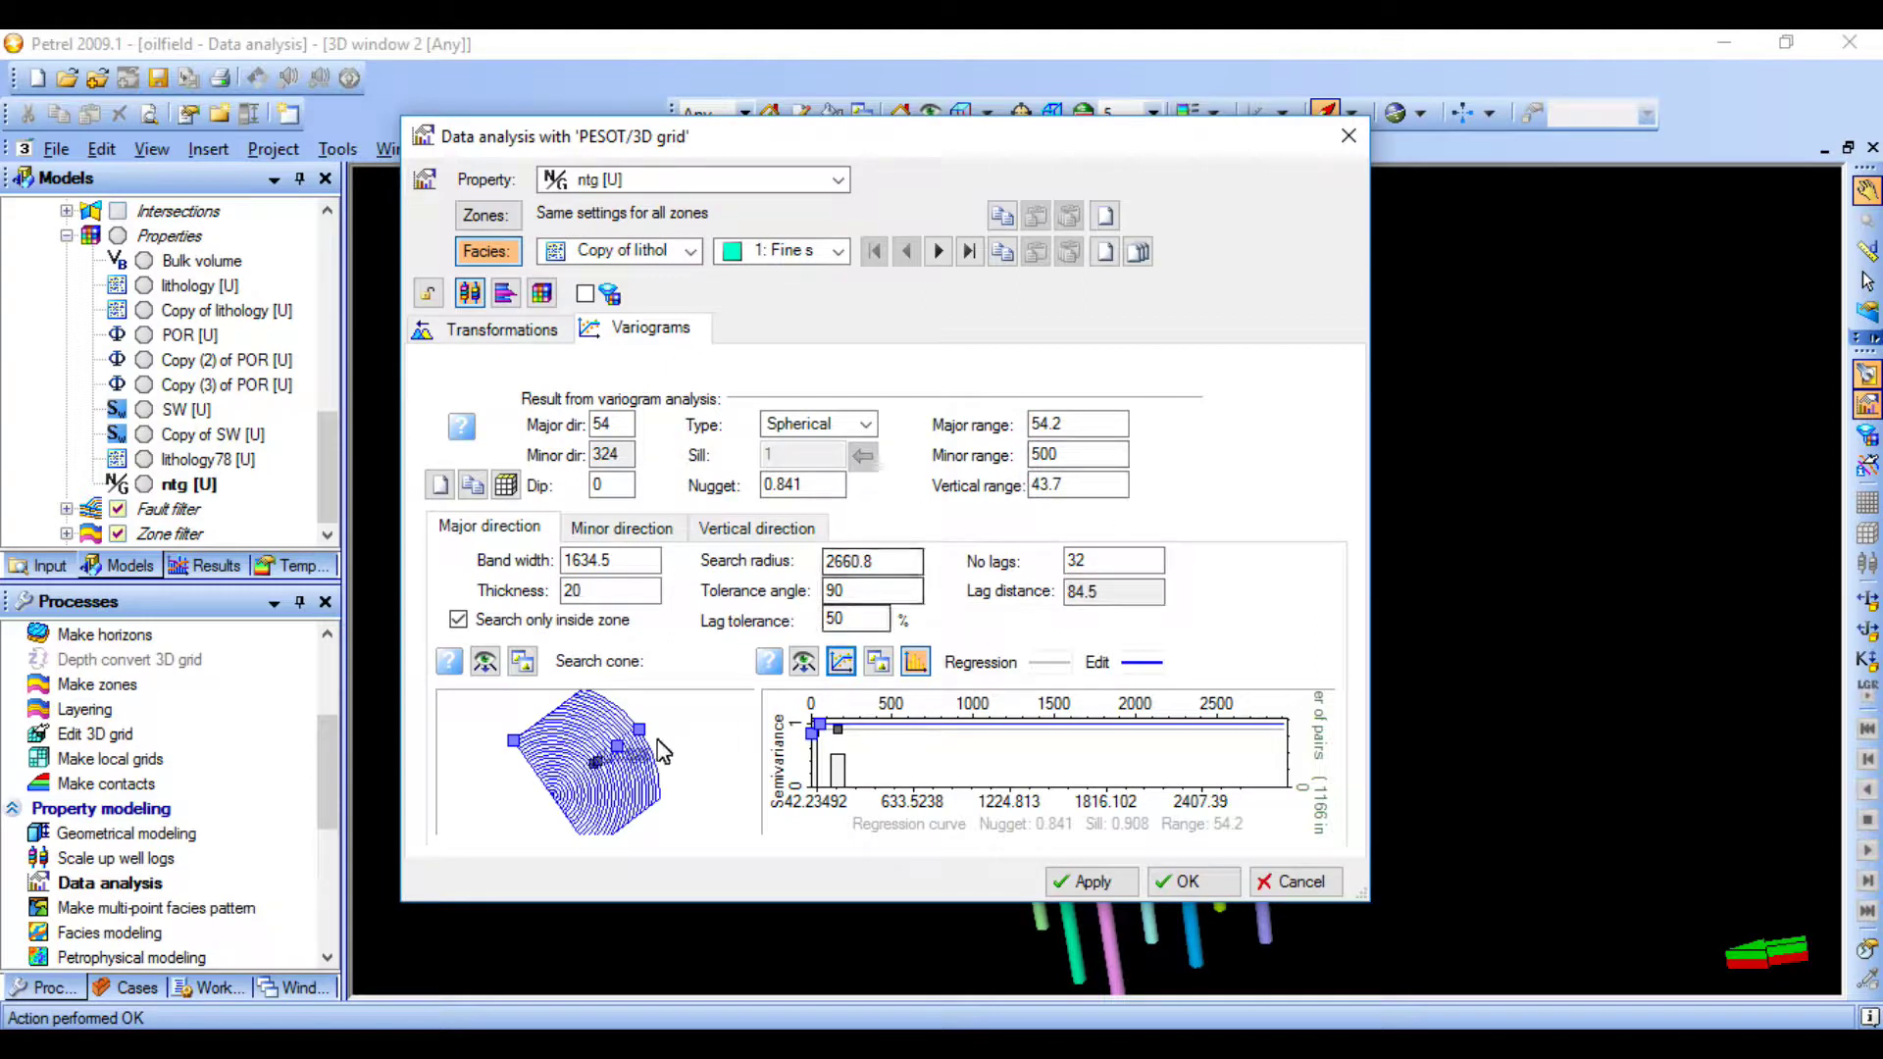
Narrow the major search cone to about 719.2 band width and 25.3 tolerance angle, with a major range of about 161.2 and sill of 0.934.
left_click_drag(580, 736, 592, 710)
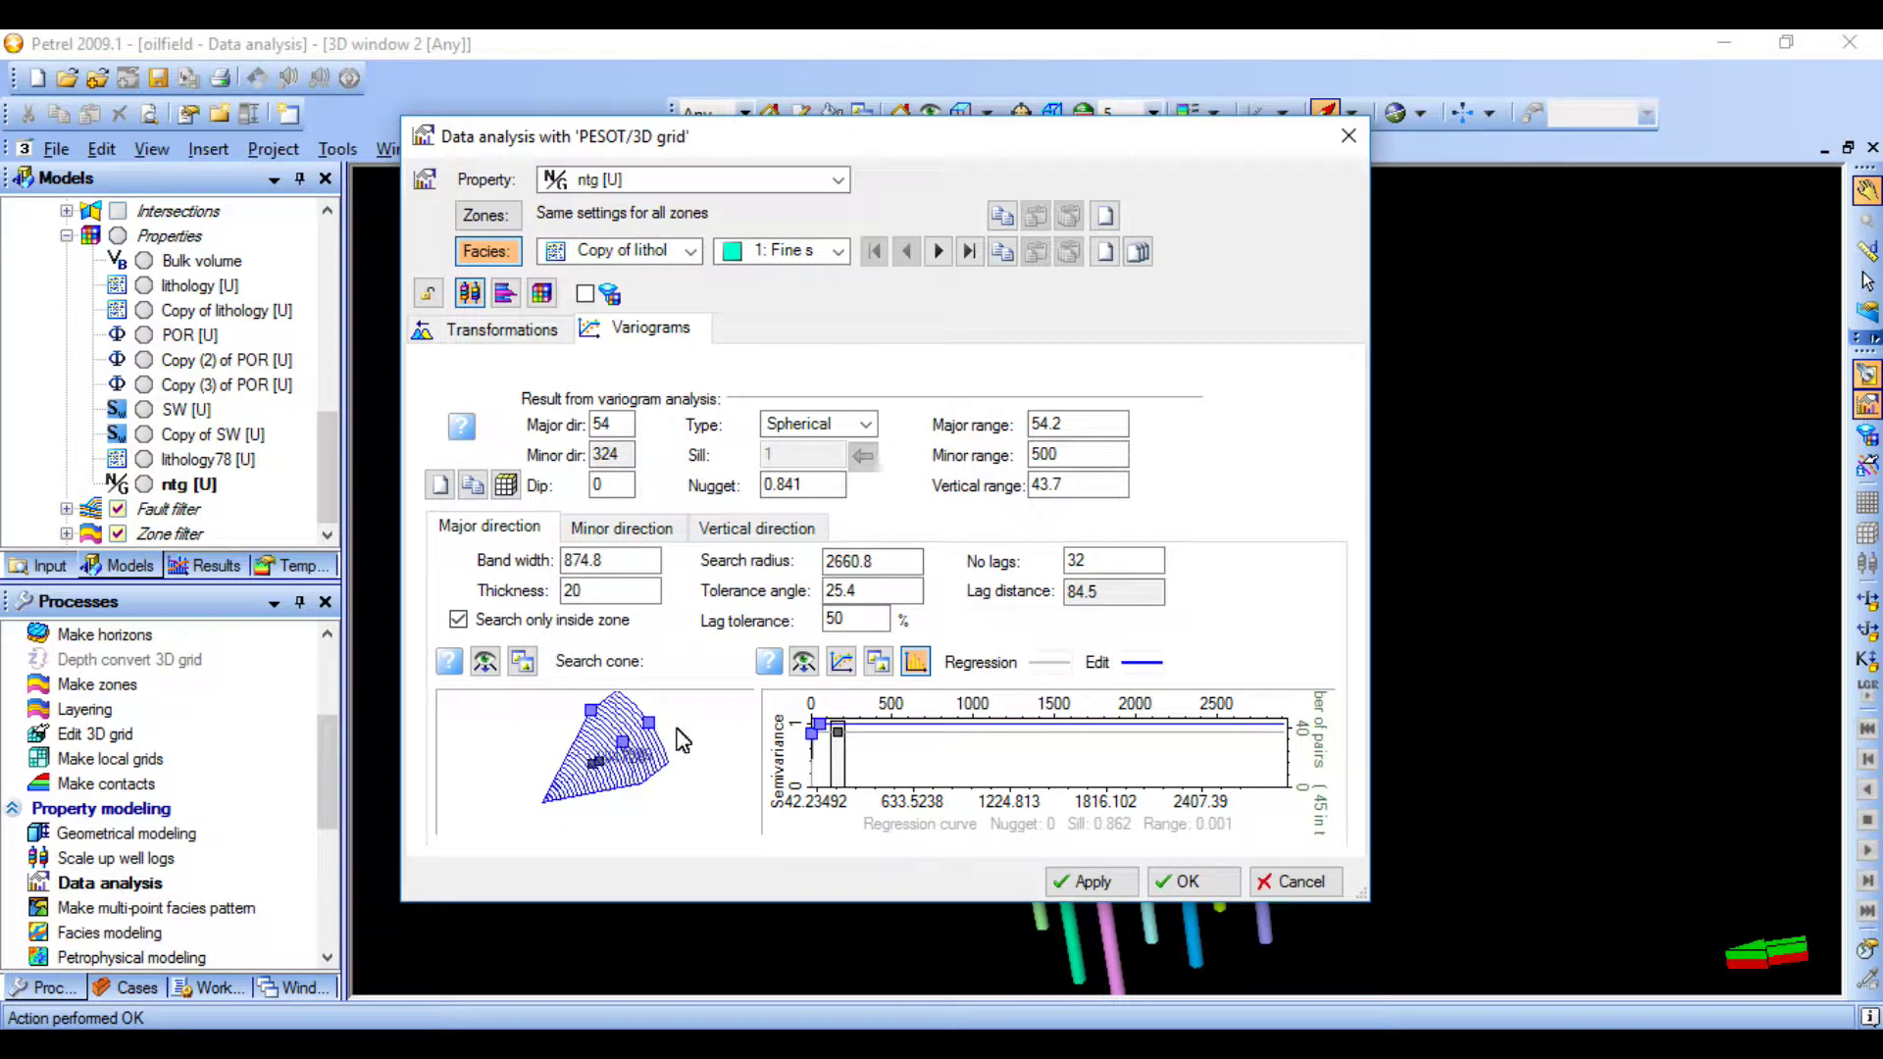
left_click(841, 662)
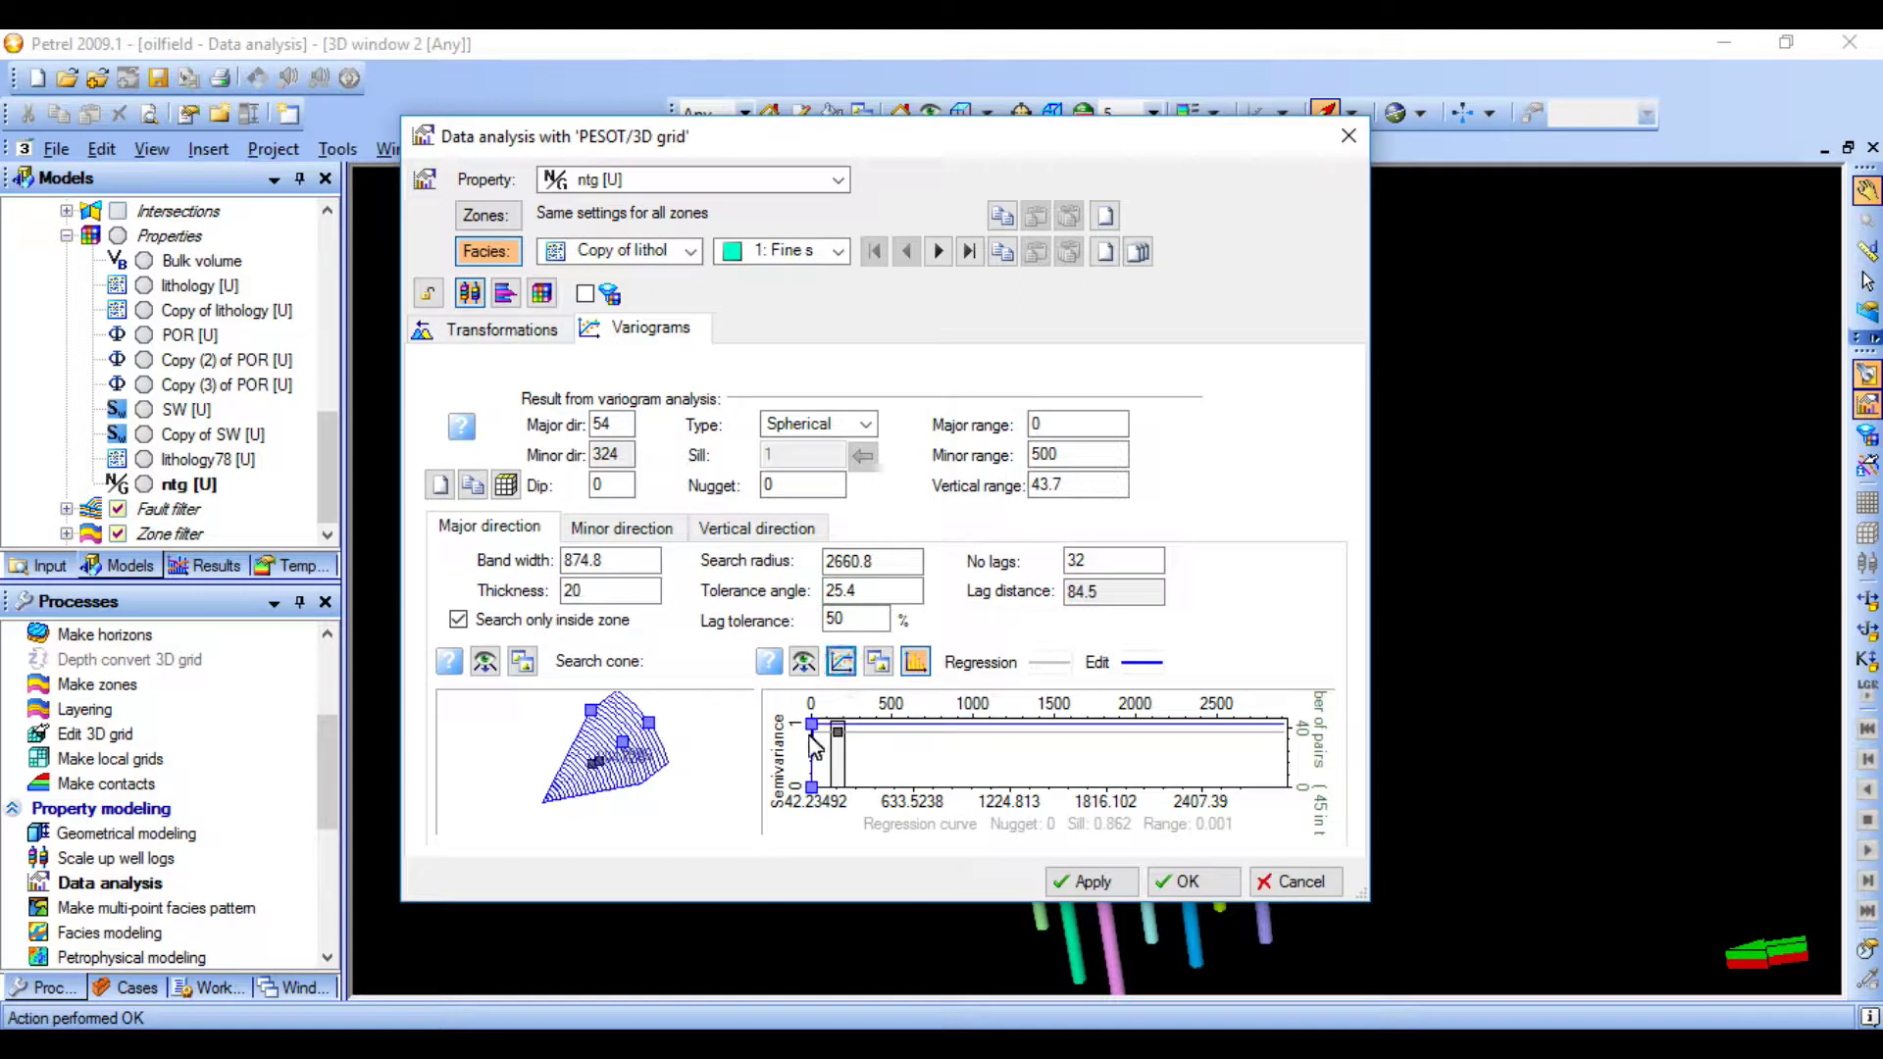
left_click_drag(813, 726, 838, 726)
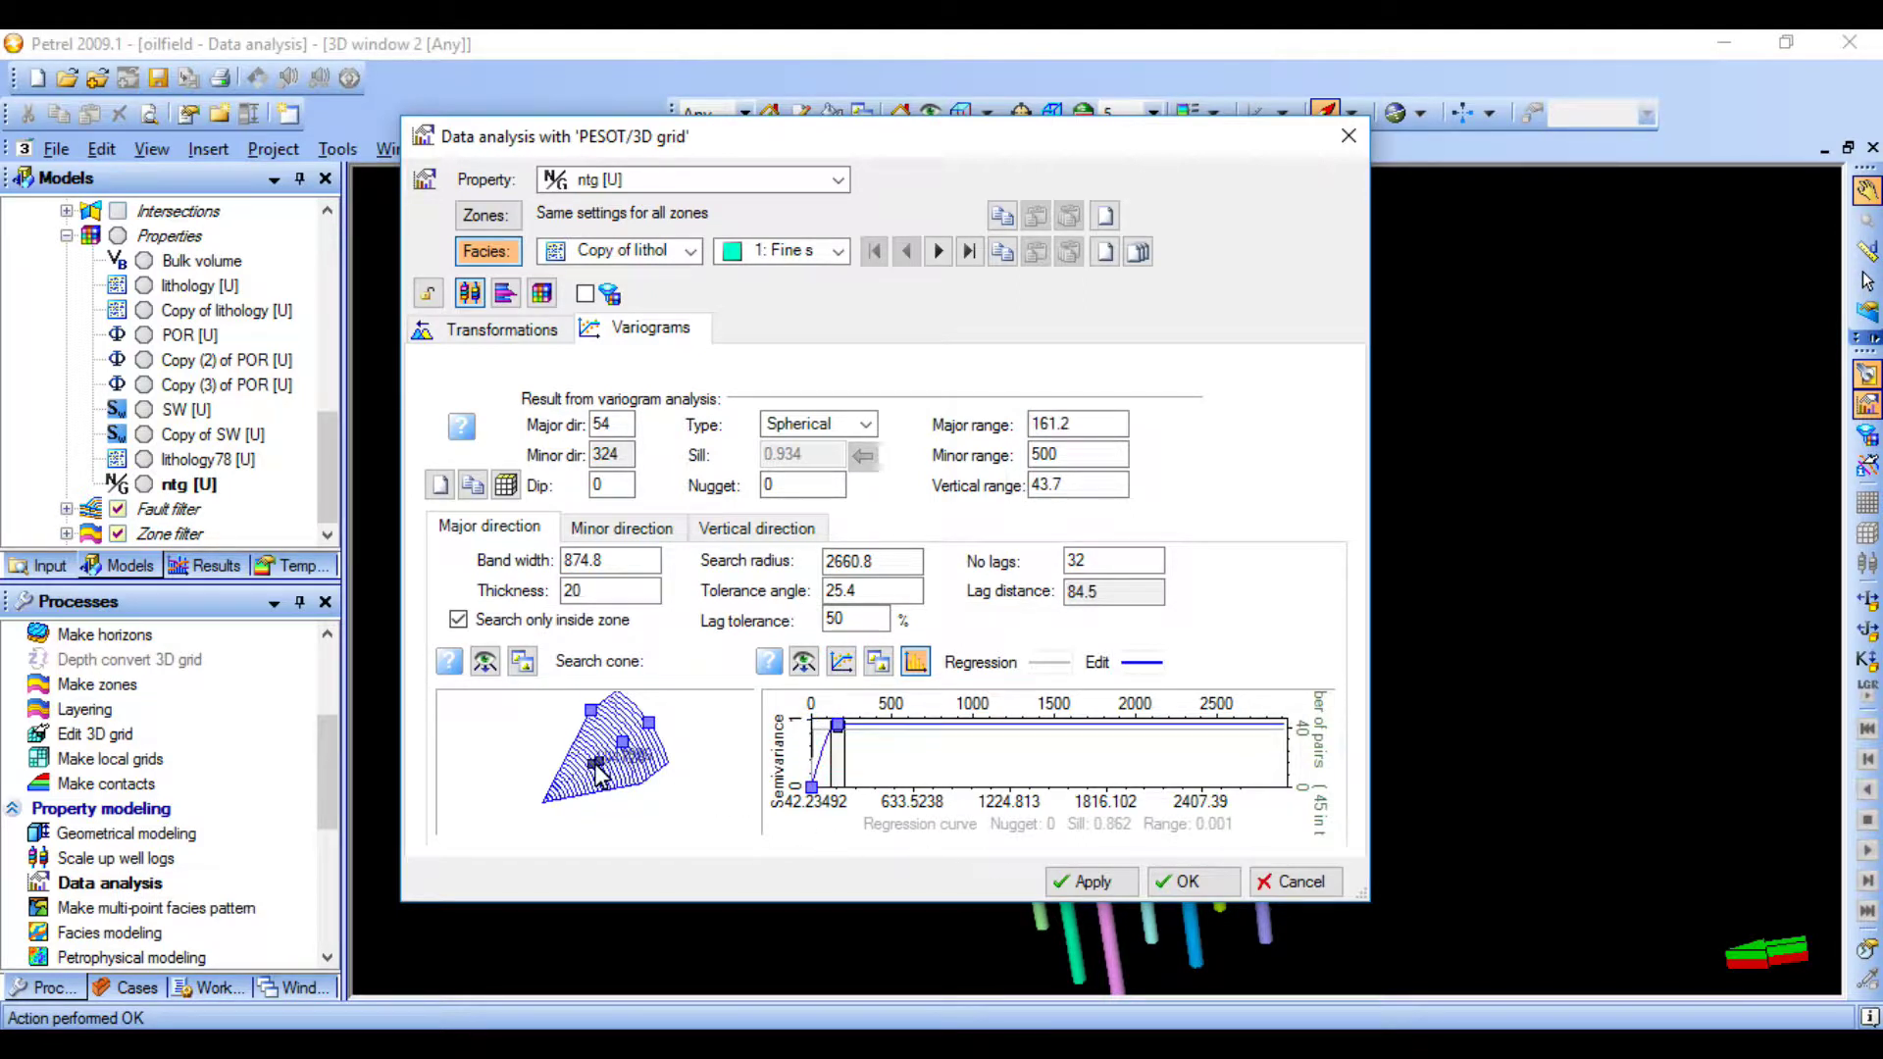
mouse_move(591, 710)
left_mouse_down()
mouse_move(538, 726)
mouse_move(588, 742)
left_mouse_up()
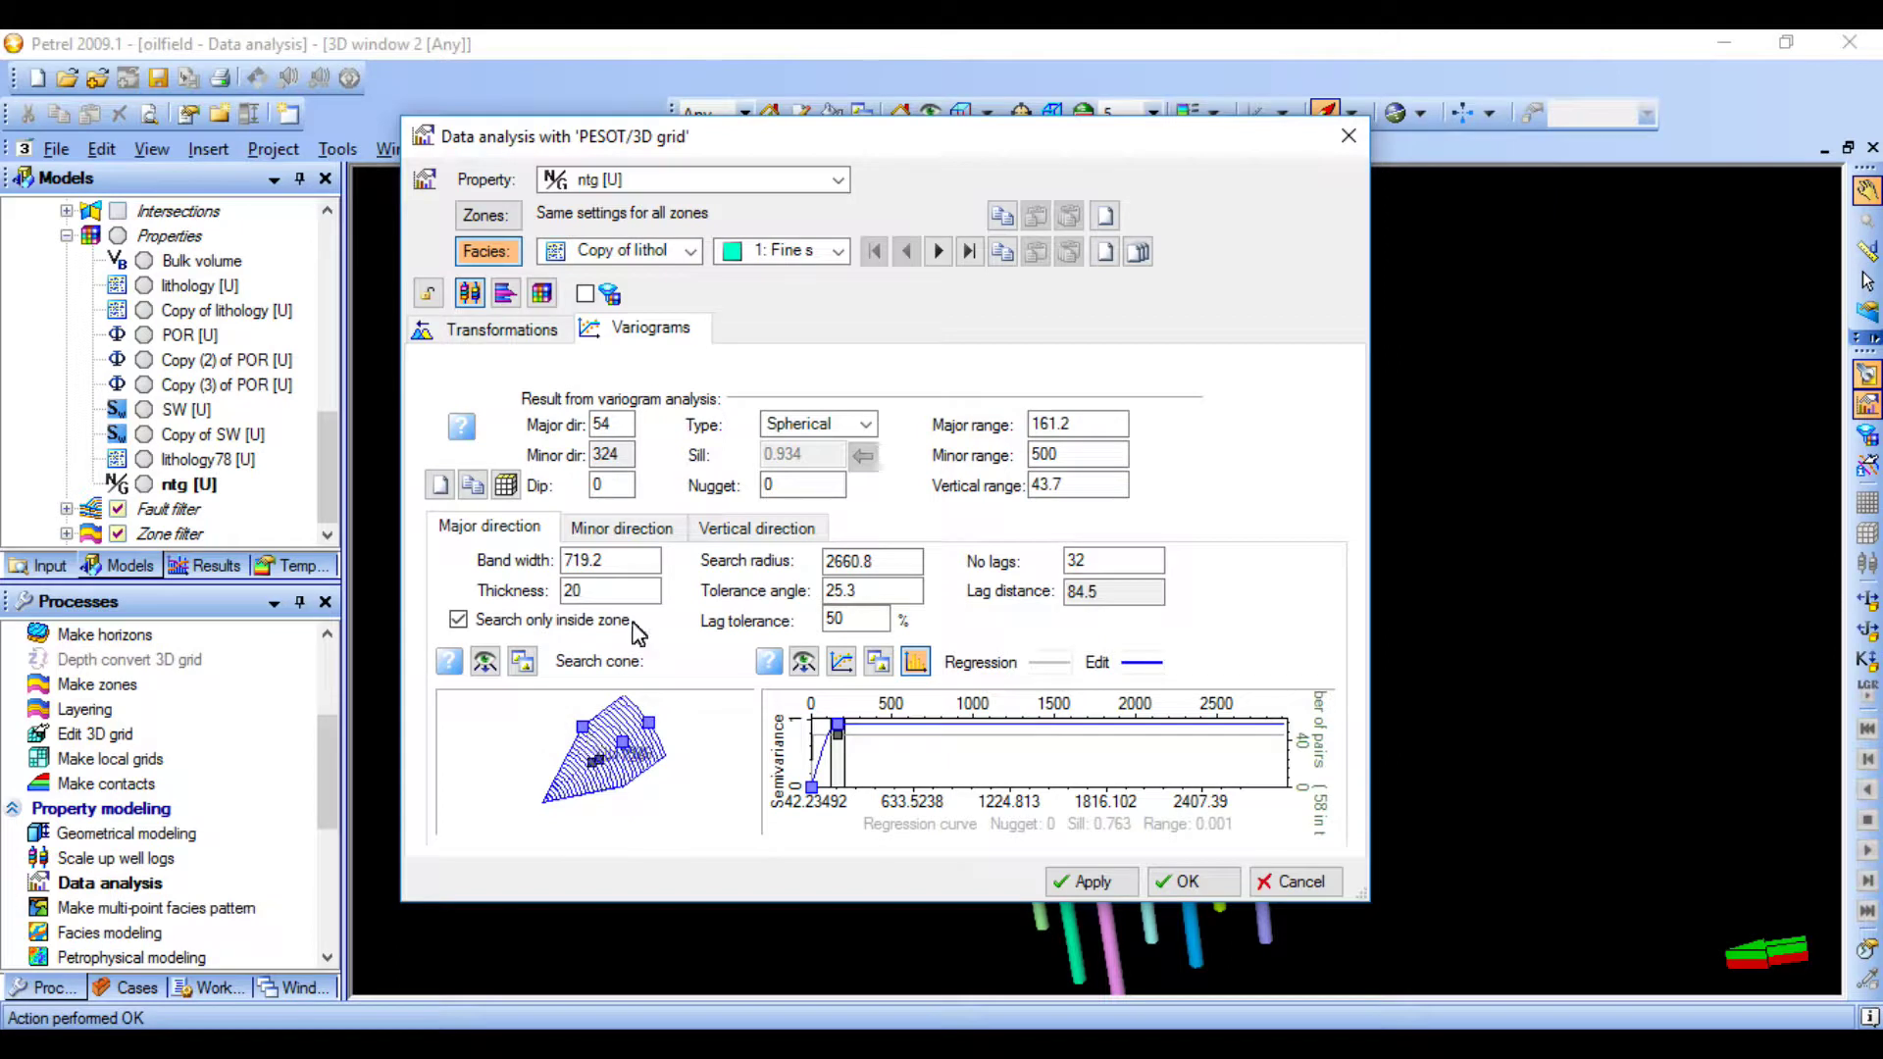
Remove the Output truncation from the ntg transformation list for the fine sand facies.
left_click(495, 334)
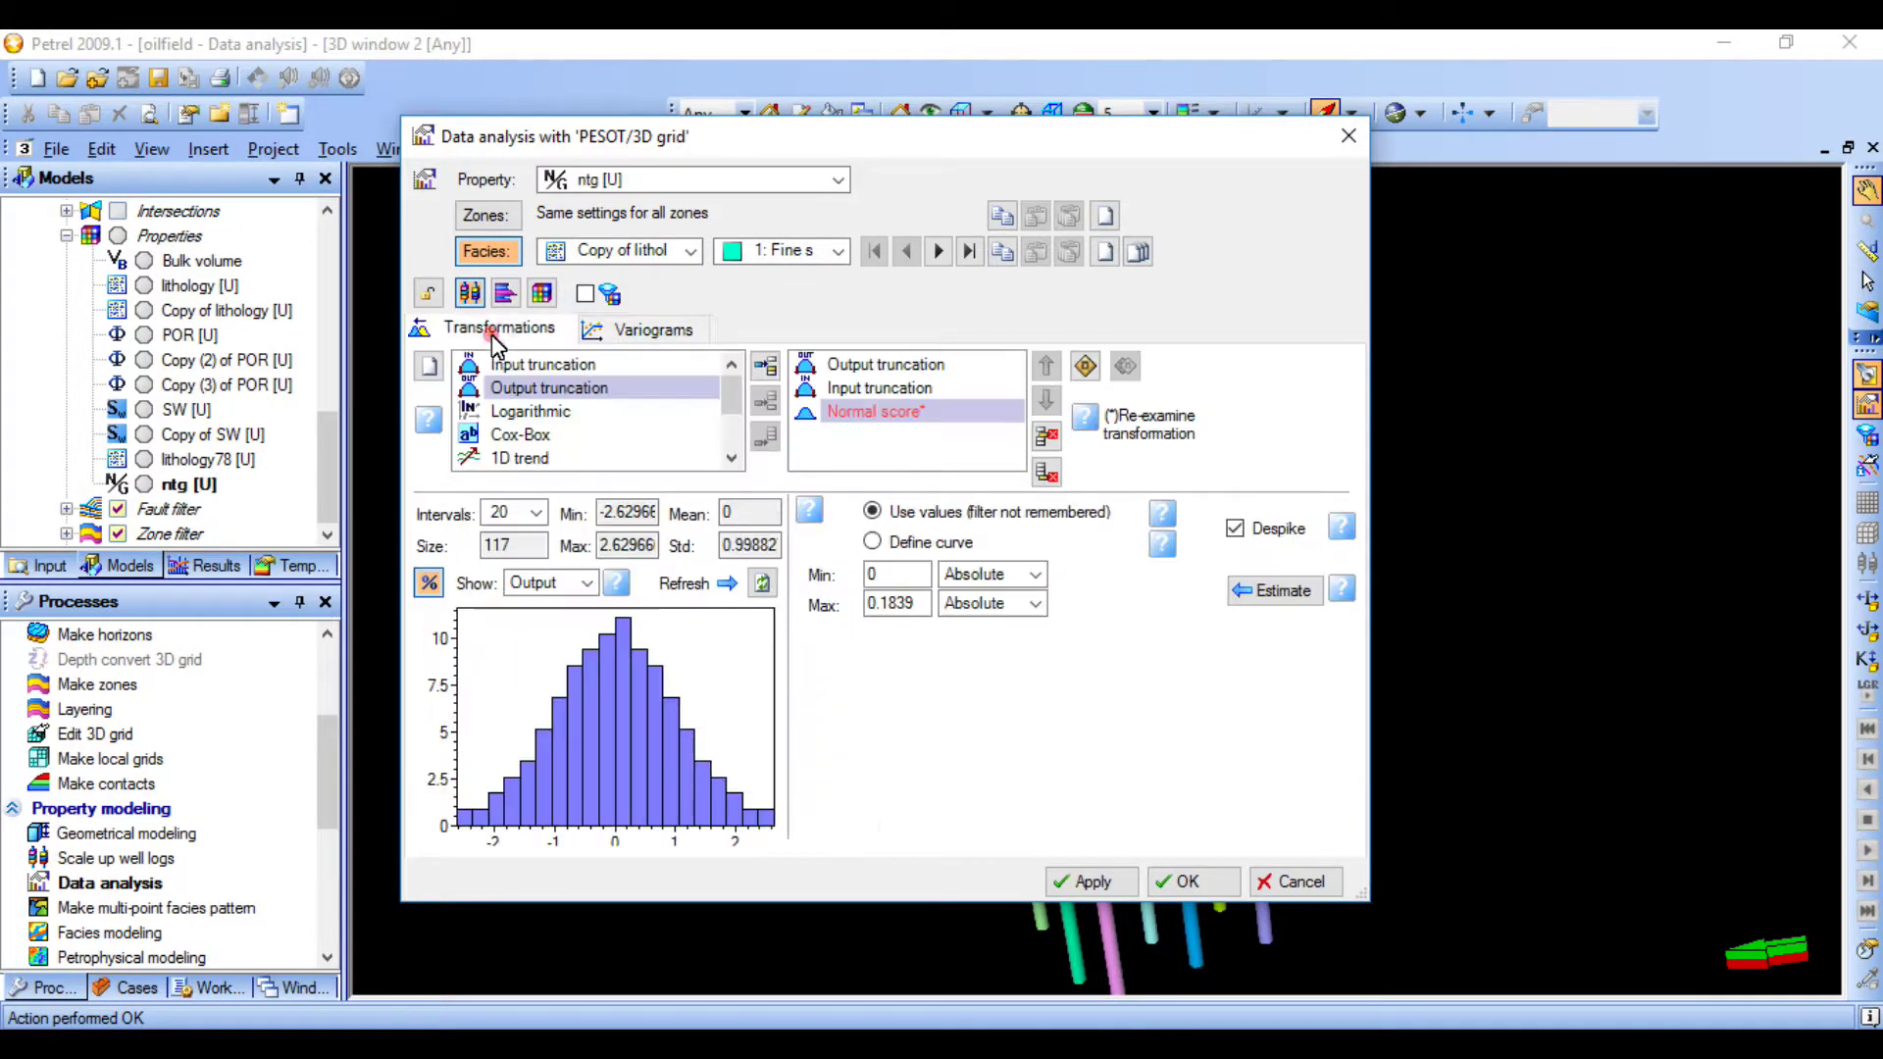
left_click(898, 389)
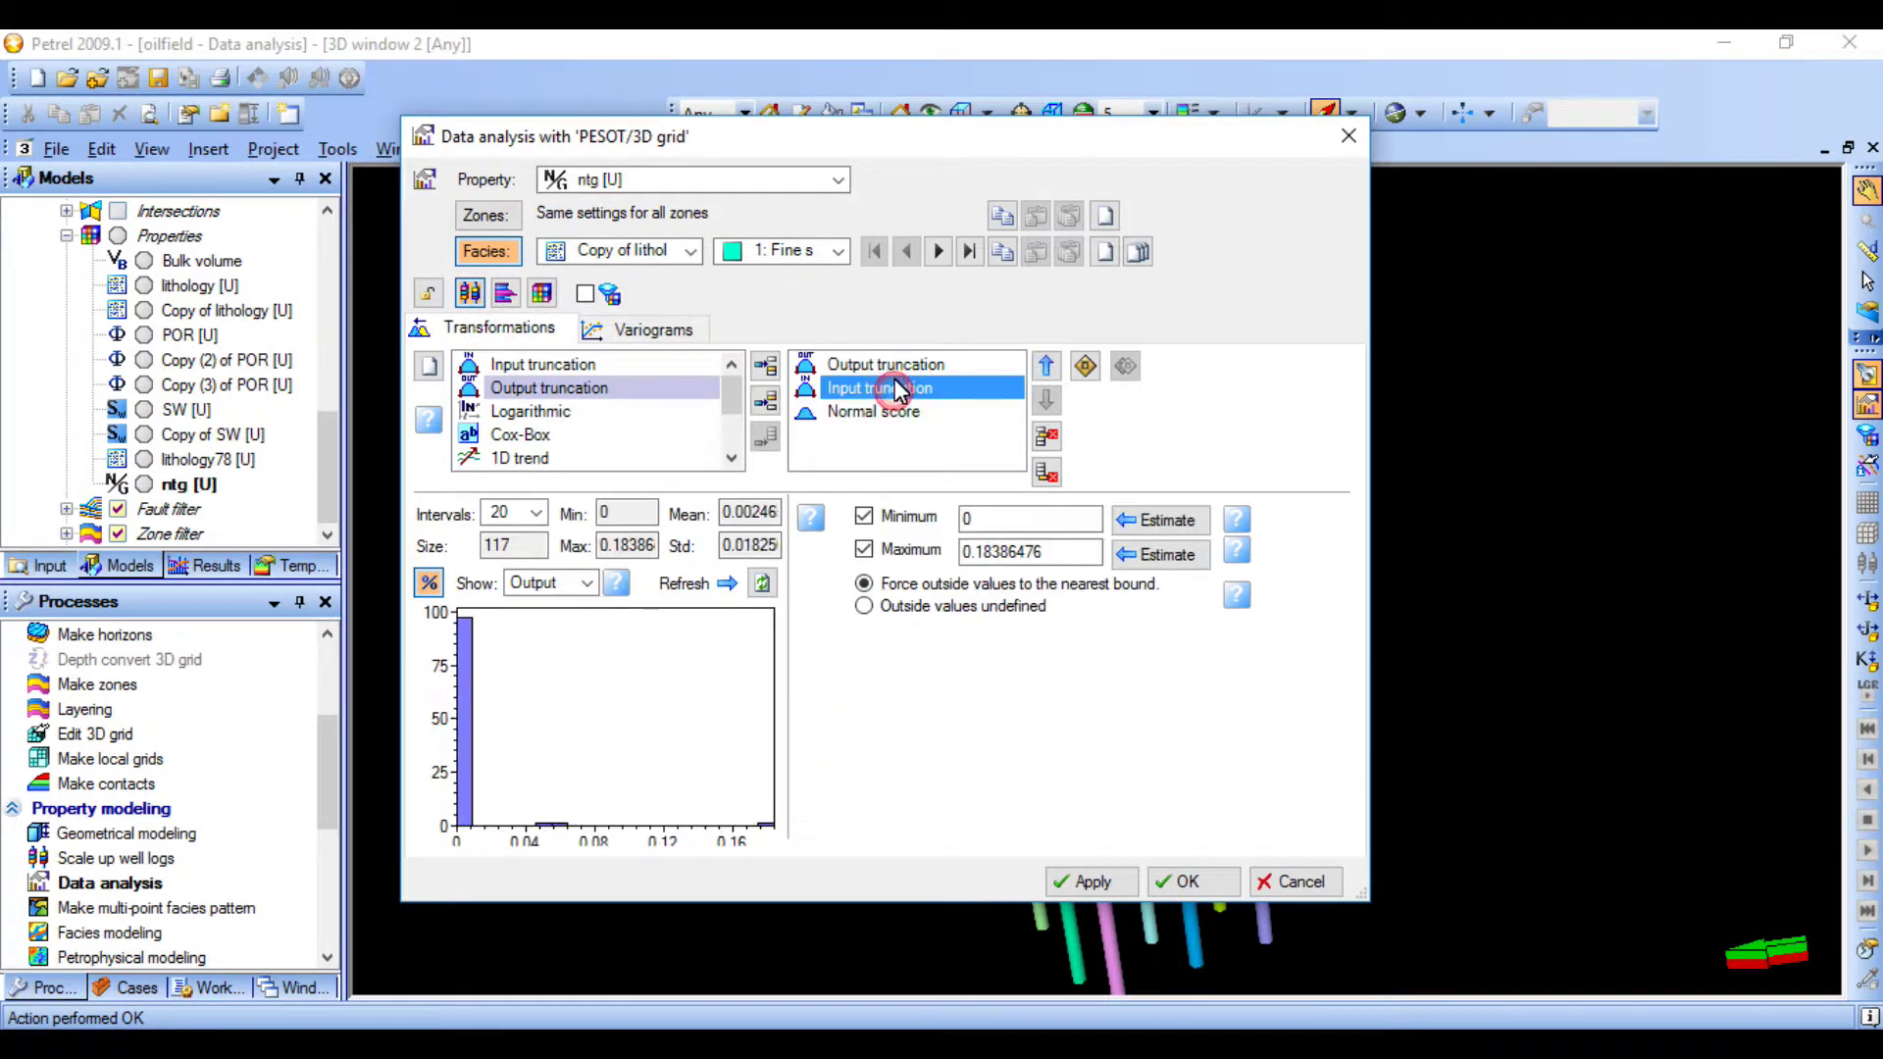
left_click(898, 368)
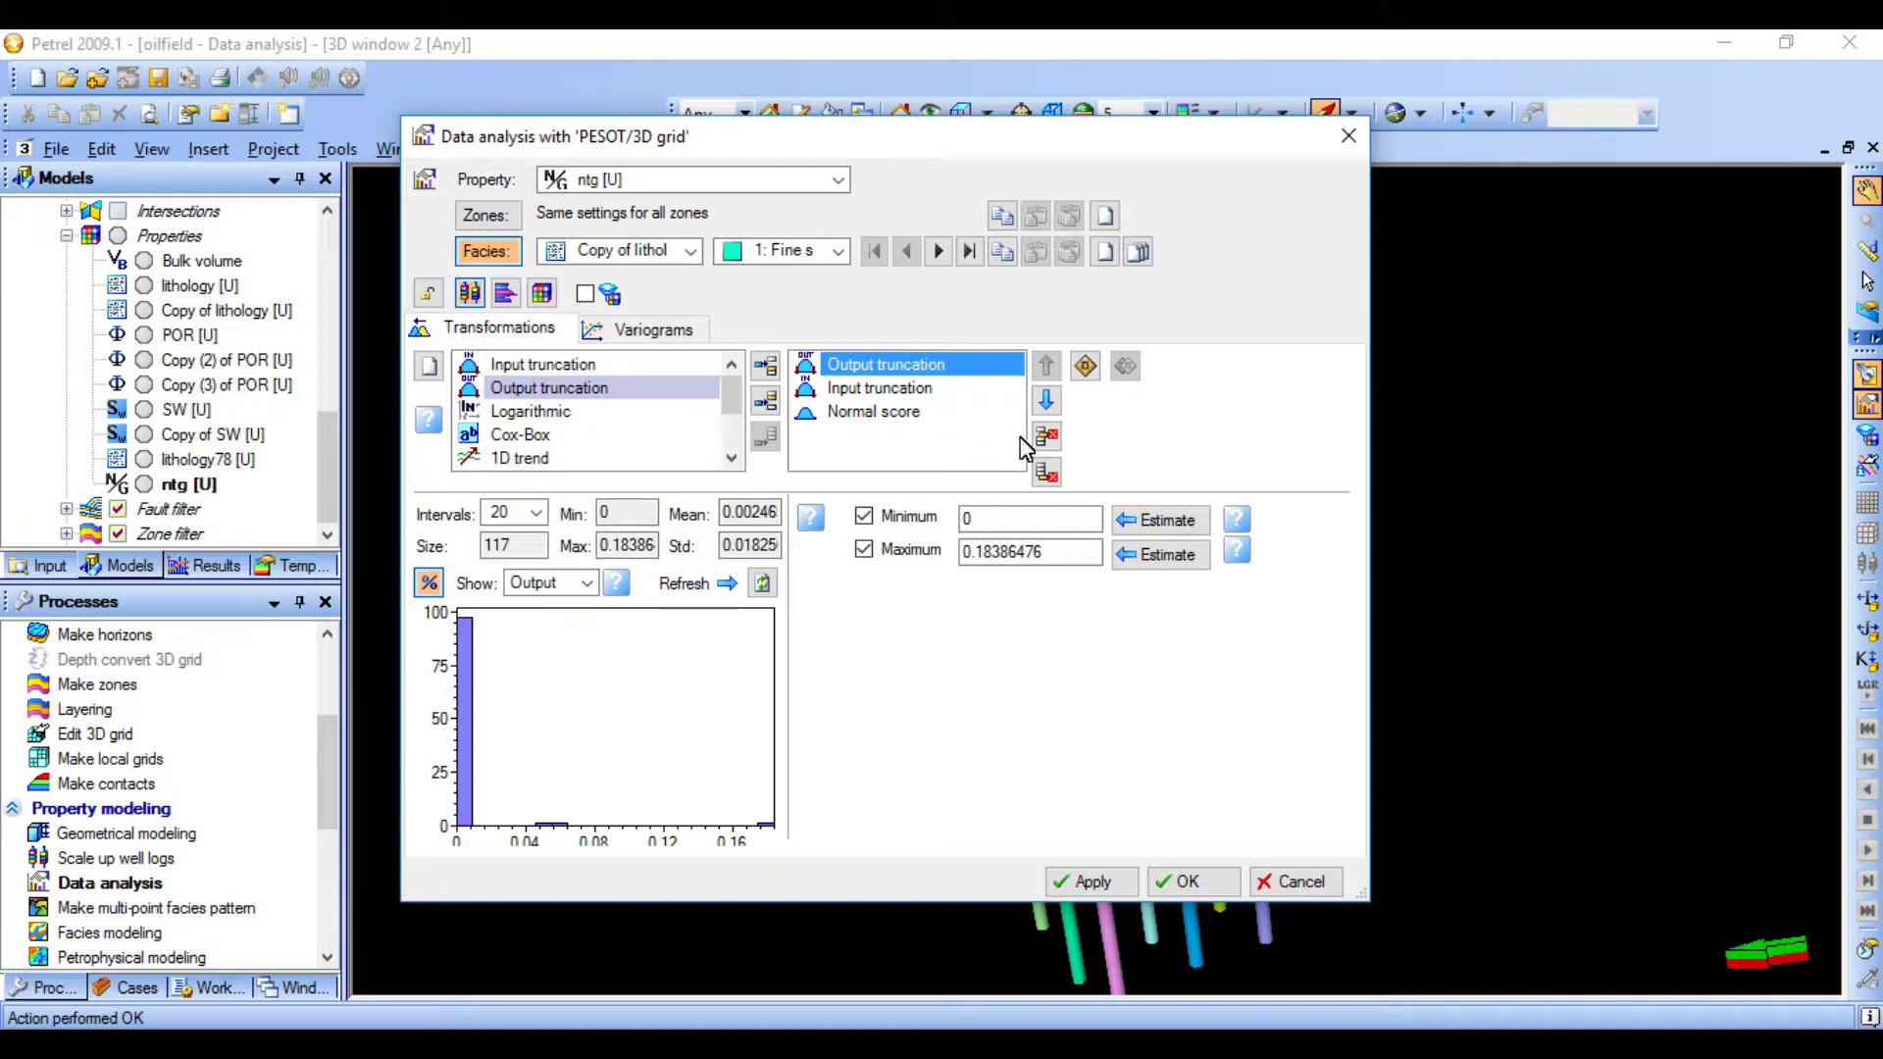
left_click(1045, 436)
Re-estimate the Normal score transformation and set the histogram to show Final.
left_click(872, 389)
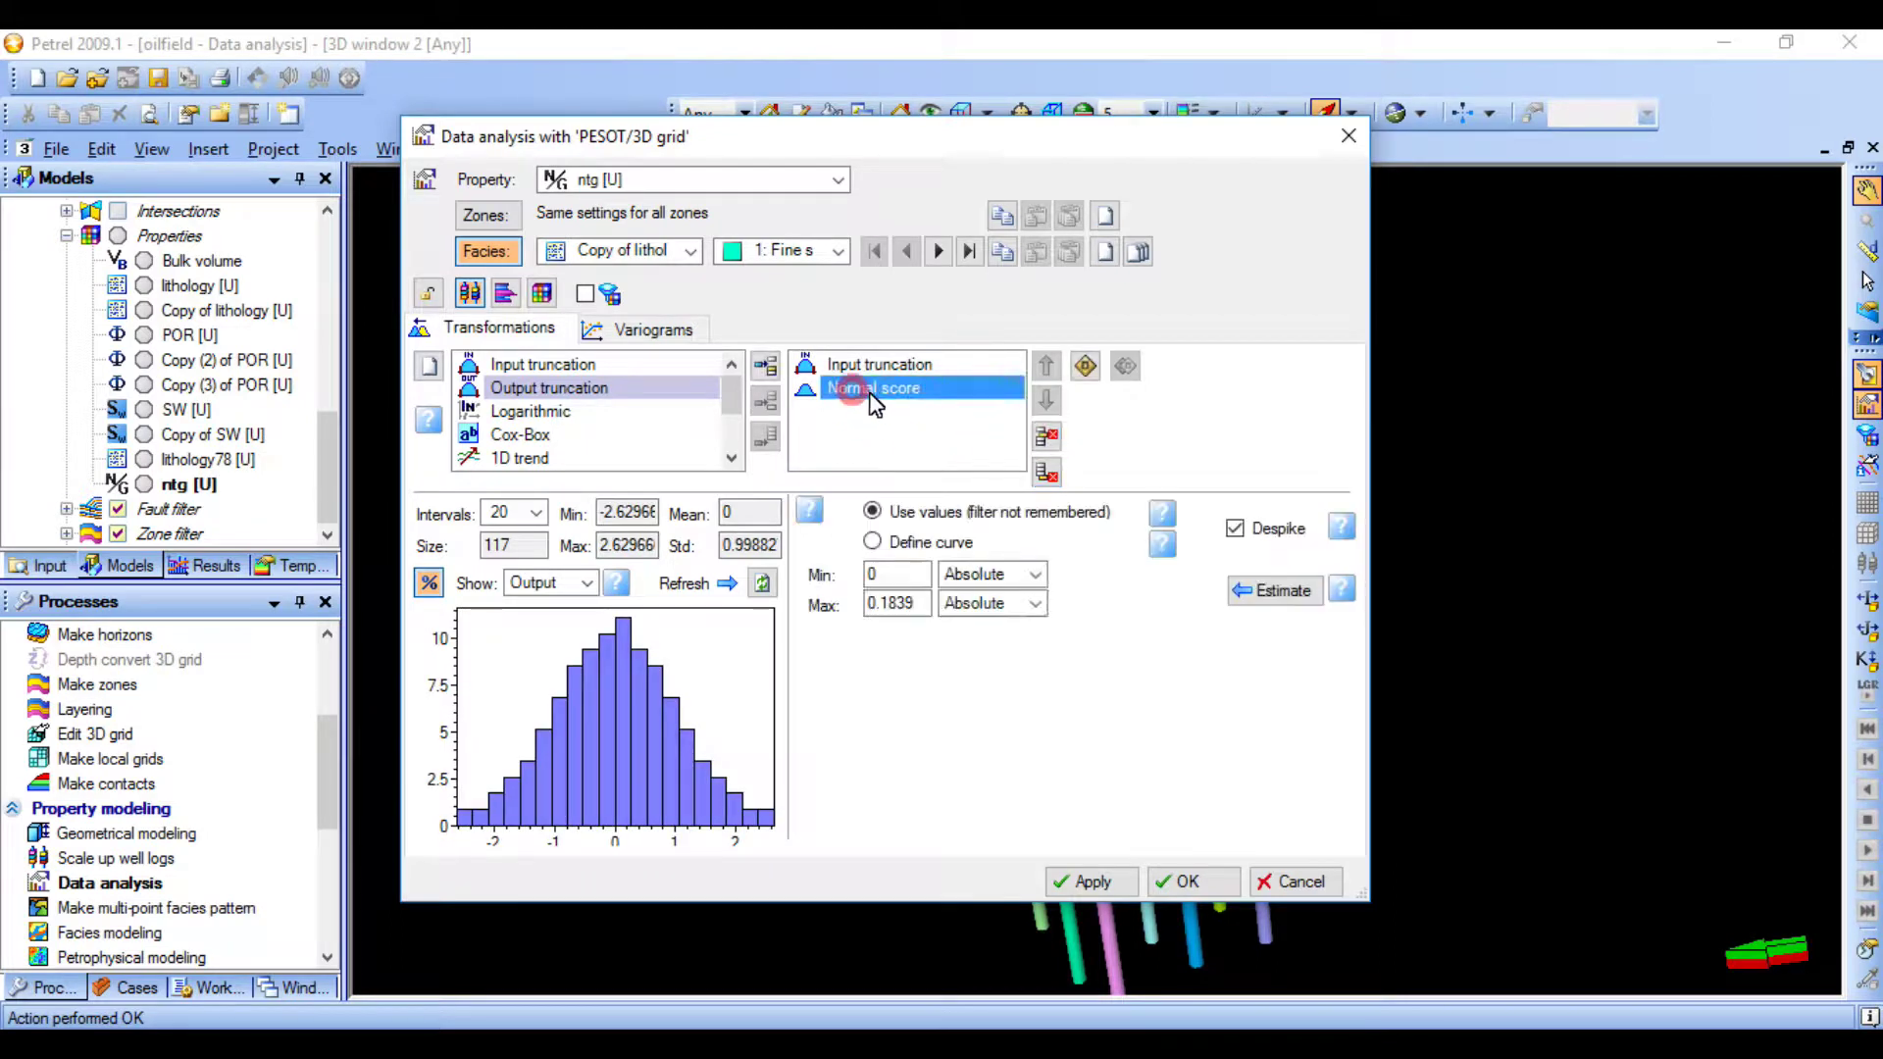
left_click(1275, 590)
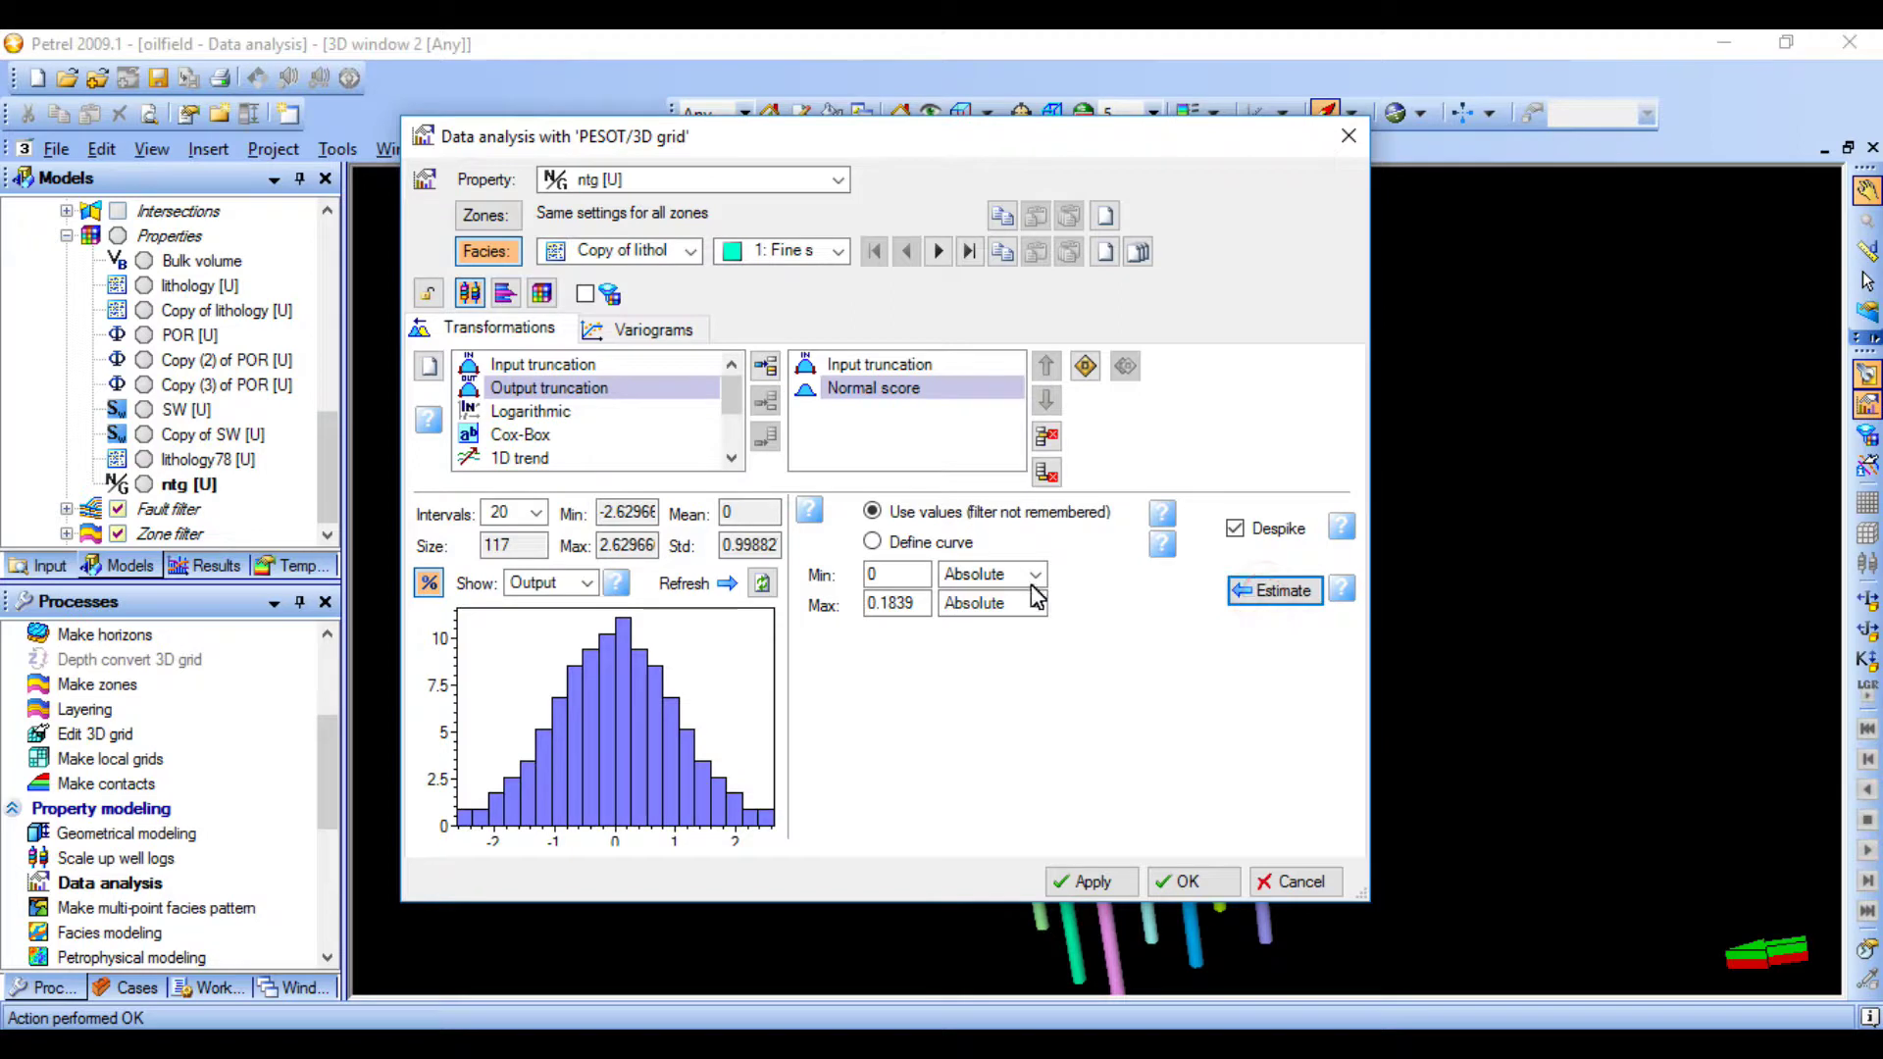
left_click(588, 584)
left_click(563, 647)
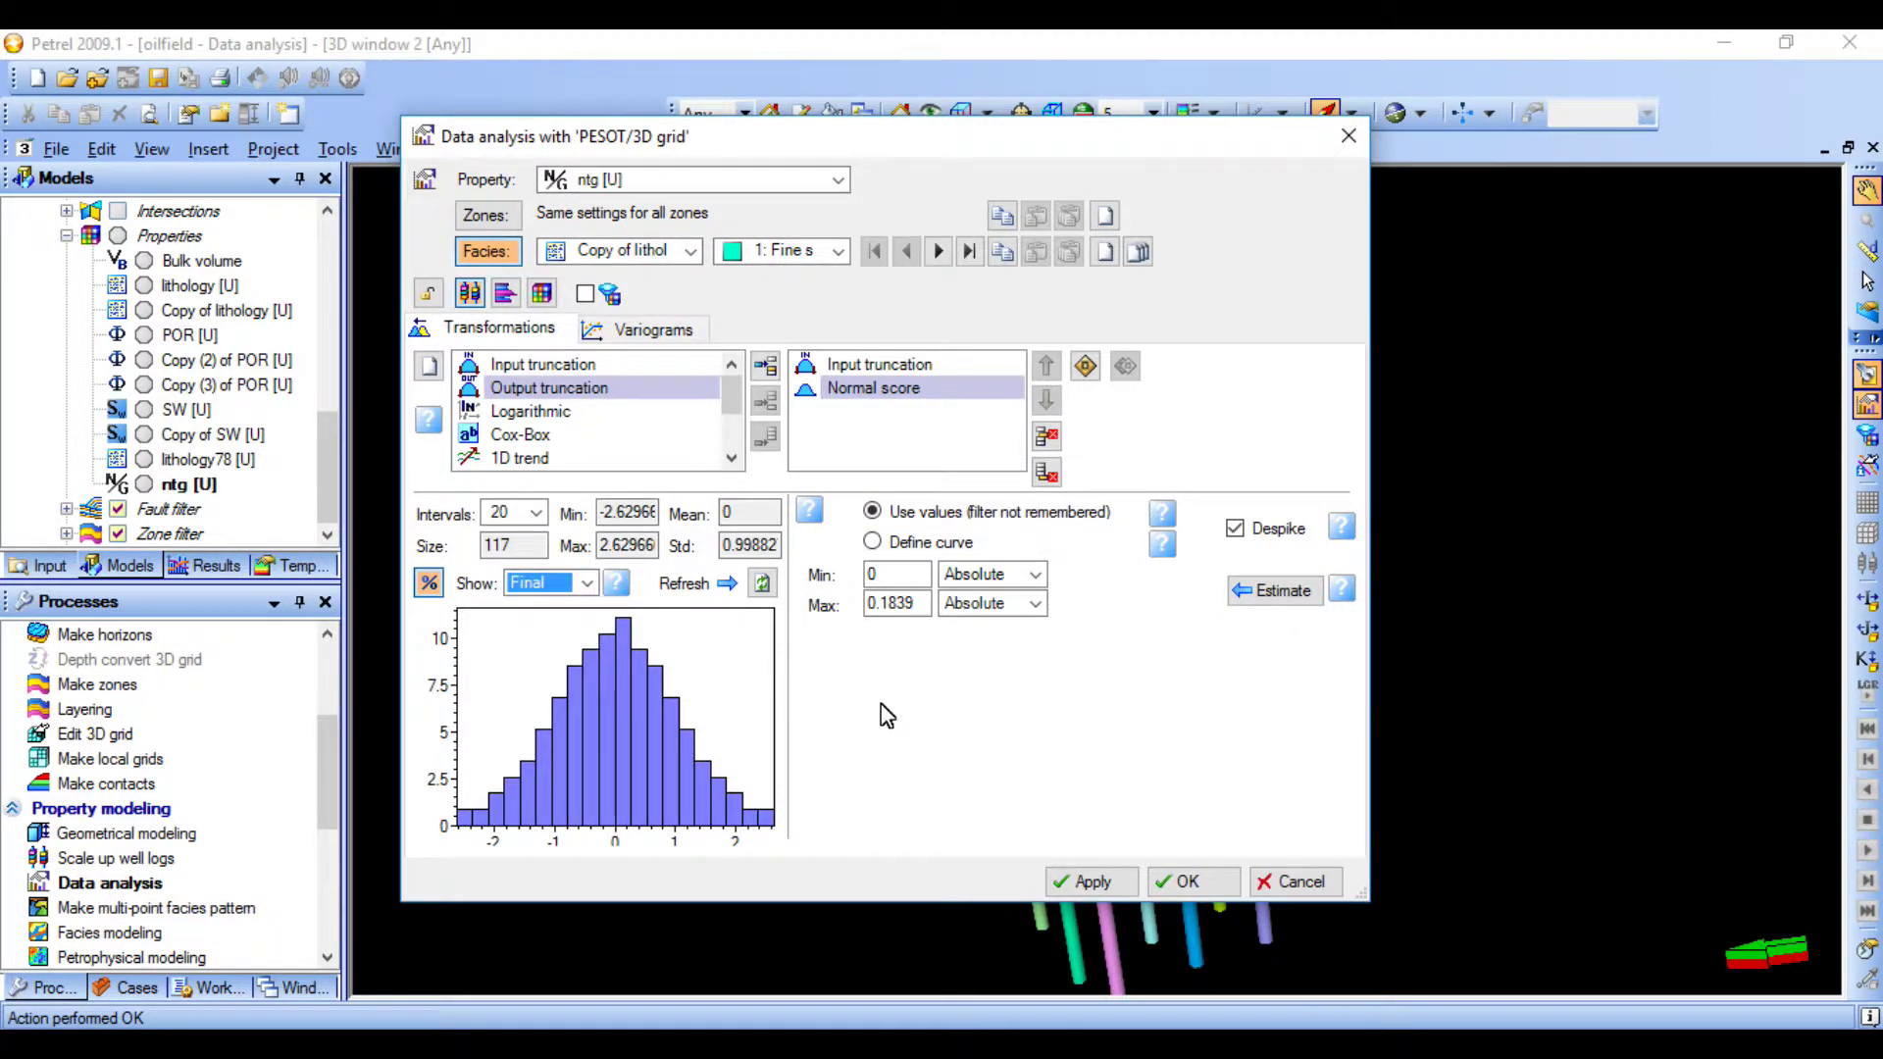
Reshape the major search cone to azimuth 266, radius about 3825, band width 1903.4 and tolerance 90, and fit the variogram to the regression curve.
left_click(642, 330)
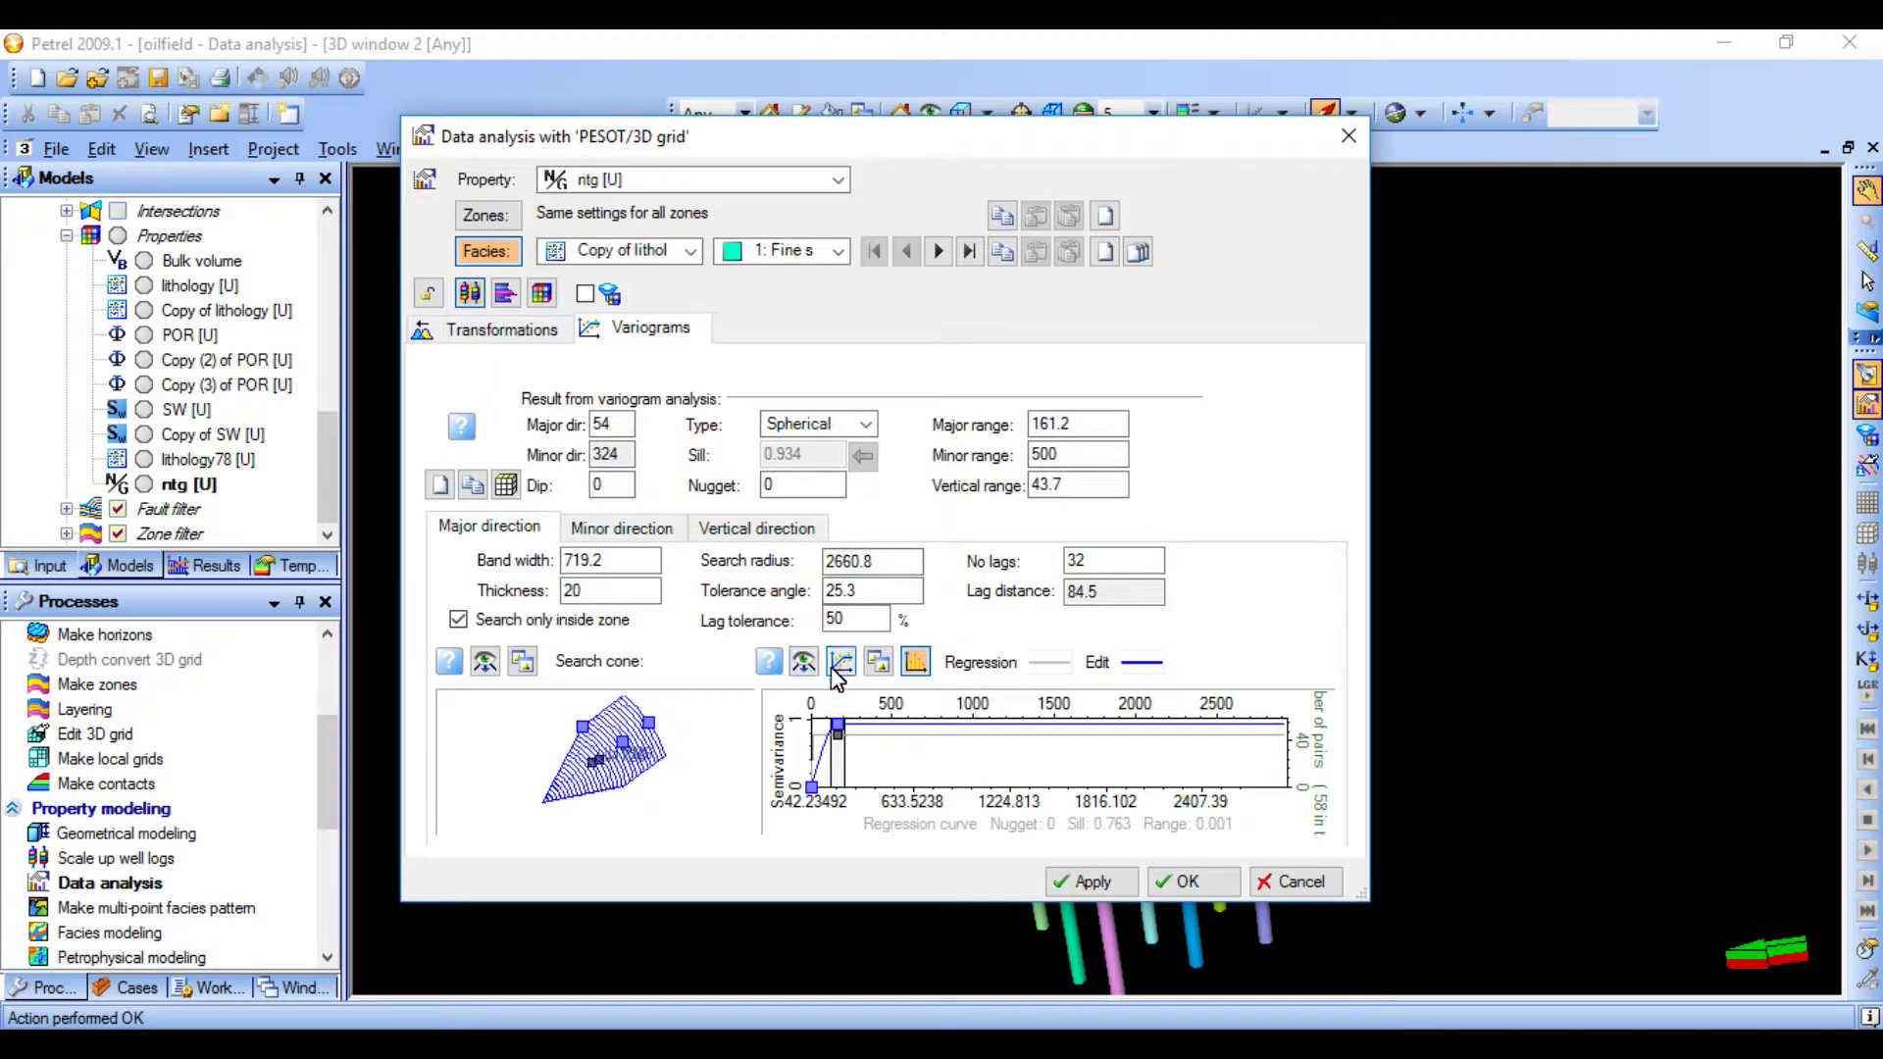
mouse_move(585, 734)
left_mouse_down()
mouse_move(546, 726)
mouse_move(641, 750)
mouse_move(642, 734)
mouse_move(615, 749)
left_mouse_up()
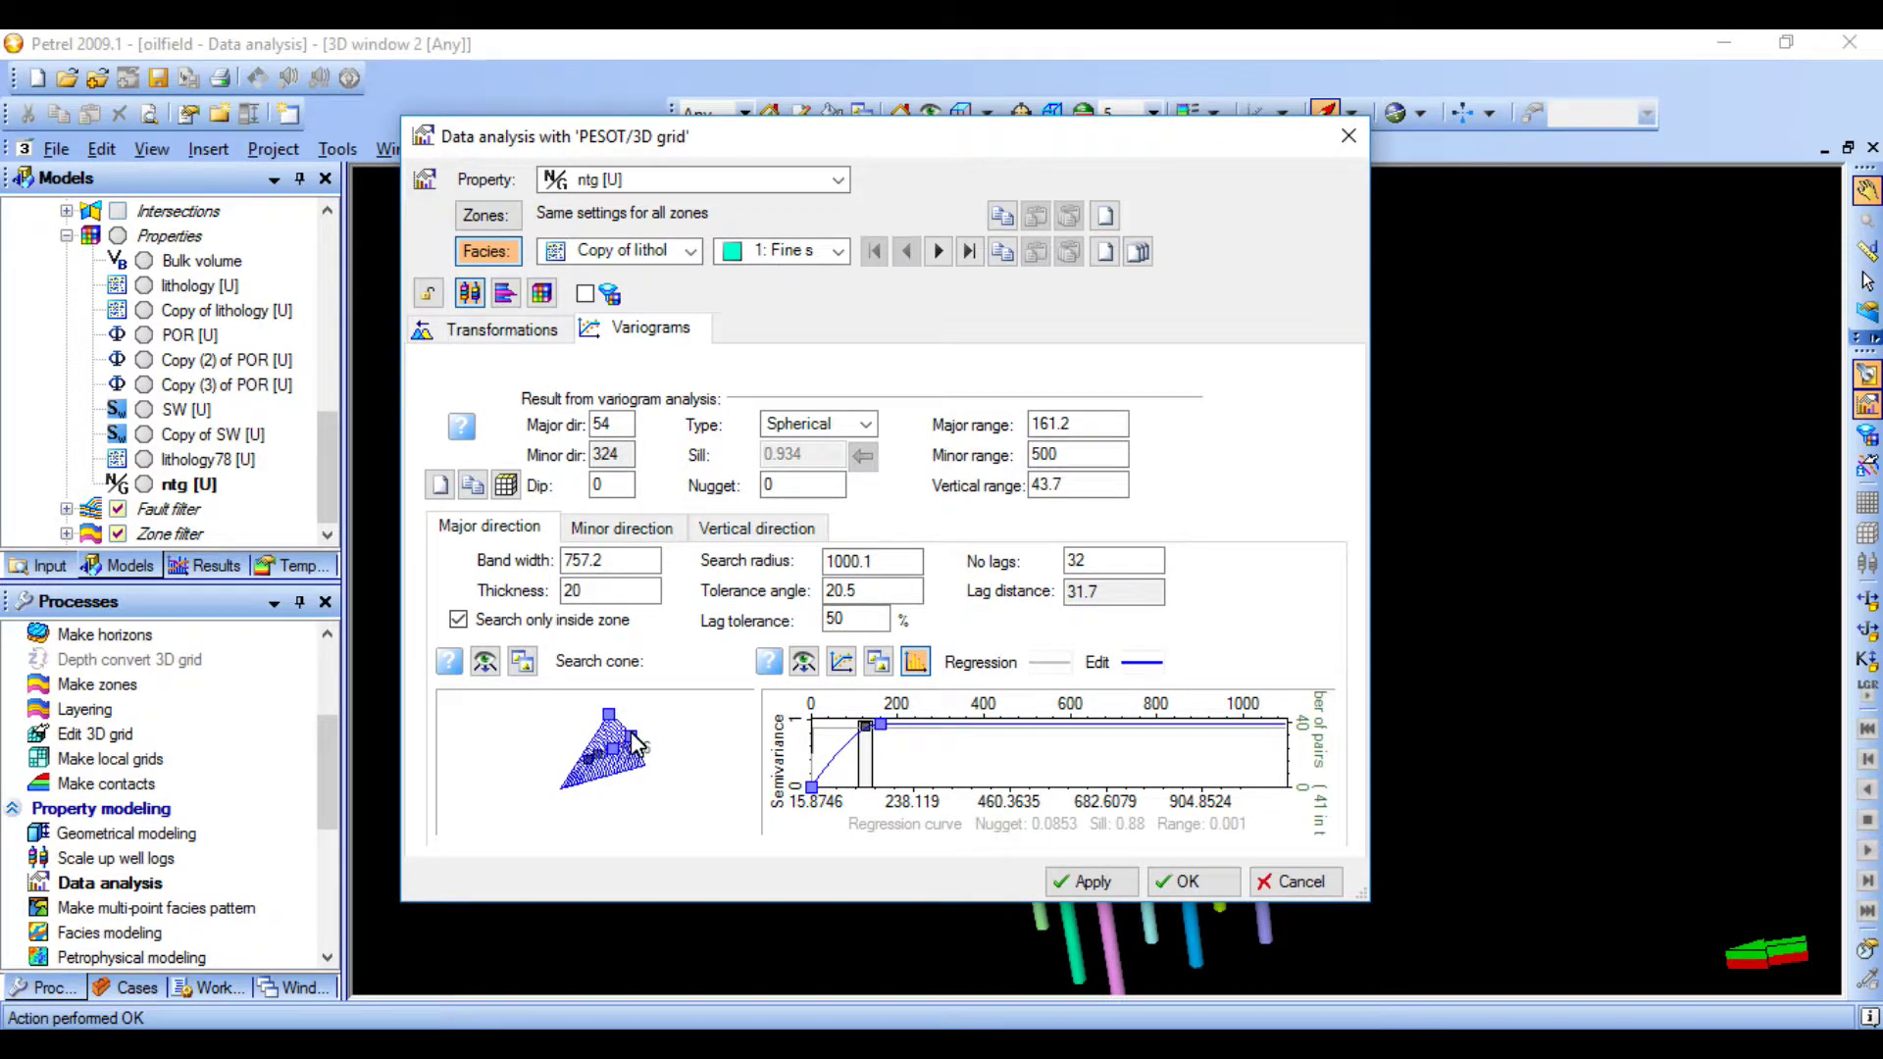
left_click_drag(632, 736, 684, 732)
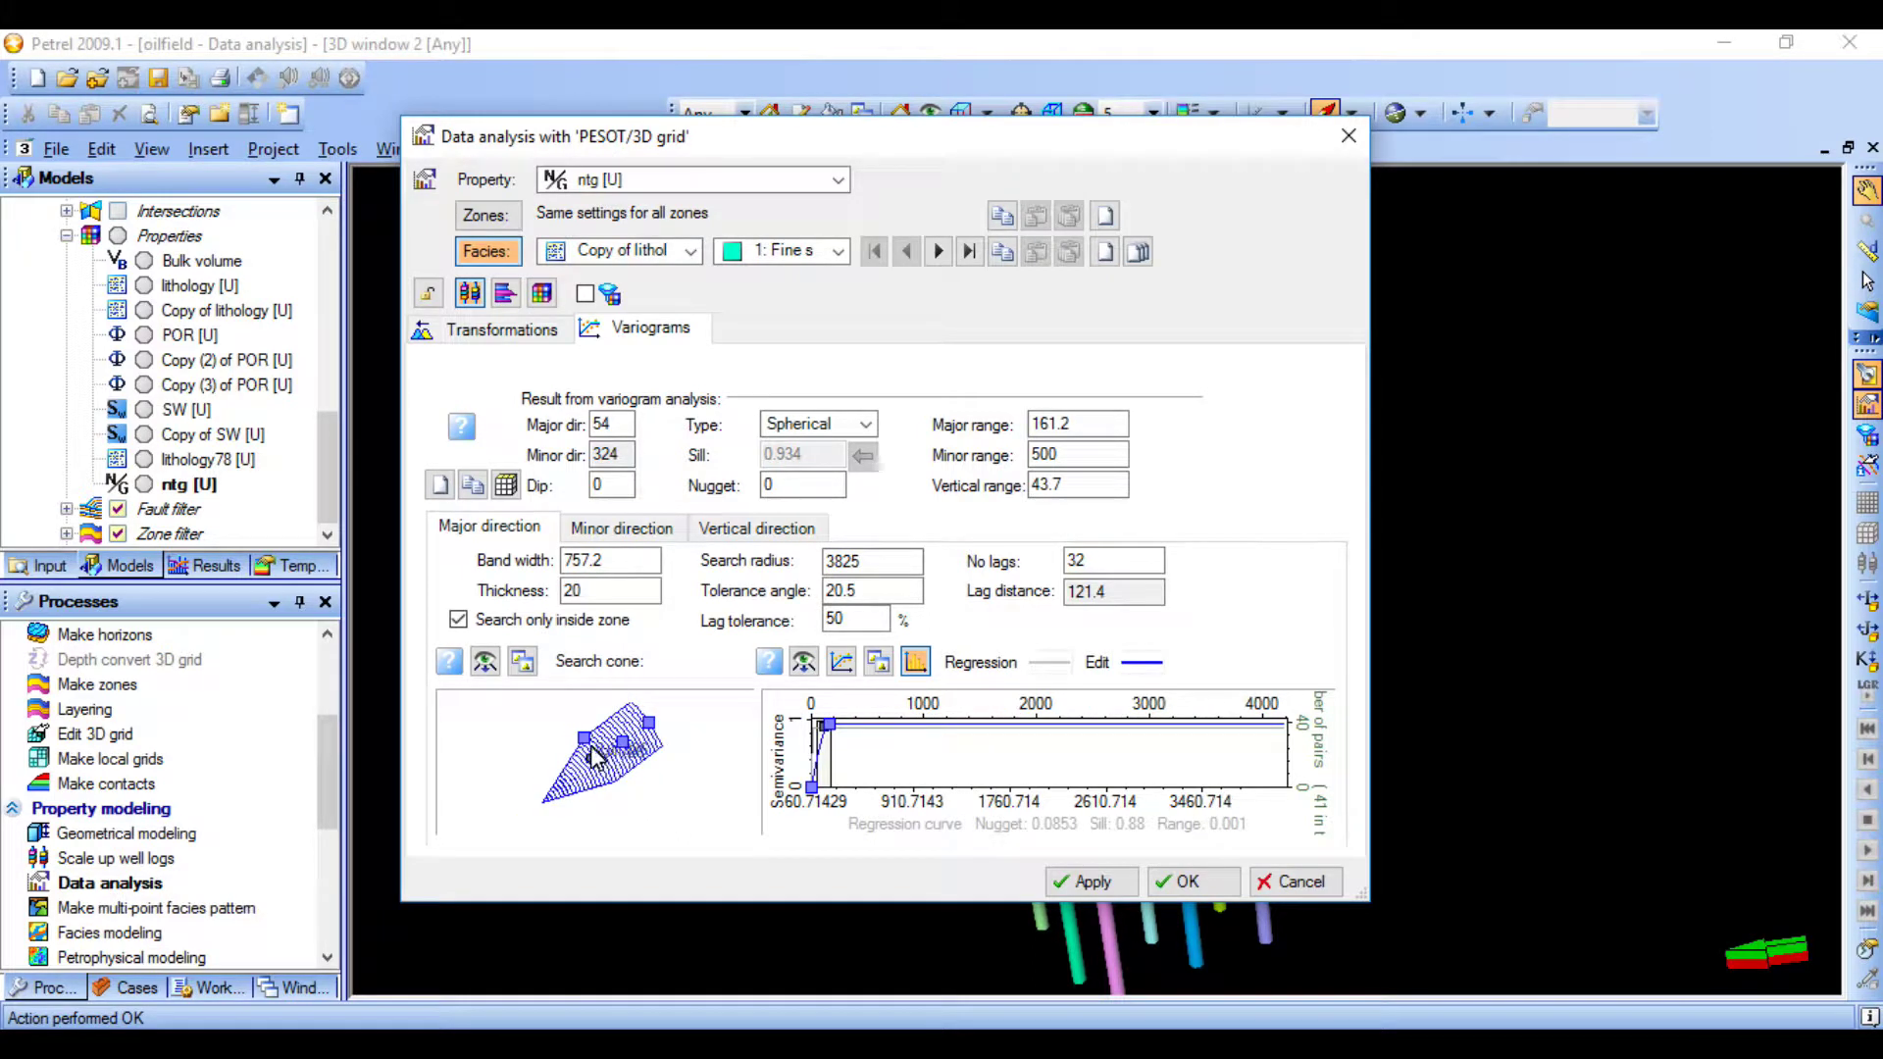
left_click_drag(589, 741, 504, 748)
left_click_drag(623, 747, 550, 769)
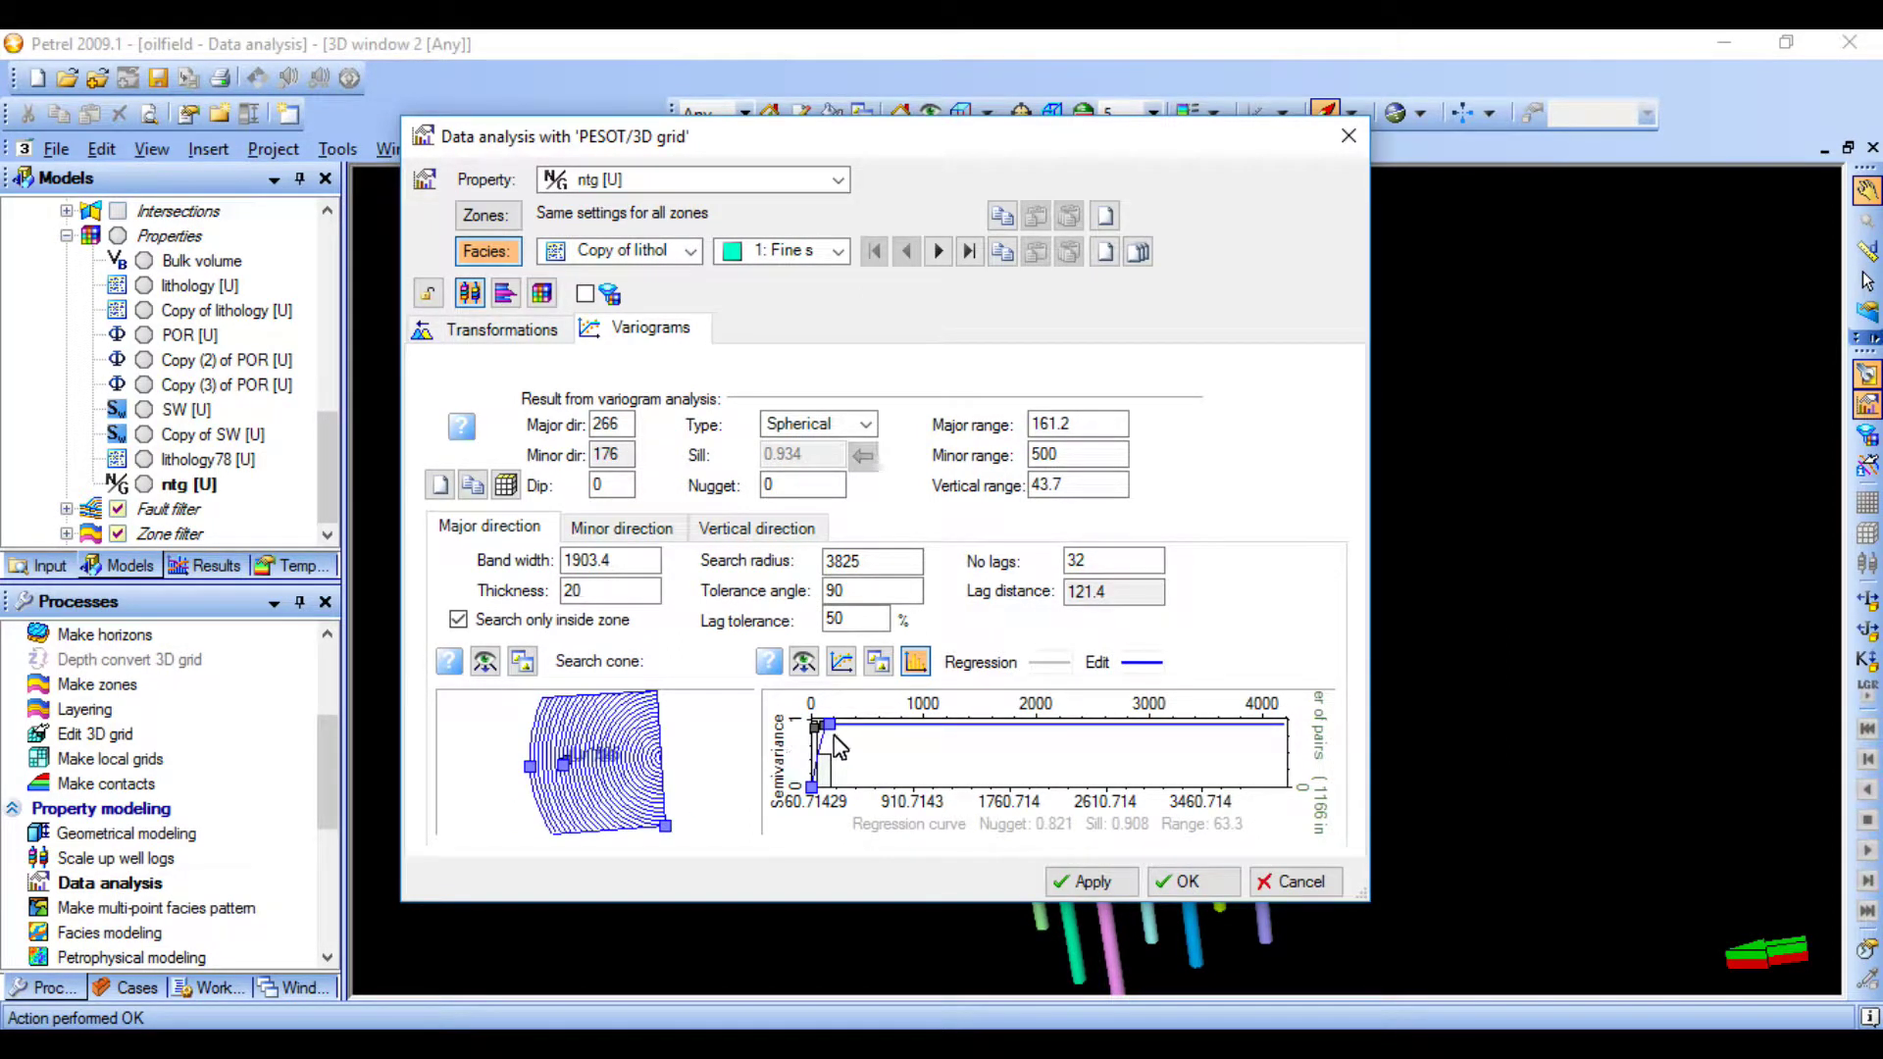
left_click(842, 663)
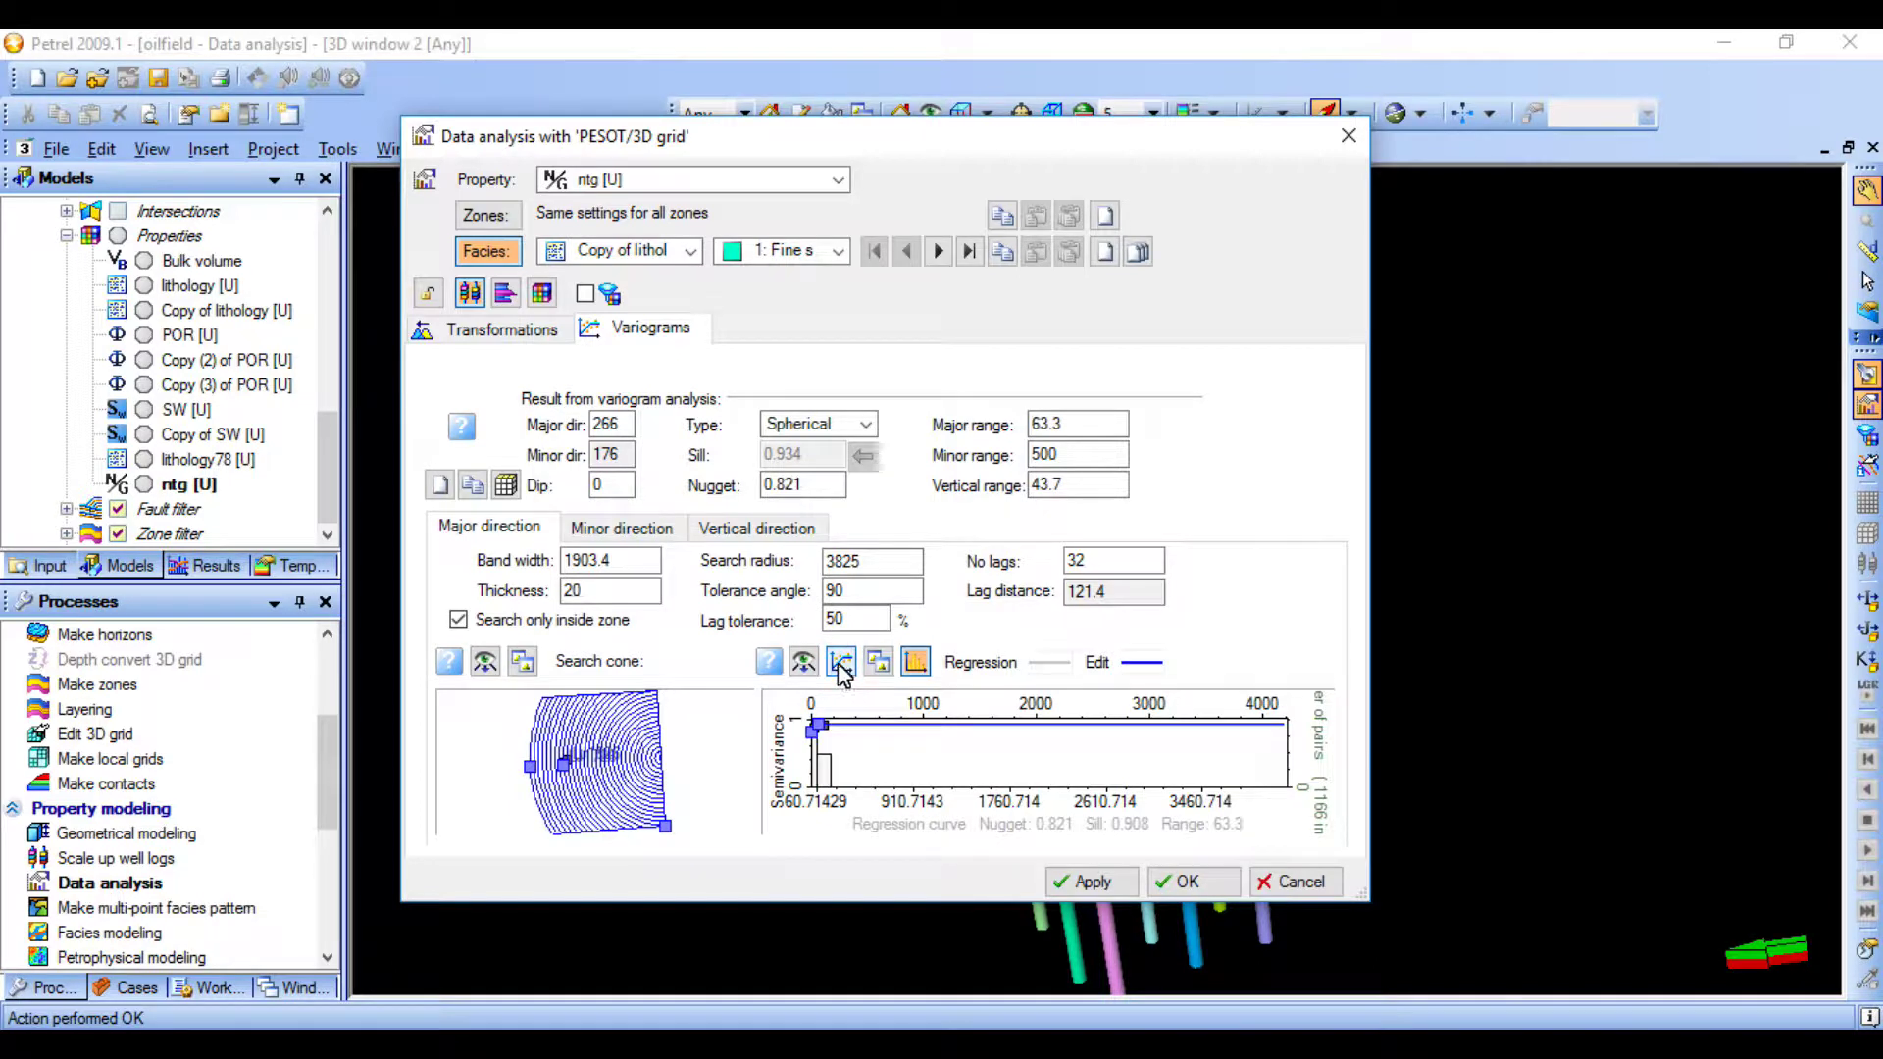
Reshape the minor direction's search cone to radius about 84.6, band width 70.6 and tolerance 90, and fit the variogram to the regression curve.
left_click(594, 534)
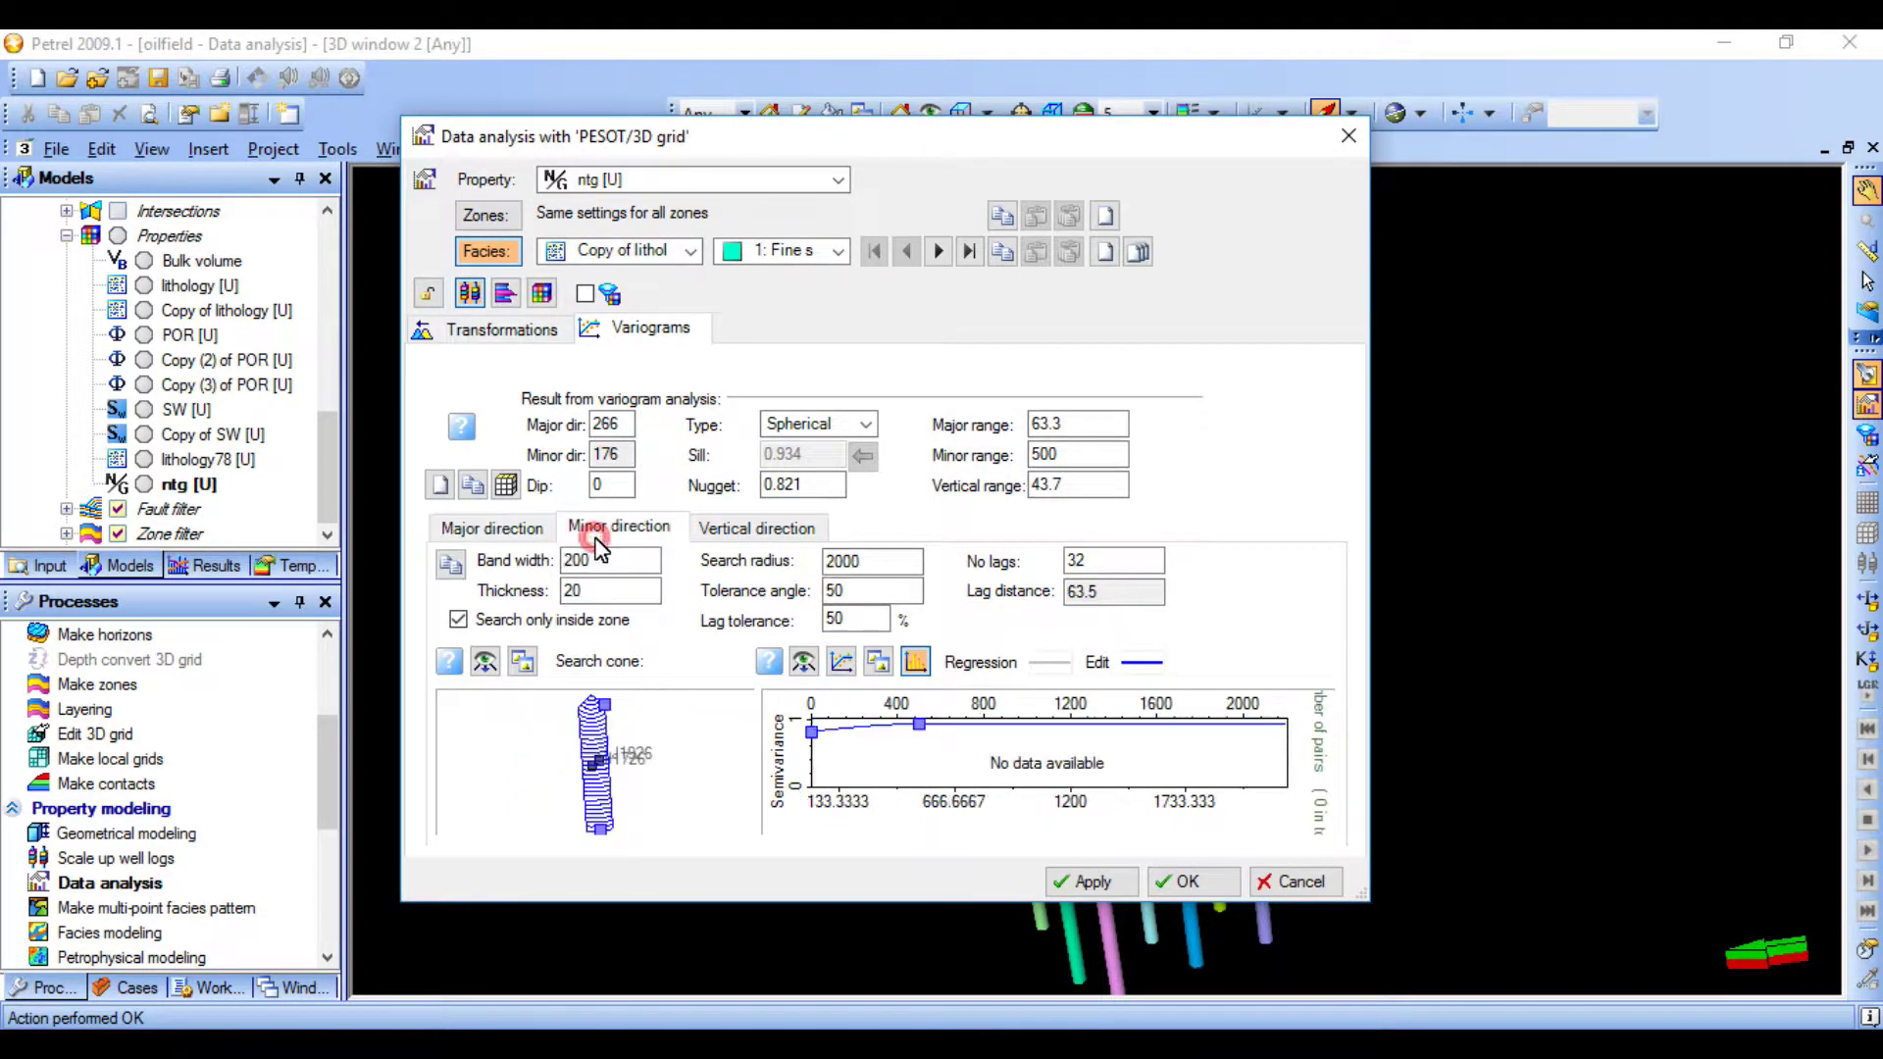
left_click_drag(599, 828, 626, 750)
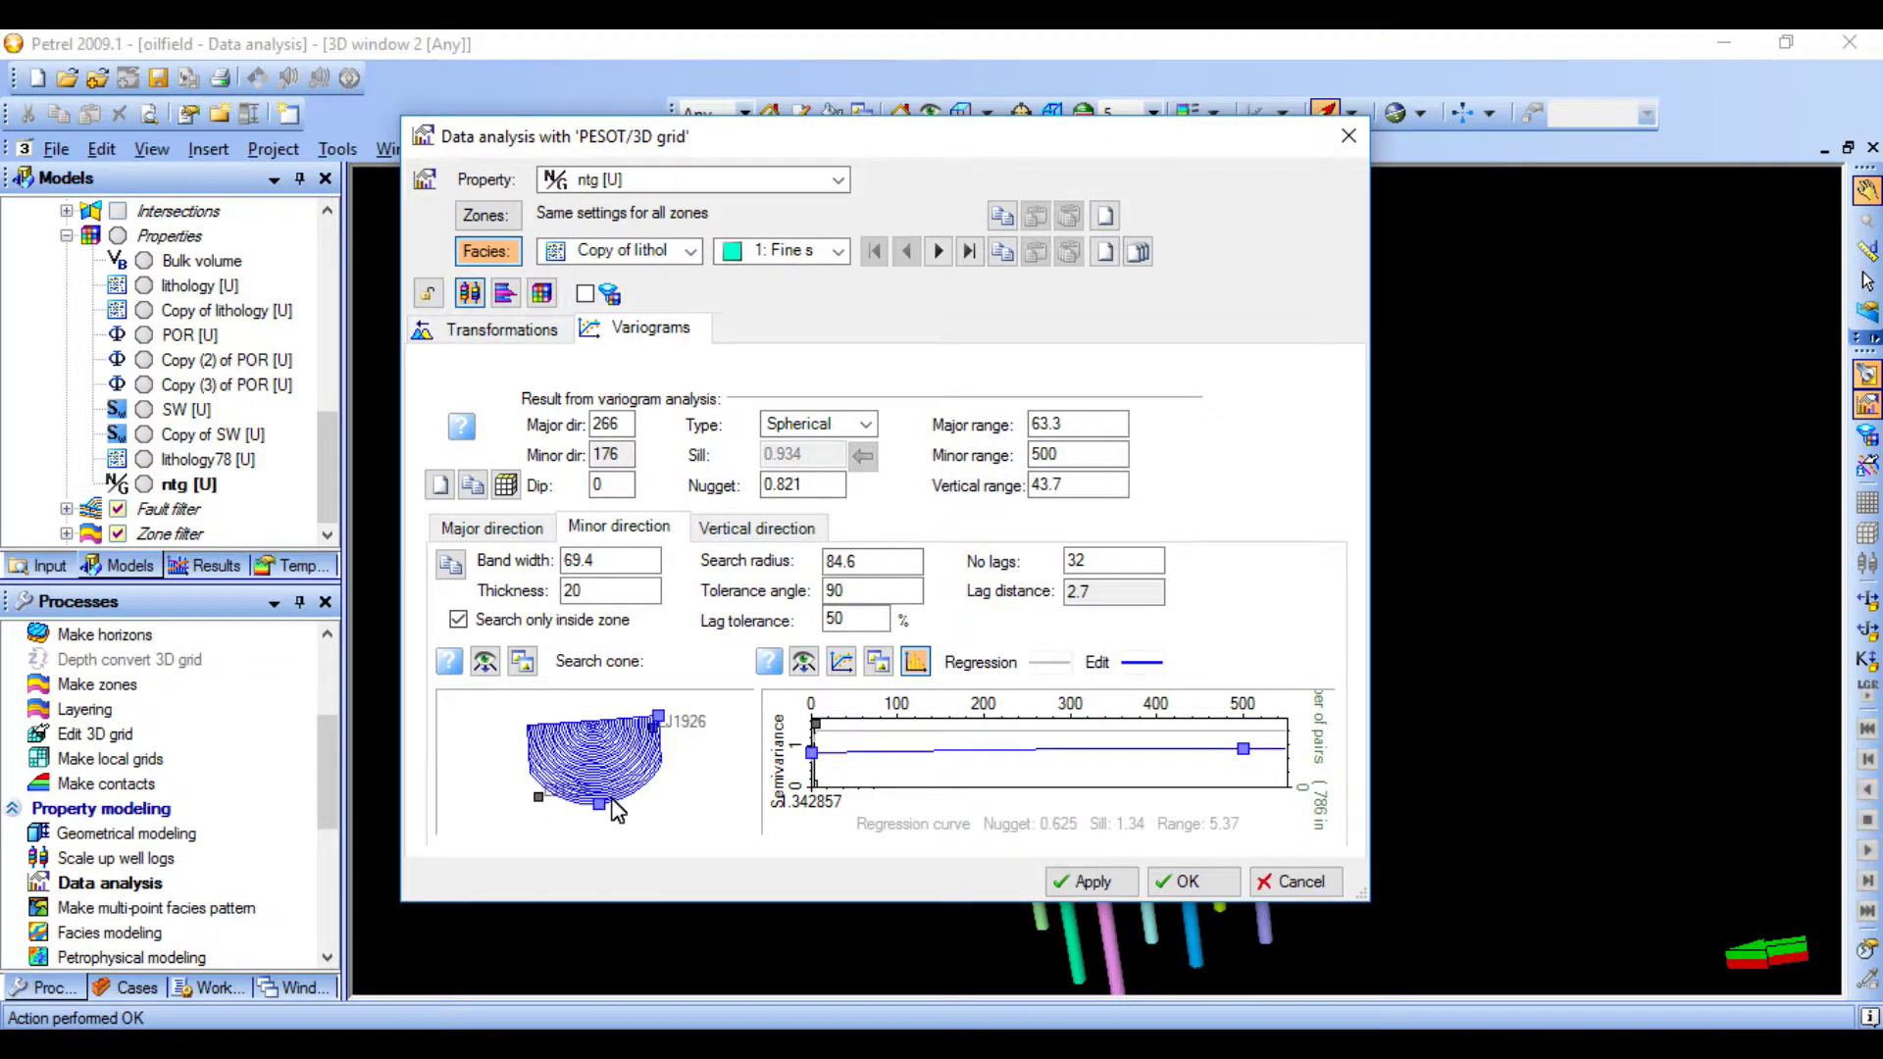
left_click_drag(657, 720, 657, 691)
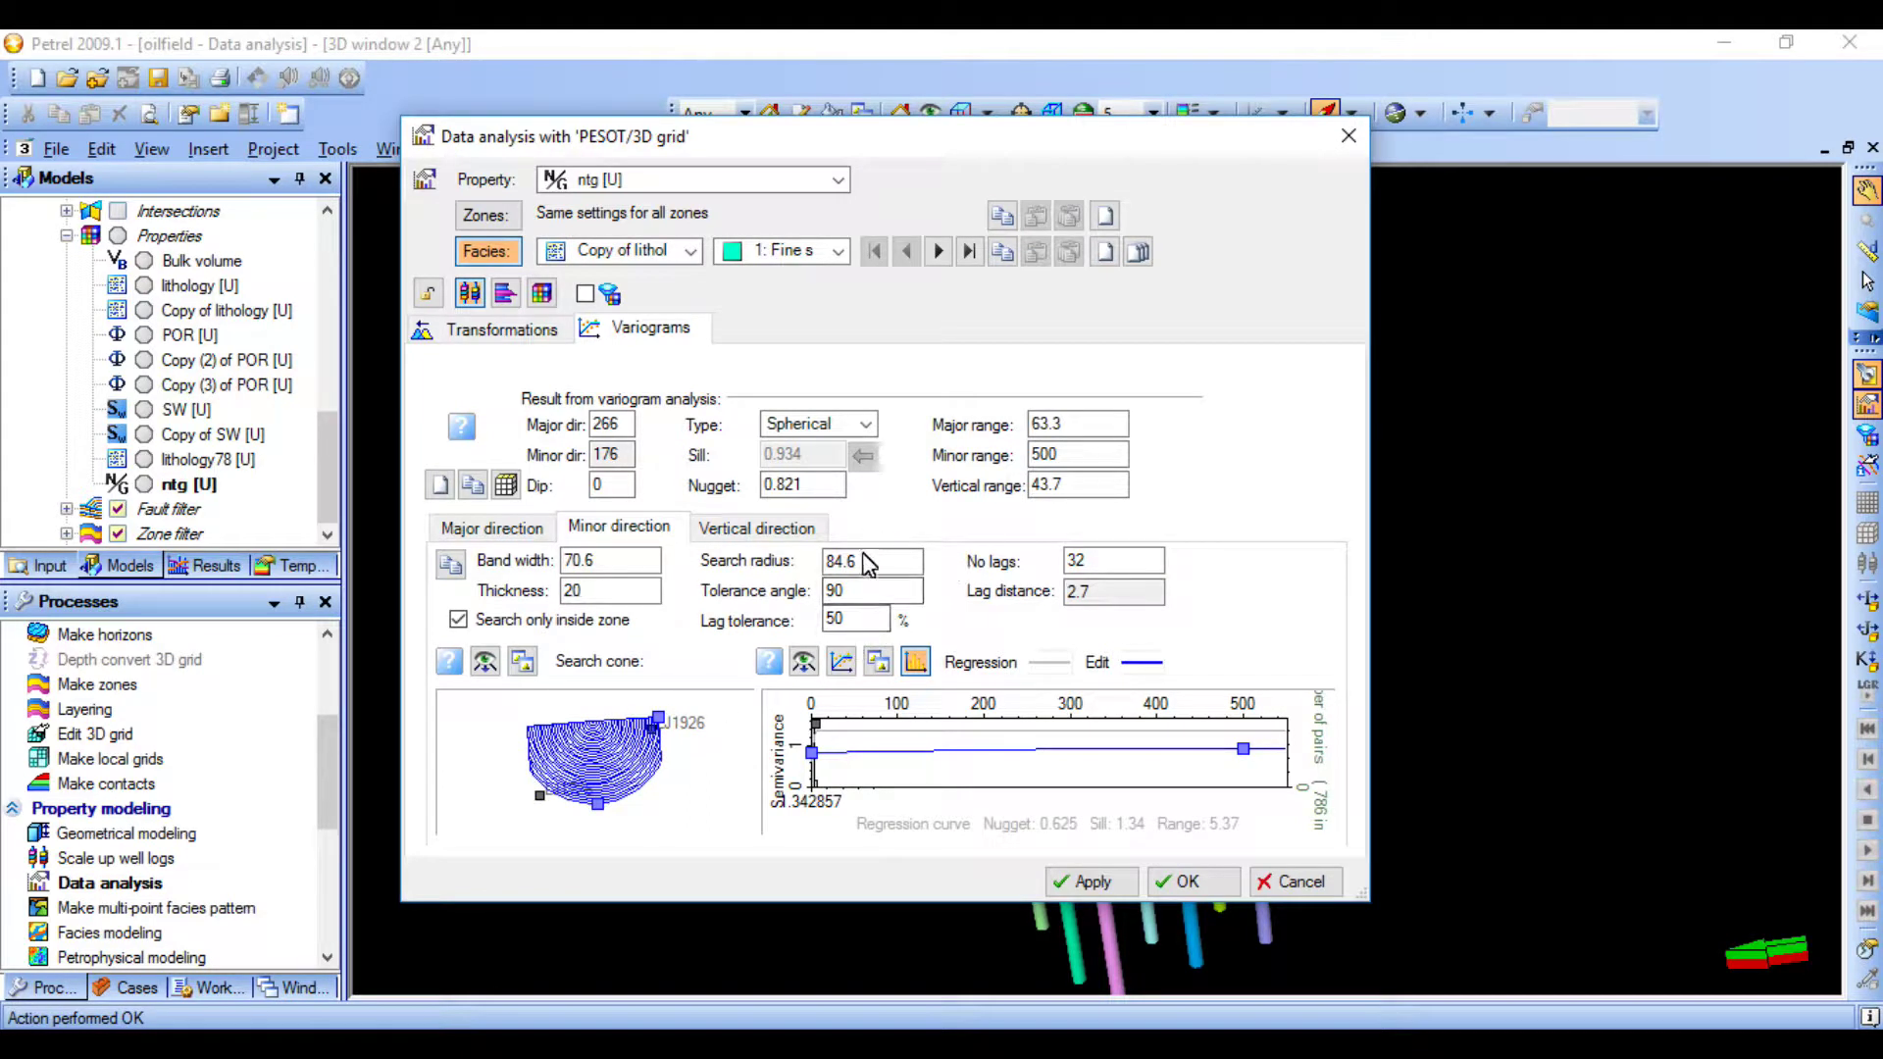
left_click(840, 663)
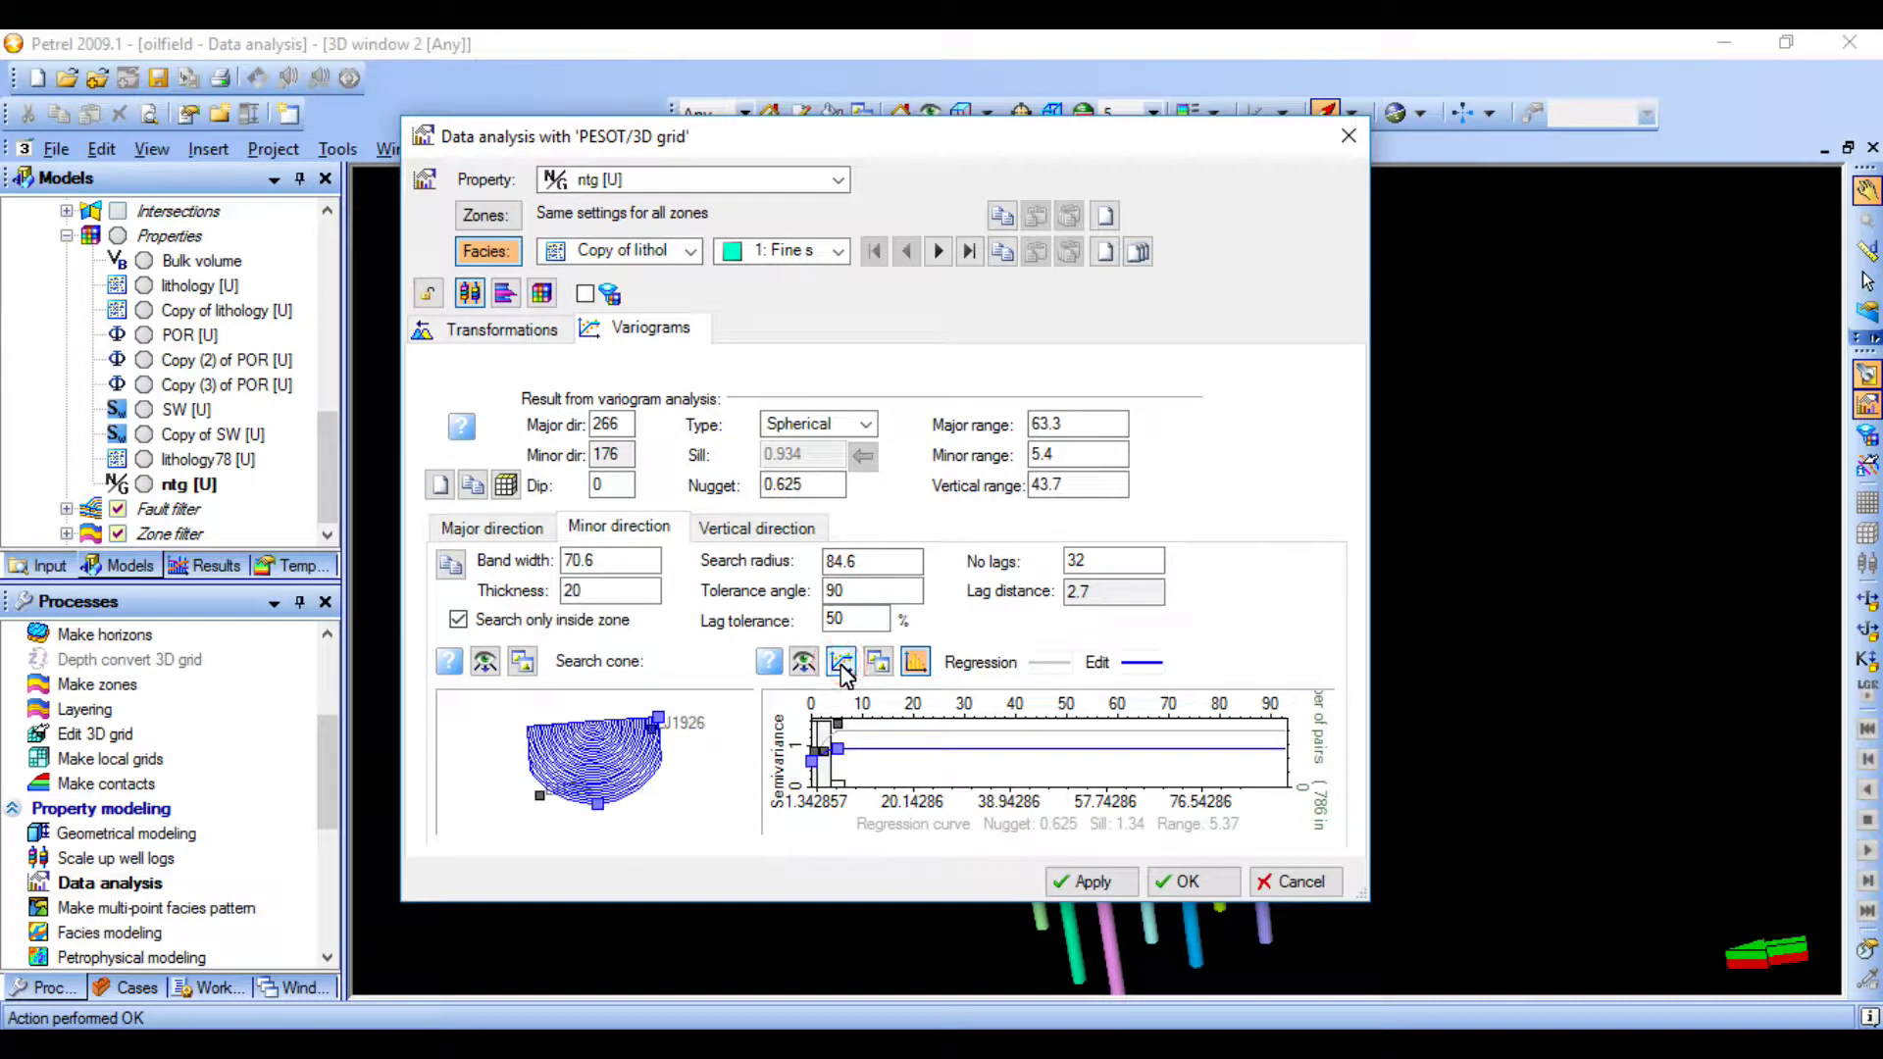
Check the variogram directions, accept the ntg data analysis settings and display the ntg property in the 3D window.
left_click(723, 529)
left_click(636, 529)
left_click(491, 525)
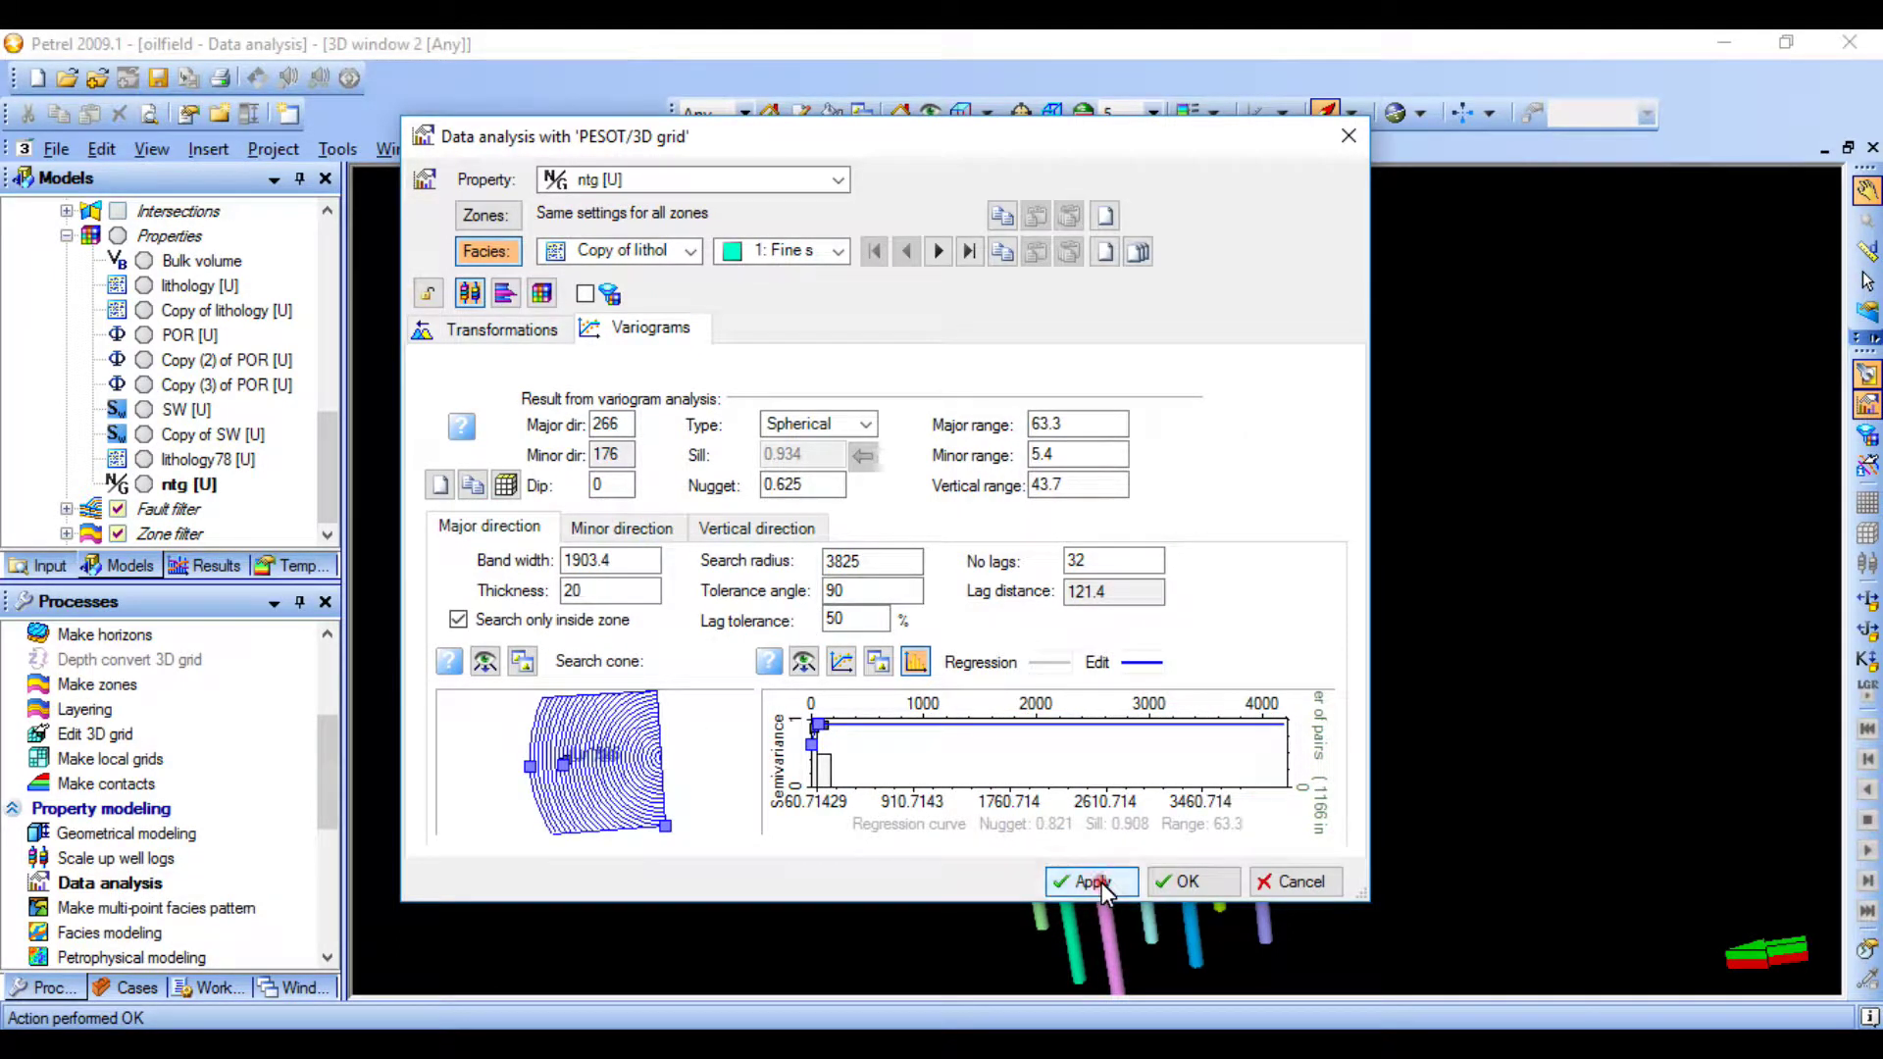
left_click(1173, 882)
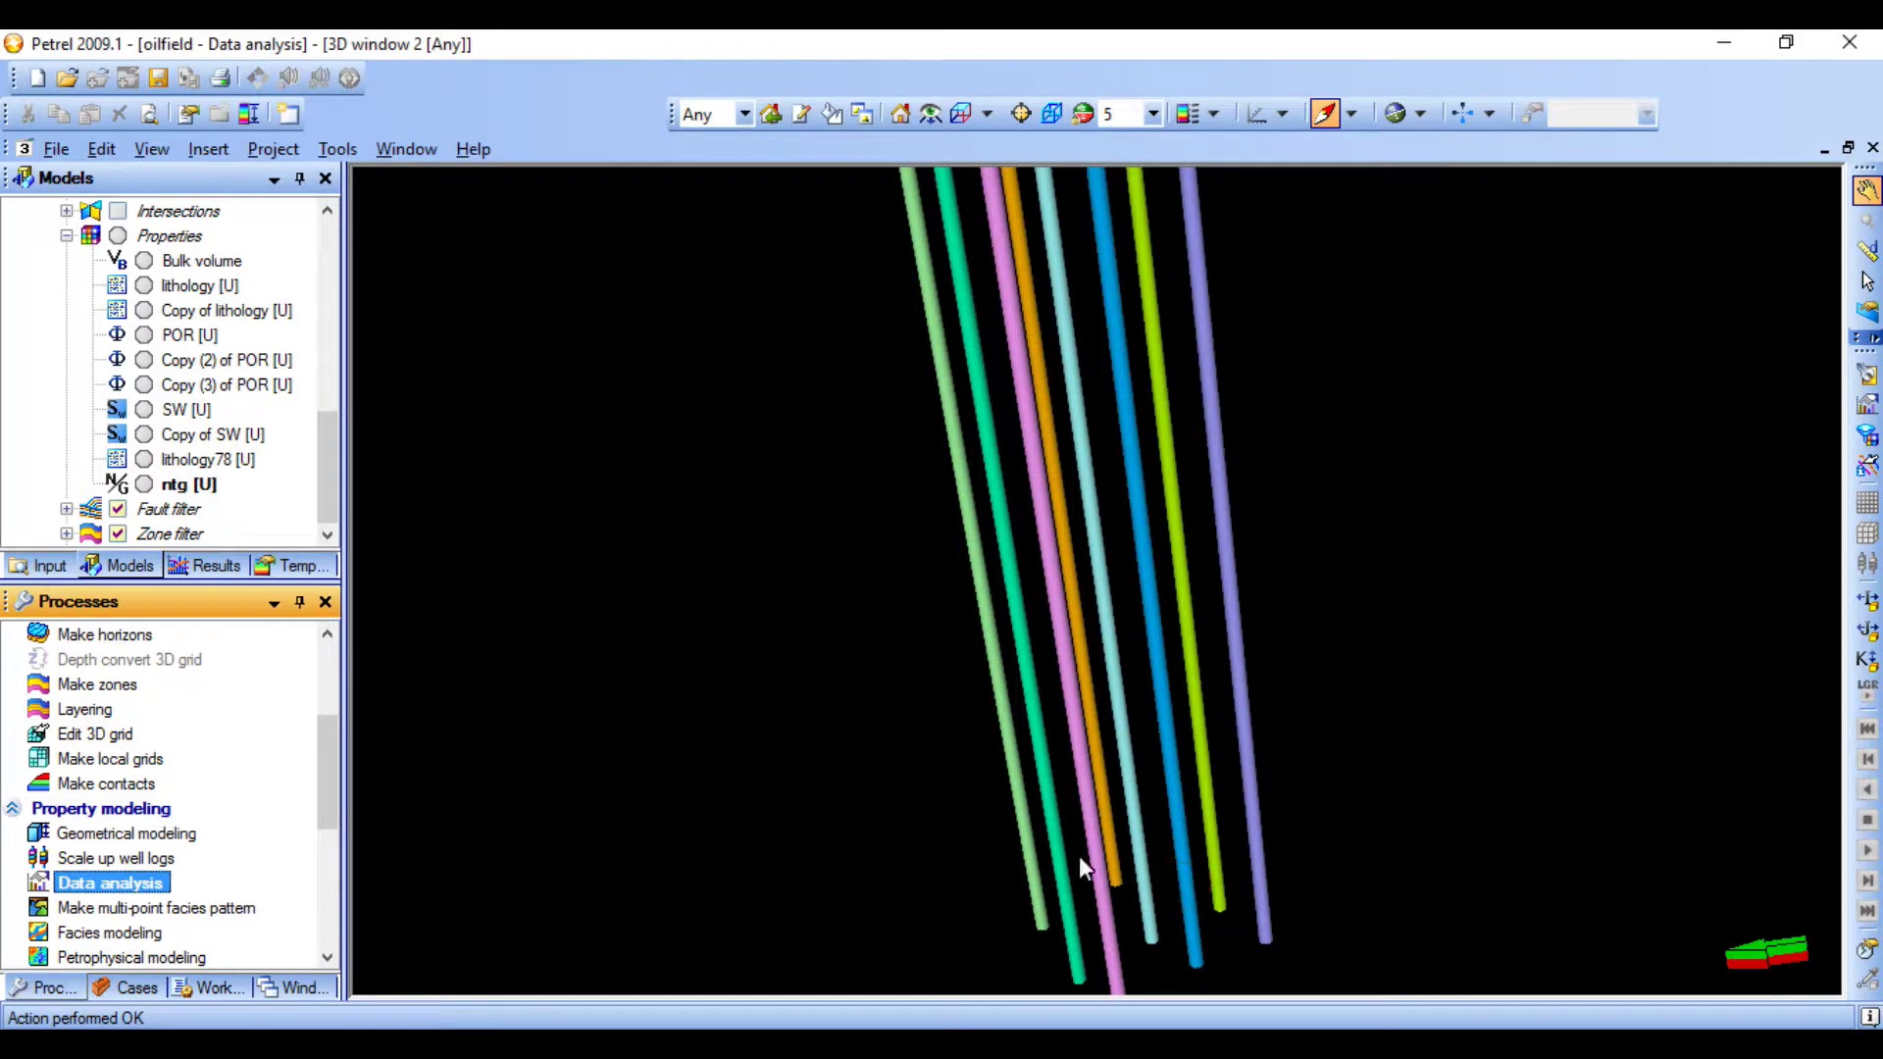
left_click(144, 484)
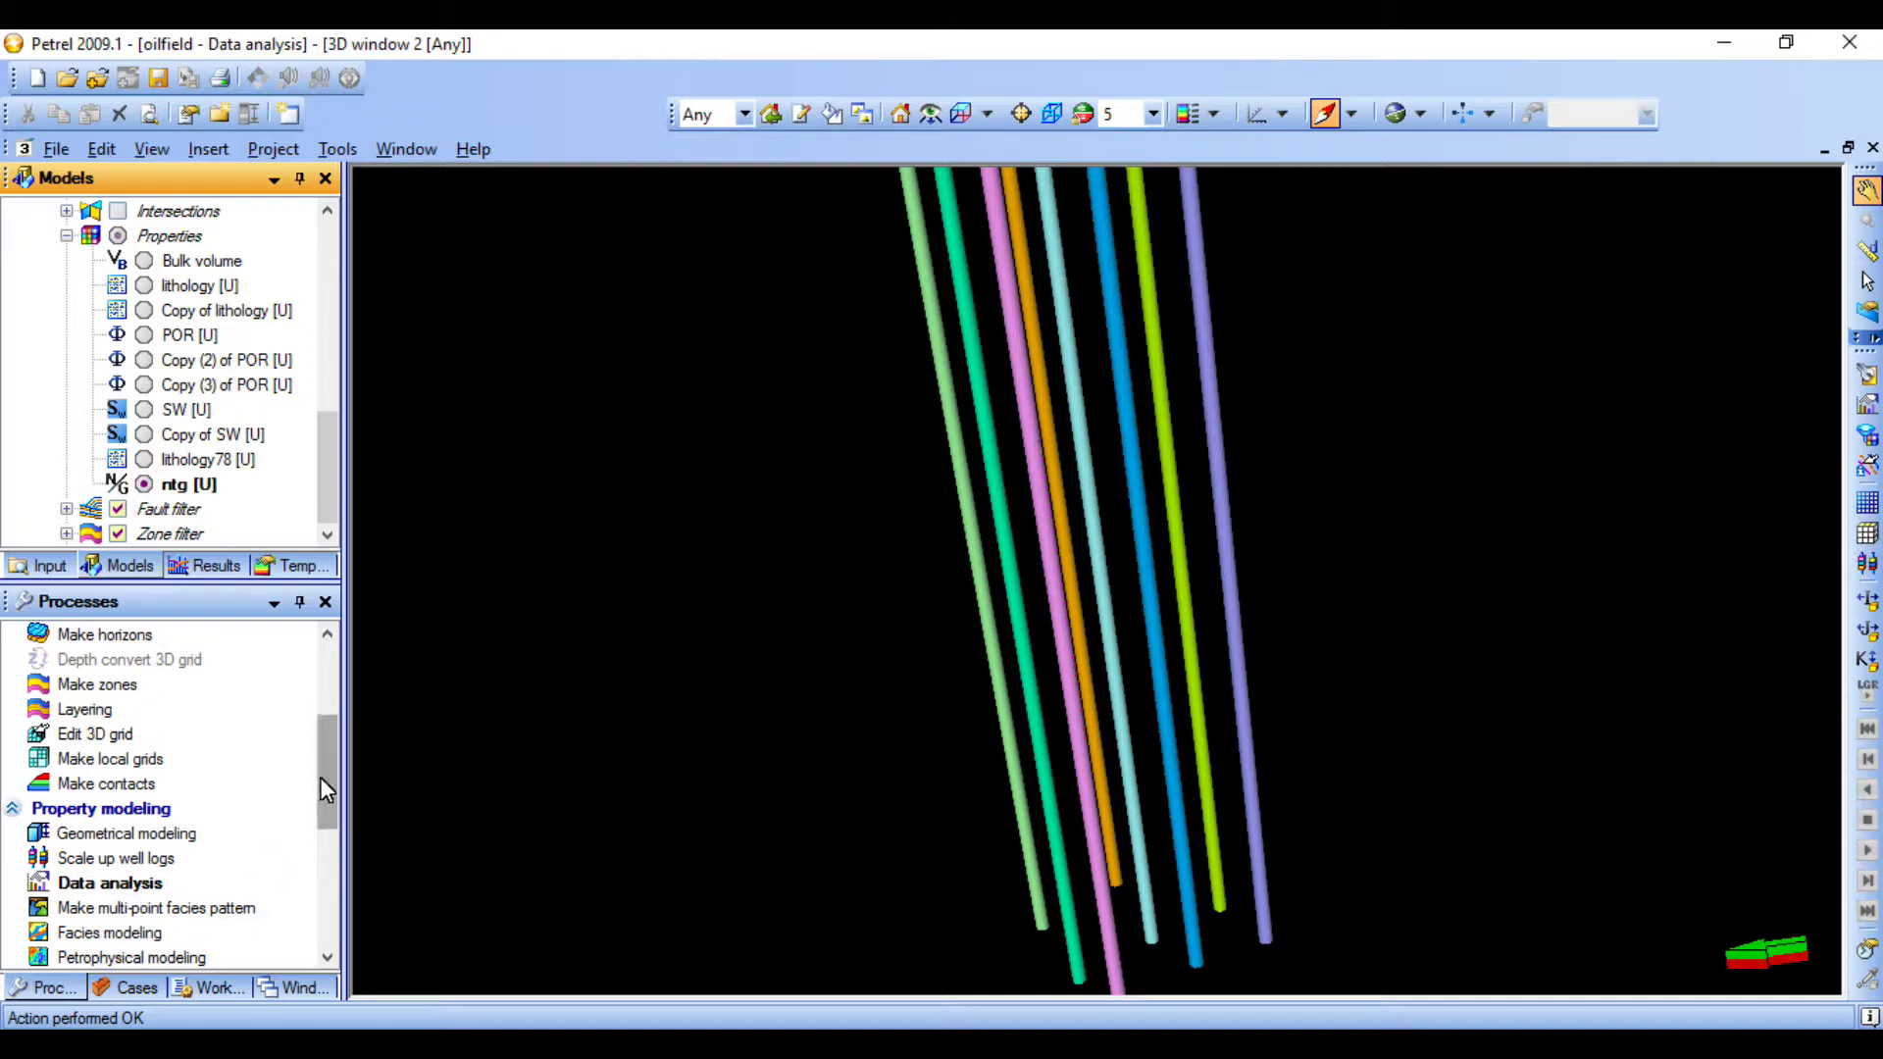
left_click_drag(320, 776, 320, 830)
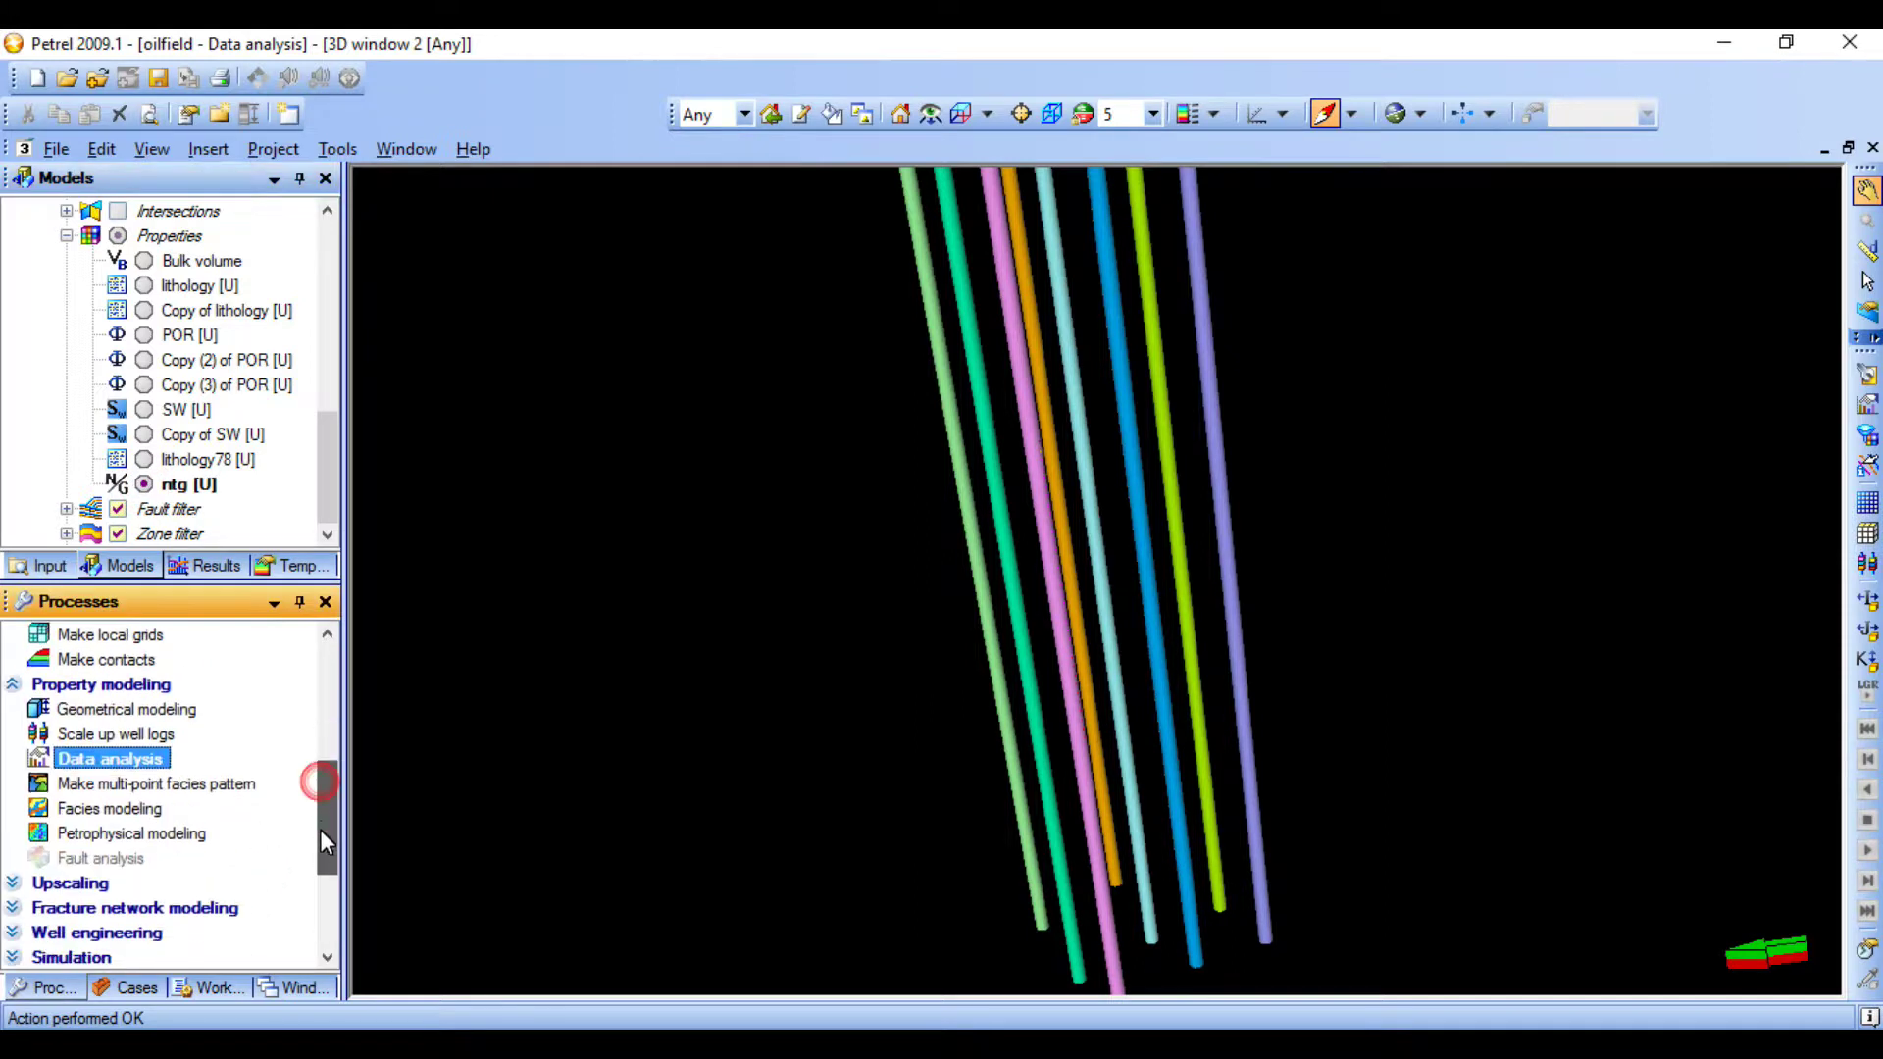
double_click(132, 834)
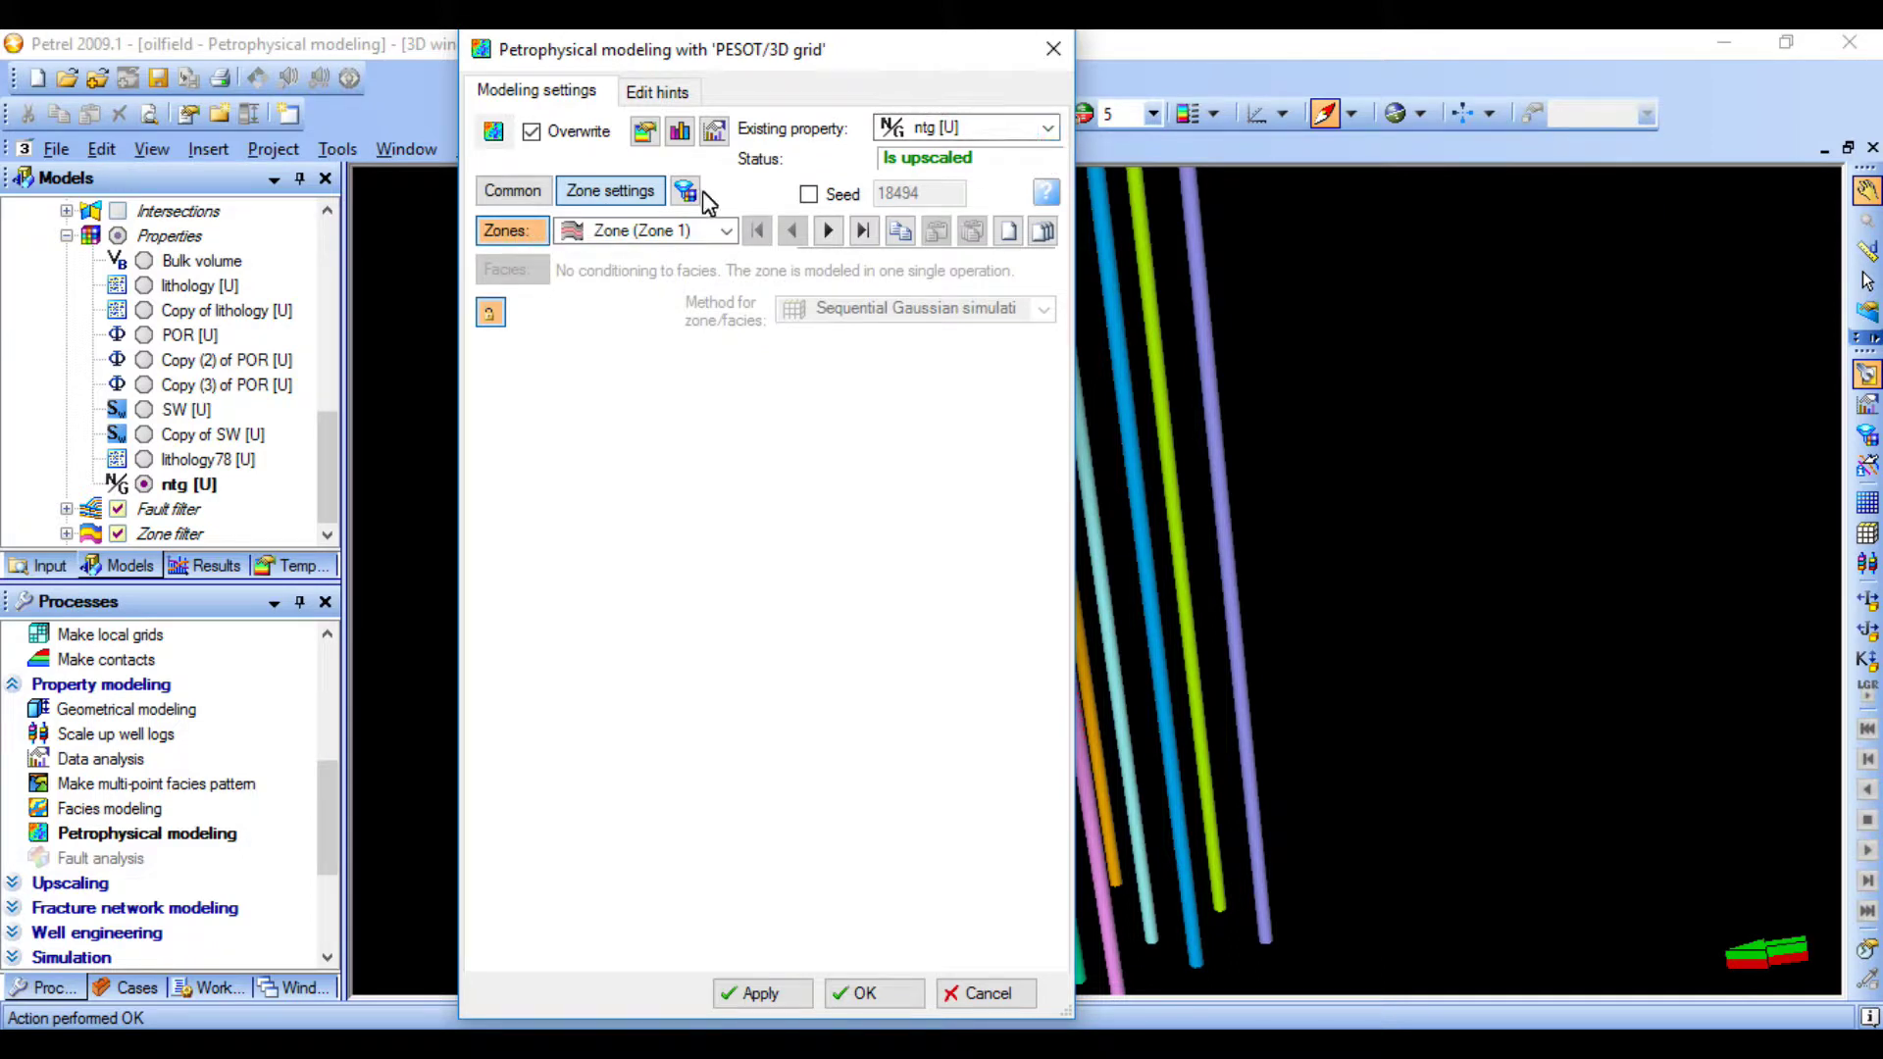
left_click(508, 232)
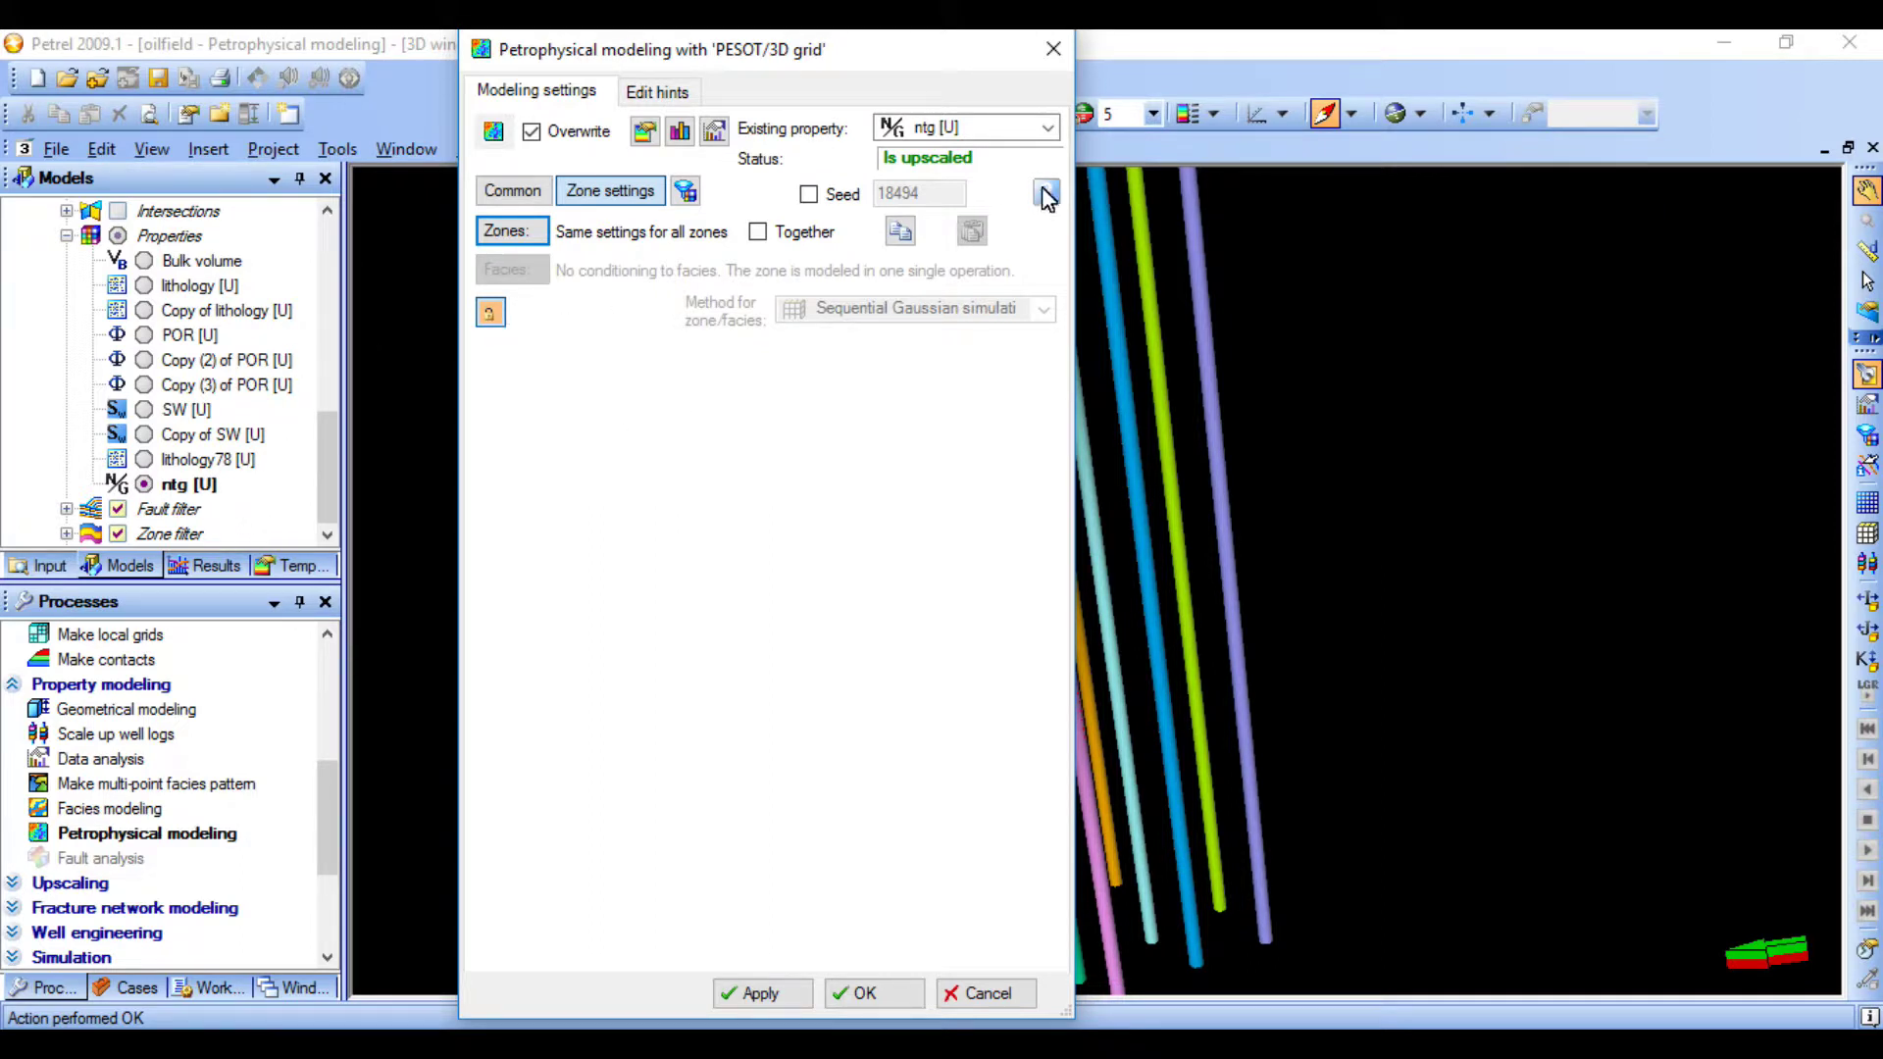
left_click(1052, 46)
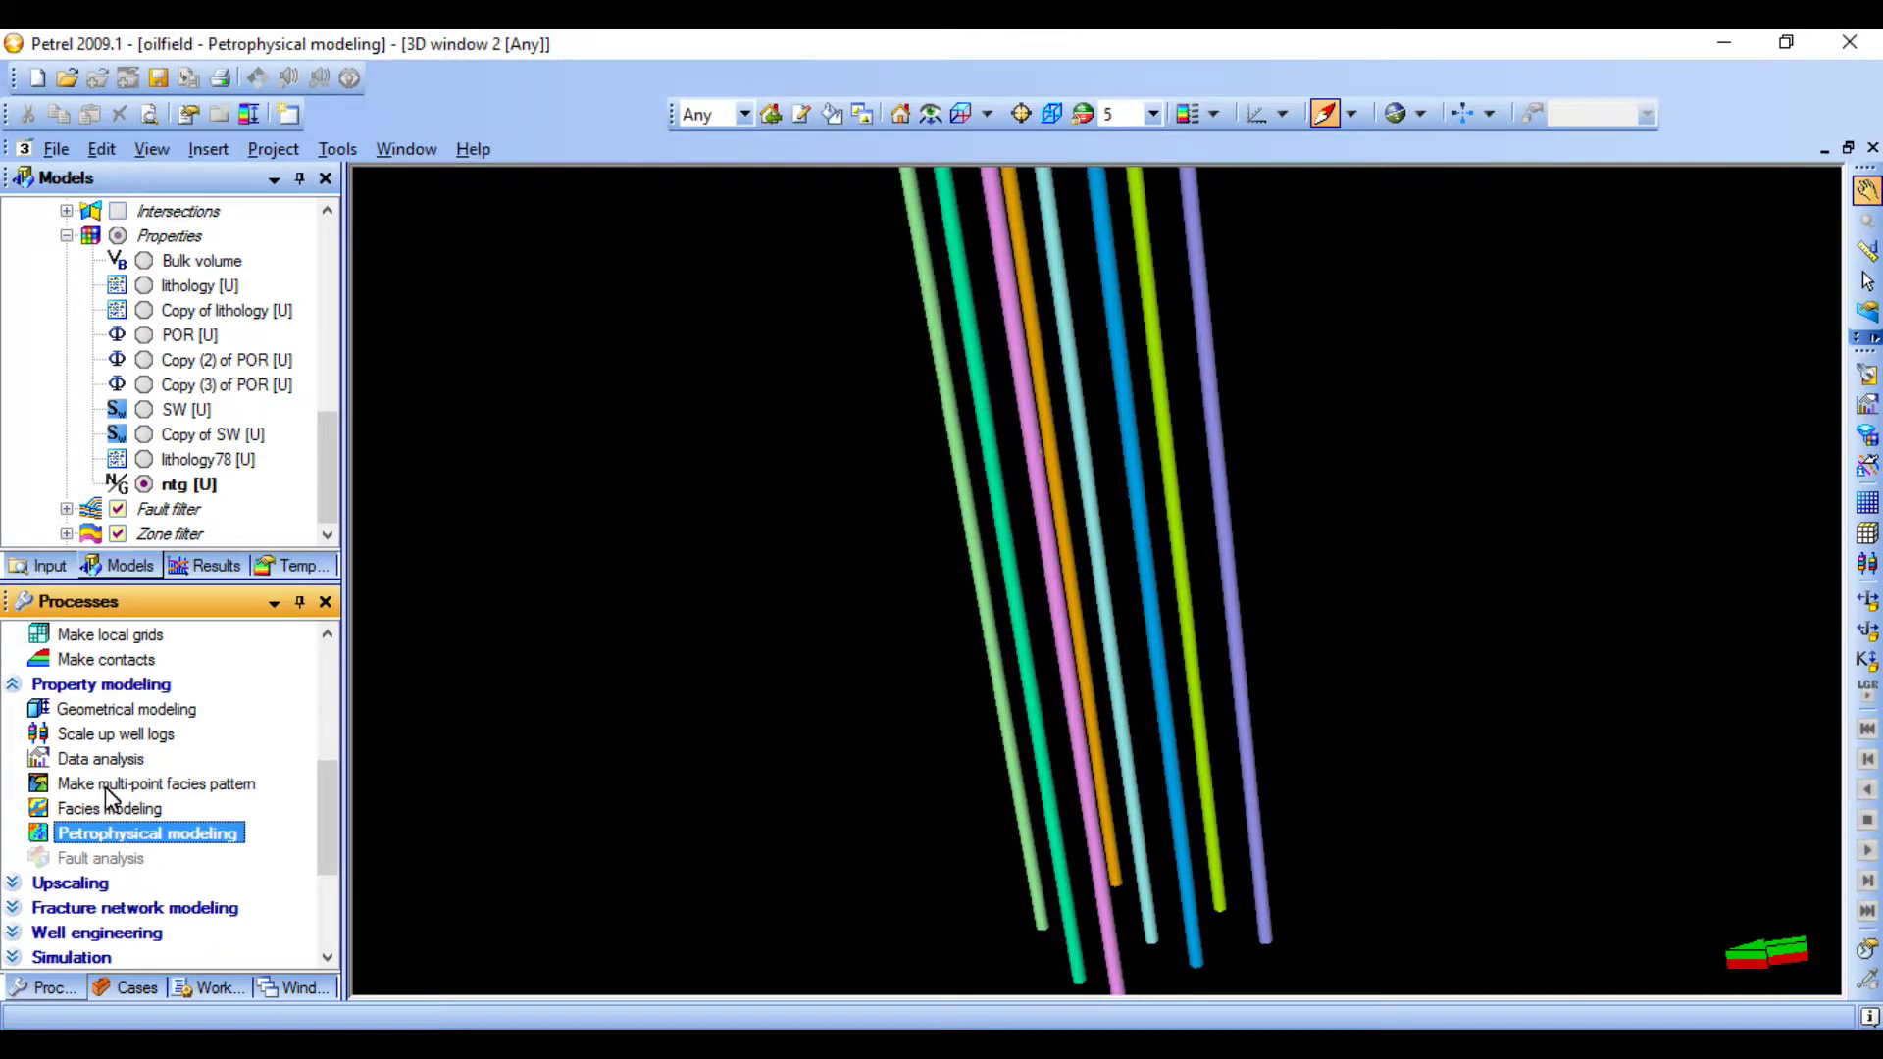
Reopen the ntg data analysis, copy the fine sand facies settings, check shale, and turn off conditioning to facies.
double_click(98, 758)
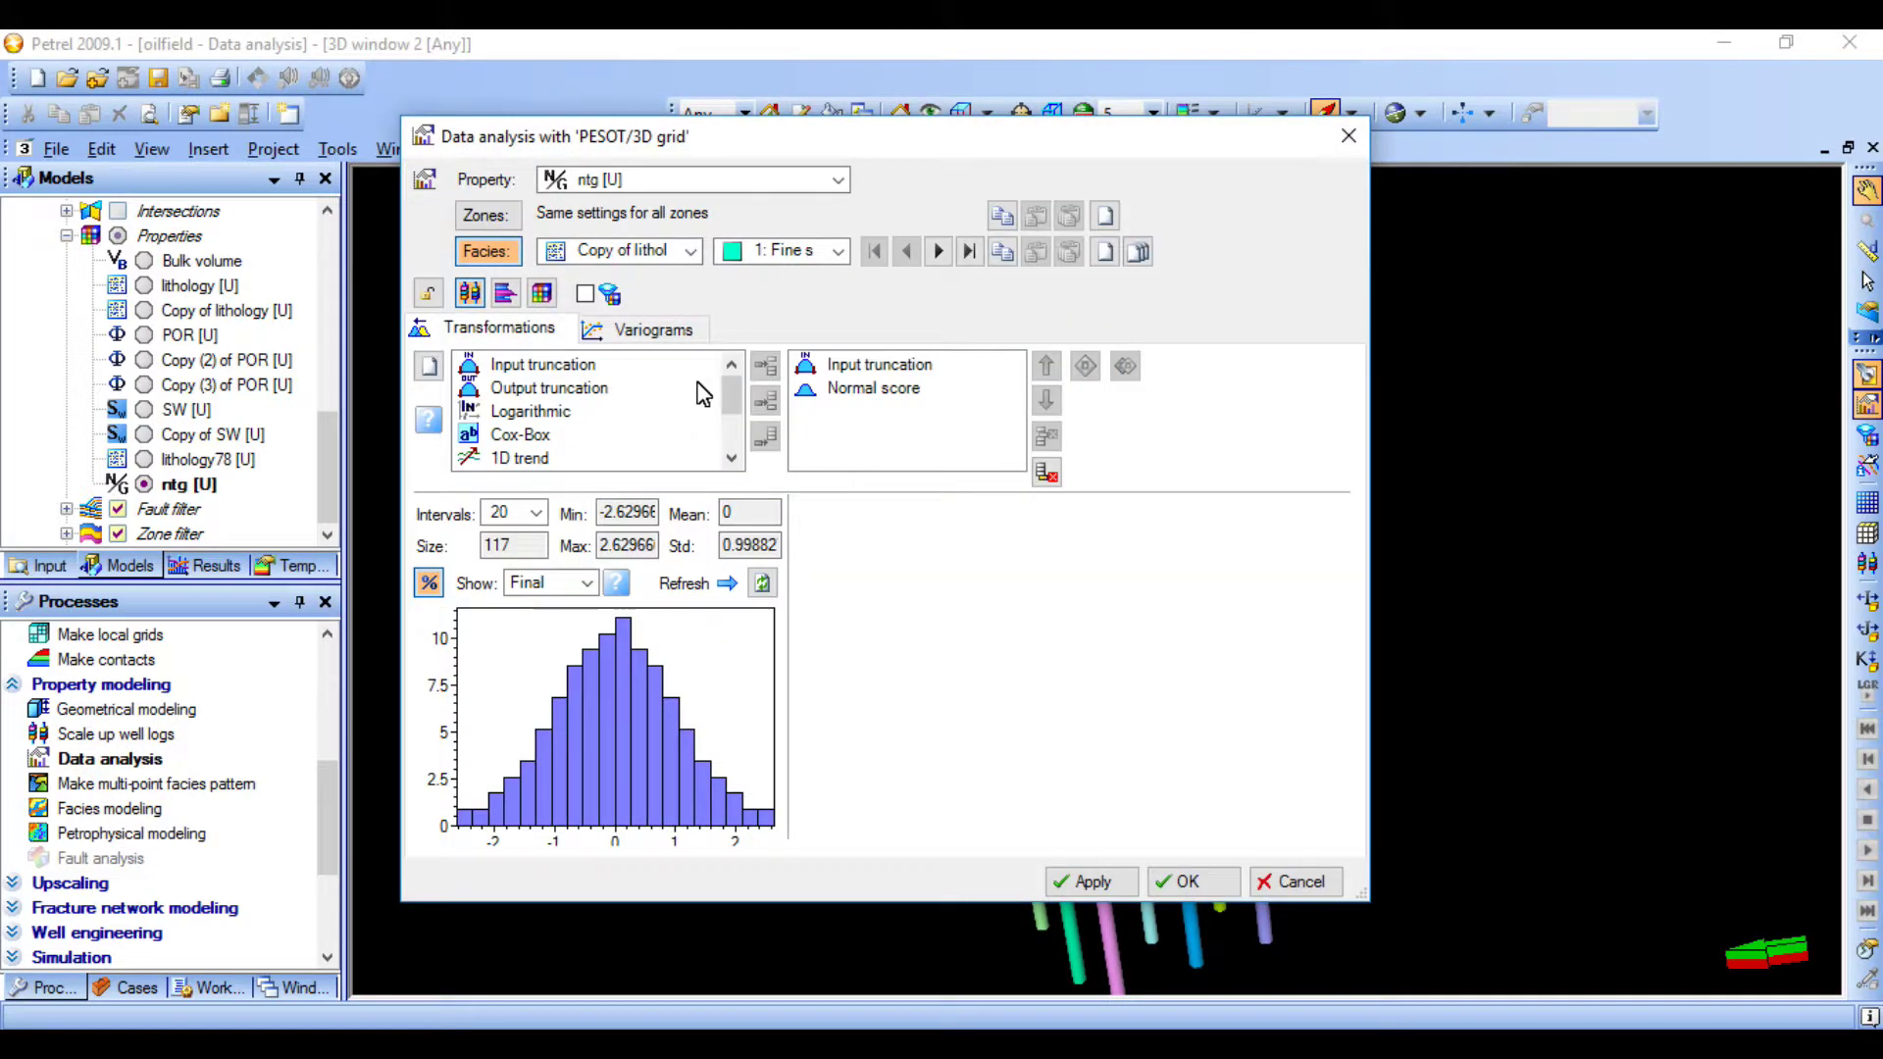
left_click(838, 252)
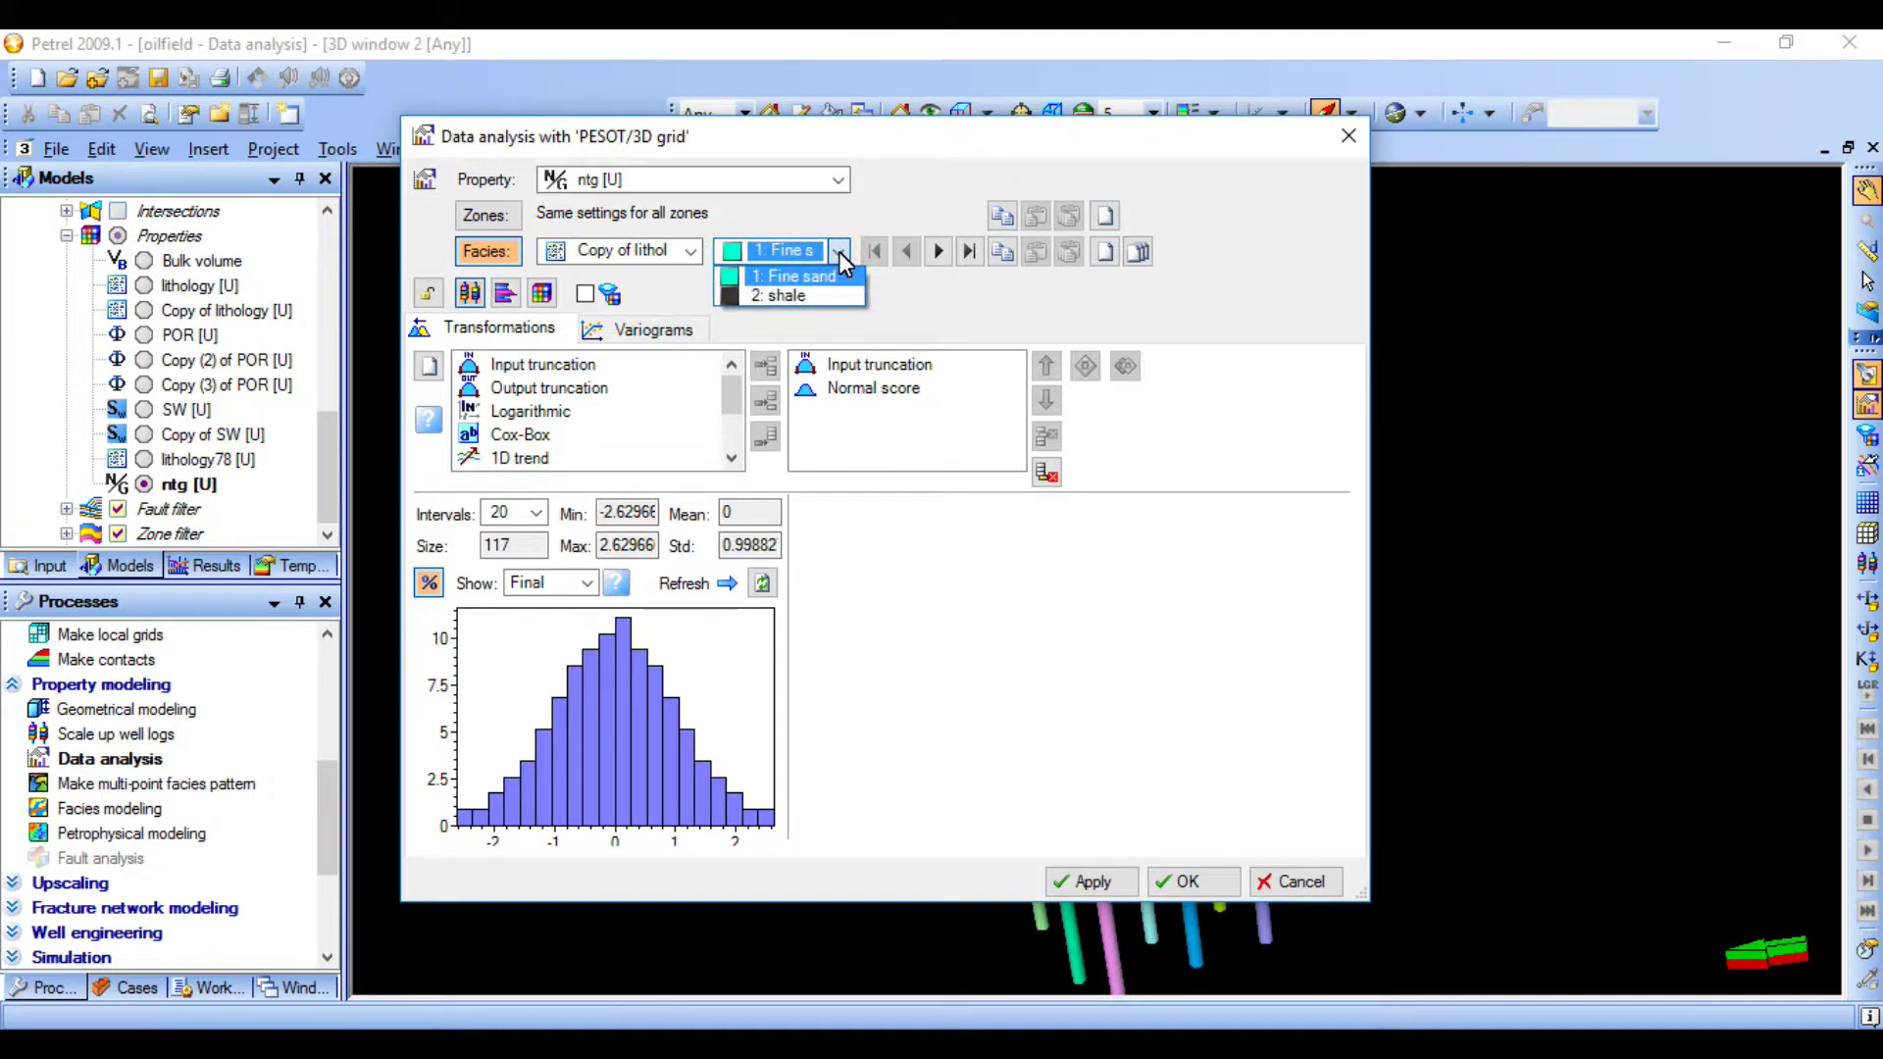
left_click(838, 251)
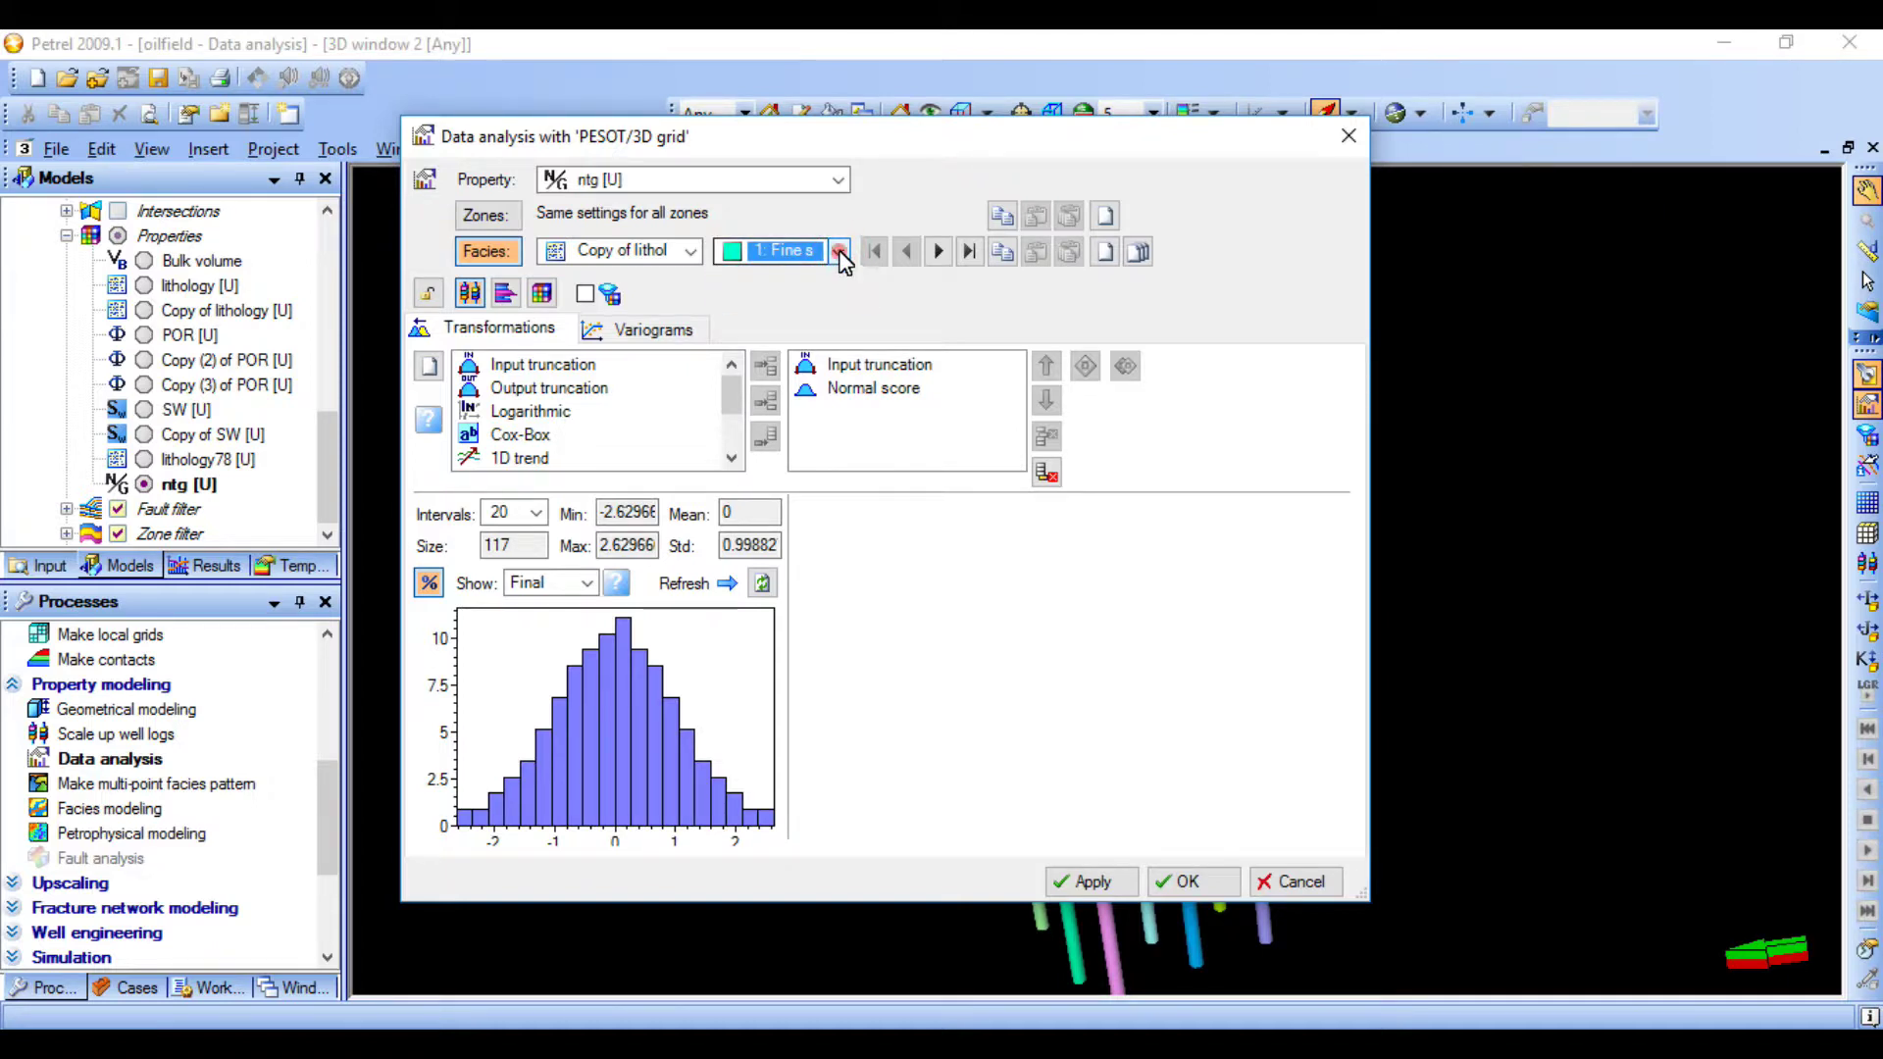
left_click(1012, 253)
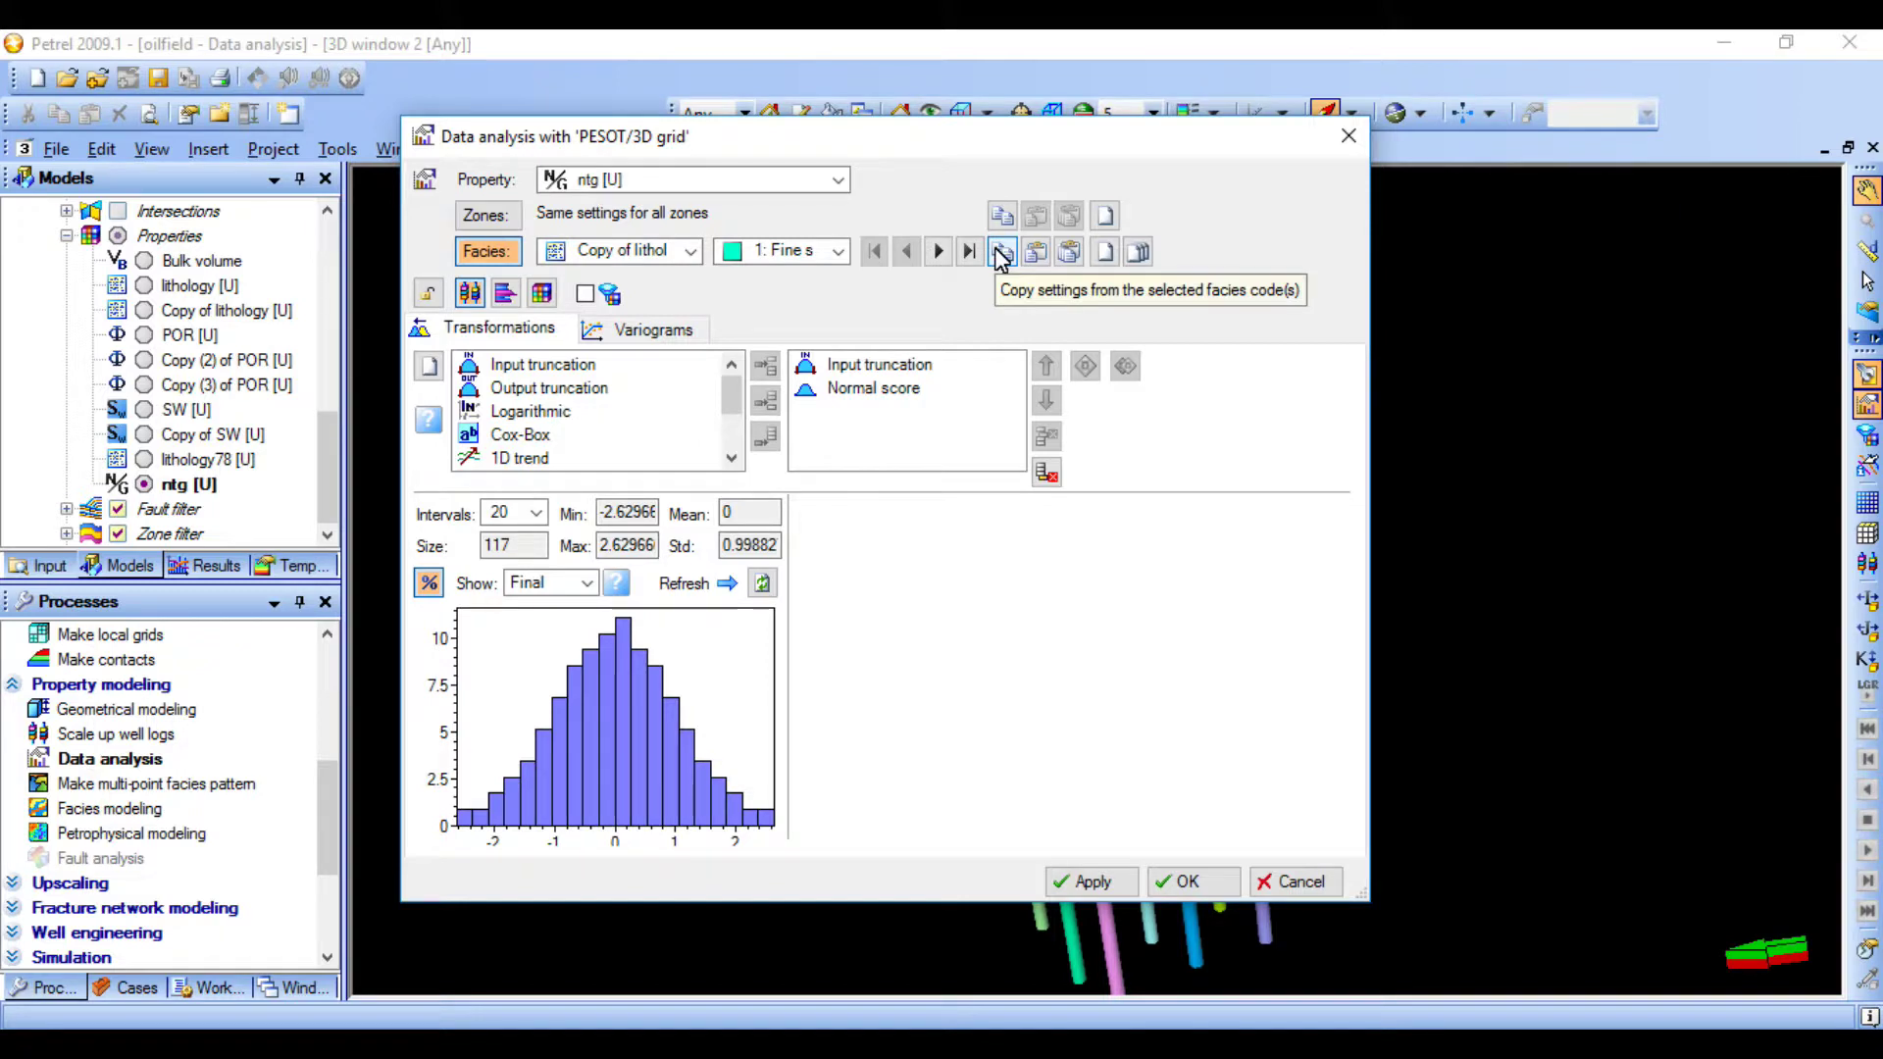
left_click(837, 252)
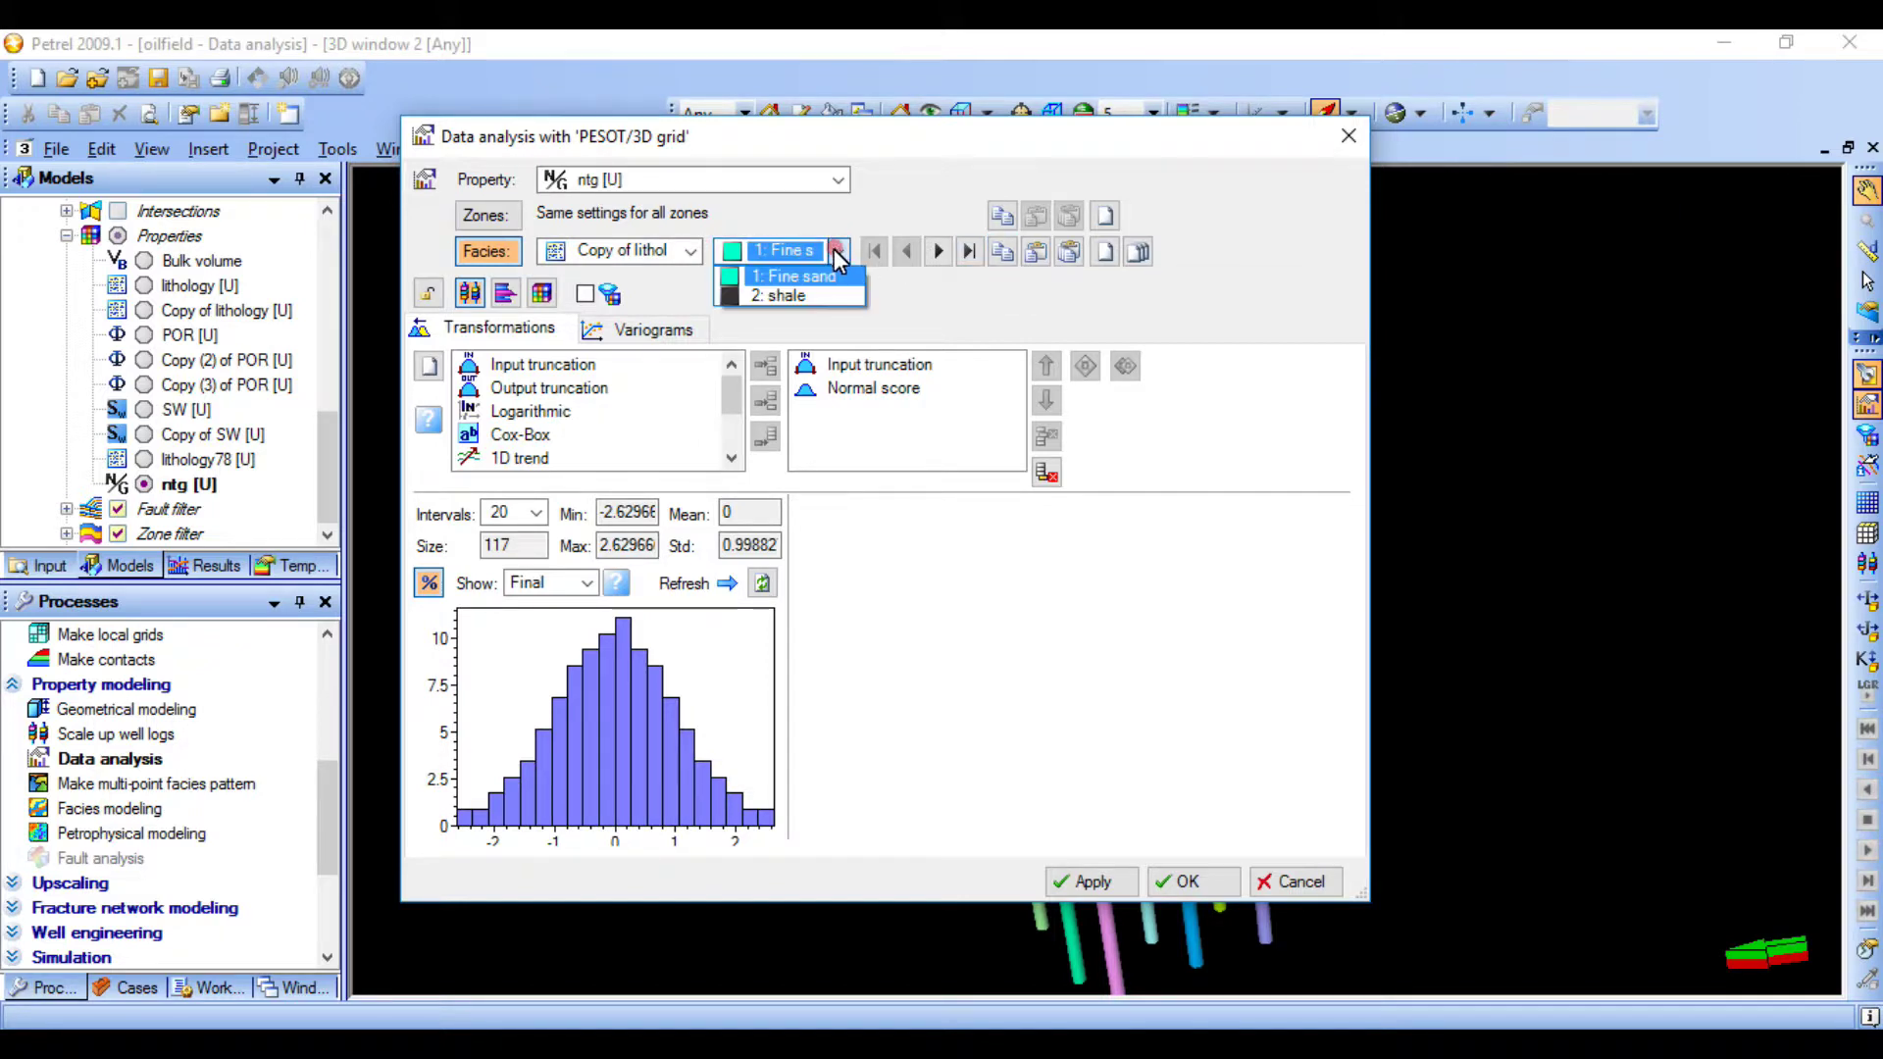
left_click(815, 296)
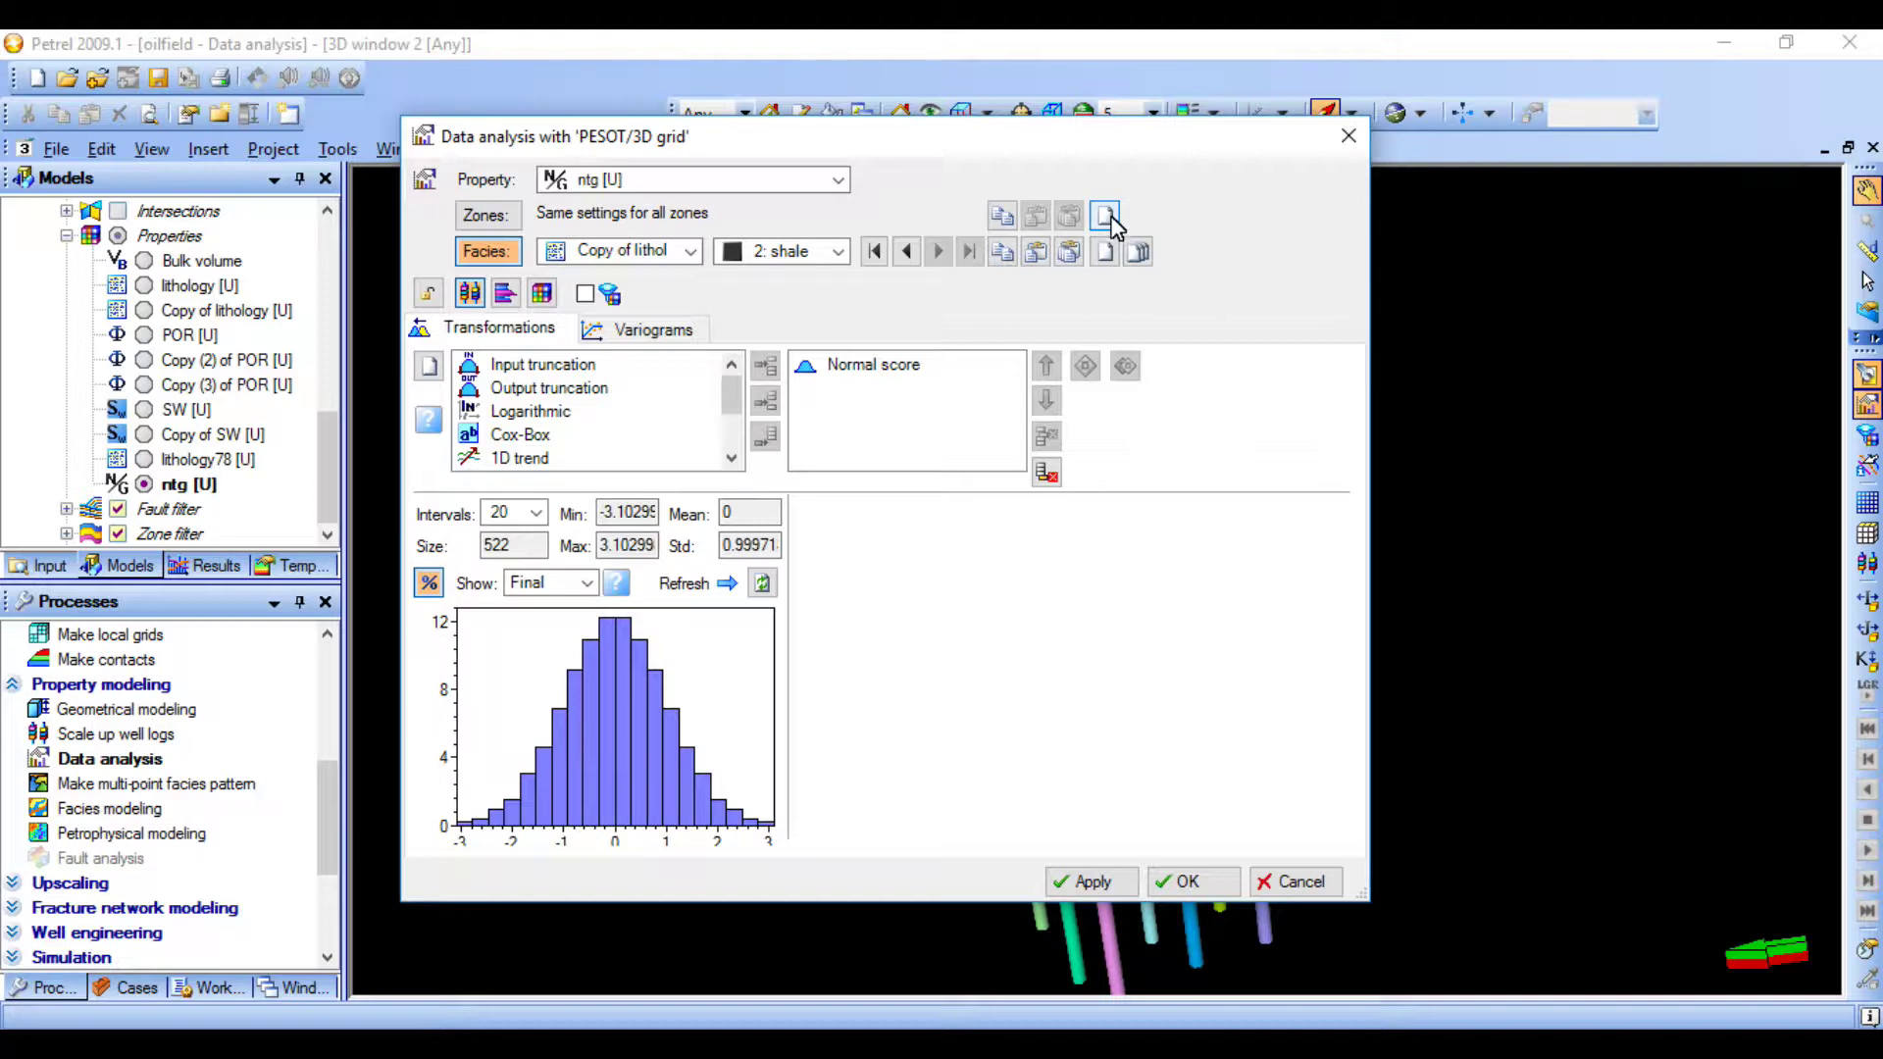
left_click(1136, 253)
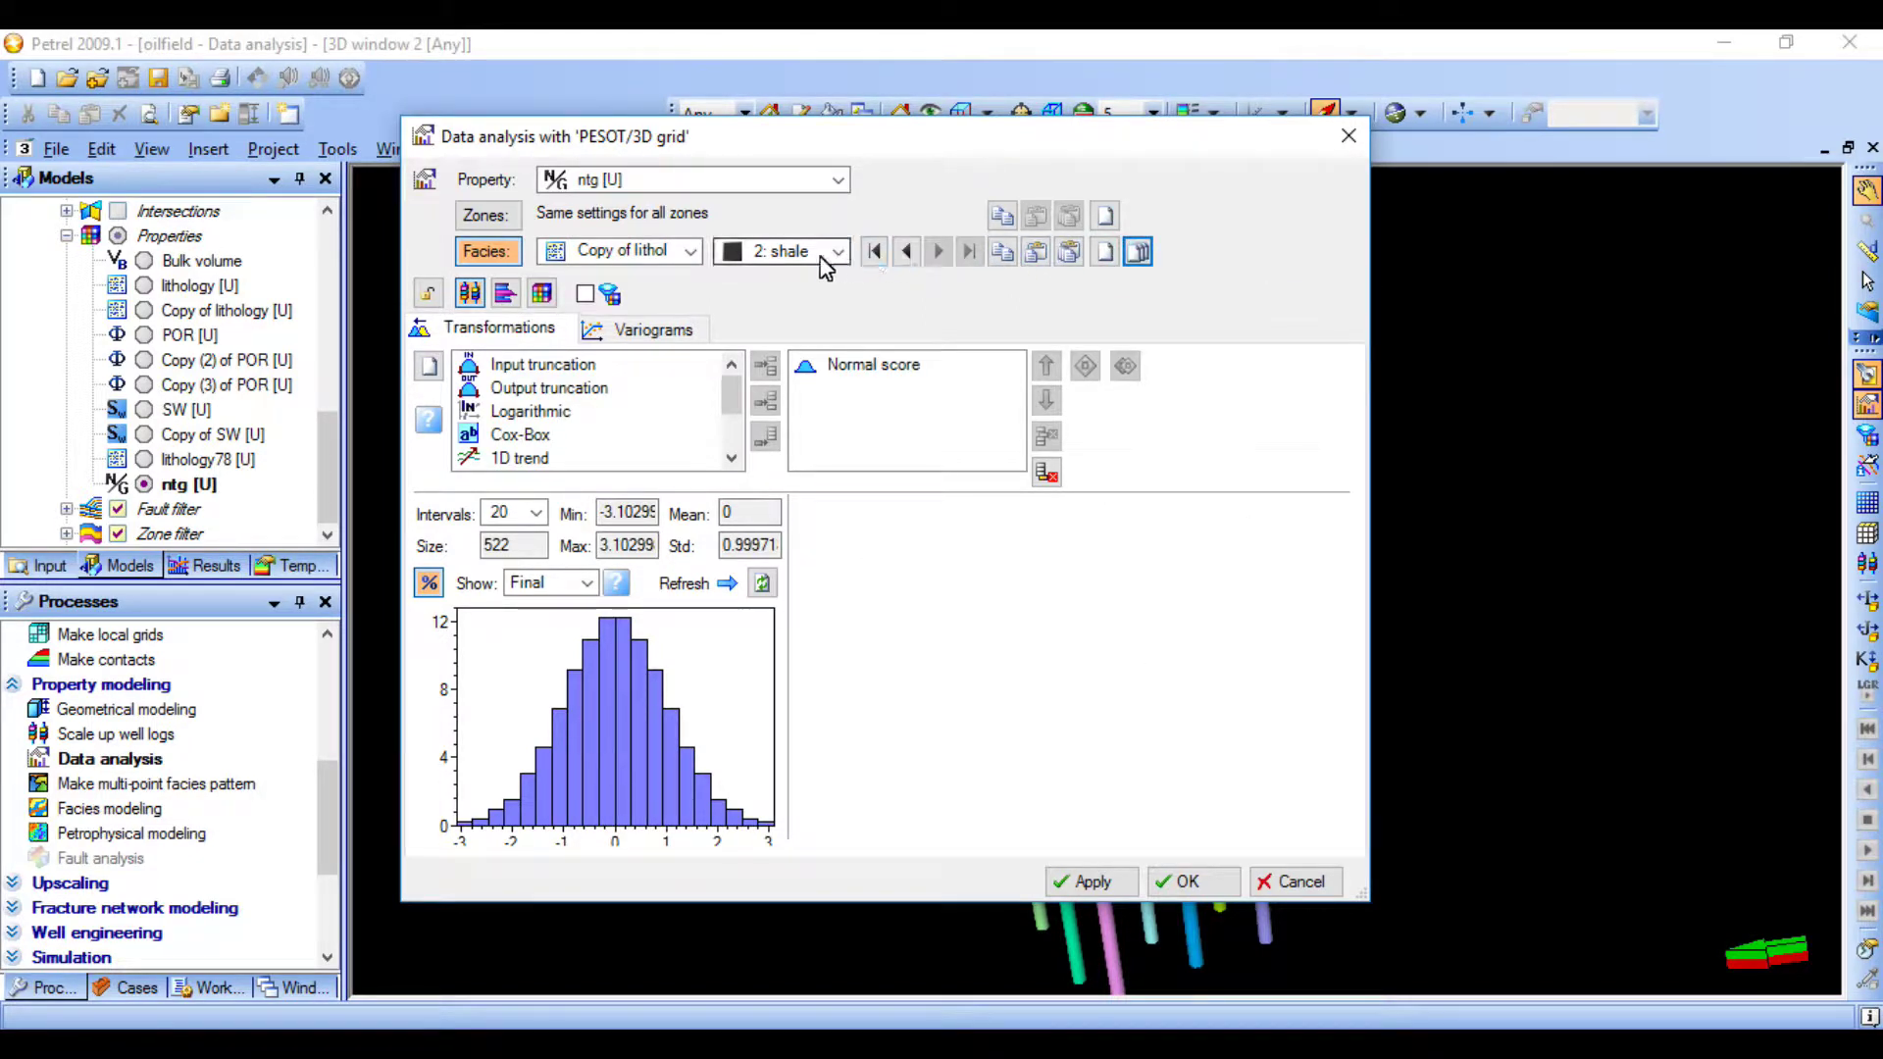
left_click(486, 251)
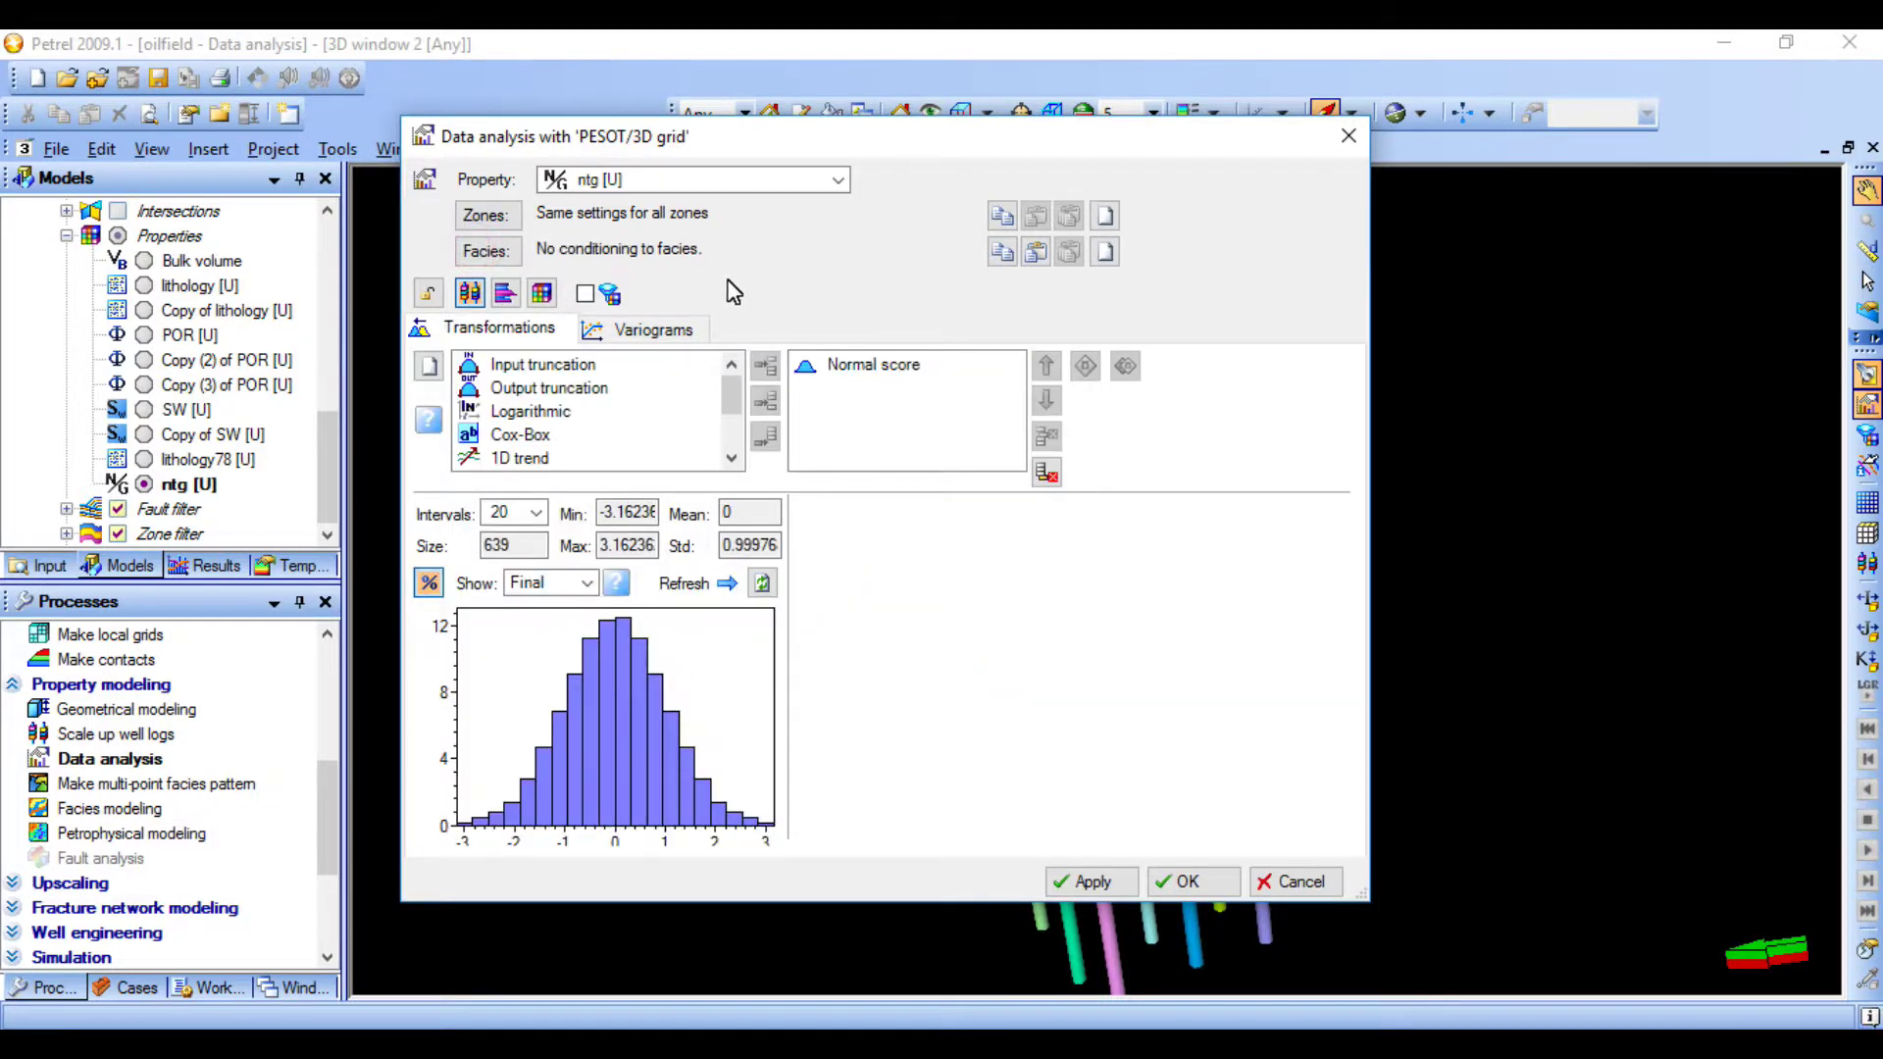
Unlock the ntg data analysis settings for all facies together and re-estimate the Normal score transformation.
left_click(428, 293)
left_click(908, 371)
left_click(1265, 592)
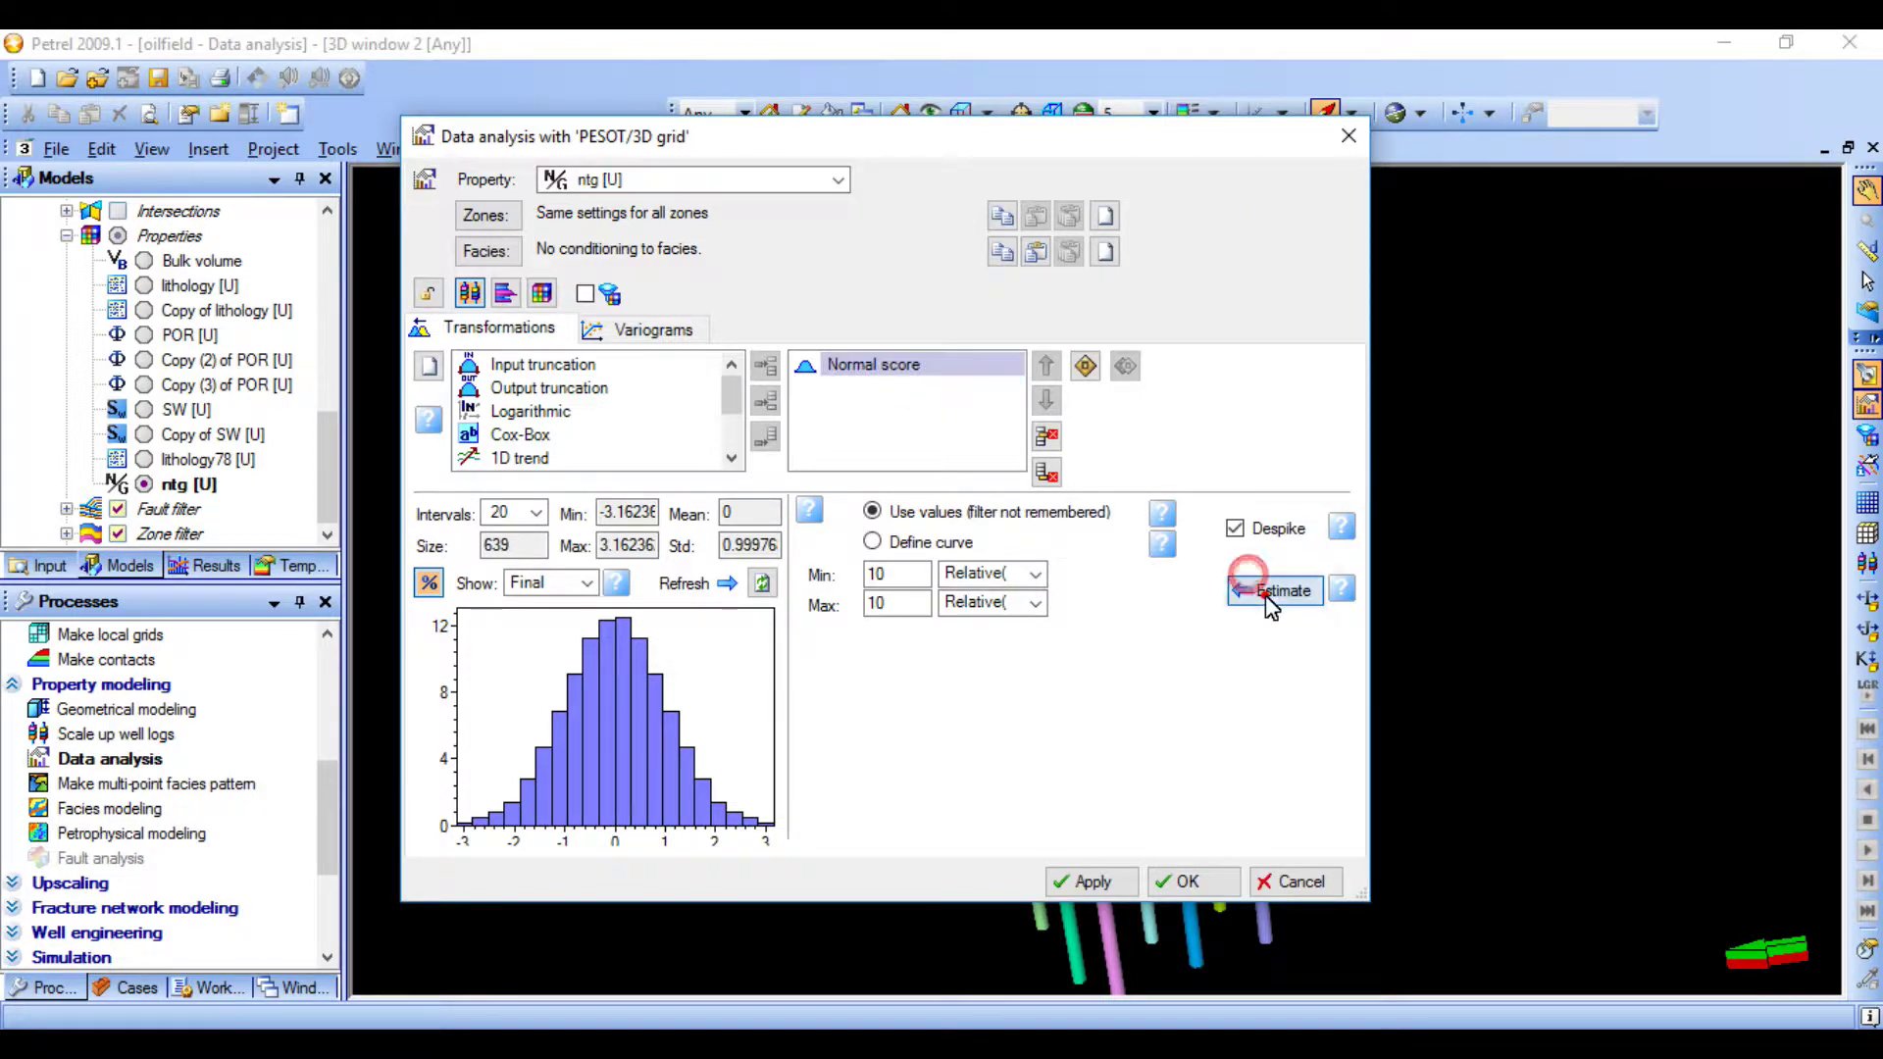
Adjust the major direction variogram to a range of about 244.9 and set its number of lags to 32.
left_click(652, 330)
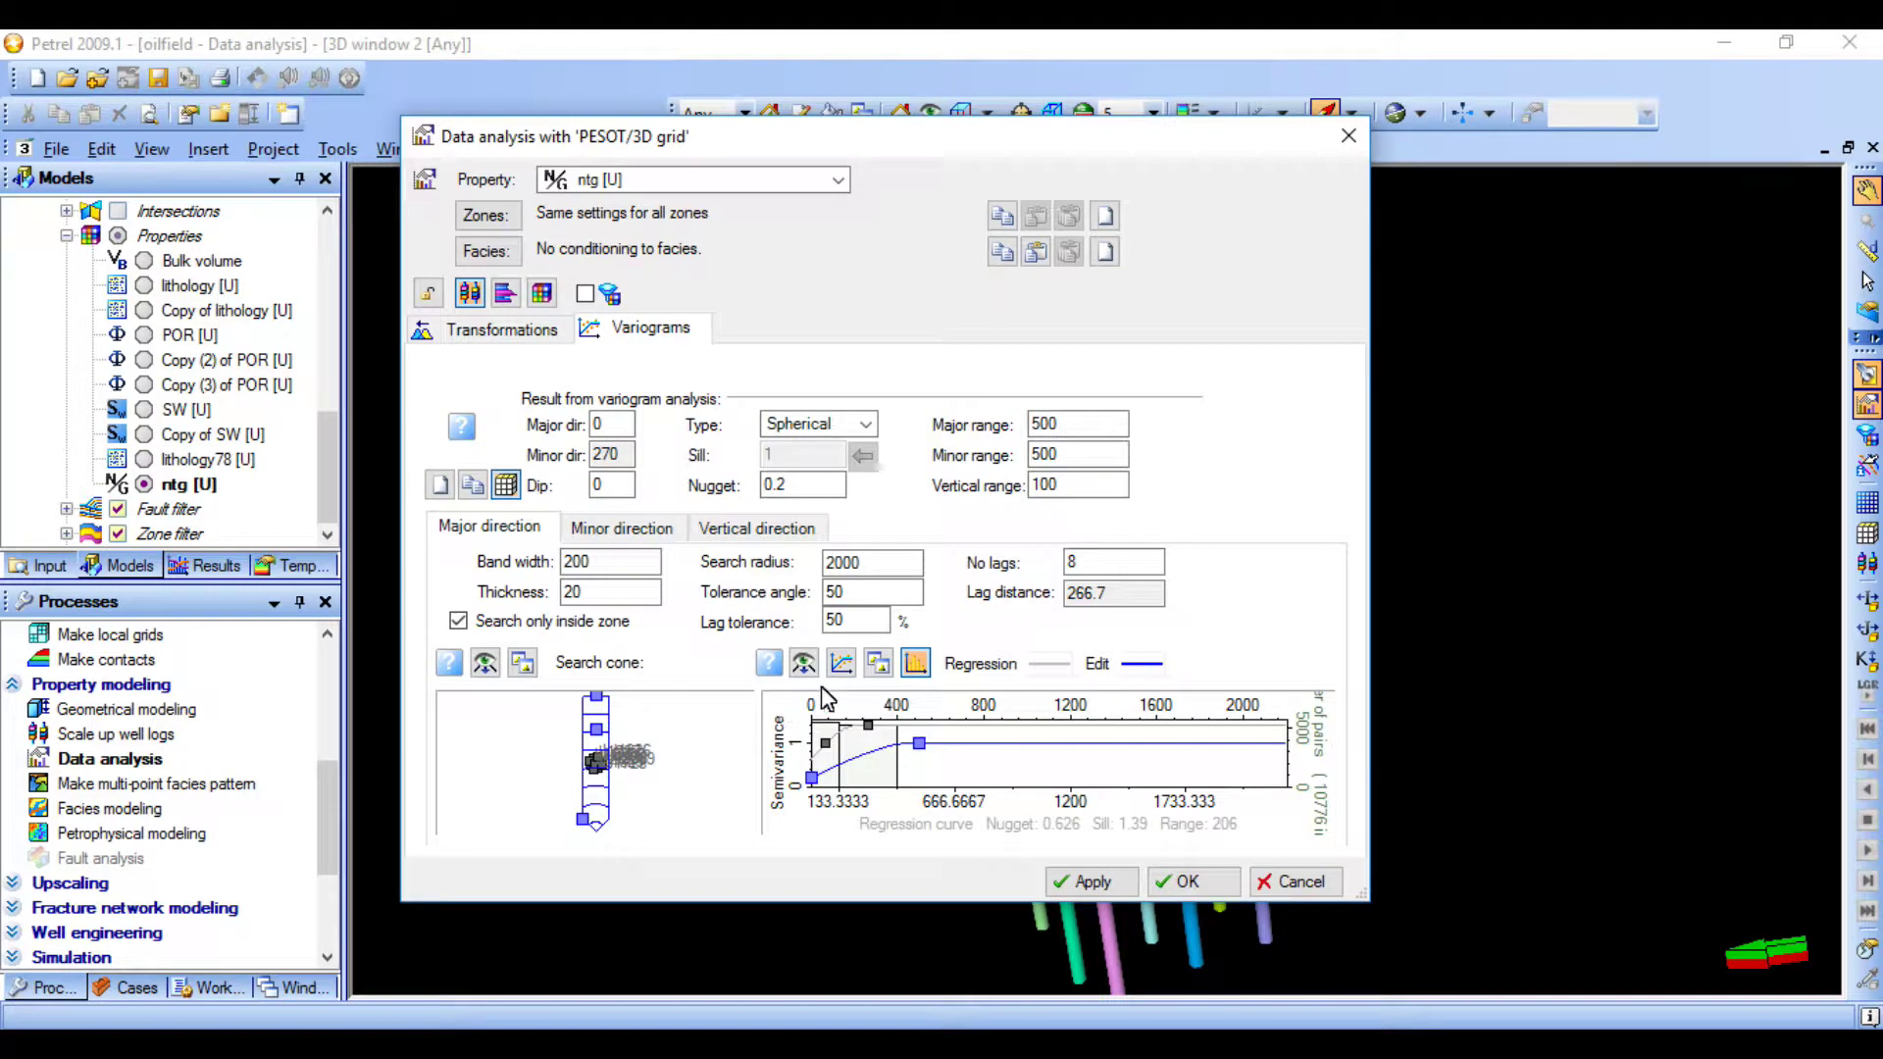
mouse_move(921, 756)
left_mouse_down()
mouse_move(853, 744)
mouse_move(865, 728)
left_mouse_up()
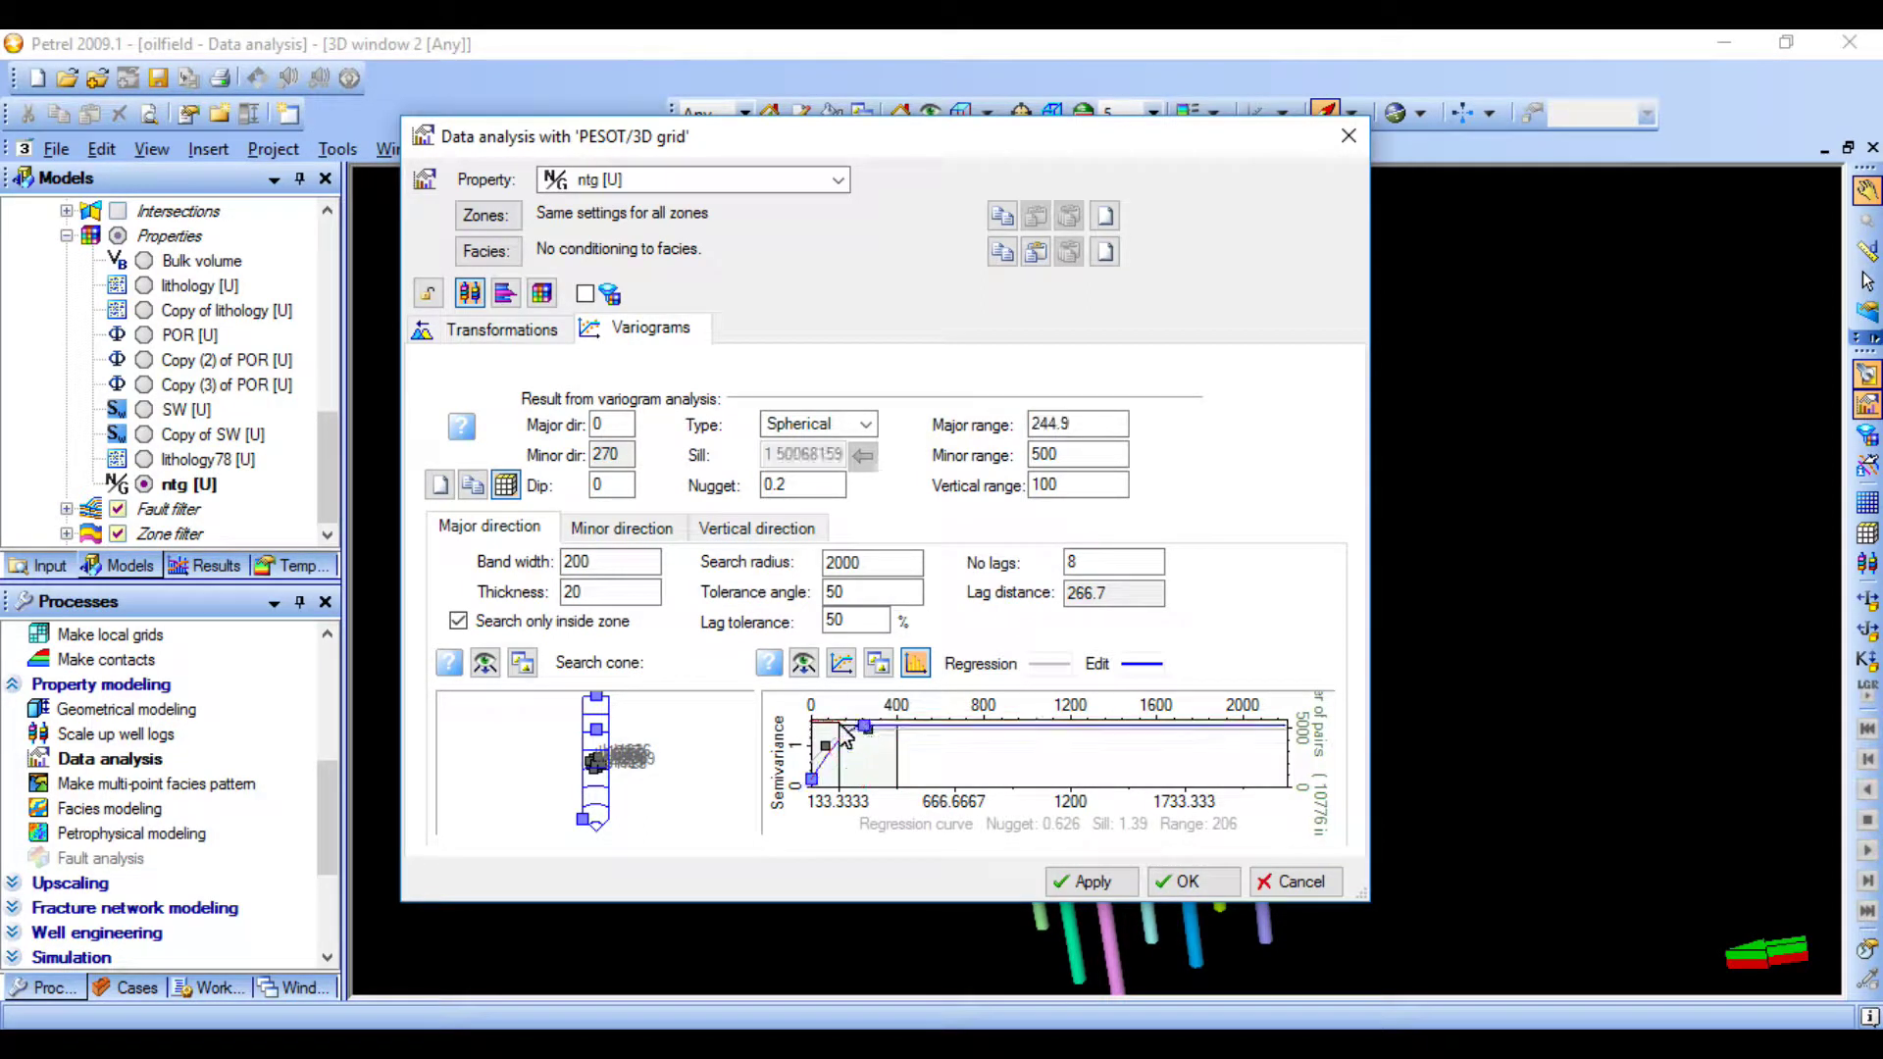
double_click(1097, 562)
type("32")
Set the number of lags to 32 for the minor and vertical variogram directions.
left_click(628, 528)
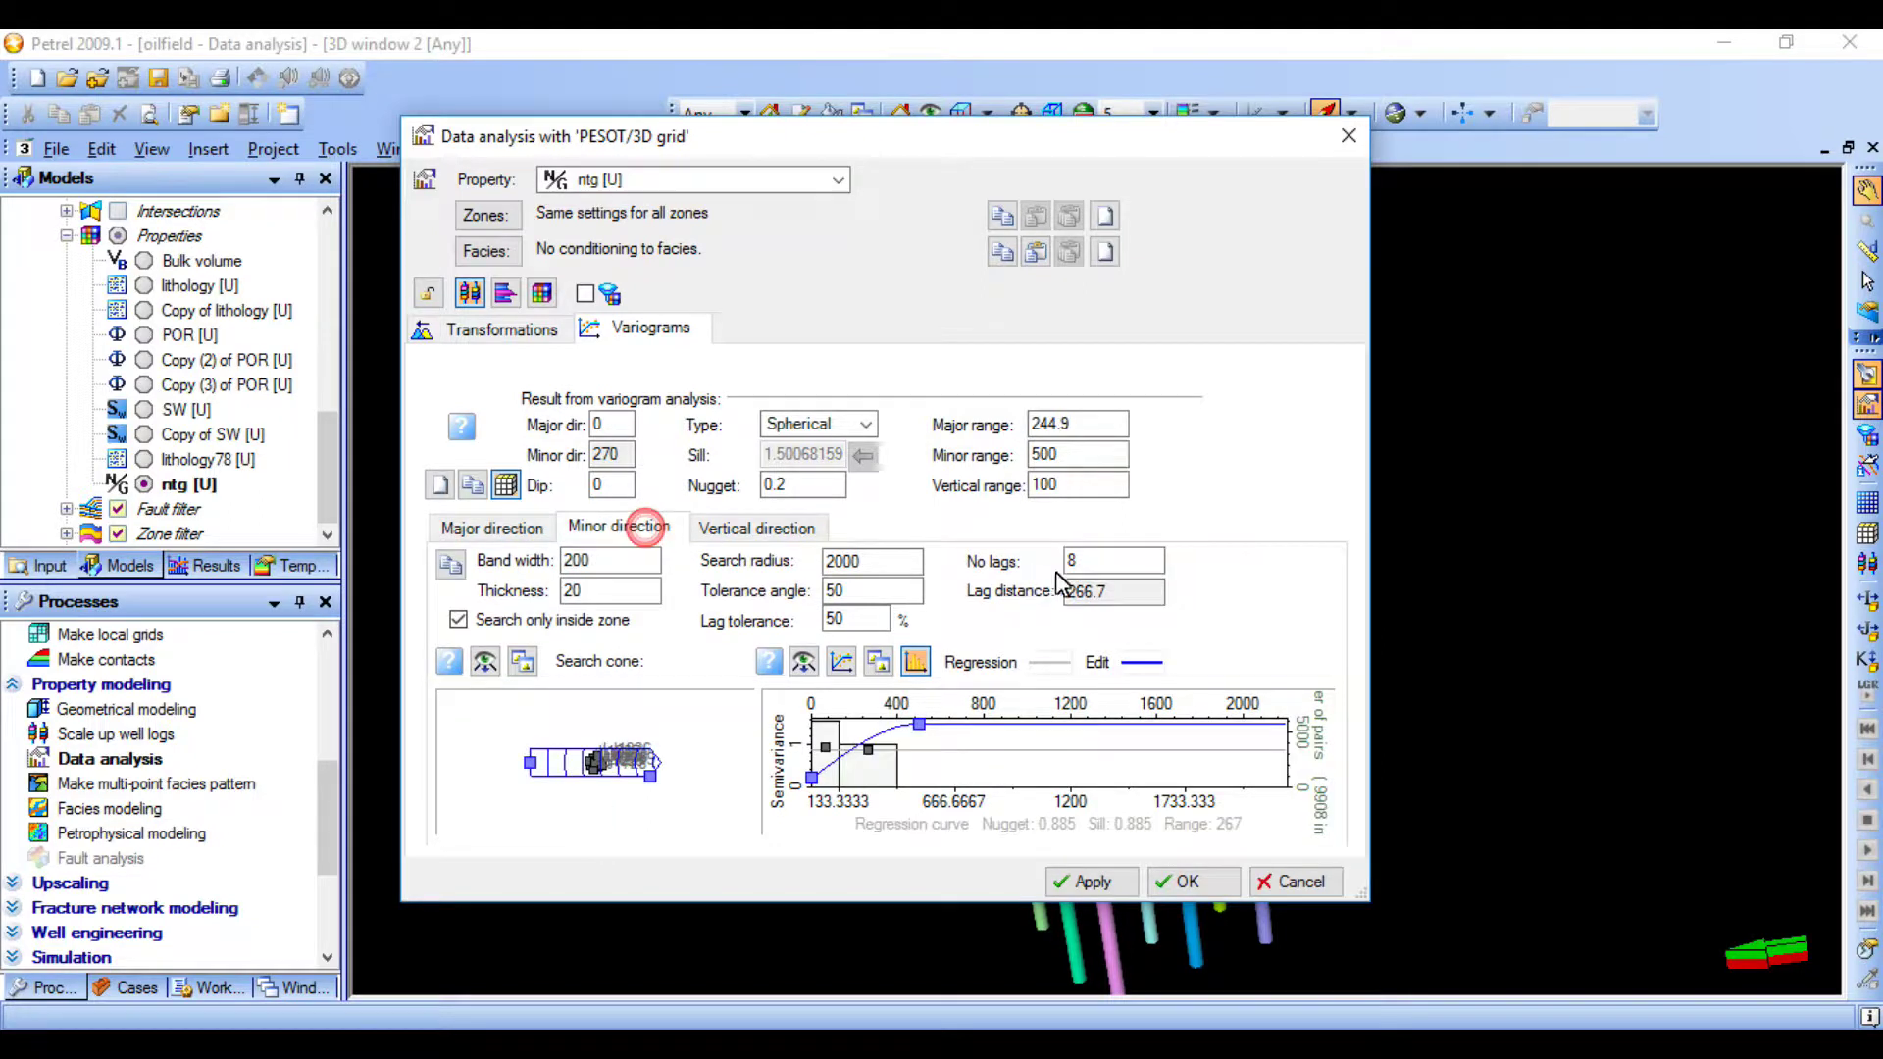
double_click(1096, 562)
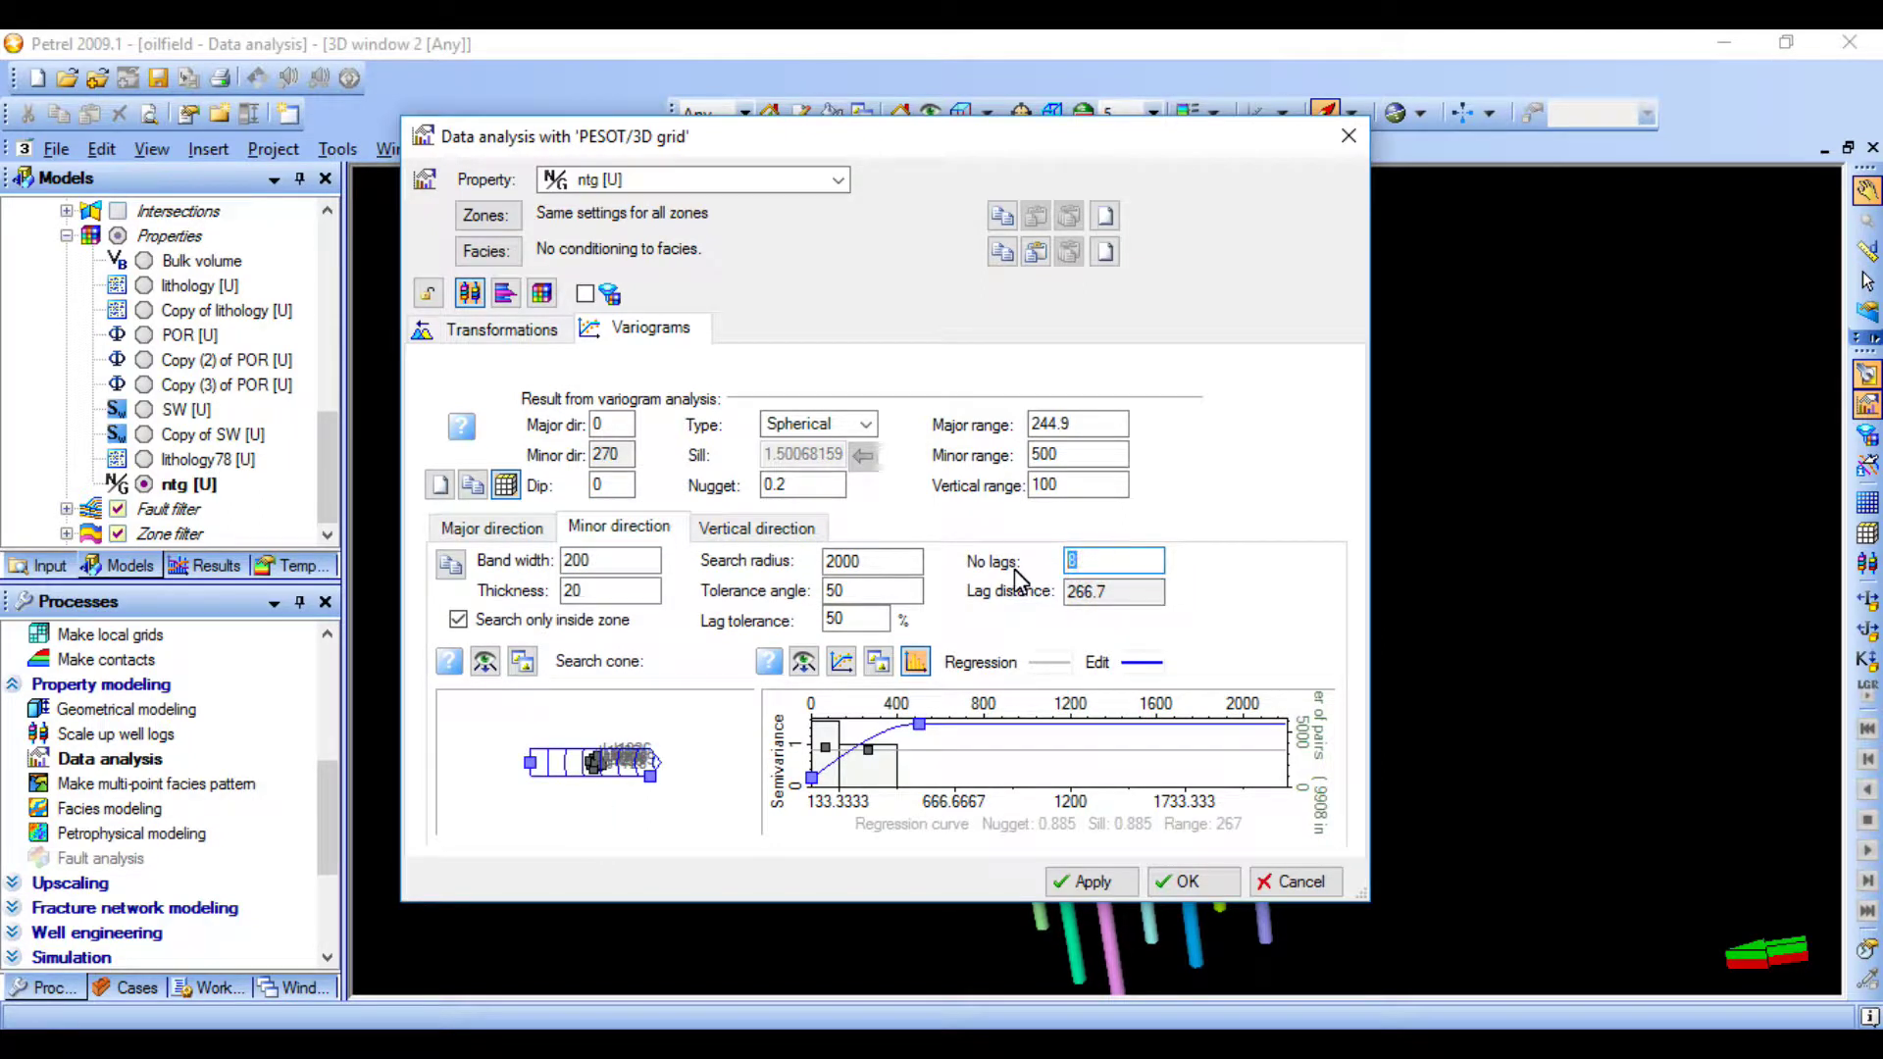
left_click(753, 528)
double_click(1099, 561)
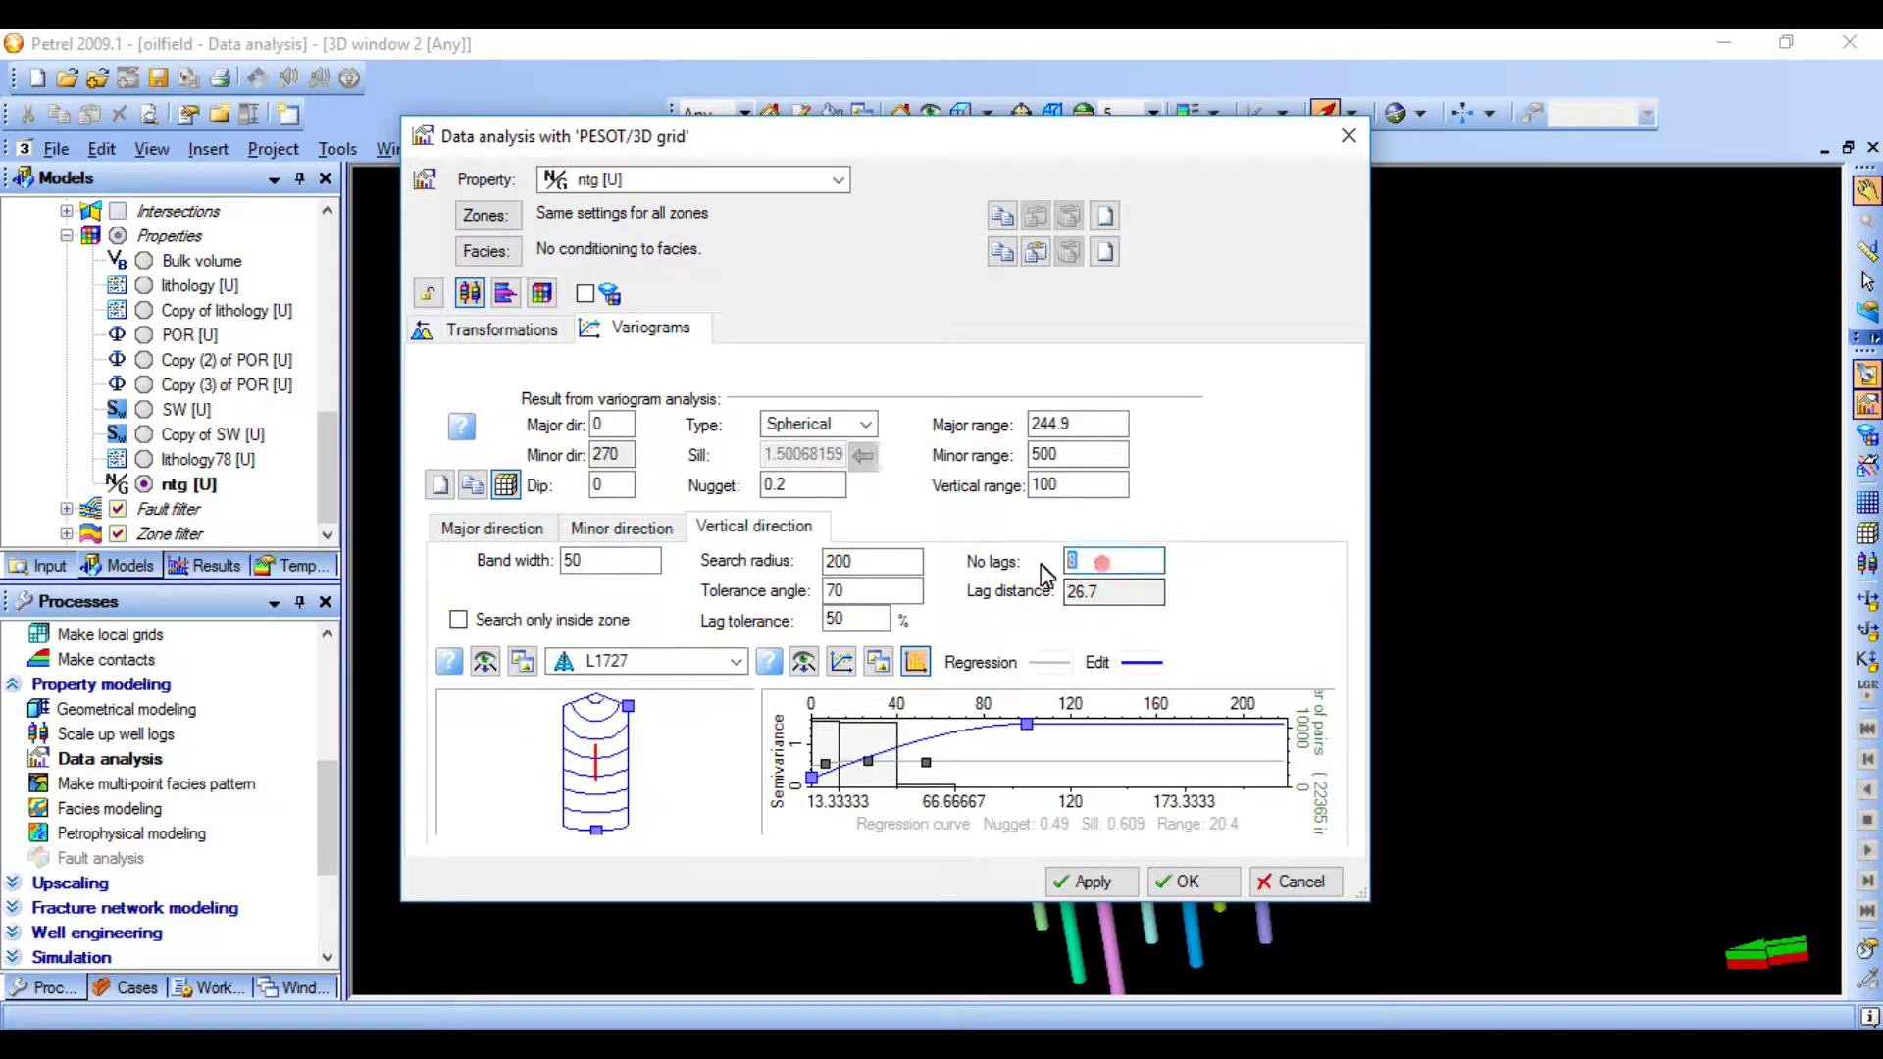
type("32")
key("Tab")
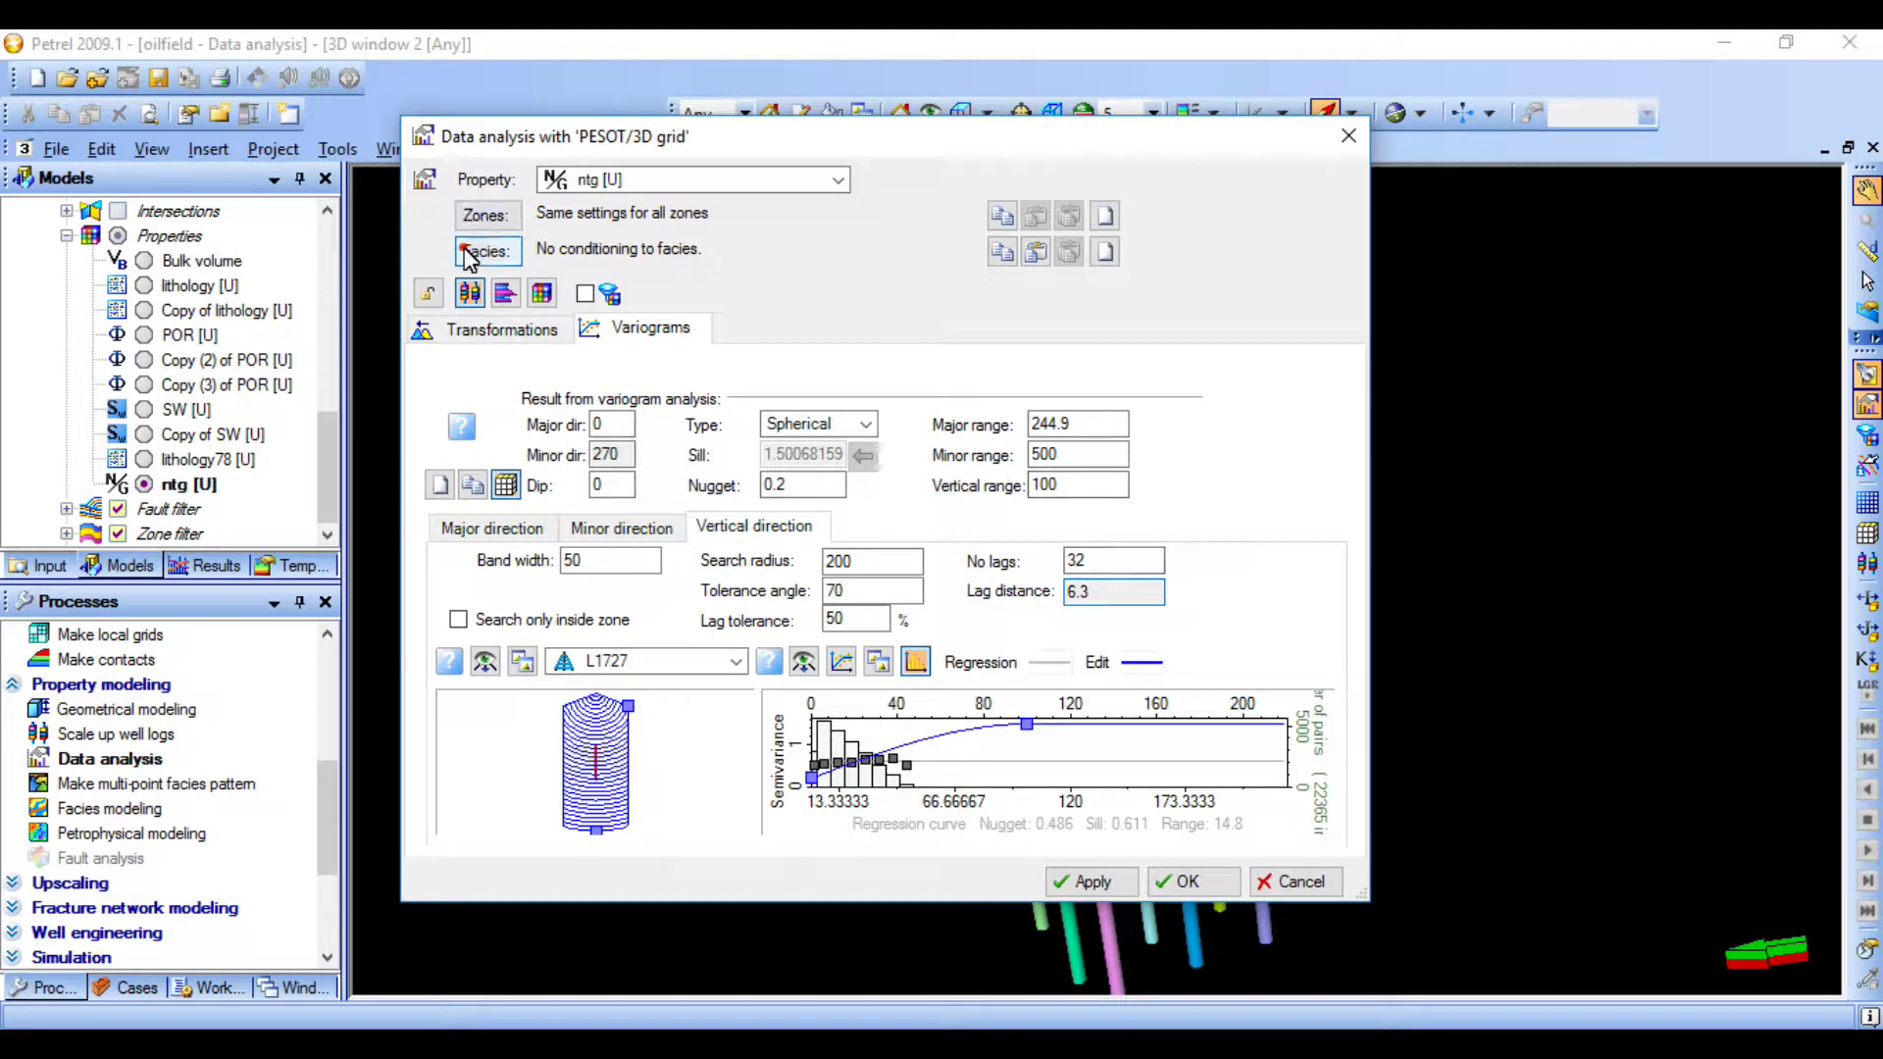
left_click(467, 254)
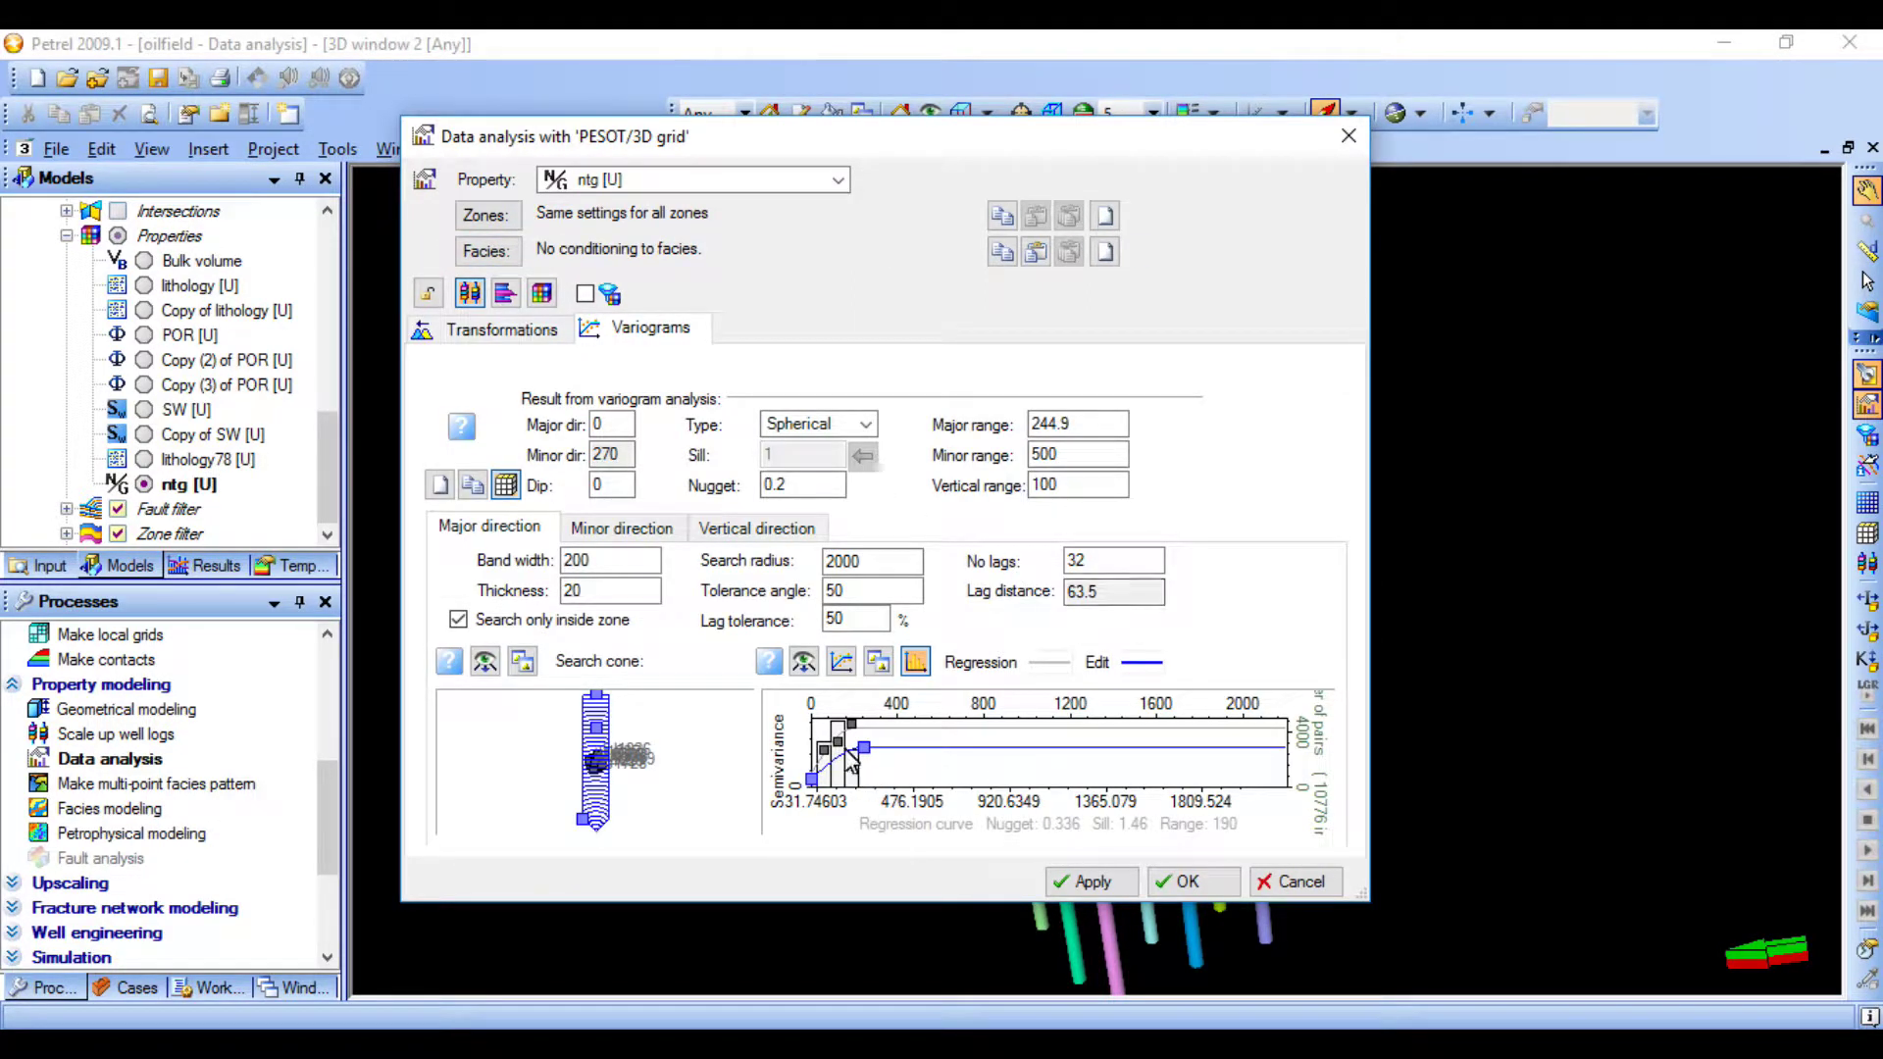
Reshape the vertical search cone to band width 12.6, tolerance angle 10.7 and radius about 50.5, and fit the variogram to the regression curve.
left_click(772, 530)
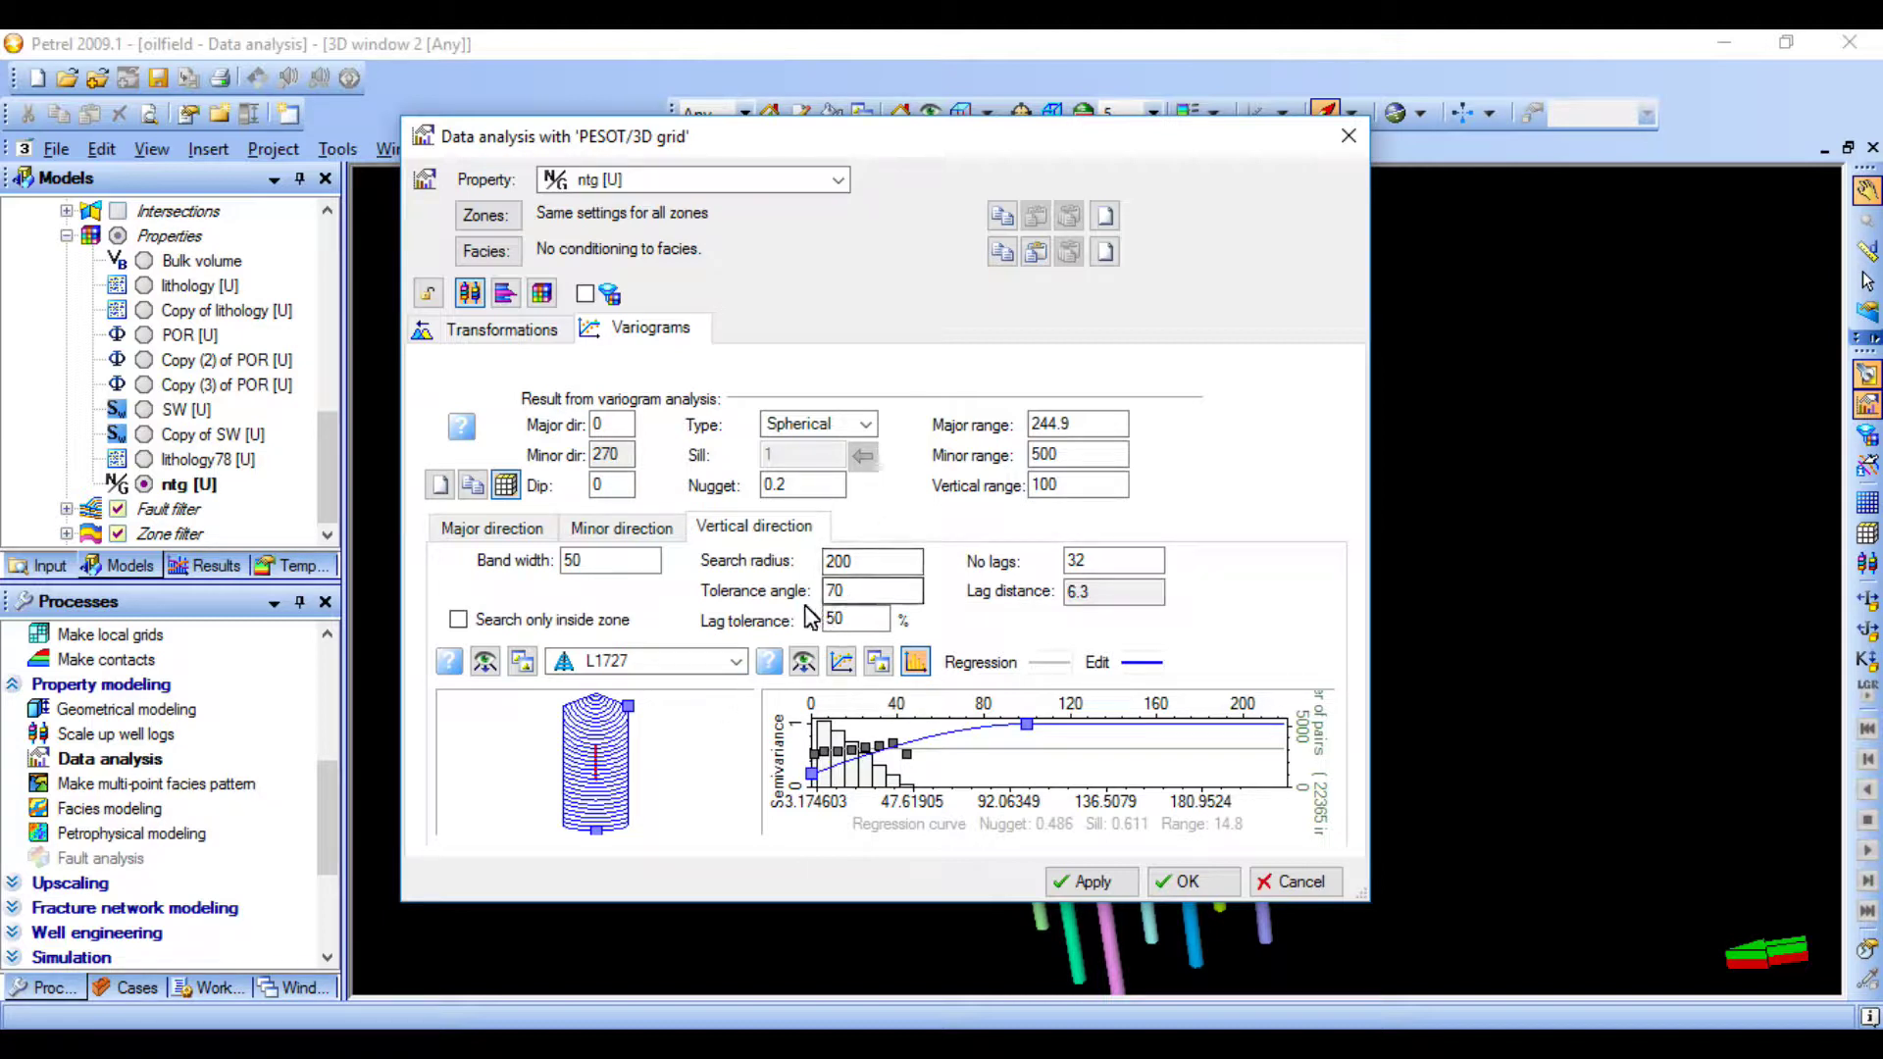
left_click(840, 661)
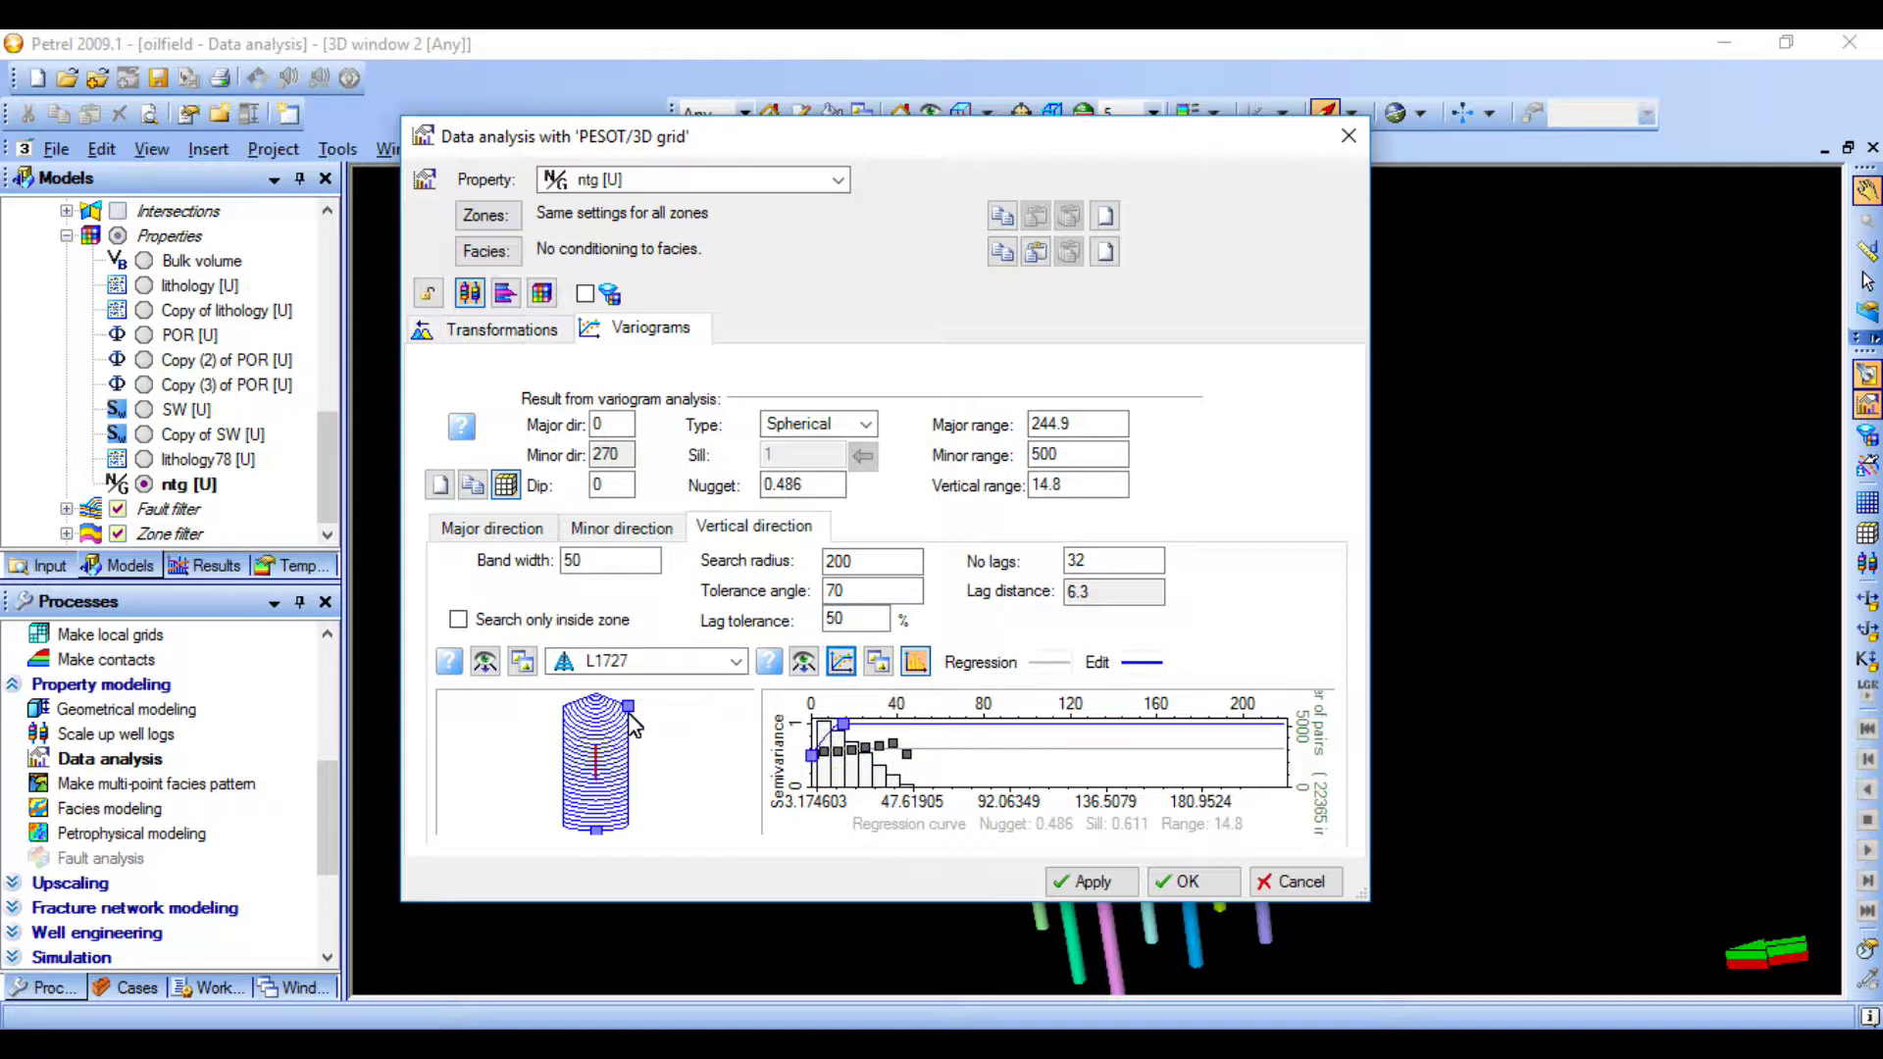
left_click_drag(628, 713, 606, 746)
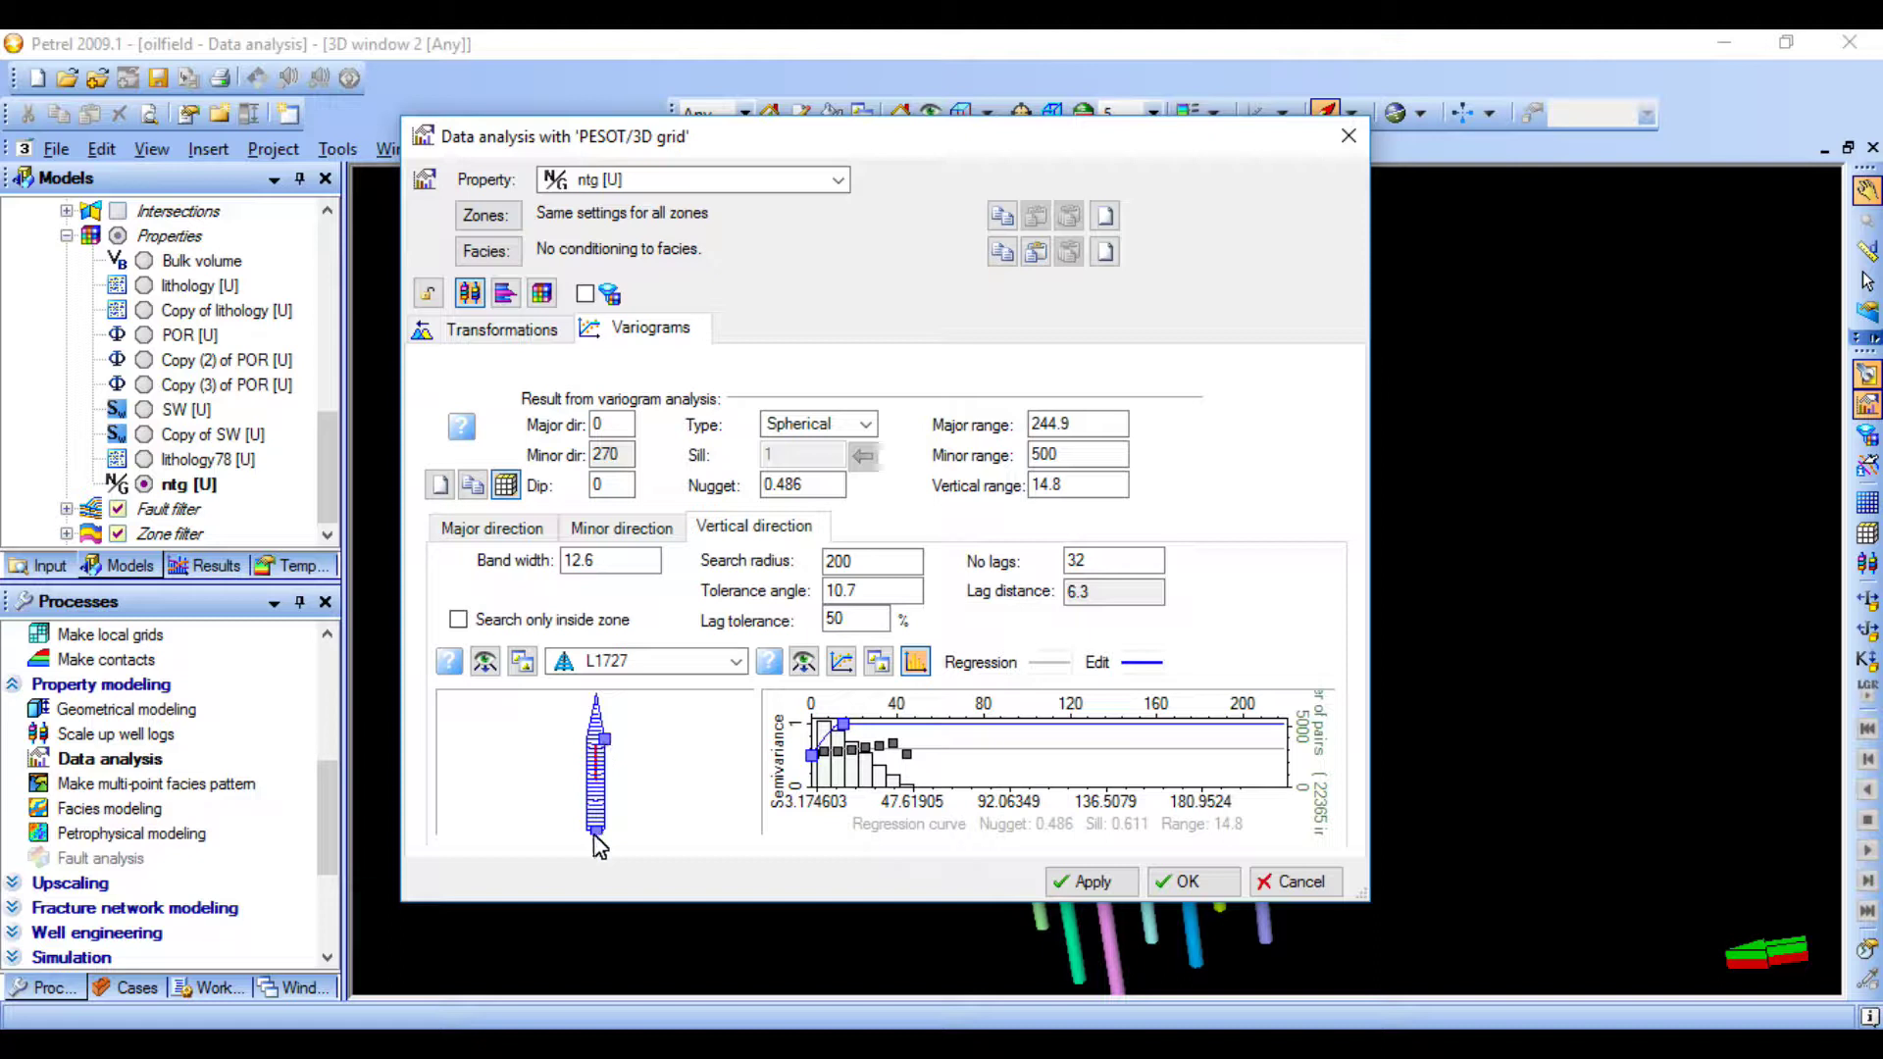
left_click_drag(600, 845, 604, 799)
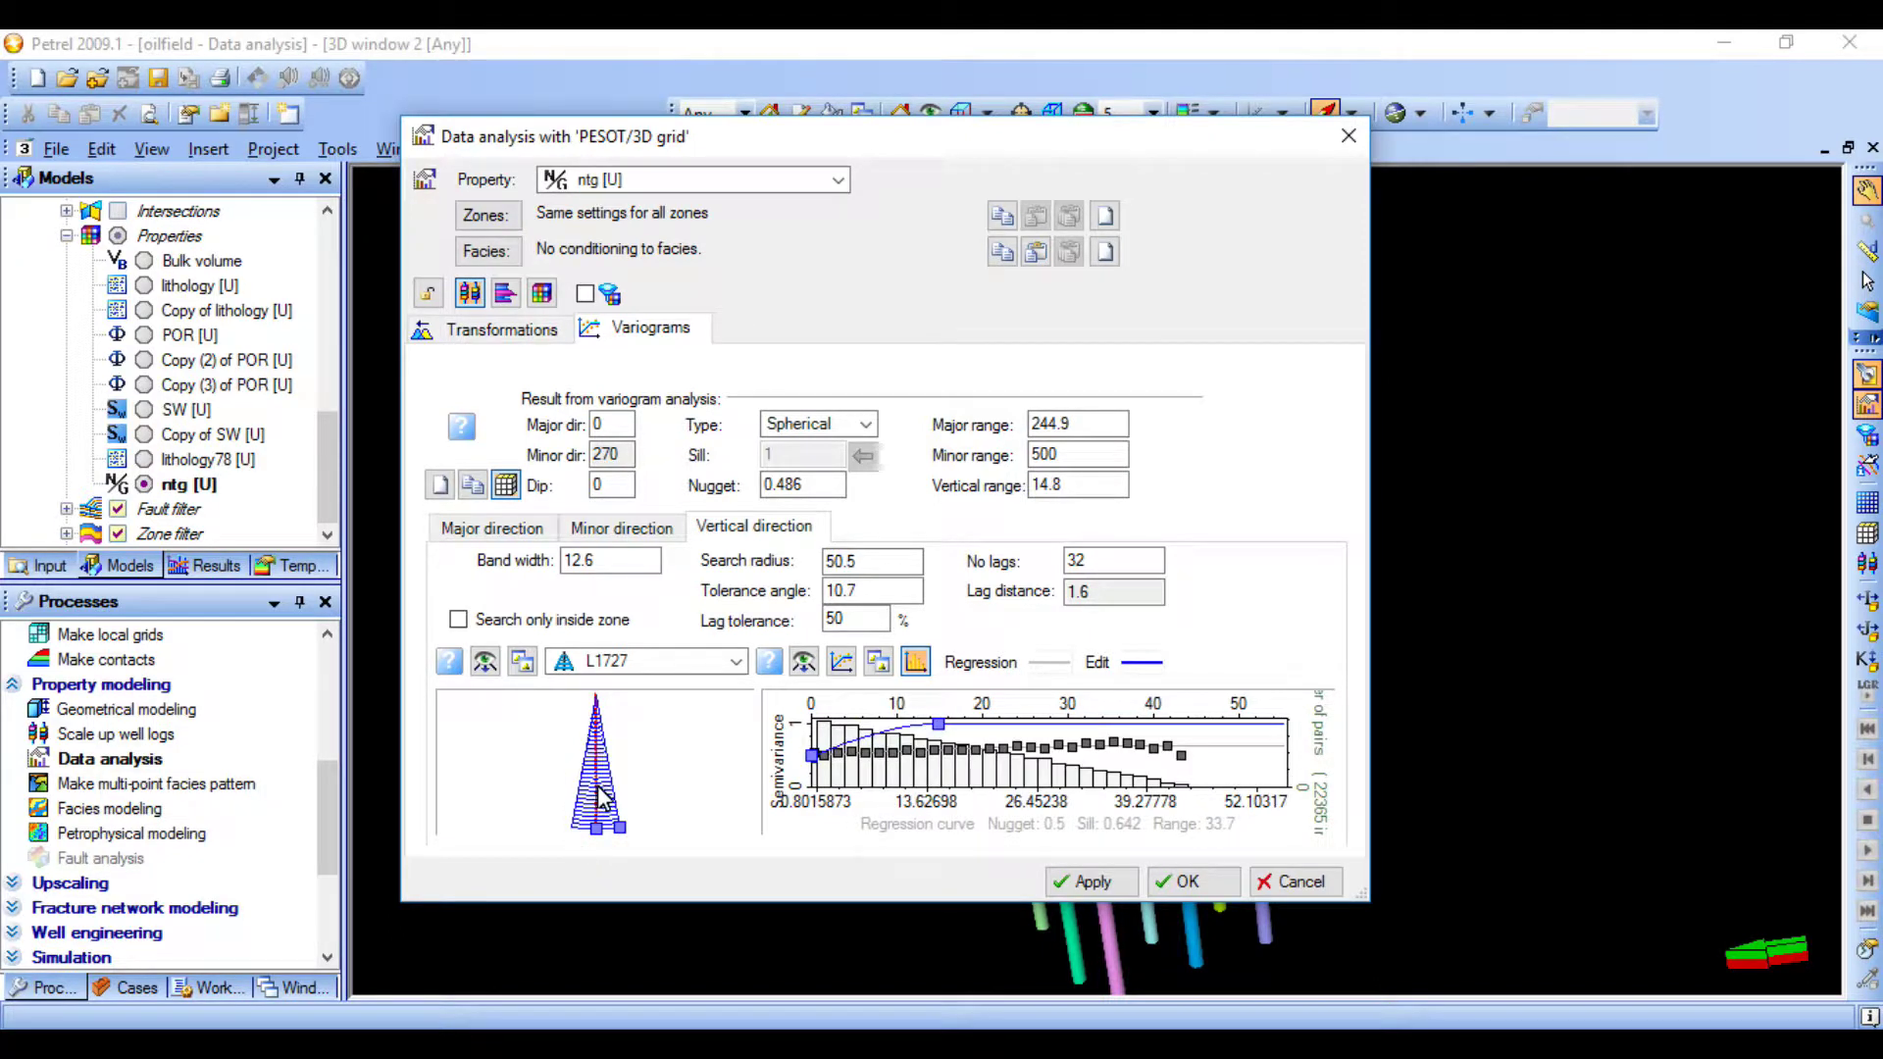
left_click(840, 661)
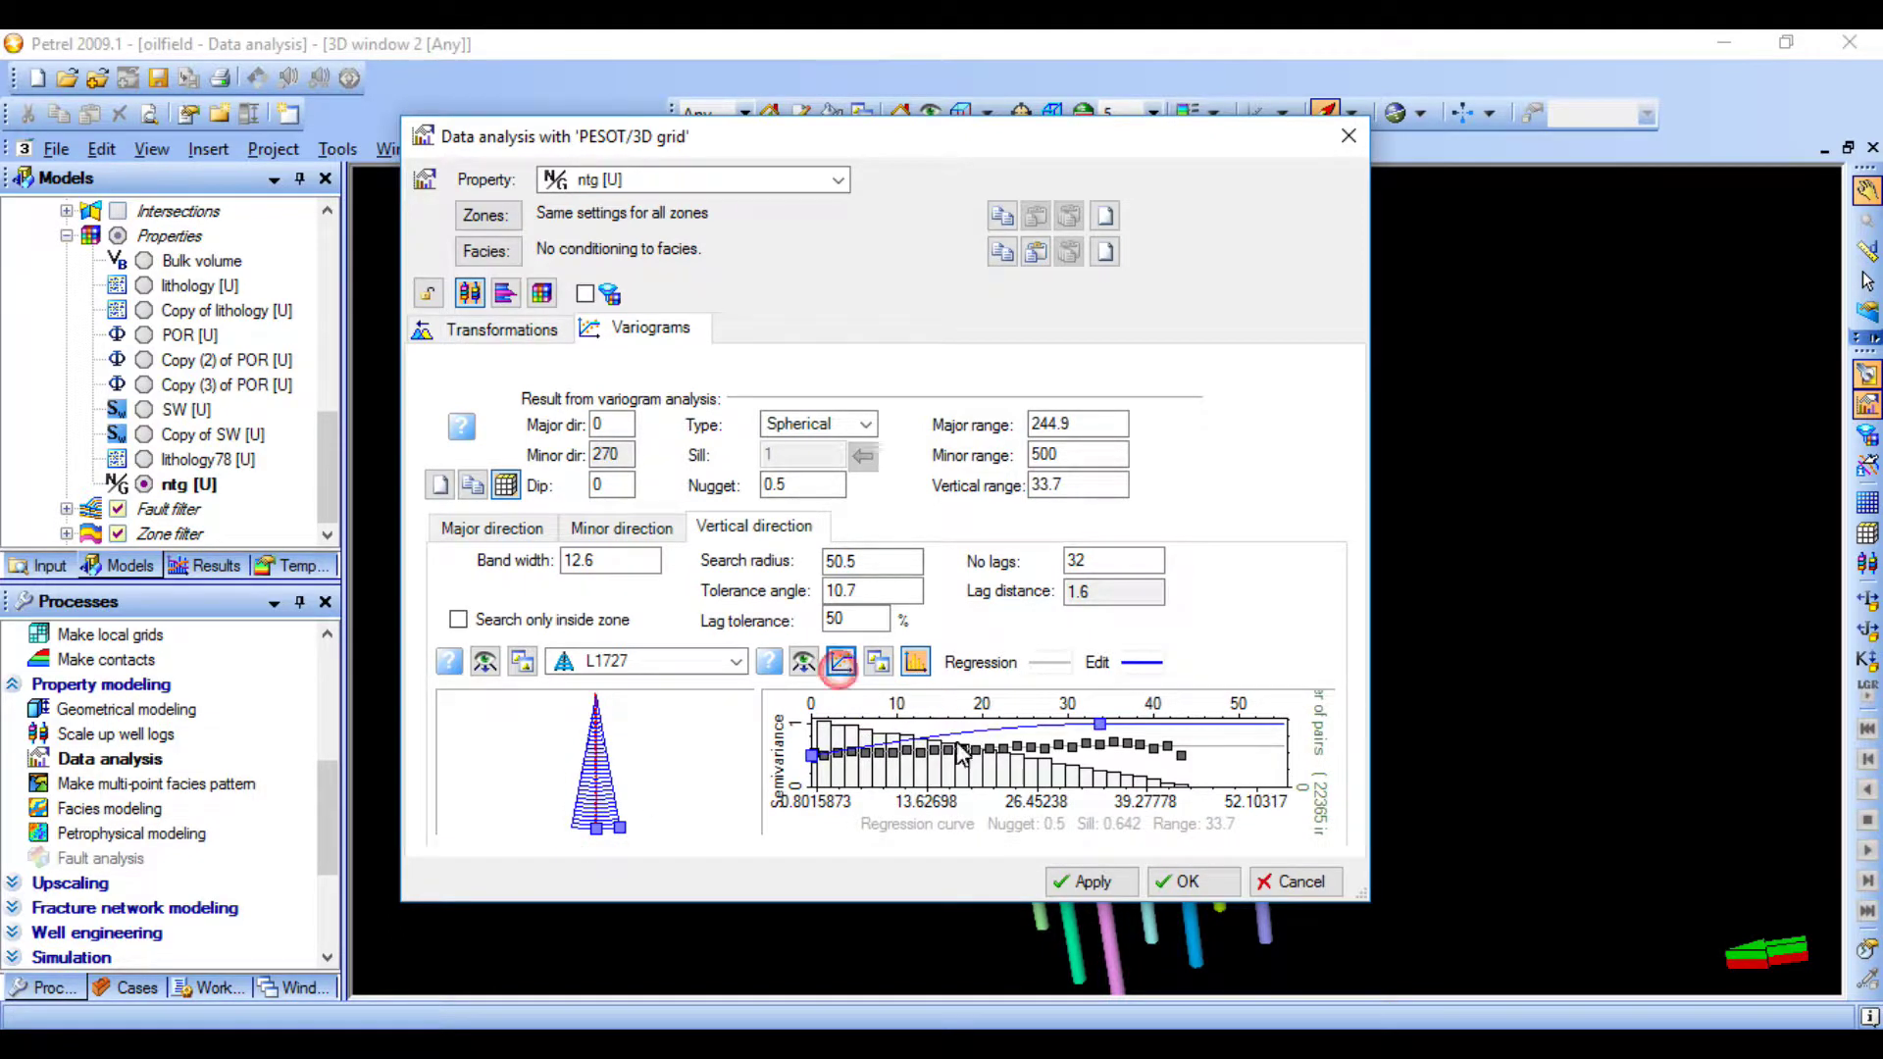
Reduce the major direction's search radius to about 1110.5, fit the variogram to regression, and adjust its range to about 218.6 and sill to 1.437.
left_click(512, 532)
left_click_drag(602, 708, 596, 735)
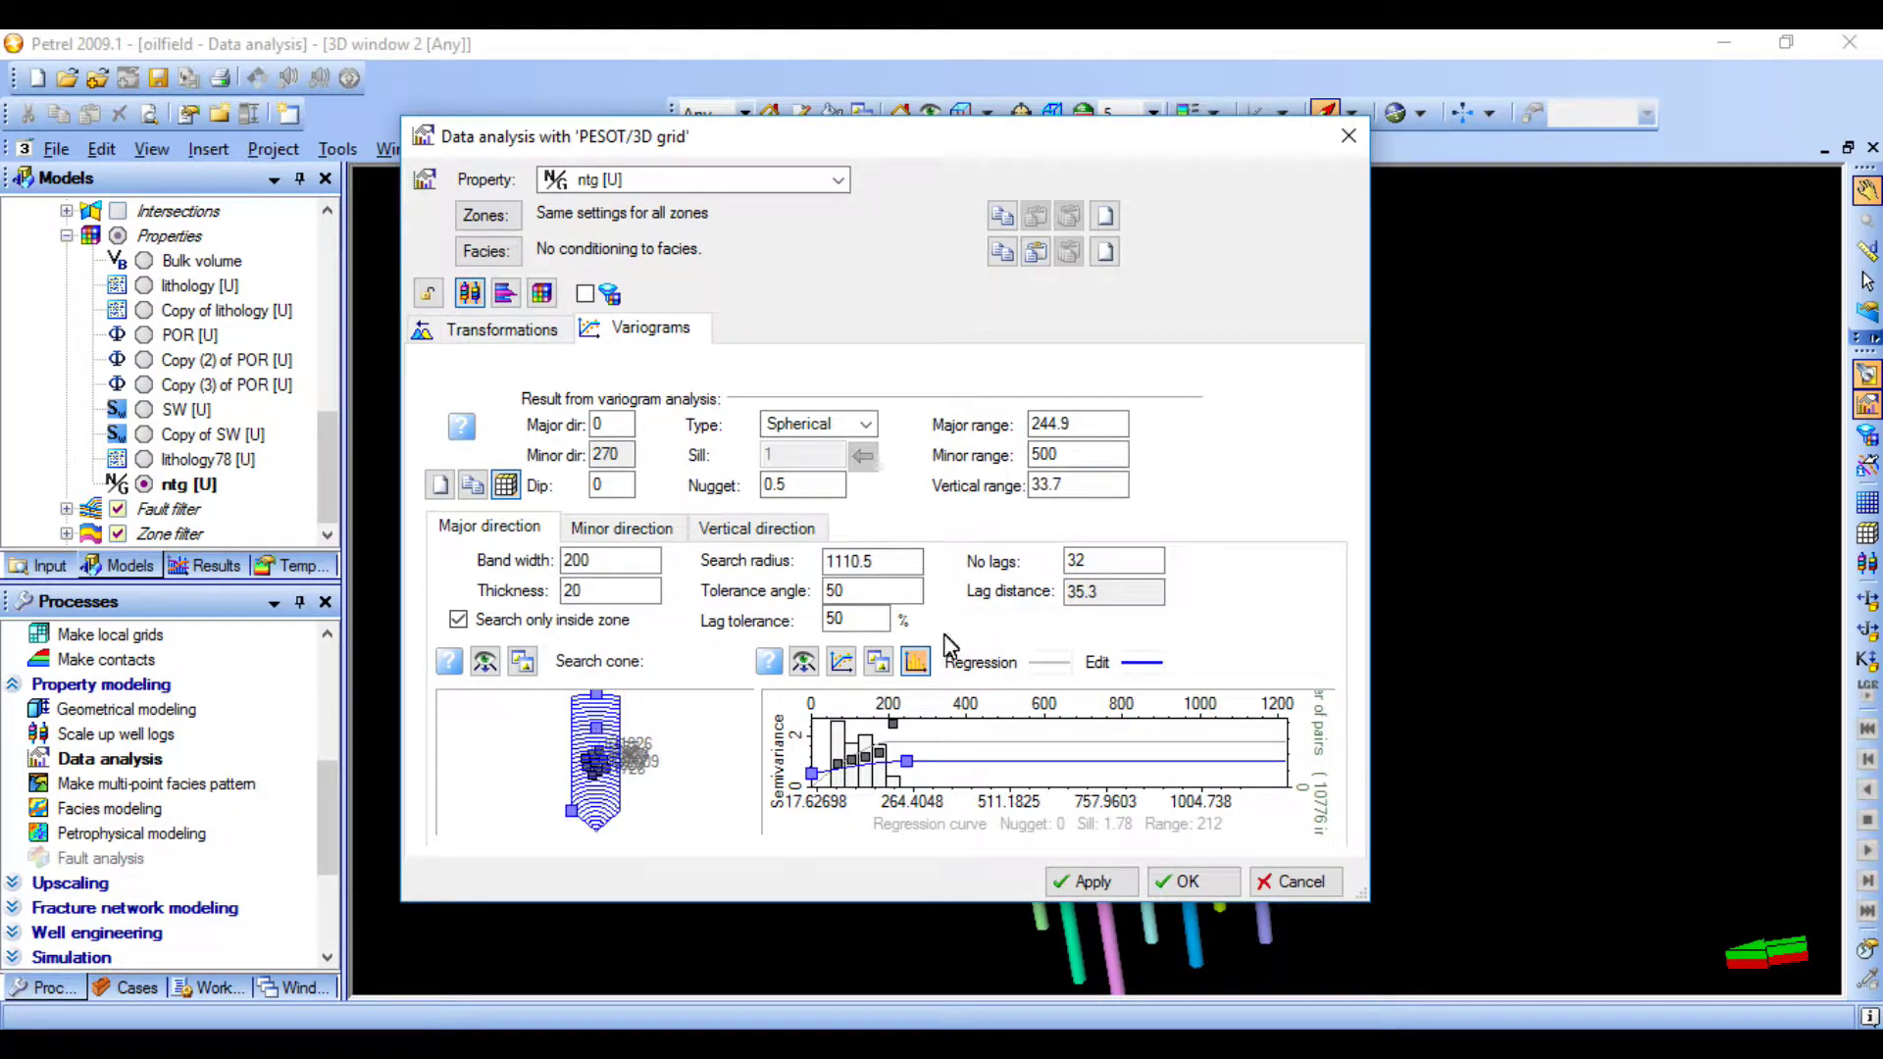
left_click(841, 662)
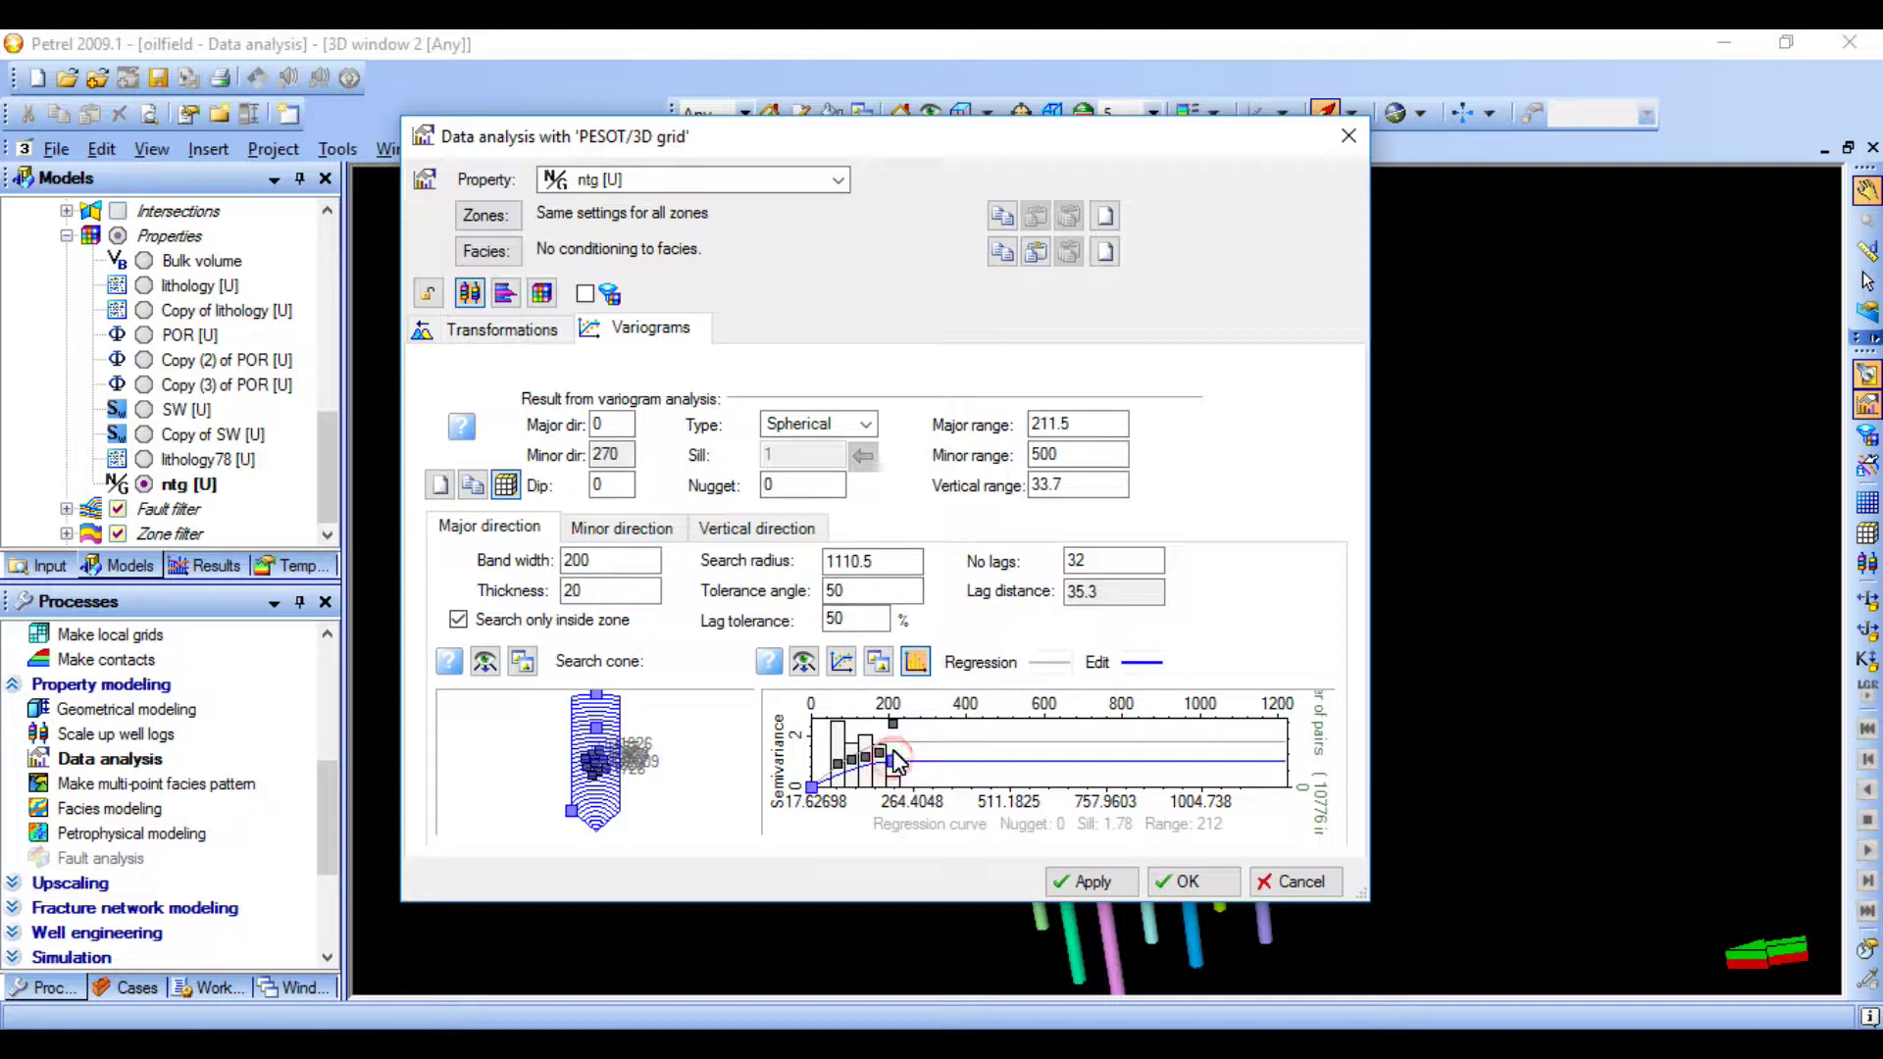
left_click_drag(892, 760, 896, 750)
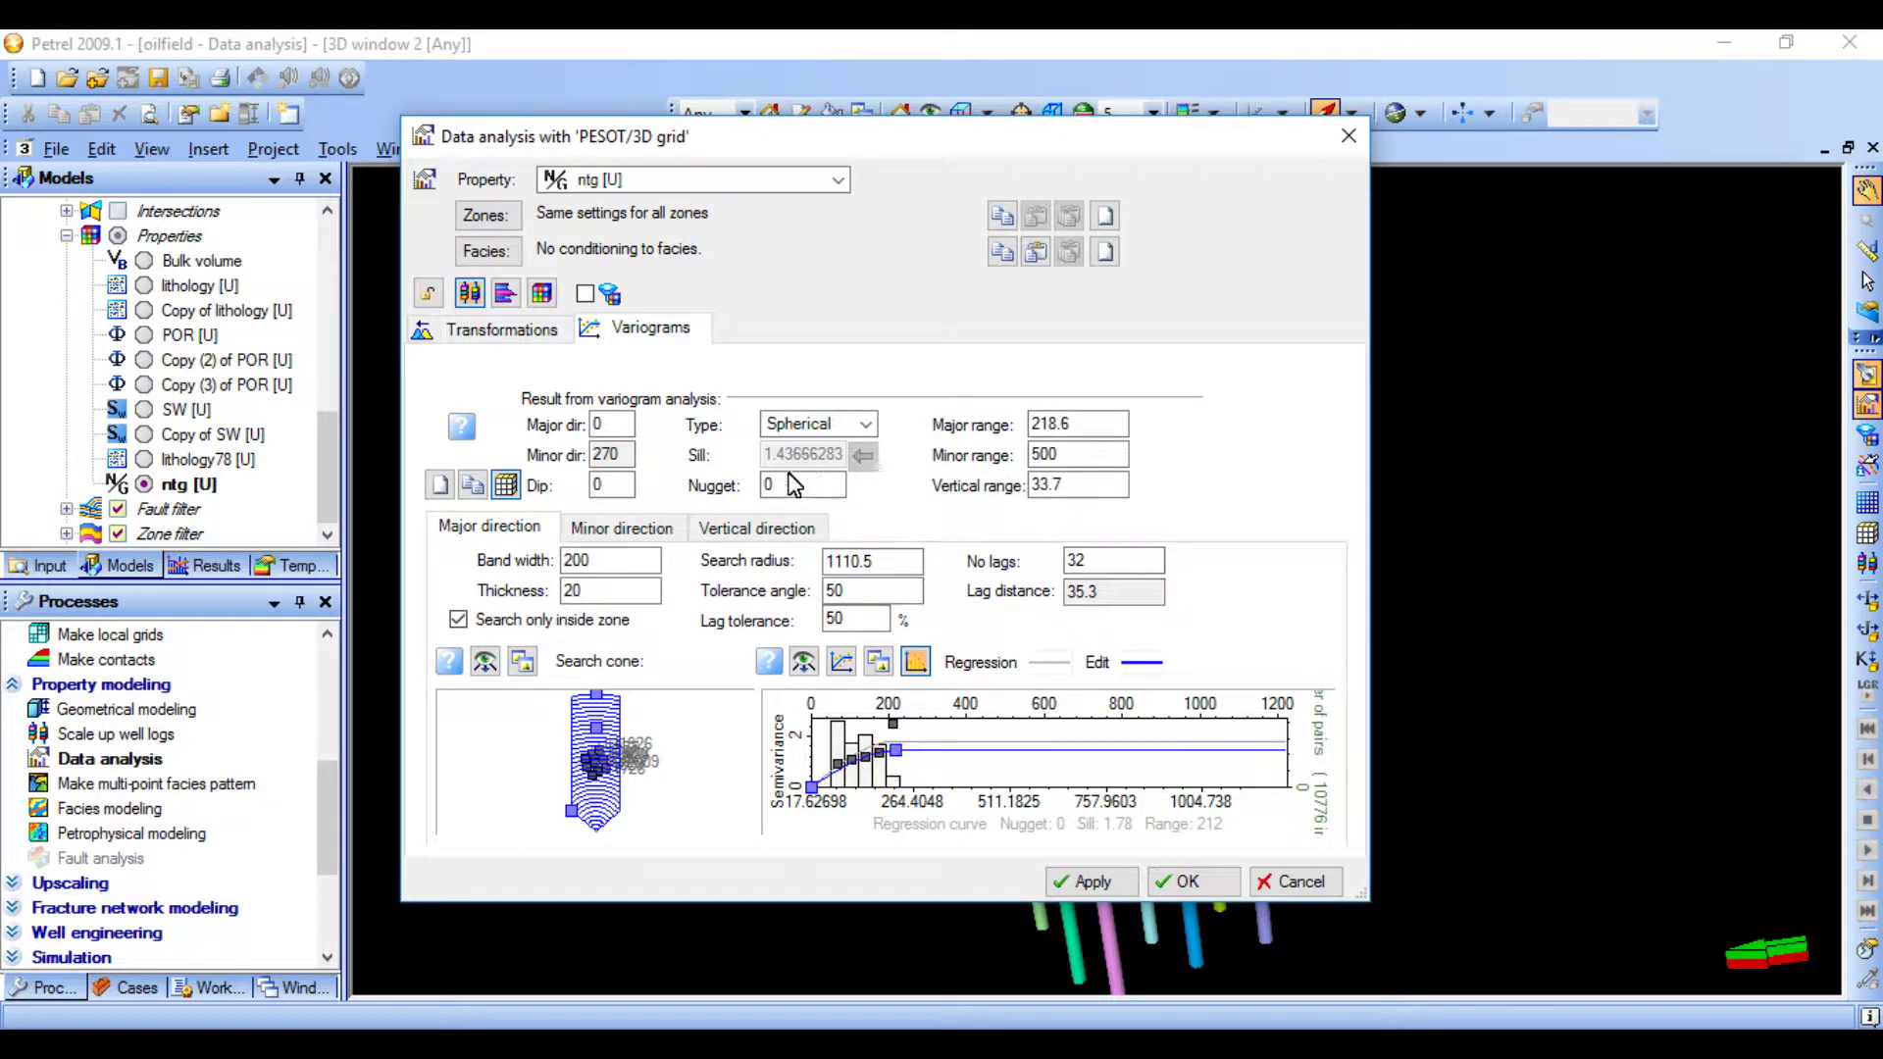
Reduce the minor search radius to about 726.9, fit the variogram to regression, lower the nugget to about 0.187, and accept the data analysis.
left_click(628, 529)
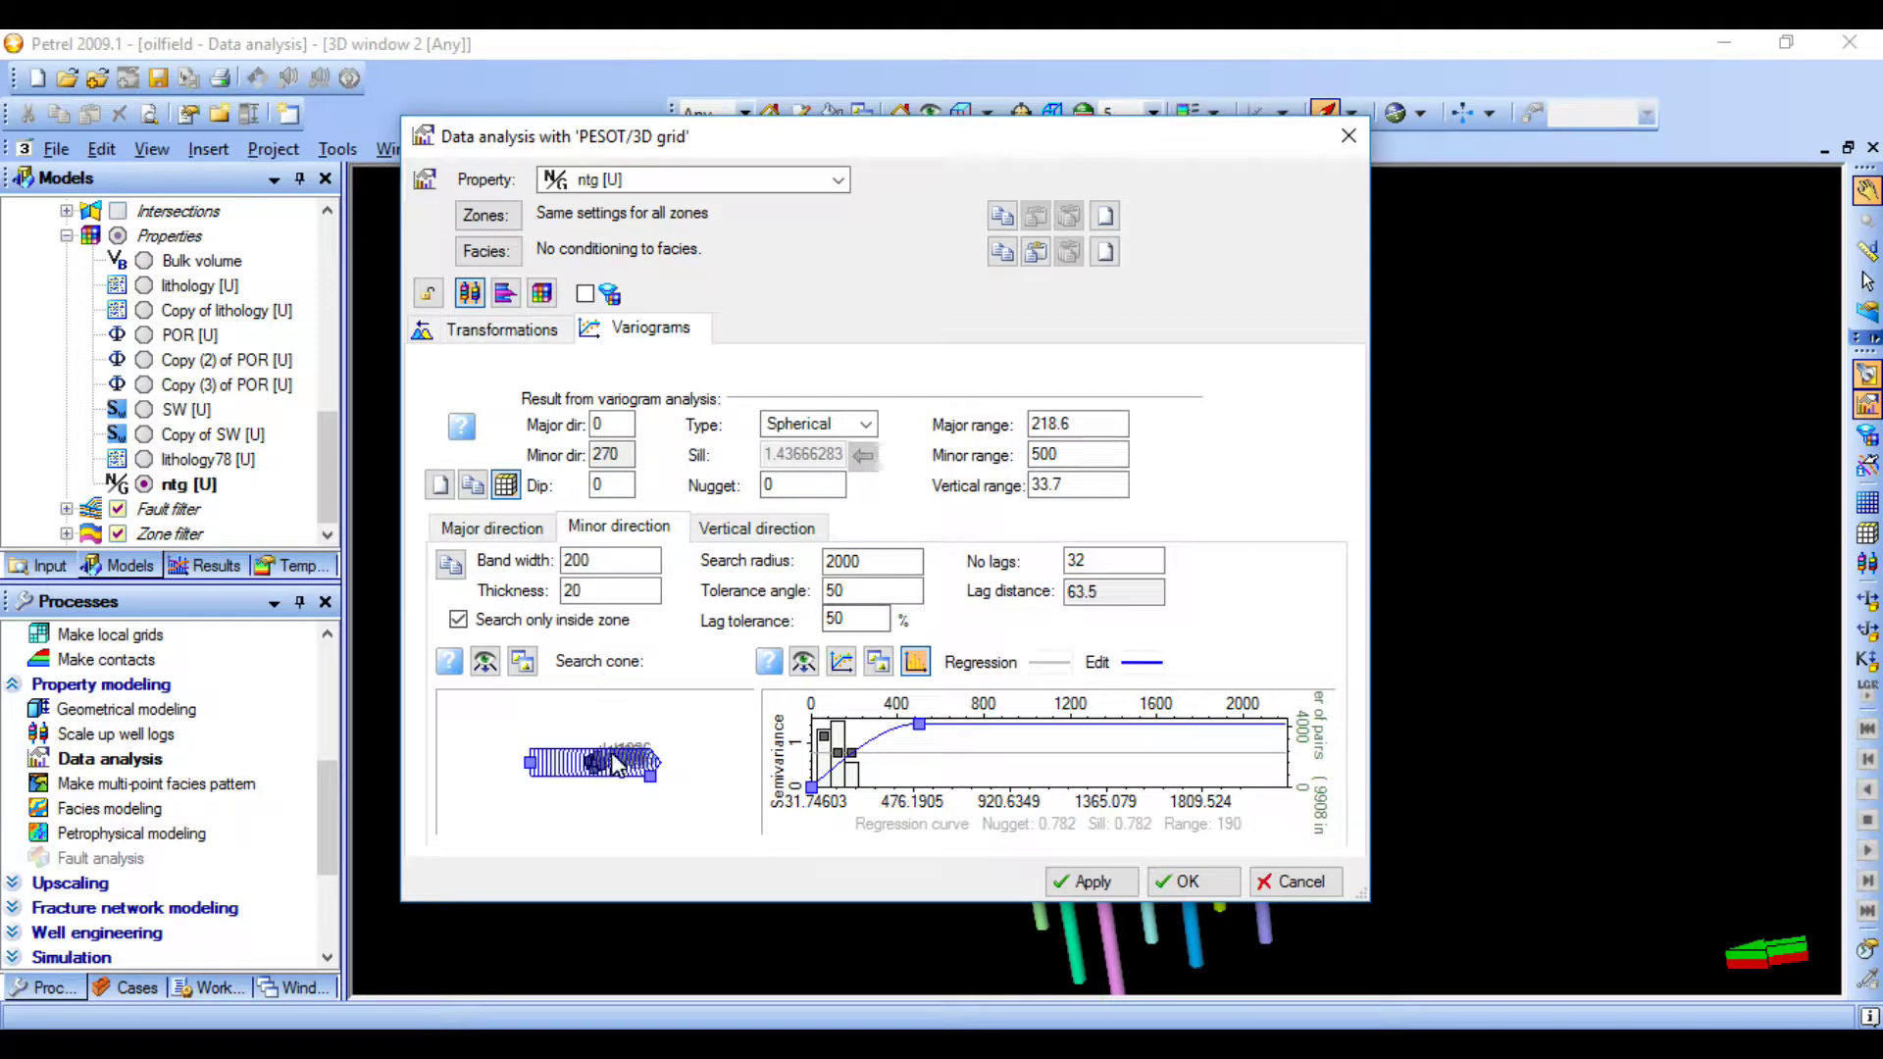
left_click_drag(533, 775, 565, 777)
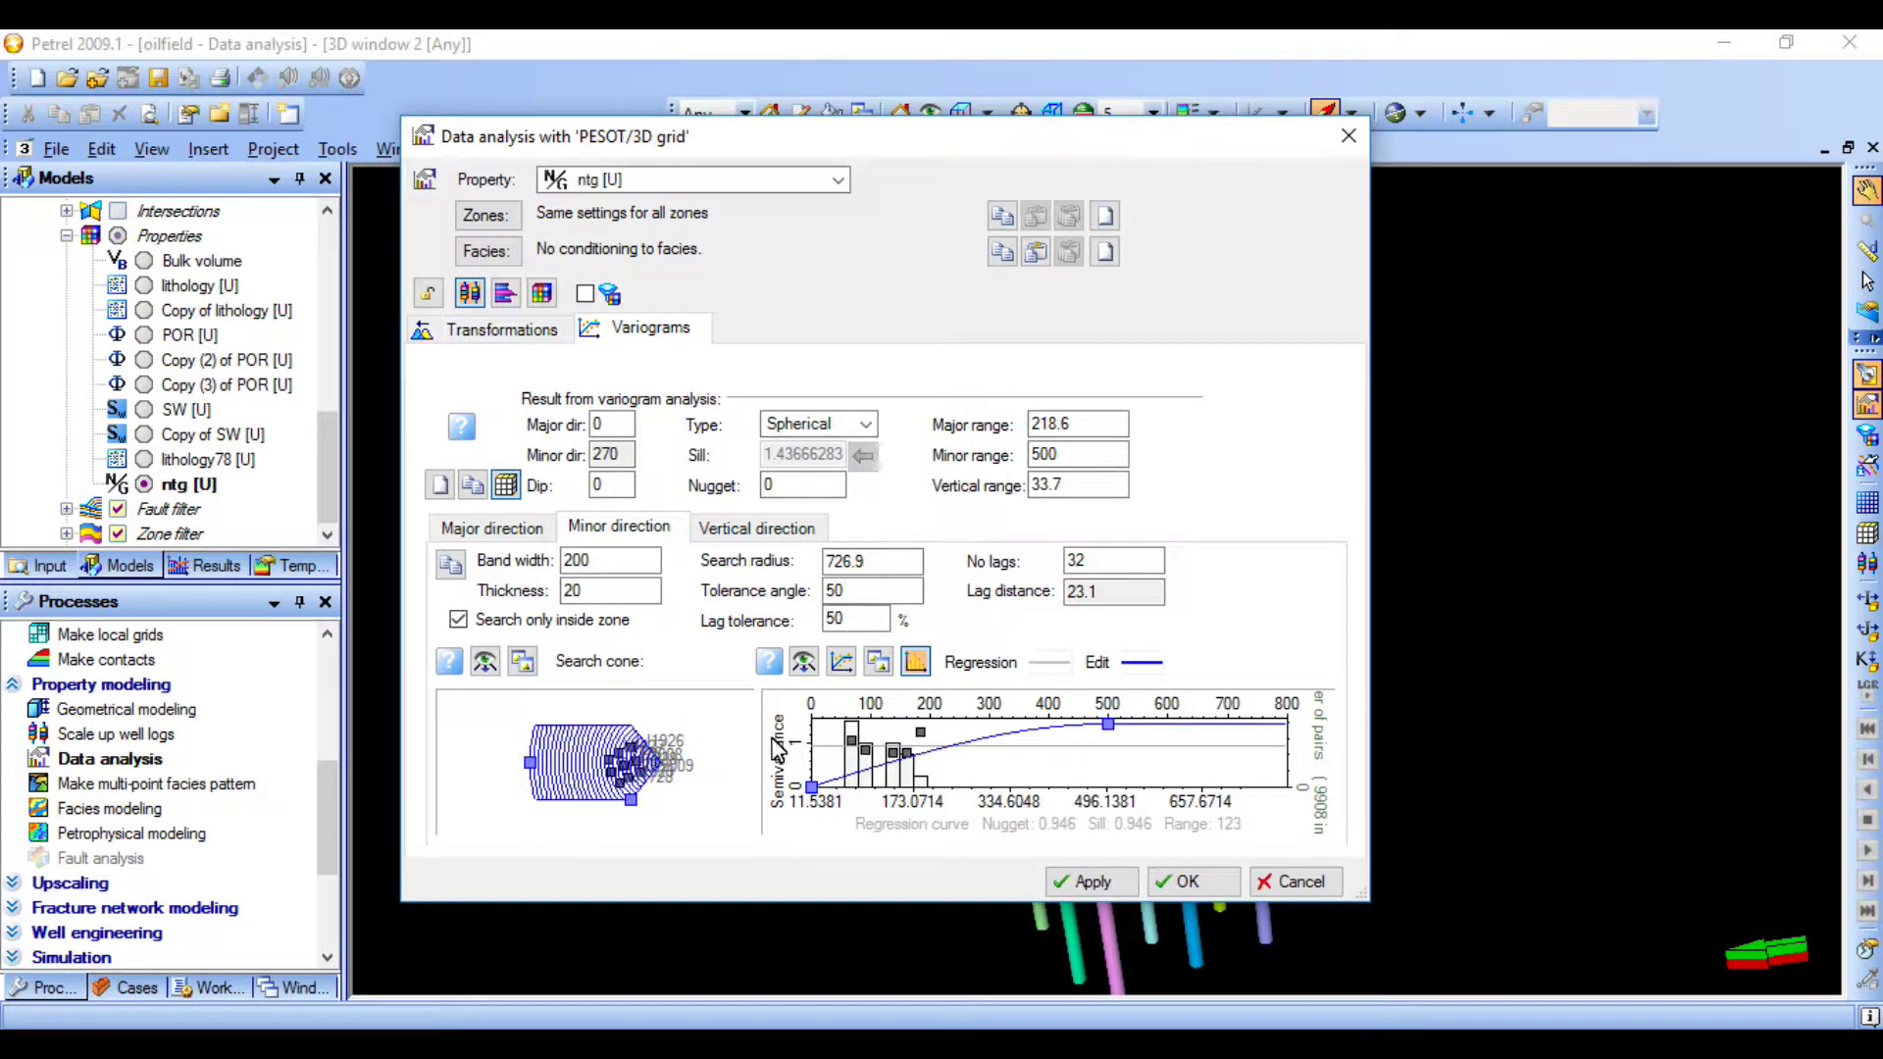
left_click(840, 661)
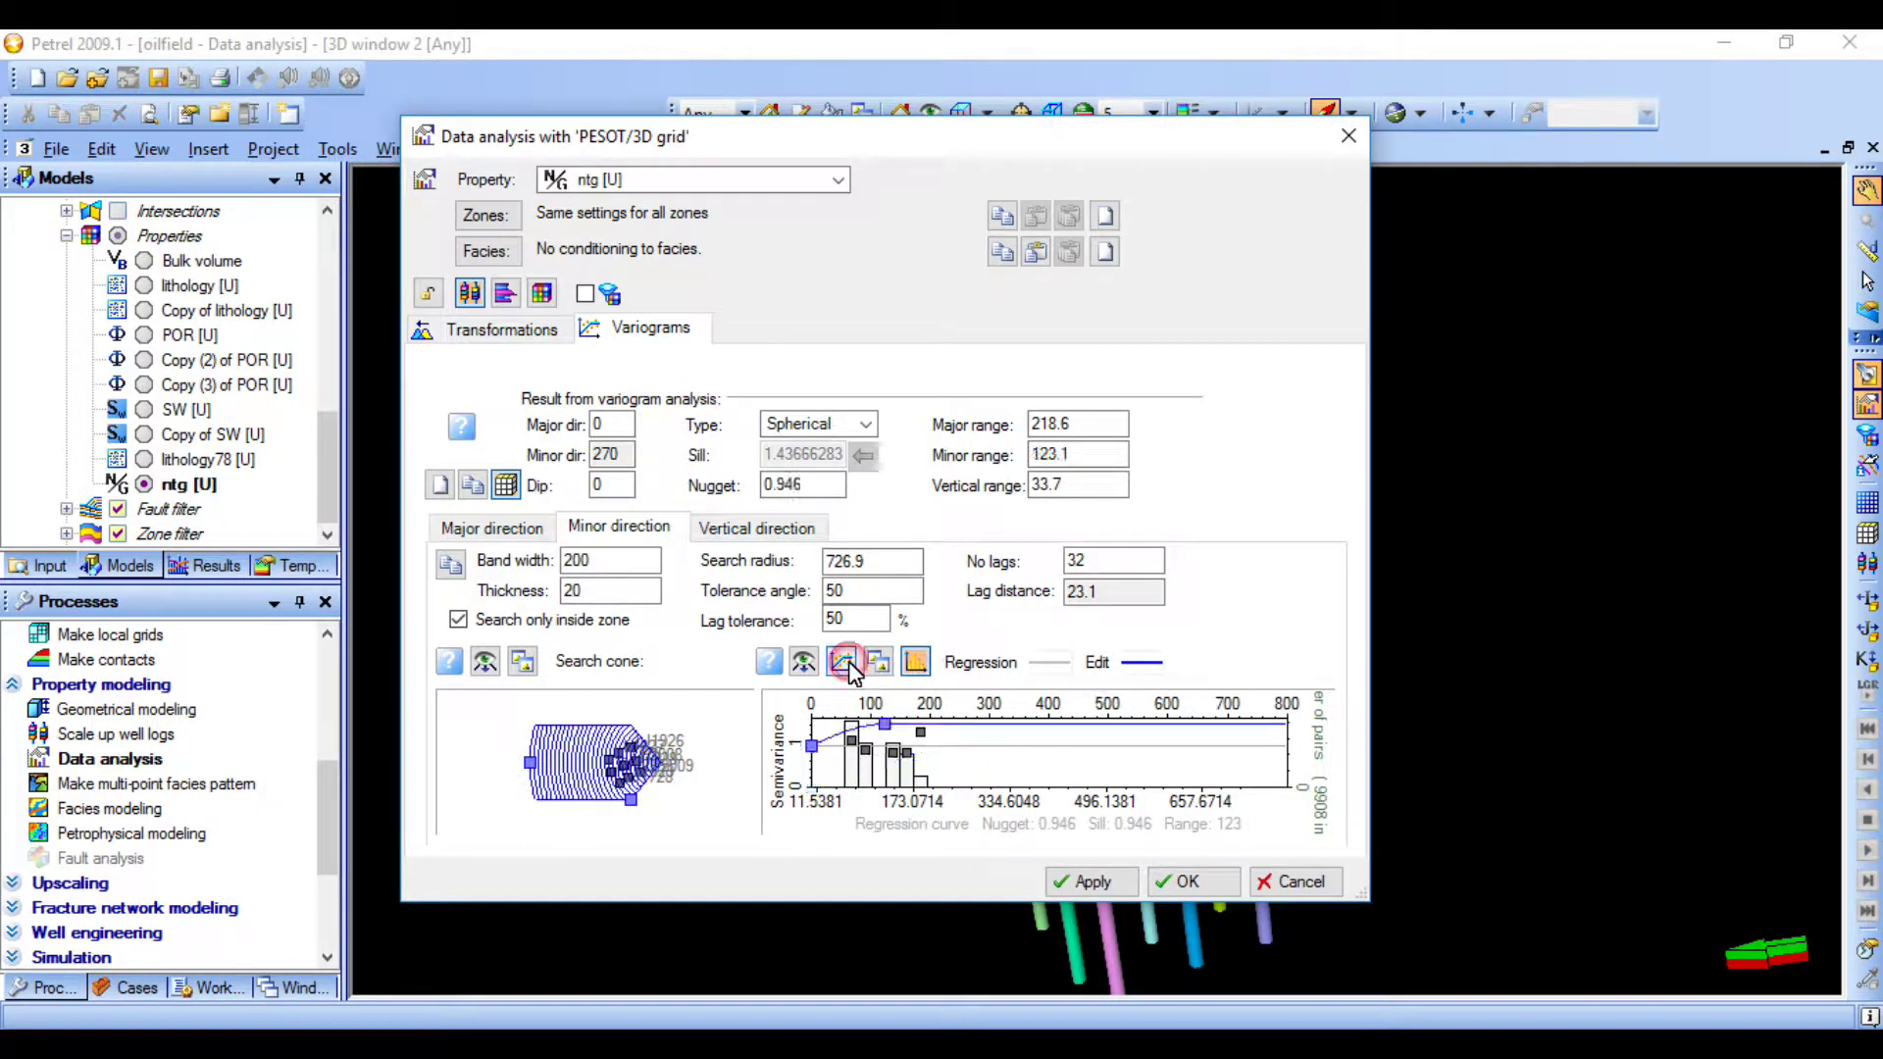
left_click_drag(812, 748, 812, 780)
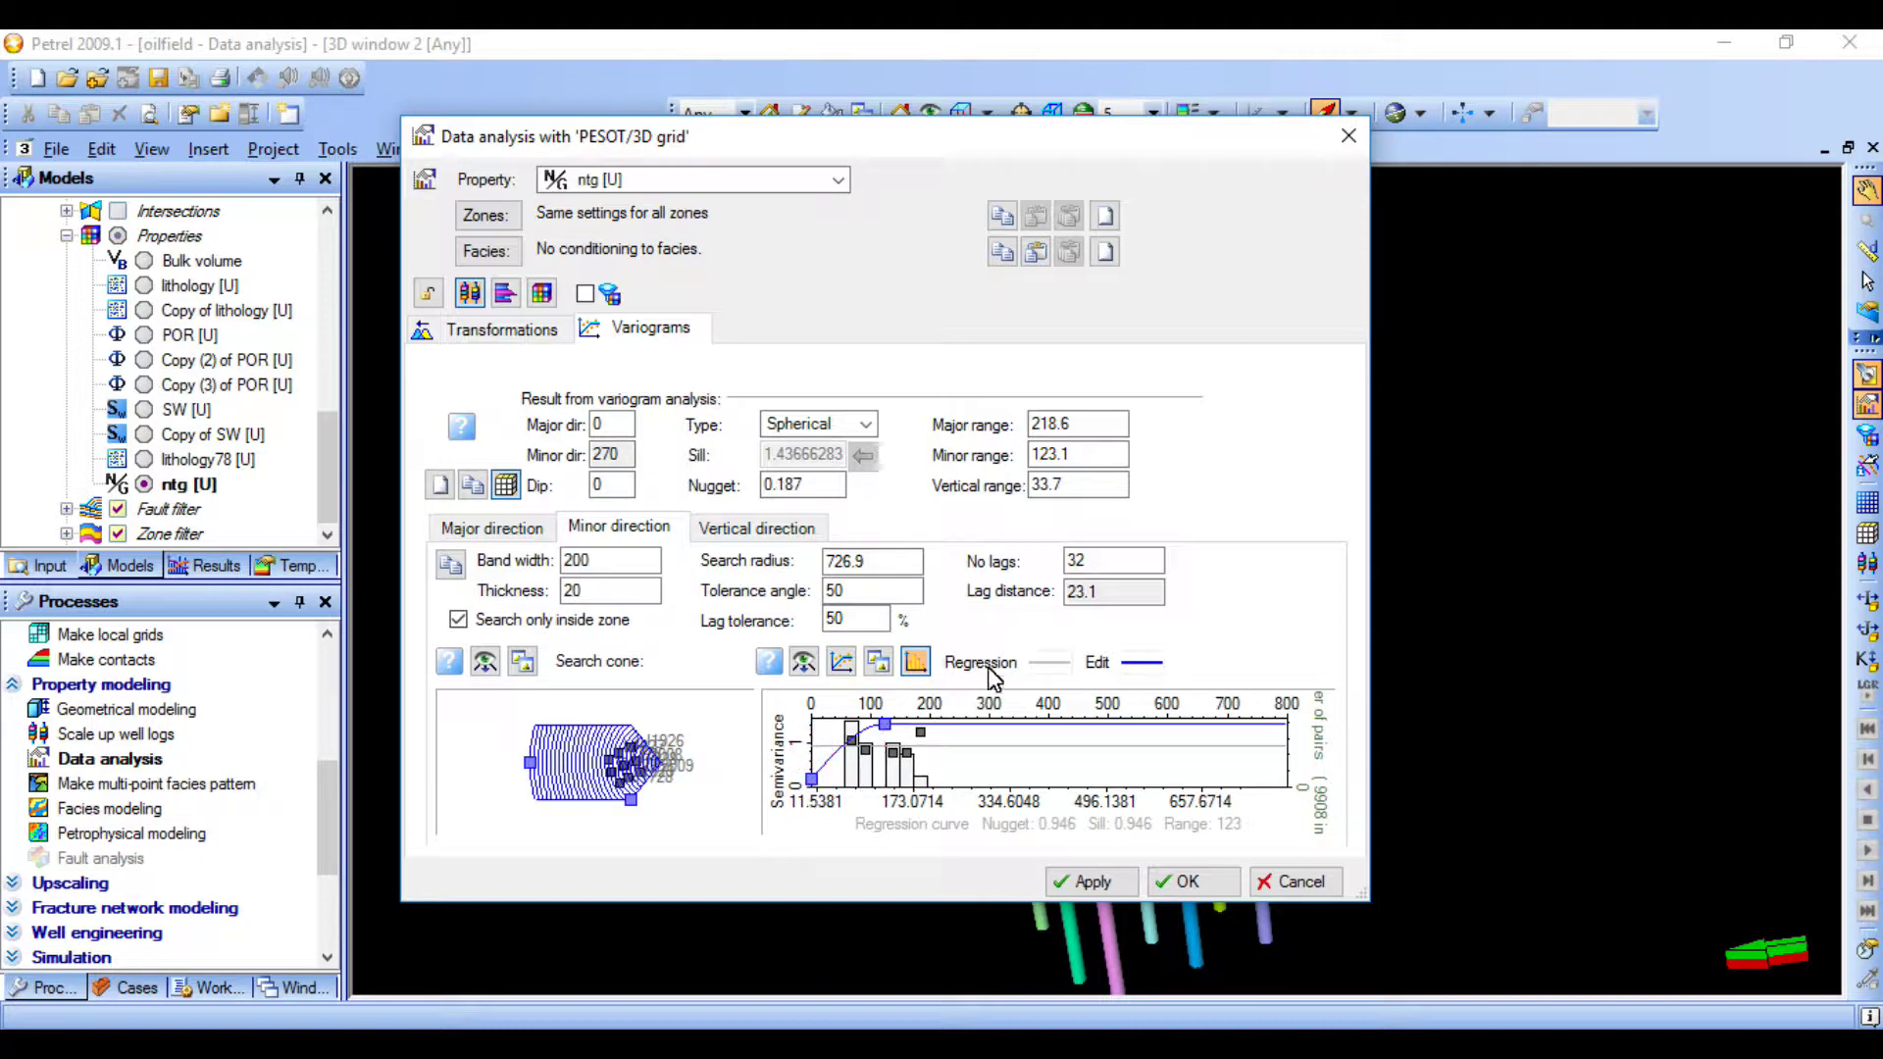
left_click(1089, 880)
left_click(1193, 882)
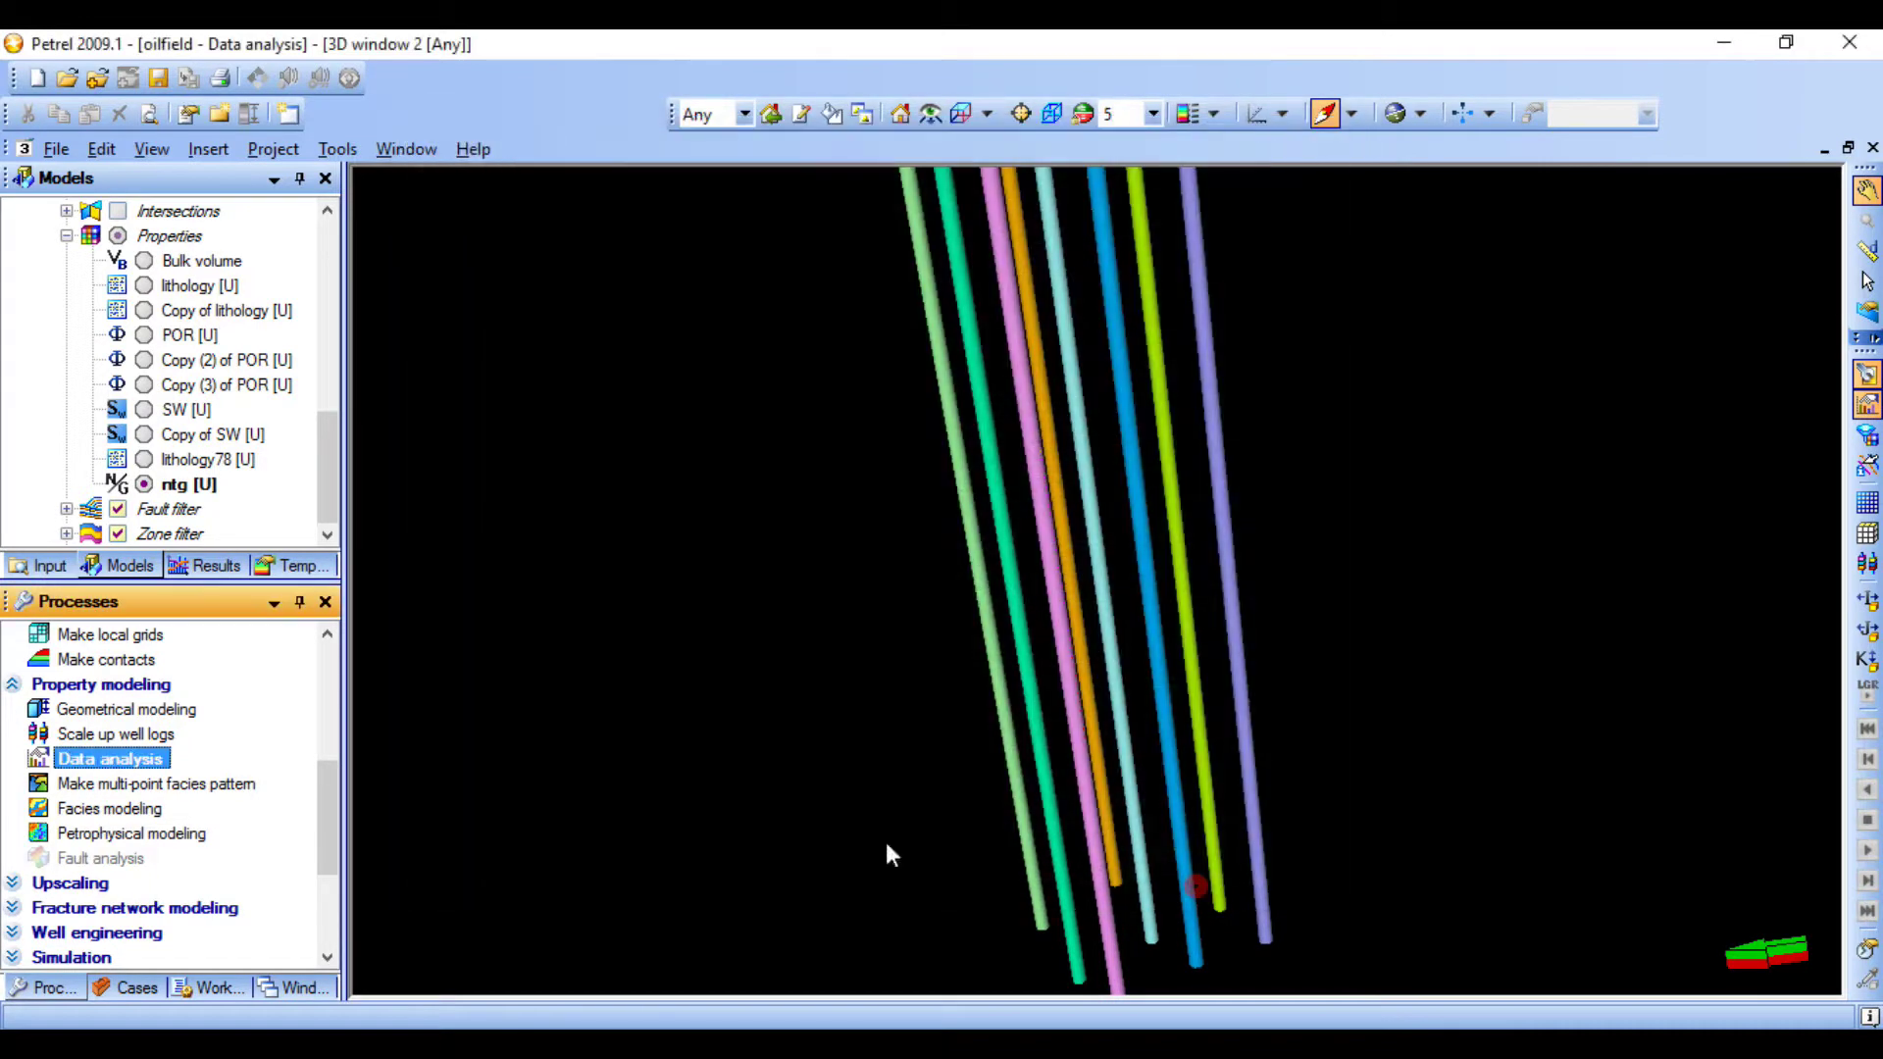
Open petrophysical modeling for the ntg property, use the same unlocked settings for all zones, and take the variogram from the data analysis.
double_click(108, 833)
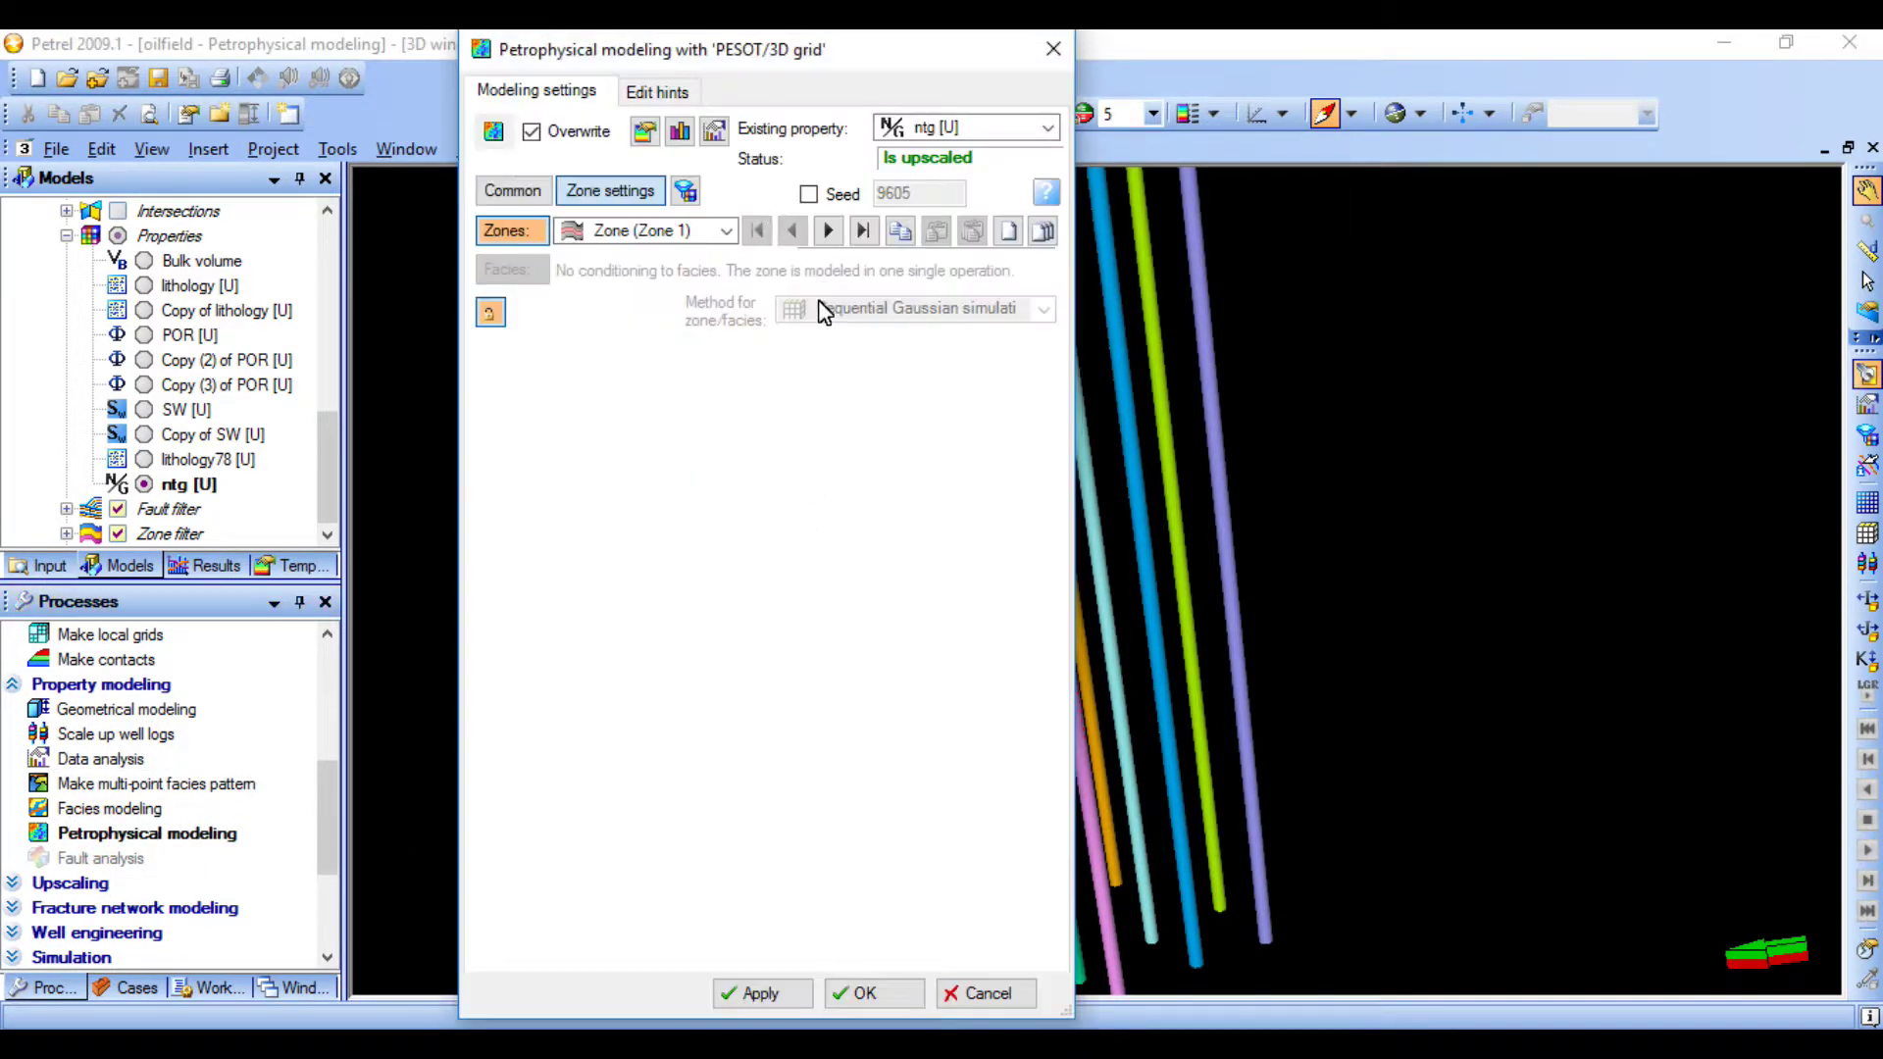
left_click(487, 237)
left_click(493, 238)
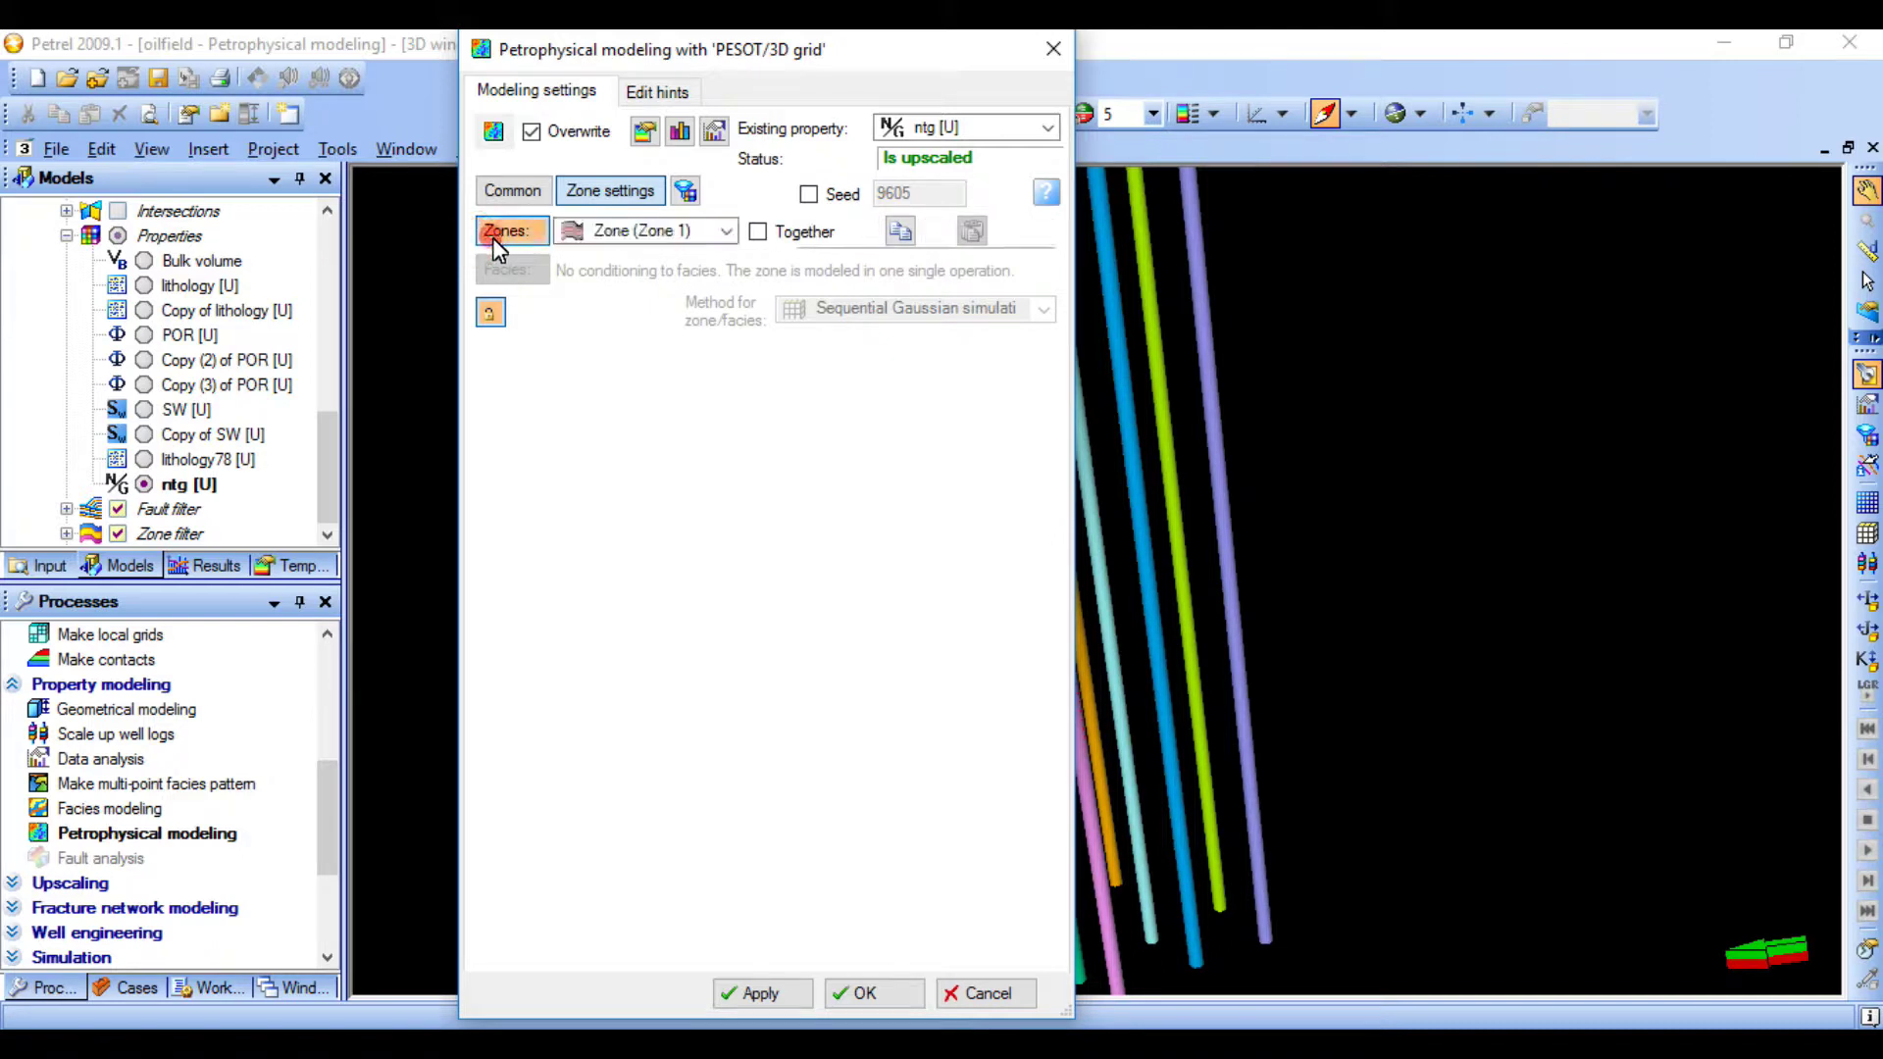
left_click(498, 243)
left_click(489, 313)
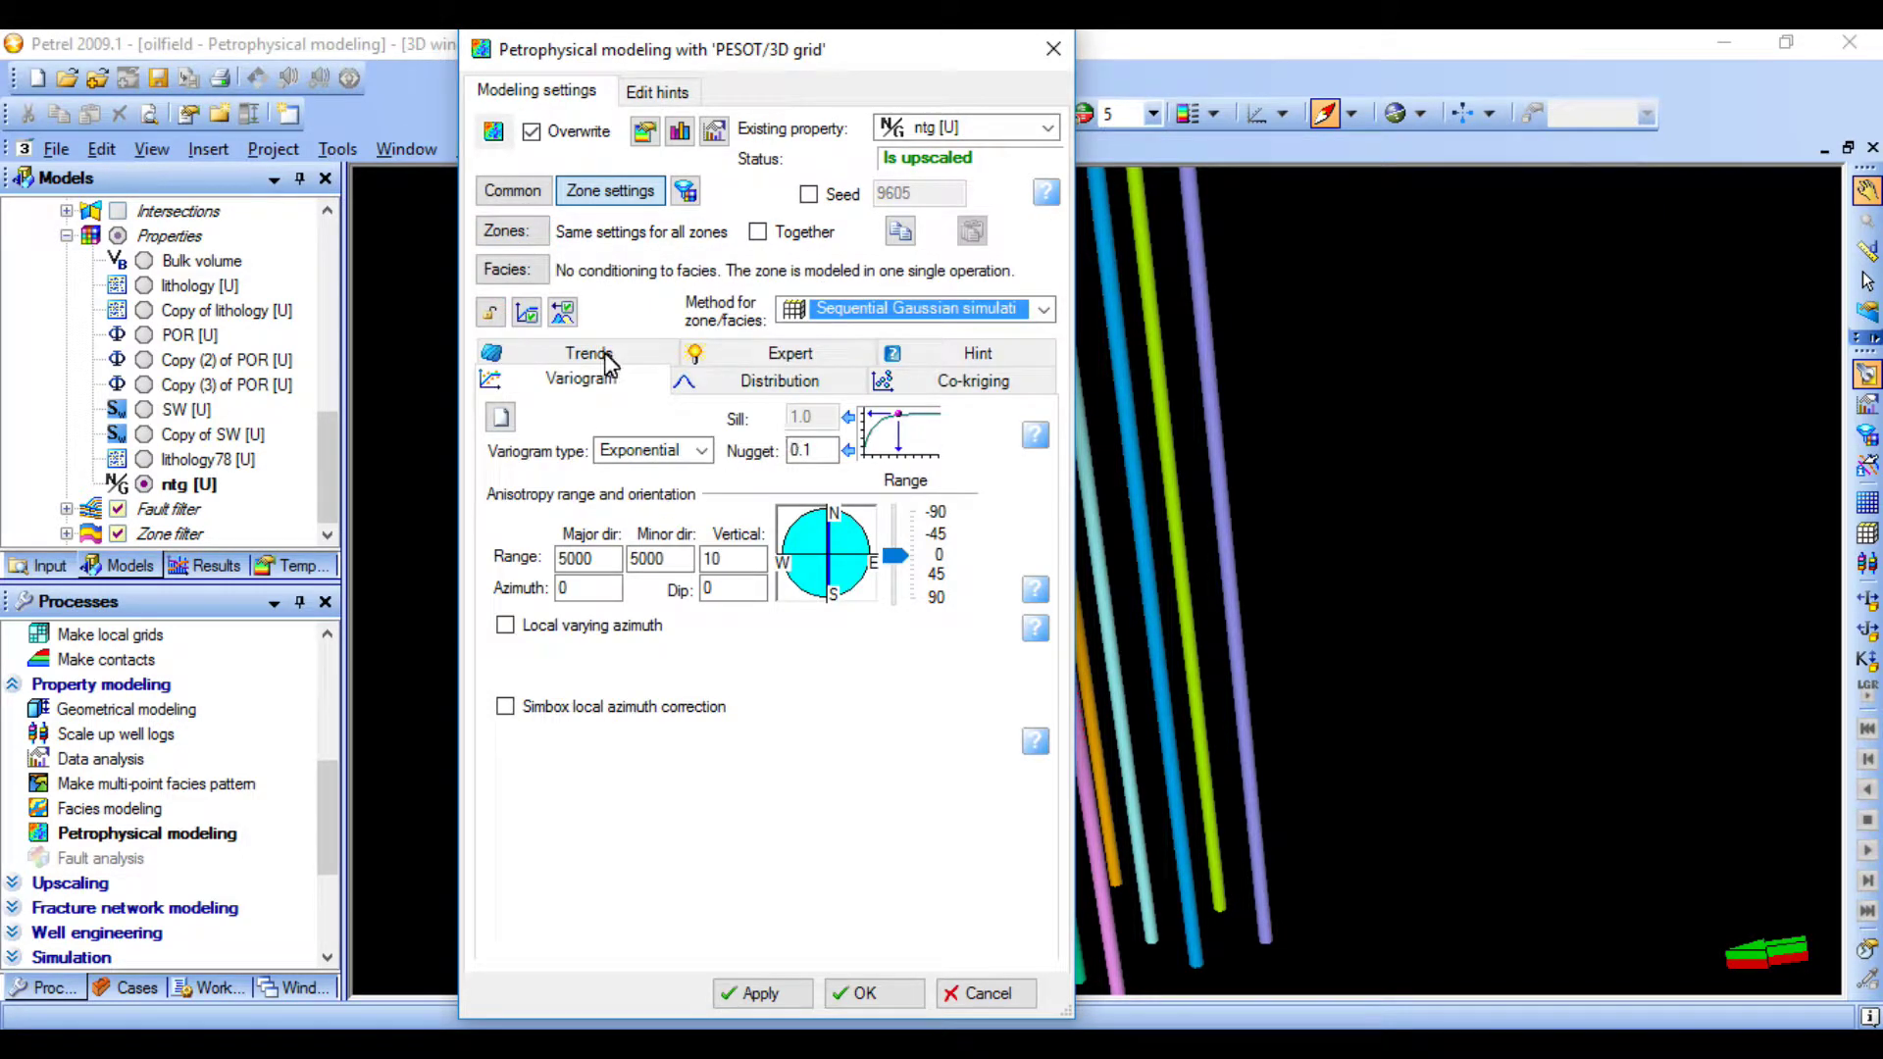
left_click(528, 313)
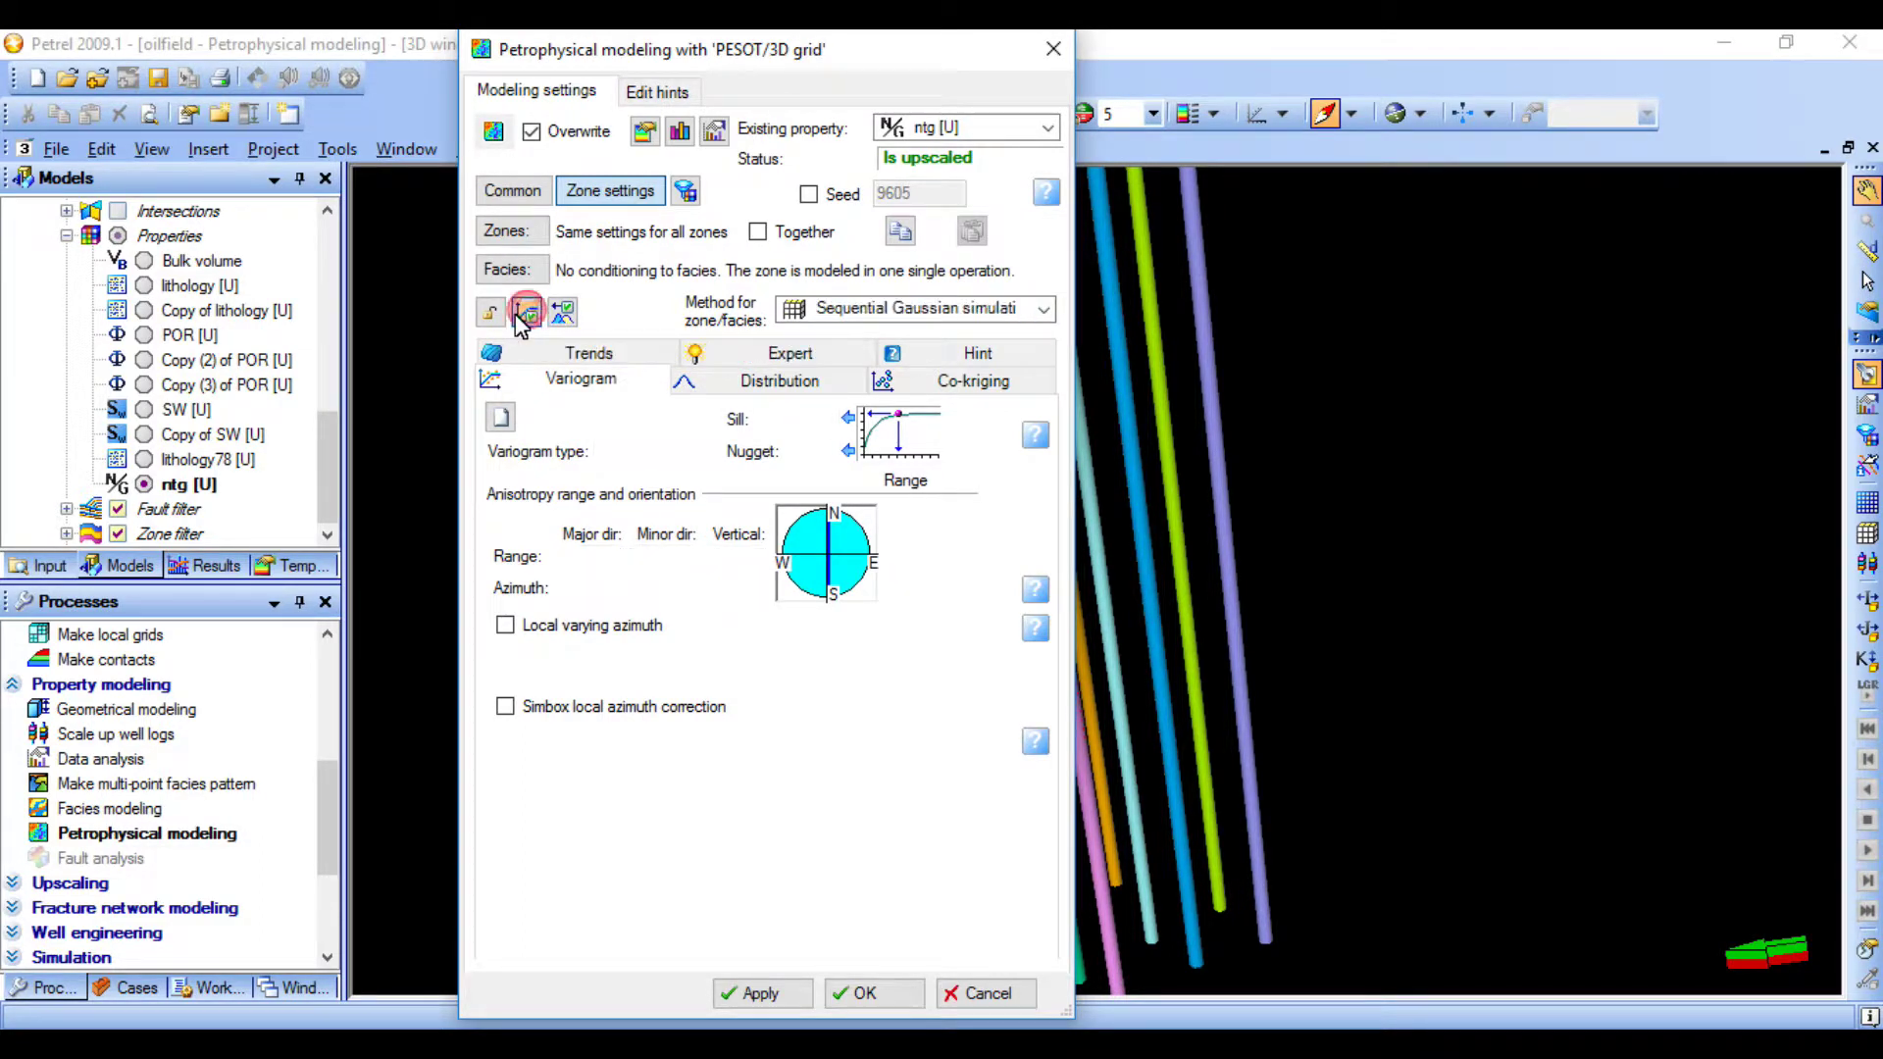
Estimate the distribution's output data range as absolute 0 to 1, and choose Simple as the kriging type in the expert settings.
left_click(758, 381)
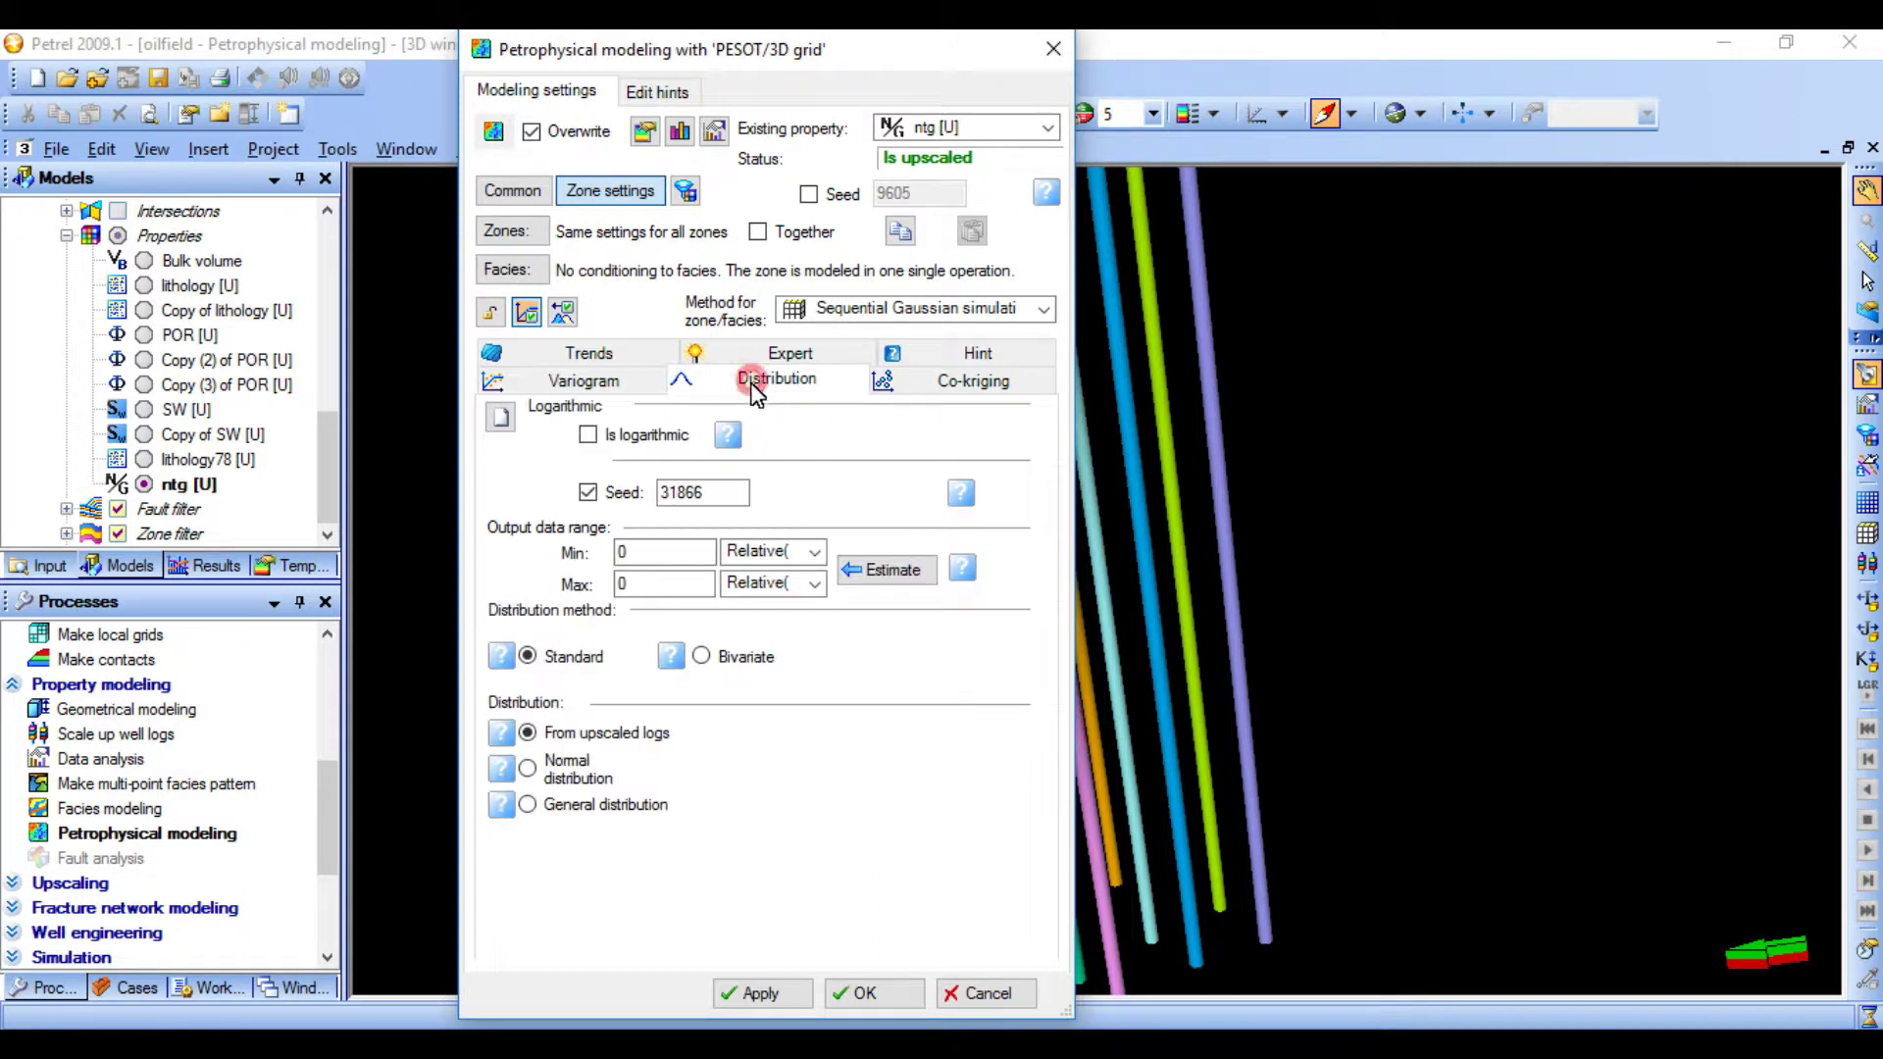
left_click(908, 572)
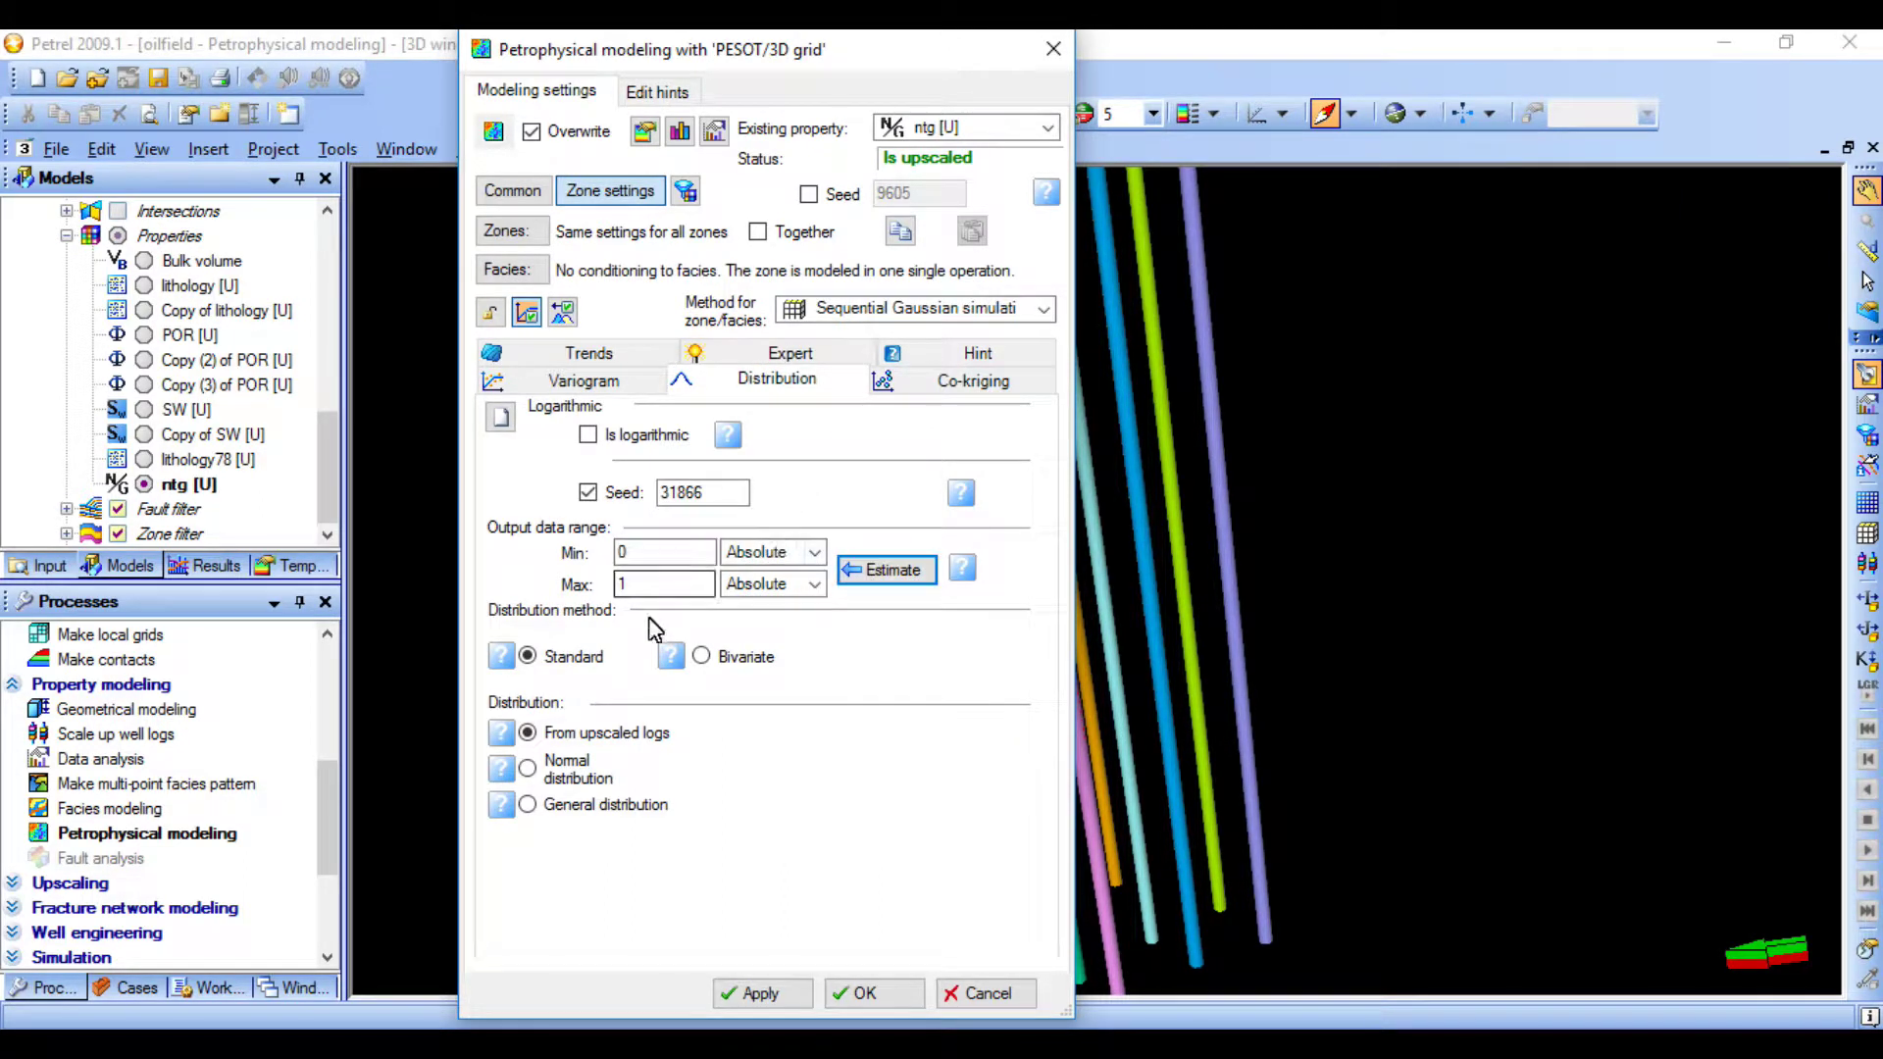
left_click(973, 381)
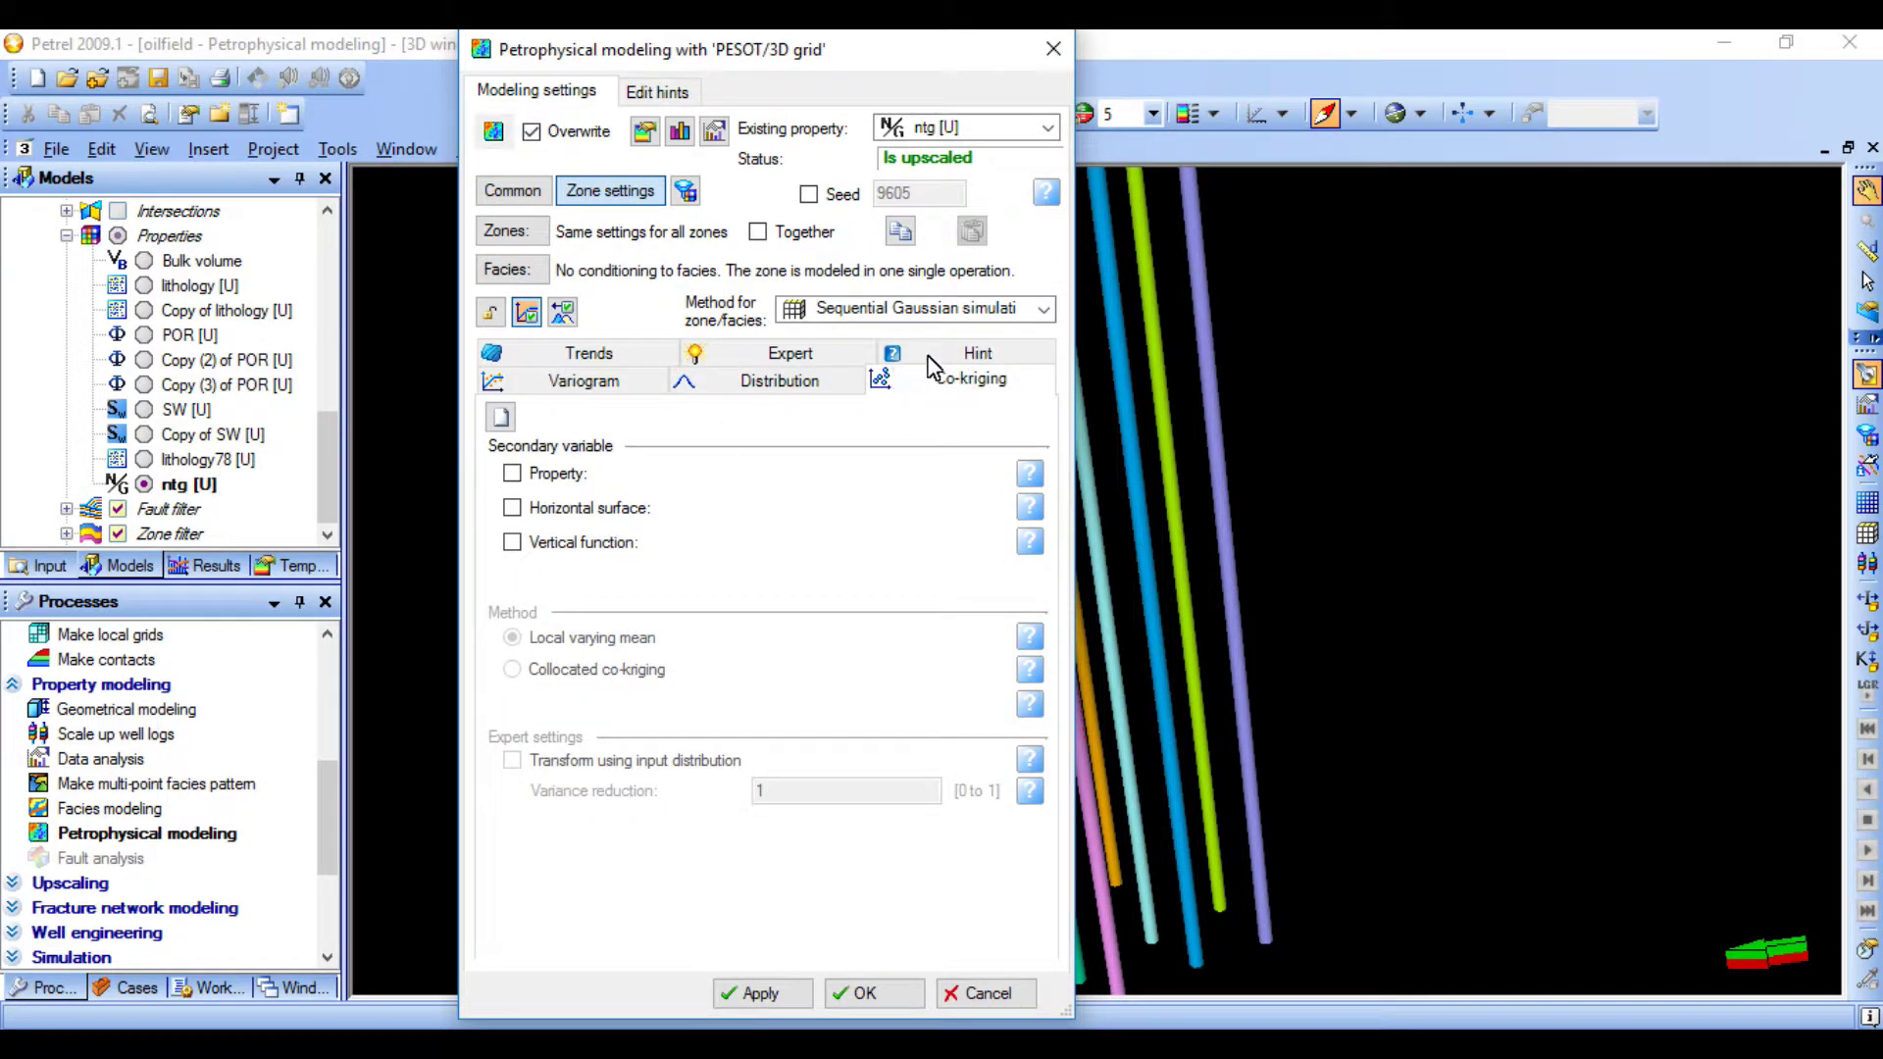
left_click(936, 357)
left_click(803, 377)
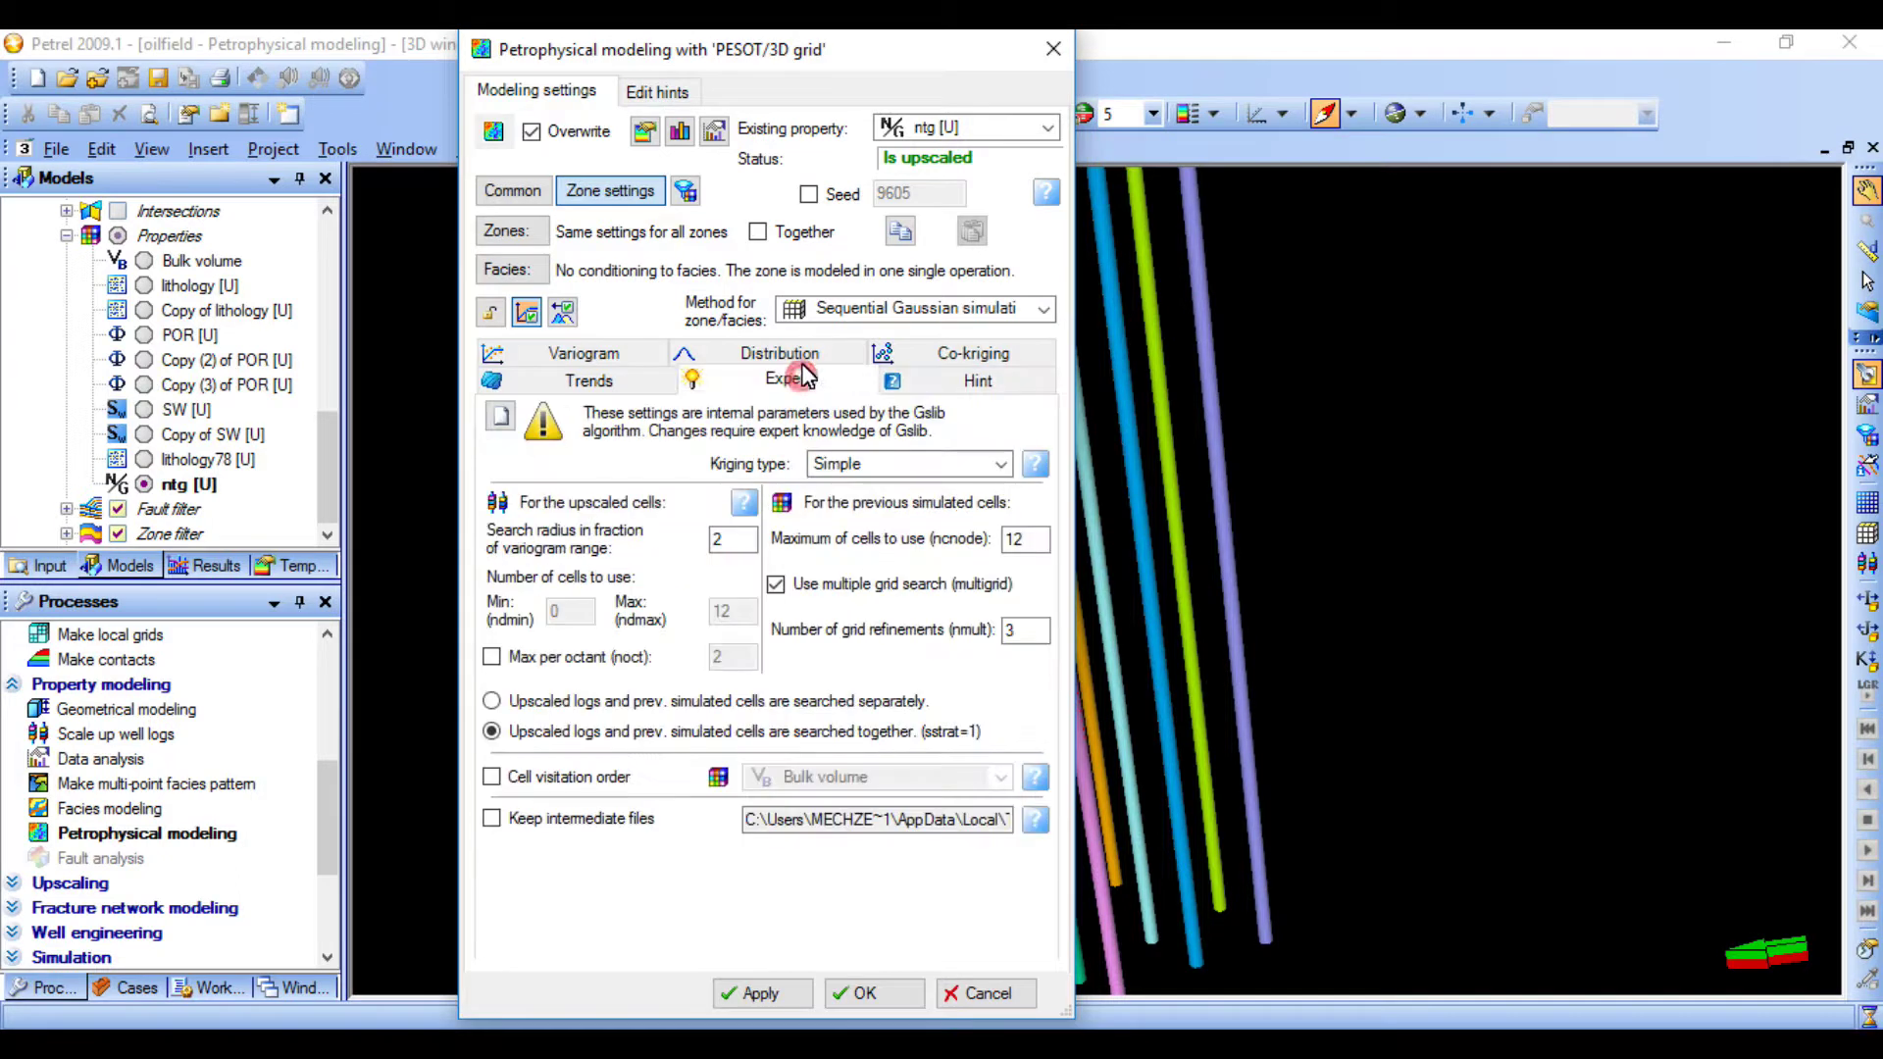
left_click(997, 465)
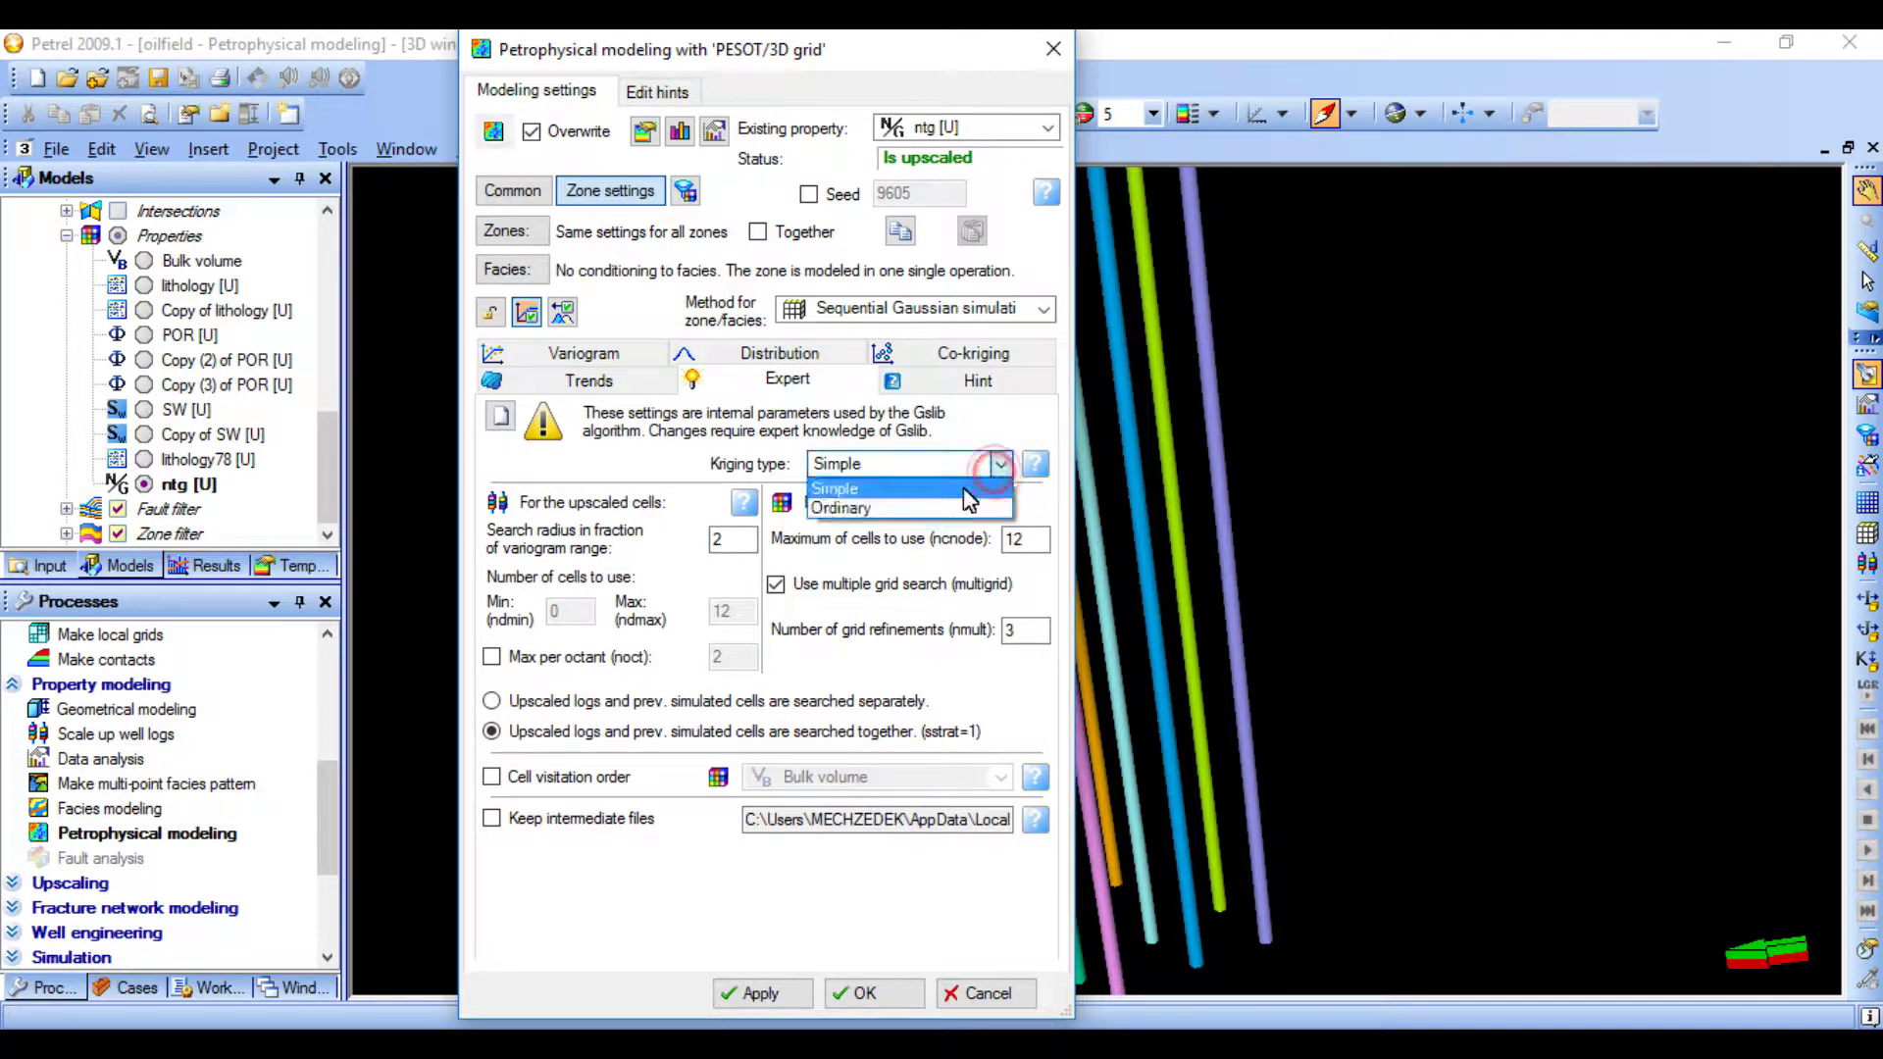
left_click(943, 489)
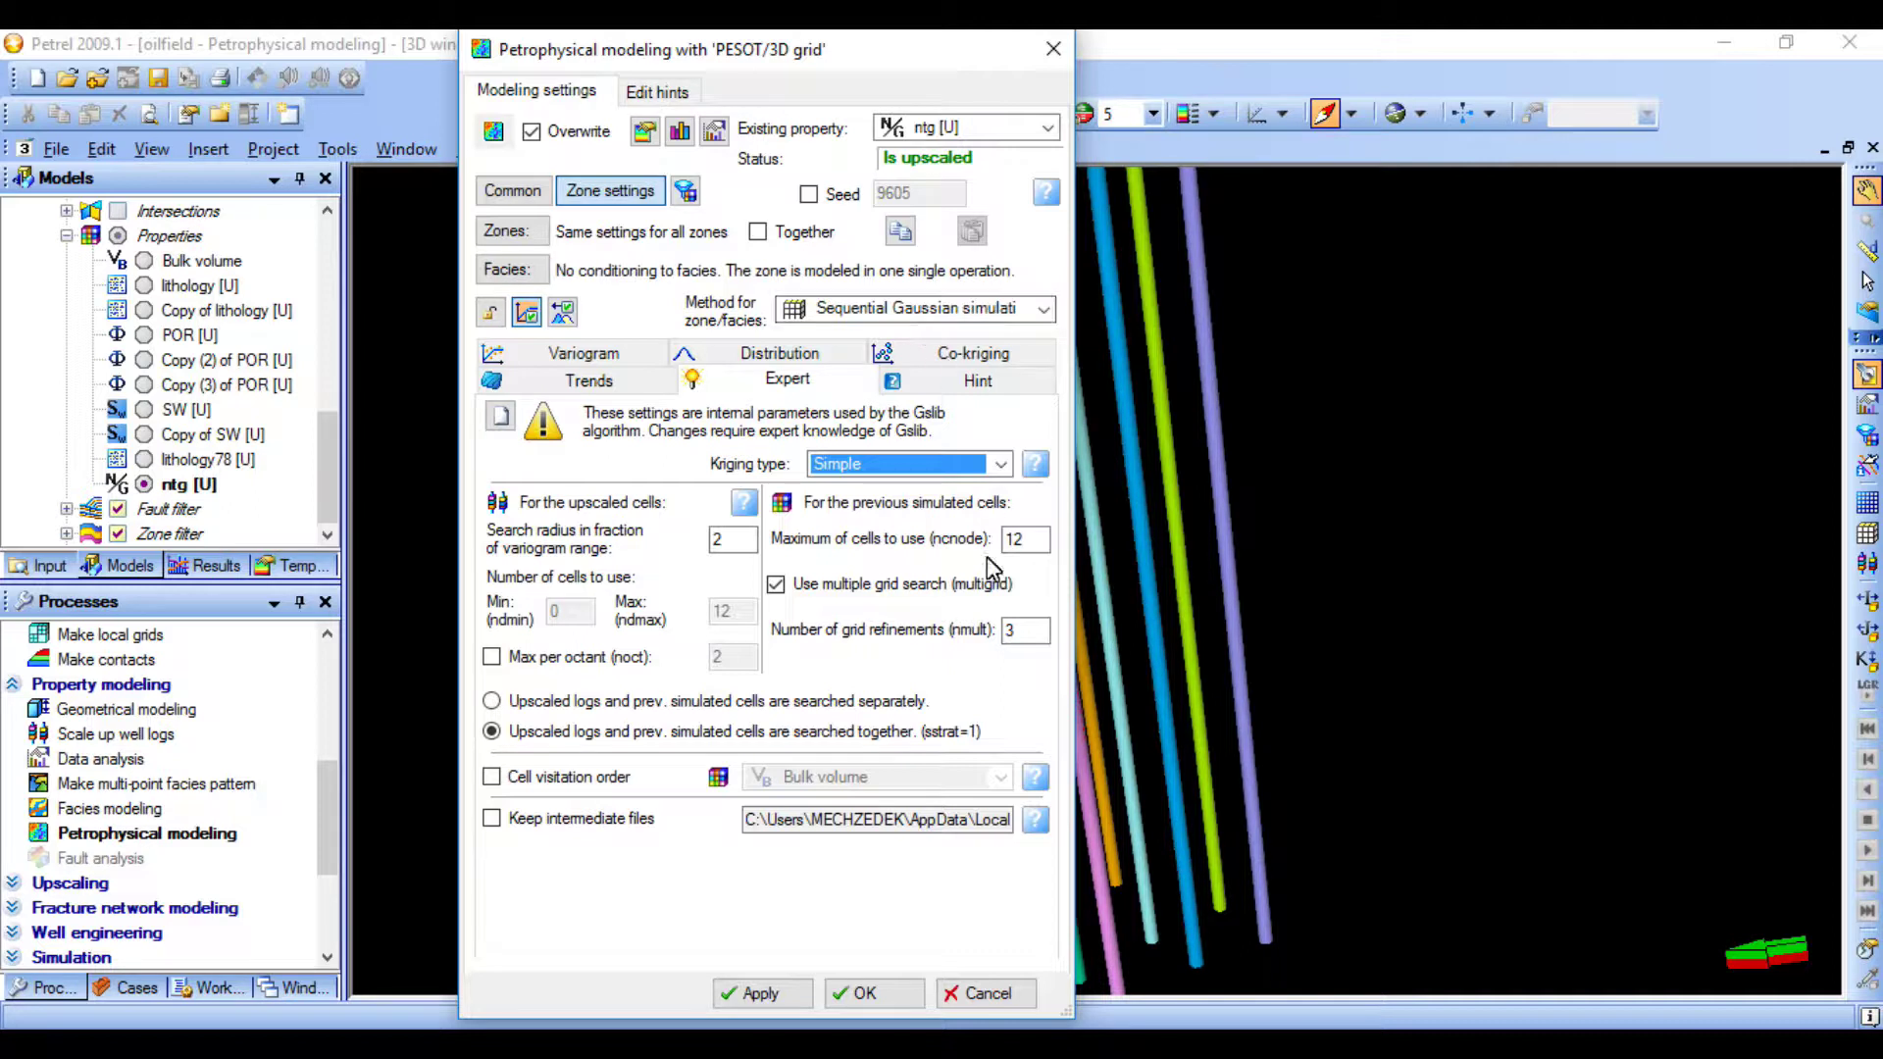
Switch to the PowerPoint slide show, check the NTG logs slide for the modeling method, and return to Petrel.
mouse_move(1387, 1045)
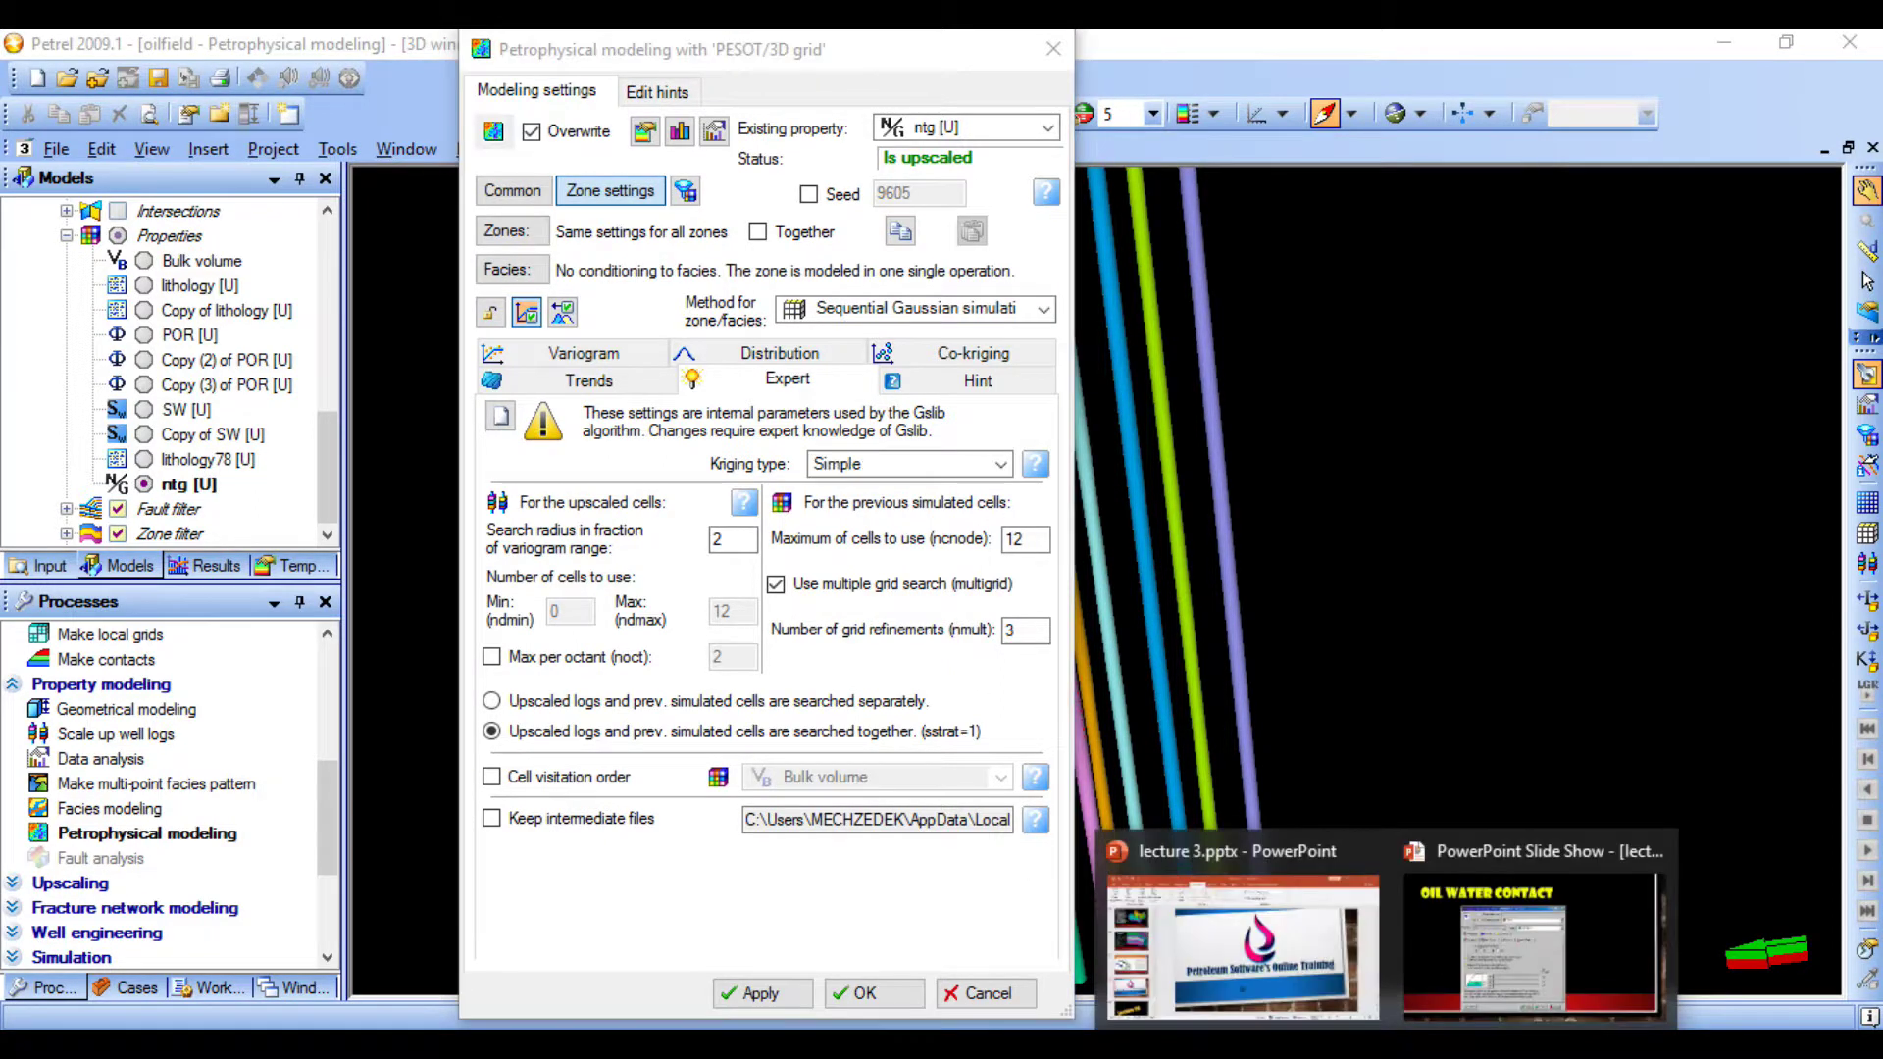
left_click(1510, 943)
mouse_move(1320, 956)
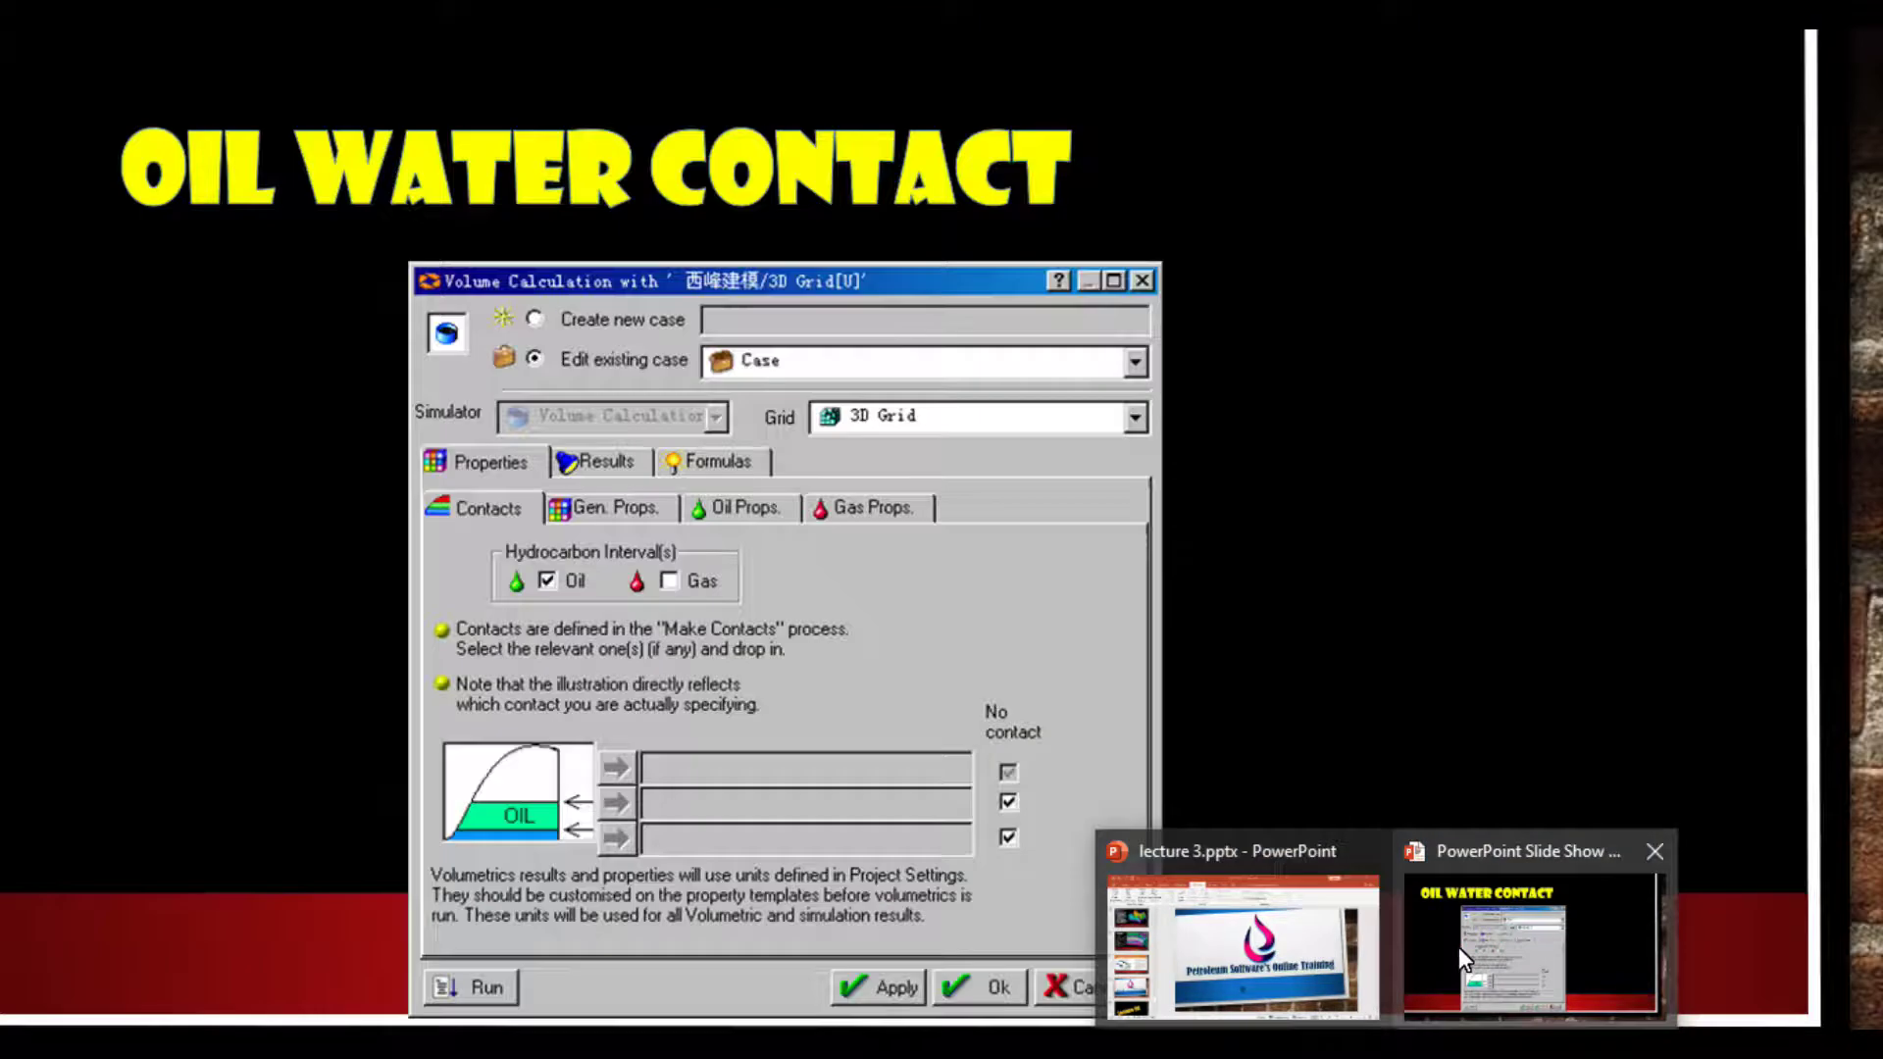
left_click(1068, 792)
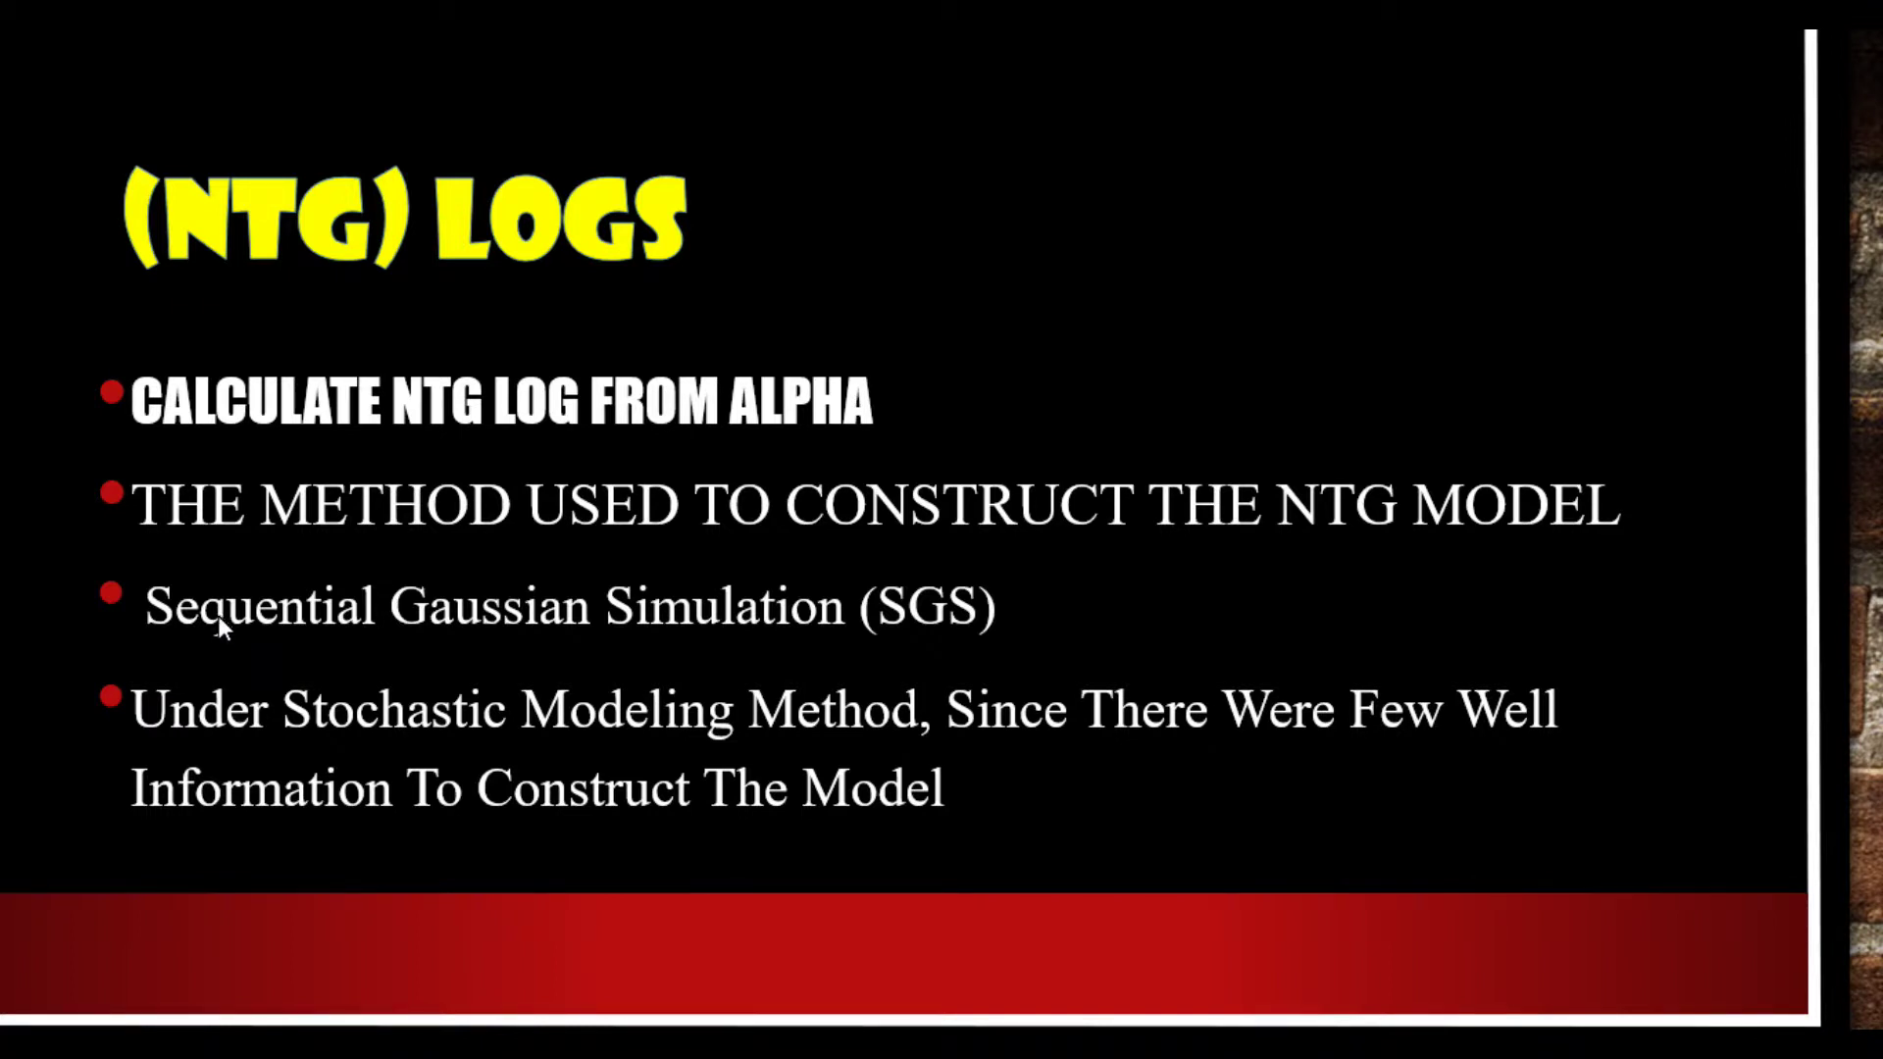
key("super")
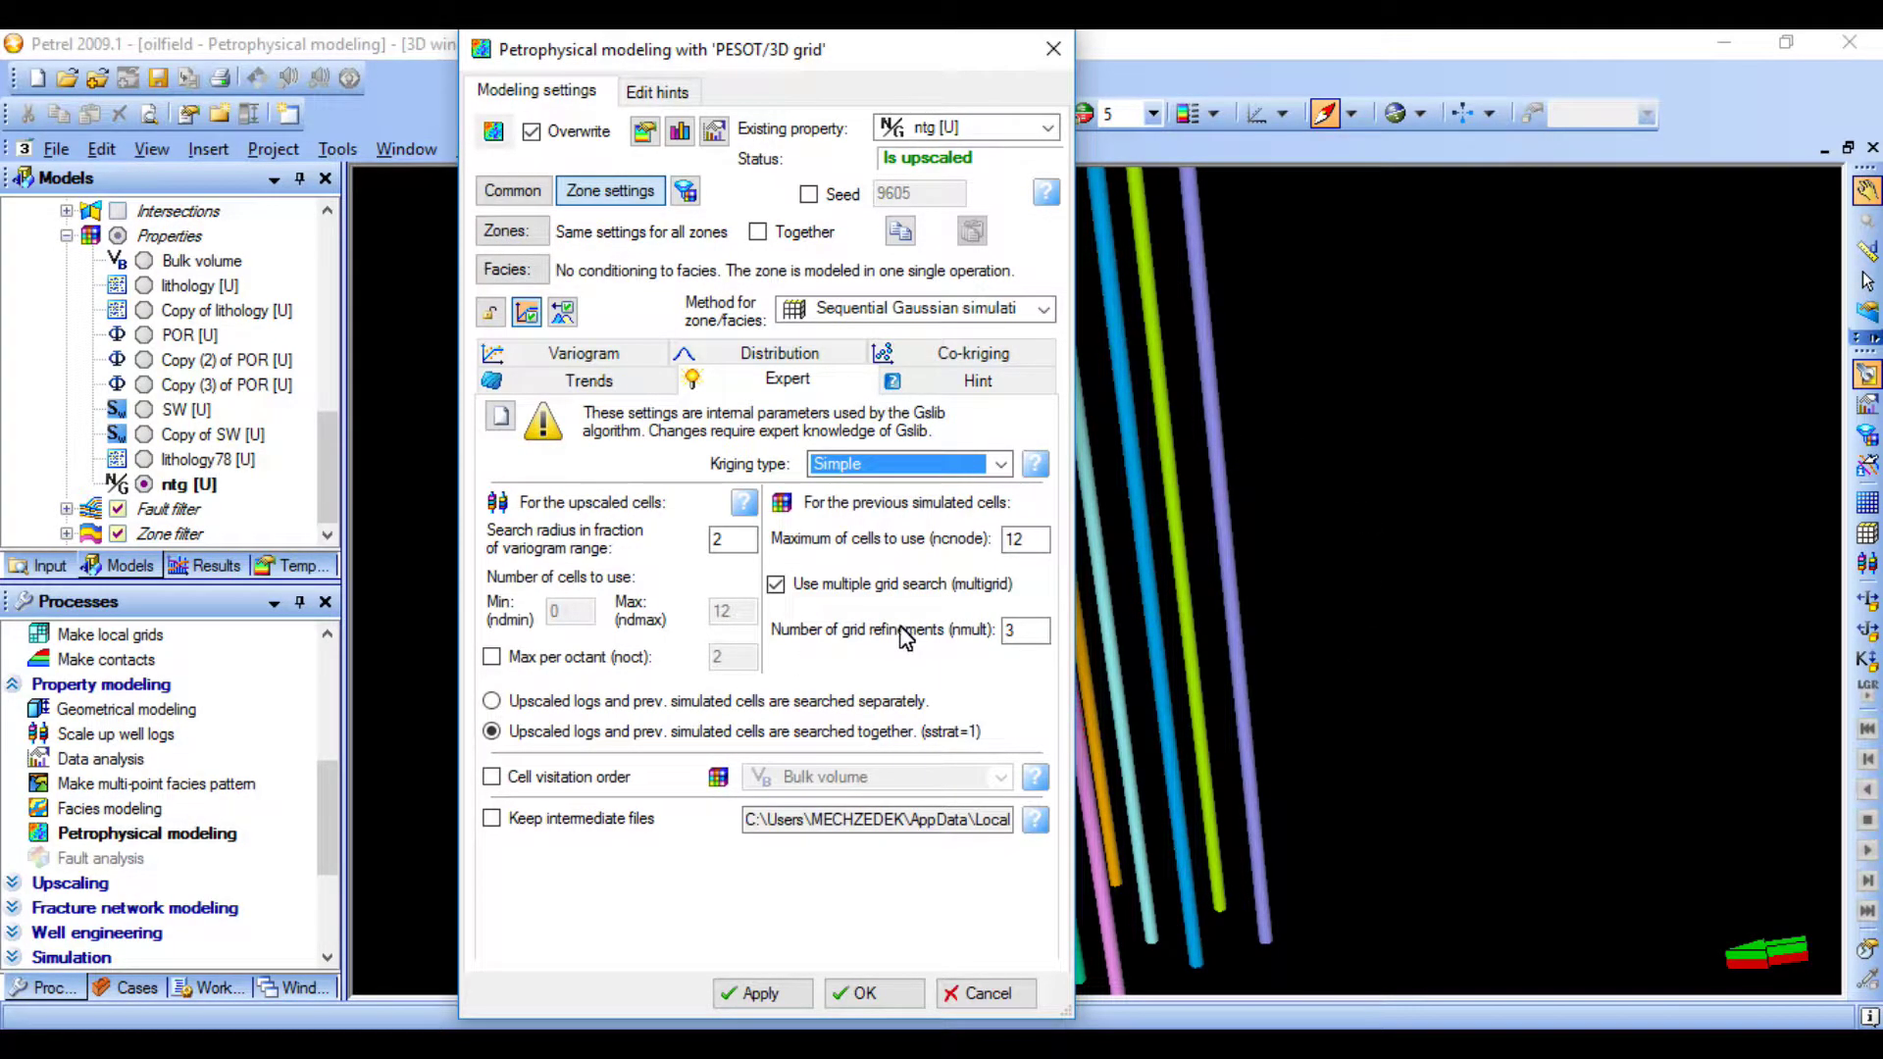
Run the Sequential Gaussian simulation for the ntg property and accept the petrophysical modeling settings.
left_click(761, 993)
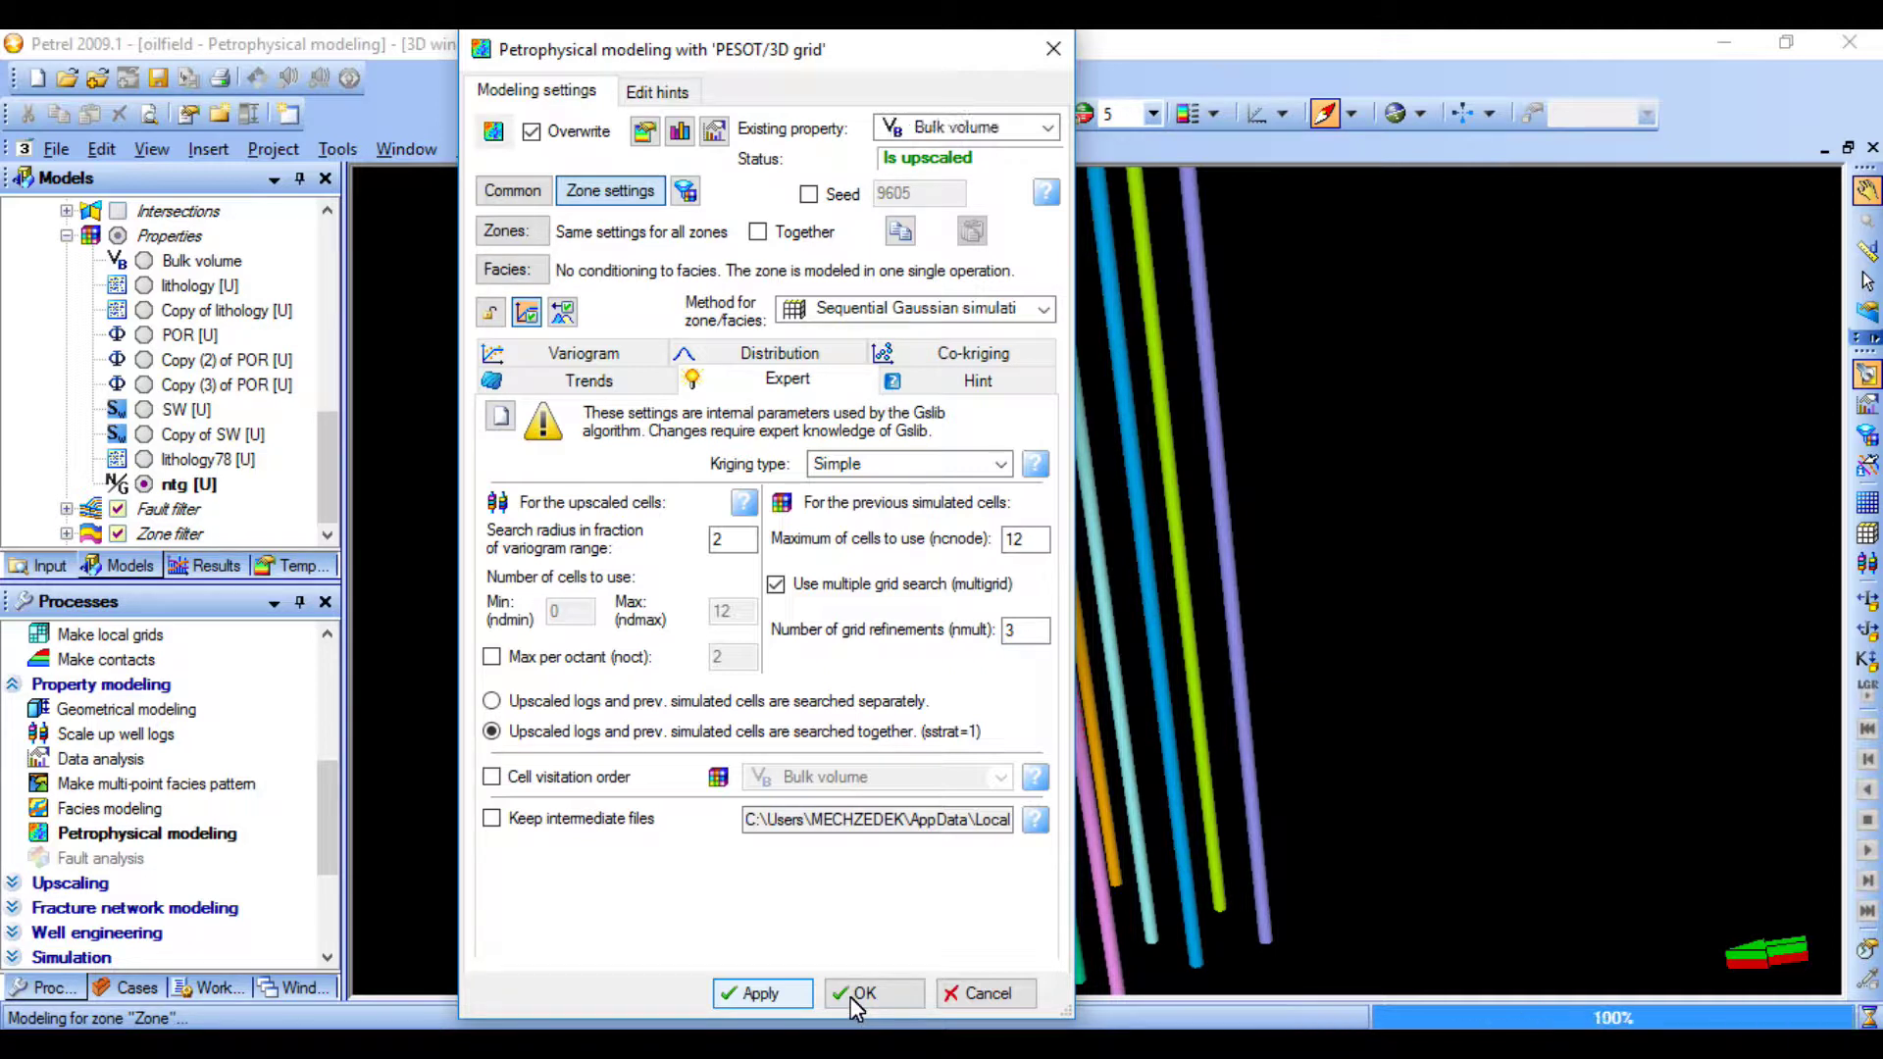
left_click(851, 999)
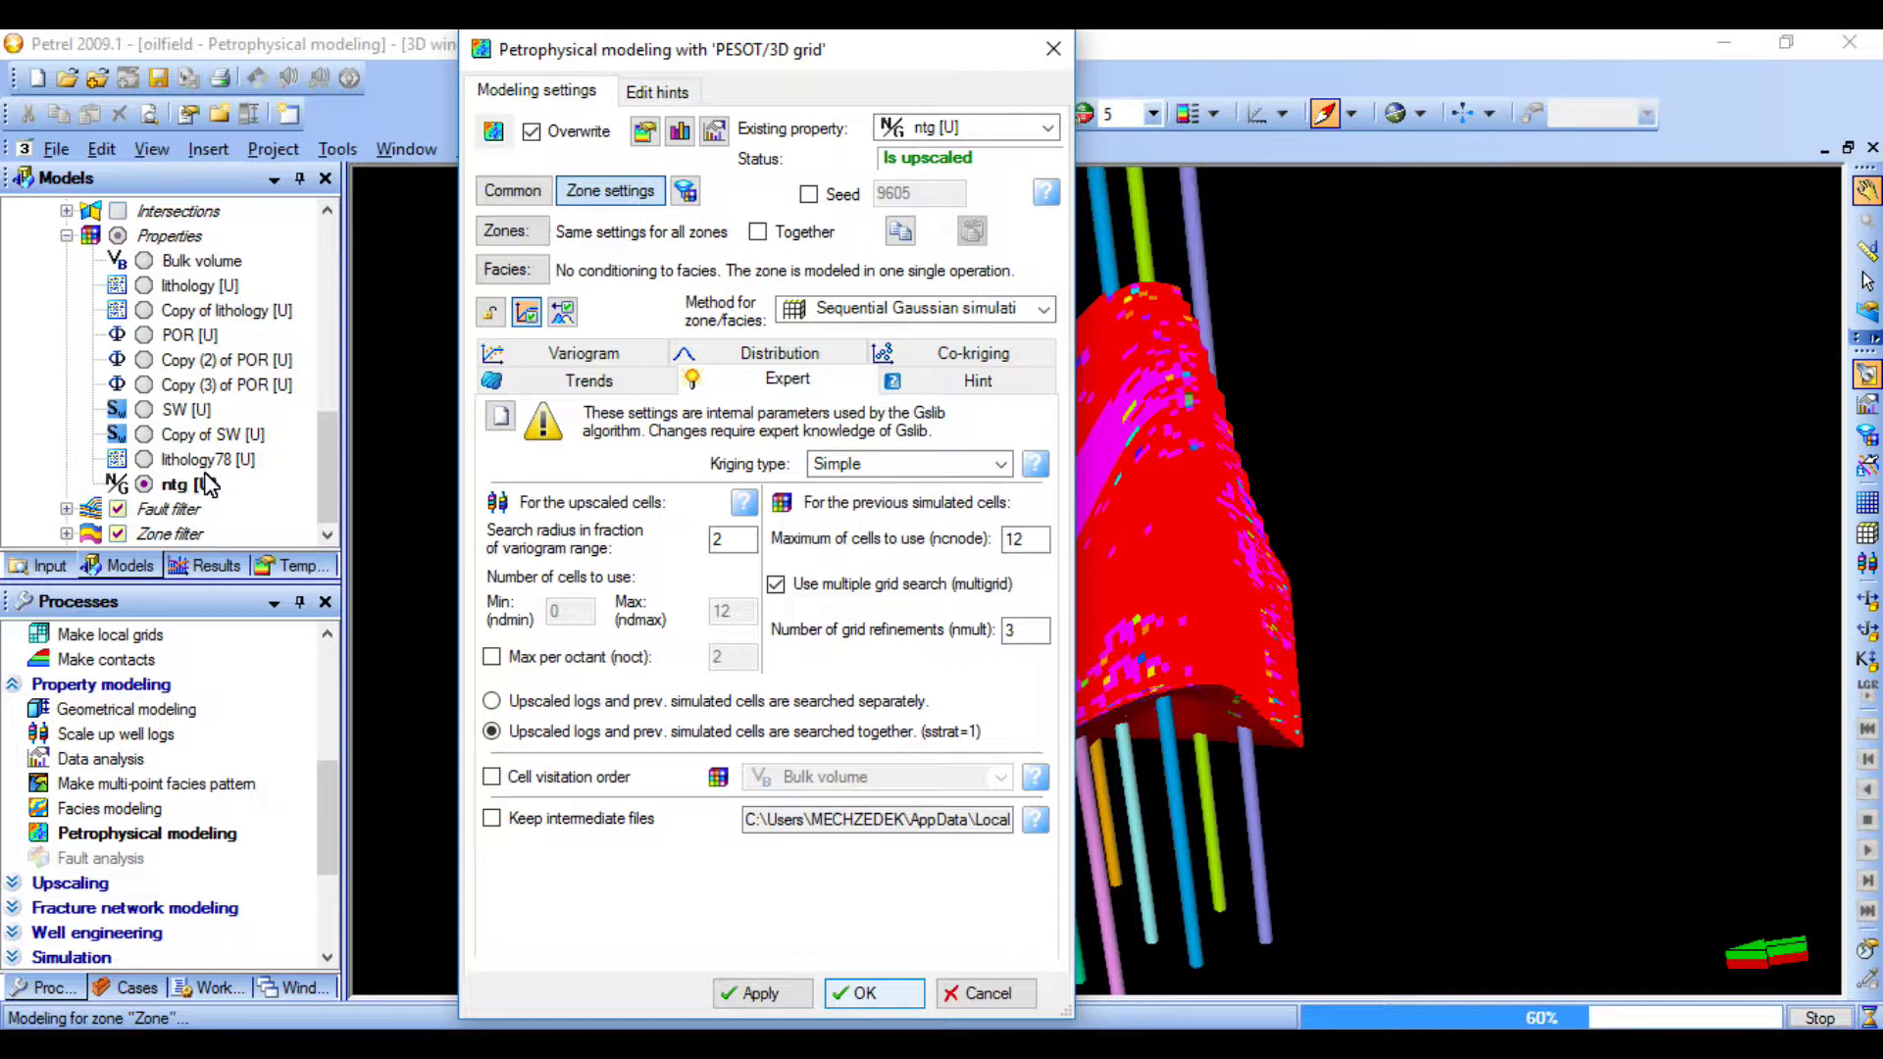
left_click(865, 992)
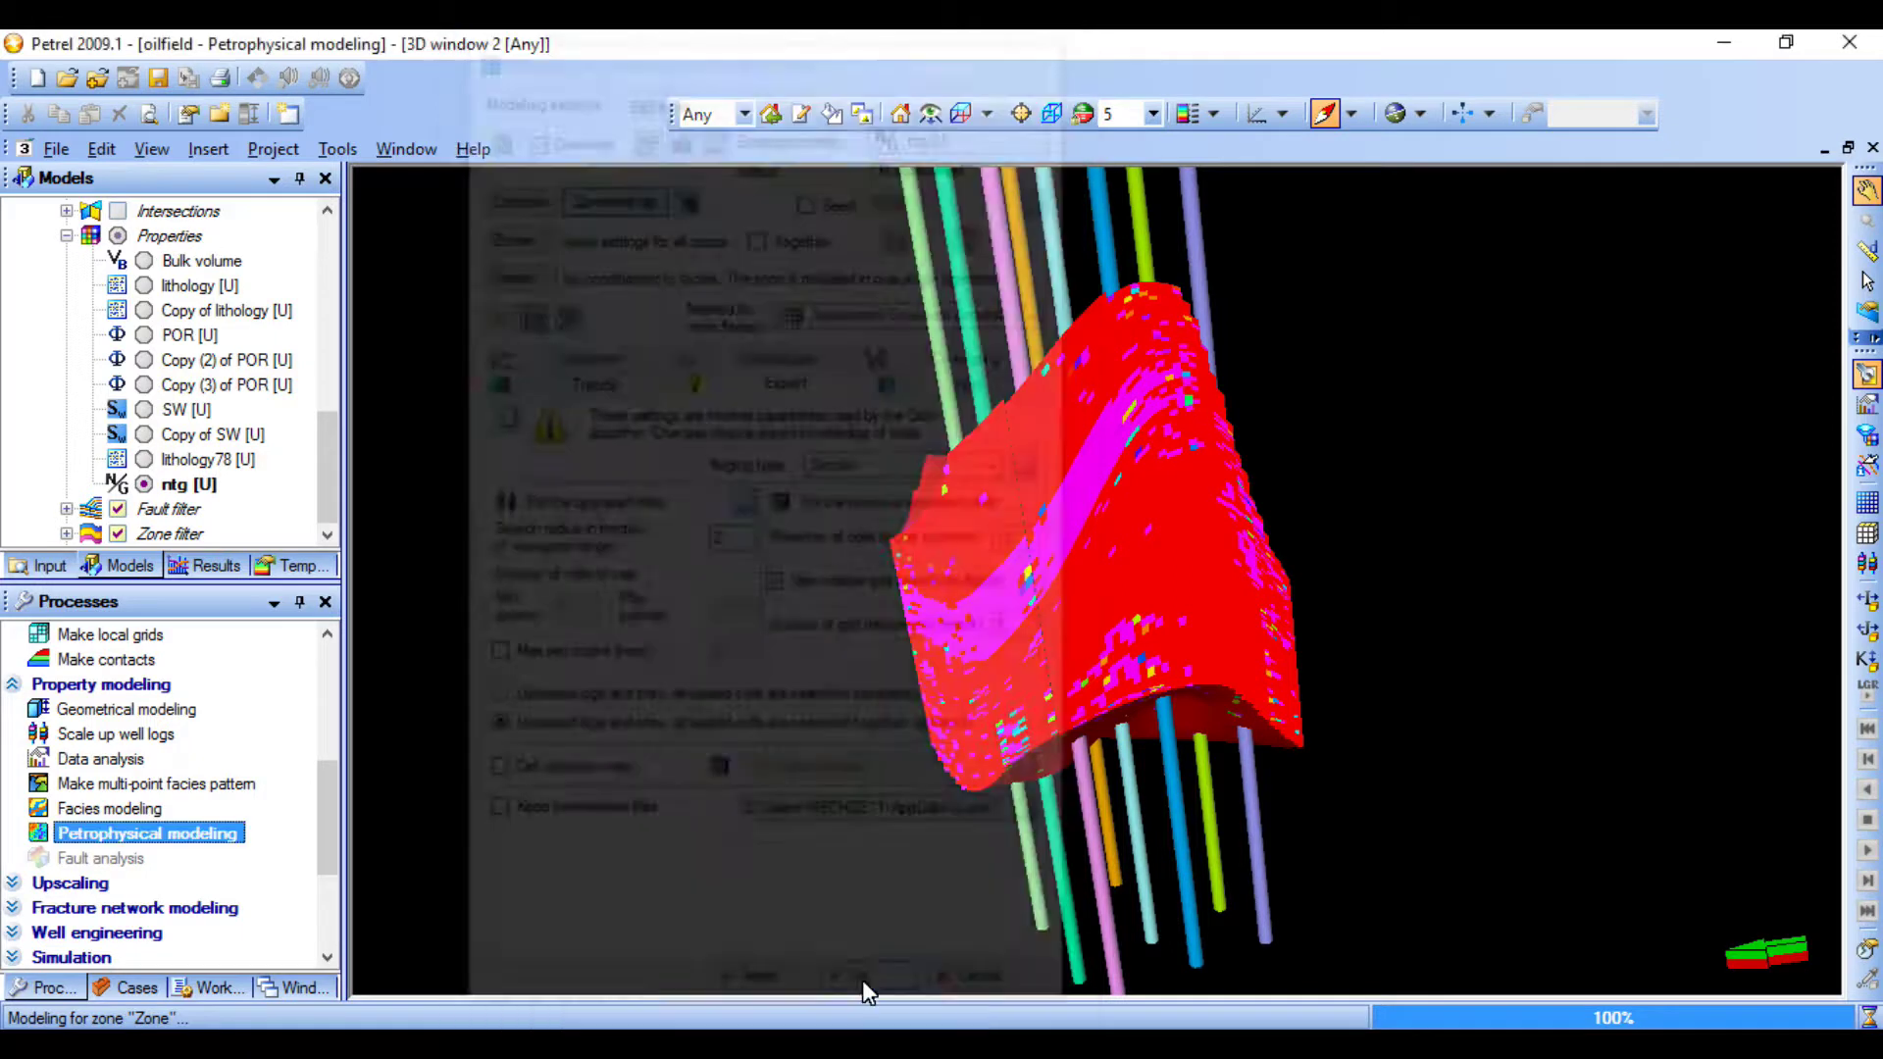
left_click_drag(1111, 542, 1257, 577)
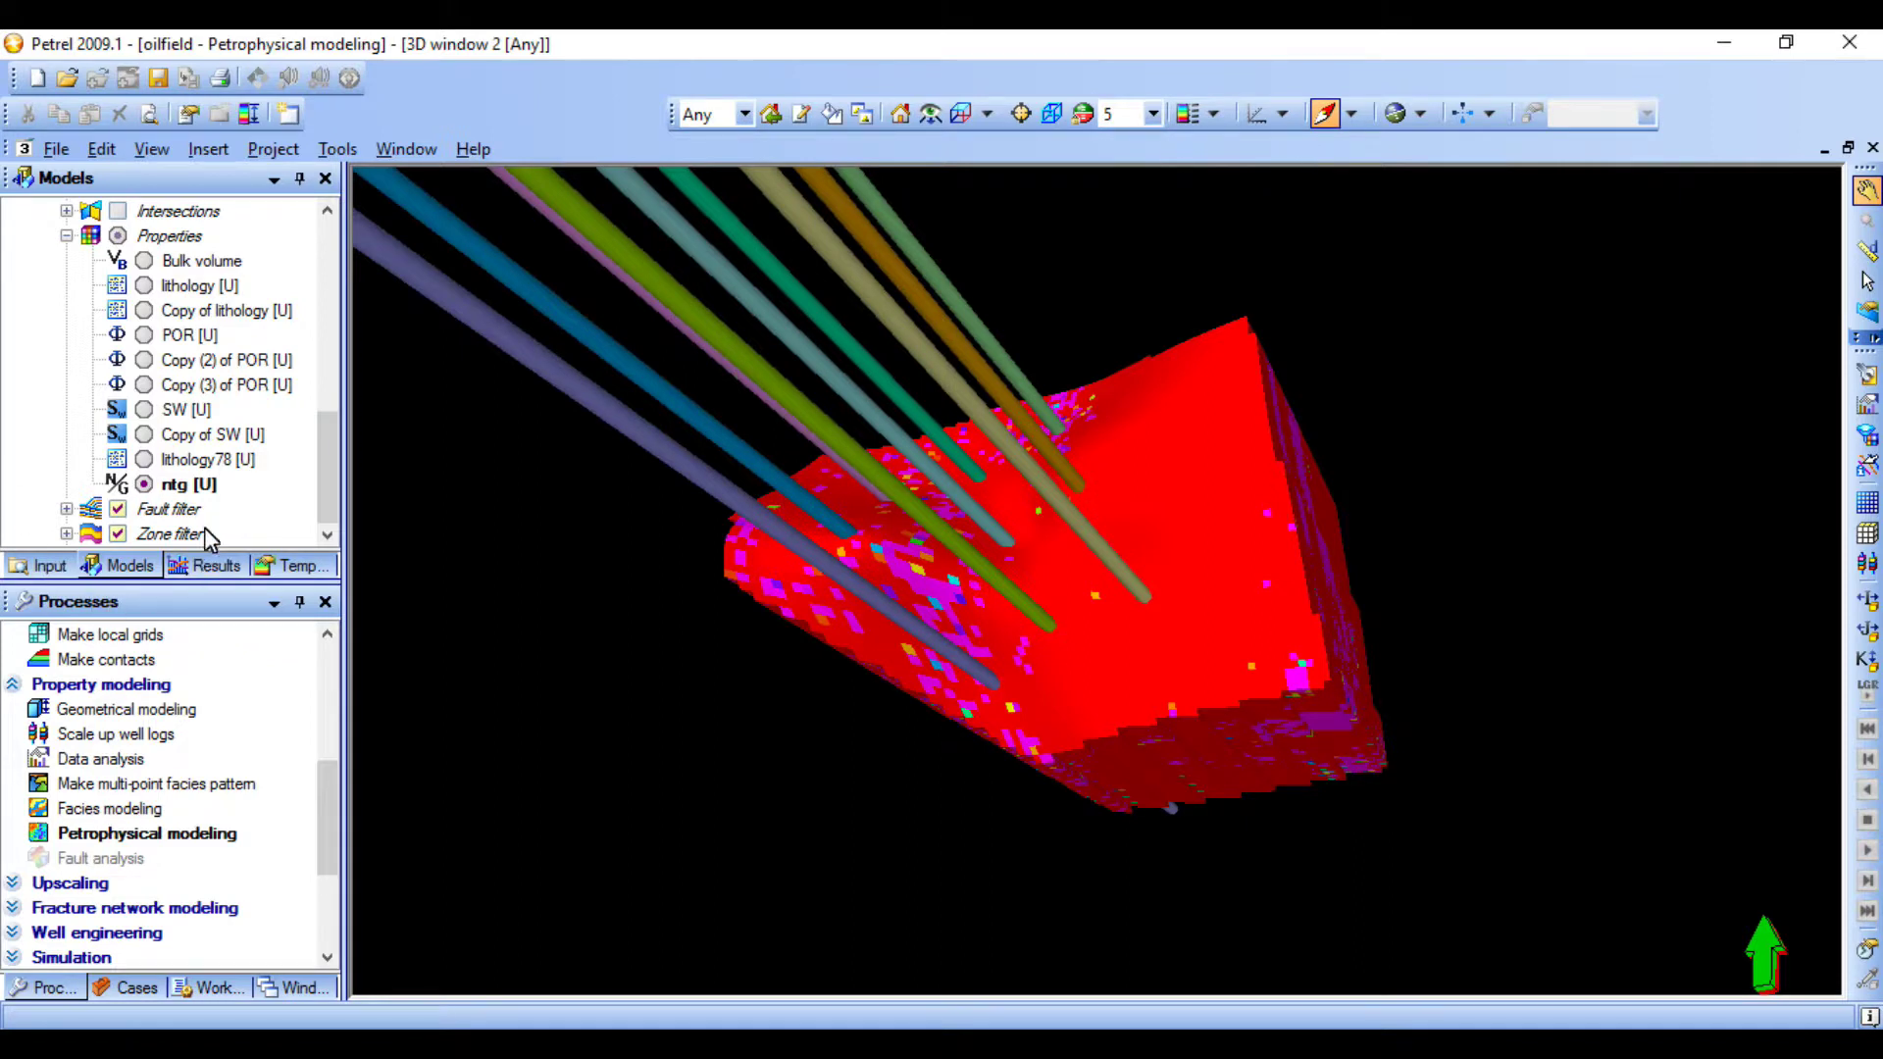
Fit the ntg color table to the data range of 0 to 1 and display the color legend in the 3D window.
right_click(205, 487)
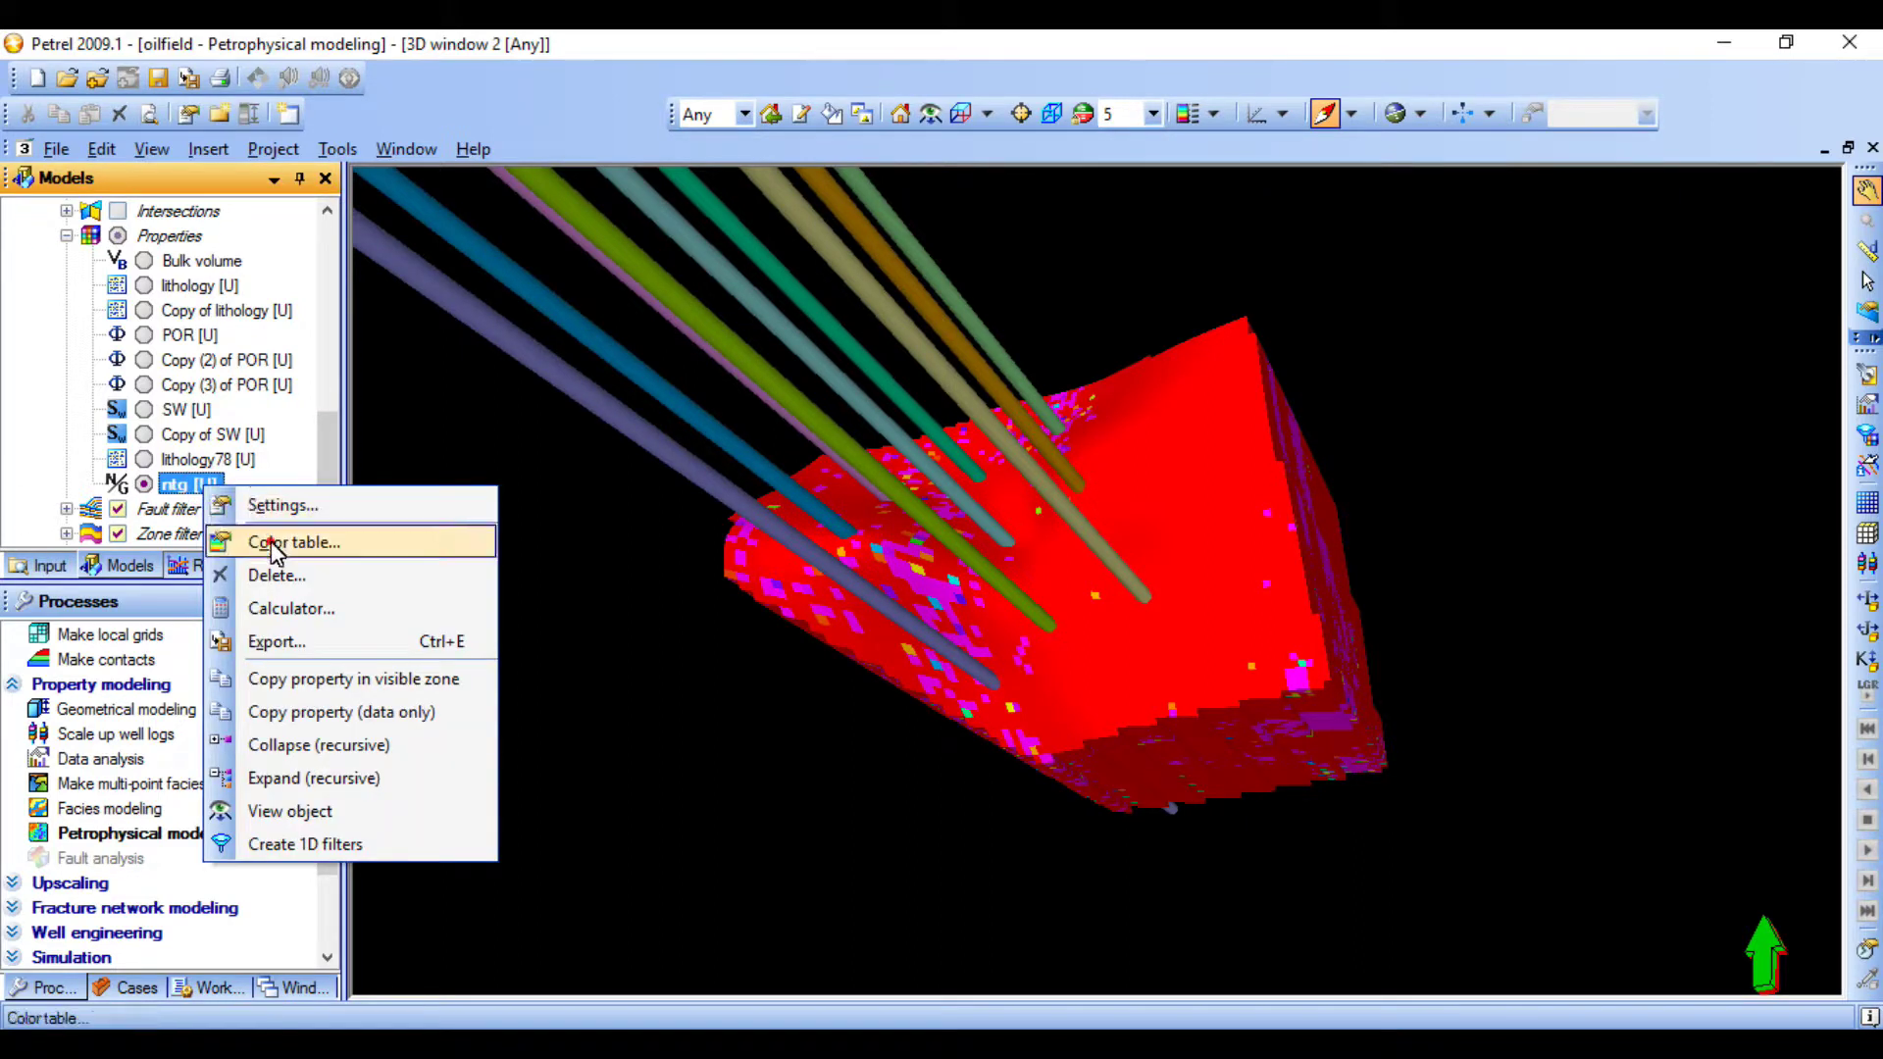
left_click(270, 539)
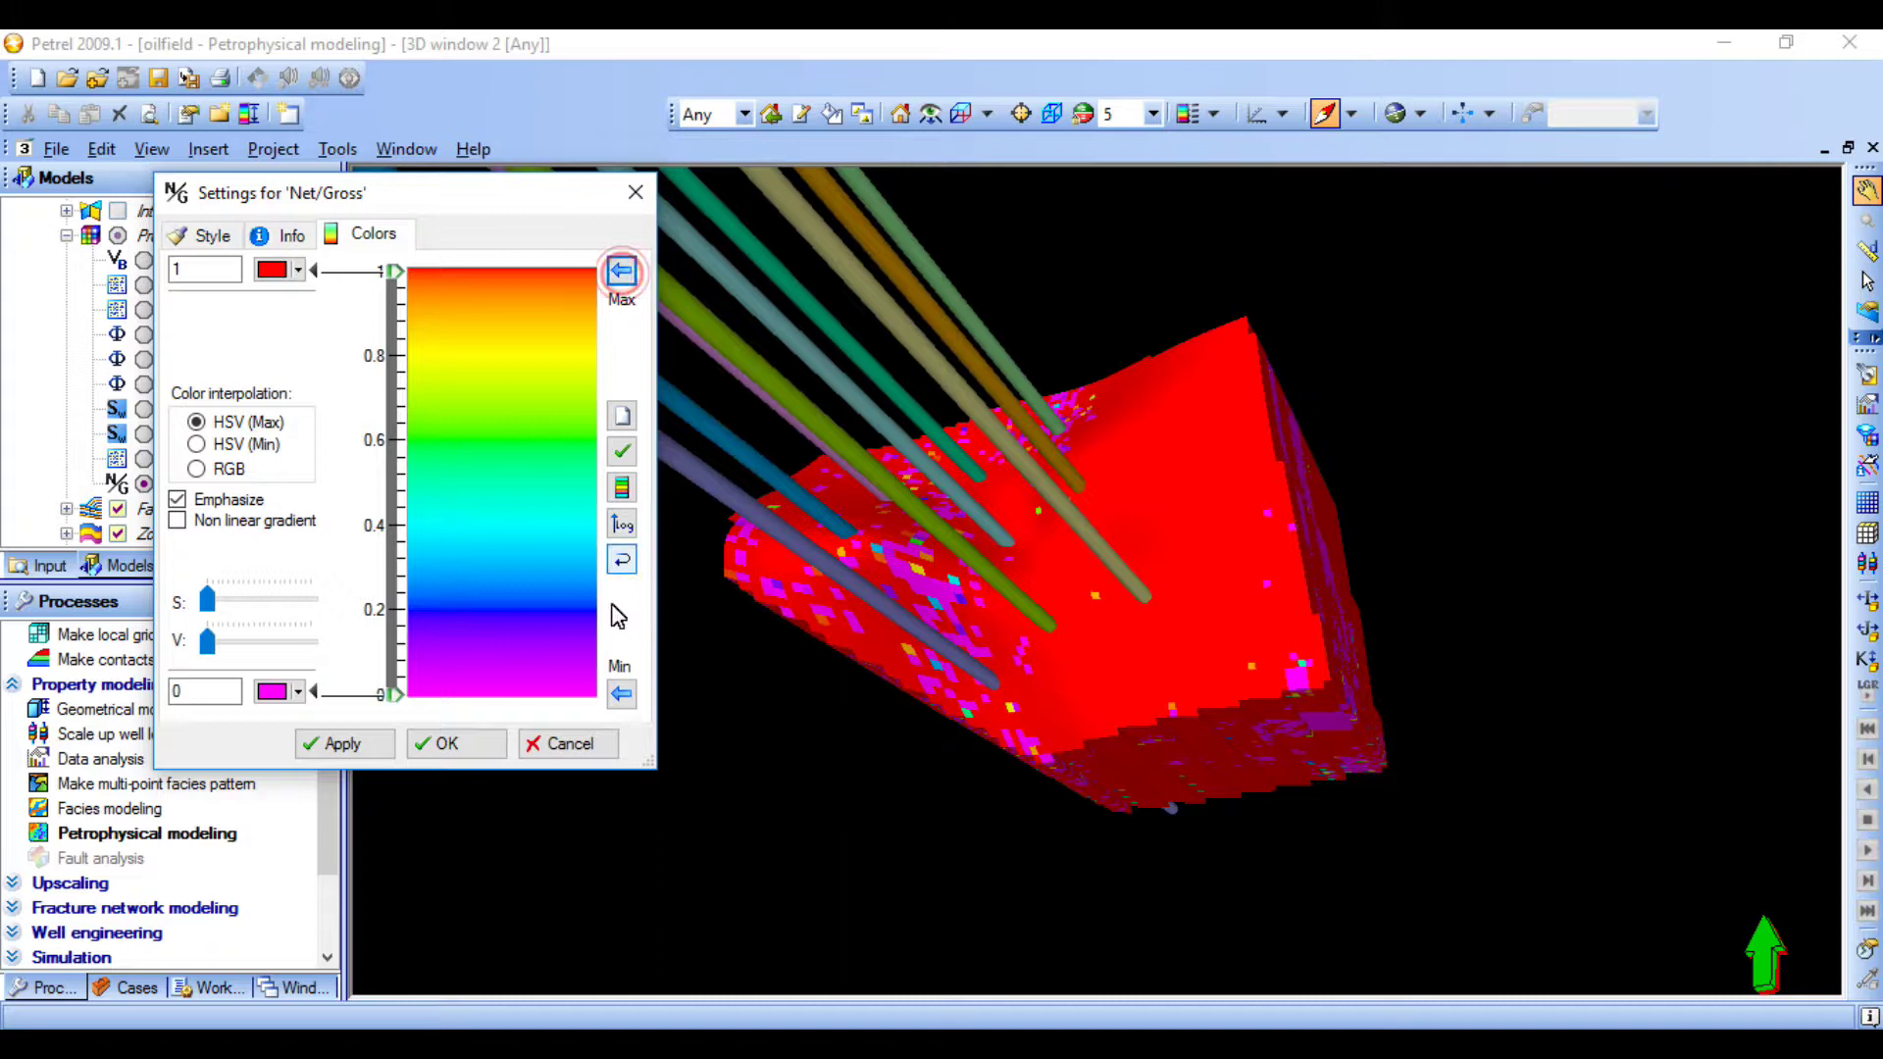
left_click(346, 742)
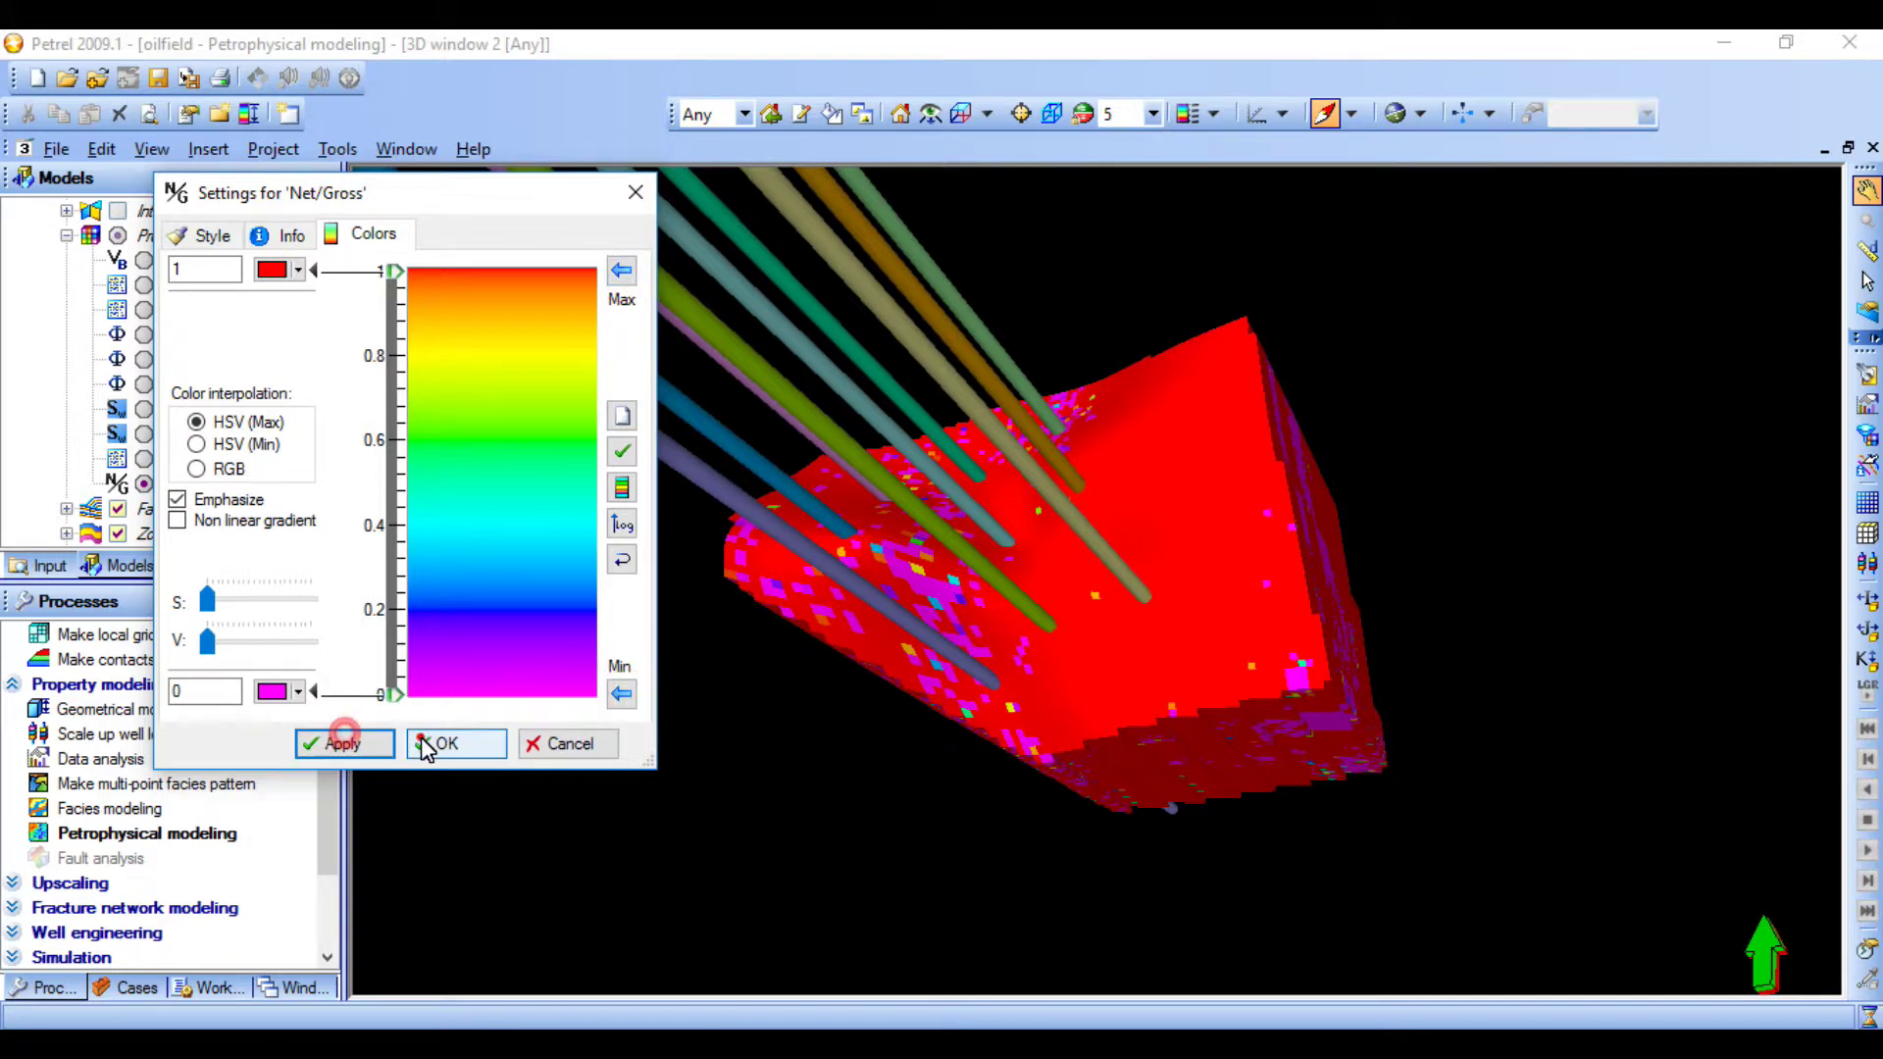
left_click(422, 740)
left_click_drag(612, 628, 1092, 319)
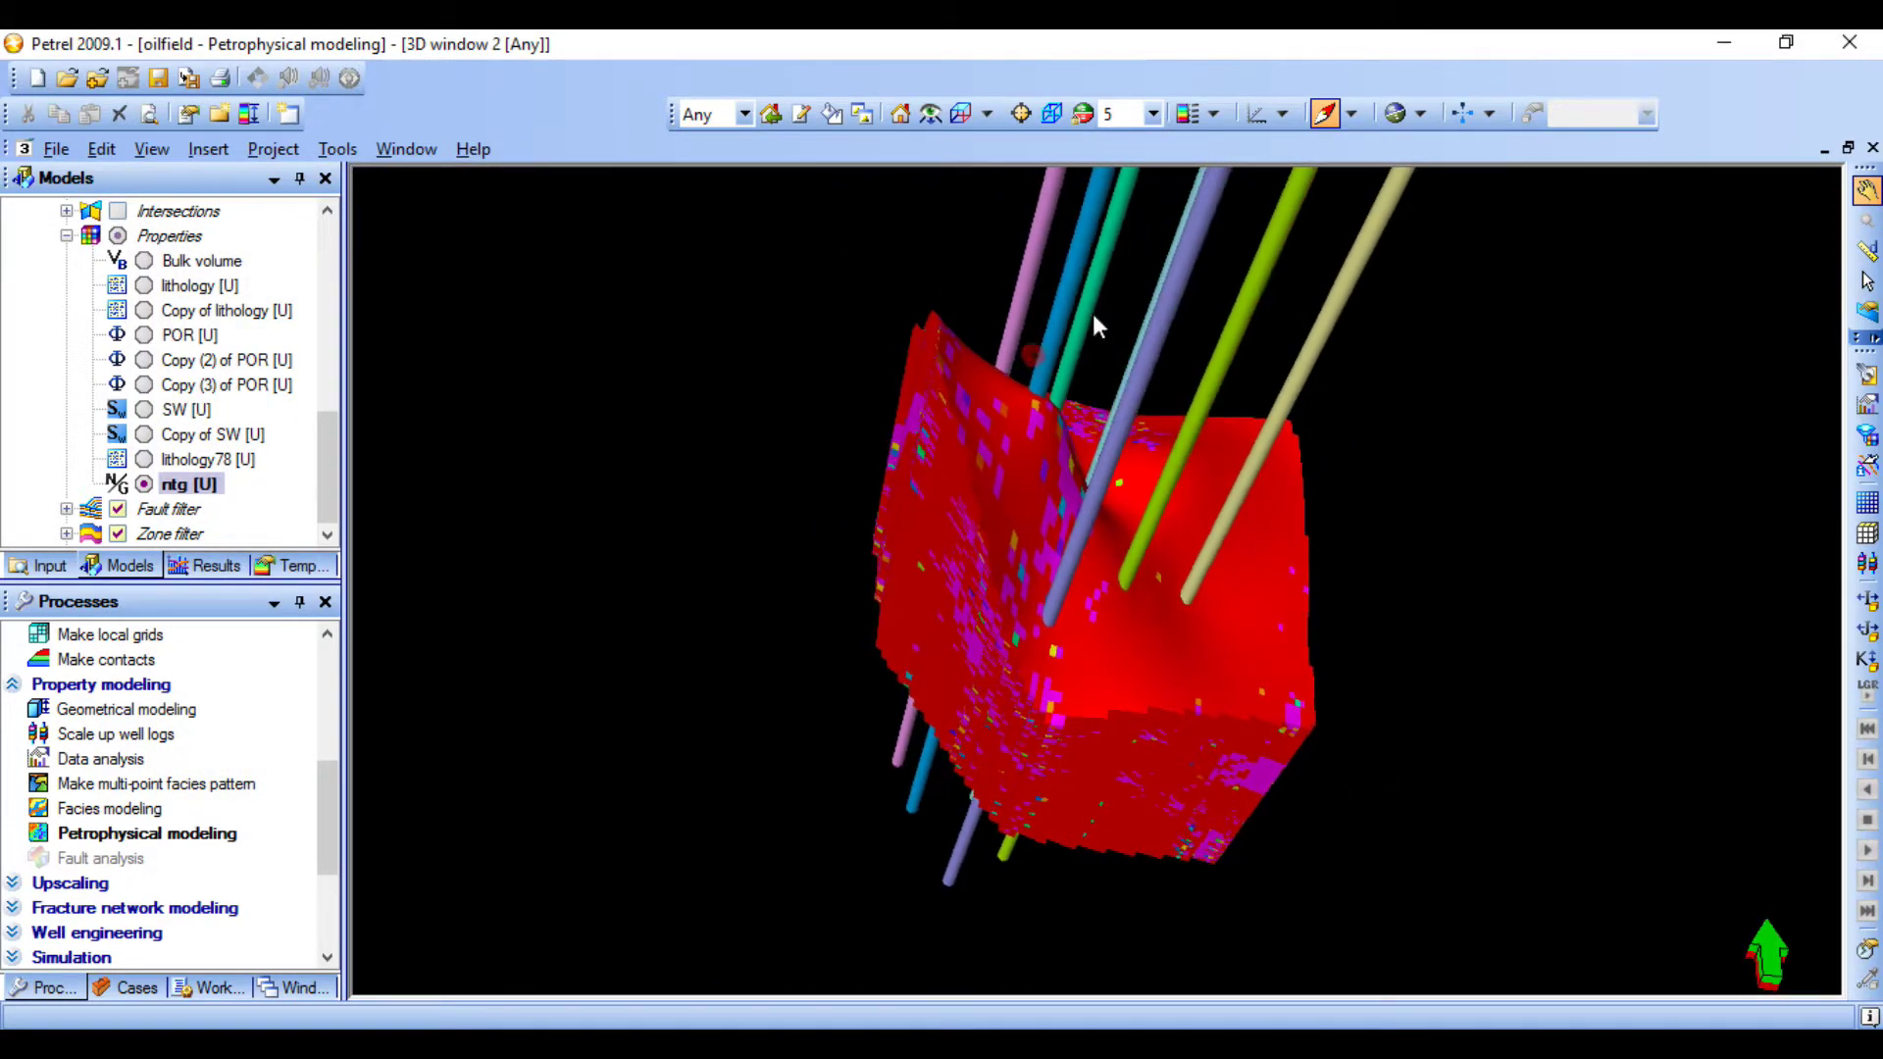
left_click(1188, 114)
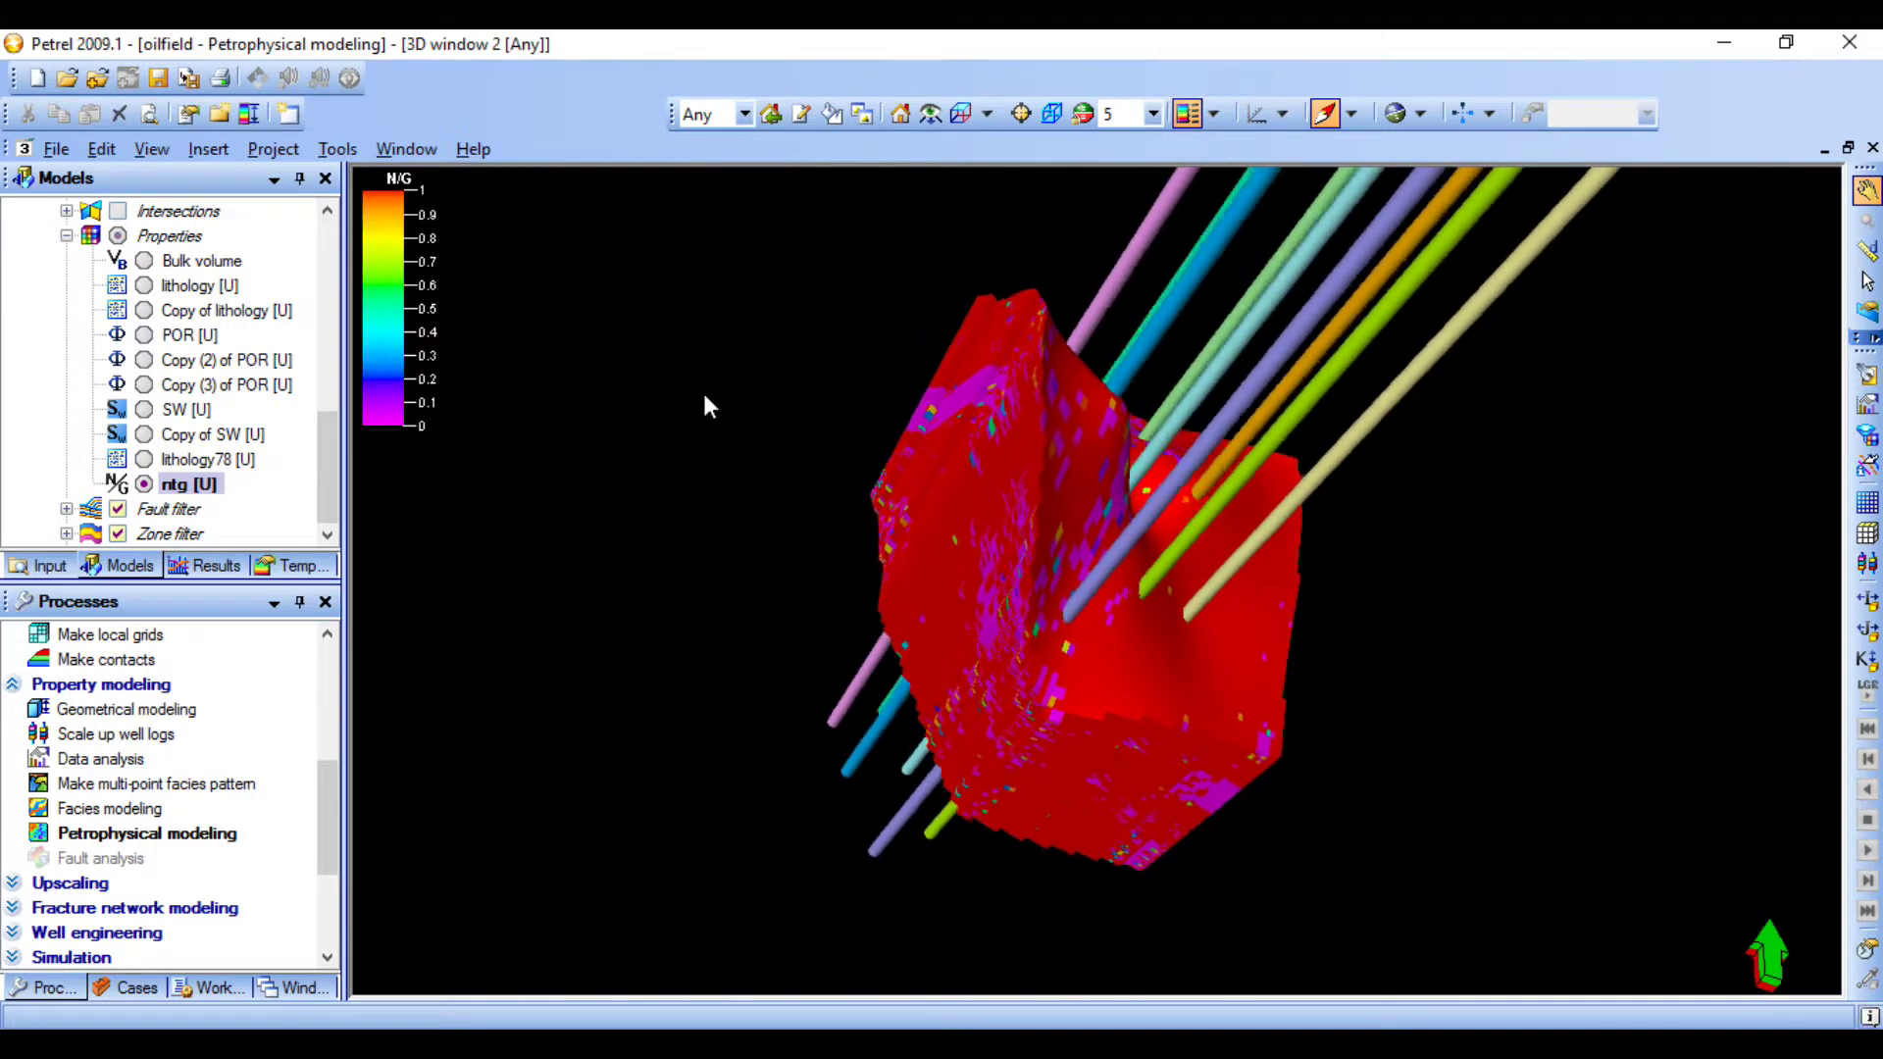
Examine the modeled net-to-gross distribution in the 3D grid from several sides.
left_click_drag(867, 434, 884, 696)
left_click_drag(1282, 608, 1147, 718)
left_click_drag(1180, 520, 1239, 500)
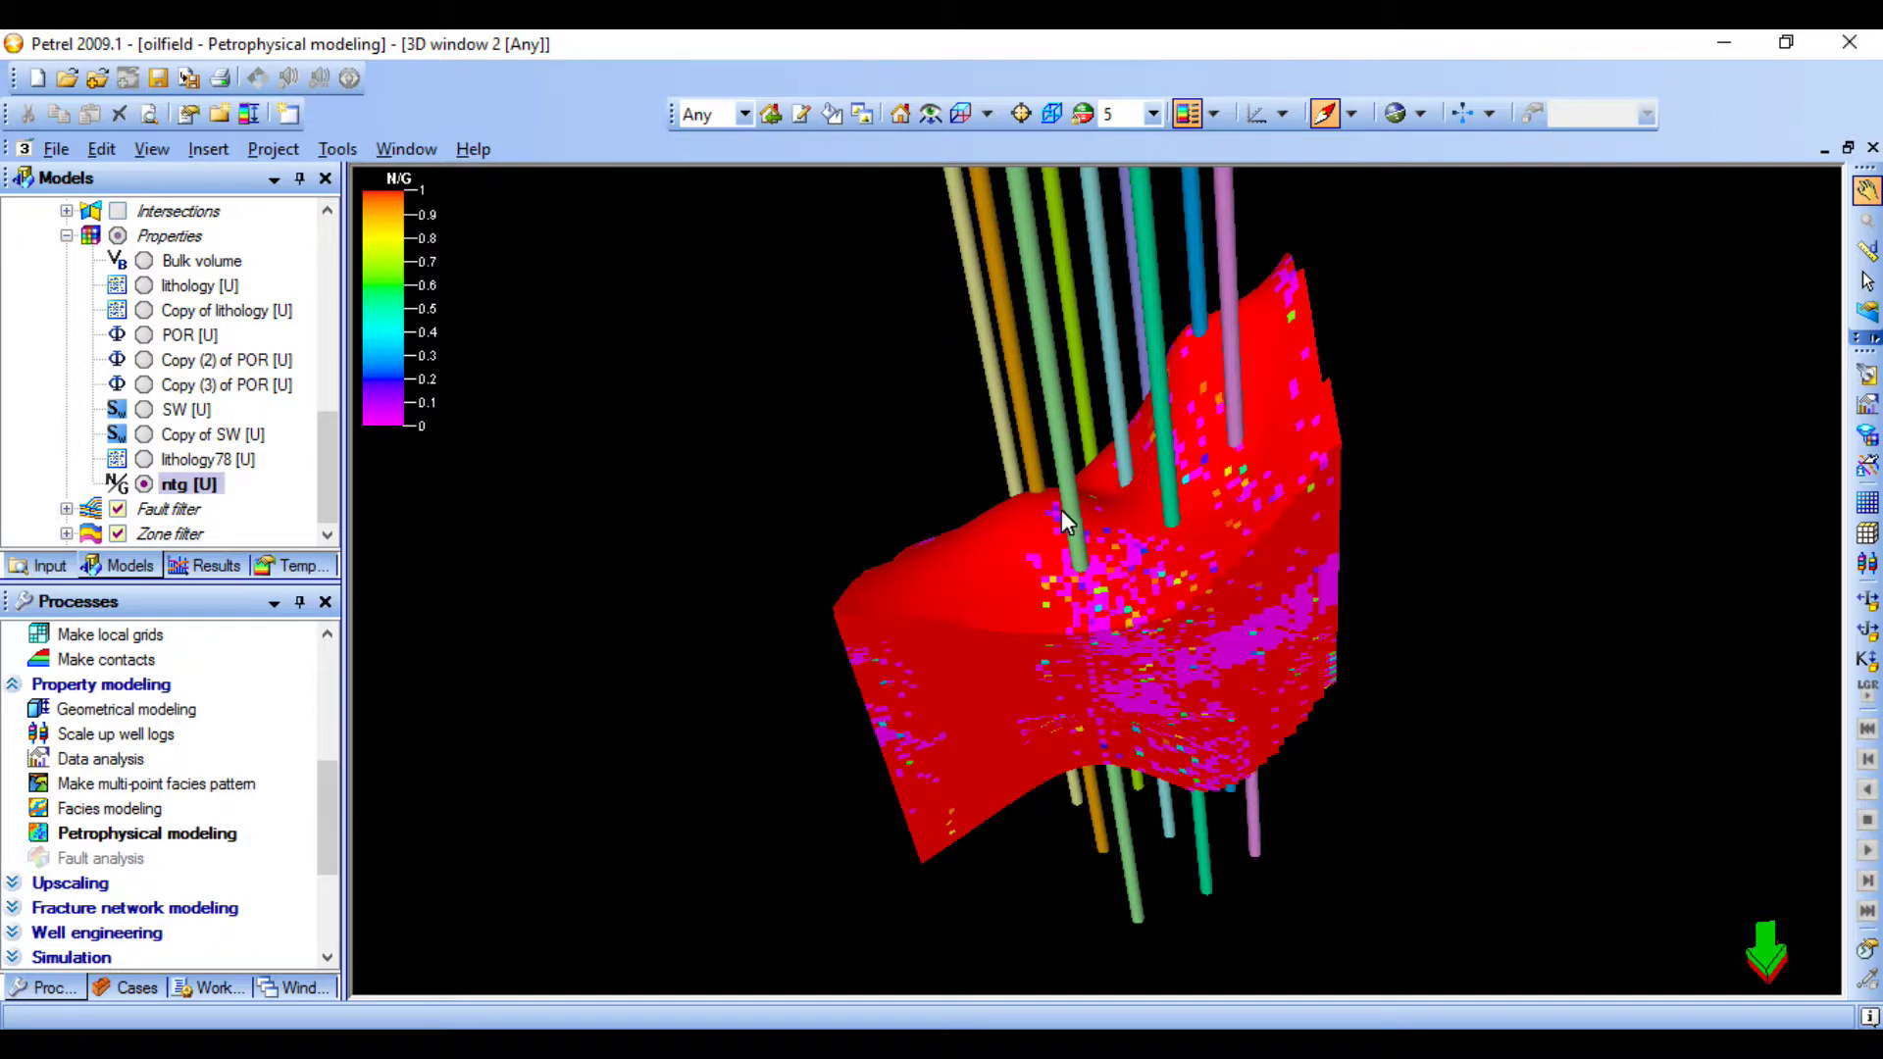
left_click_drag(1061, 509, 1132, 524)
left_click_drag(1204, 704, 1156, 573)
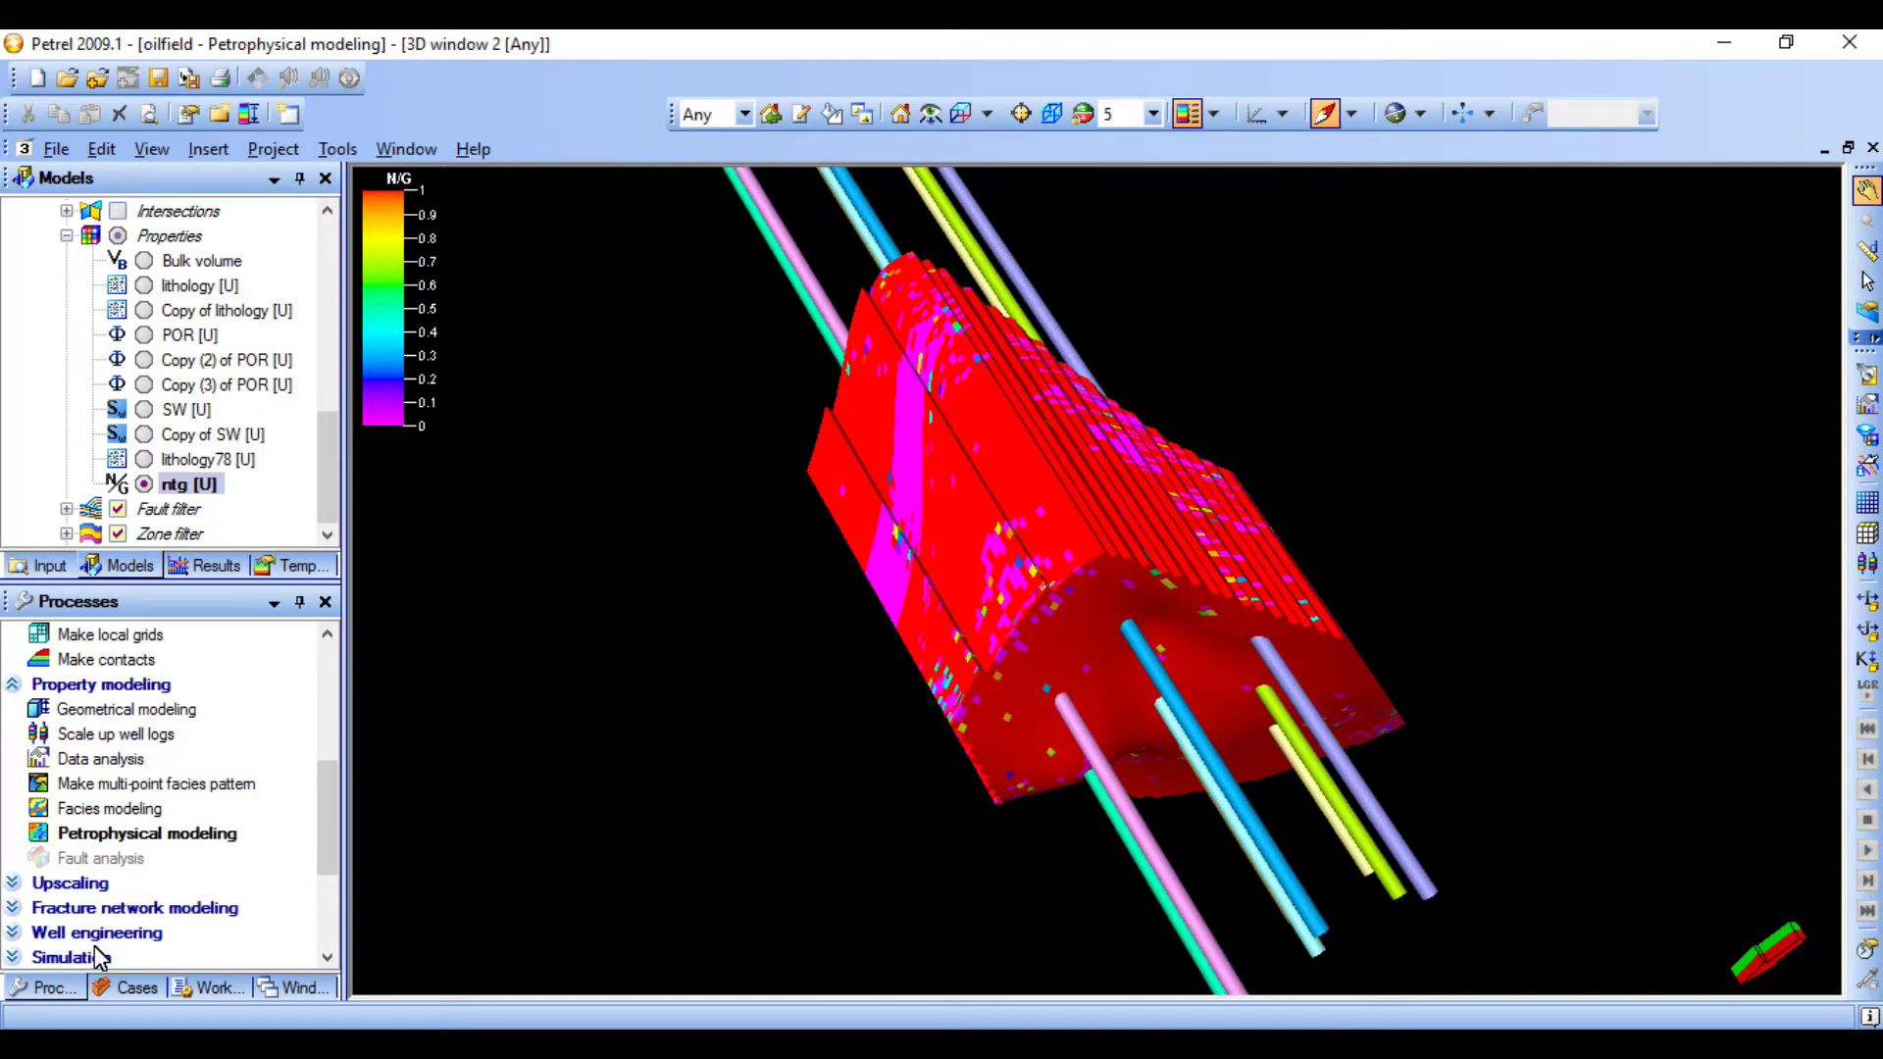
left_click_drag(336, 479, 335, 502)
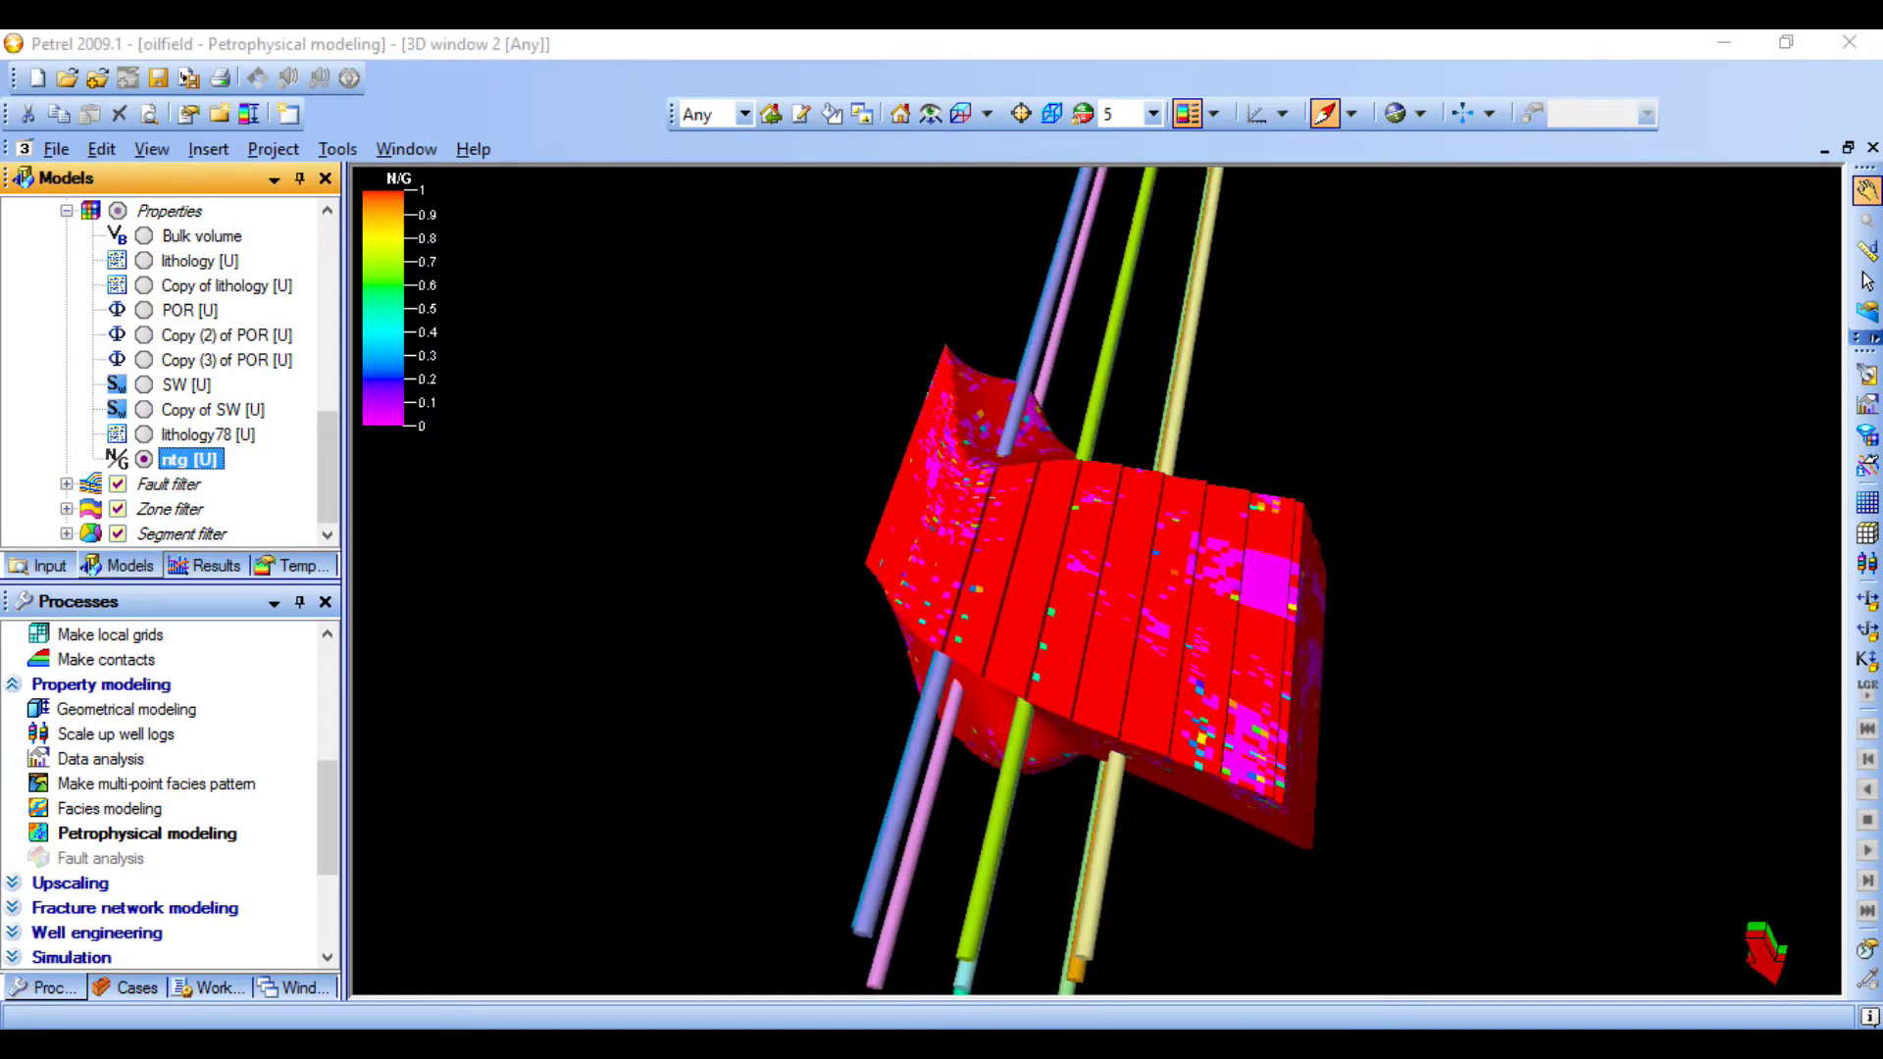
Switch to the PowerPoint slide show, advance from the NTG logs slide to the Oil Water Contact slide, and return to Petrel.
left_click(1388, 1045)
left_click(1459, 926)
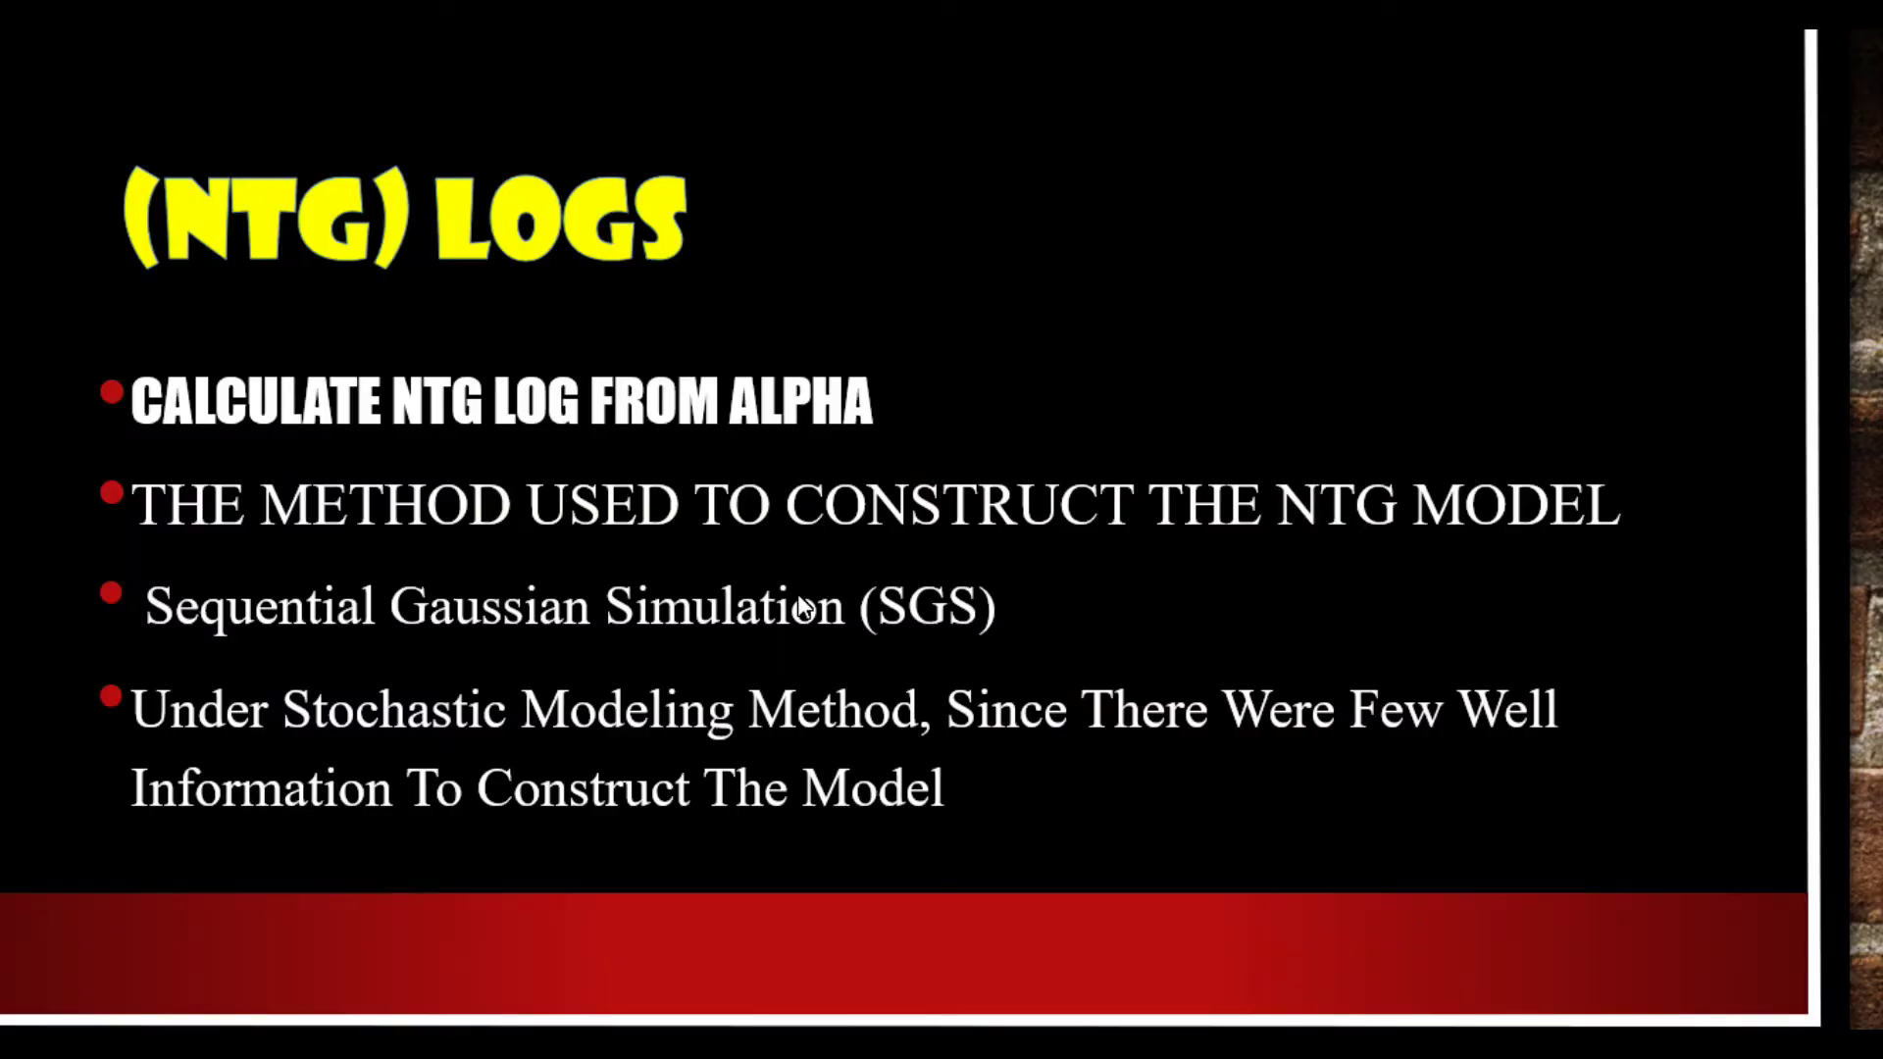
left_click(800, 596)
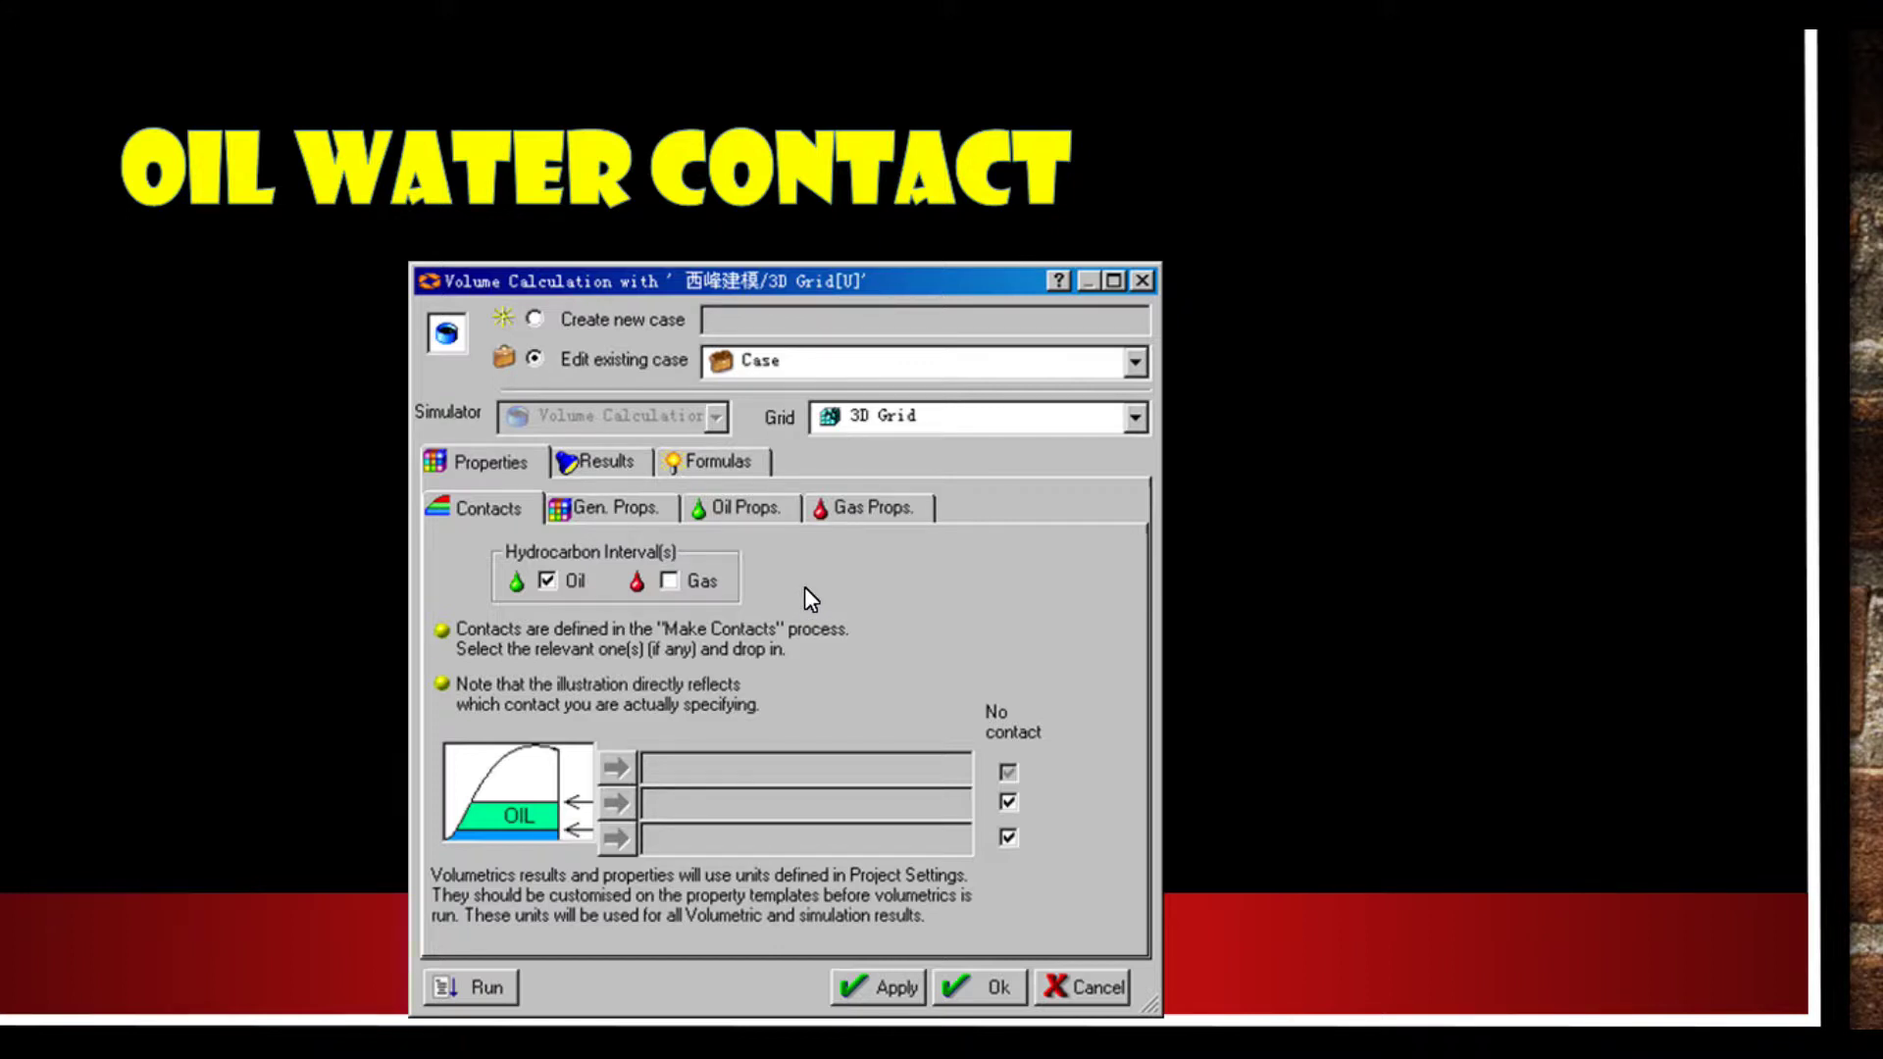
key("super")
left_click(1373, 777)
key("super")
key("super")
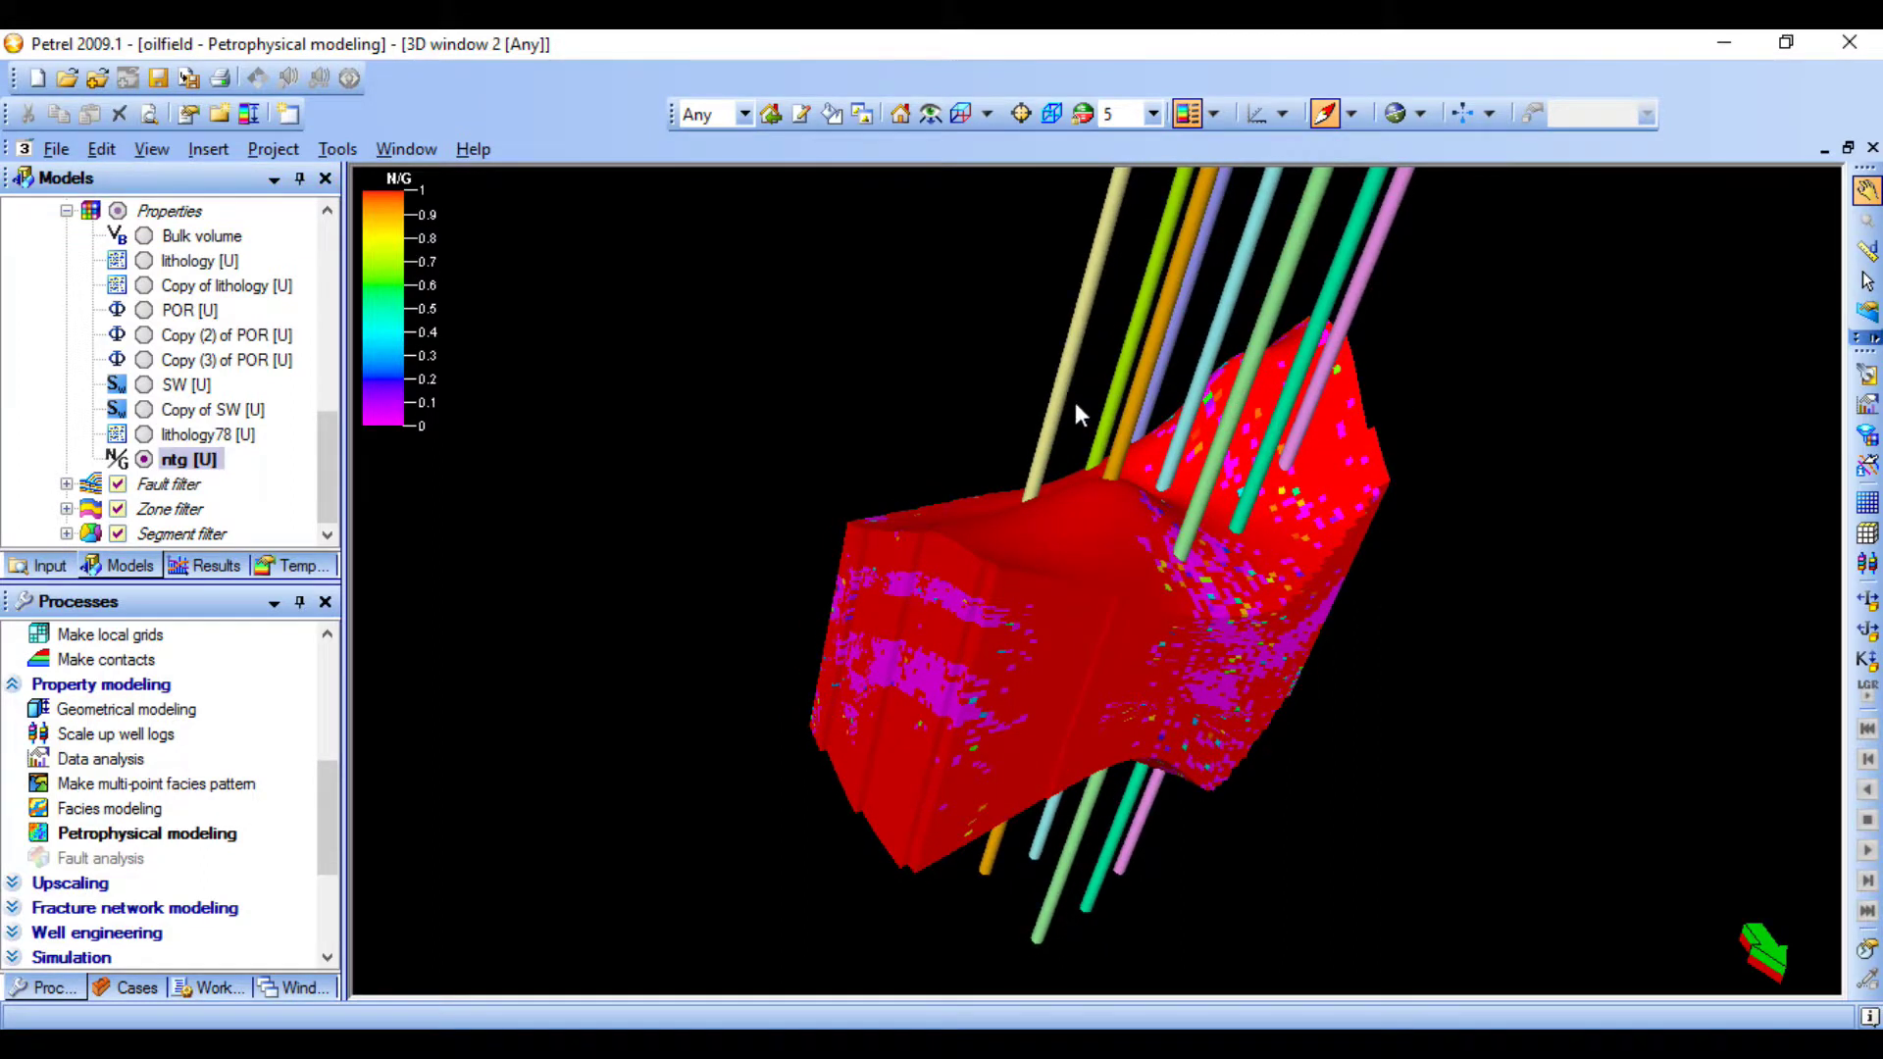
Browse the process list below property modeling, recheck the volume calculation example on the Oil Water Contact slide, and return to Petrel.
left_click_drag(1075, 406, 1242, 637)
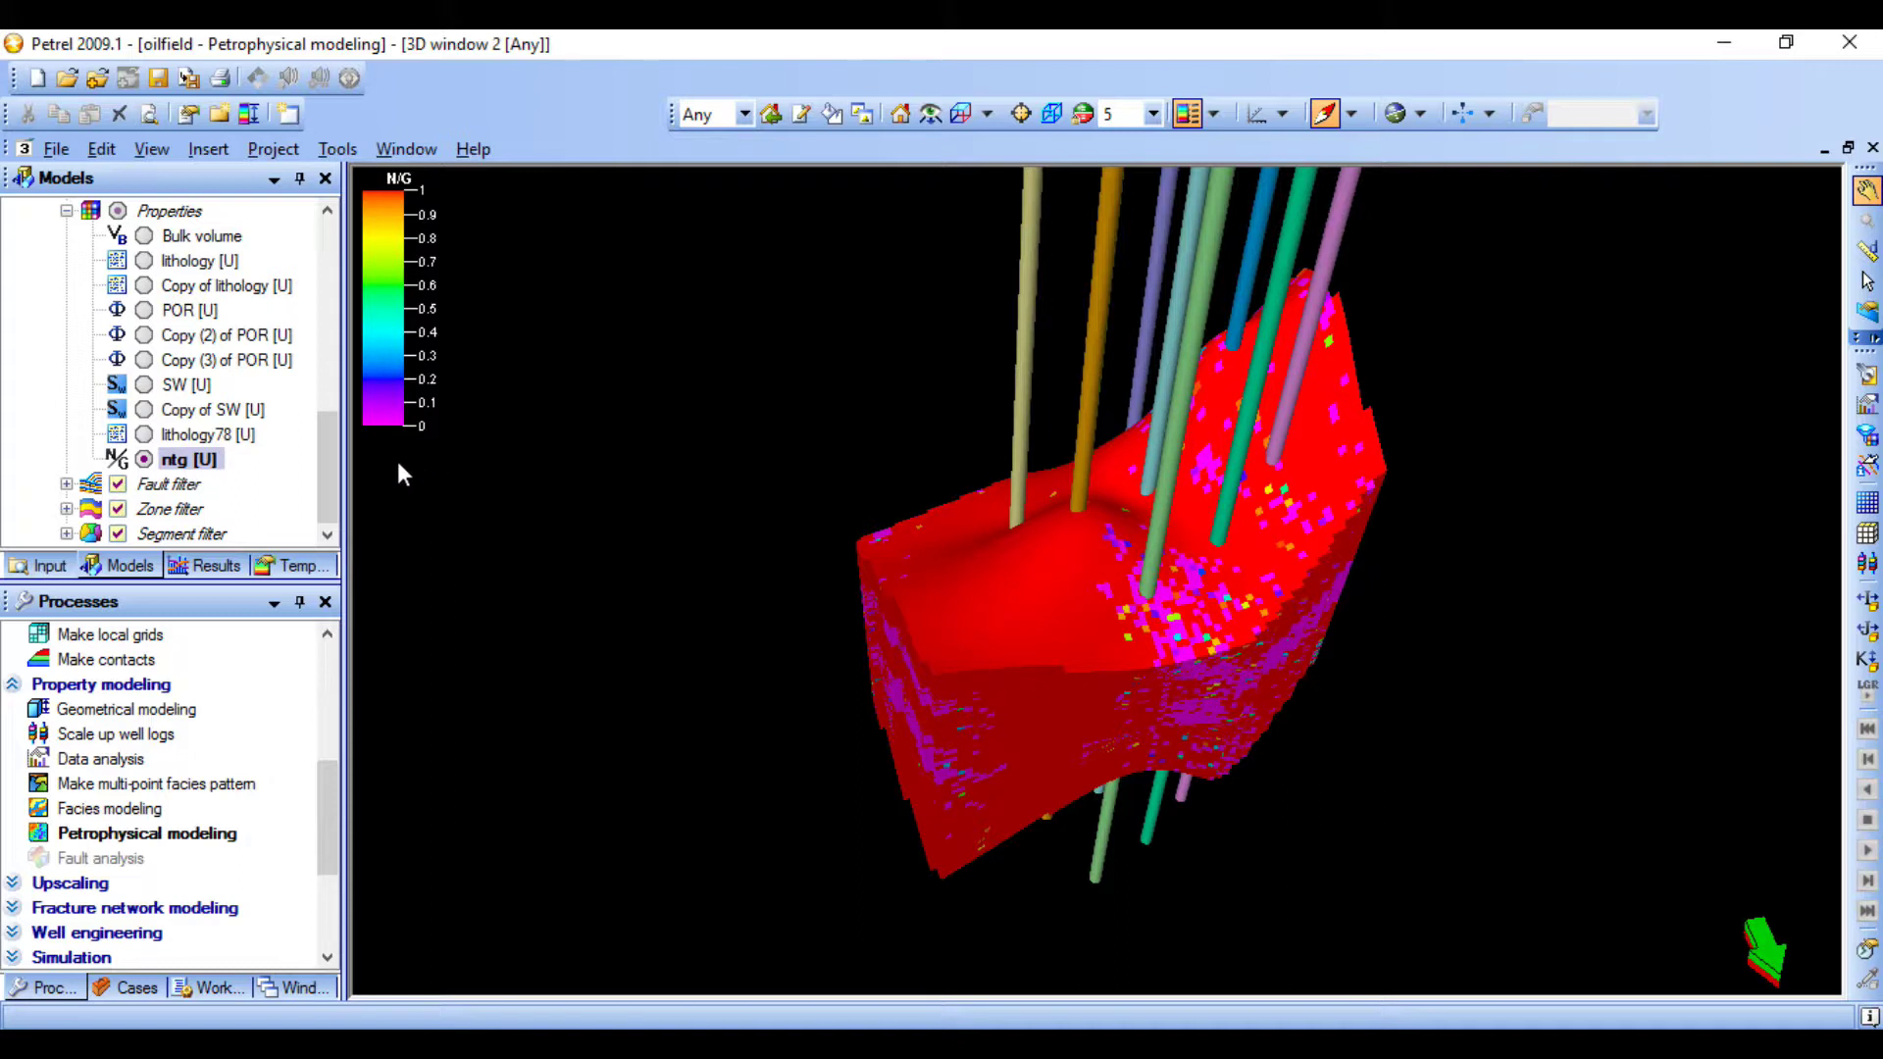
left_click_drag(325, 828, 325, 855)
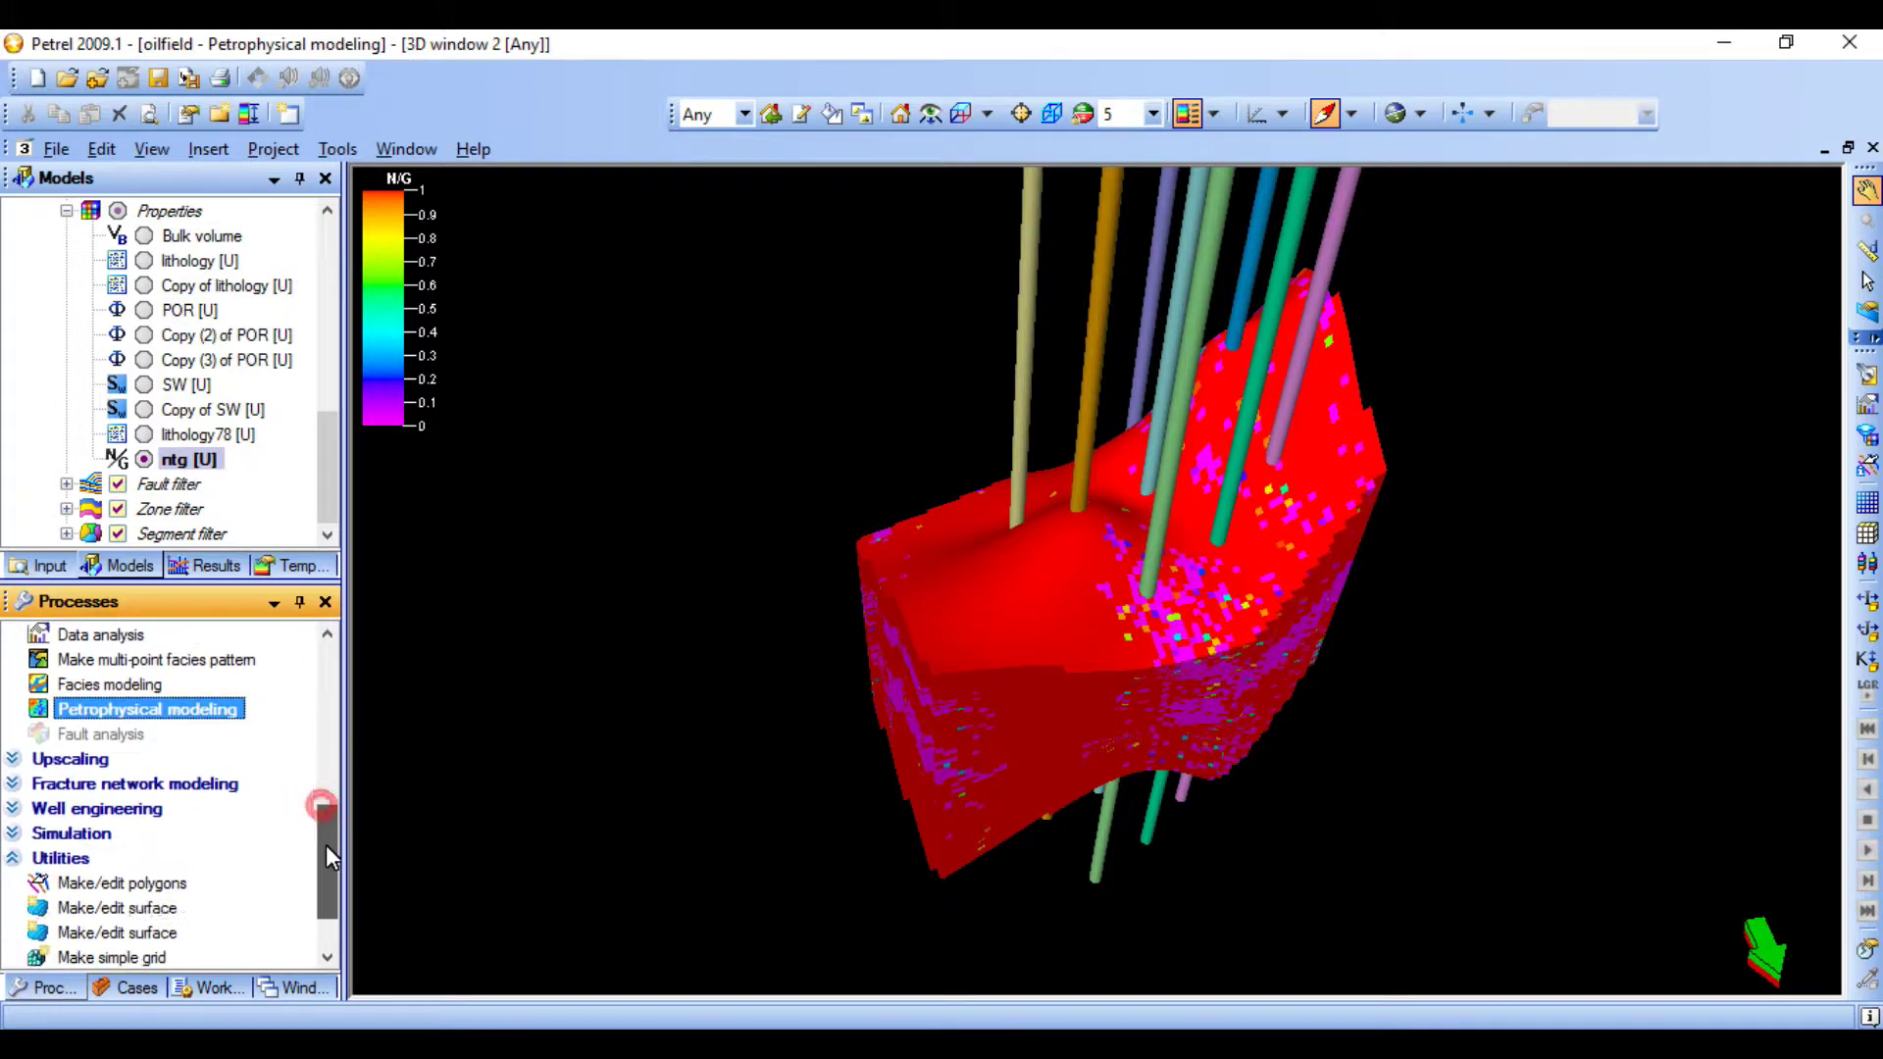
mouse_move(1308, 1002)
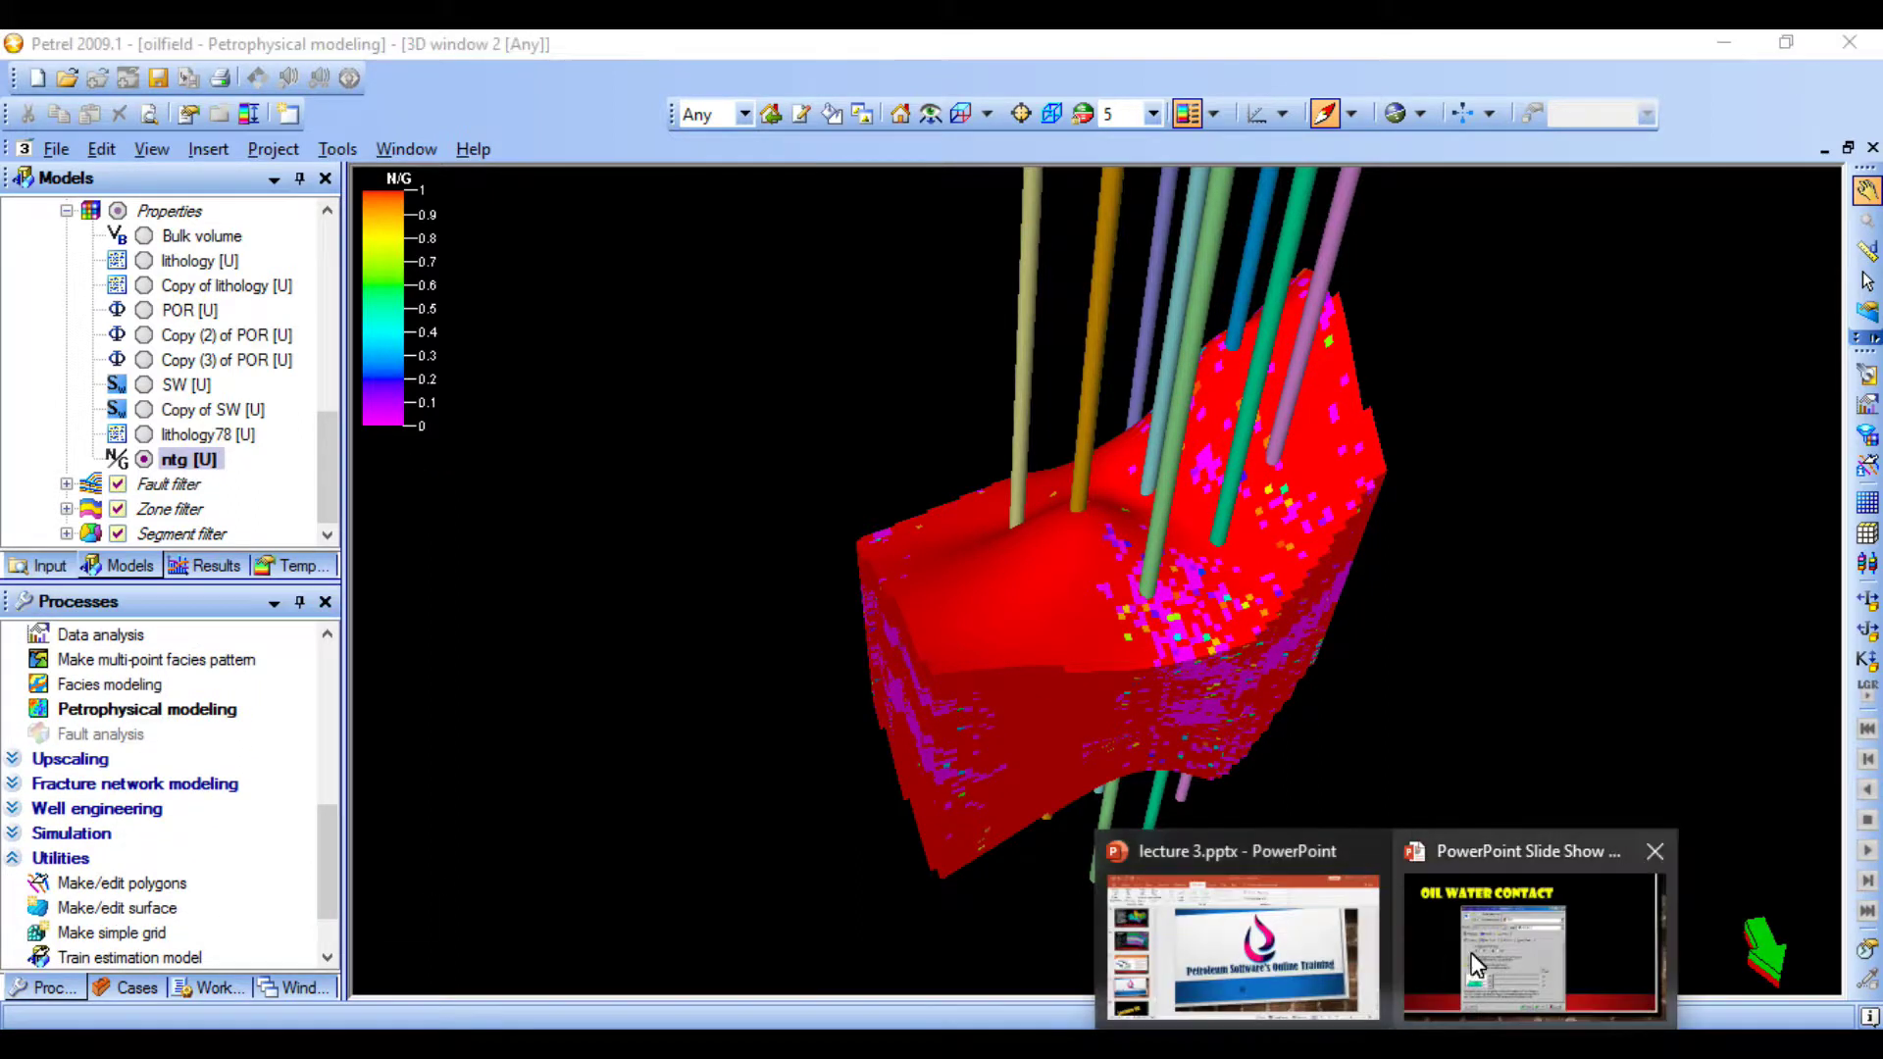
left_click(1221, 926)
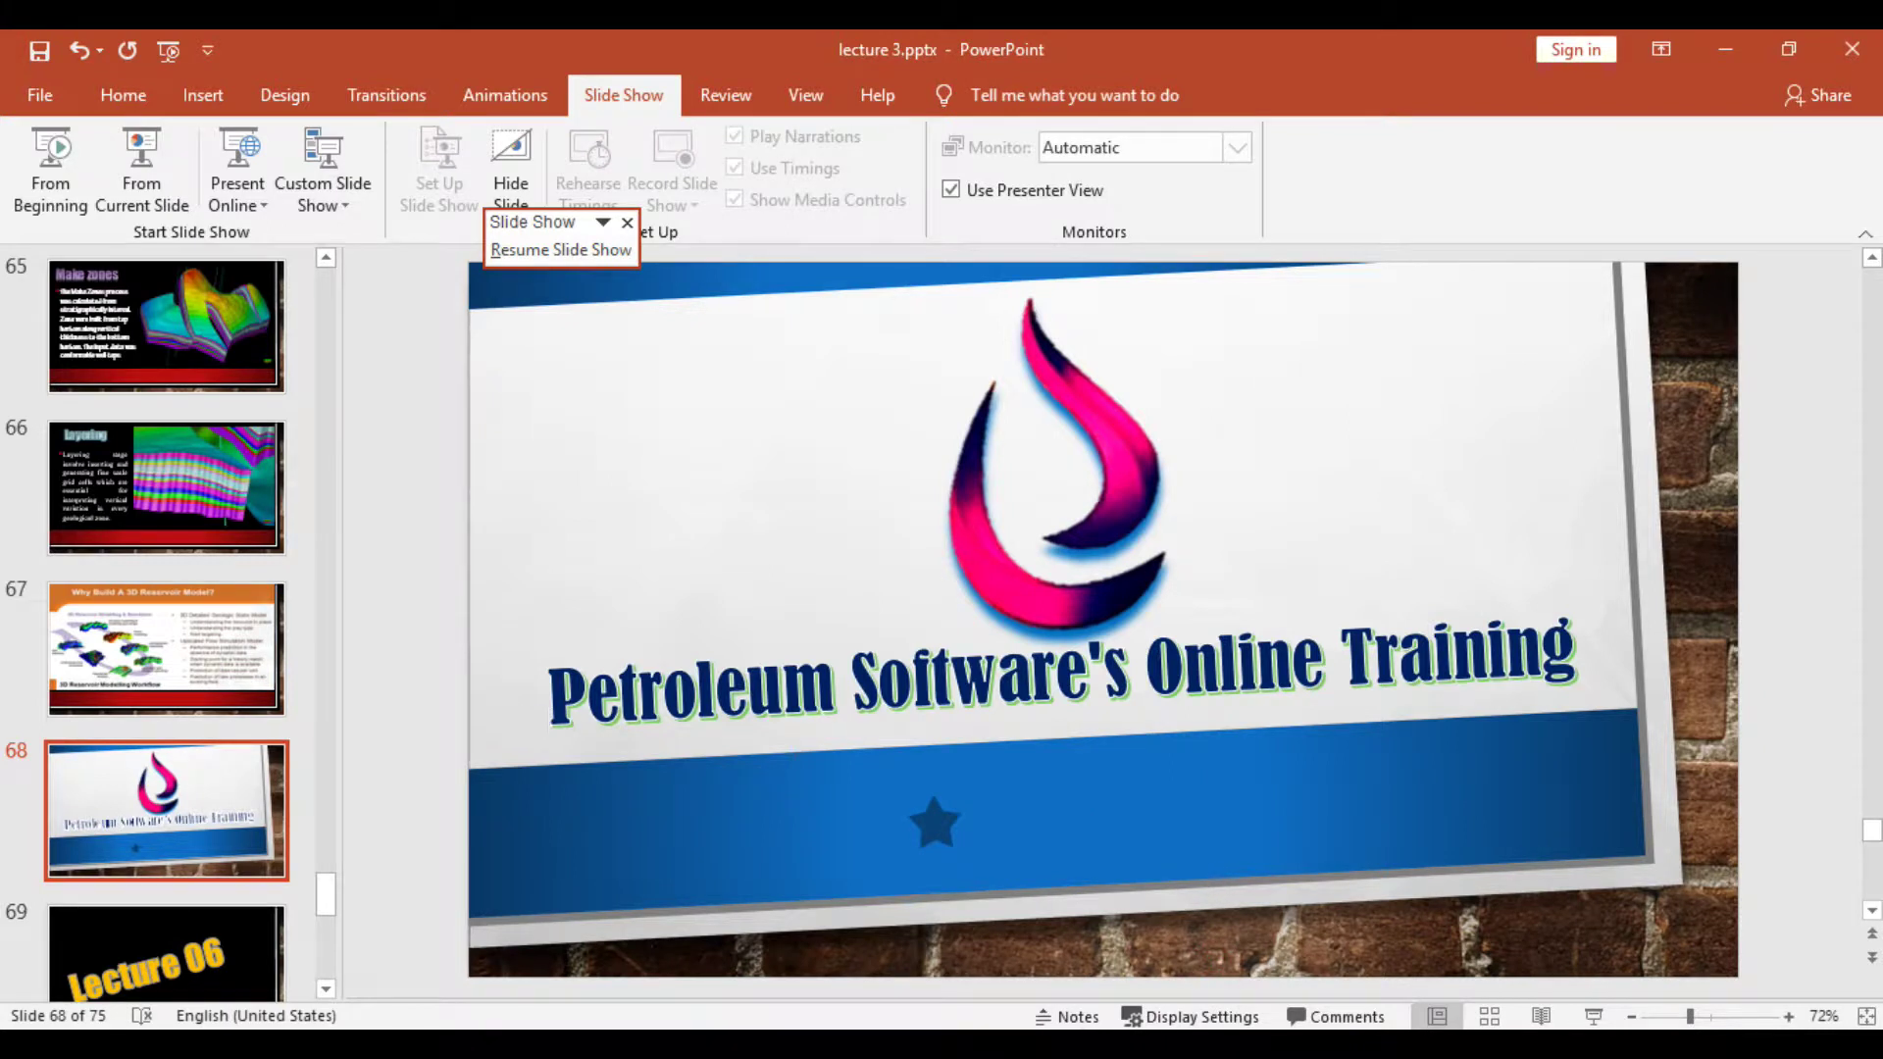
left_click(1520, 987)
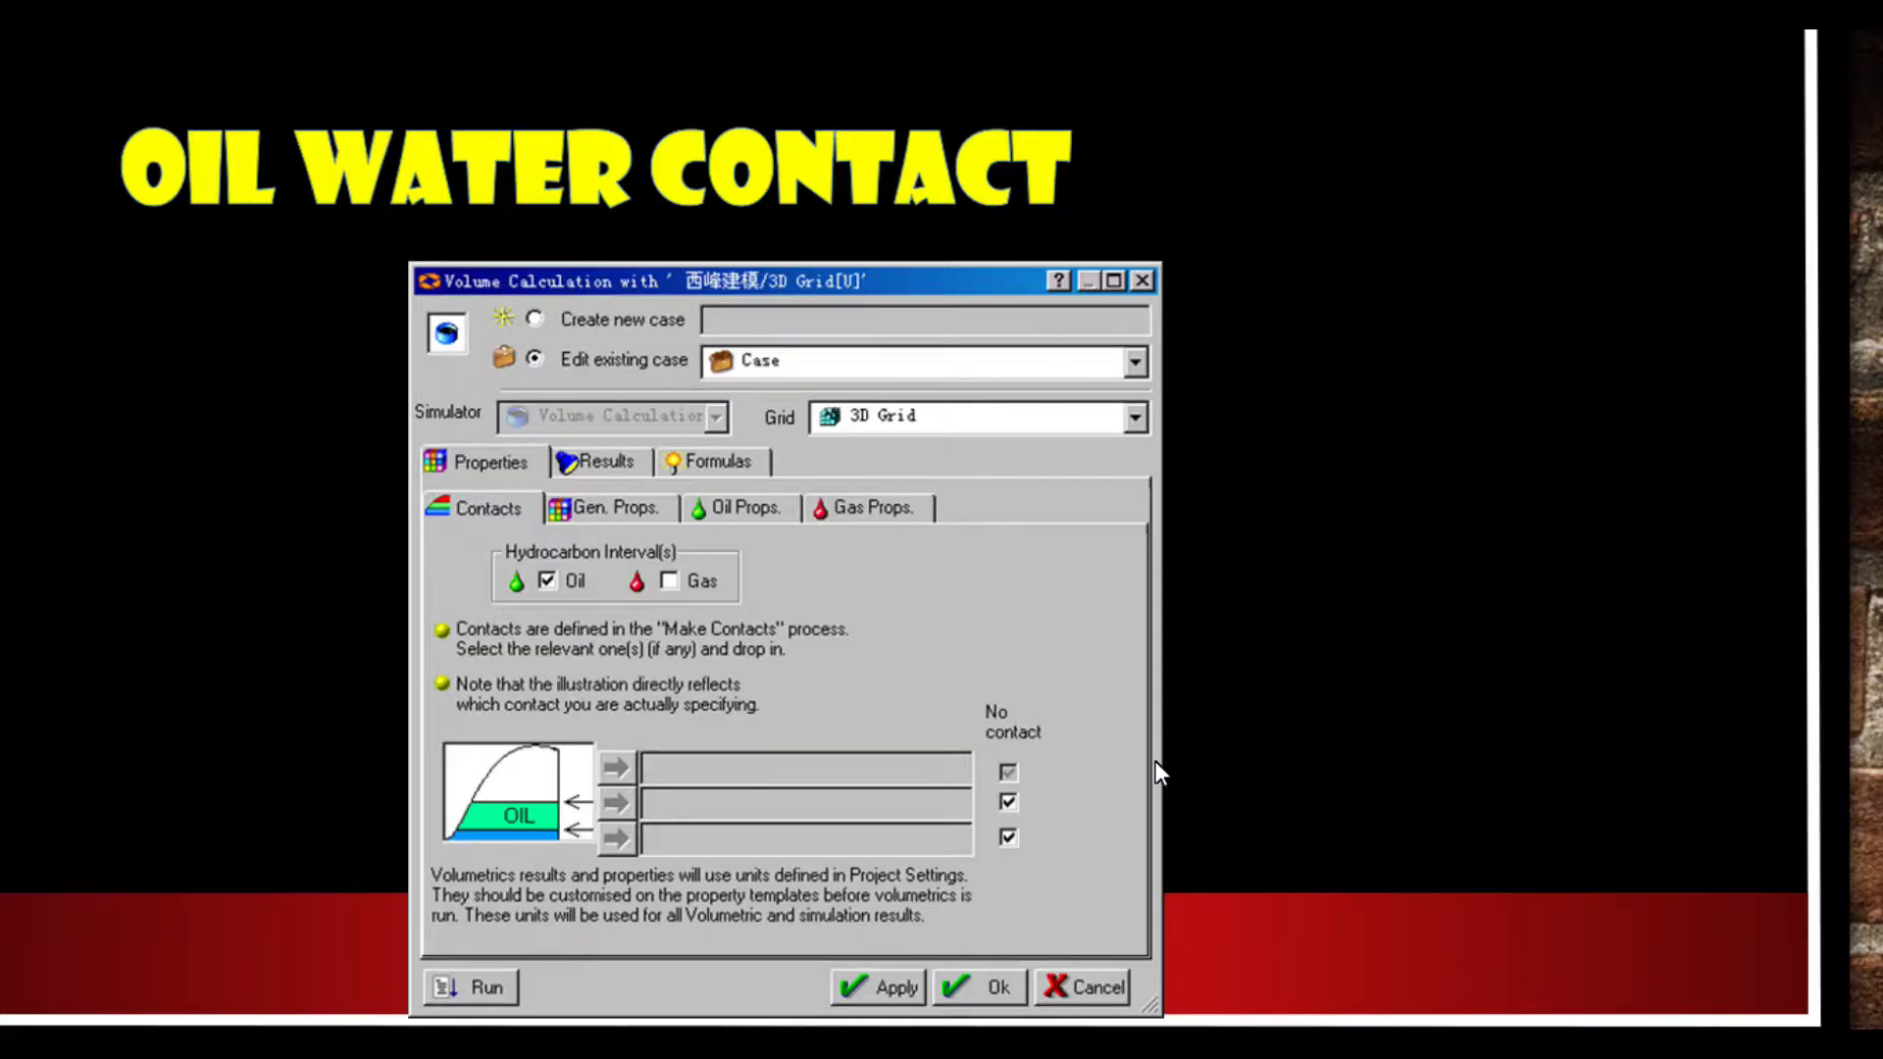
left_click(1155, 761)
key("Left")
key("super")
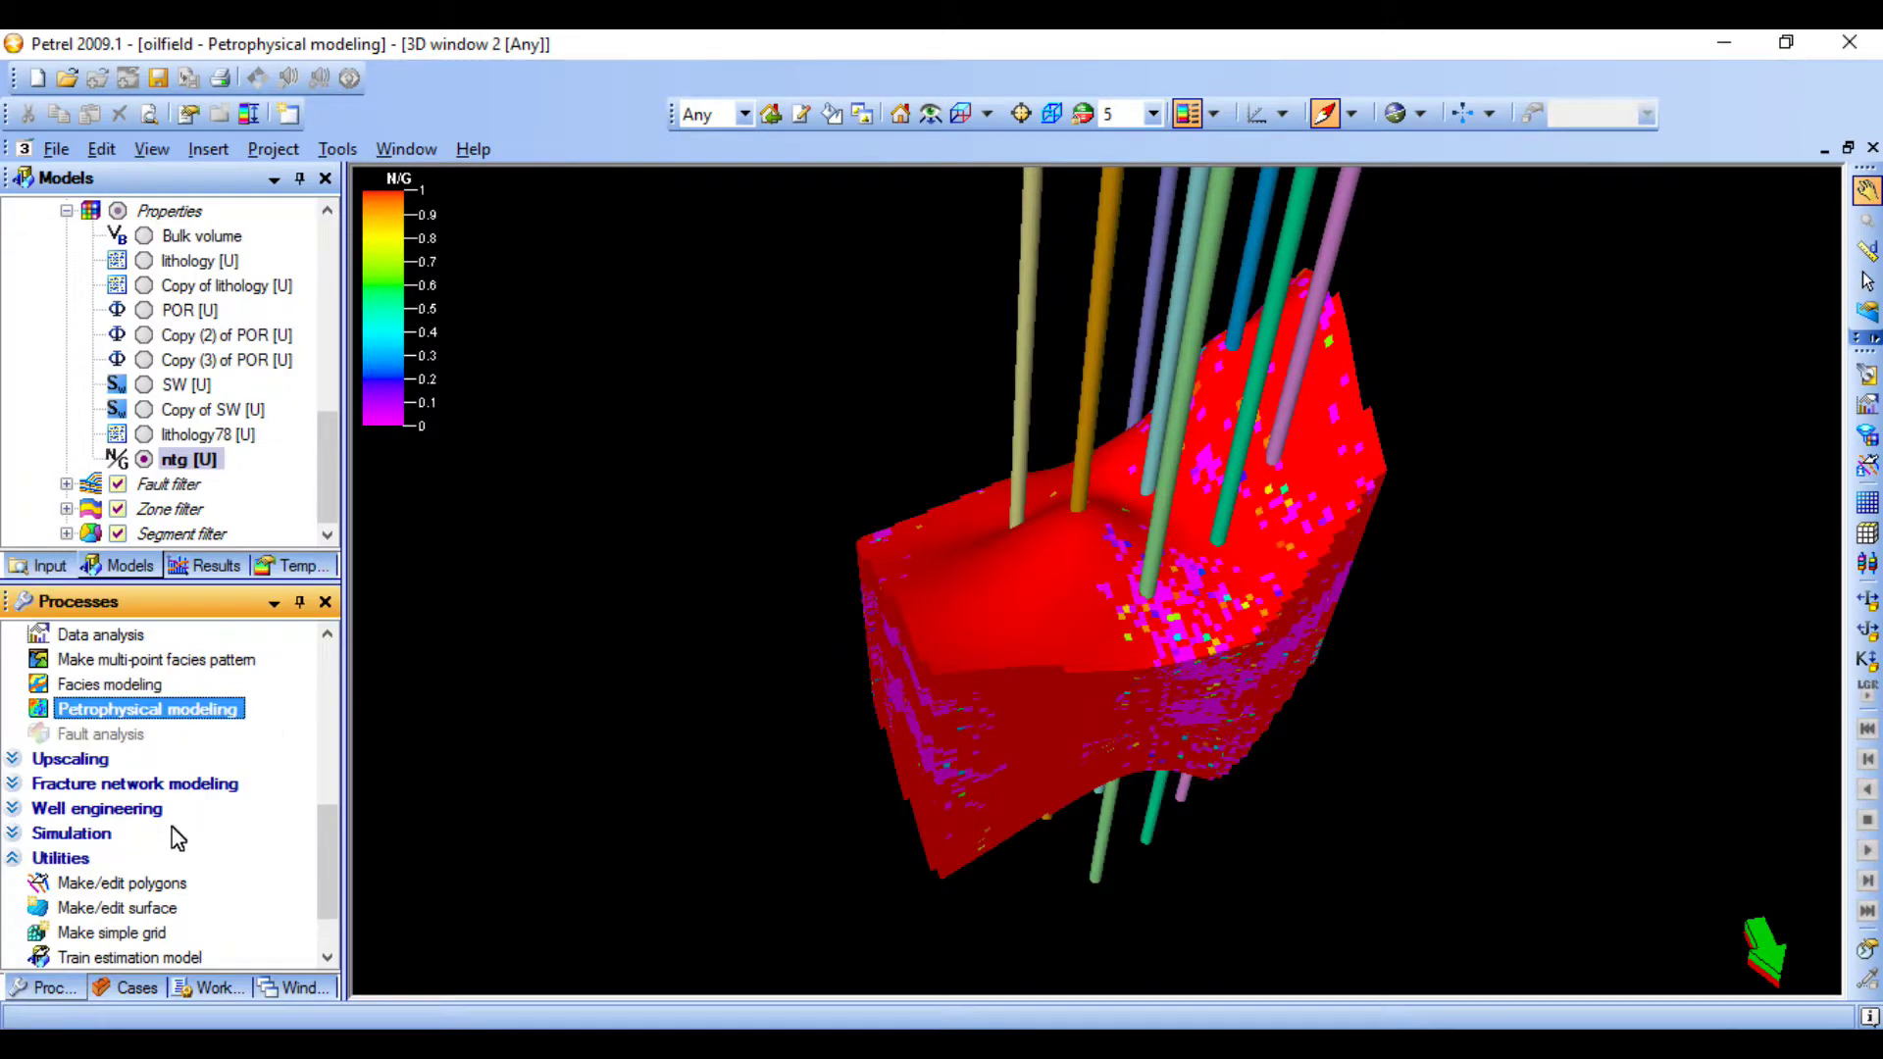
Set up a new contact set for the 3D grid with only the oil water contact, removing the gas oil contact.
left_click_drag(322, 855, 330, 762)
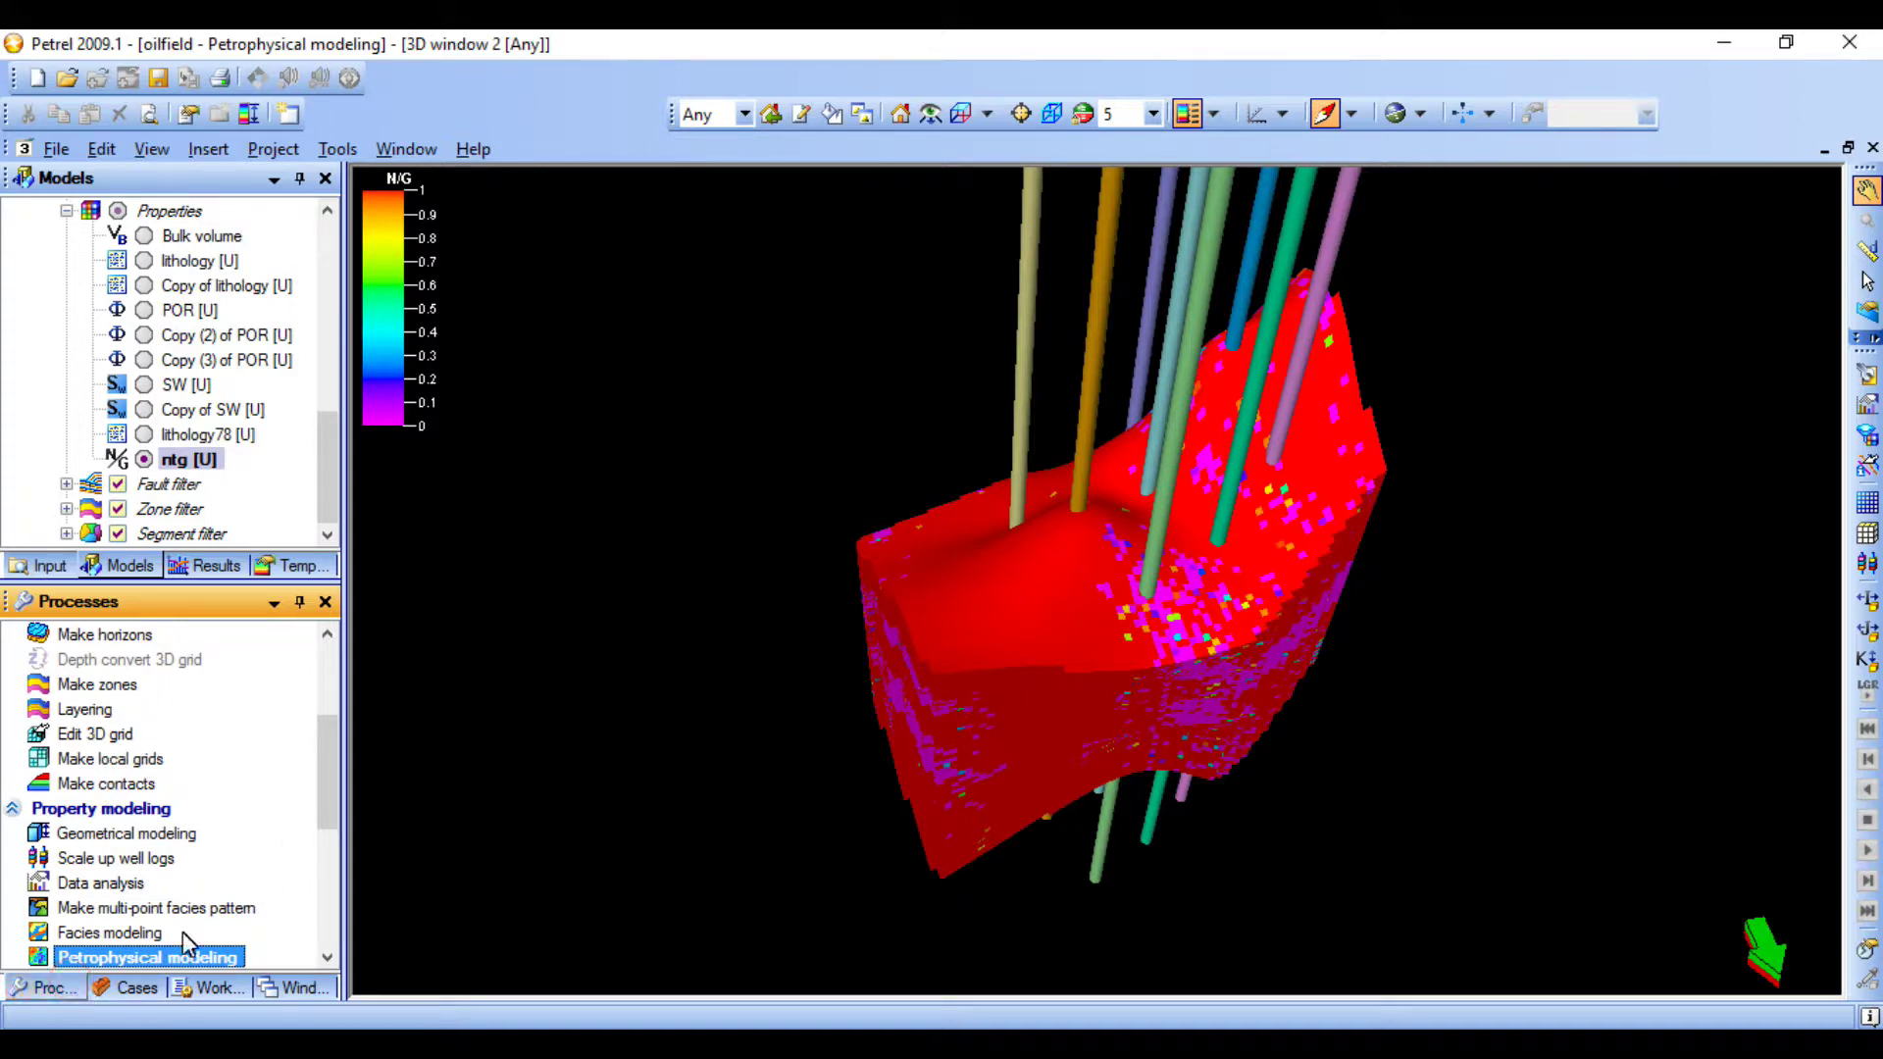
mouse_move(333, 787)
left_mouse_down()
mouse_move(333, 744)
mouse_move(326, 770)
left_mouse_up()
left_click(114, 833)
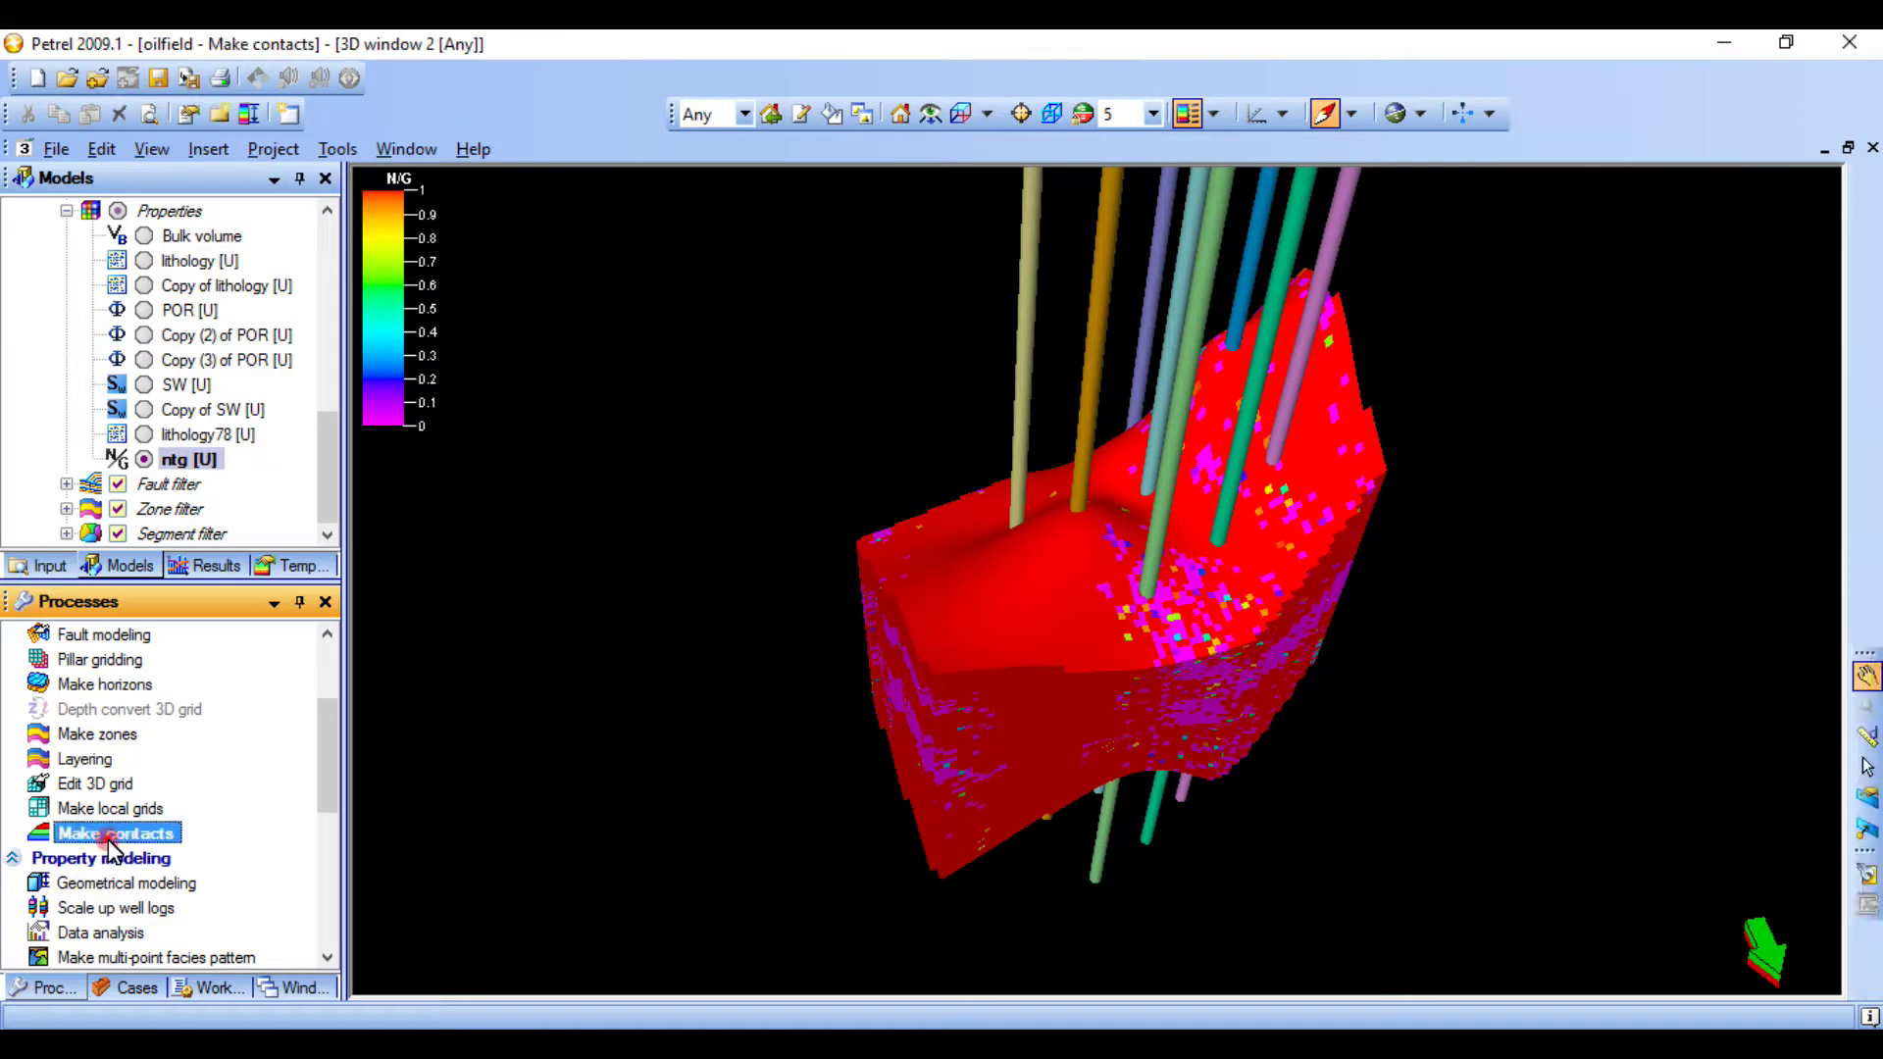
double_click(113, 834)
left_click_drag(606, 192, 762, 267)
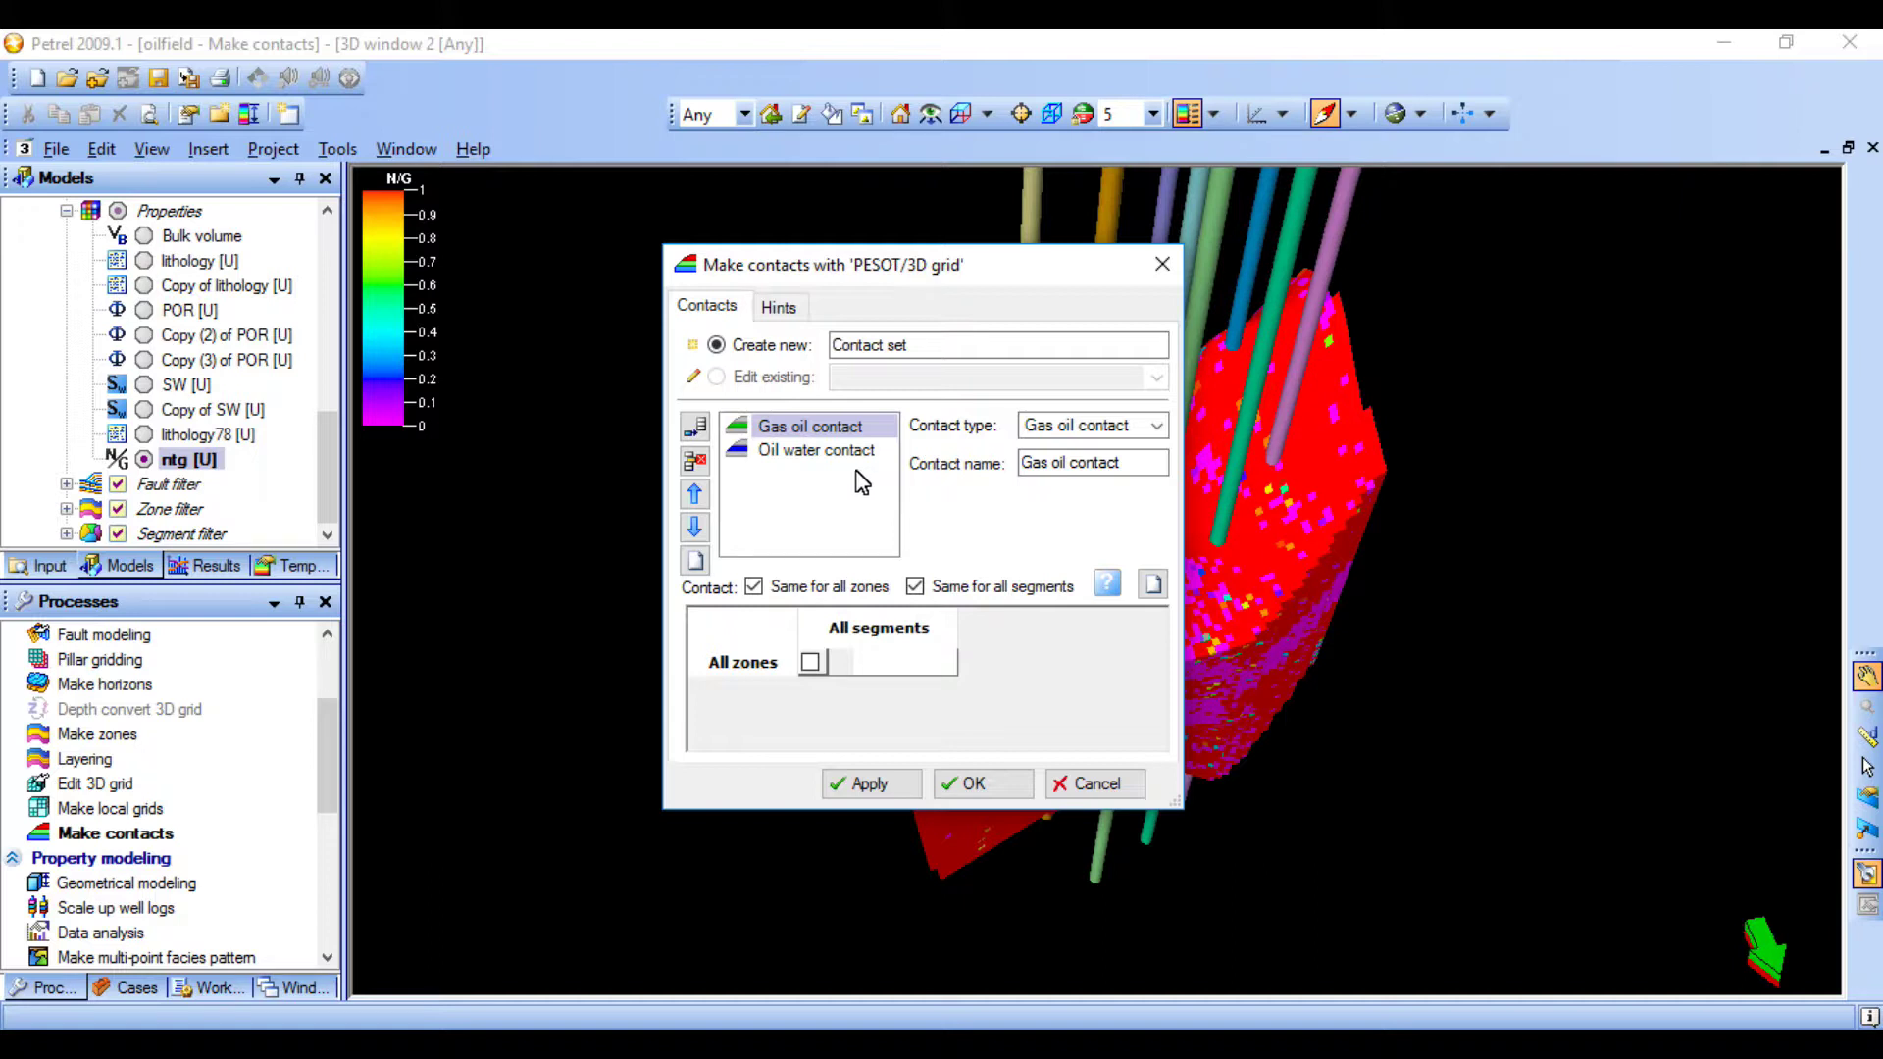
left_click(817, 426)
left_click(689, 461)
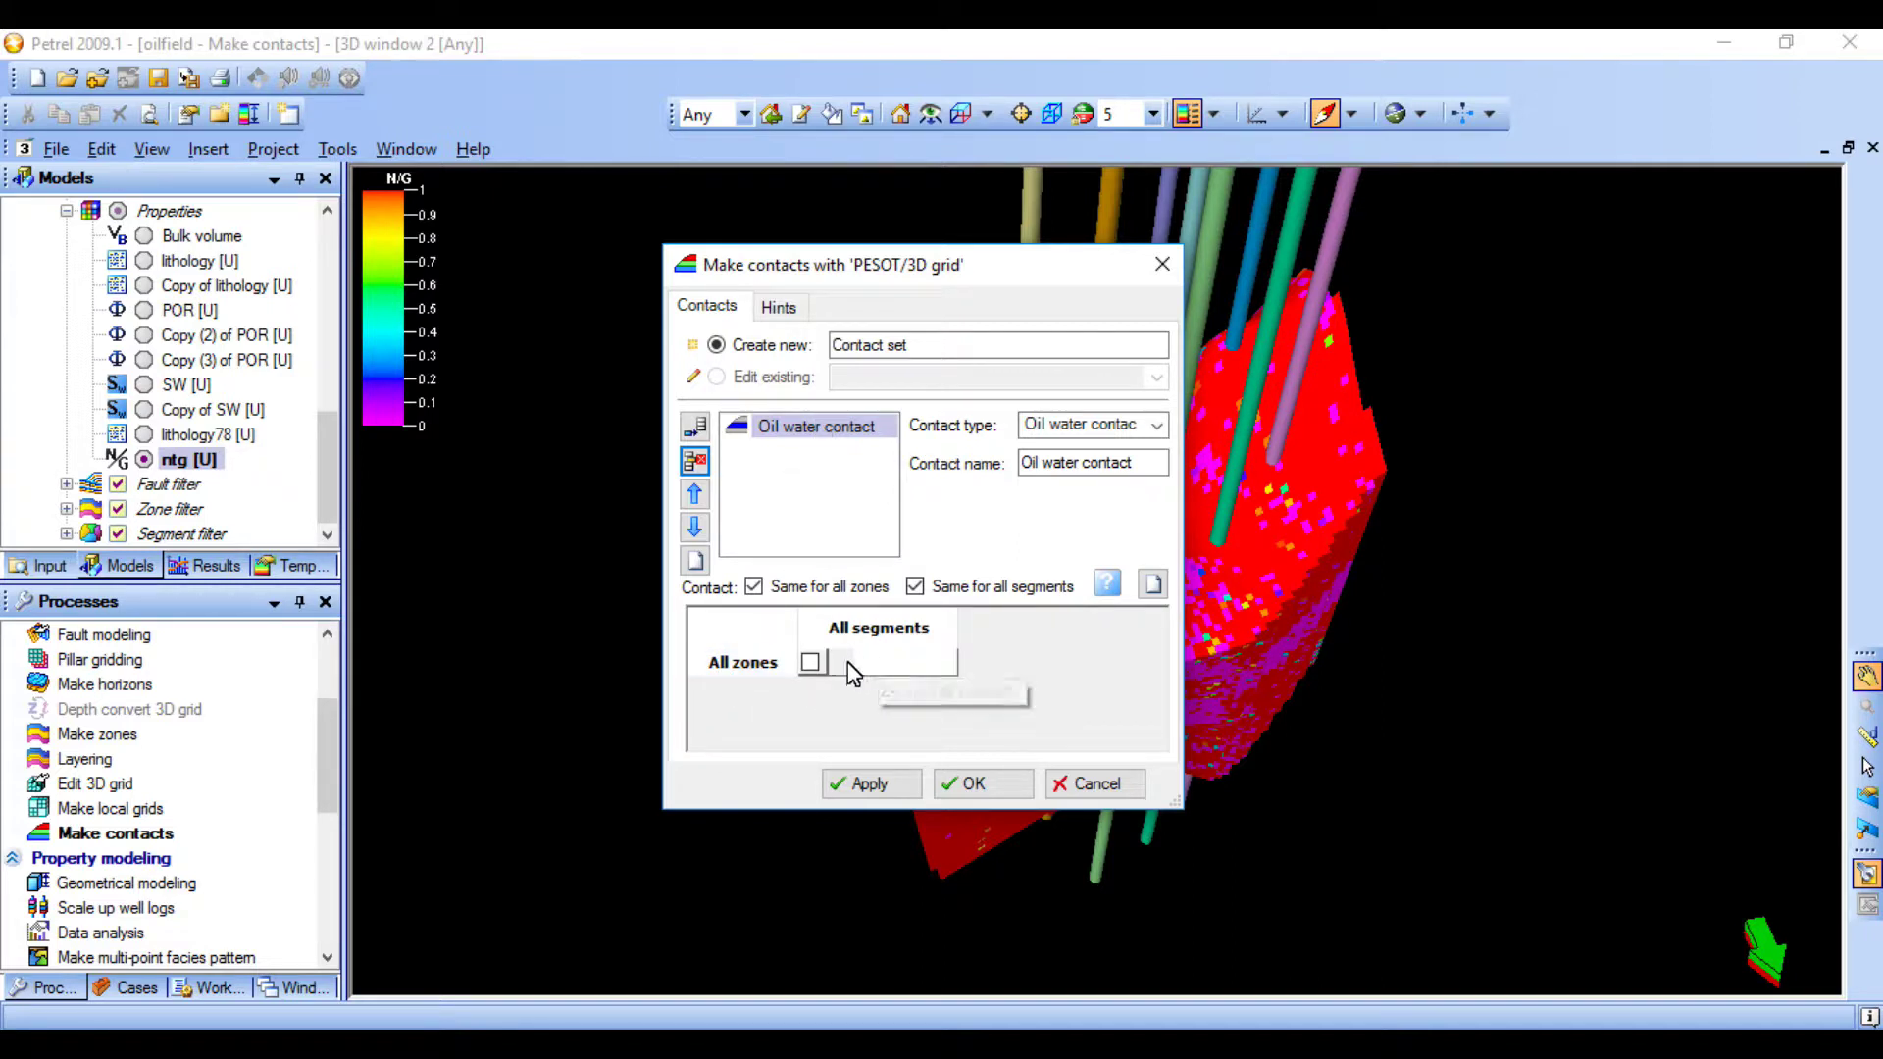
Try enabling the oil water contact for all zones and segments while inspecting the grid, and close the contact setup without applying it.
left_click(810, 662)
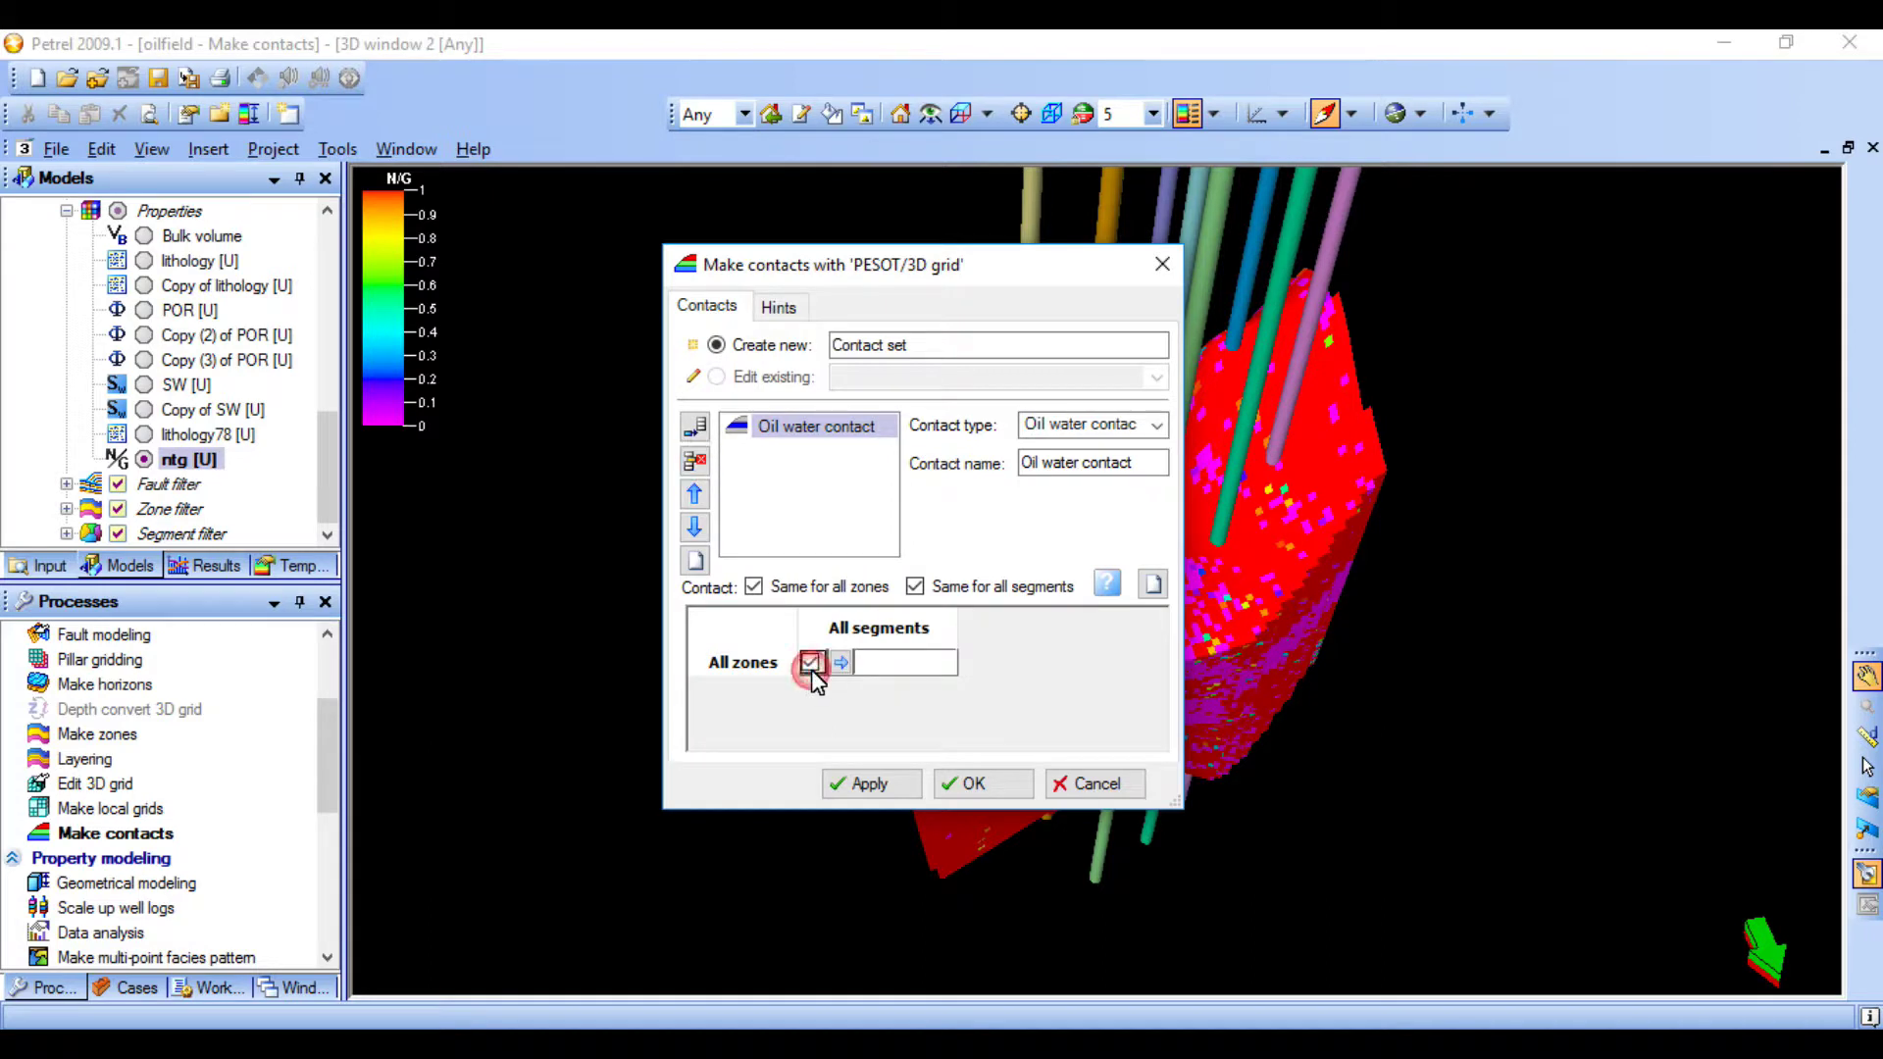
left_click(812, 662)
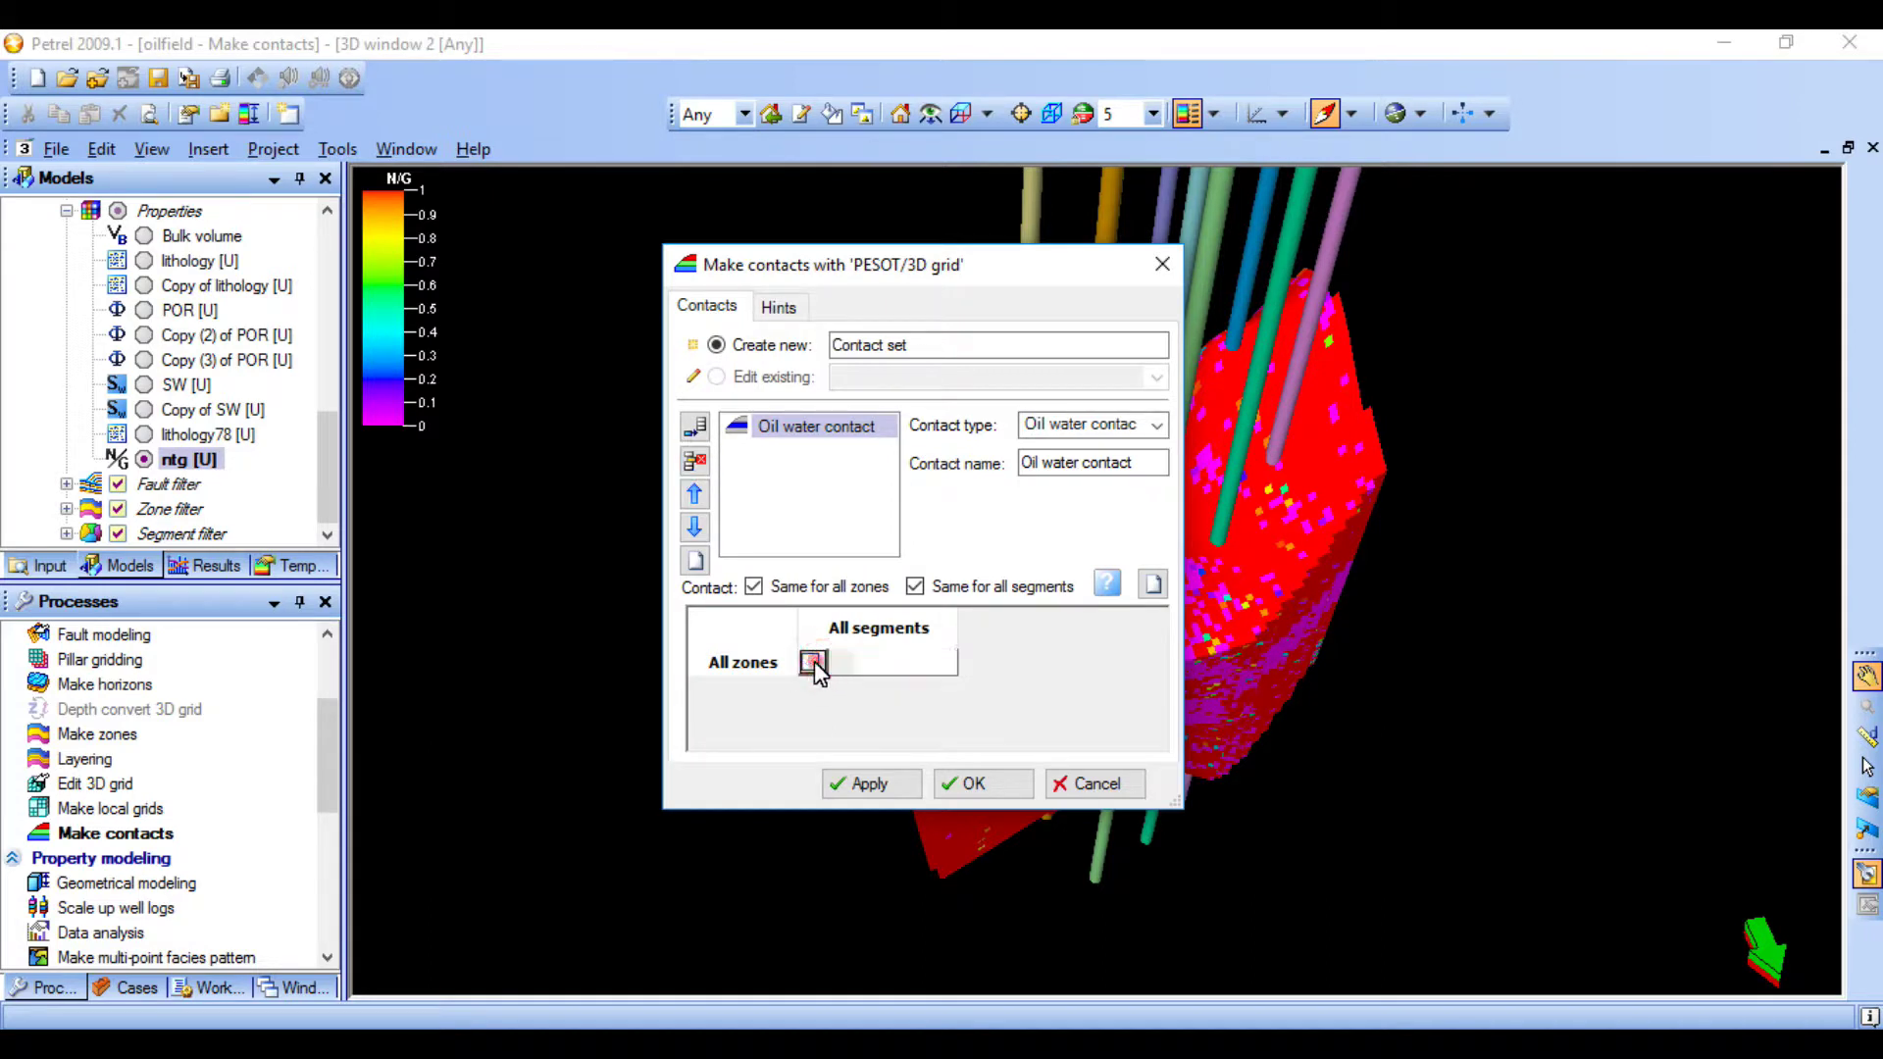
left_click_drag(1059, 285, 678, 285)
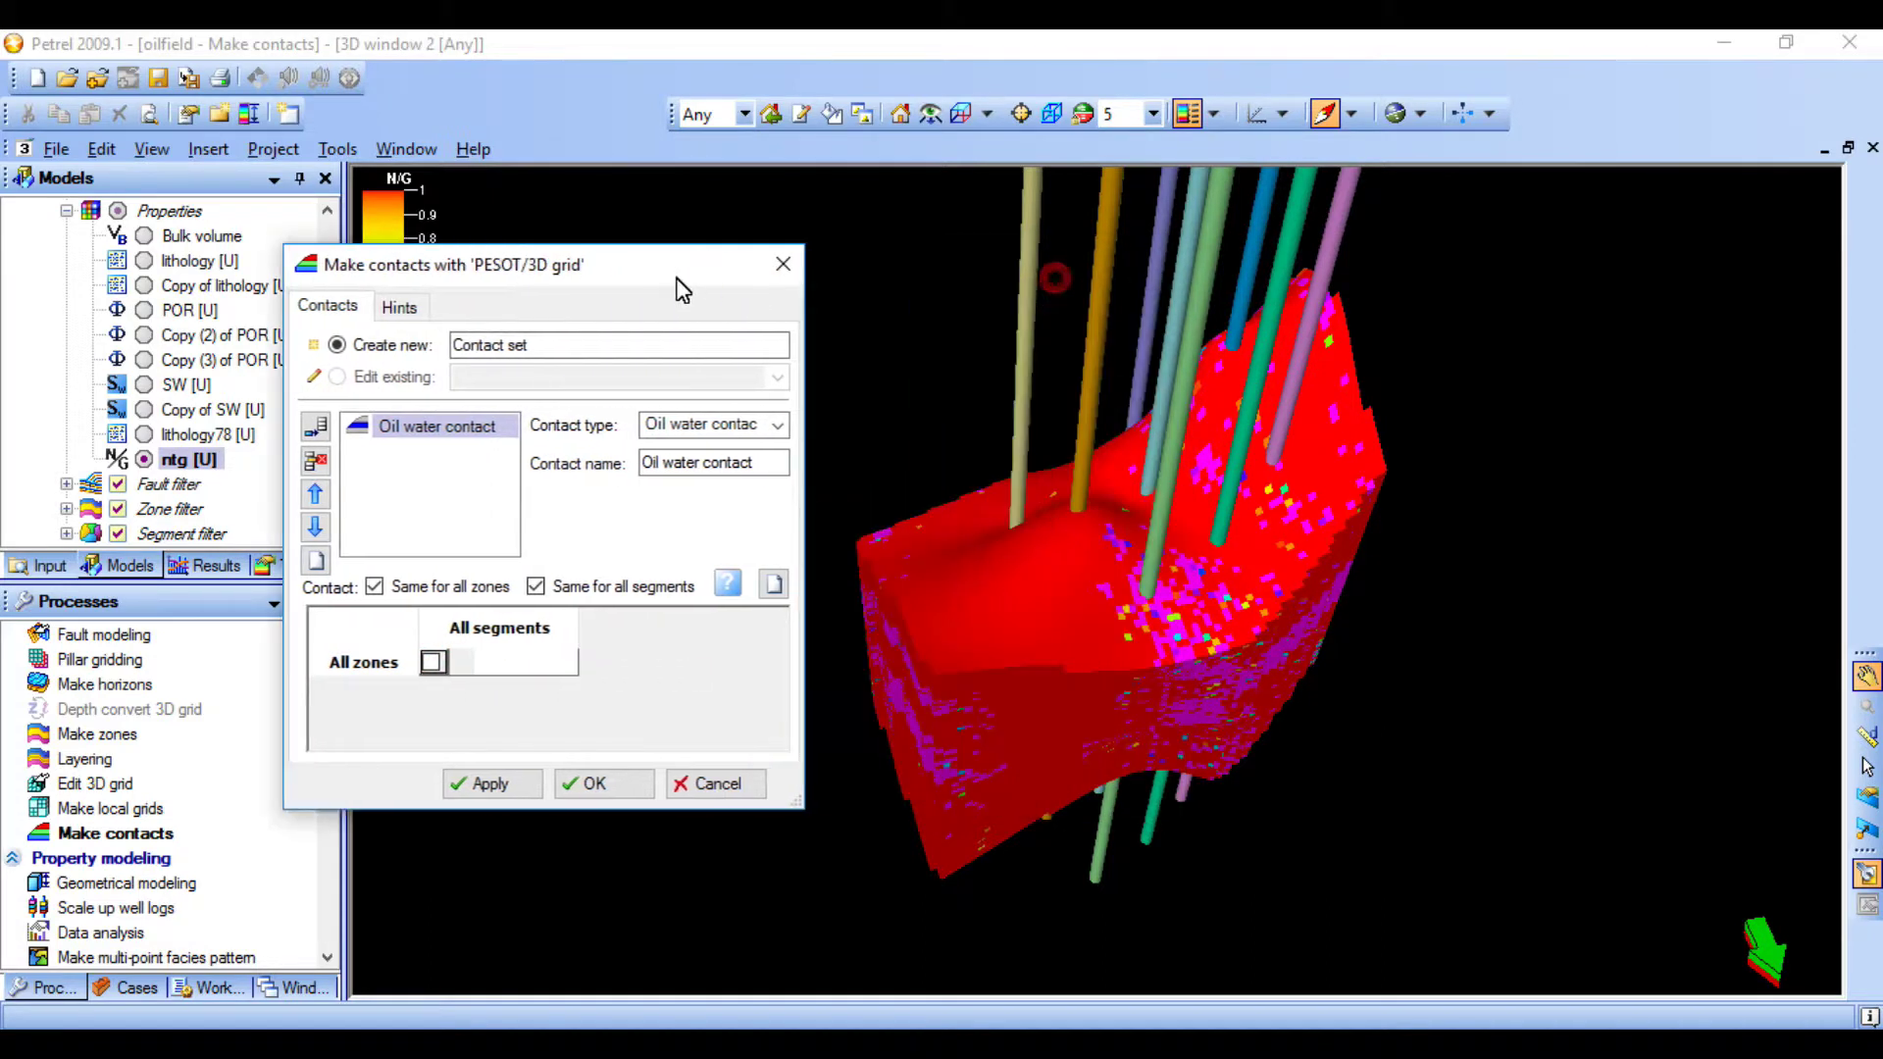
left_click_drag(1255, 738, 1058, 762)
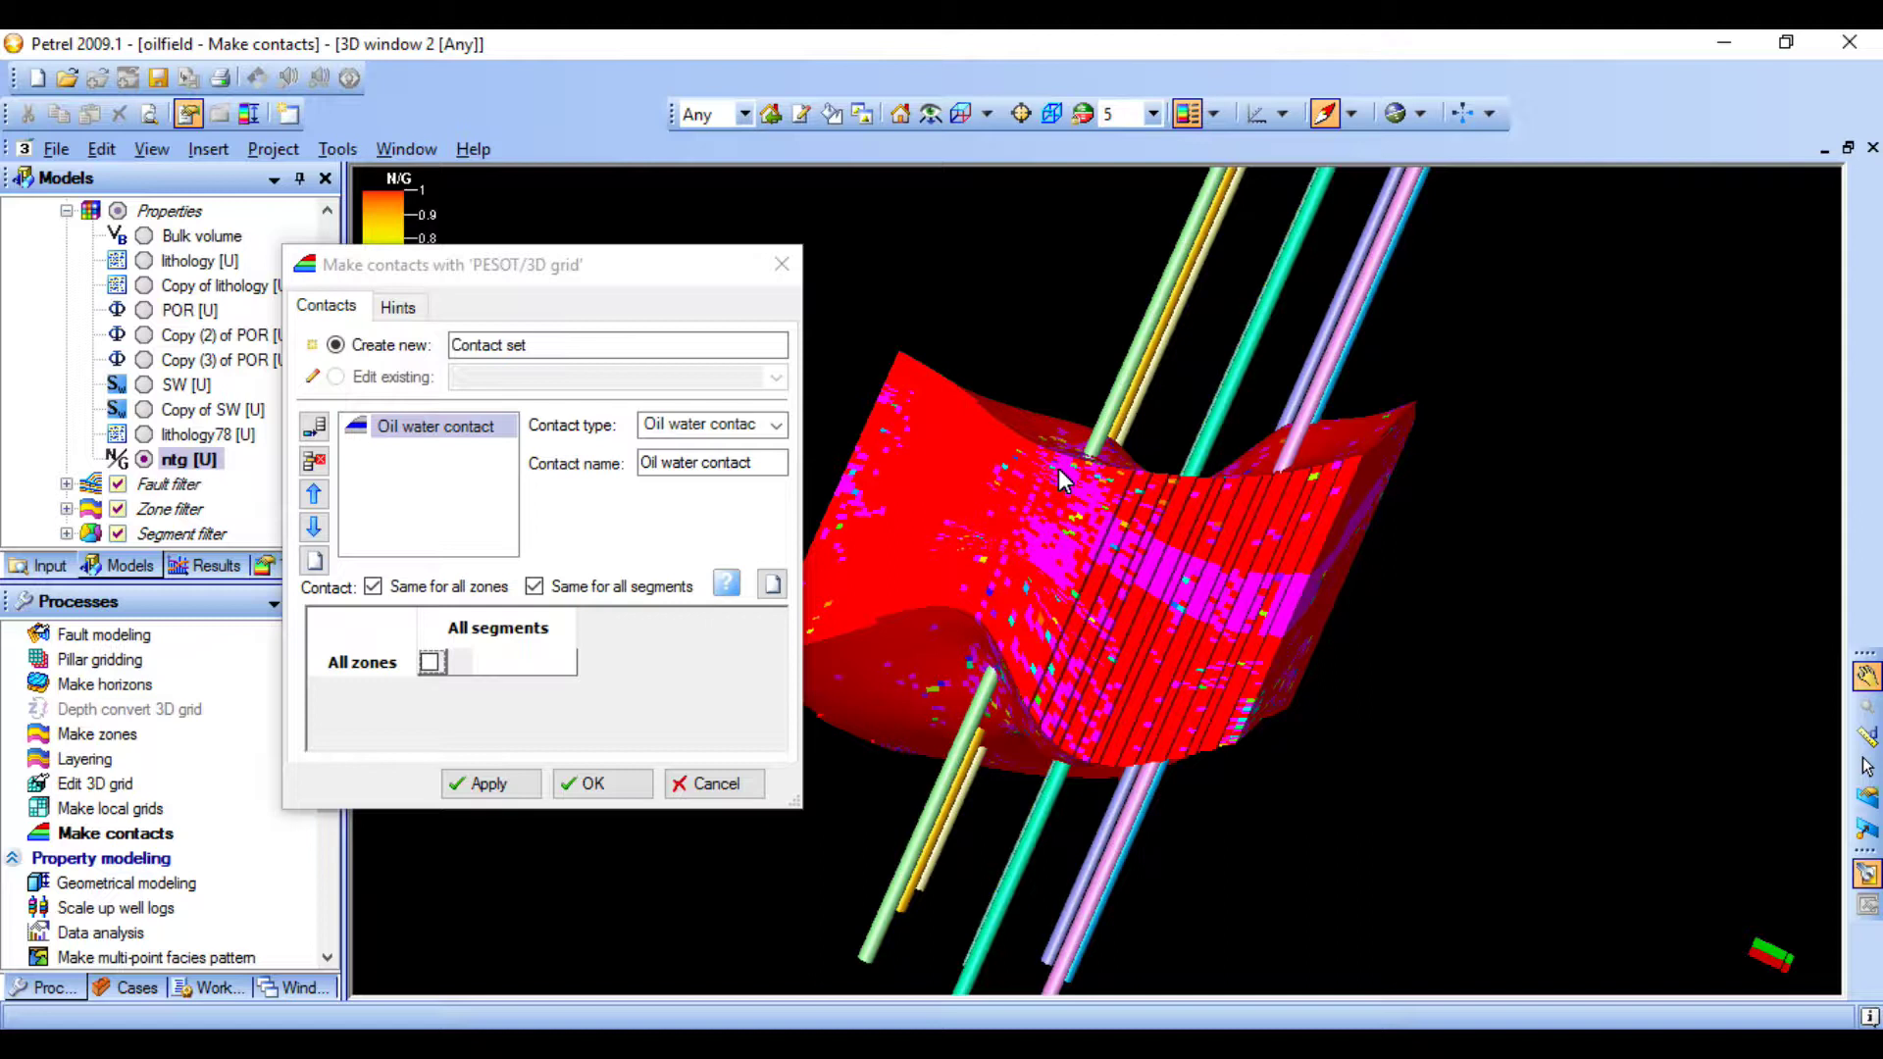
left_click(493, 662)
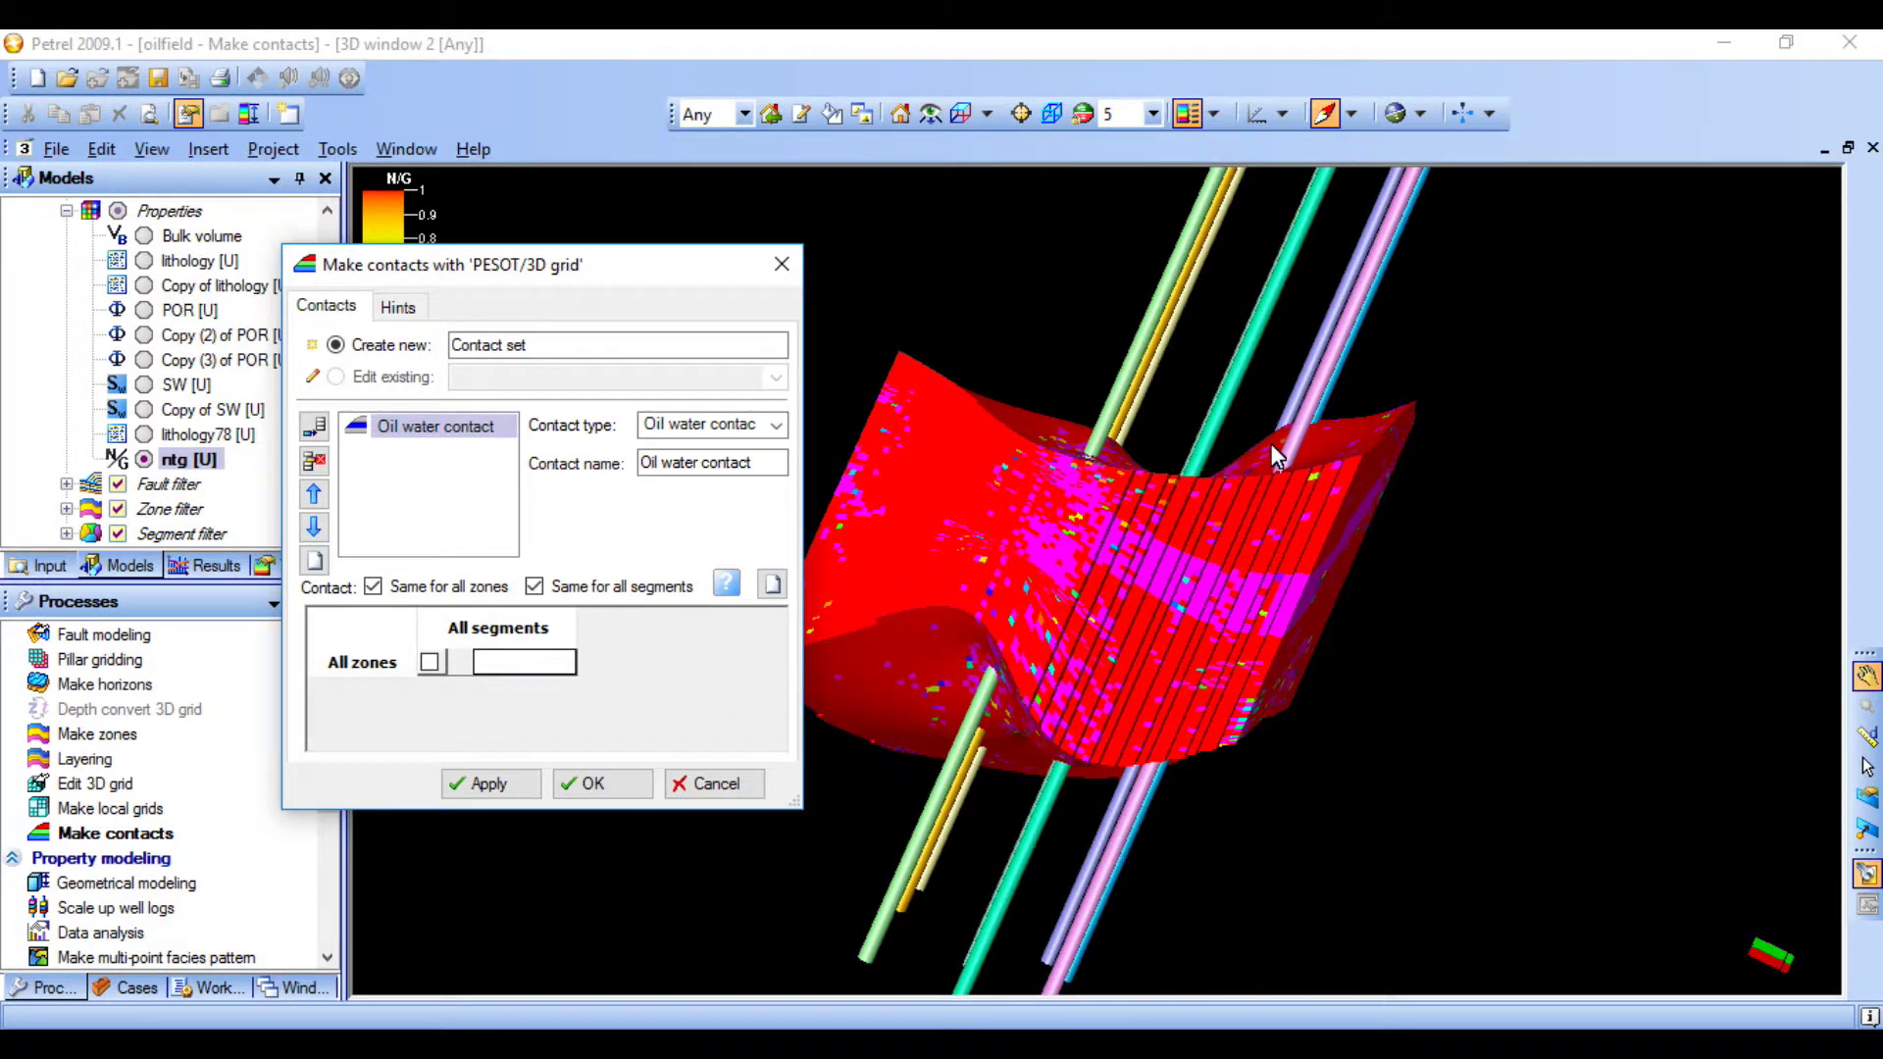
left_click_drag(1271, 444, 1163, 450)
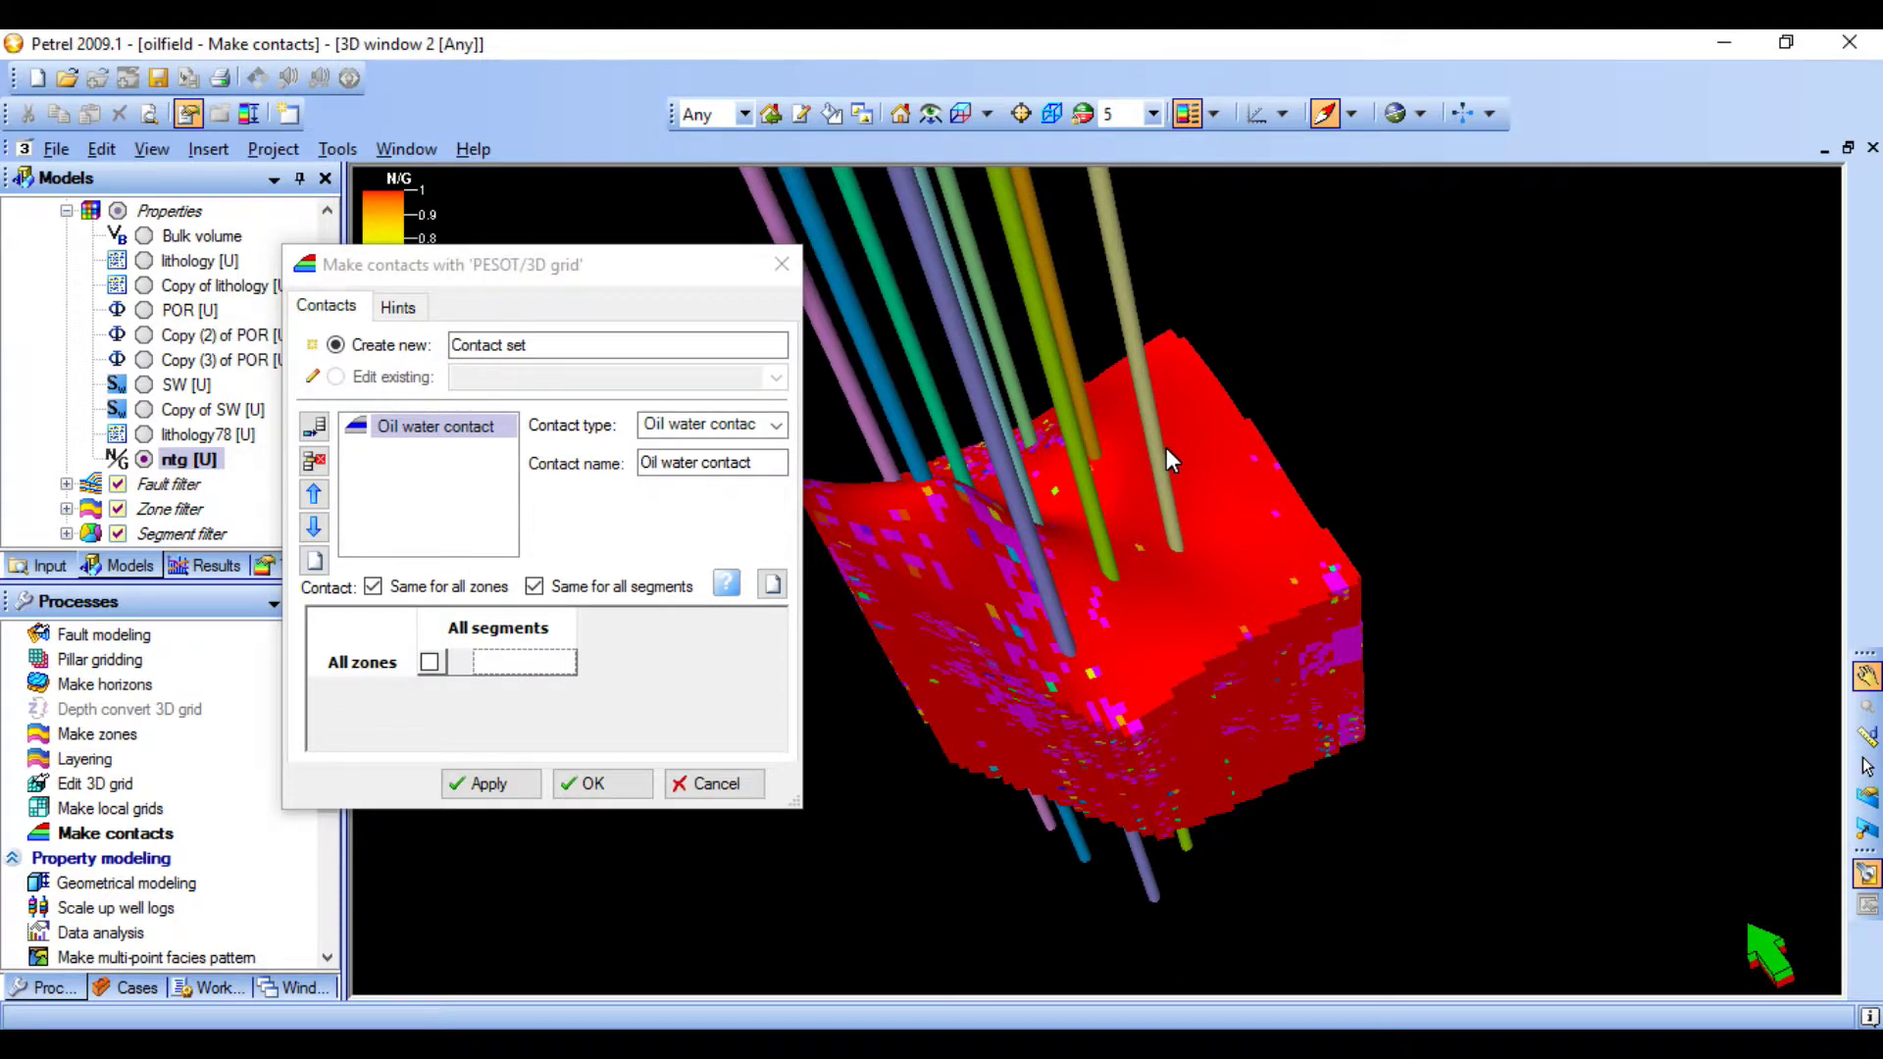
left_click(432, 664)
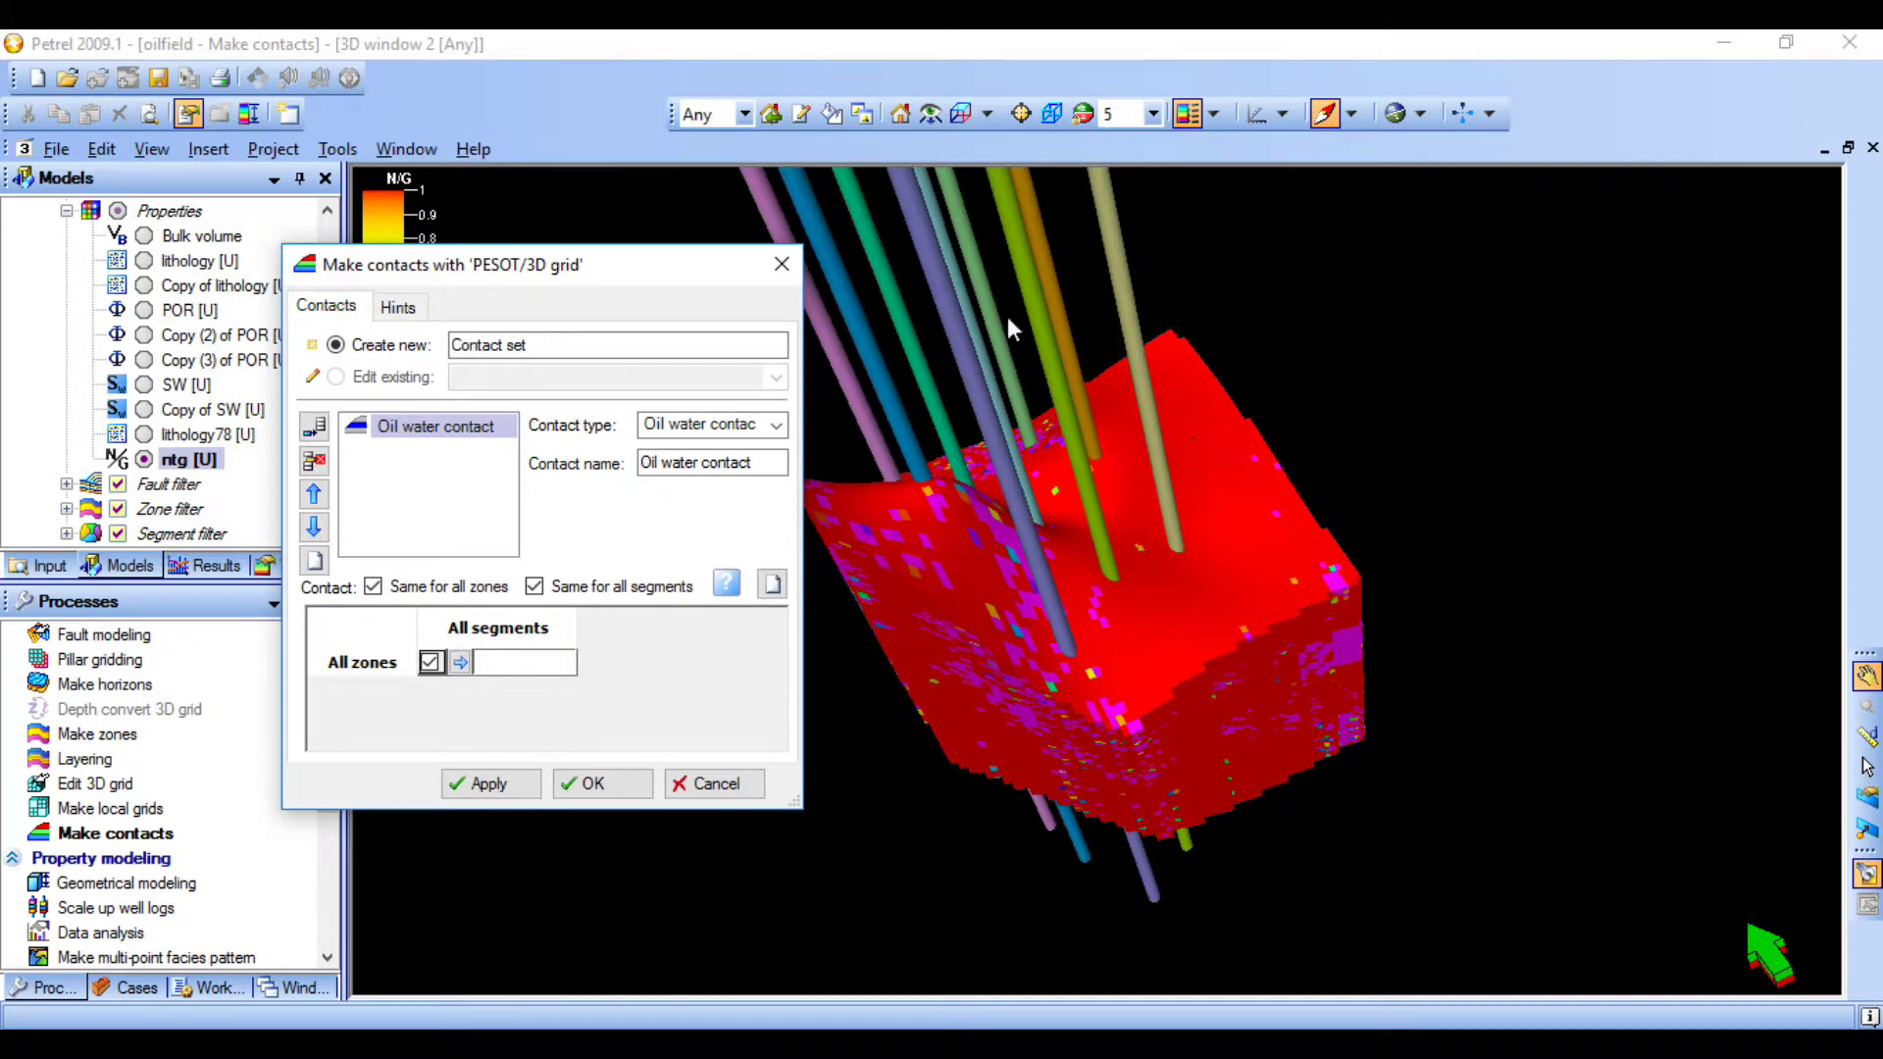
left_click_drag(663, 283, 1059, 553)
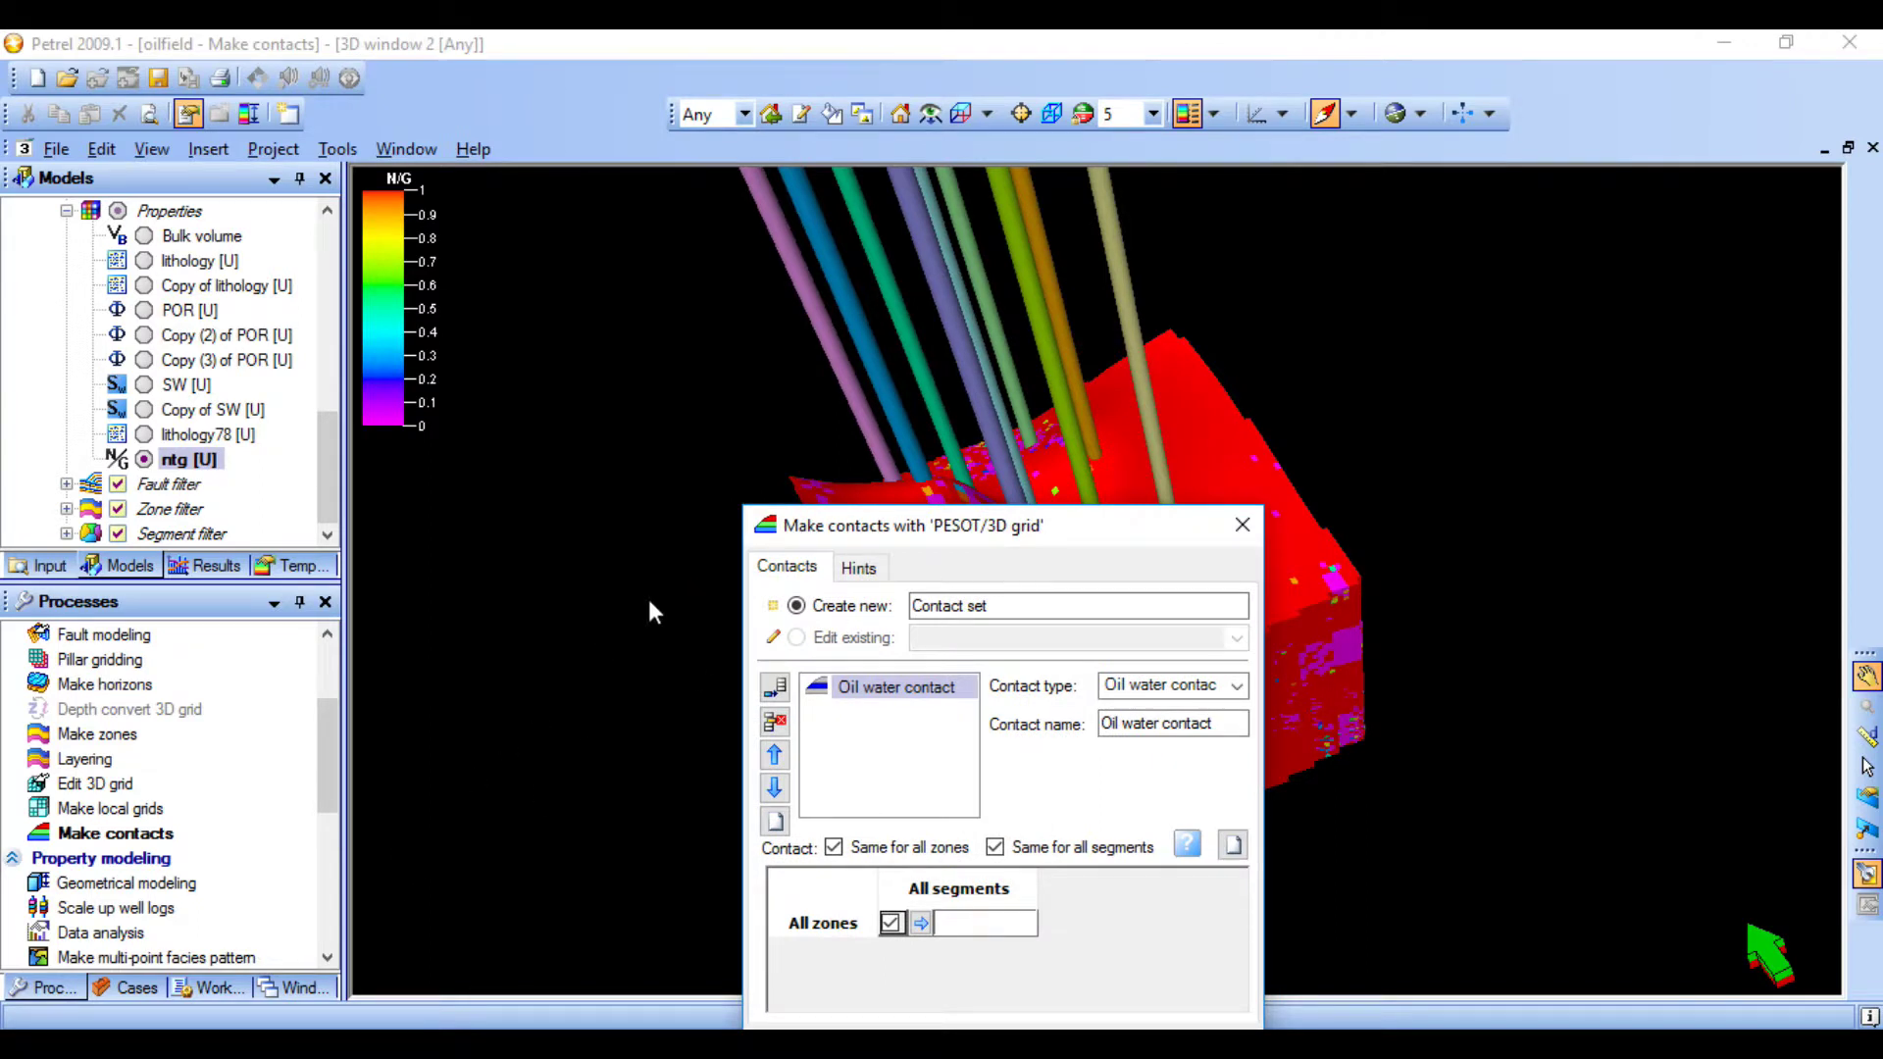
left_click_drag(723, 435, 1232, 528)
left_click(1241, 525)
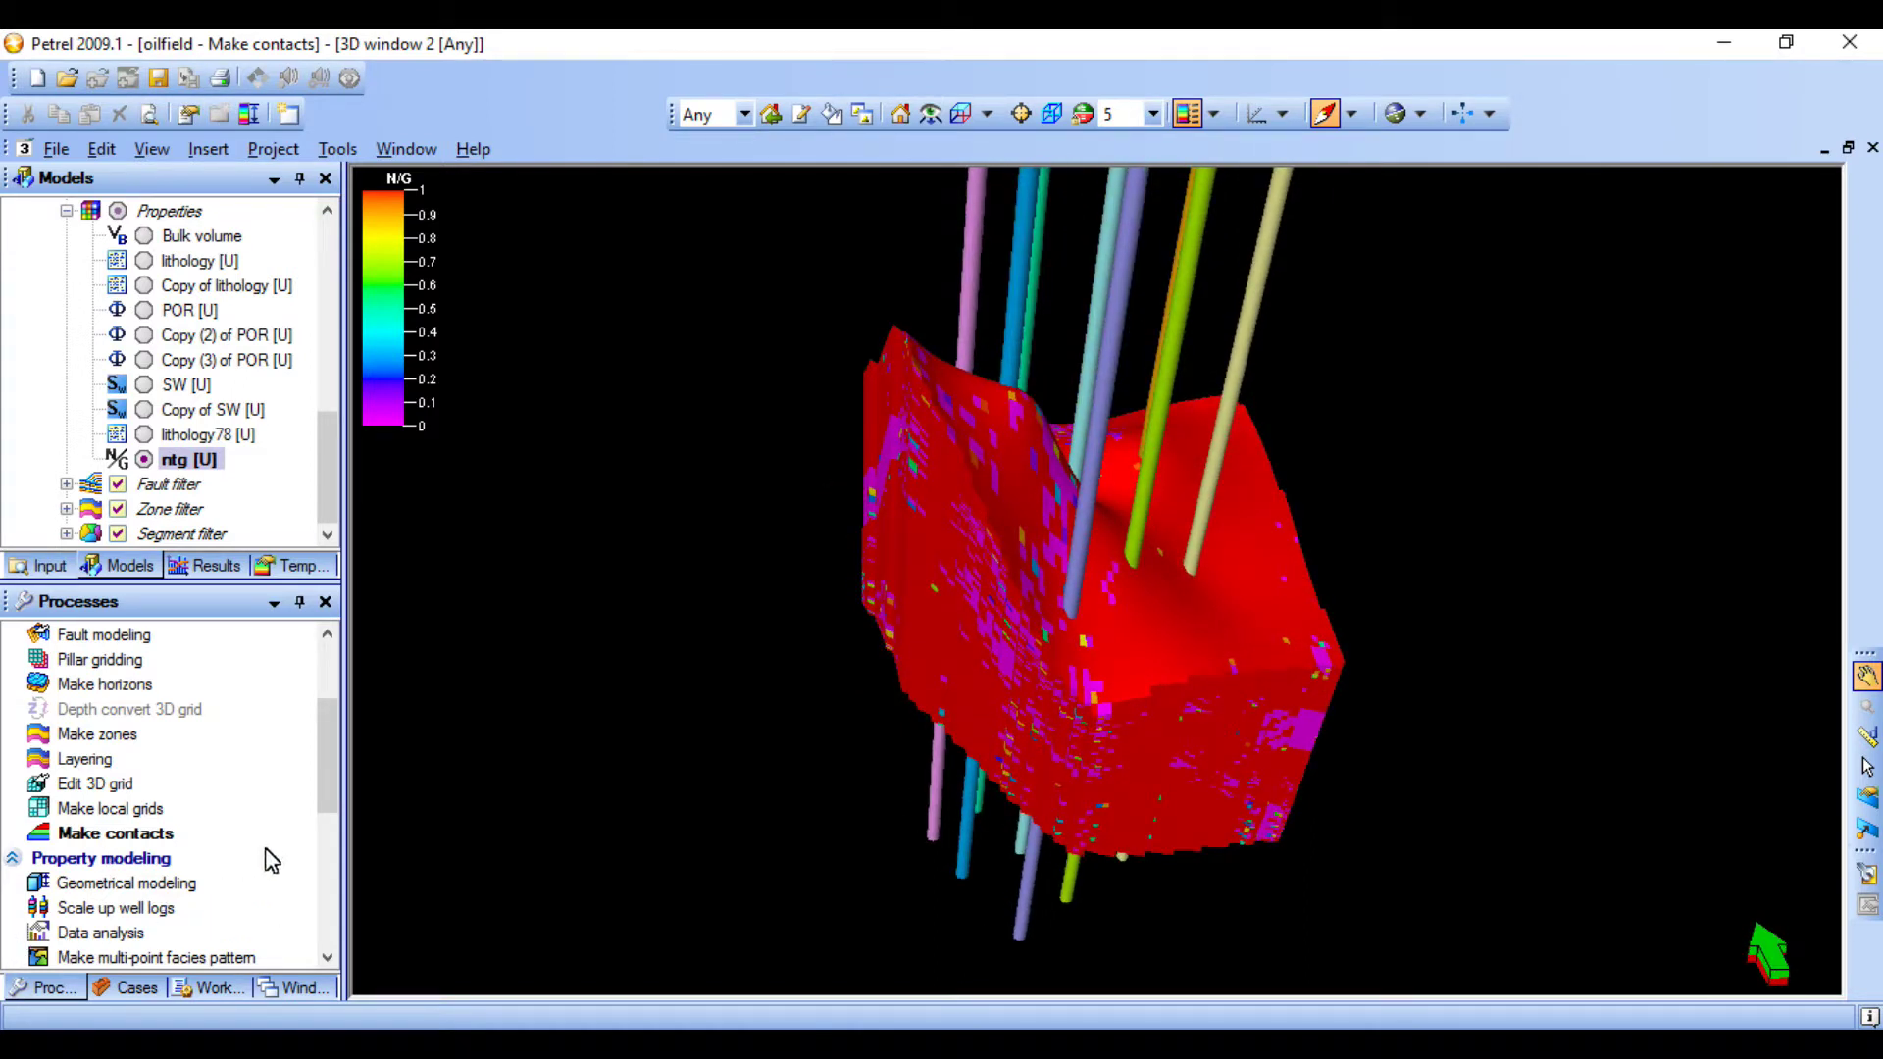
Locate Well section 4, which shows the old oil contact pick, and delete that well section window.
left_click(329, 790)
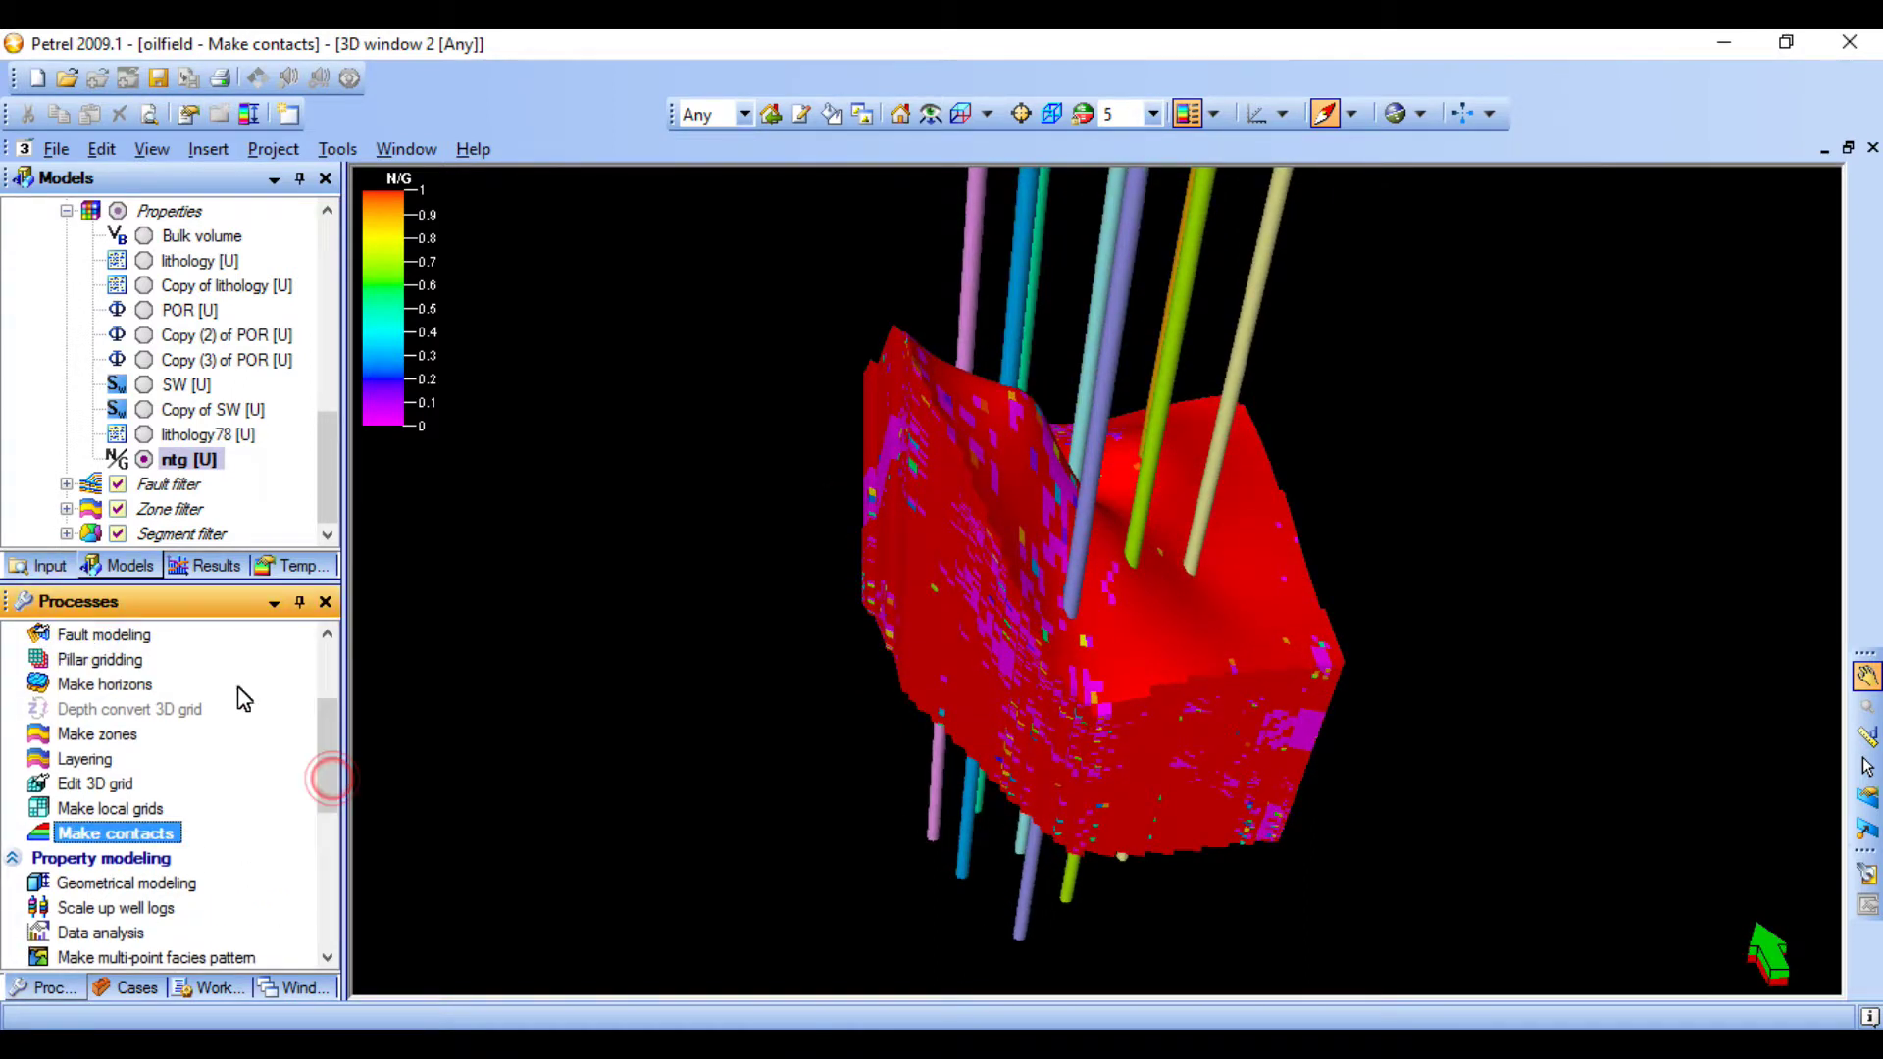
left_click(51, 565)
left_click_drag(333, 308, 338, 223)
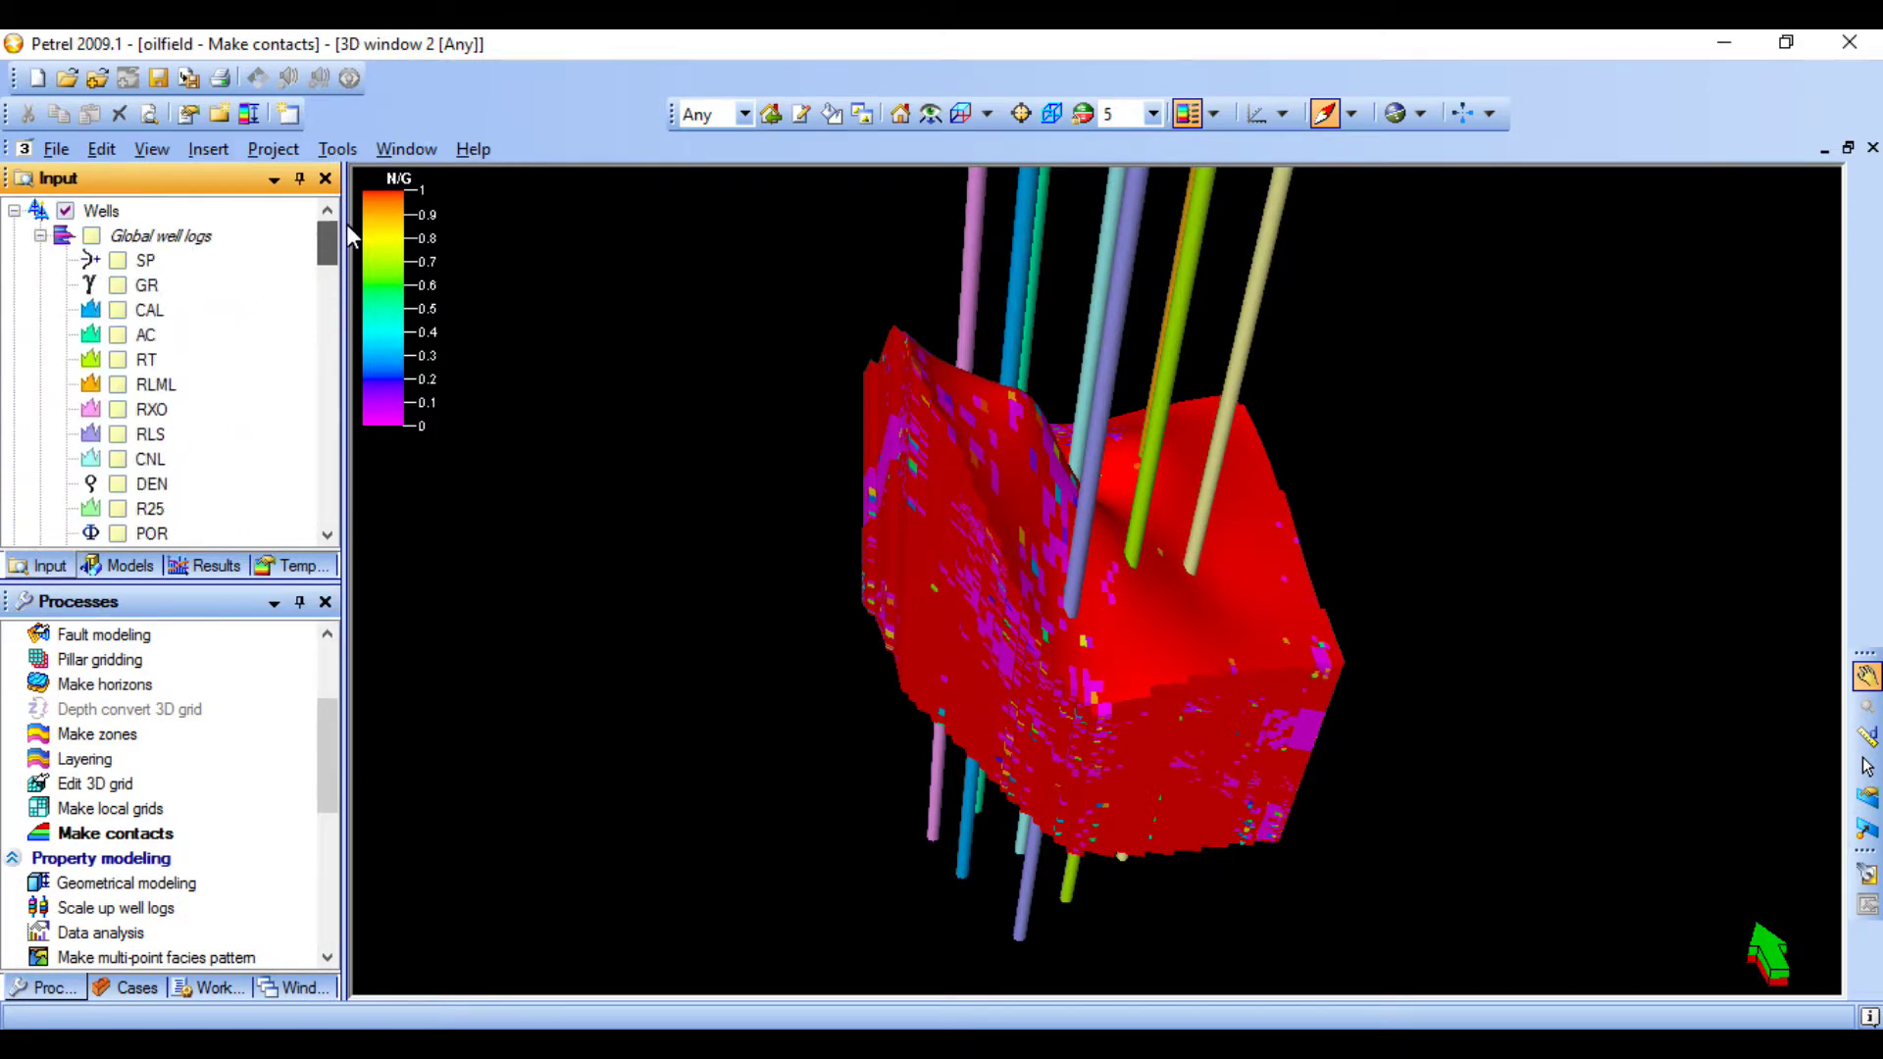
left_click(15, 210)
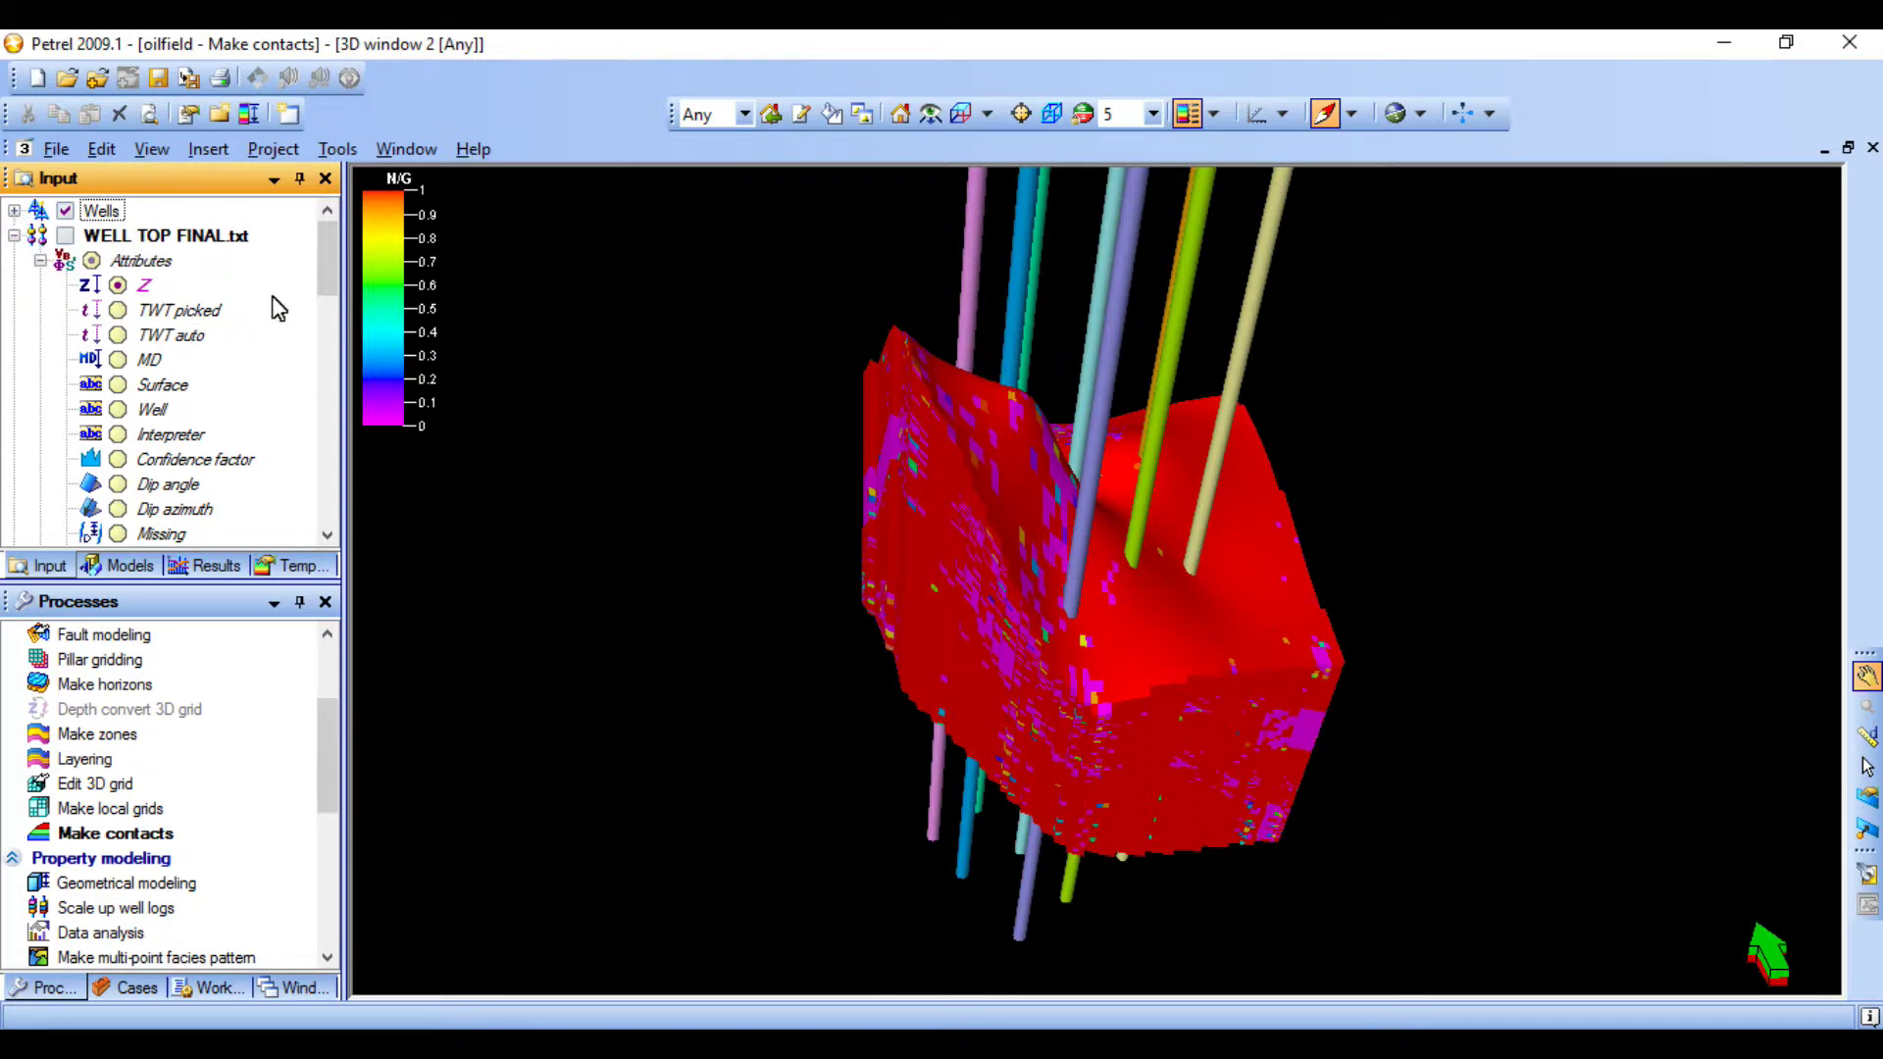
left_click(293, 993)
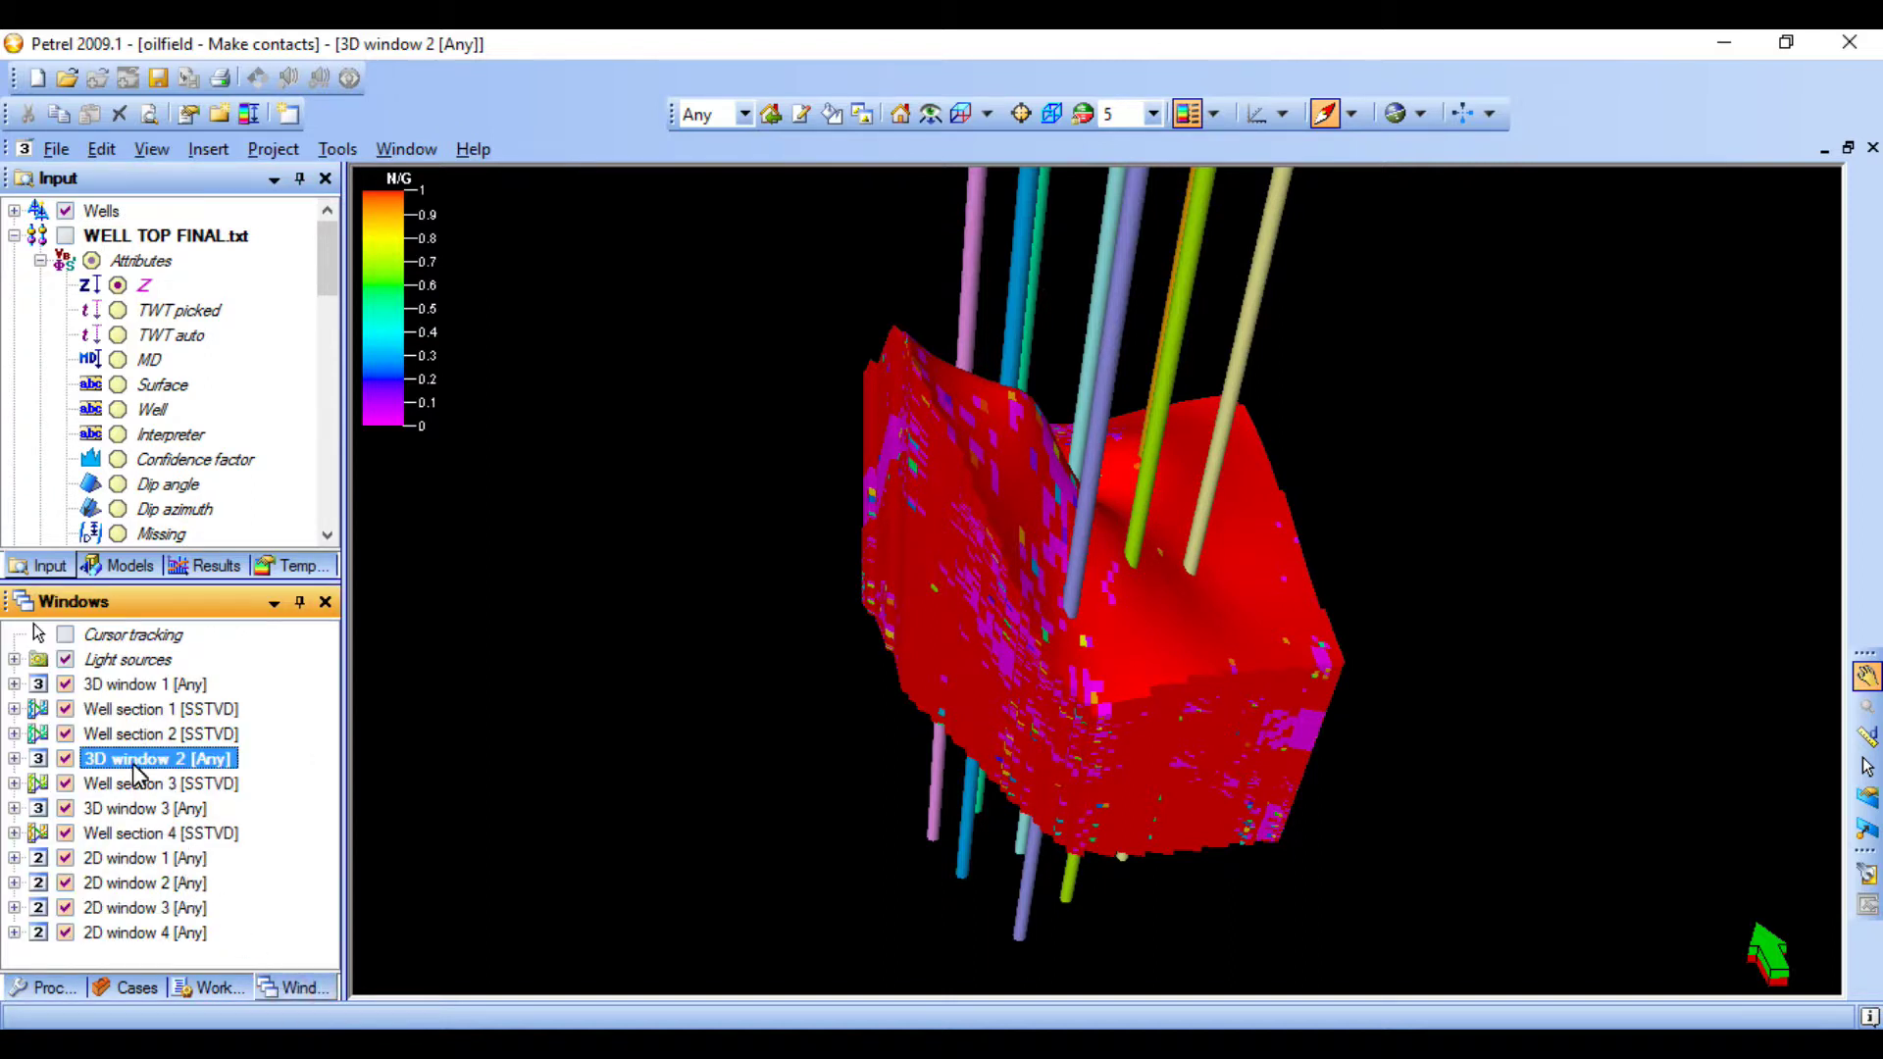
left_click(143, 731)
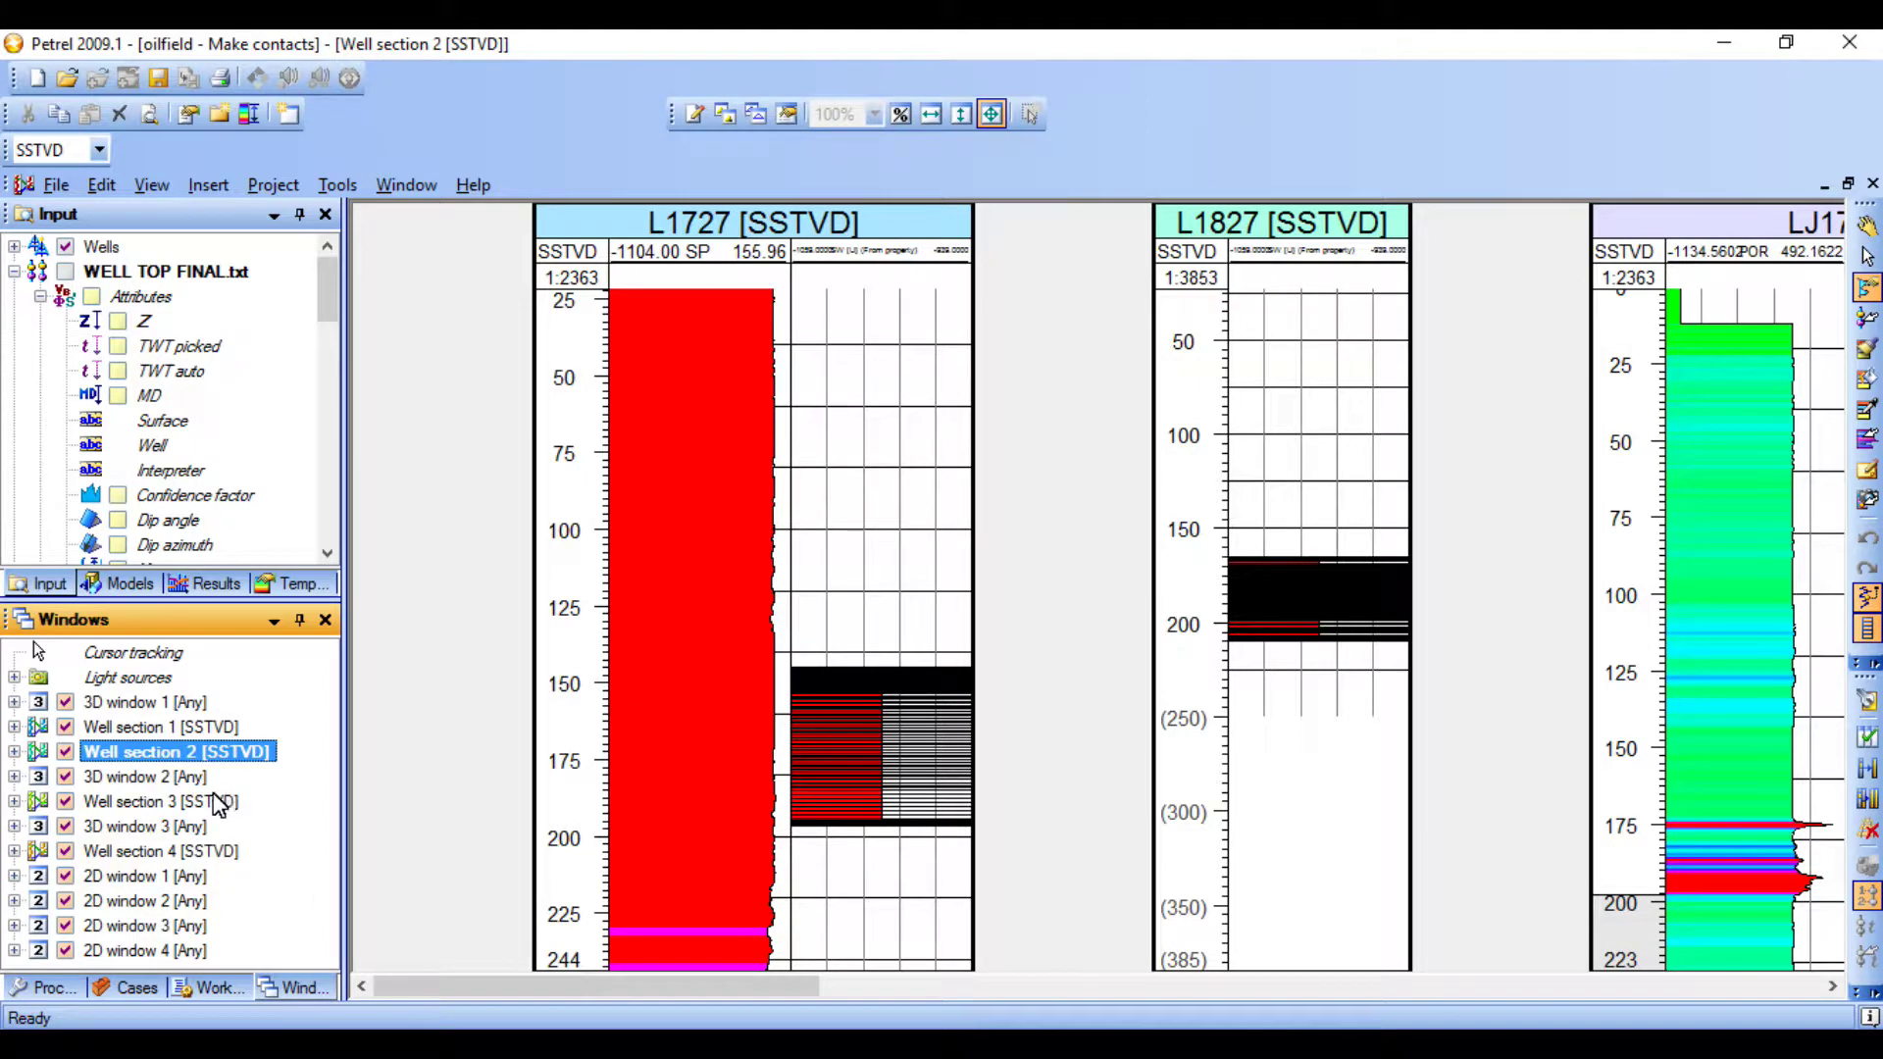
left_click(168, 876)
left_click(163, 849)
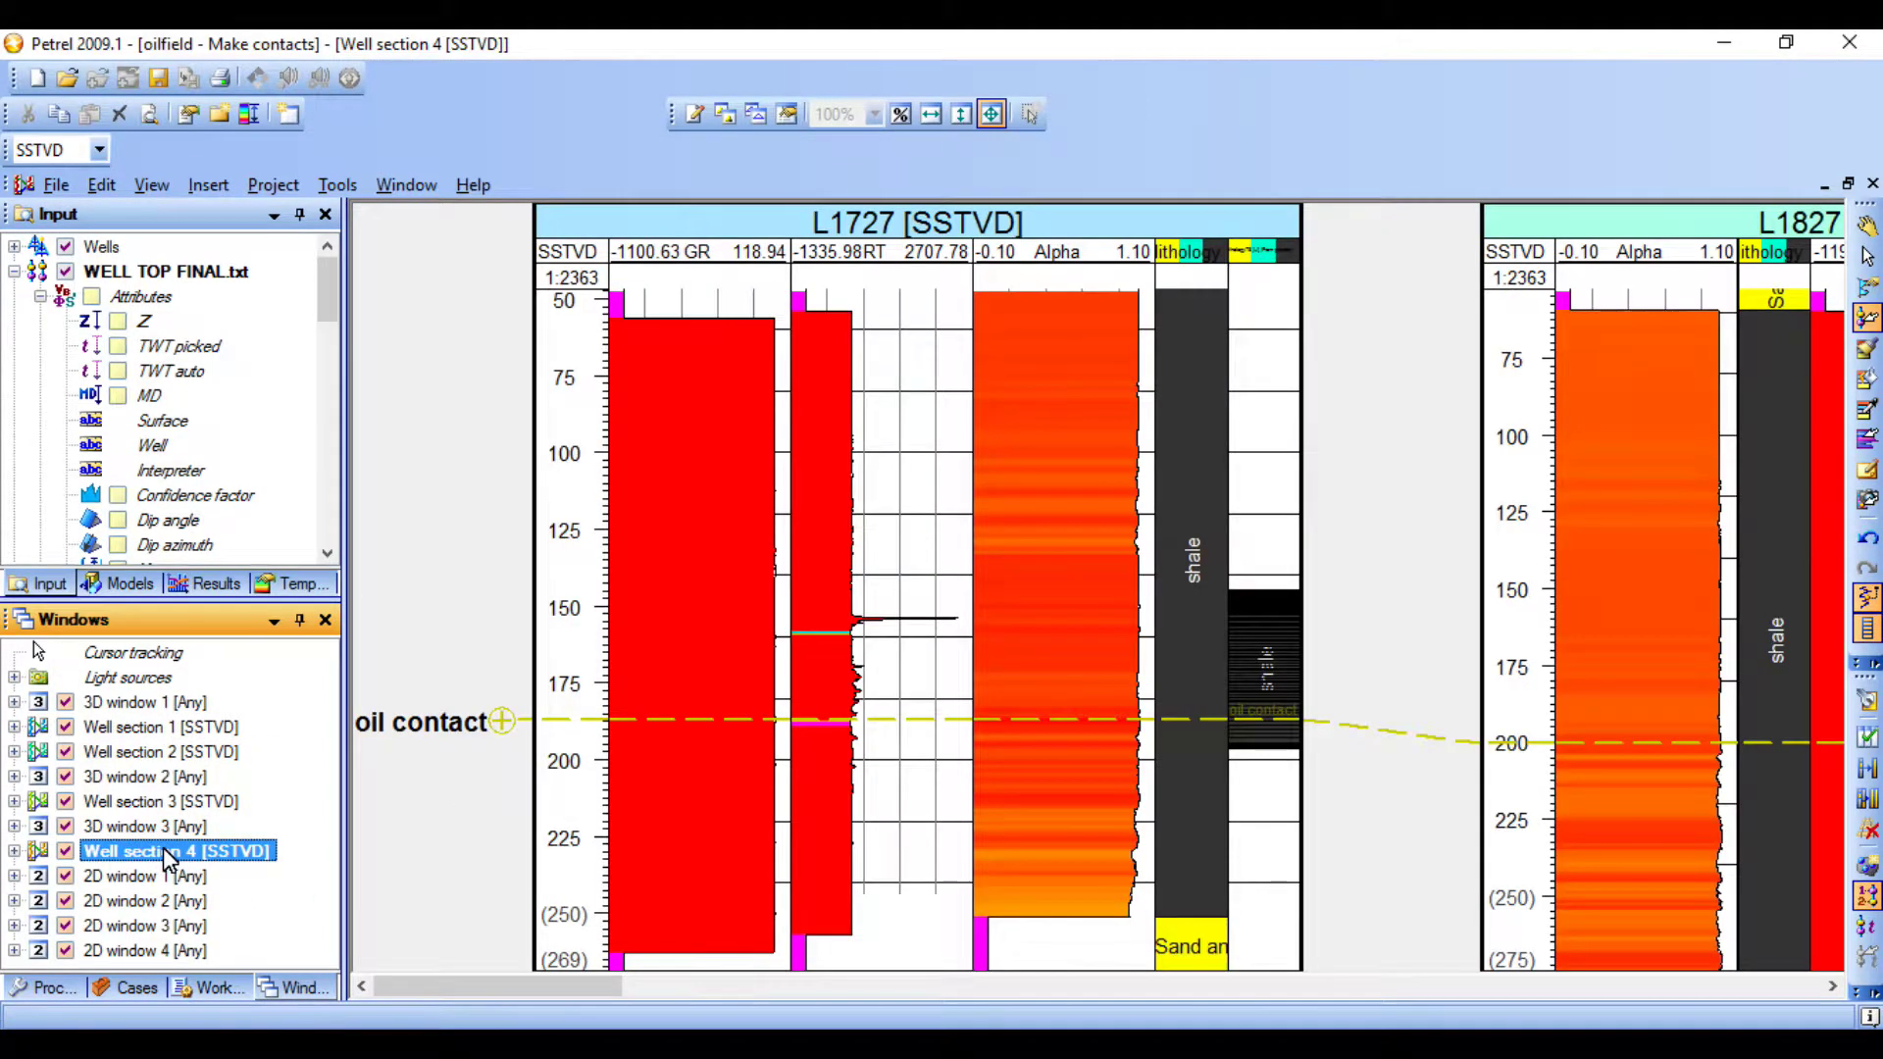
right_click(432, 720)
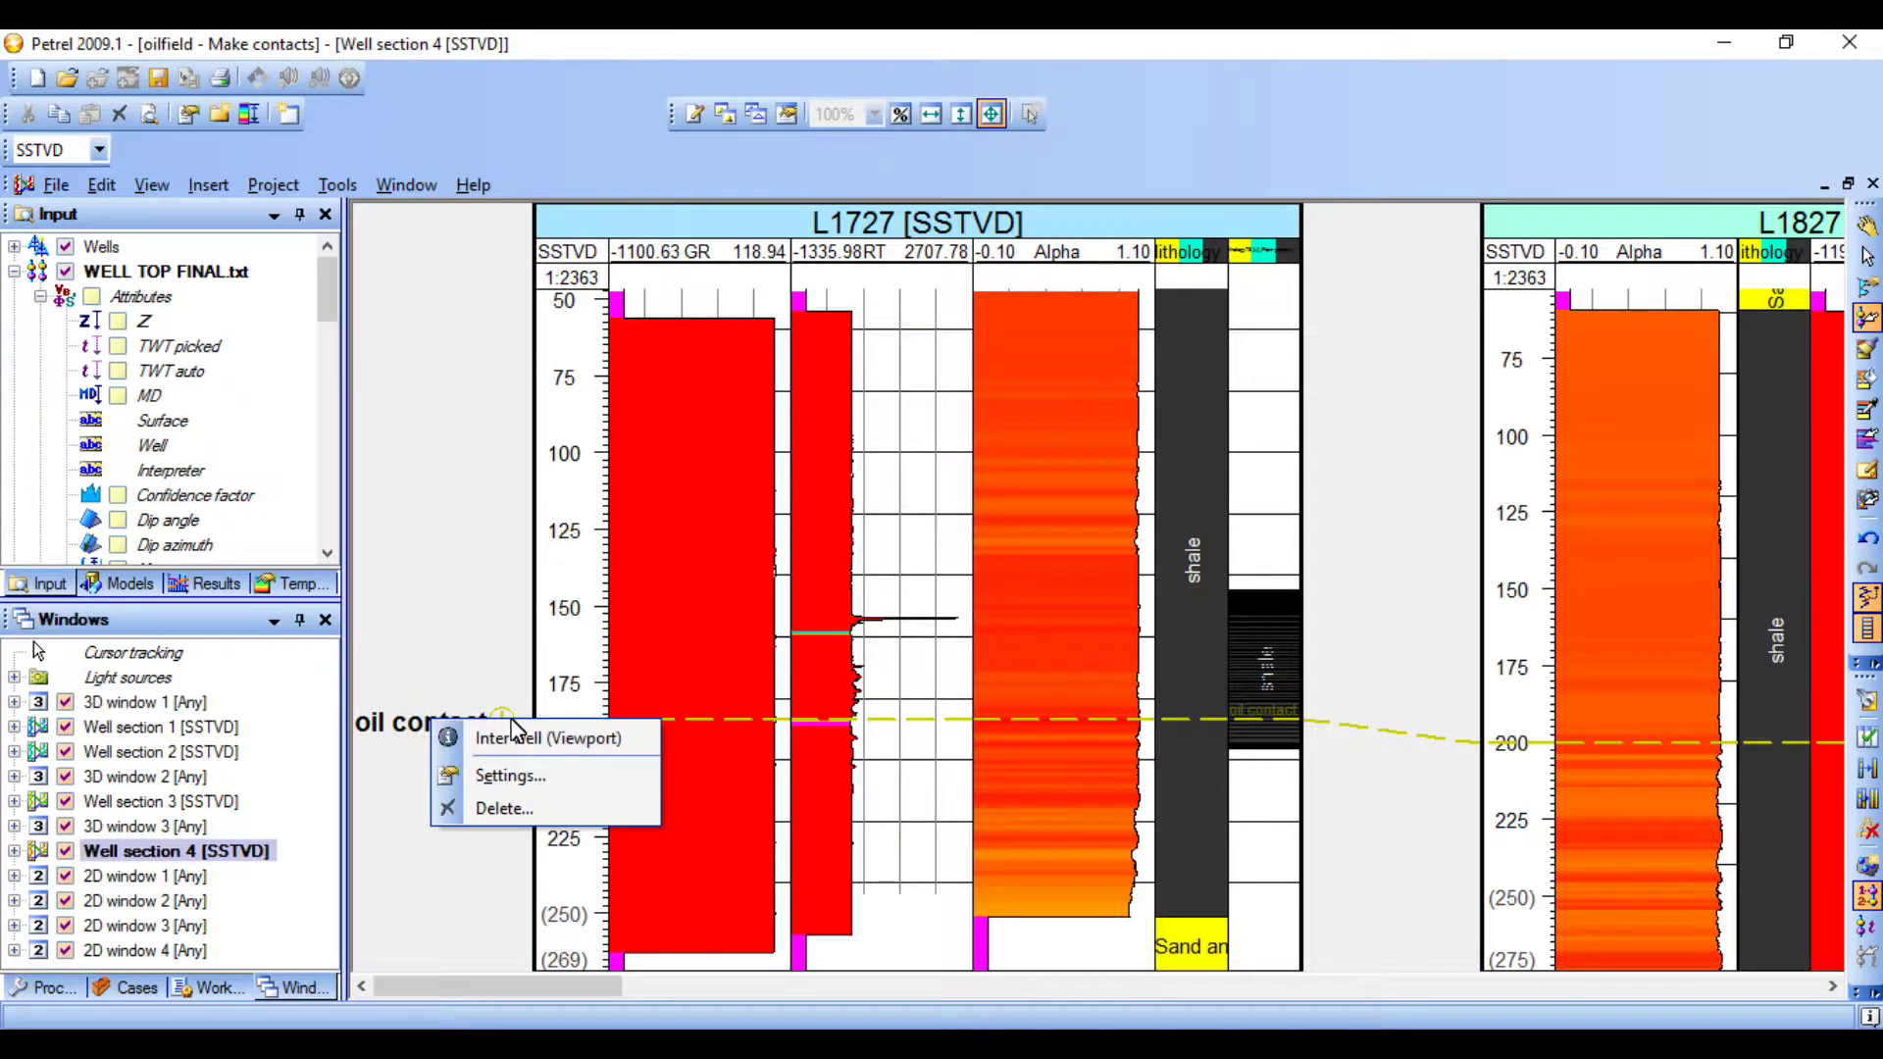
left_click(504, 808)
left_click(1023, 642)
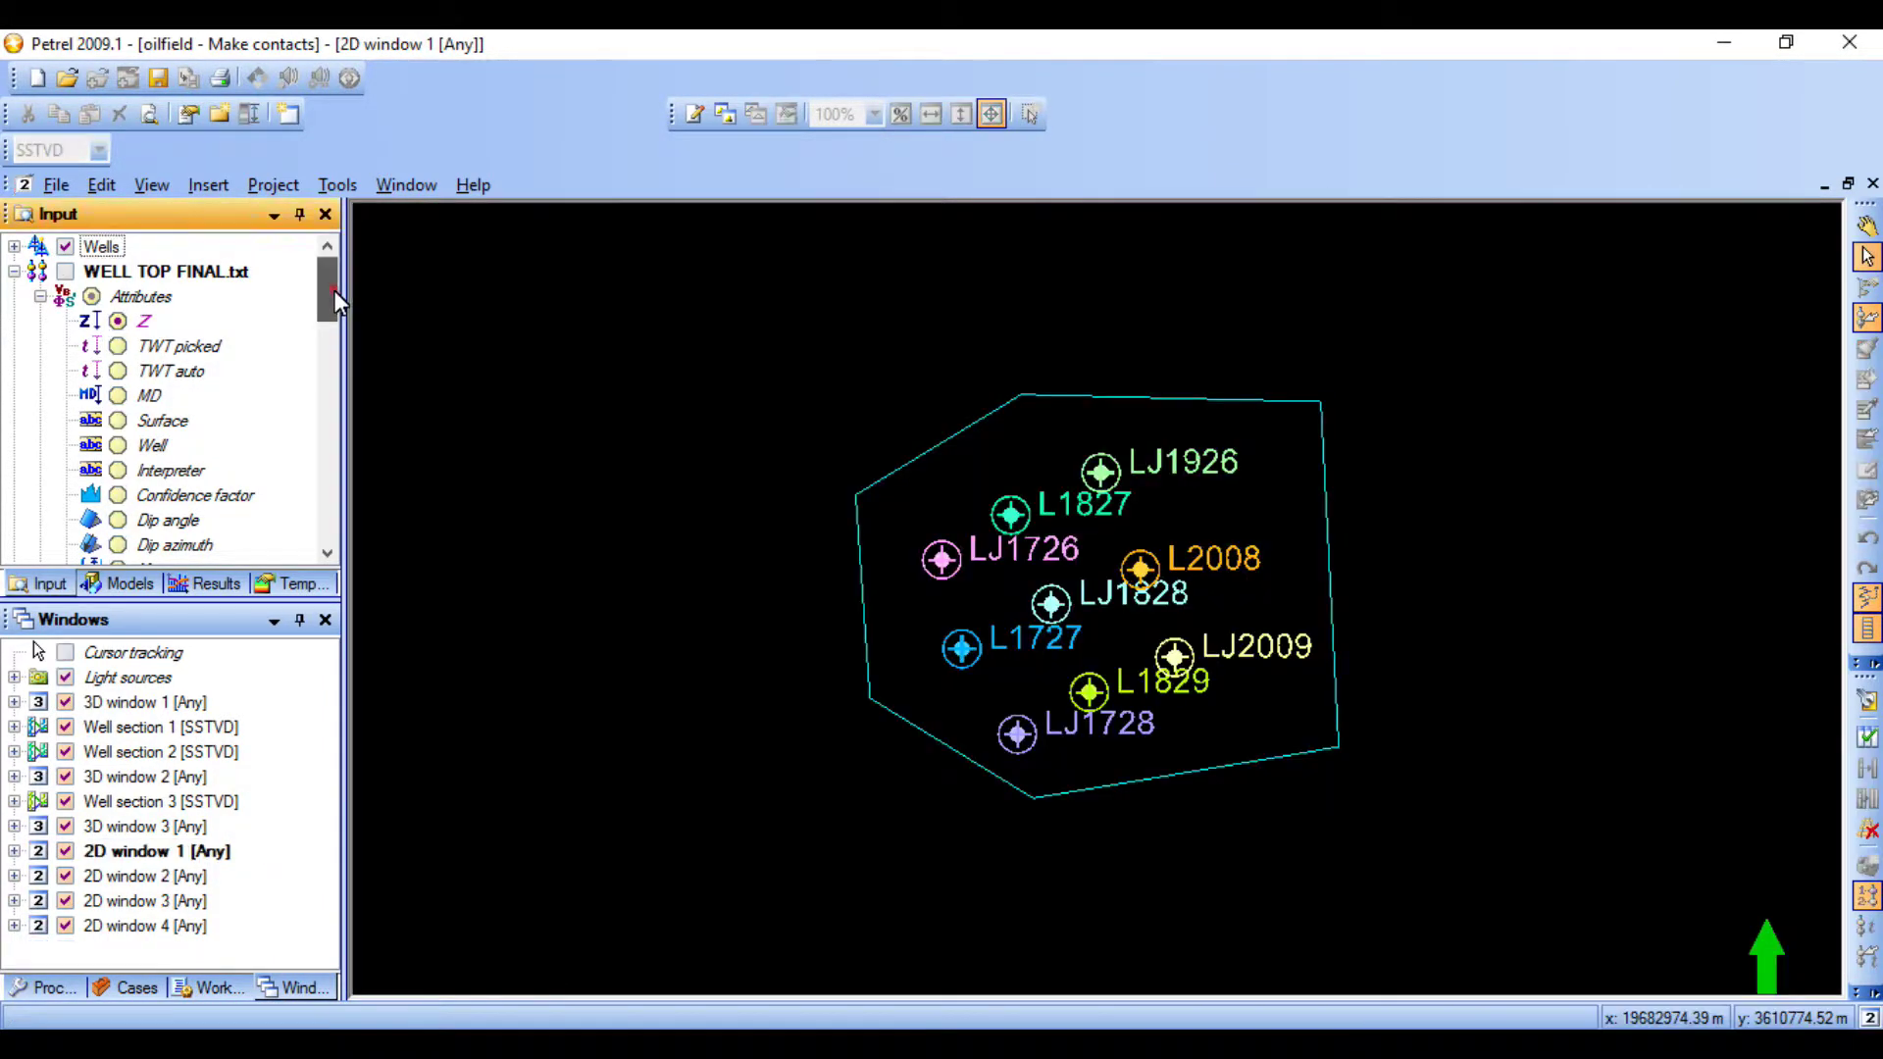
Delete the oil contact well top from the Others group of WELL TOP FINAL.txt.
left_click_drag(334, 291, 327, 427)
right_click(201, 412)
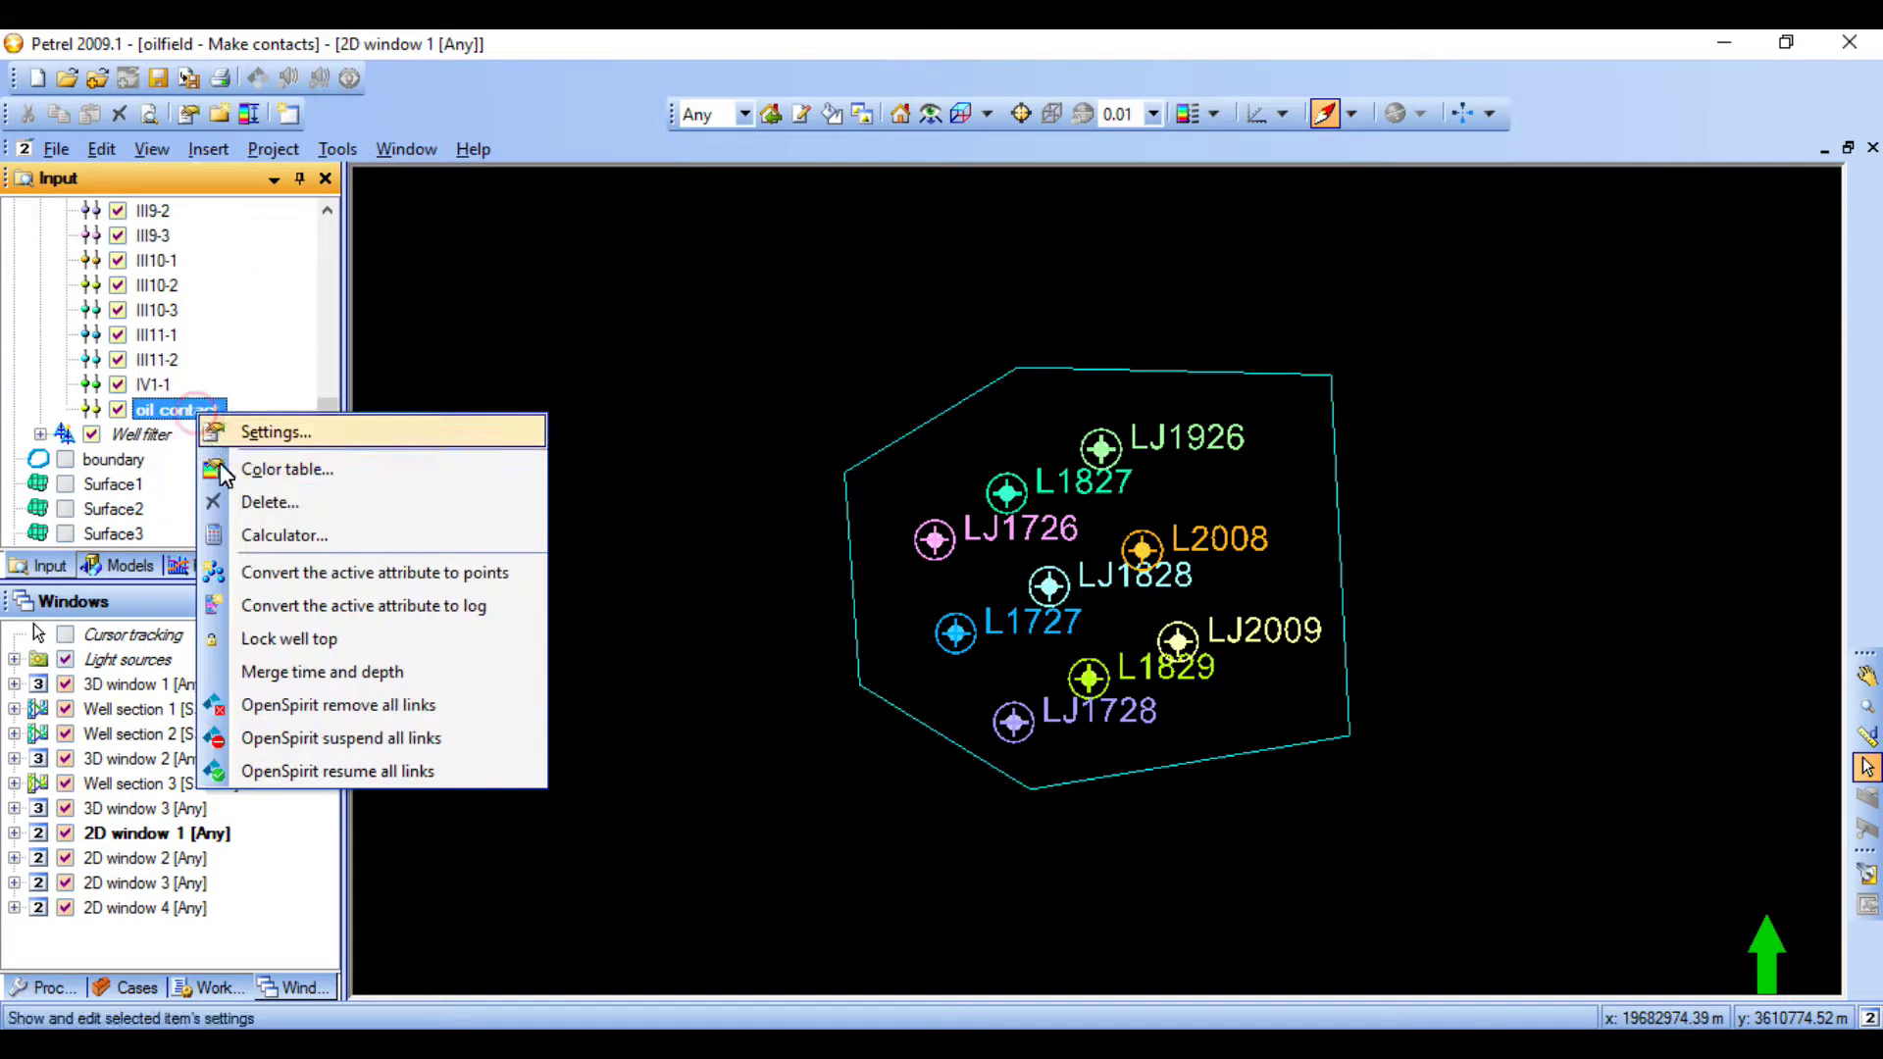
left_click(275, 509)
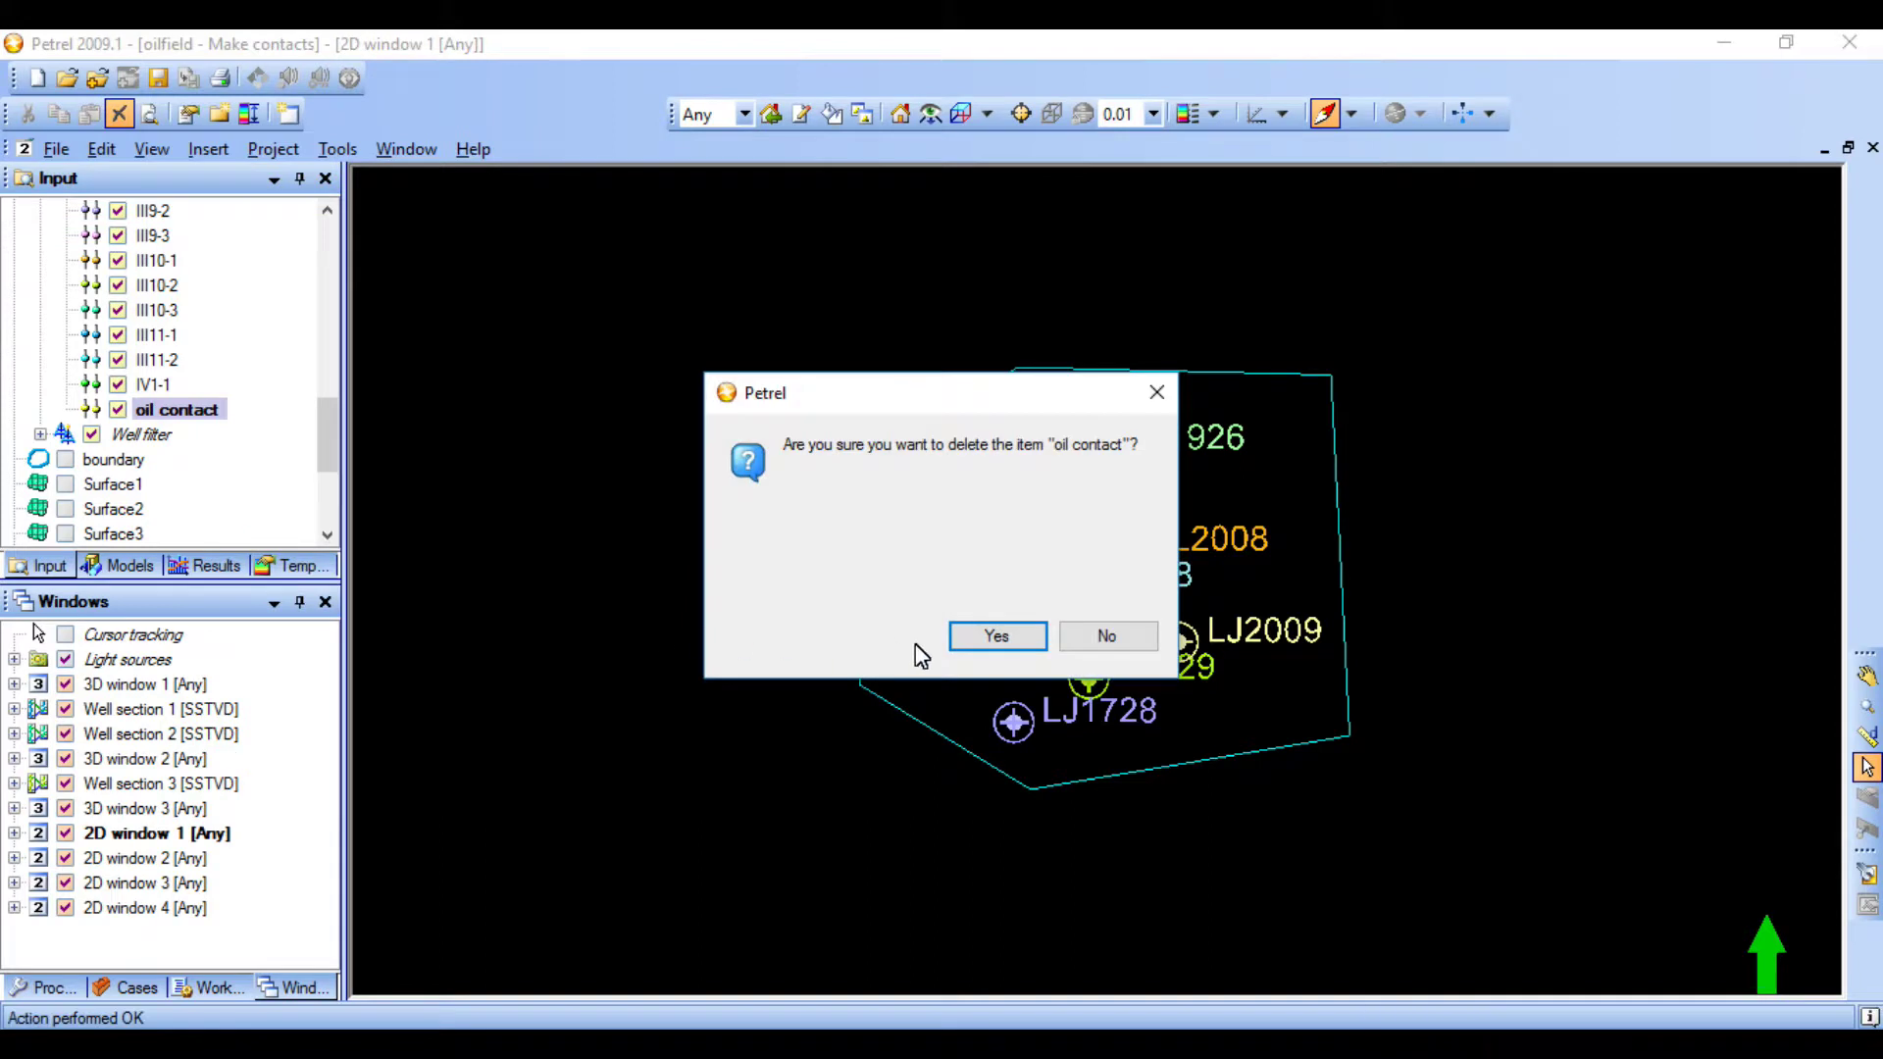
left_click(990, 635)
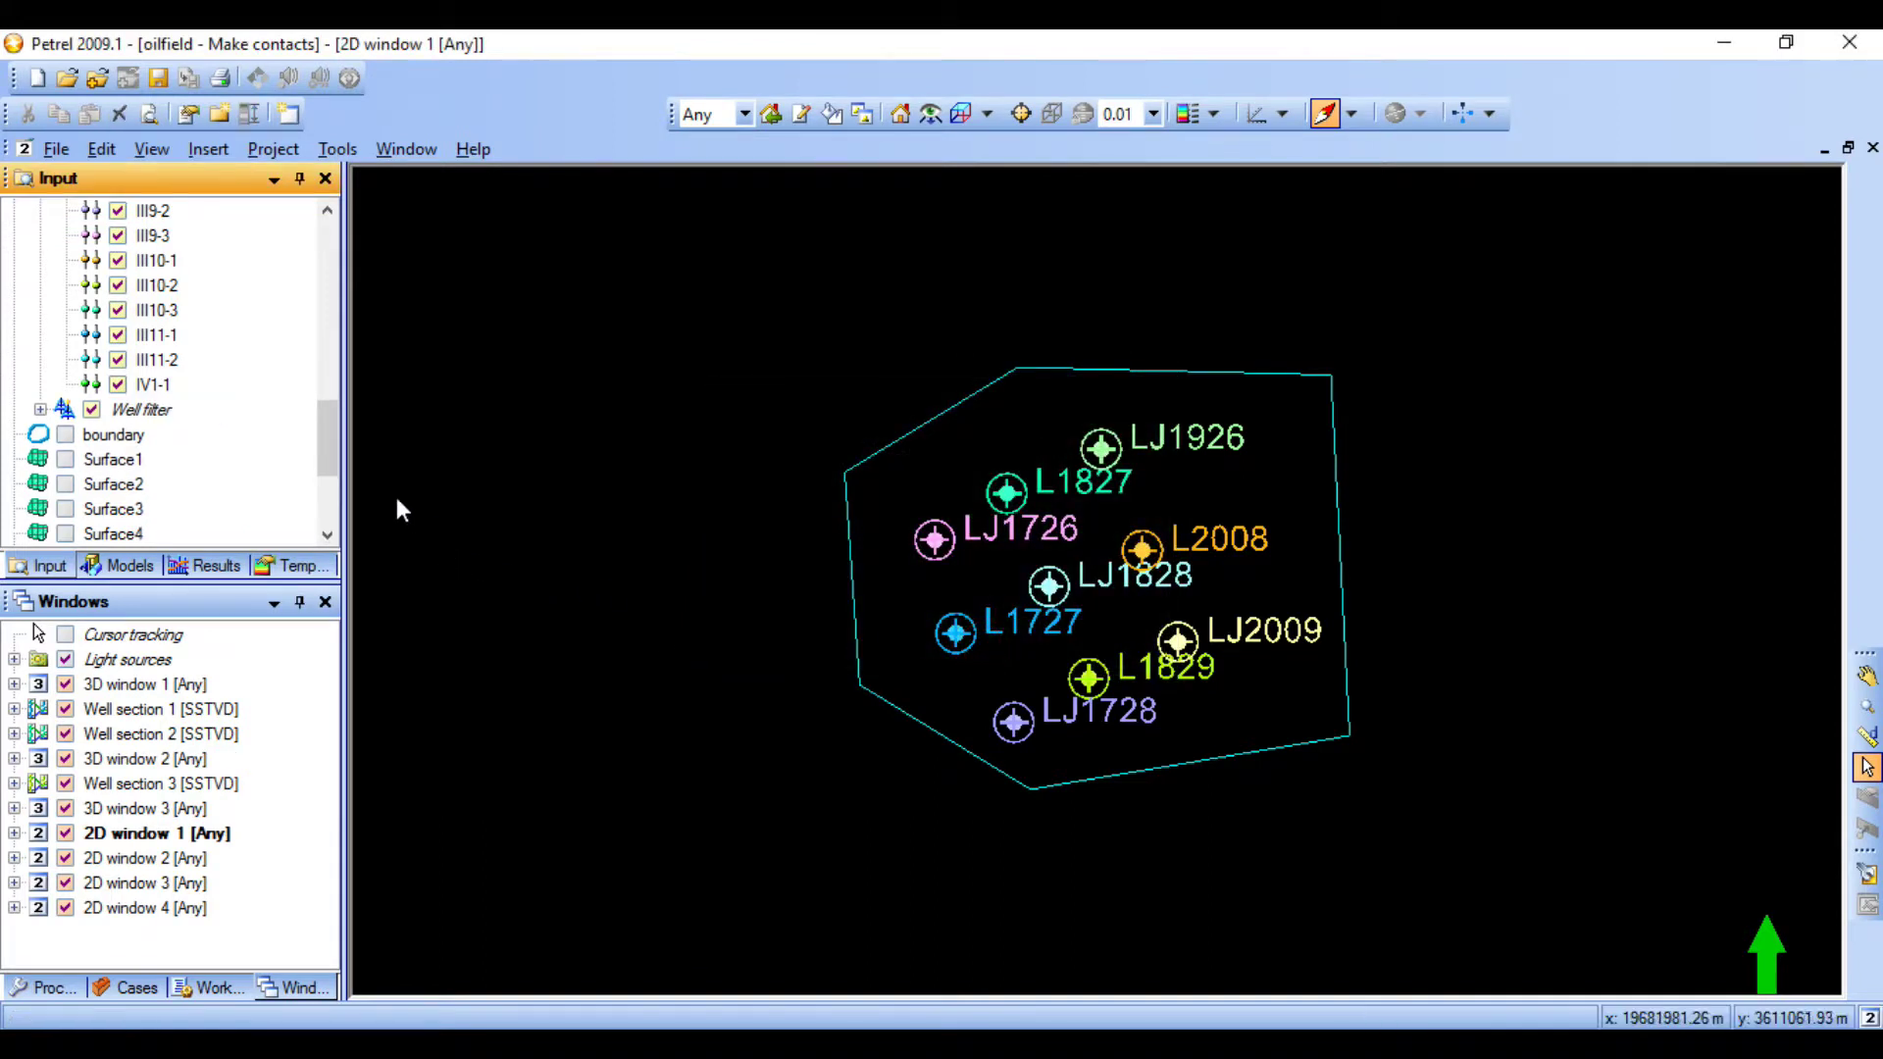
Bring up Well section 2 and display the RT log for its wells.
left_click_drag(325, 439, 351, 355)
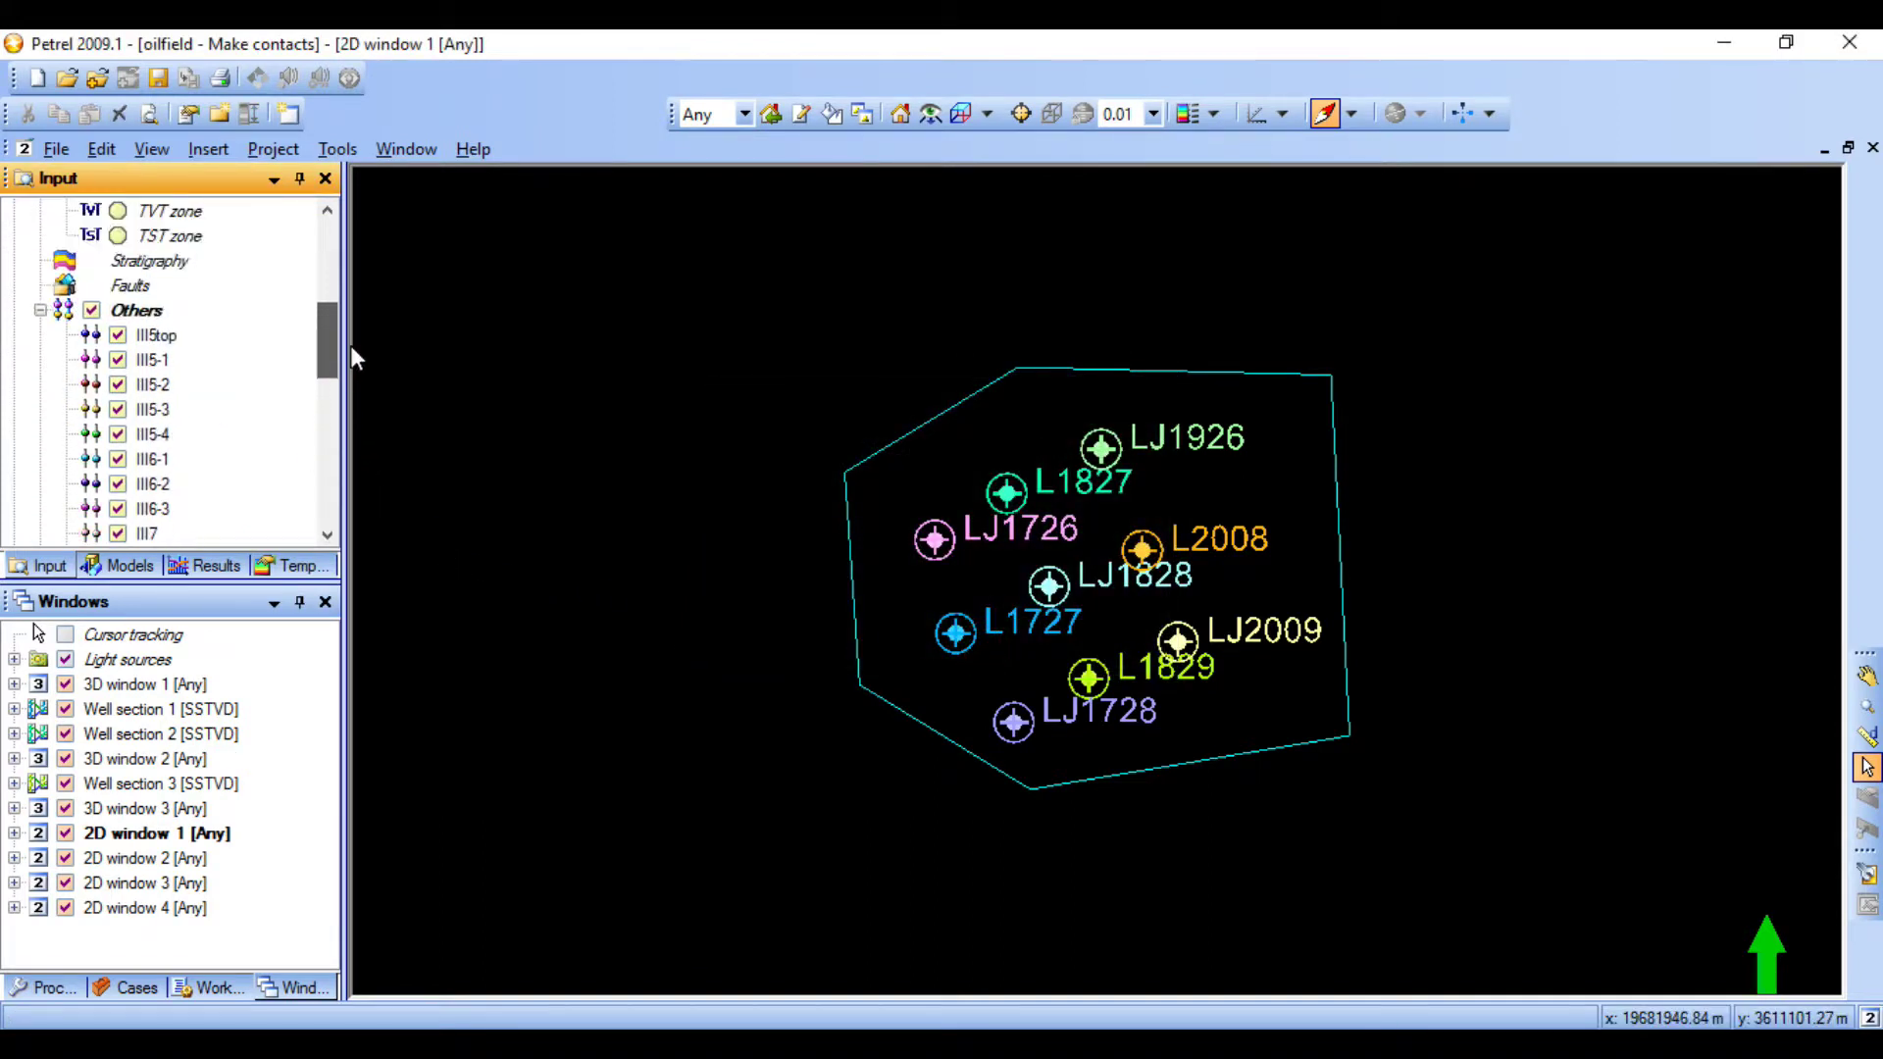
left_click(138, 783)
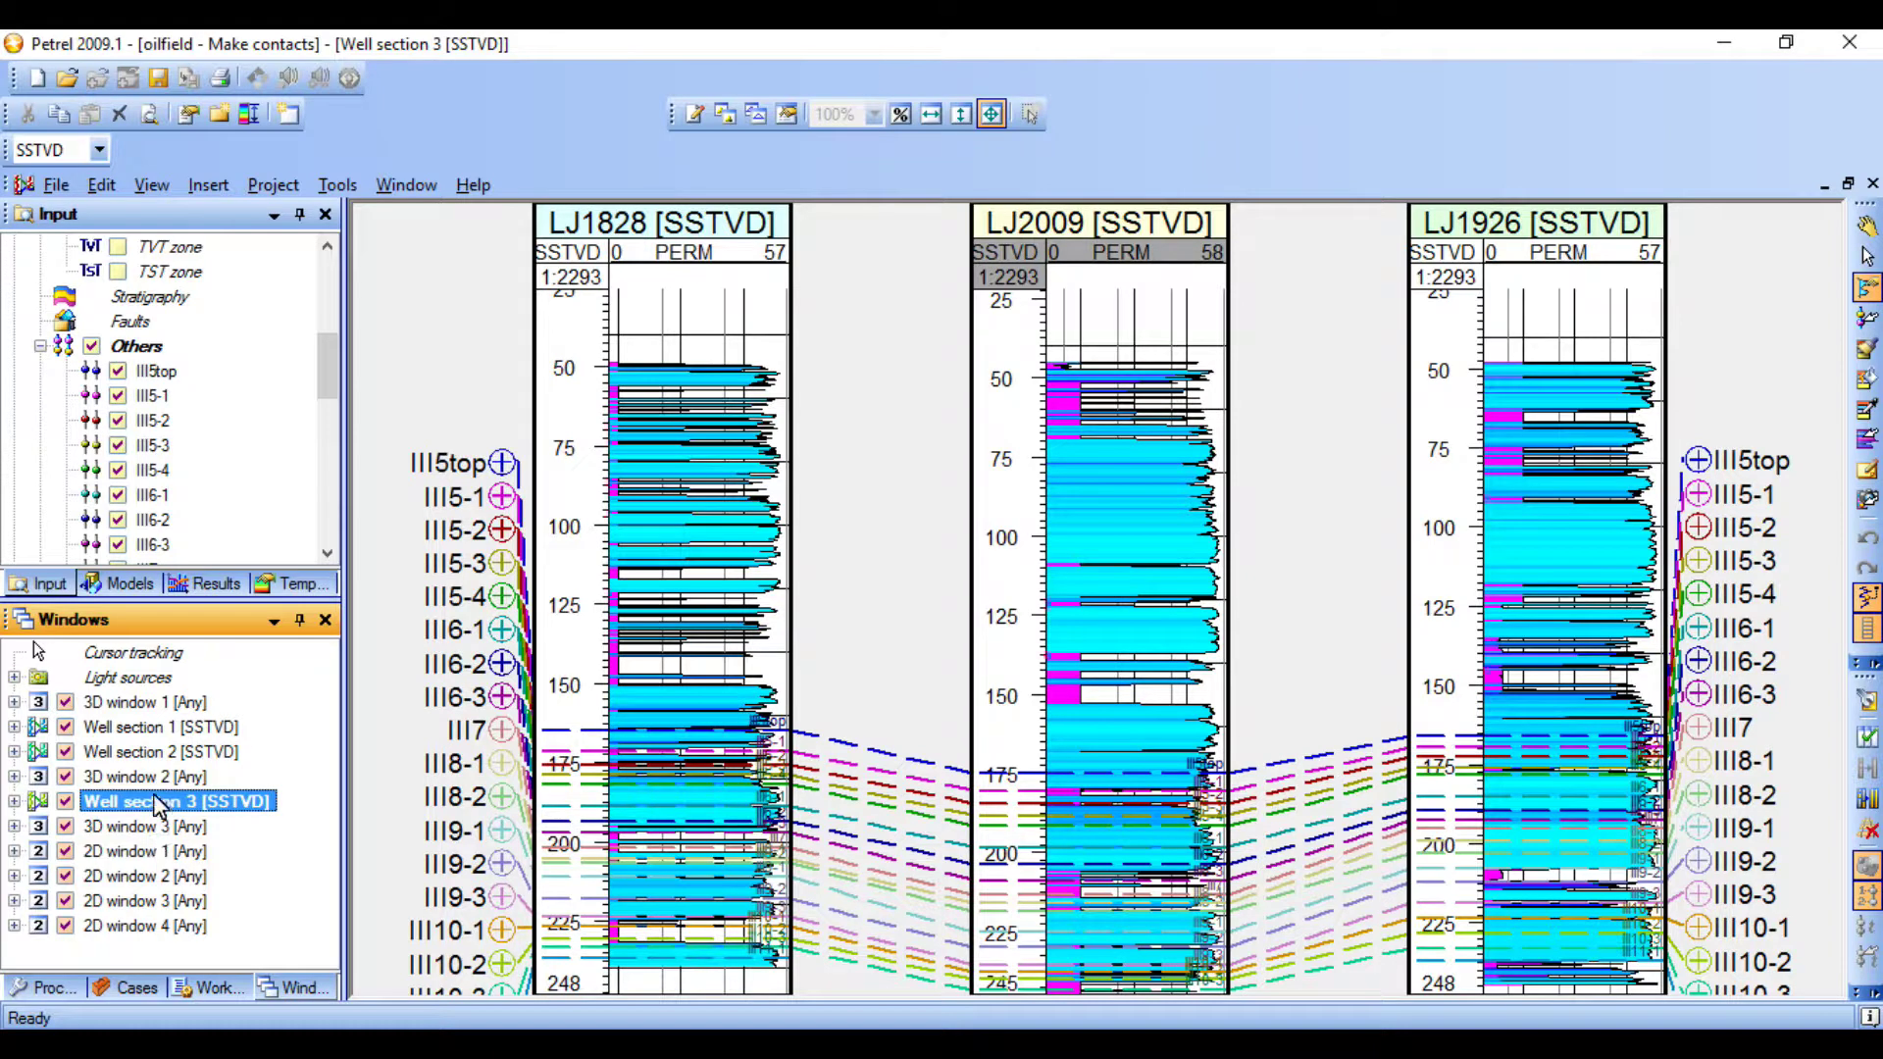
left_click(161, 752)
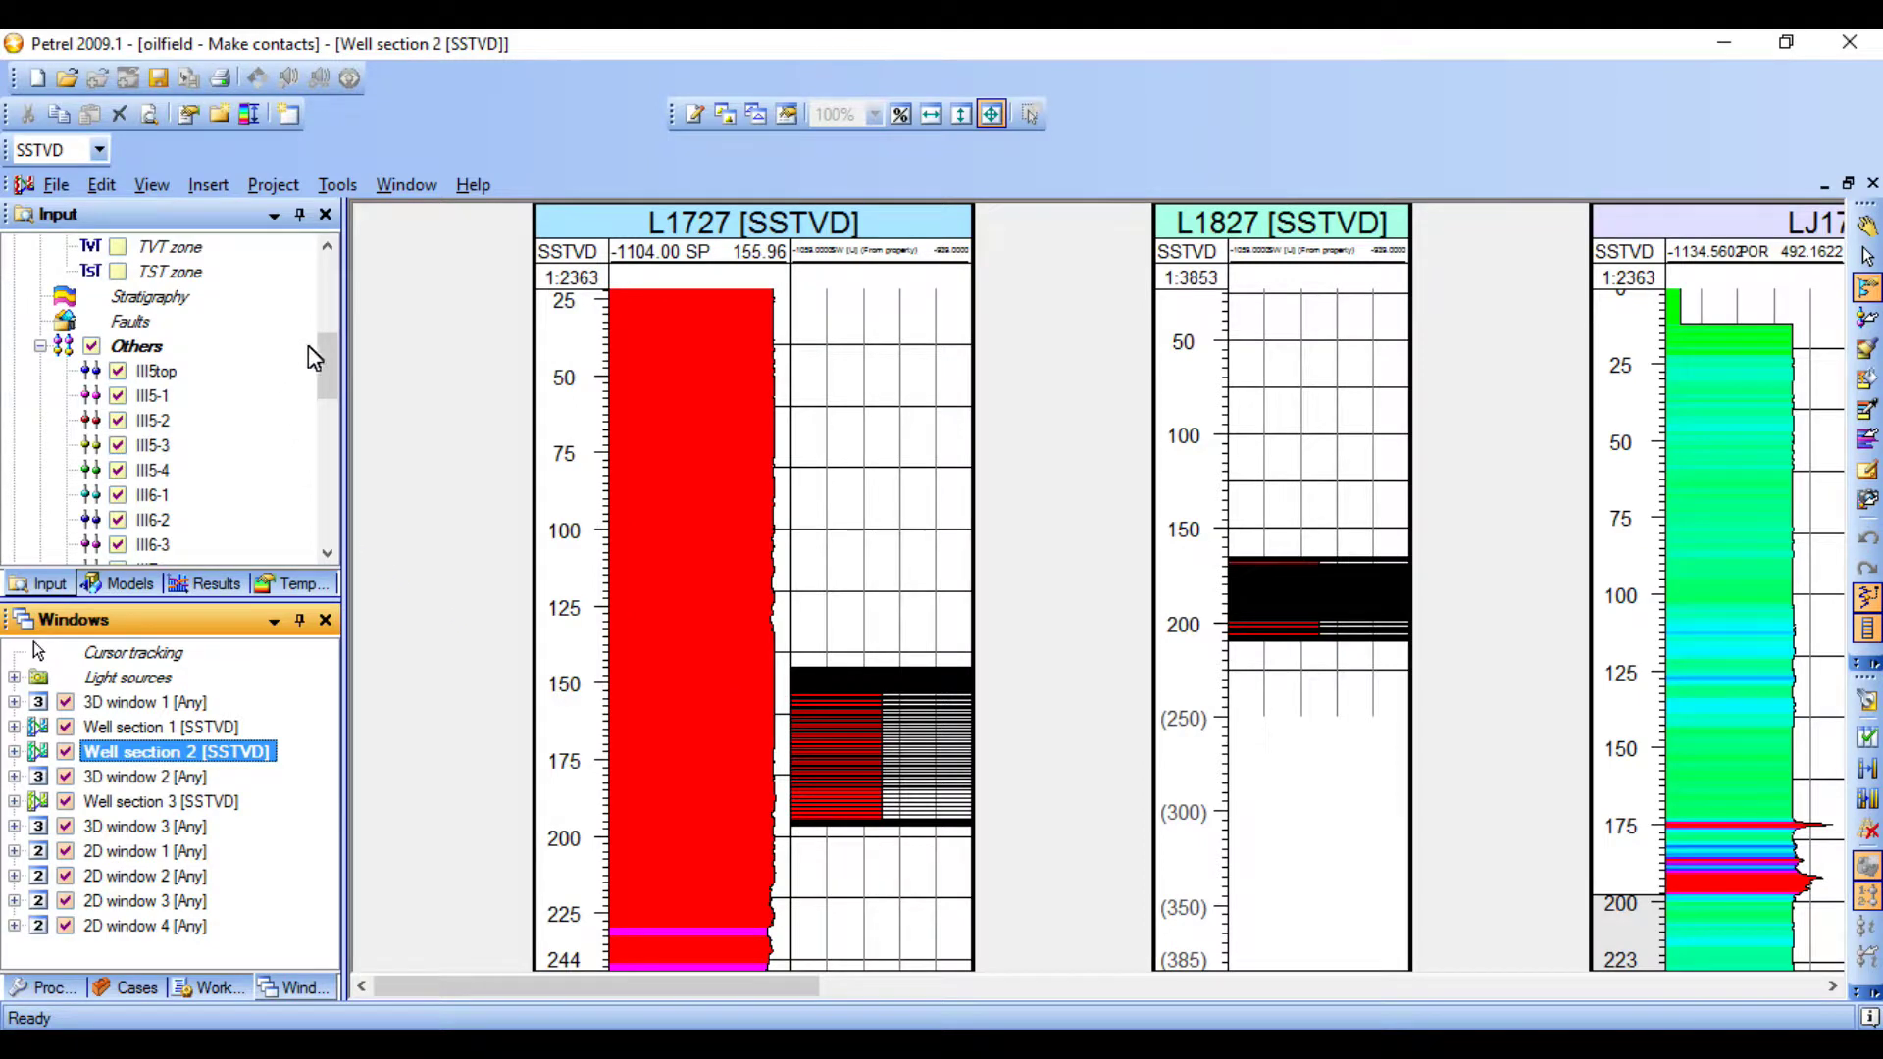
left_click_drag(332, 361, 333, 292)
left_click(14, 246)
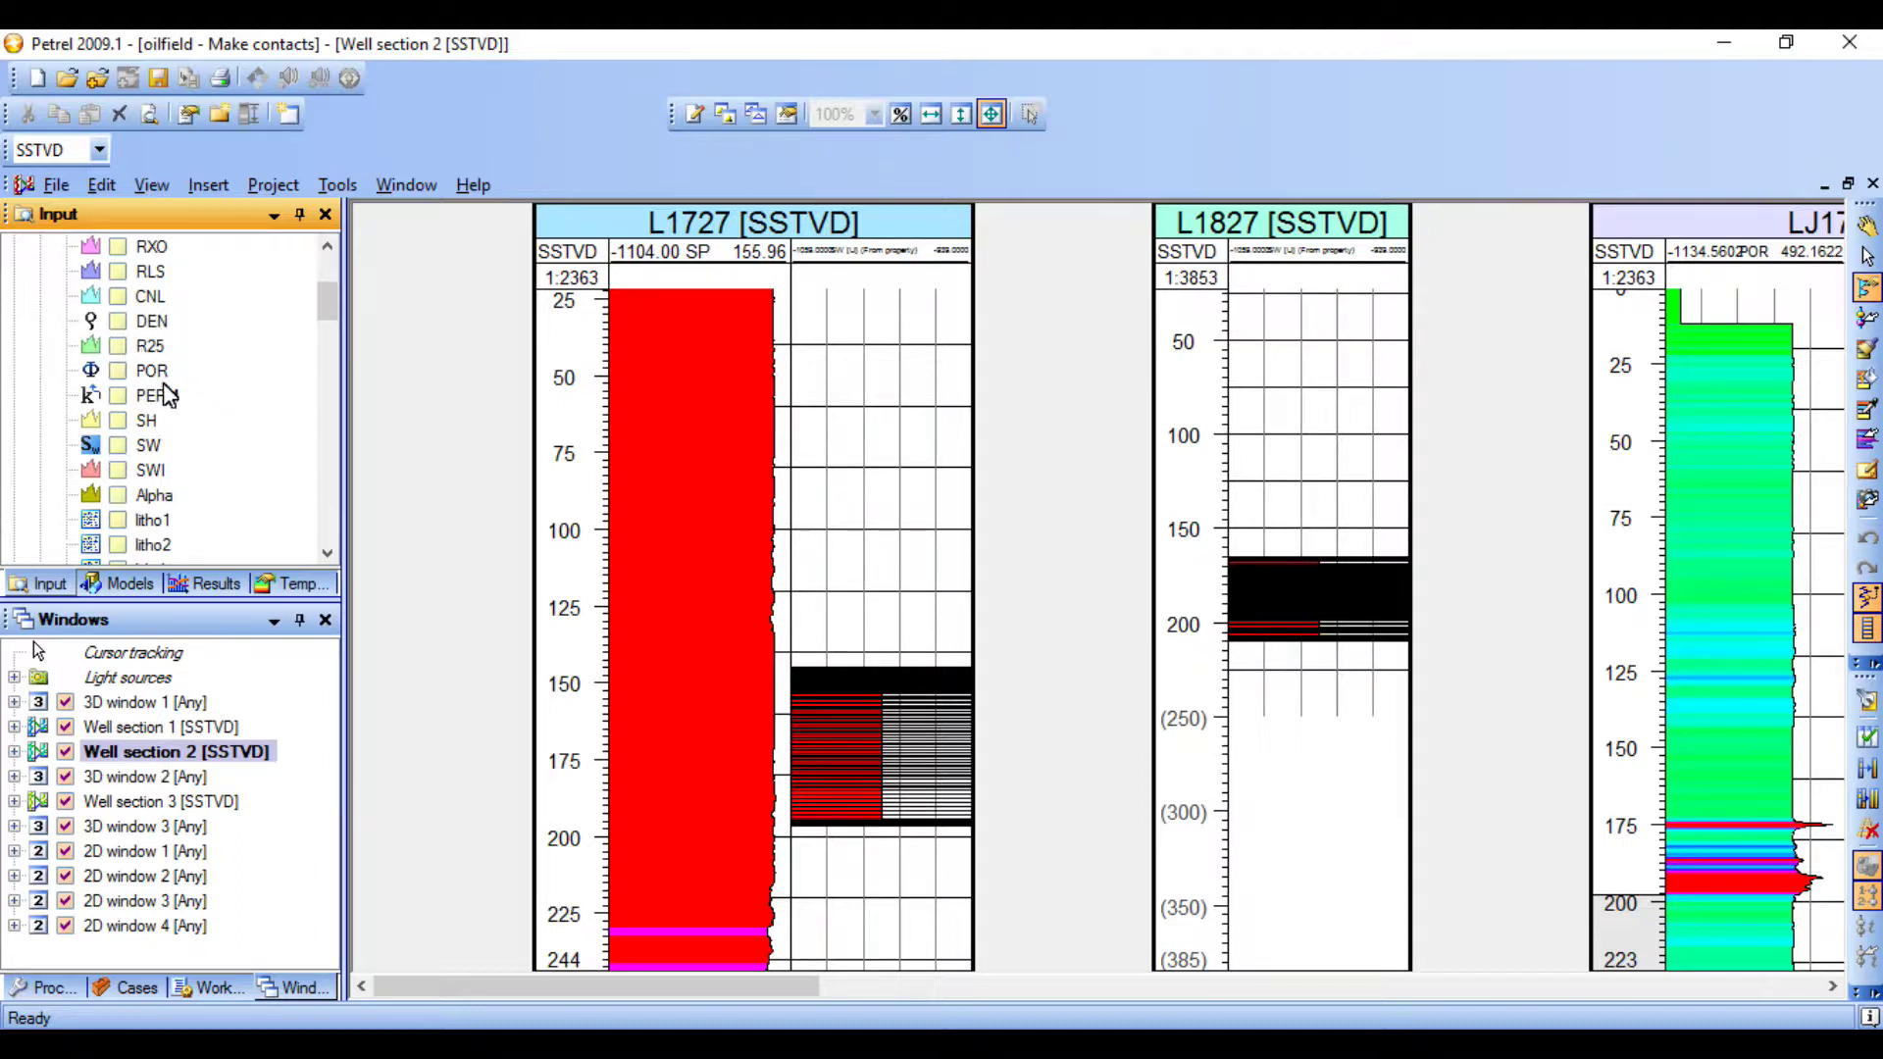
left_click_drag(330, 296, 333, 285)
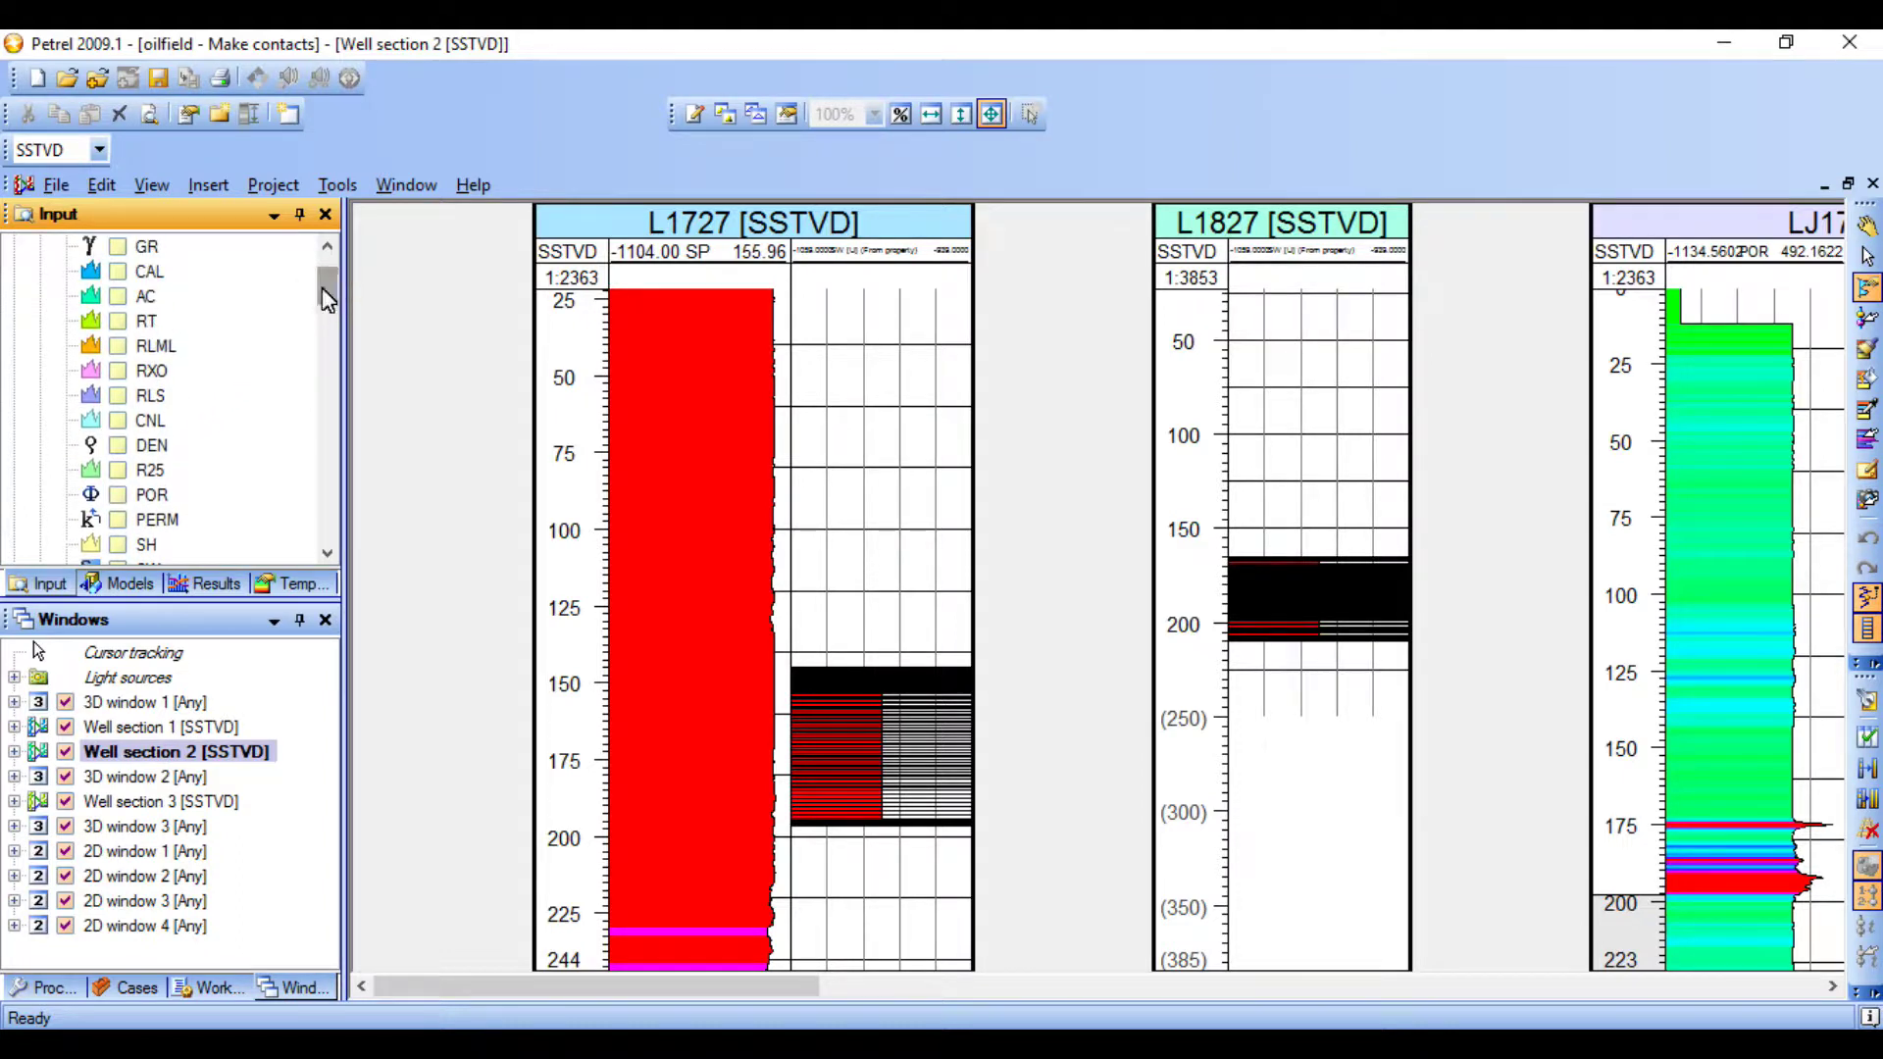
left_click(119, 322)
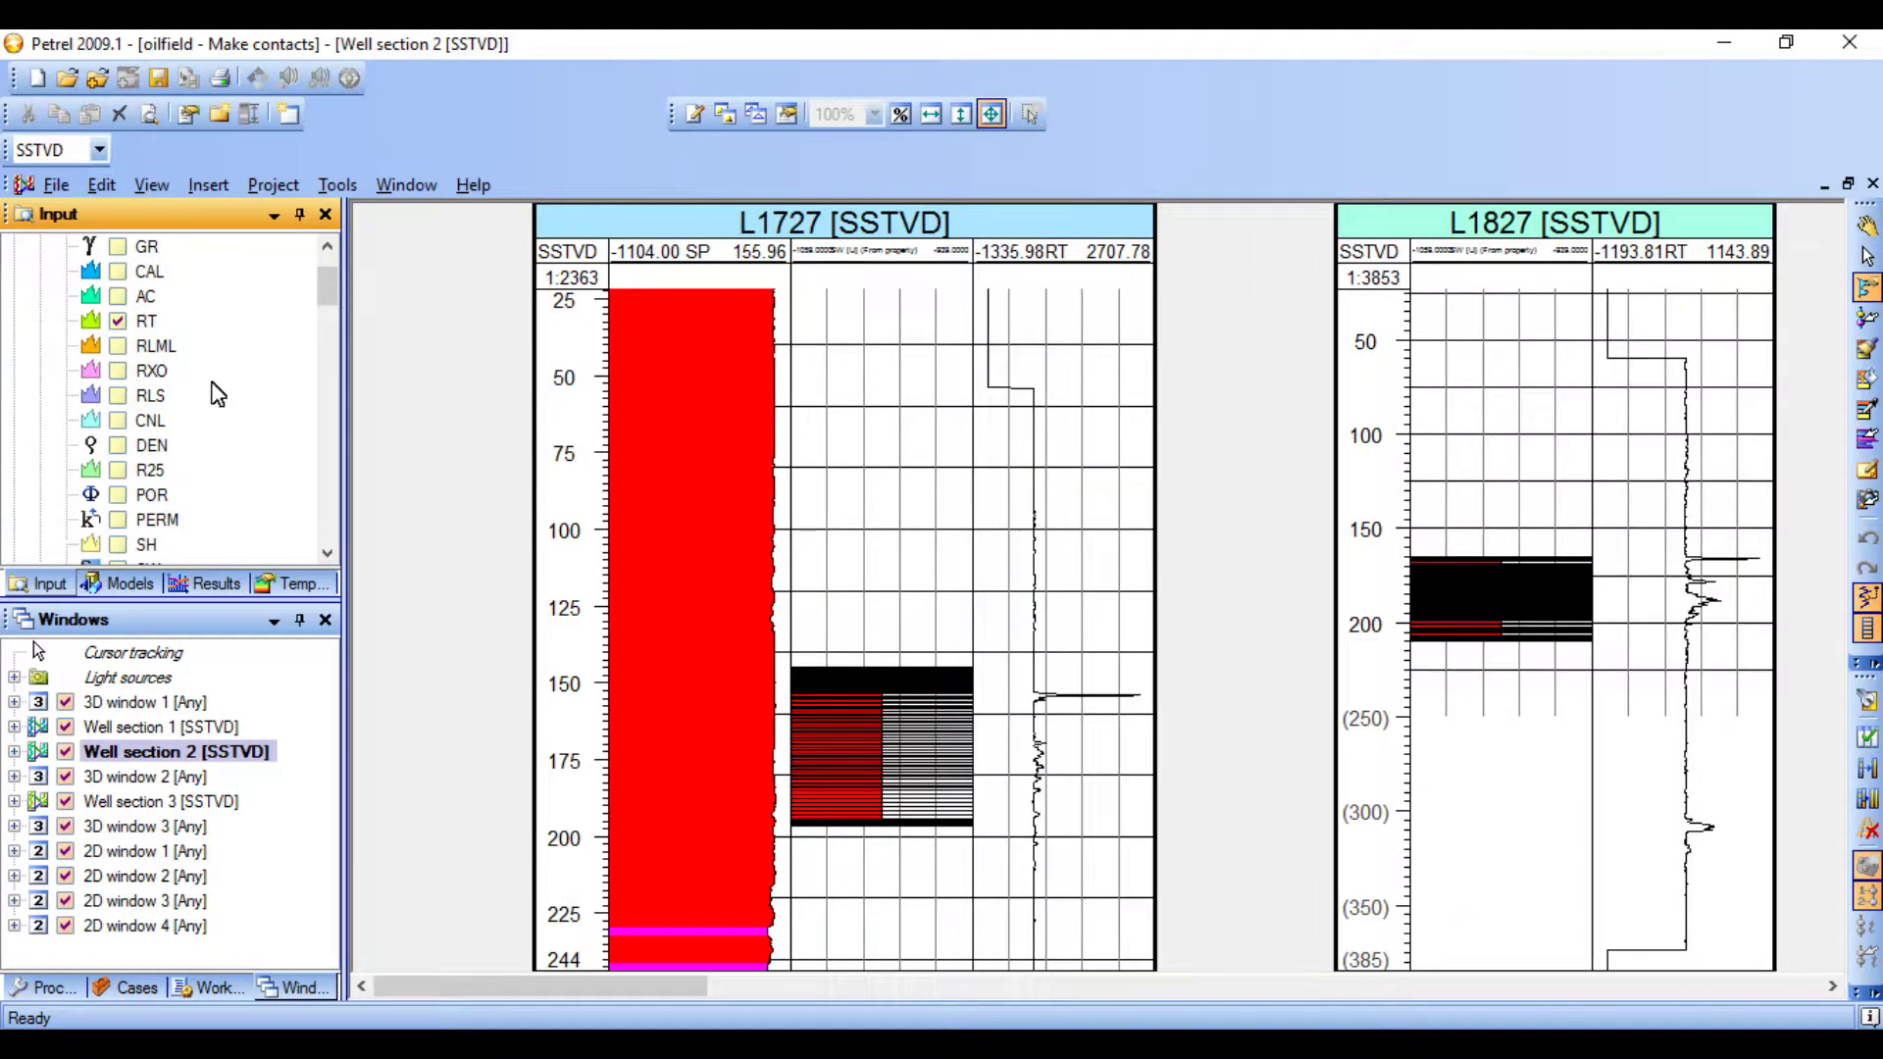
Add color fill to the RT curves of wells L1727 and L1827.
left_click(986, 667)
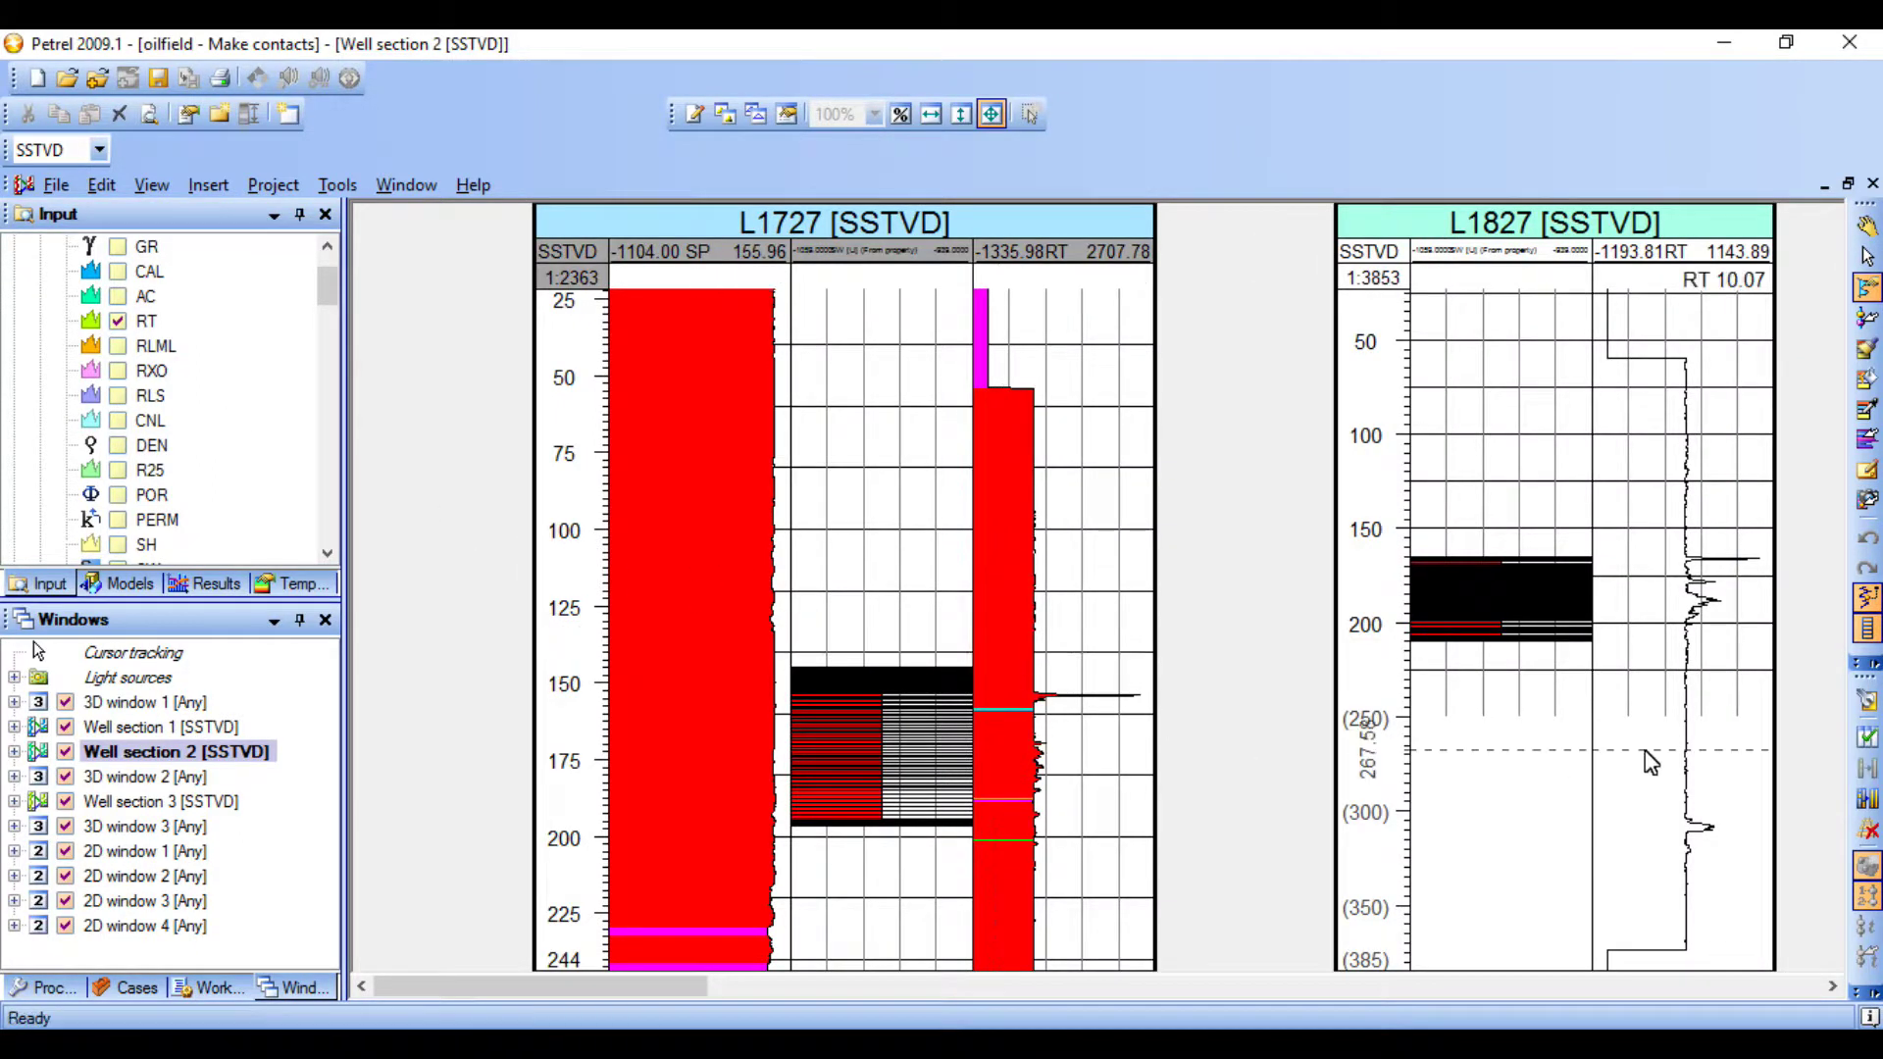
left_click(1686, 721)
left_click(1669, 720)
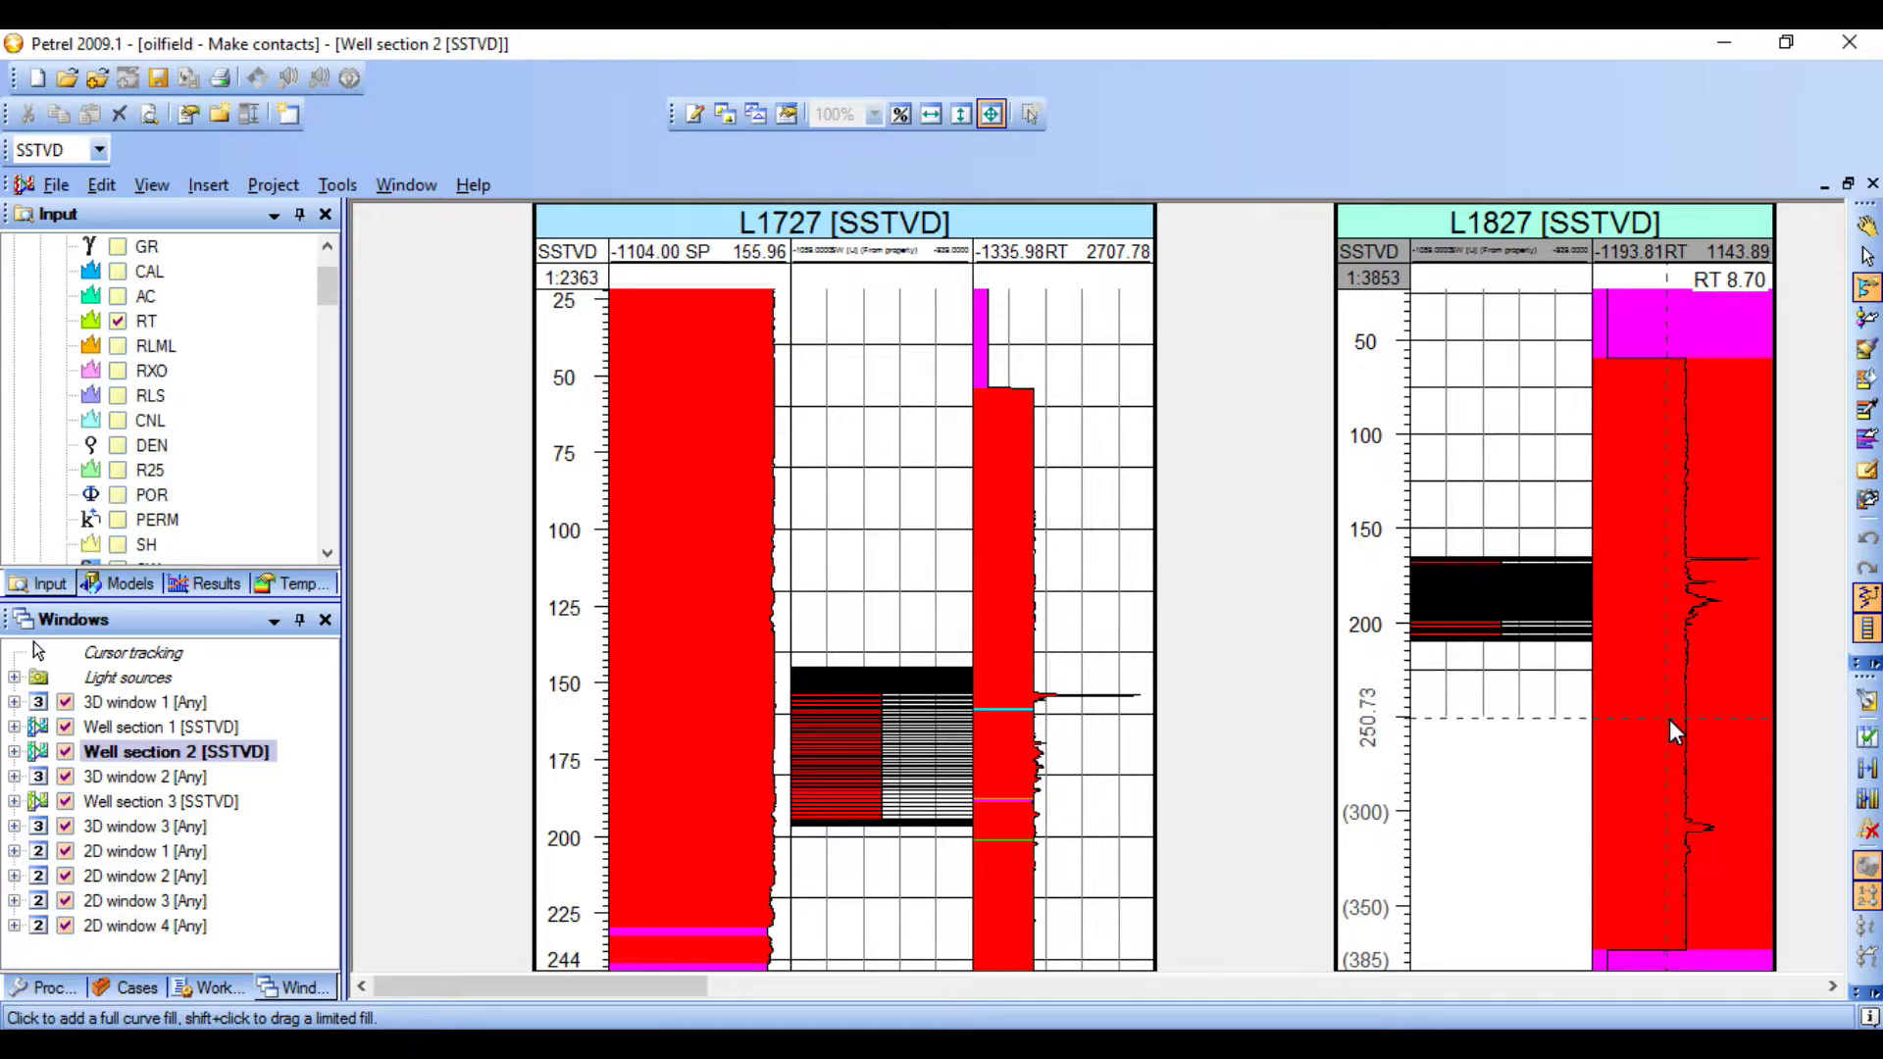
left_click(1703, 721)
left_click_drag(1702, 720, 1676, 733)
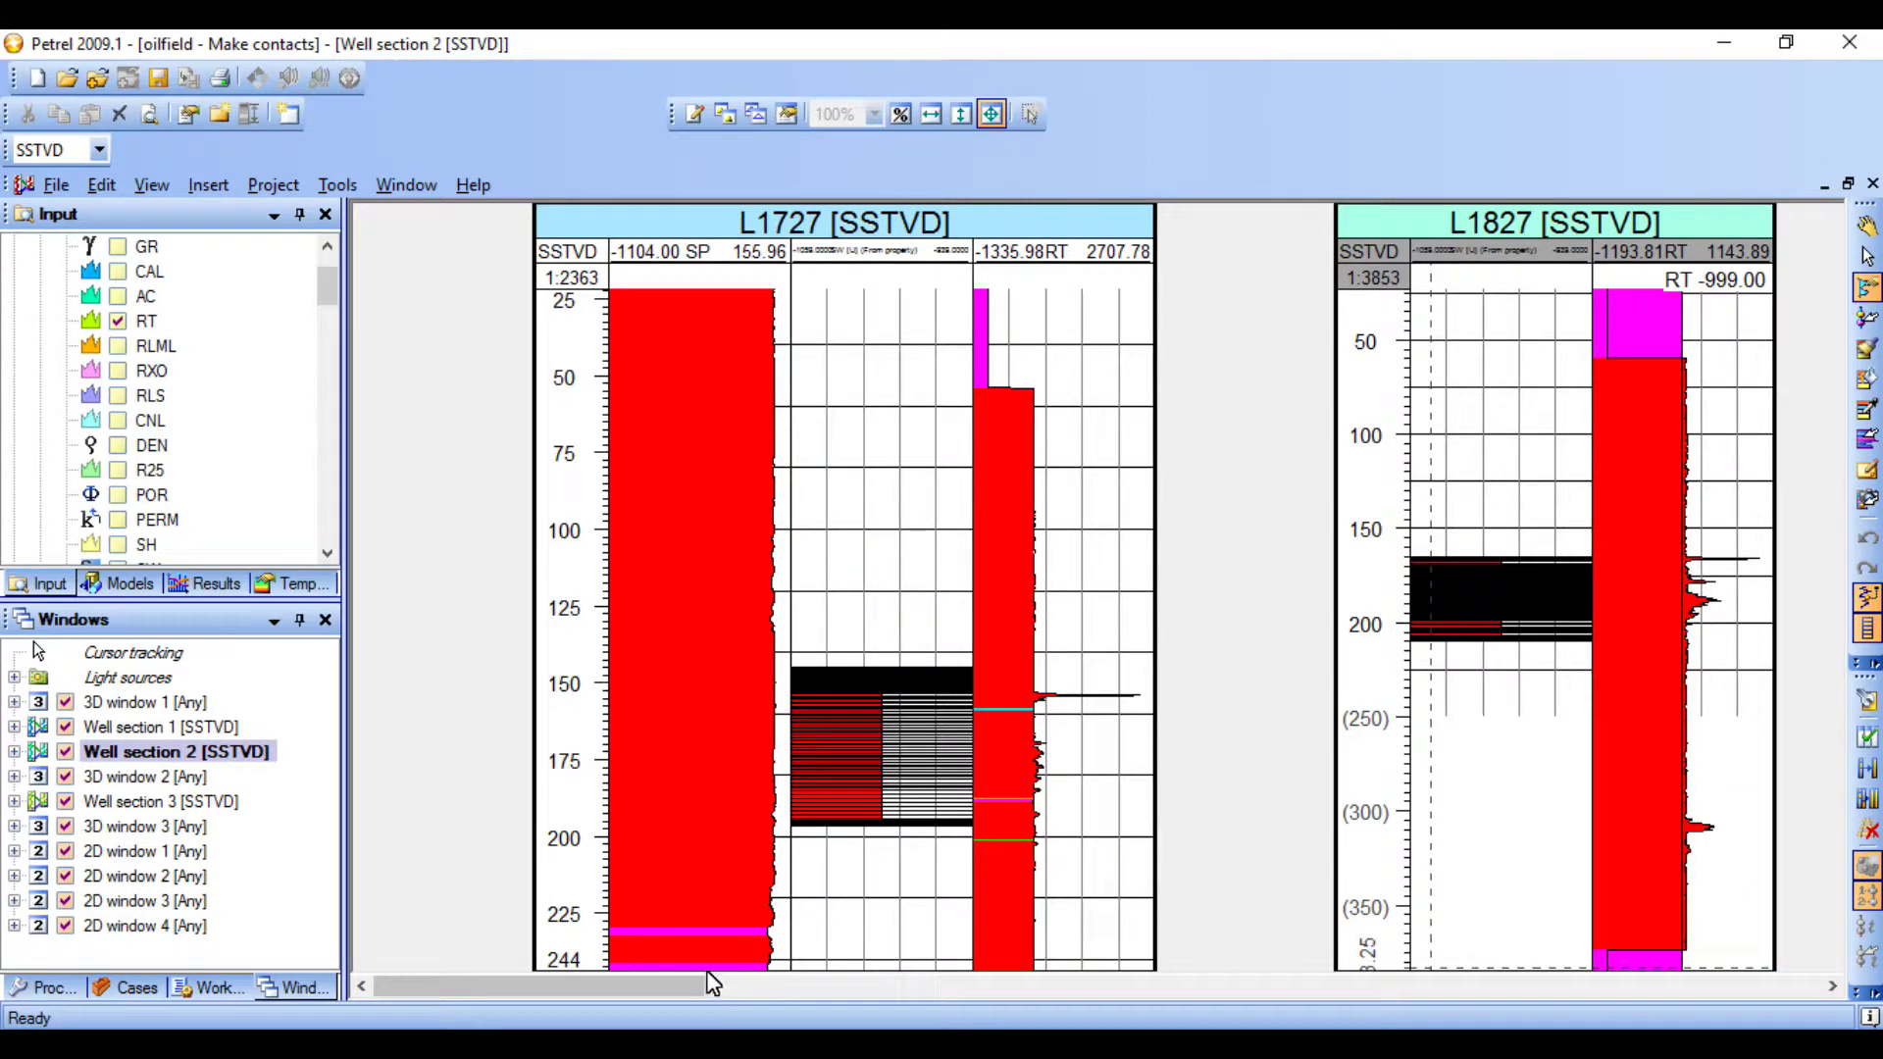
Add color fill to the RT curves of wells LJ1728, L2008, L1829 and LJ1726.
left_click_drag(673, 983, 1112, 982)
left_click(1397, 747)
left_click(1152, 867)
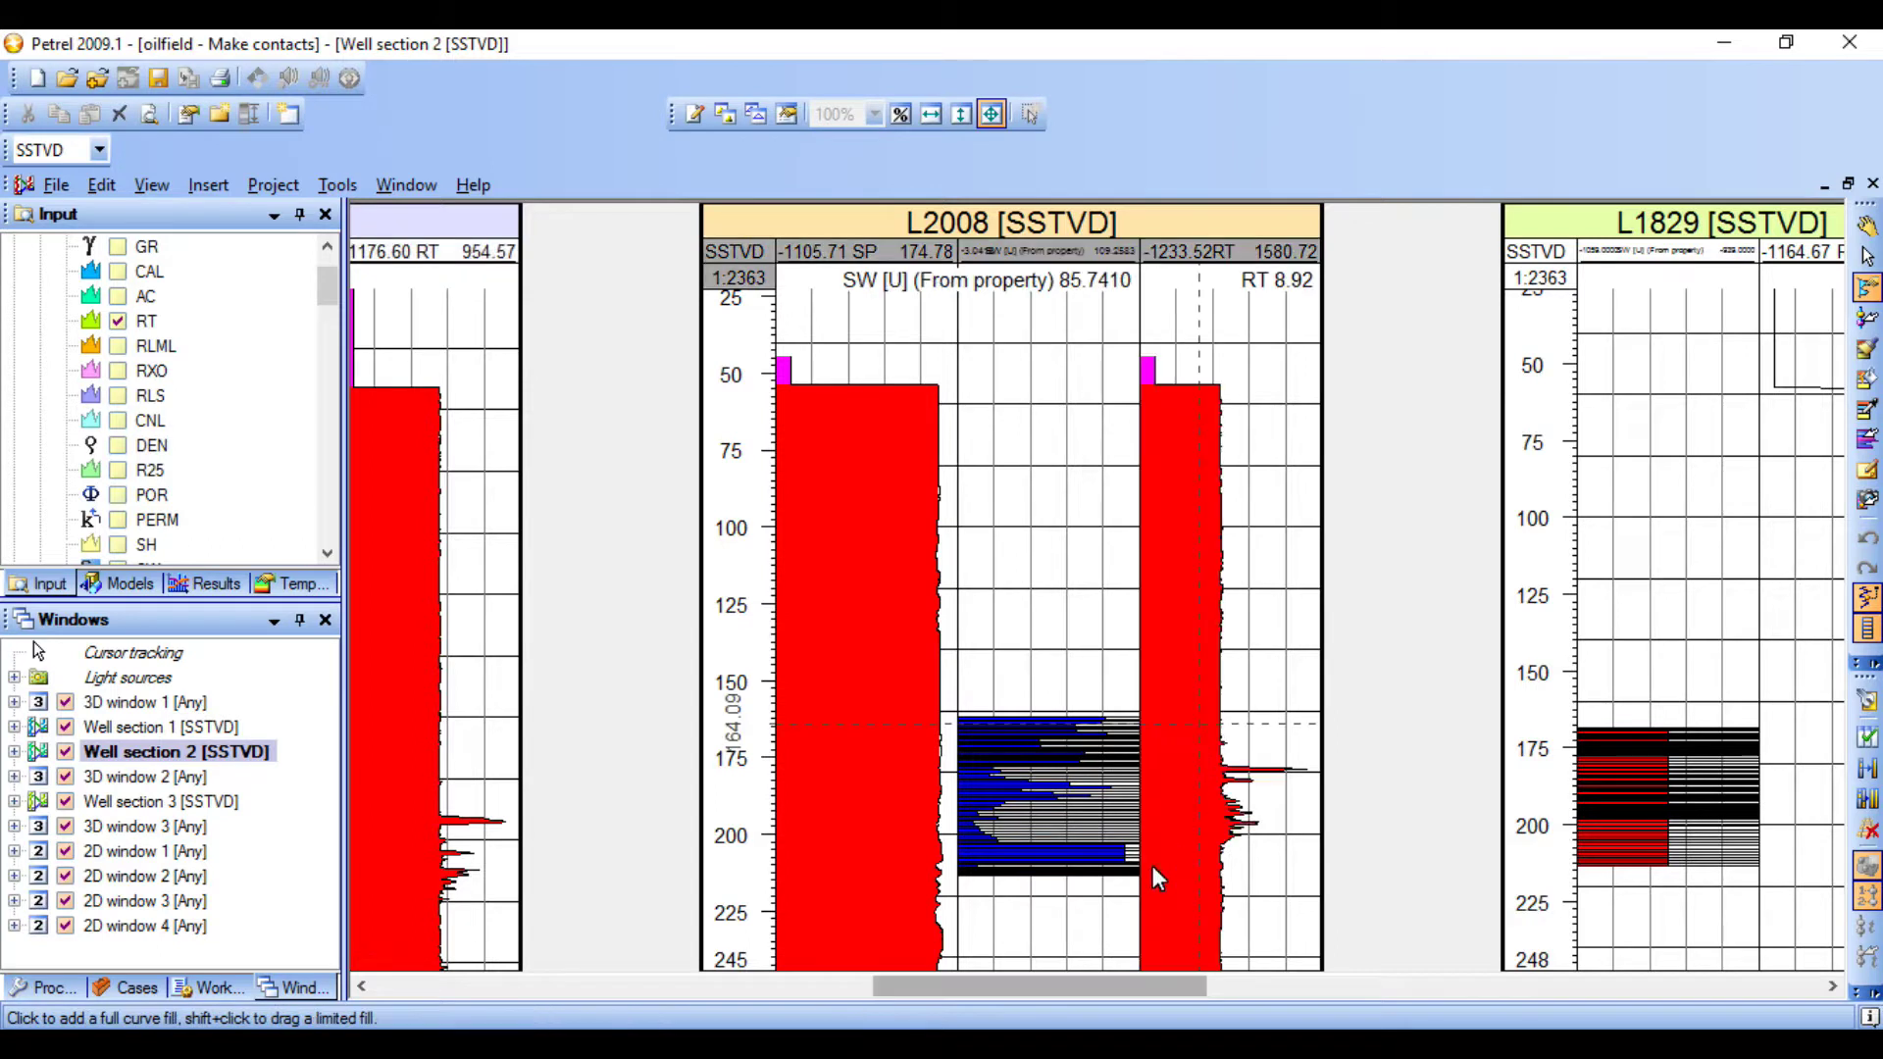
left_click_drag(912, 987, 1144, 979)
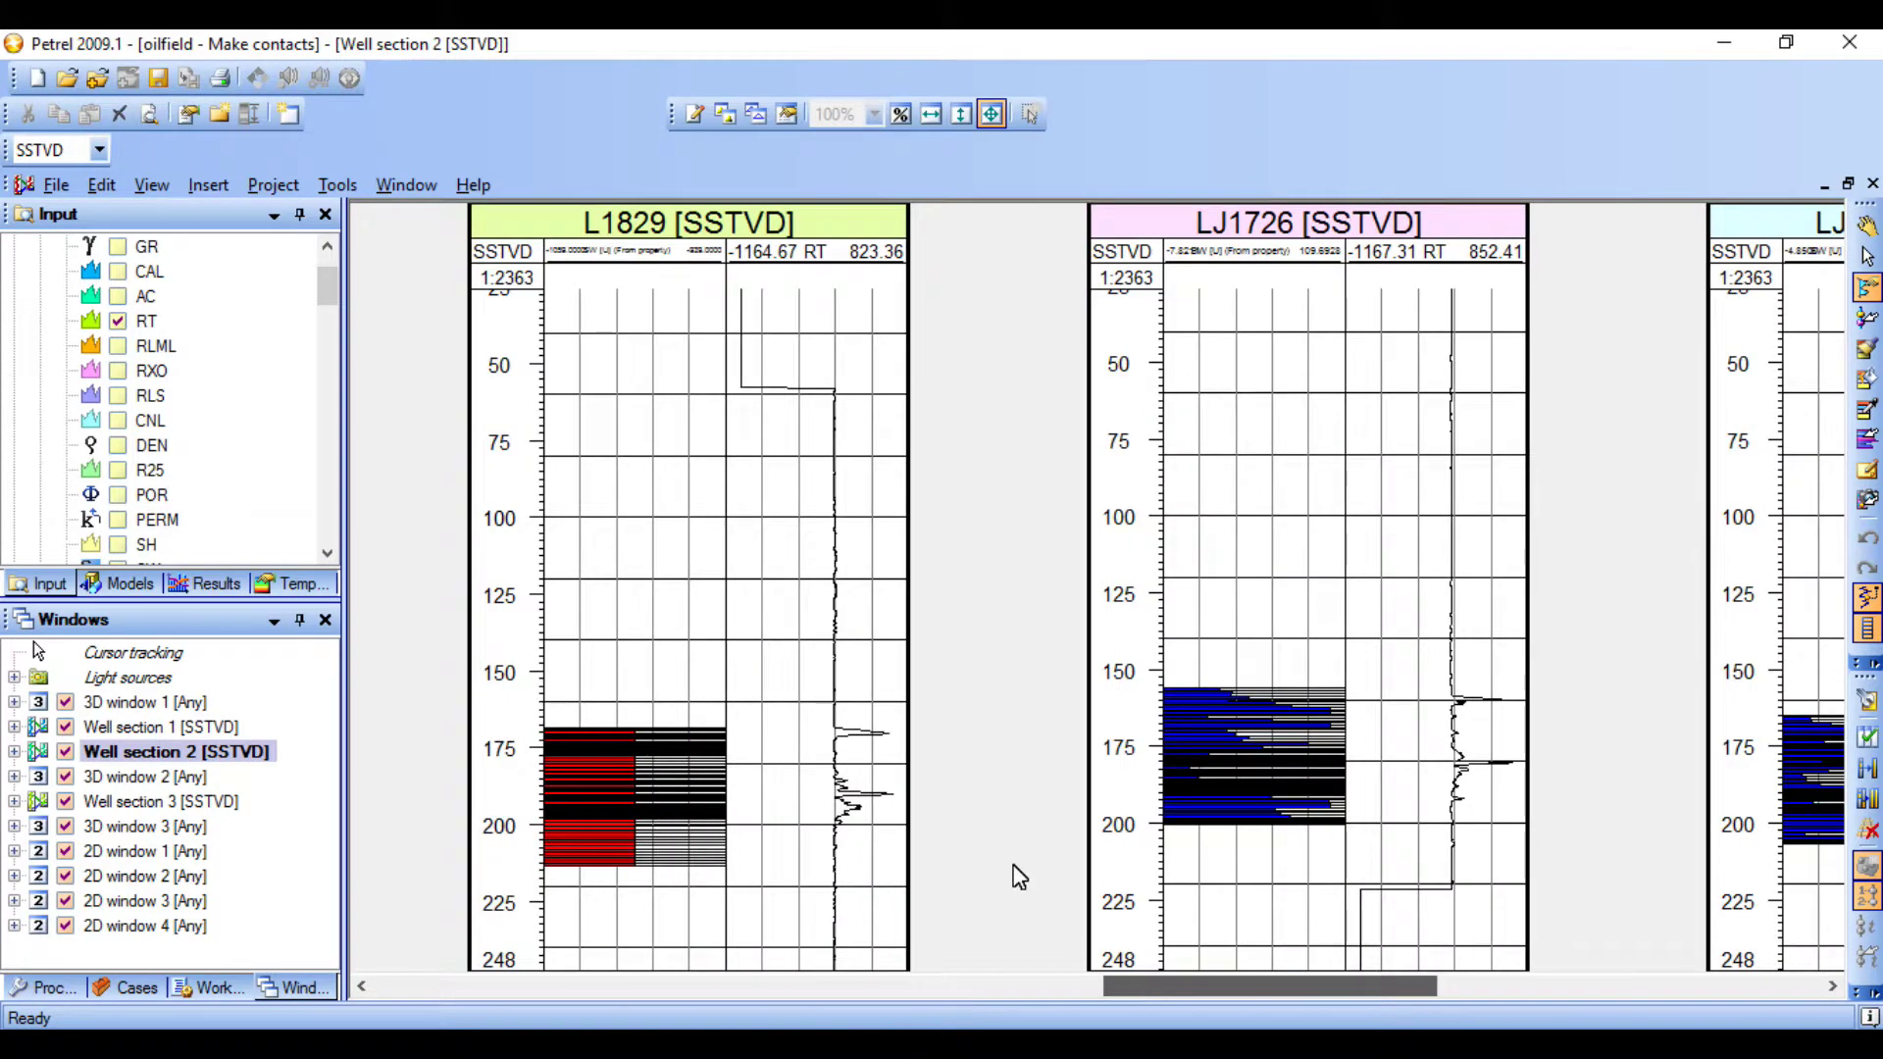
left_click(812, 629)
left_click(1394, 692)
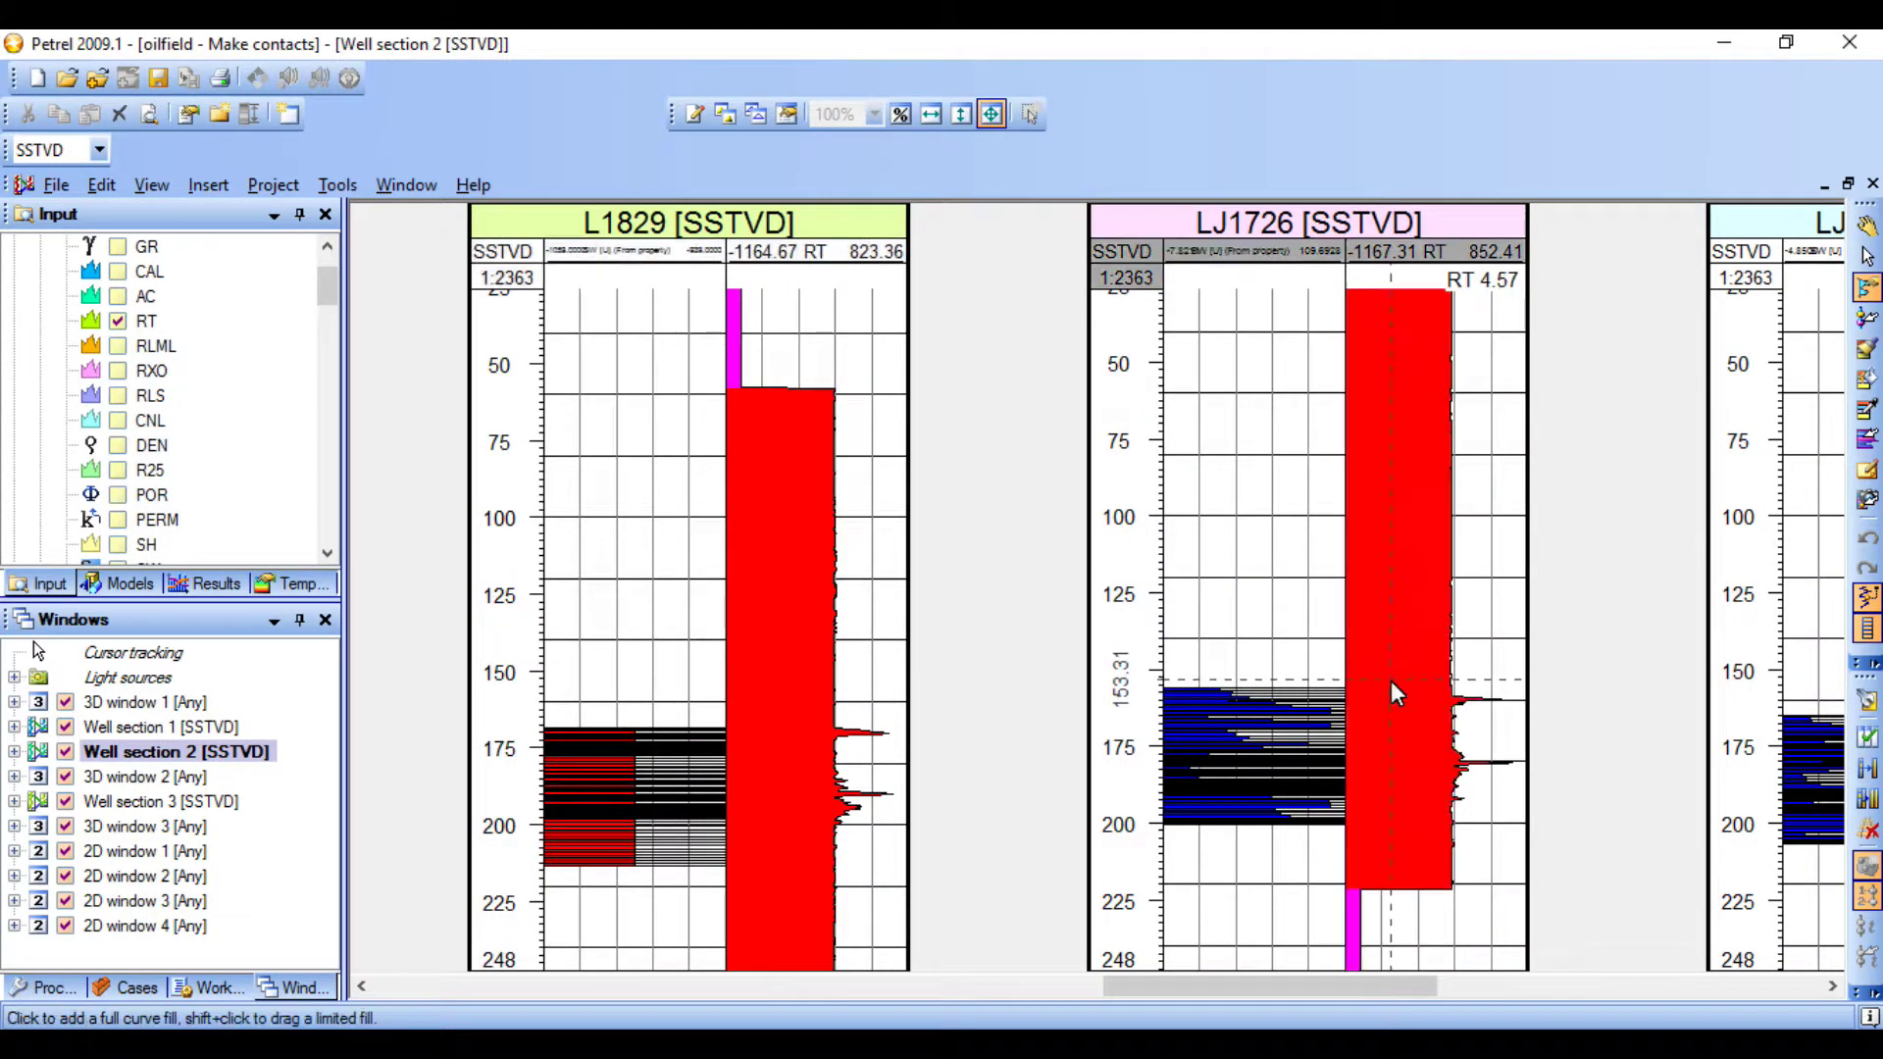
mouse_move(1143, 986)
left_mouse_down()
mouse_move(1587, 990)
mouse_move(576, 1027)
left_mouse_up()
left_click(1319, 888)
left_click(1287, 868)
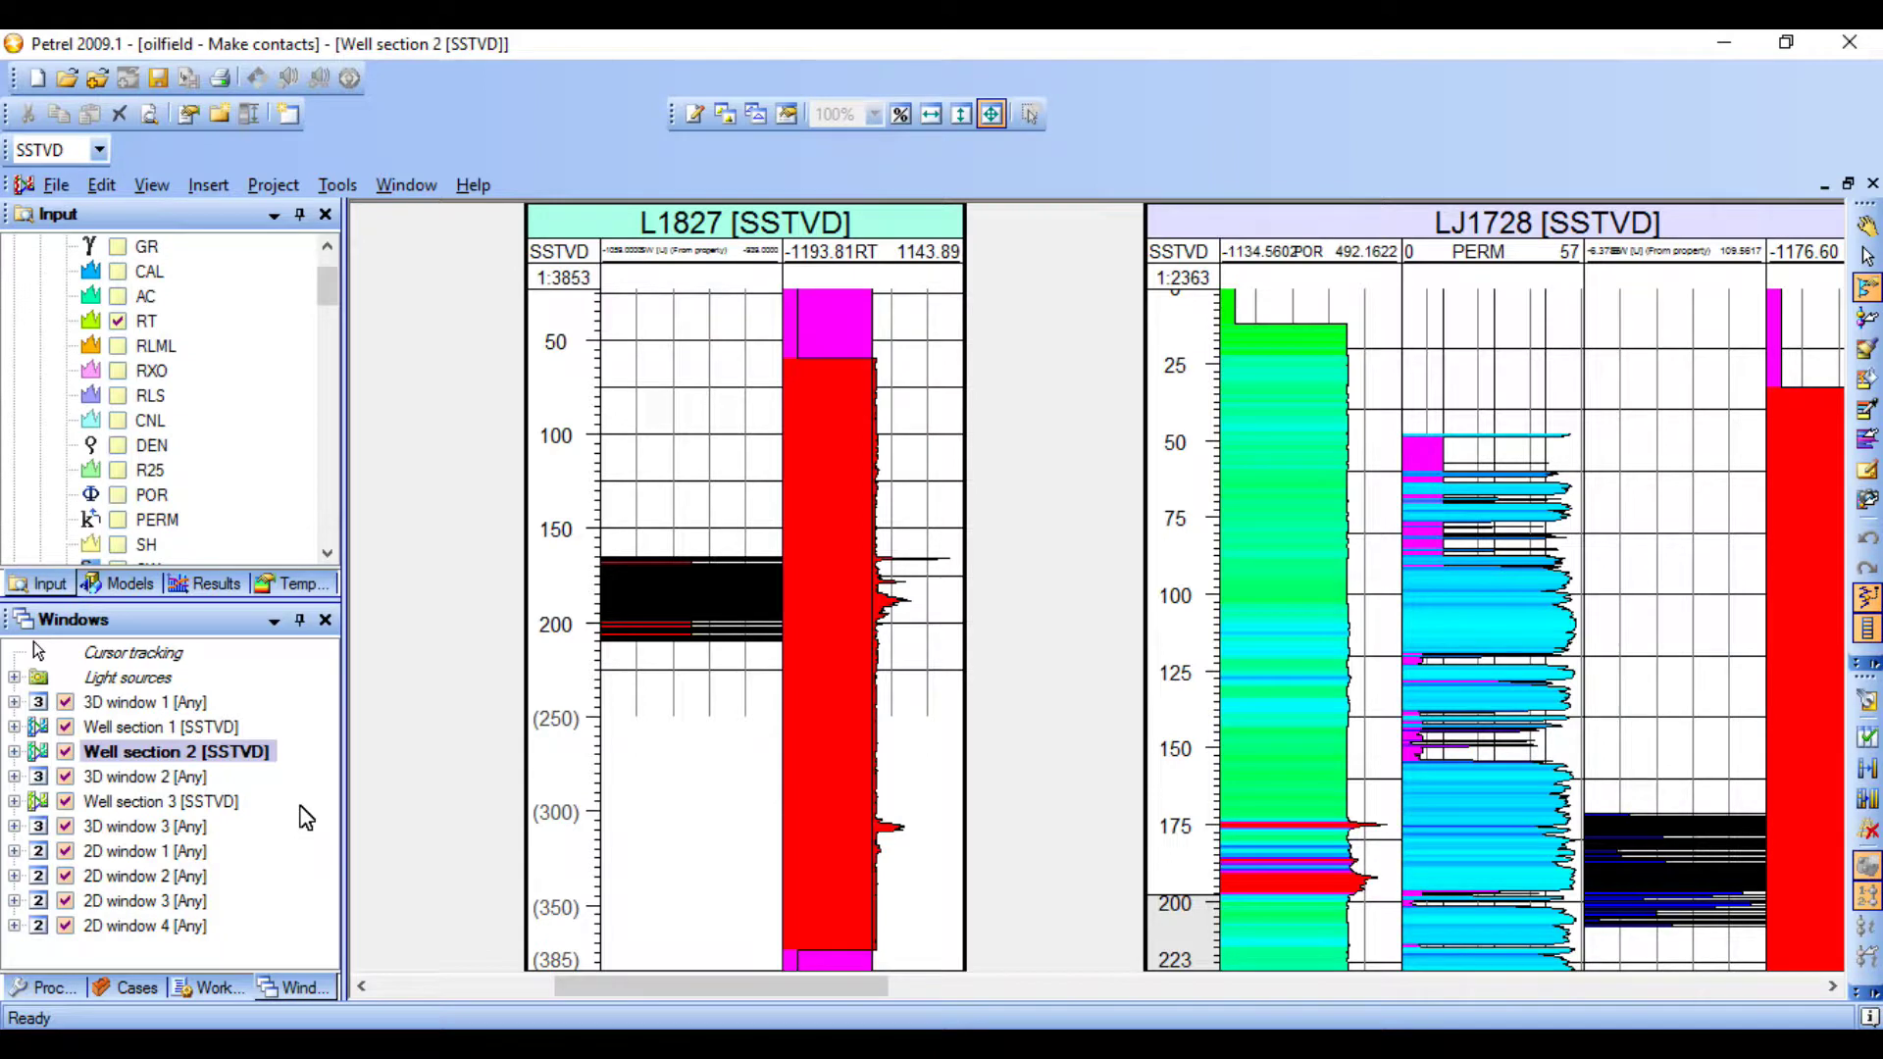
Insert a new other well top in the Others group of WELL TOP FINAL.txt.
left_click_drag(326, 284, 319, 390)
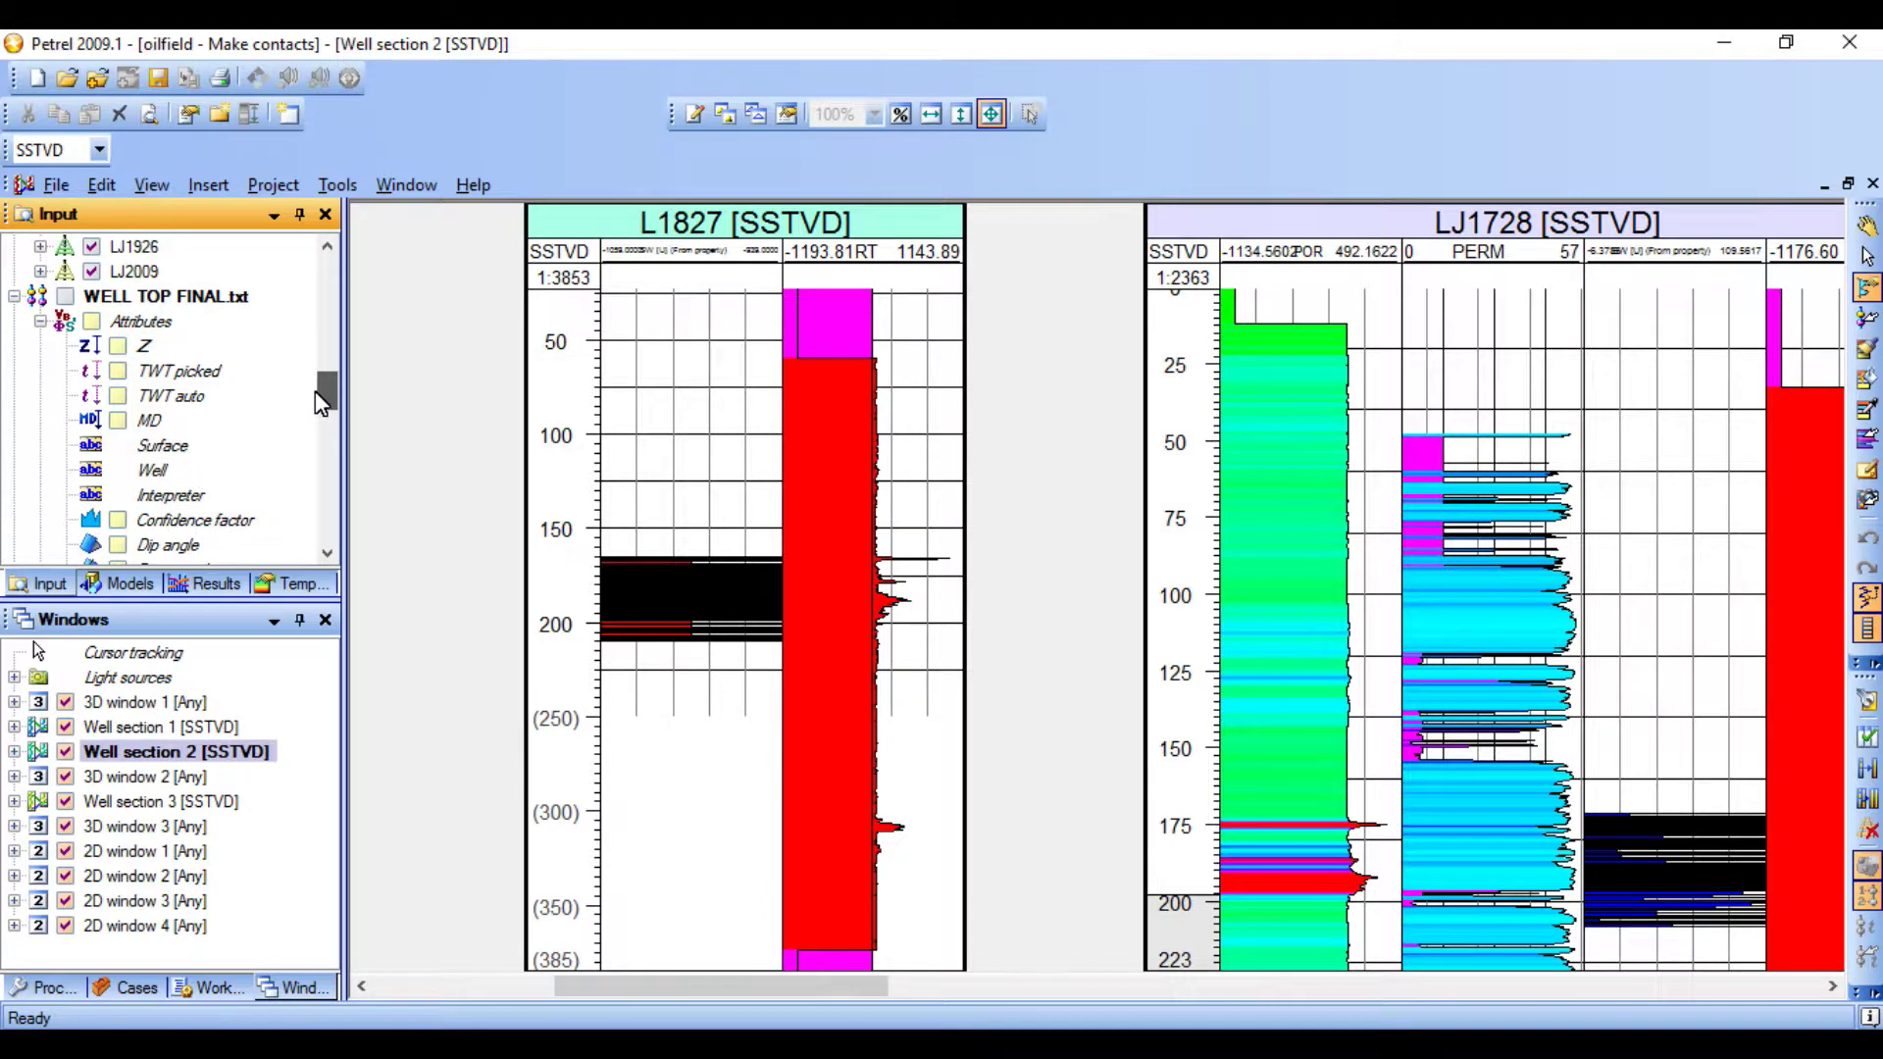
left_click(163, 296)
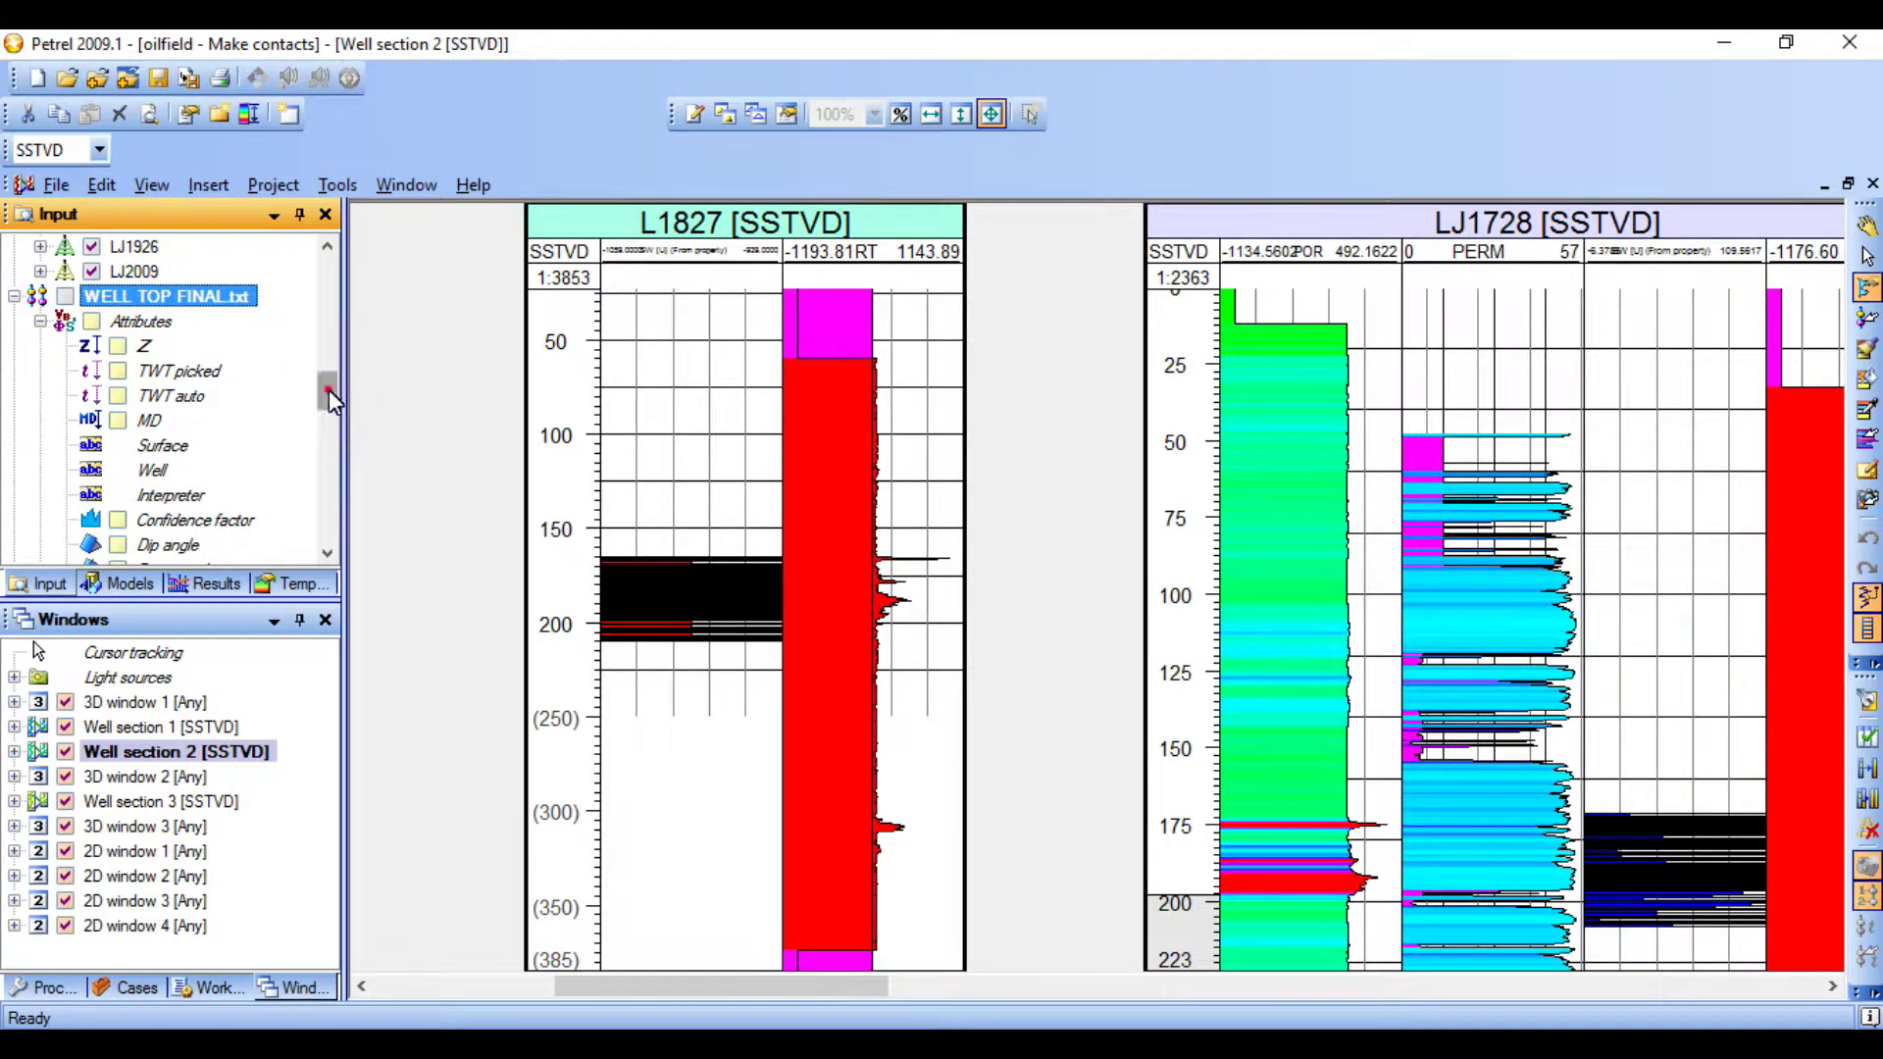
left_click_drag(331, 392, 330, 437)
left_click(125, 347)
left_click(127, 352)
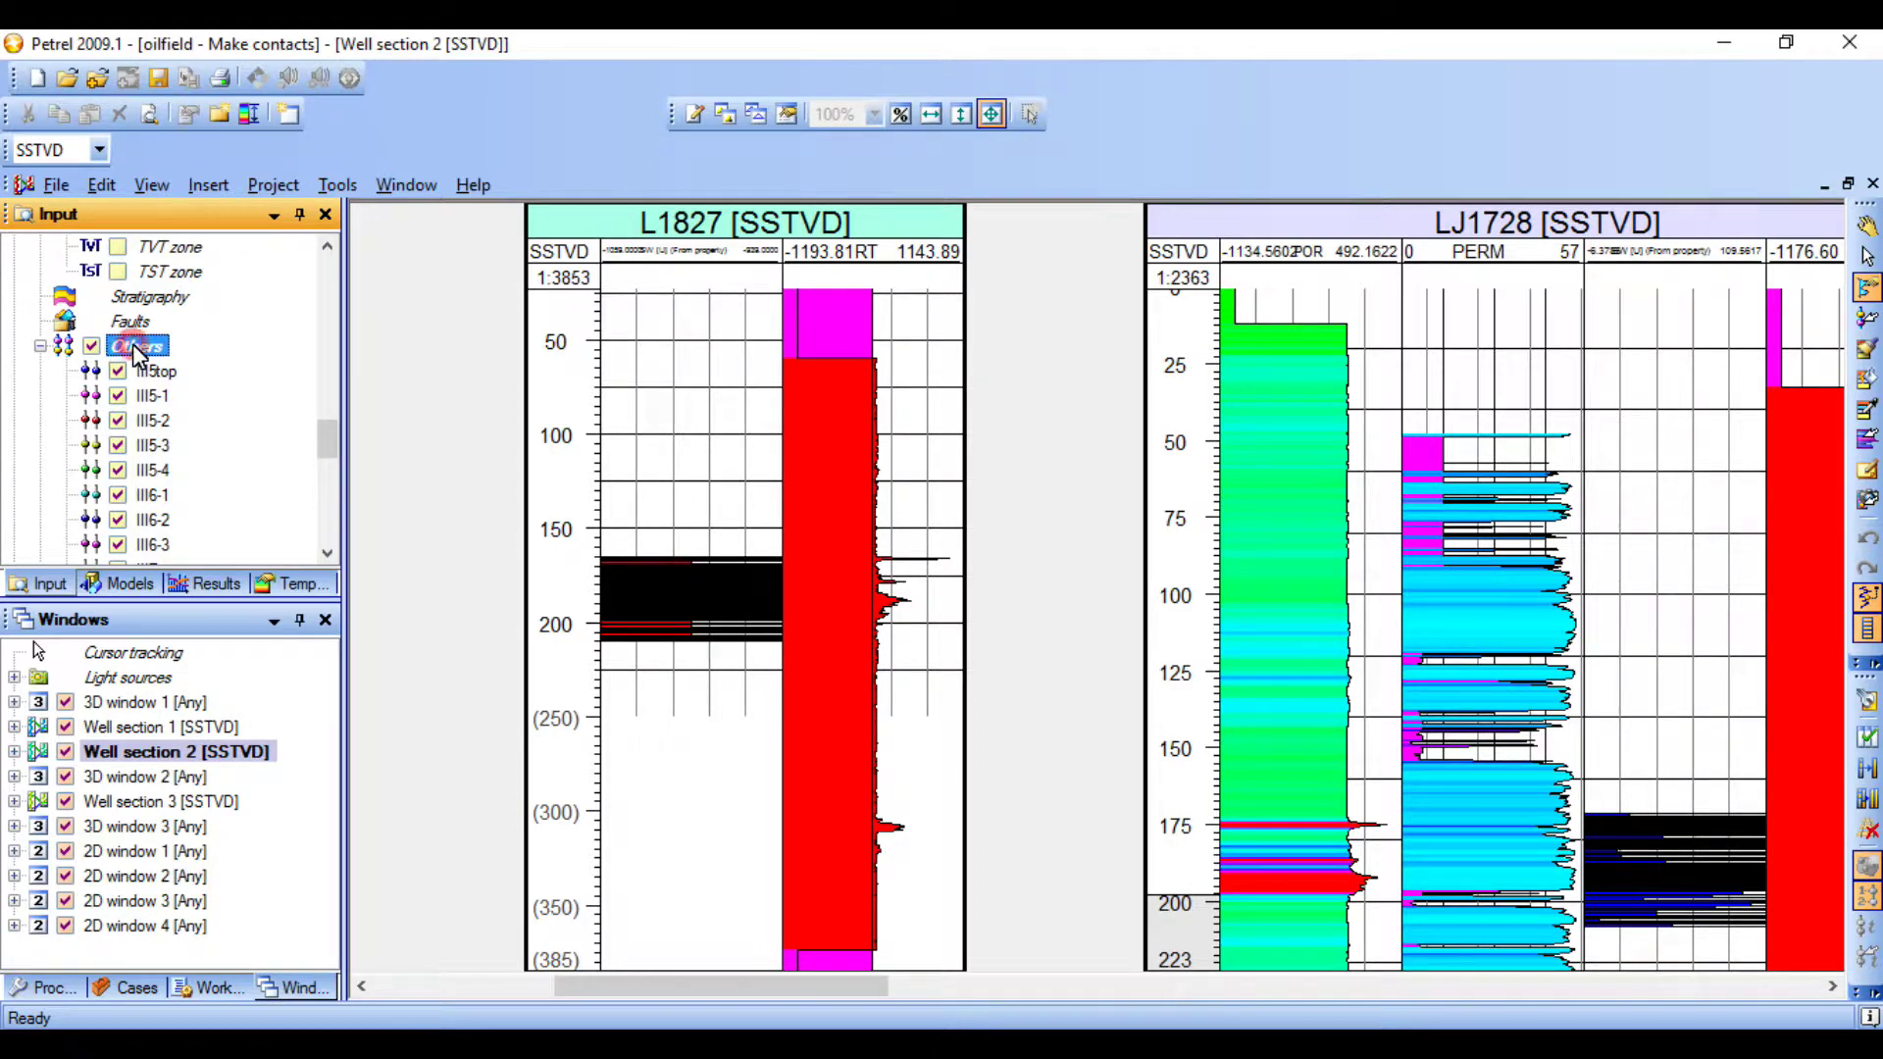
right_click(132, 344)
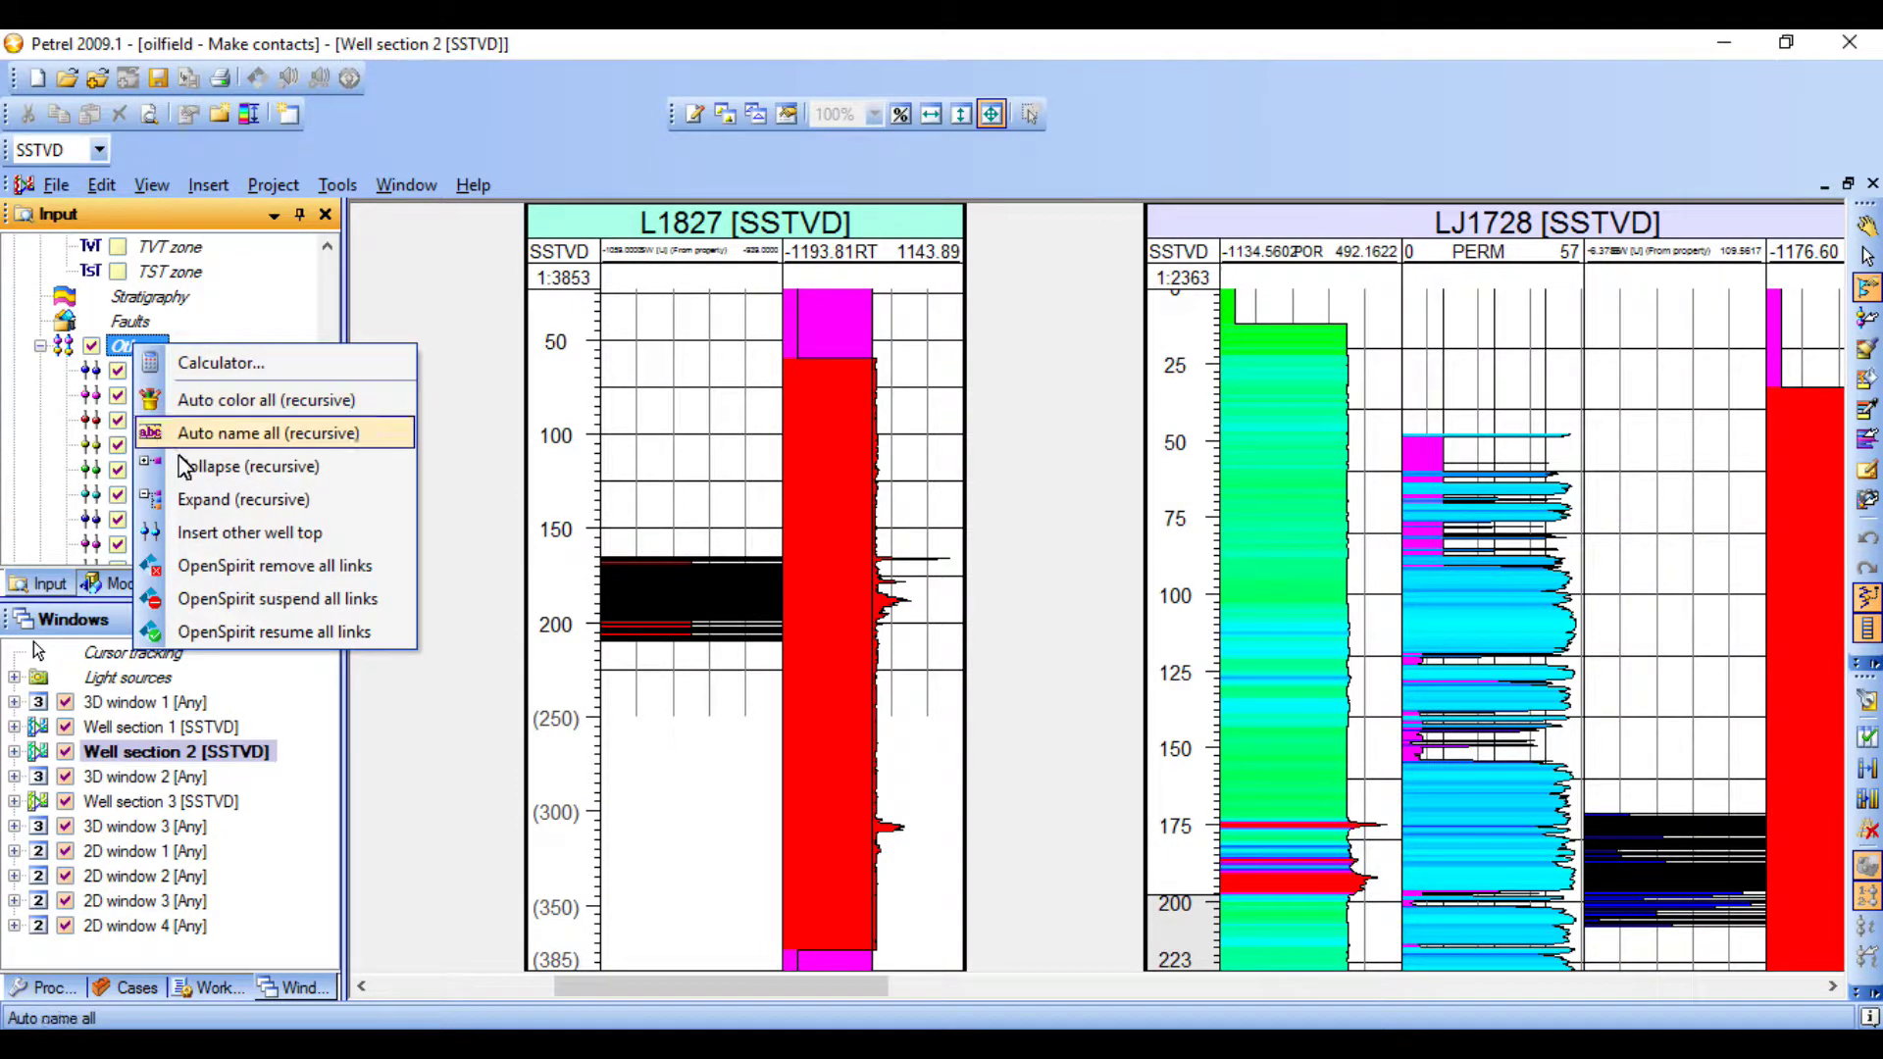
left_click(218, 537)
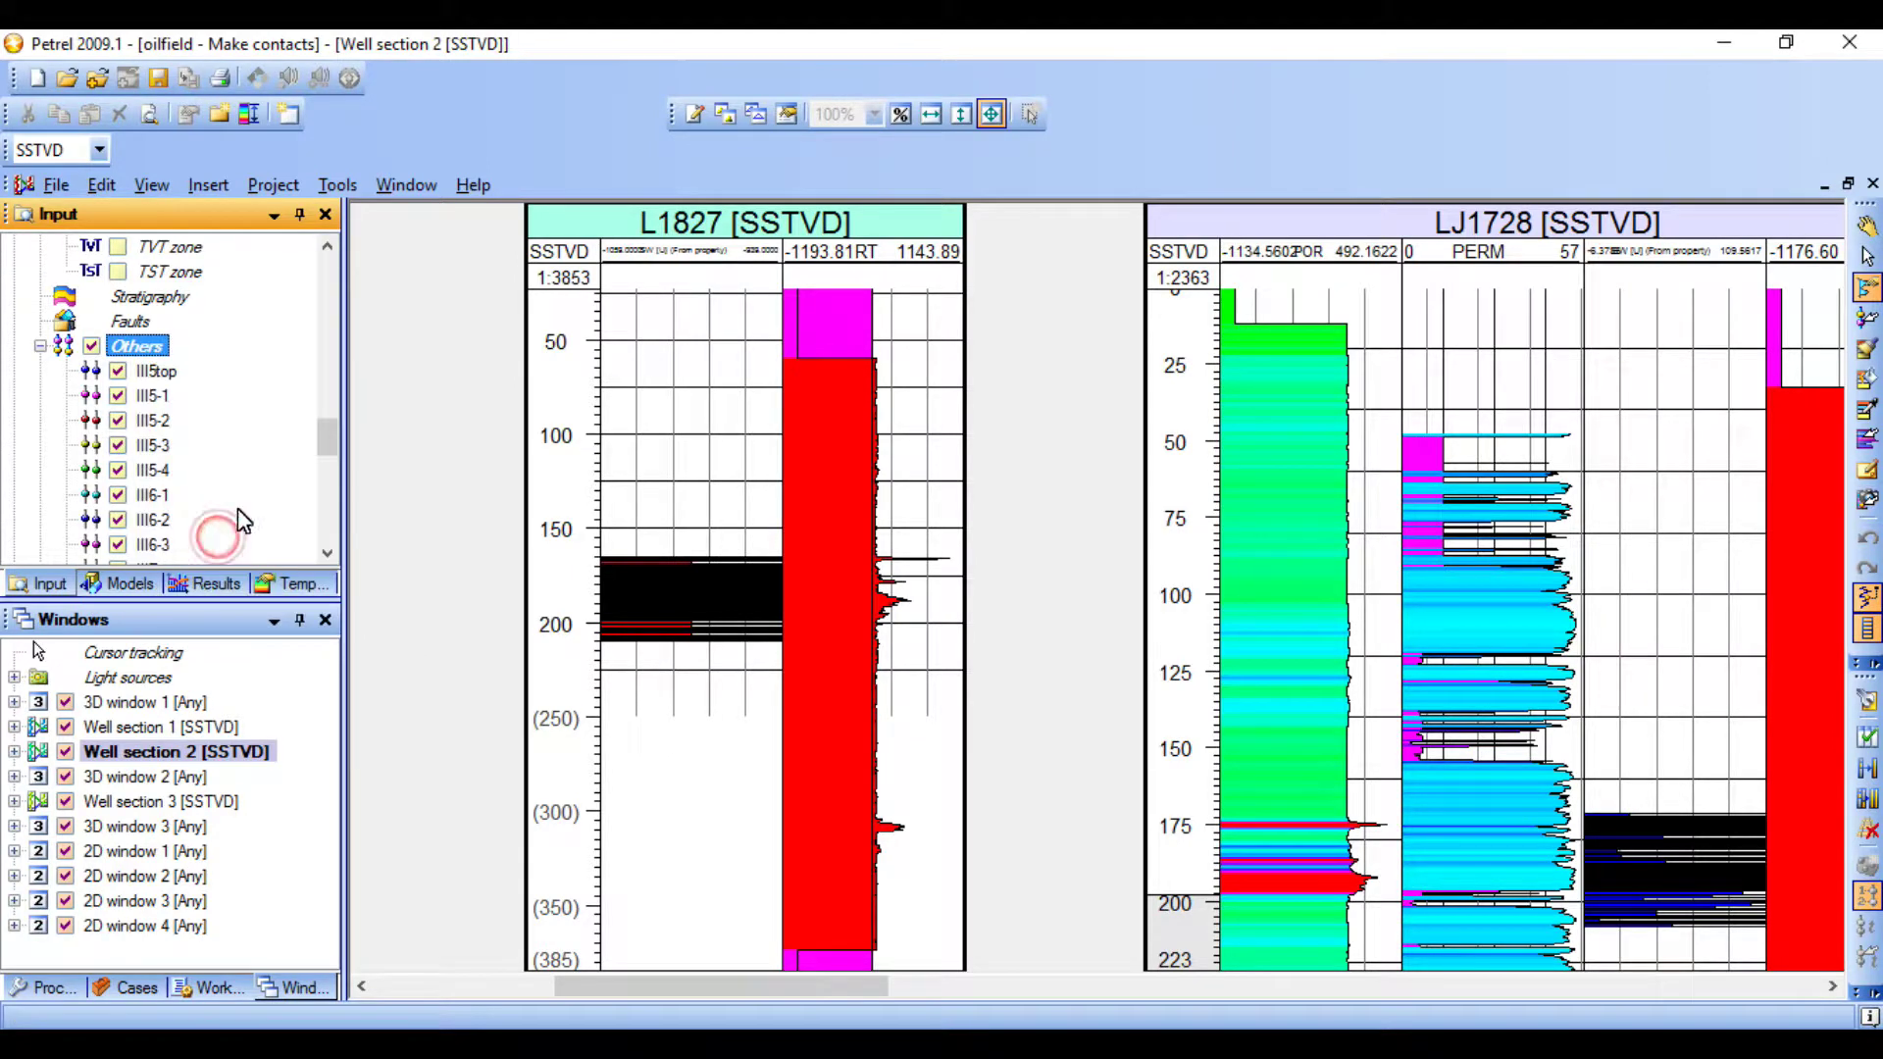
Rename the newly inserted well top at the end of the Others group as oil water contact and apply the setting.
left_click_drag(327, 432, 320, 496)
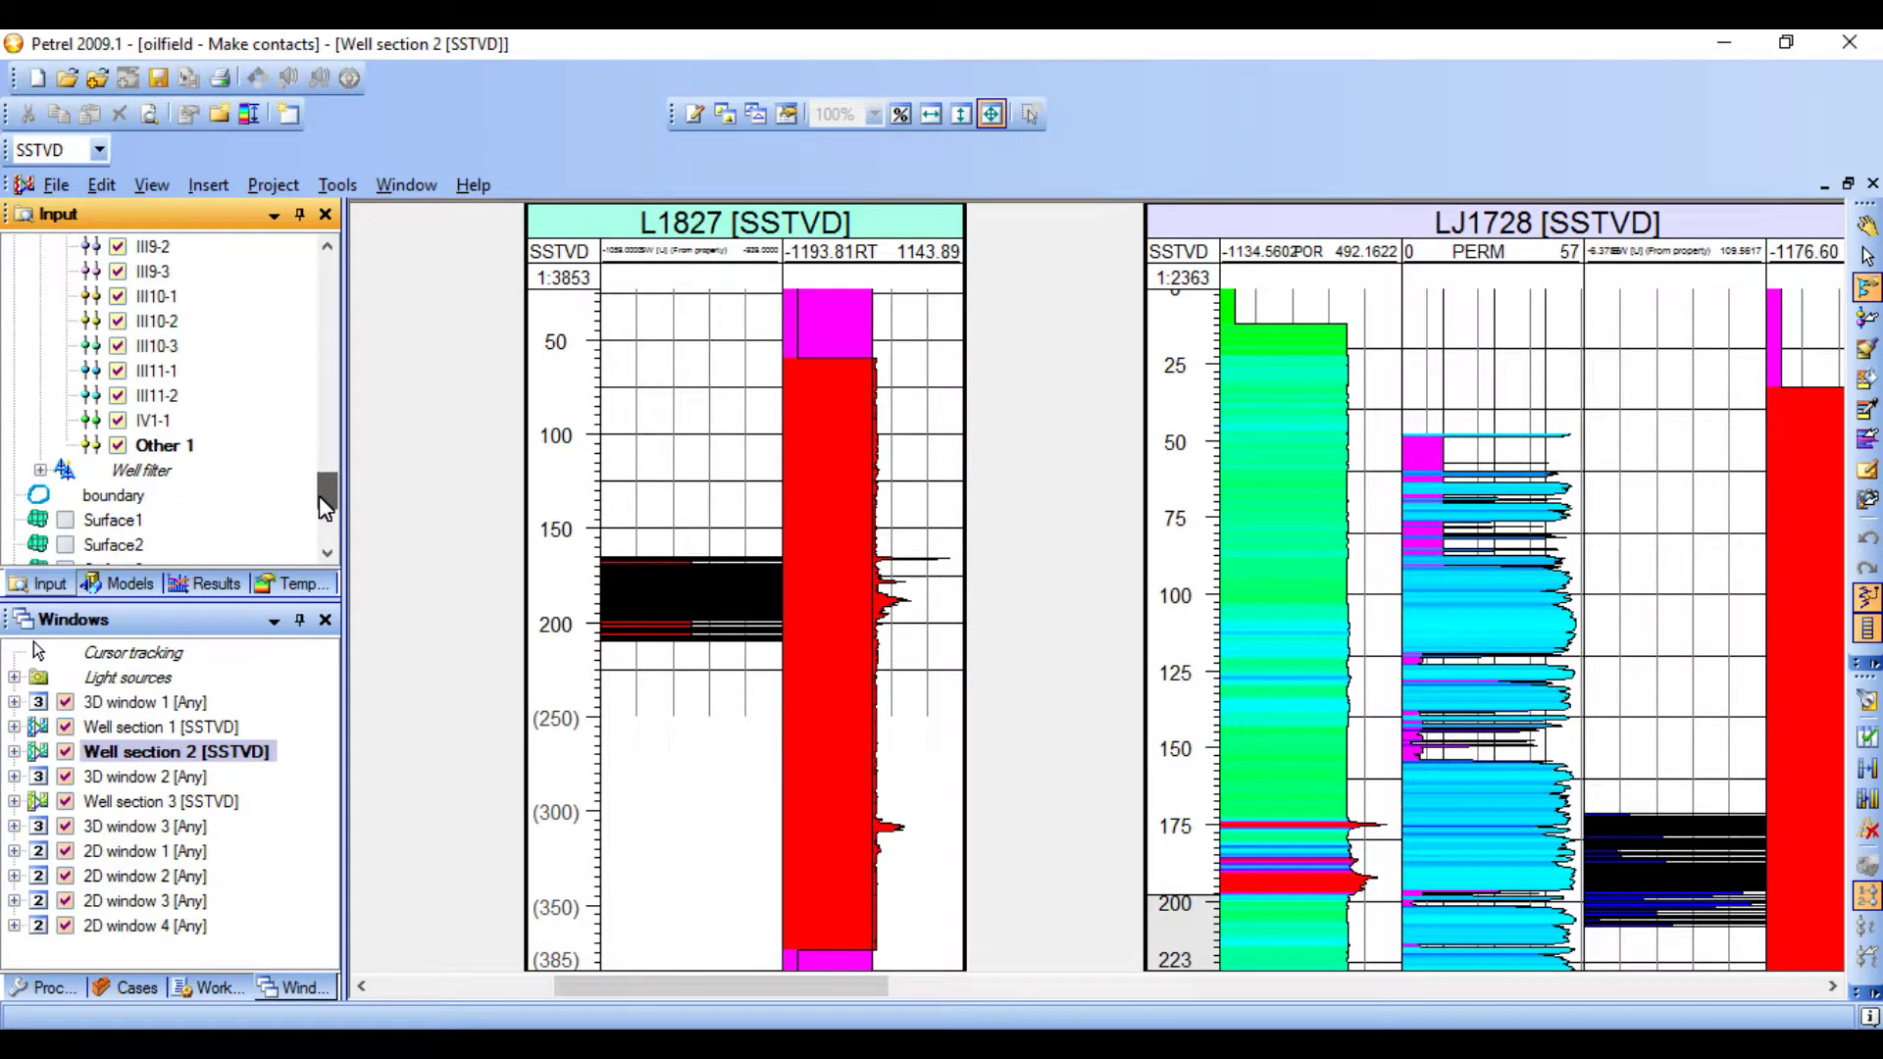
left_click(162, 446)
left_click(161, 448)
right_click(161, 447)
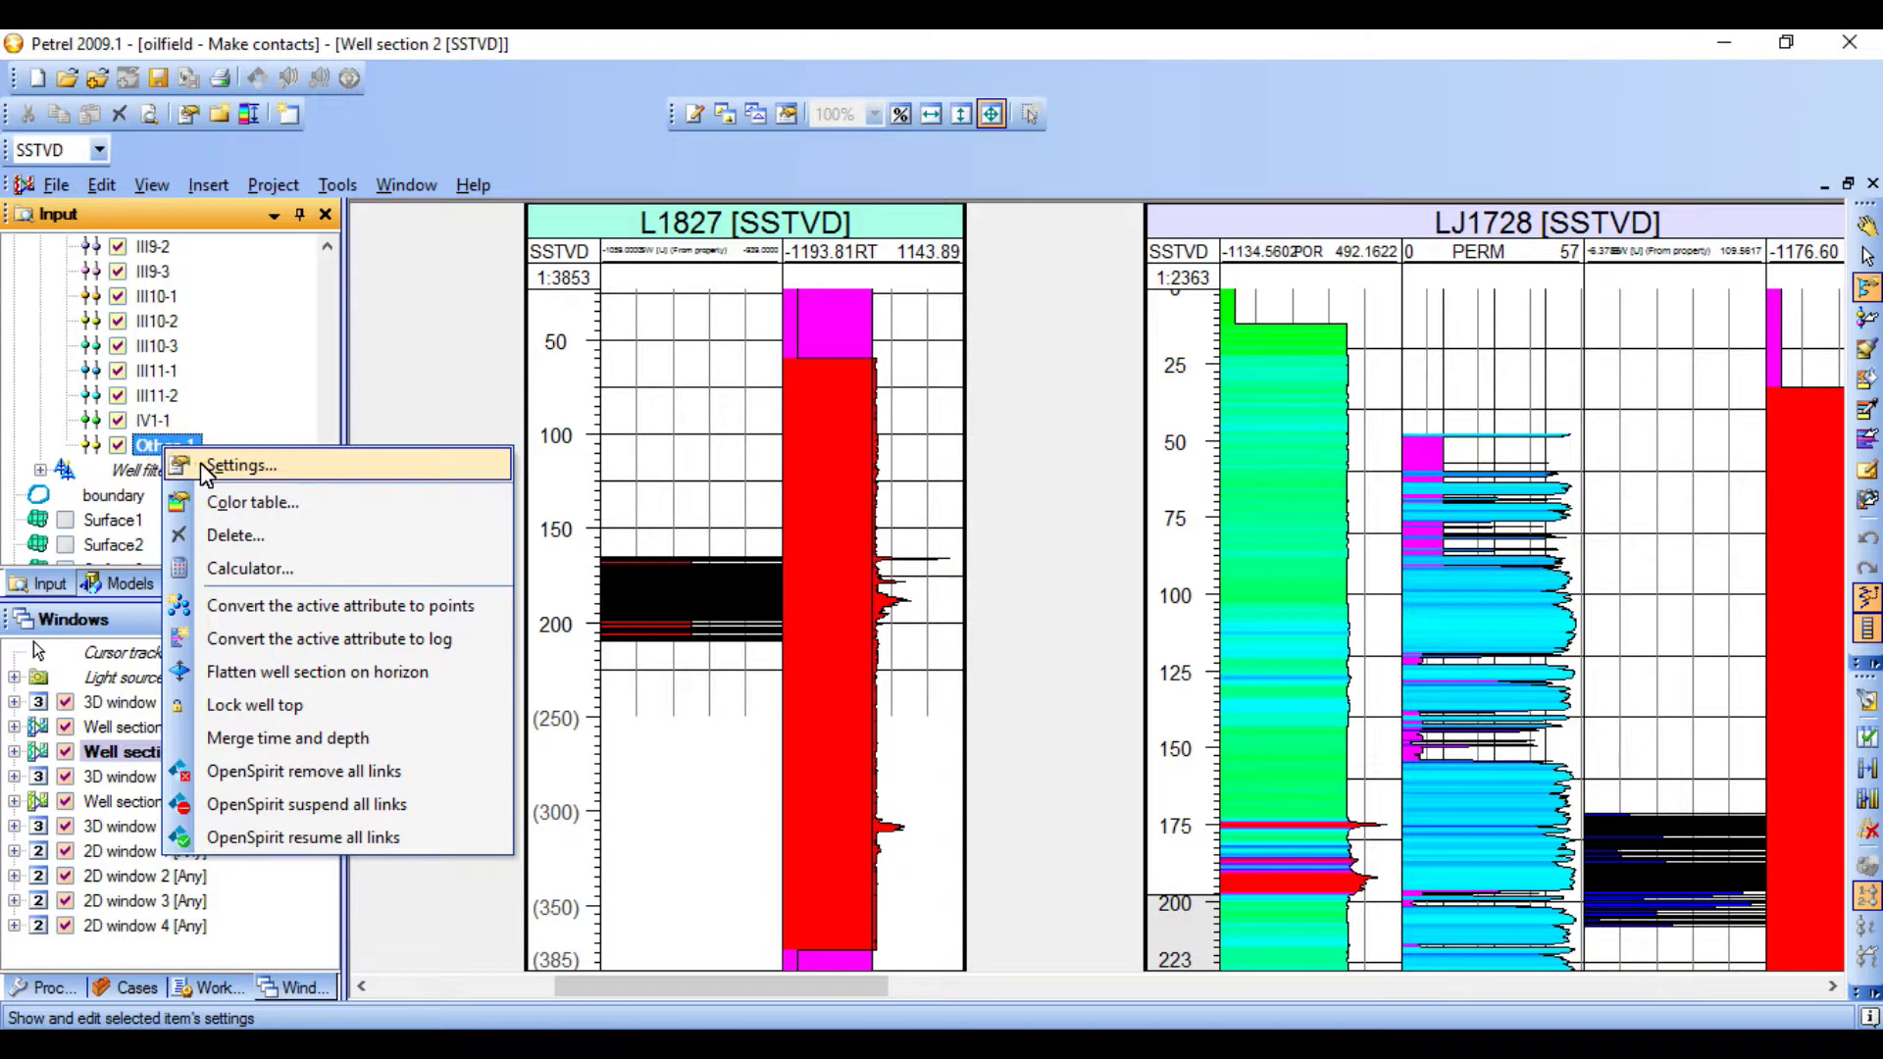
left_click(196, 463)
left_click_drag(346, 208, 237, 204)
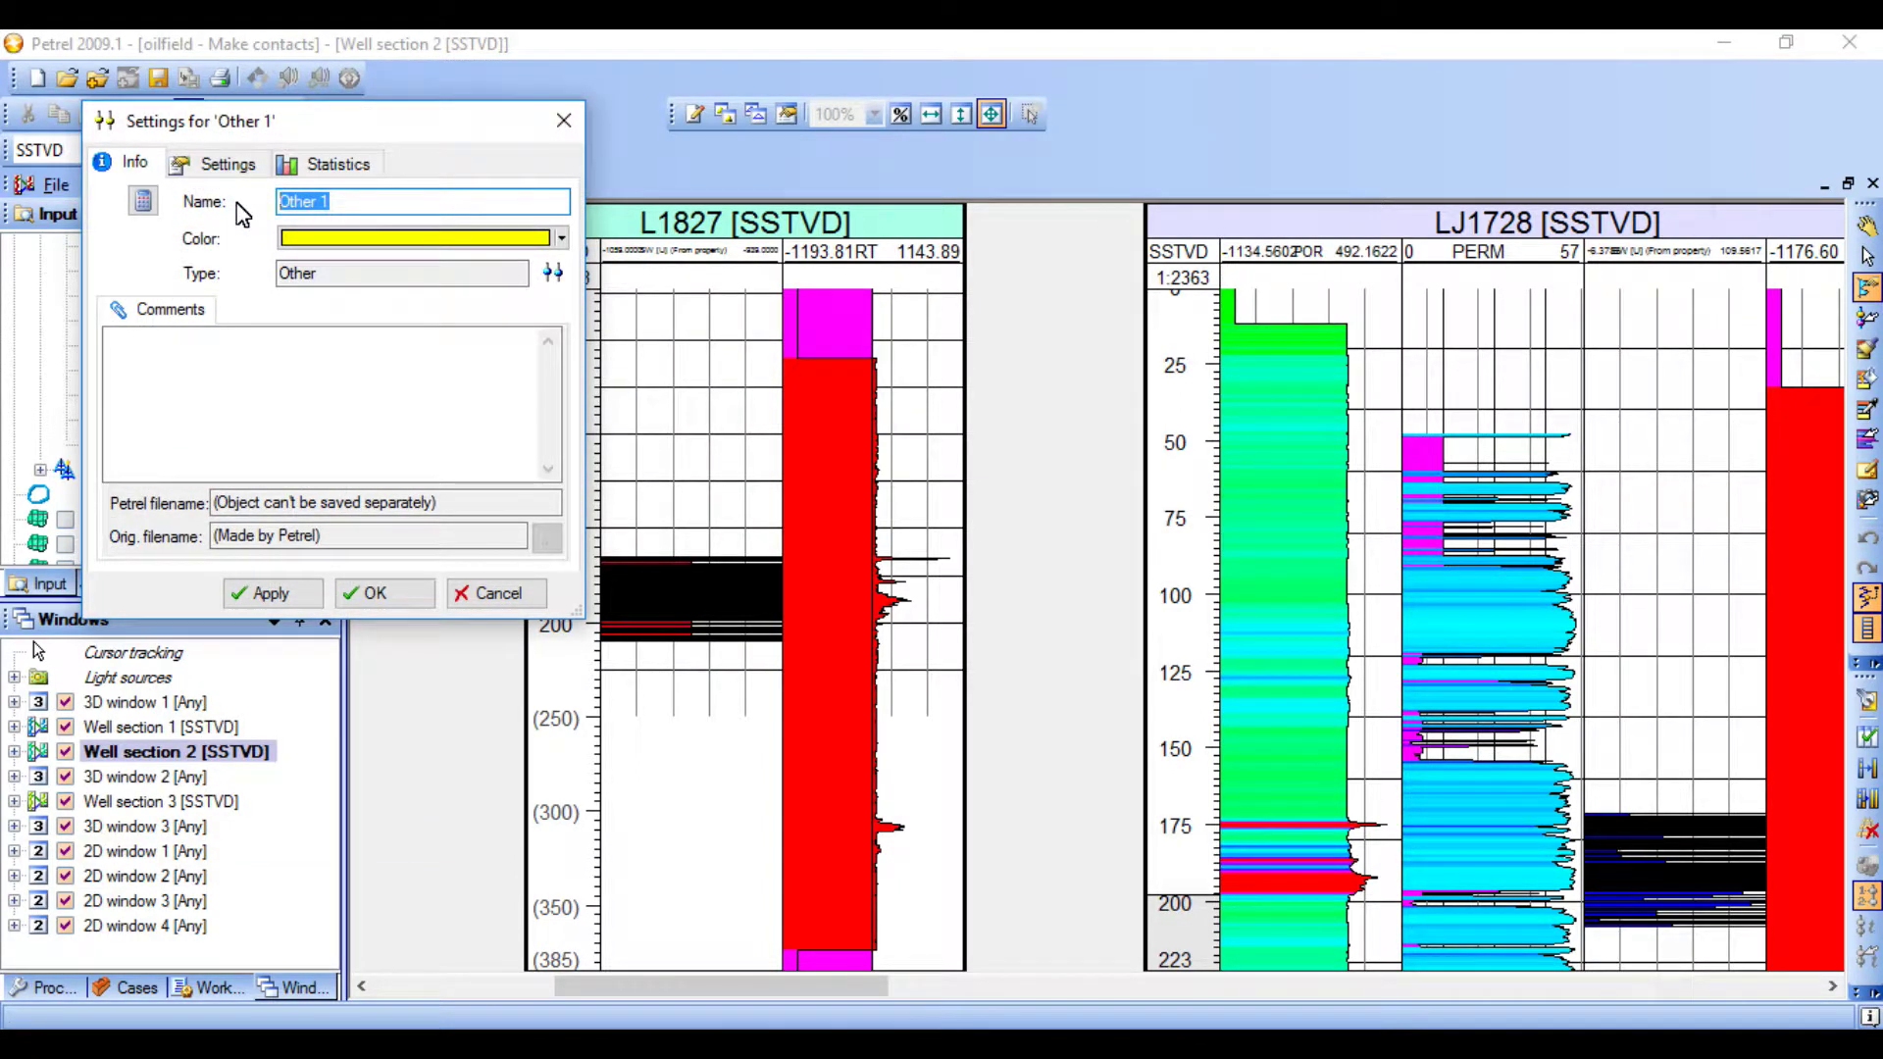
type("wa")
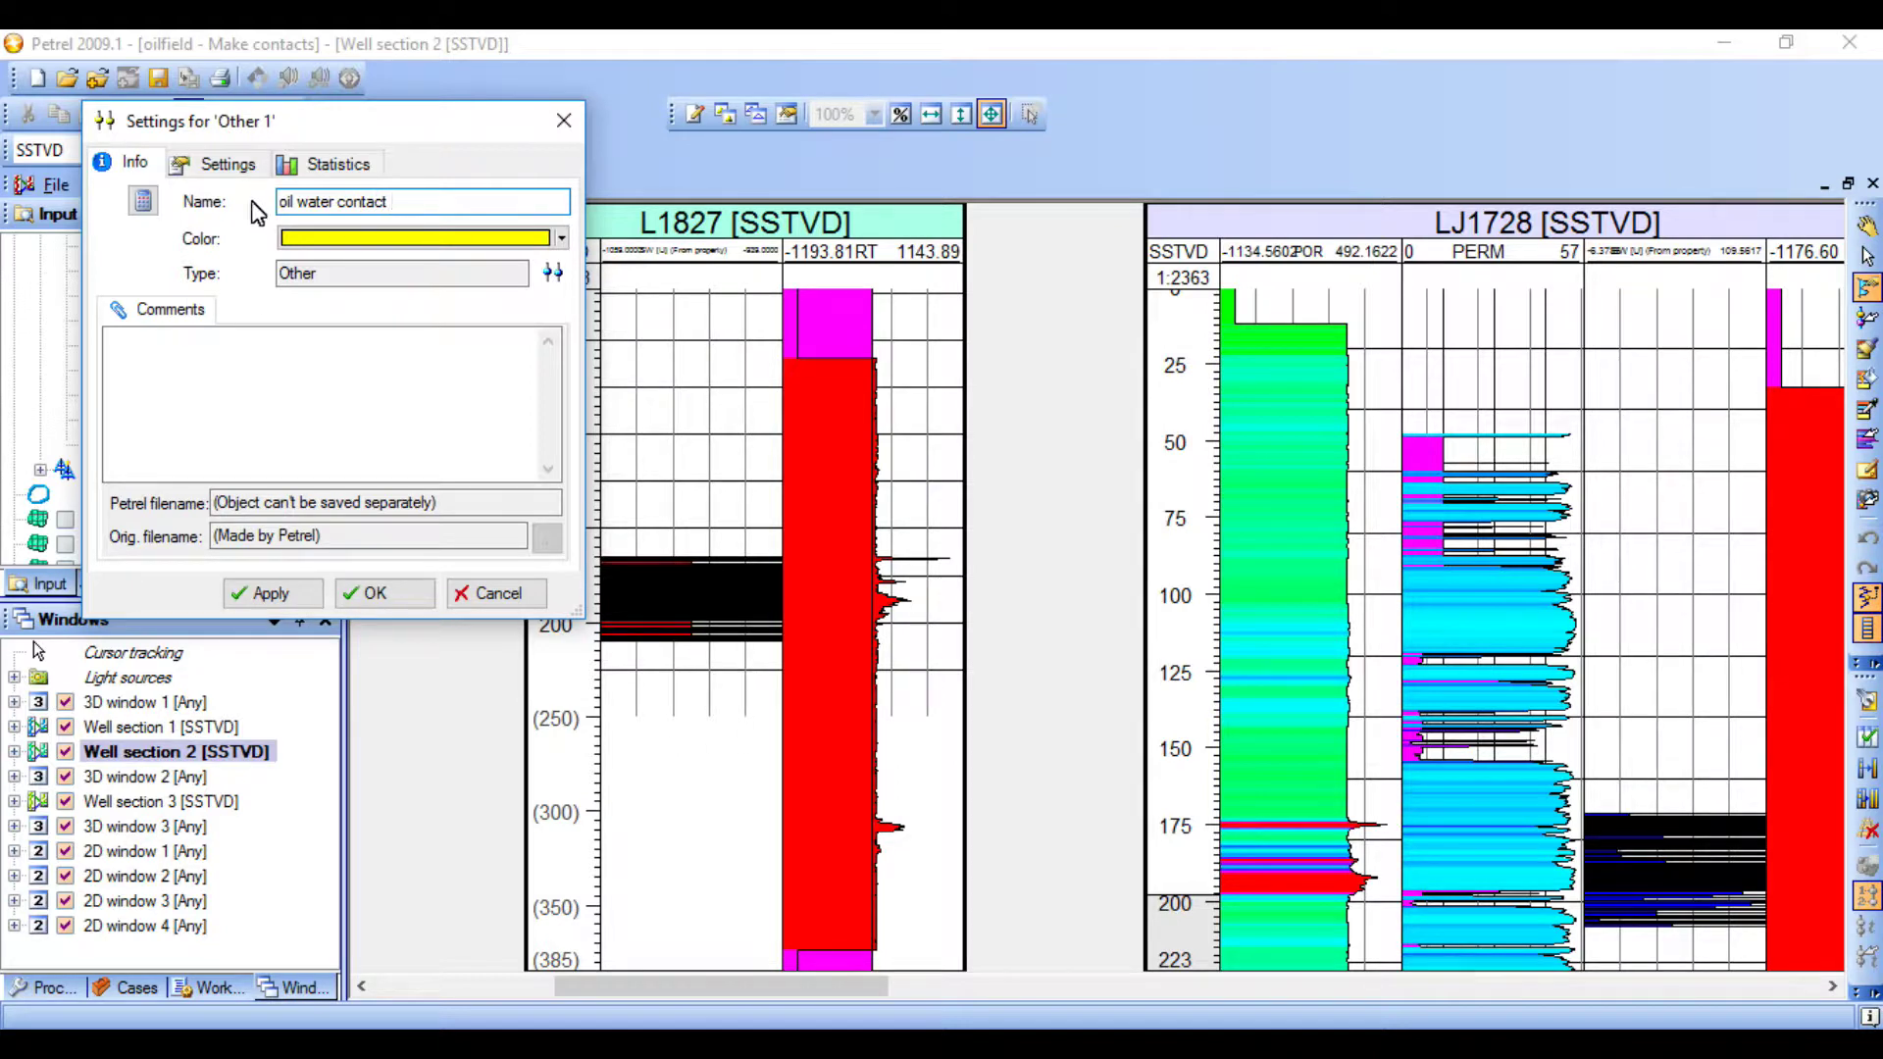
left_click(300, 600)
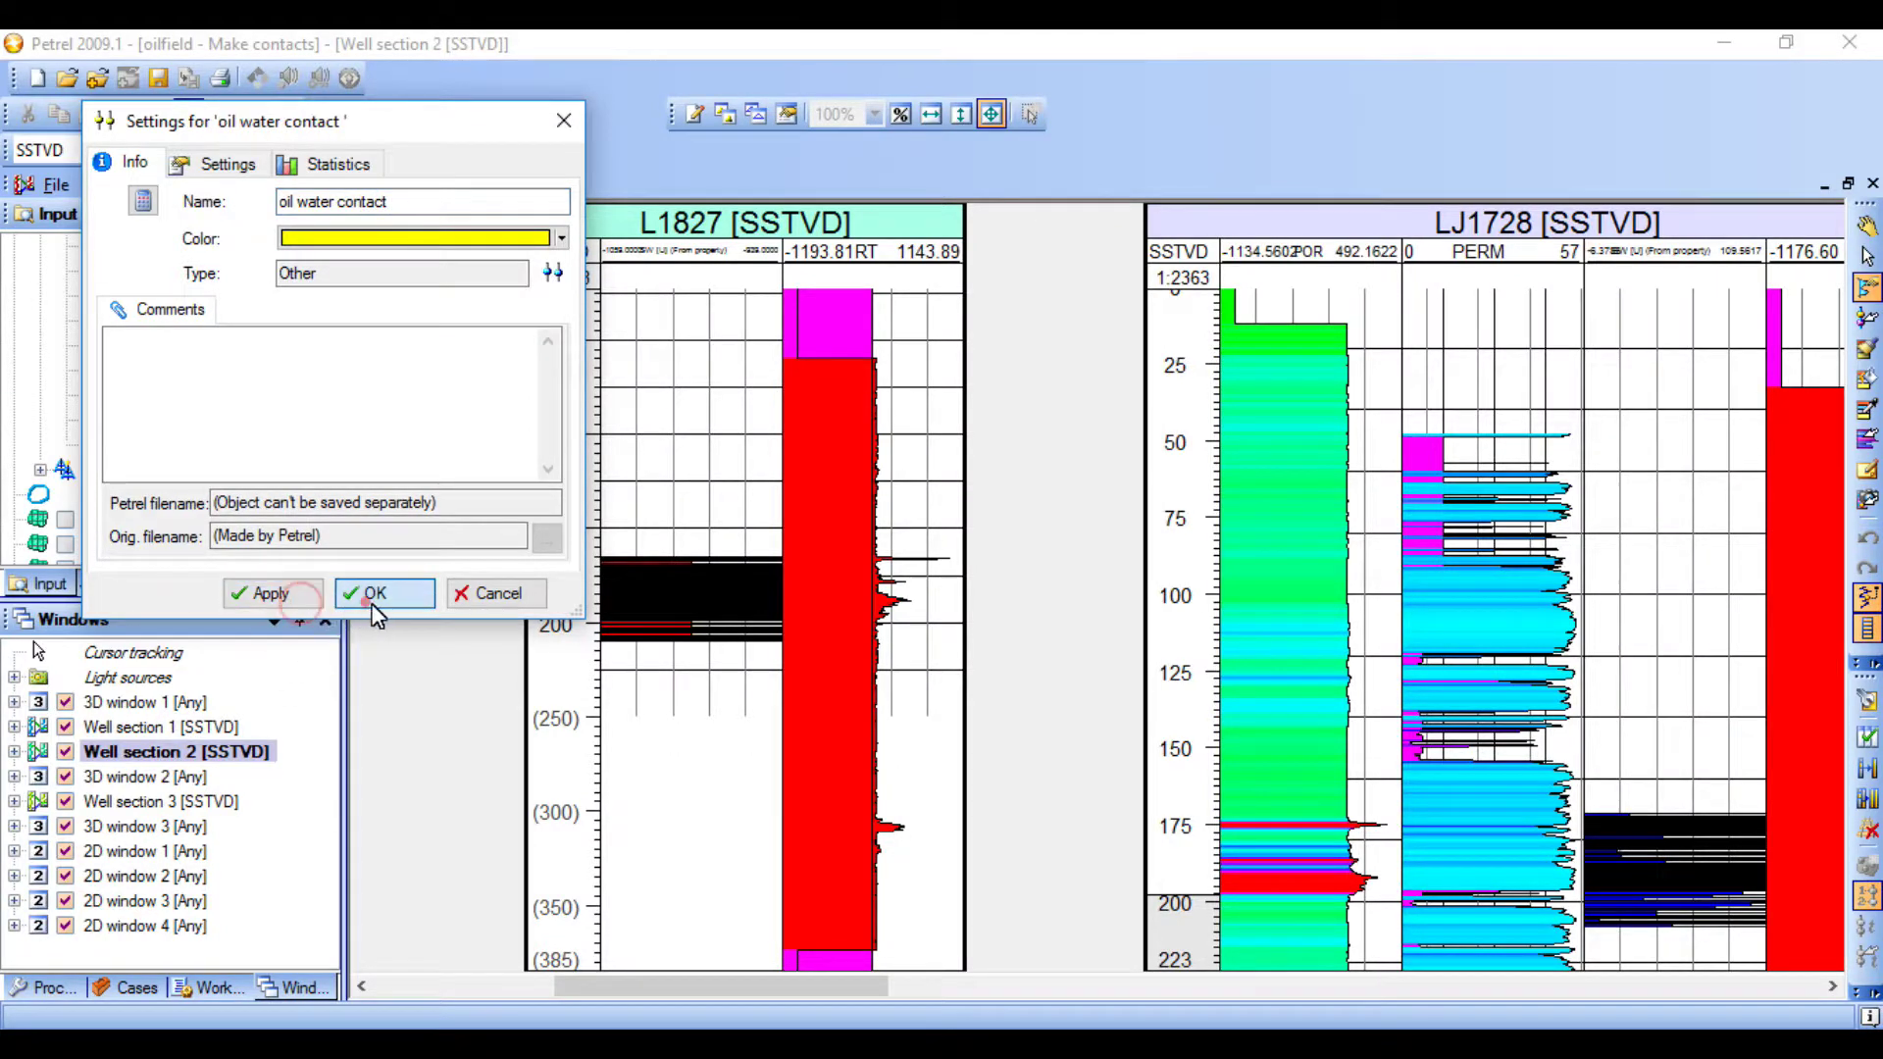
Confirm the oil water contact settings and pick the contact in well L1827 at about 206 SSTVD.
left_click(373, 592)
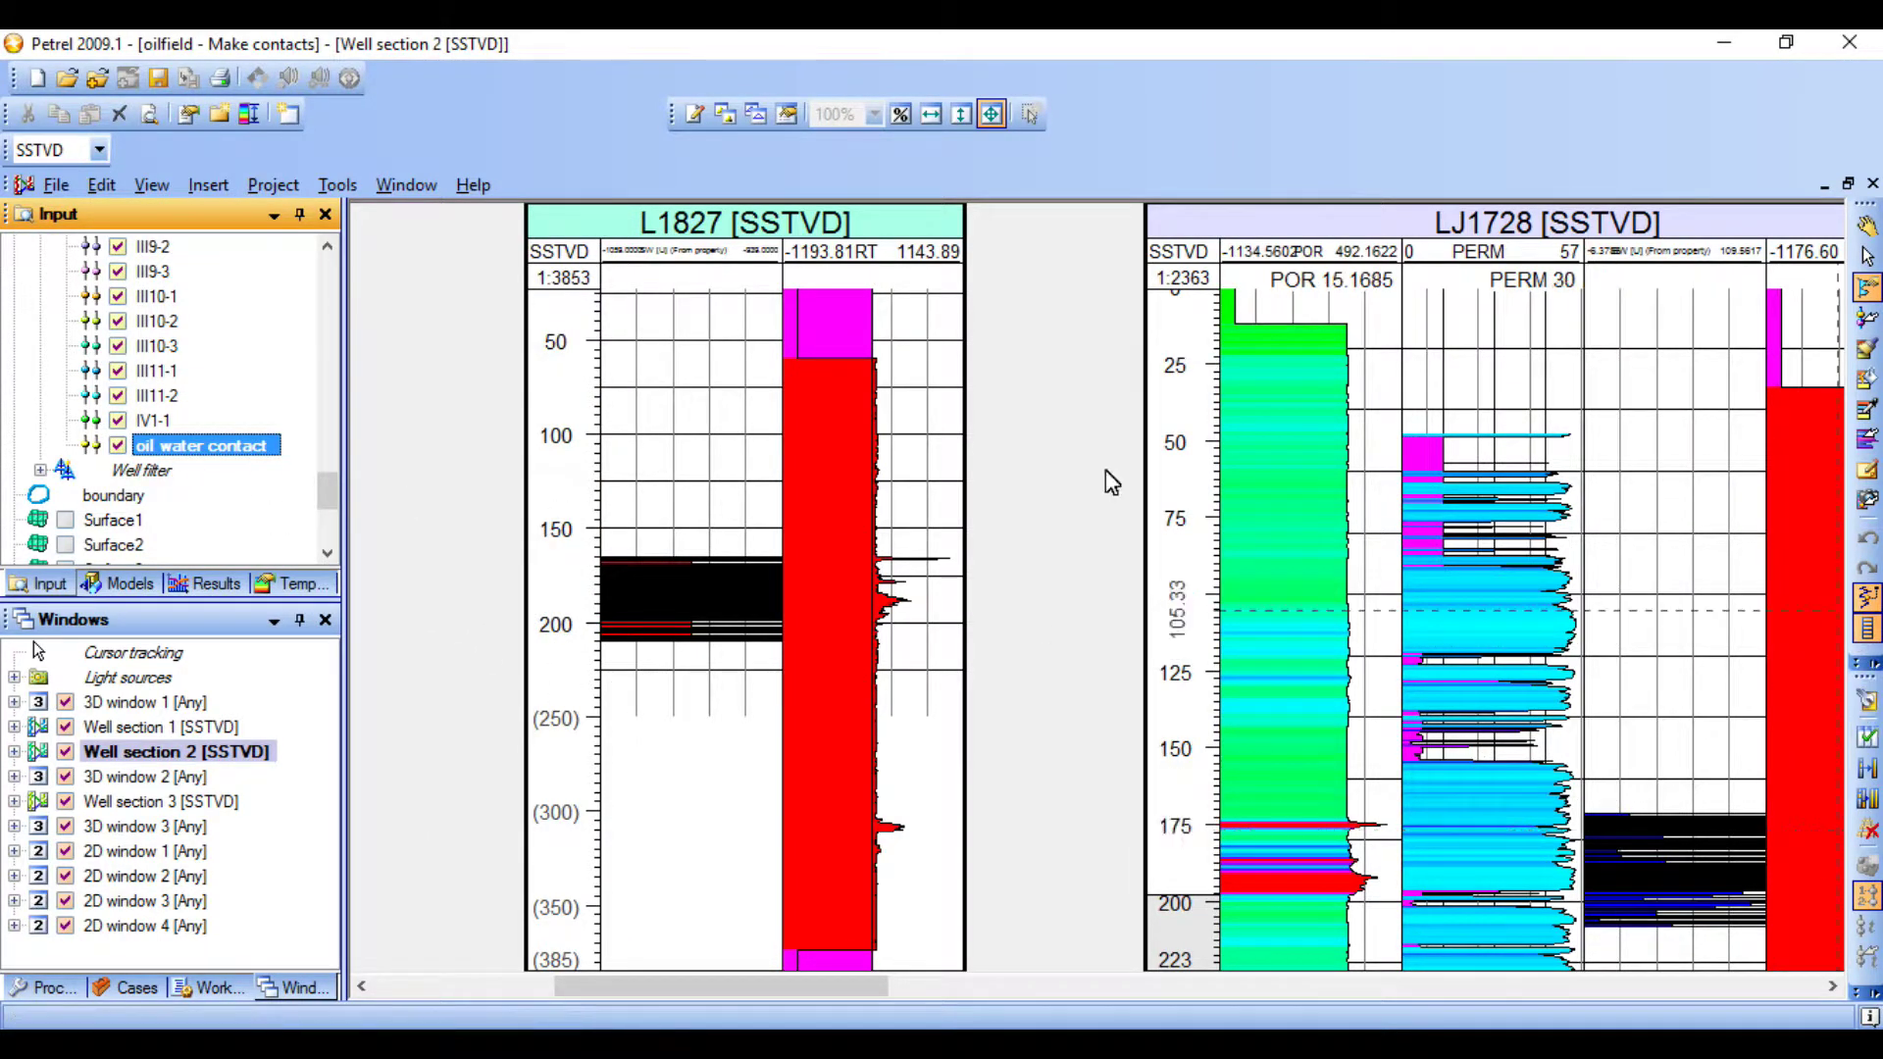
left_click(119, 447)
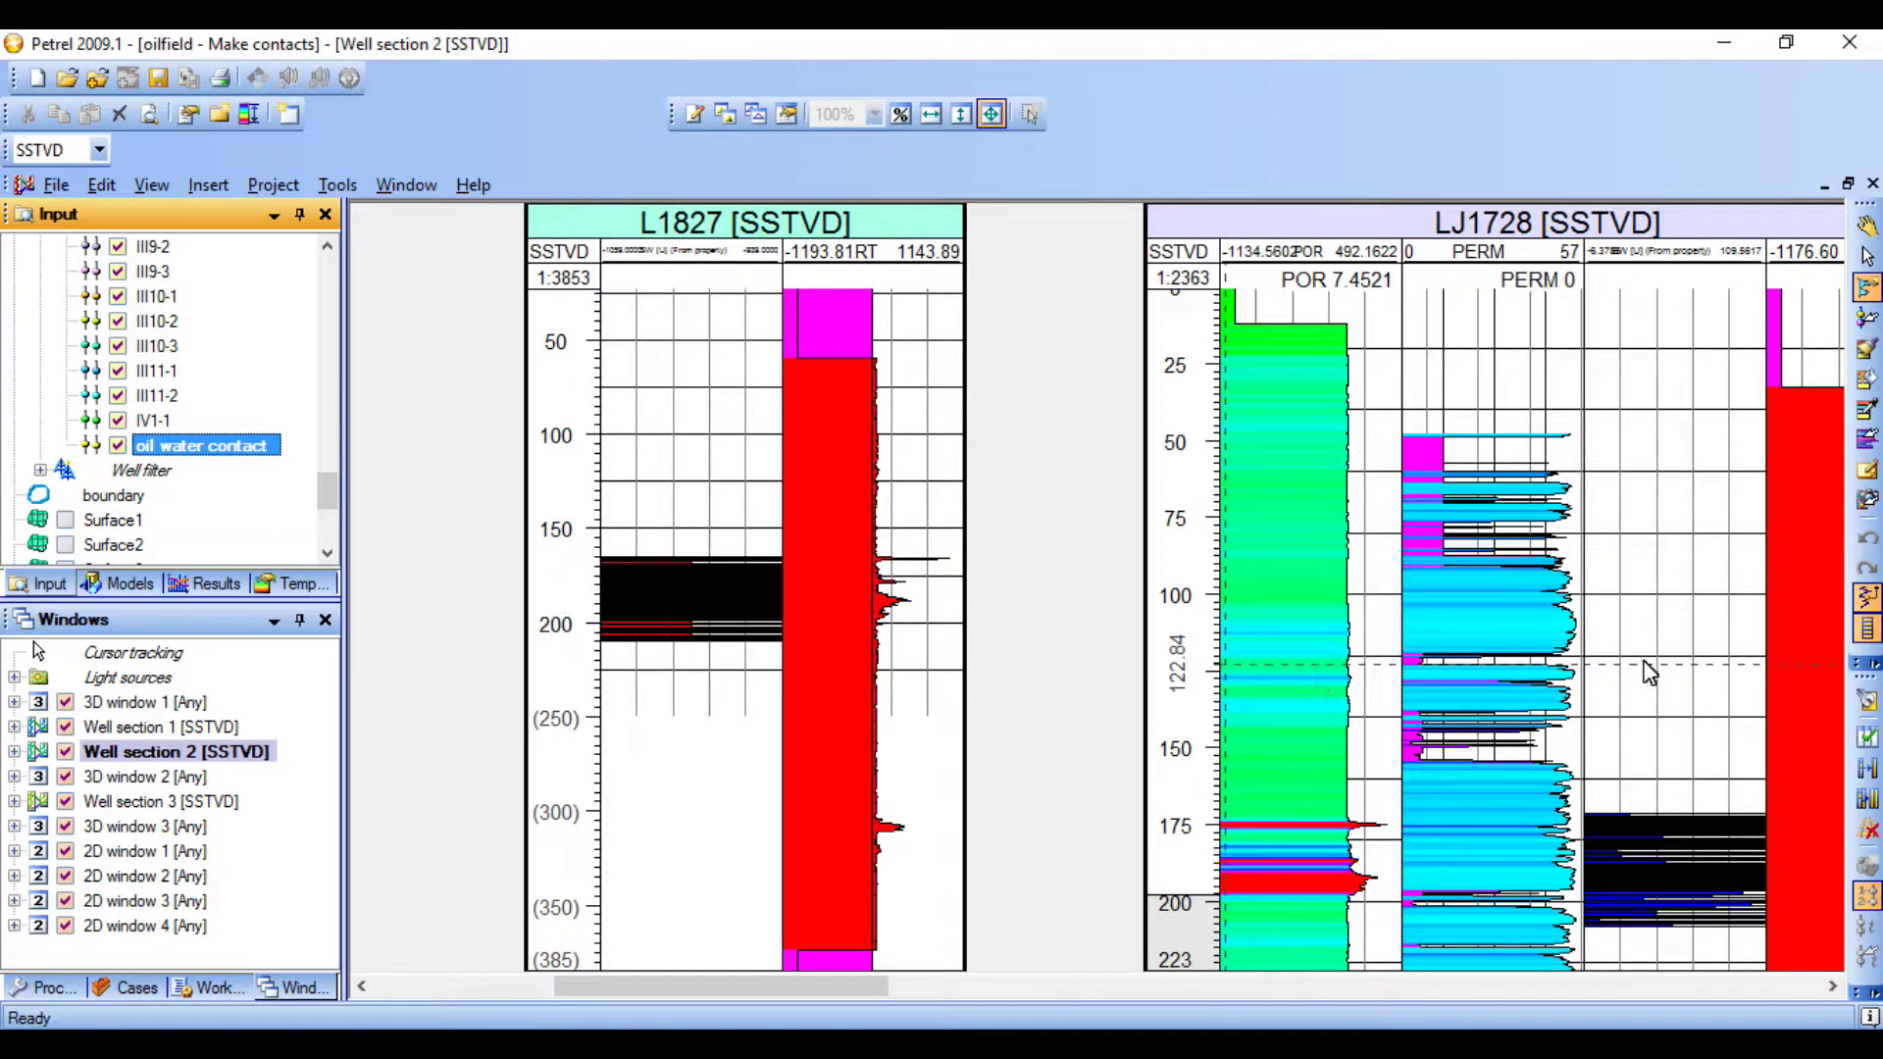
left_click(1869, 319)
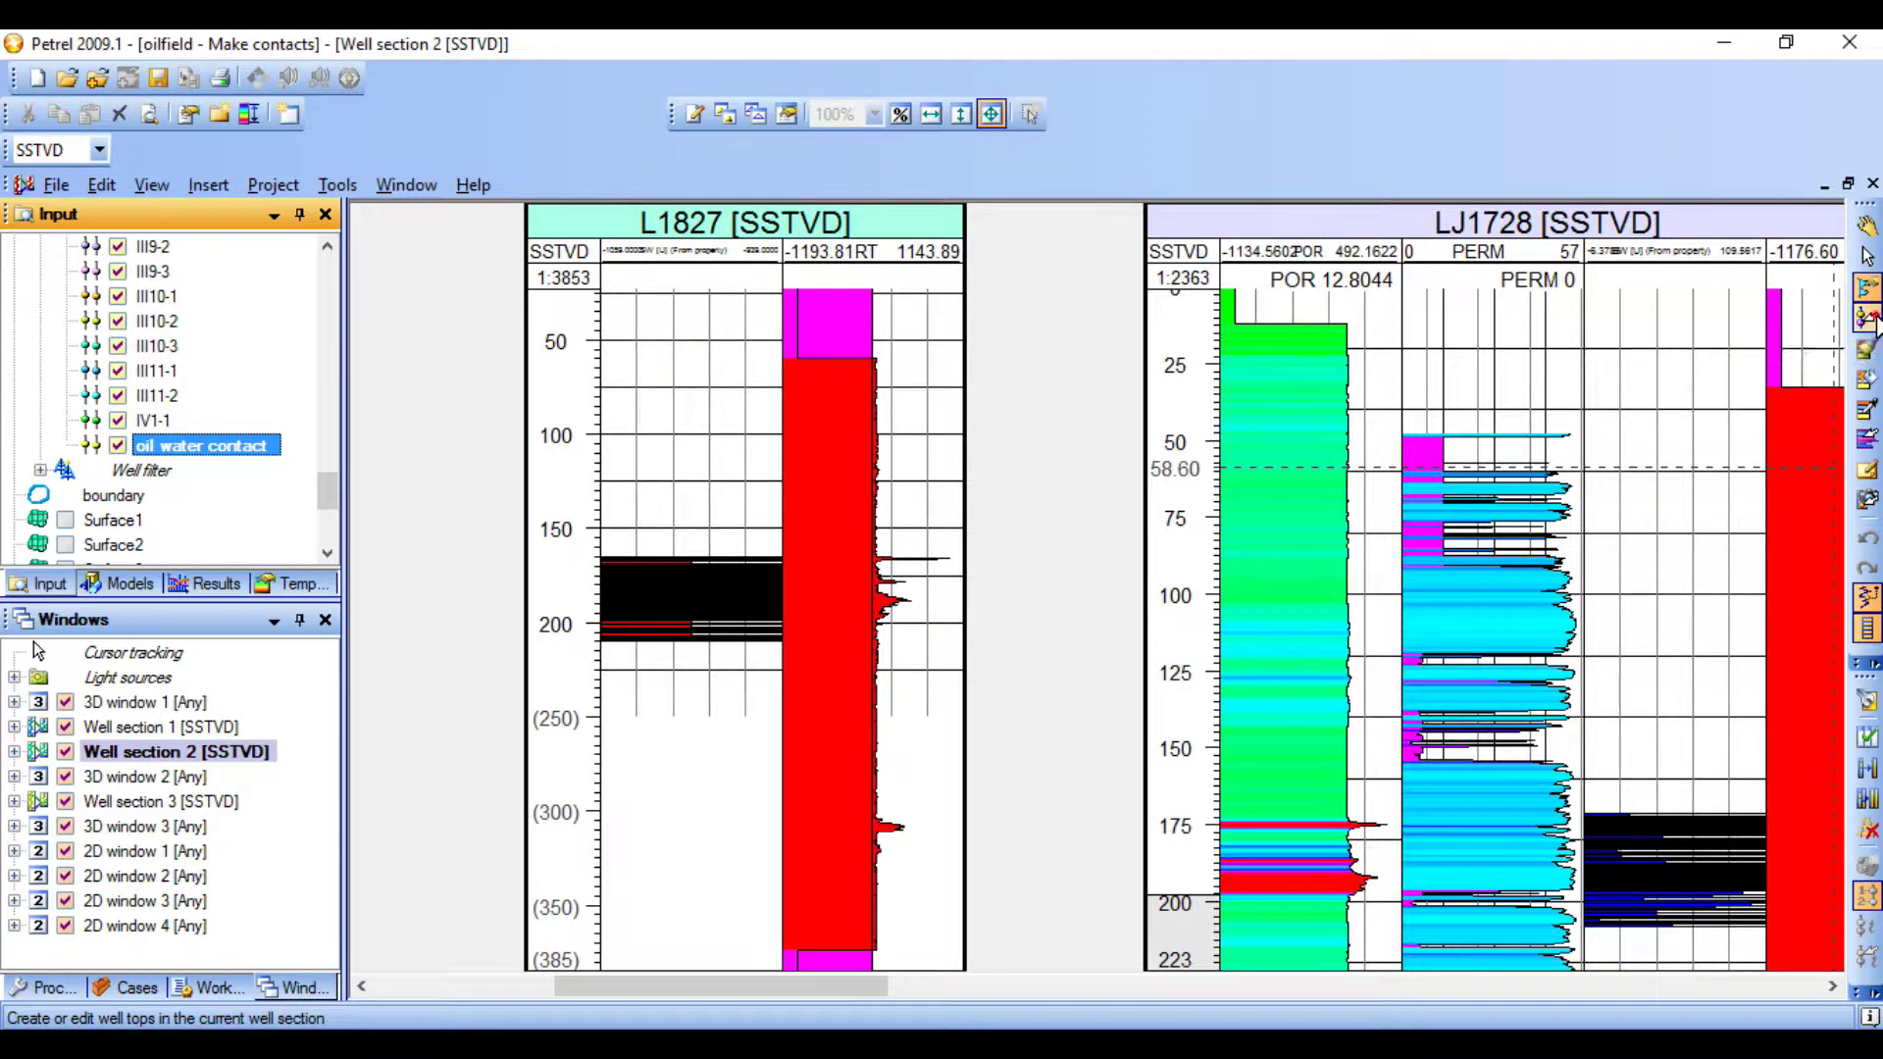
left_click(670, 633)
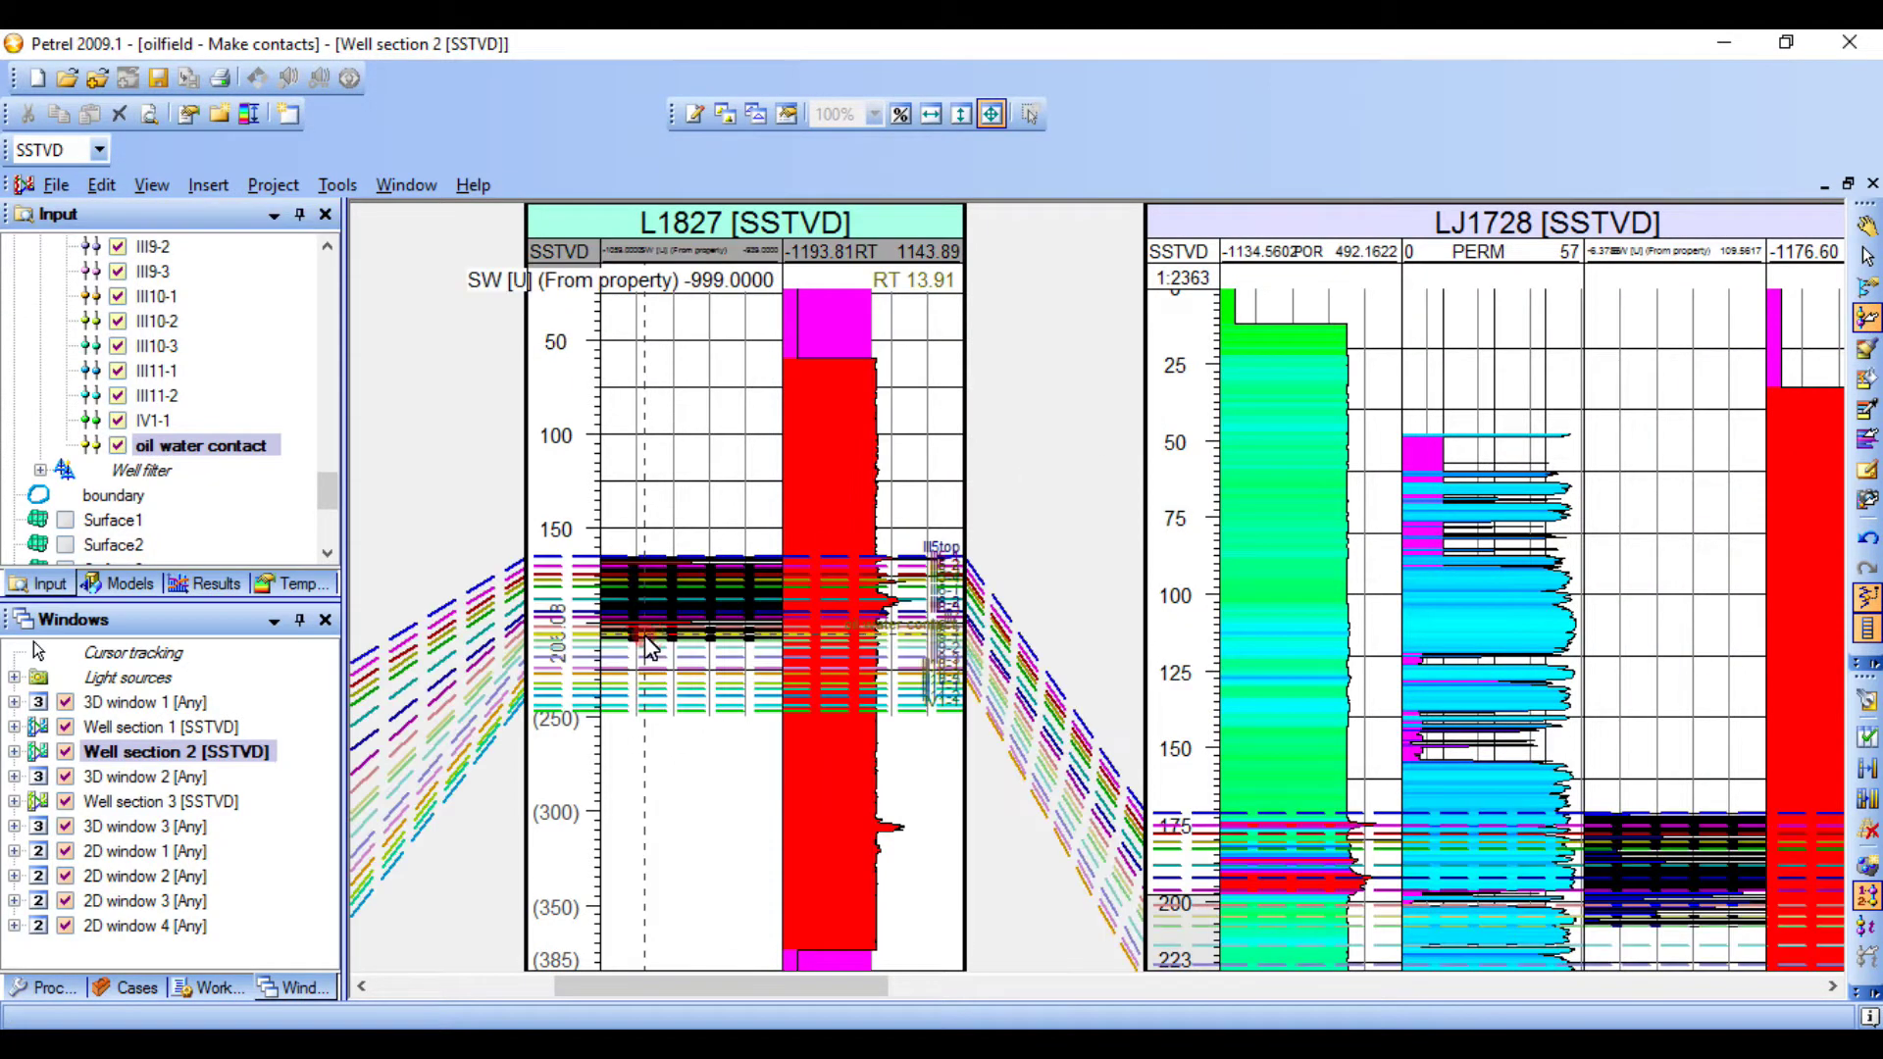
Hide all the other well tops so only the oil water contact is displayed in the well section.
left_click(118, 420)
left_click(117, 395)
left_click(118, 370)
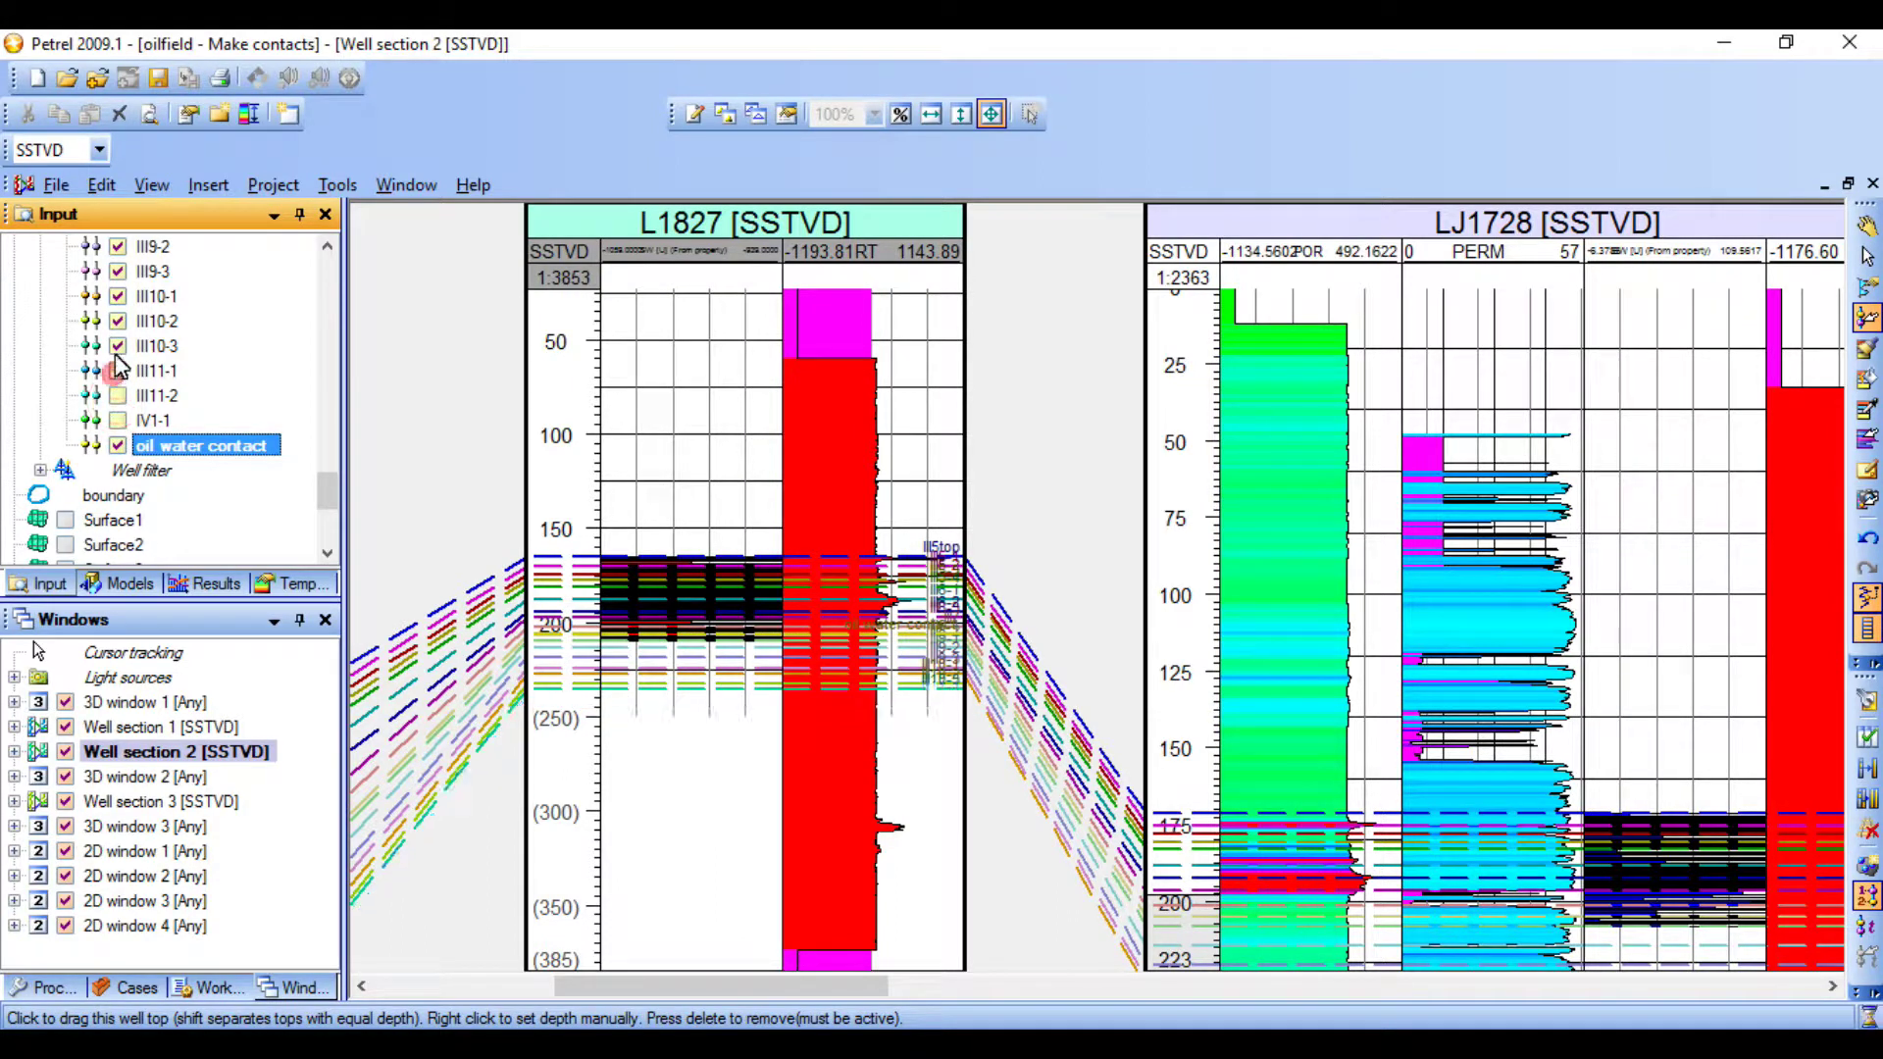
mouse_move(329, 480)
left_mouse_down()
mouse_move(333, 372)
mouse_move(331, 514)
left_mouse_up()
left_click(91, 420)
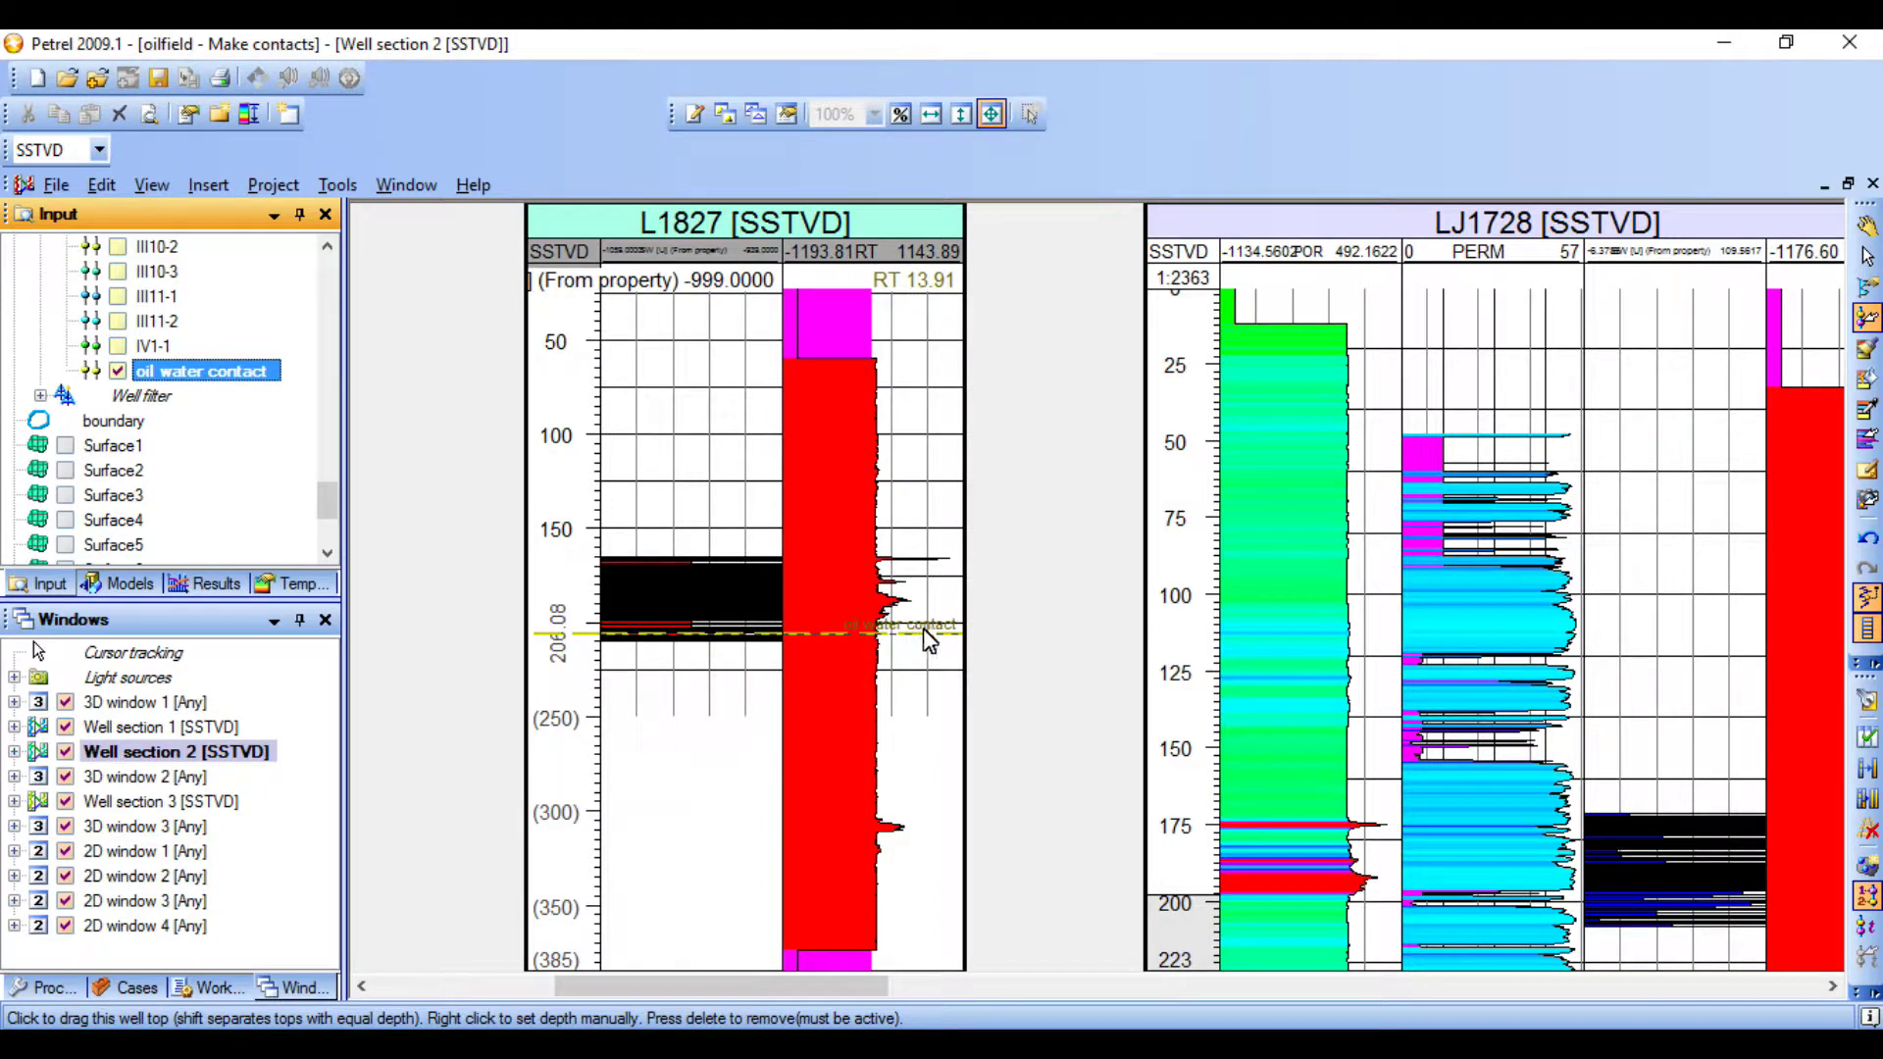
Pick the oil water contact in well LJ1728 at about 200 SSTVD and in well L2008 at about 202.
left_click_drag(814, 980, 957, 986)
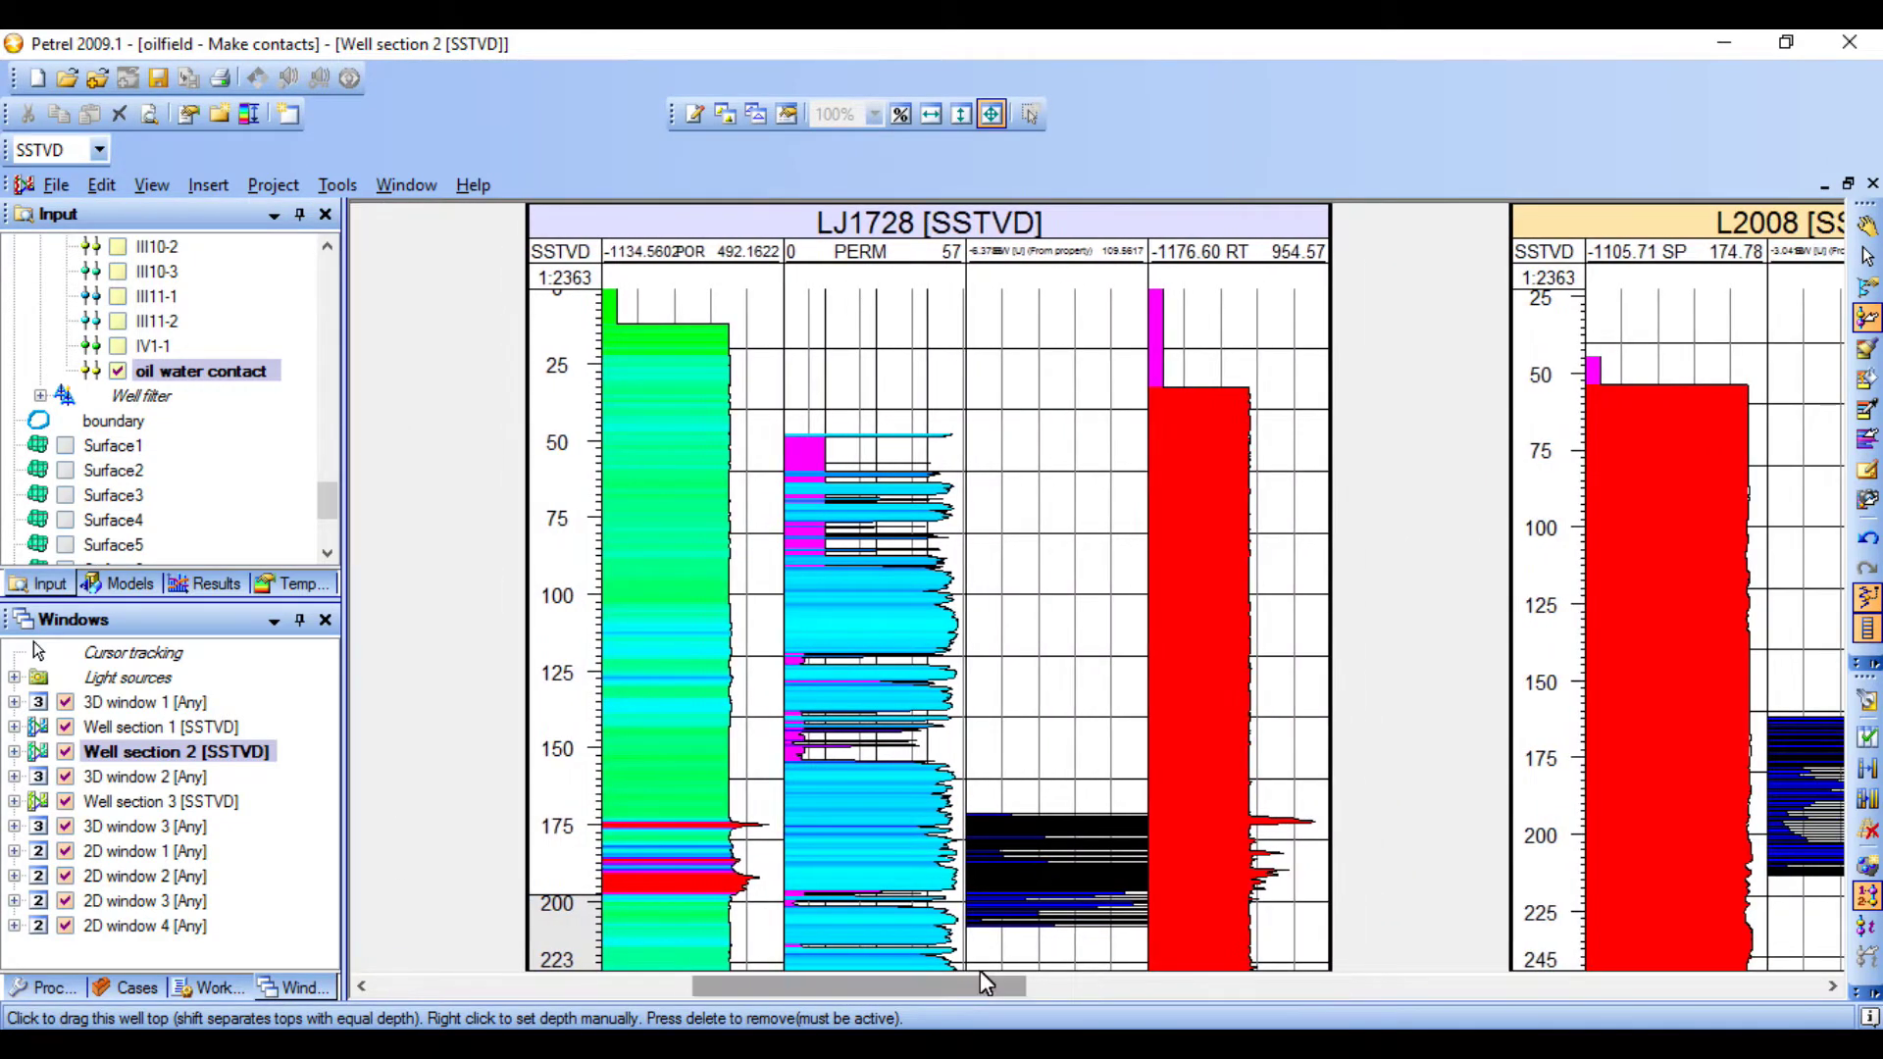
left_click(1274, 904)
left_click_drag(957, 990, 1107, 996)
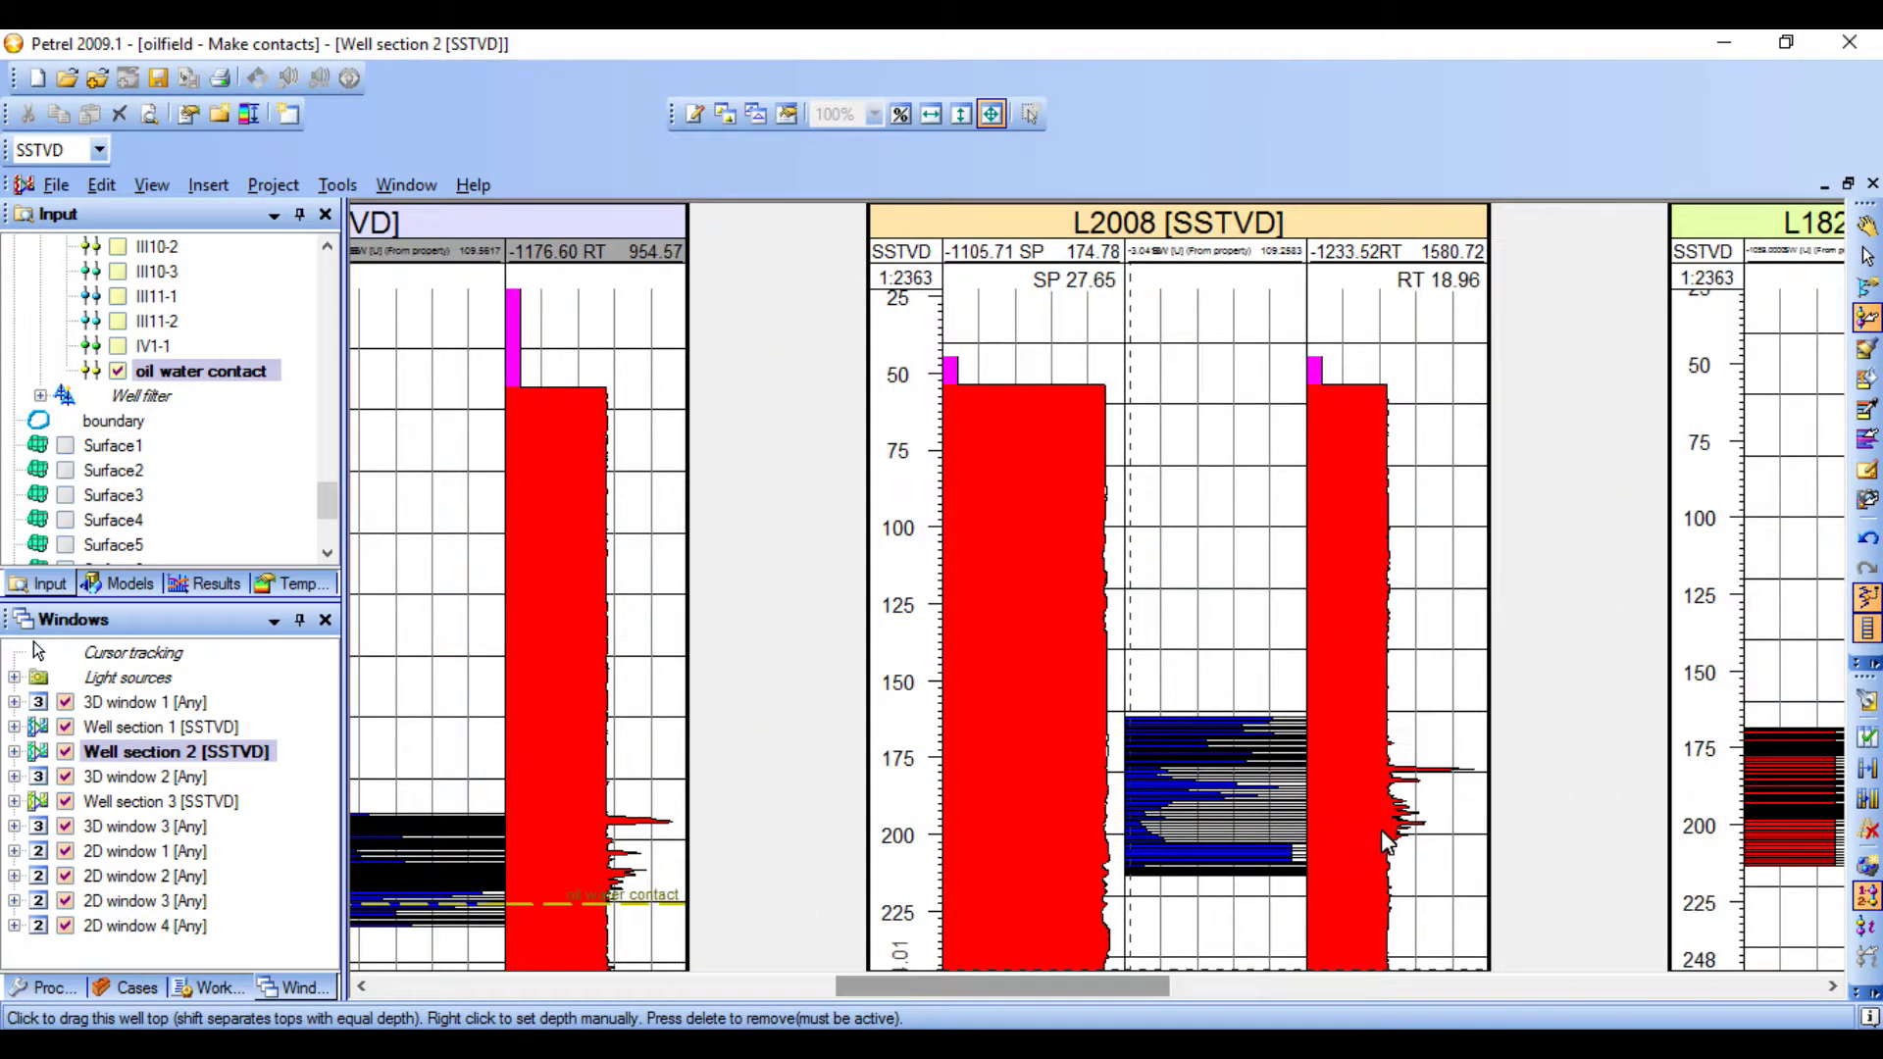
left_click(1426, 843)
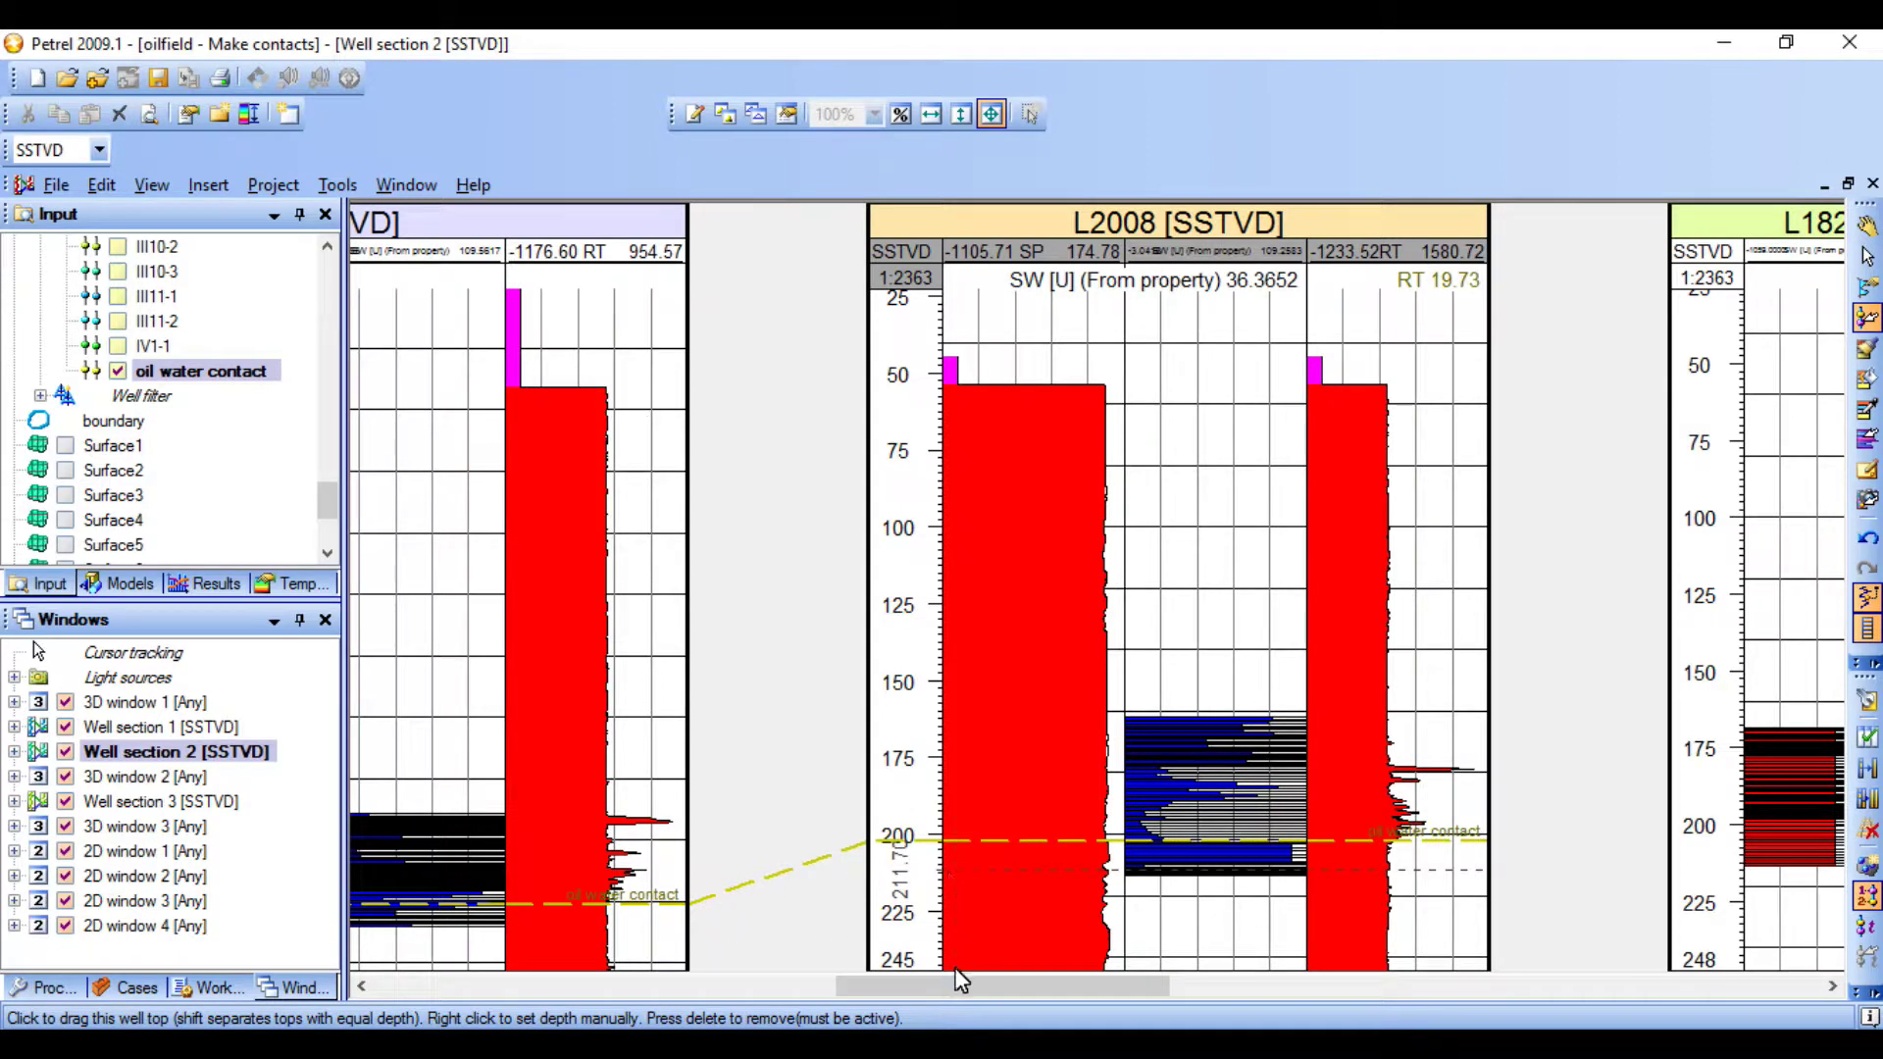
Pick the oil water contact in well L1829 at about 200 SSTVD and in well LJ1726 at about 190.
left_click_drag(973, 983, 1185, 981)
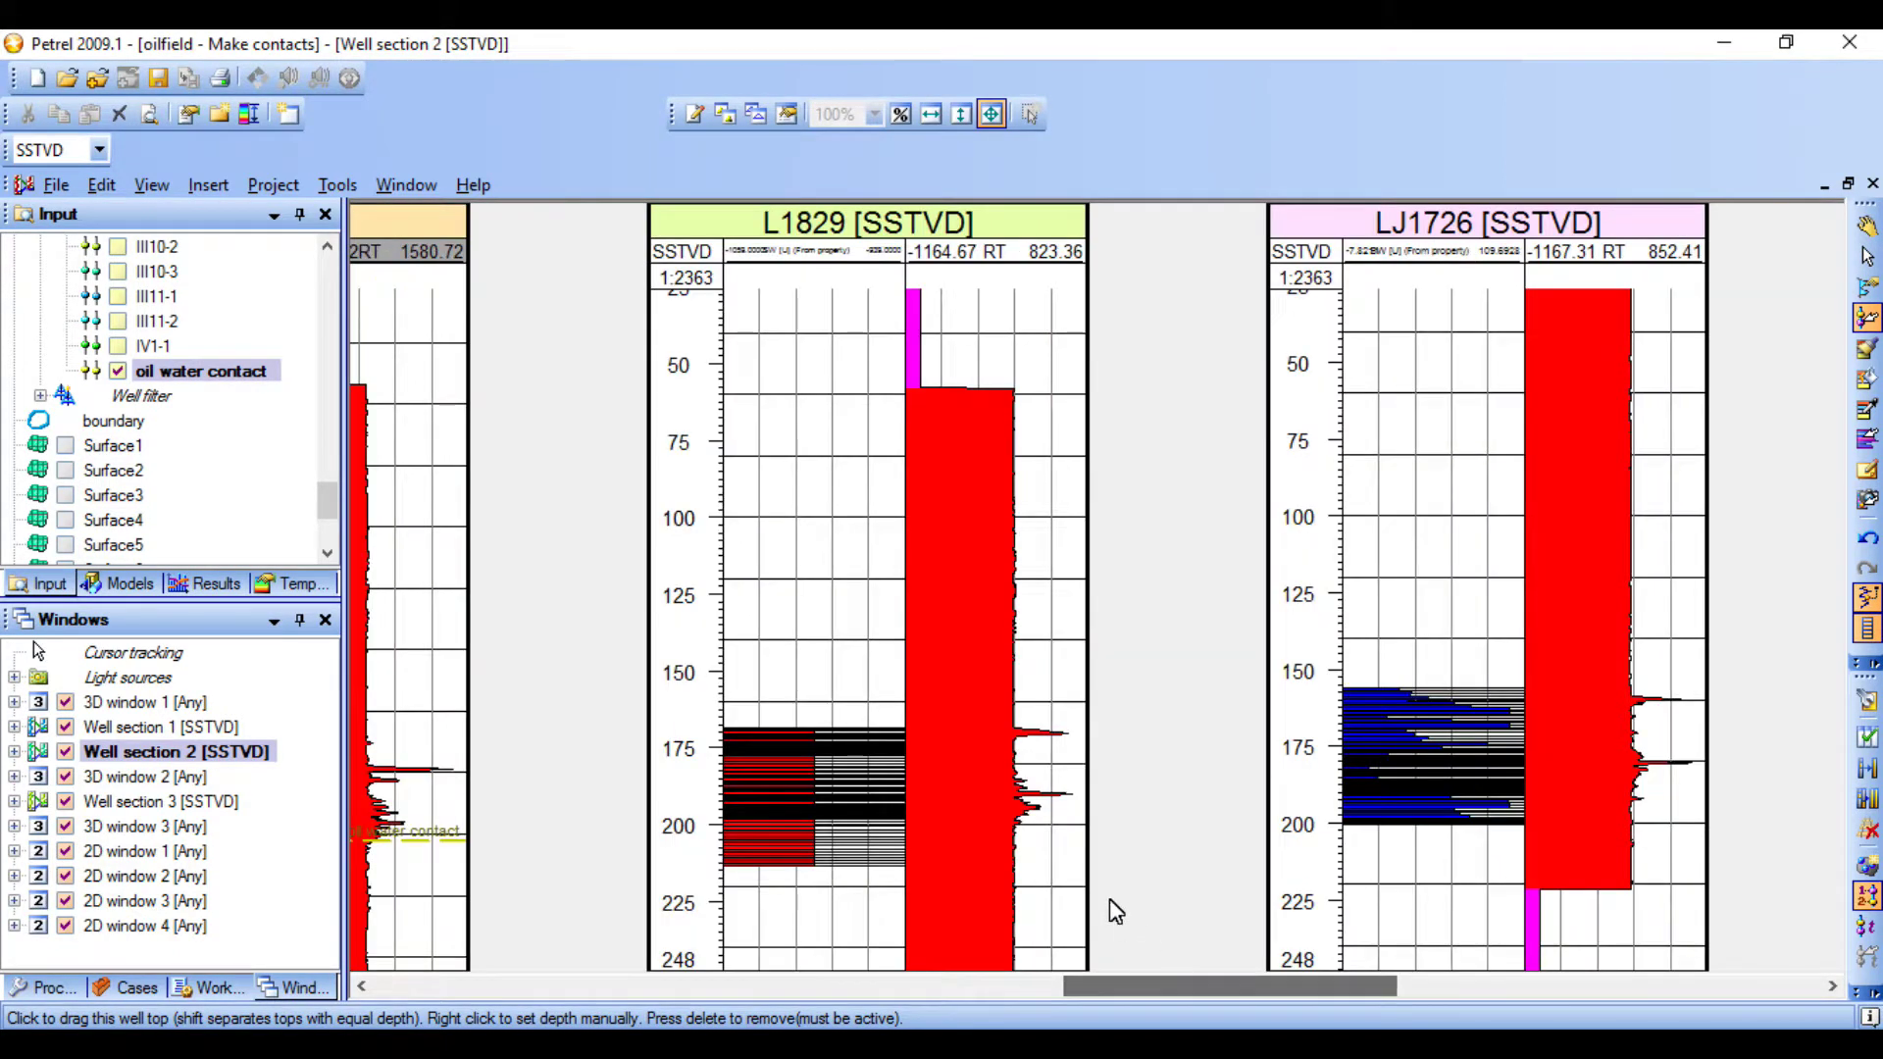
left_click(1033, 827)
left_click_drag(1122, 984, 1318, 985)
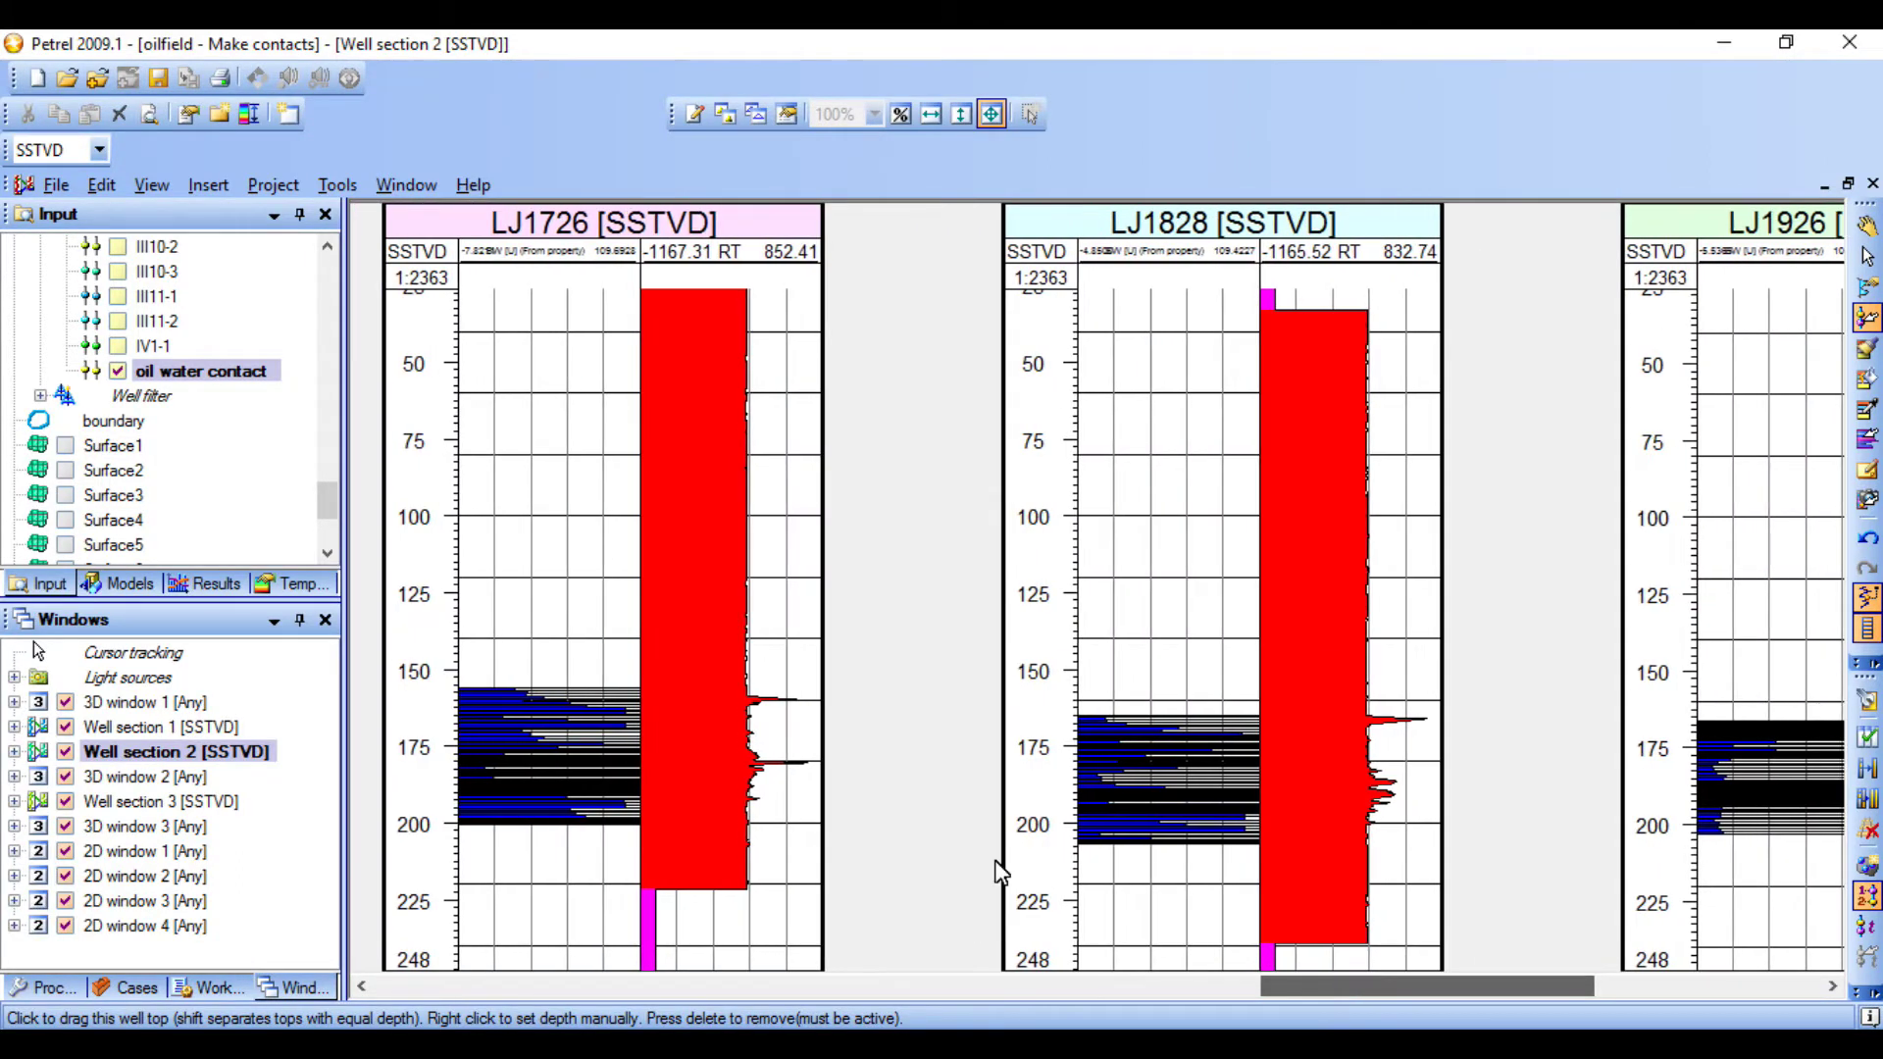
left_click(771, 792)
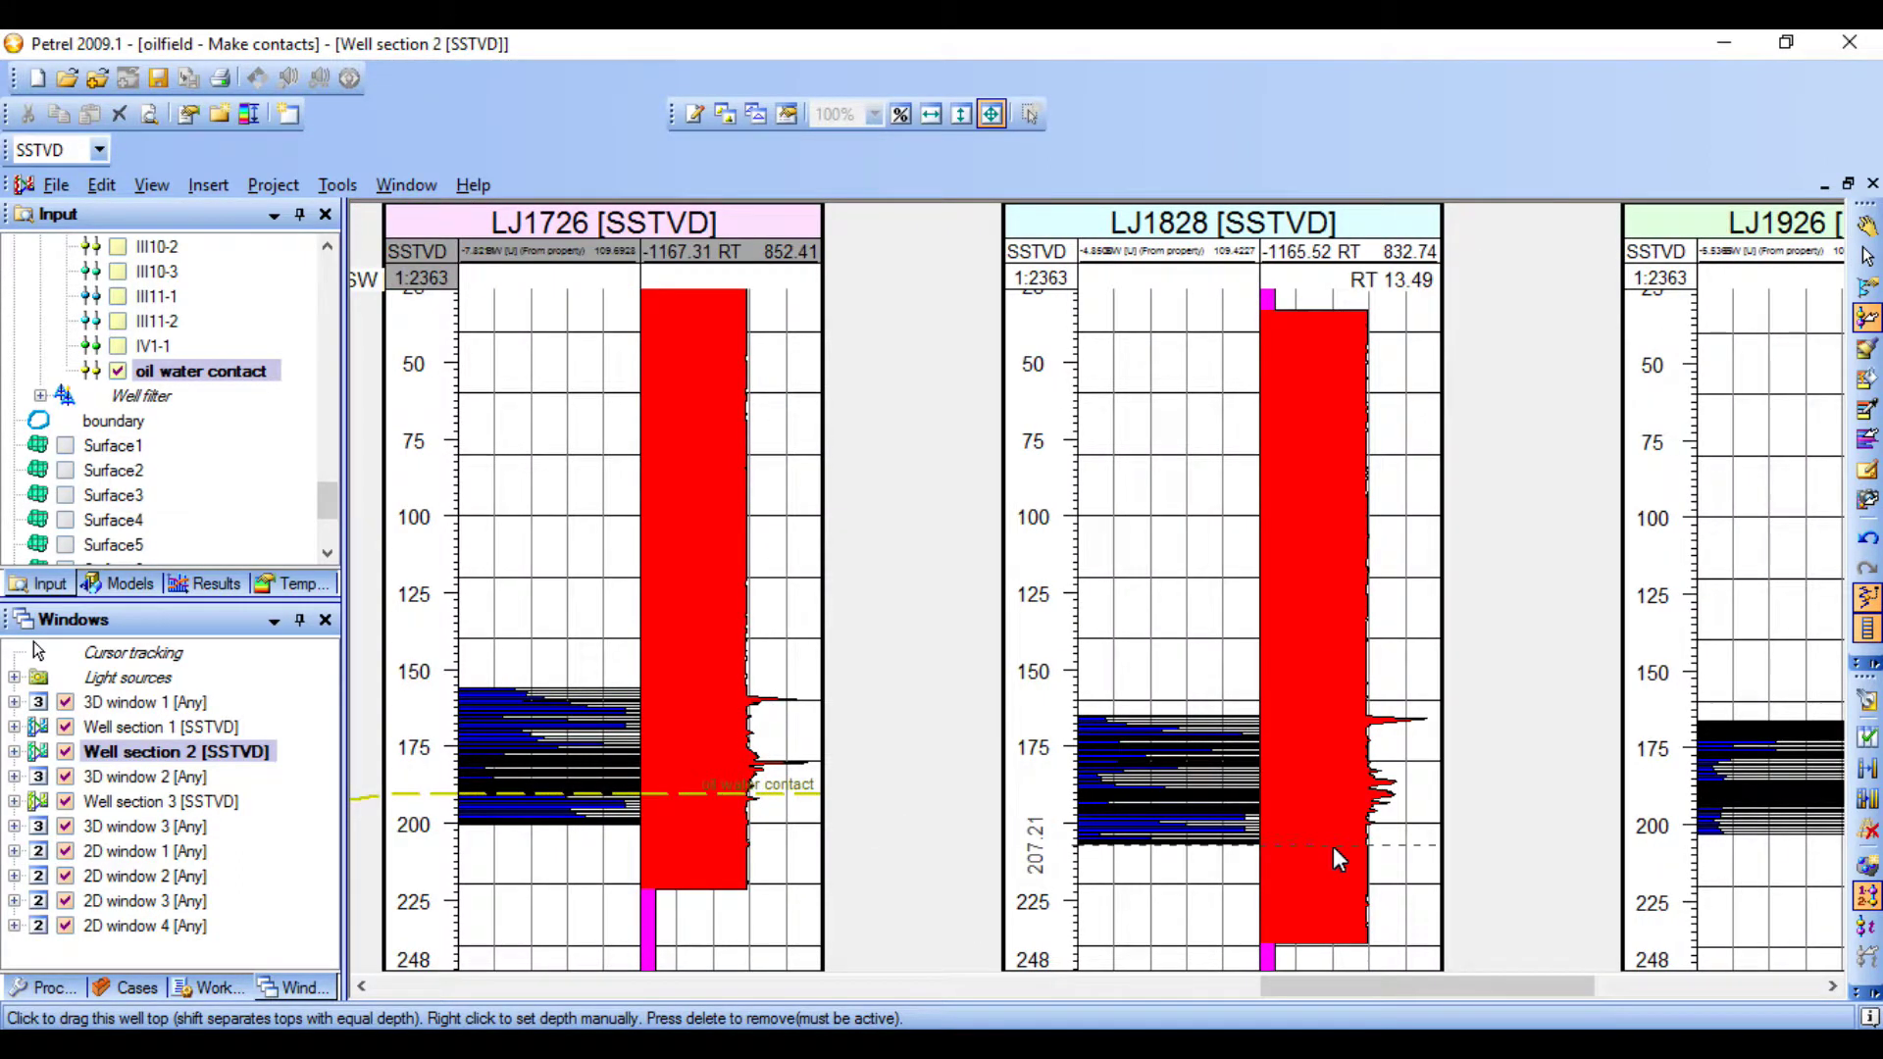
Pick the oil water contact in well LJ1828 at about 197 SSTVD and in well LJ1926 at about 204.
left_click(1394, 816)
left_click_drag(1273, 987, 1549, 990)
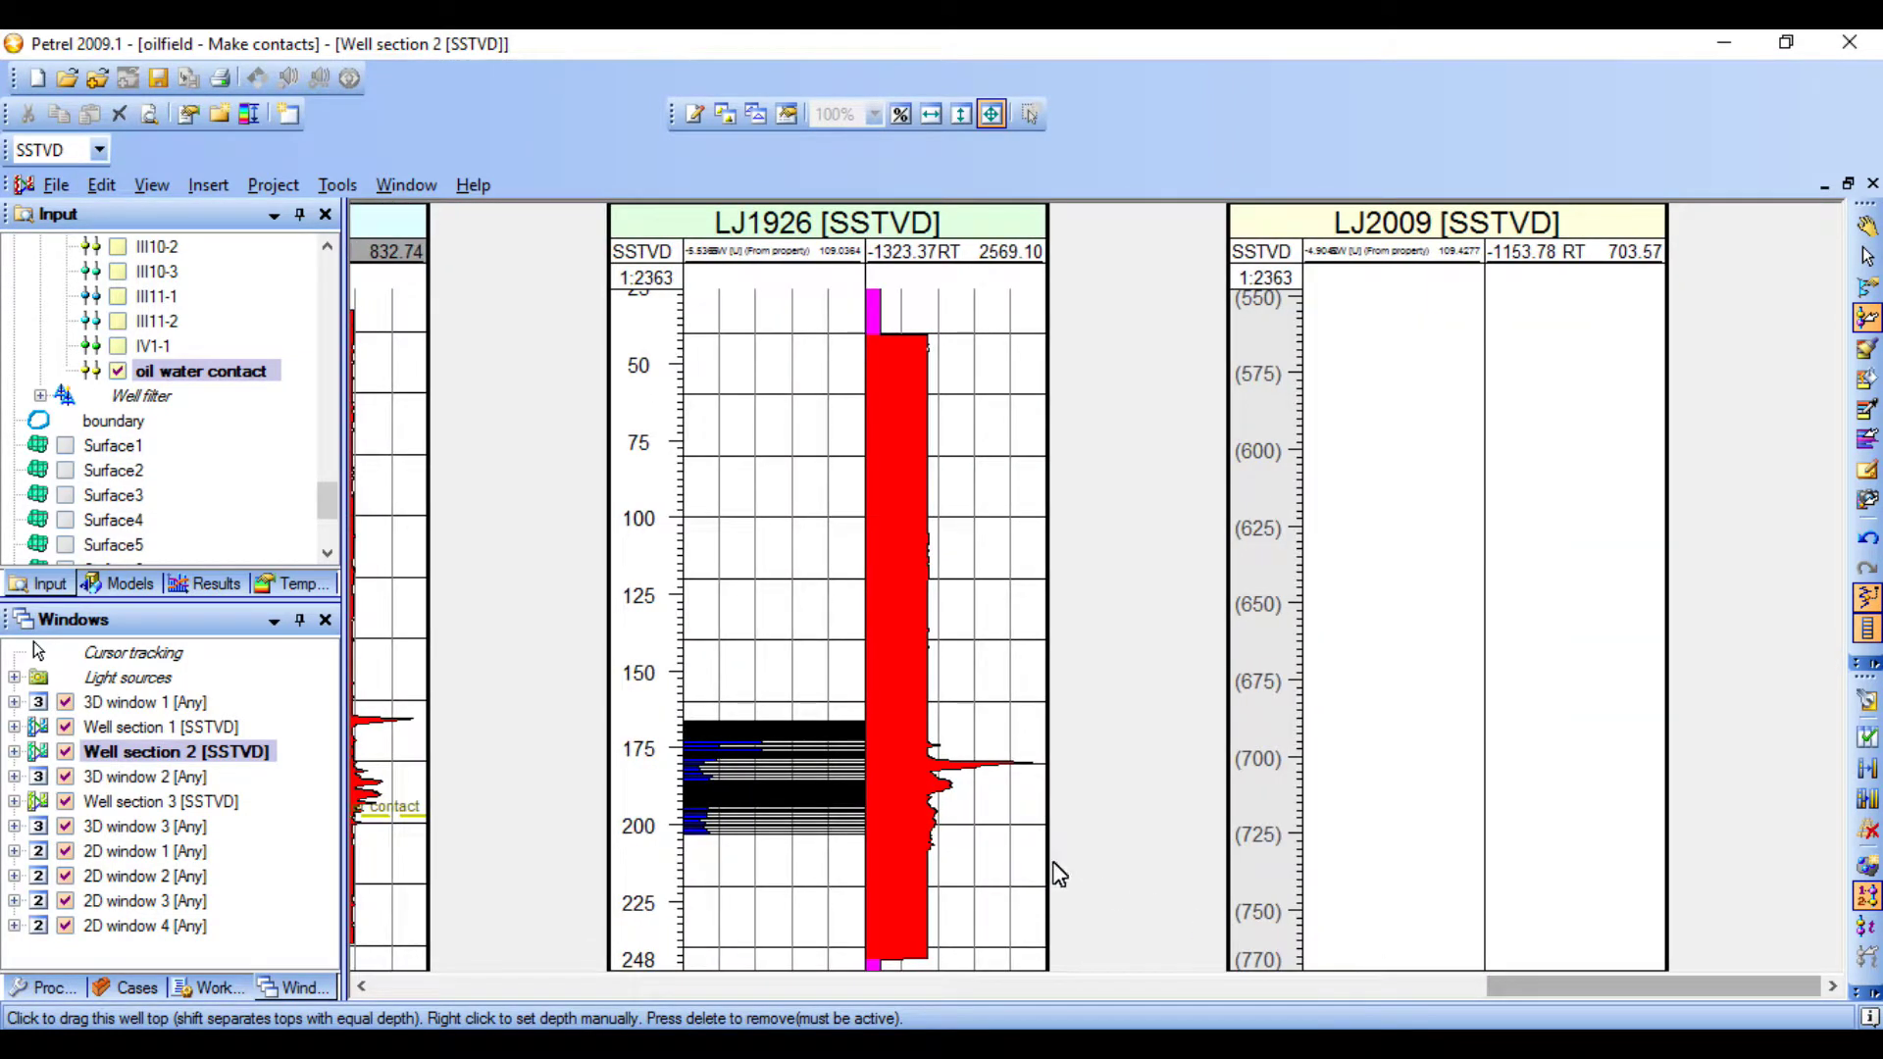
left_click(947, 839)
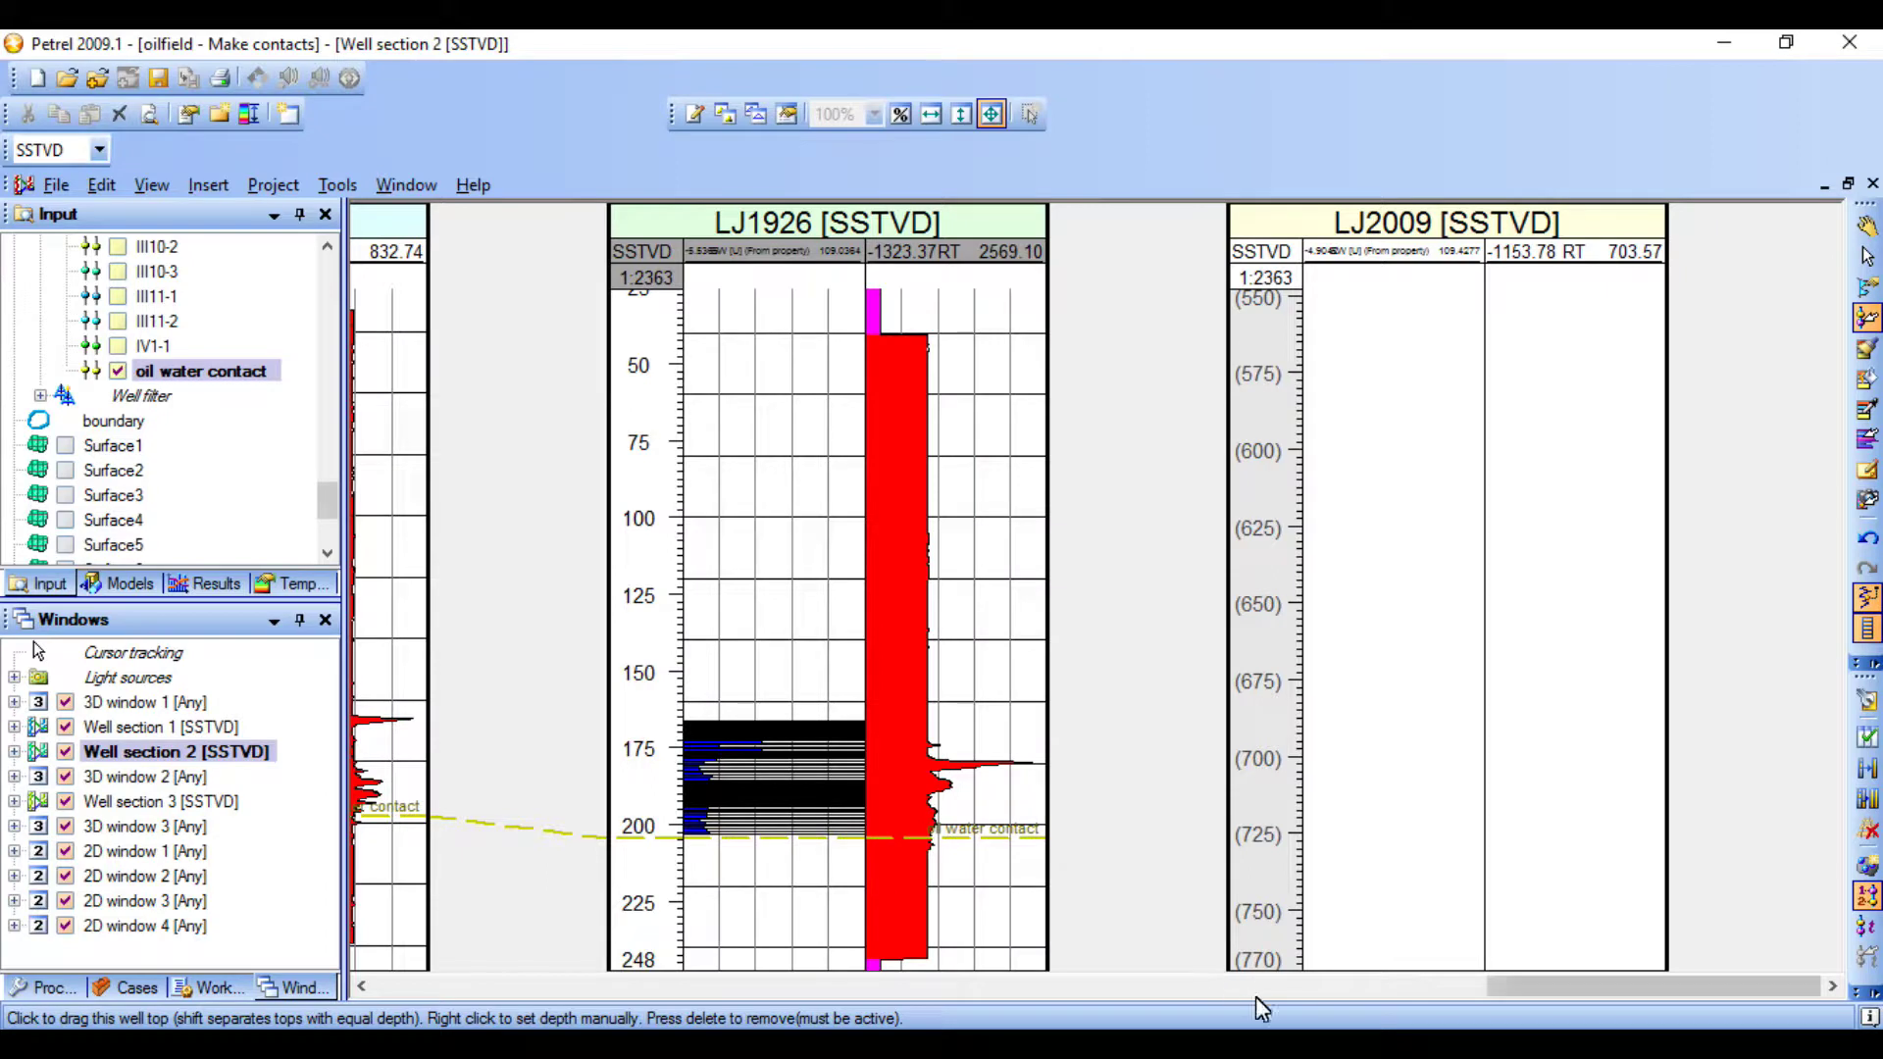
left_click_drag(1510, 987, 1616, 997)
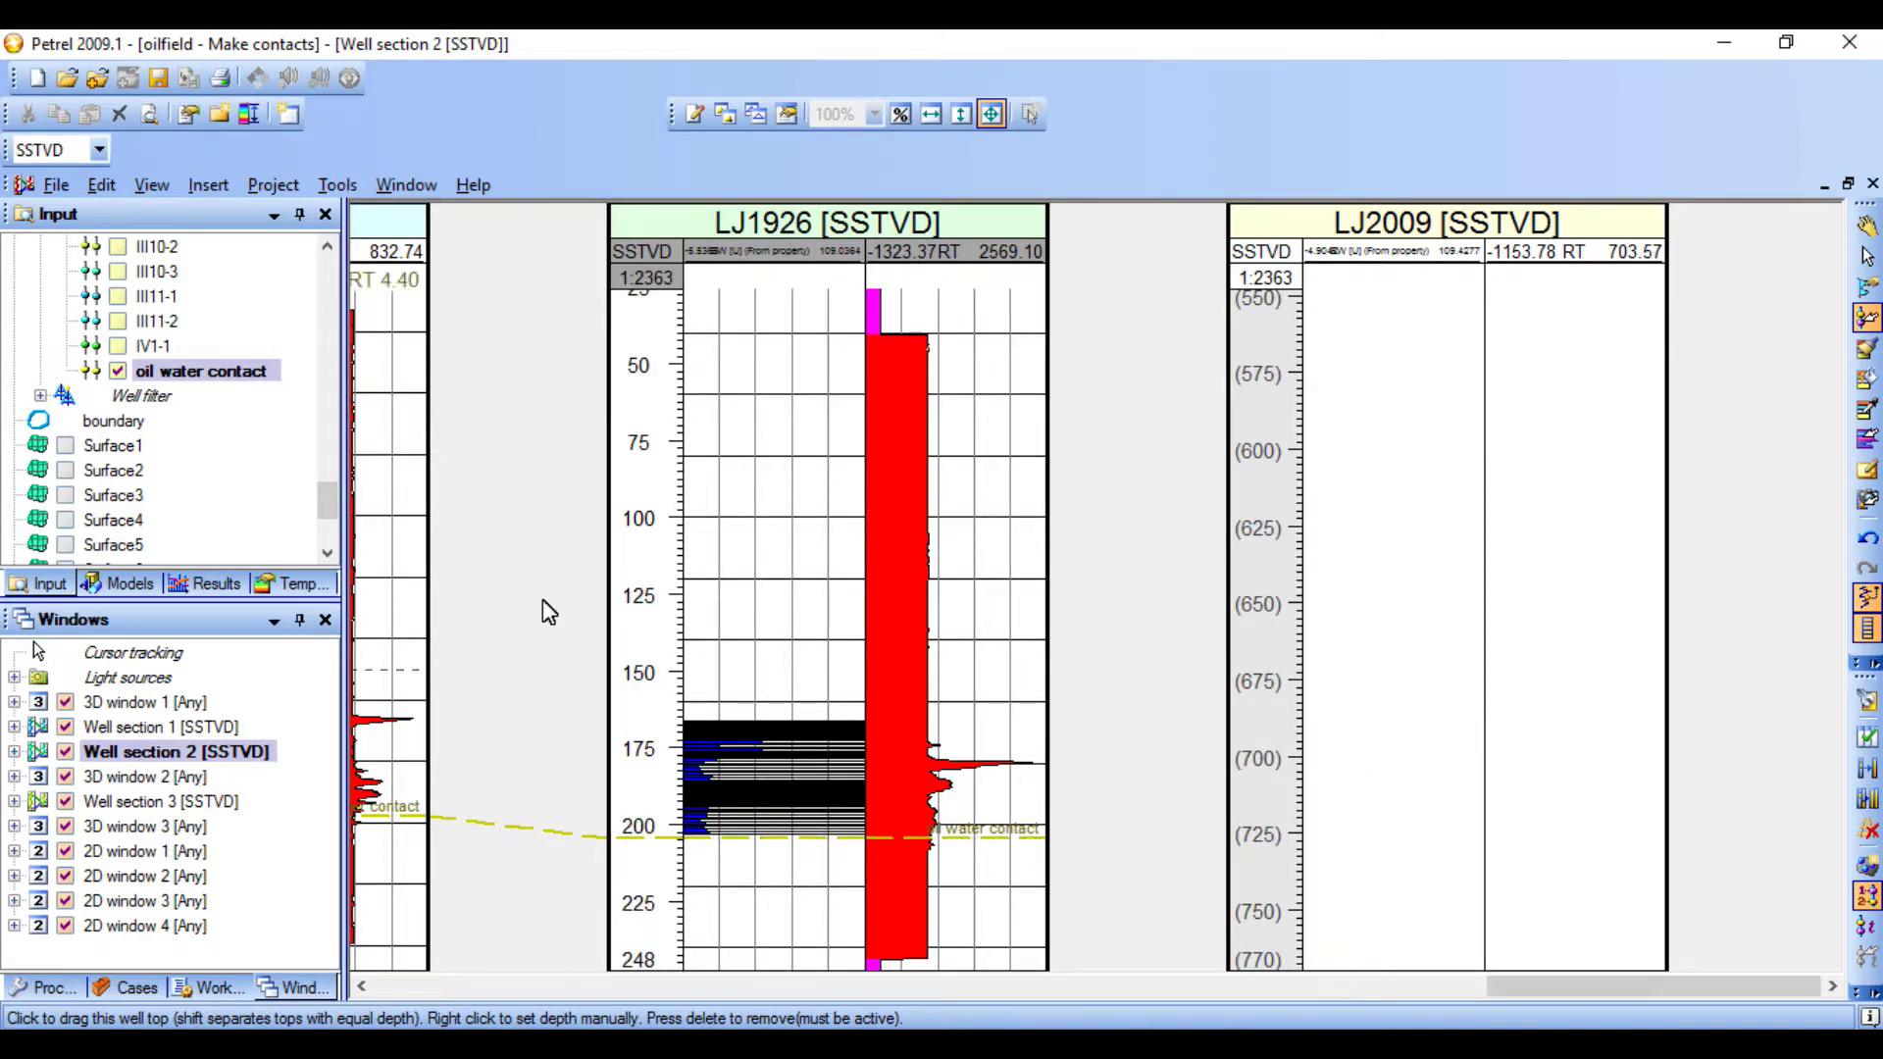
Return to well L1727 and pick its oil water contact at about 183 SSTVD.
scroll(1566, 1013, "left", 10)
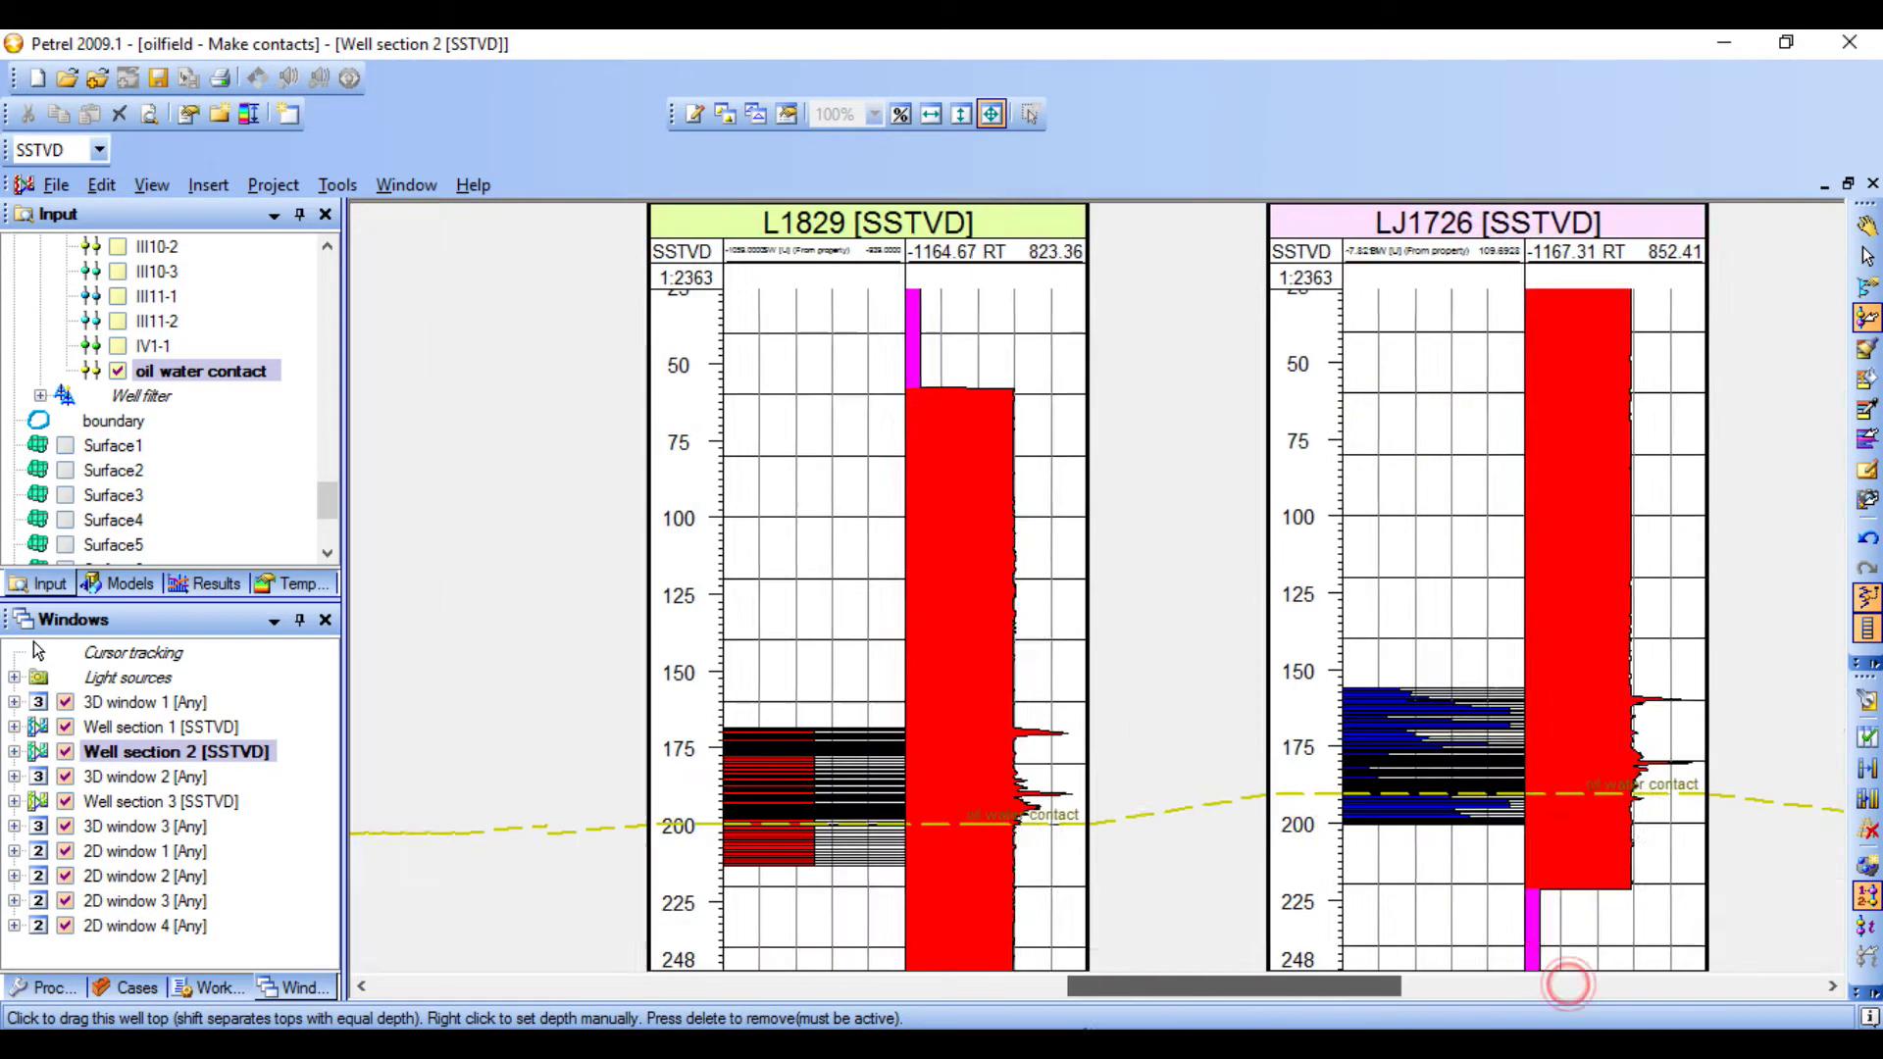
scroll(1097, 588, "left", 5)
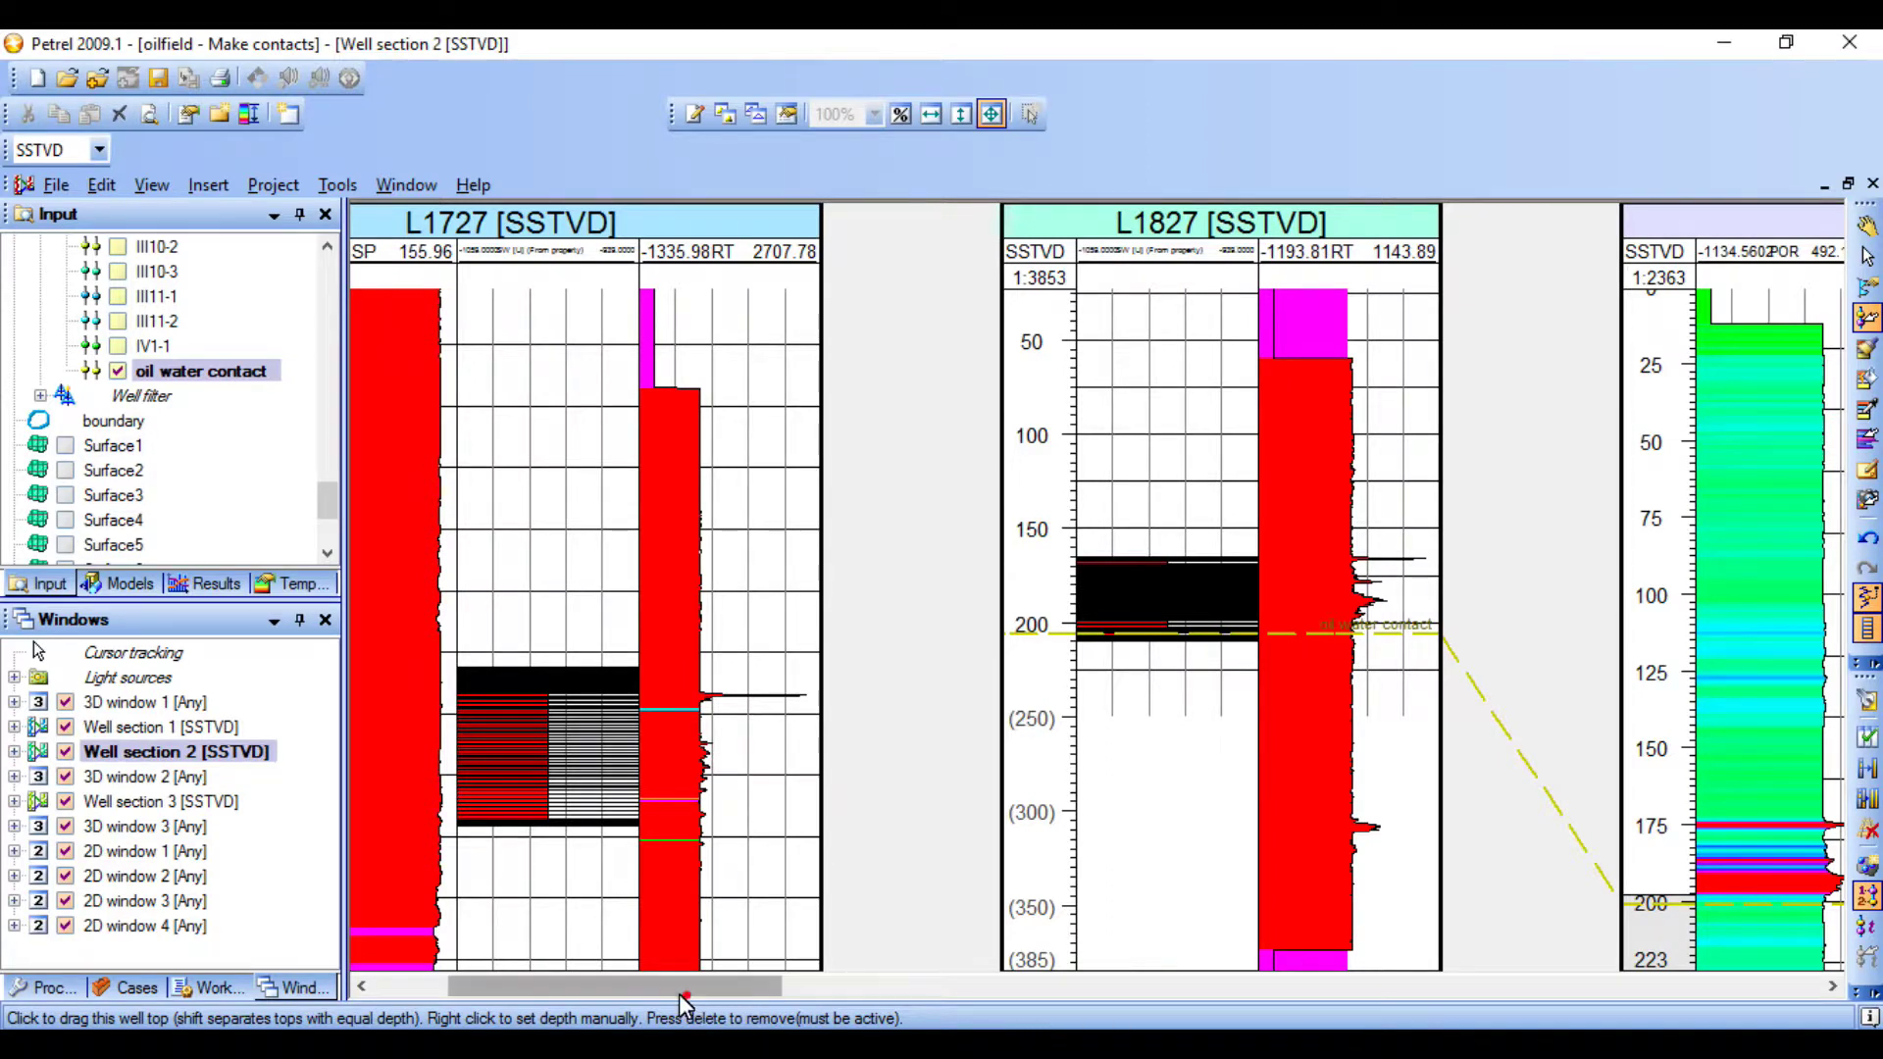
left_click_drag(631, 985, 556, 985)
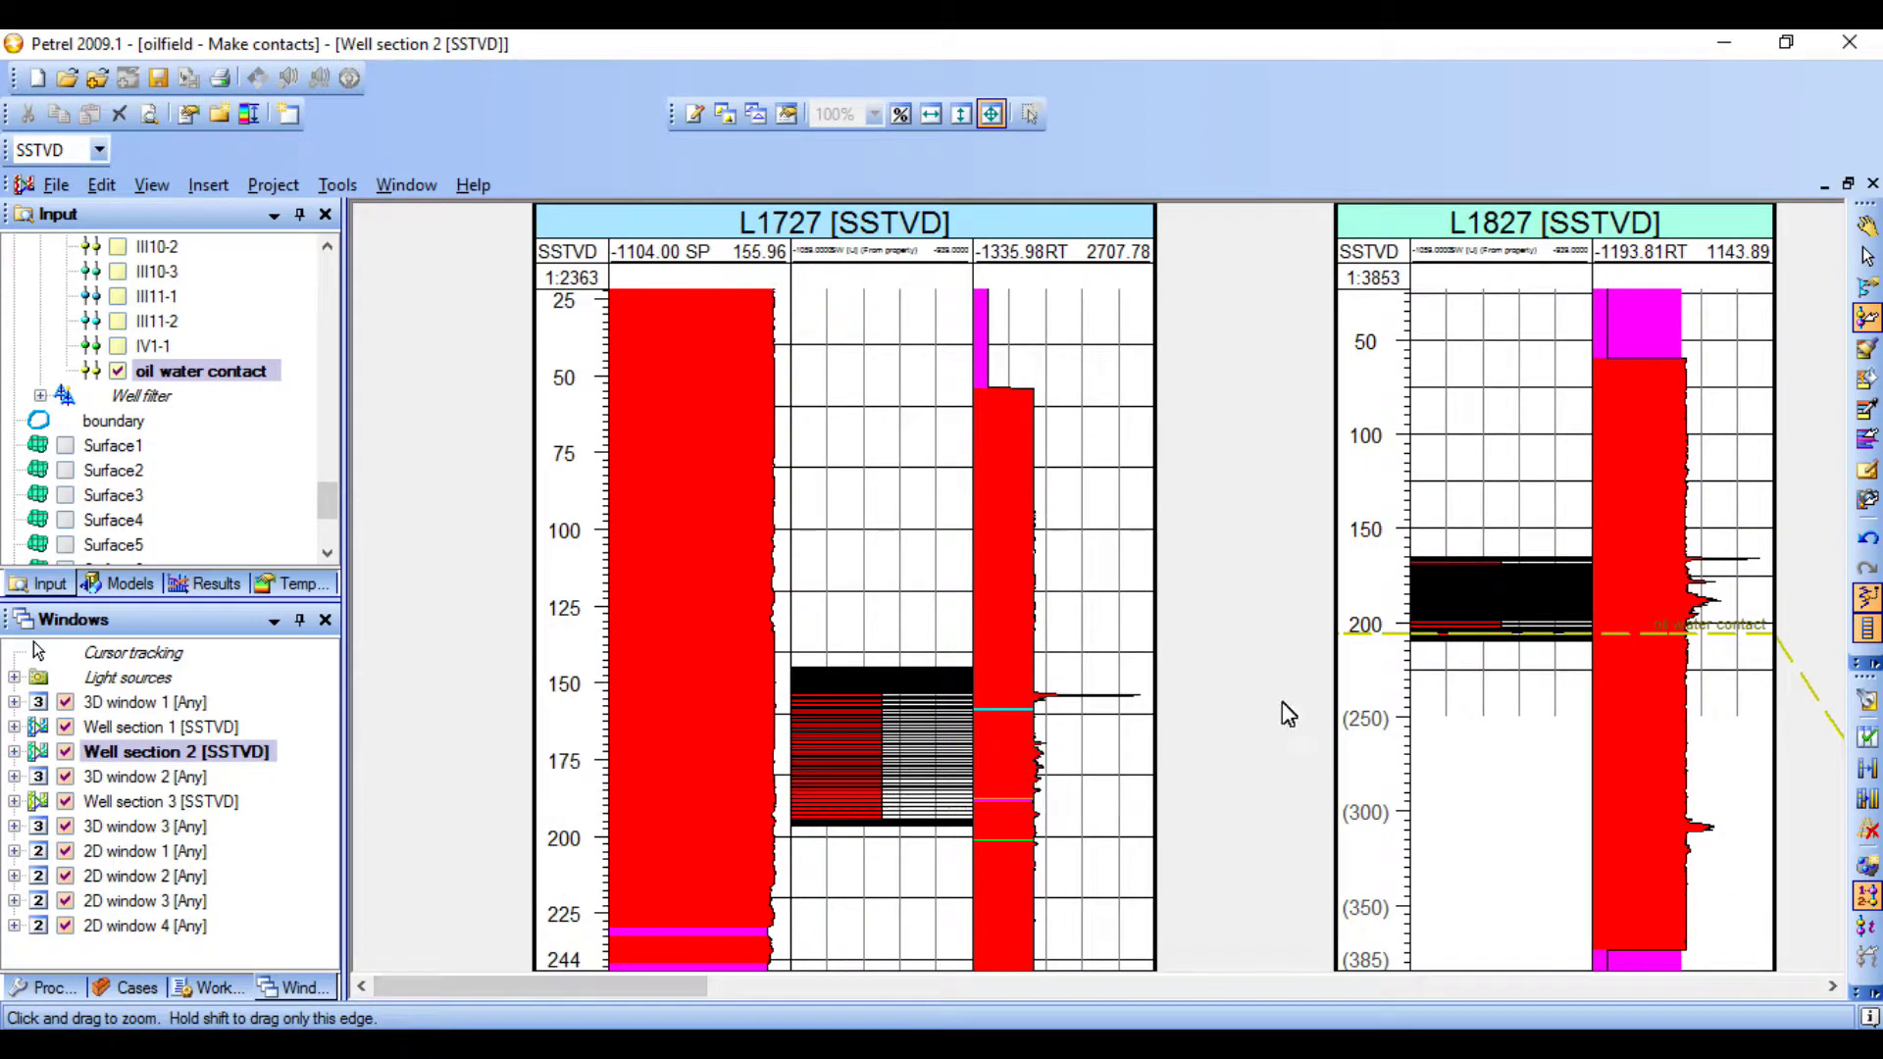
left_click(1010, 784)
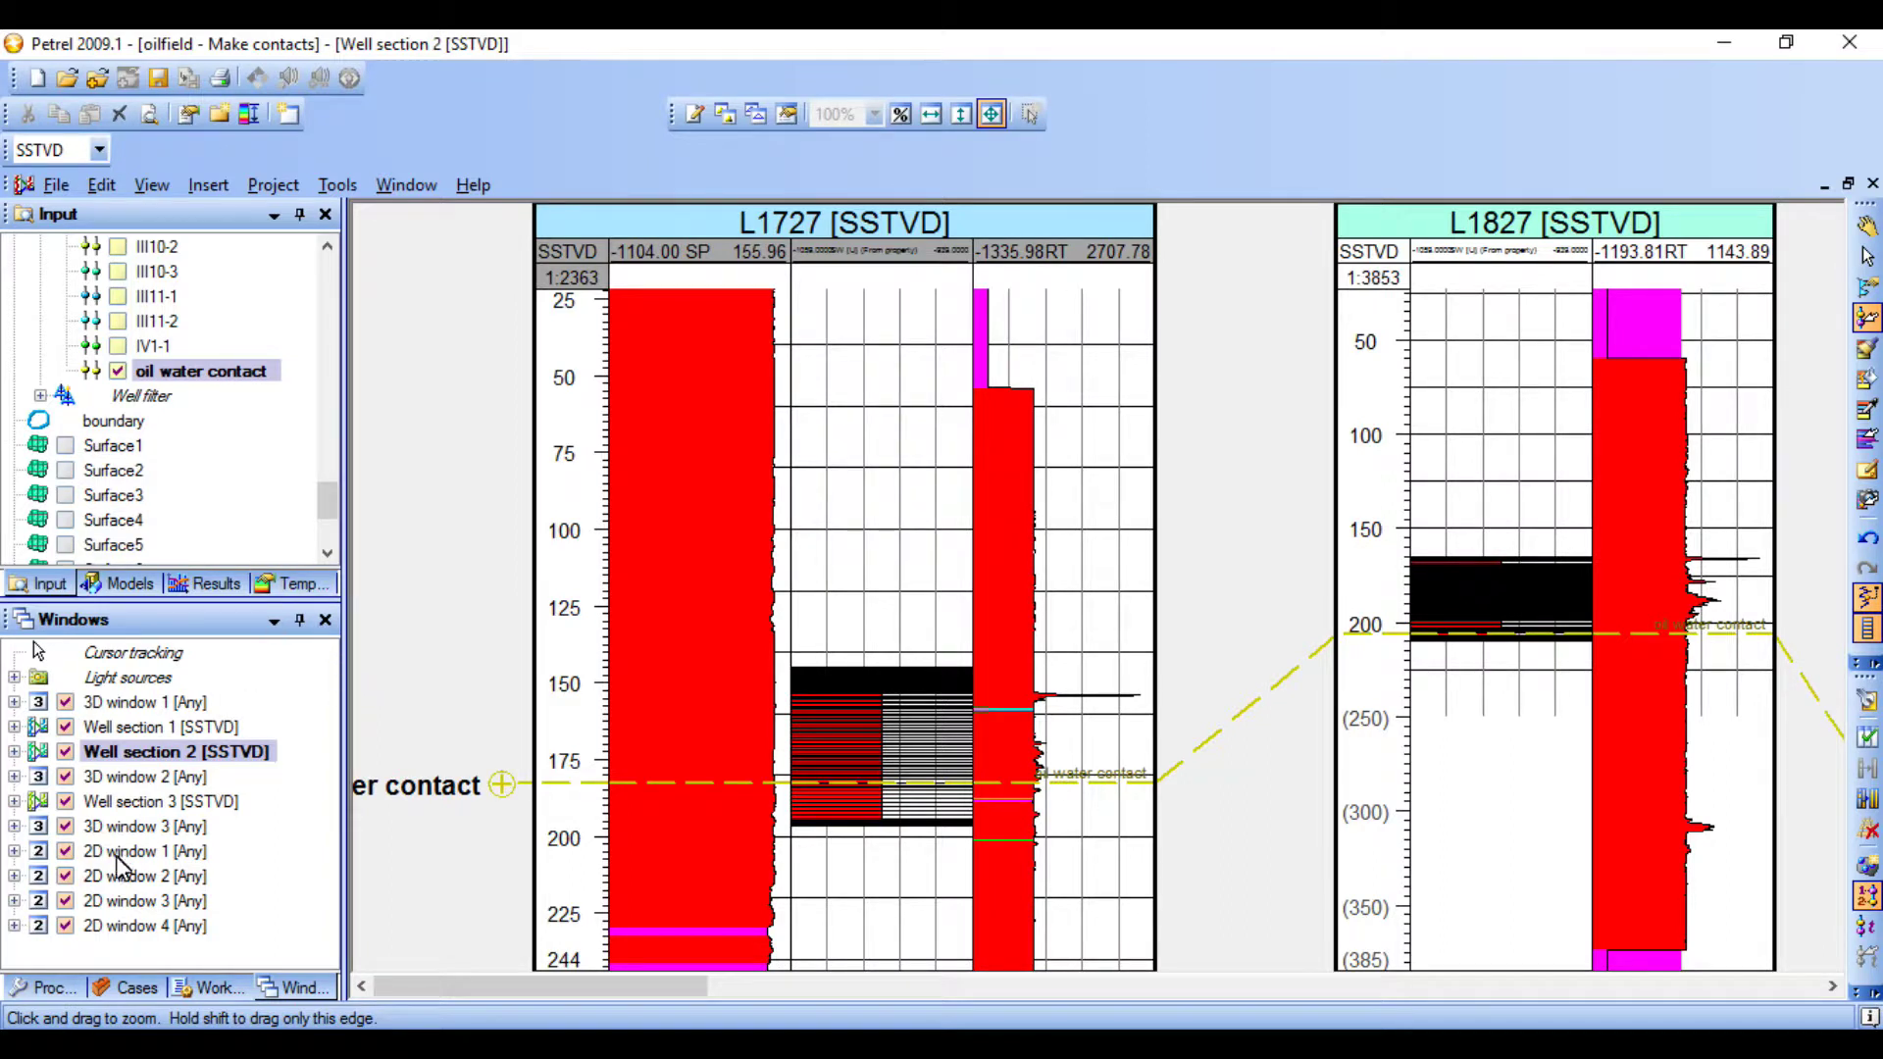
Open the Make/edit surface process and assign the oil water contact well top as the main input.
left_click(44, 992)
left_click_drag(336, 781, 330, 899)
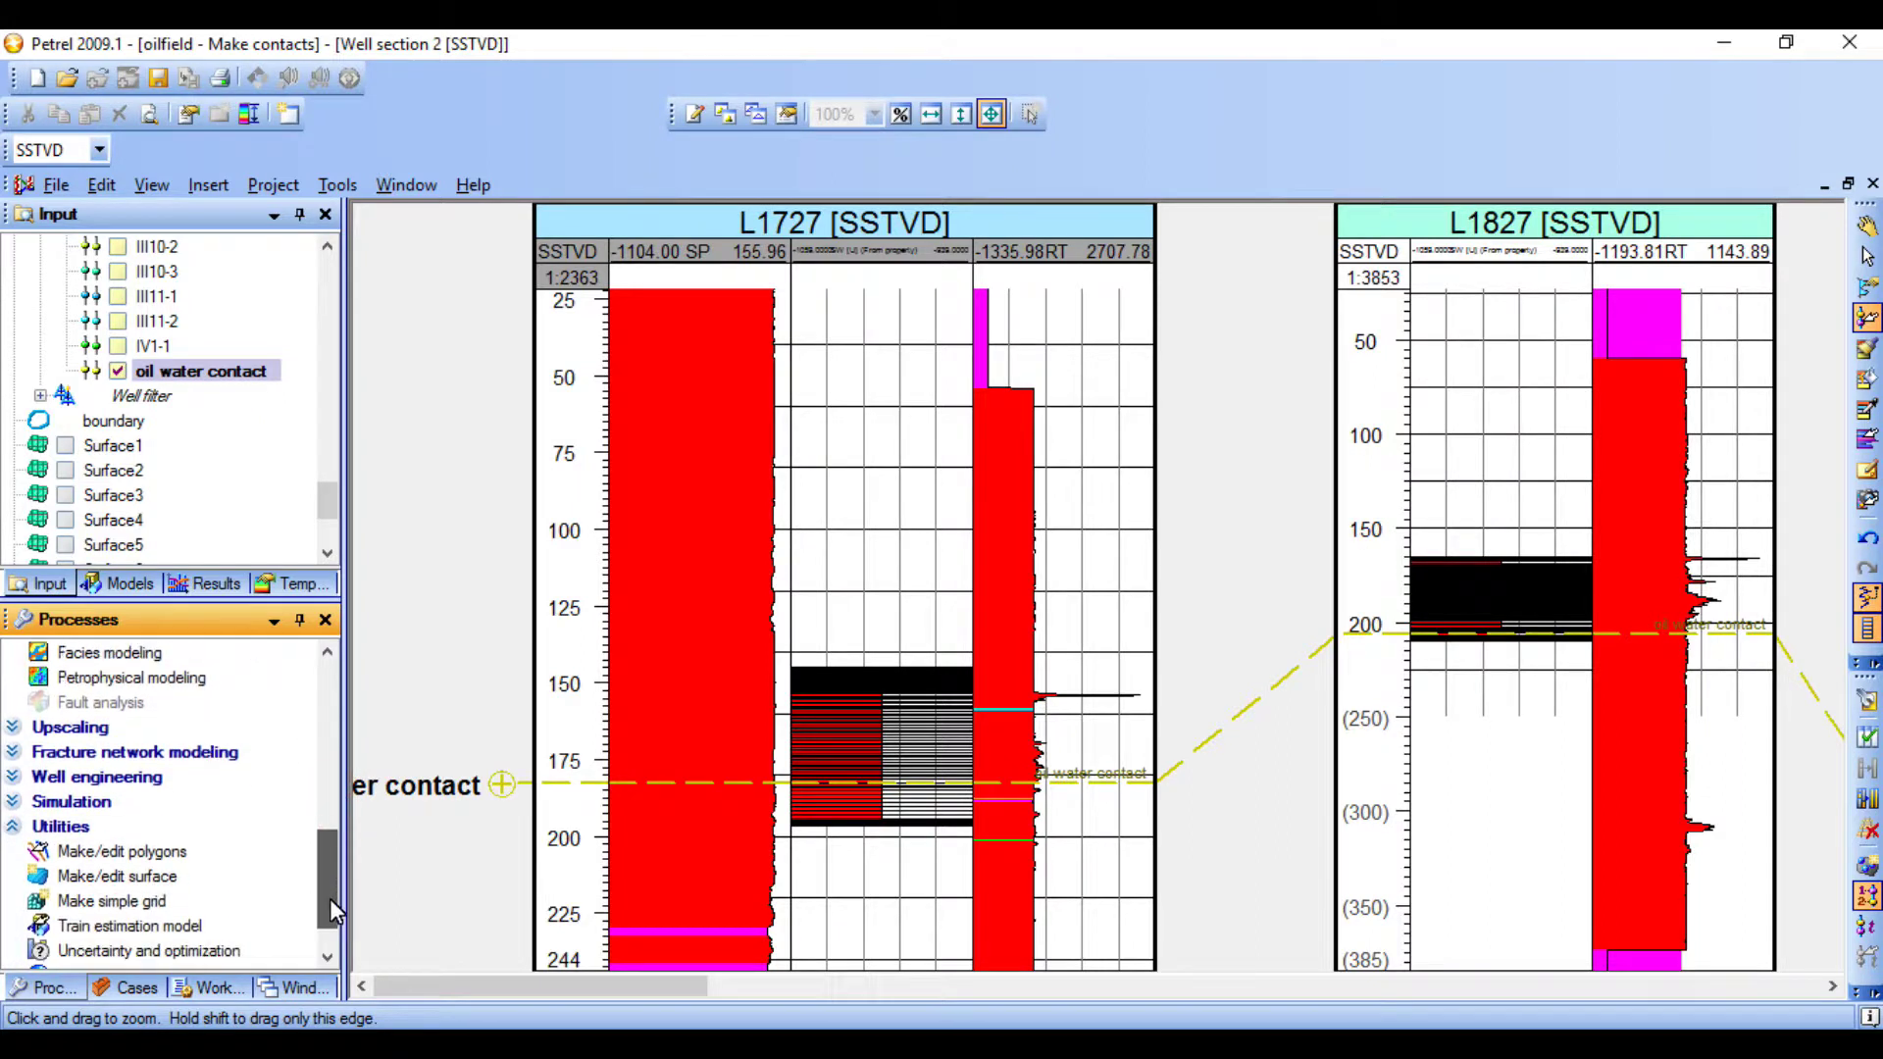
double_click(122, 887)
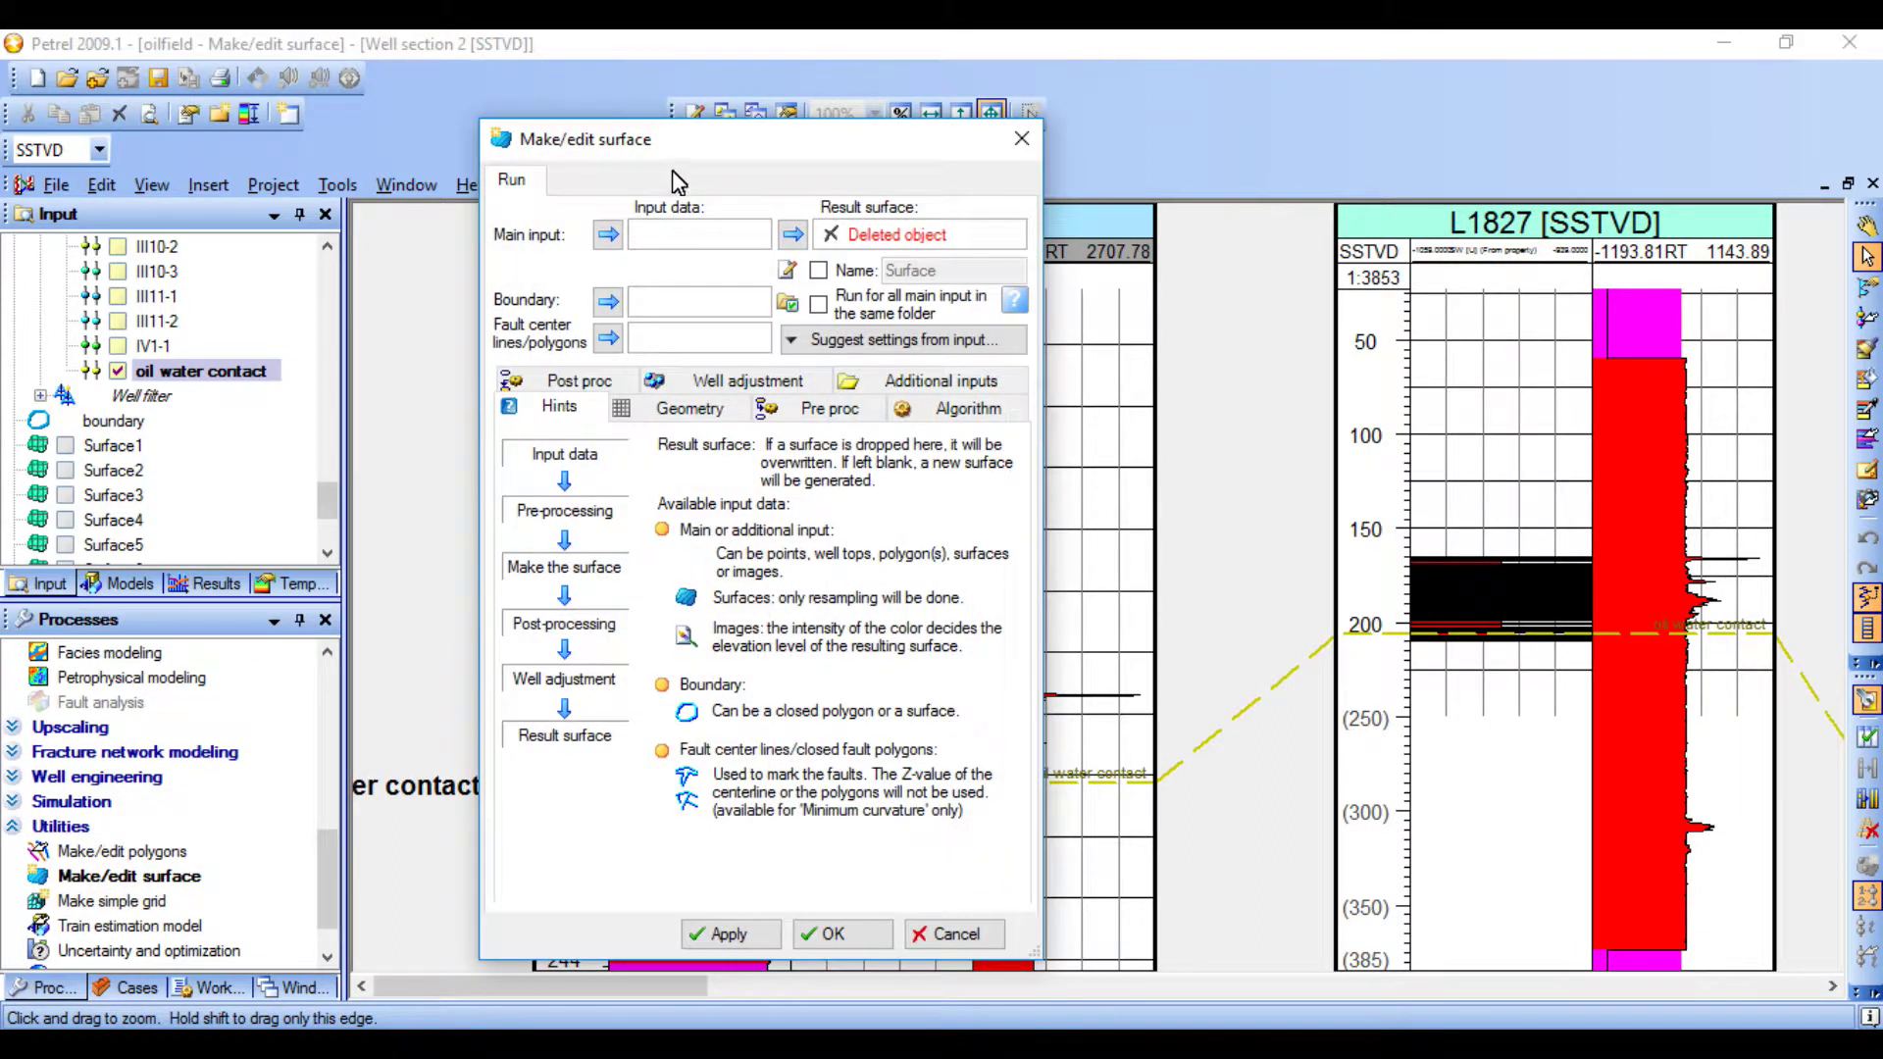
left_click(196, 377)
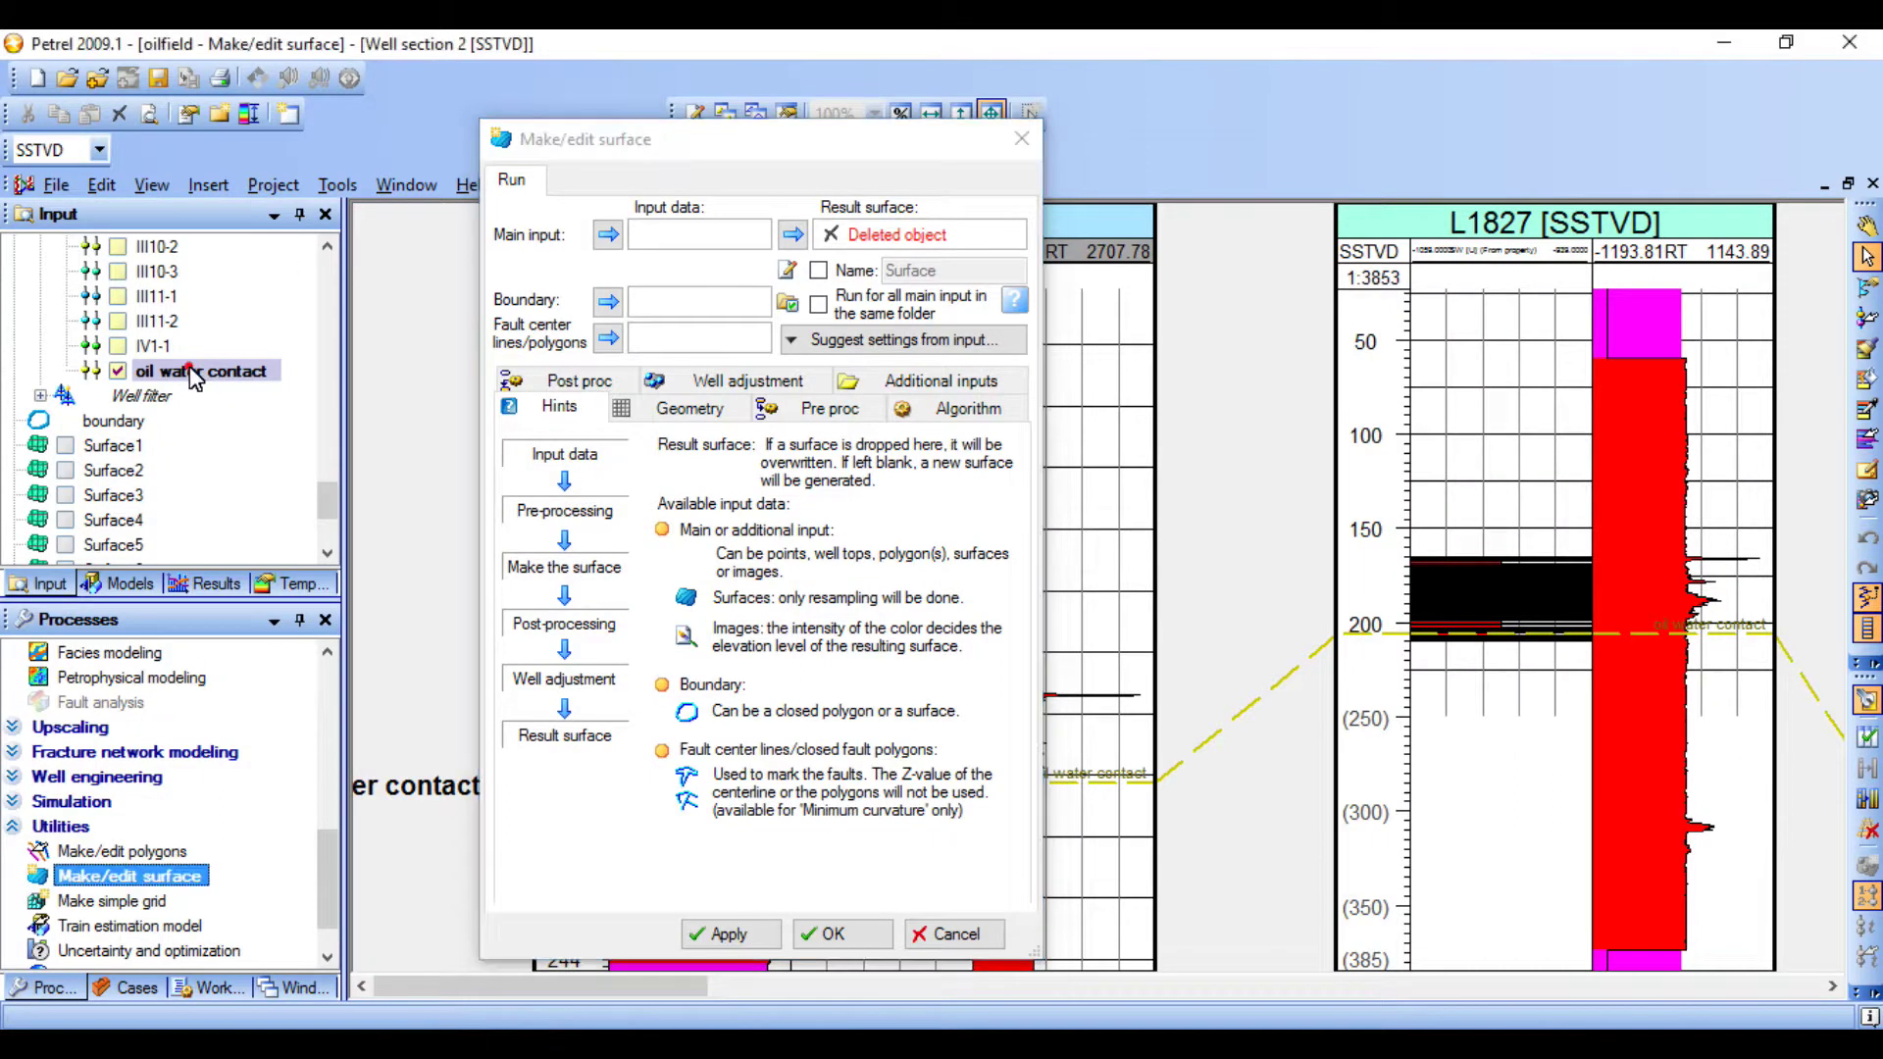
left_click(608, 233)
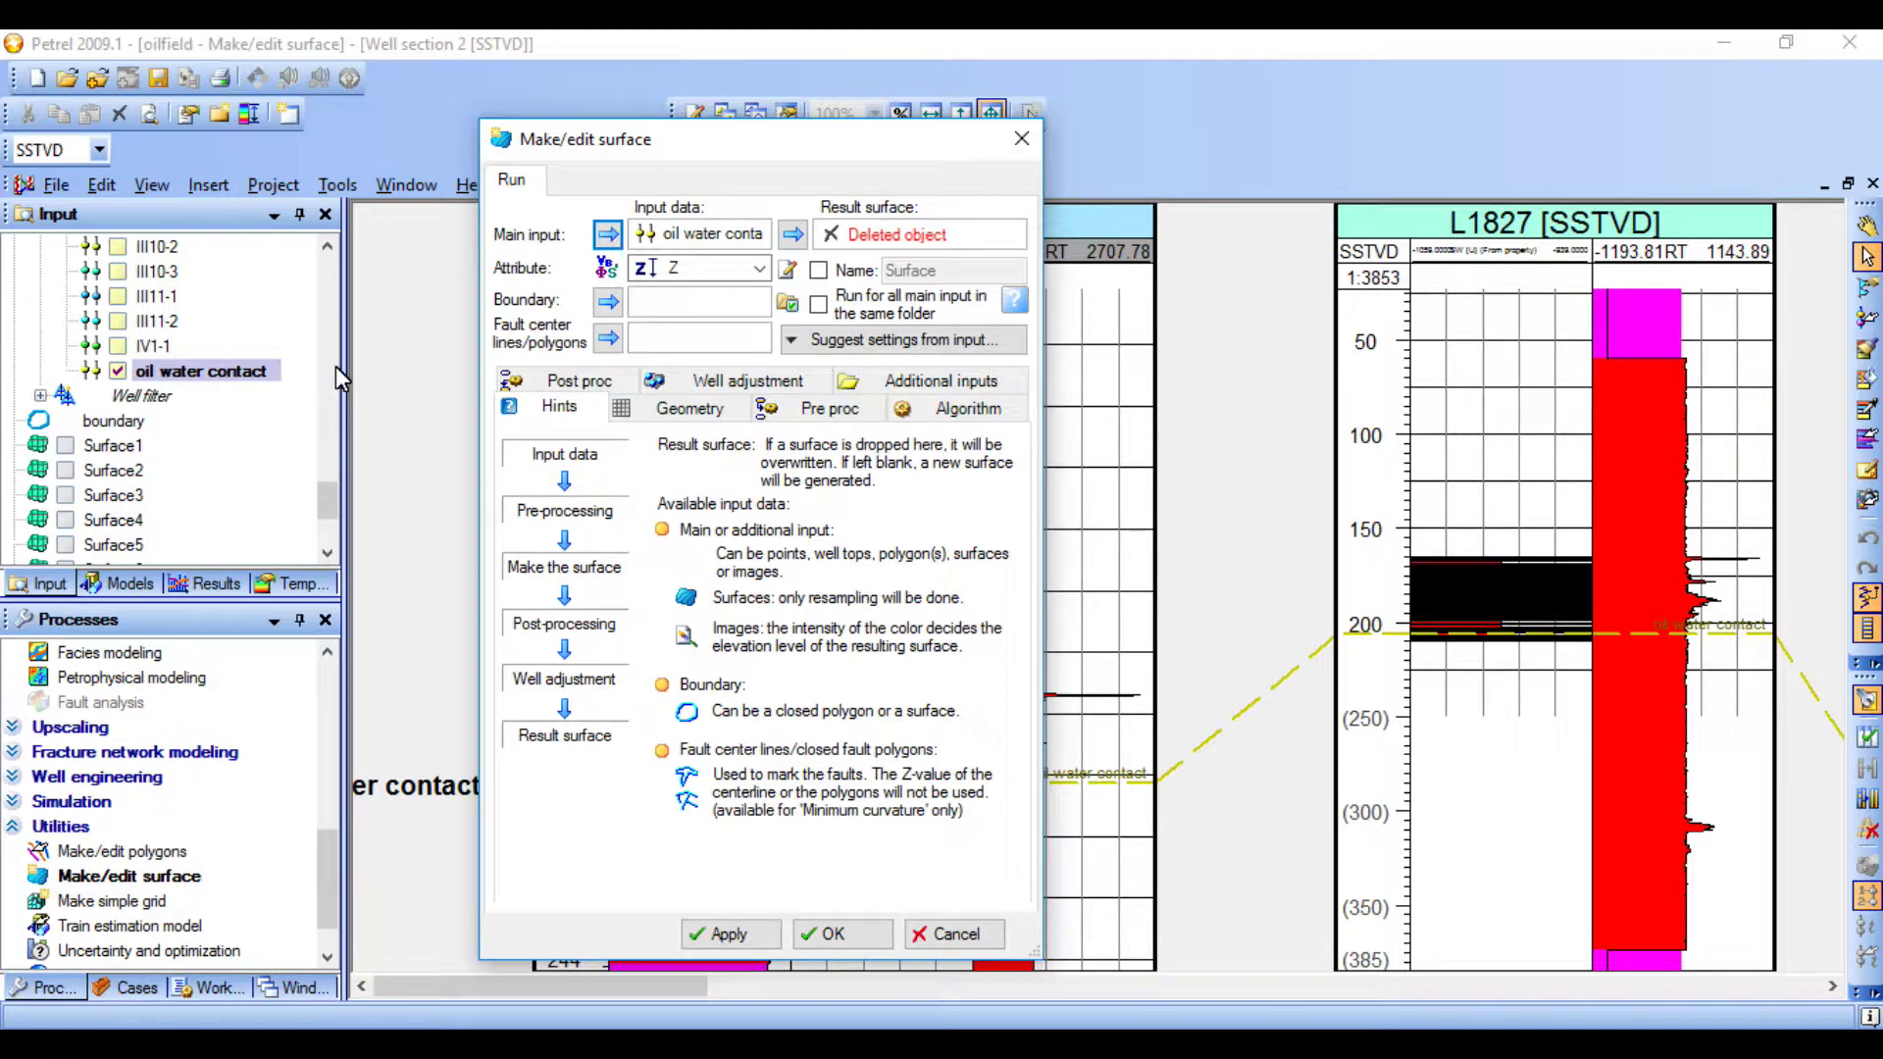
Clear the deleted object from the result surface and reset the surface settings.
left_click(927, 239)
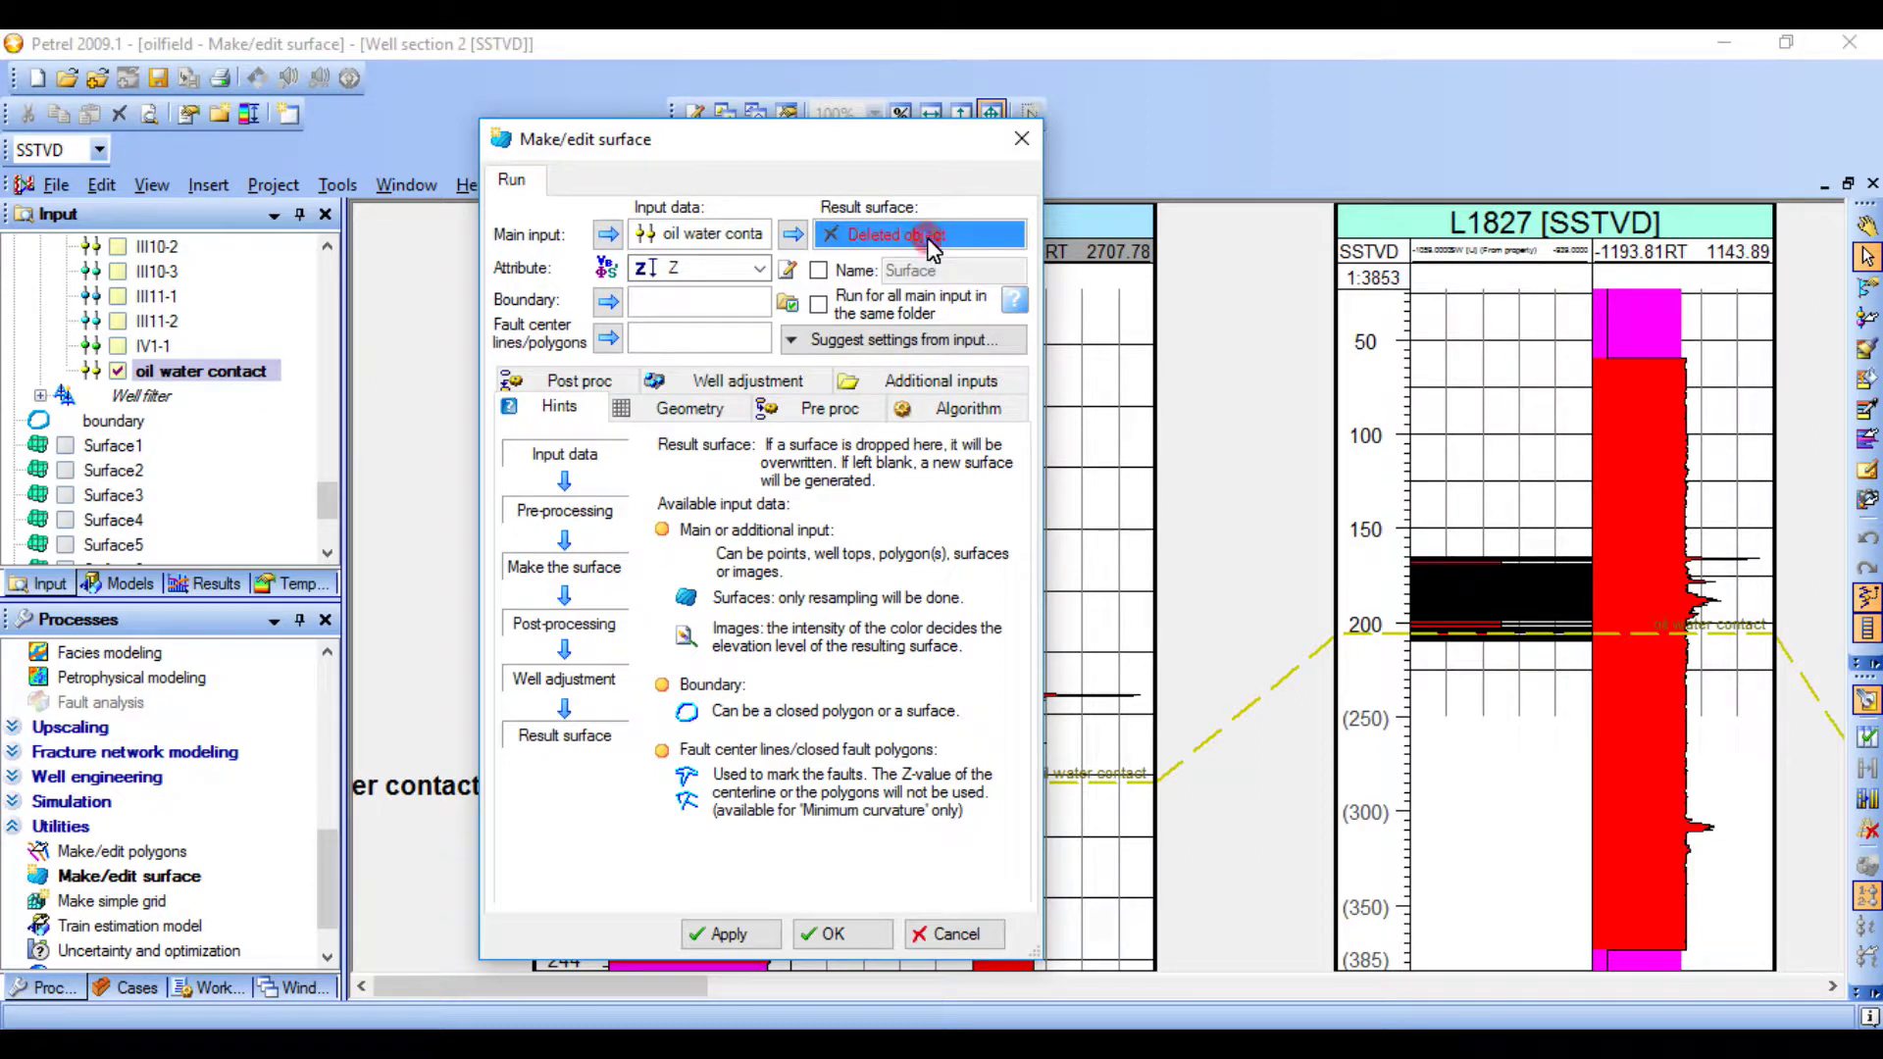
key("Delete")
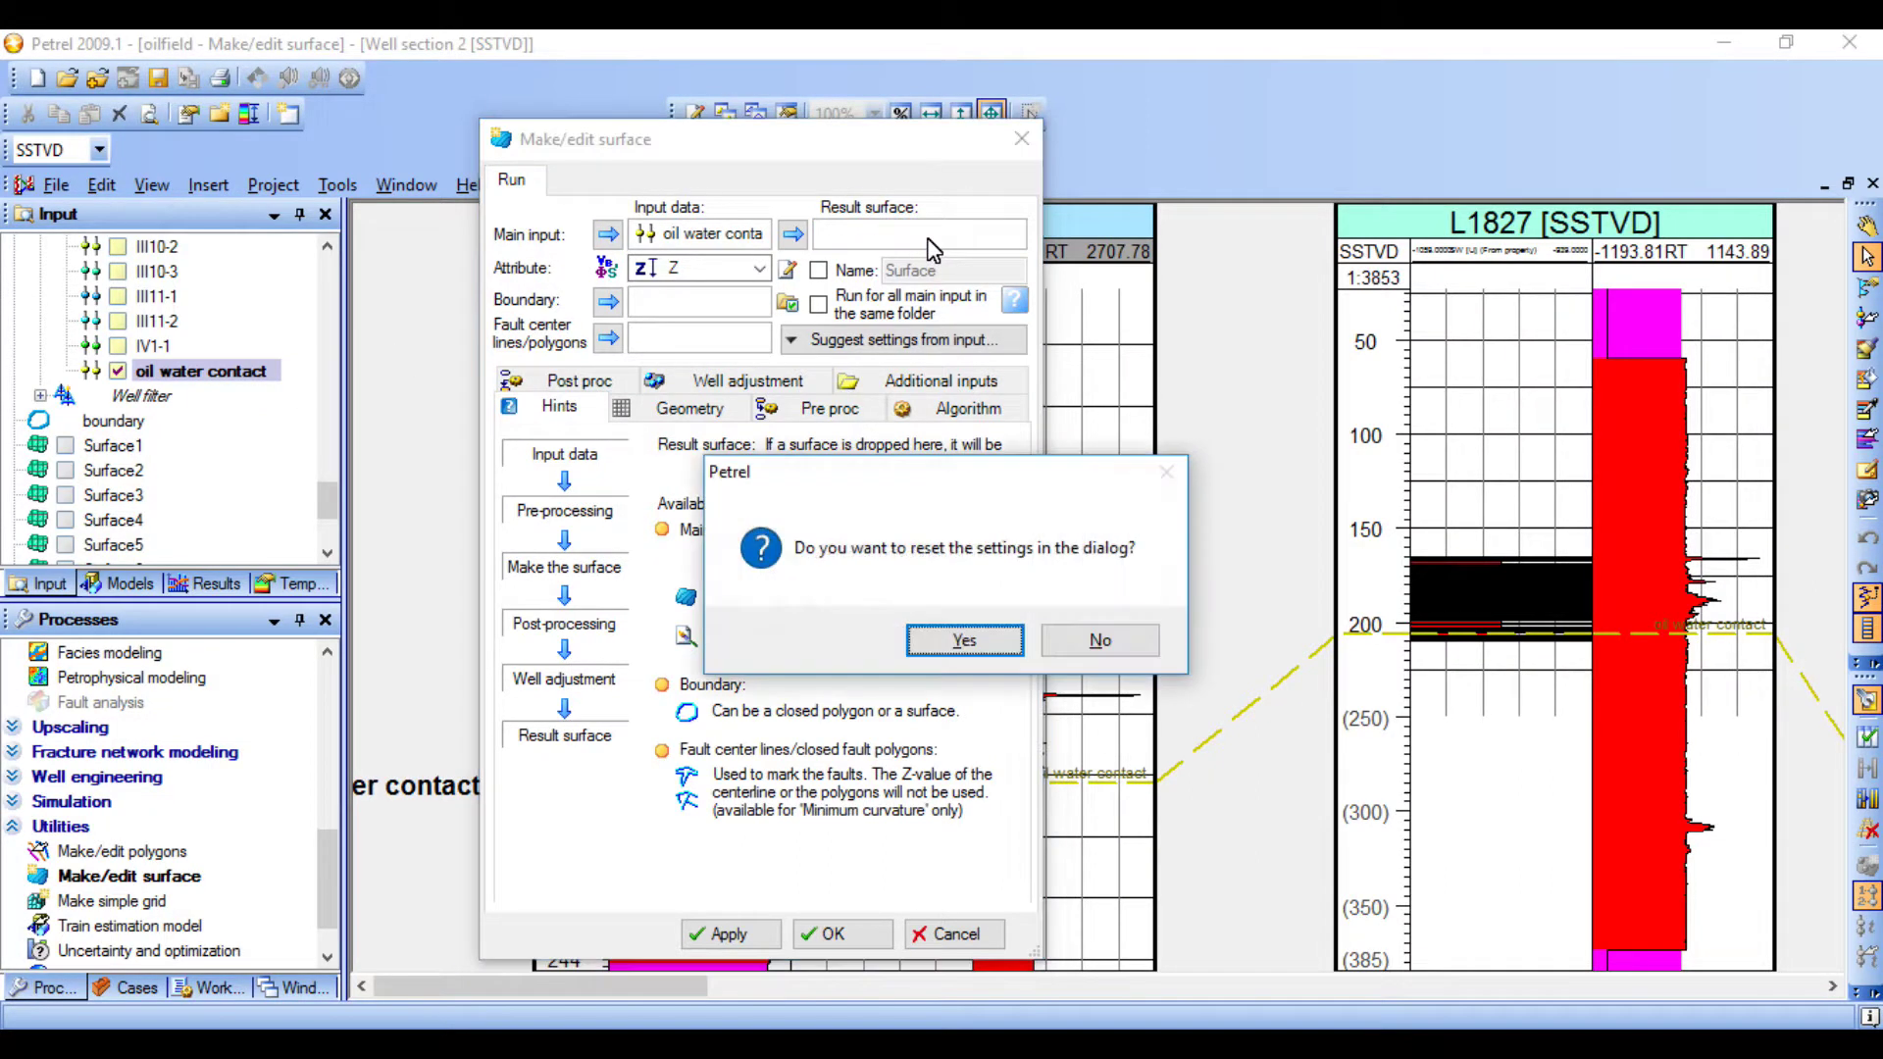
left_click(1008, 649)
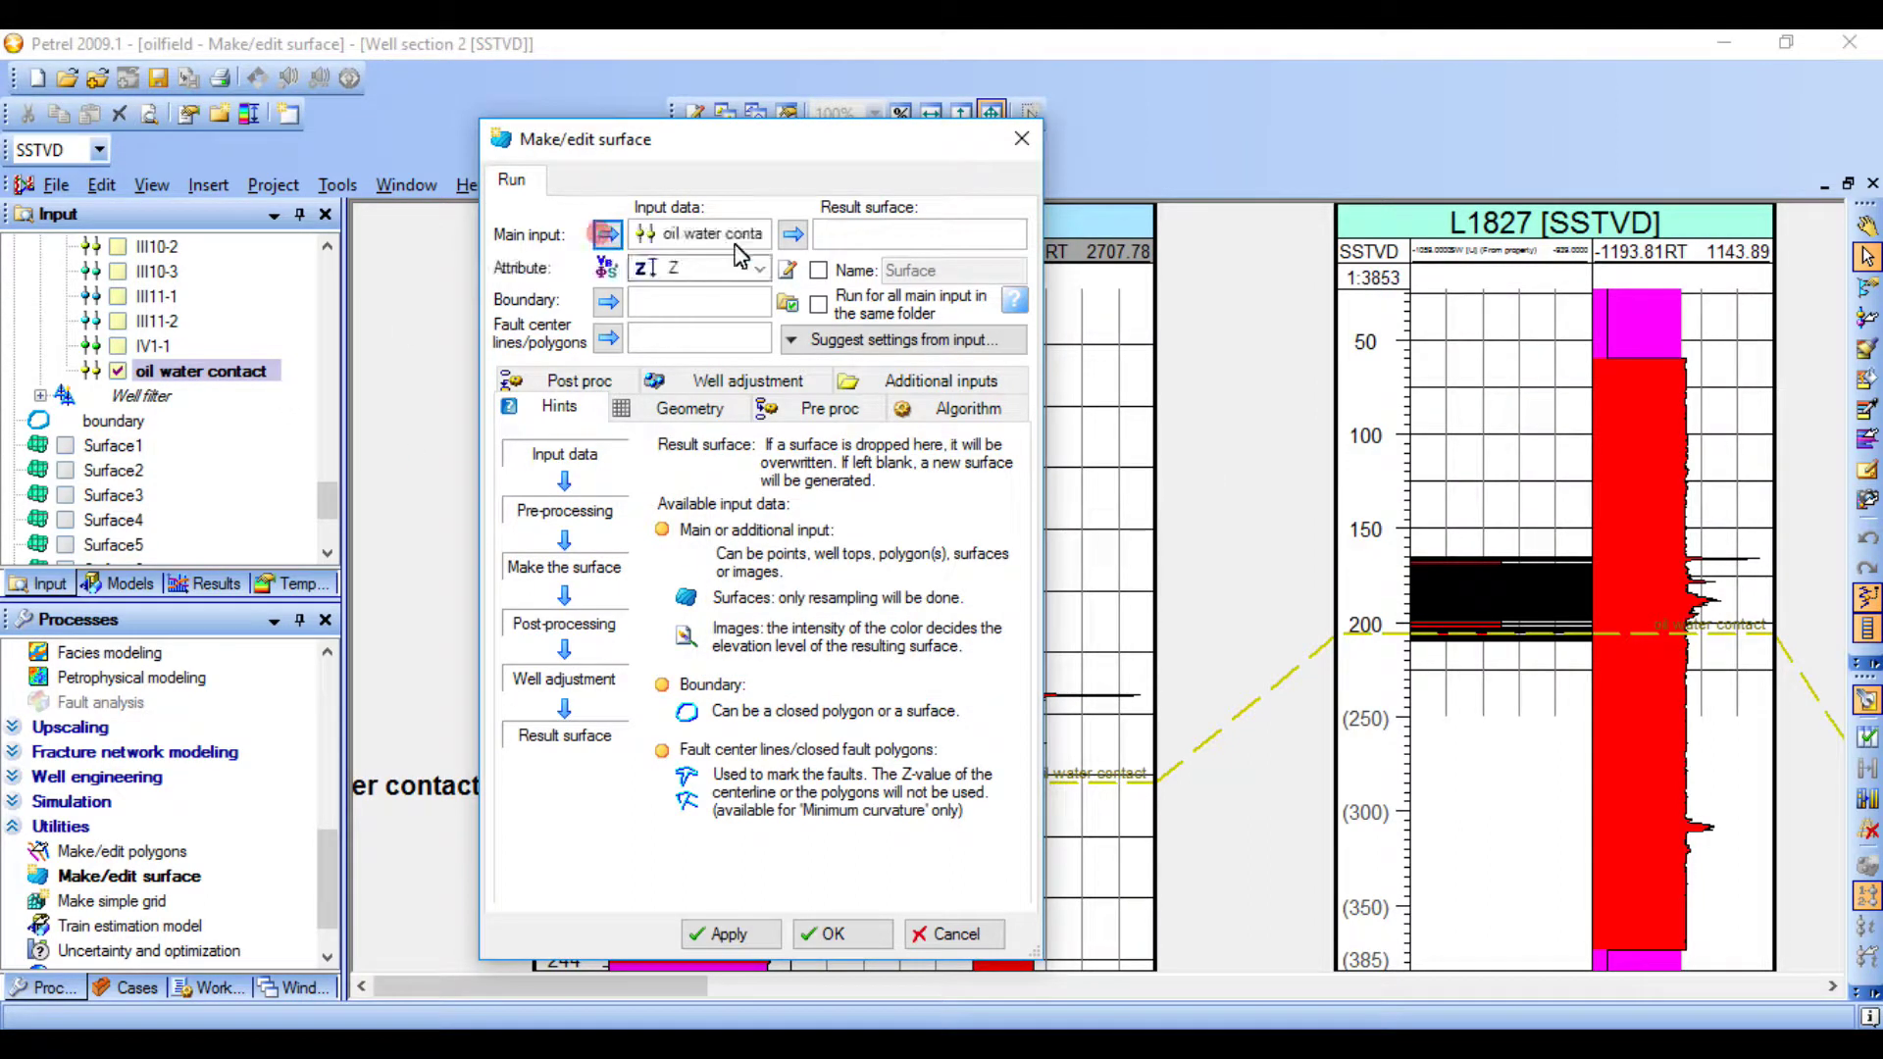
Name the result surface "oil water contact" and assign the boundary polygon as its boundary.
left_click(818, 271)
double_click(948, 273)
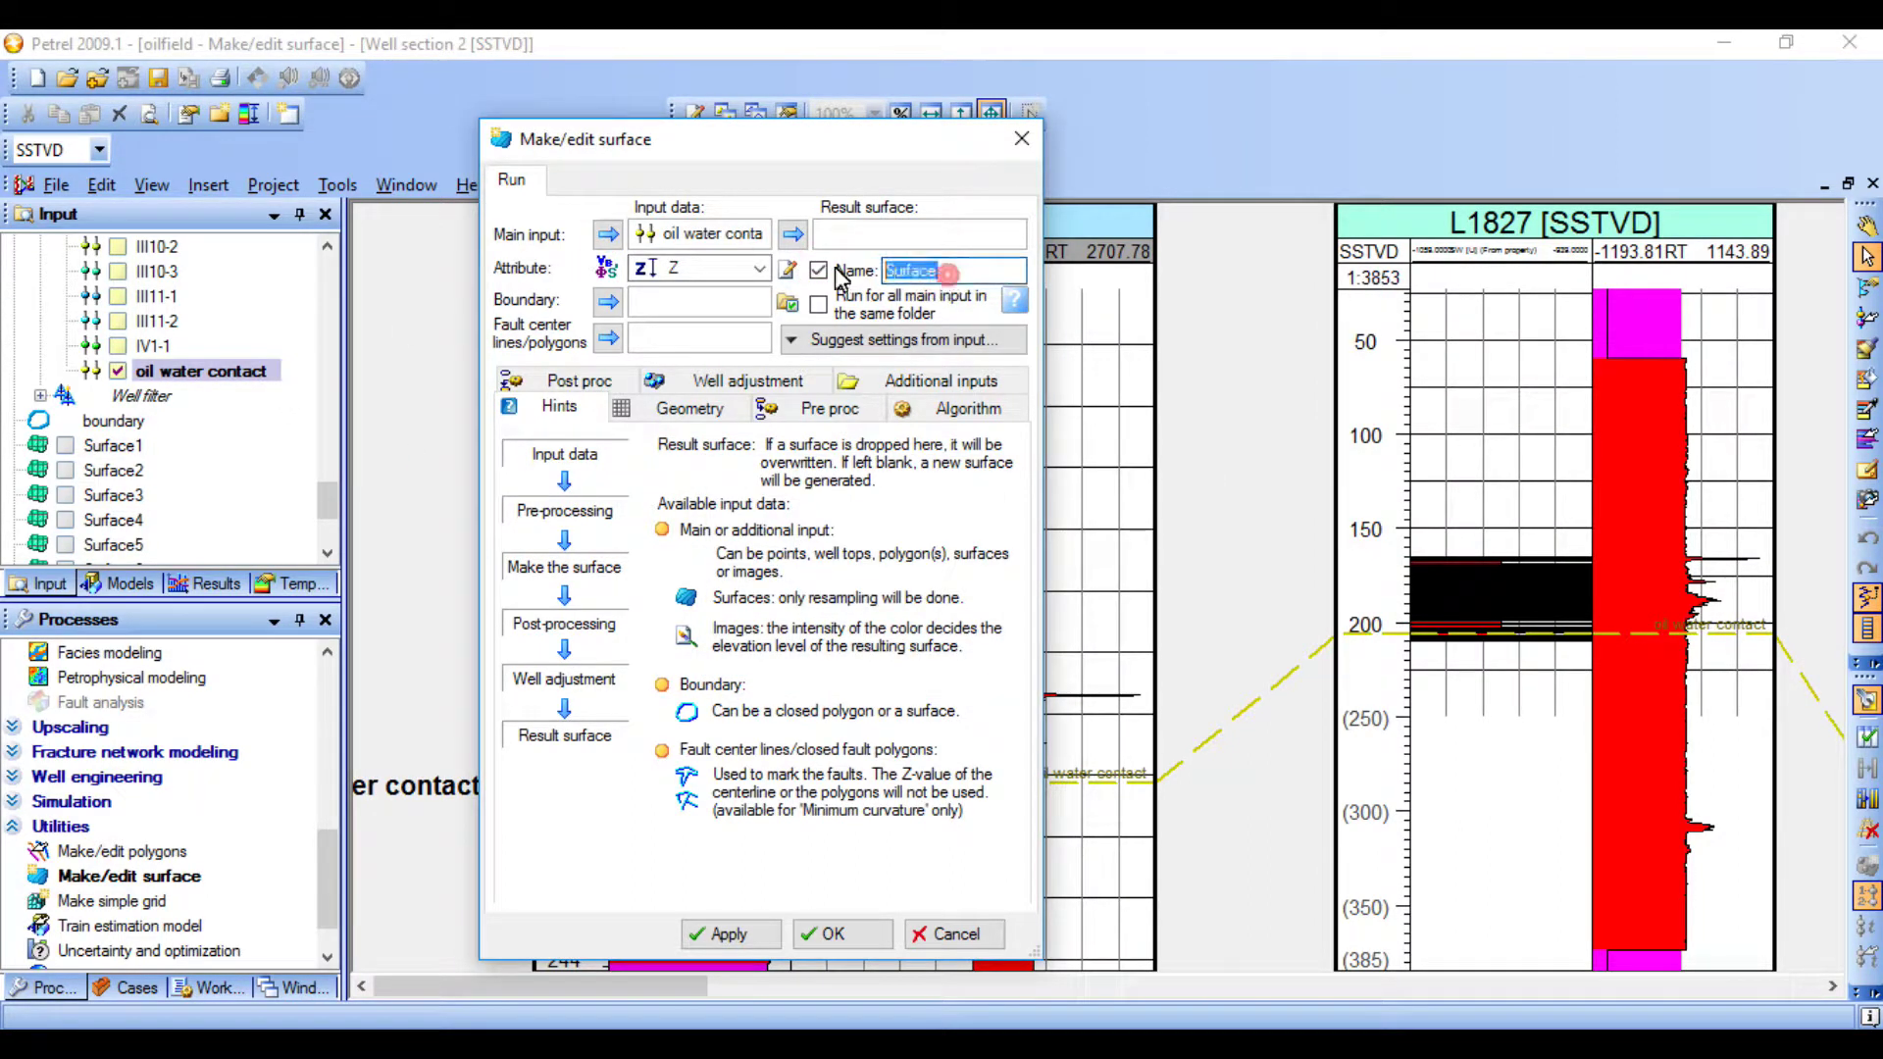
type("oil water contact")
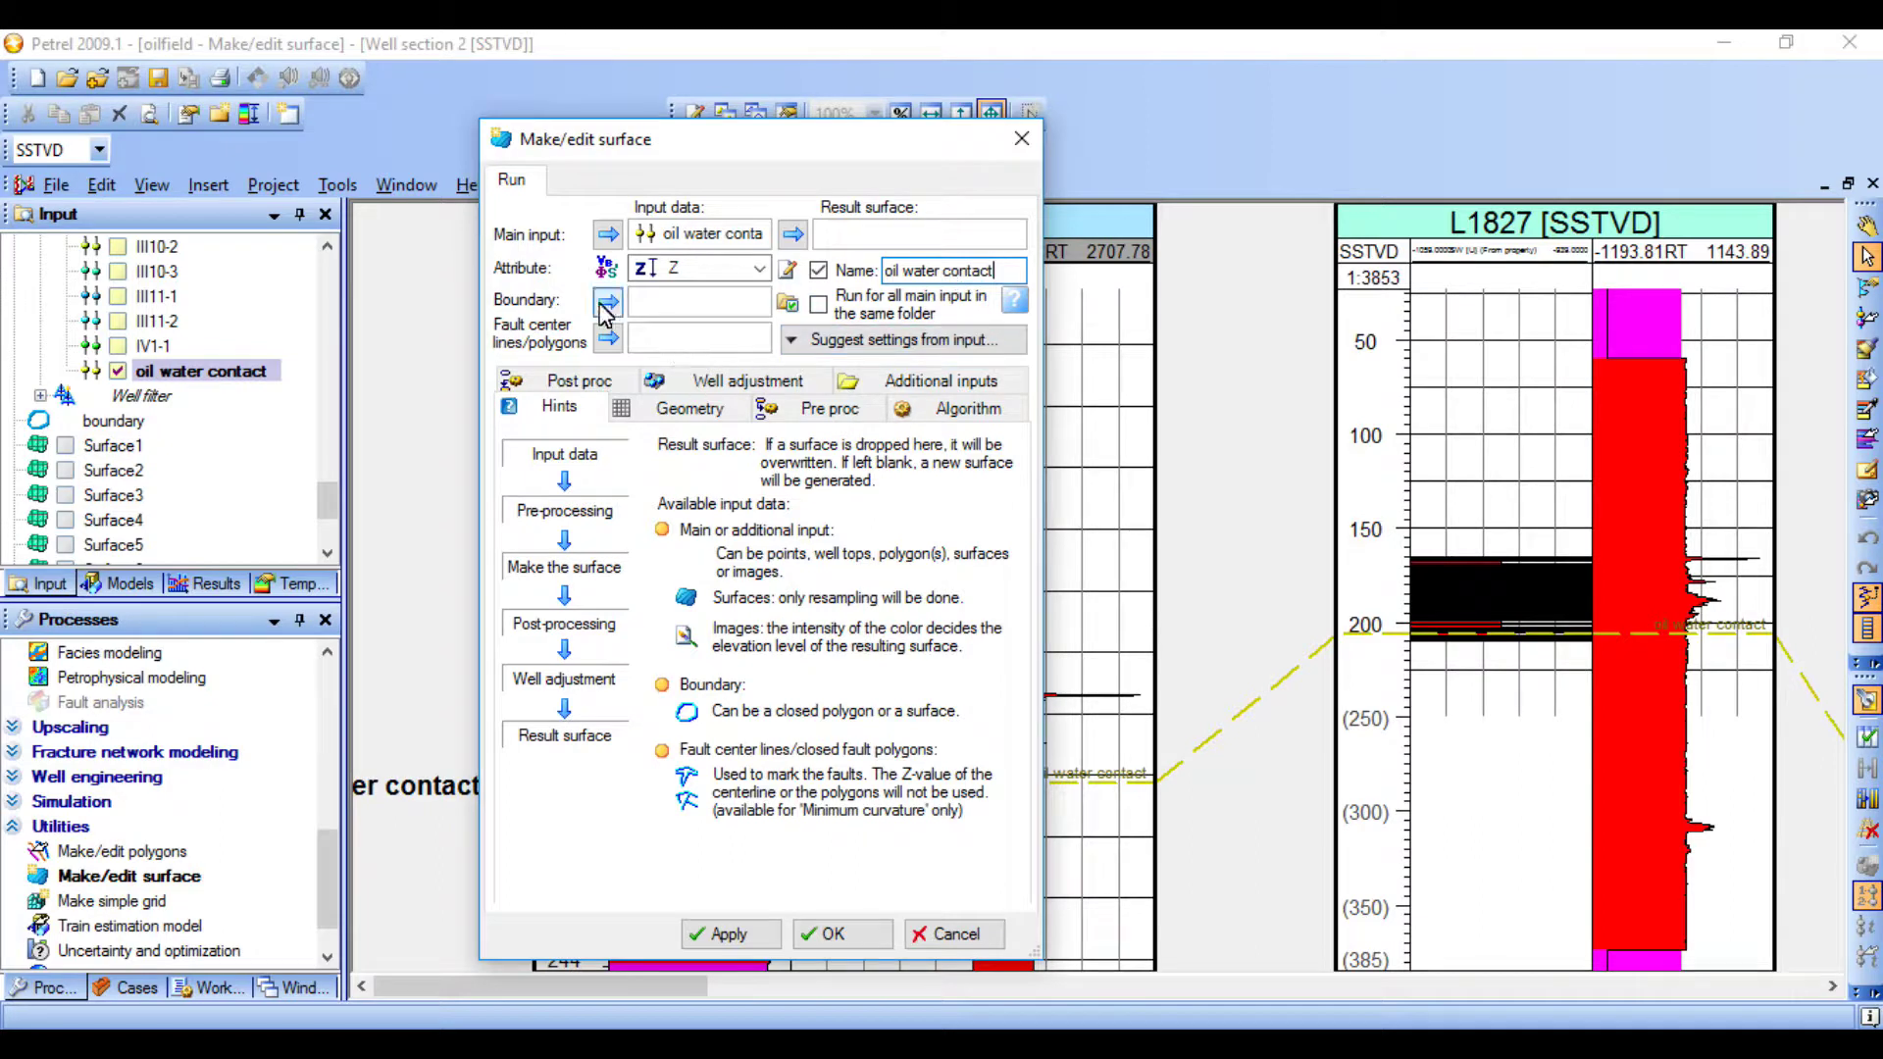
left_click(113, 421)
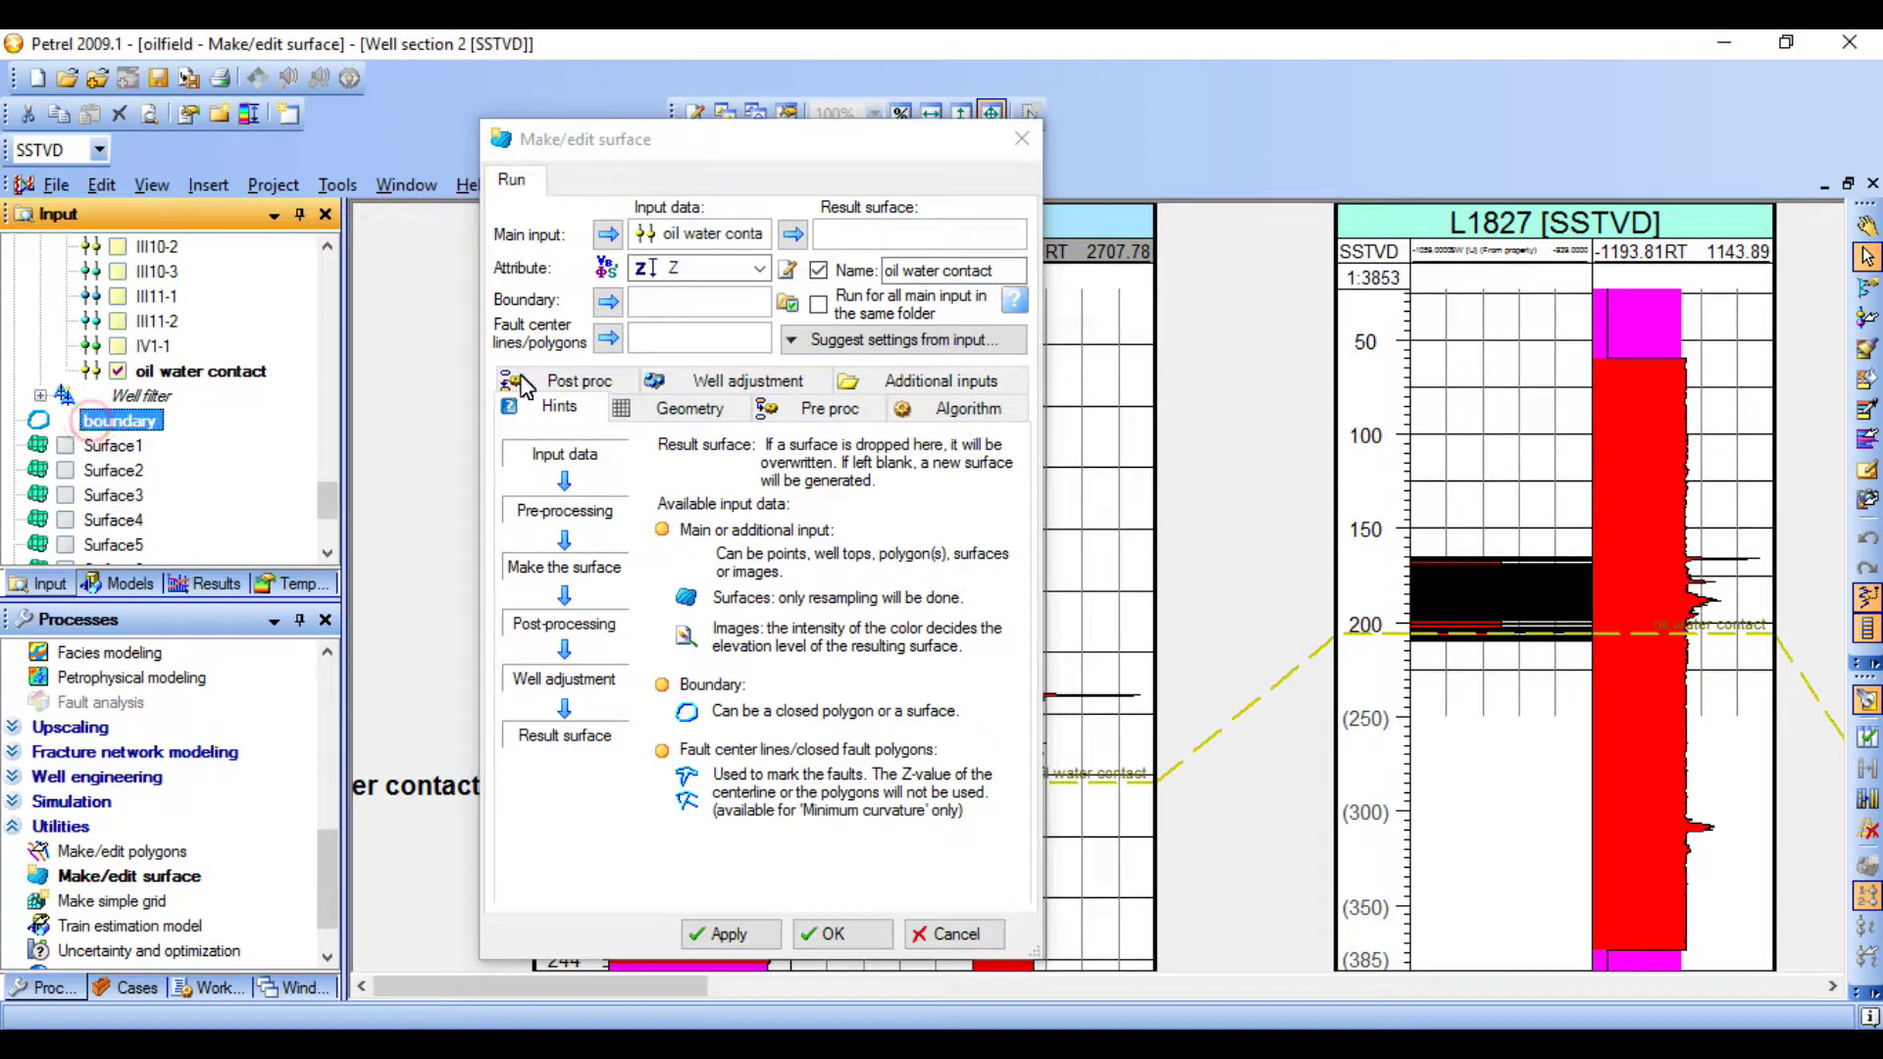
left_click(609, 303)
Set the surface geometry to the limits of the selected boundary, with X and Y grid increments of 1.
left_click(685, 408)
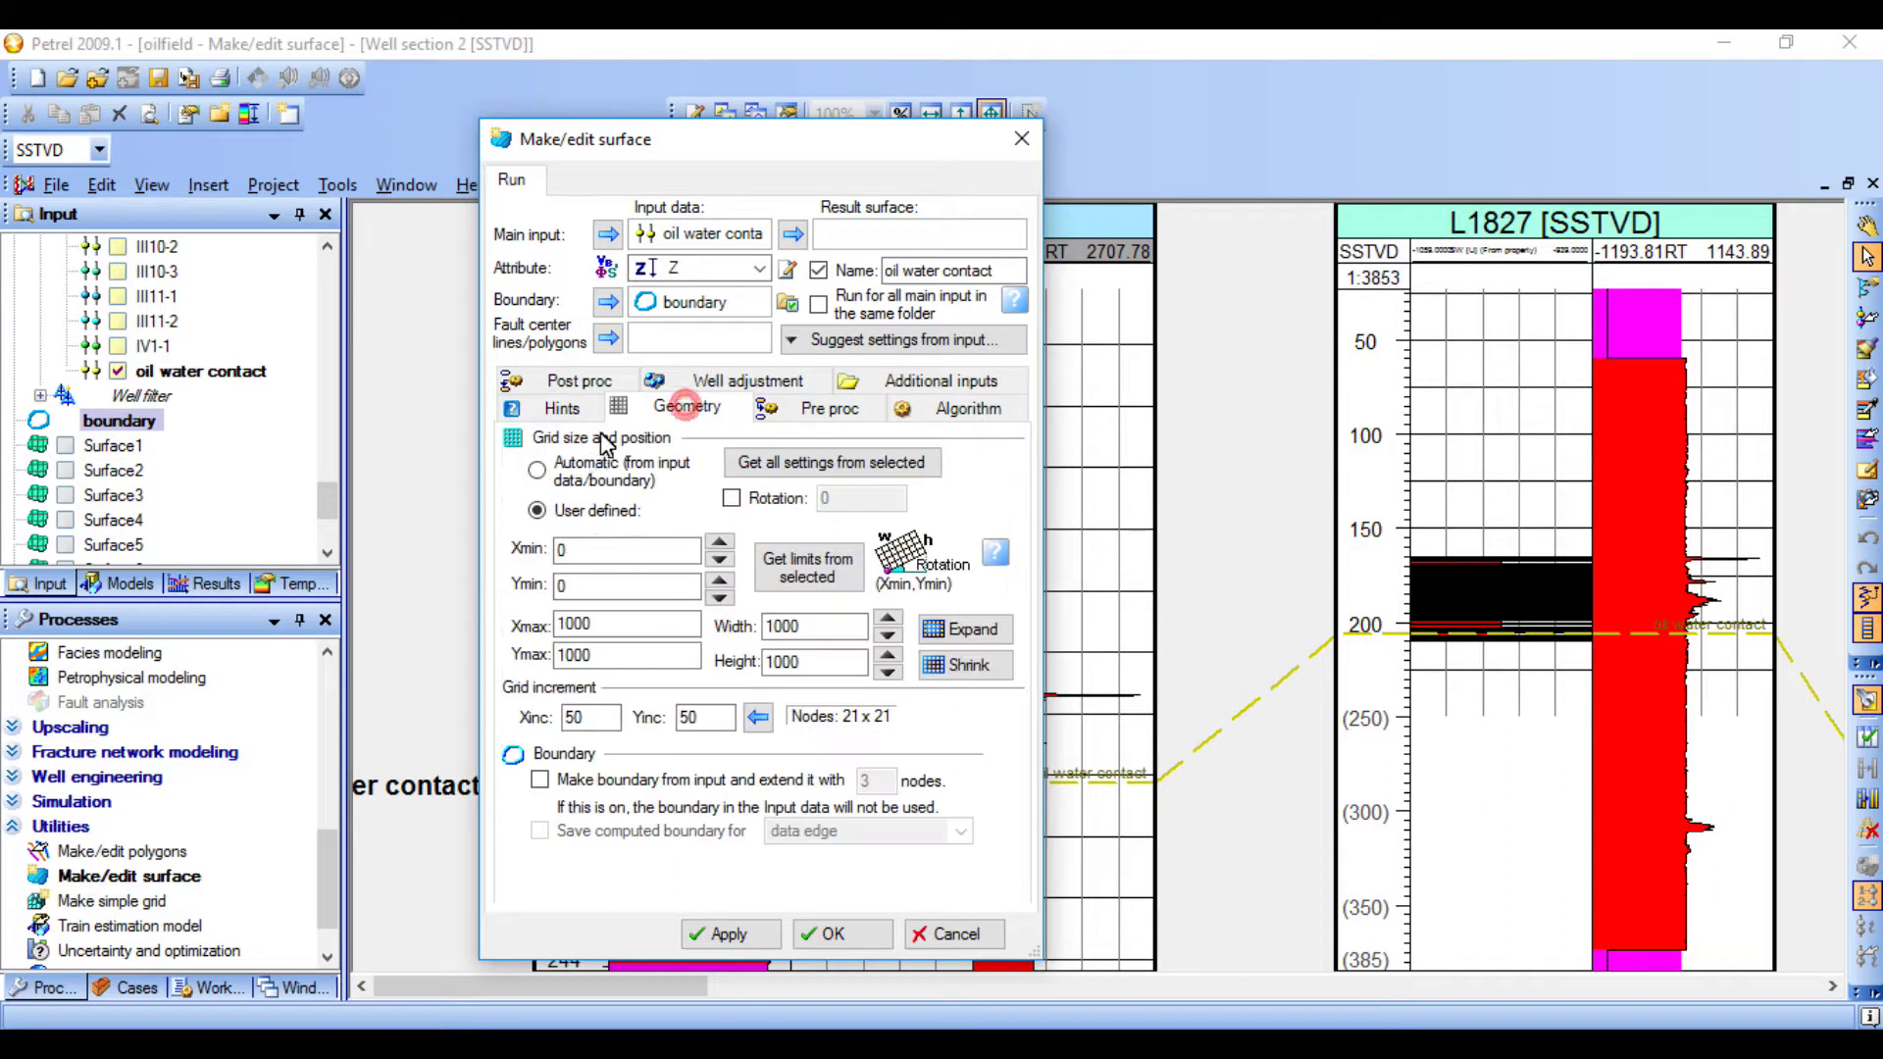
left_click(802, 564)
left_click_drag(603, 717, 549, 726)
type("1")
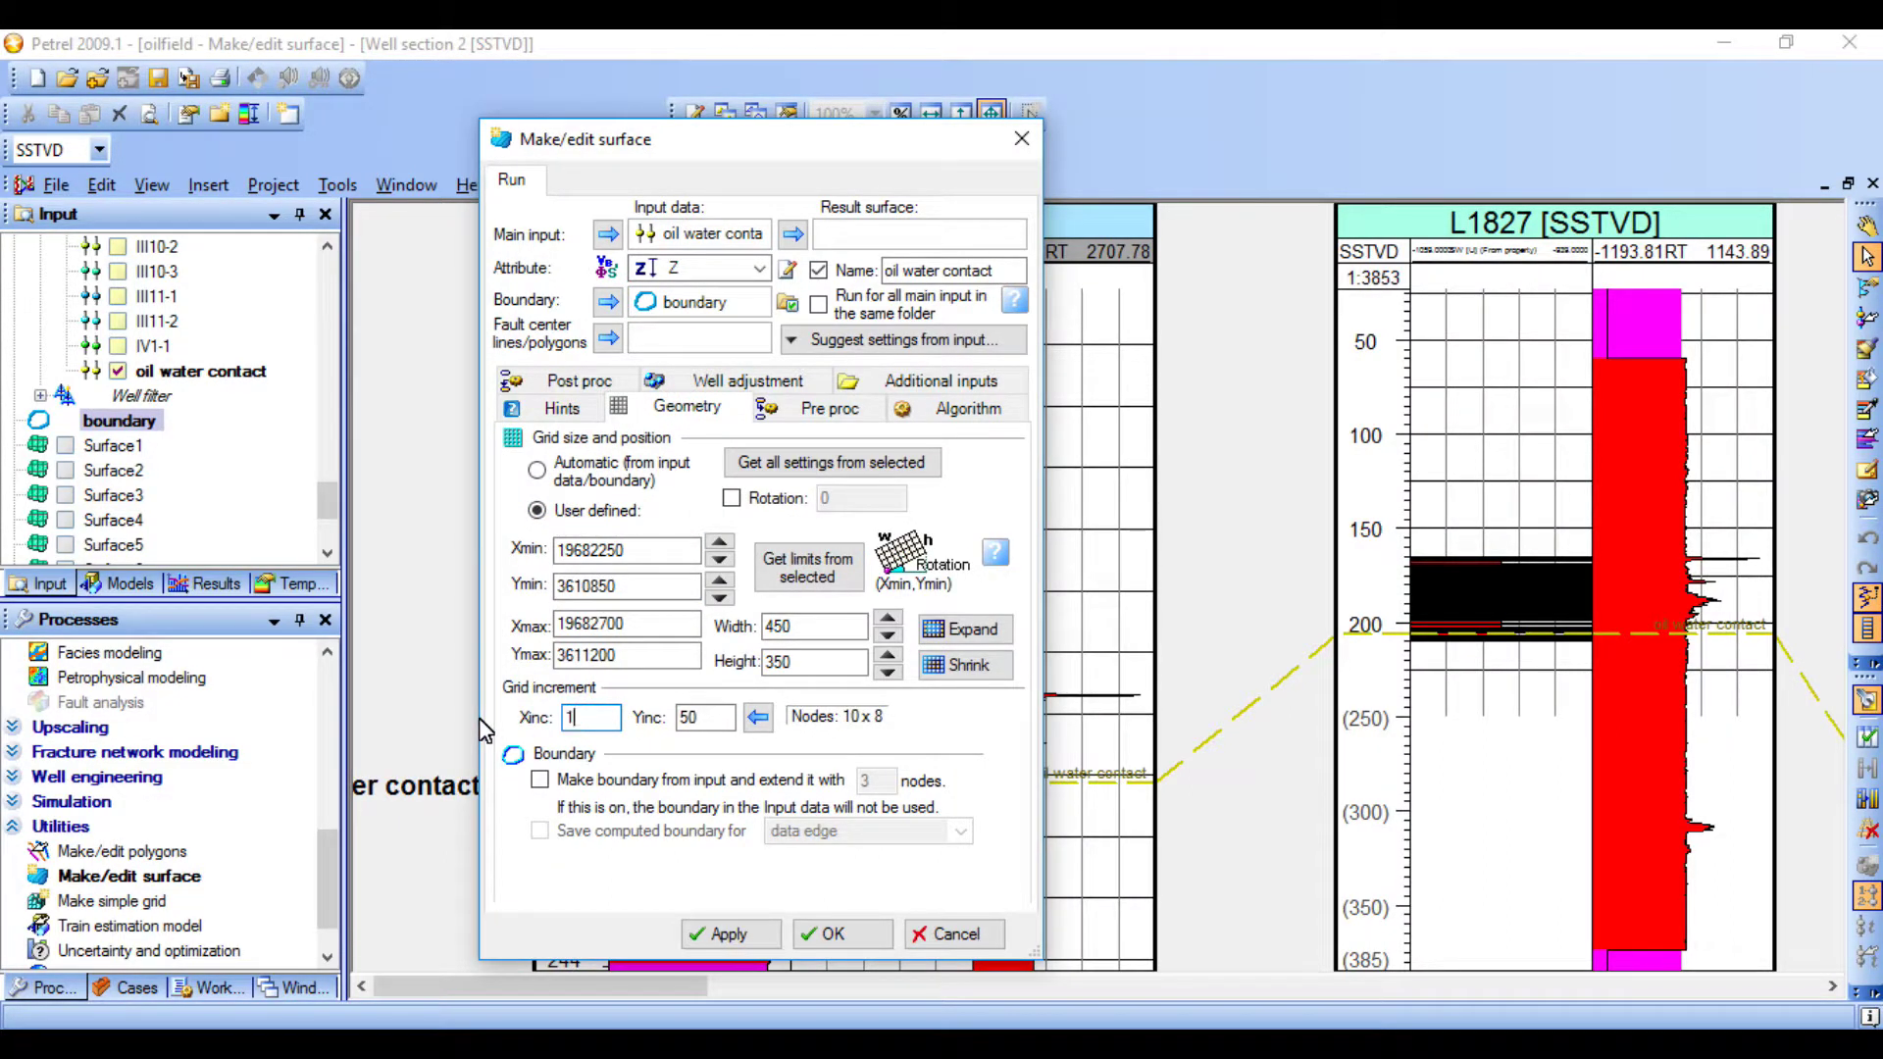
left_click_drag(724, 717, 627, 728)
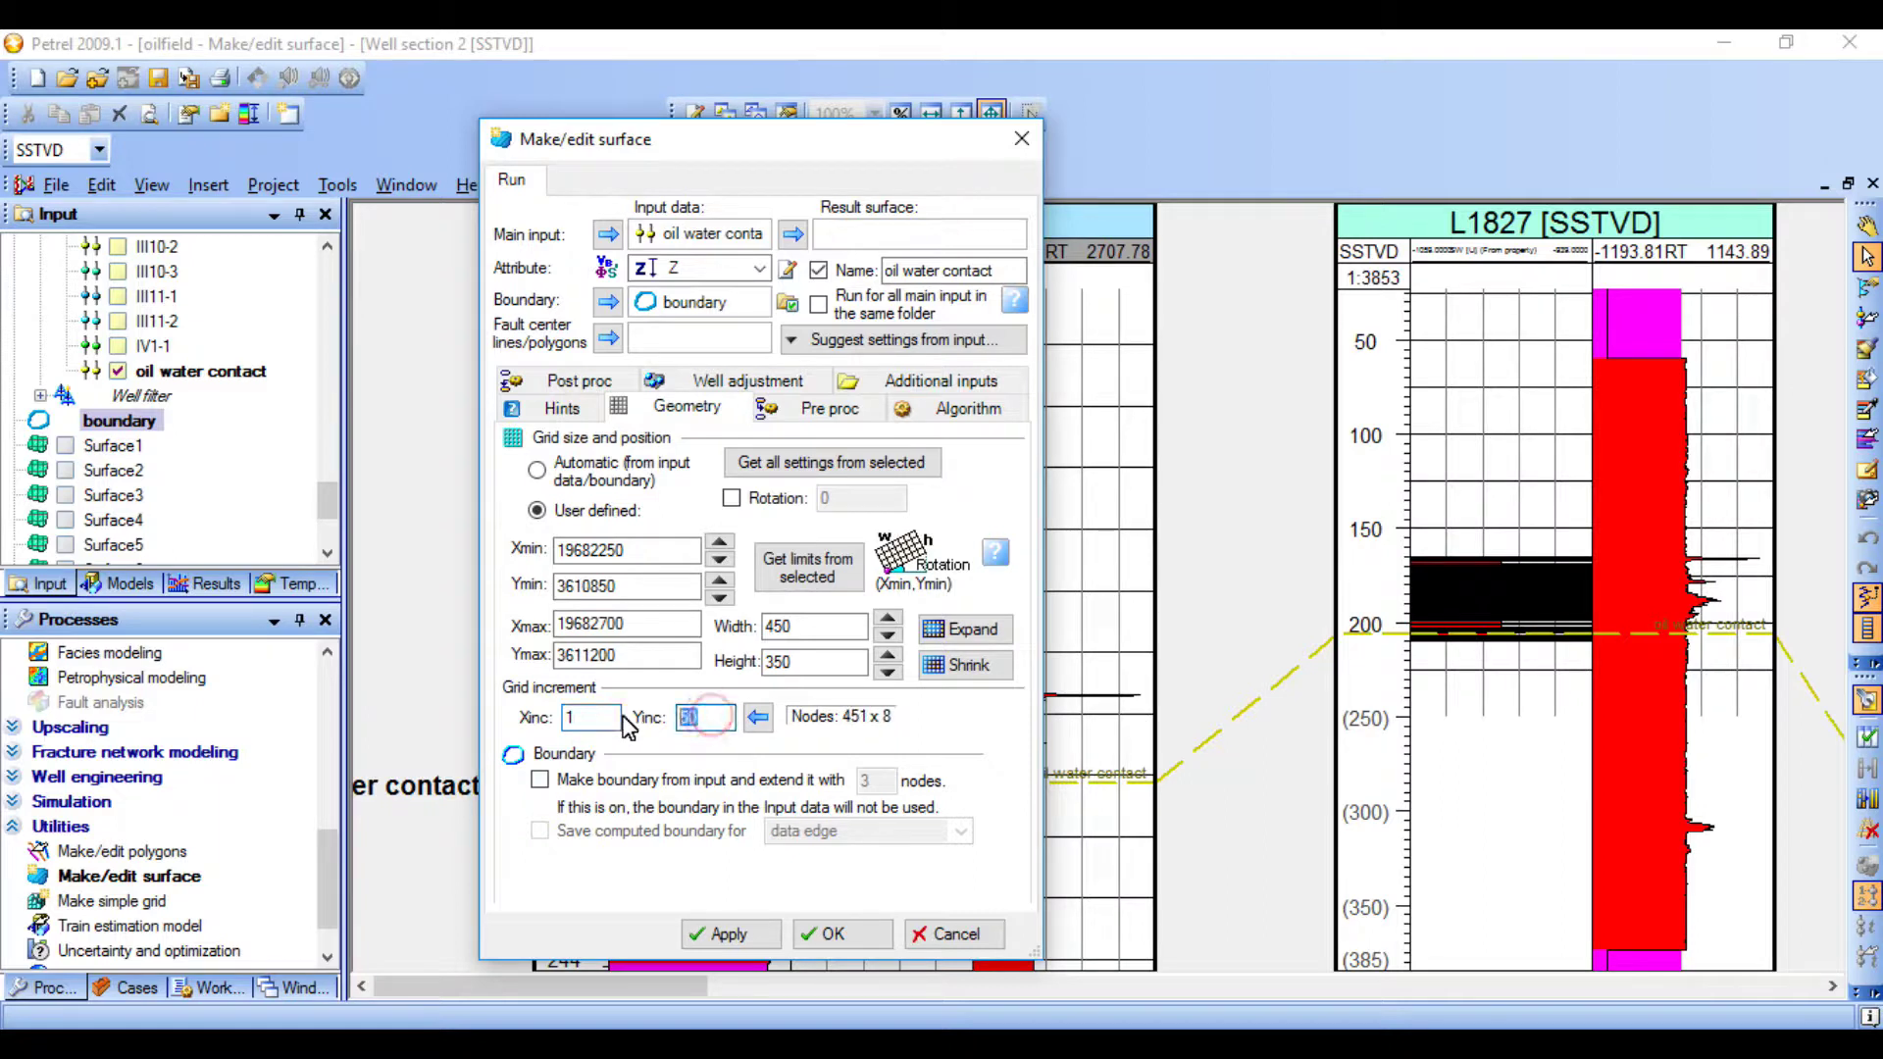
type("1")
left_click(806, 573)
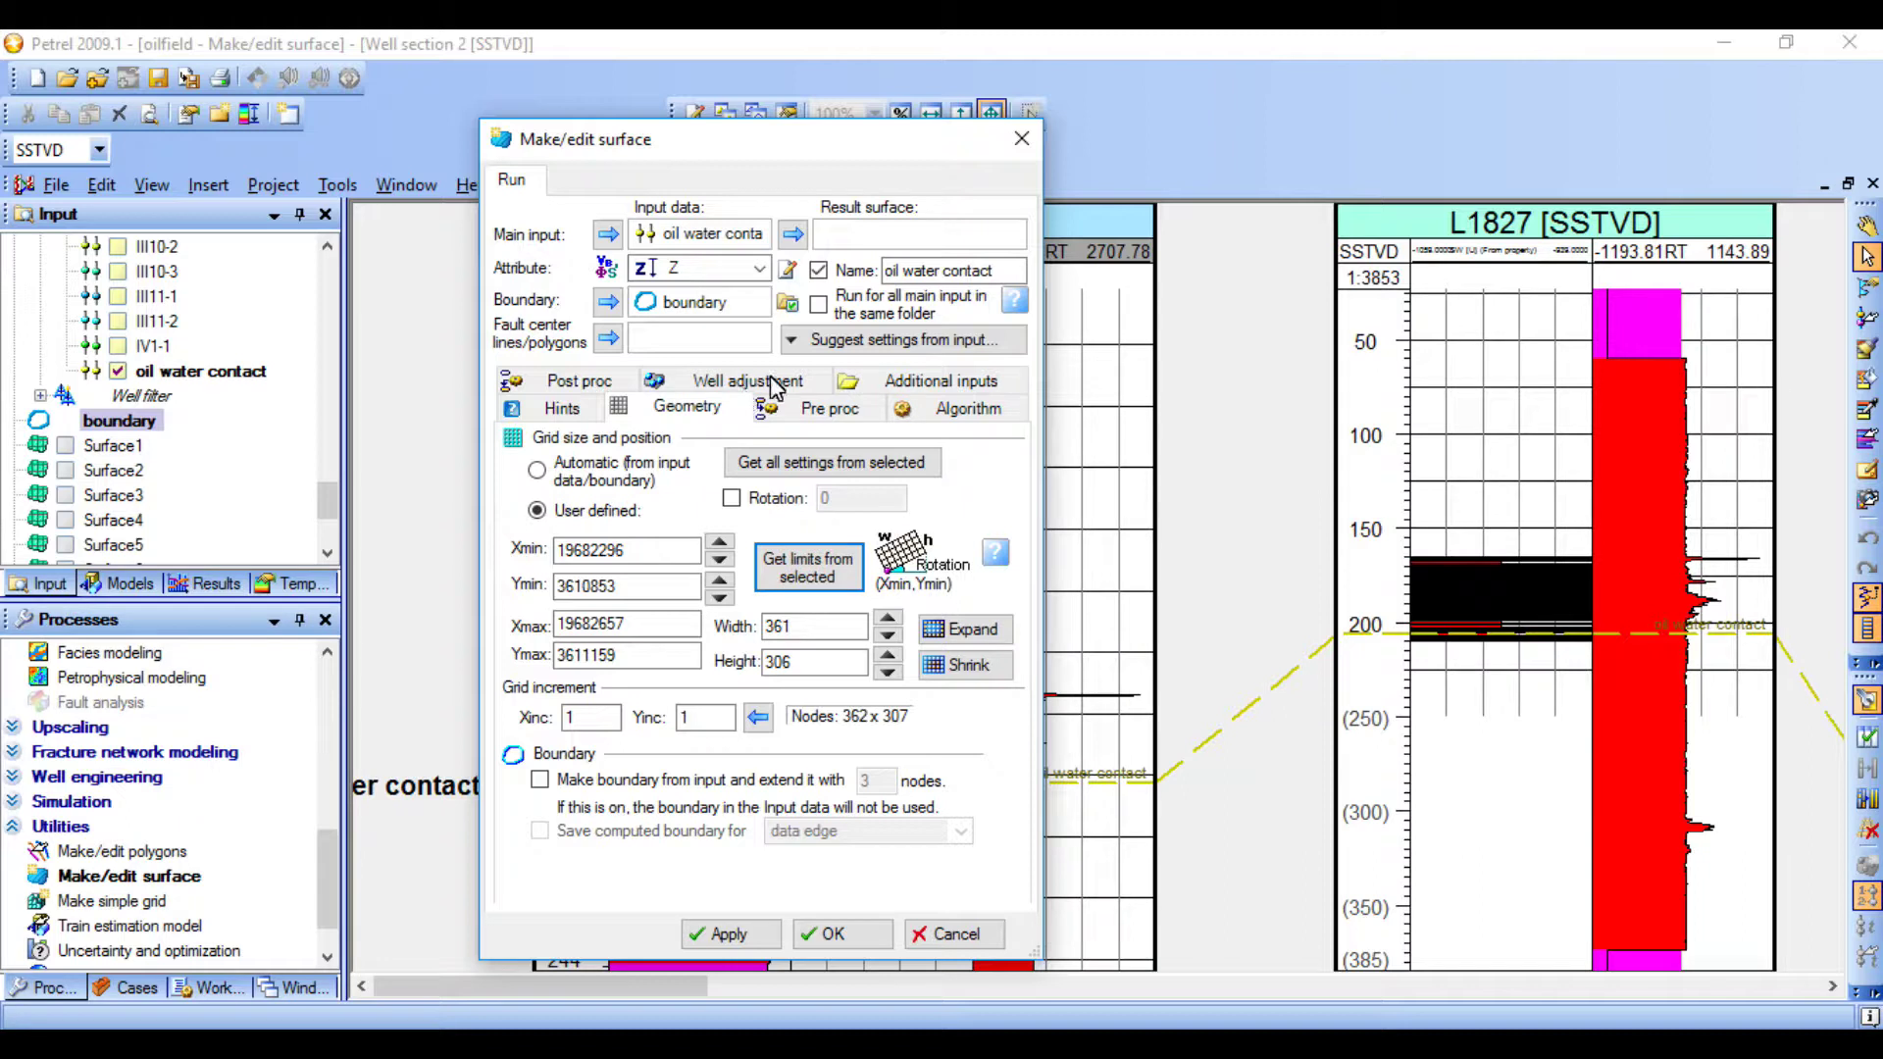
Assign the oil water contact well top as the well adjustment input and generate the oil water contact surface.
left_click(863, 235)
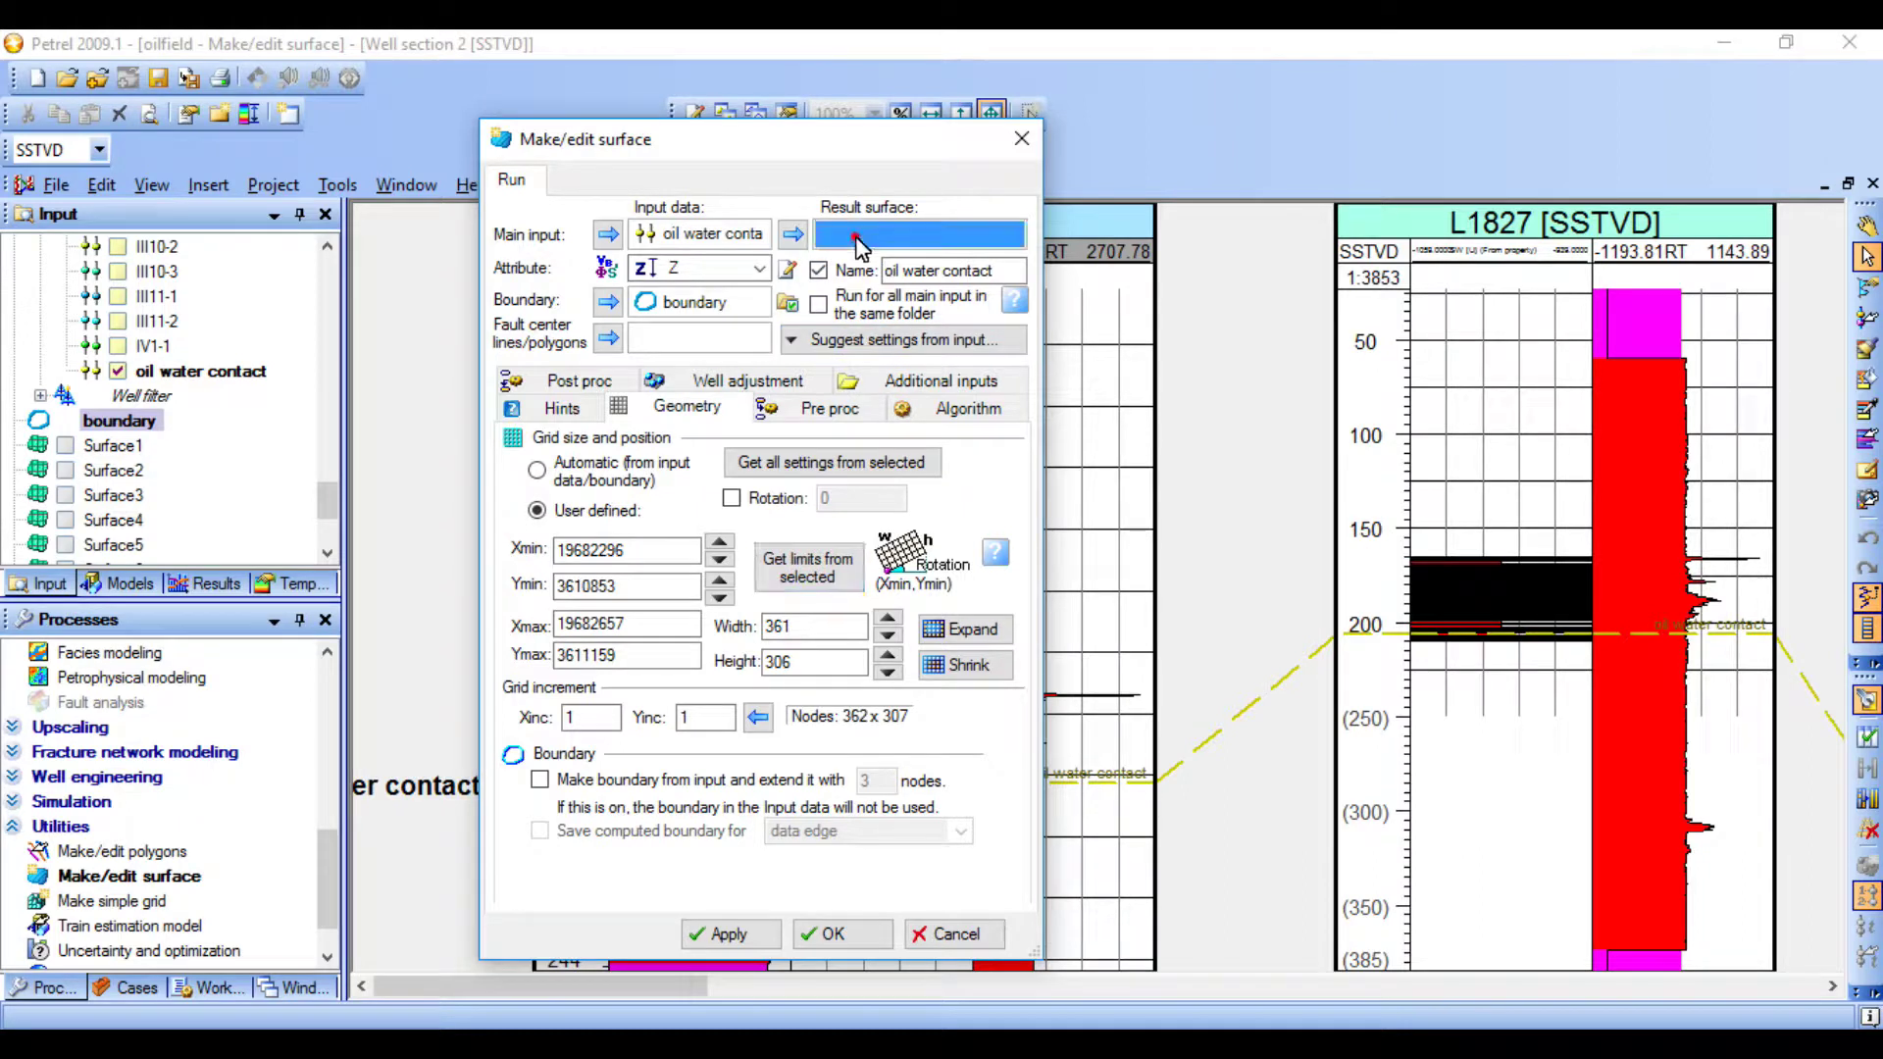
left_click(747, 382)
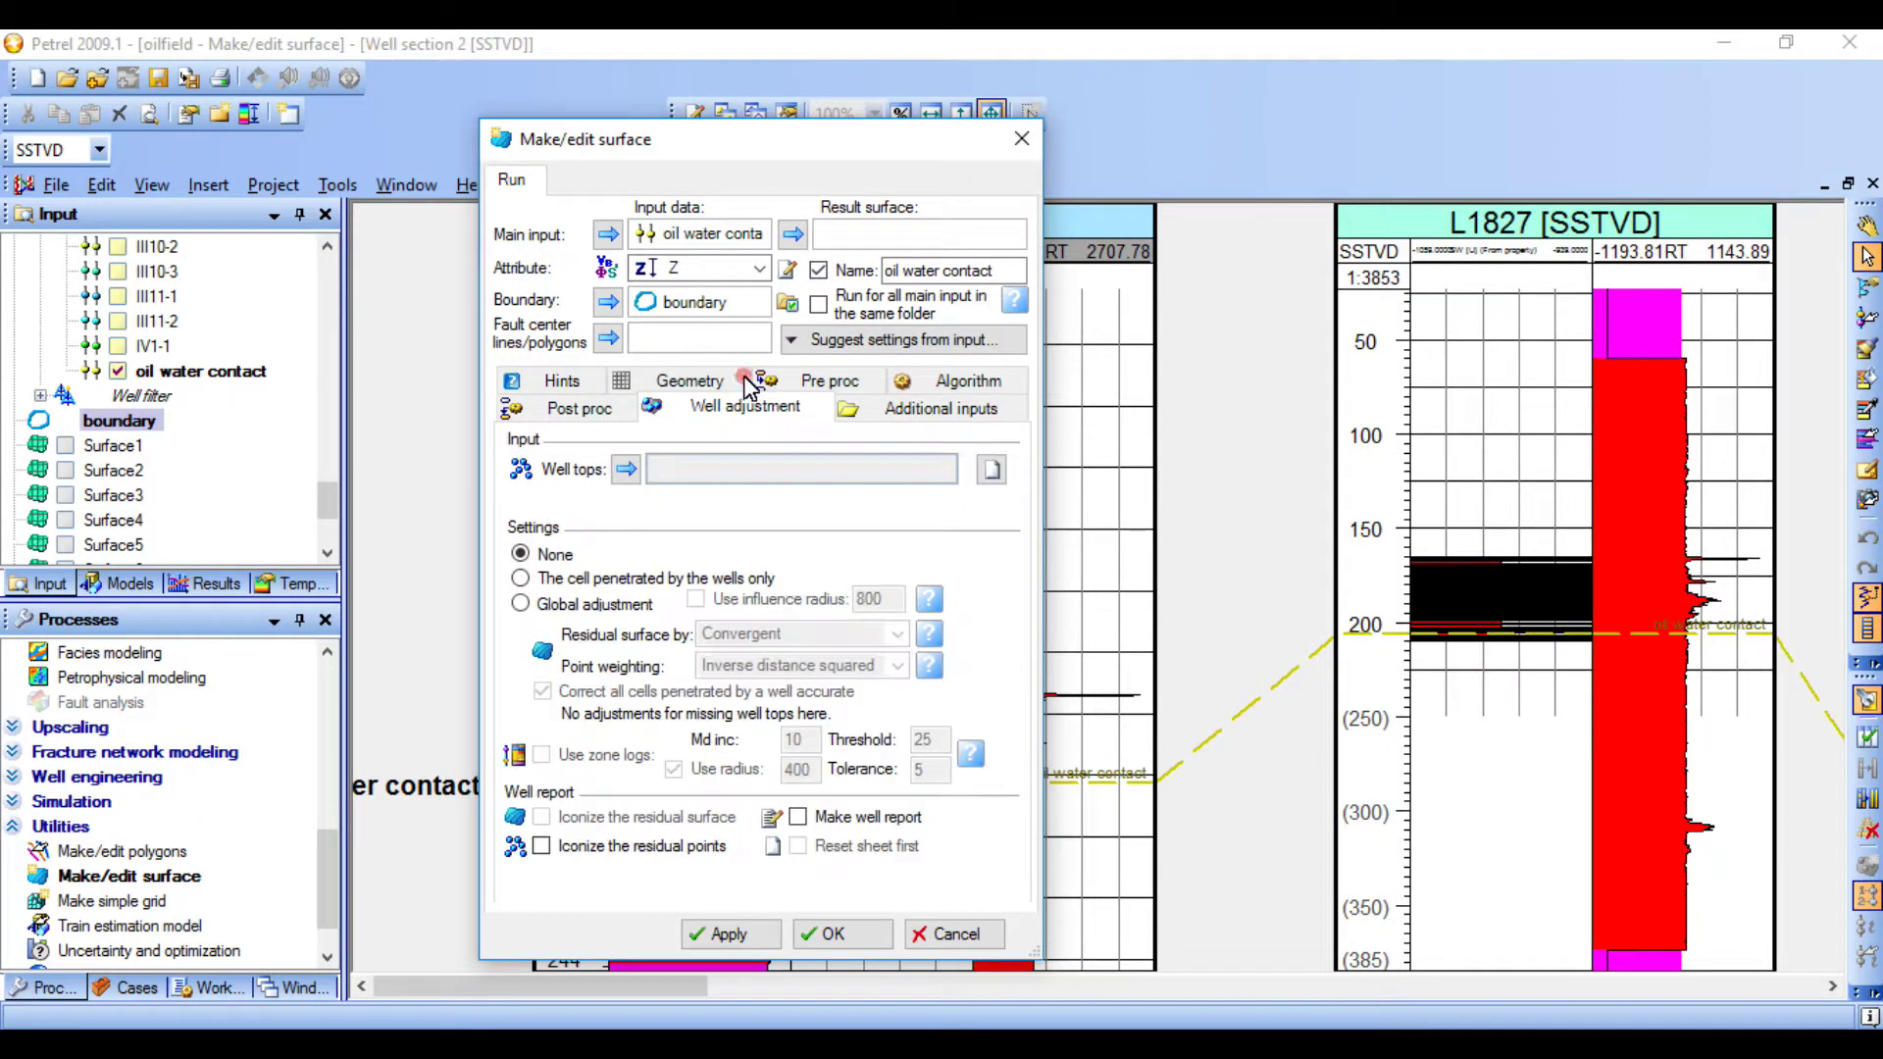
left_click(216, 371)
left_click(625, 468)
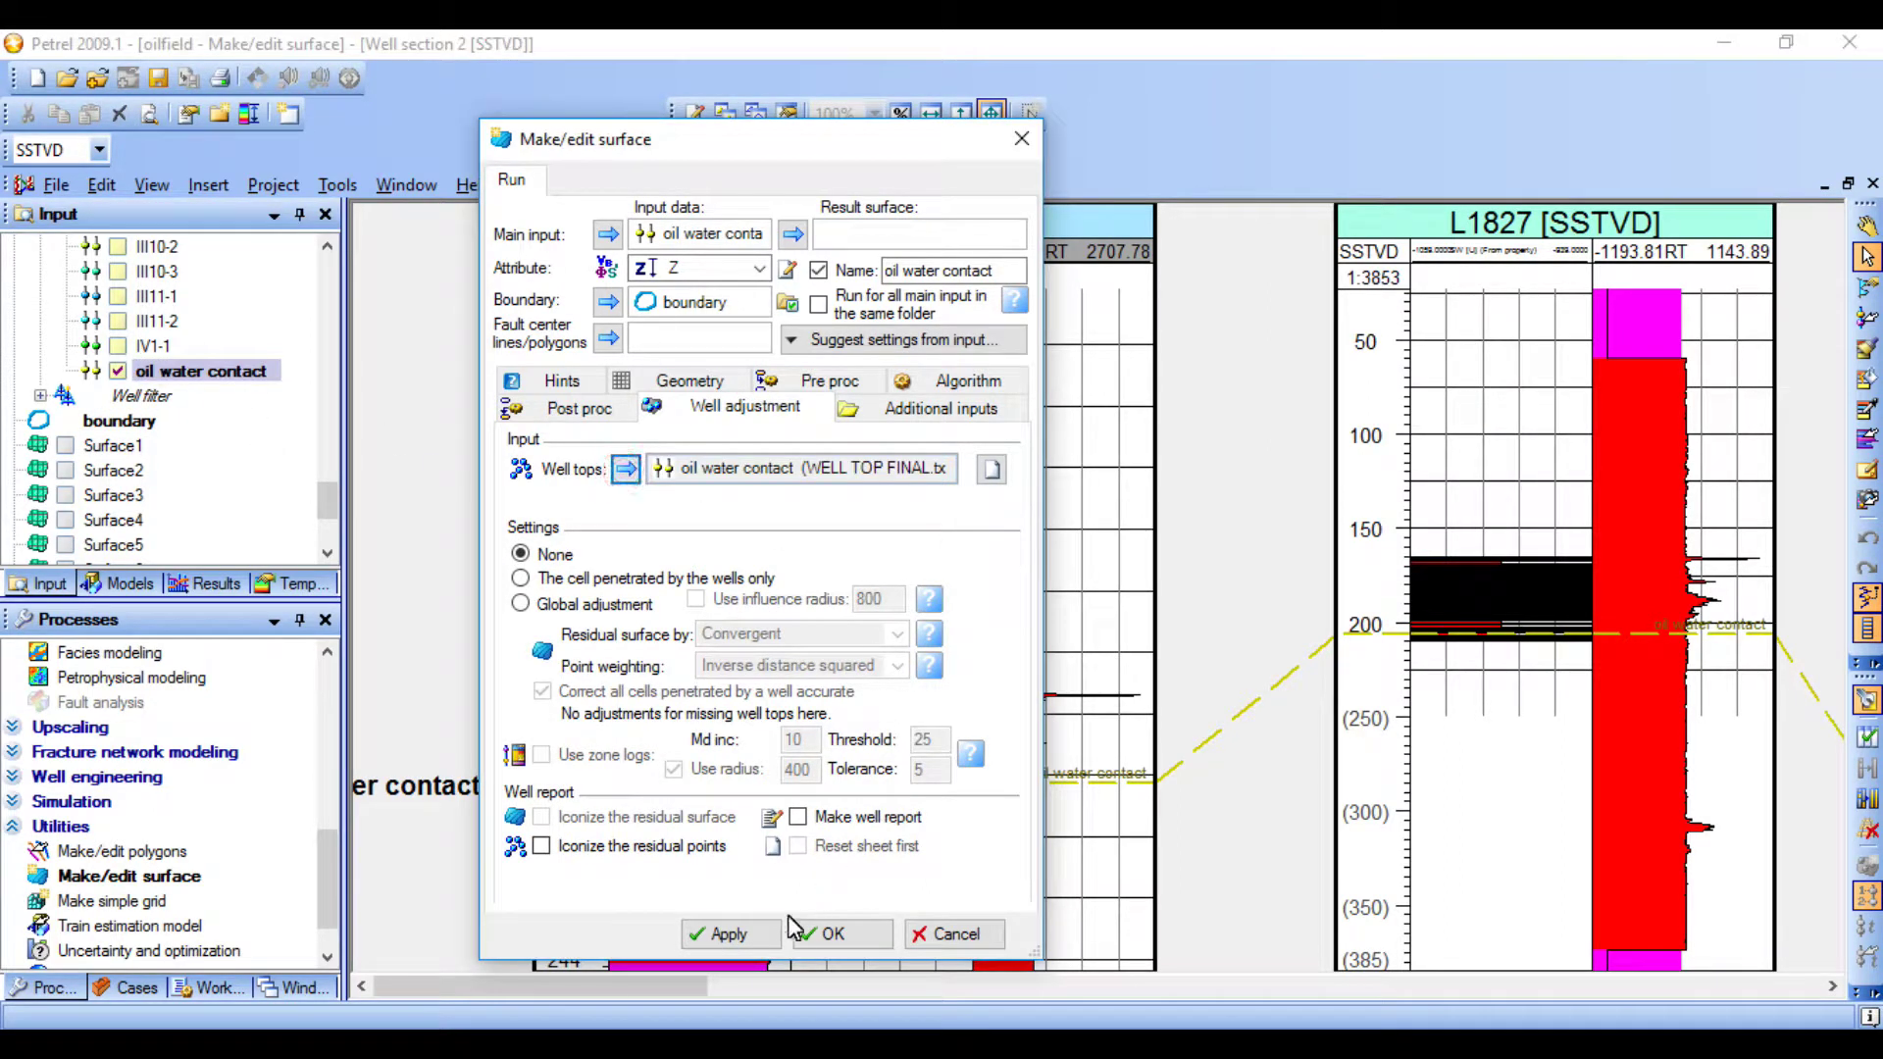
left_click(731, 933)
left_click(839, 937)
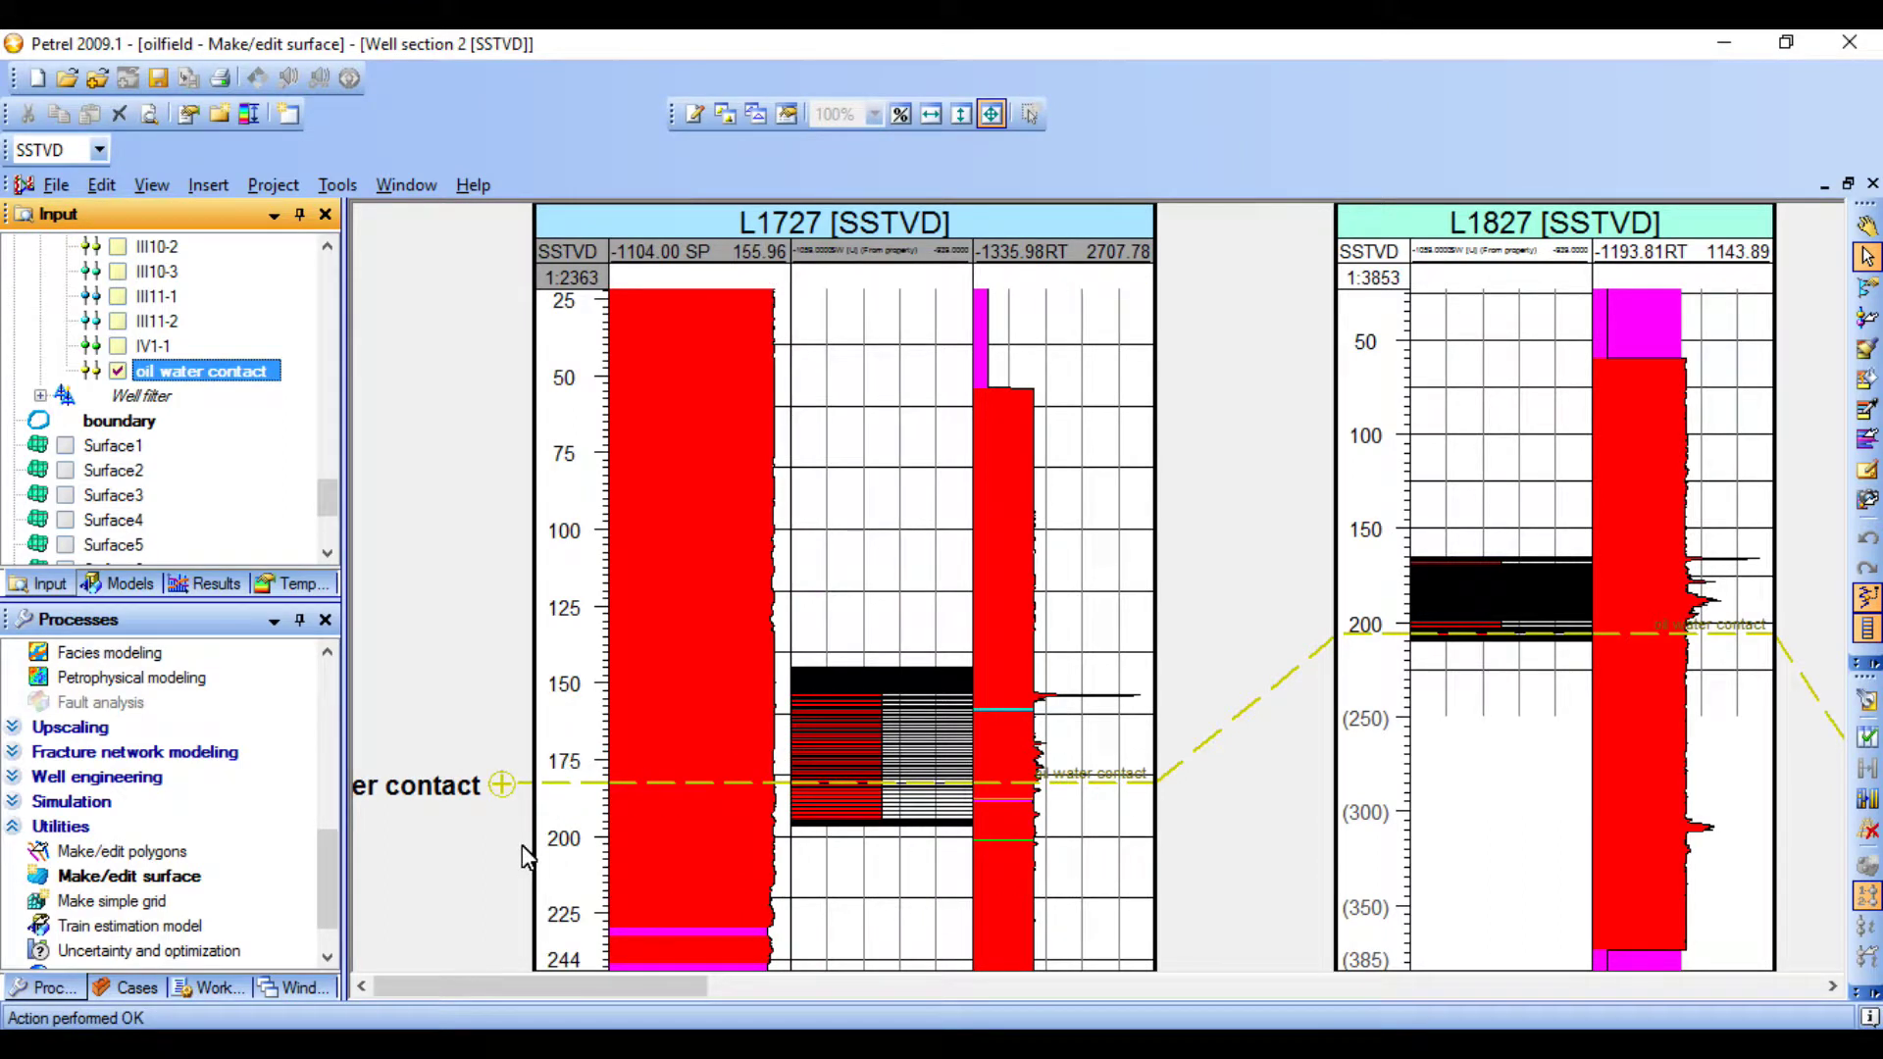
Switch to 3D window 2 and hide the ntg property of the 3D grid.
left_click(266, 987)
left_click(123, 776)
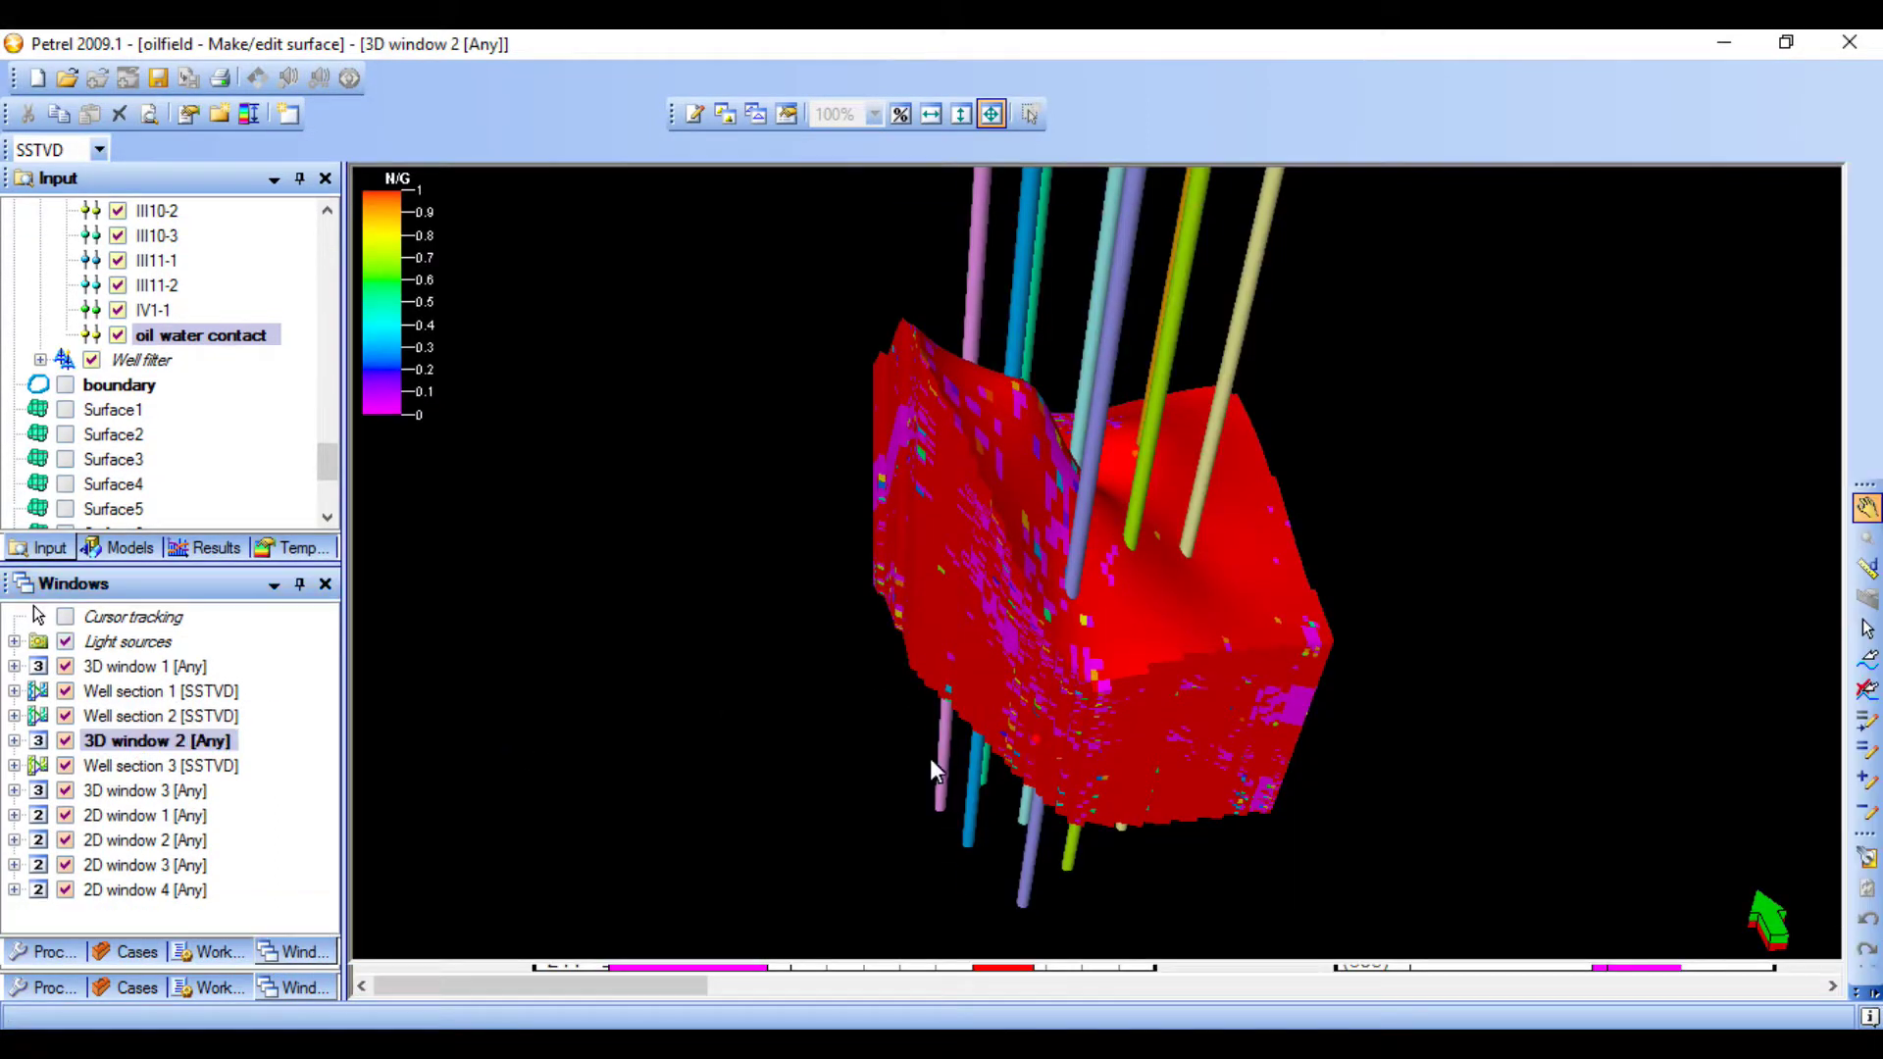
left_click(137, 546)
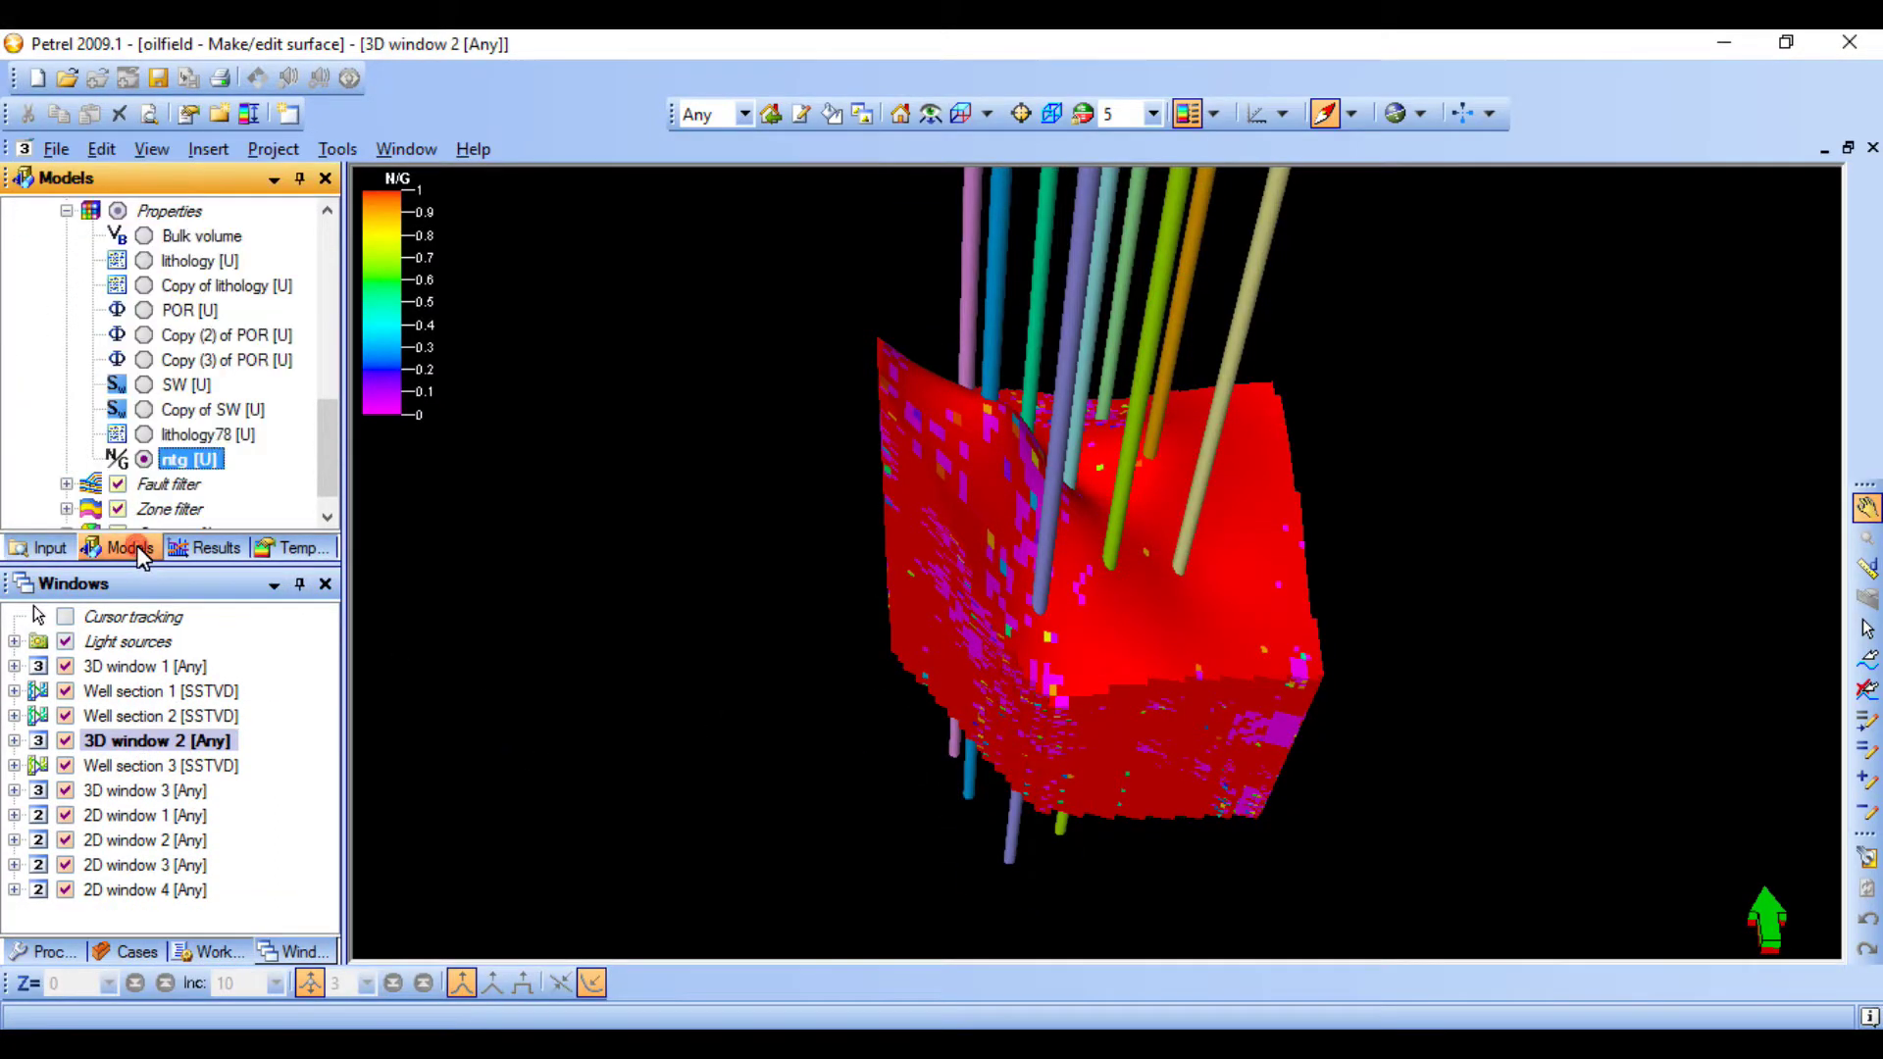
left_click(145, 459)
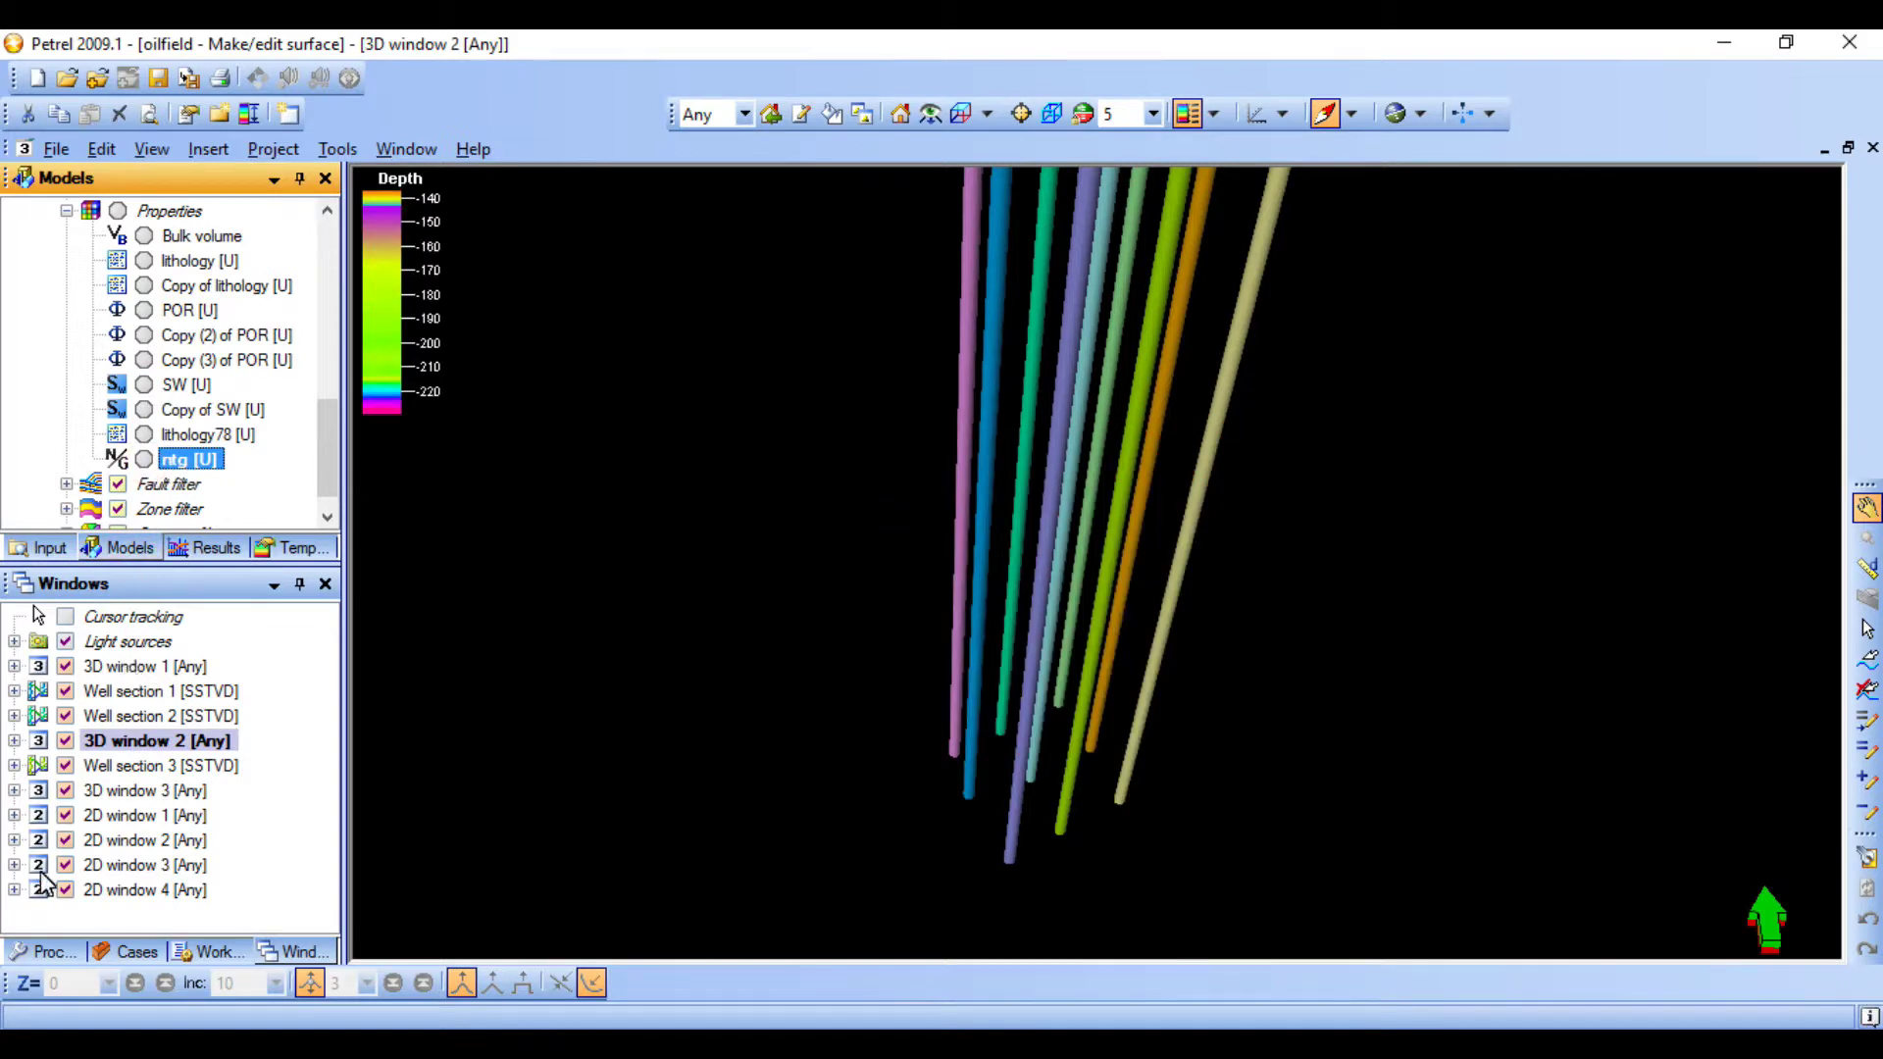
Display the new oil water contact surface in the 3D window and examine how it intersects the wells.
left_click(51, 554)
left_click_drag(326, 459, 342, 527)
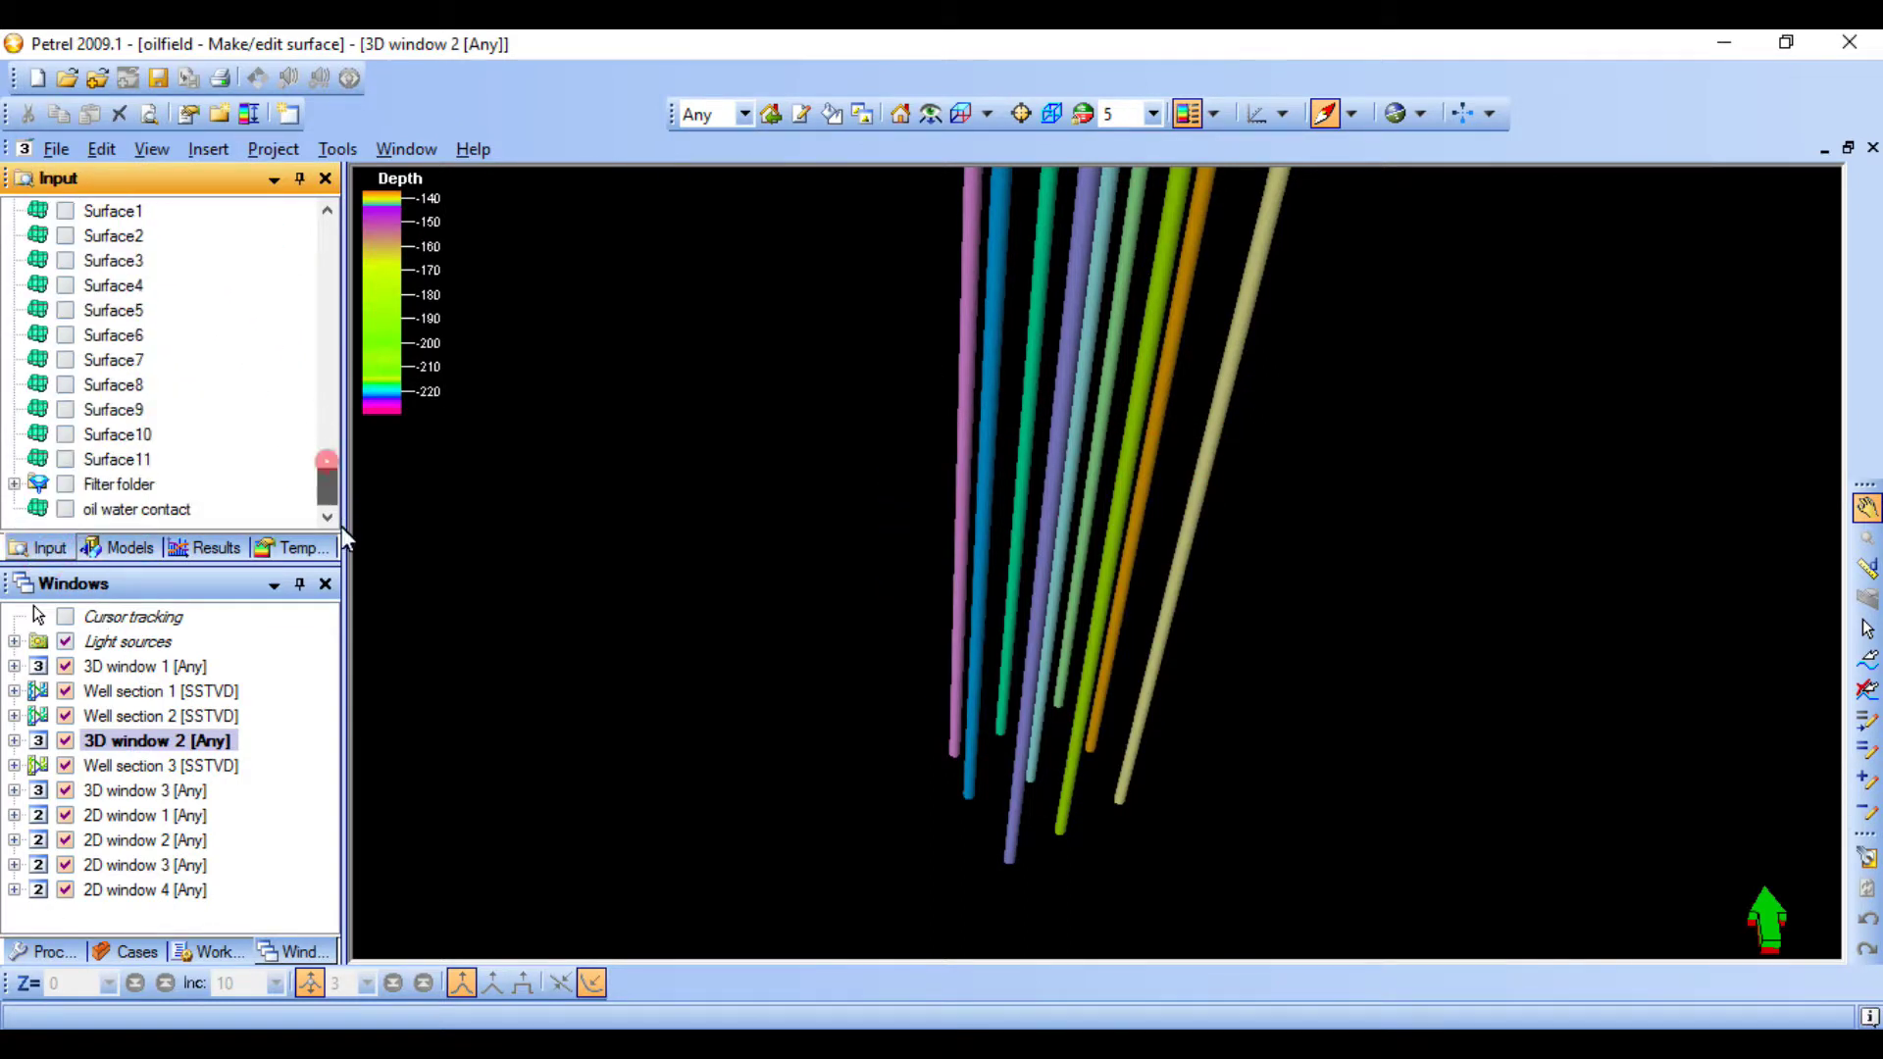
left_click(65, 509)
left_click_drag(1145, 744, 1106, 767)
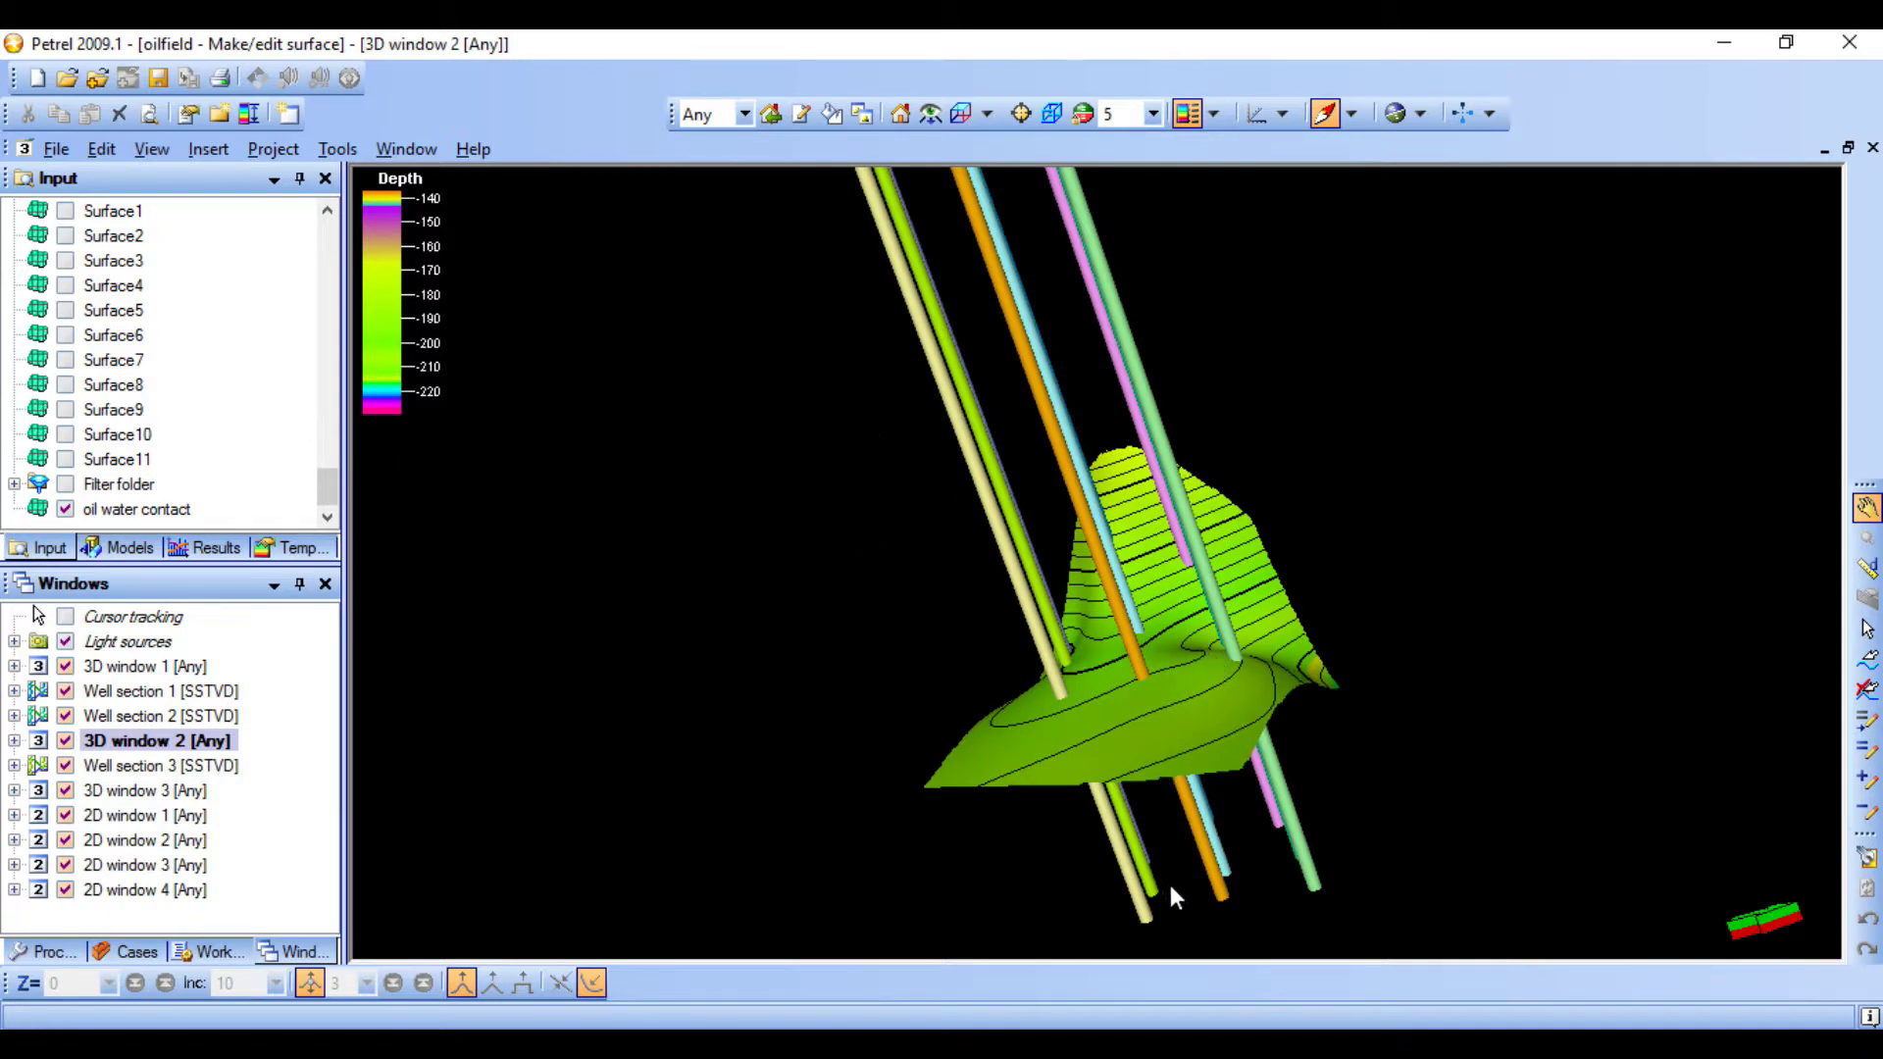
left_click_drag(1246, 726, 1072, 708)
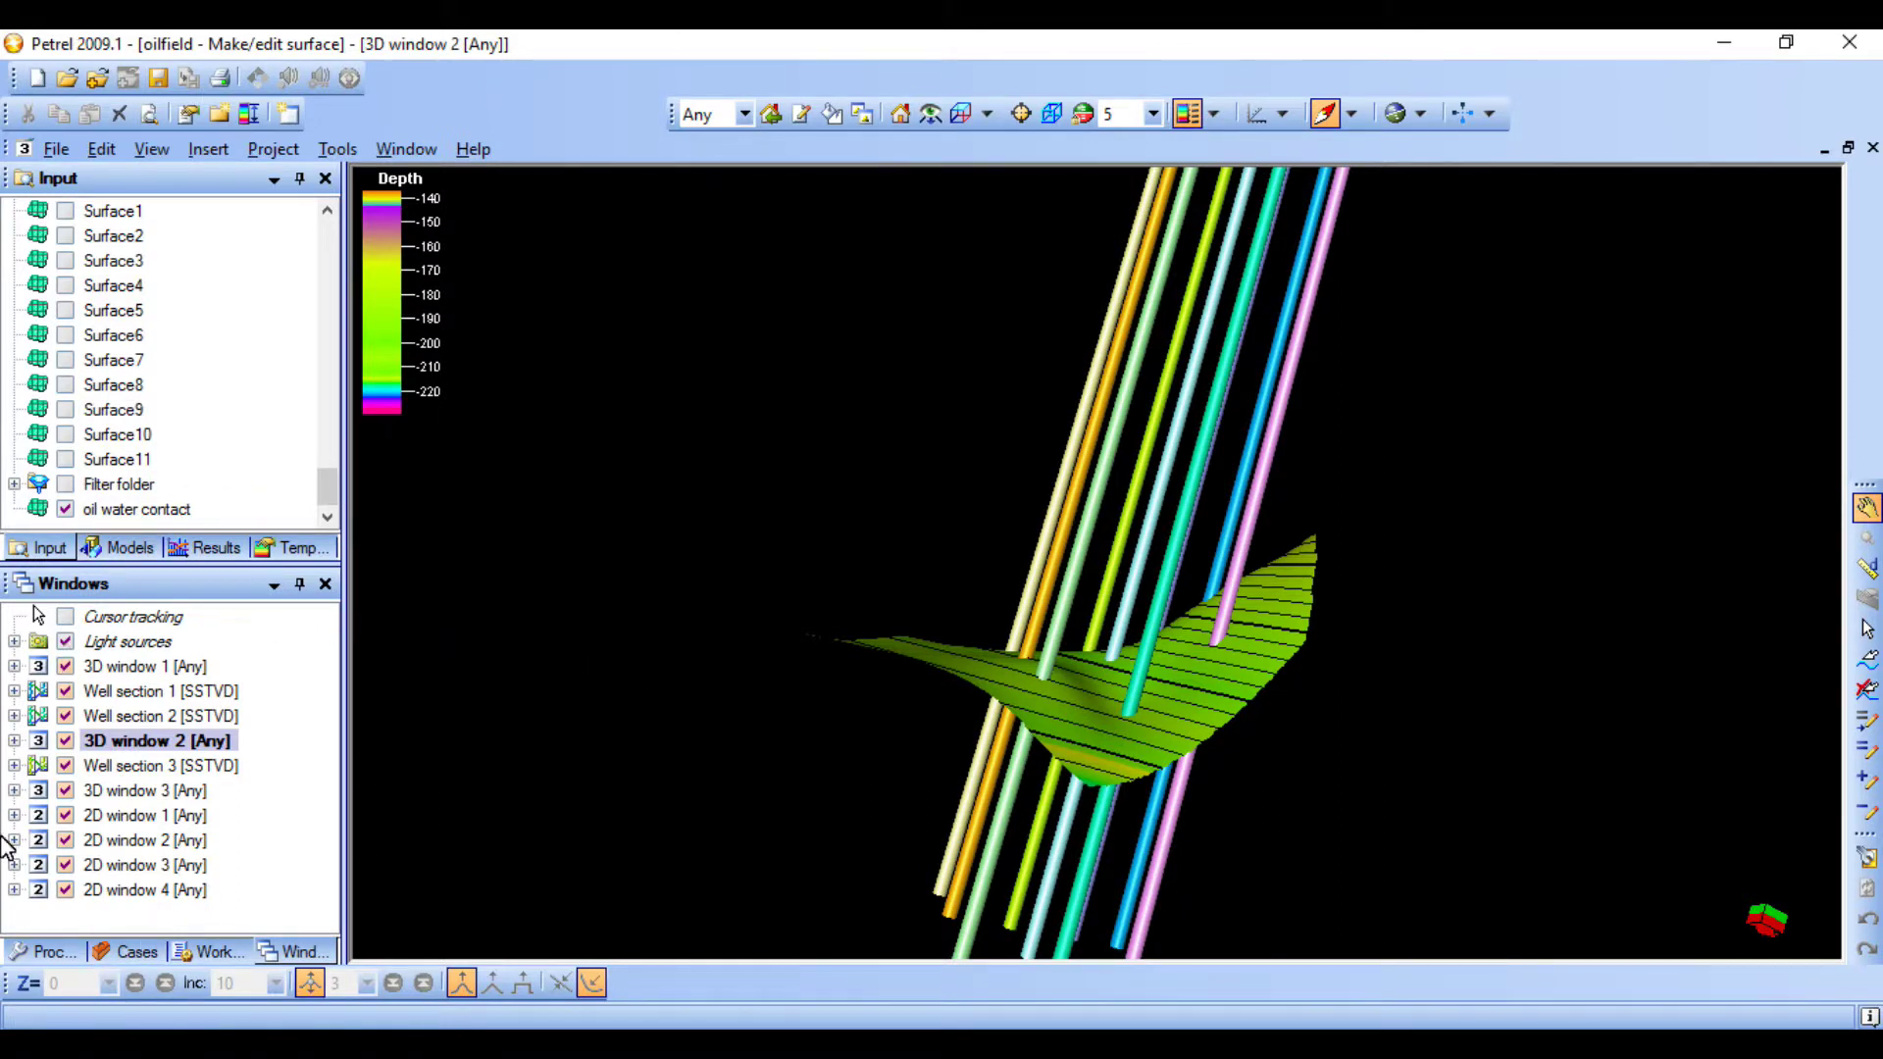
Open the Make contacts process and remove the gas oil contact from the new contact set.
left_click(29, 953)
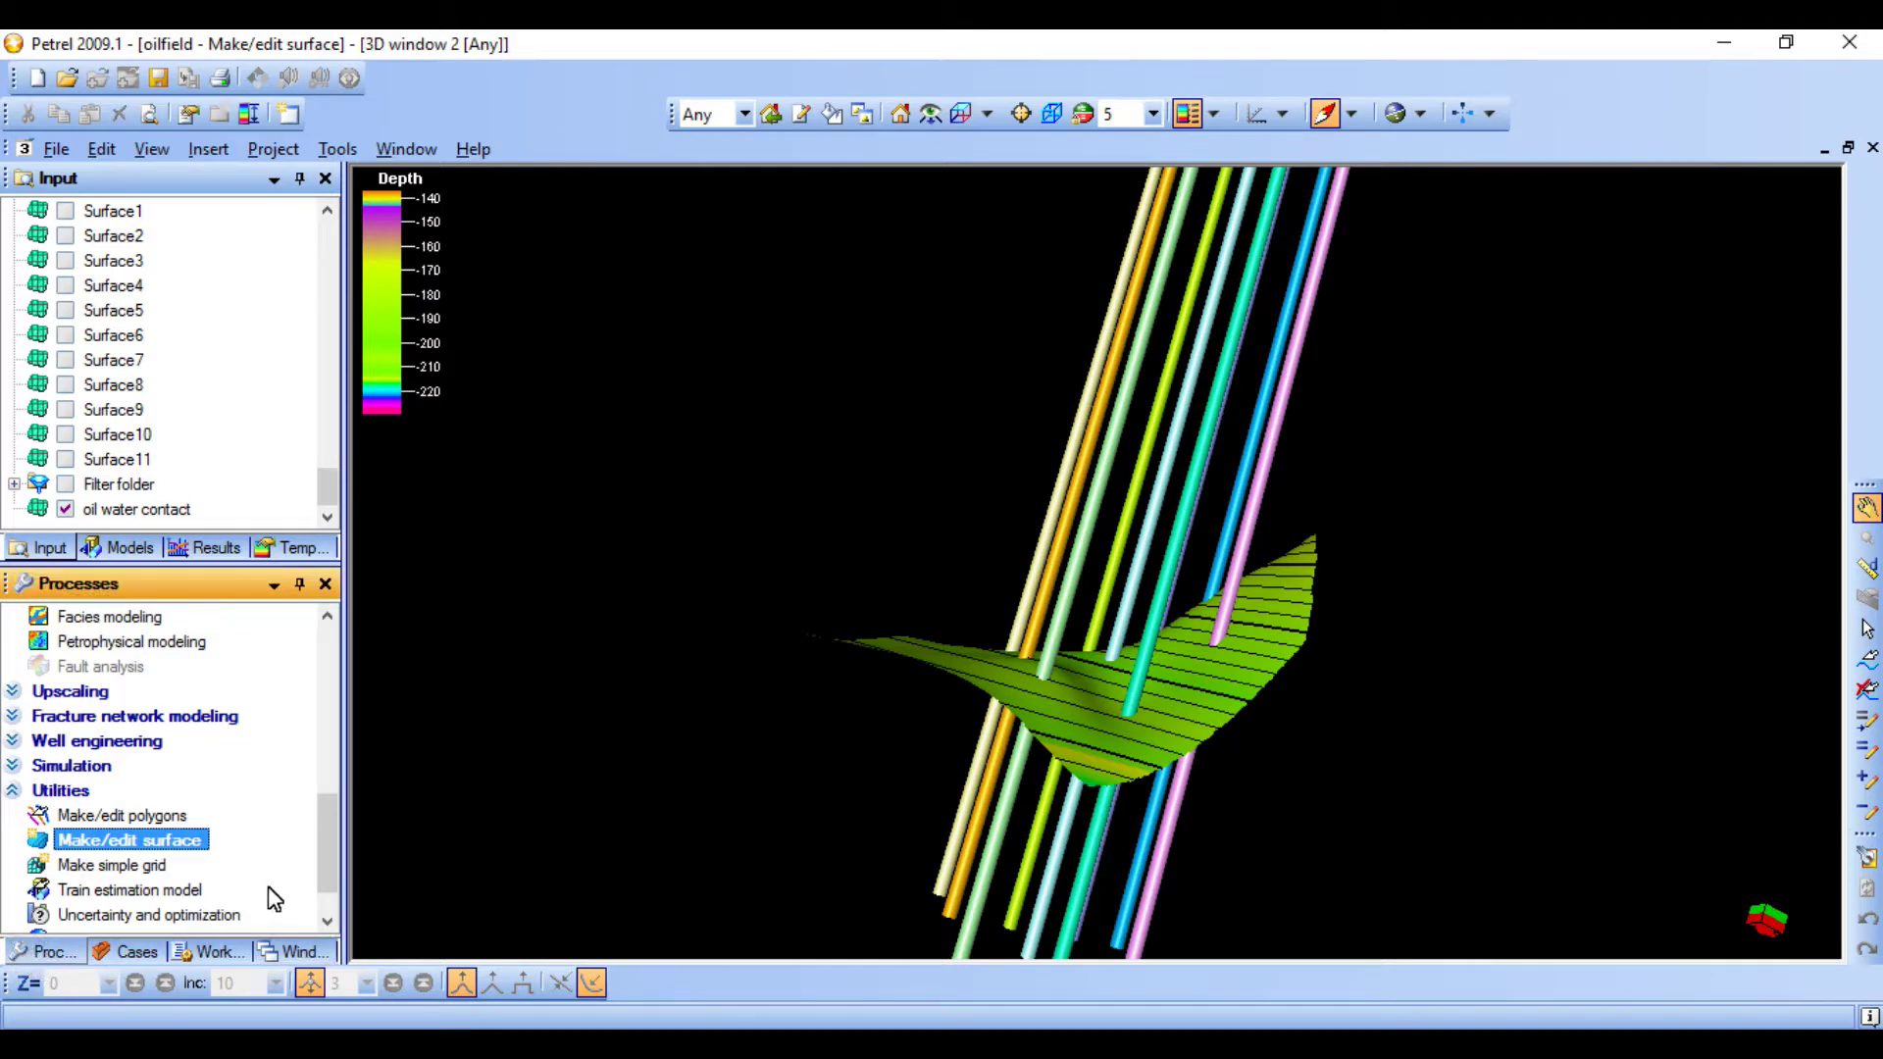
left_click_drag(326, 847, 322, 743)
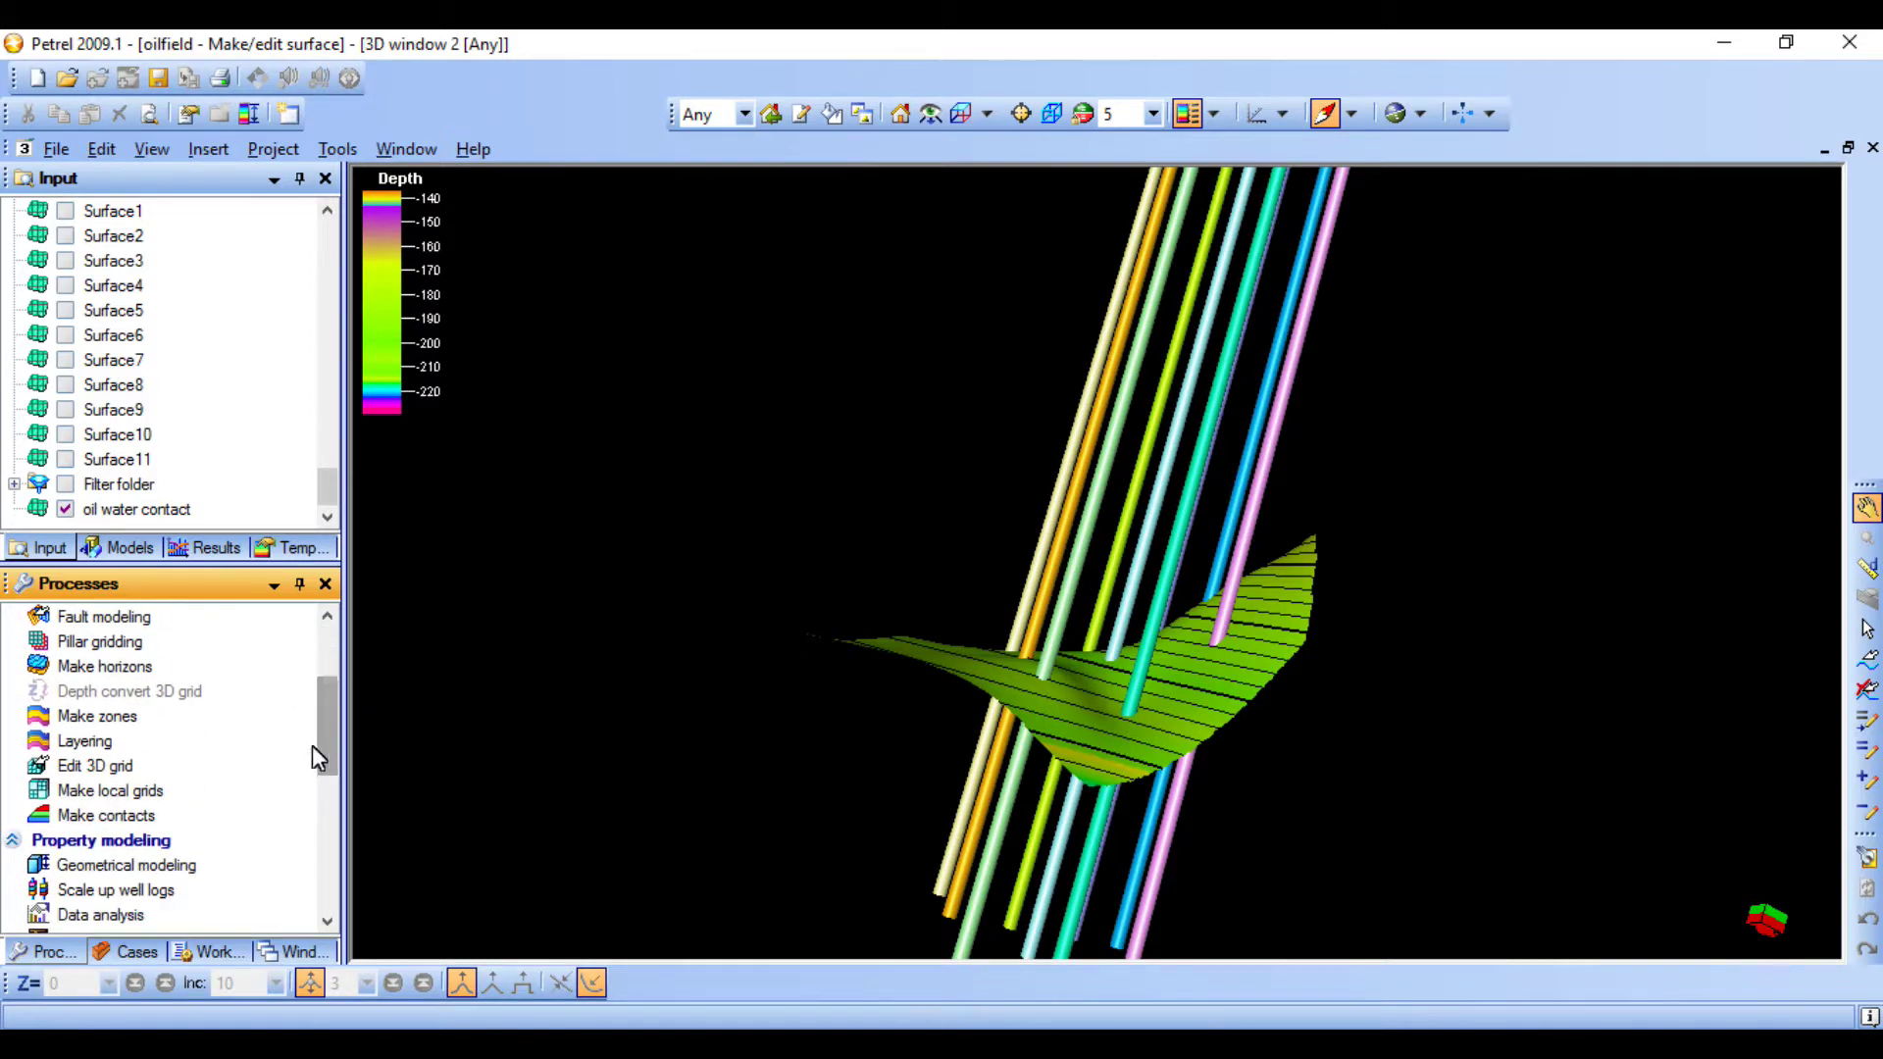
left_click(102, 816)
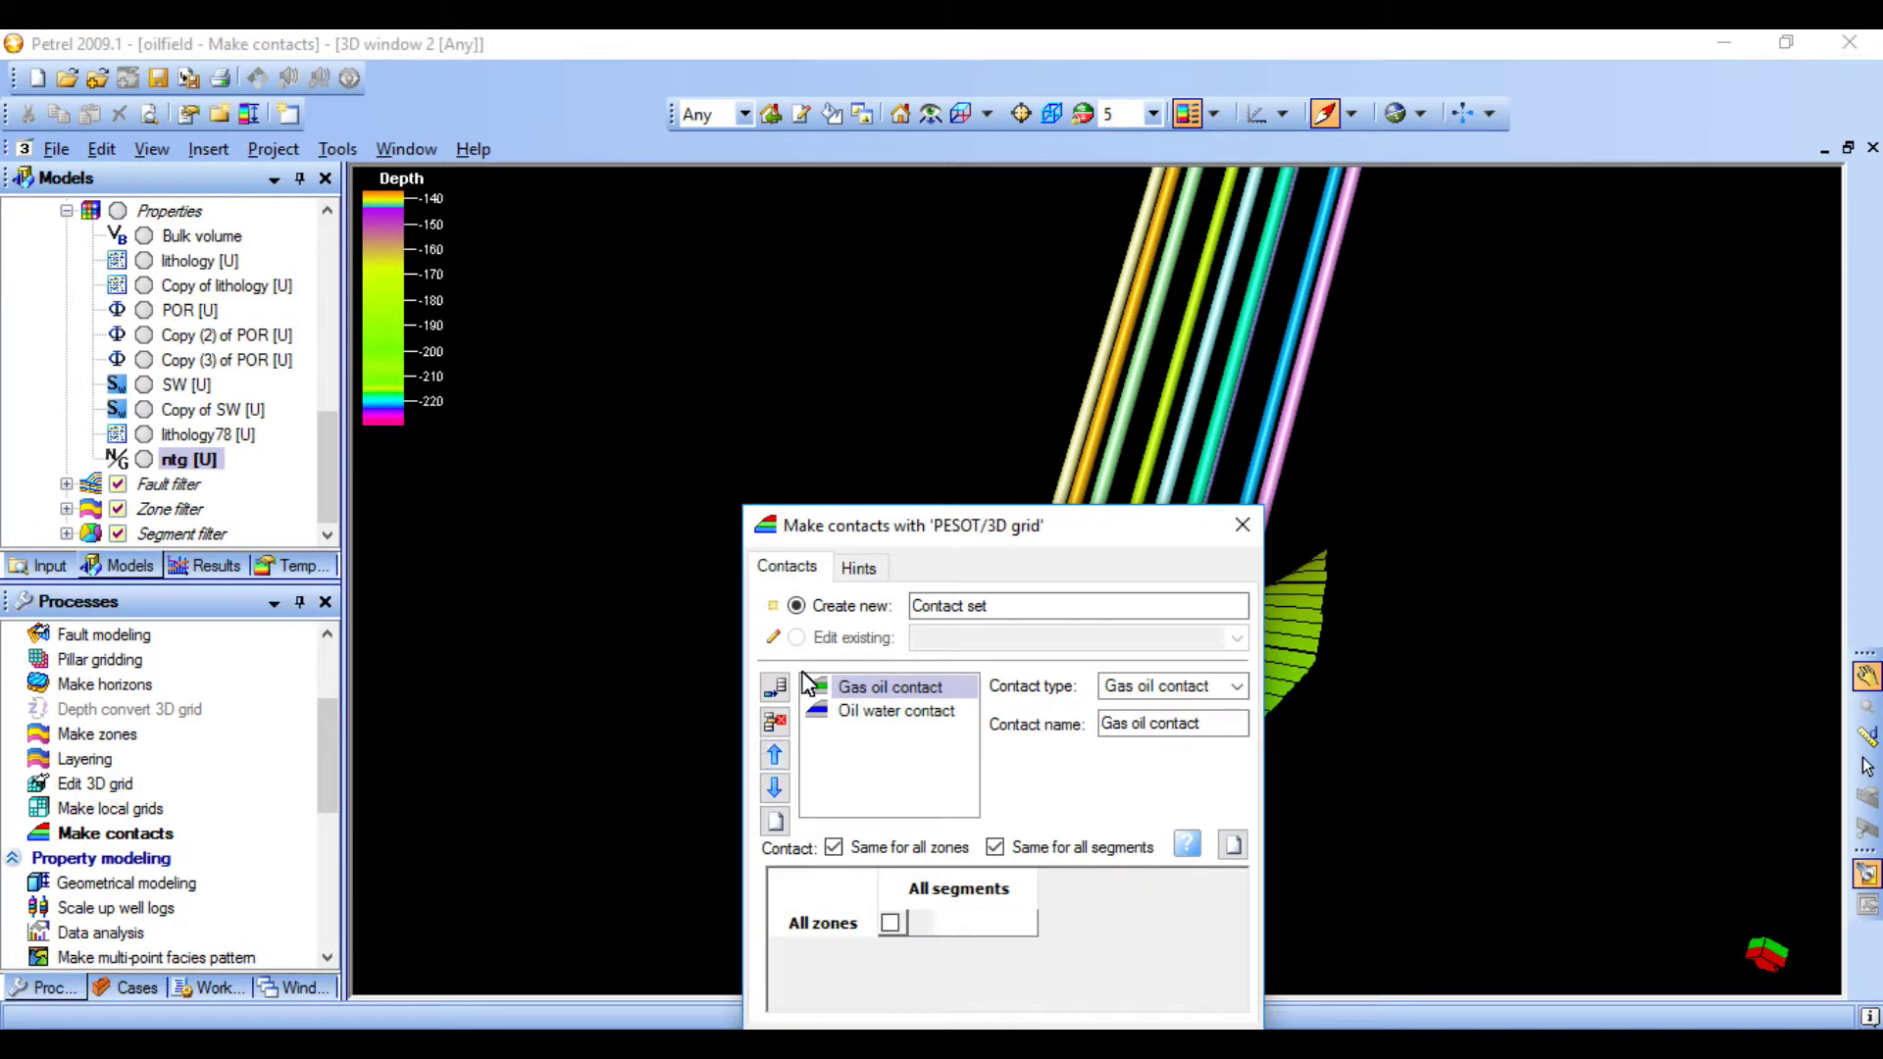
left_click_drag(865, 525, 897, 312)
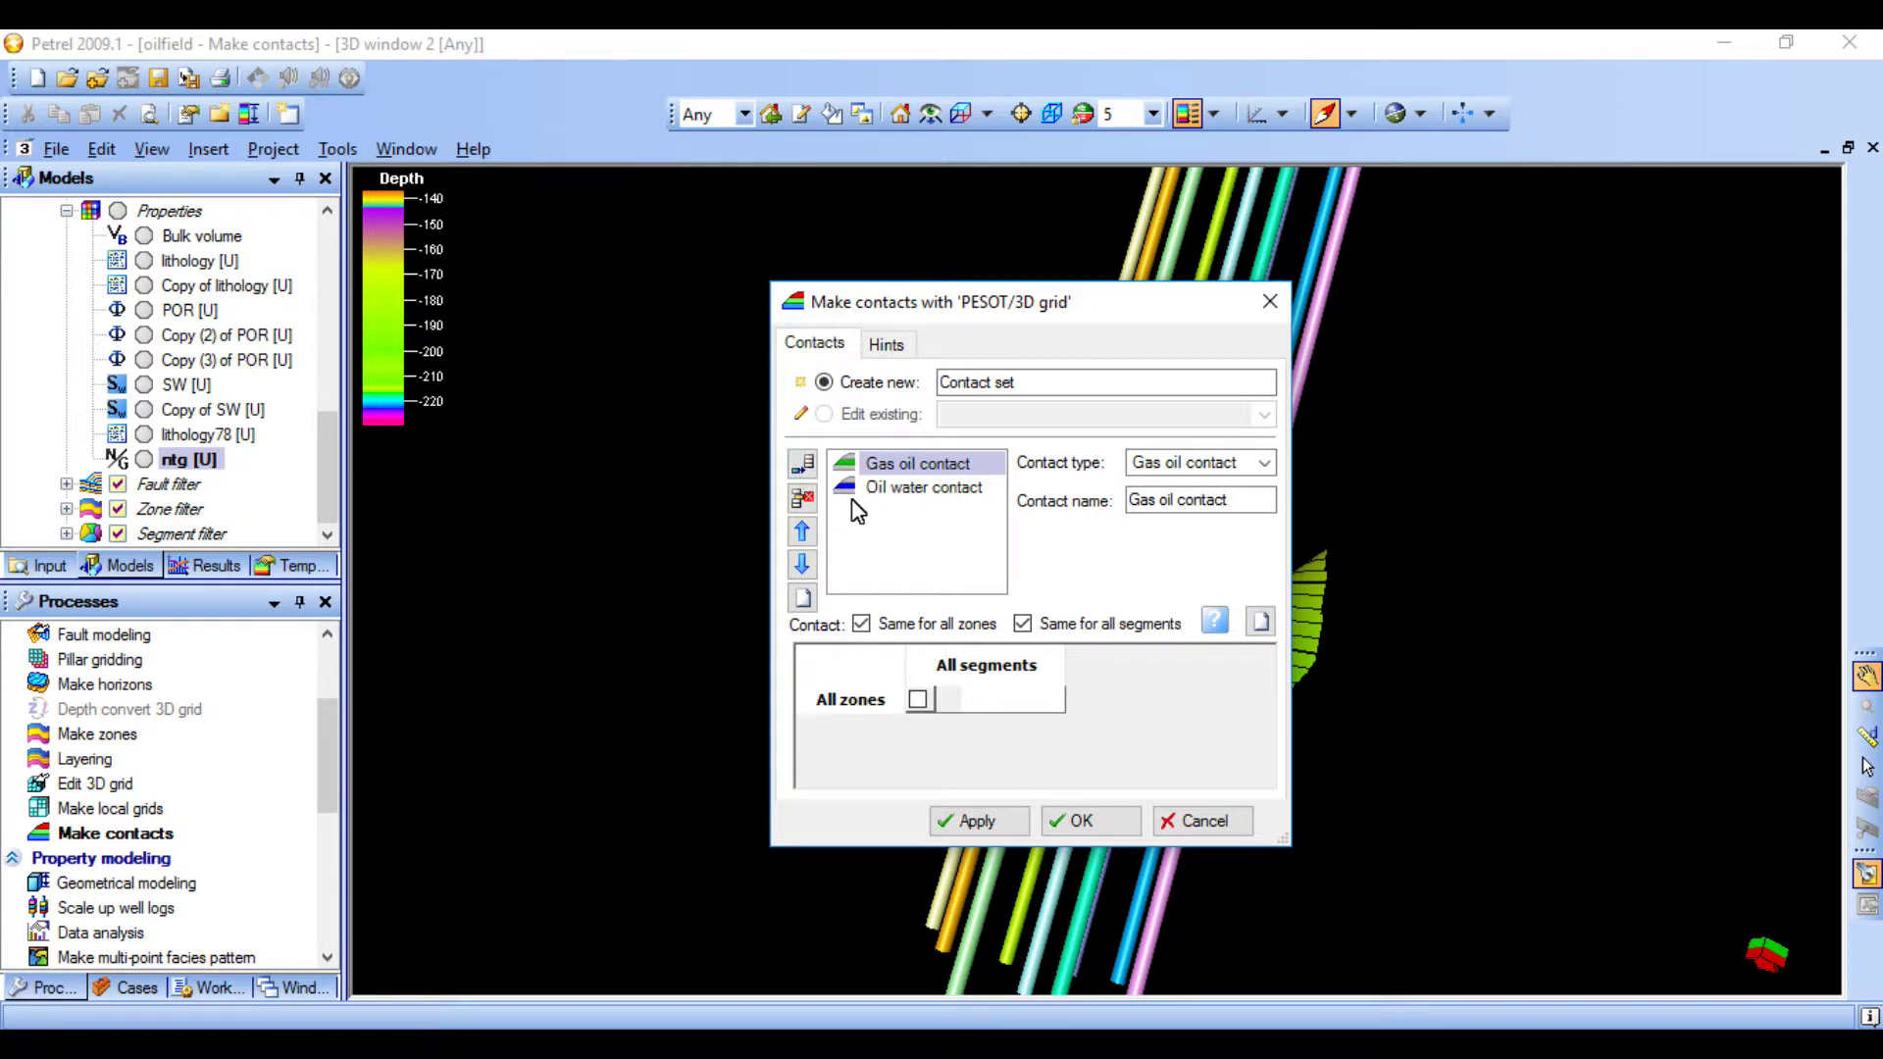
left_click(906, 463)
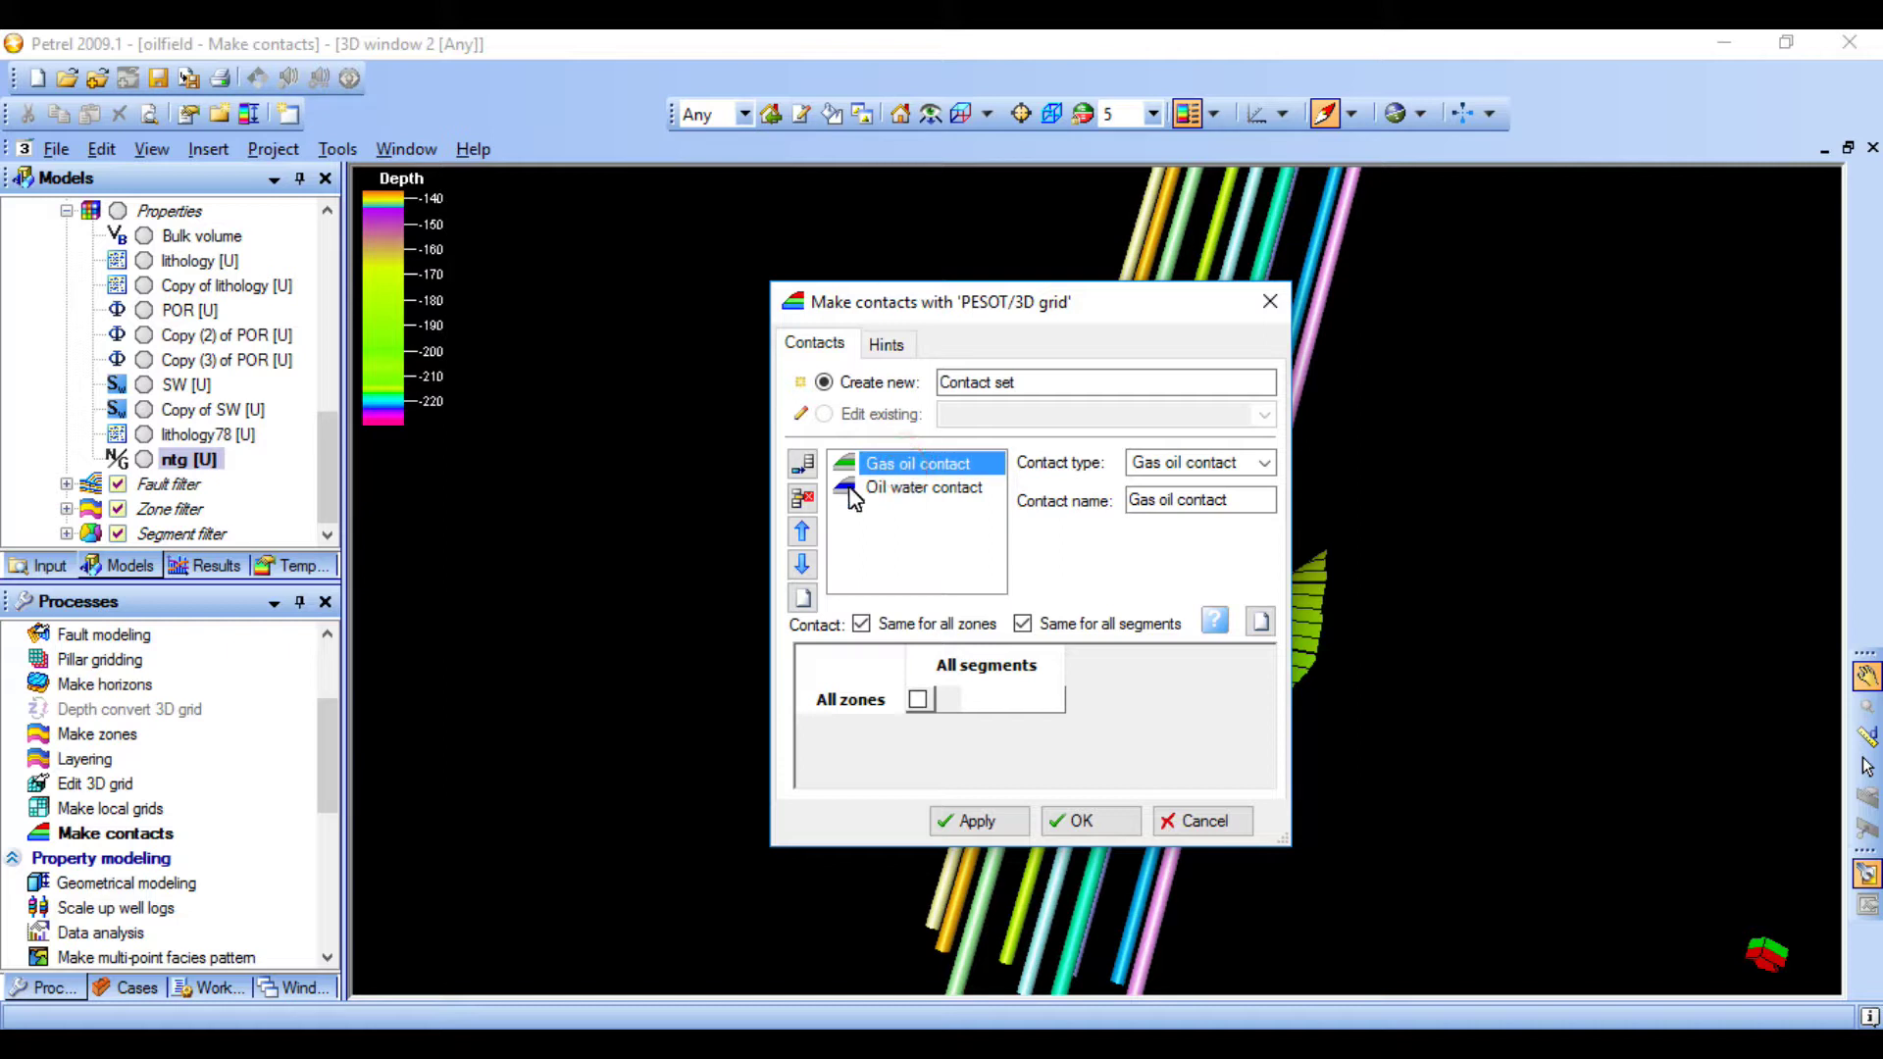
left_click(802, 498)
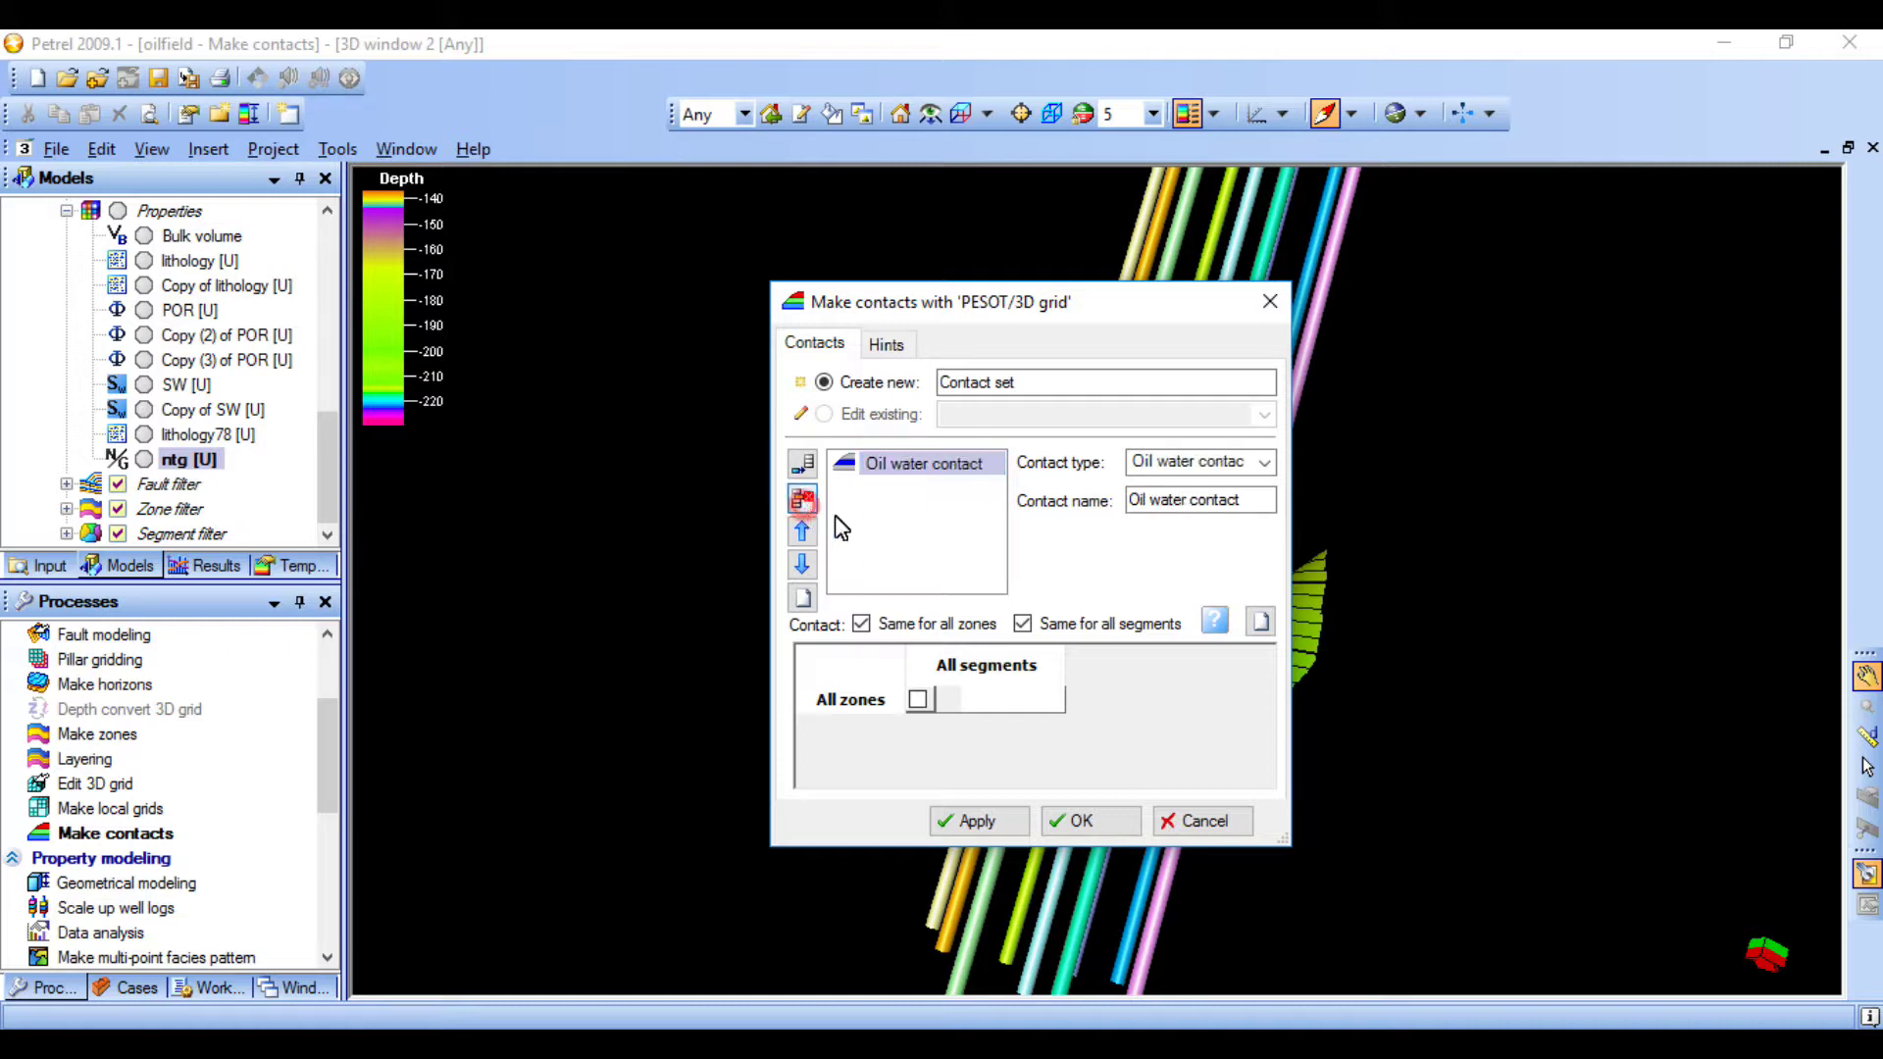
Enable the oil water contact for all zones and segments and assign the oil water contact surface to it.
left_click(918, 701)
left_click(314, 486)
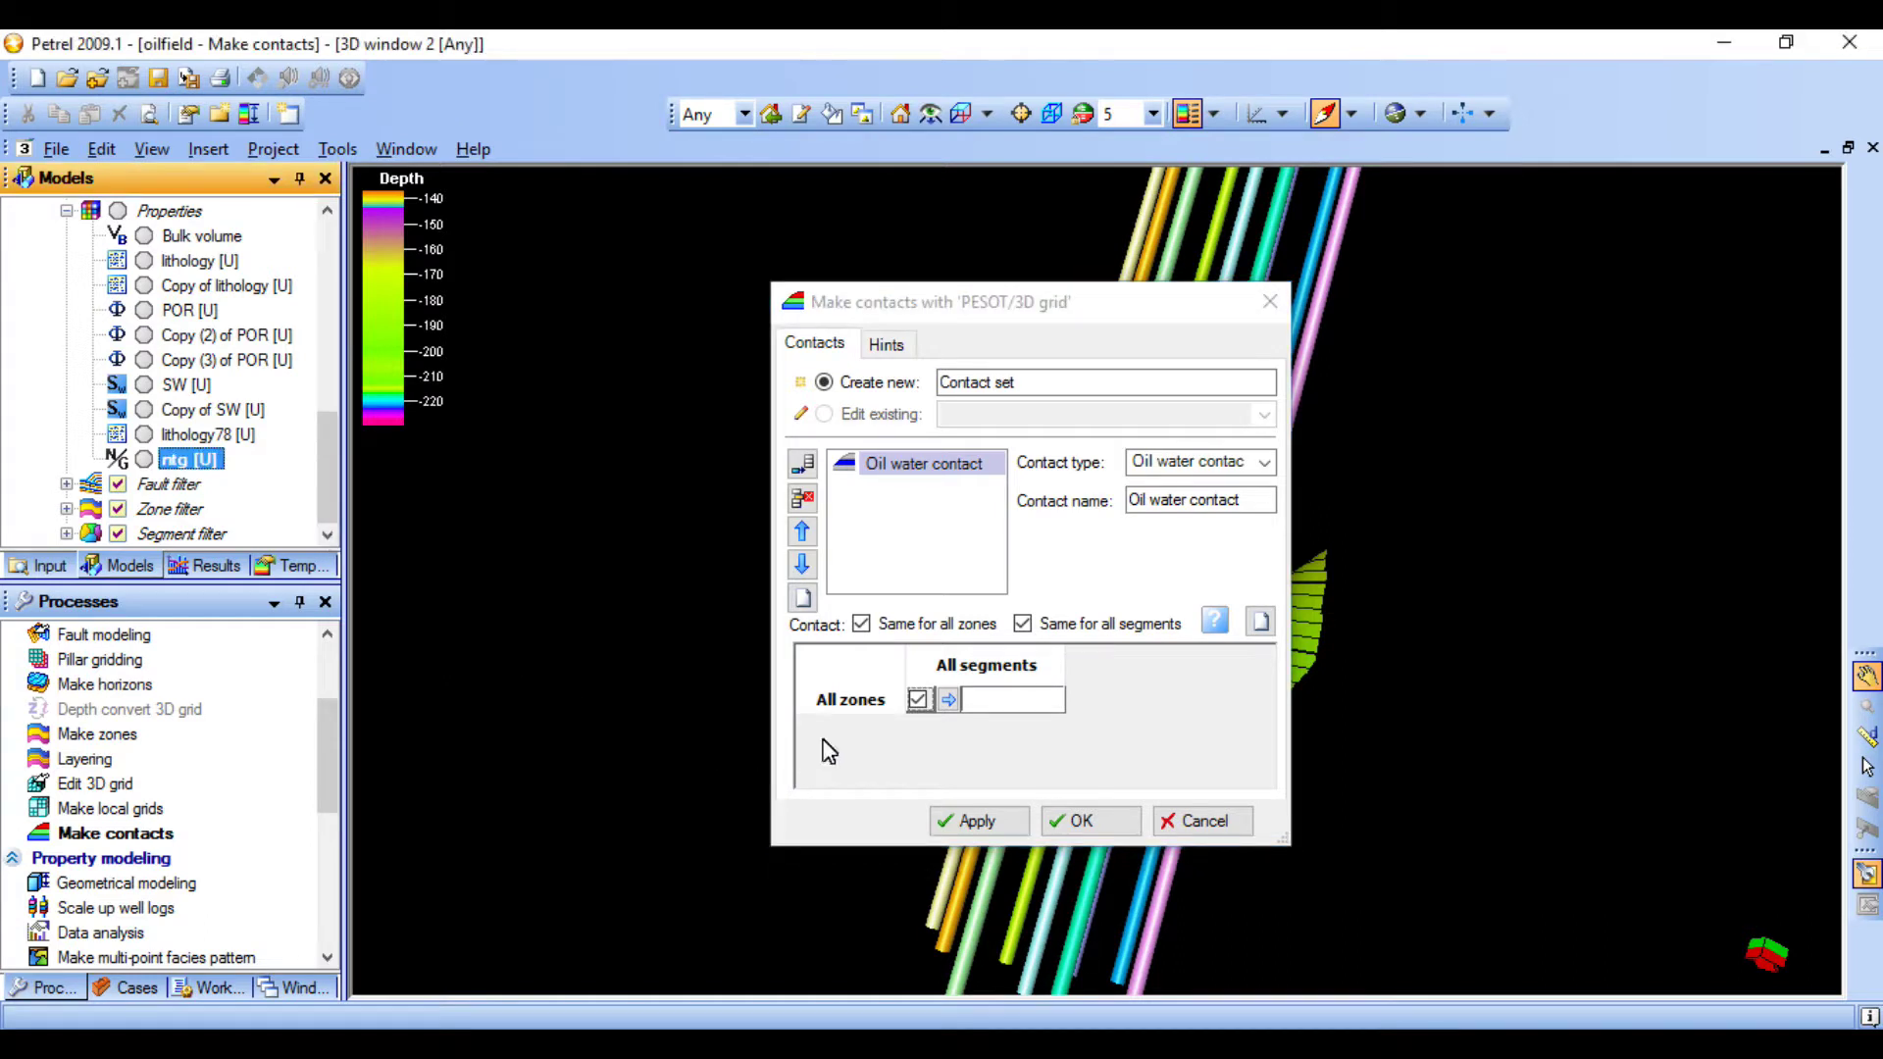
left_click(920, 701)
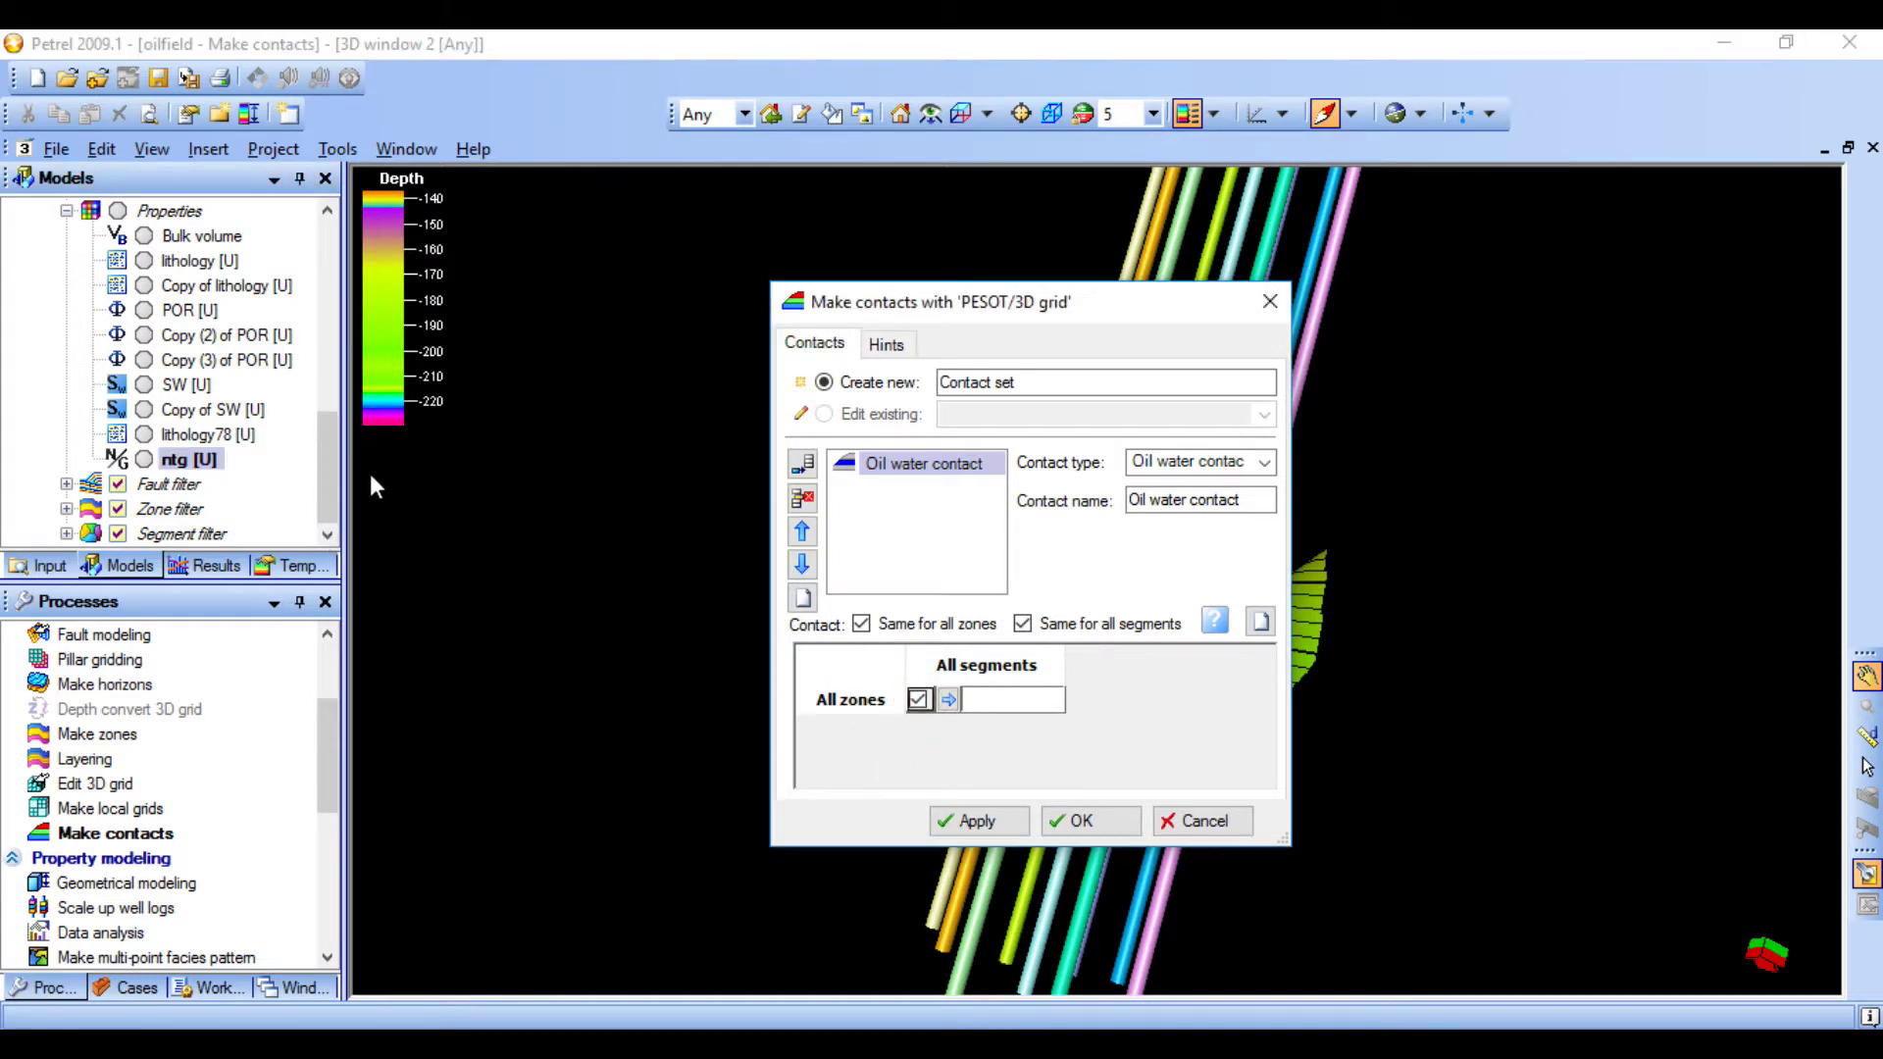
left_click(330, 463)
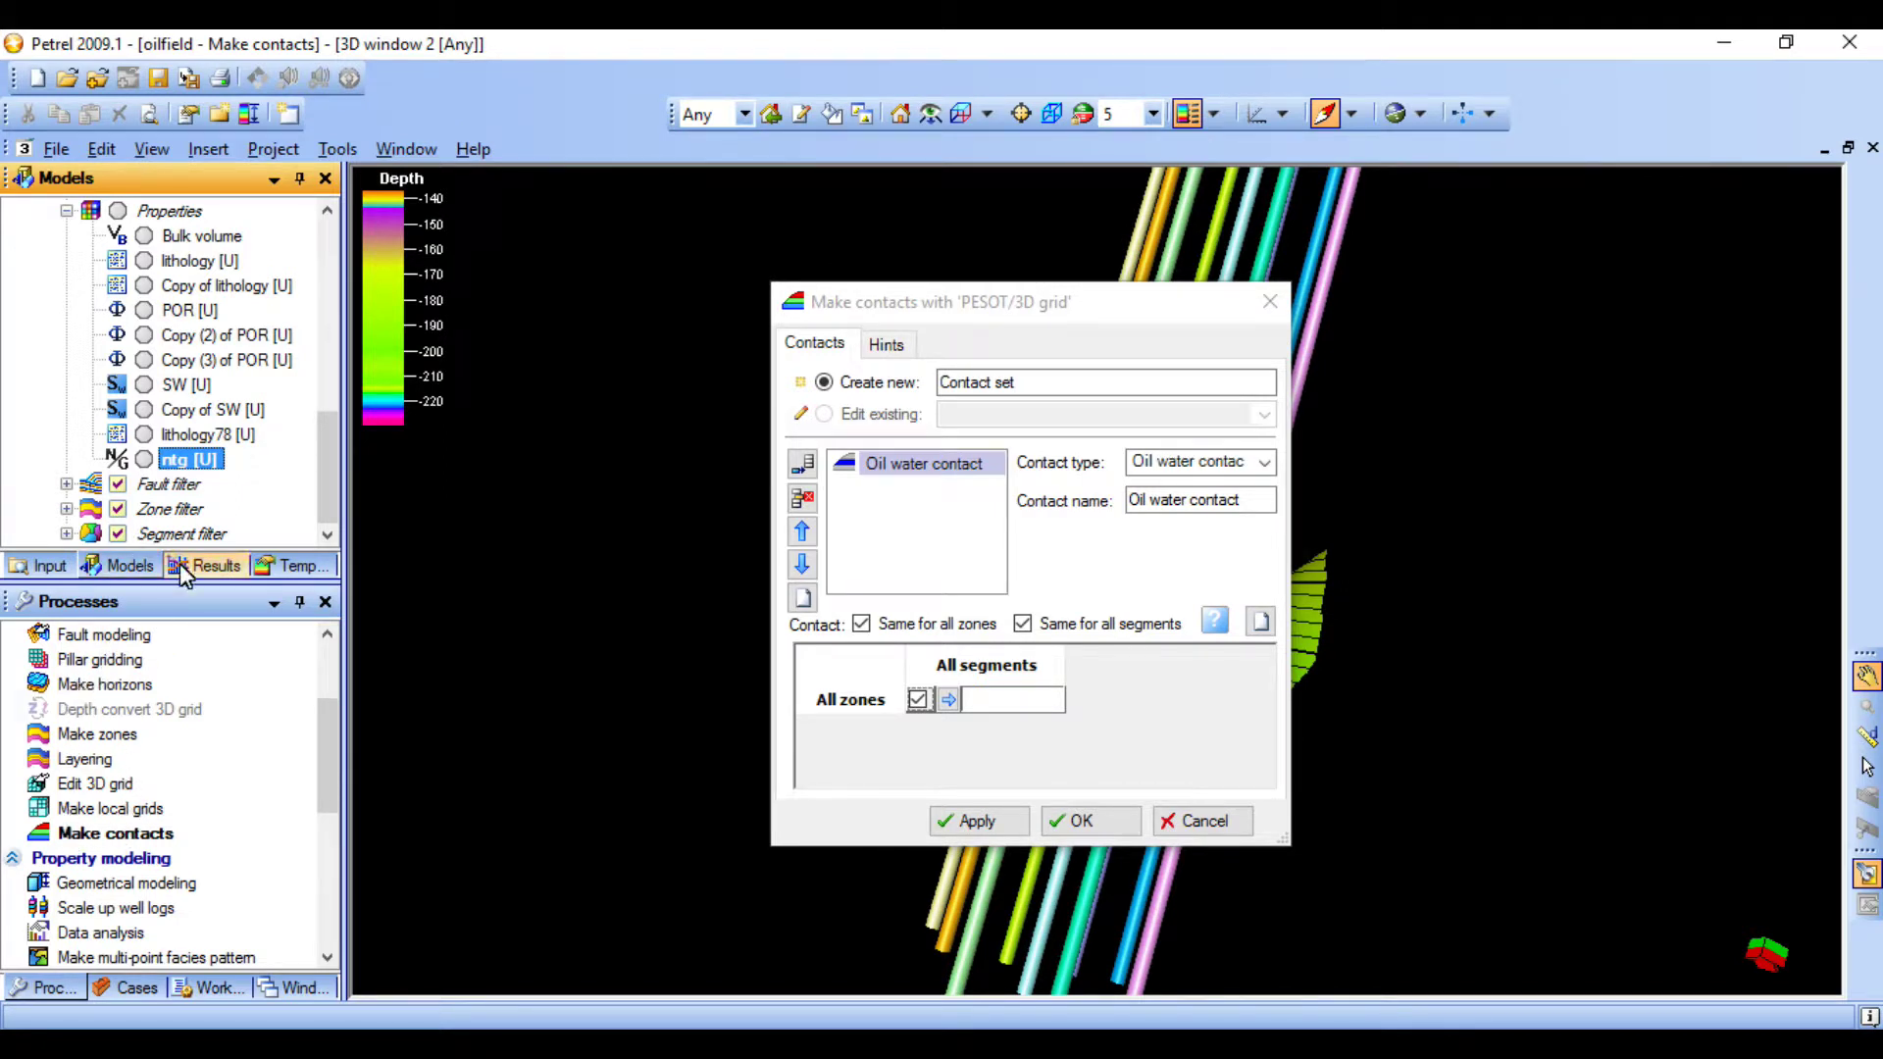
left_click(49, 564)
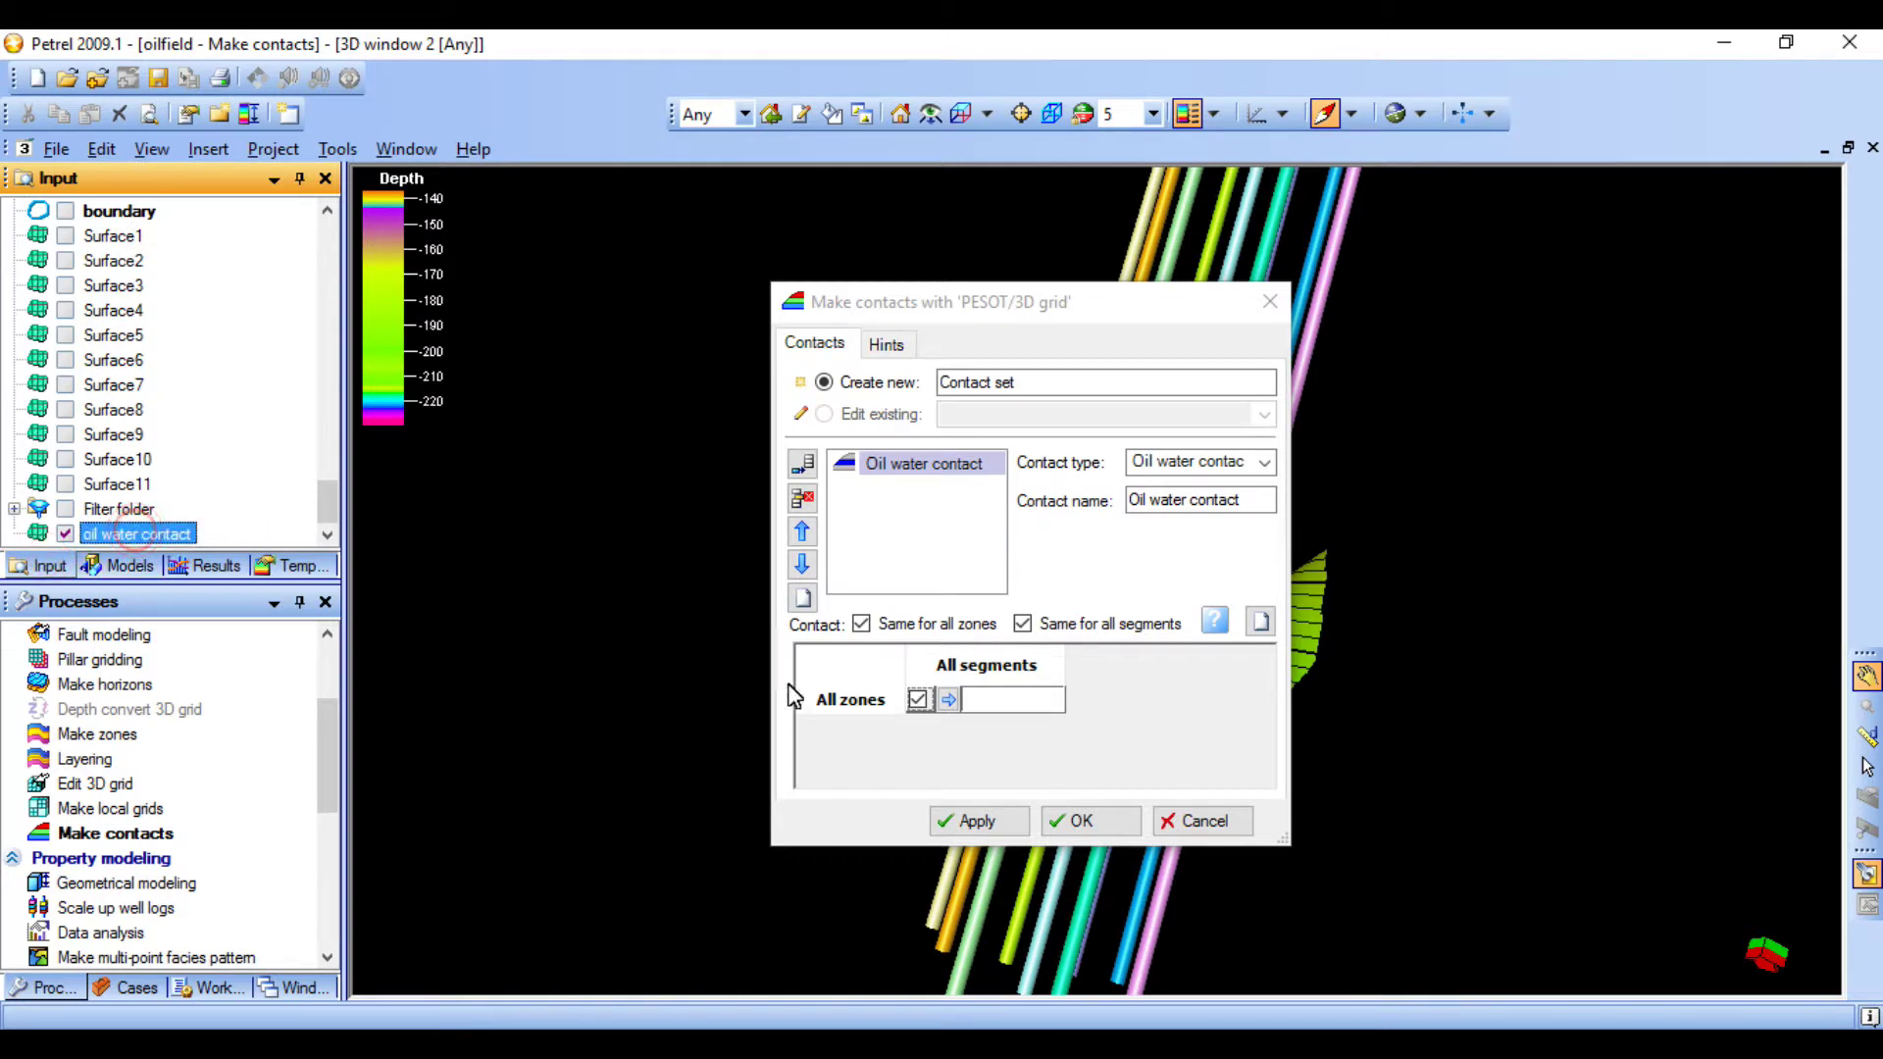
left_click(948, 701)
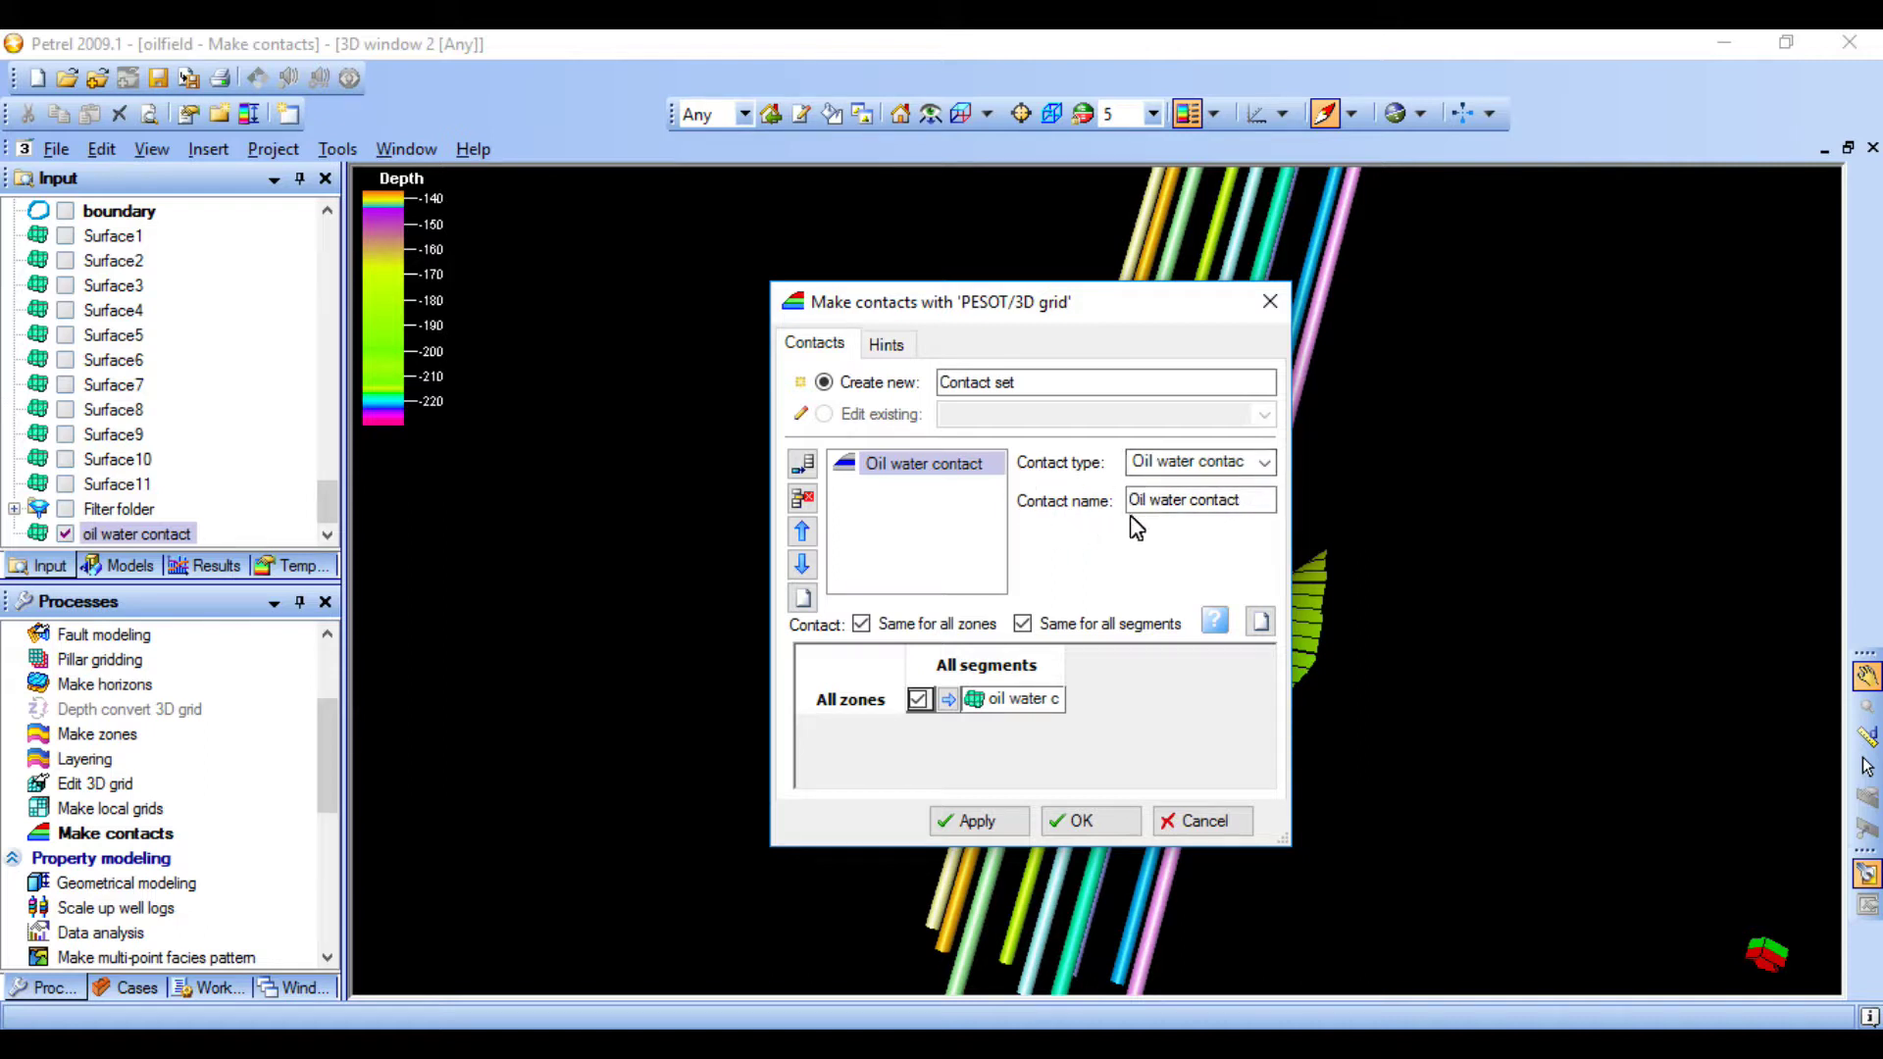
Choose Oil water contact as the contact type and create the contact set.
left_click(1261, 462)
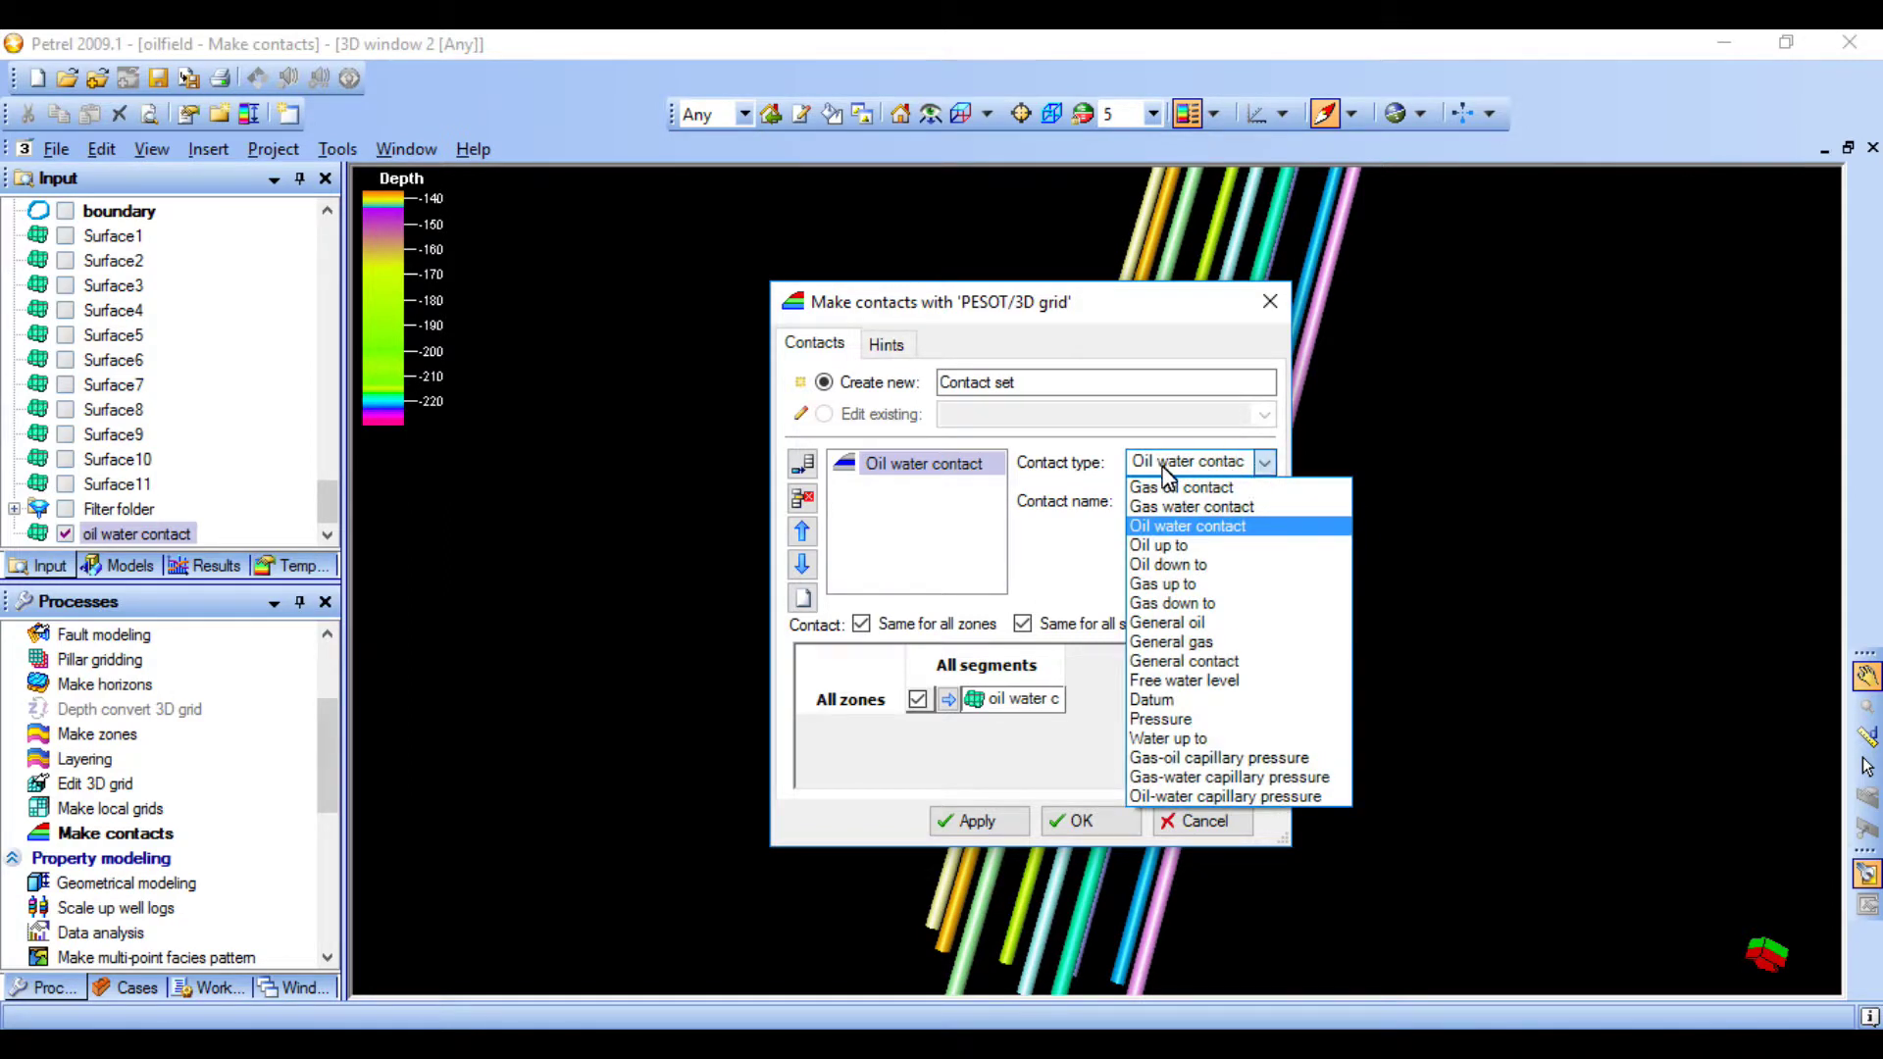
left_click(1047, 547)
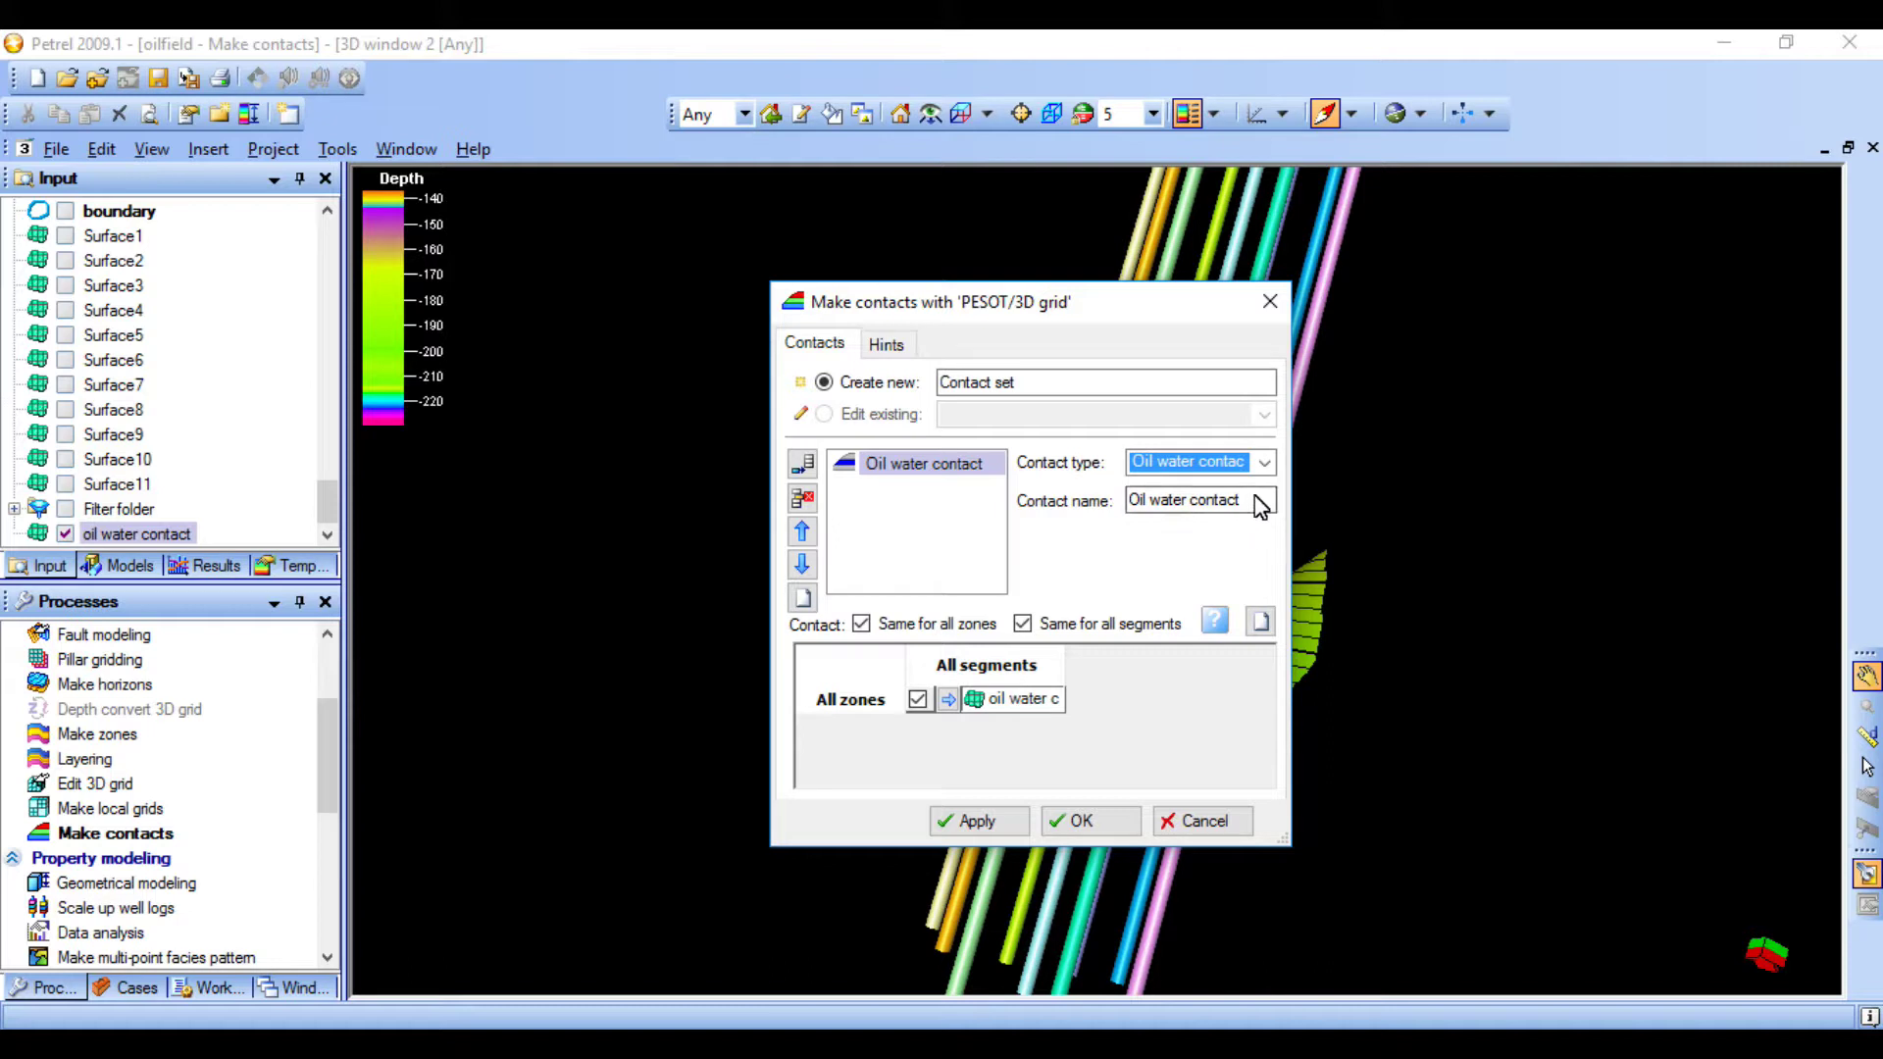
left_click(1264, 461)
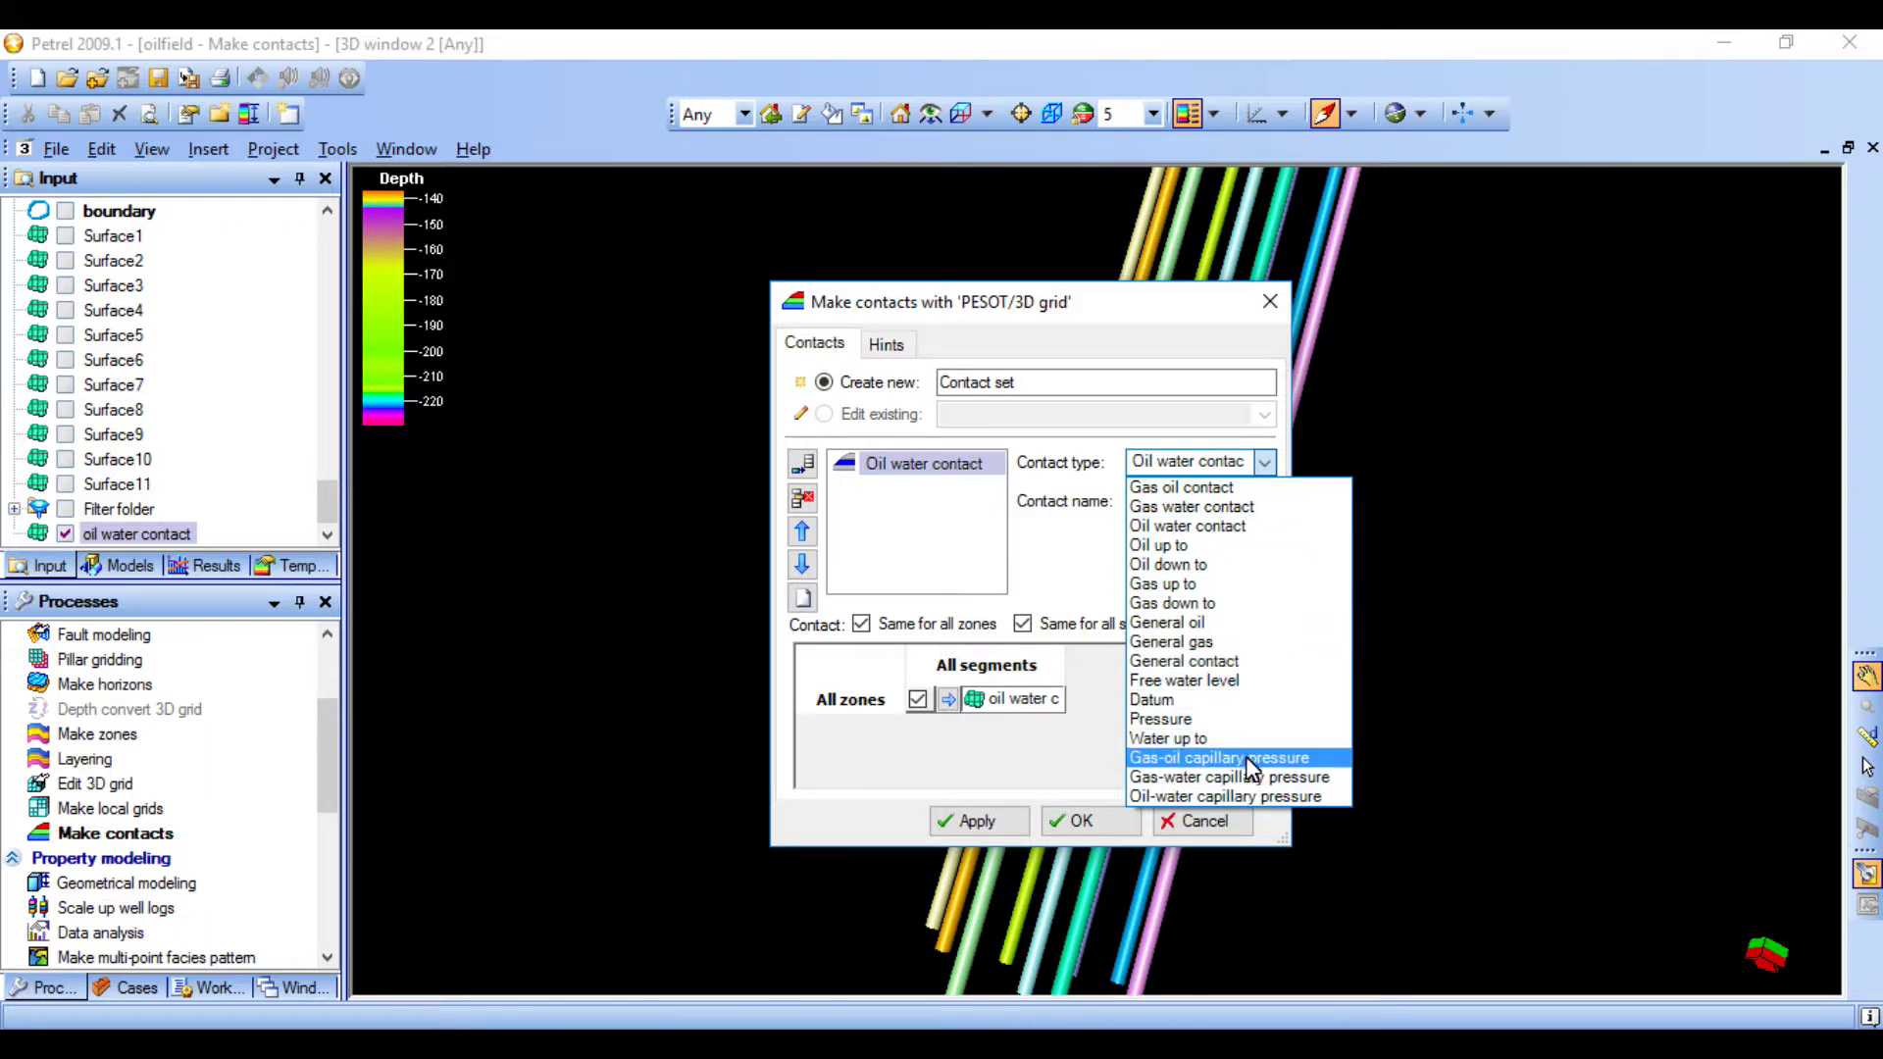
left_click(1152, 528)
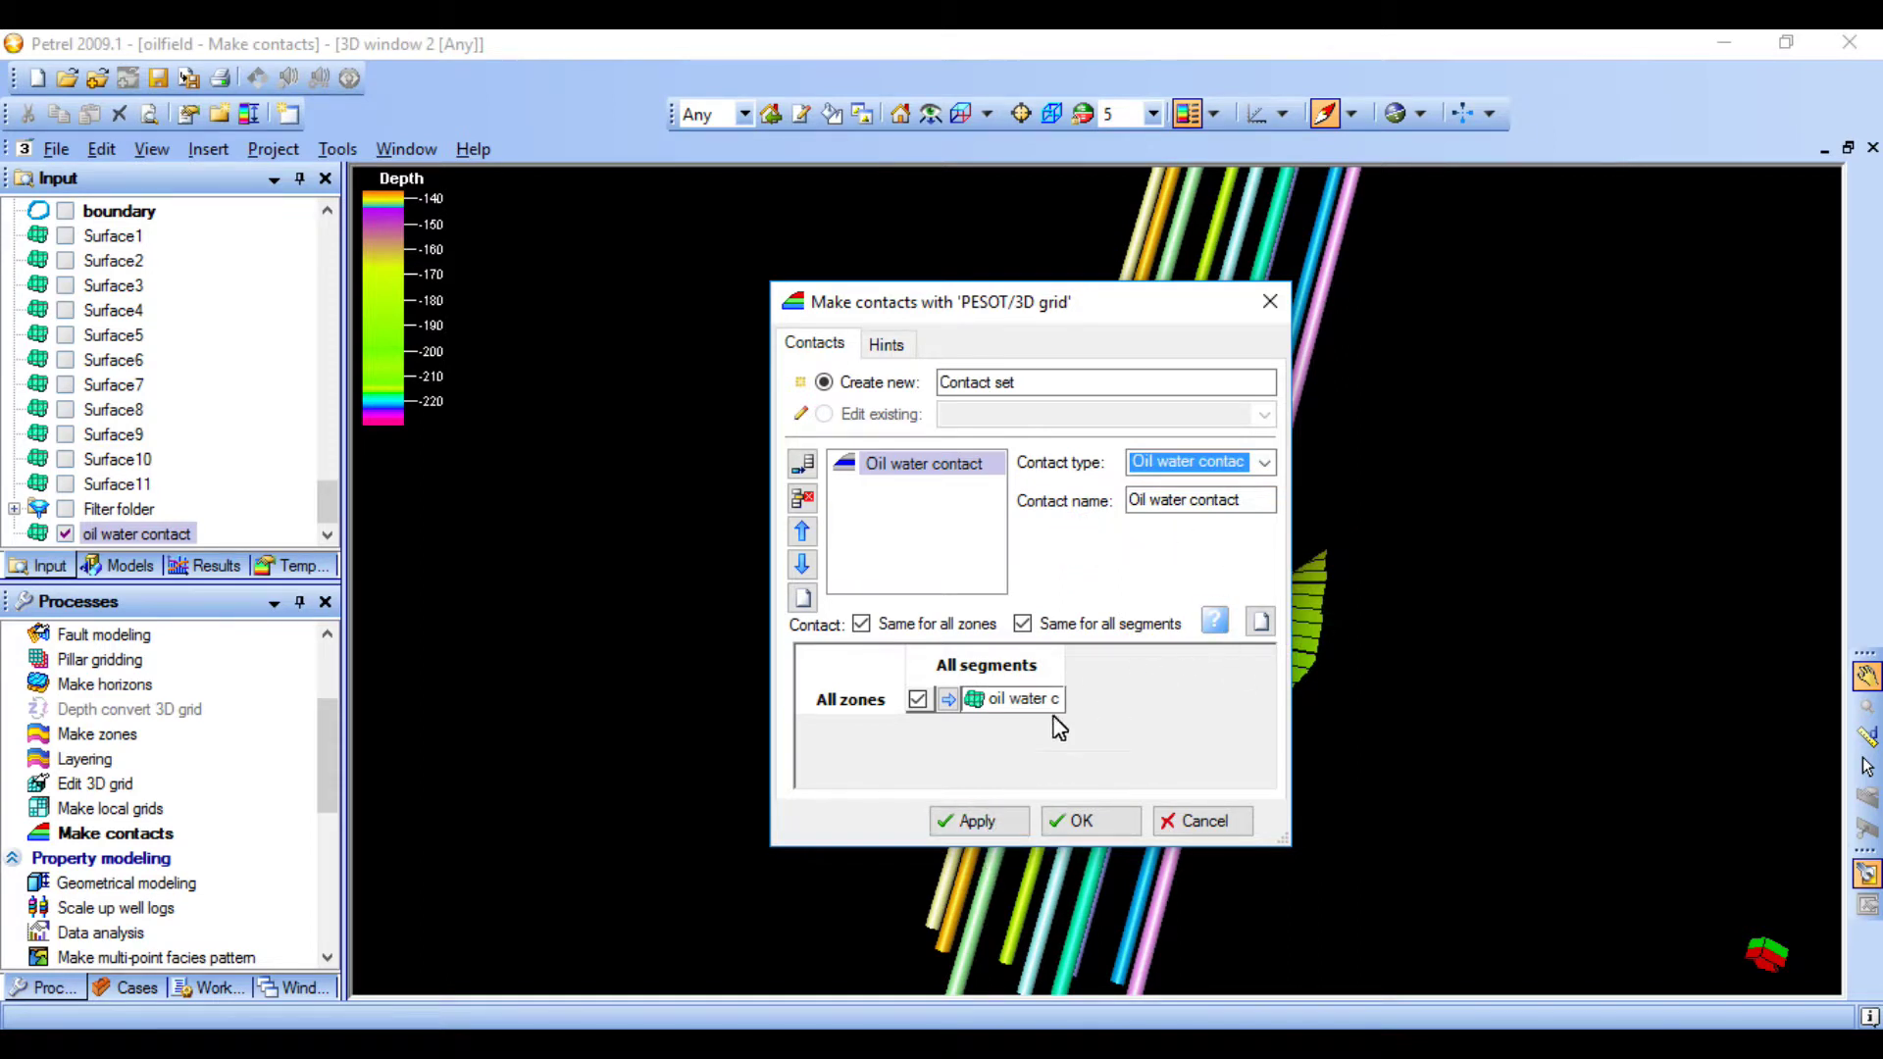
left_click(993, 821)
left_click(1068, 822)
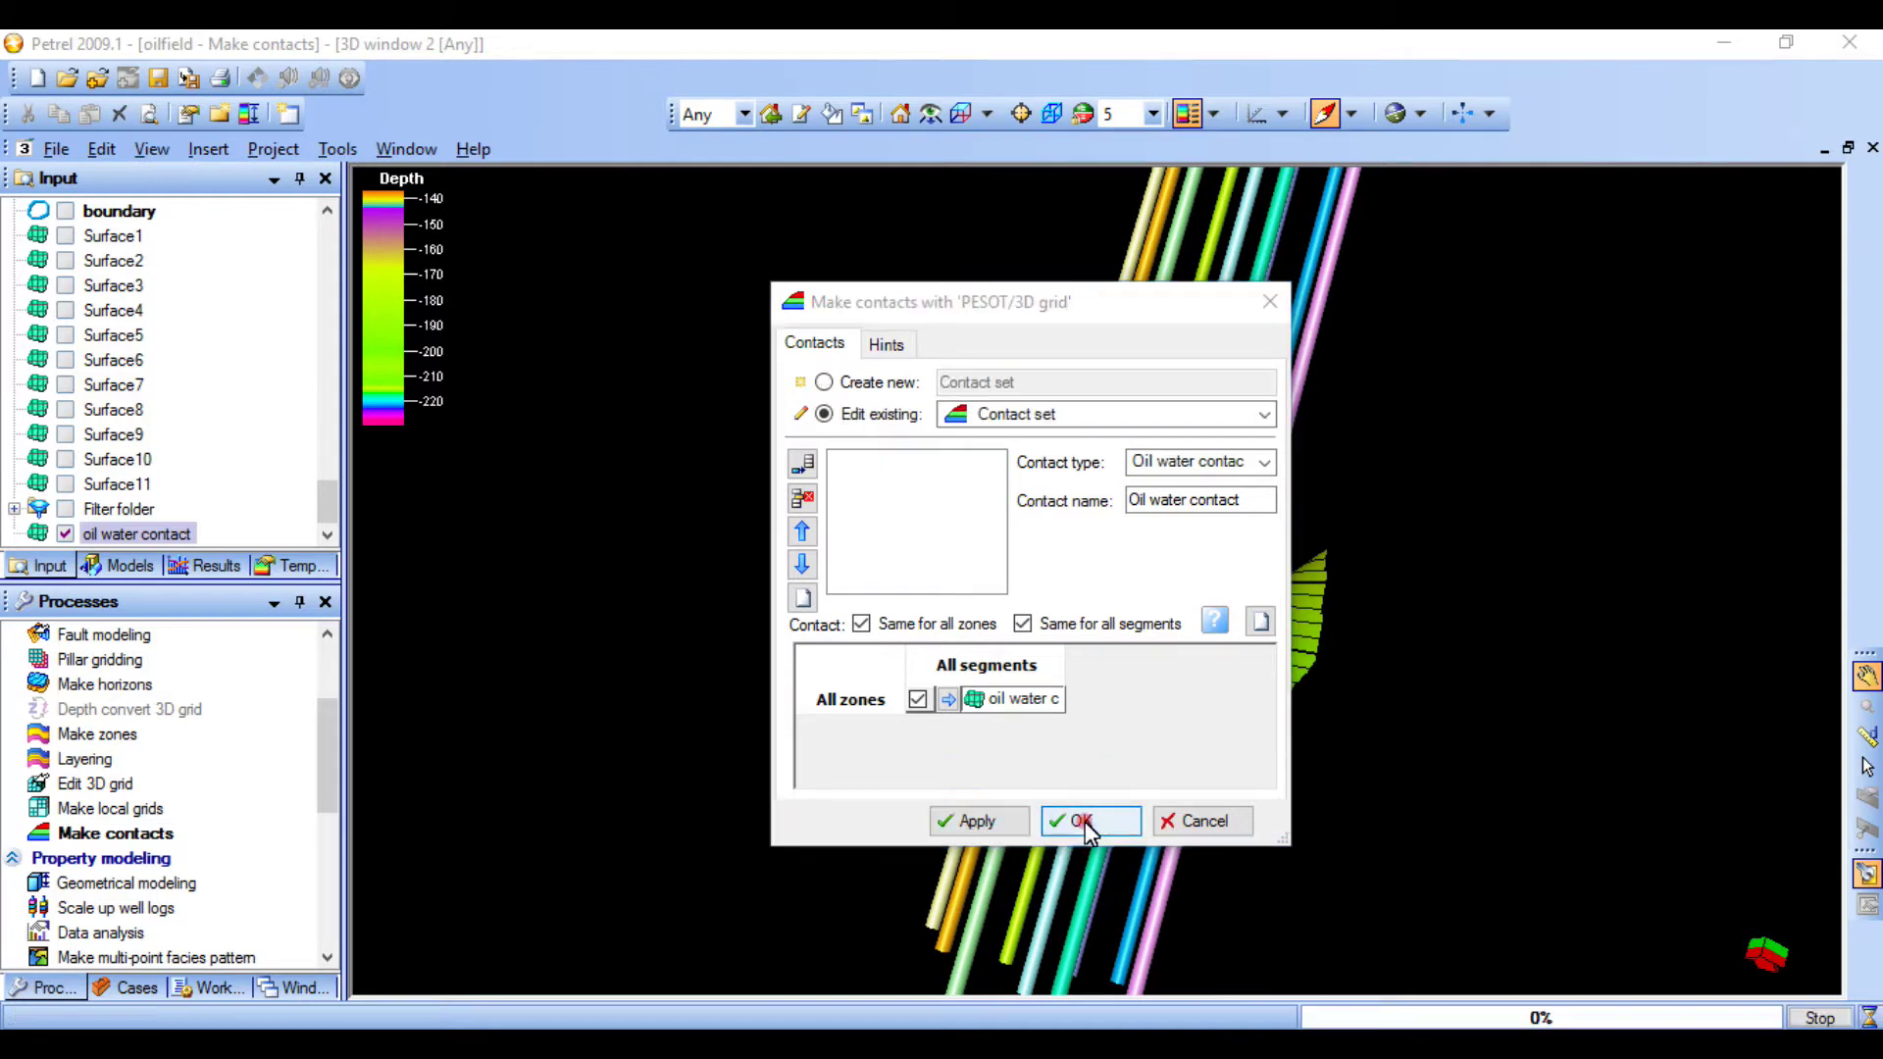
Expand the grid's fluid contacts and display the contact set in the 3D window.
left_click(116, 565)
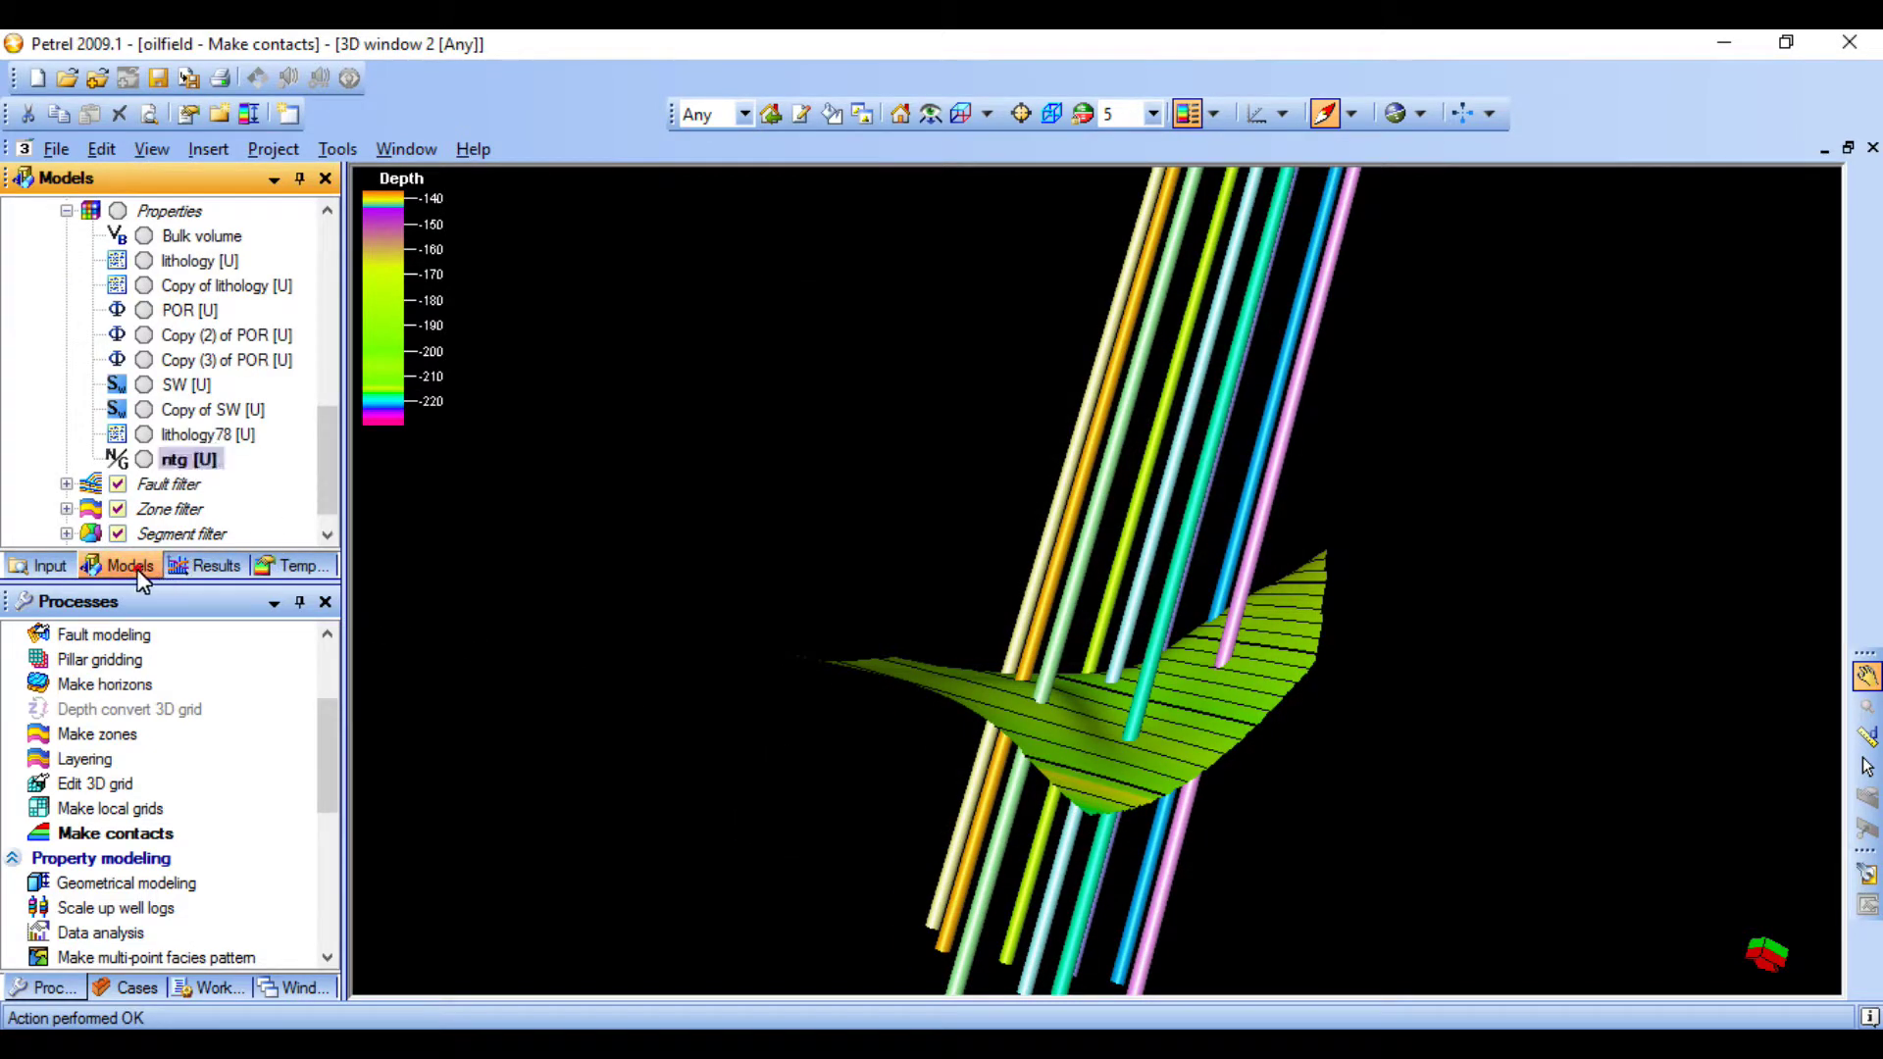
left_click_drag(330, 468, 321, 538)
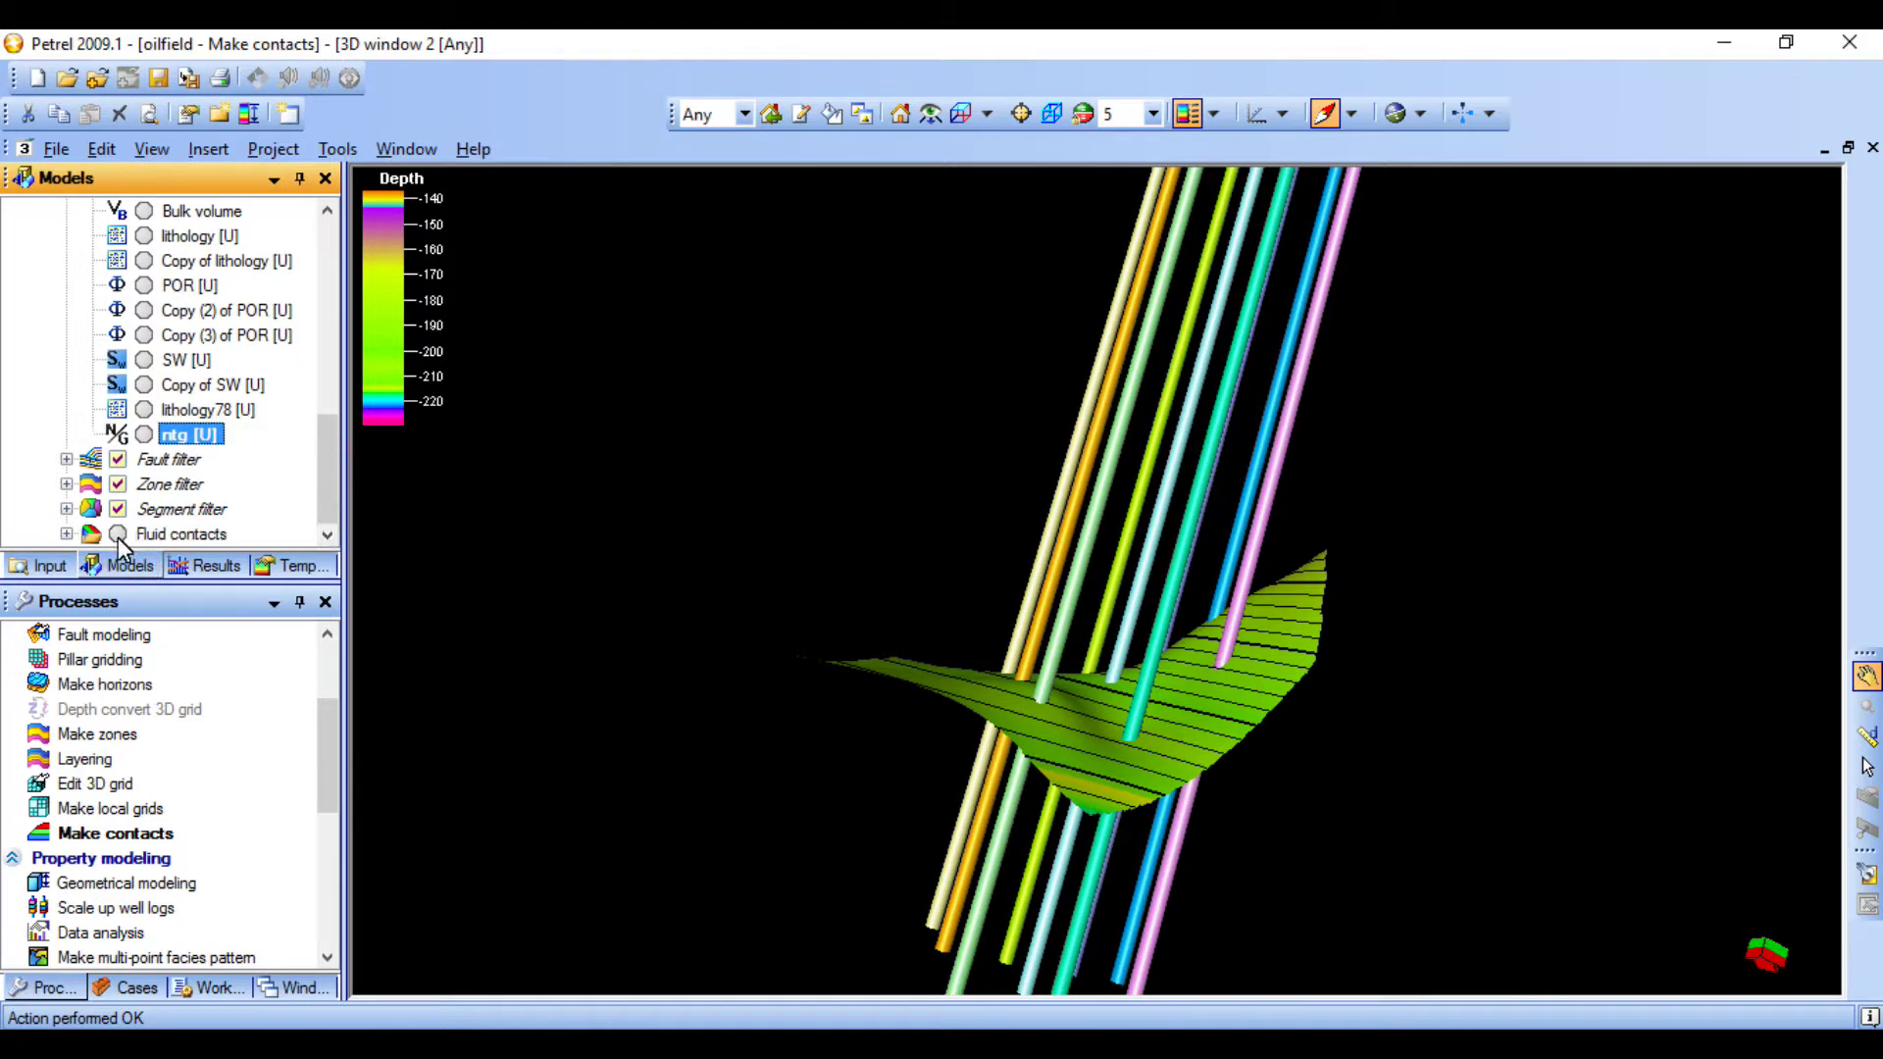
left_click(66, 534)
left_click_drag(320, 445, 319, 457)
left_click(145, 534)
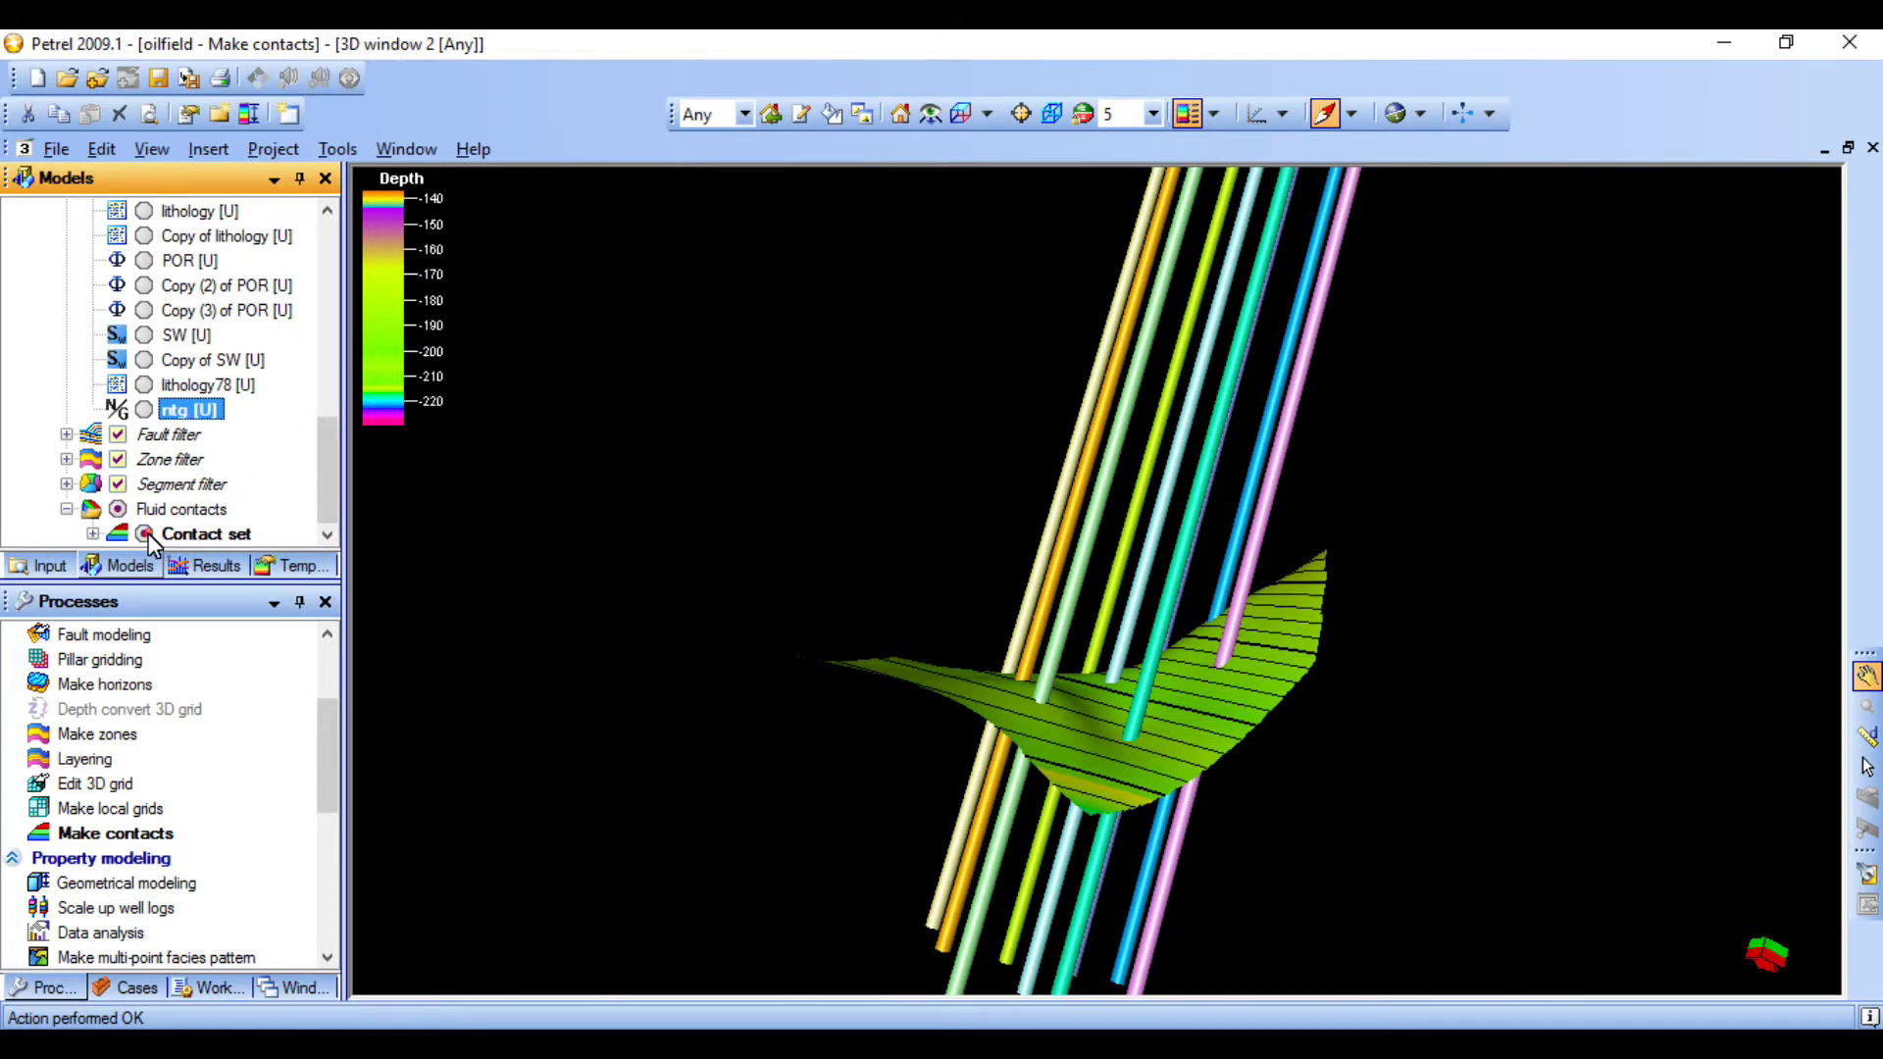
left_click_drag(1106, 692, 1171, 816)
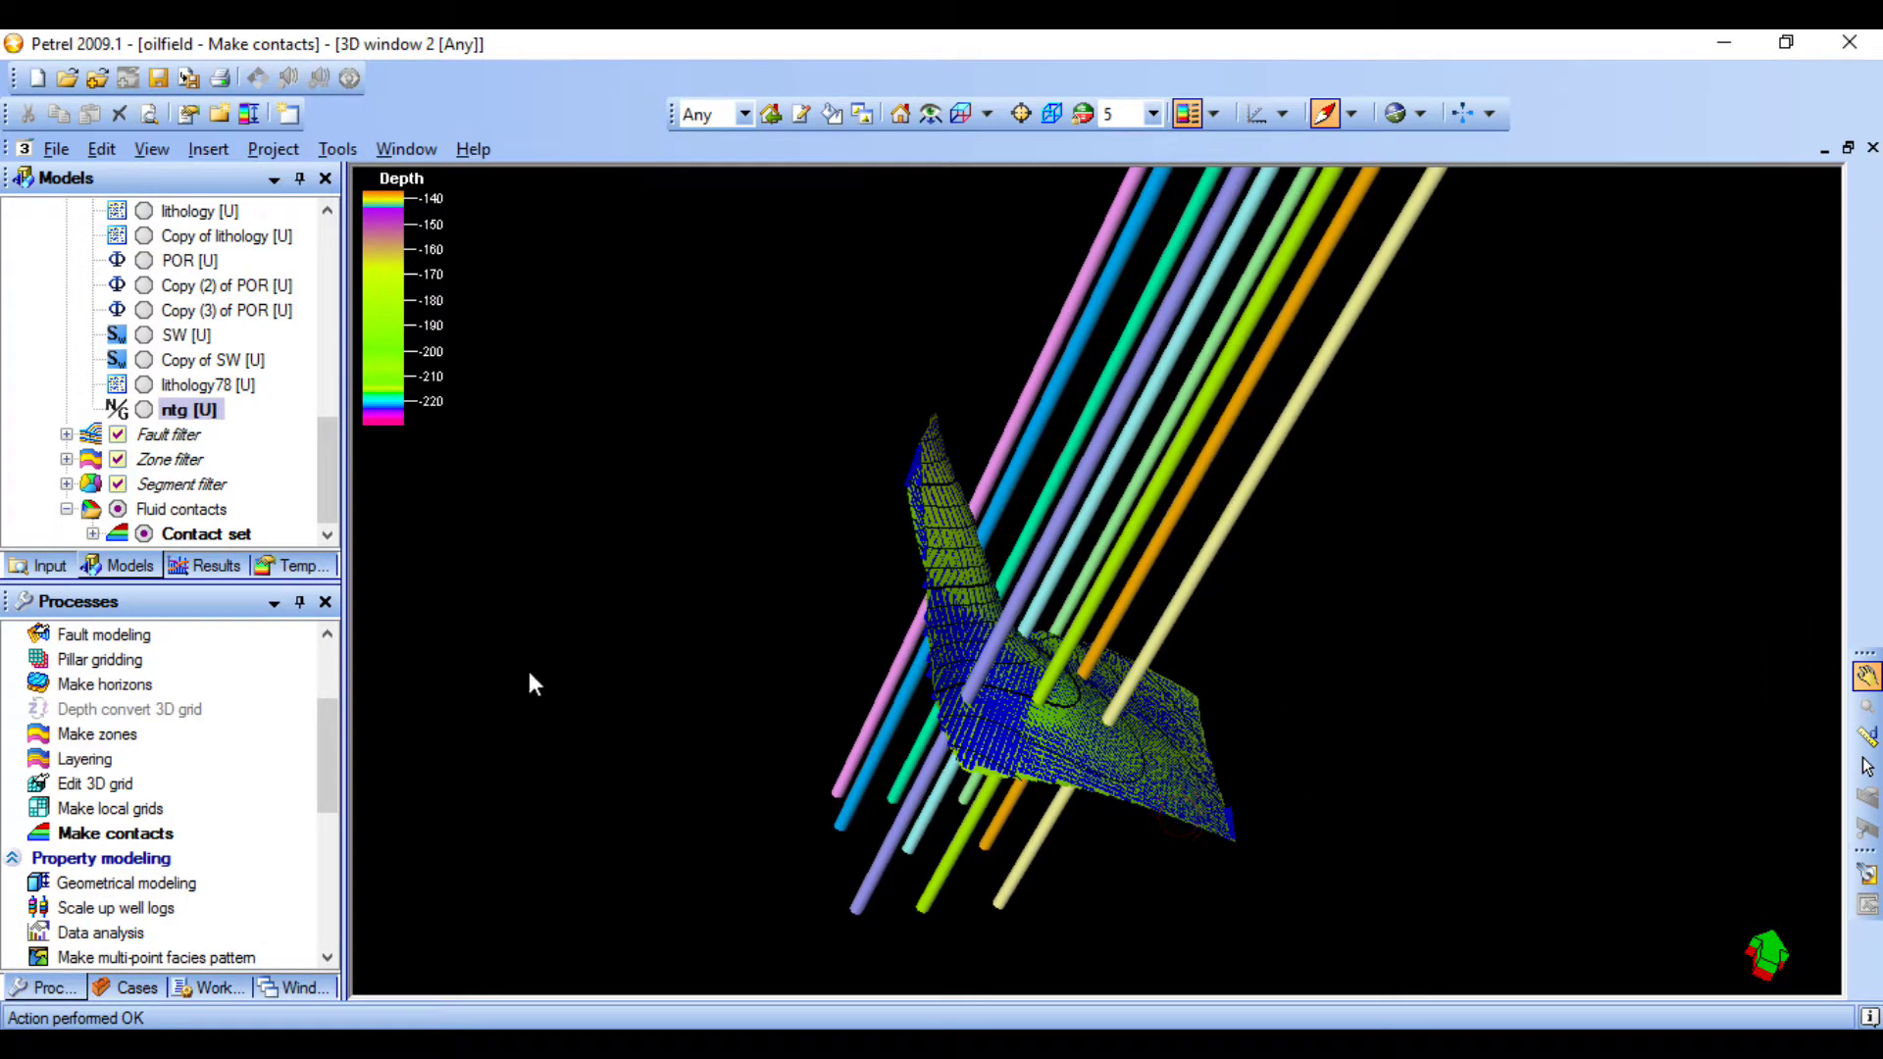
Hide the oil water contact input surface and examine the contact set alone against the wells.
left_click(60, 563)
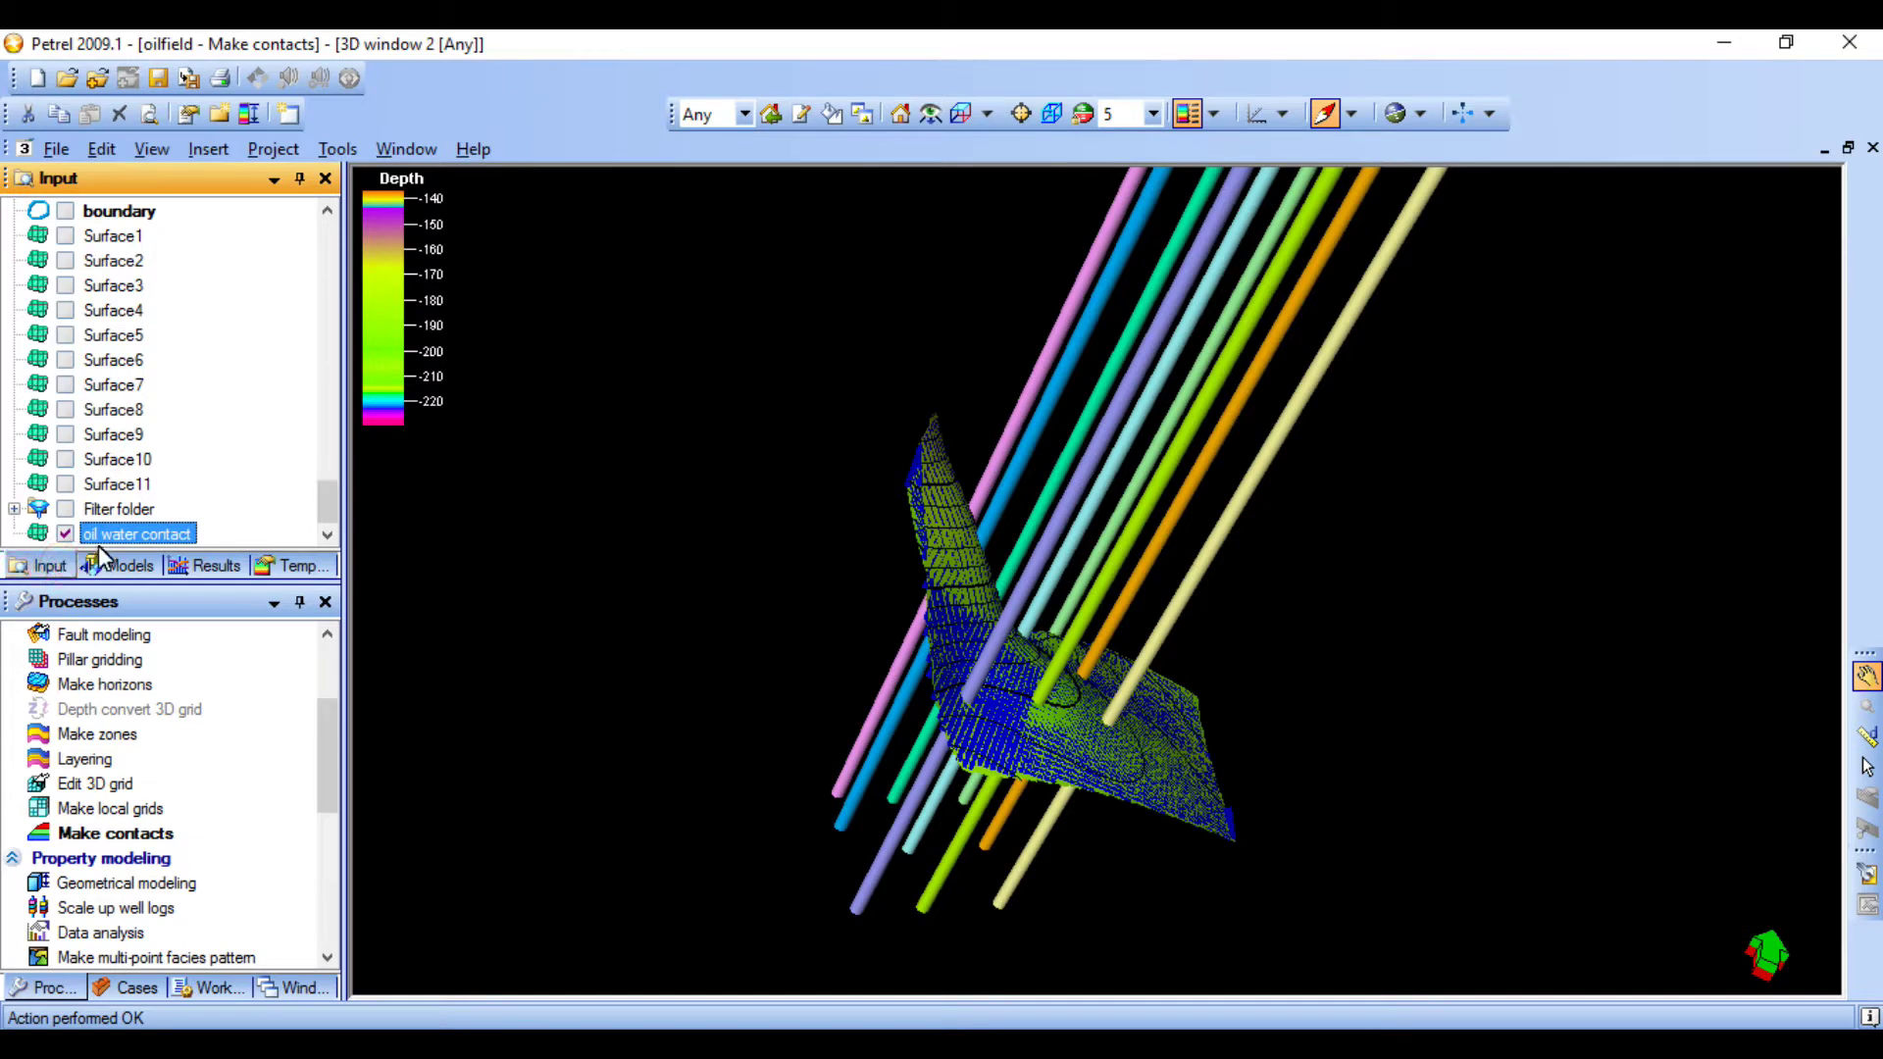
left_click(61, 532)
left_click_drag(1422, 773, 1106, 608)
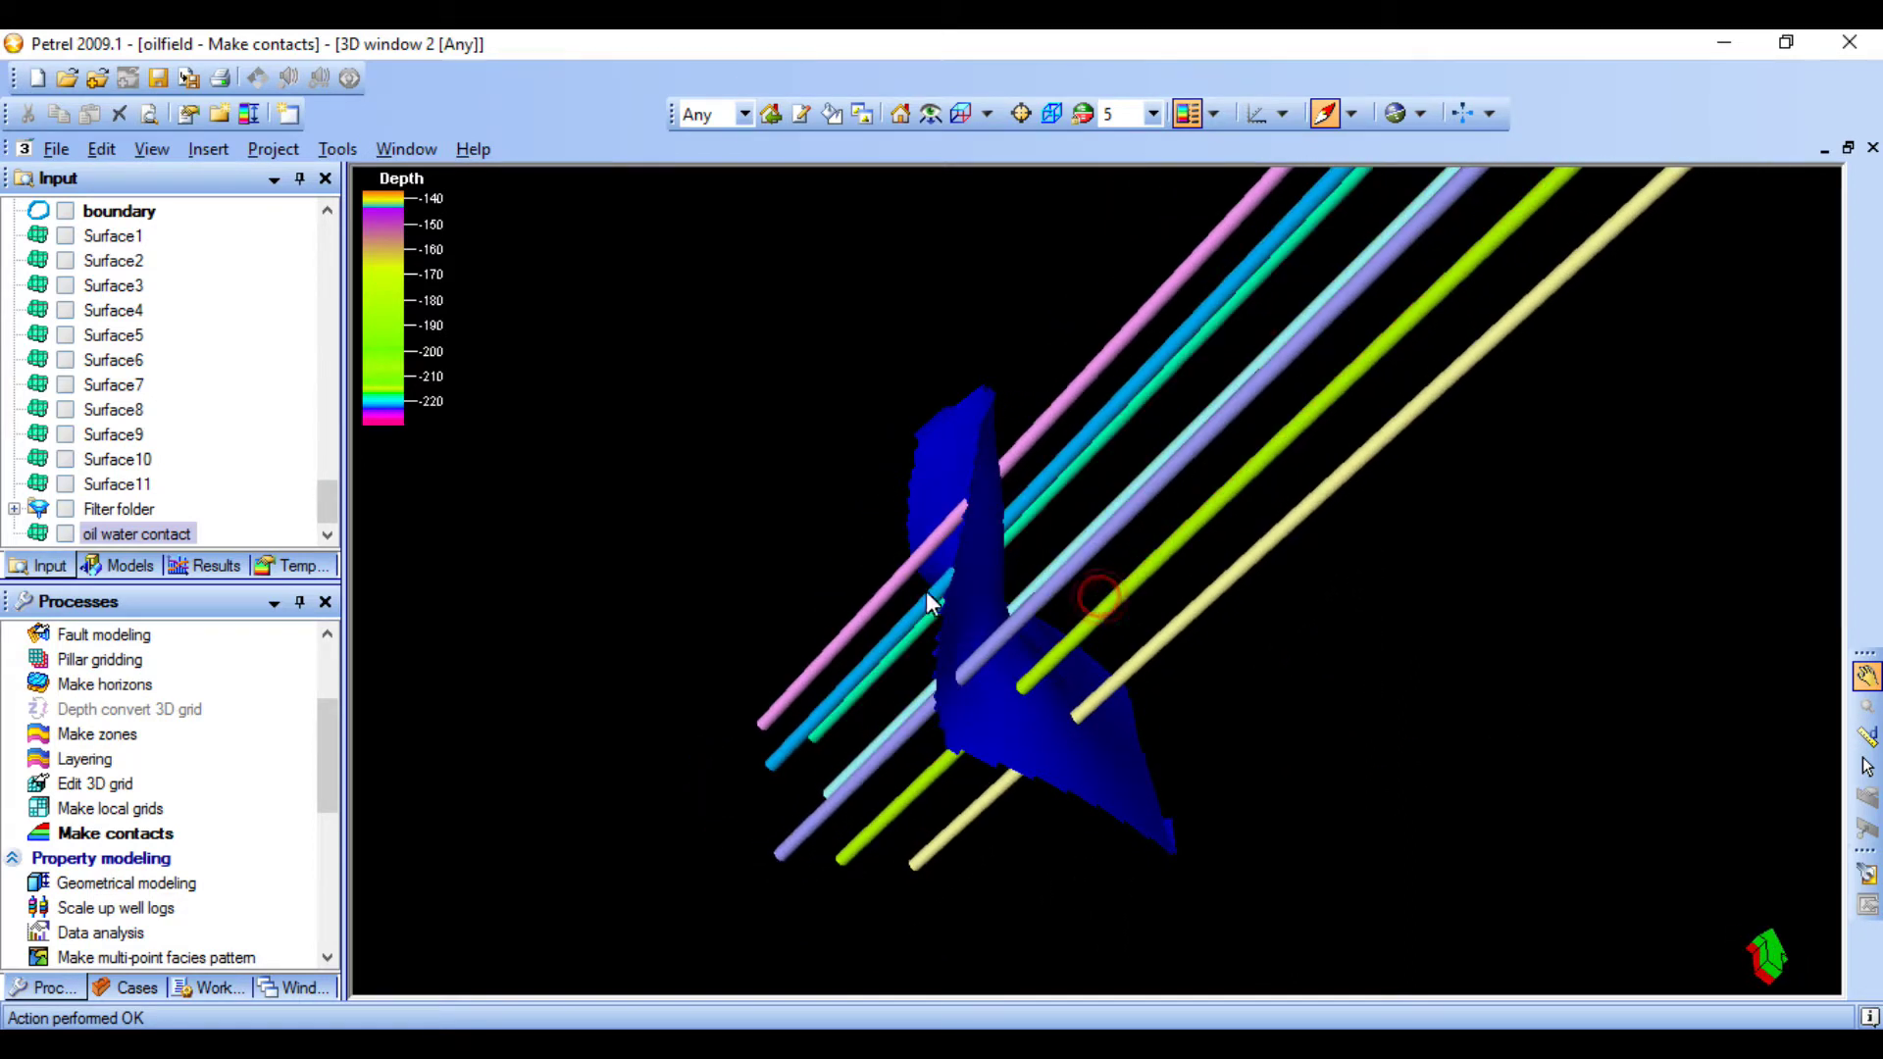
Switch to the PowerPoint slide show and advance to the slide on the calculation of reserves.
left_click(118, 566)
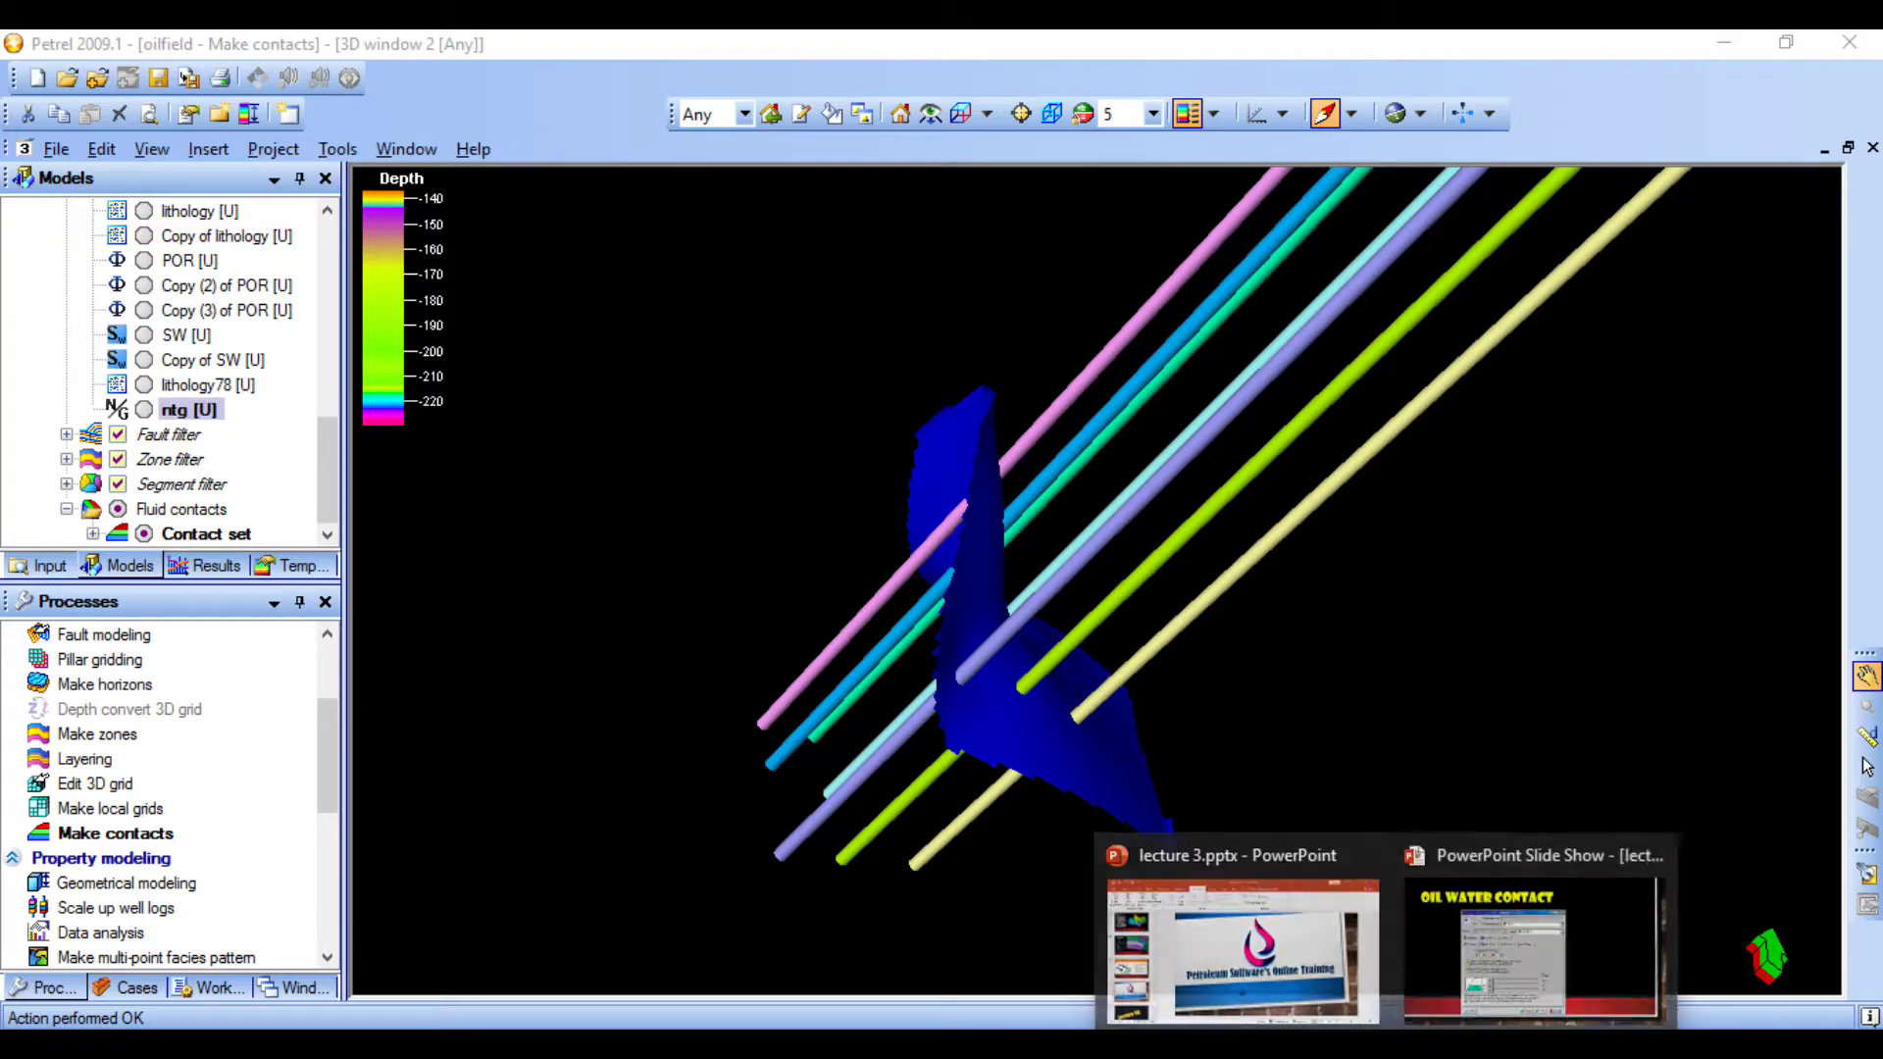
left_click(1451, 987)
left_click(905, 636)
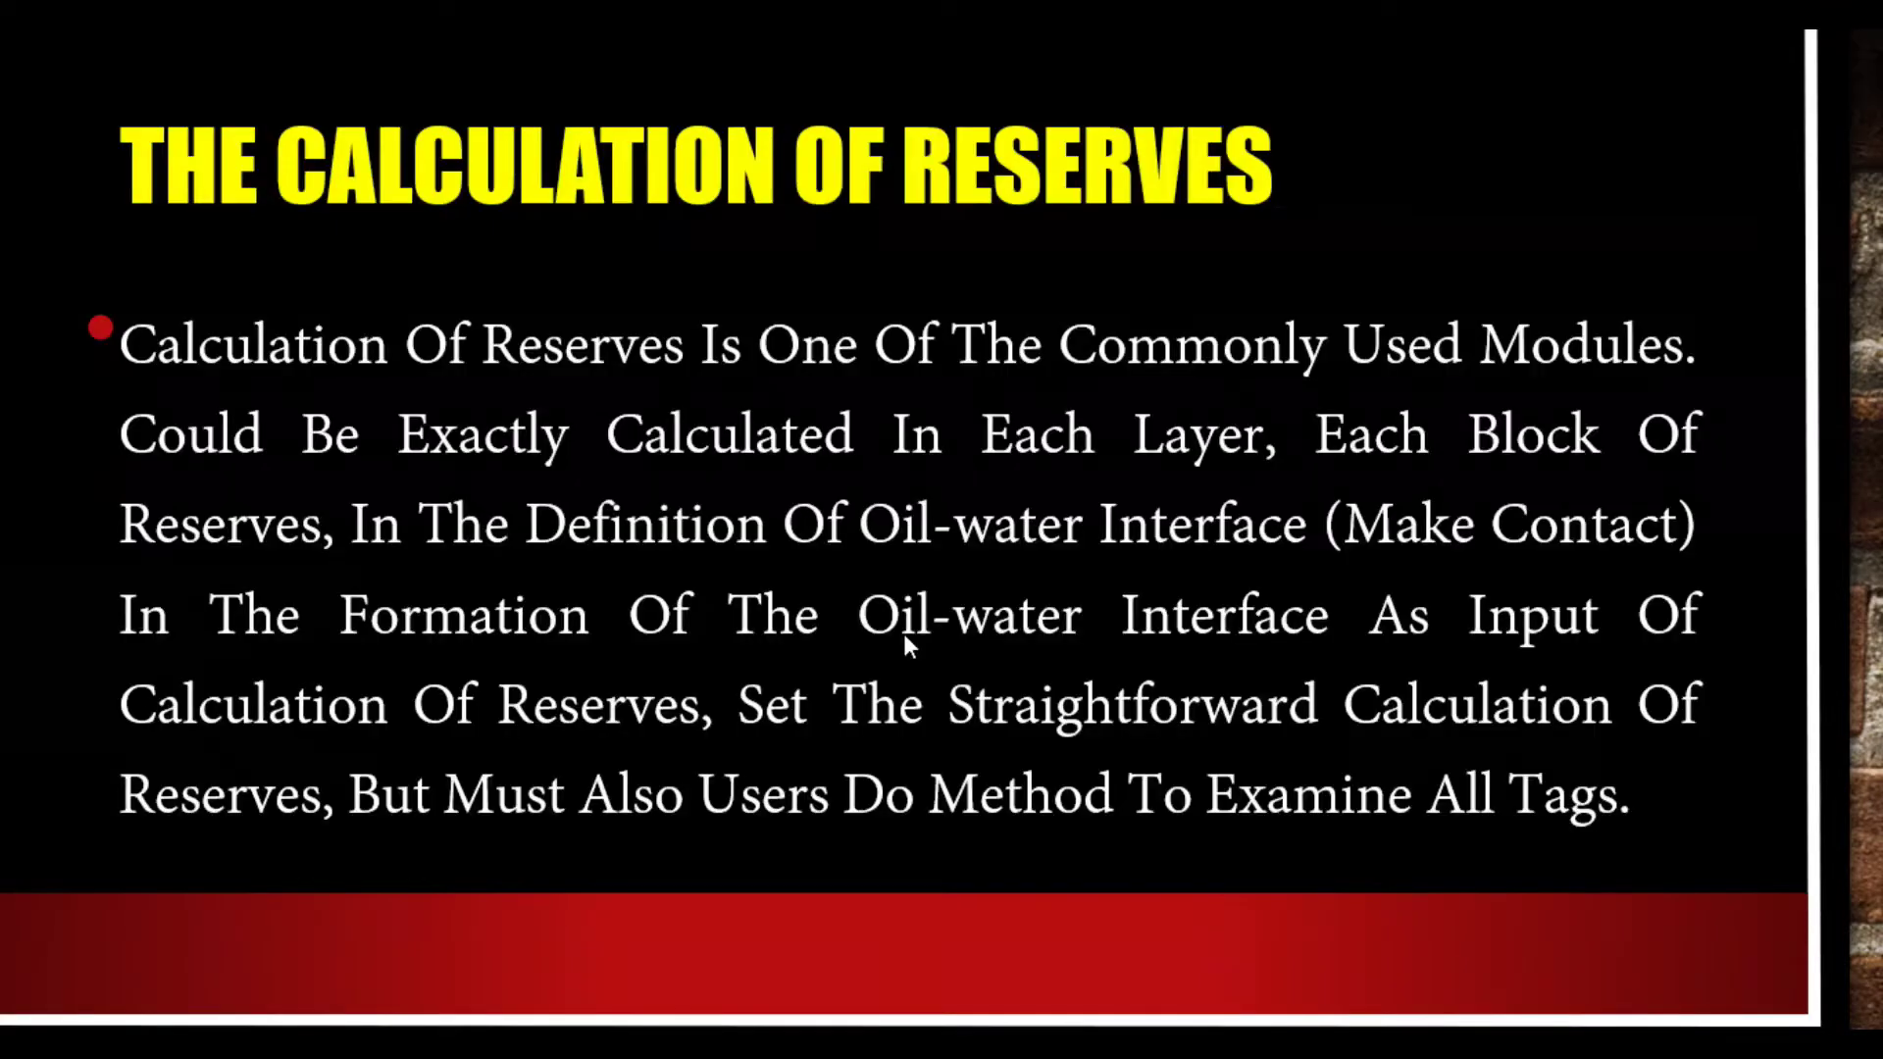
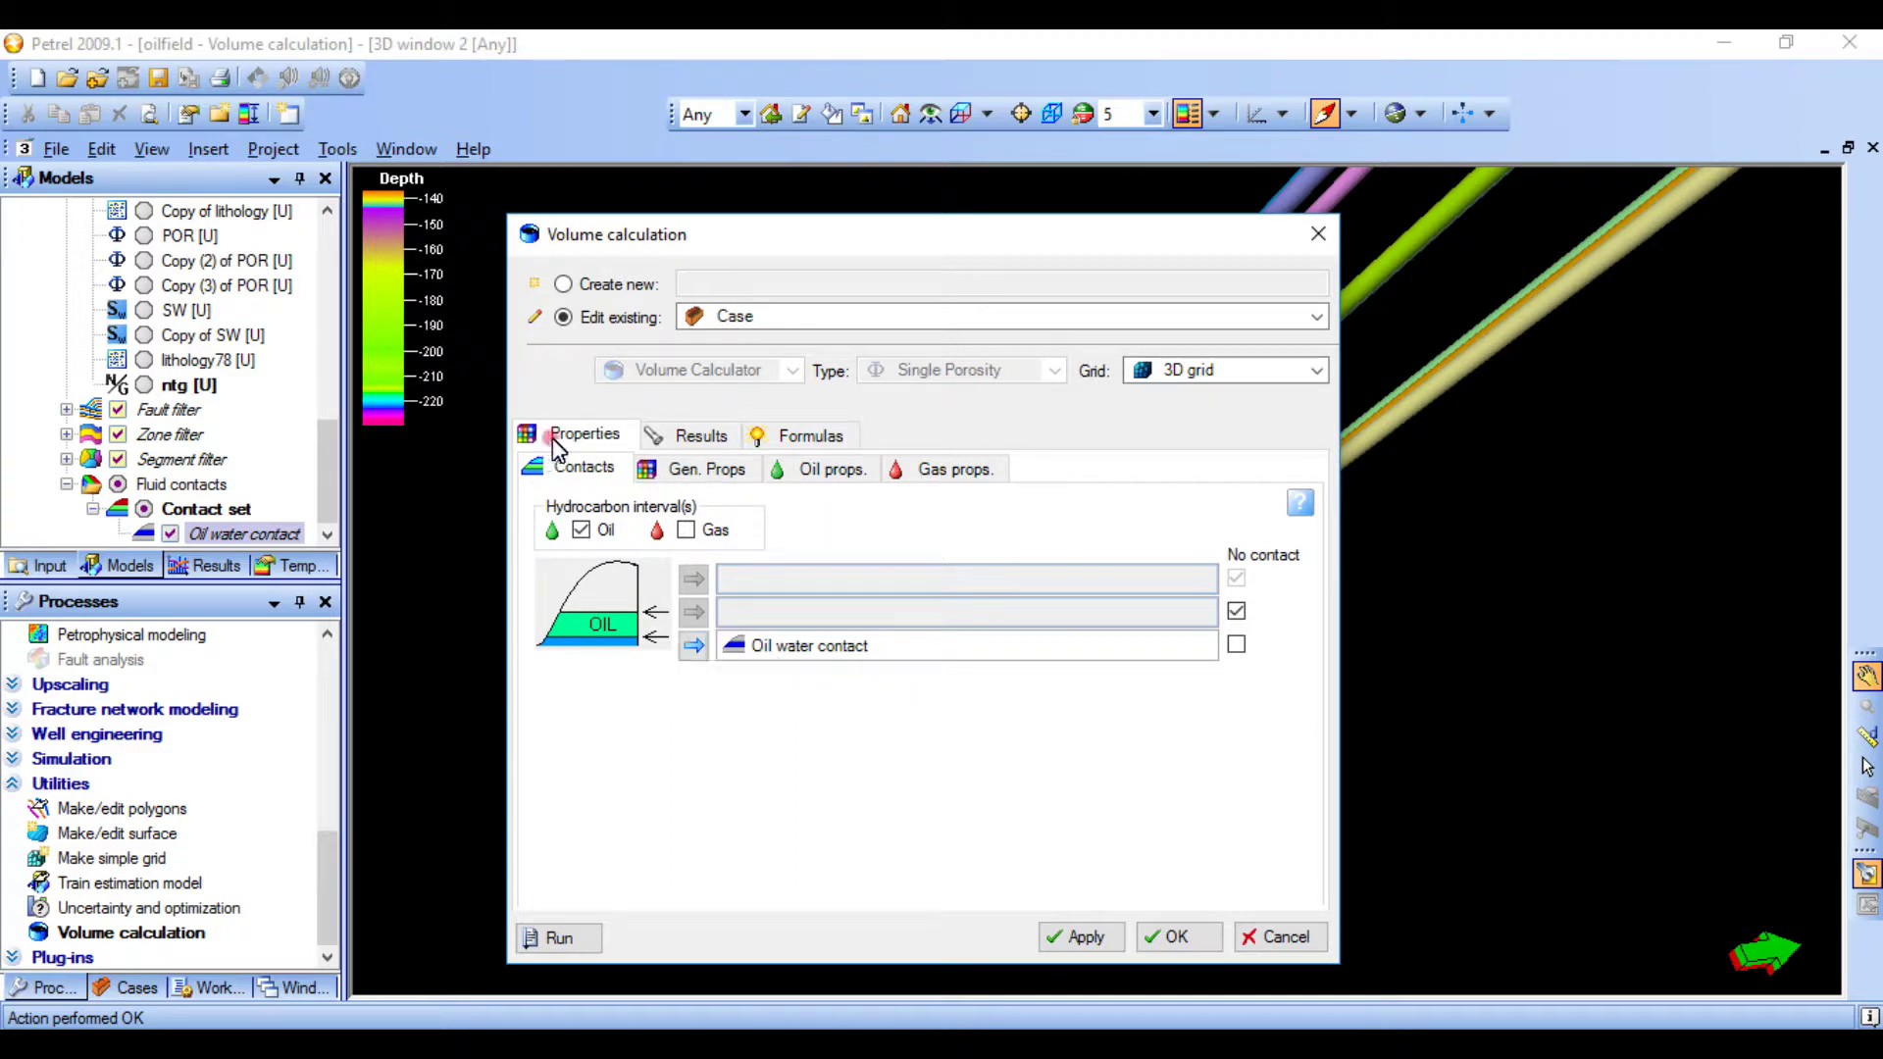
Use ntg as the net/gross property and Copy (3) of POR as the porosity for the volume calculation.
left_click(688, 468)
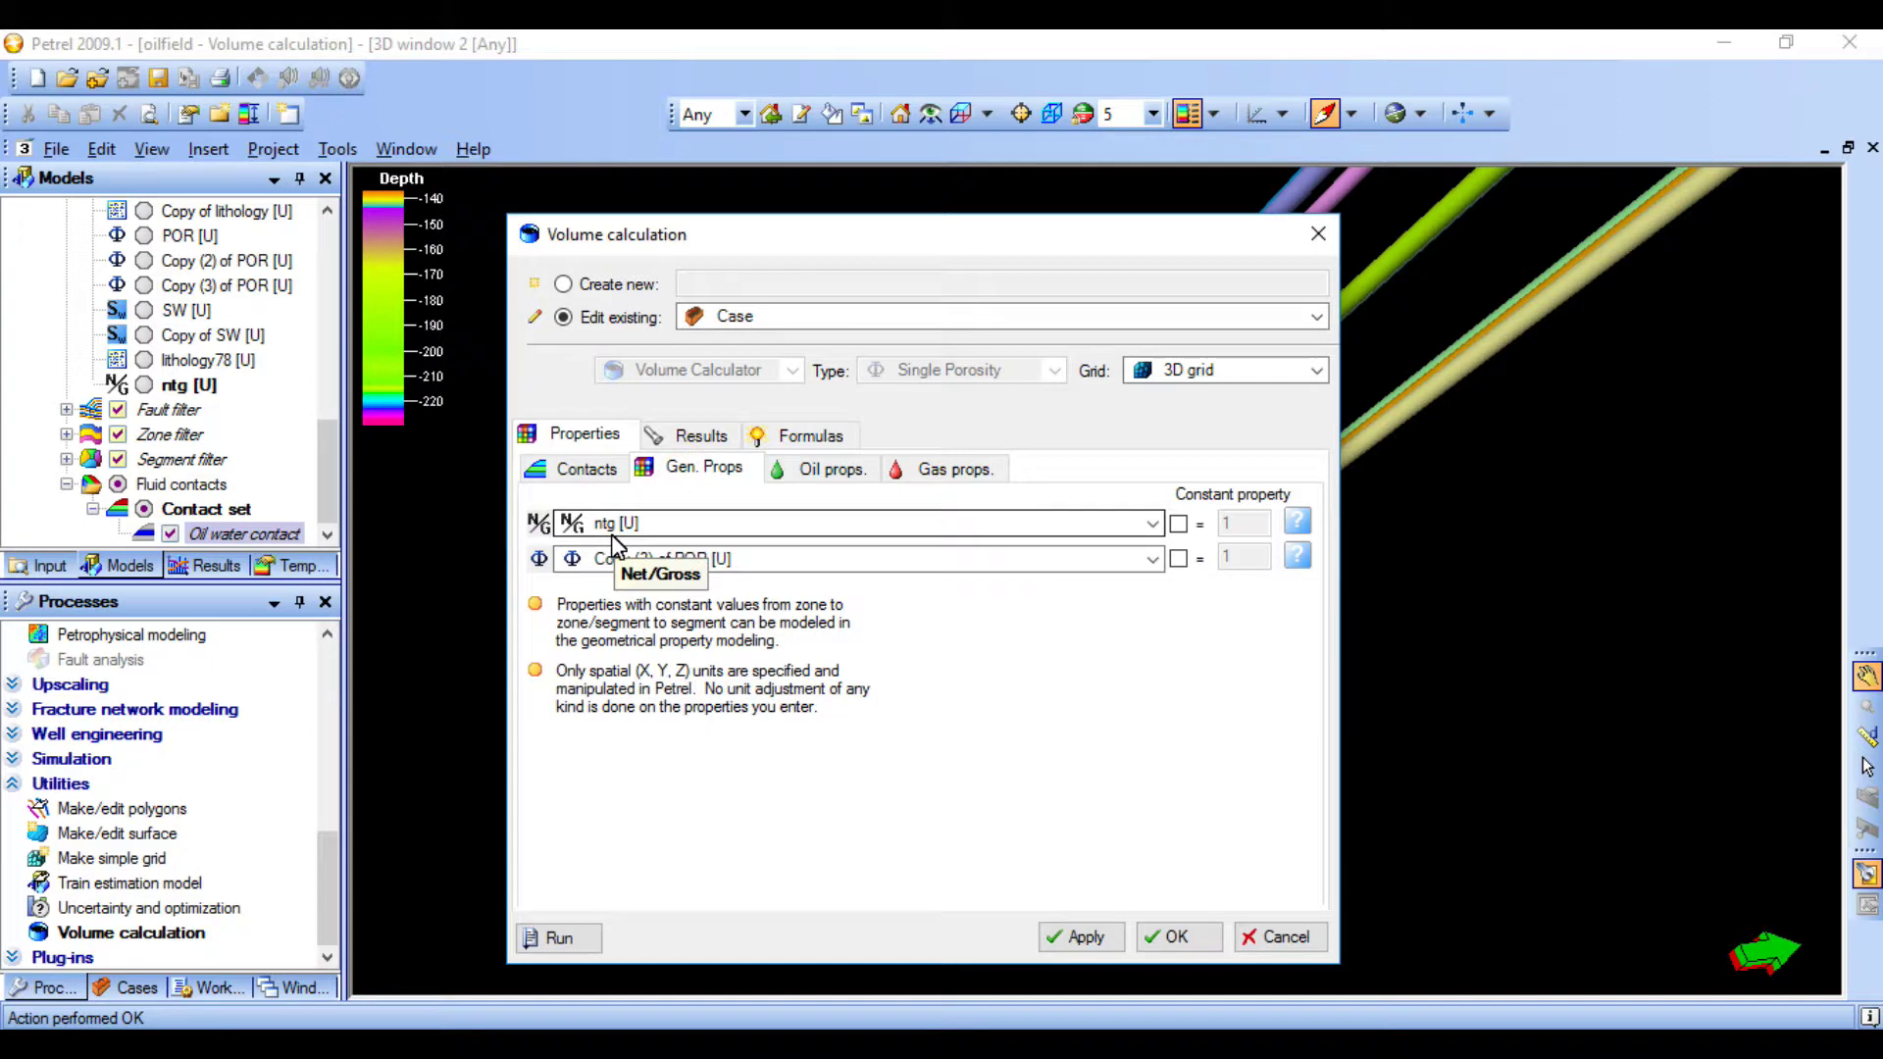
left_click(1153, 526)
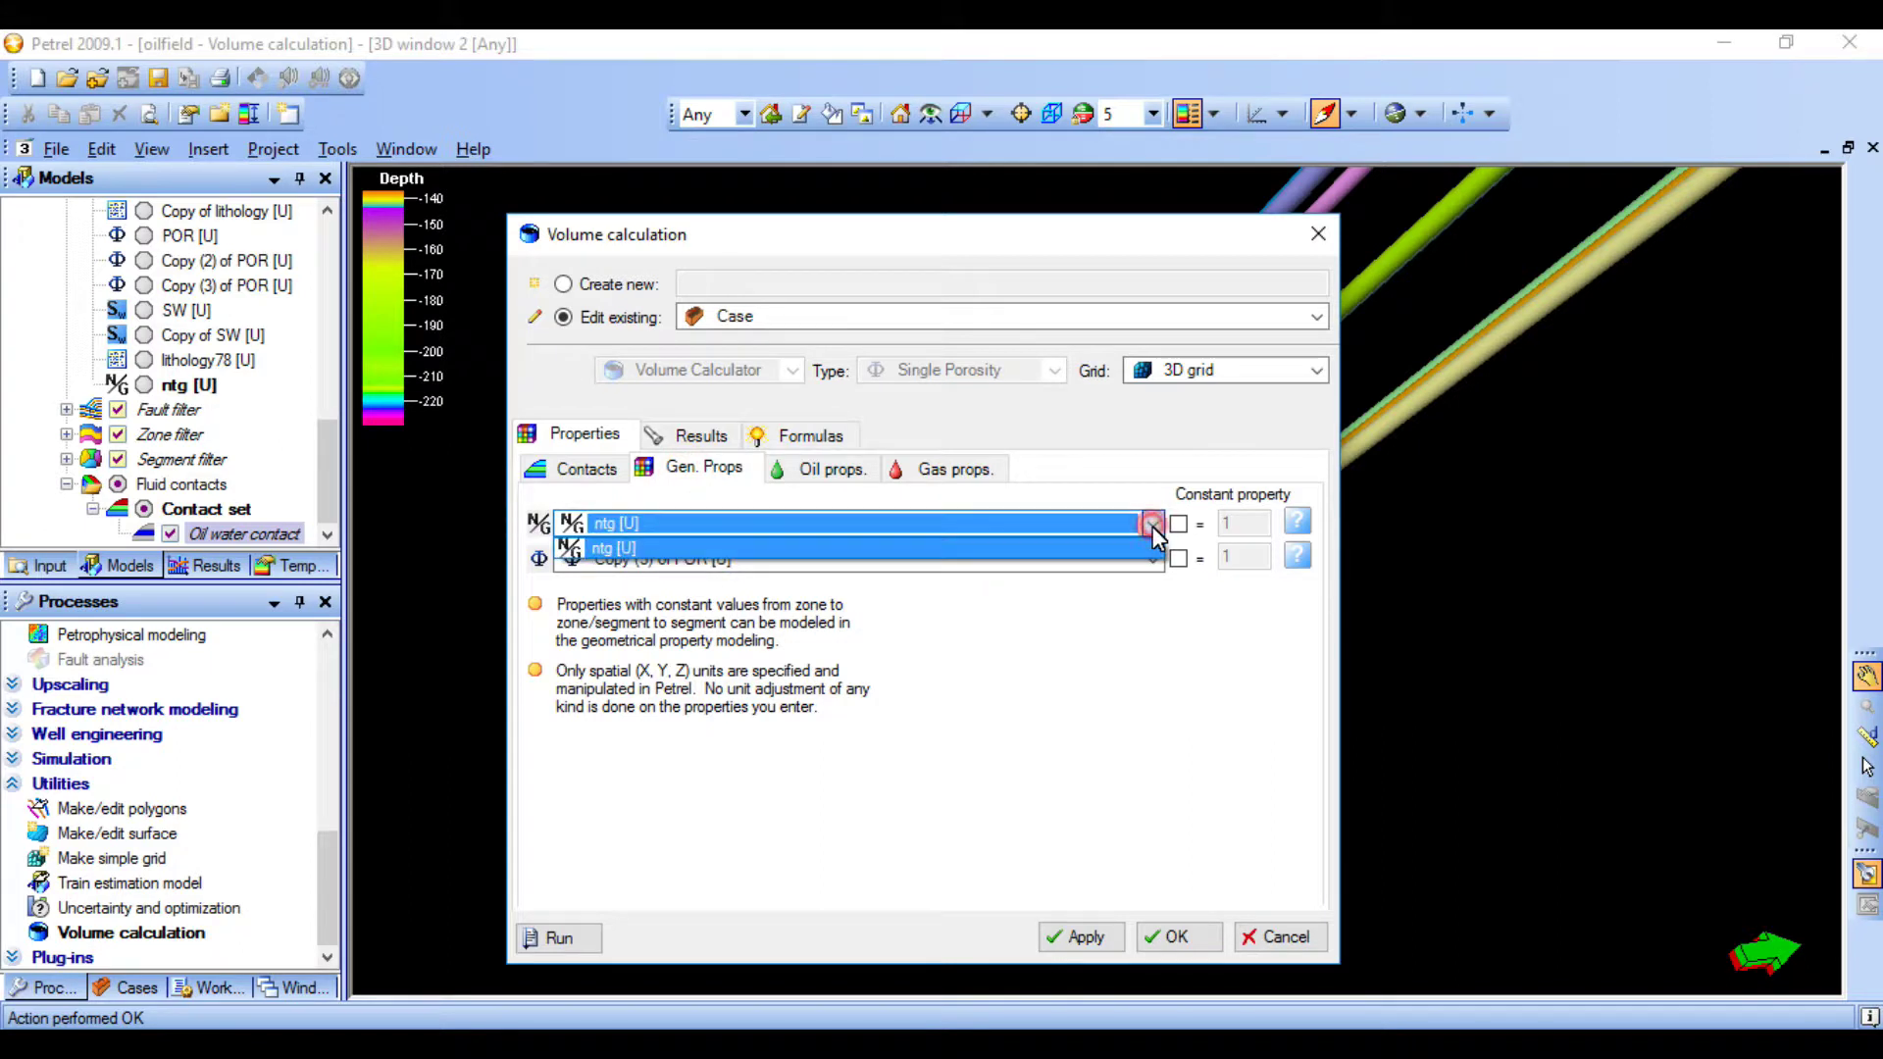
left_click(787, 539)
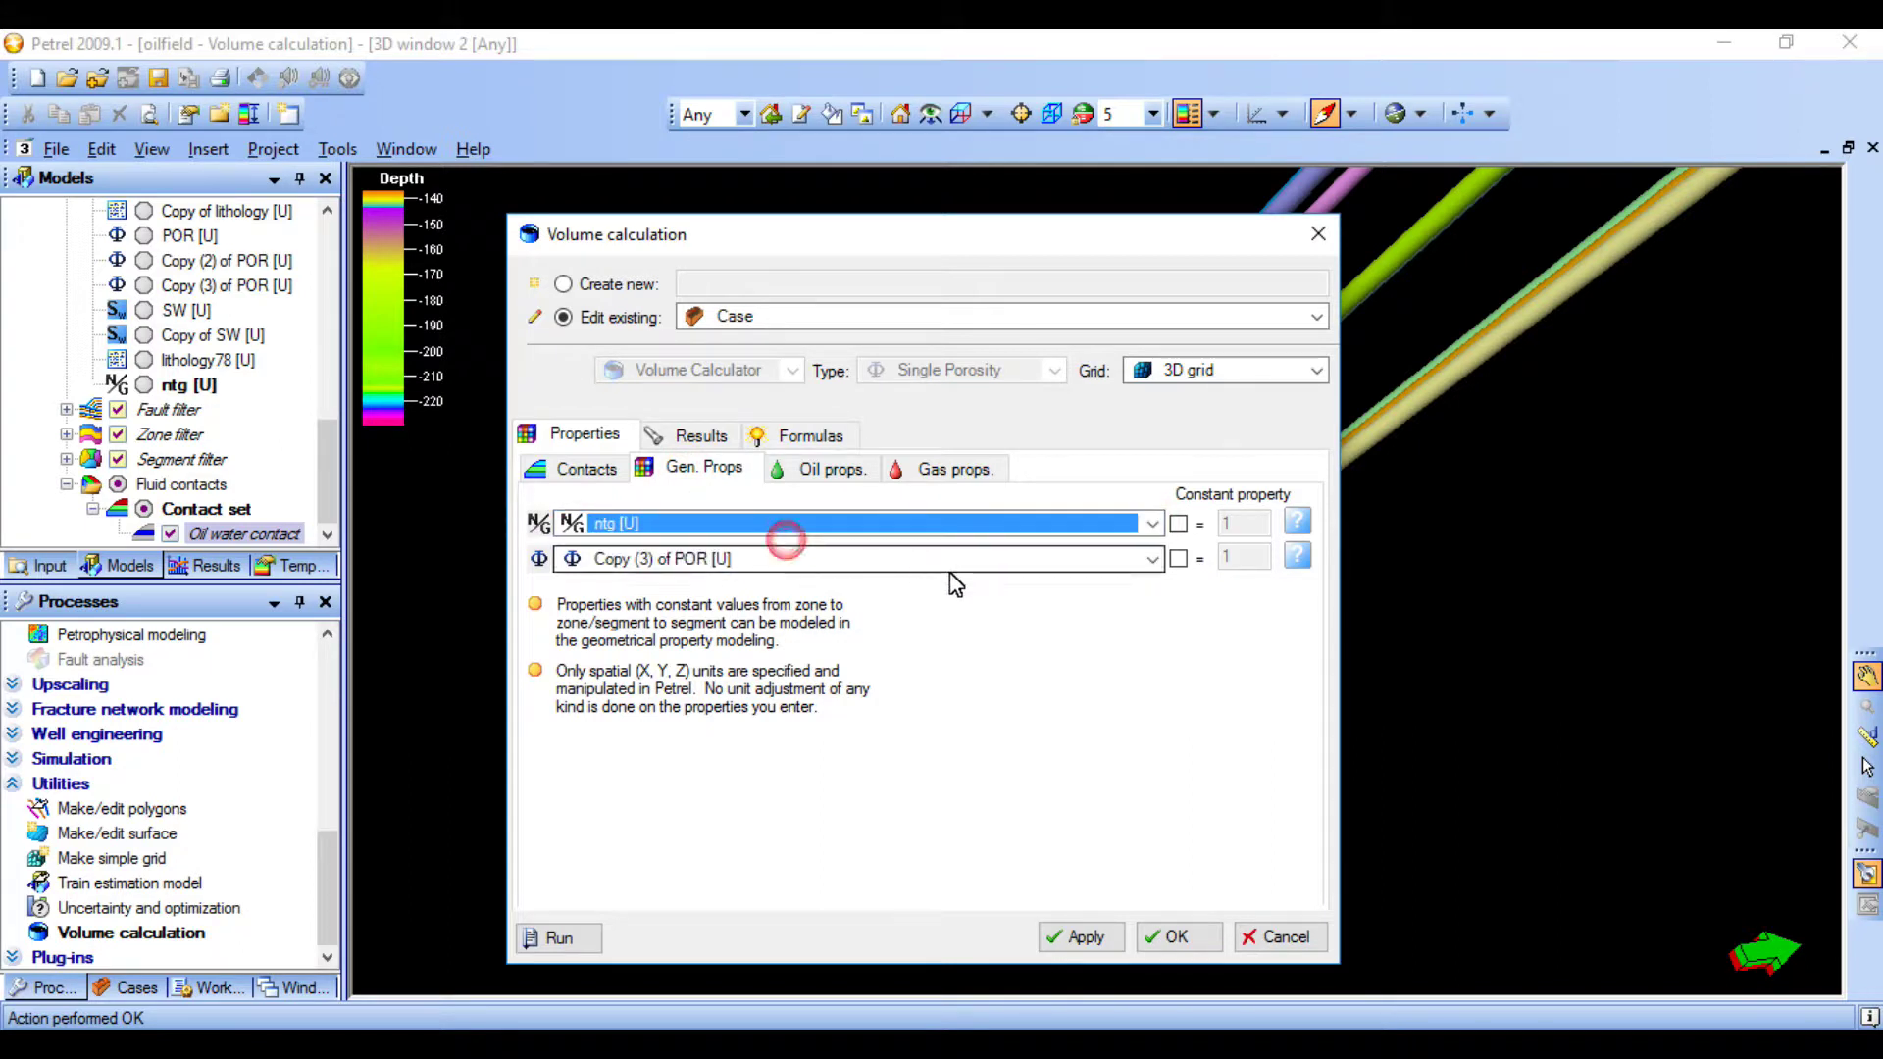
left_click(1153, 559)
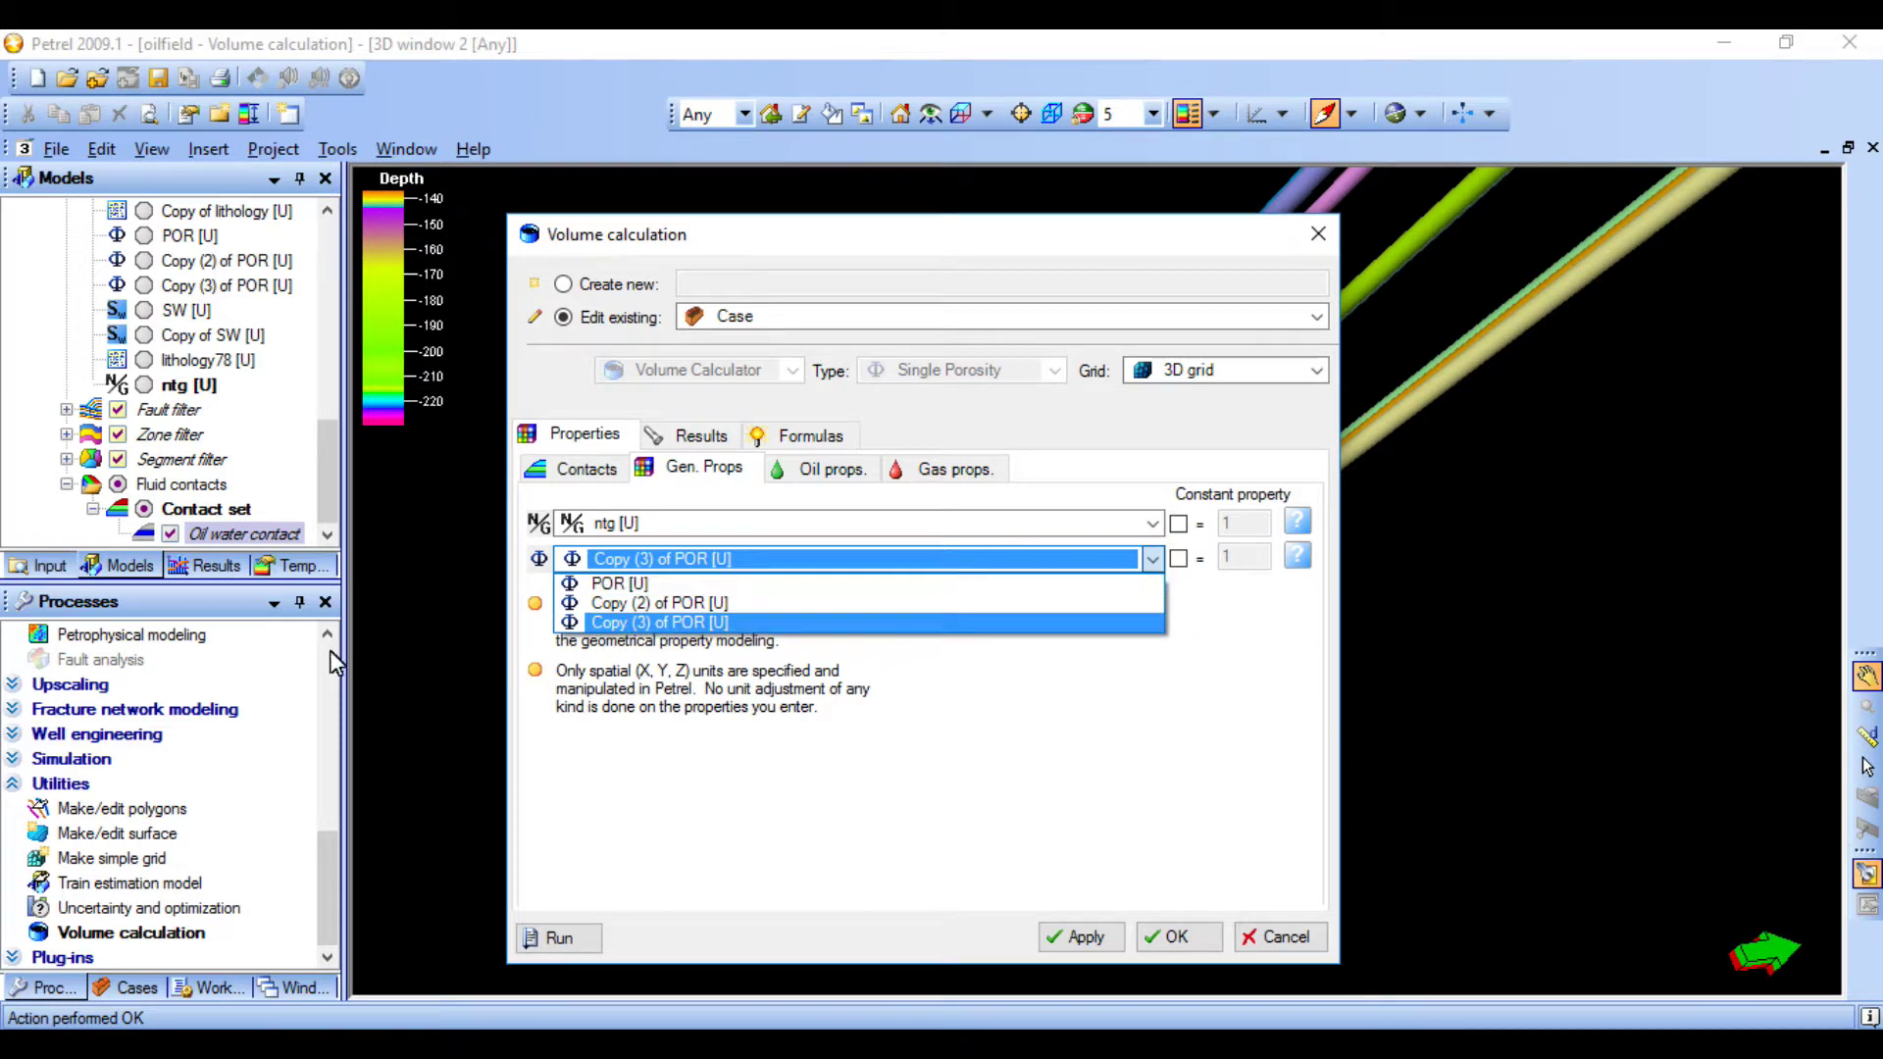
left_click(725, 617)
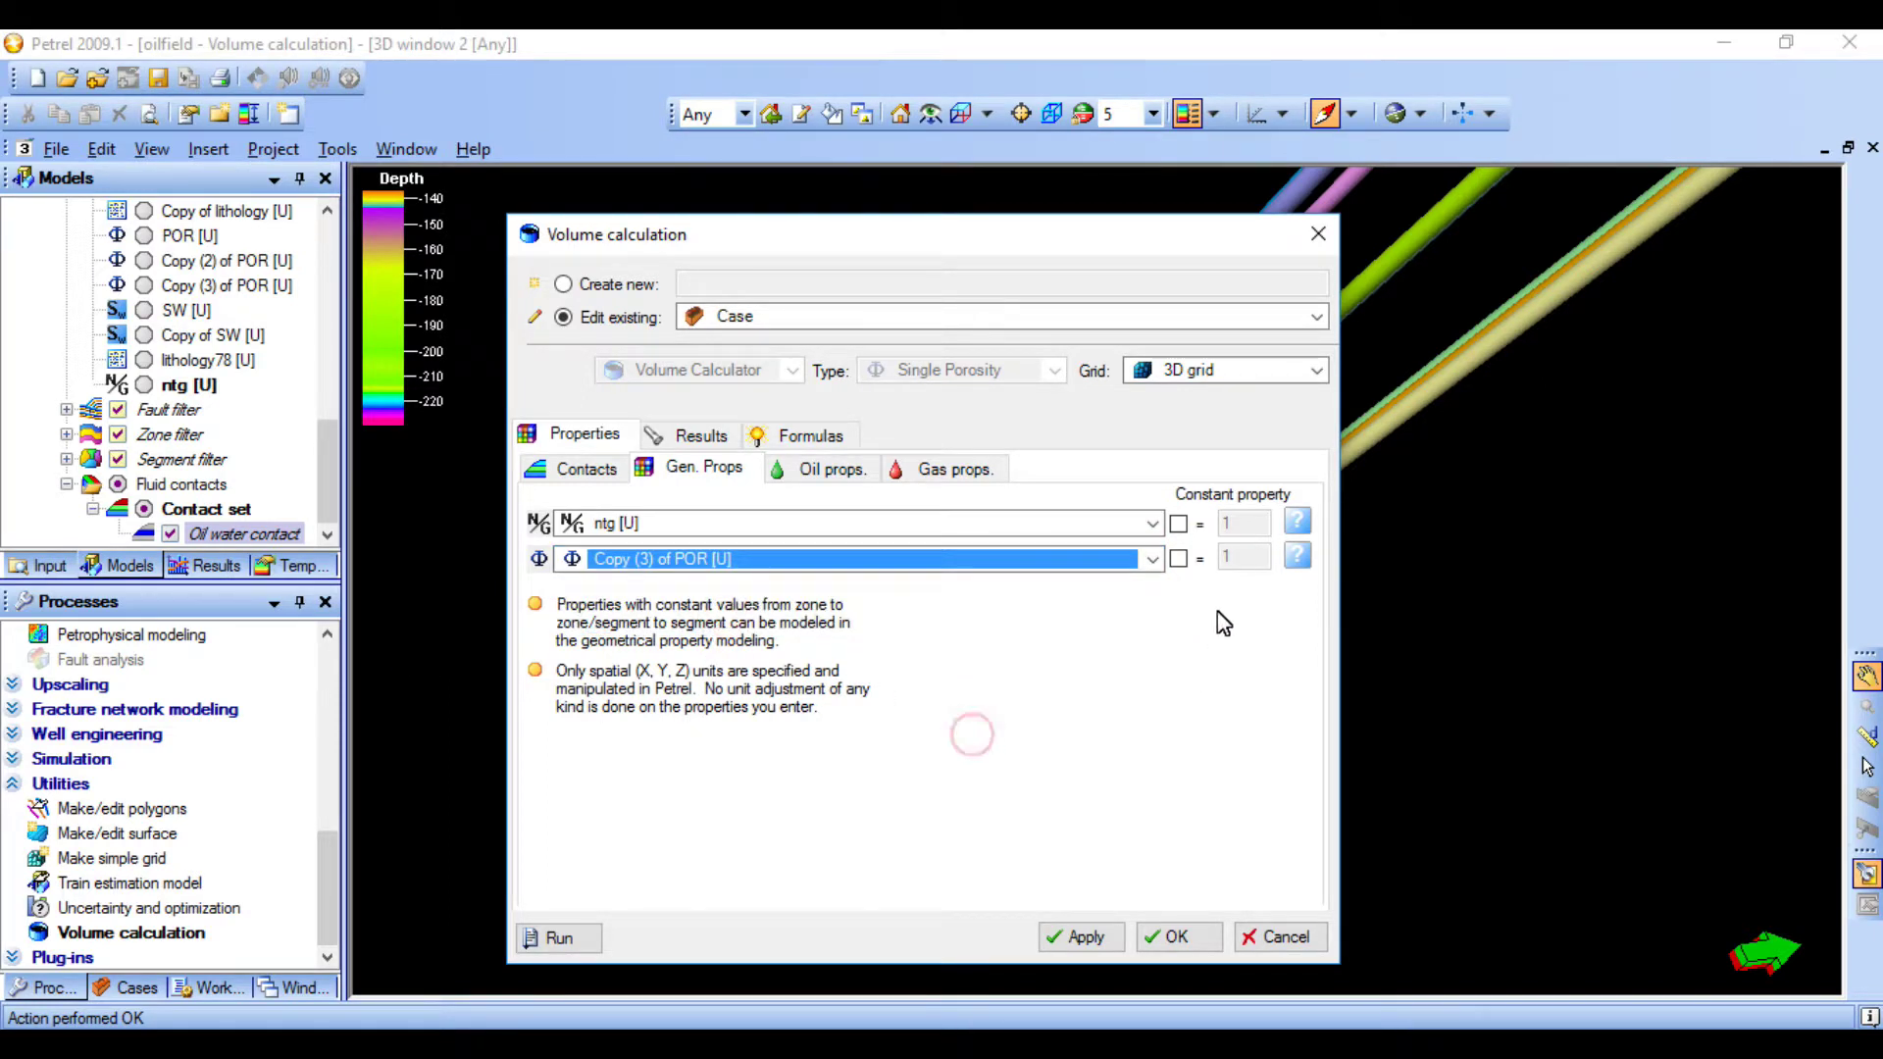
Use Copy of SW as the water saturation in the oil interval and check the gas properties.
left_click(827, 471)
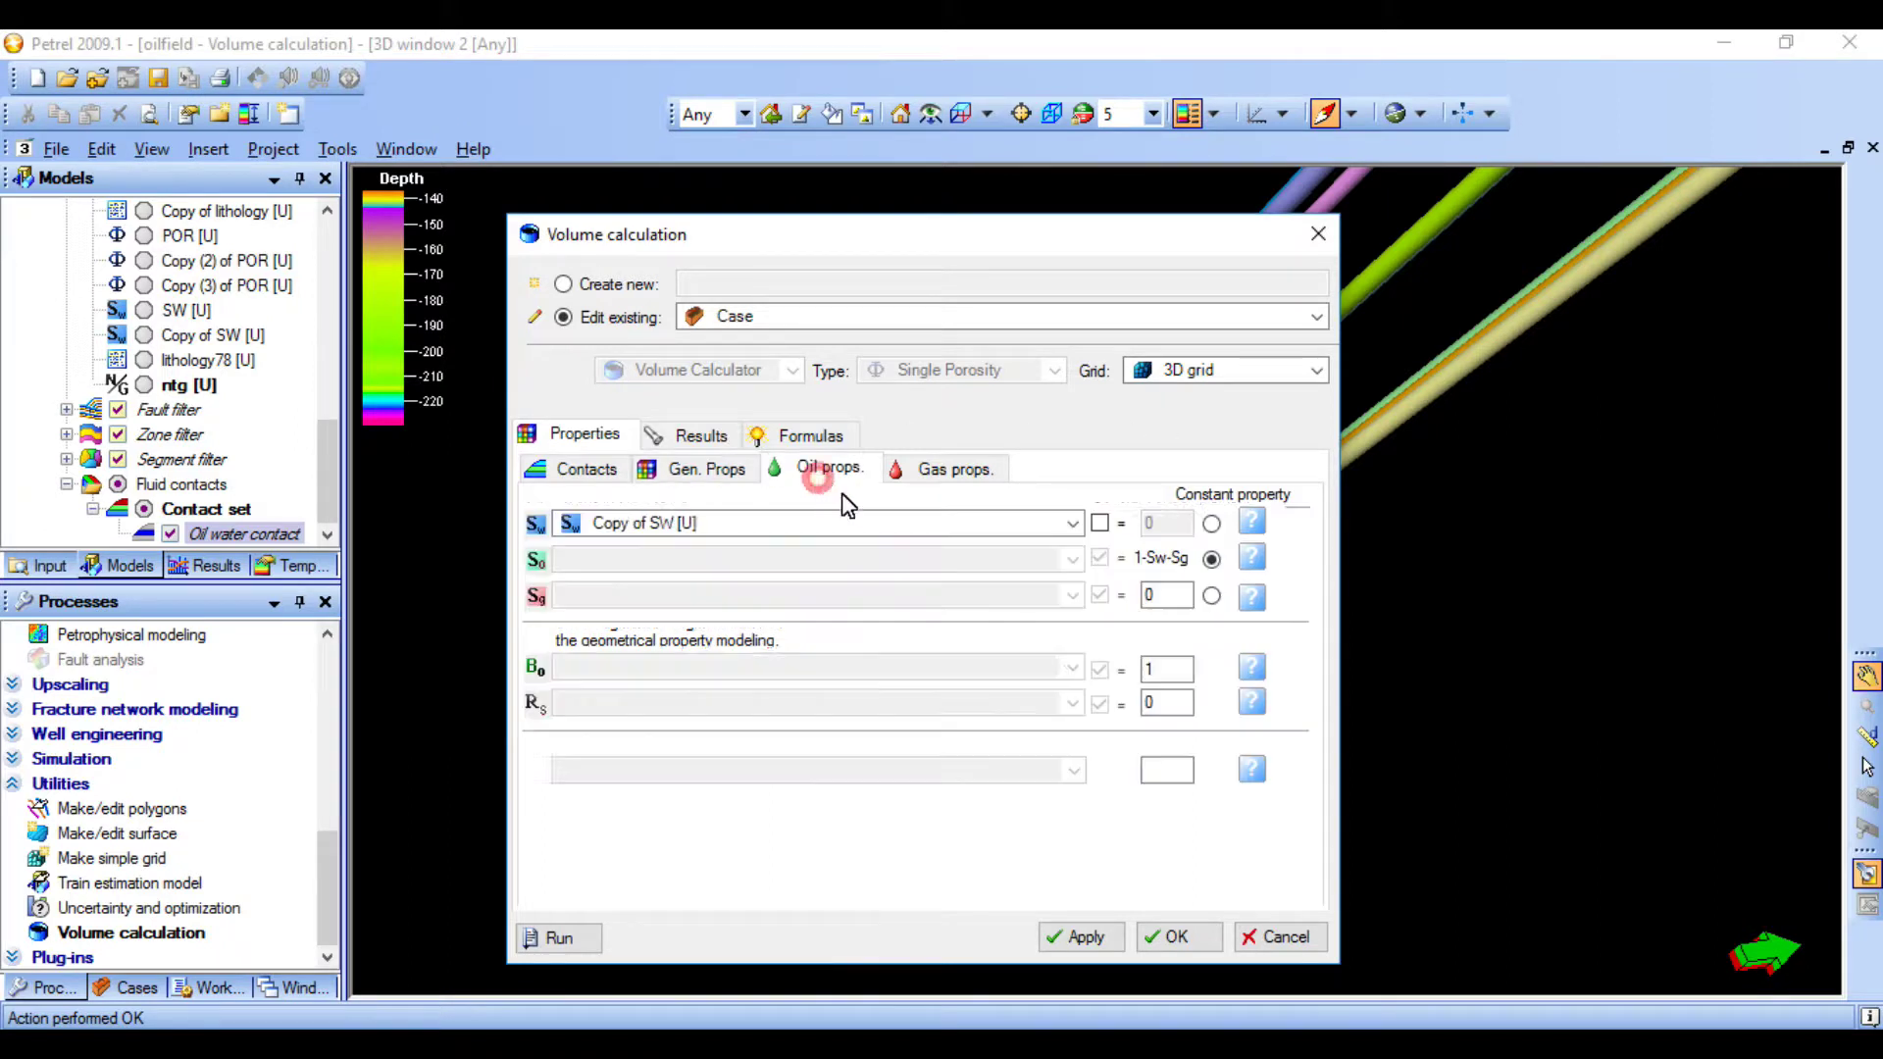
left_click(1073, 523)
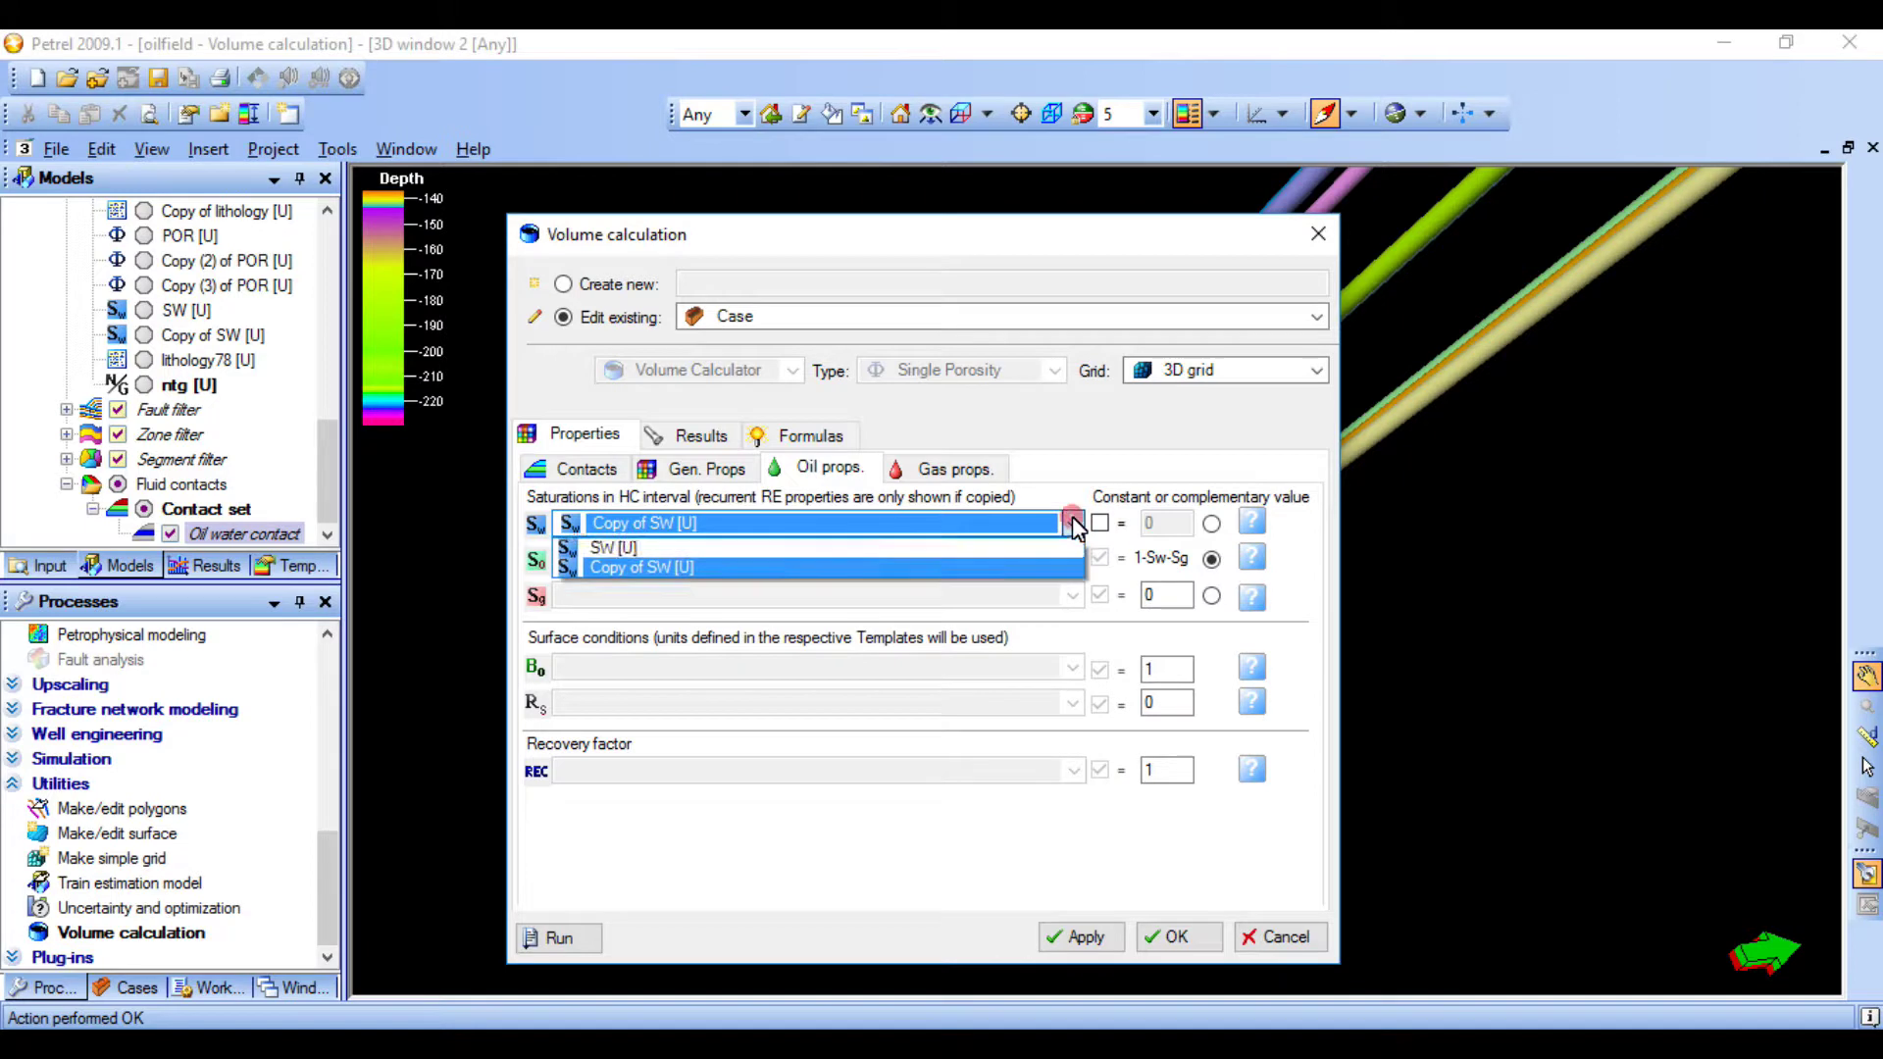
left_click(893, 573)
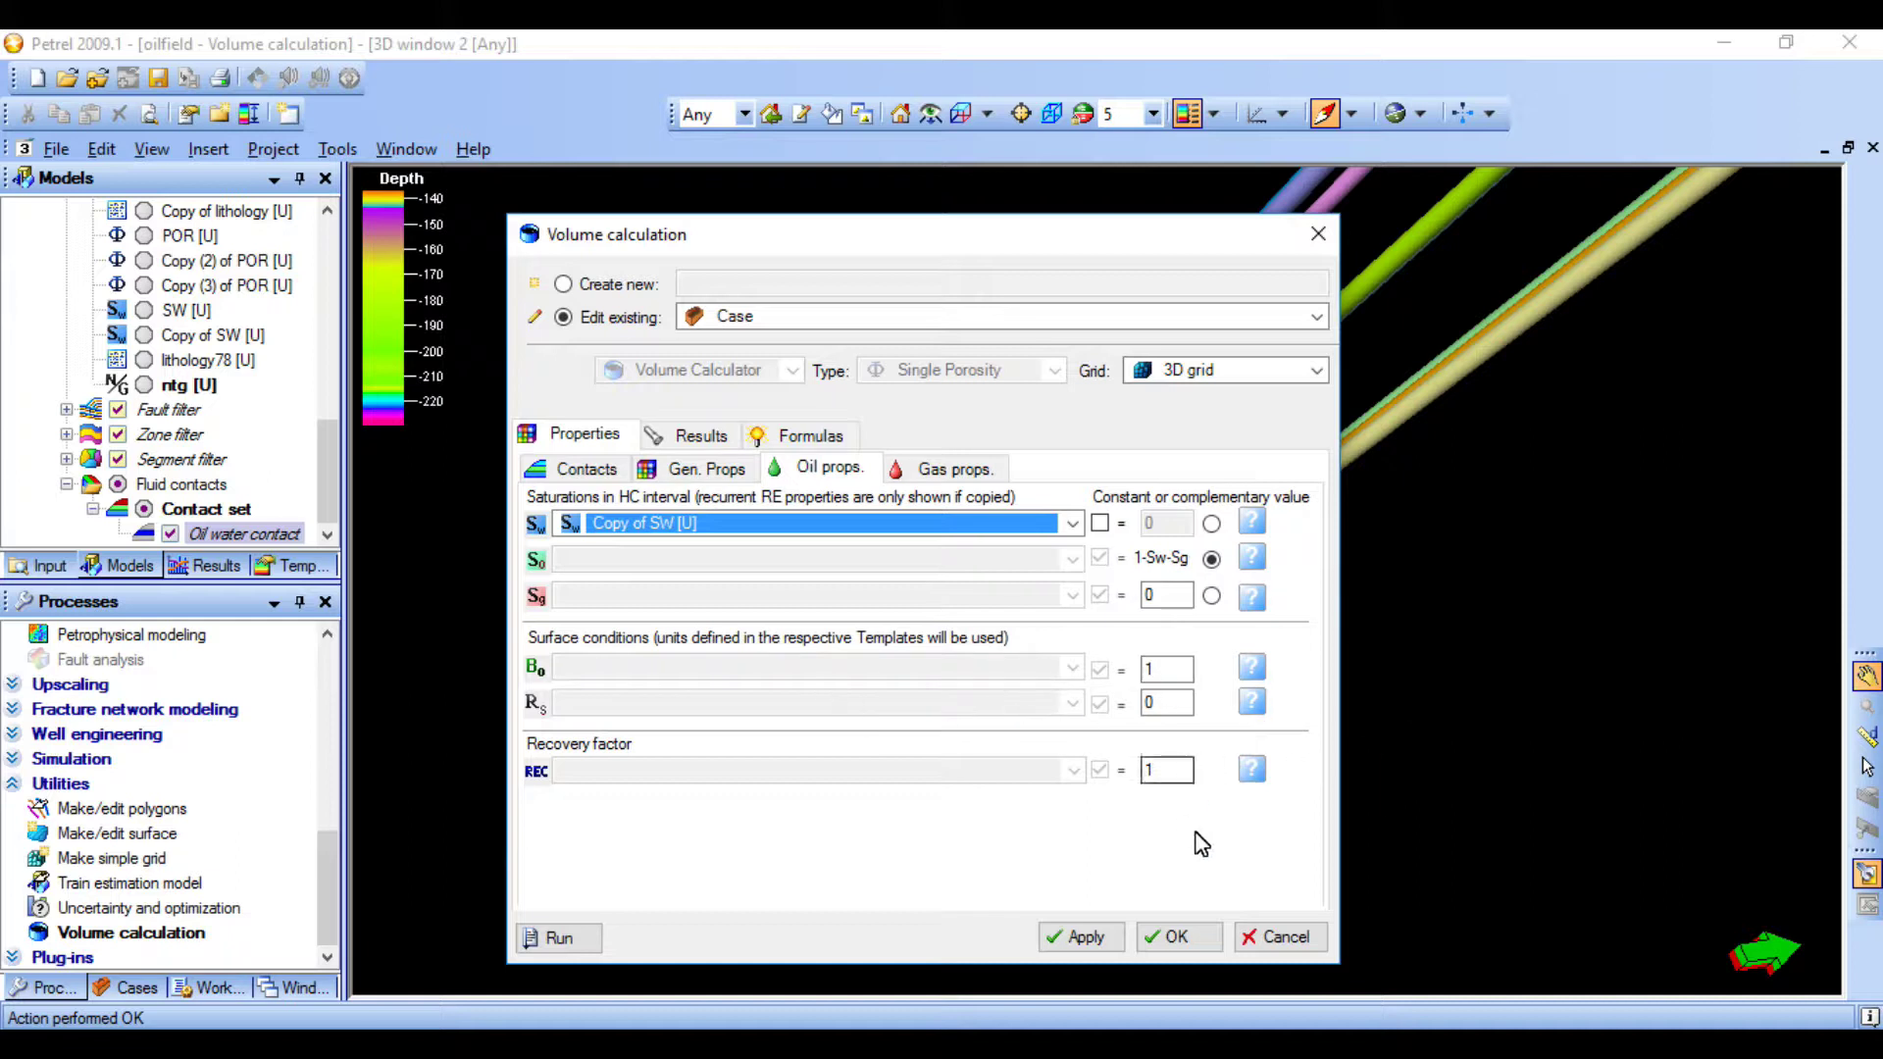
left_click(960, 473)
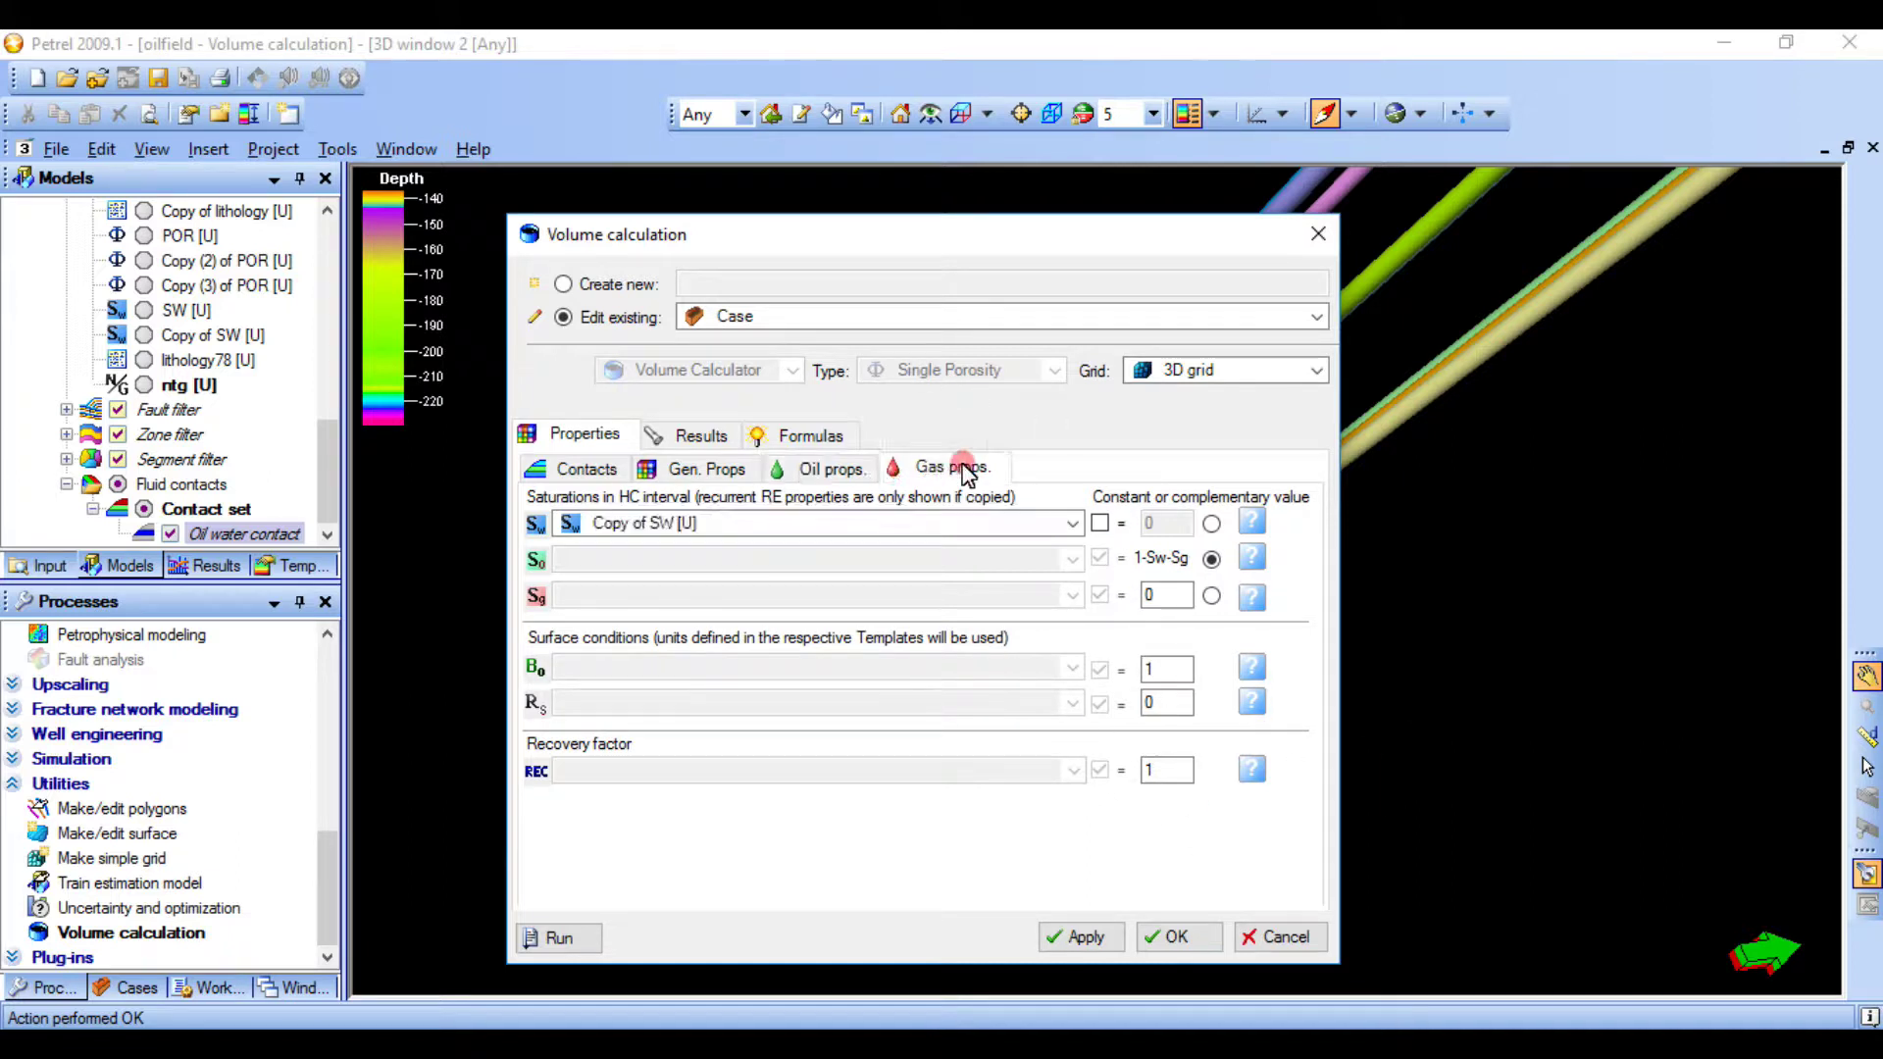
left_click(852, 473)
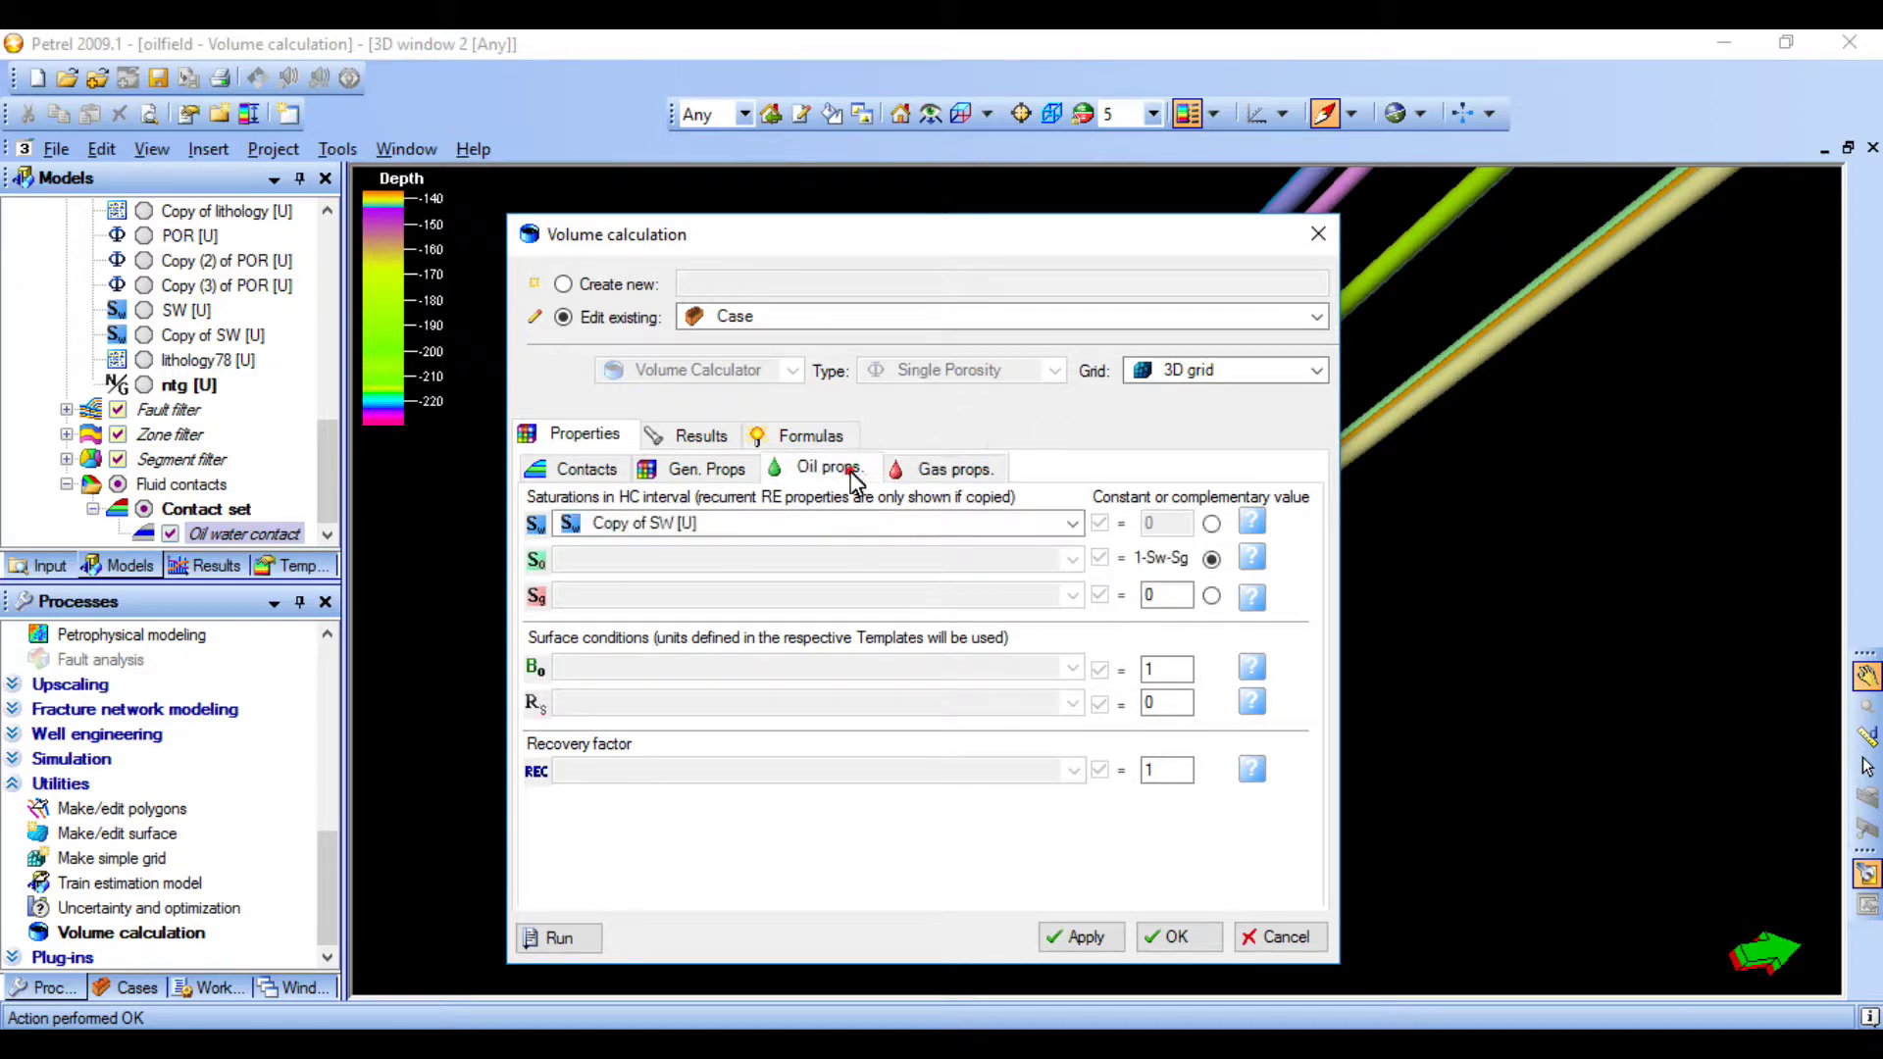
left_click(705, 470)
Exclude Bulk volume from the output properties, keeping only STOIIP (in oil), STOIIP and Recoverable oil.
left_click(689, 435)
left_click(681, 432)
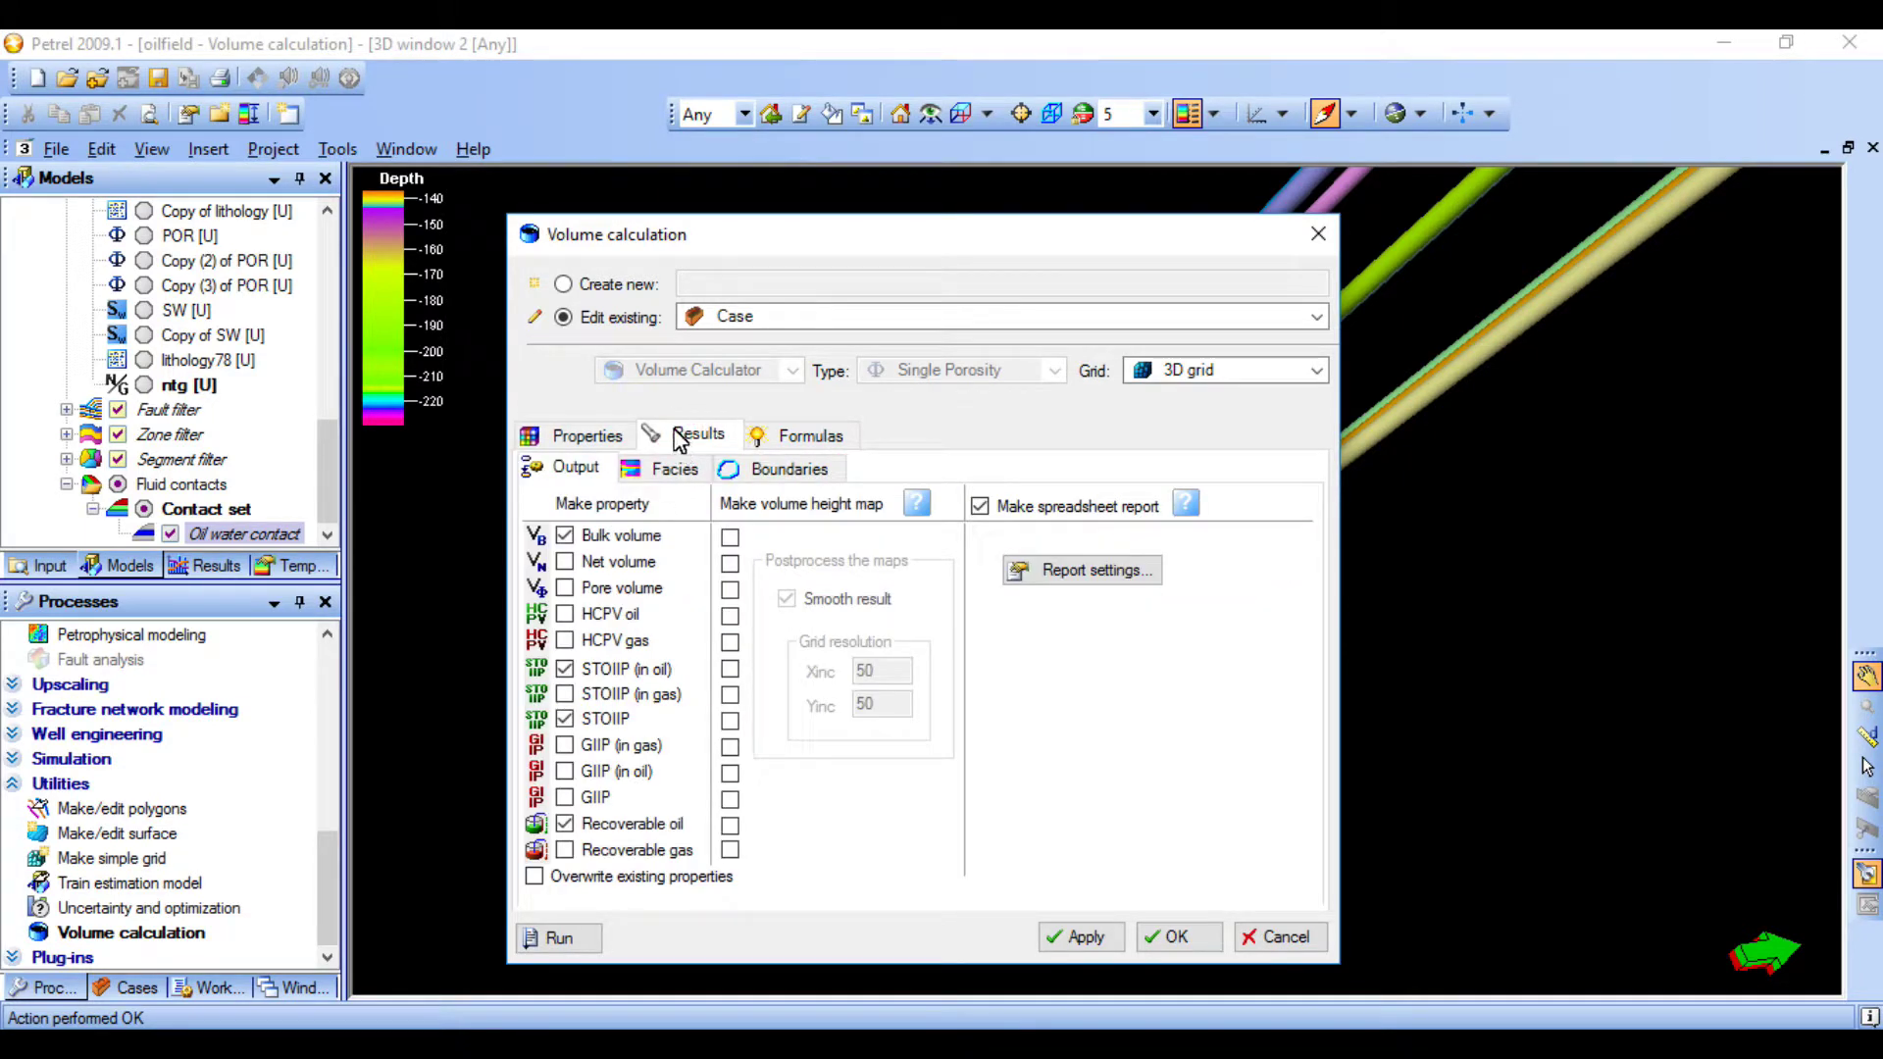
left_click(565, 536)
left_click(565, 669)
left_click(565, 535)
left_click(565, 561)
left_click(565, 561)
left_click(565, 536)
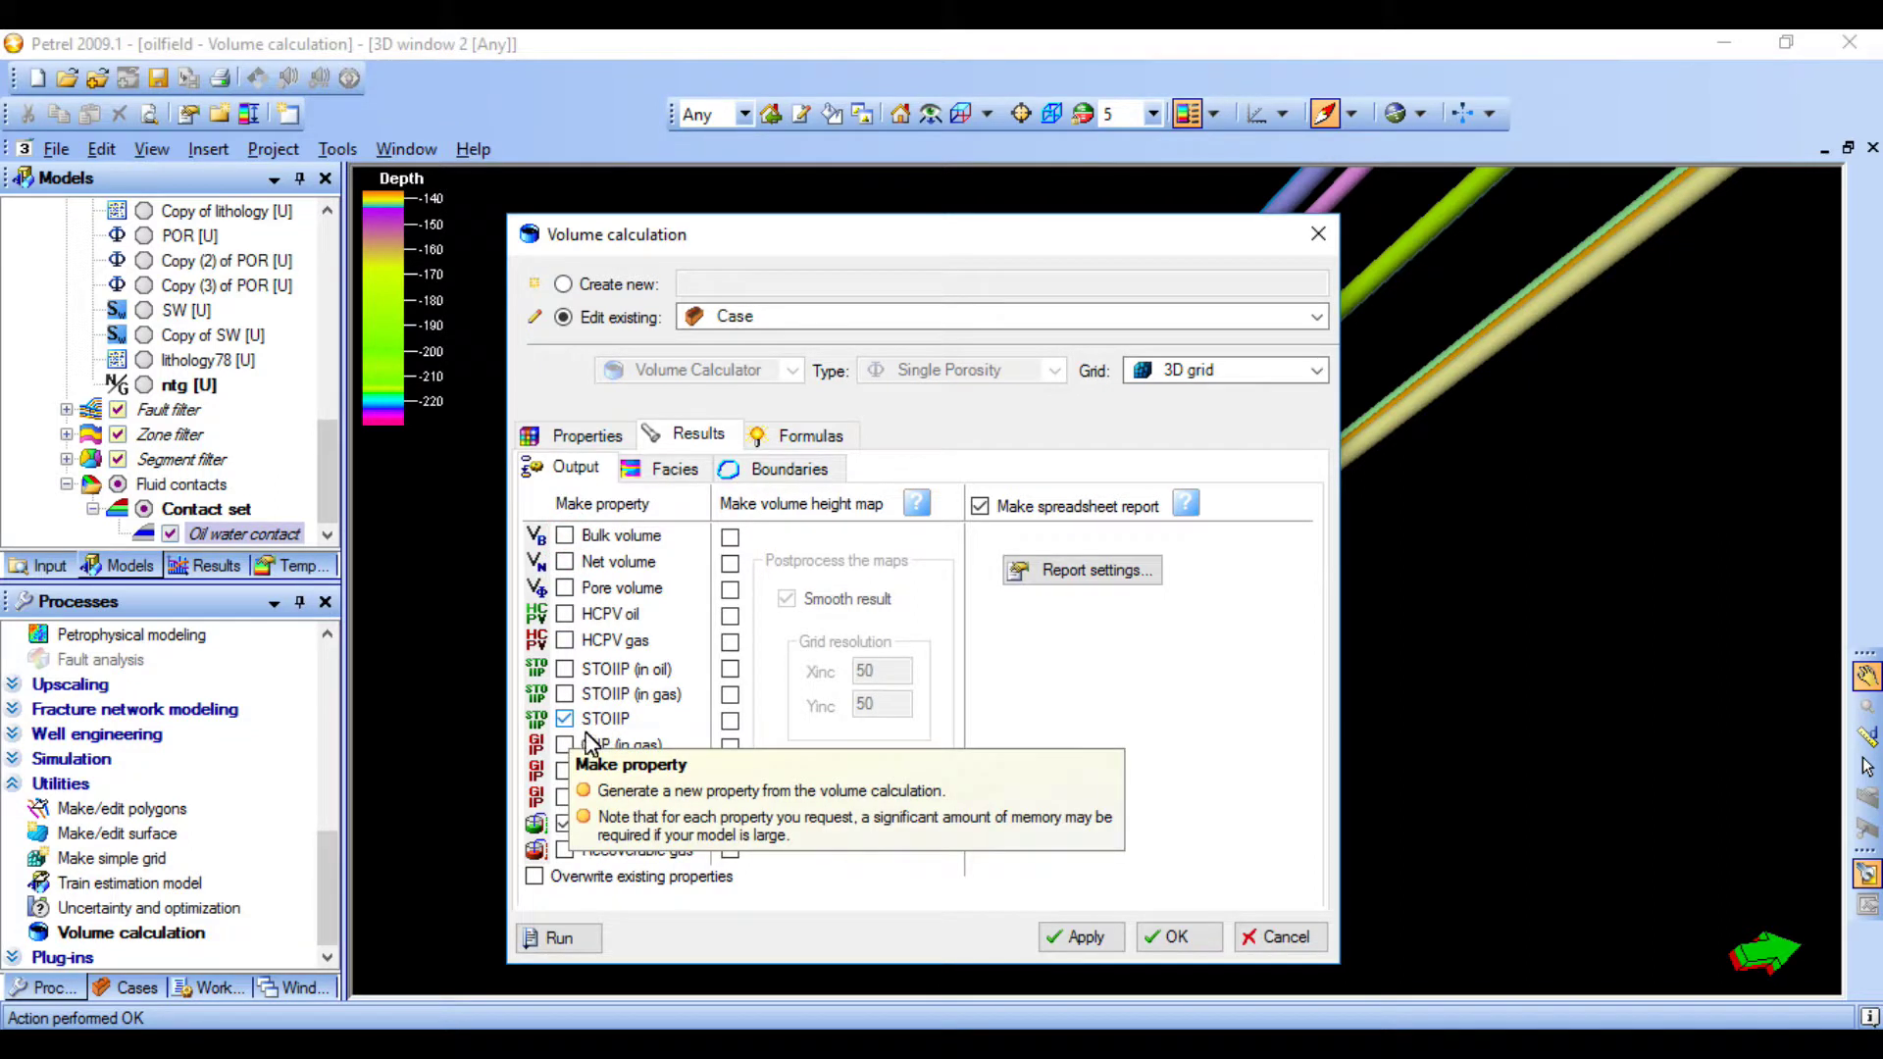
left_click(565, 670)
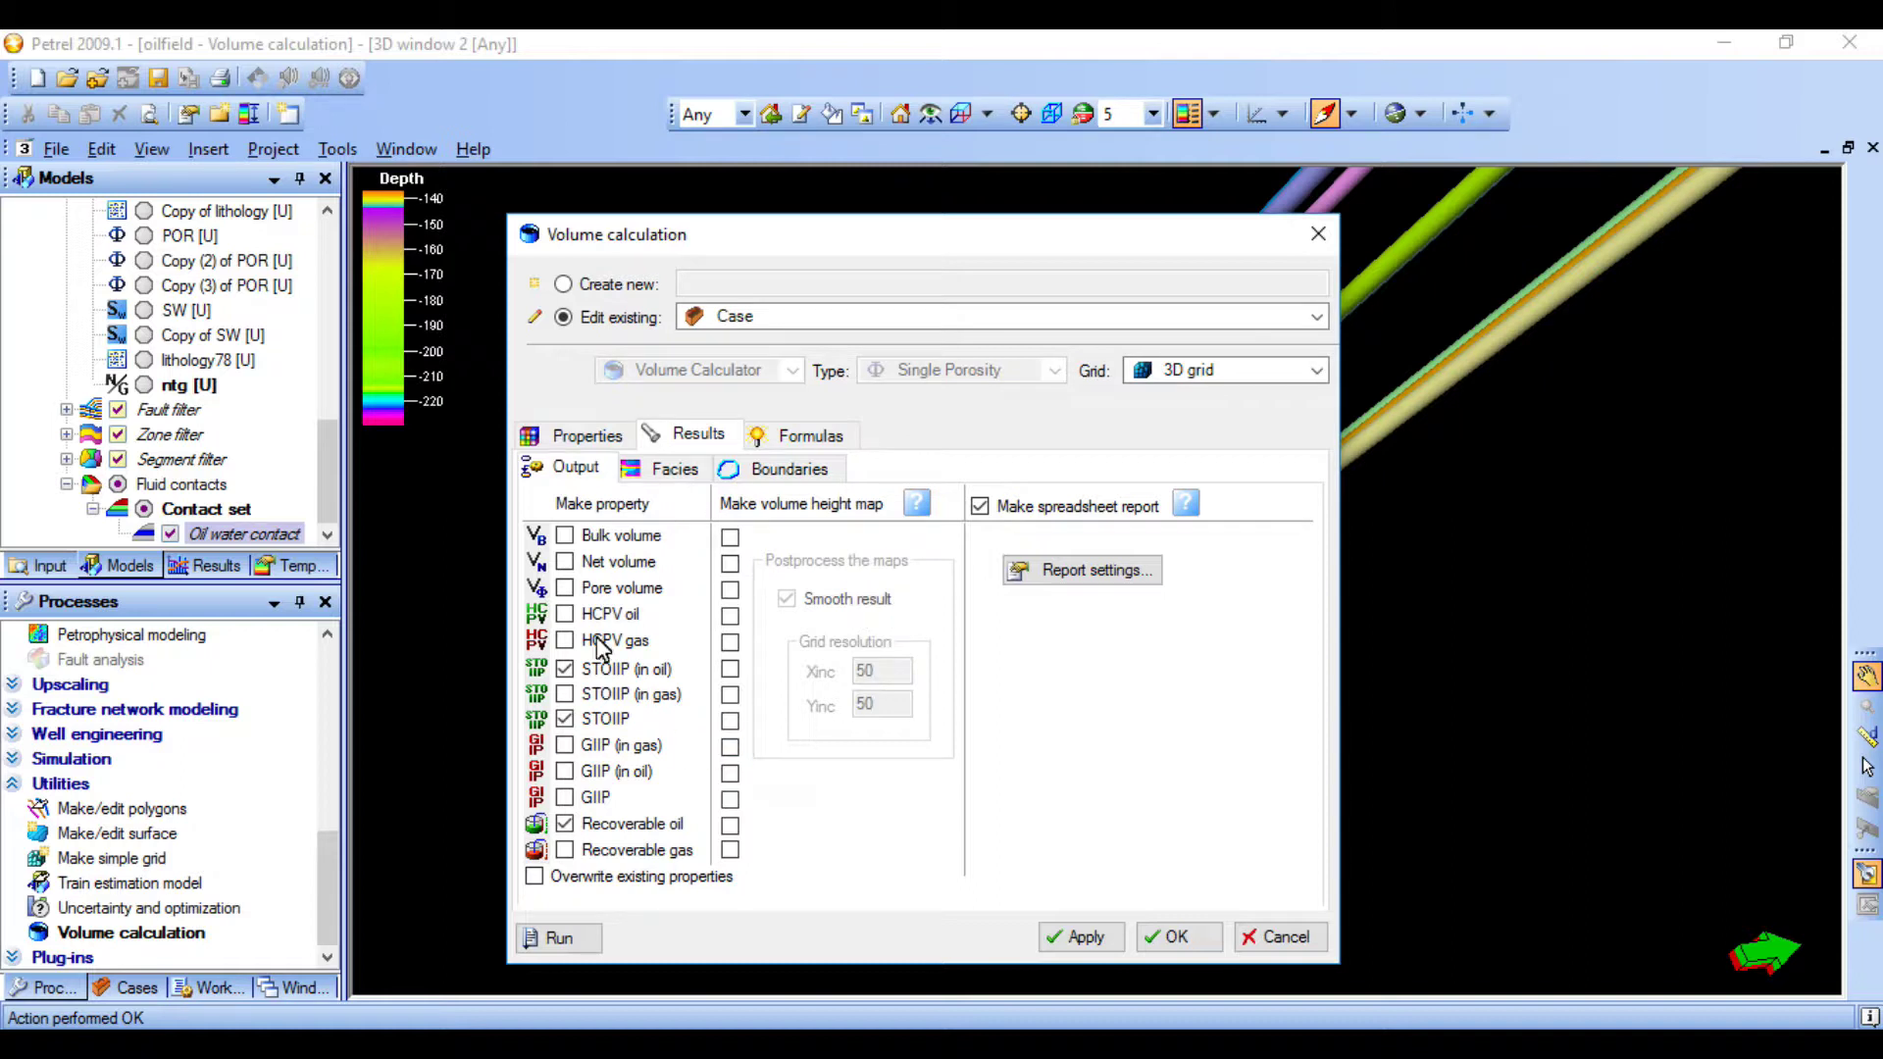
Enable volume height maps for STOIIP (in oil), STOIIP and Recoverable oil, with a grid resolution of 1 in X and Y.
left_click(730, 670)
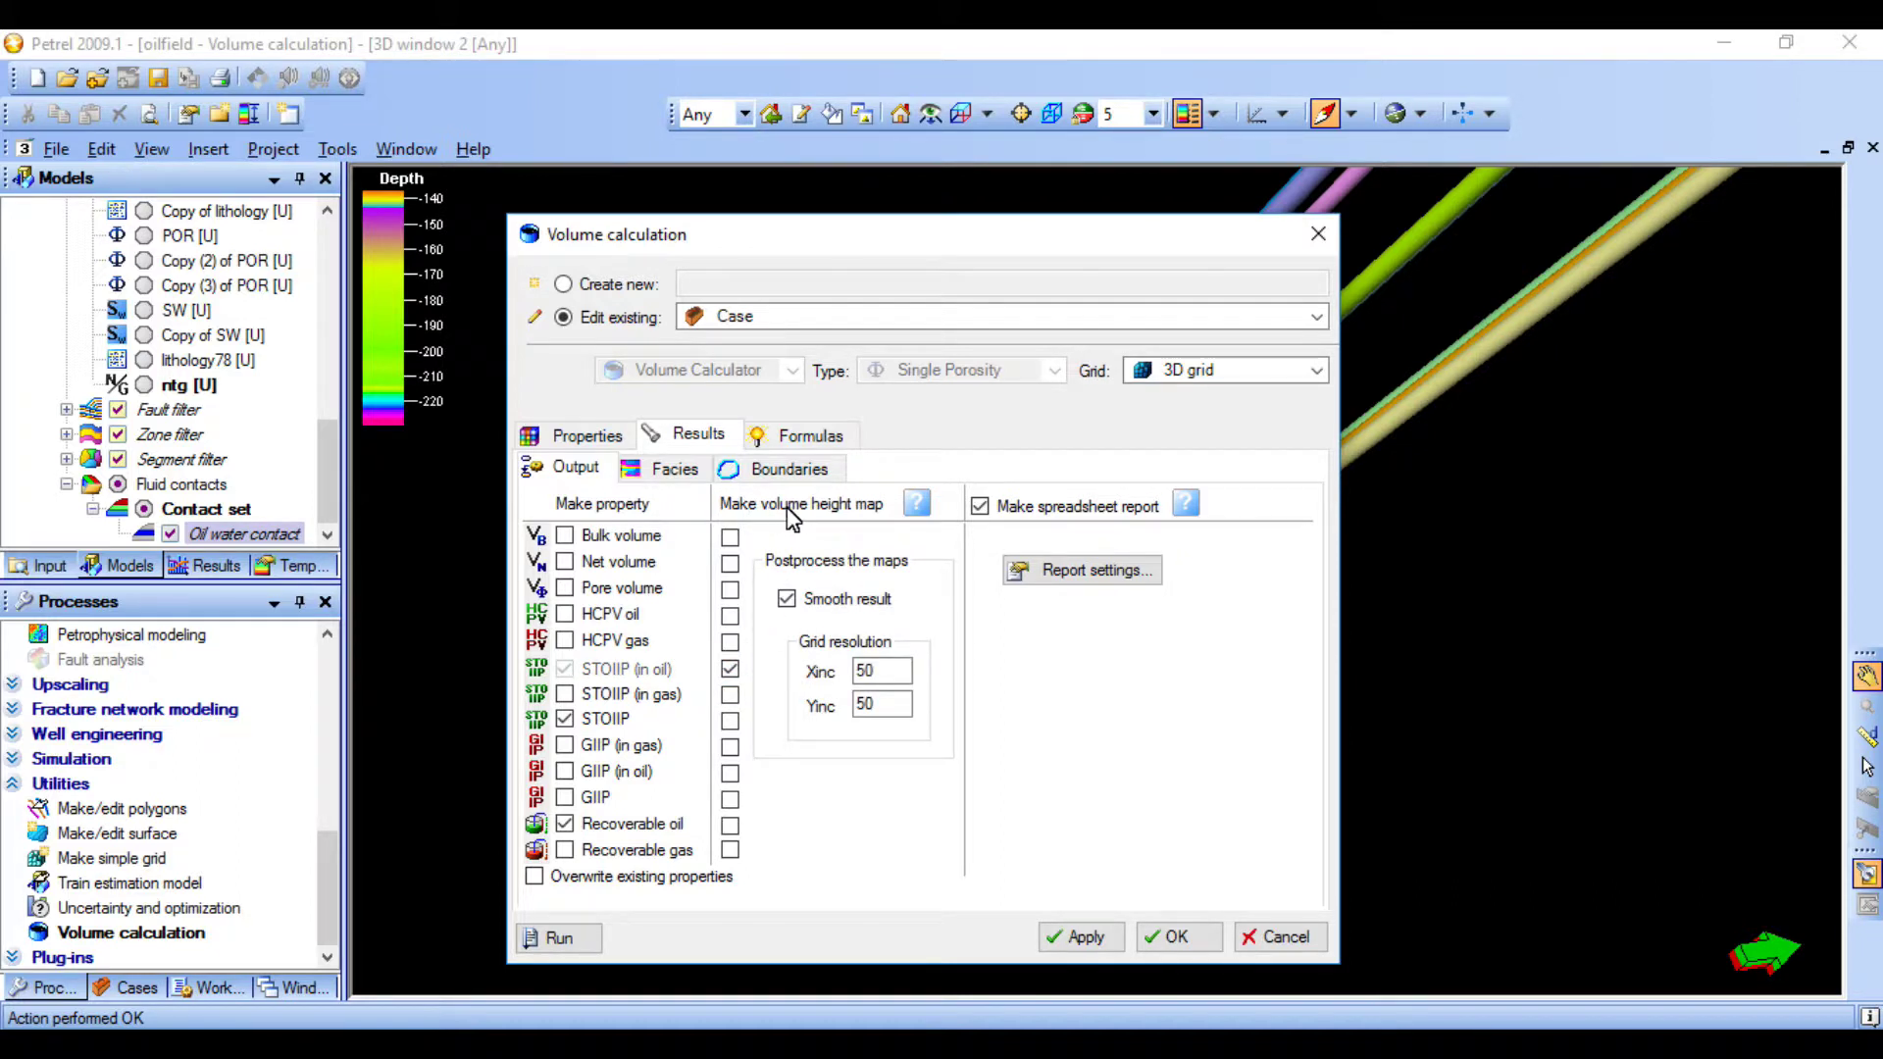
double_click(863, 675)
double_click(887, 704)
left_click(730, 720)
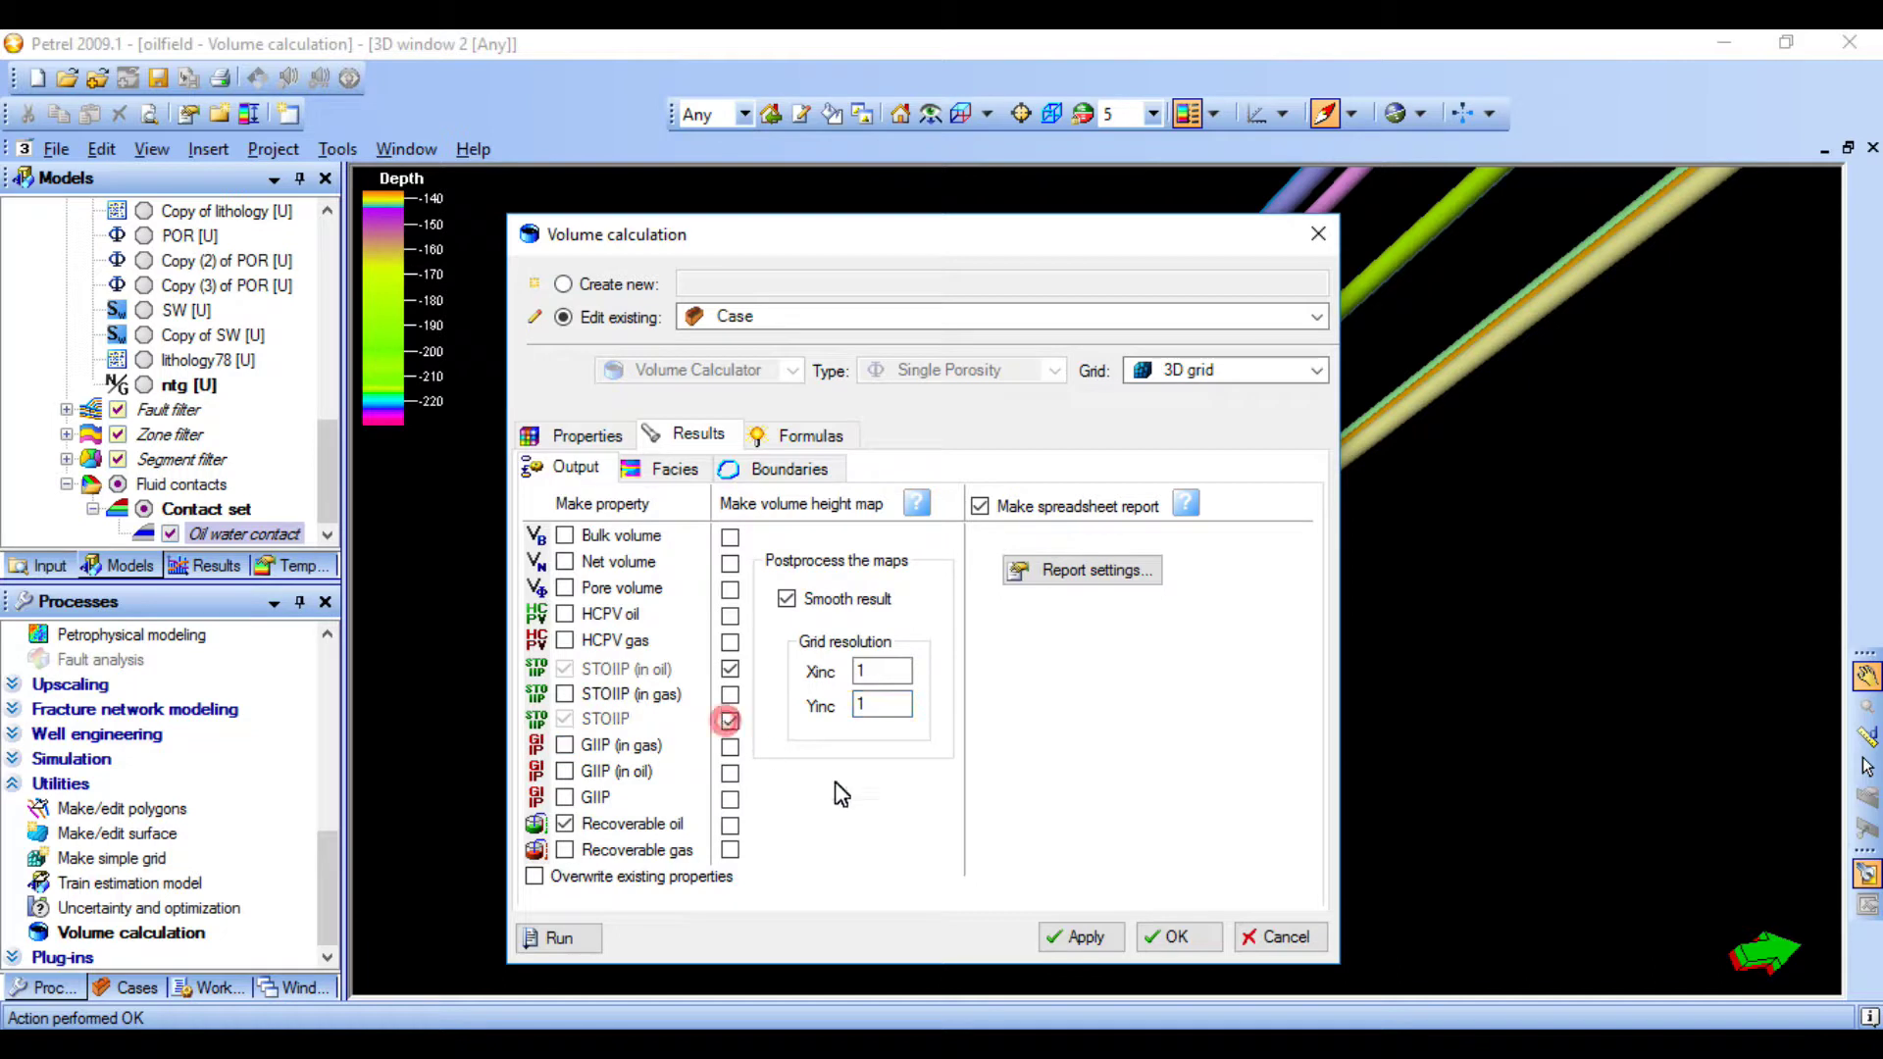
left_click(729, 824)
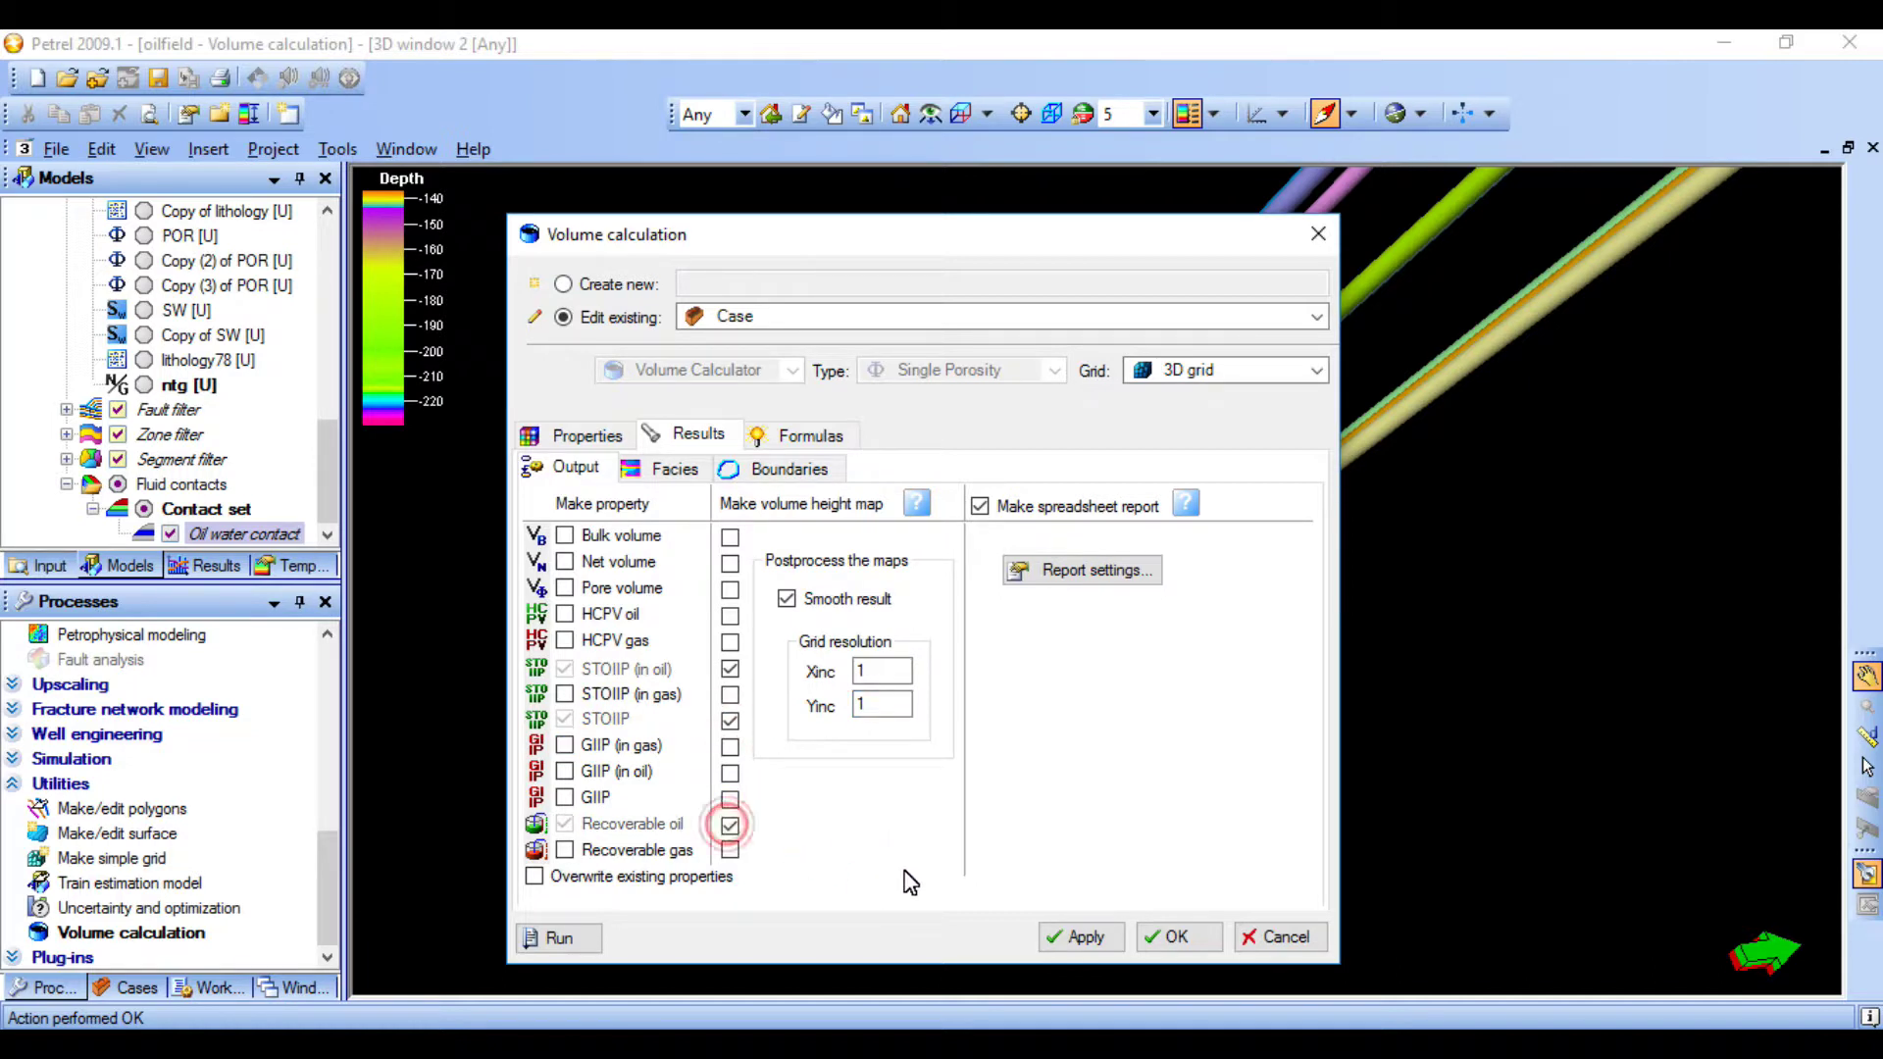
Review the boundary options, the facies property and the formulas used in the volume computations.
left_click(790, 467)
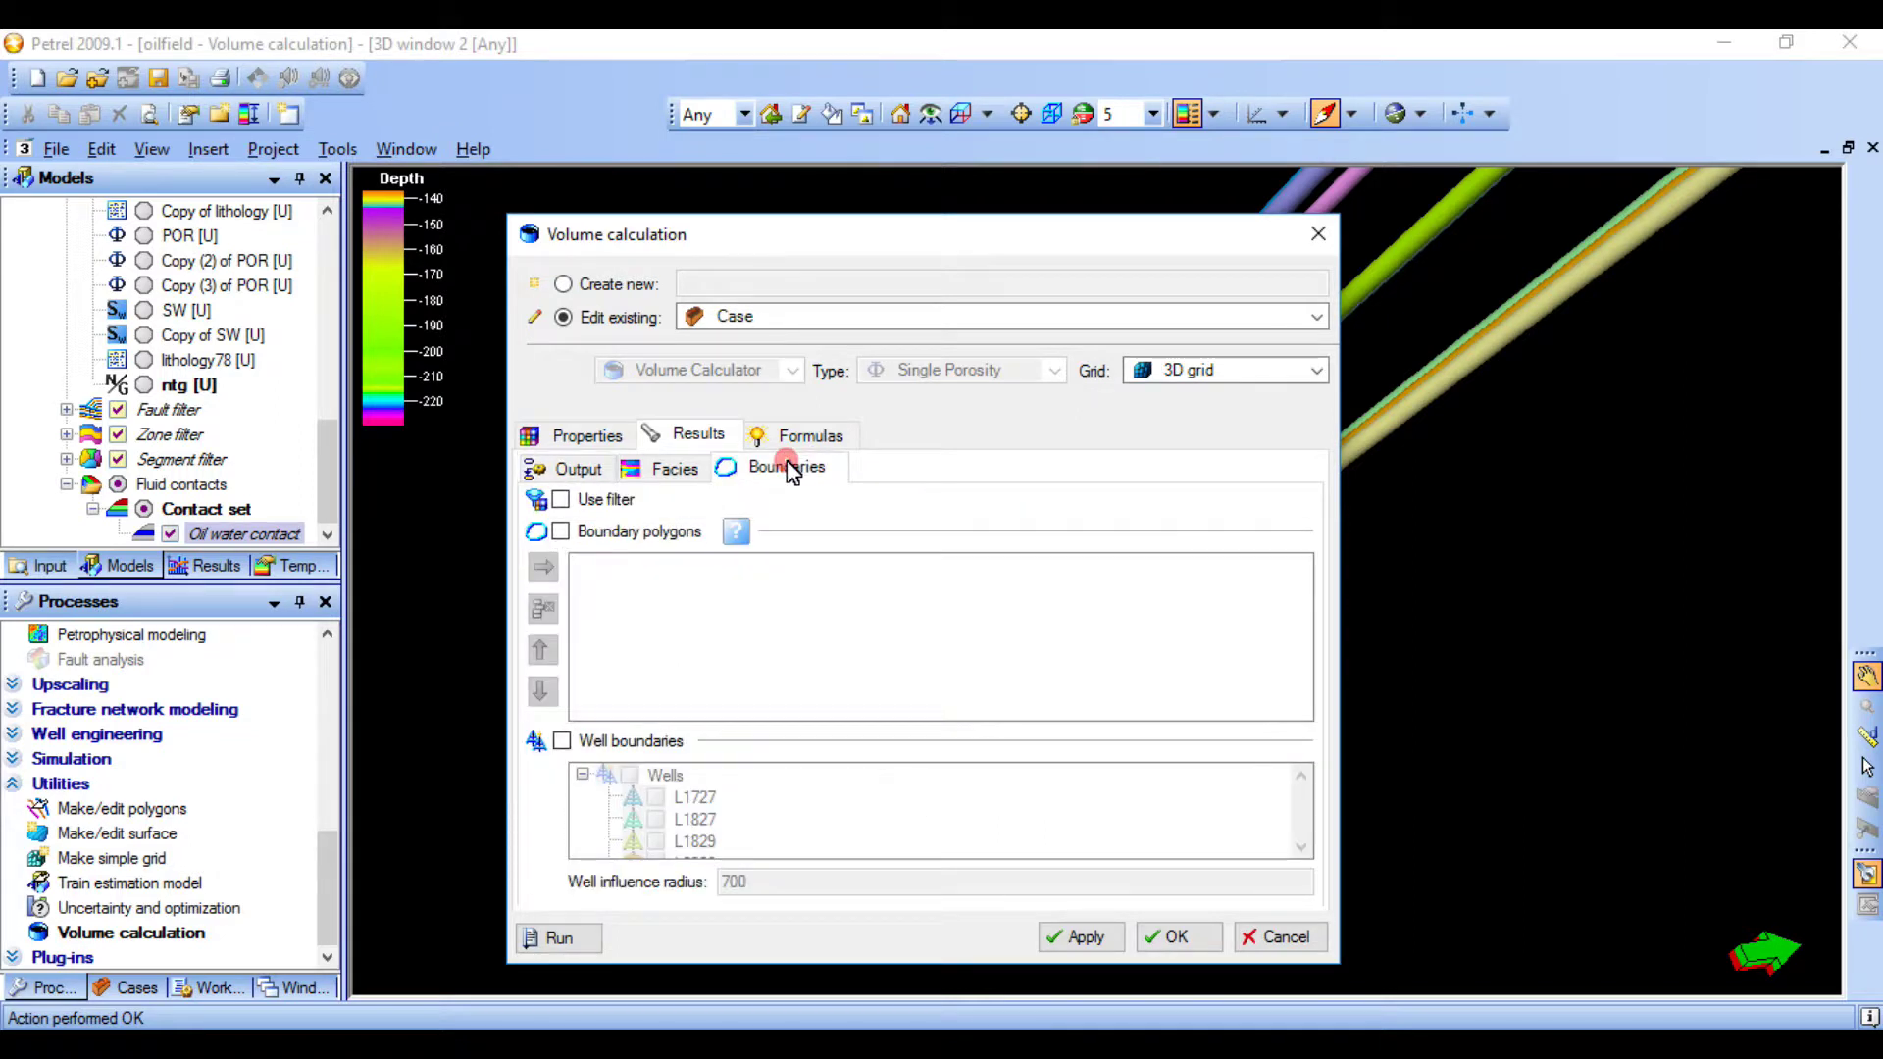
left_click(669, 470)
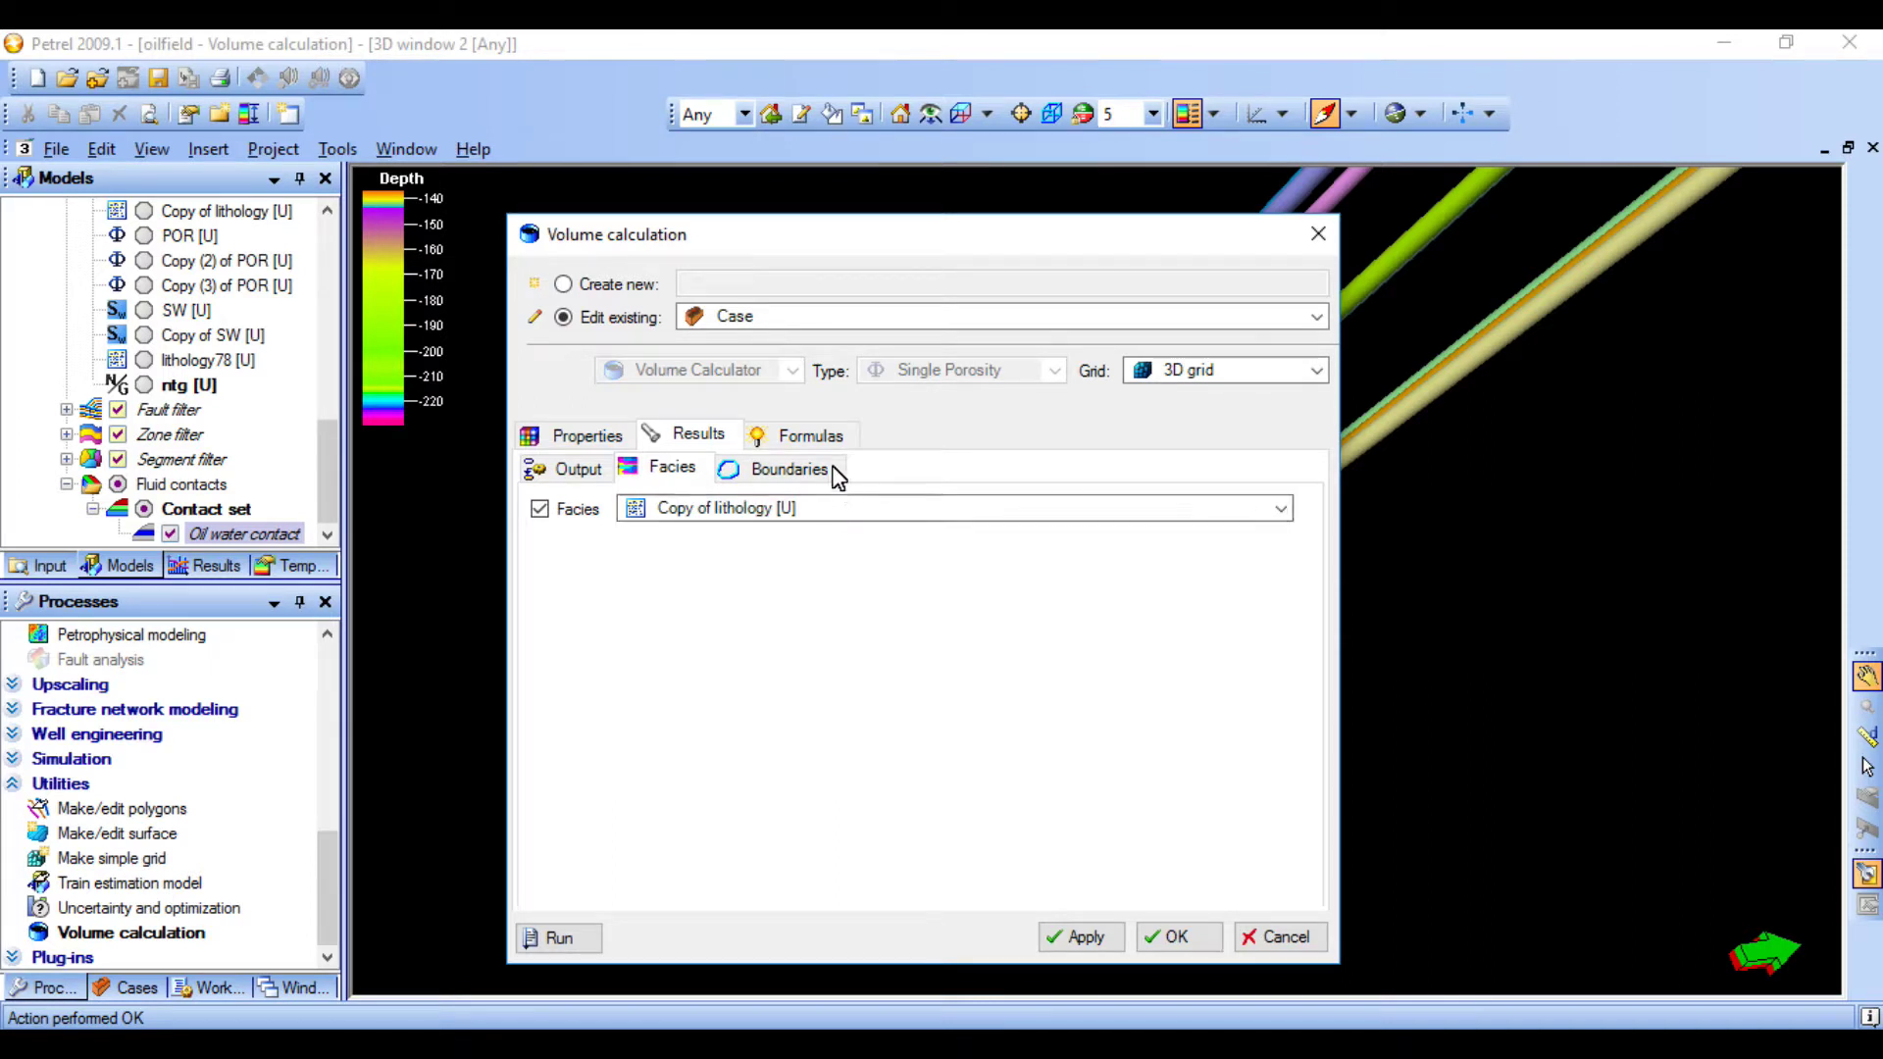
left_click(803, 441)
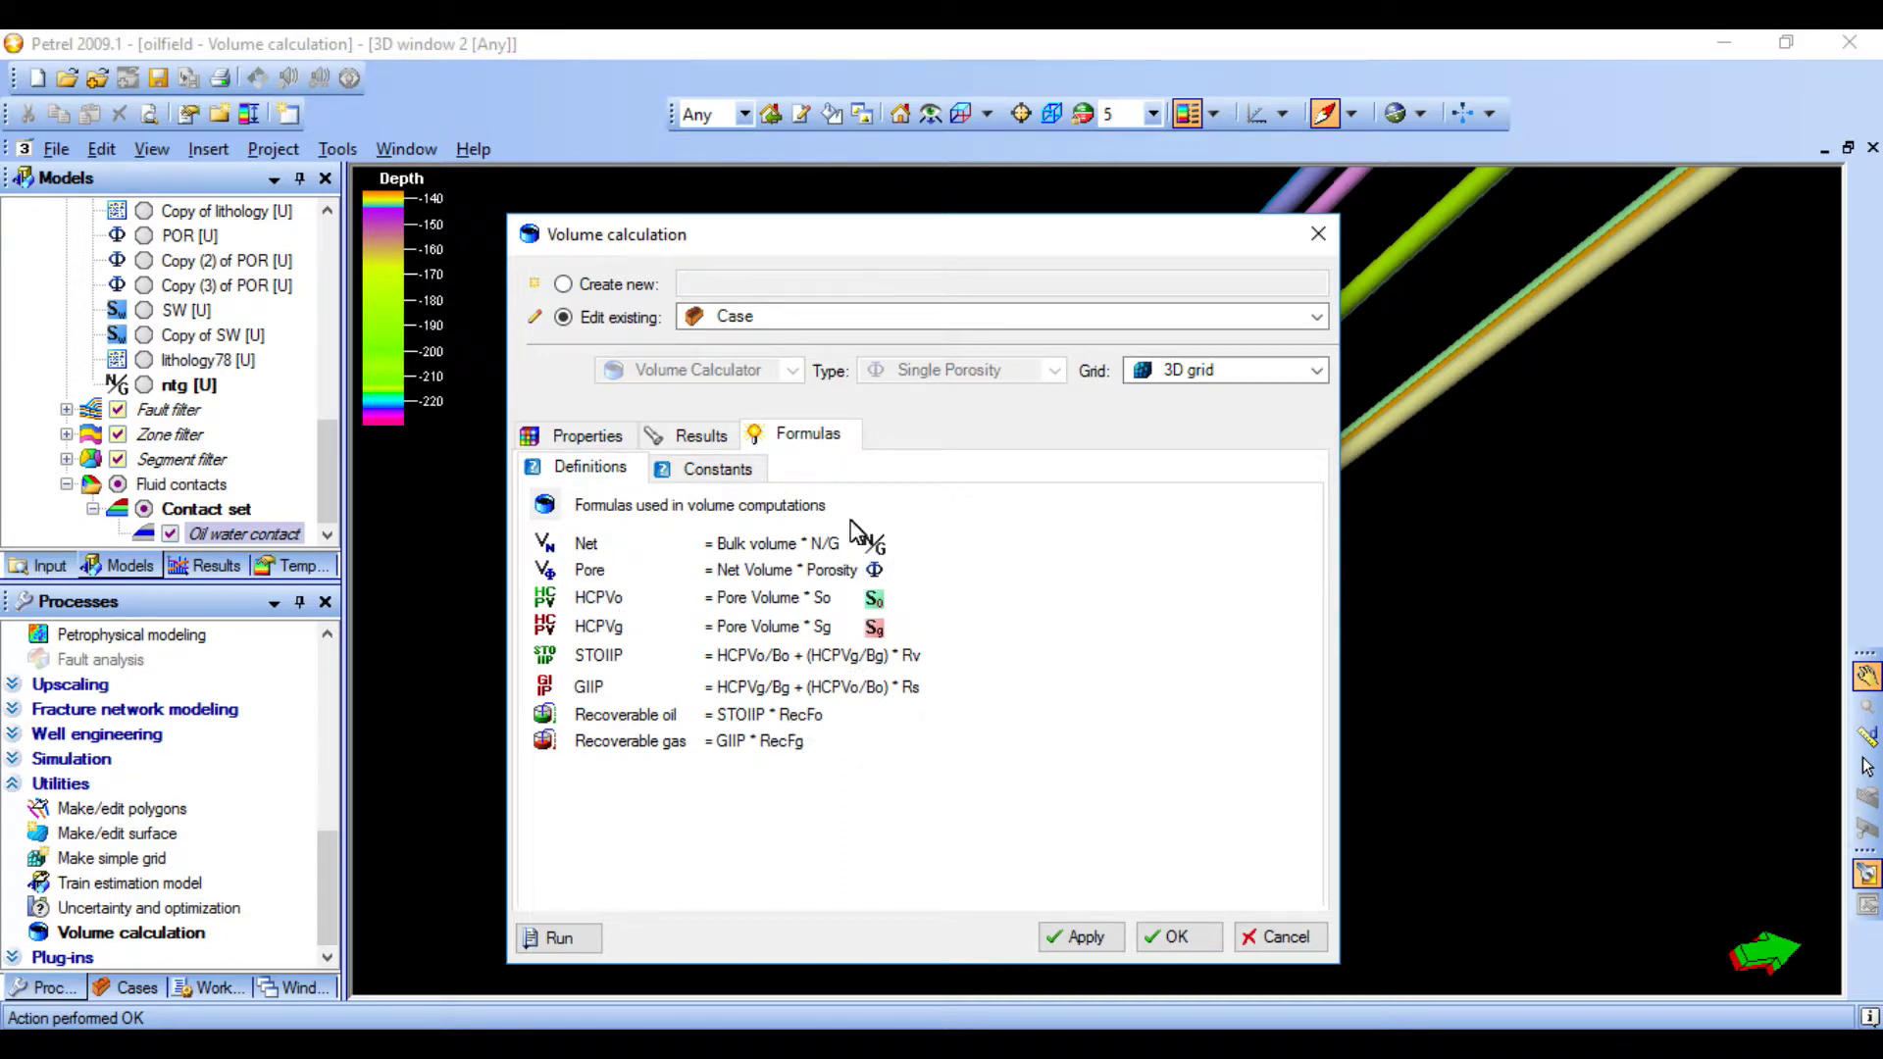
left_click(691, 436)
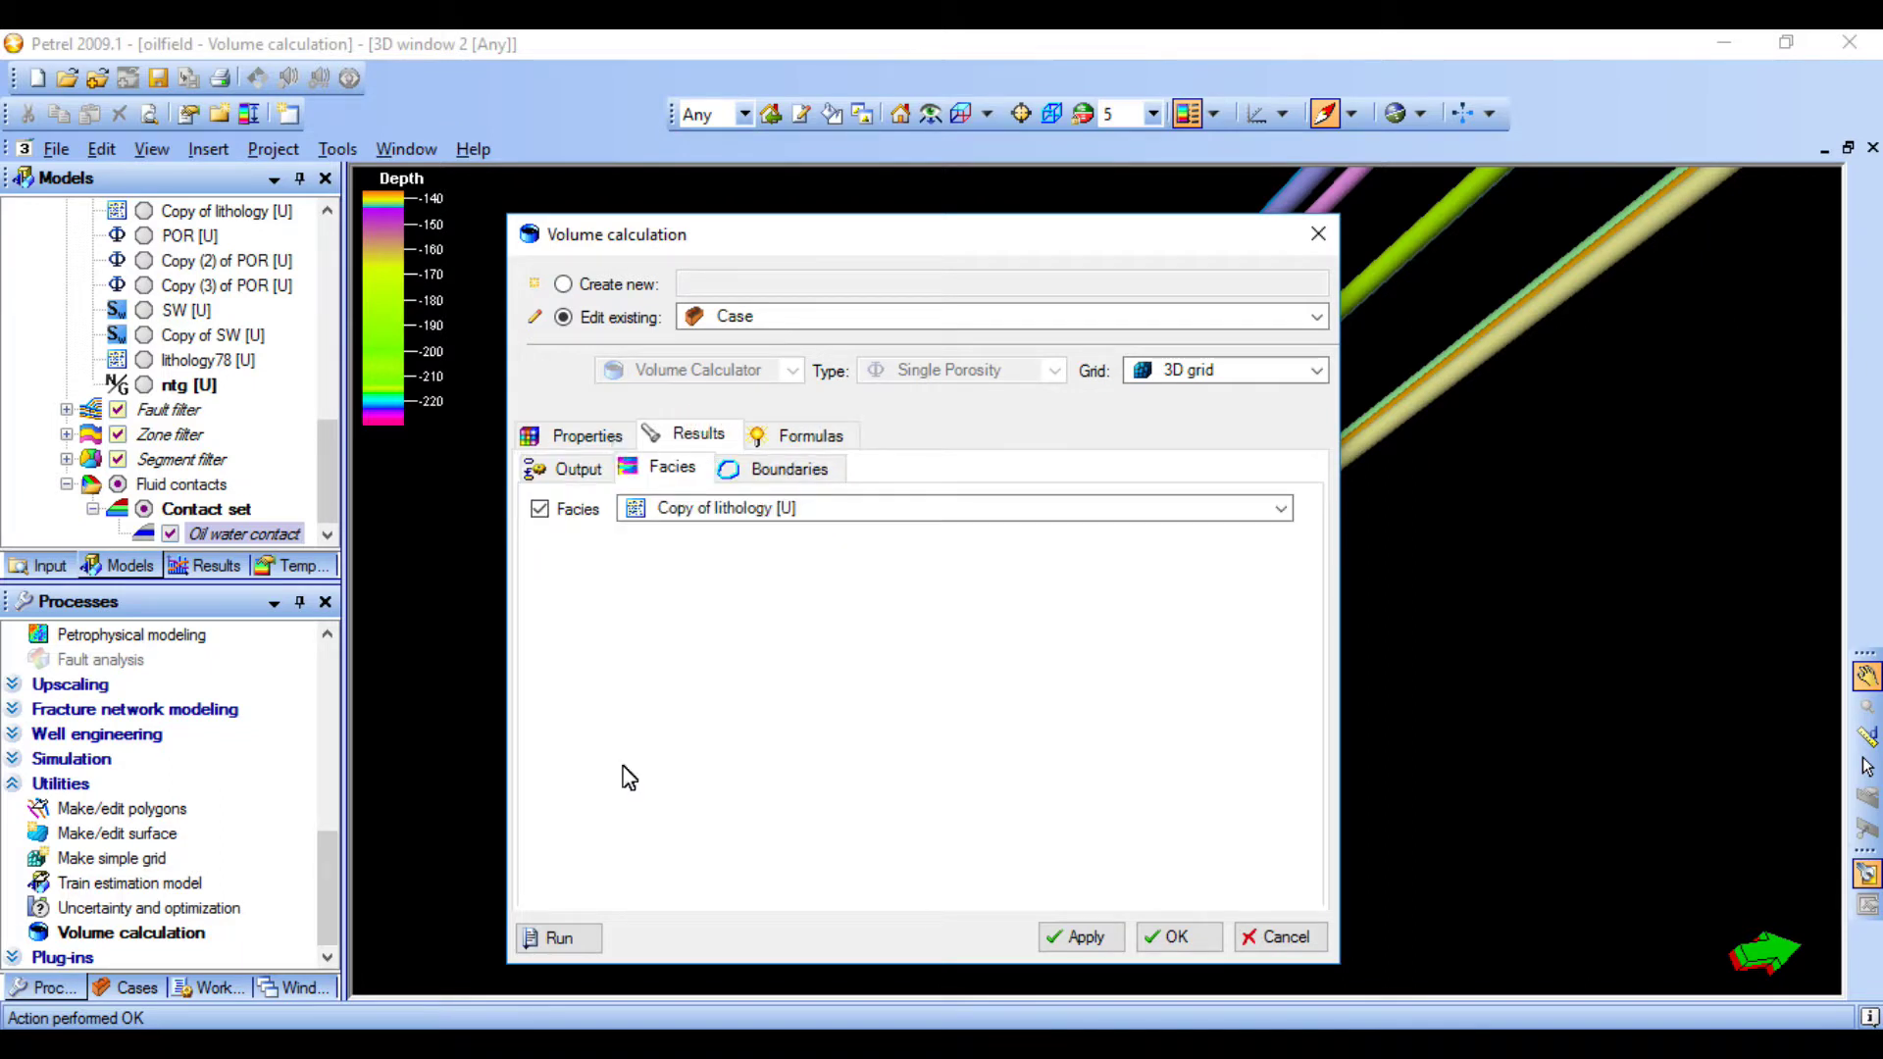
Run the volume calculation, dismiss the message log and move the calculation dialog clear of the output sheet.
left_click(561, 937)
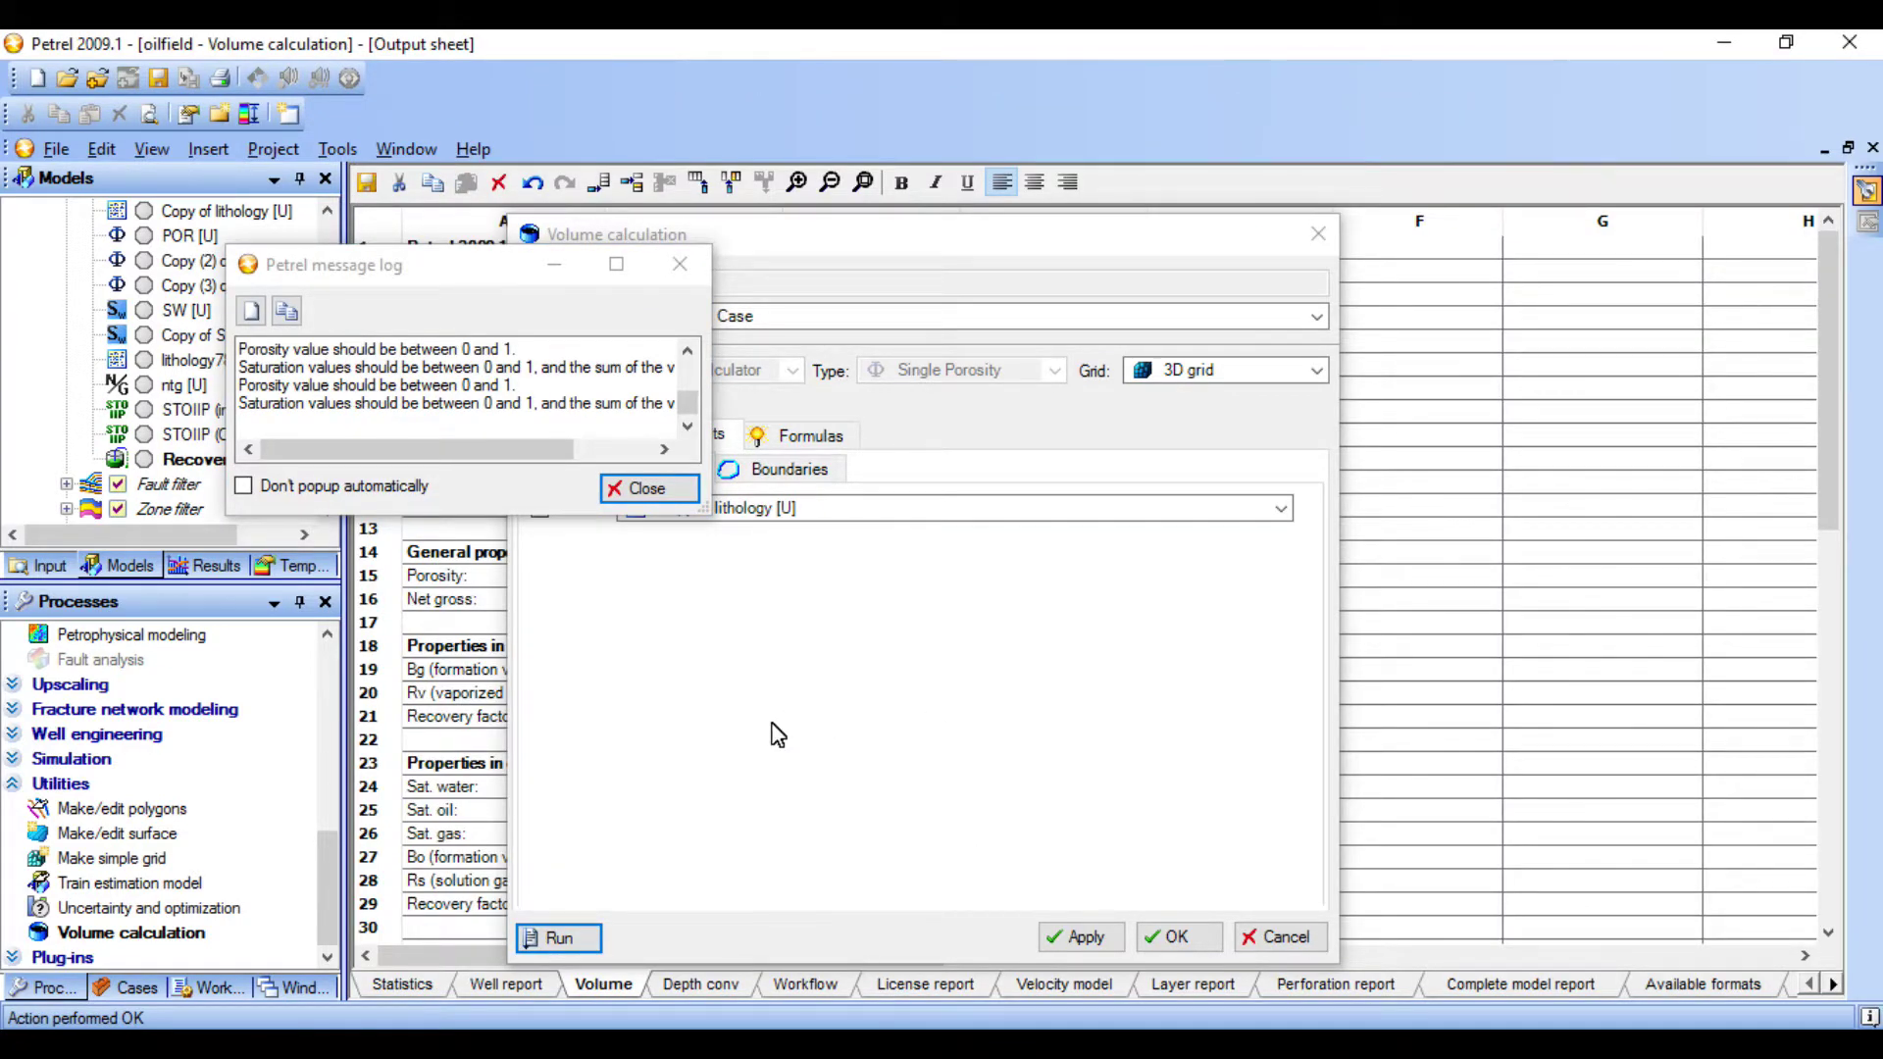
left_click(654, 489)
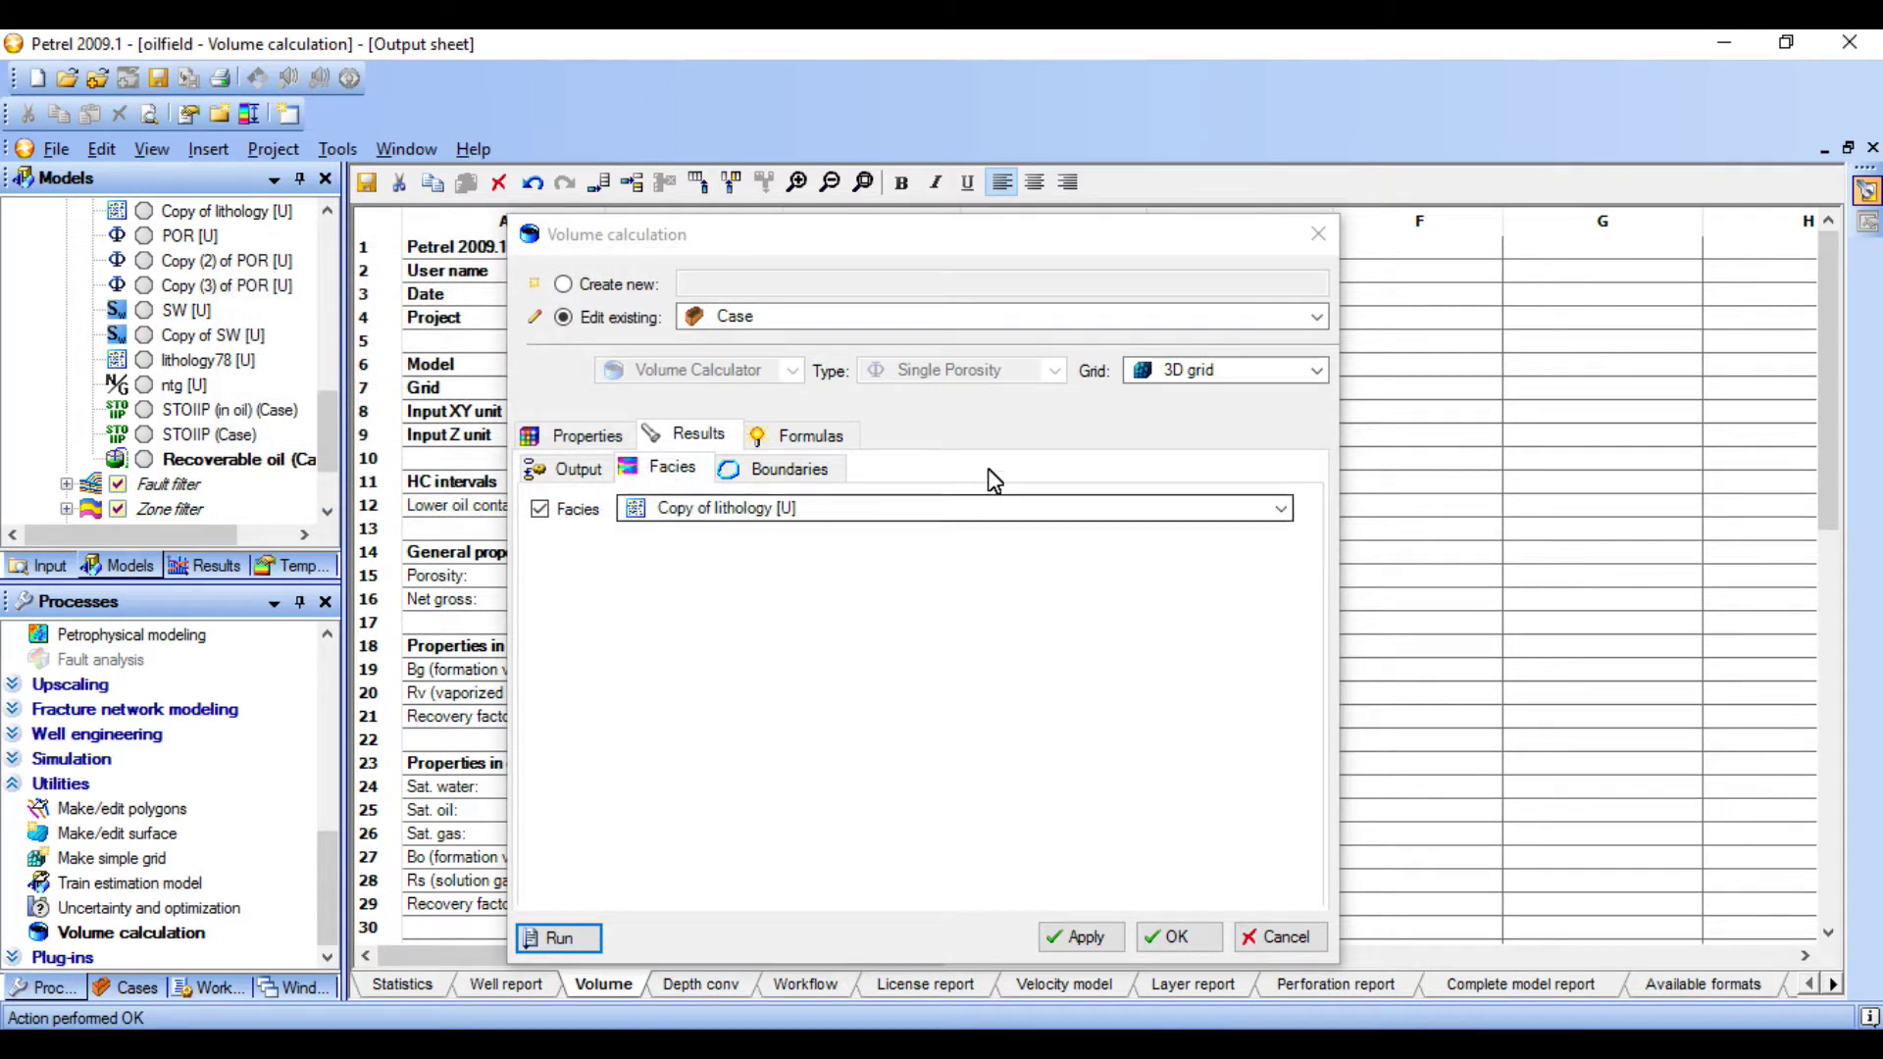
left_click_drag(1137, 245, 1344, 904)
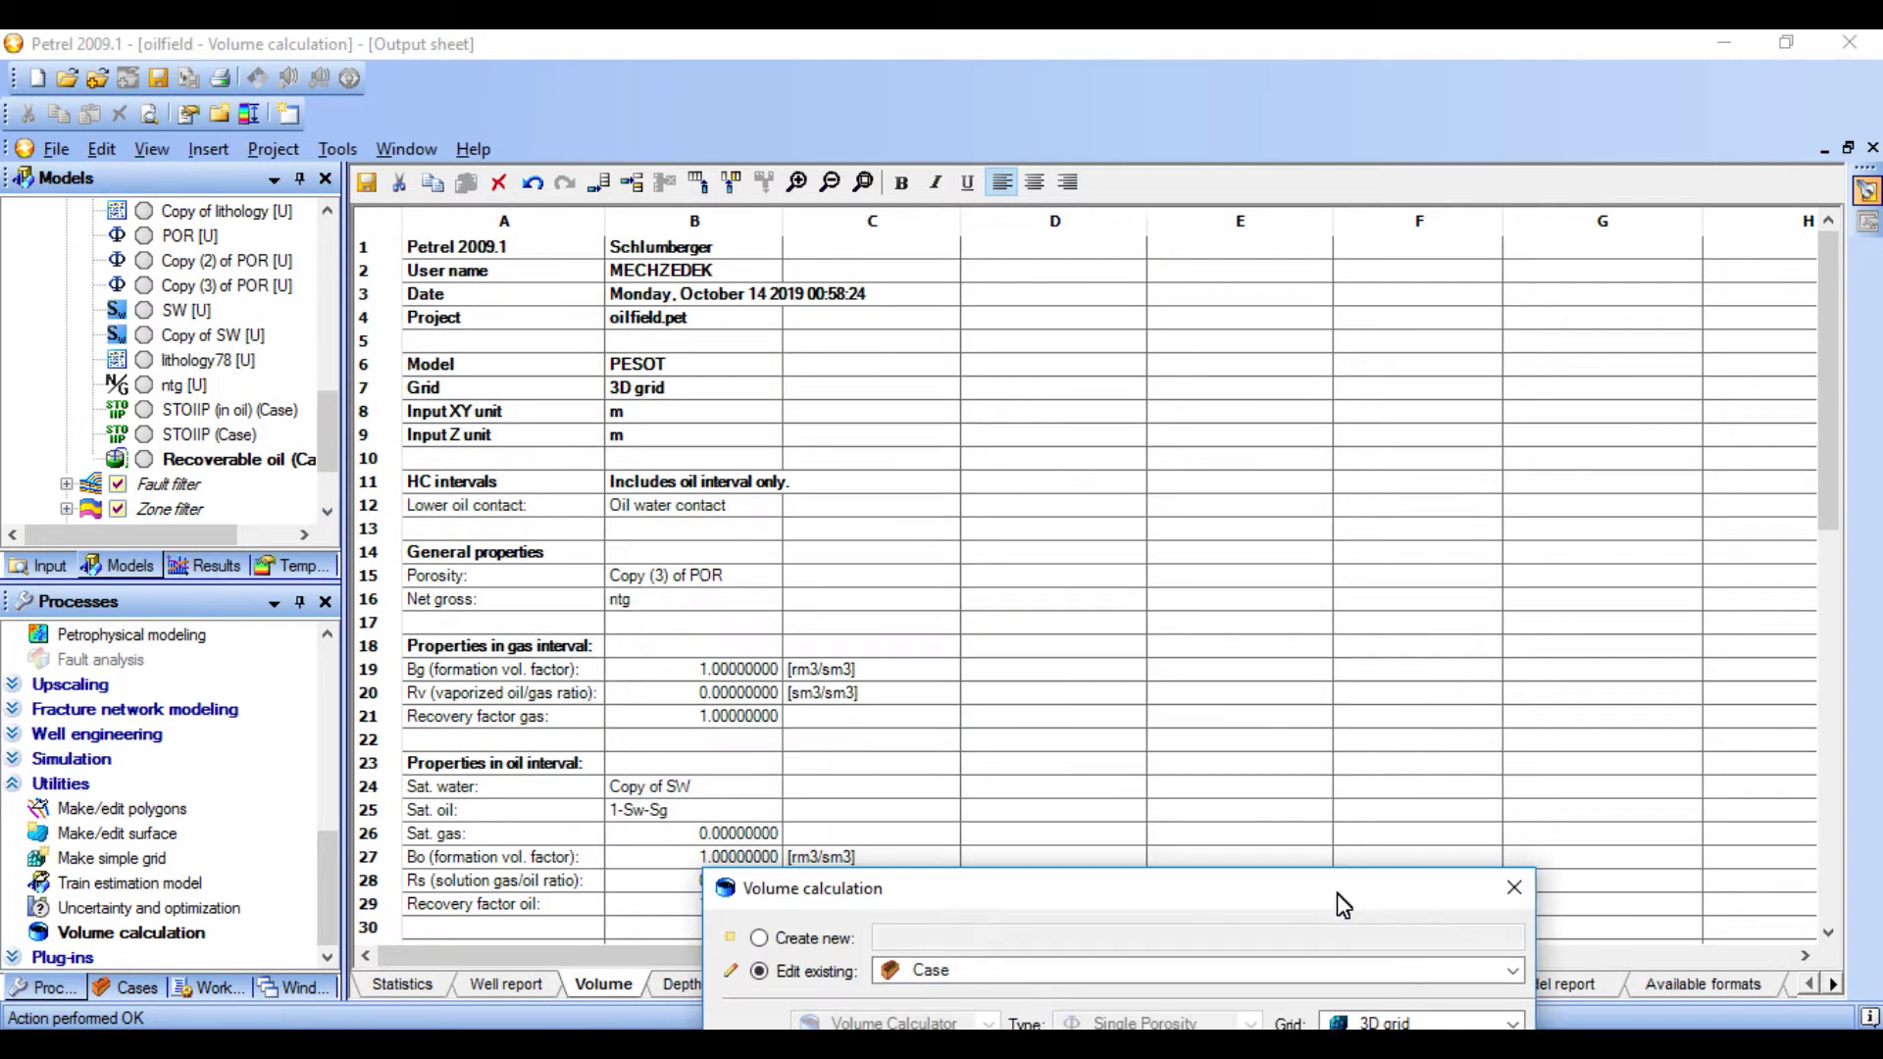
left_click(1339, 744)
left_click_drag(1480, 891, 523, 1026)
Examine the volume report from the HC intervals and general properties down to the facies and case totals.
left_click(924, 484)
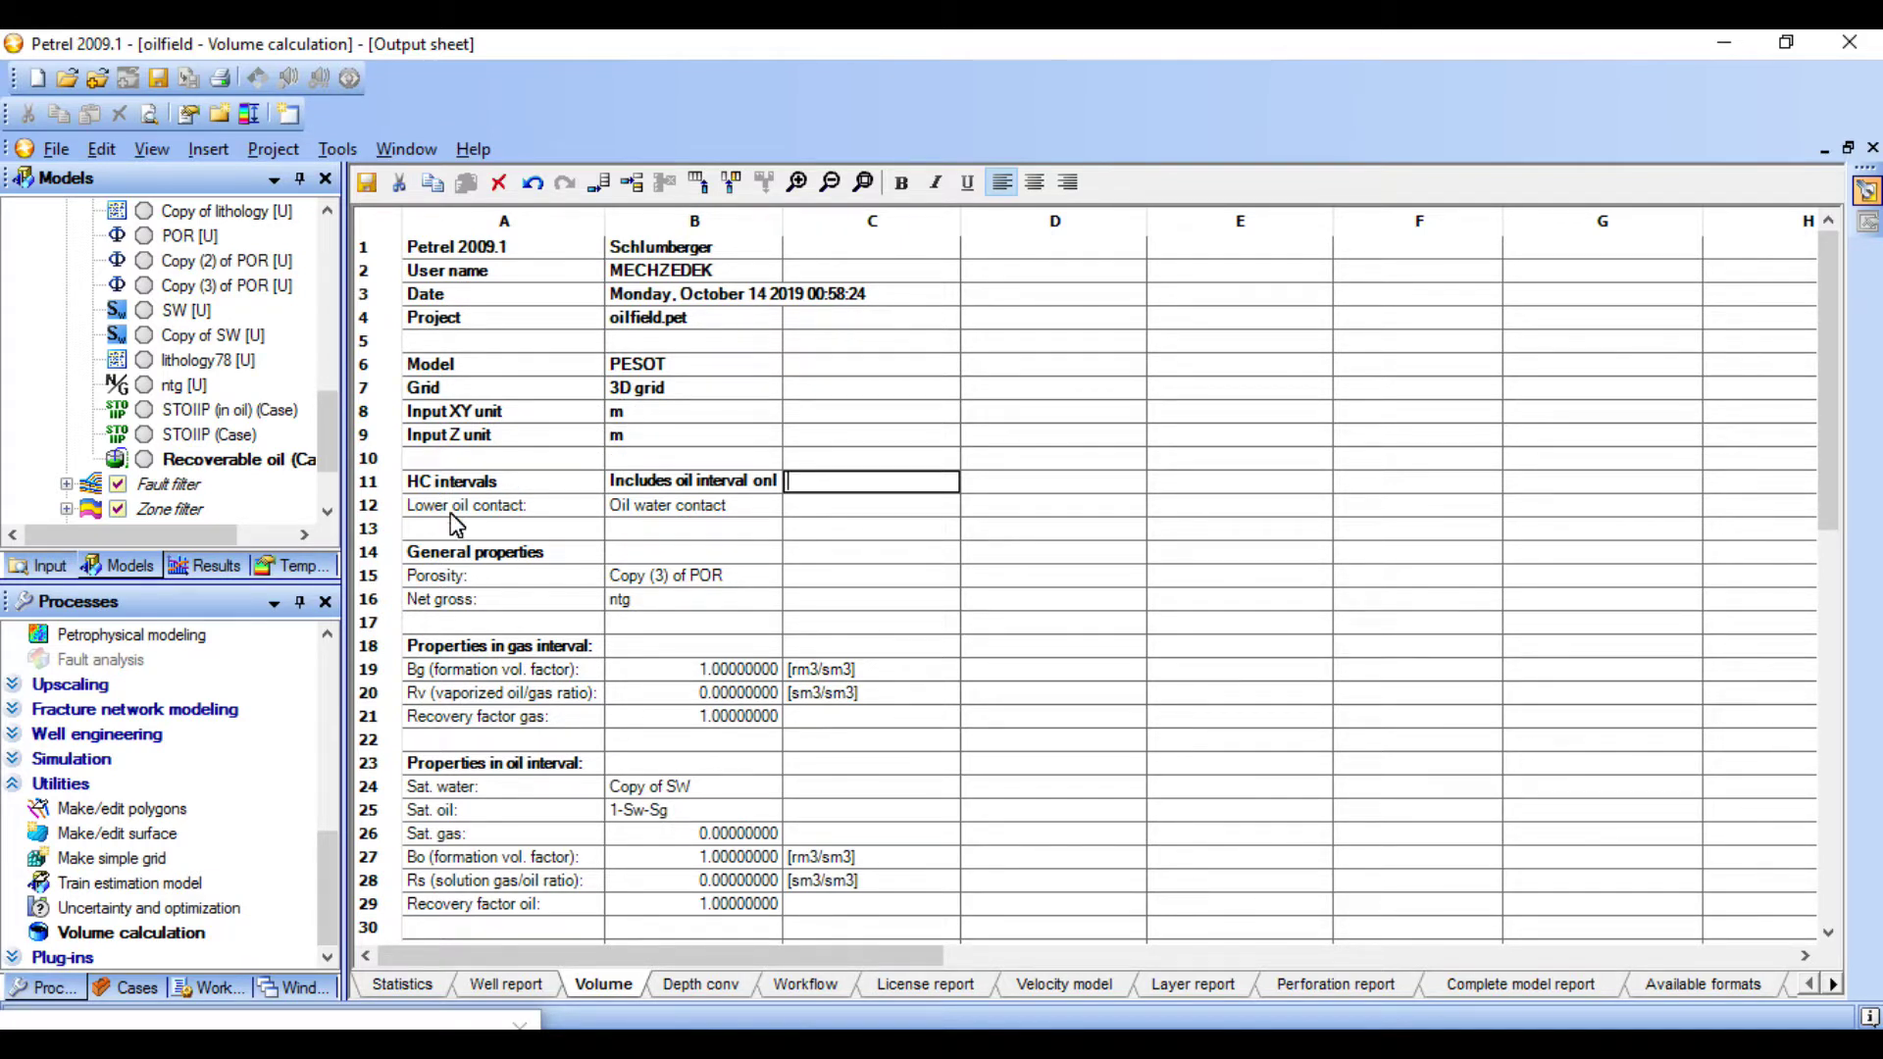
left_click(648, 600)
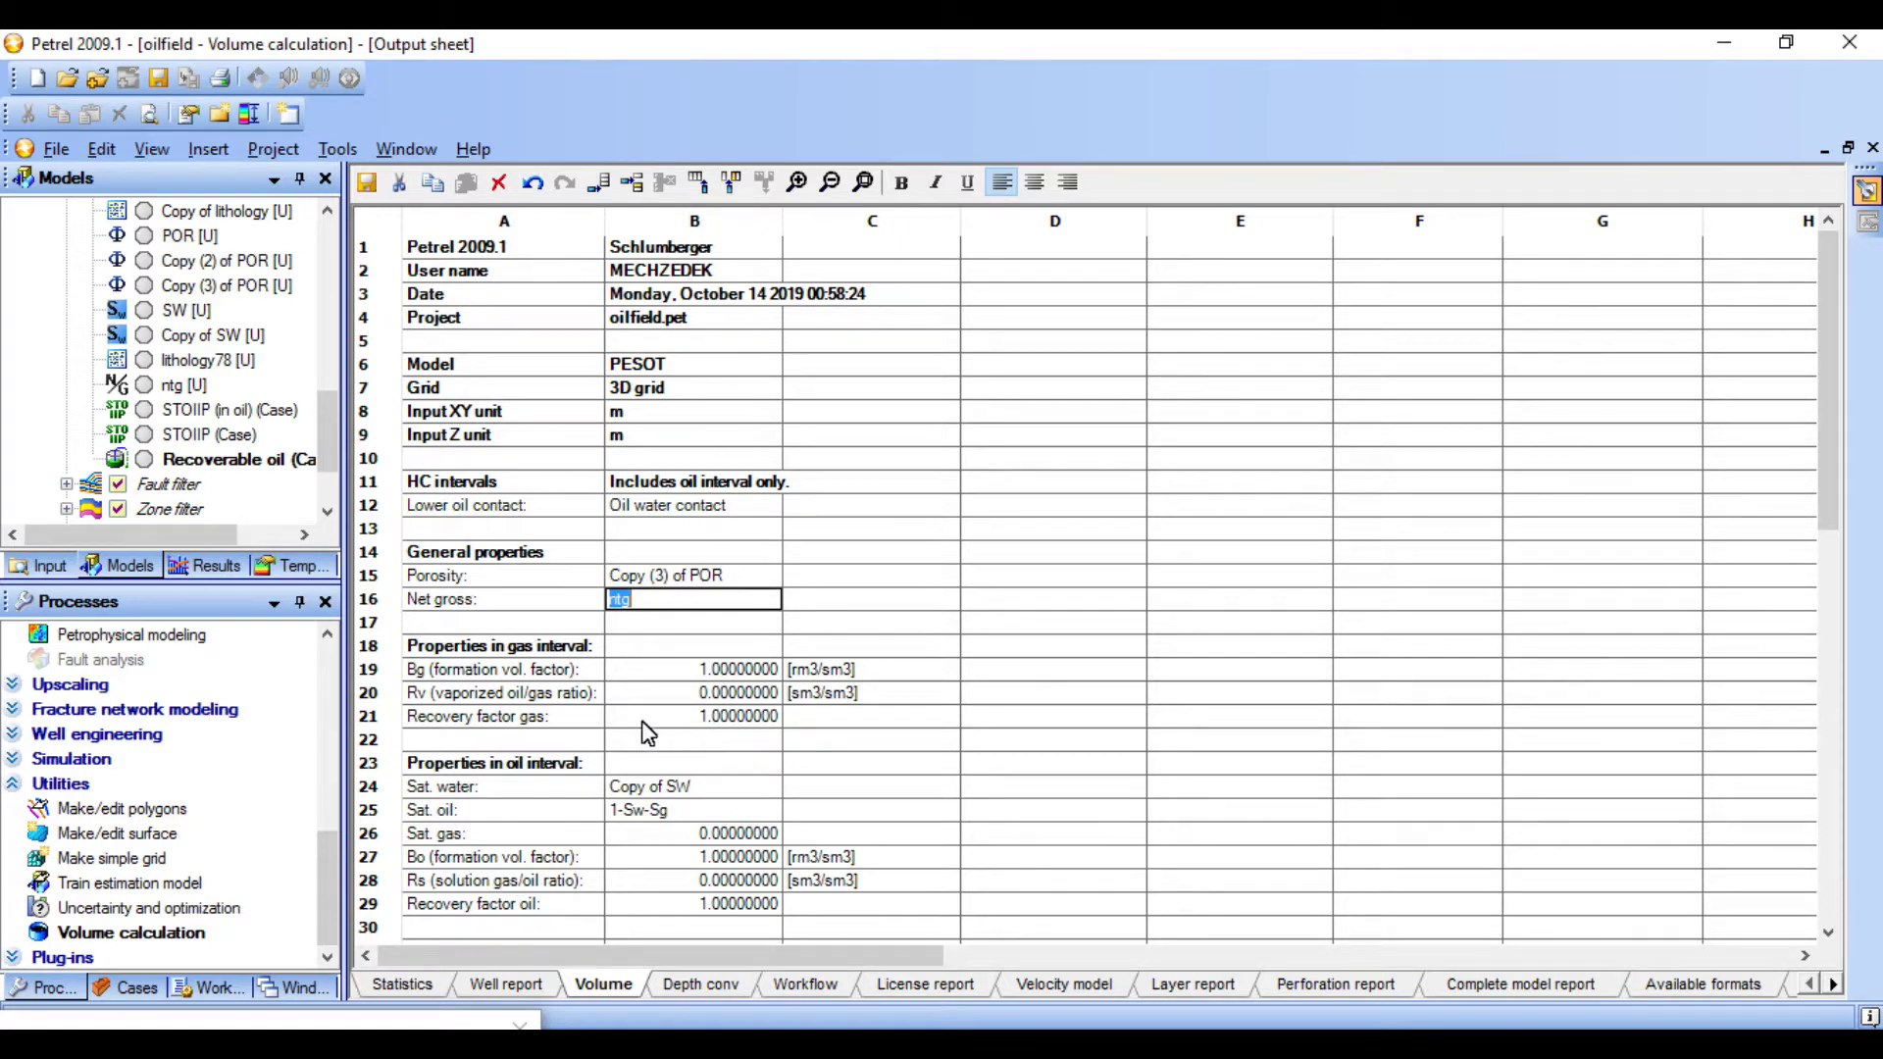
scroll(902, 731, "down", 5)
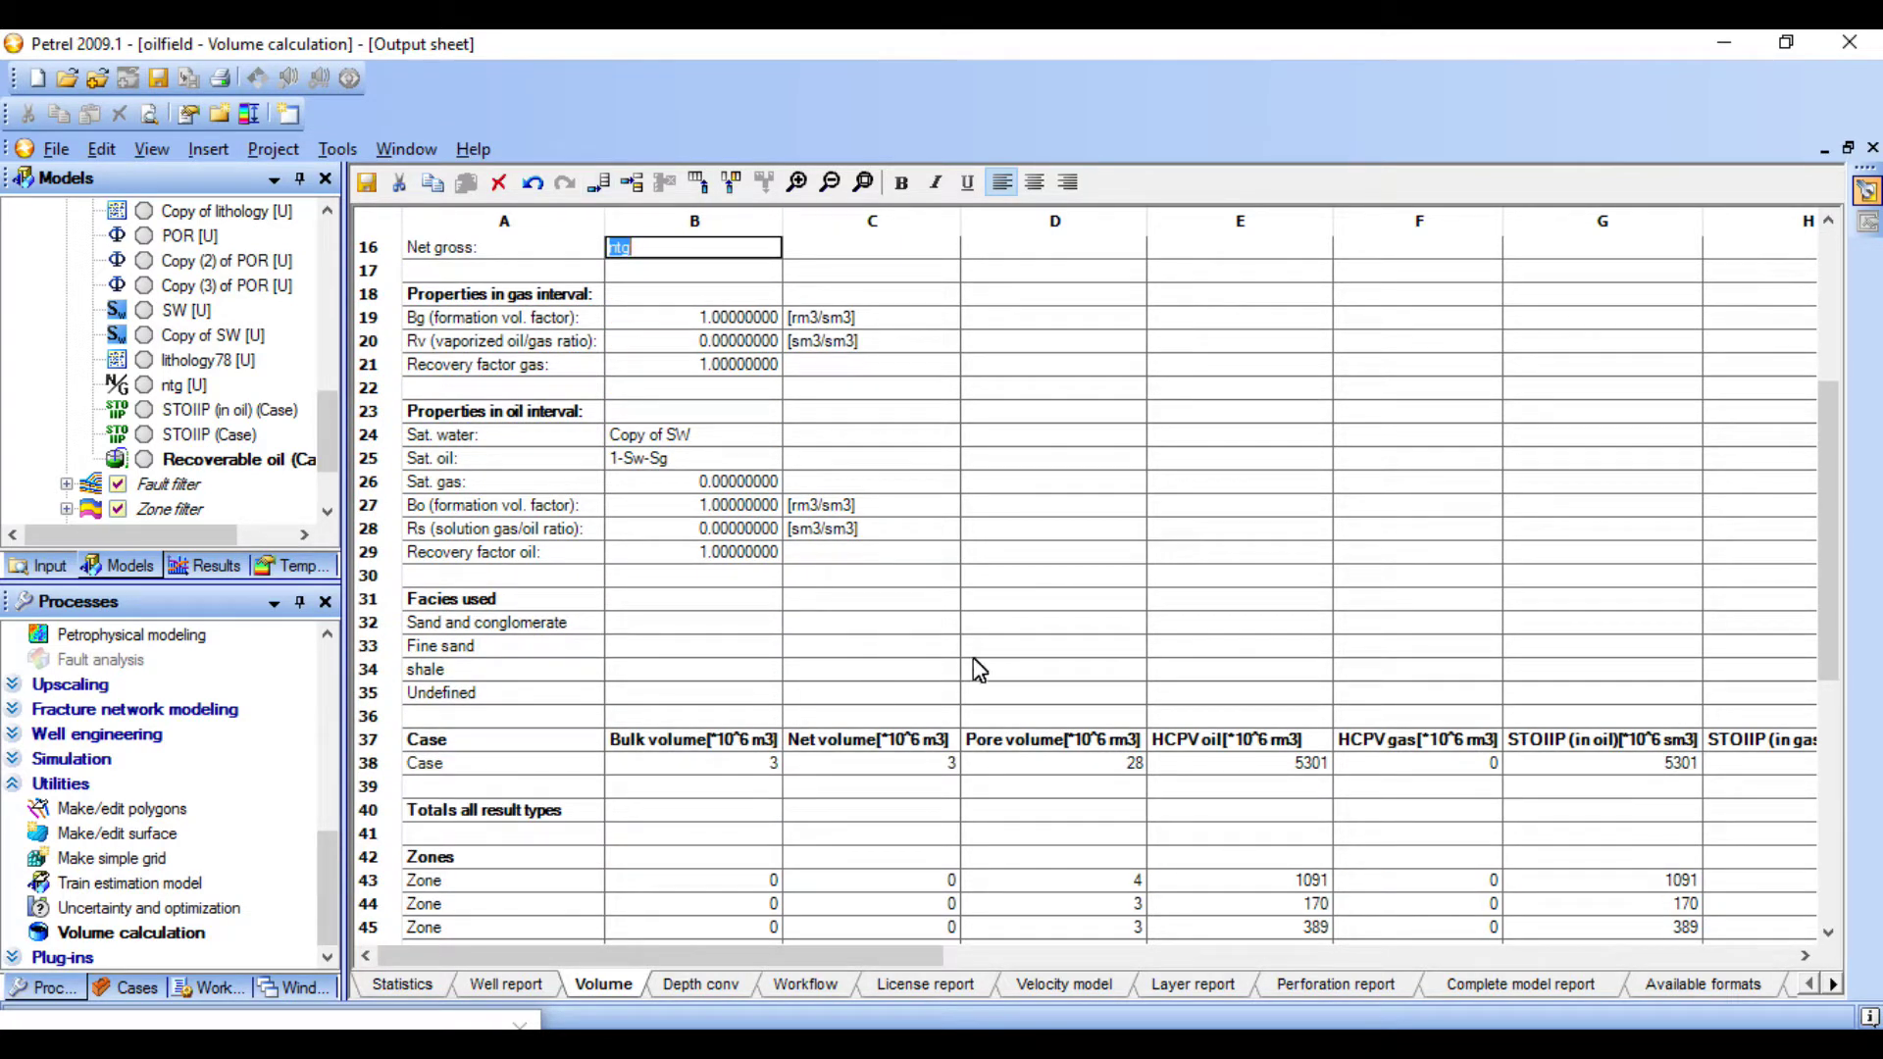
scroll(1053, 657, "down", 1)
scroll(1053, 657, "down", 2)
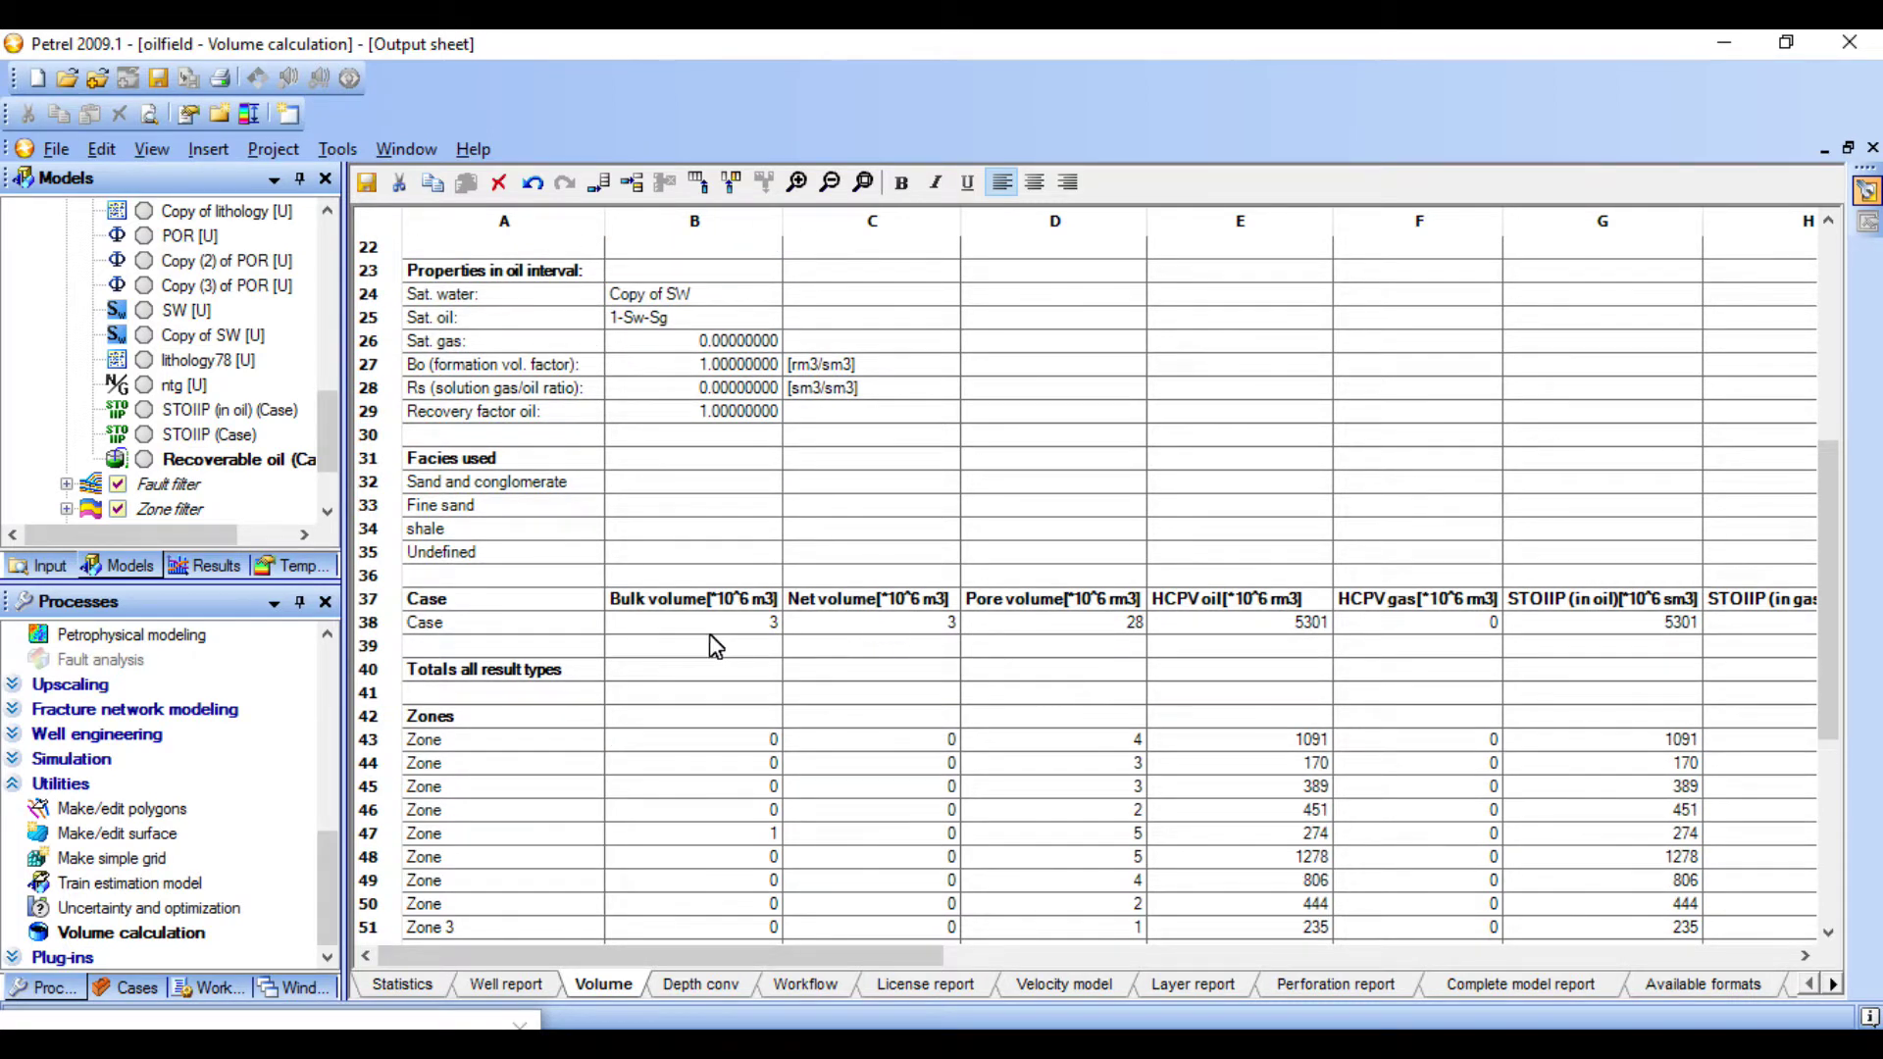
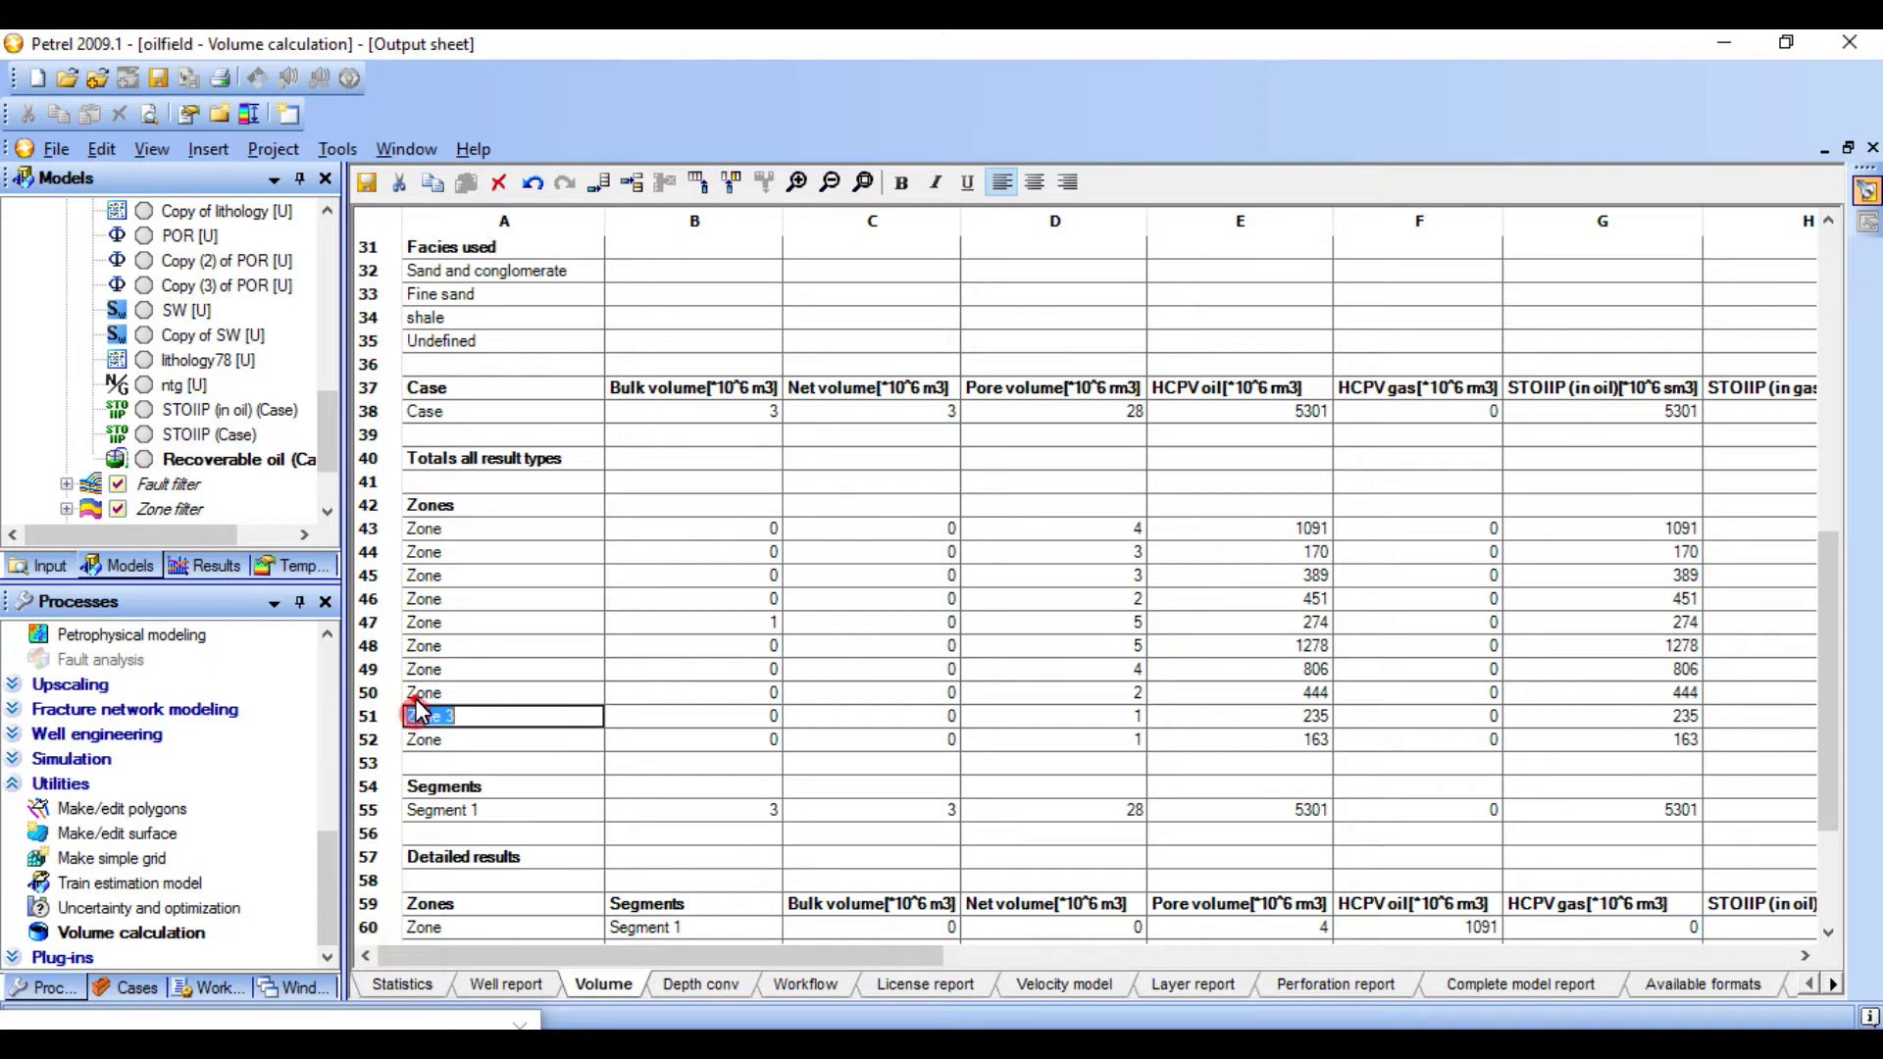
Go through the individual zone entries in rows 48 up to 43 of the volume report.
left_click(424, 645)
left_click(432, 626)
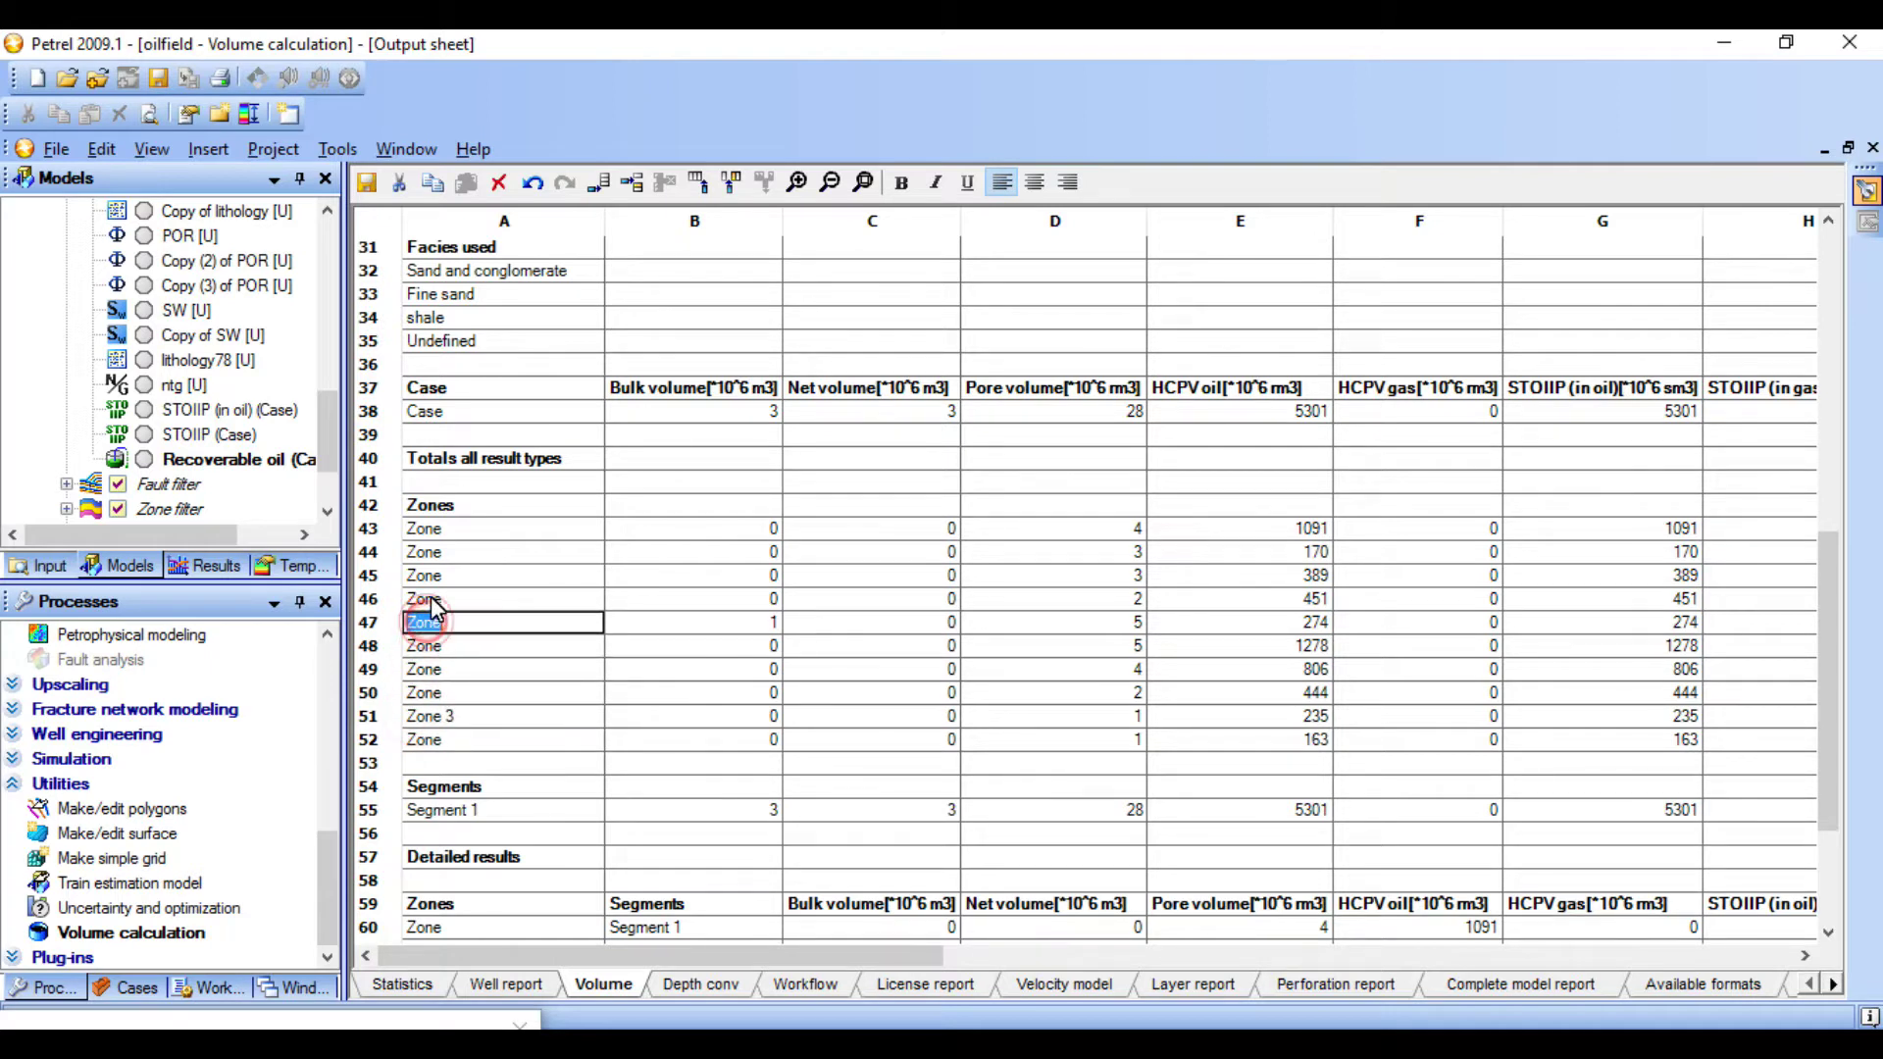
left_click(430, 600)
left_click(432, 578)
left_click(428, 553)
left_click(427, 530)
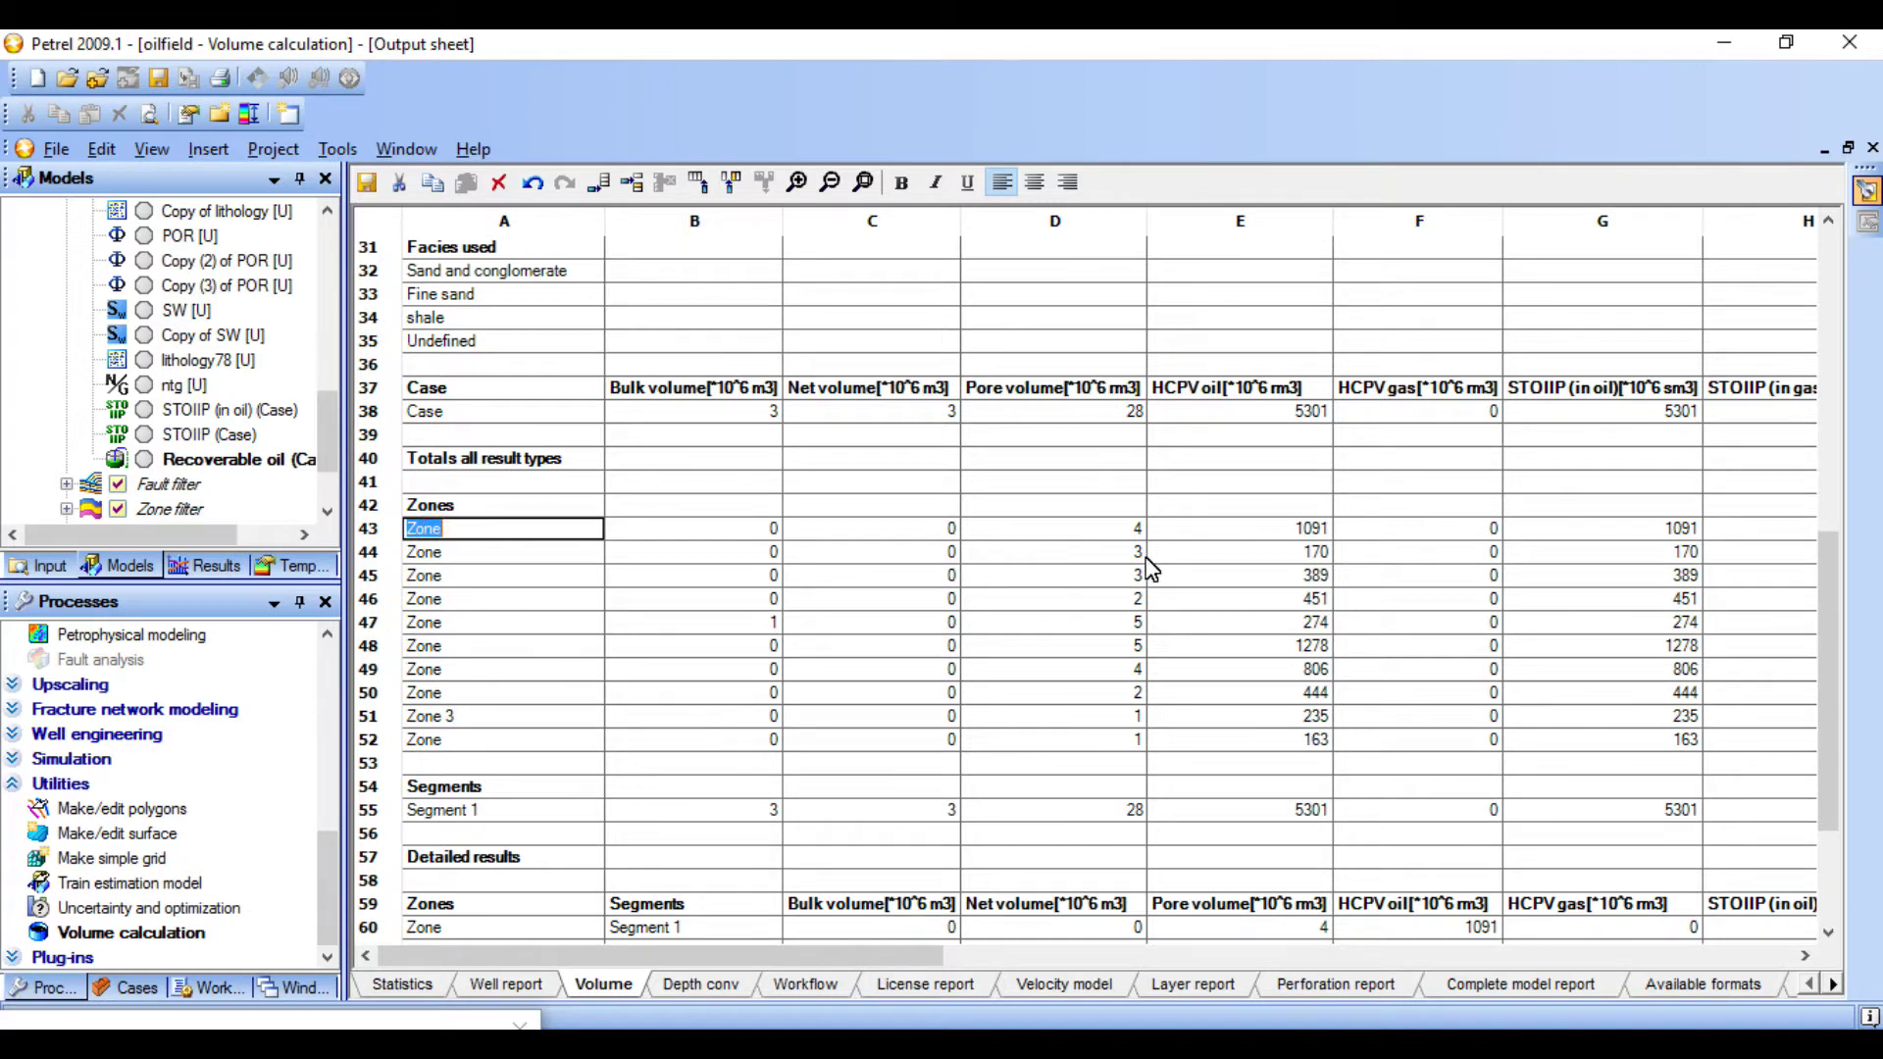
Compare the STOIIP (in oil) values of the zones, highlight row 48 and look at the detailed results below.
left_click(1689, 535)
left_click(1686, 575)
left_click(1663, 720)
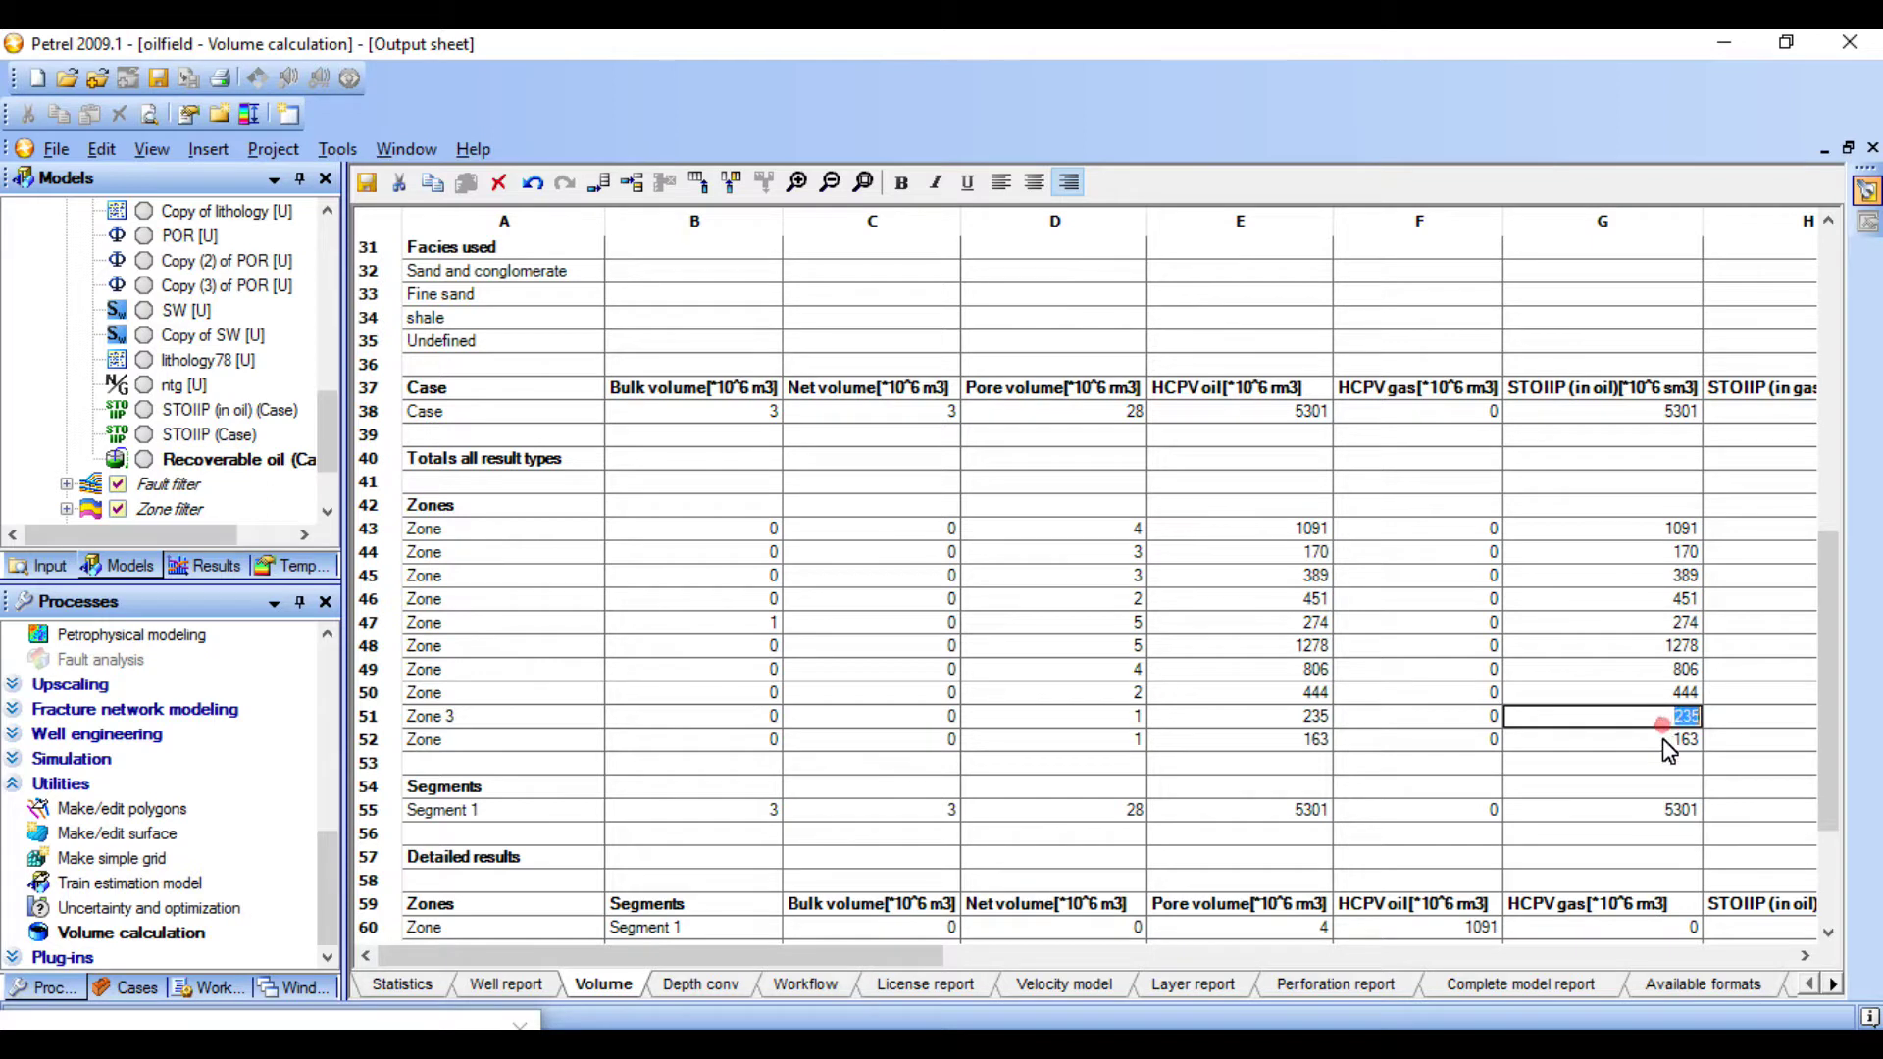
left_click(1662, 738)
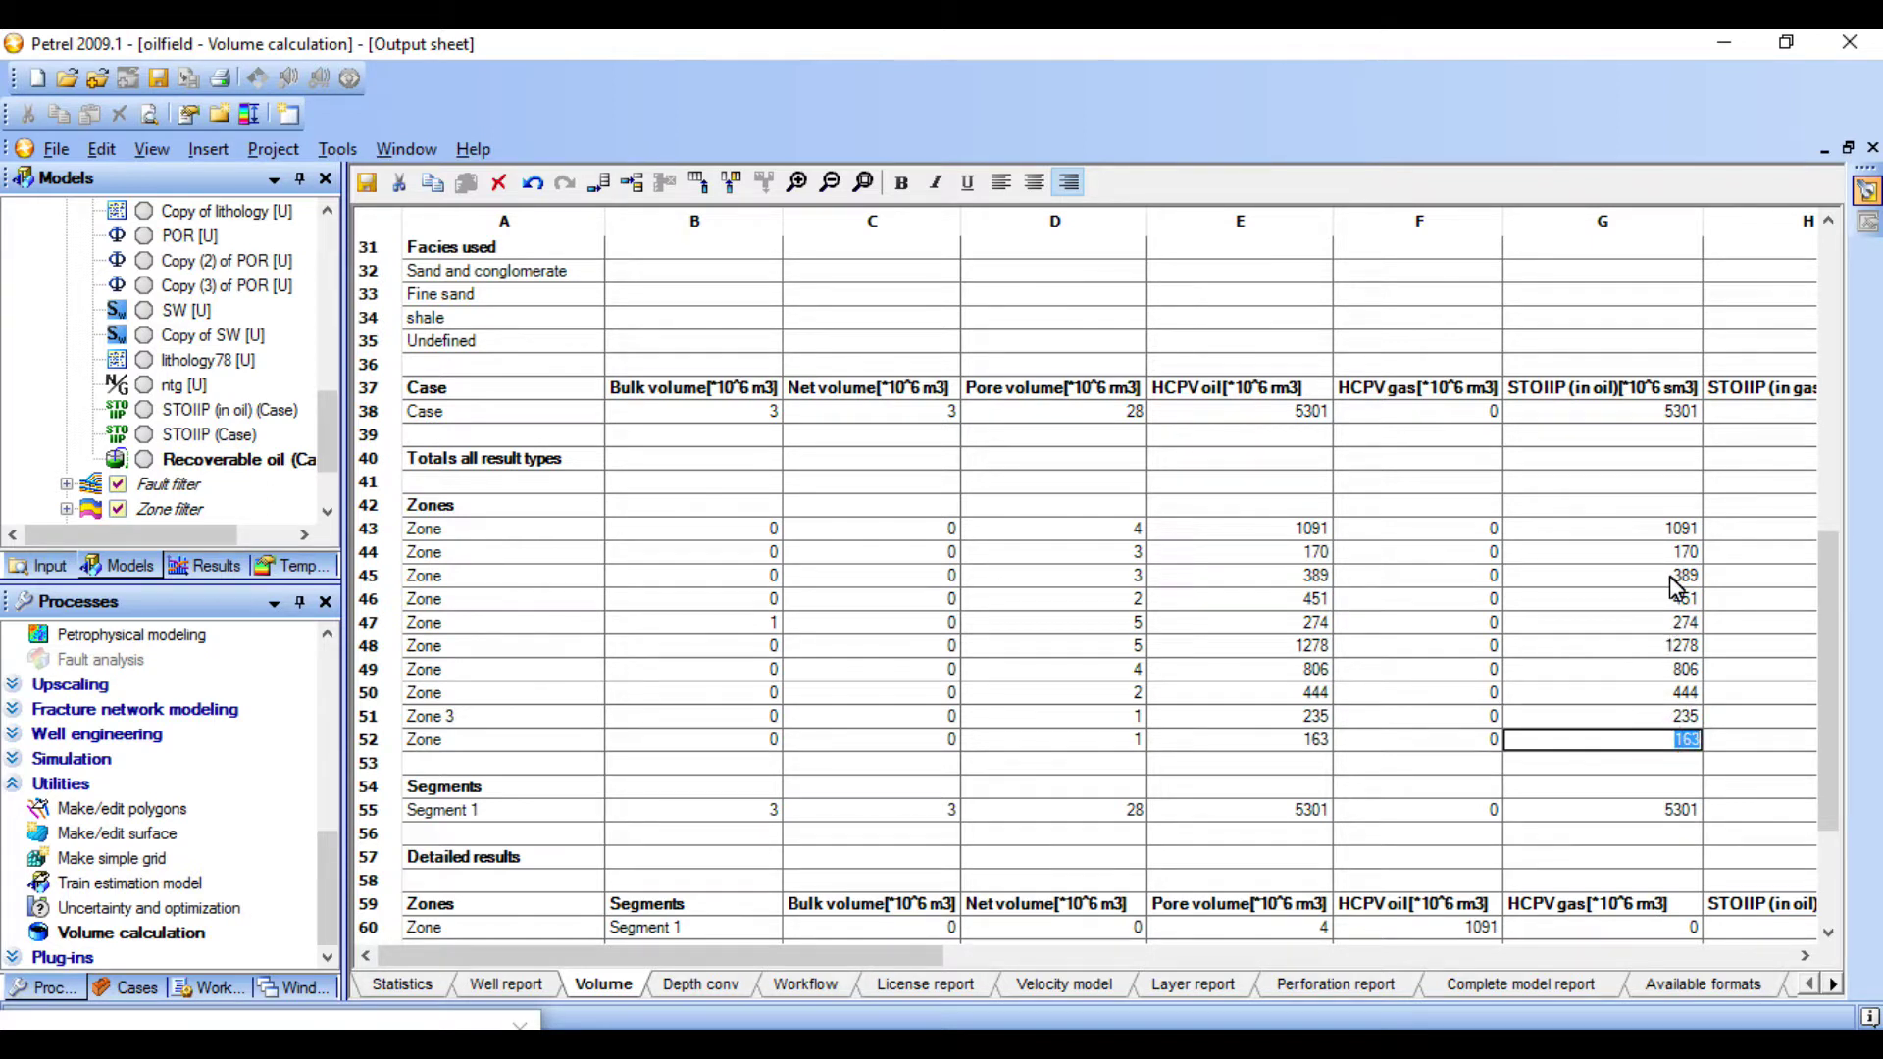
left_click(1667, 645)
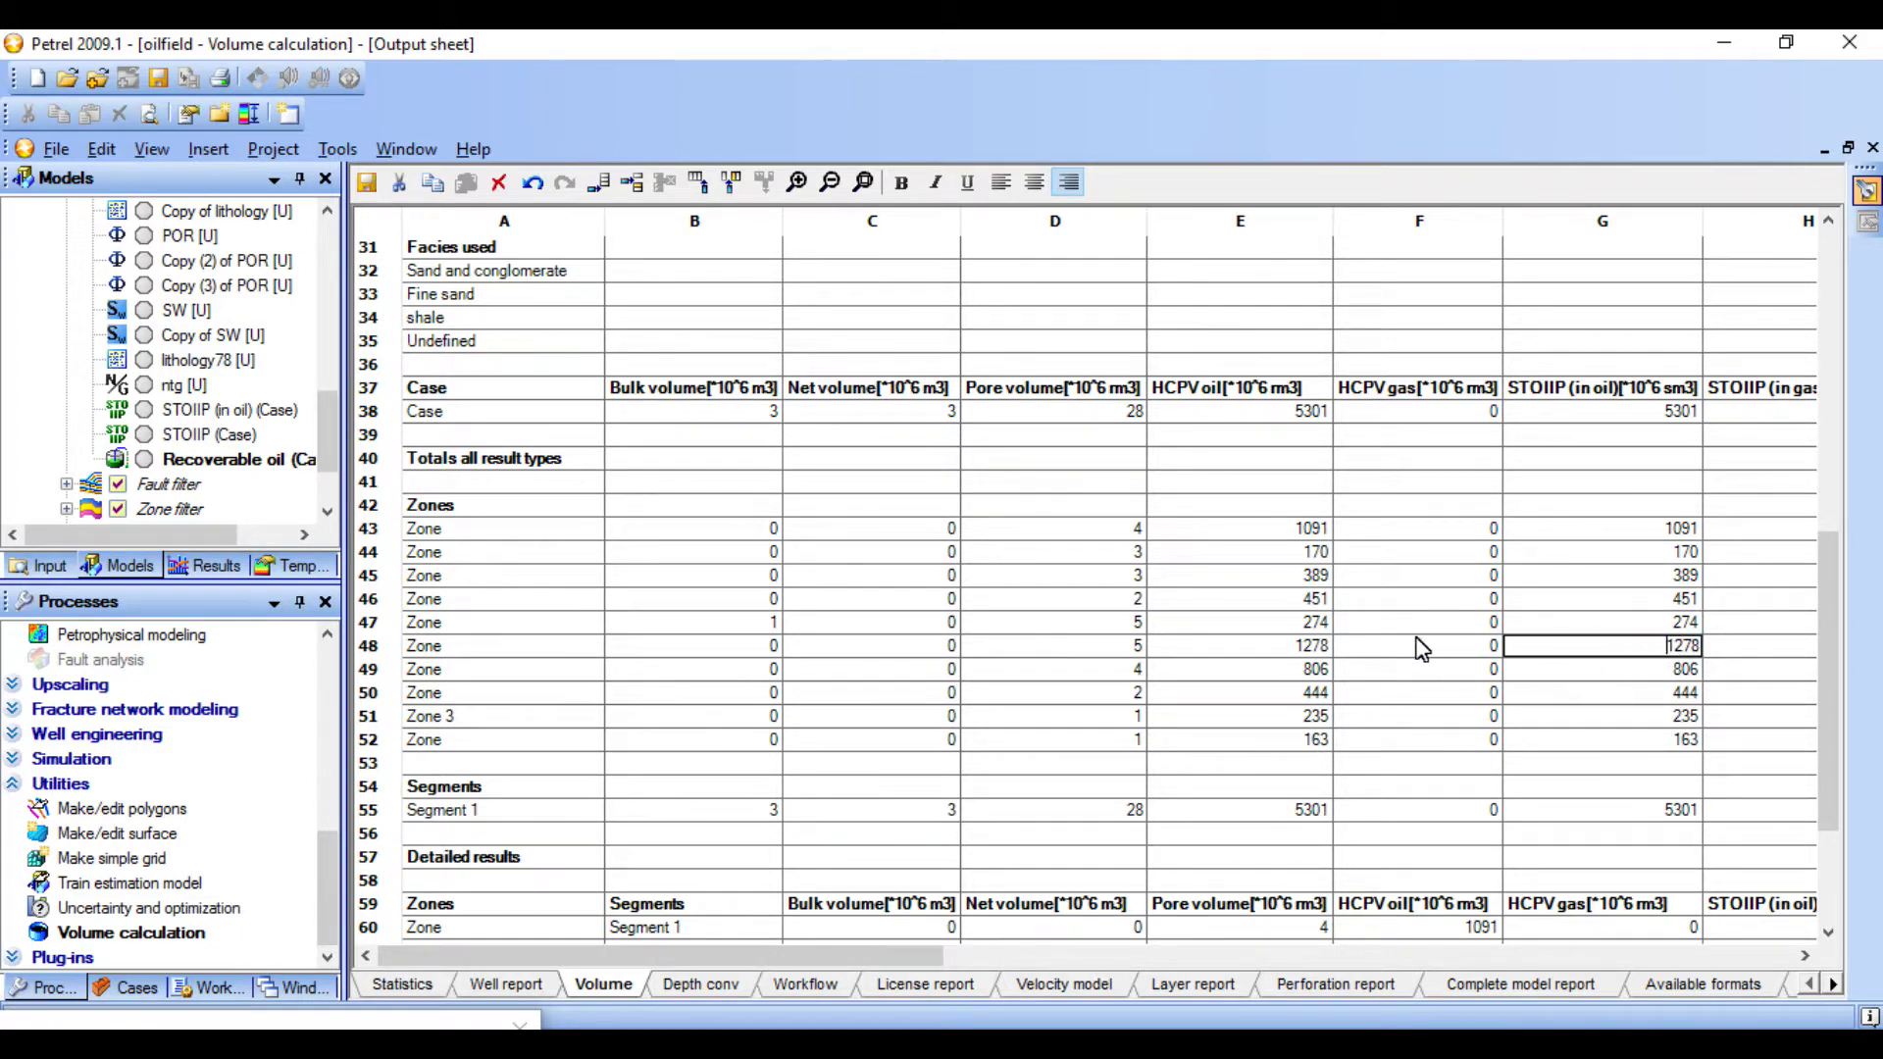
left_click(363, 653)
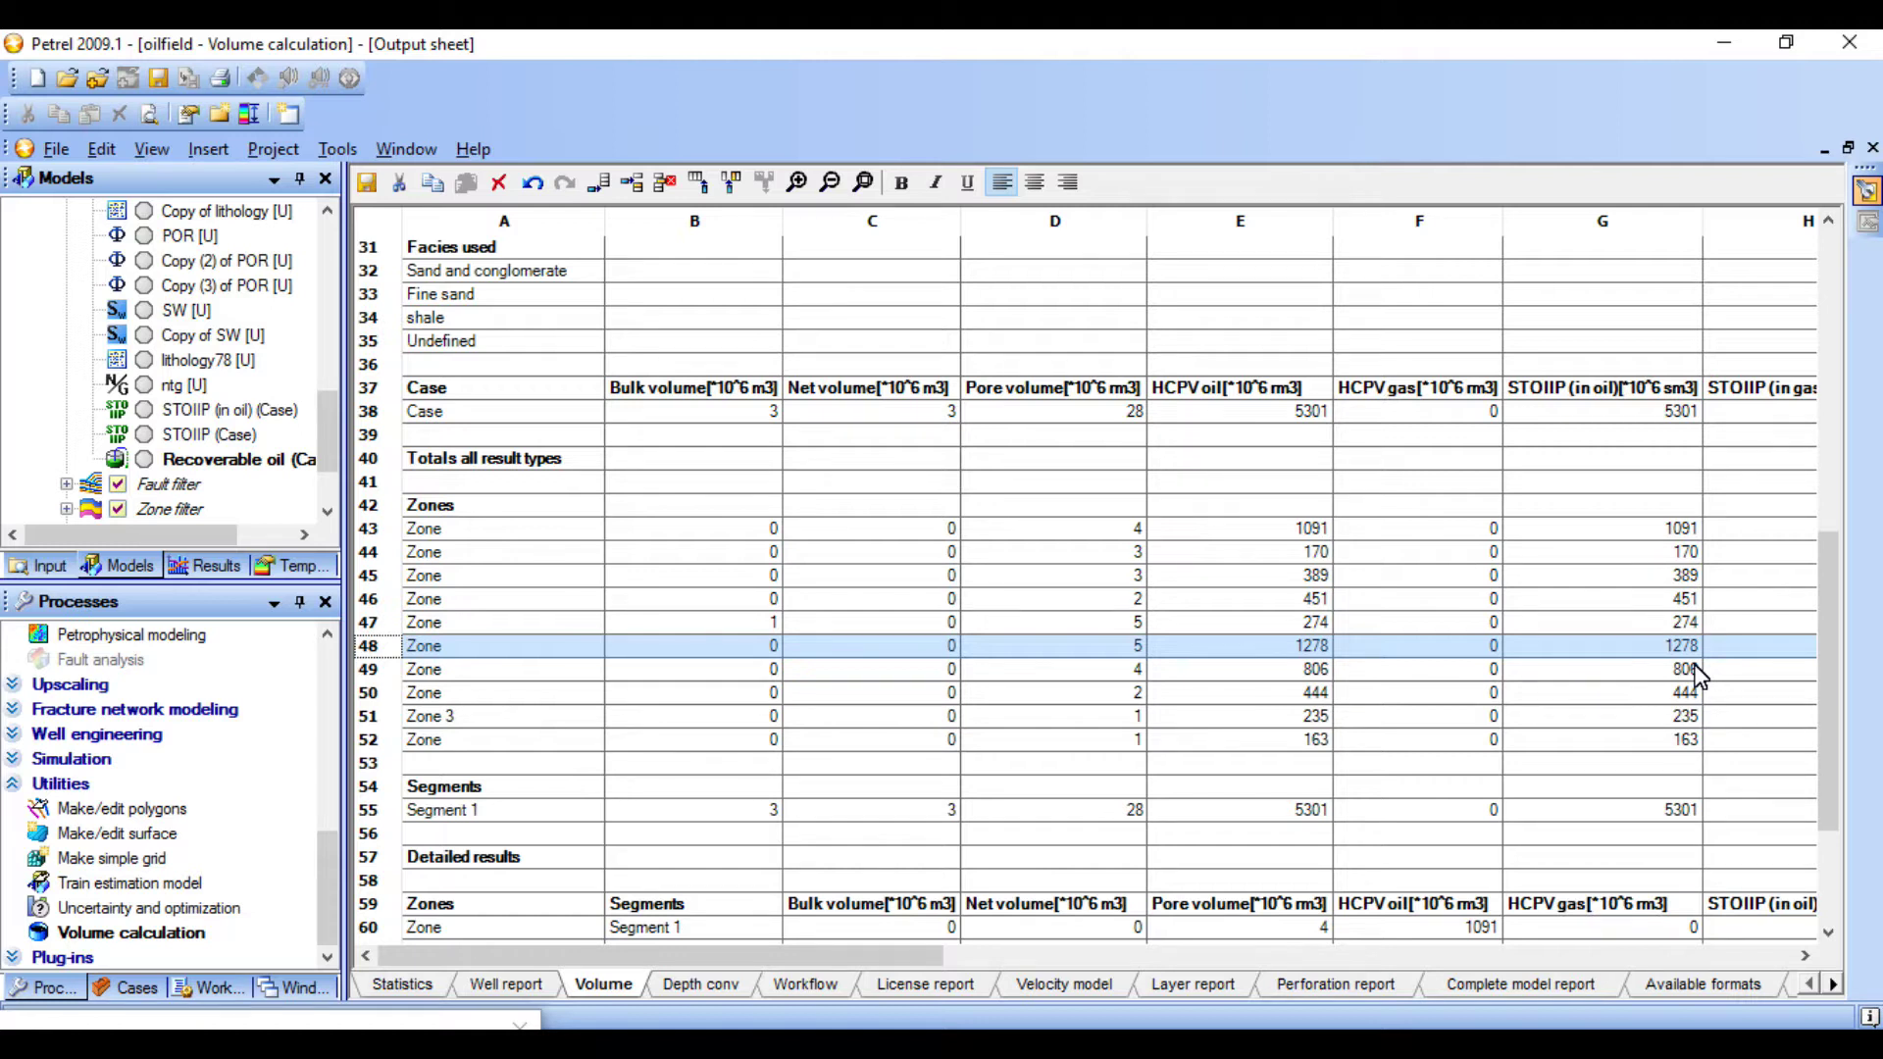
scroll(1572, 793, "down", 2)
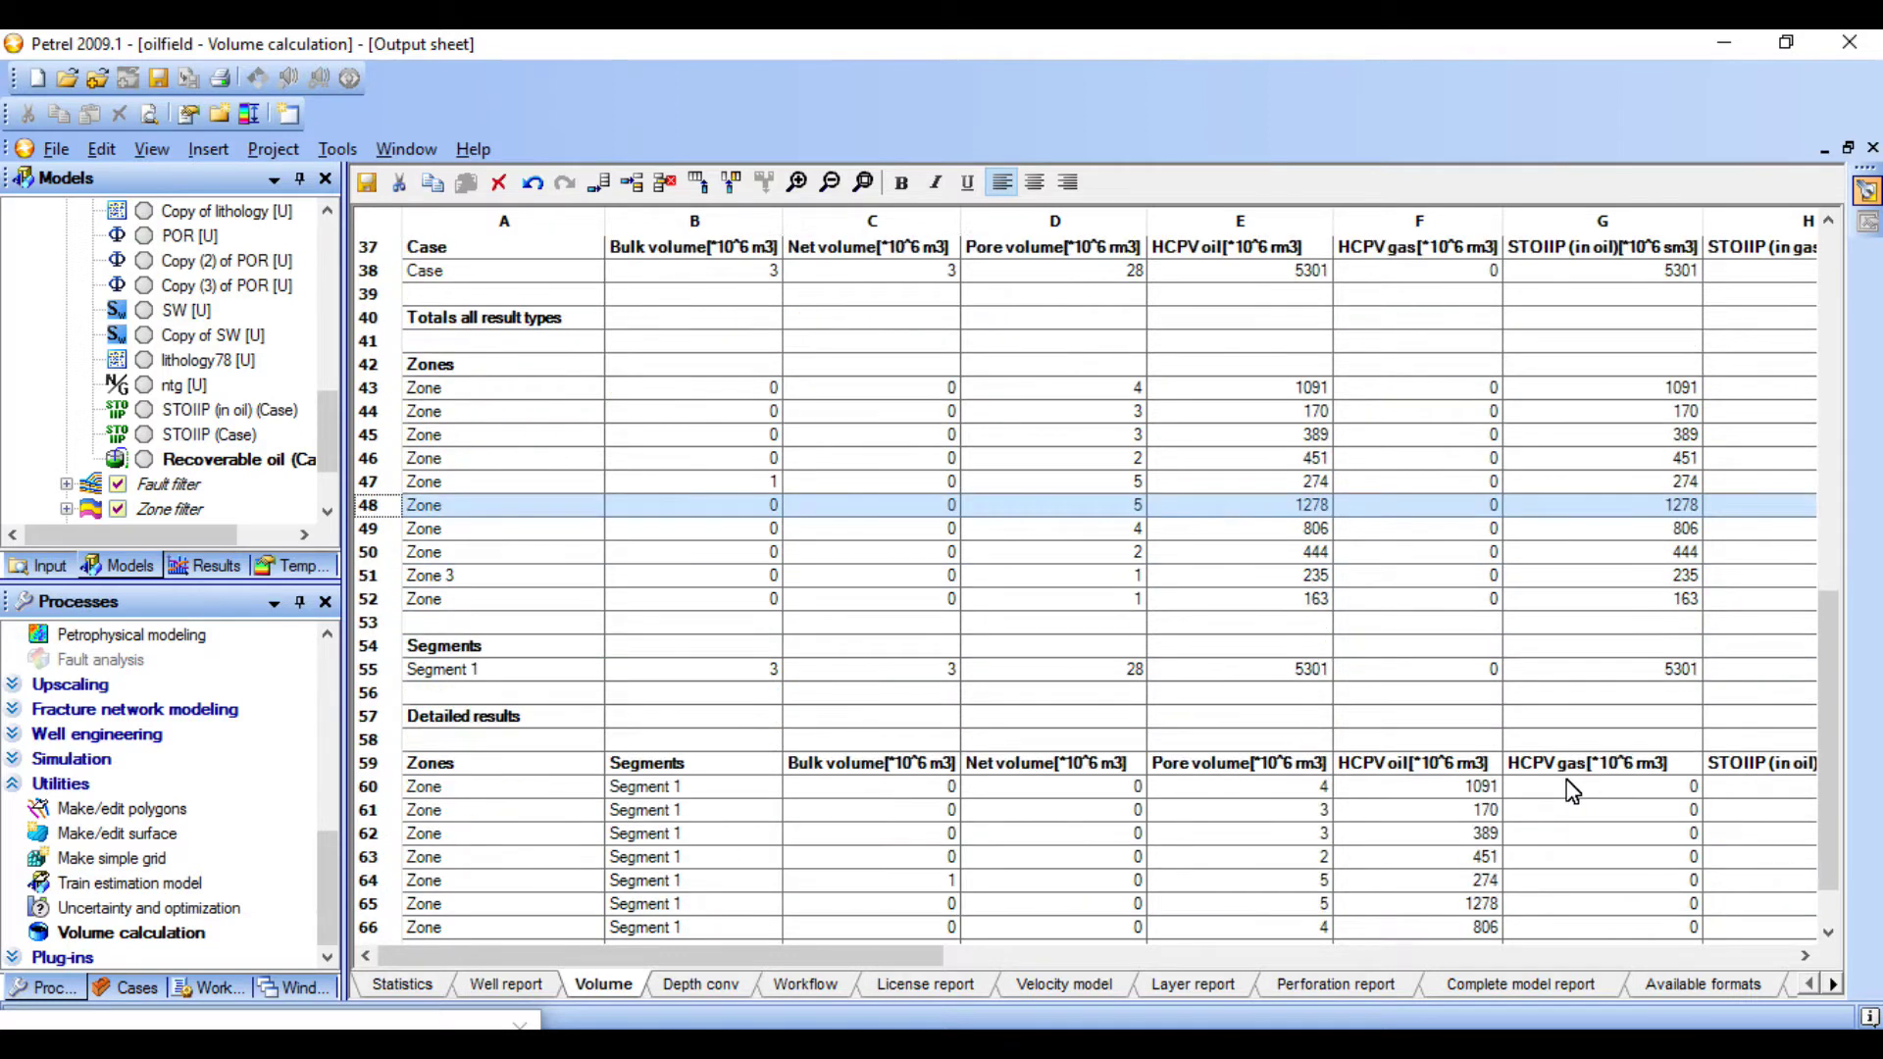
Examine the recoverable oil values of the zones in the detailed results and the recoverable oil of the case total.
scroll(1572, 792, "down", 1)
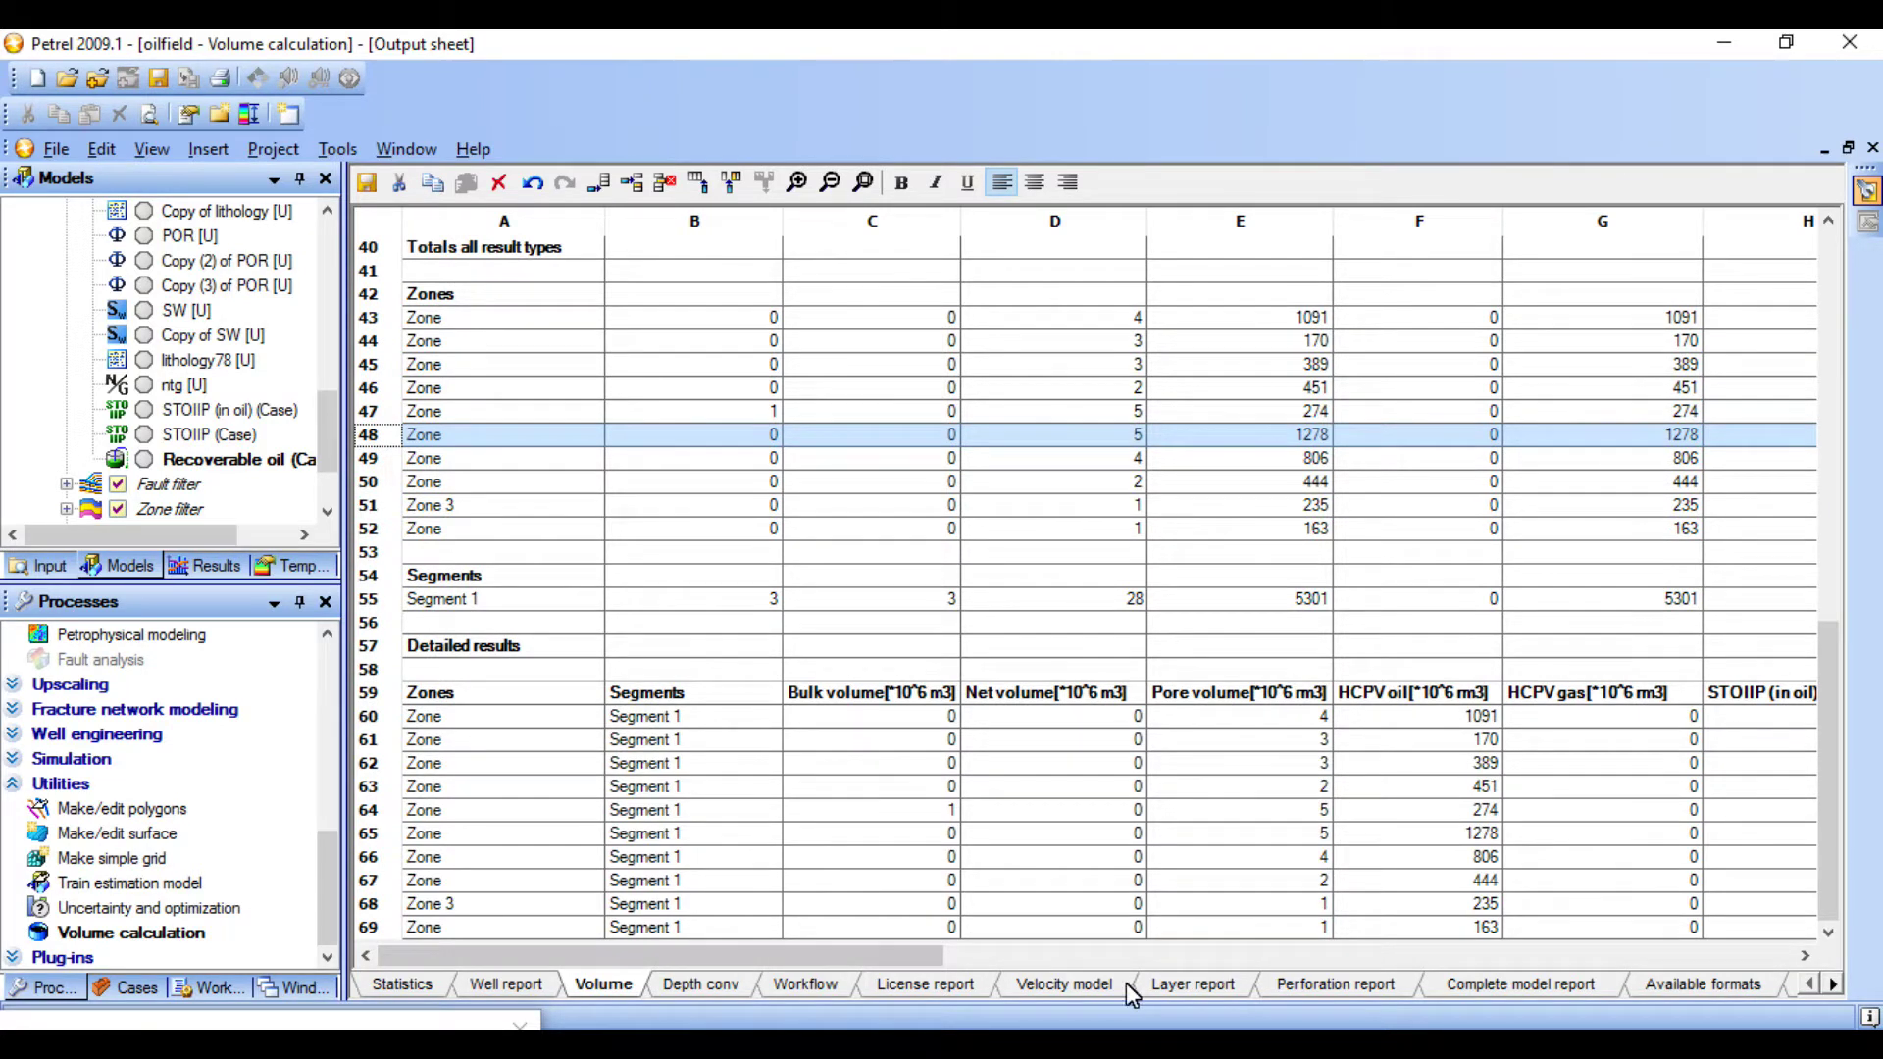
left_click_drag(926, 956, 1749, 949)
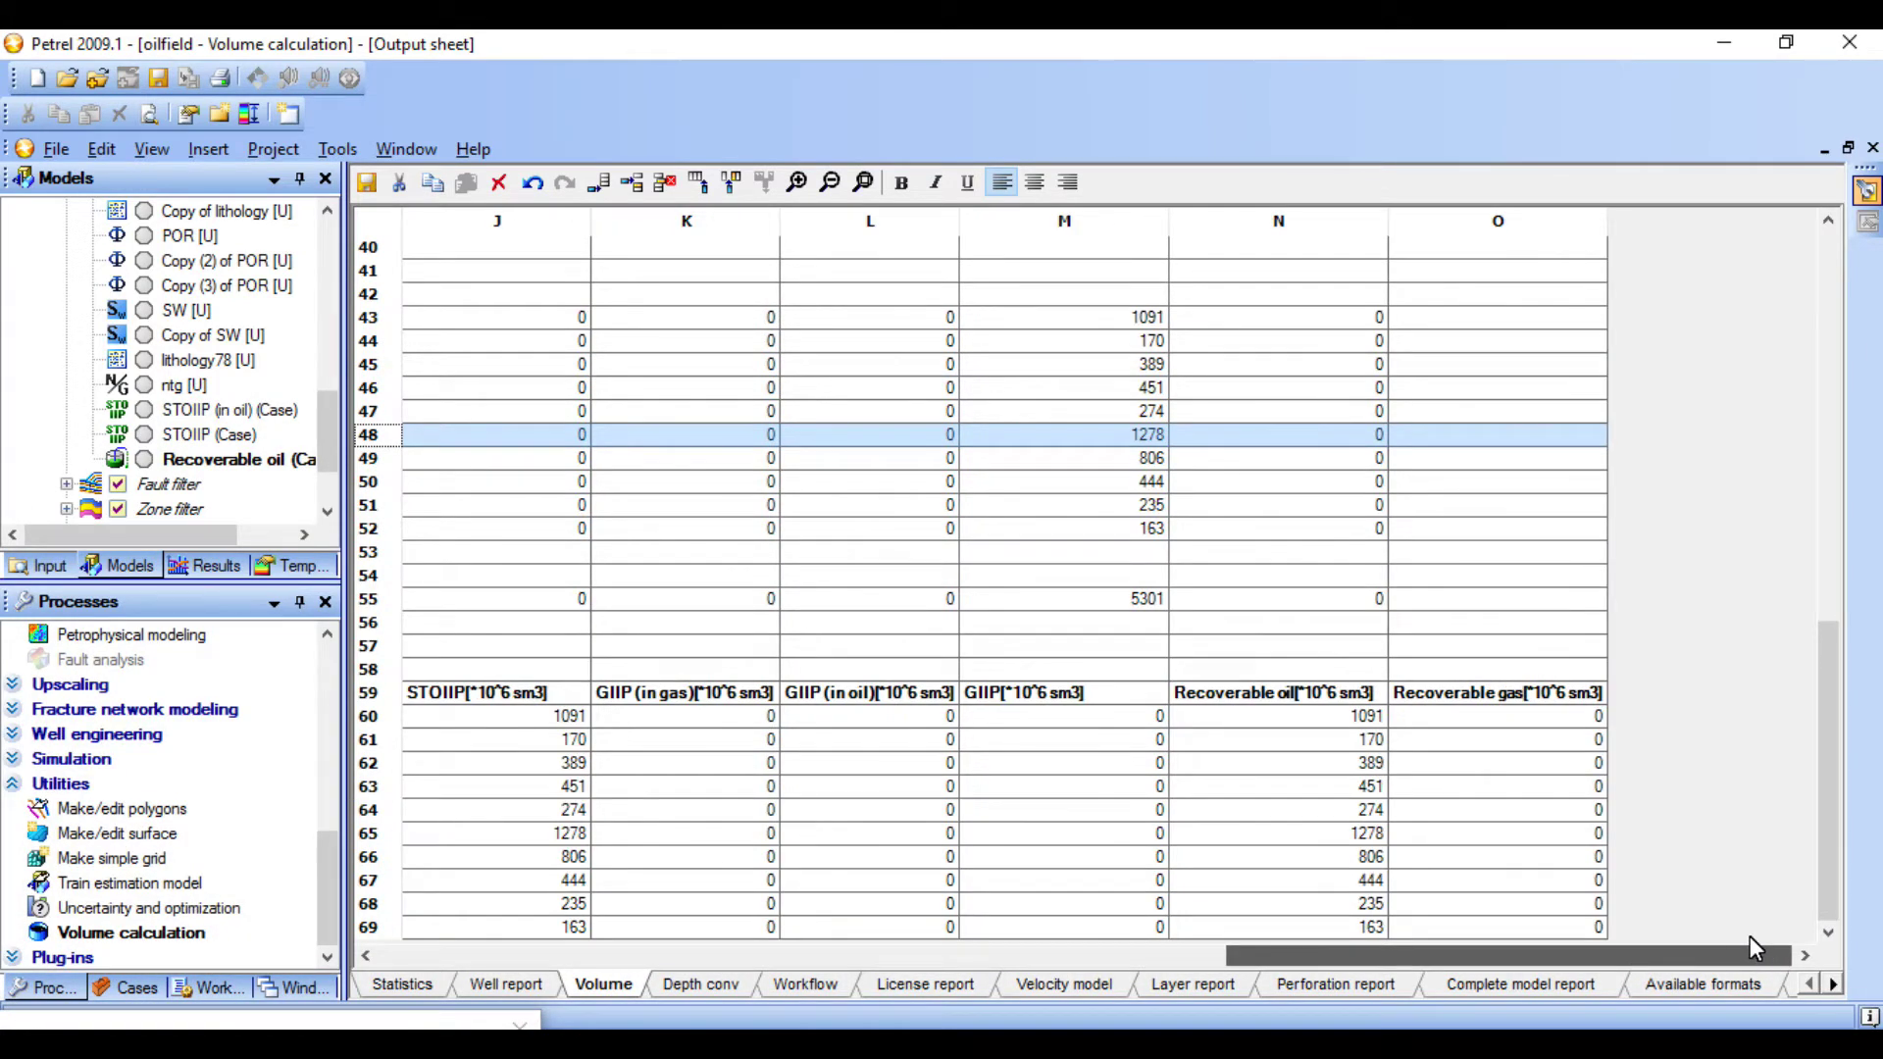
left_click(1351, 721)
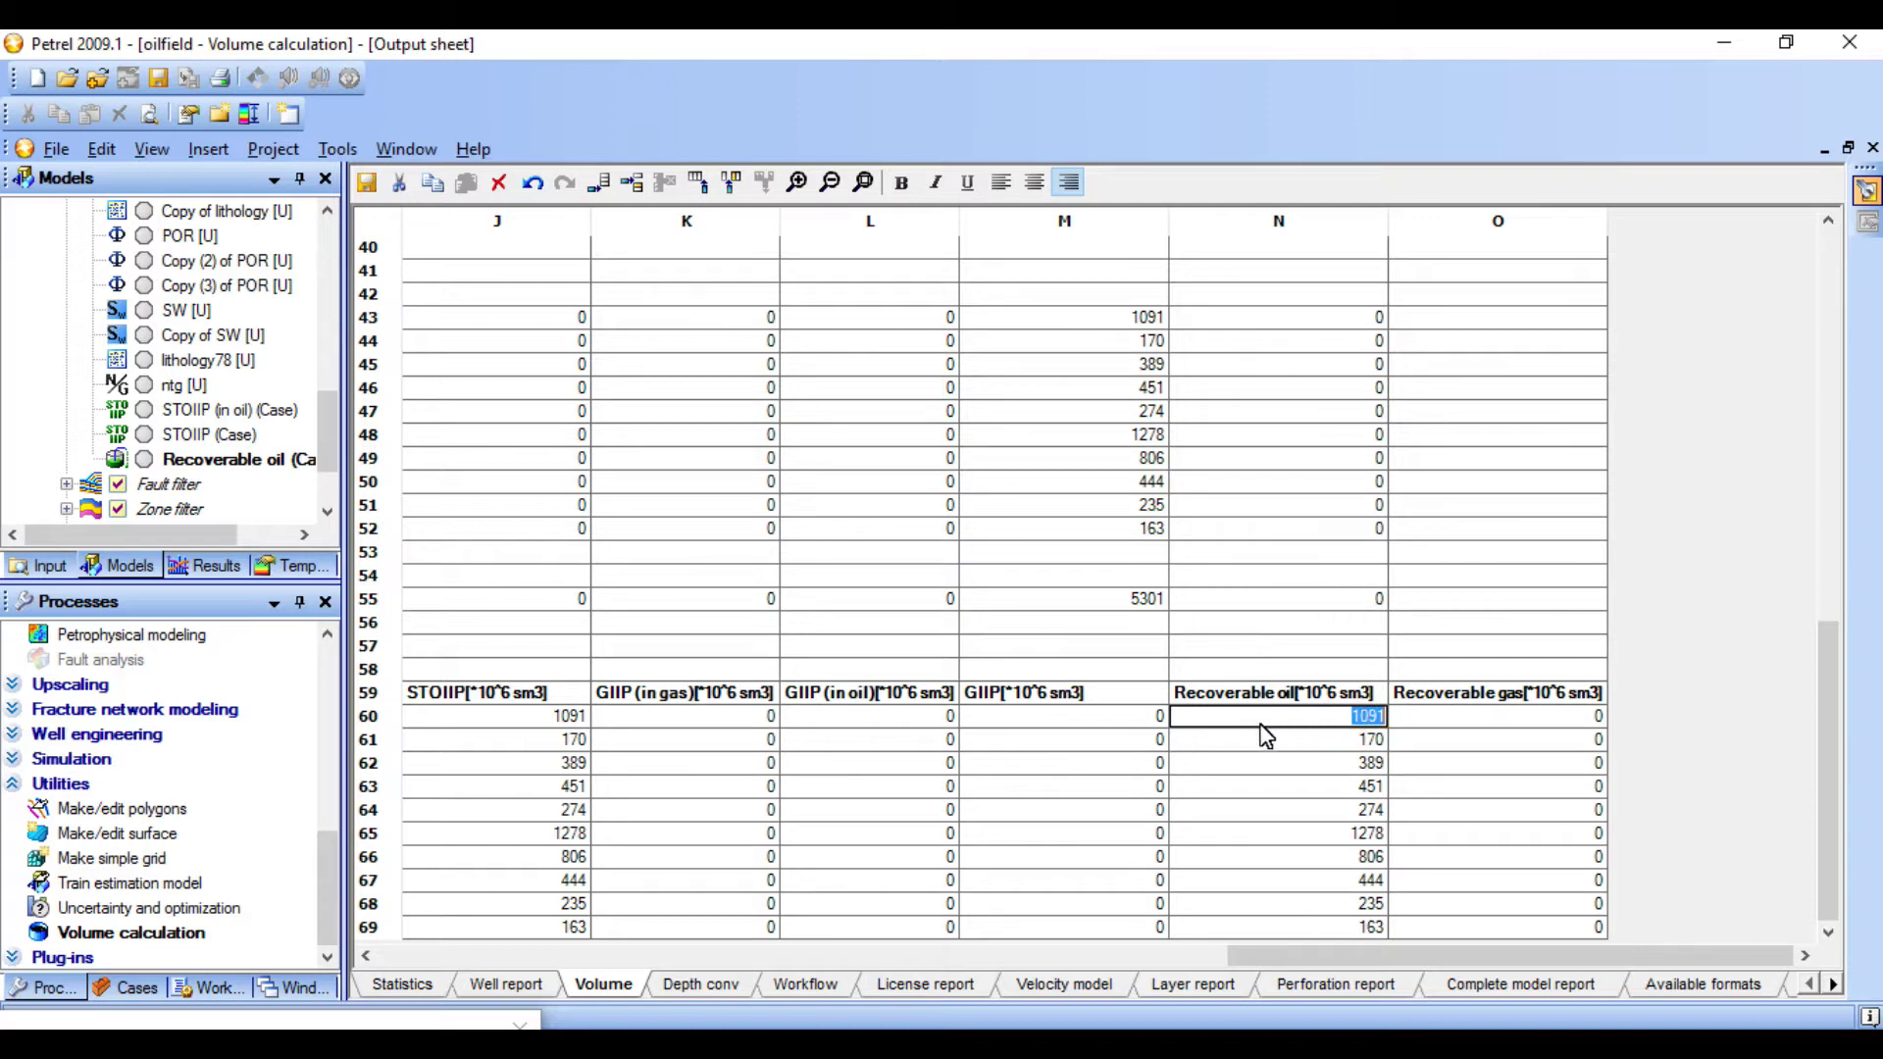
scroll(1368, 608, "up", 6)
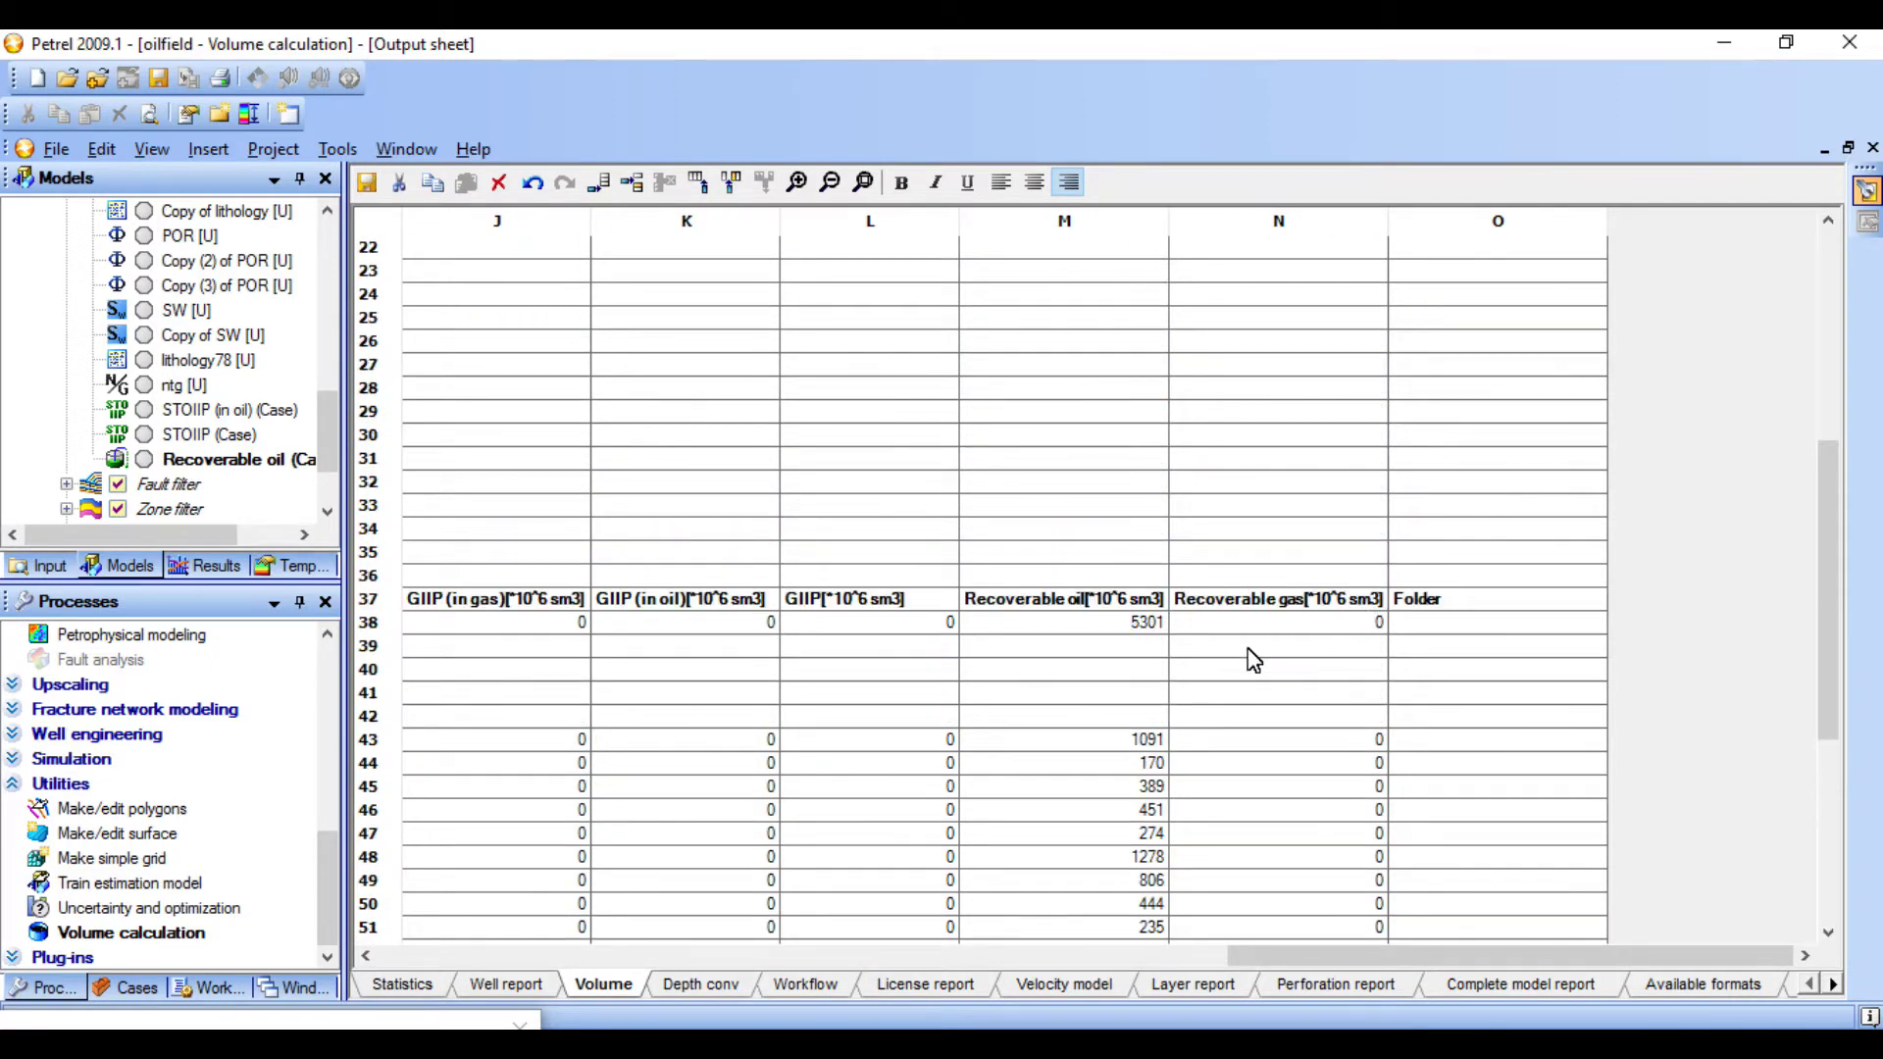
left_click(1095, 621)
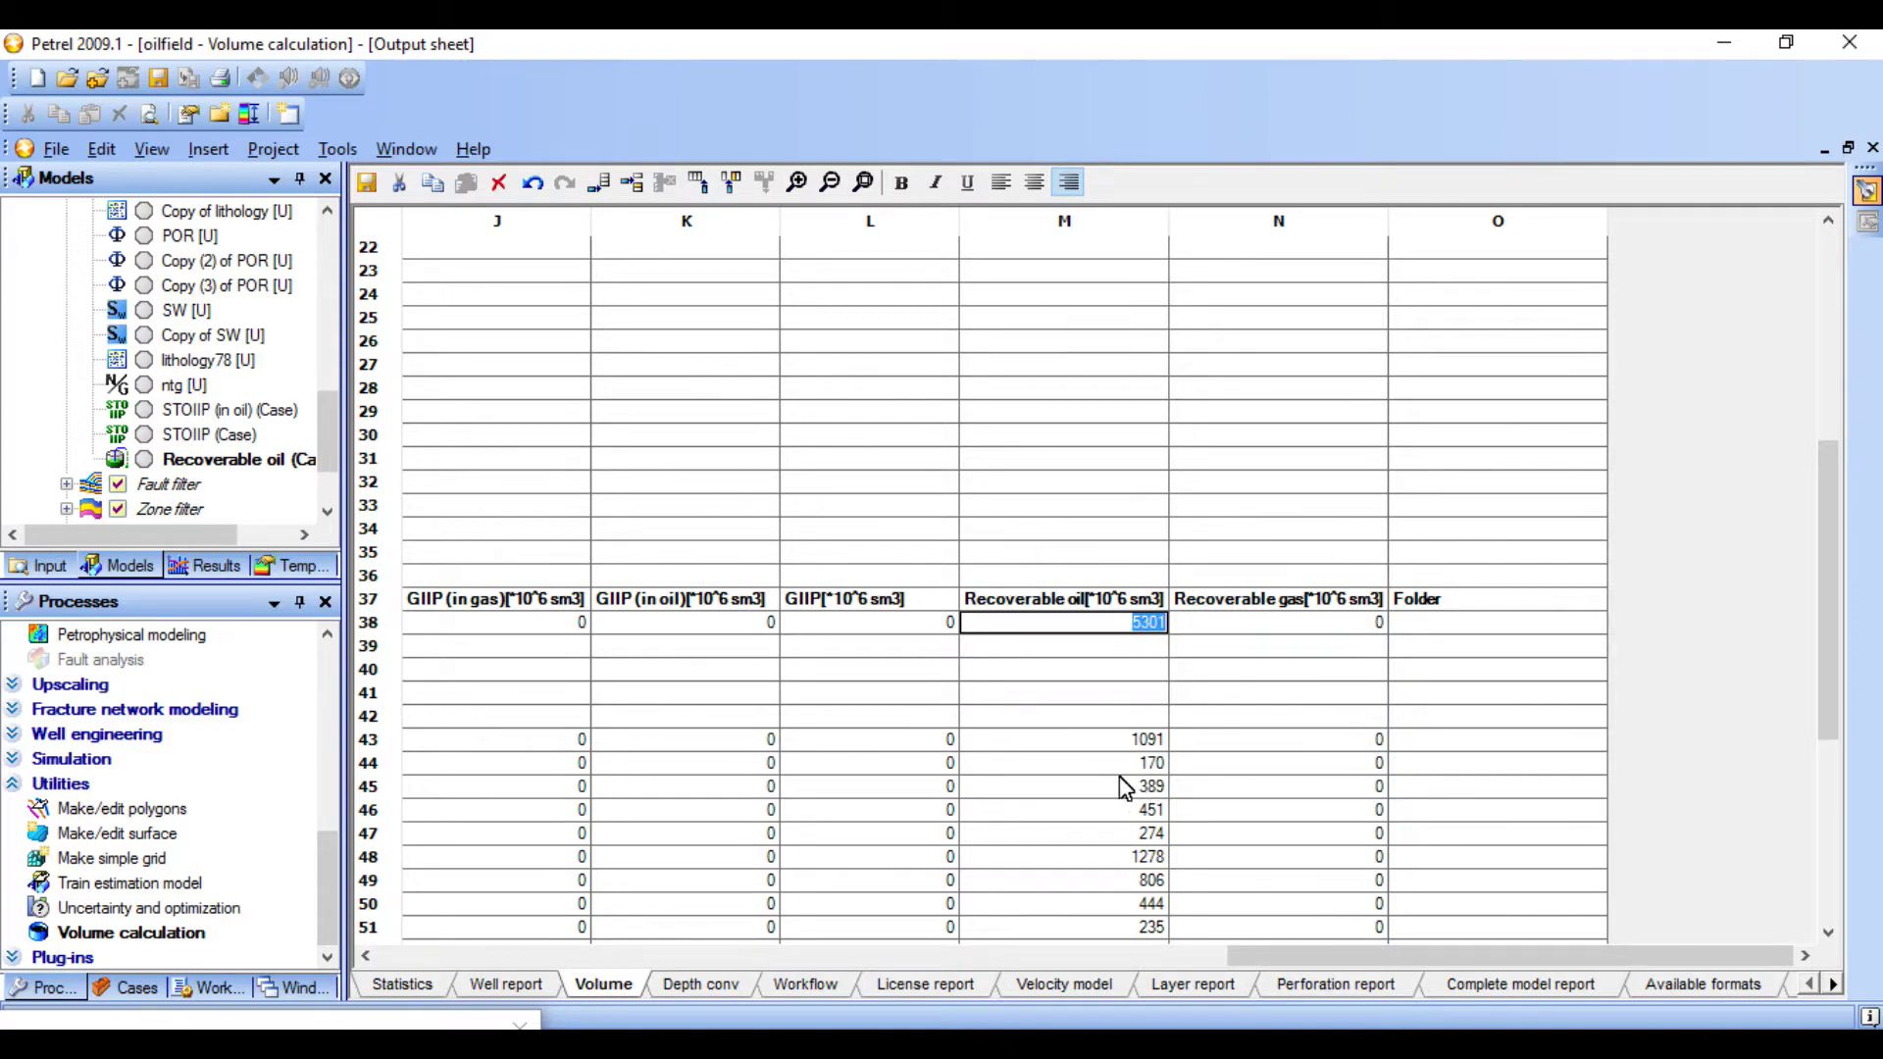
left_click_drag(1390, 958, 1296, 971)
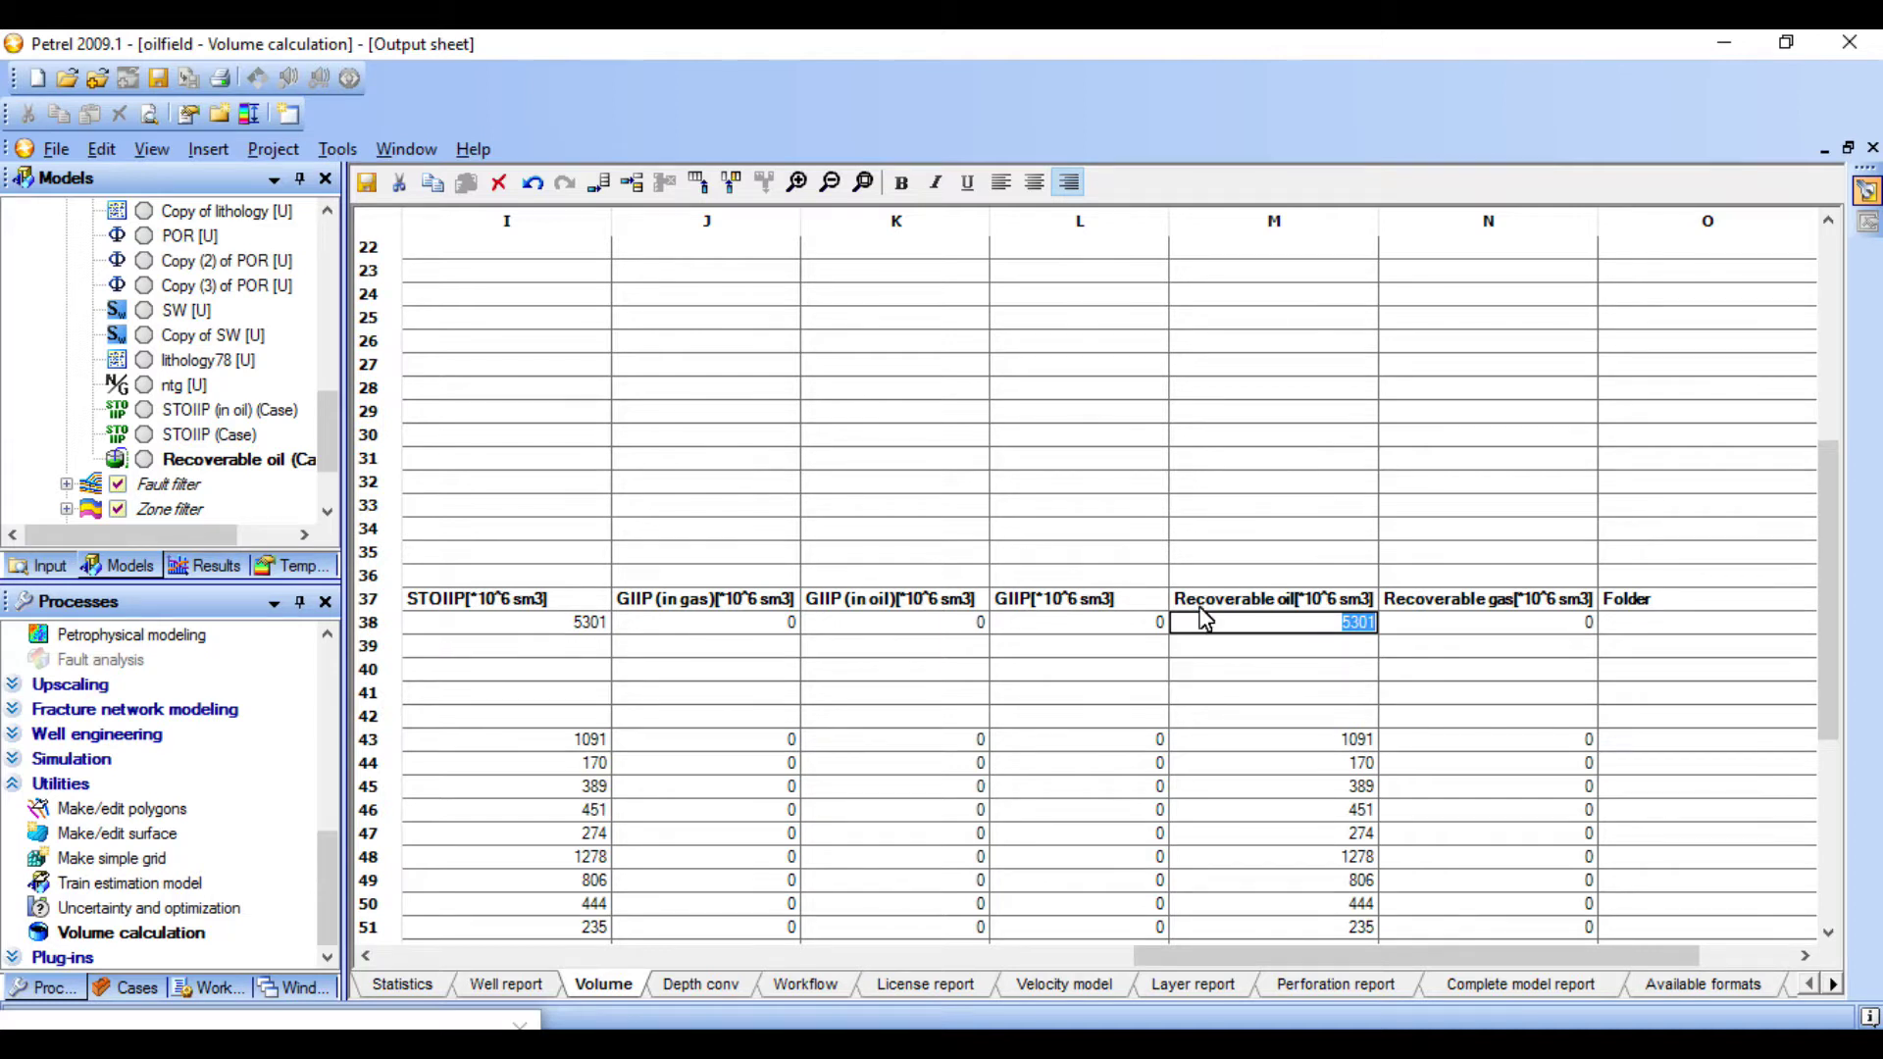
left_click(1334, 625)
left_click_drag(1333, 949, 579, 950)
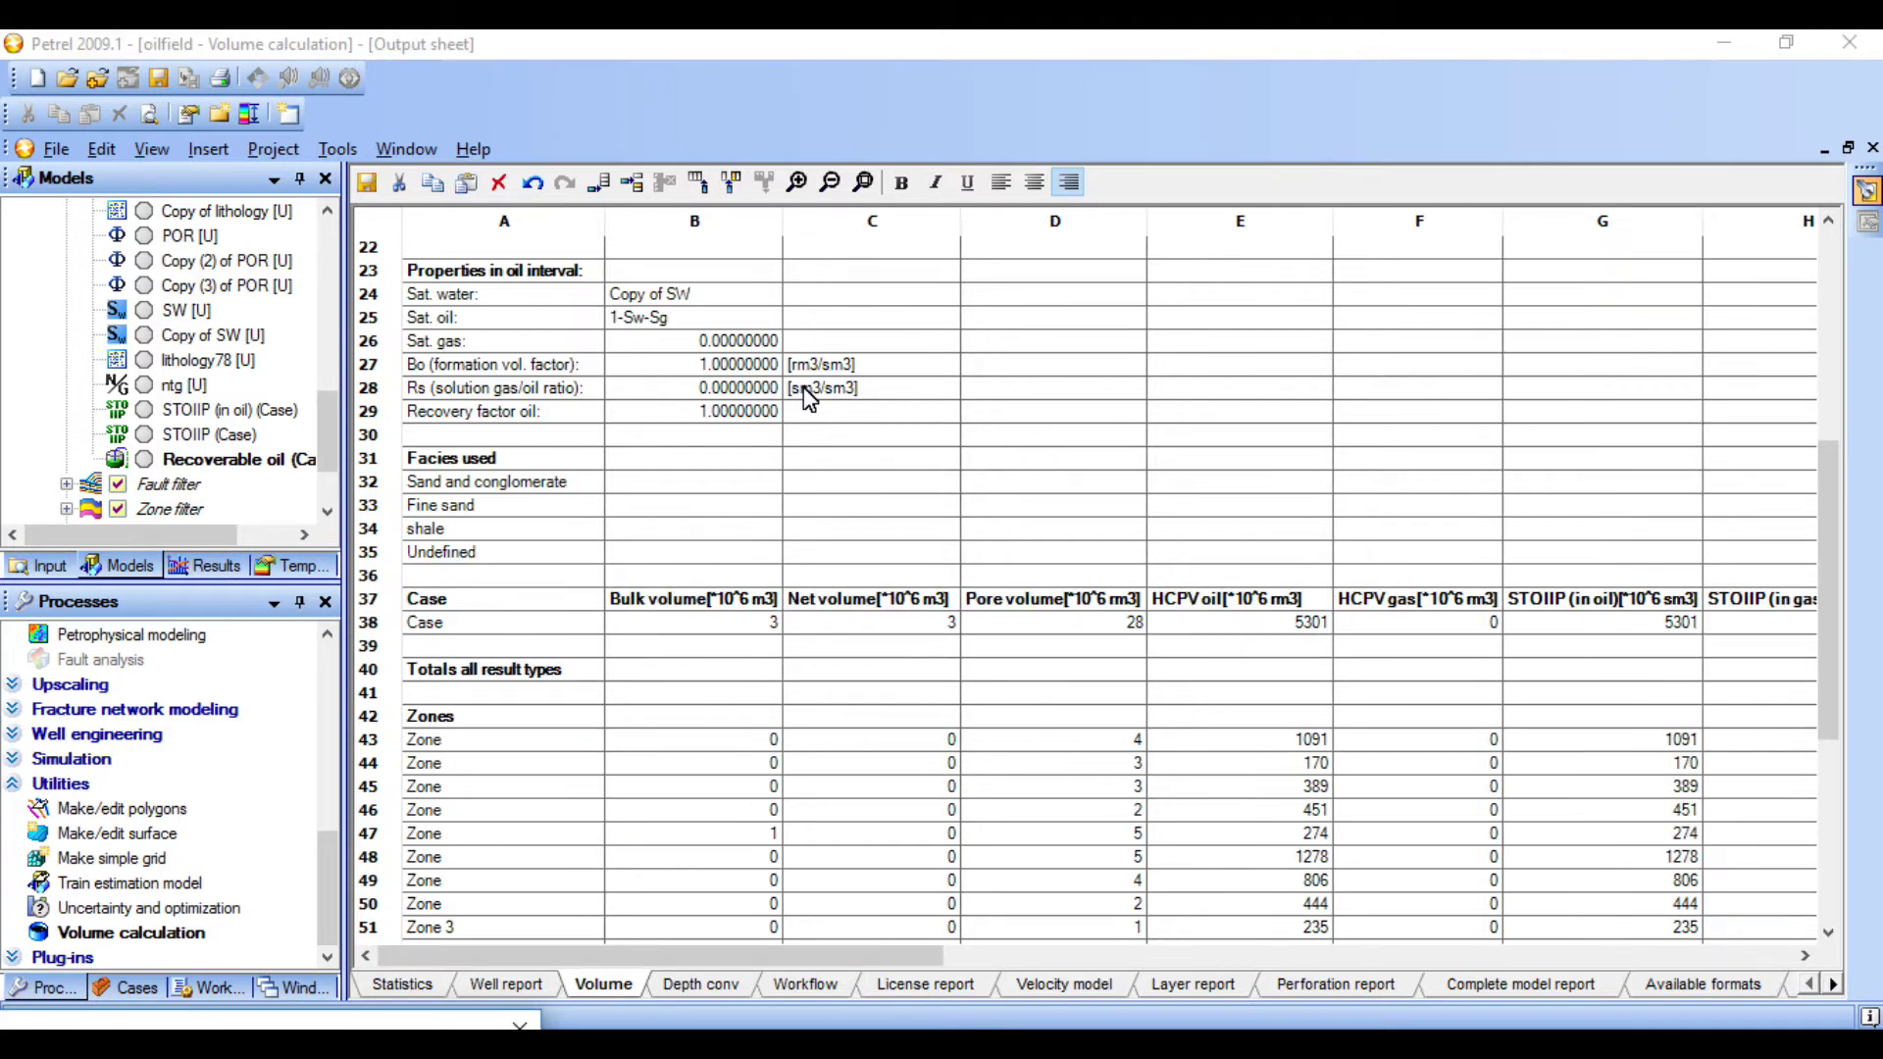
Save the volume report as the text file Petrel report.txt in the WELL DATA folder on the Desktop.
left_click(367, 183)
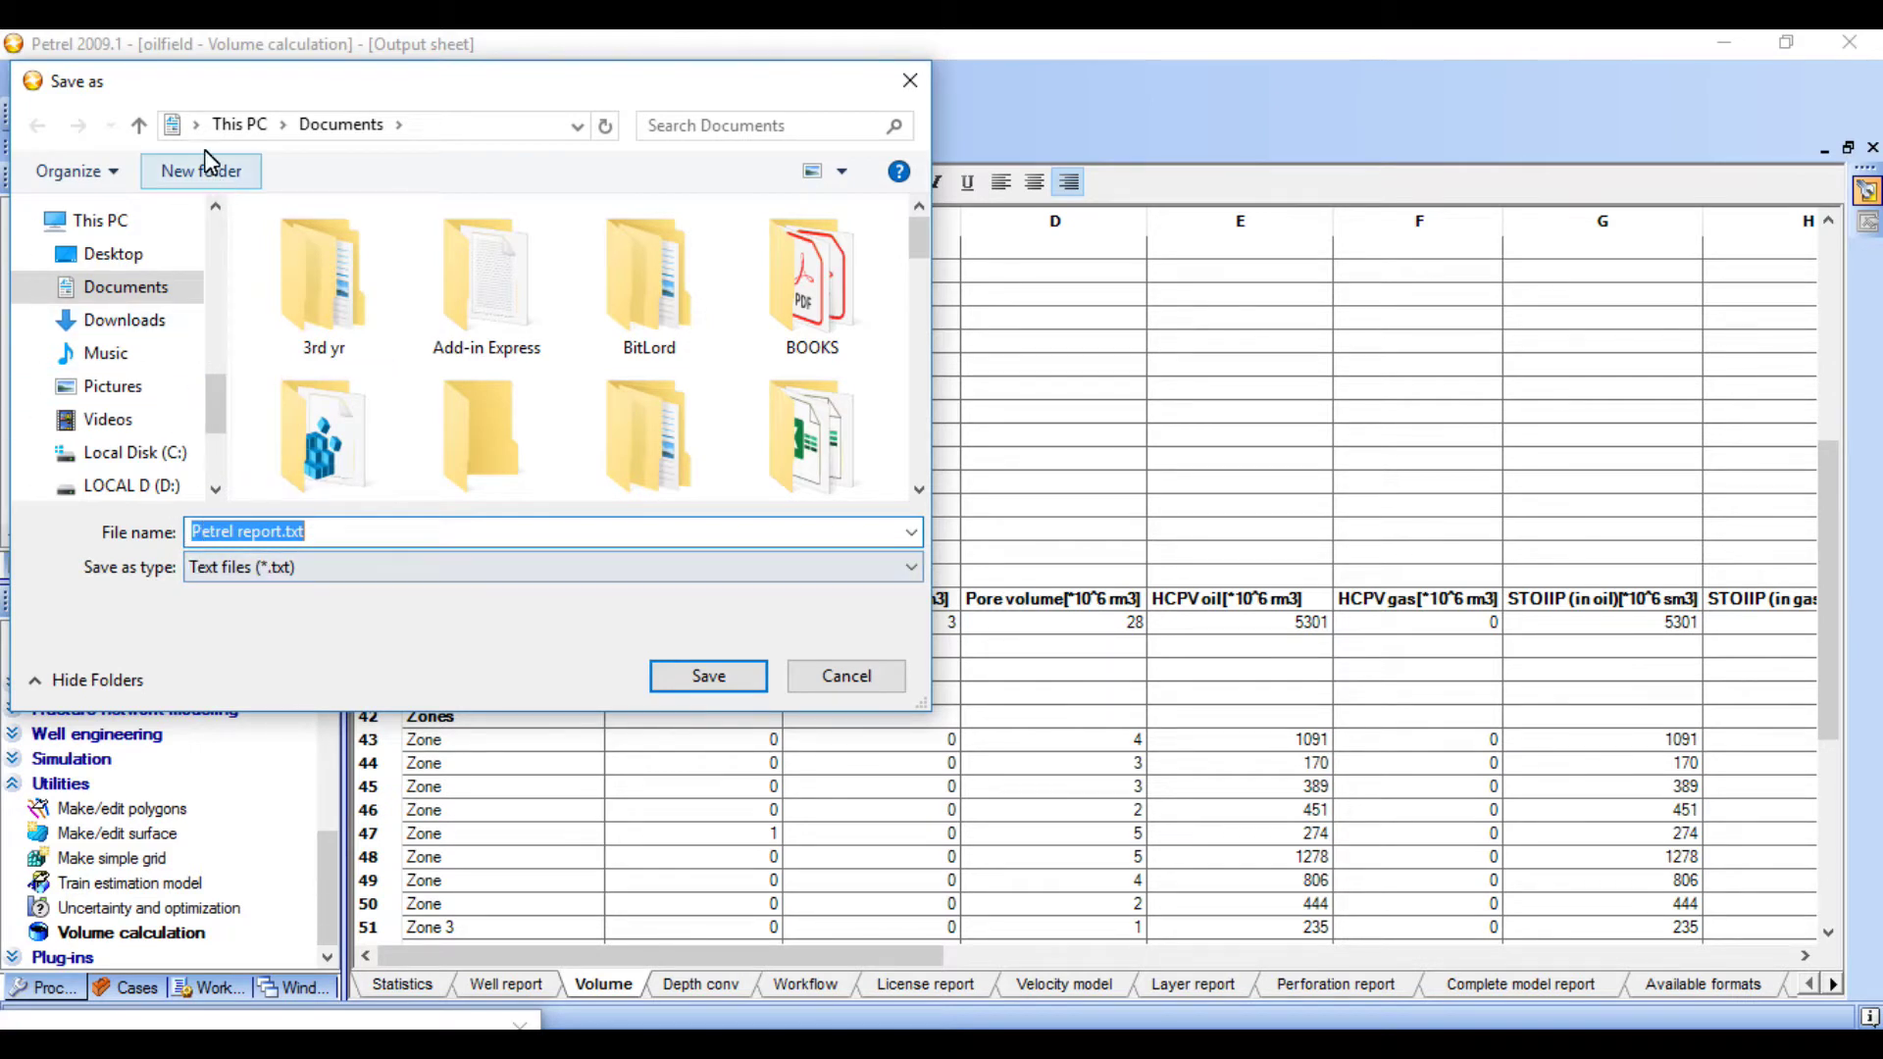
left_click_drag(201, 95, 371, 105)
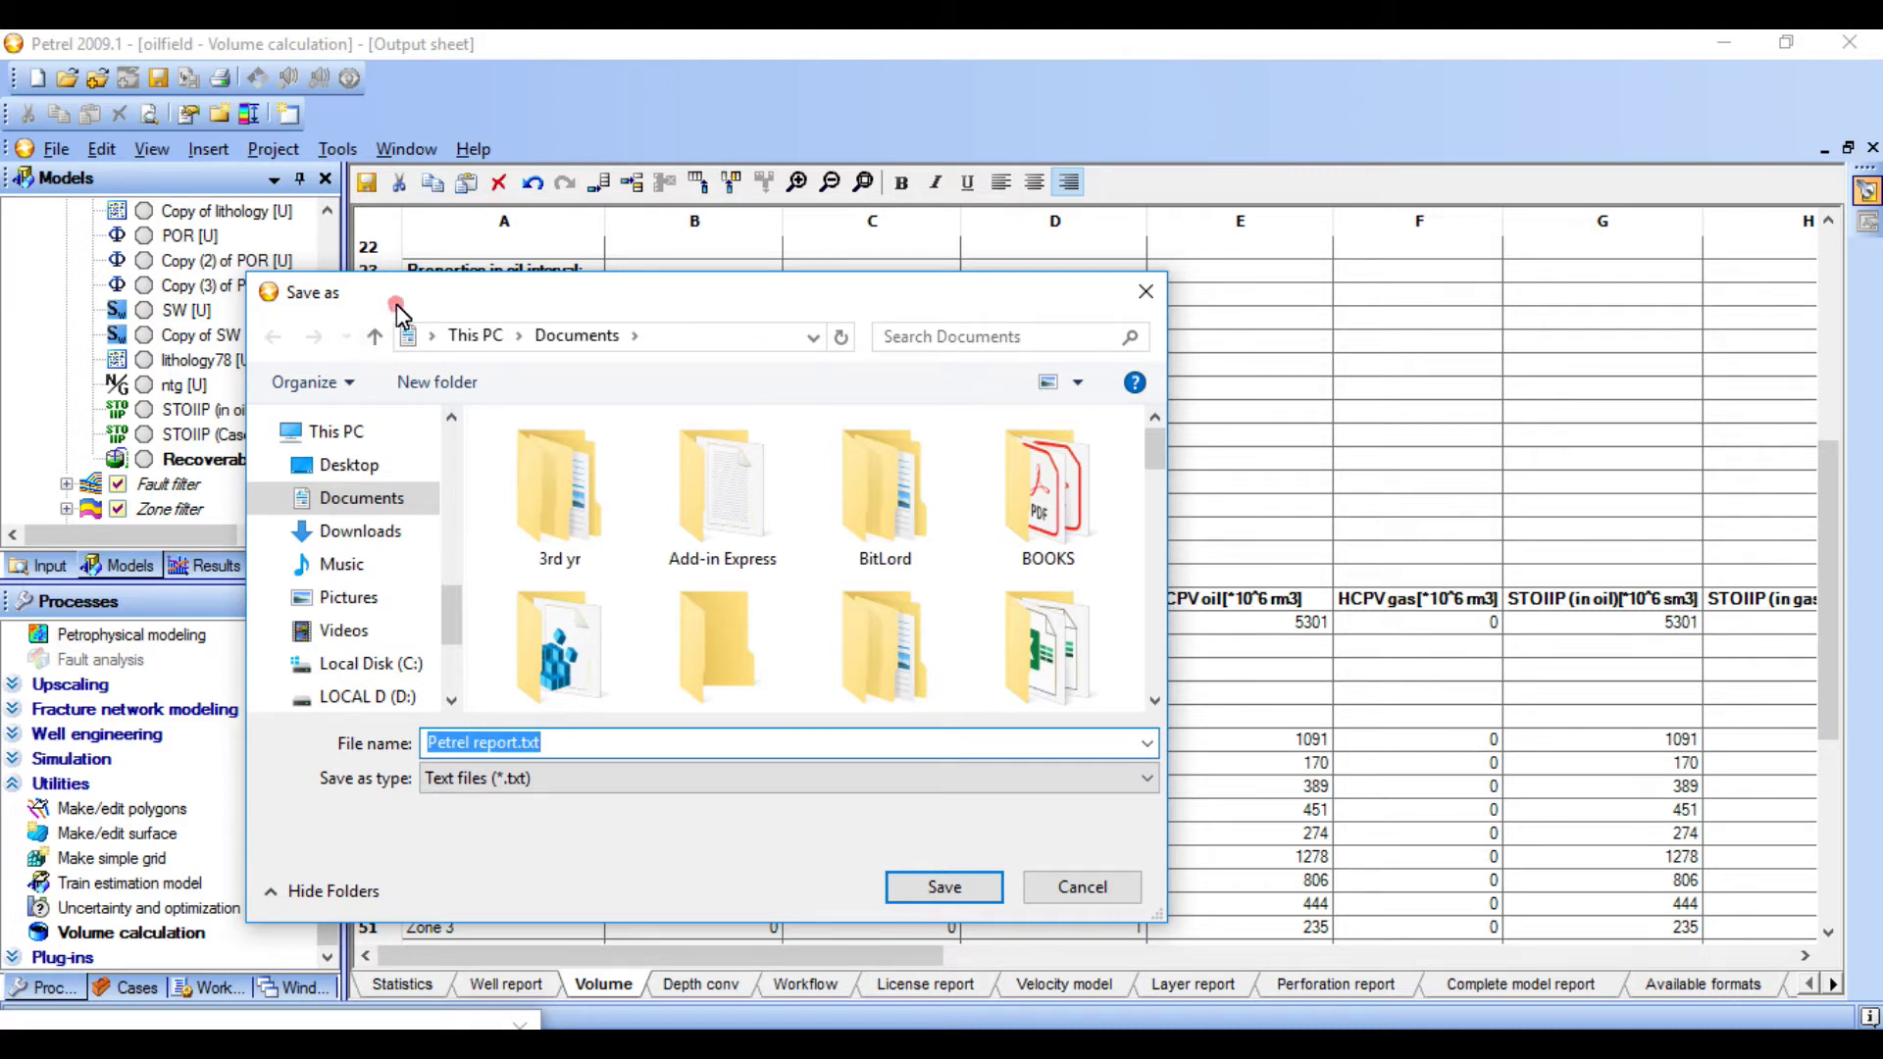
left_click_drag(396, 304, 398, 278)
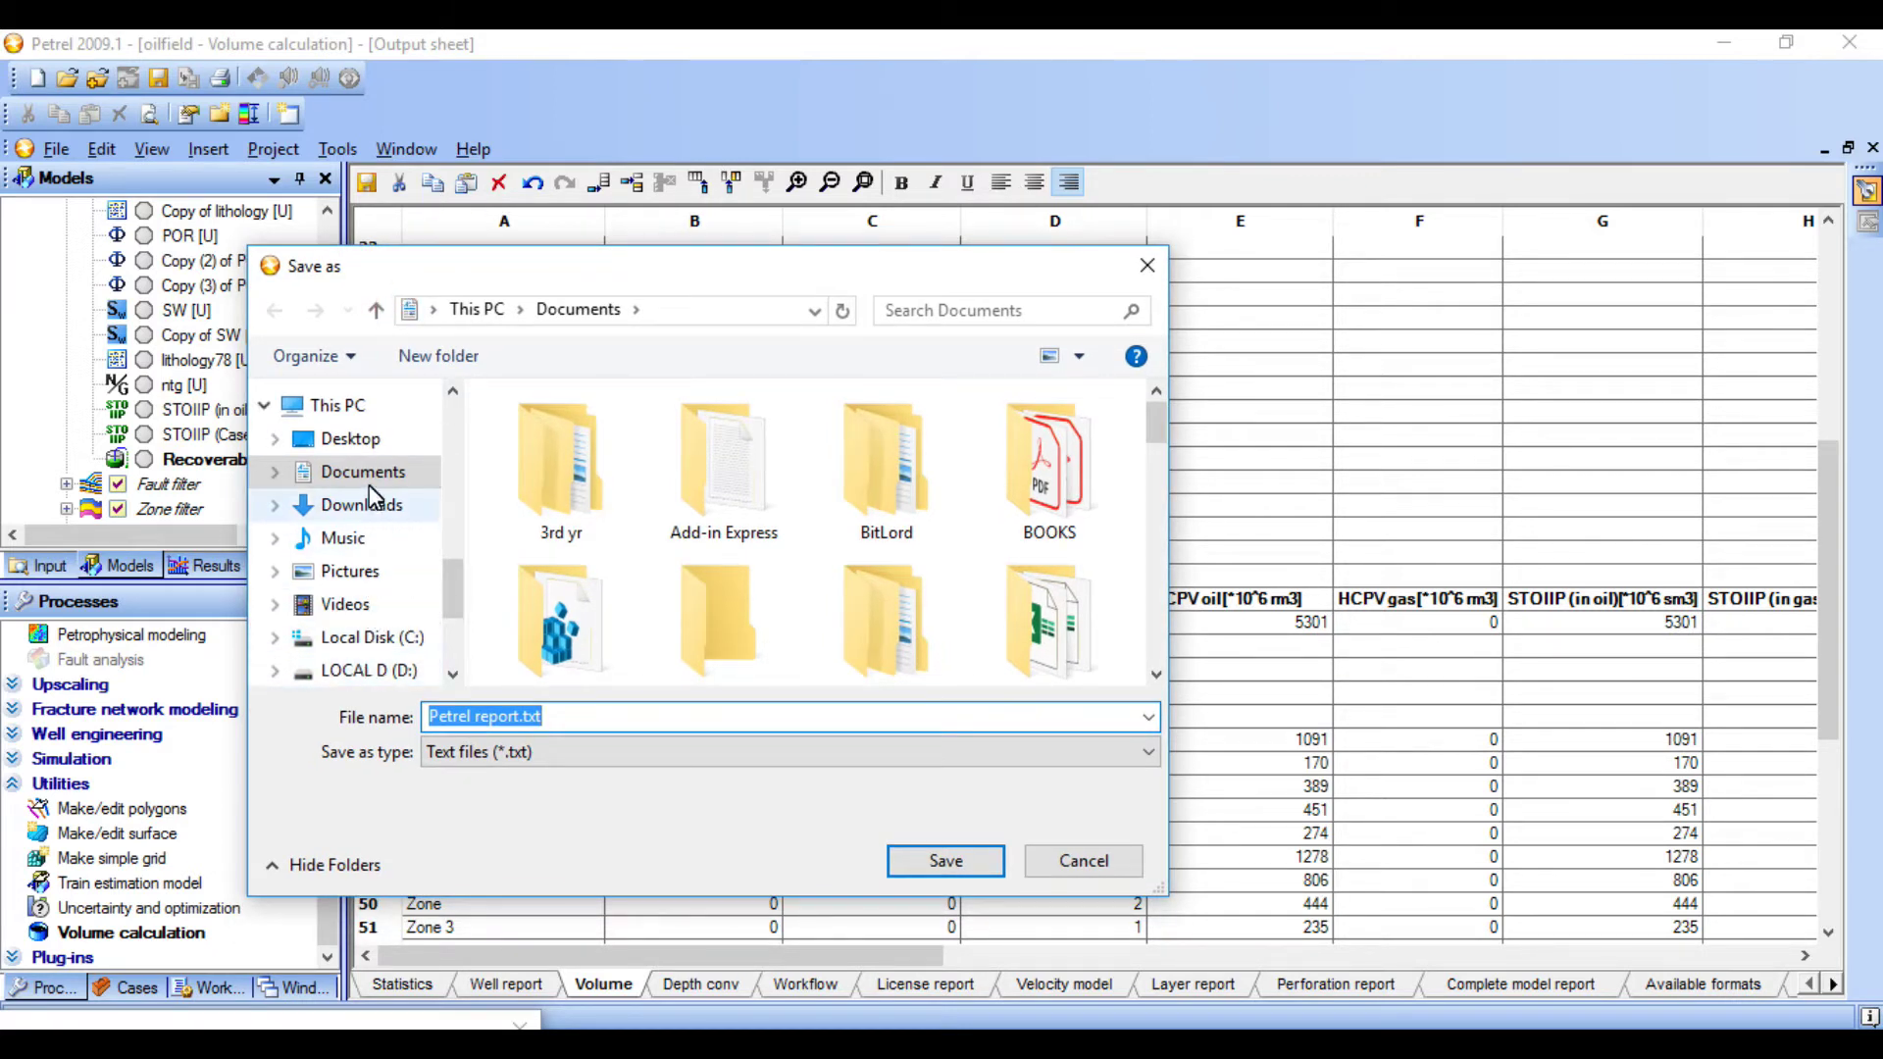
left_click(351, 440)
scroll(901, 545, "down", 3)
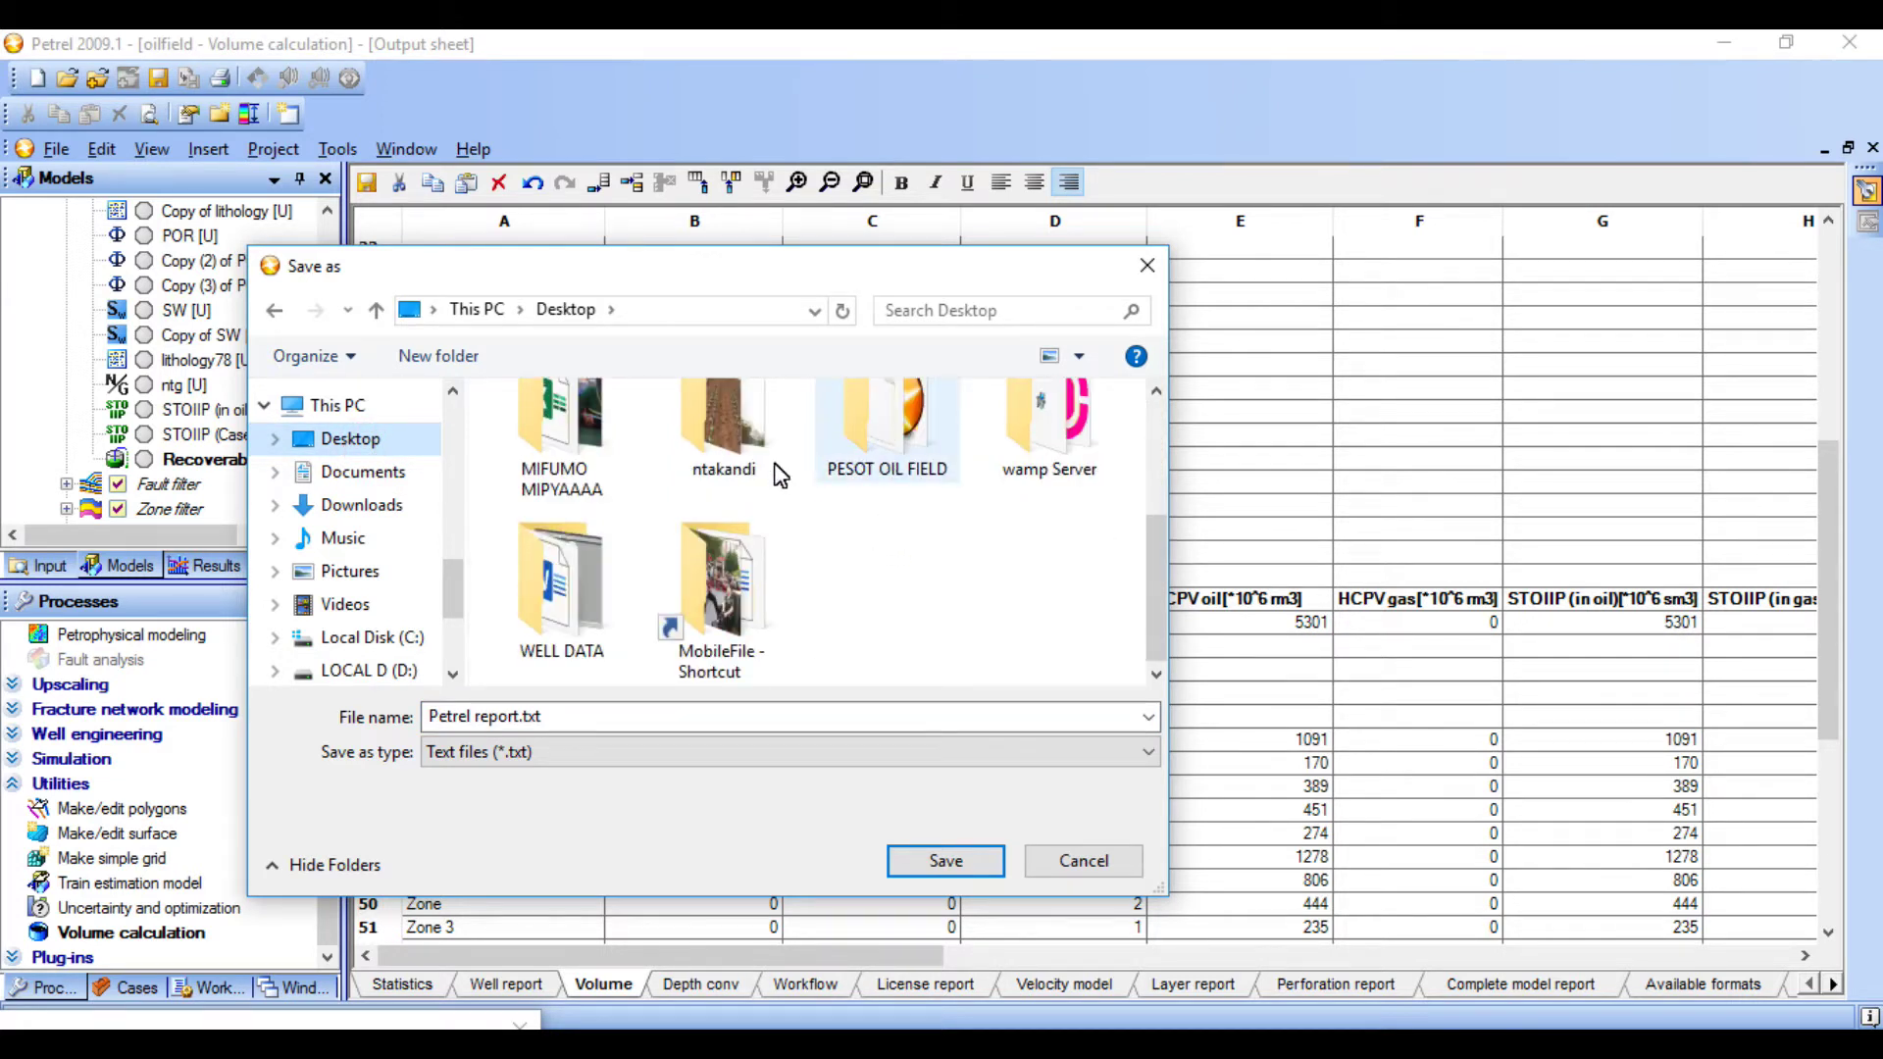
double_click(569, 606)
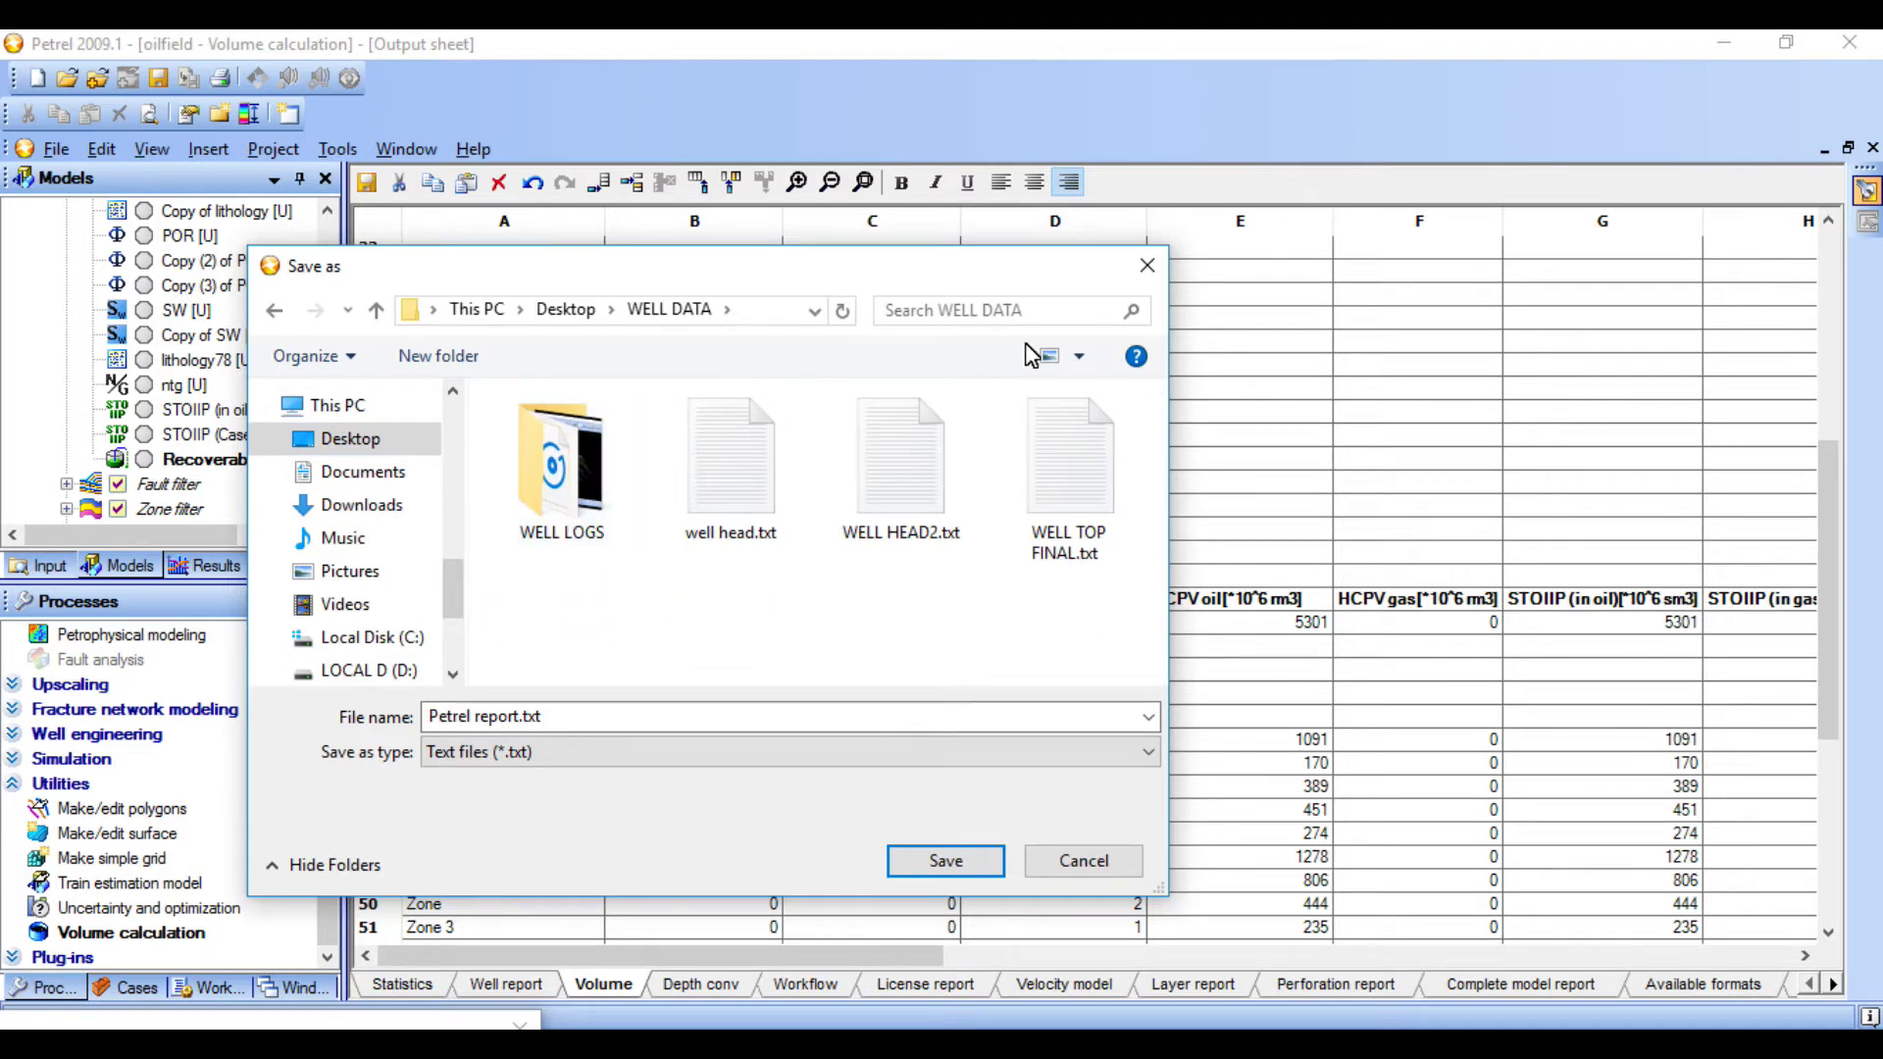
left_click(782, 639)
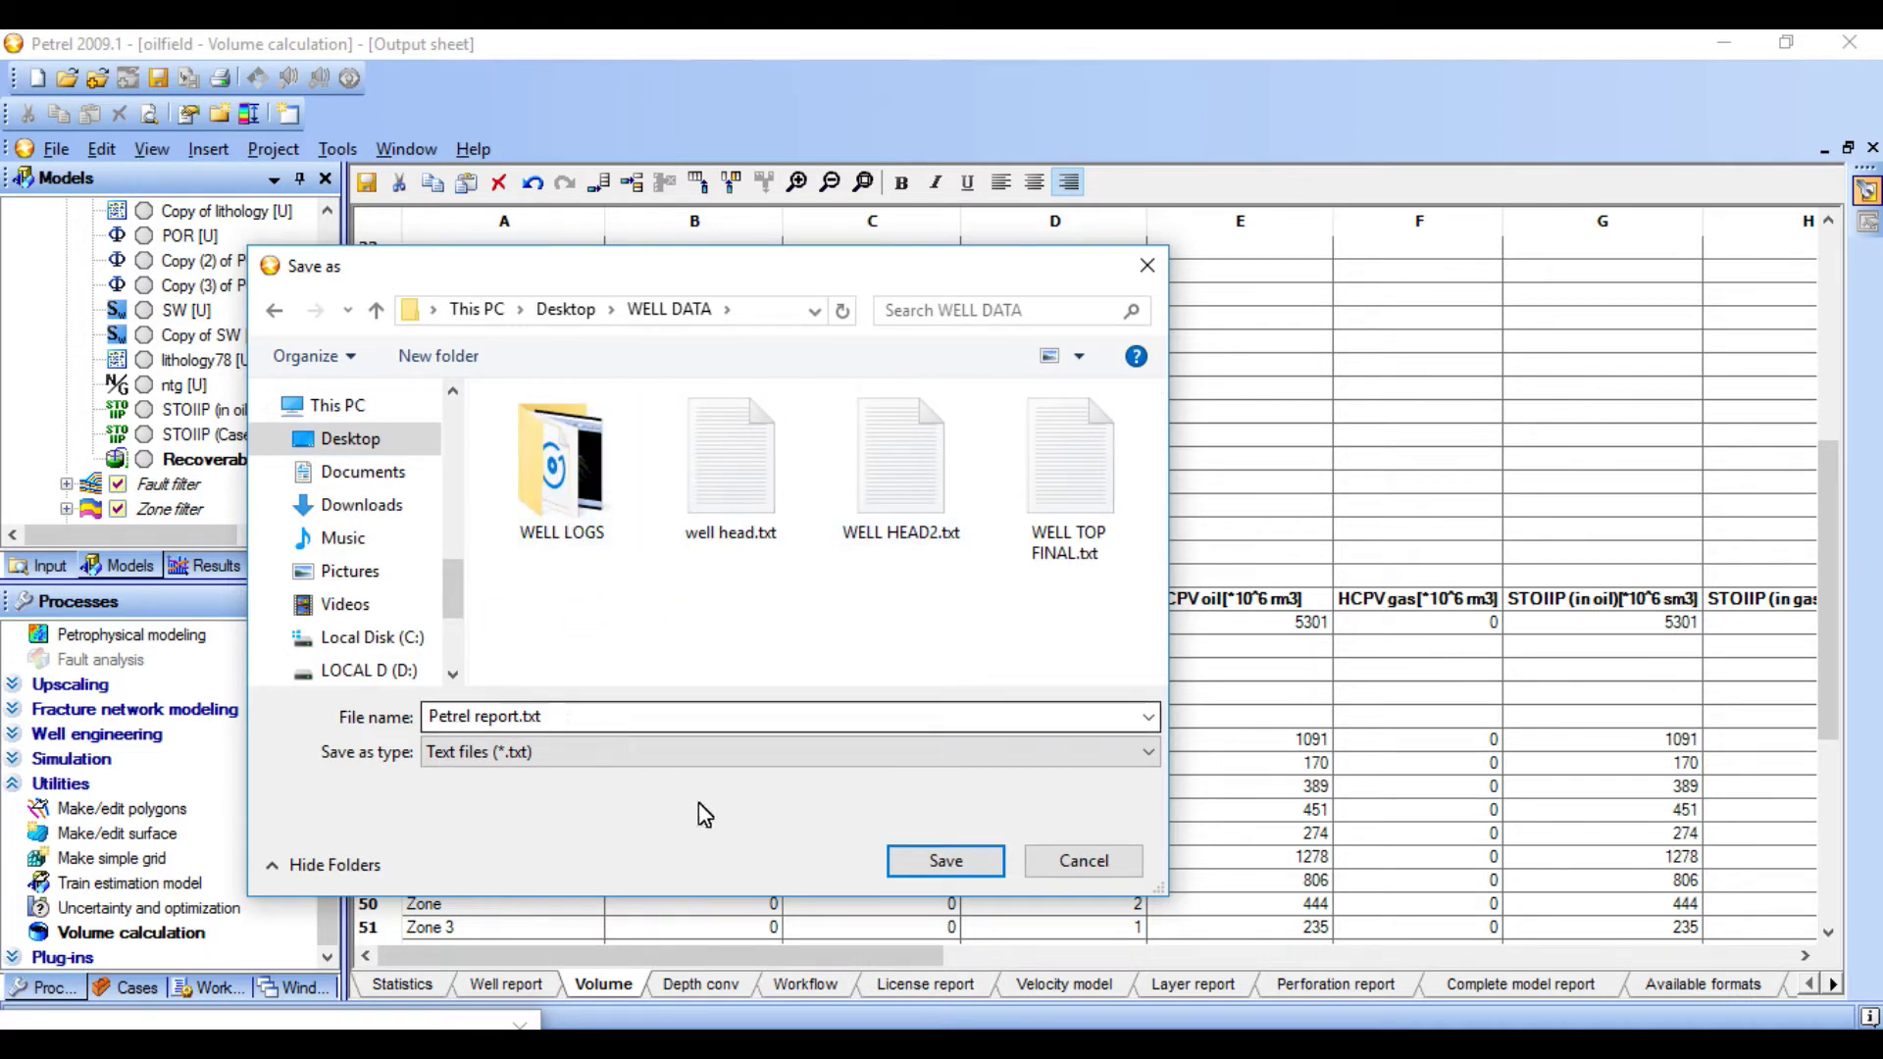
left_click(961, 859)
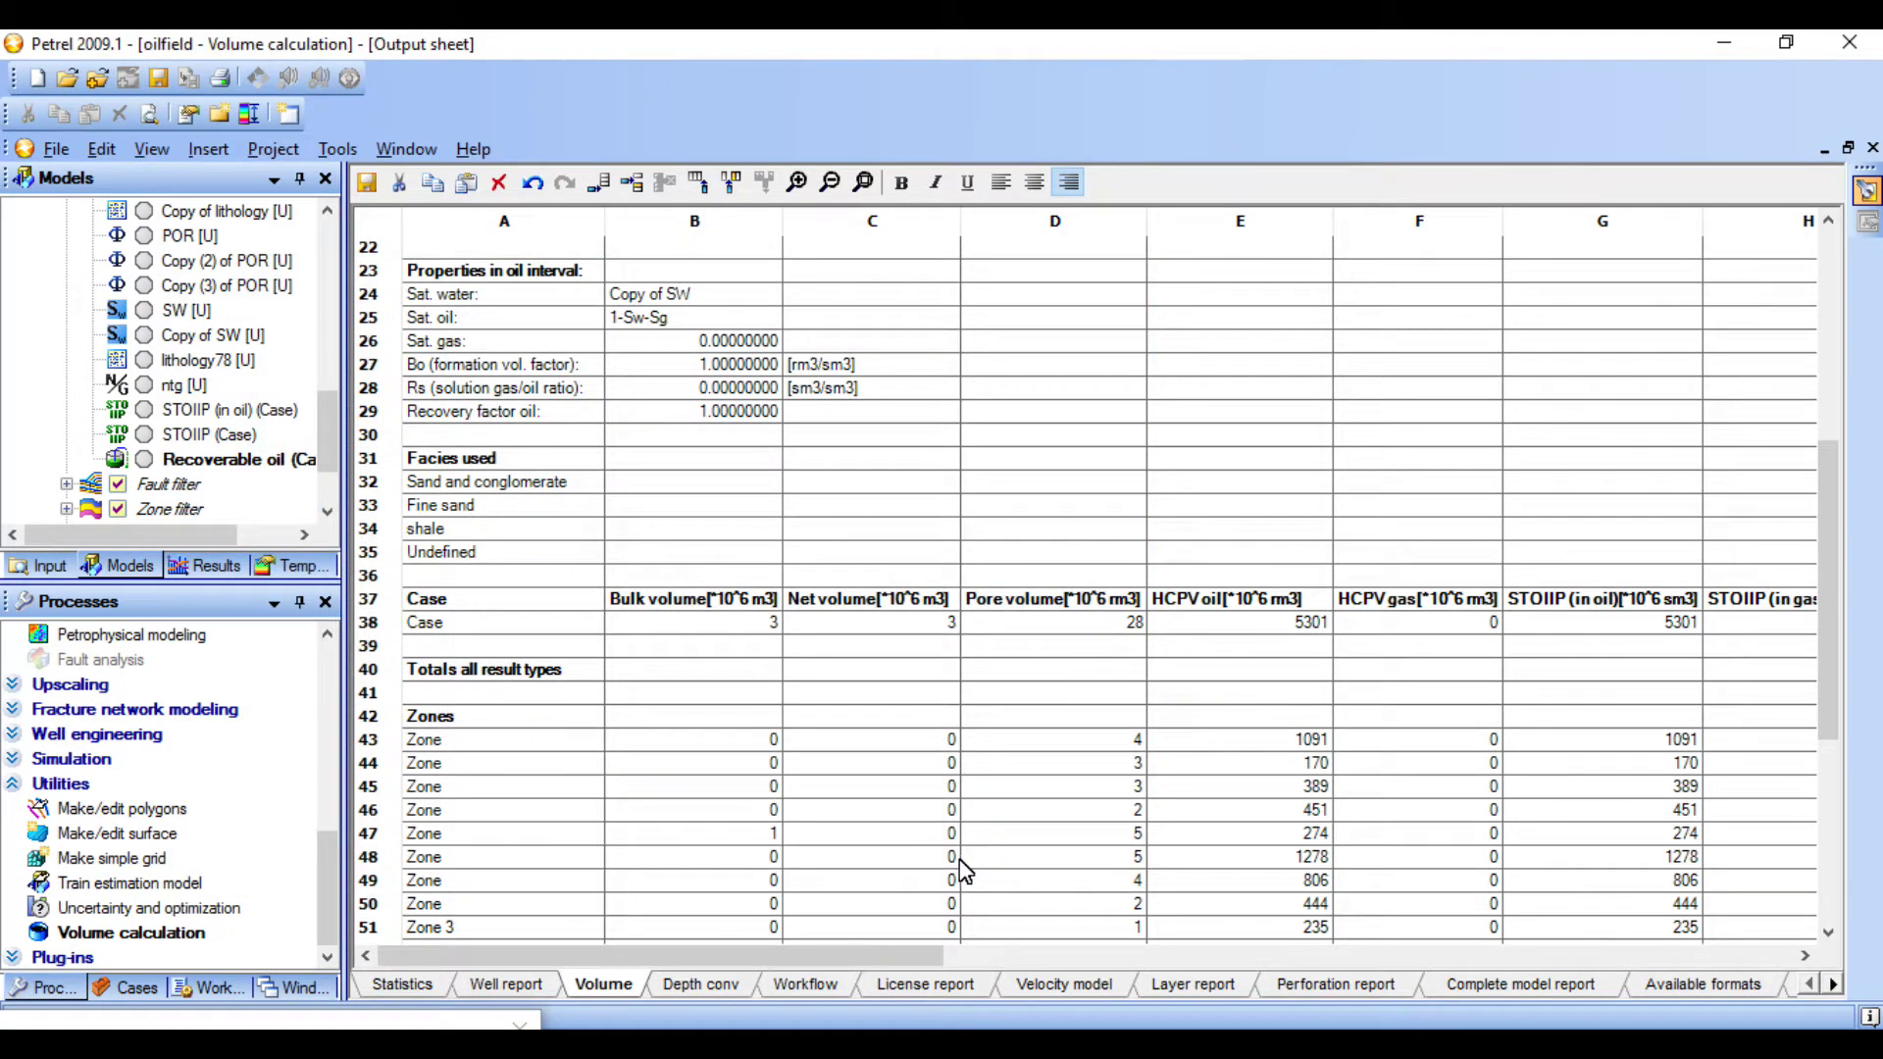
left_click(1723, 43)
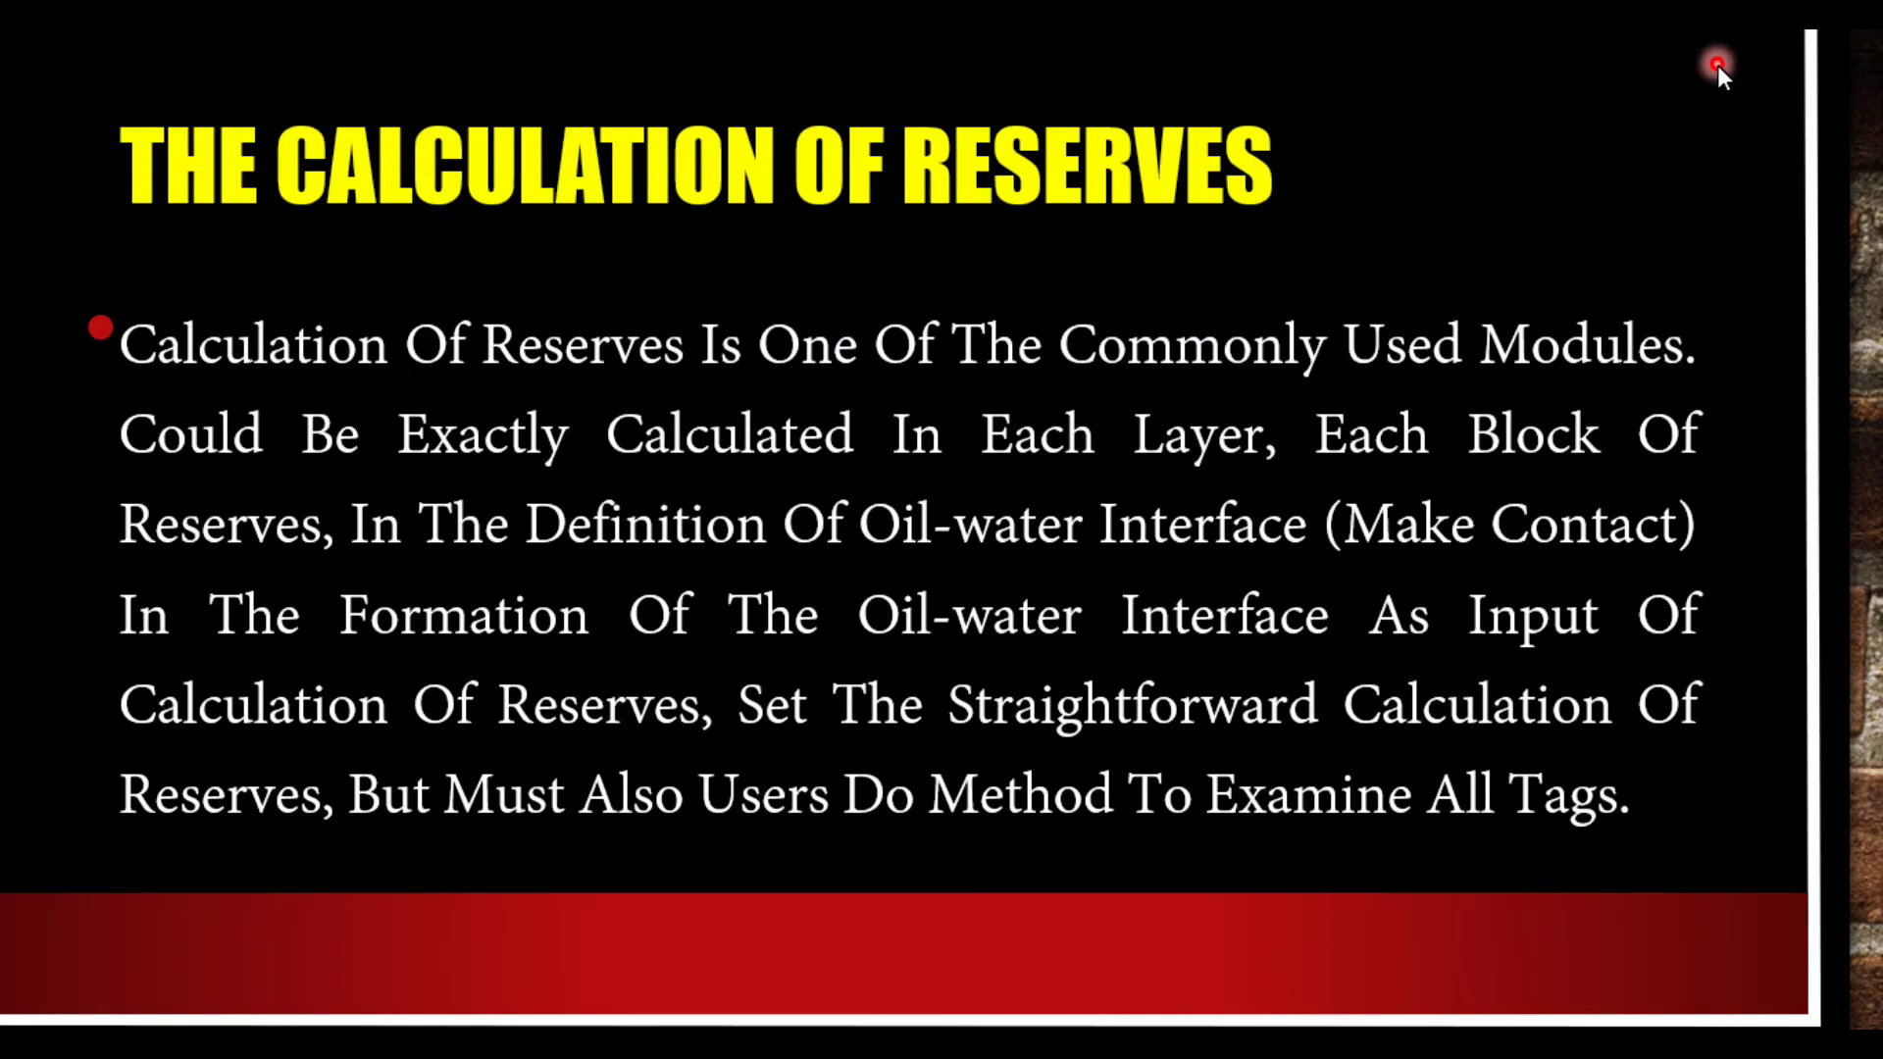
key("super")
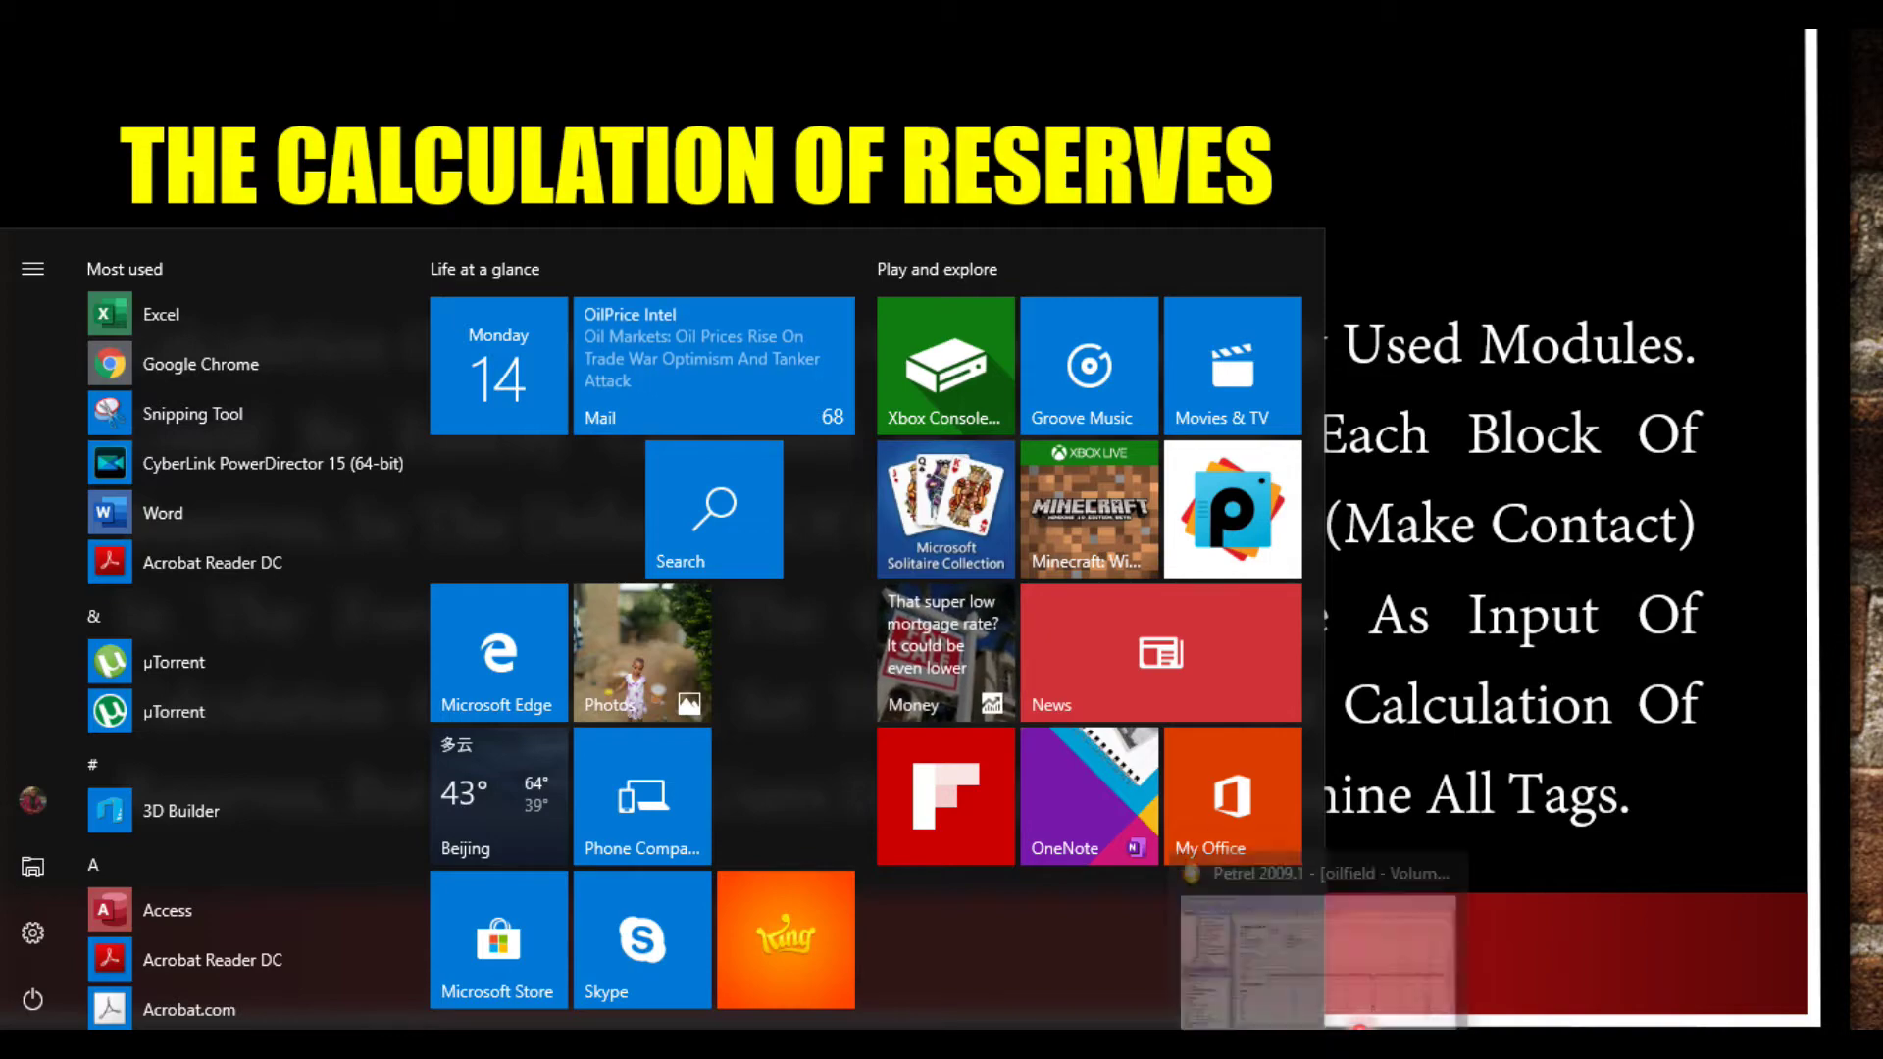
left_click(1360, 1027)
left_click(1385, 1039)
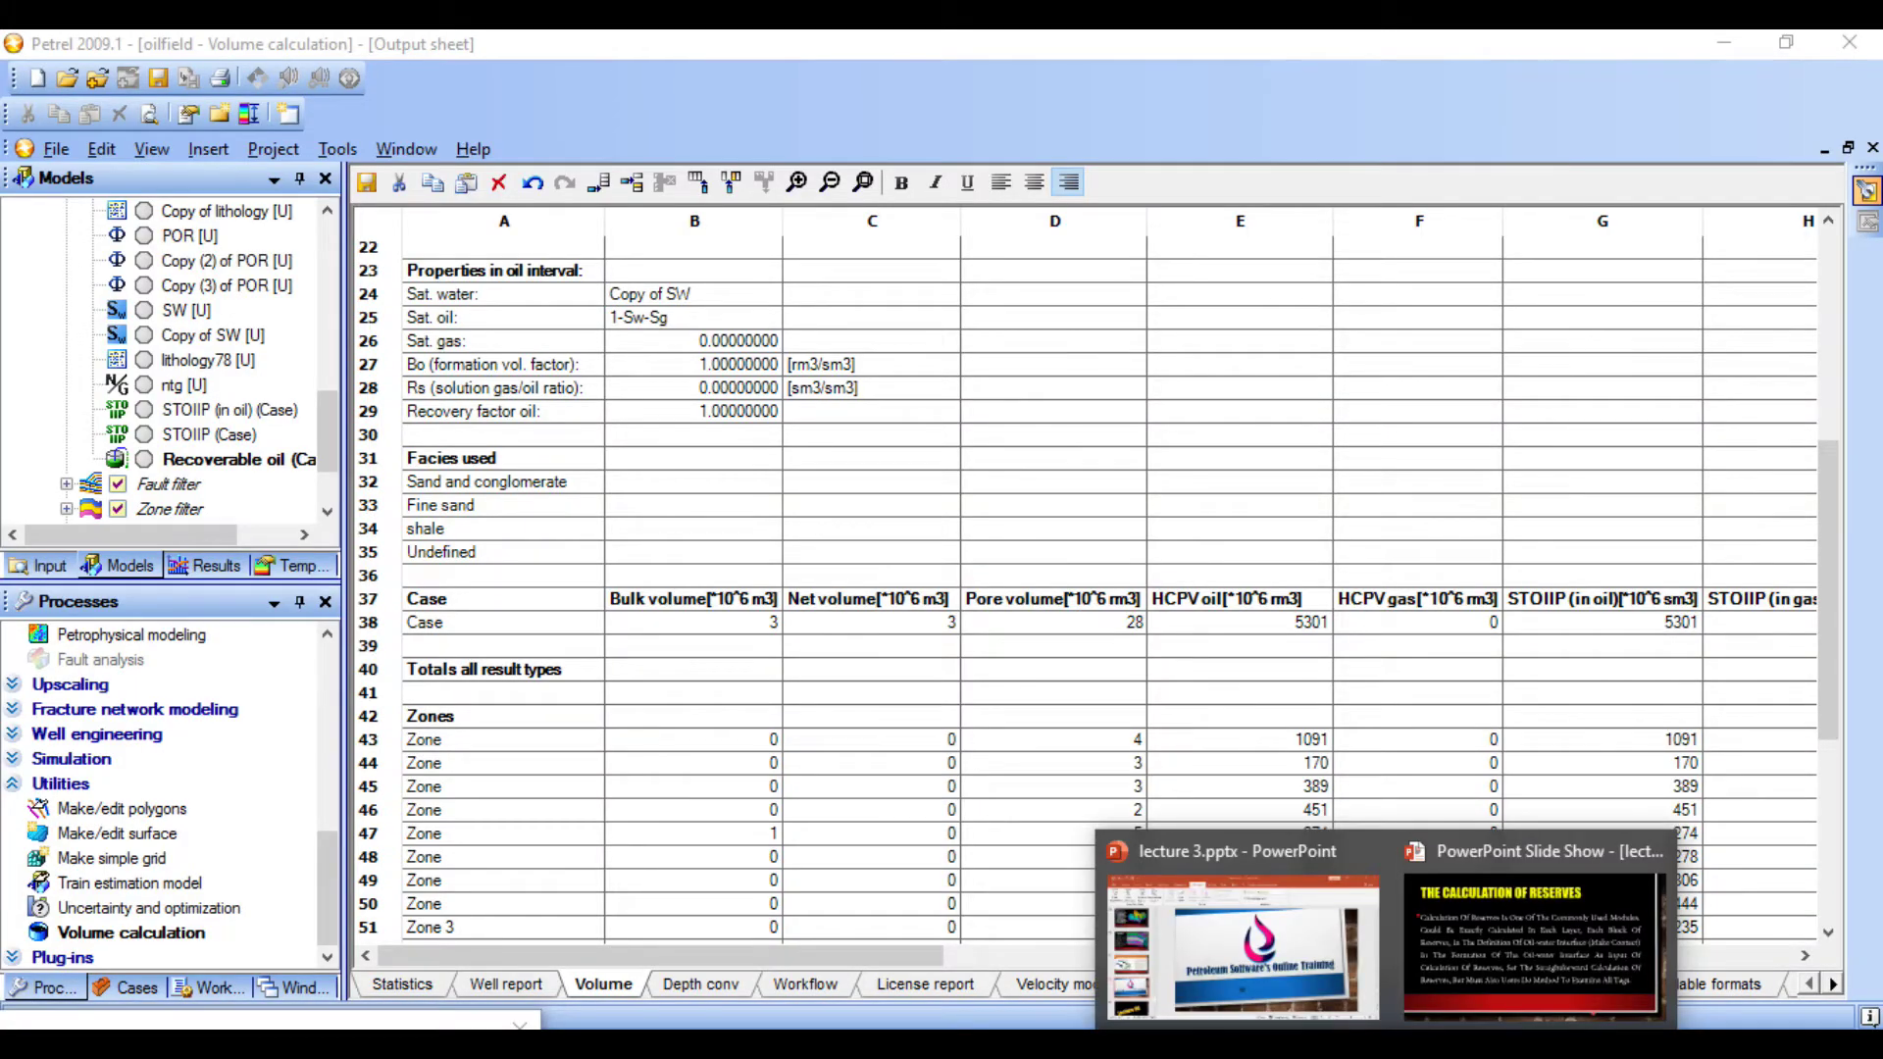
mouse_move(1655, 861)
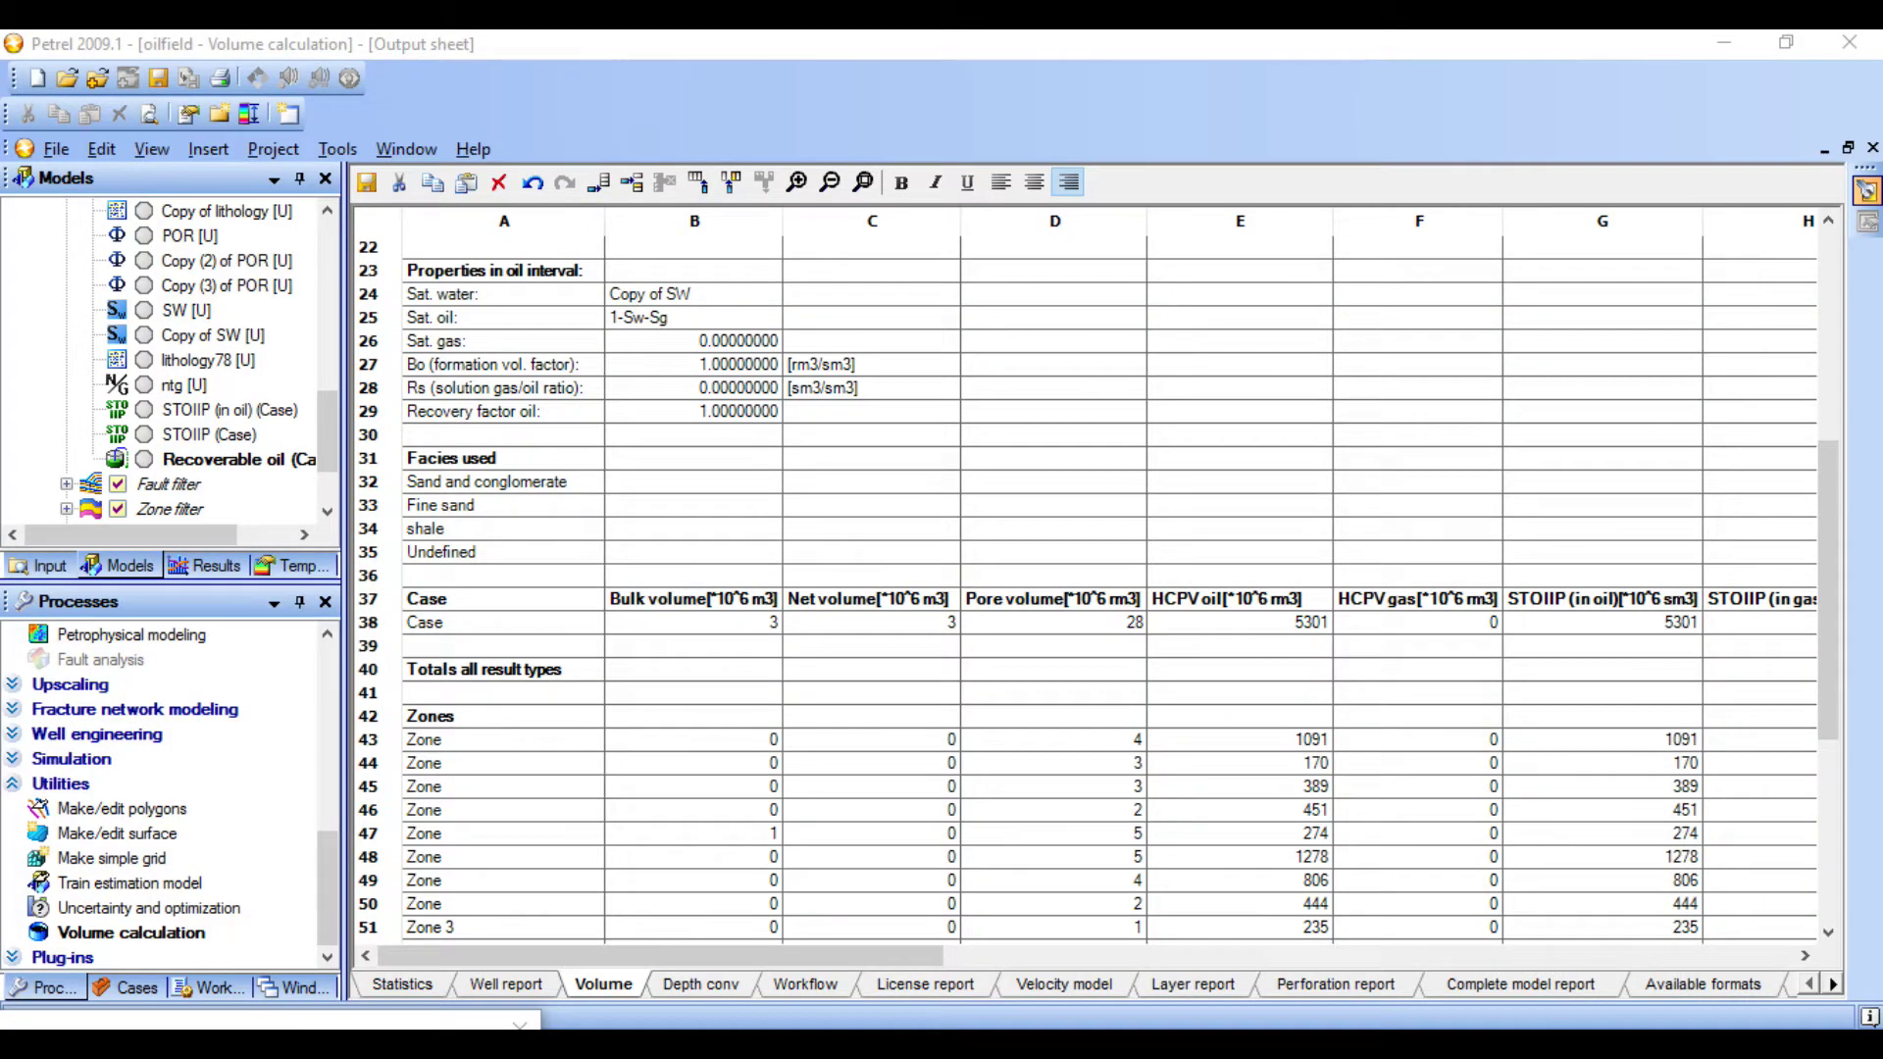
left_click(1163, 670)
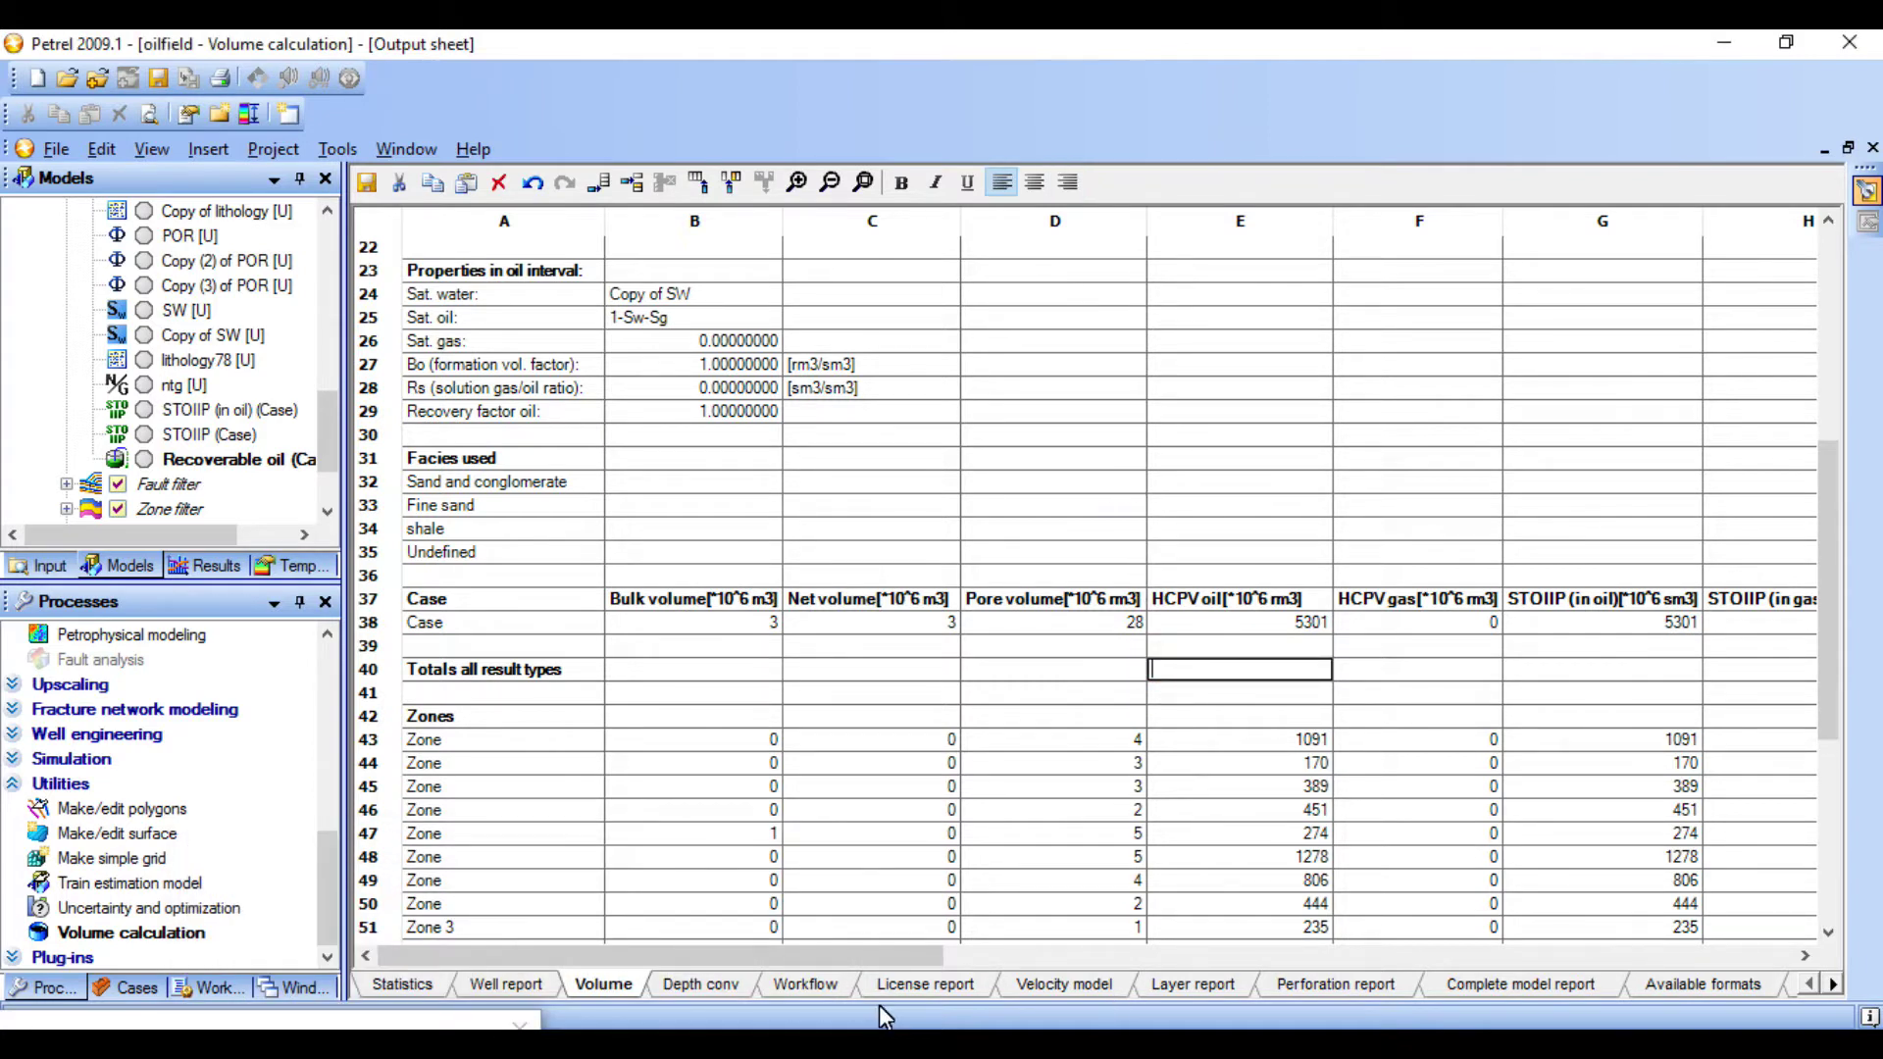
Switch to File Explorer, go to the WELL DATA folder on the Desktop and maximize the window to show its files.
left_click(507, 1045)
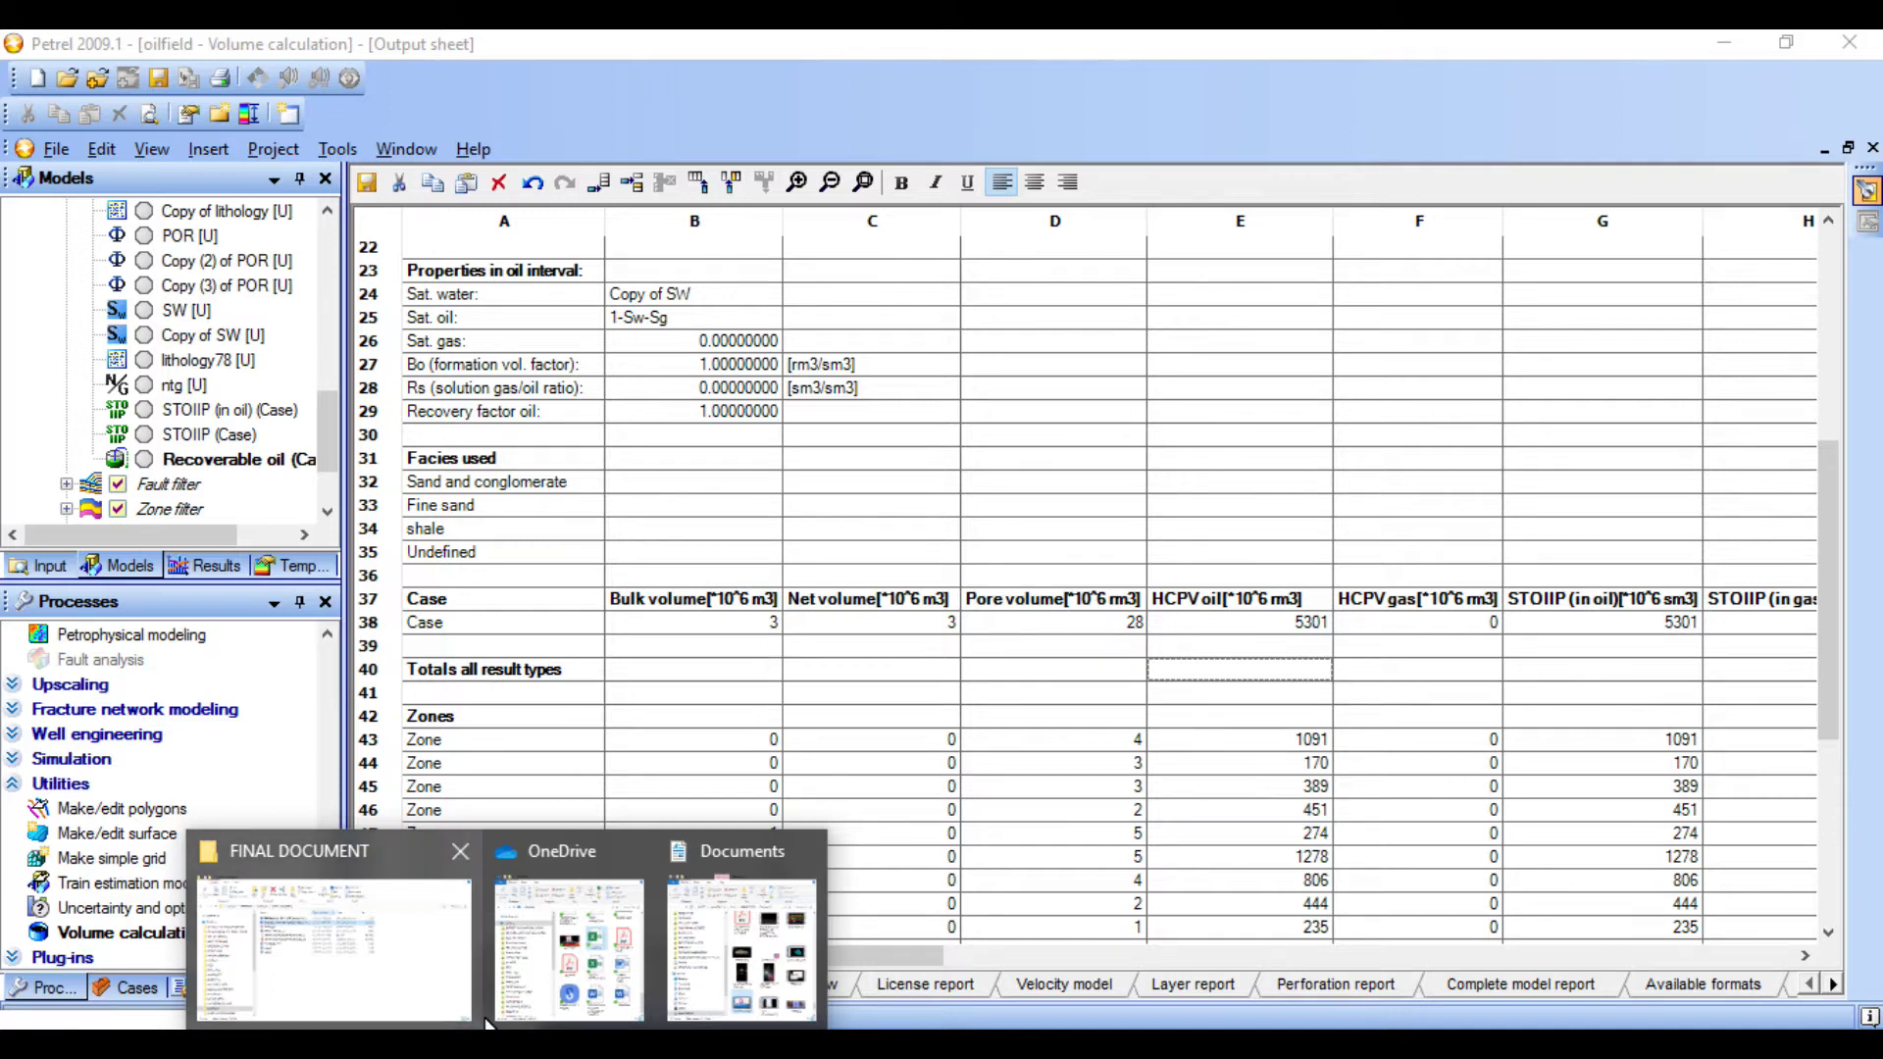
mouse_move(488, 1023)
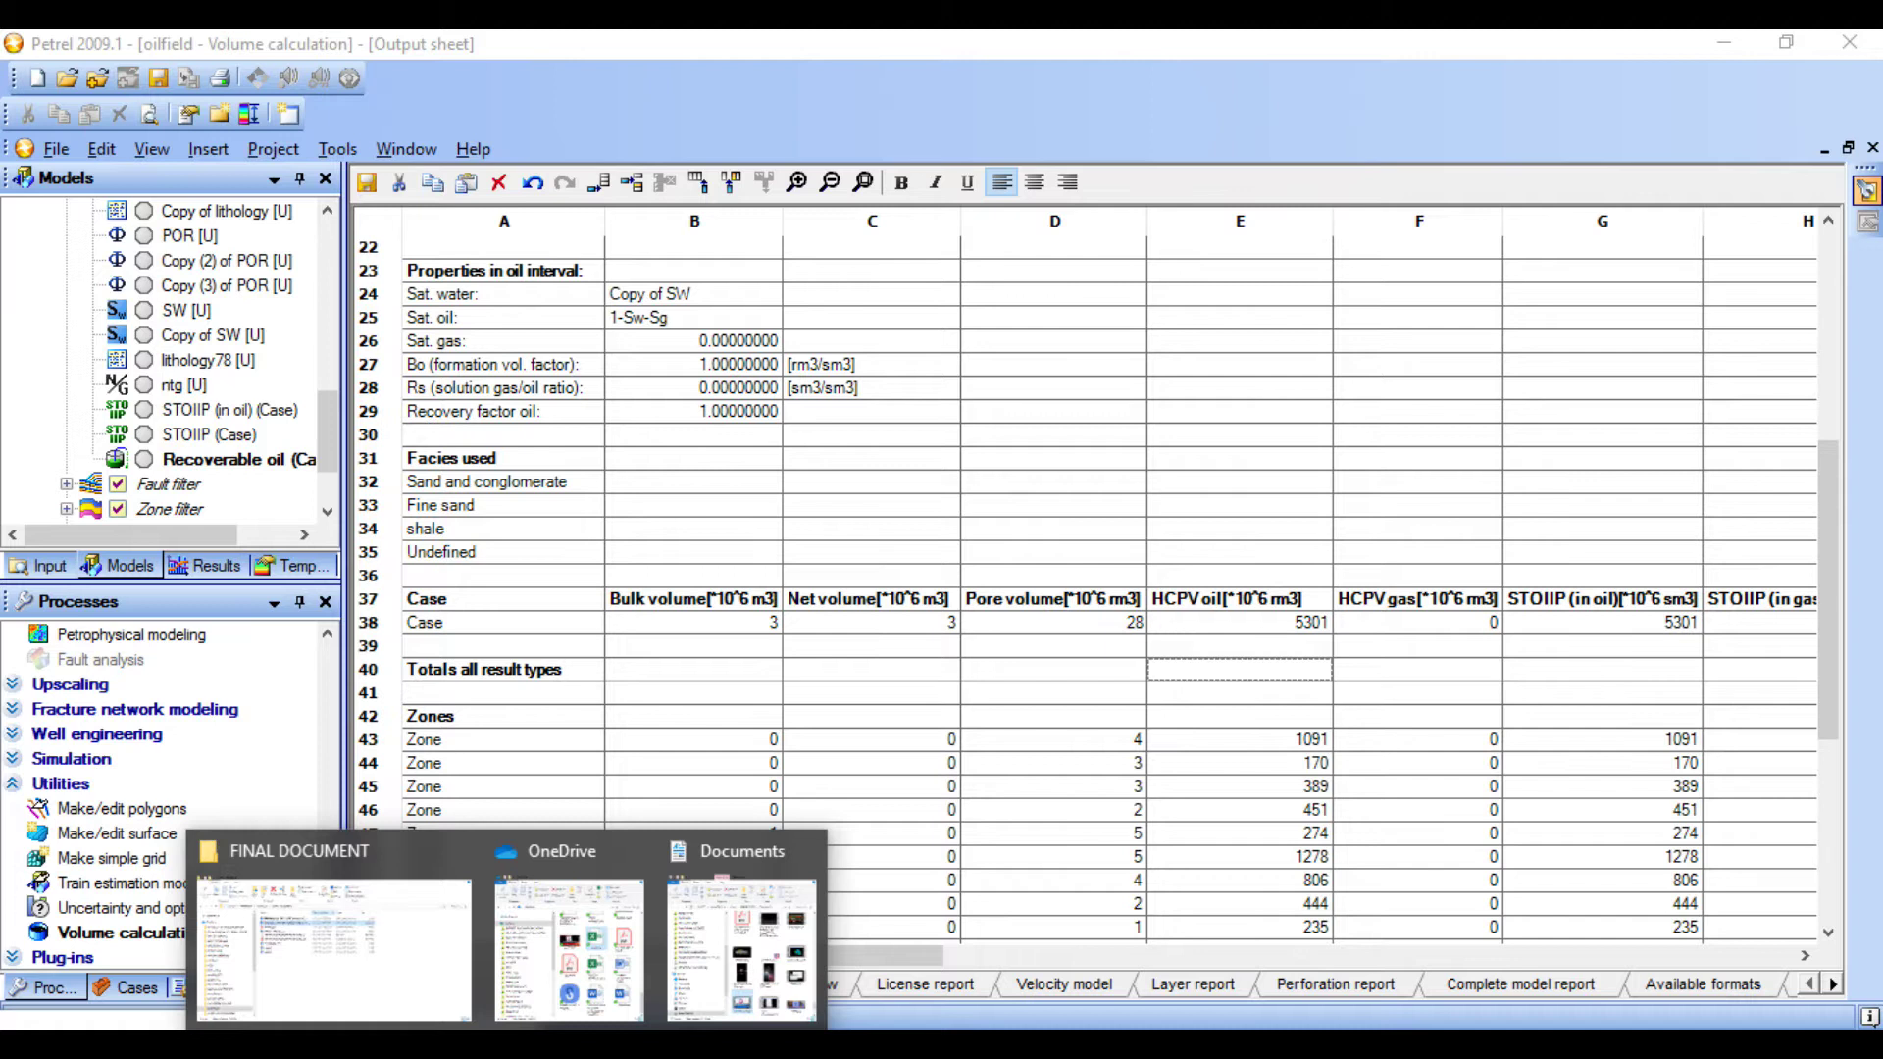
left_click(733, 1009)
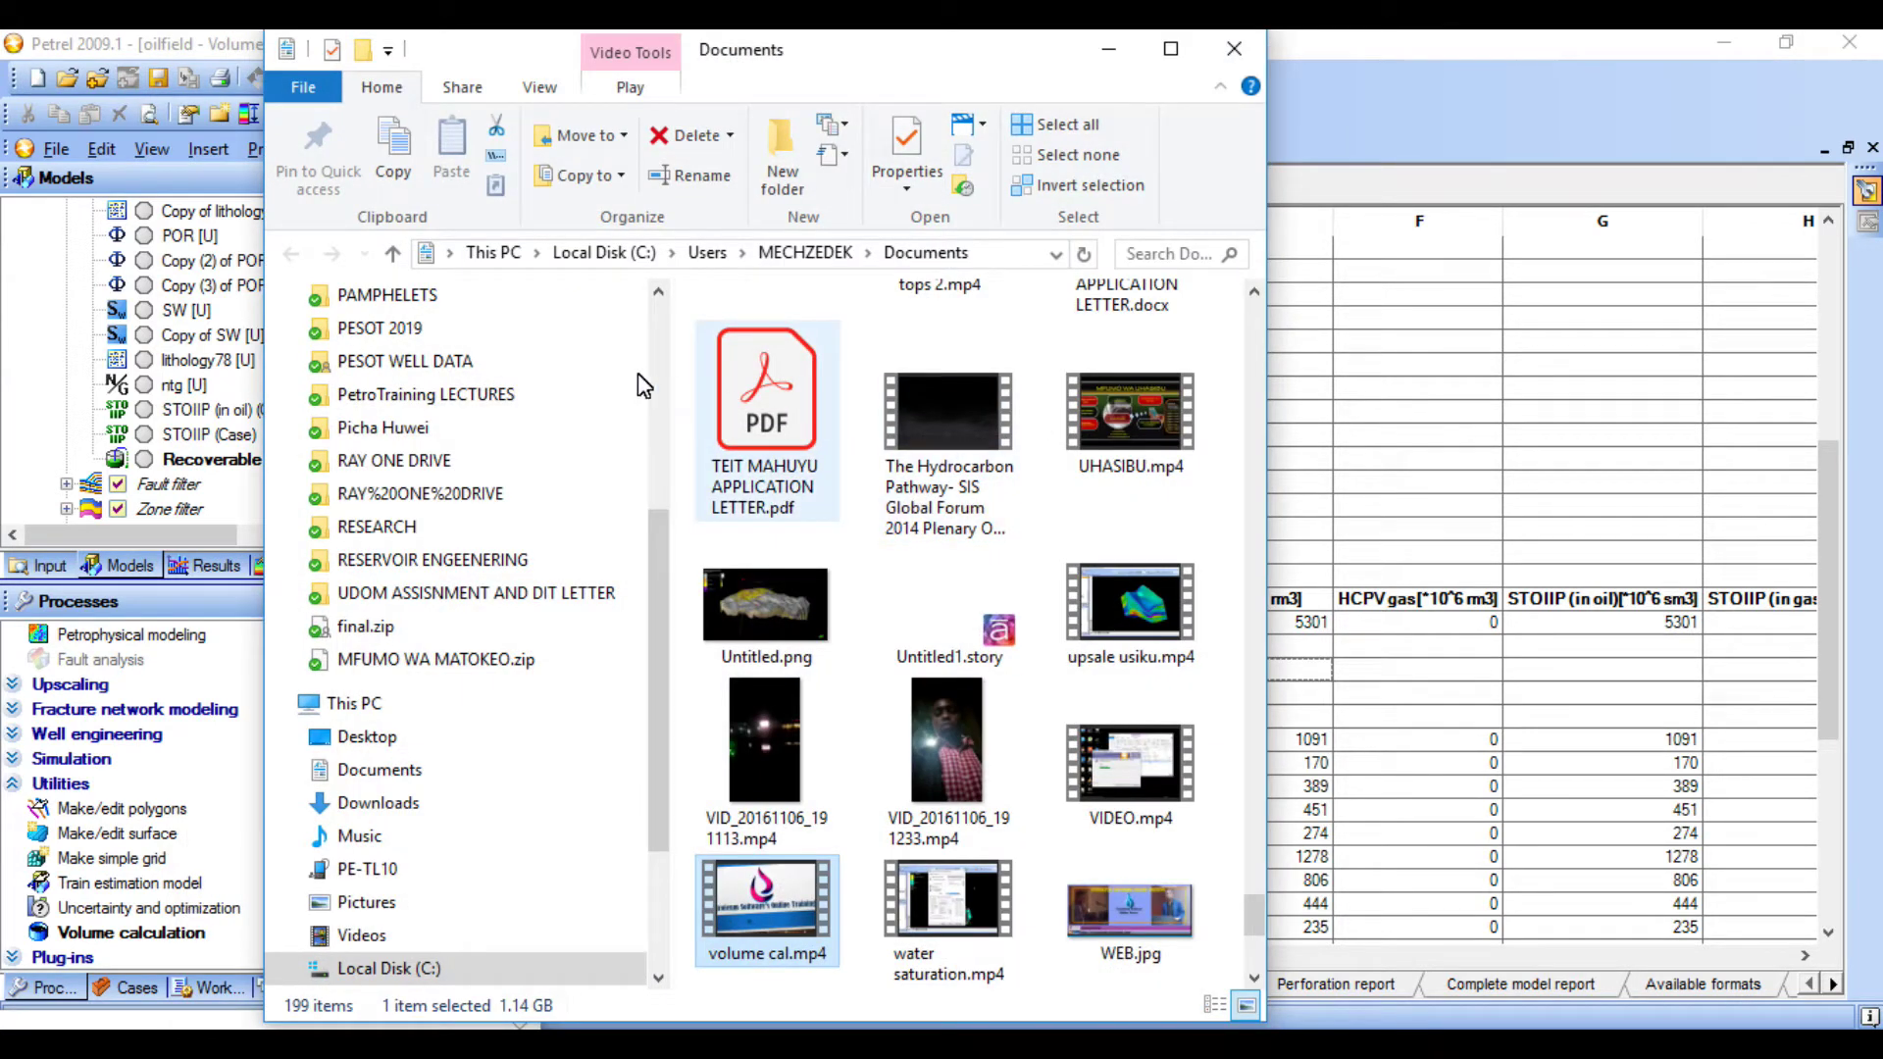
left_click(402, 735)
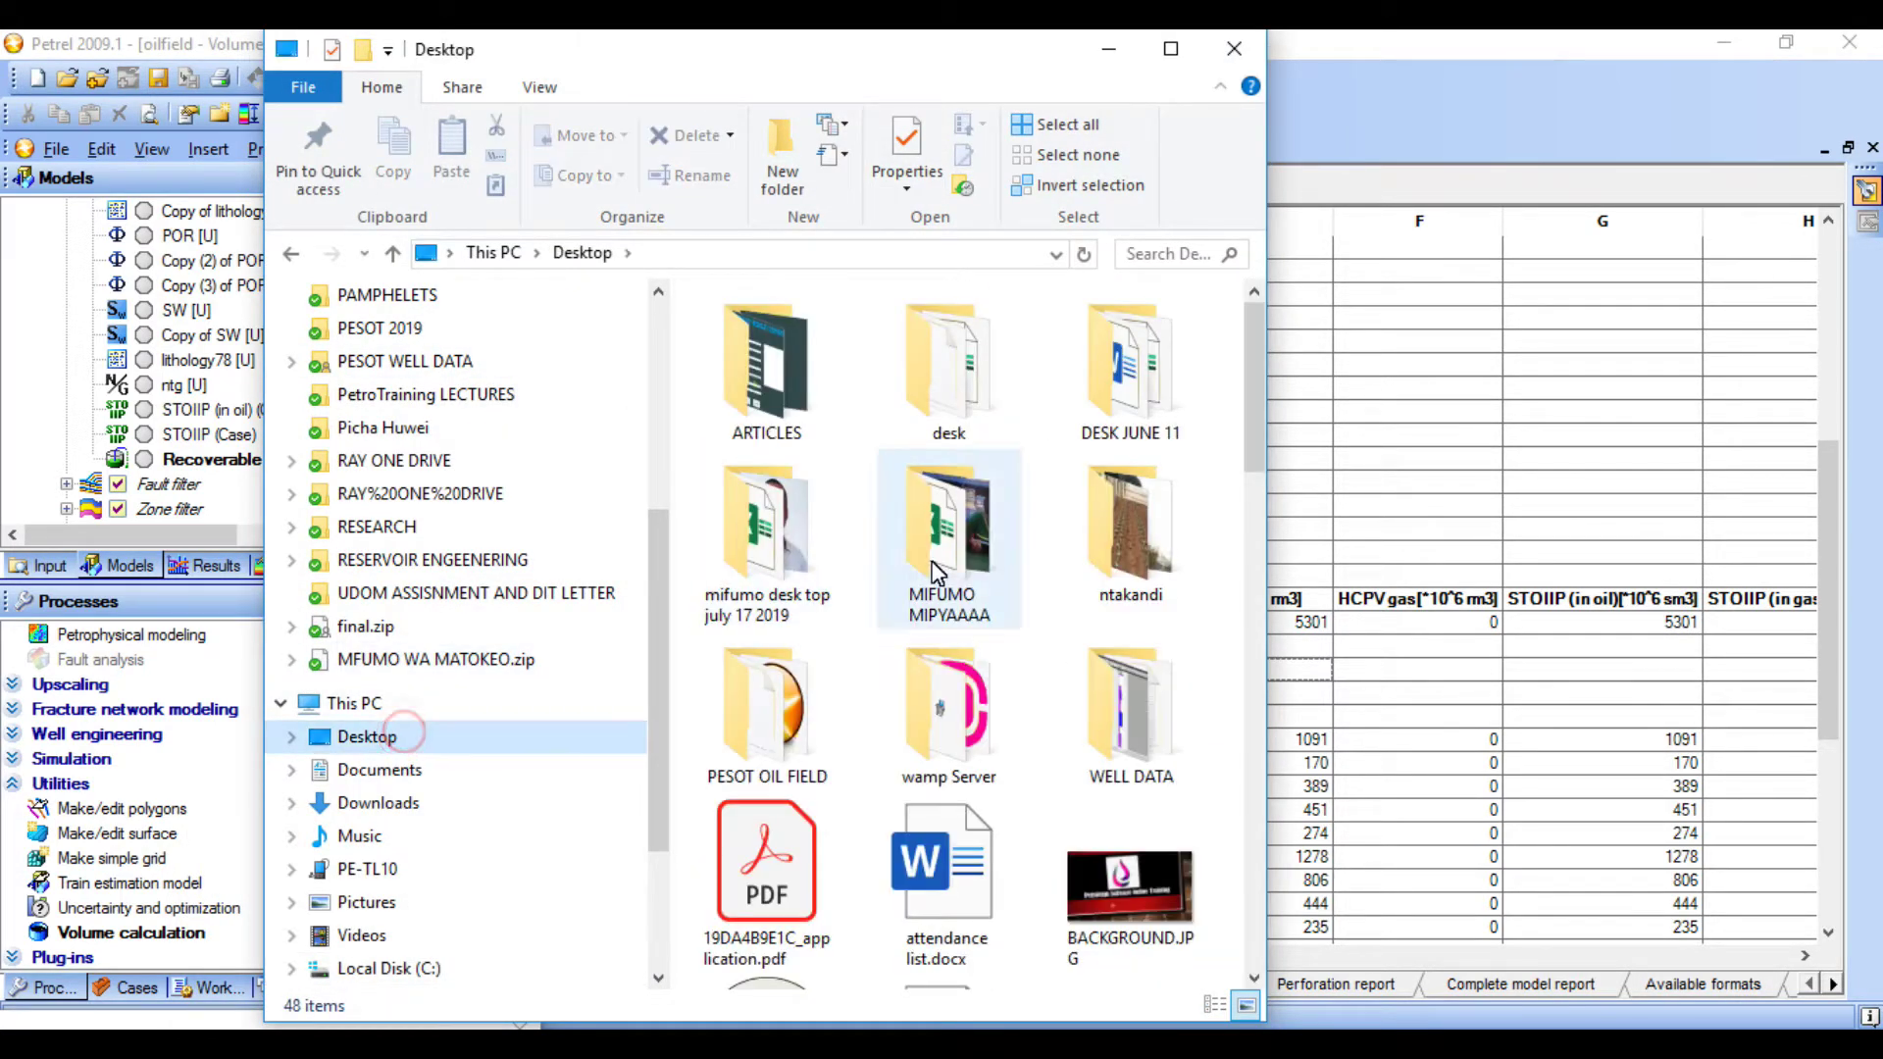
double_click(1115, 760)
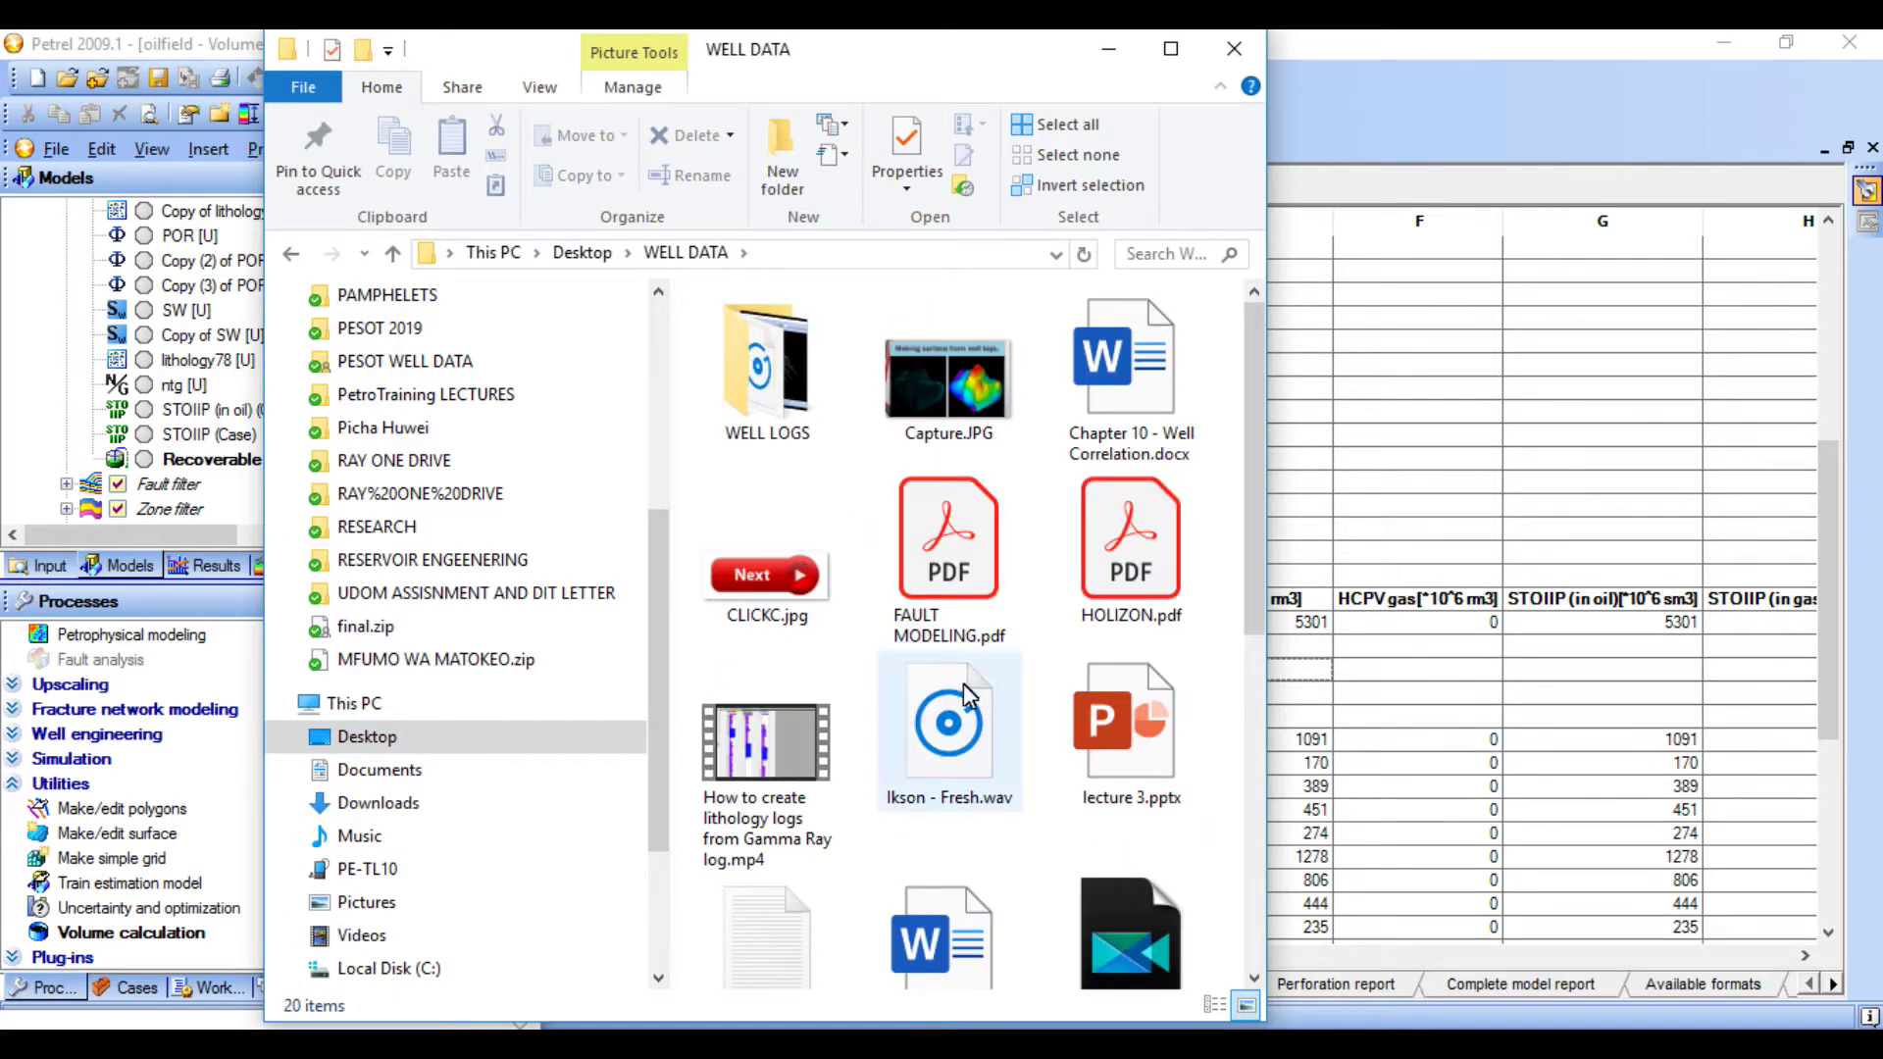
scroll(981, 657, "down", 5)
scroll(980, 657, "up", 5)
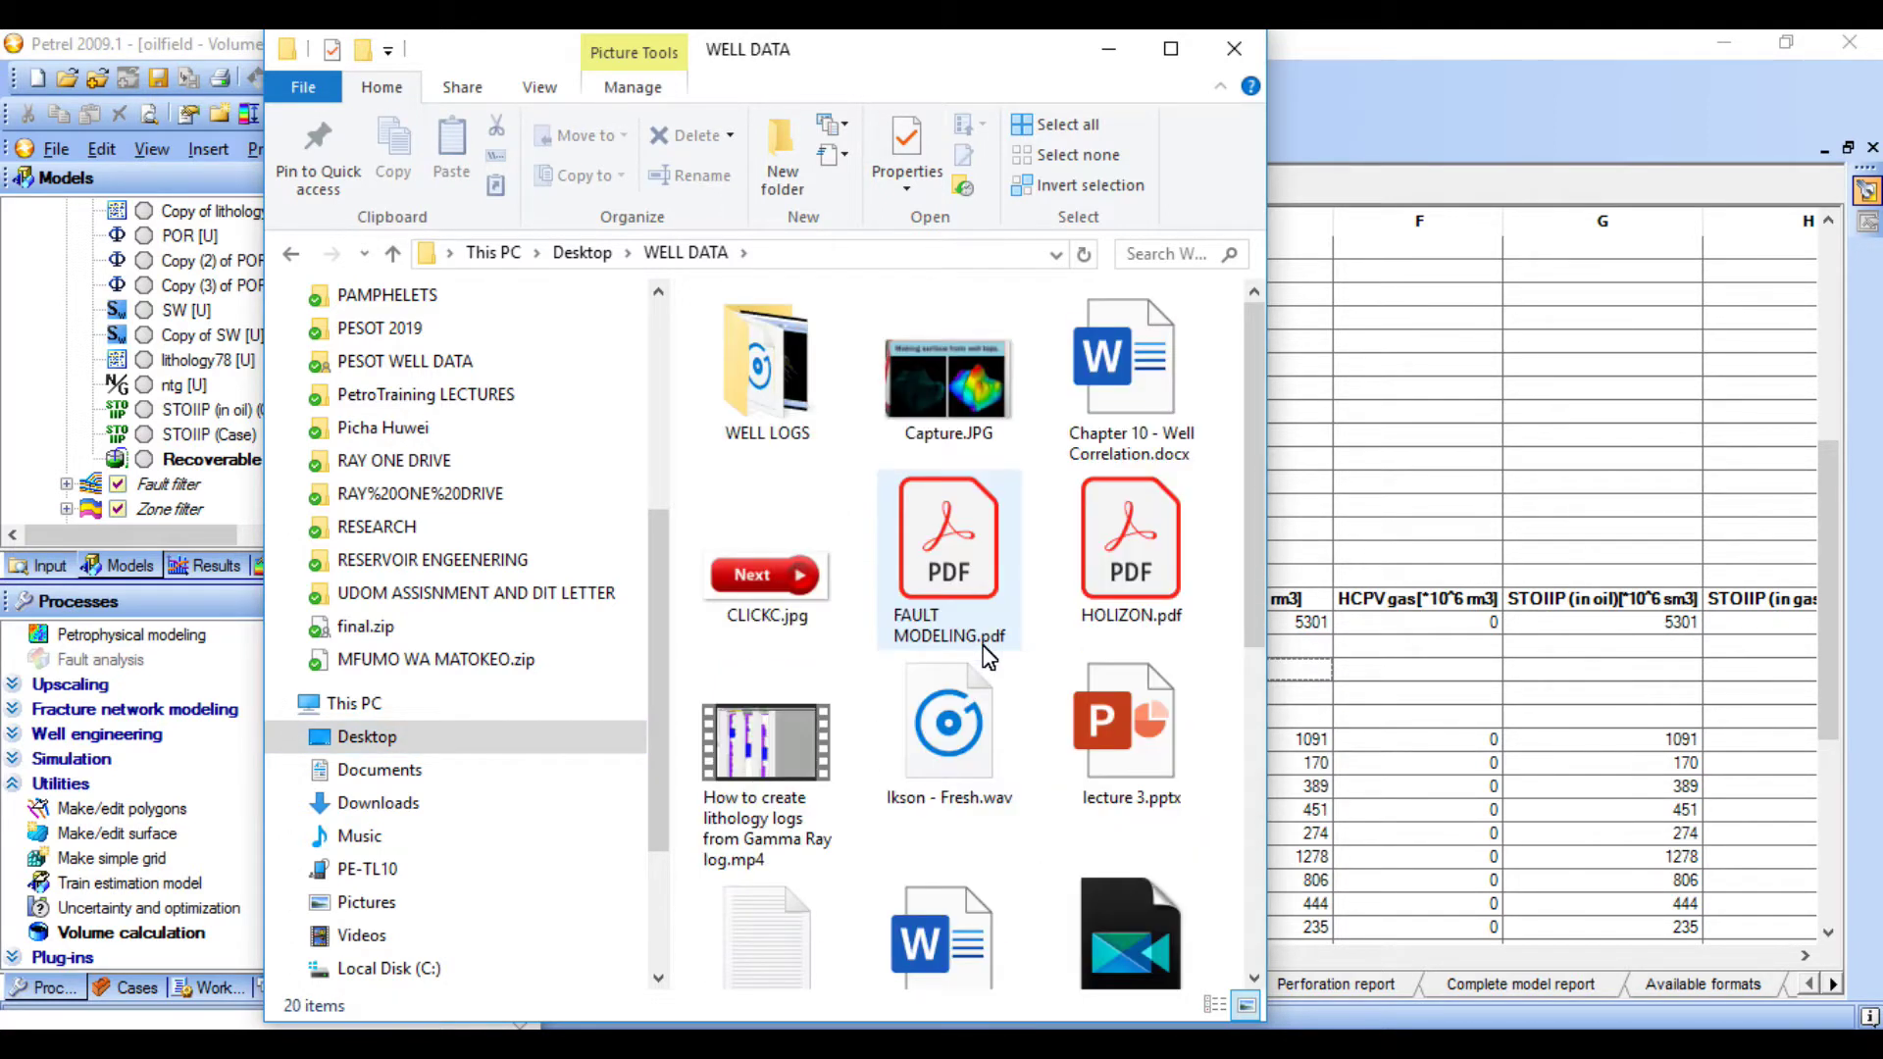
scroll(988, 655, "down", 5)
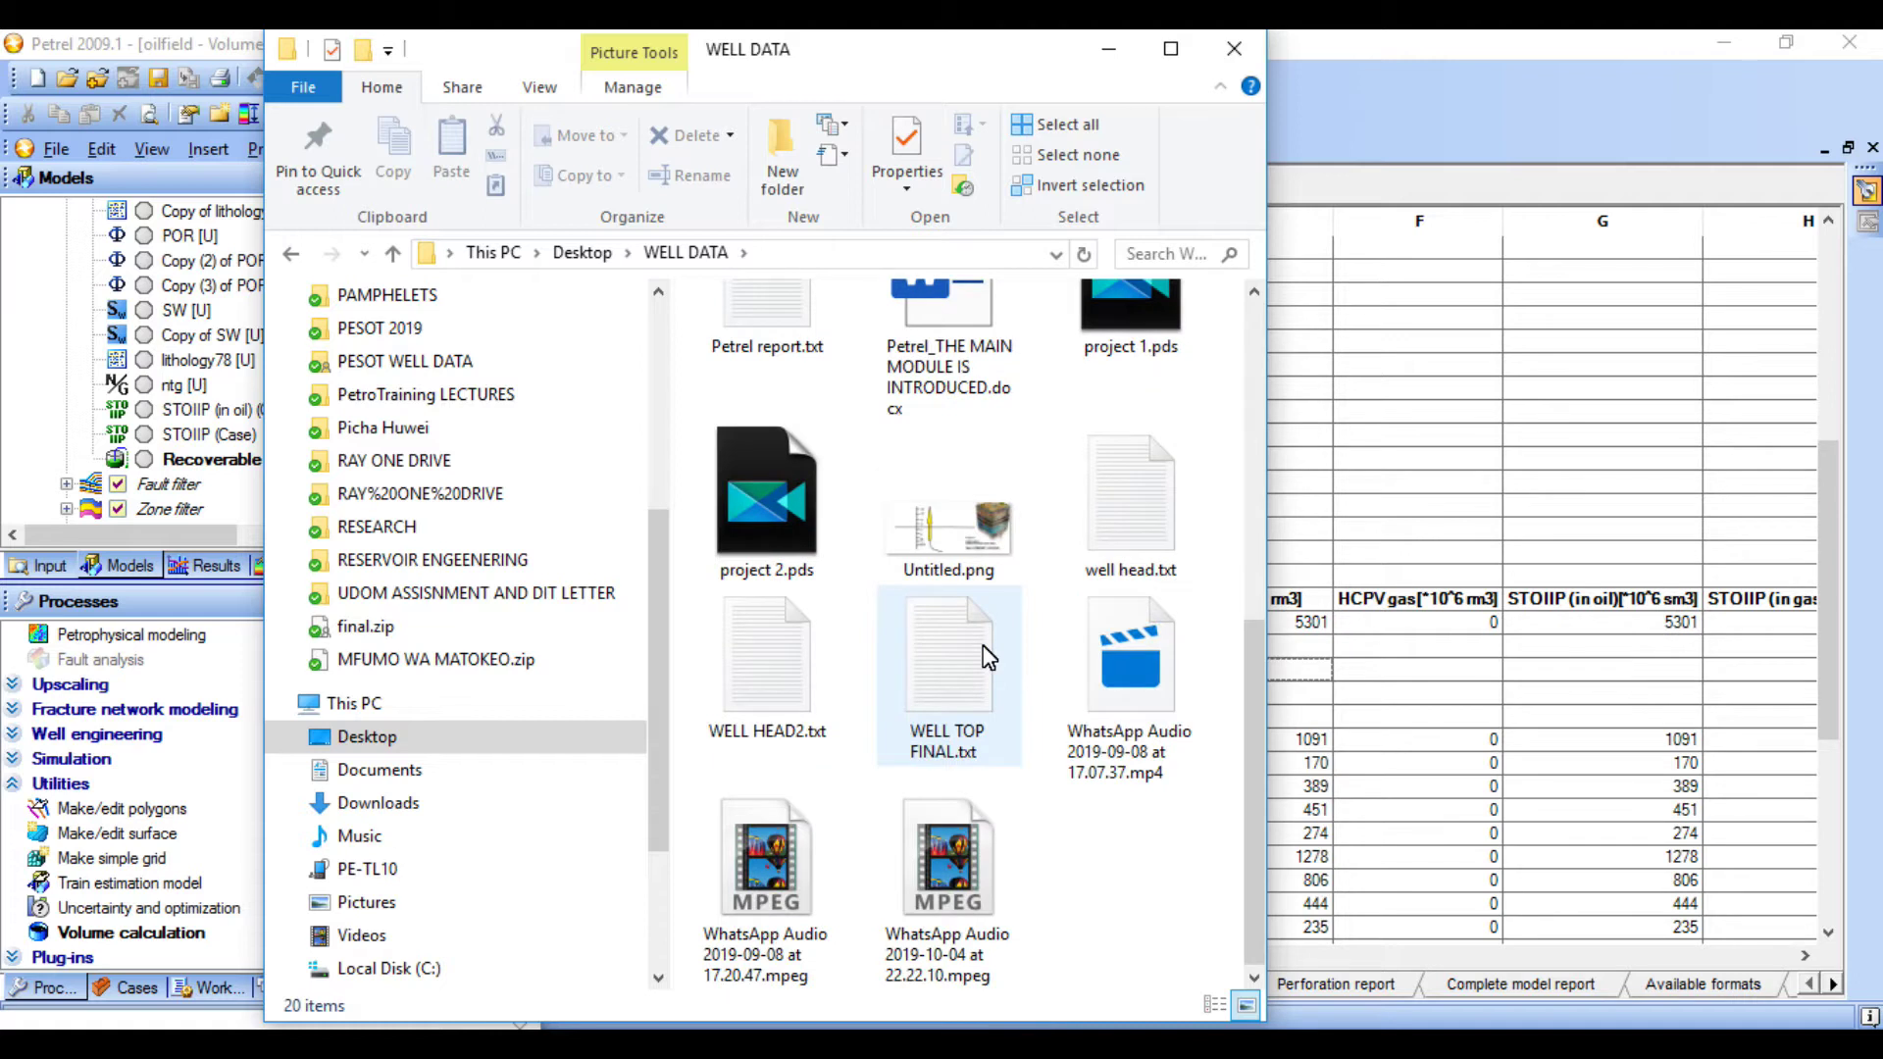
left_click(1171, 48)
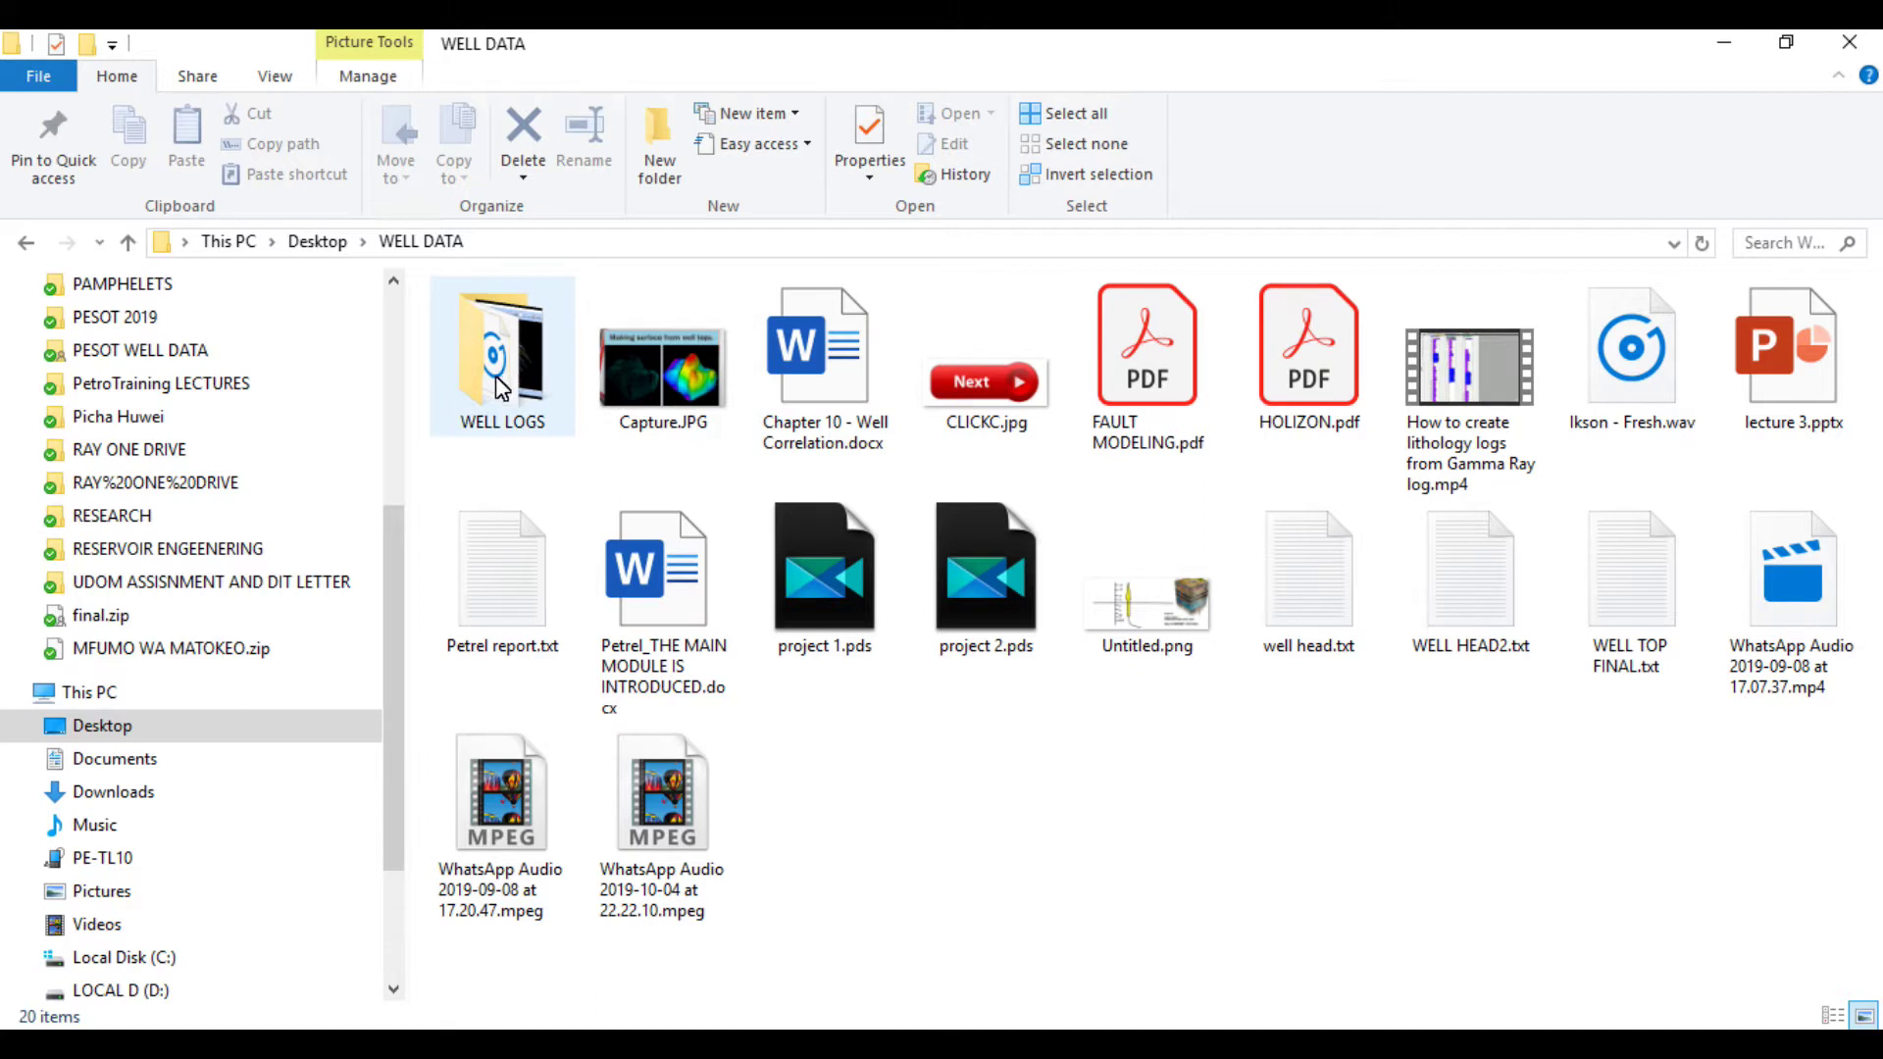
Open Petrel report.txt in a maximized Notepad window and skim it from the header to the zone results.
left_click(478, 603)
double_click(478, 603)
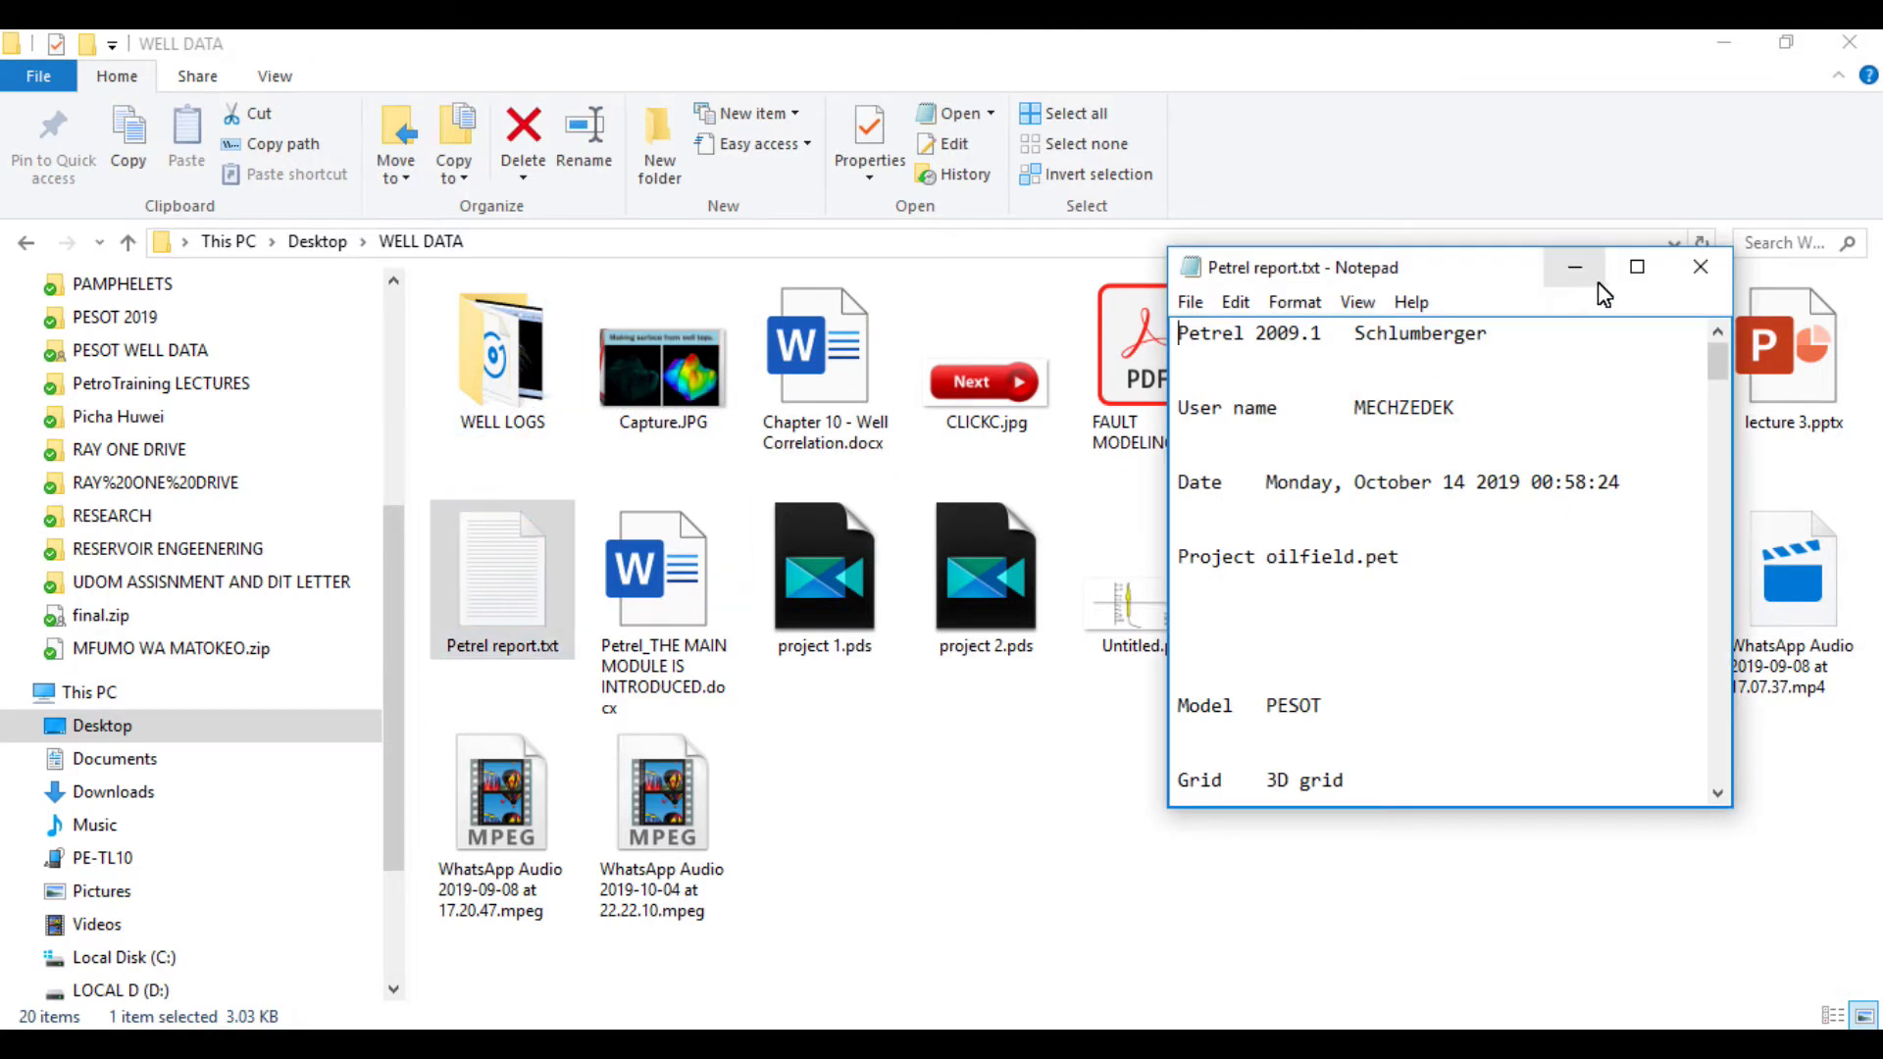
left_click(1637, 267)
scroll(713, 556, "down", 3)
scroll(713, 555, "down", 9)
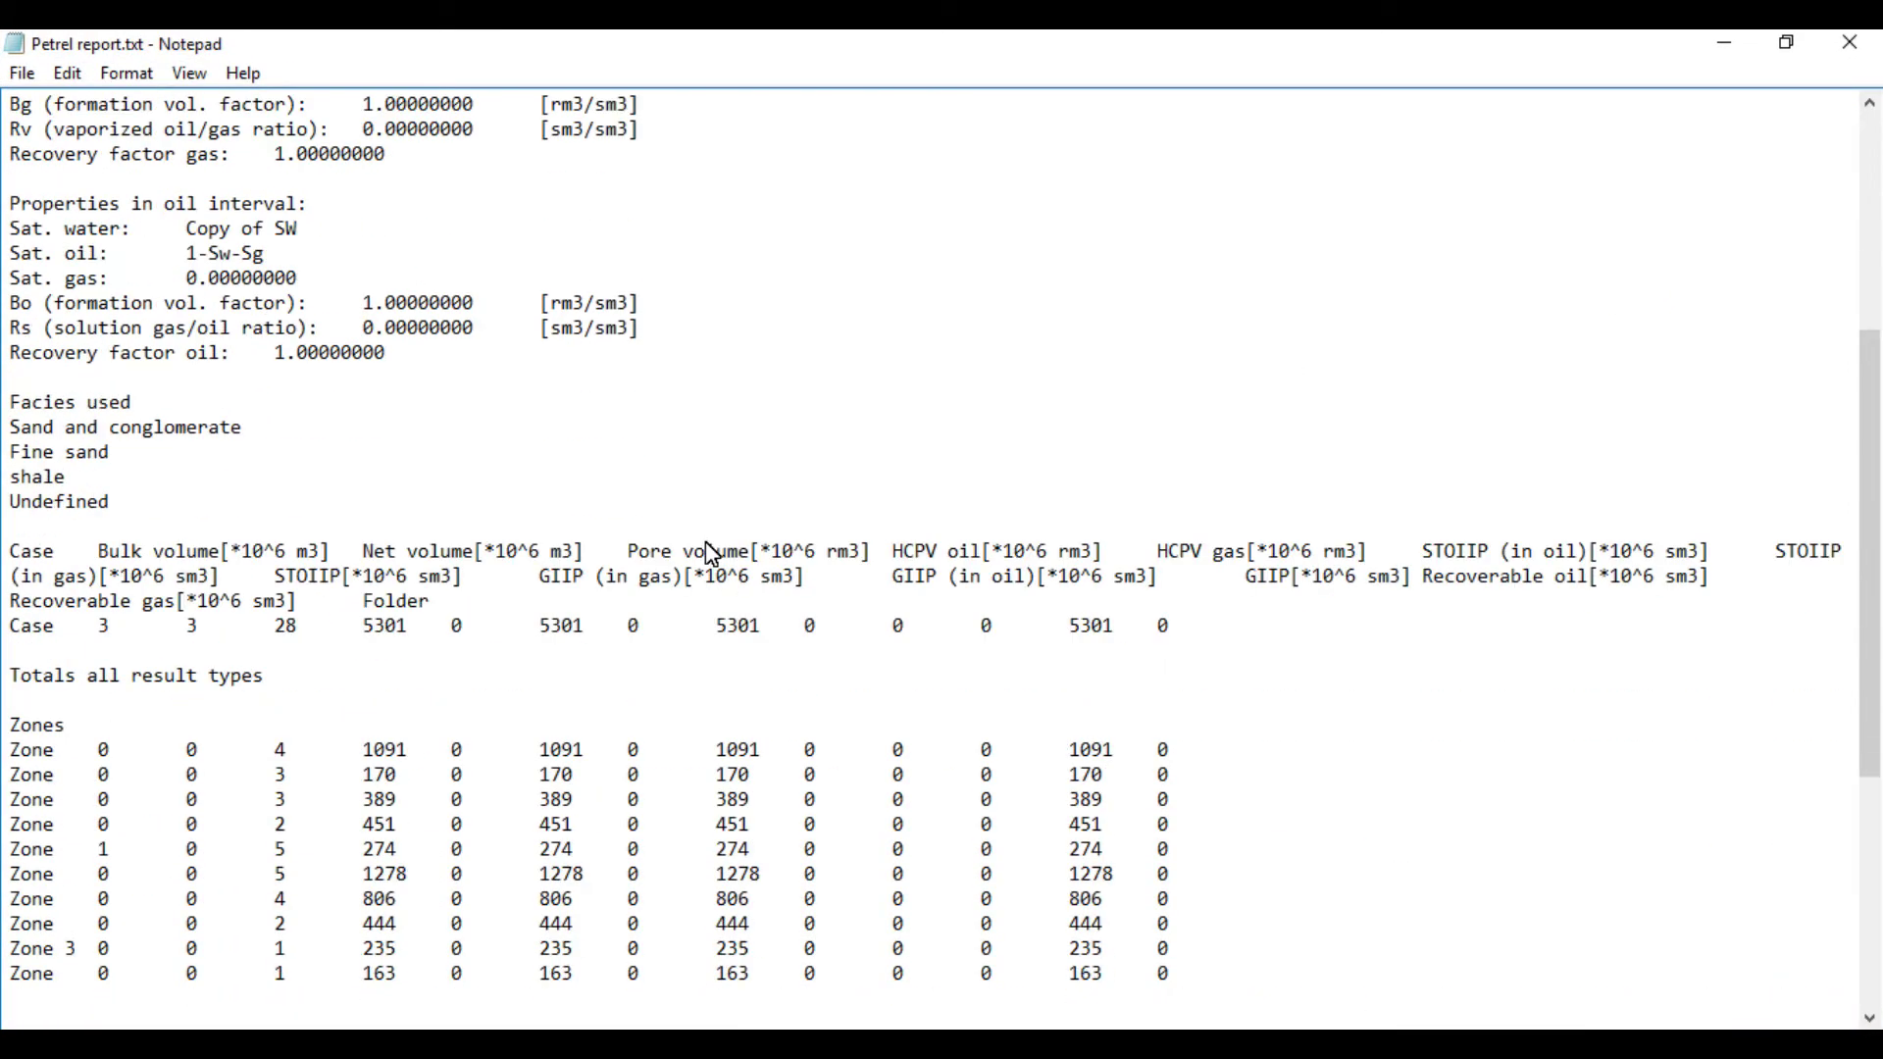
scroll(713, 555, "up", 10)
scroll(713, 555, "up", 2)
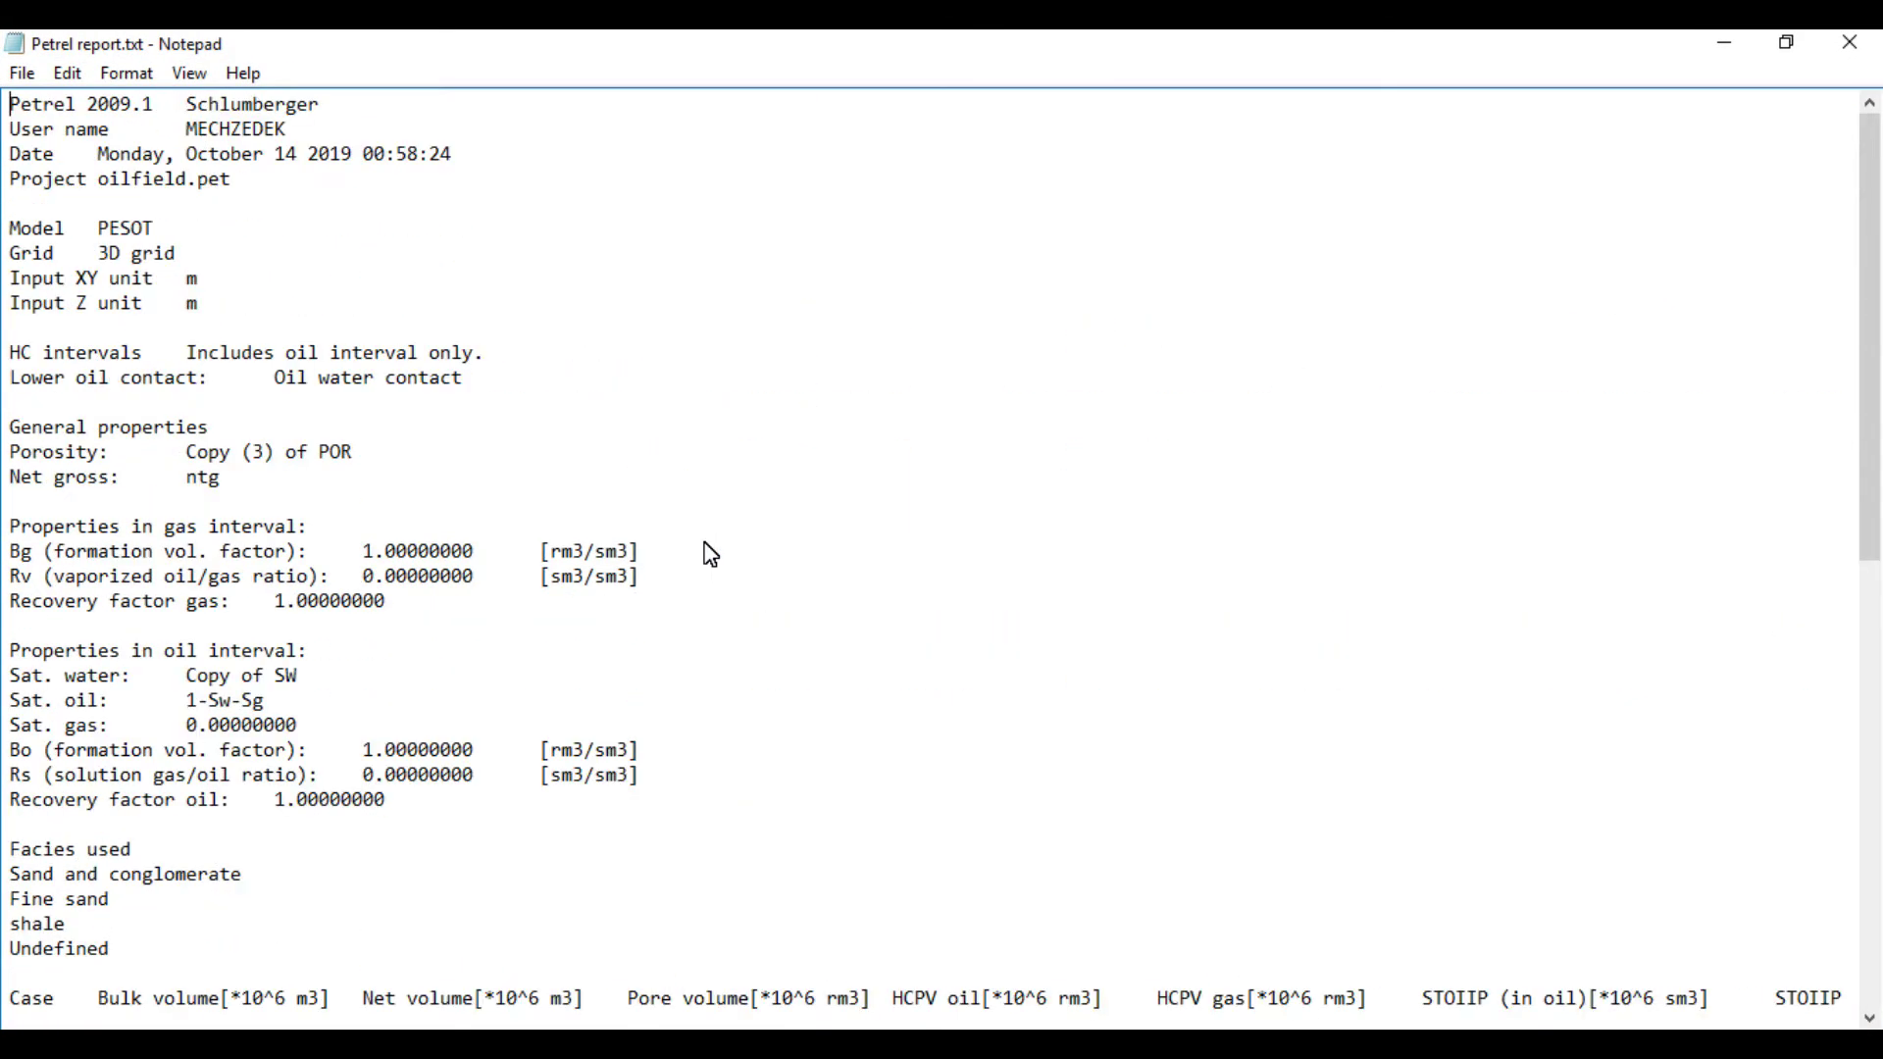
Examine the zone and detailed results in the text report, highlighting the first zone's STOIIP value and the *10^6 sm3 unit.
scroll(726, 547, "down", 11)
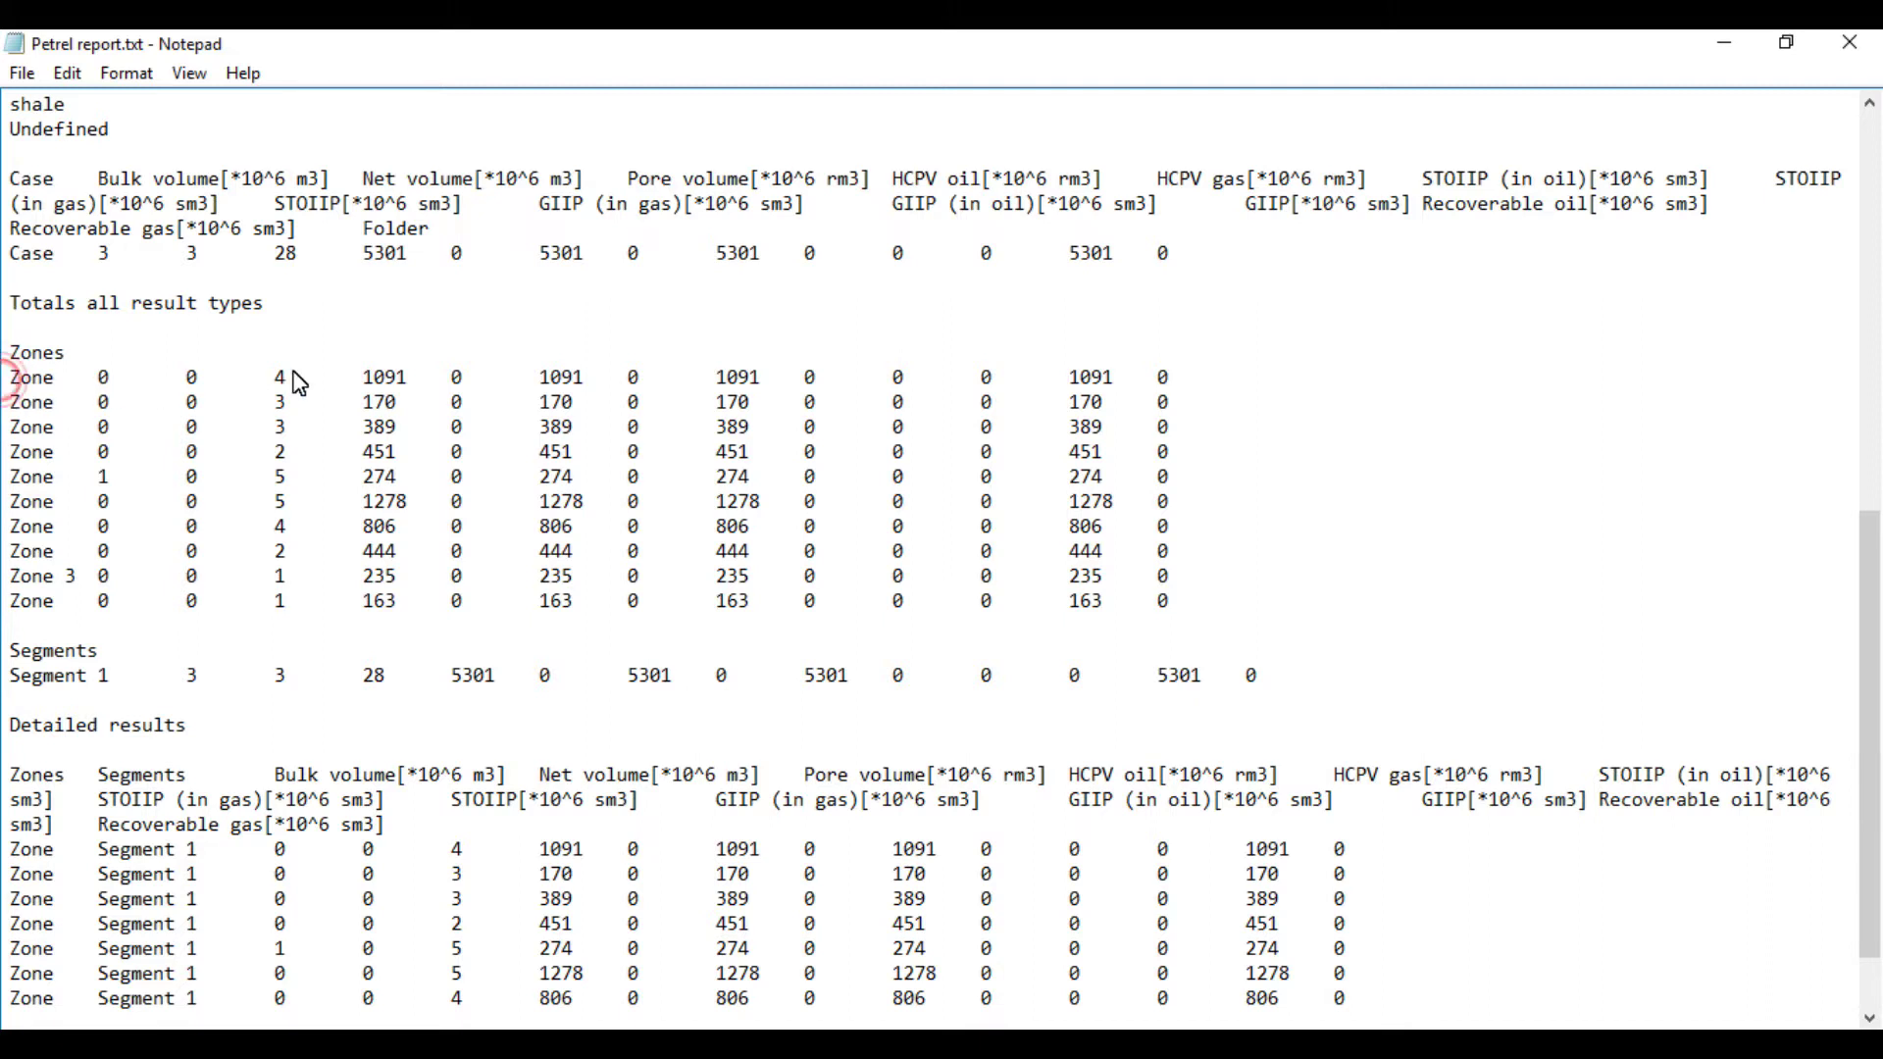
left_click(769, 381)
left_click_drag(763, 380, 719, 382)
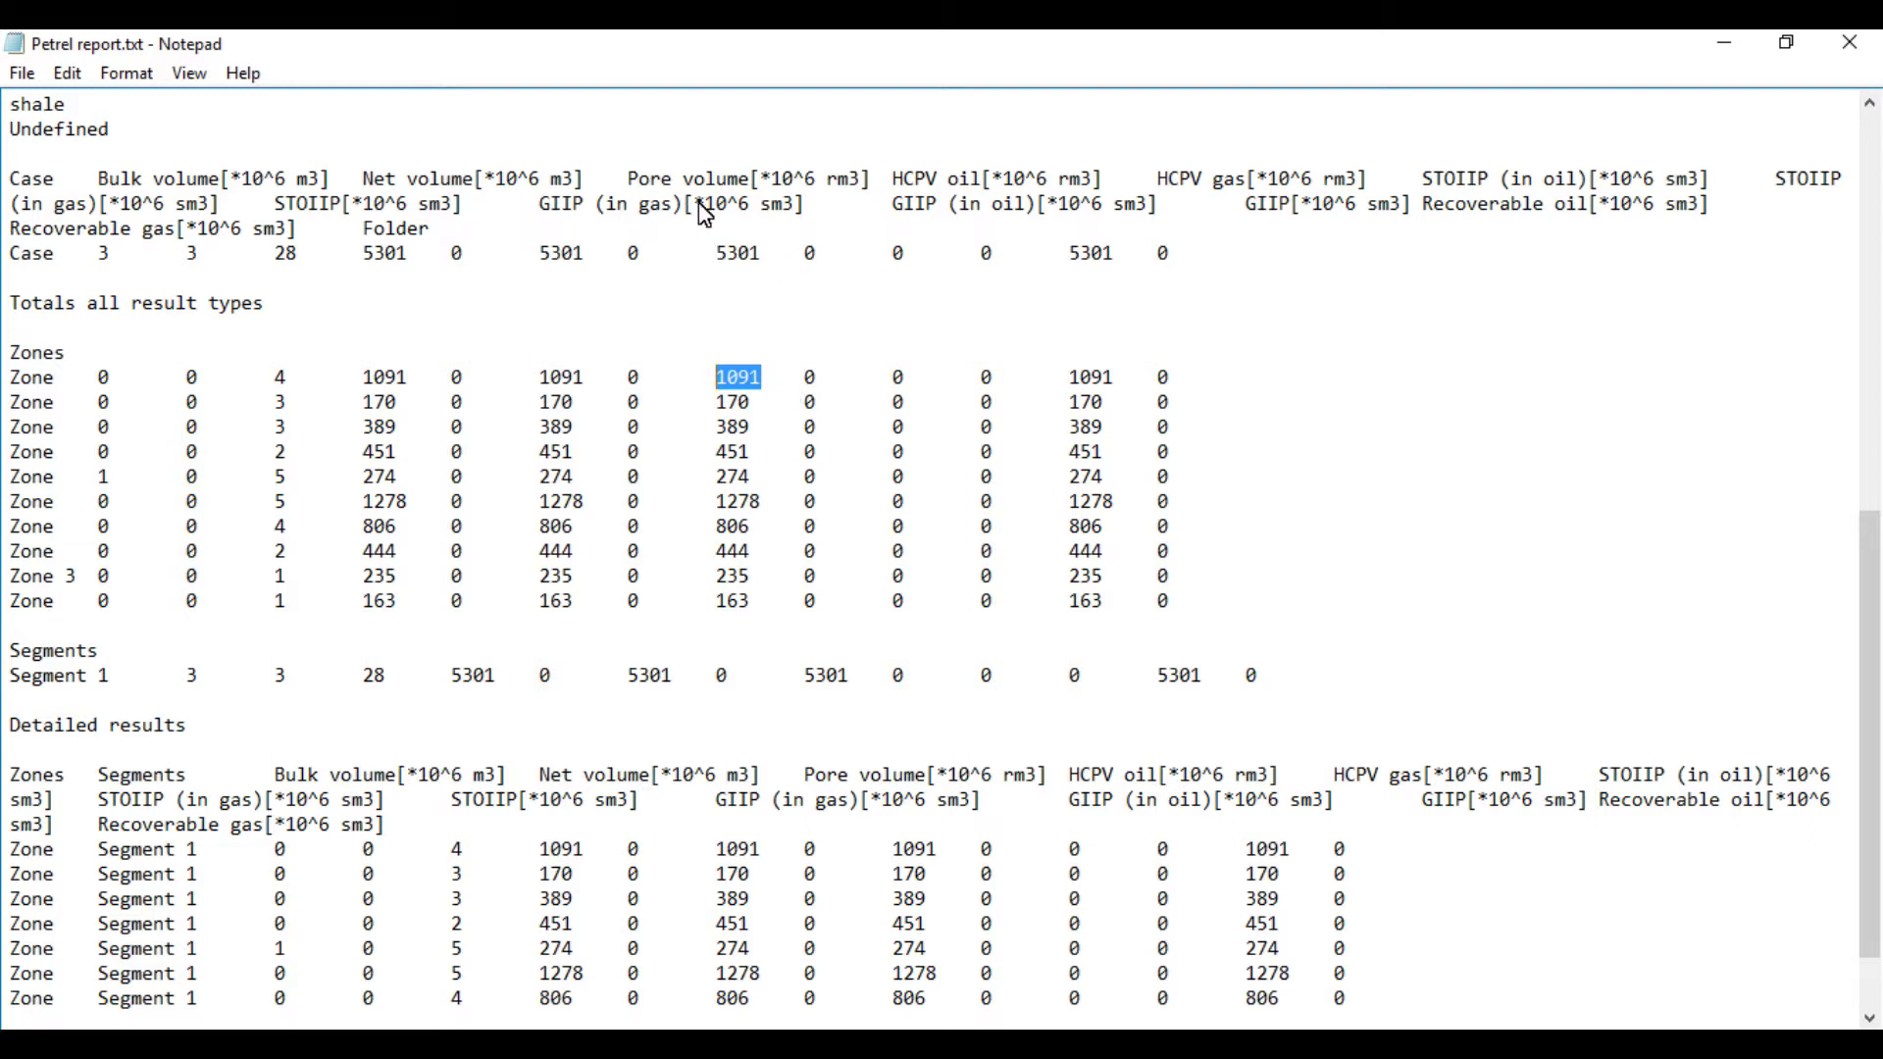
left_click_drag(693, 203, 761, 208)
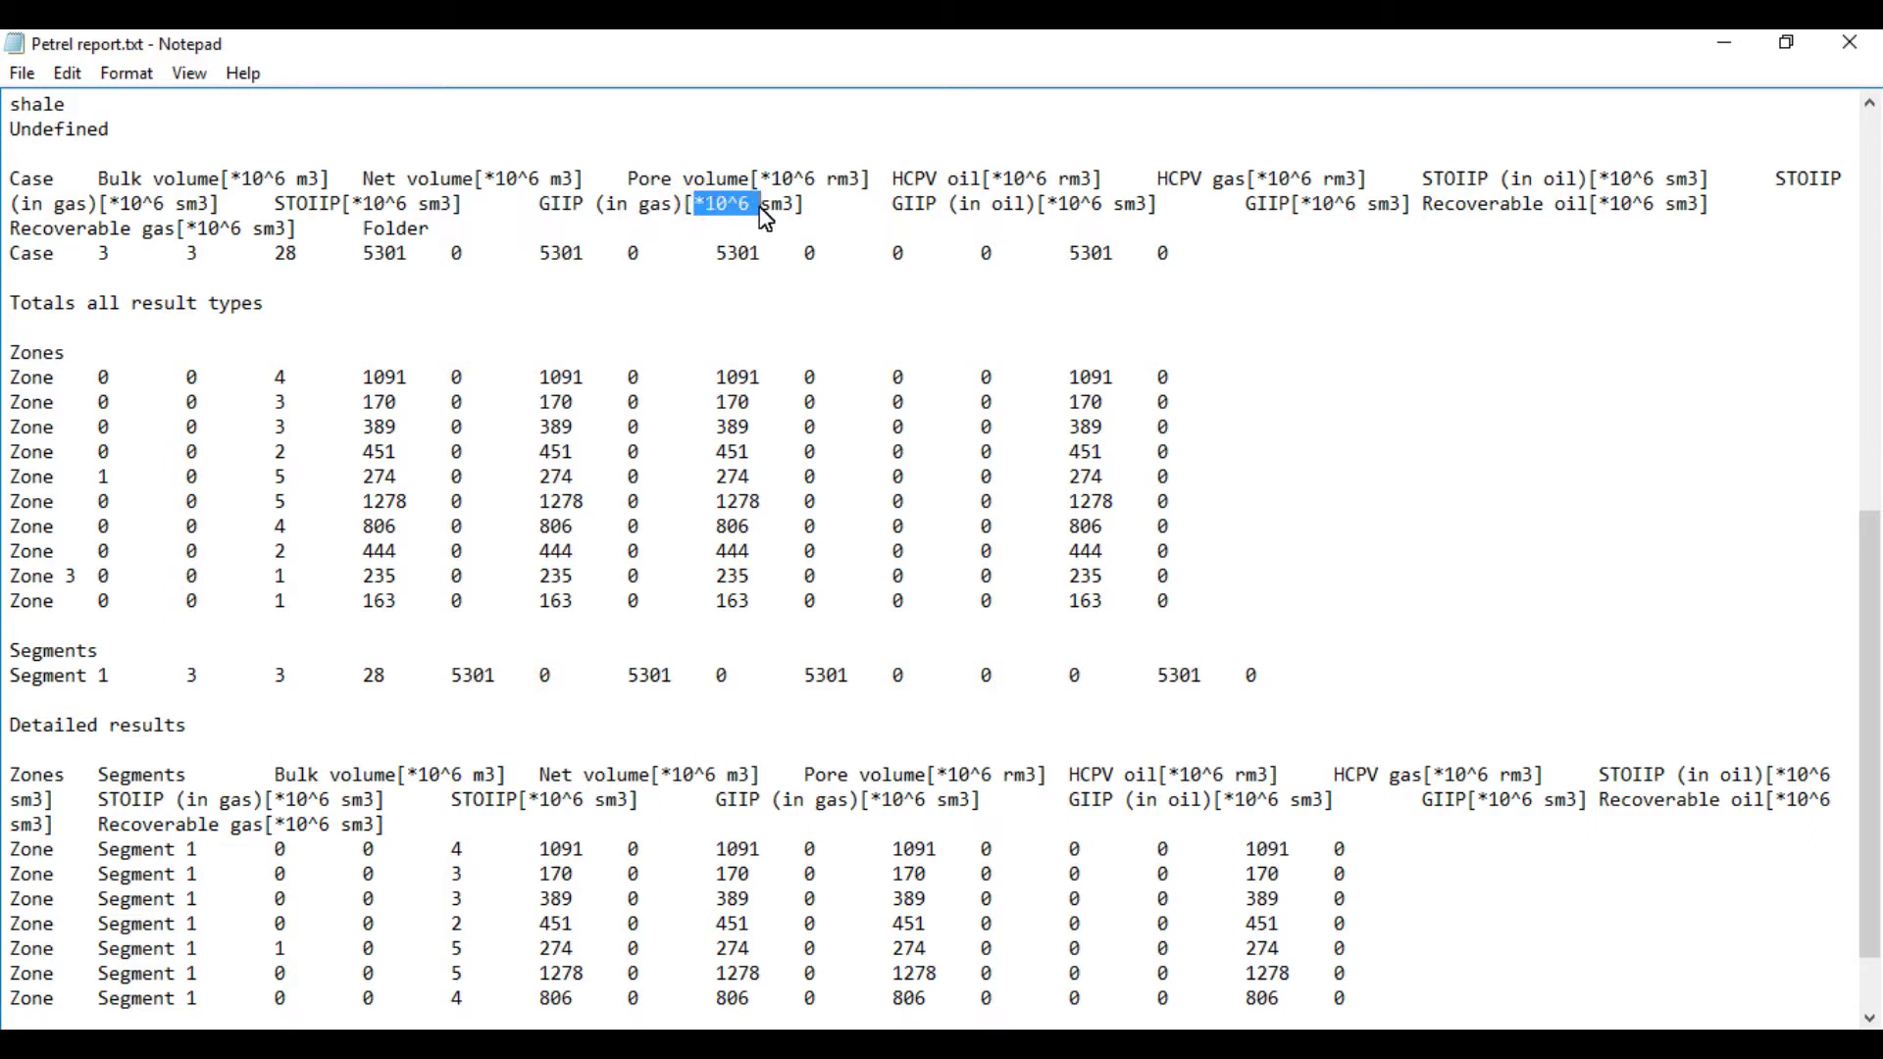
double_click(790, 206)
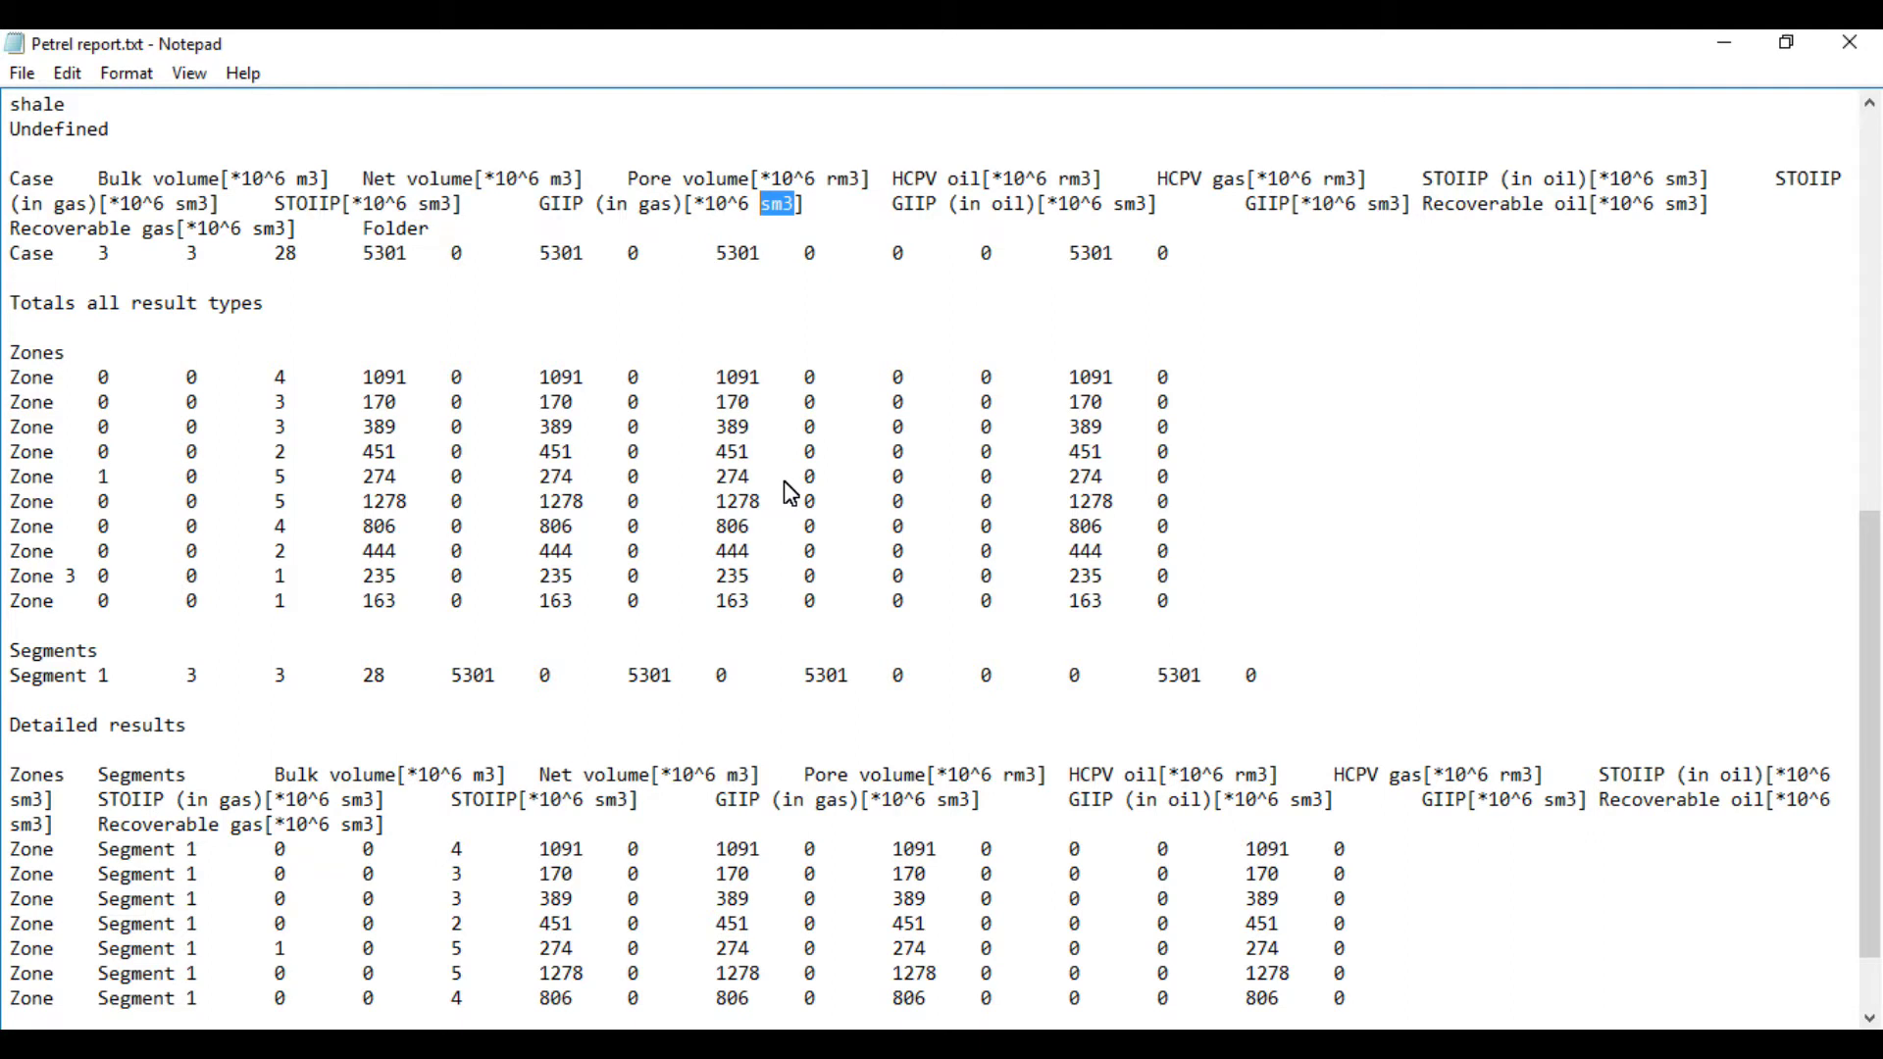
scroll(790, 491, "down", 1)
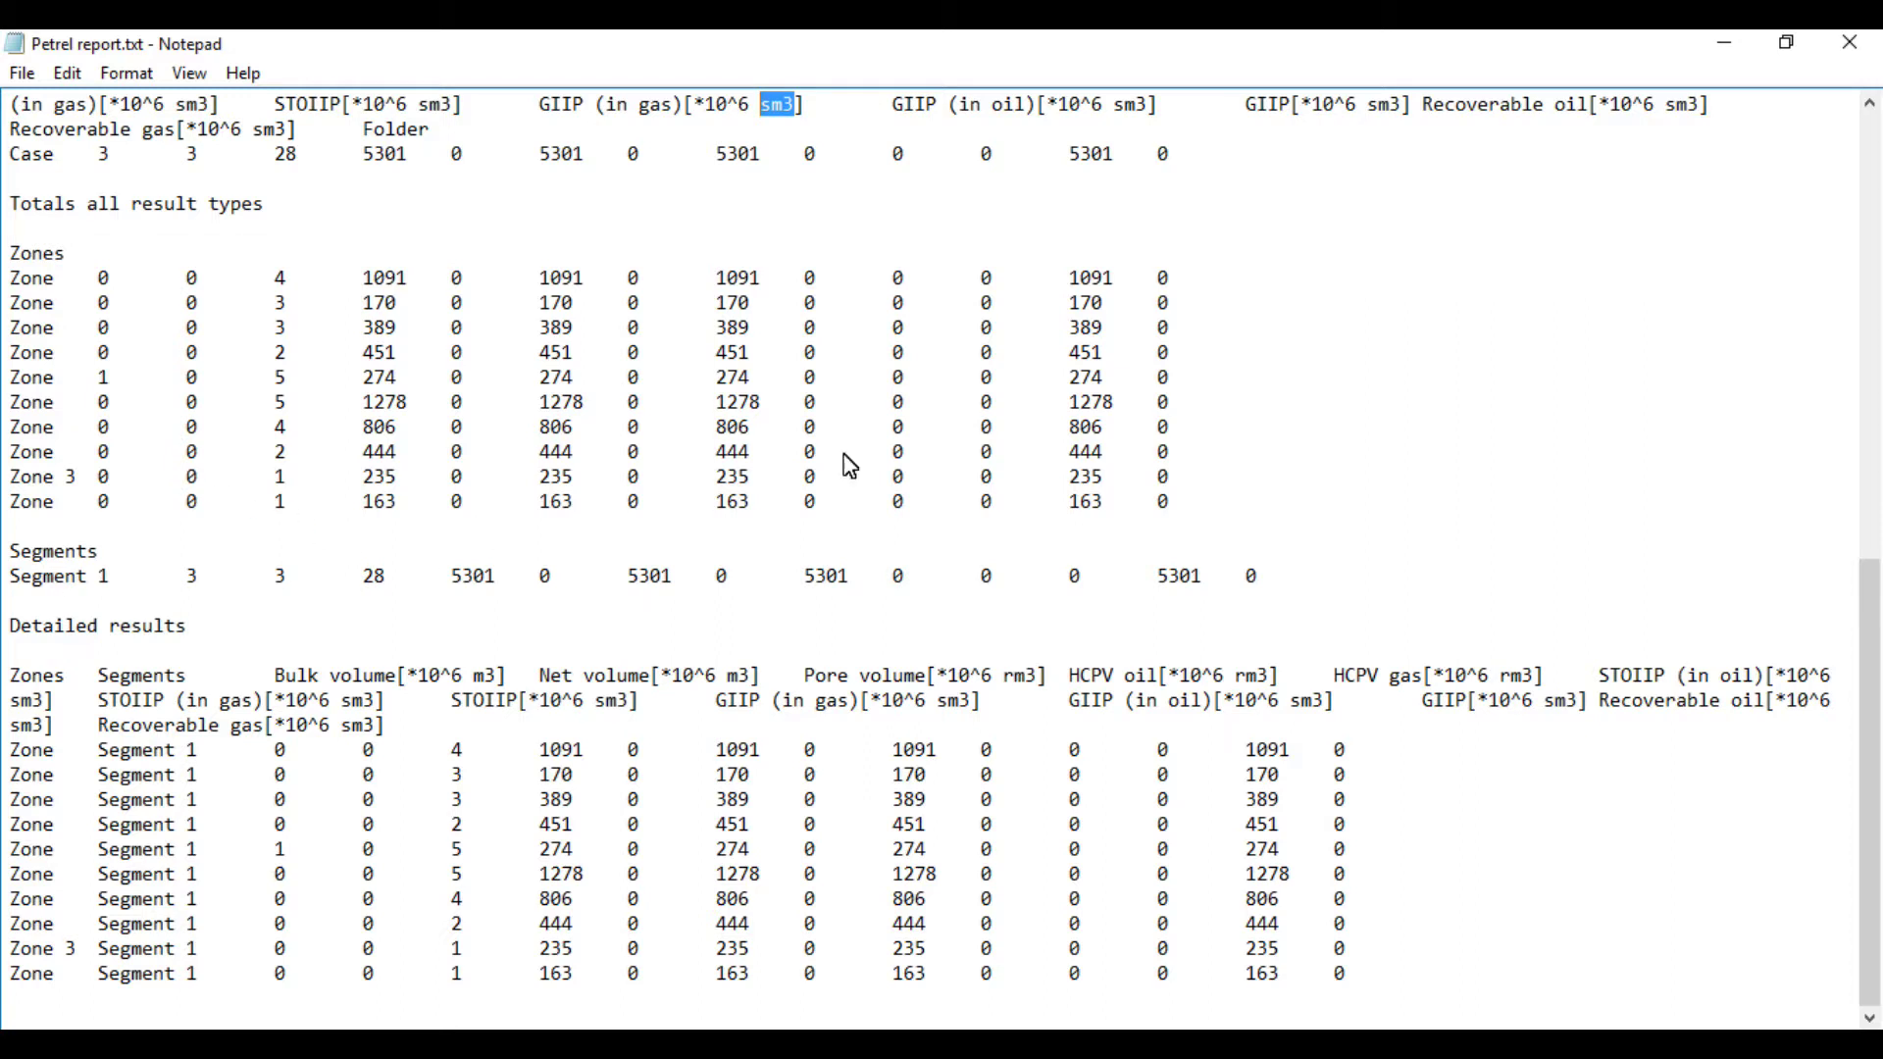
Switch back to Petrel and review the volume report's header and property settings.
left_click(1728, 44)
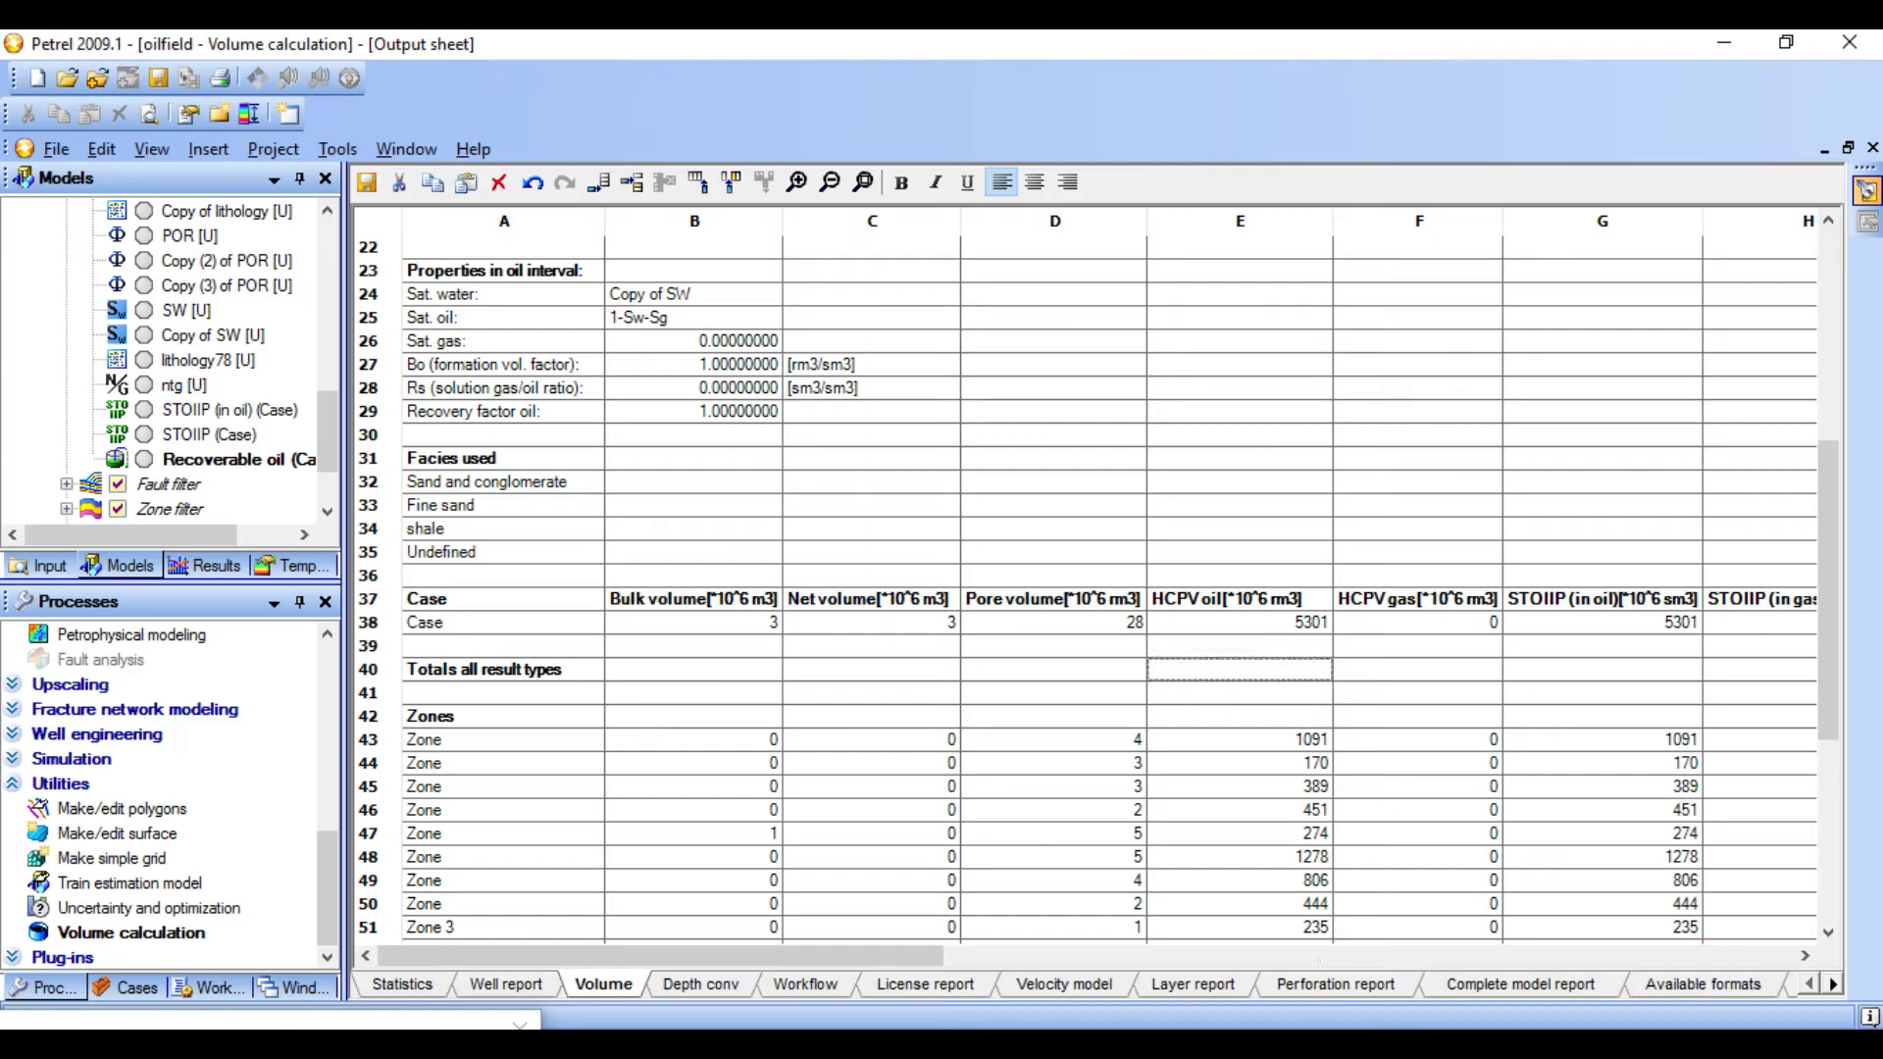
left_click(1724, 43)
left_click(830, 622)
scroll(810, 632, "up", 7)
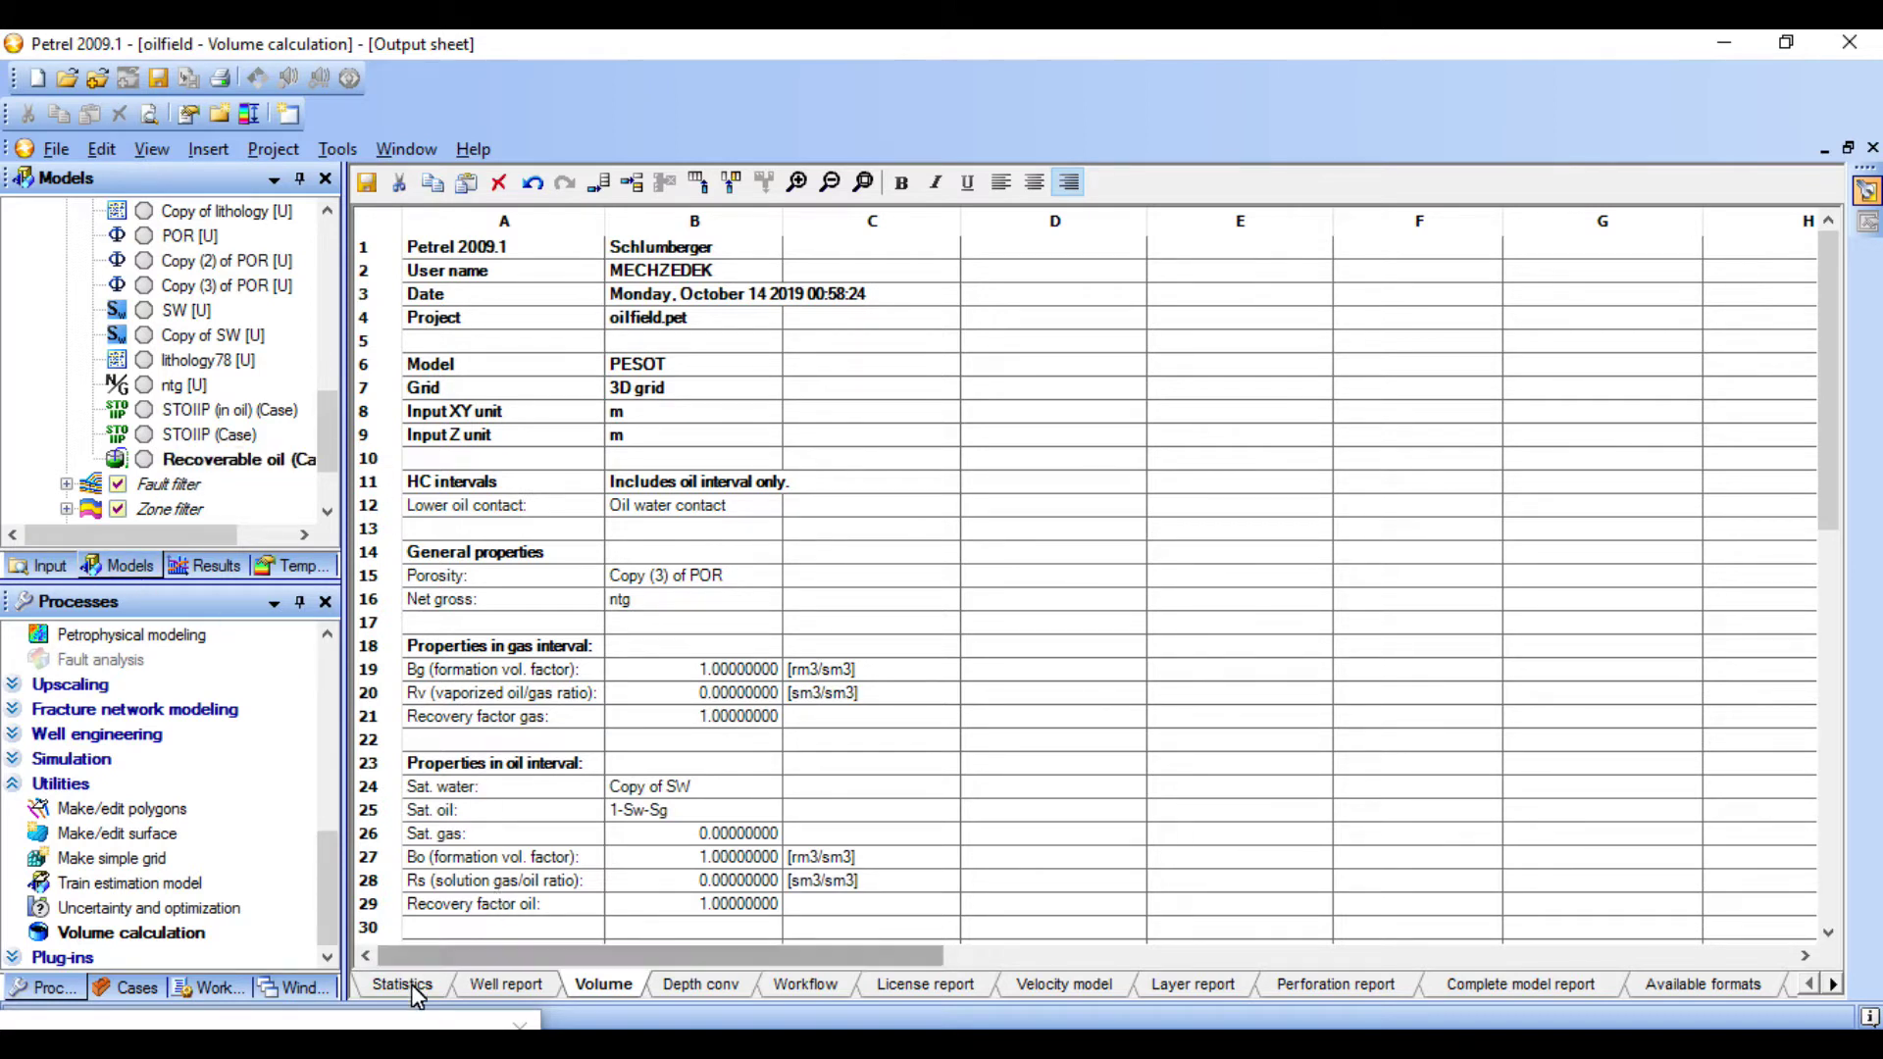
left_click(505, 986)
left_click(608, 988)
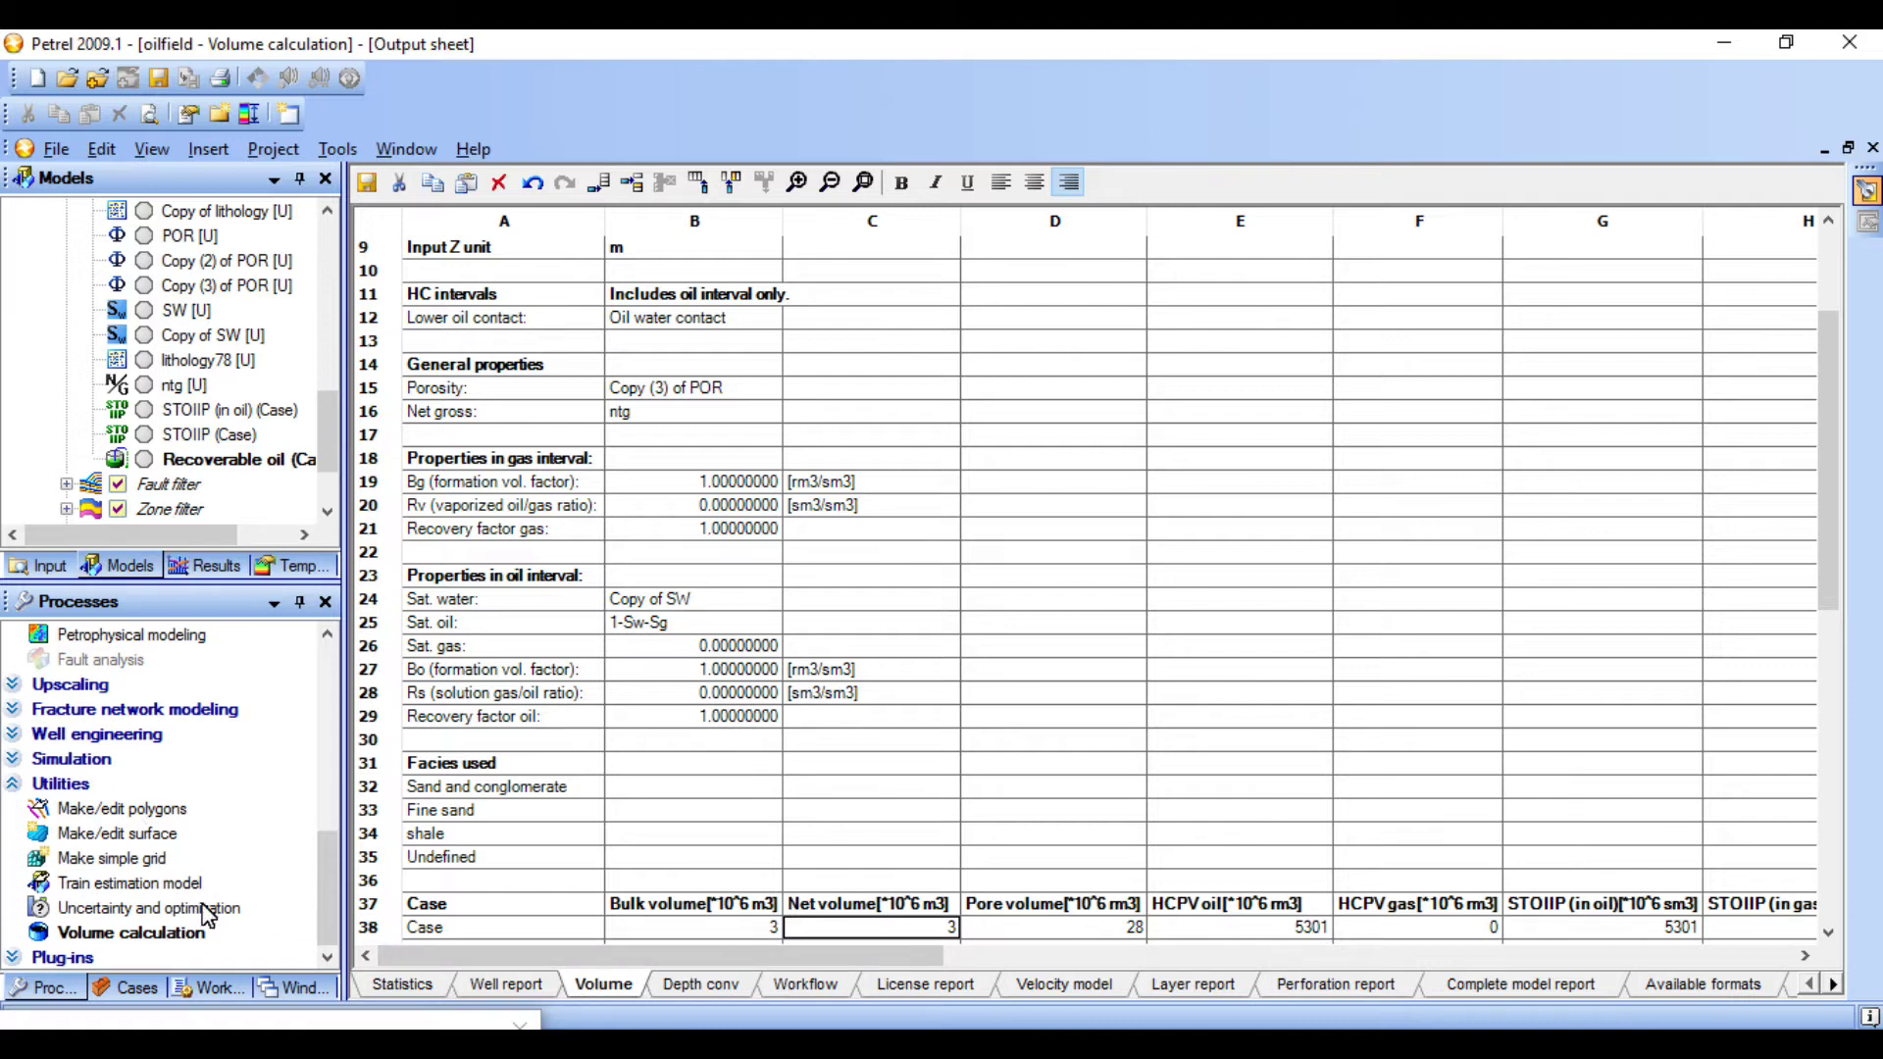
Bring up 3D window 2 from the project's list of windows.
left_click(281, 985)
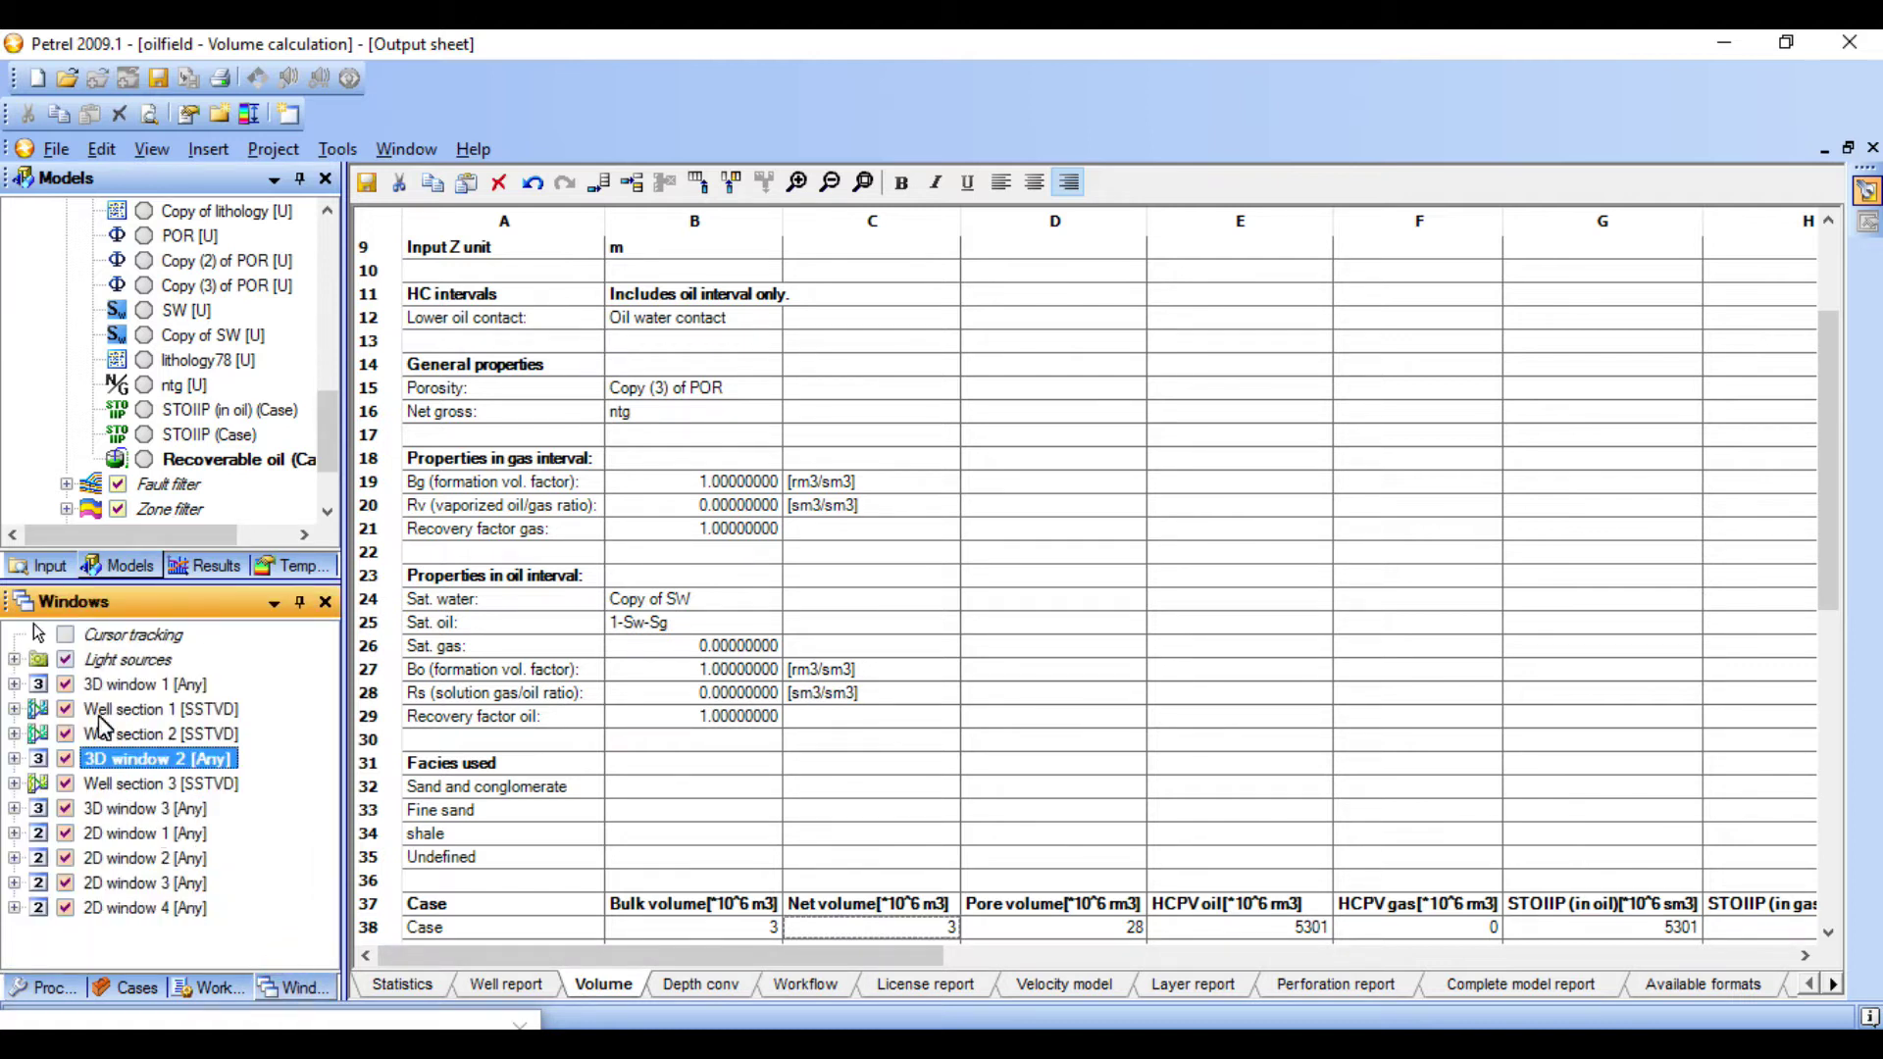
double_click(122, 764)
left_click(448, 618)
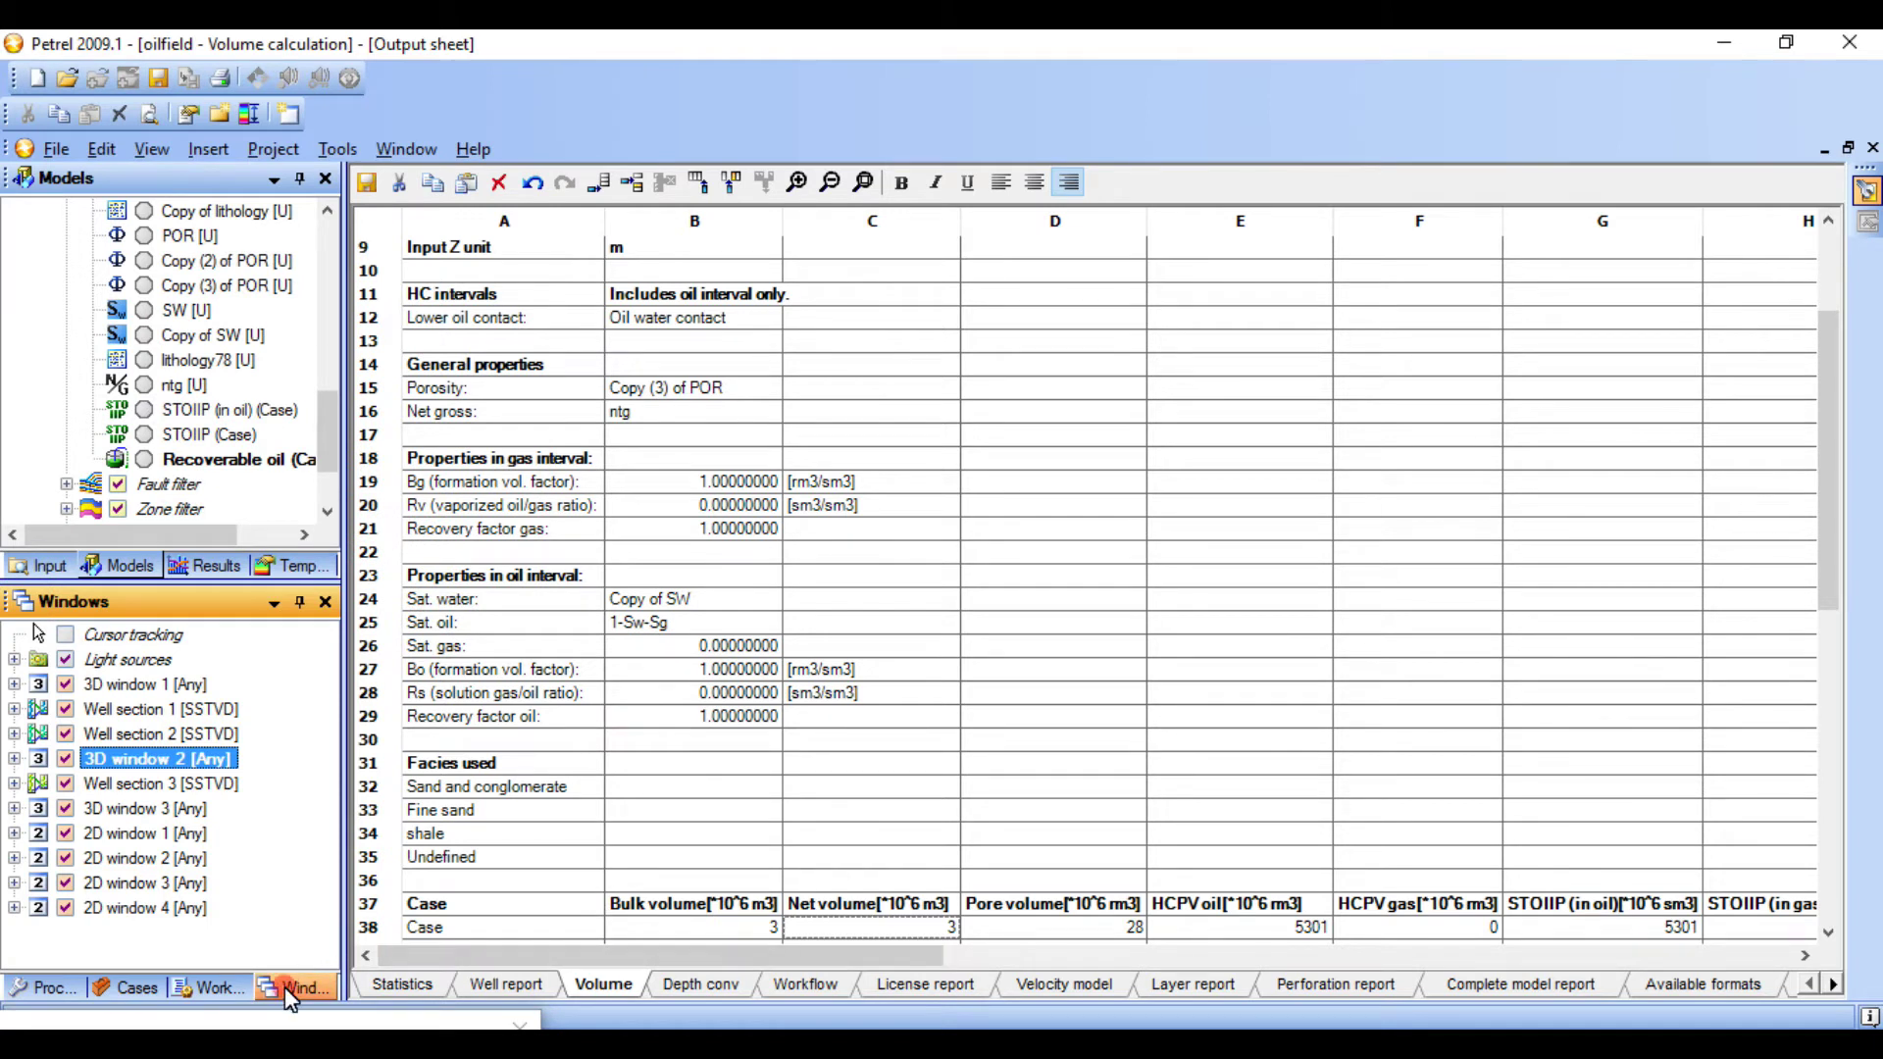
double_click(123, 735)
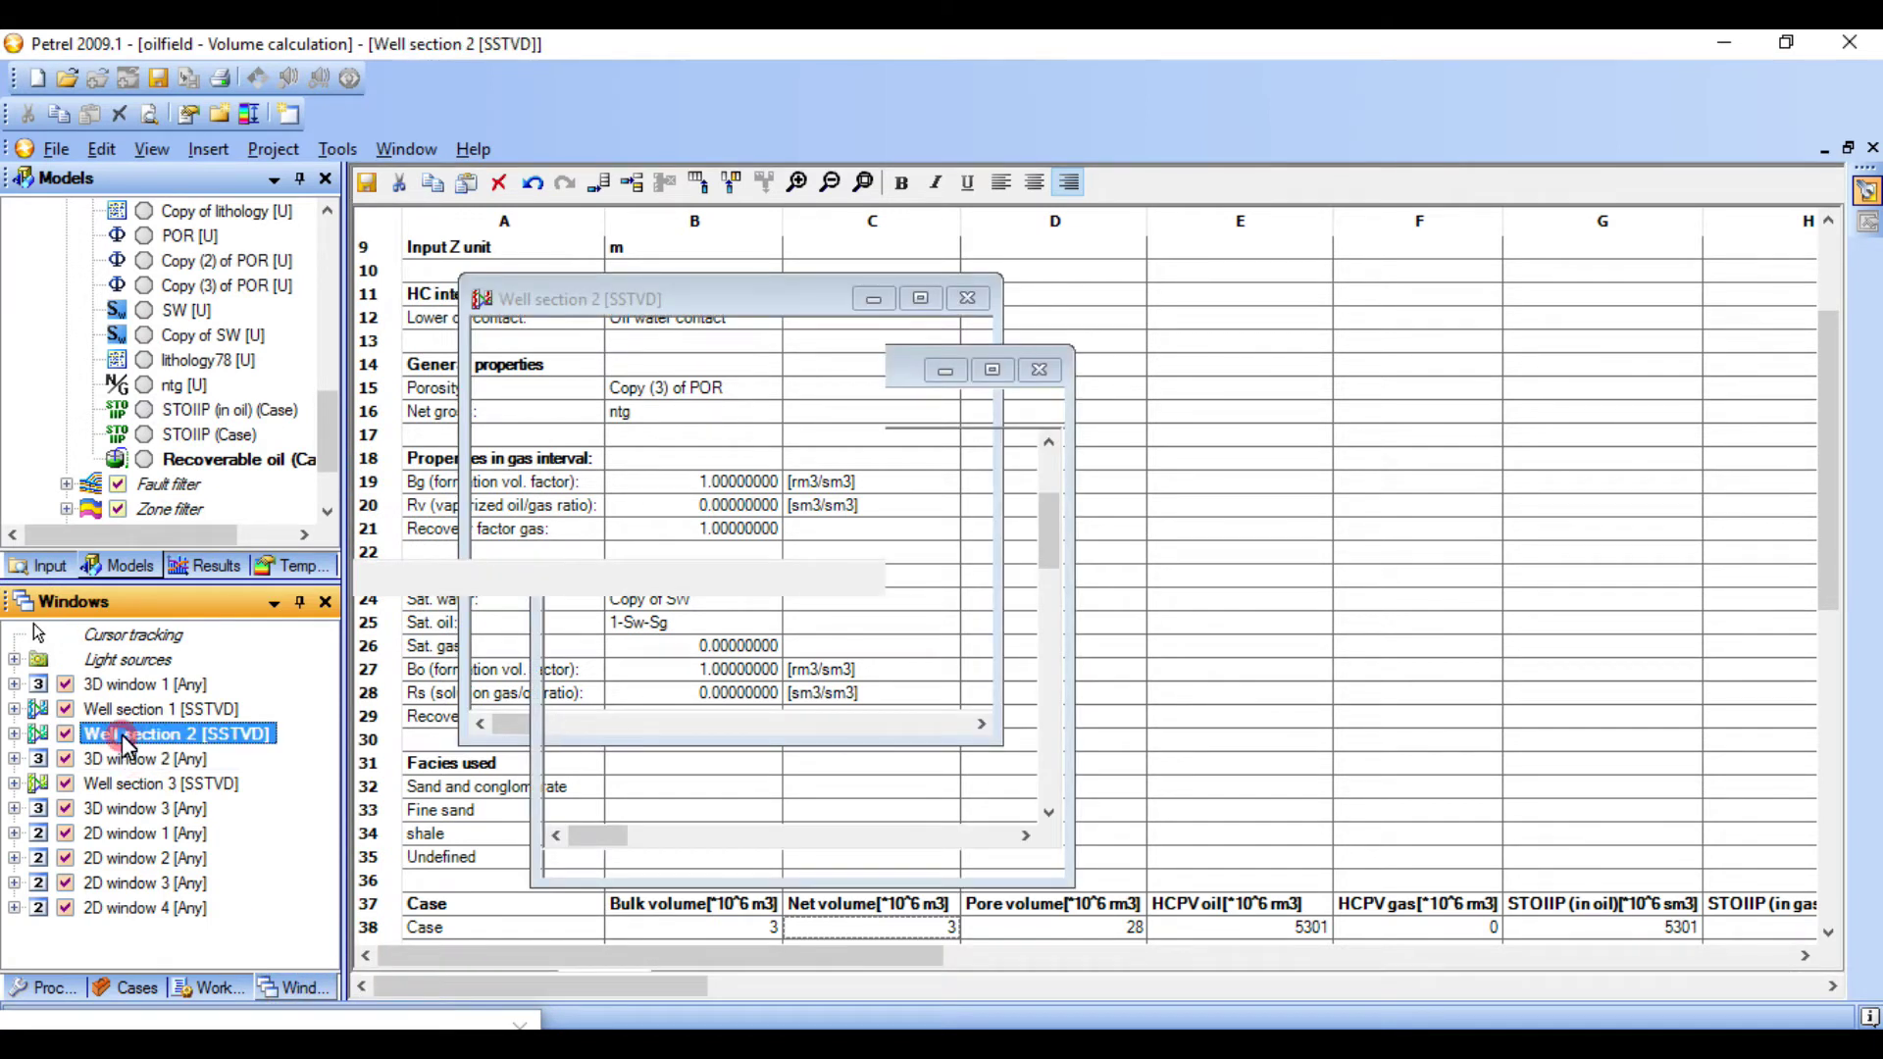
double_click(120, 781)
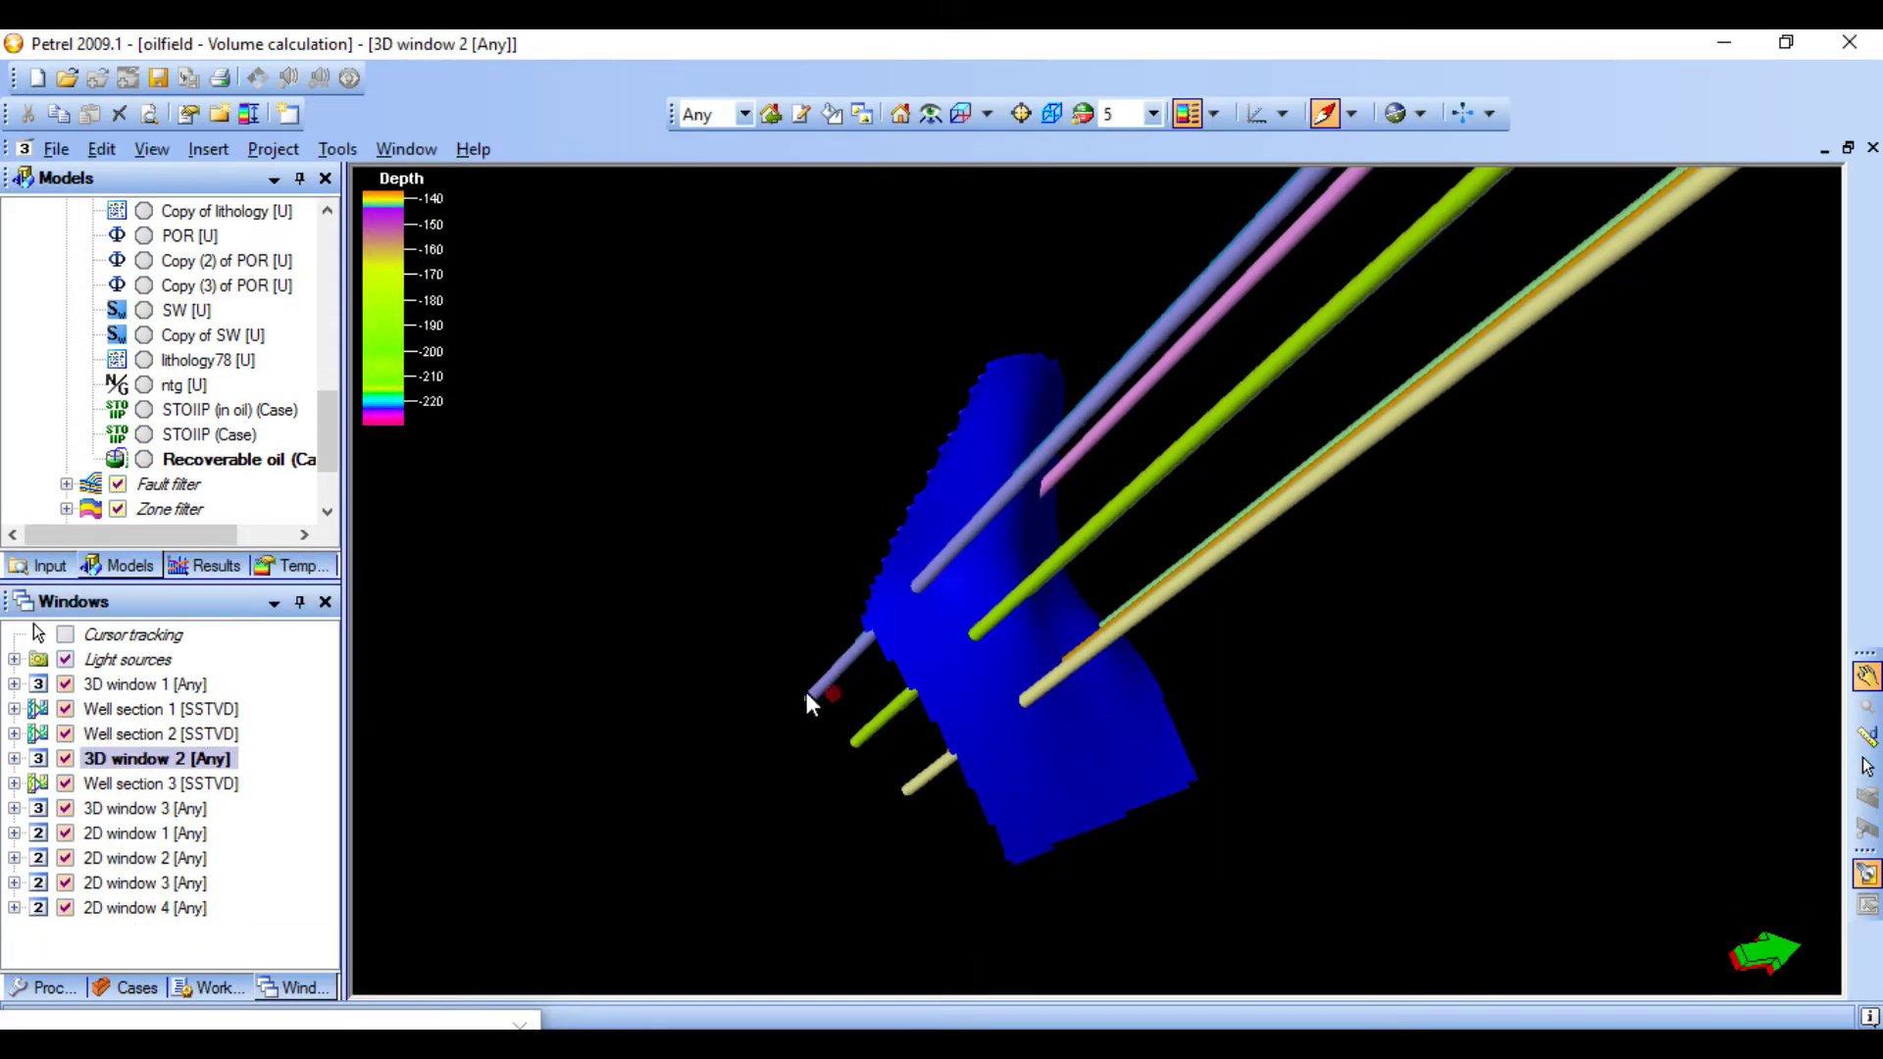
Display STOIIP (in oil) on the 3D grid, inspect it from several sides, and switch the display to Recoverable oil.
left_click(145, 411)
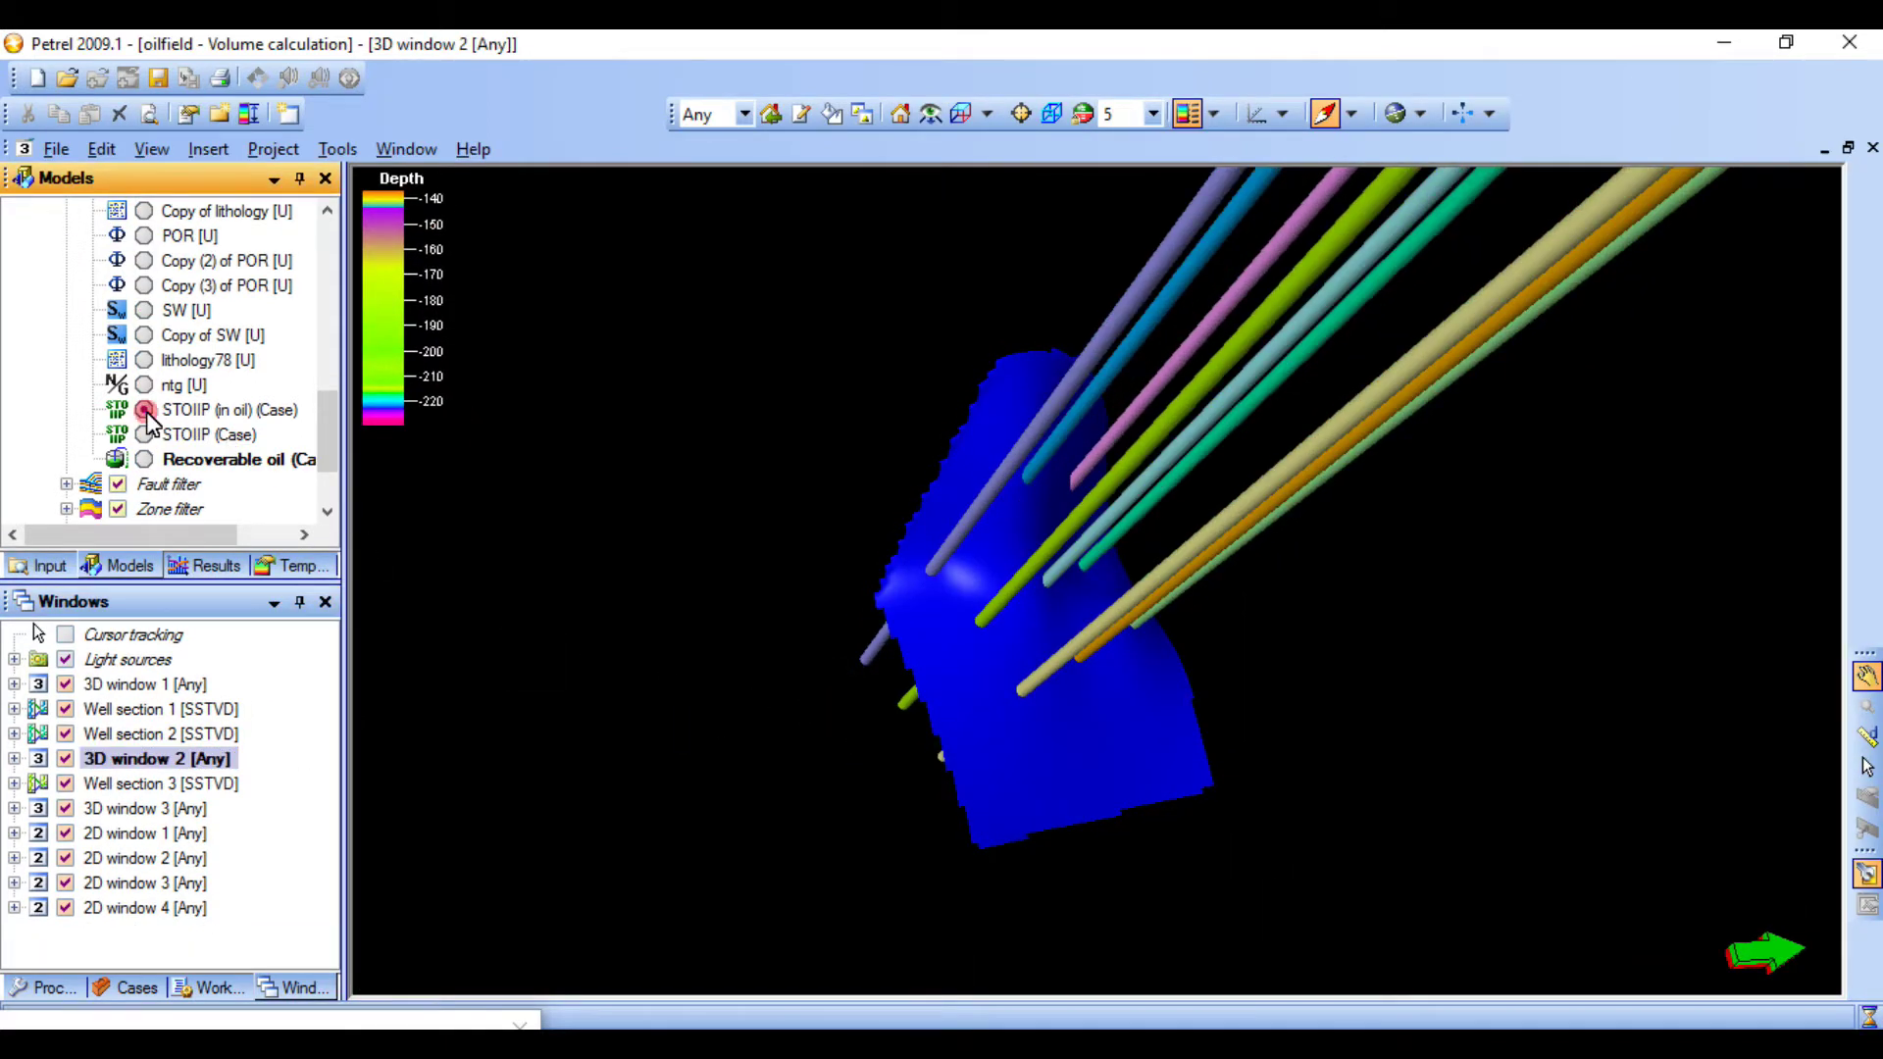
left_click_drag(715, 612, 620, 576)
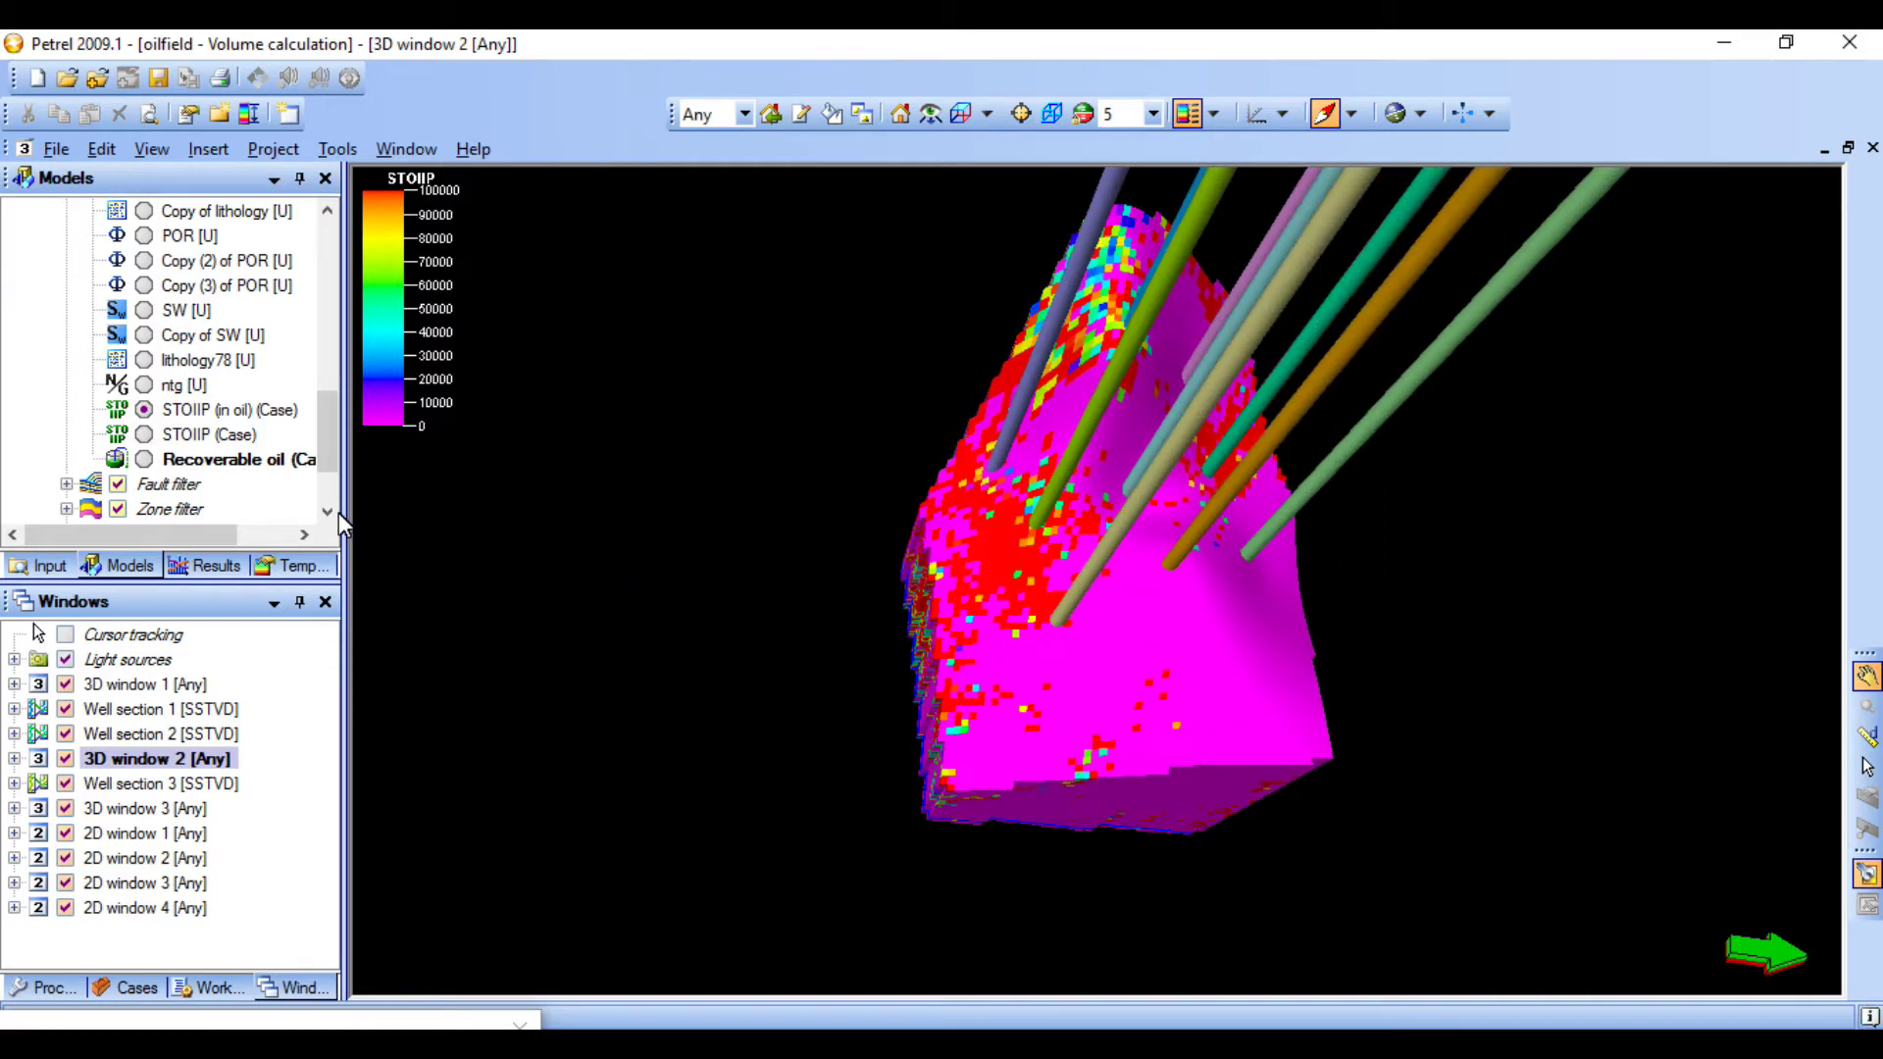
left_click_drag(942, 726, 853, 691)
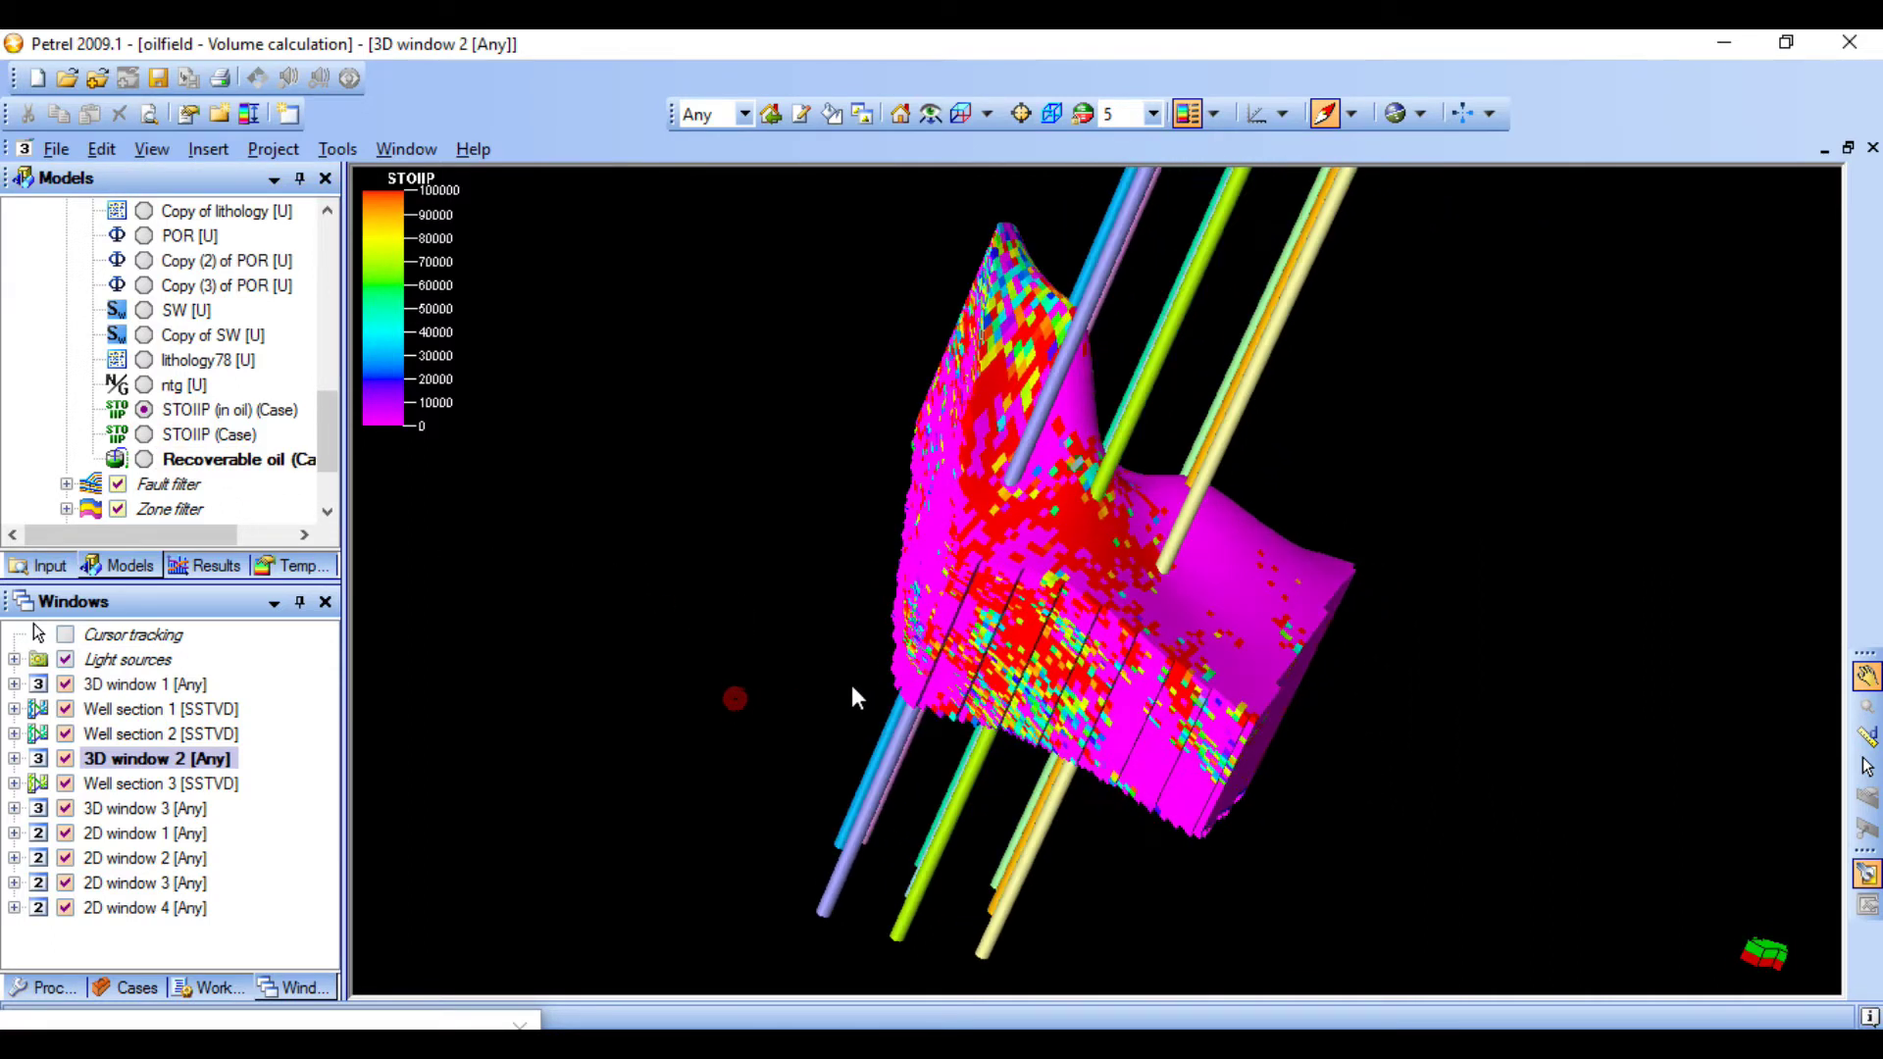
left_click(144, 459)
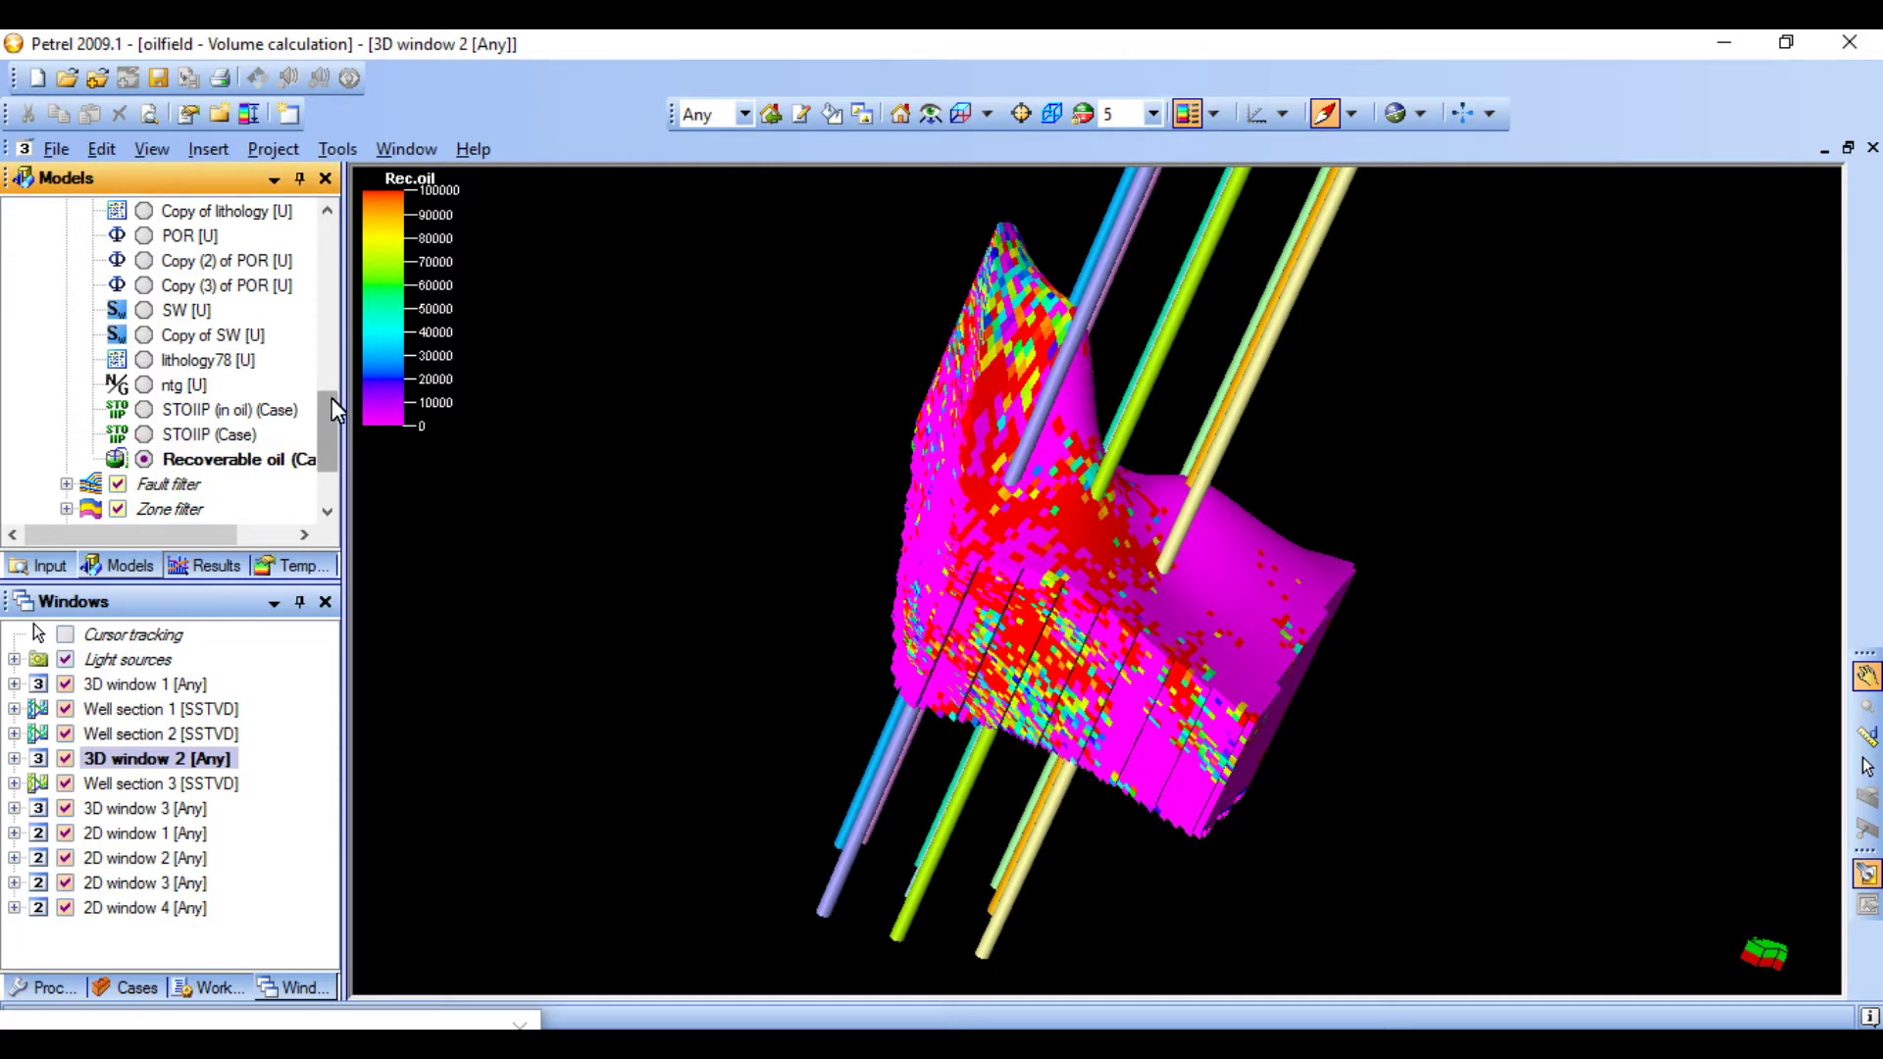
Show the STOIIP (Case) property in 2D window 1 together with its color legend.
left_click(116, 834)
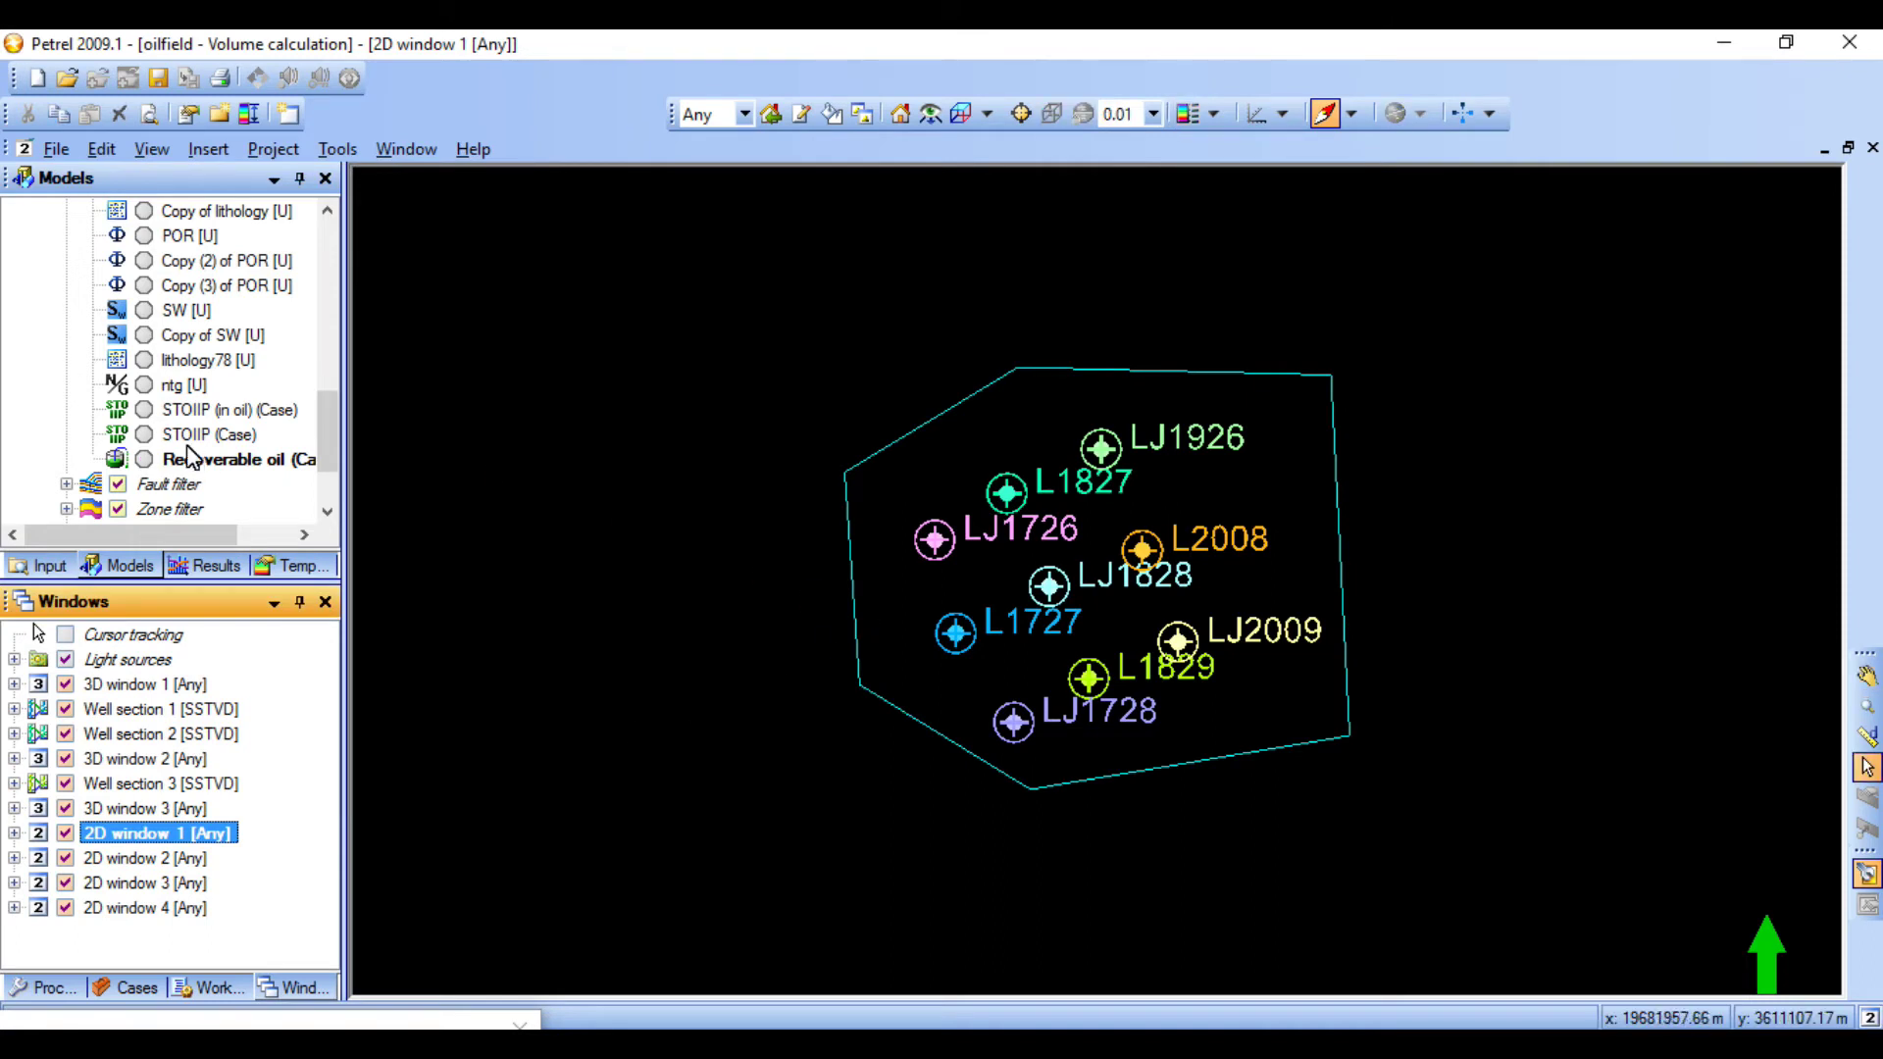
left_click(144, 434)
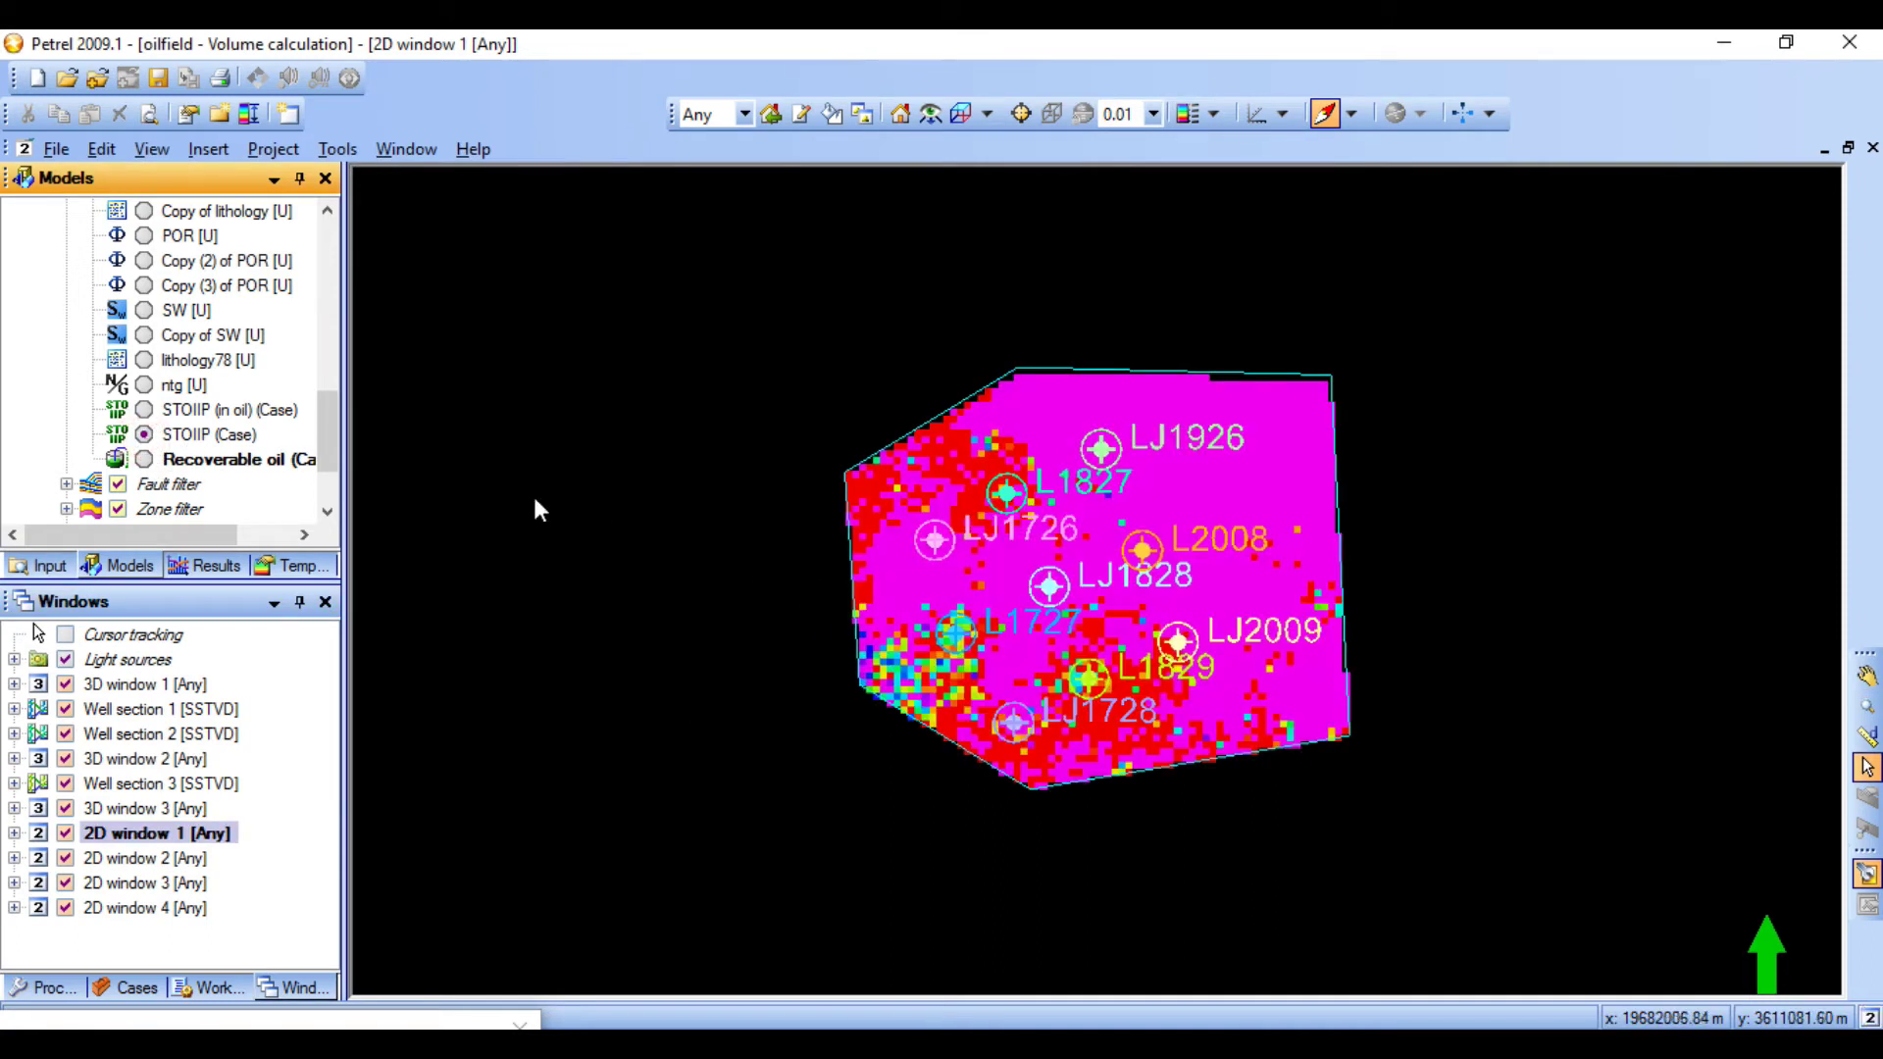
left_click(1192, 117)
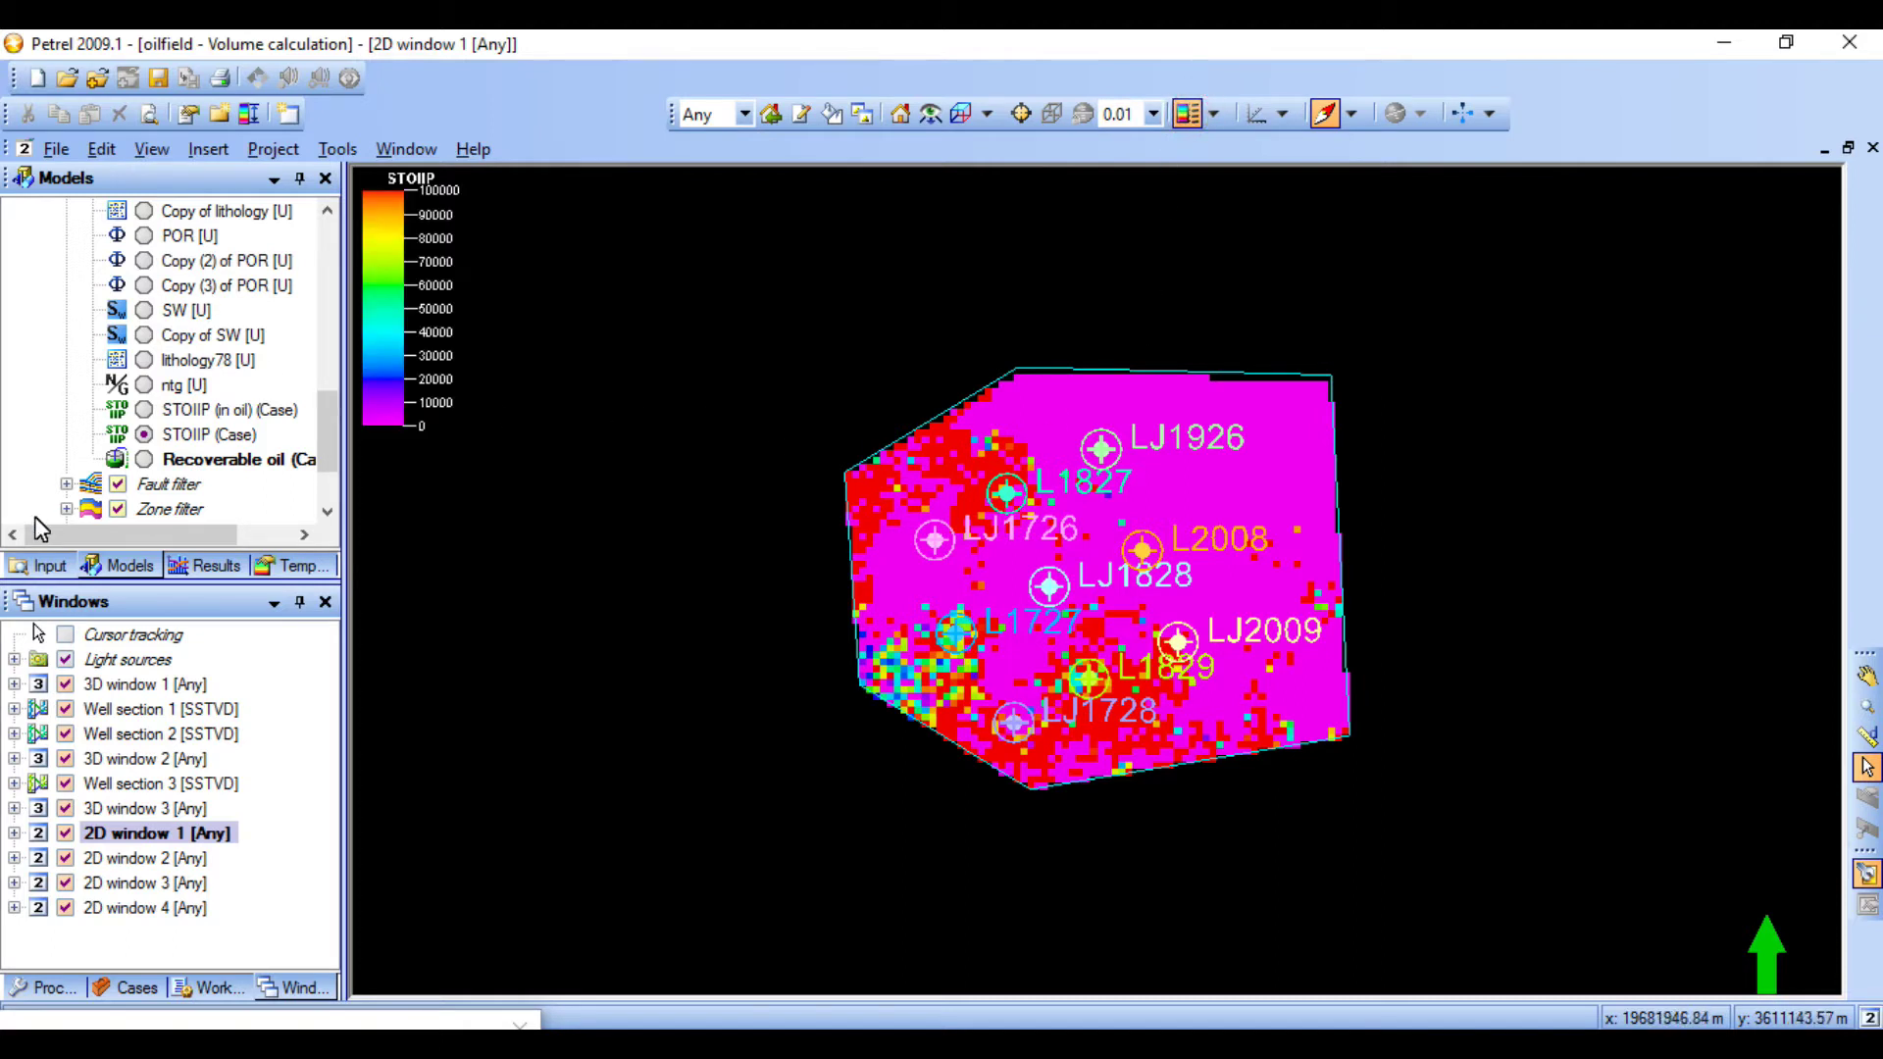
Hide all wells in 2D window 1 so that the enlarged STOIIP map is unobstructed.
left_click(16, 569)
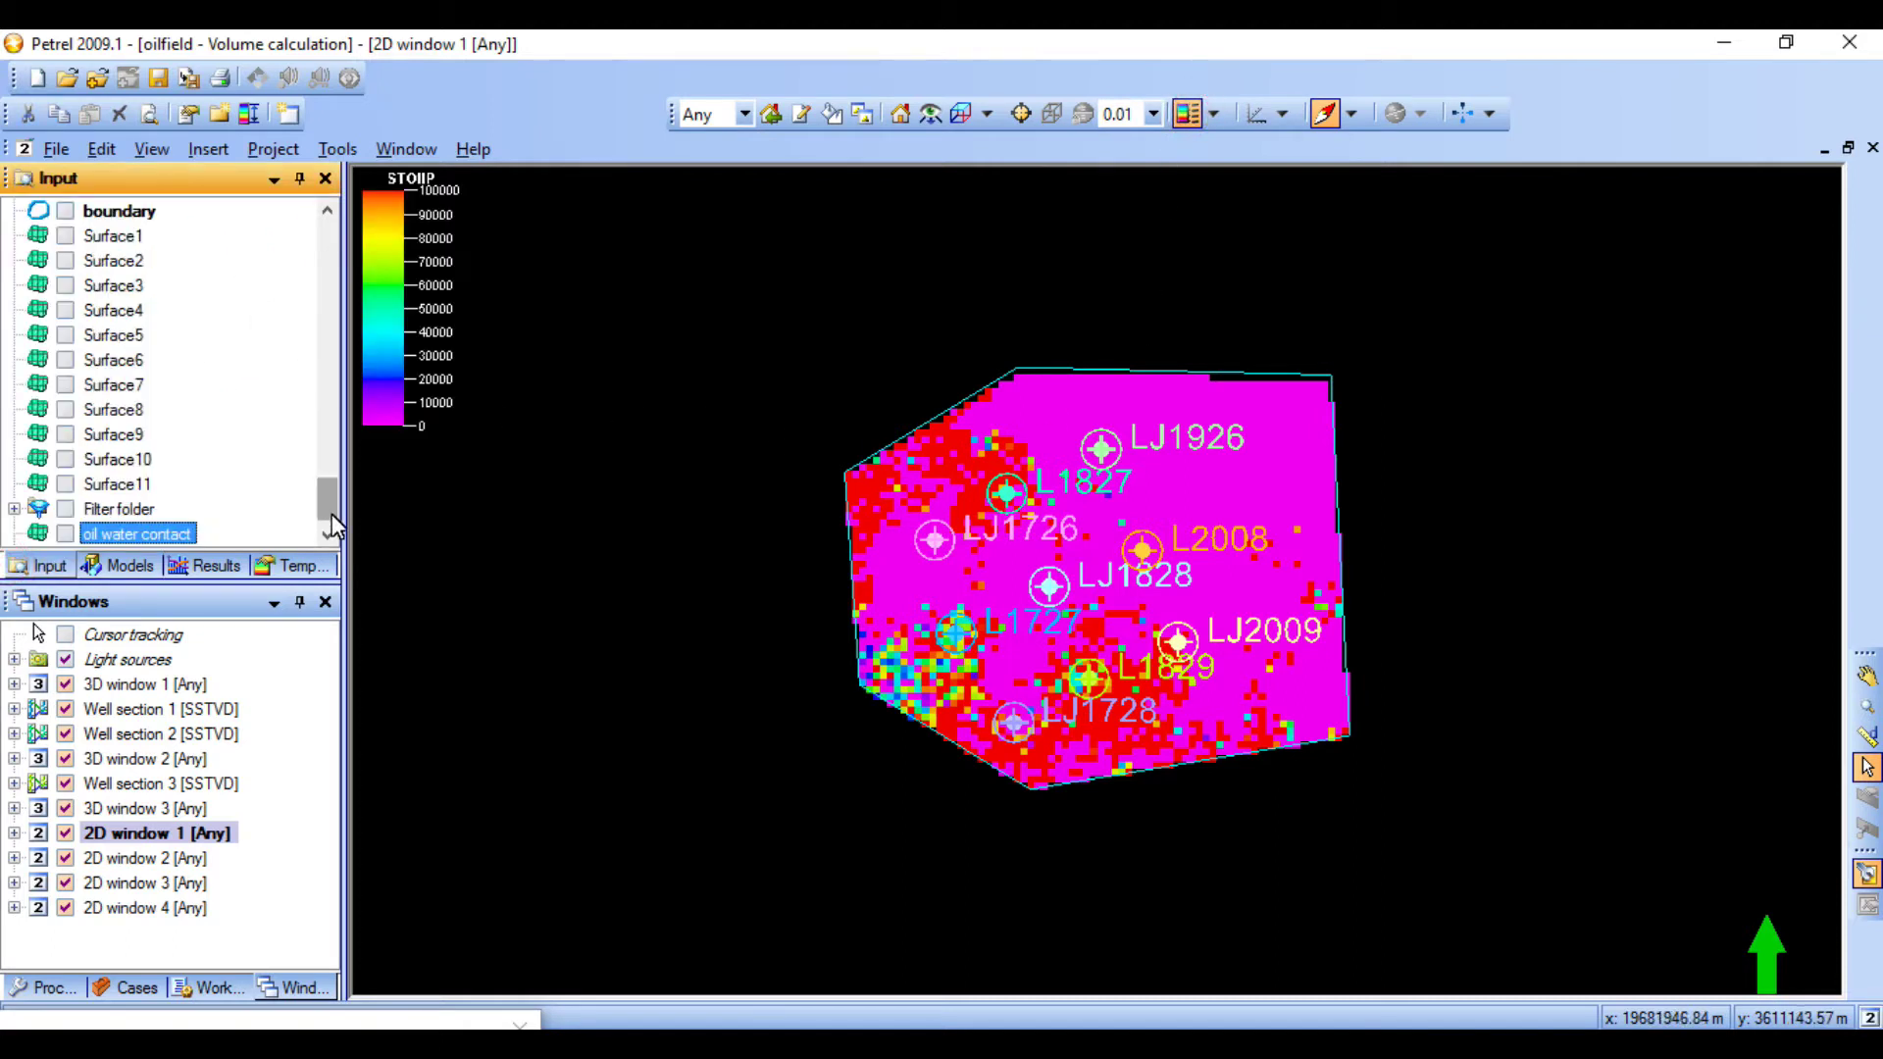
left_click_drag(332, 513, 332, 268)
left_click(65, 211)
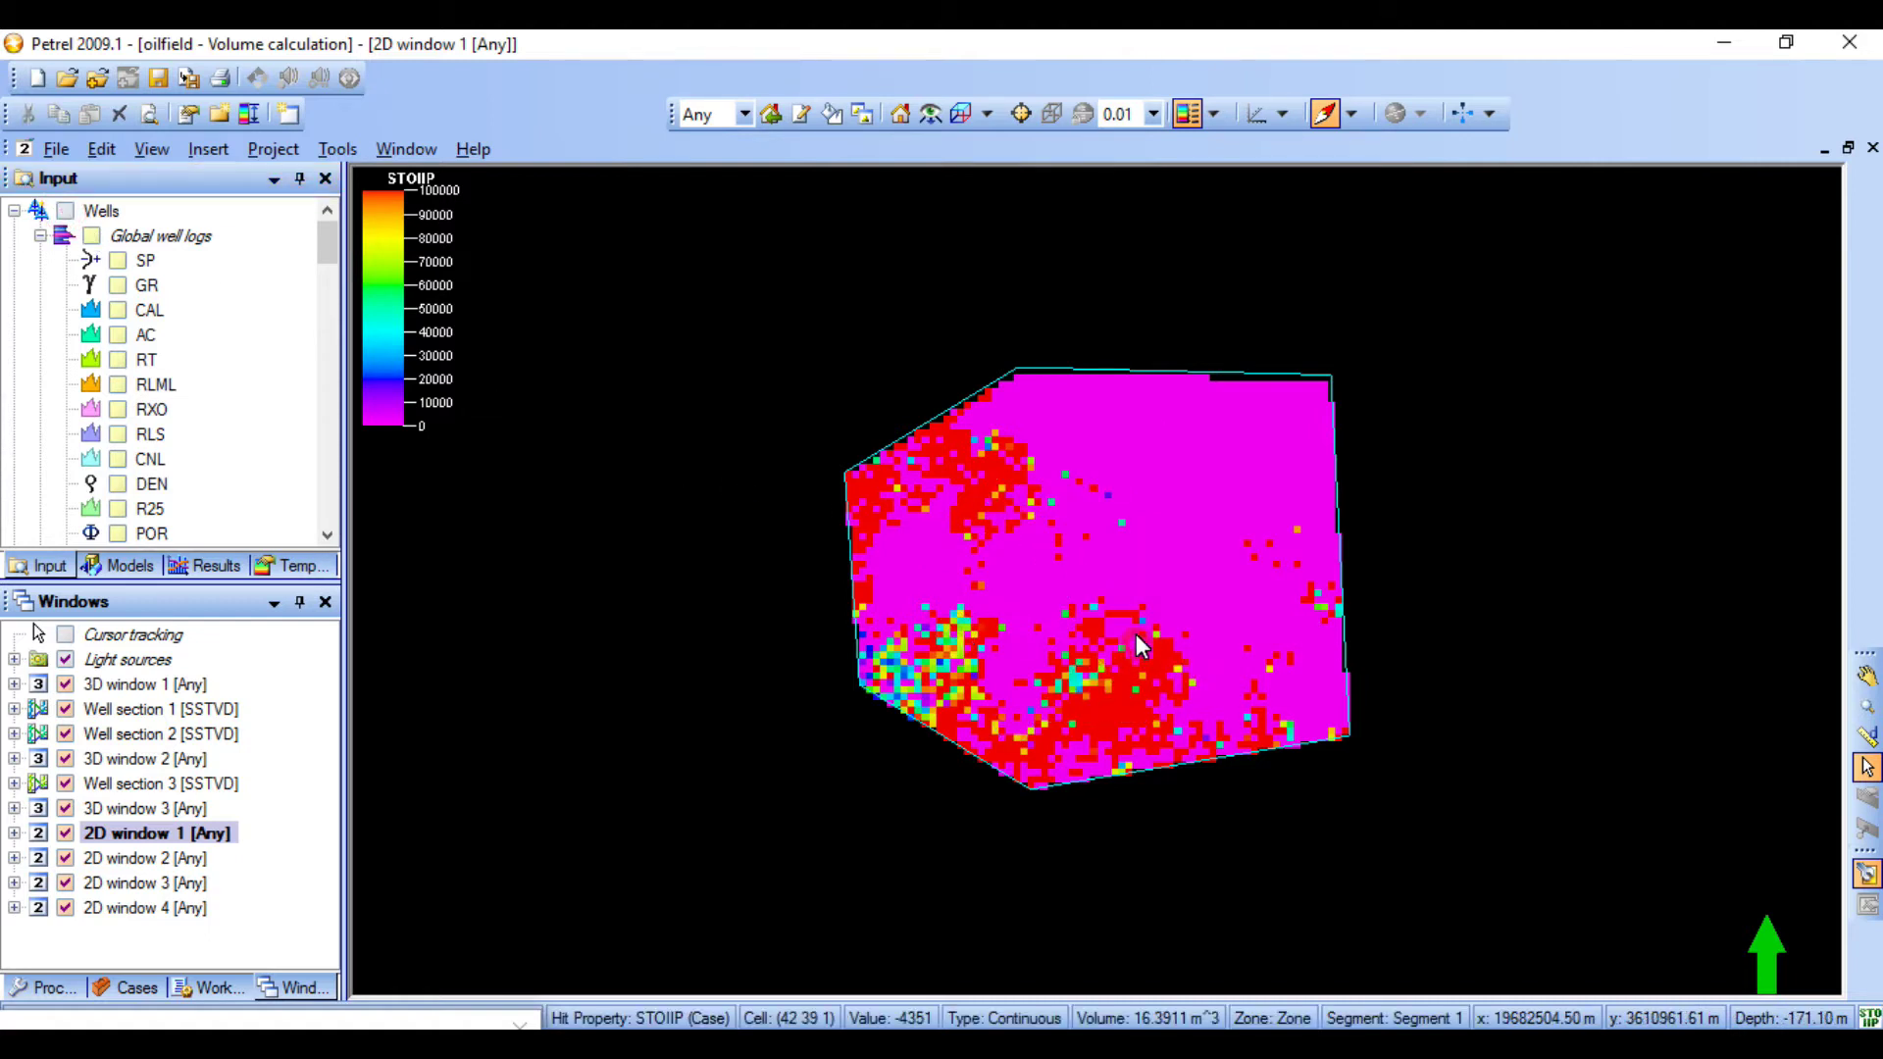
scroll(1140, 598, "up", 2)
scroll(1144, 599, "up", 2)
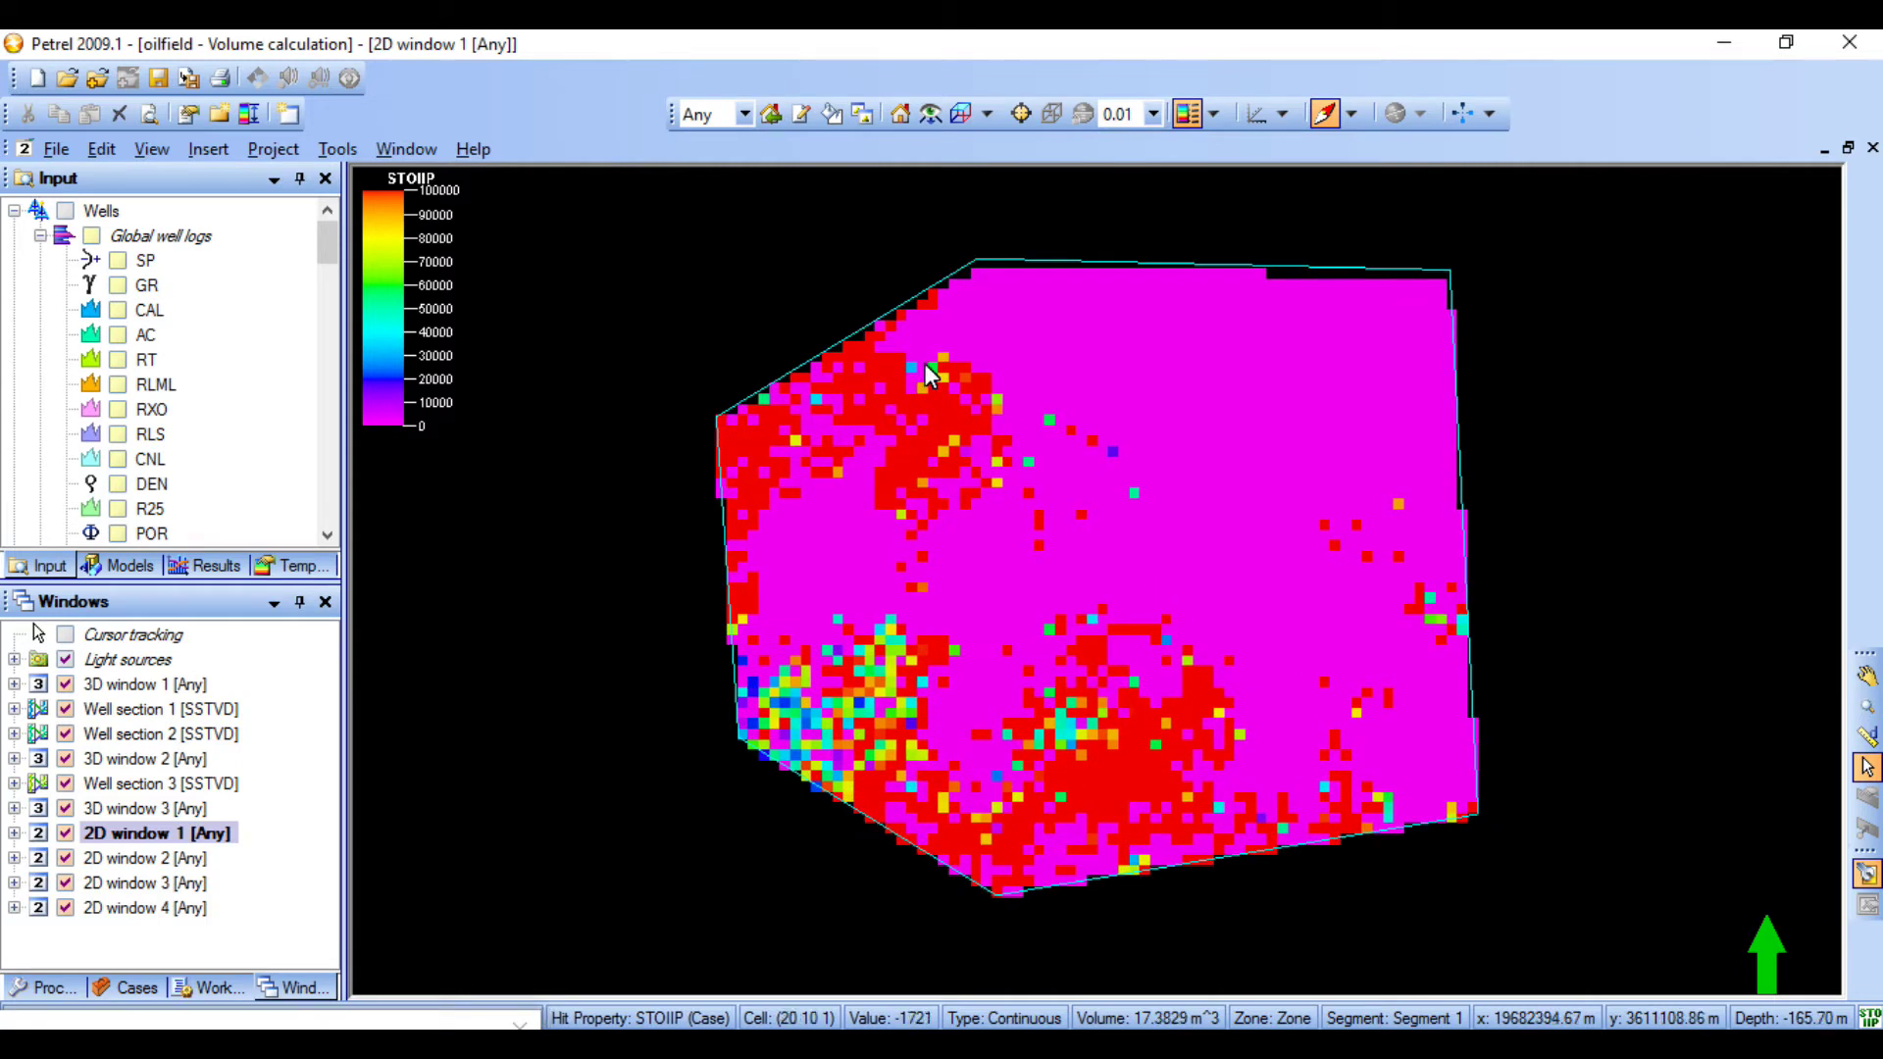
Fit the STOIIP color scale to the property's data range, from -87166.8 to 848211, and apply it.
left_click(108, 563)
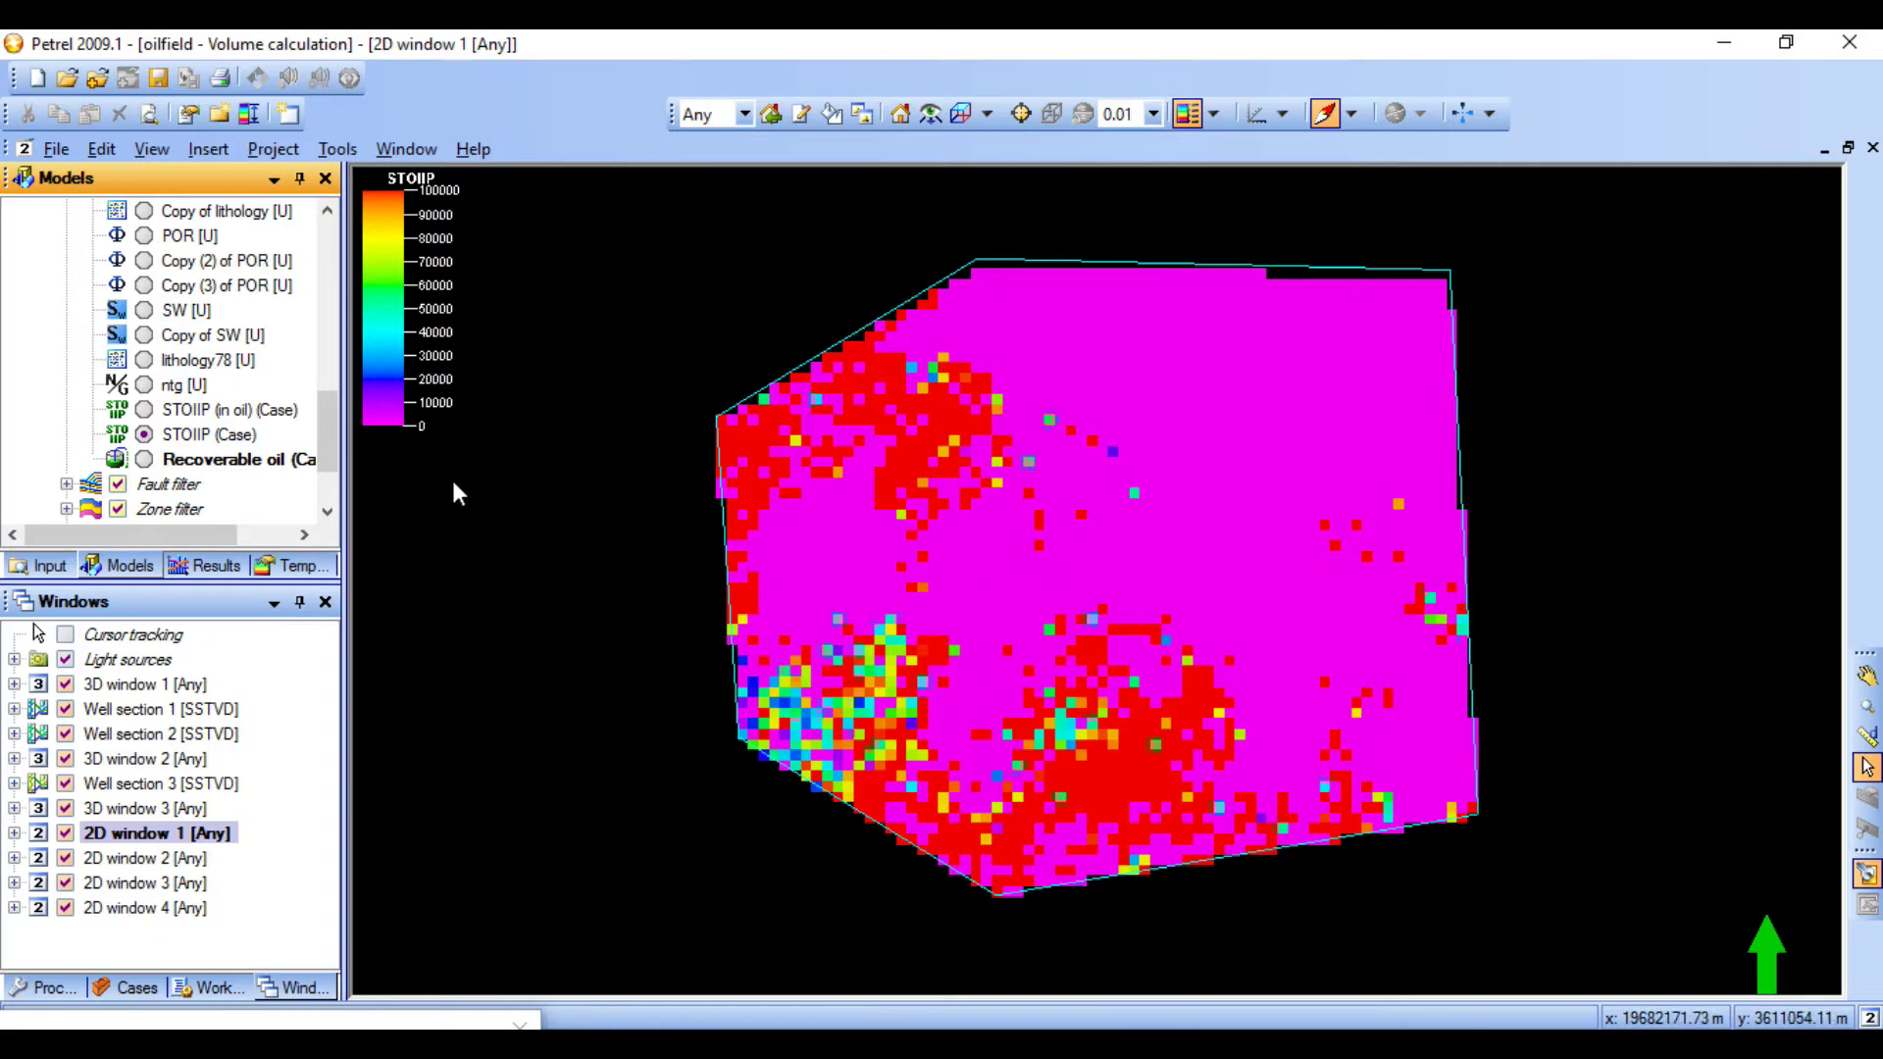
right_click(199, 439)
left_click(291, 473)
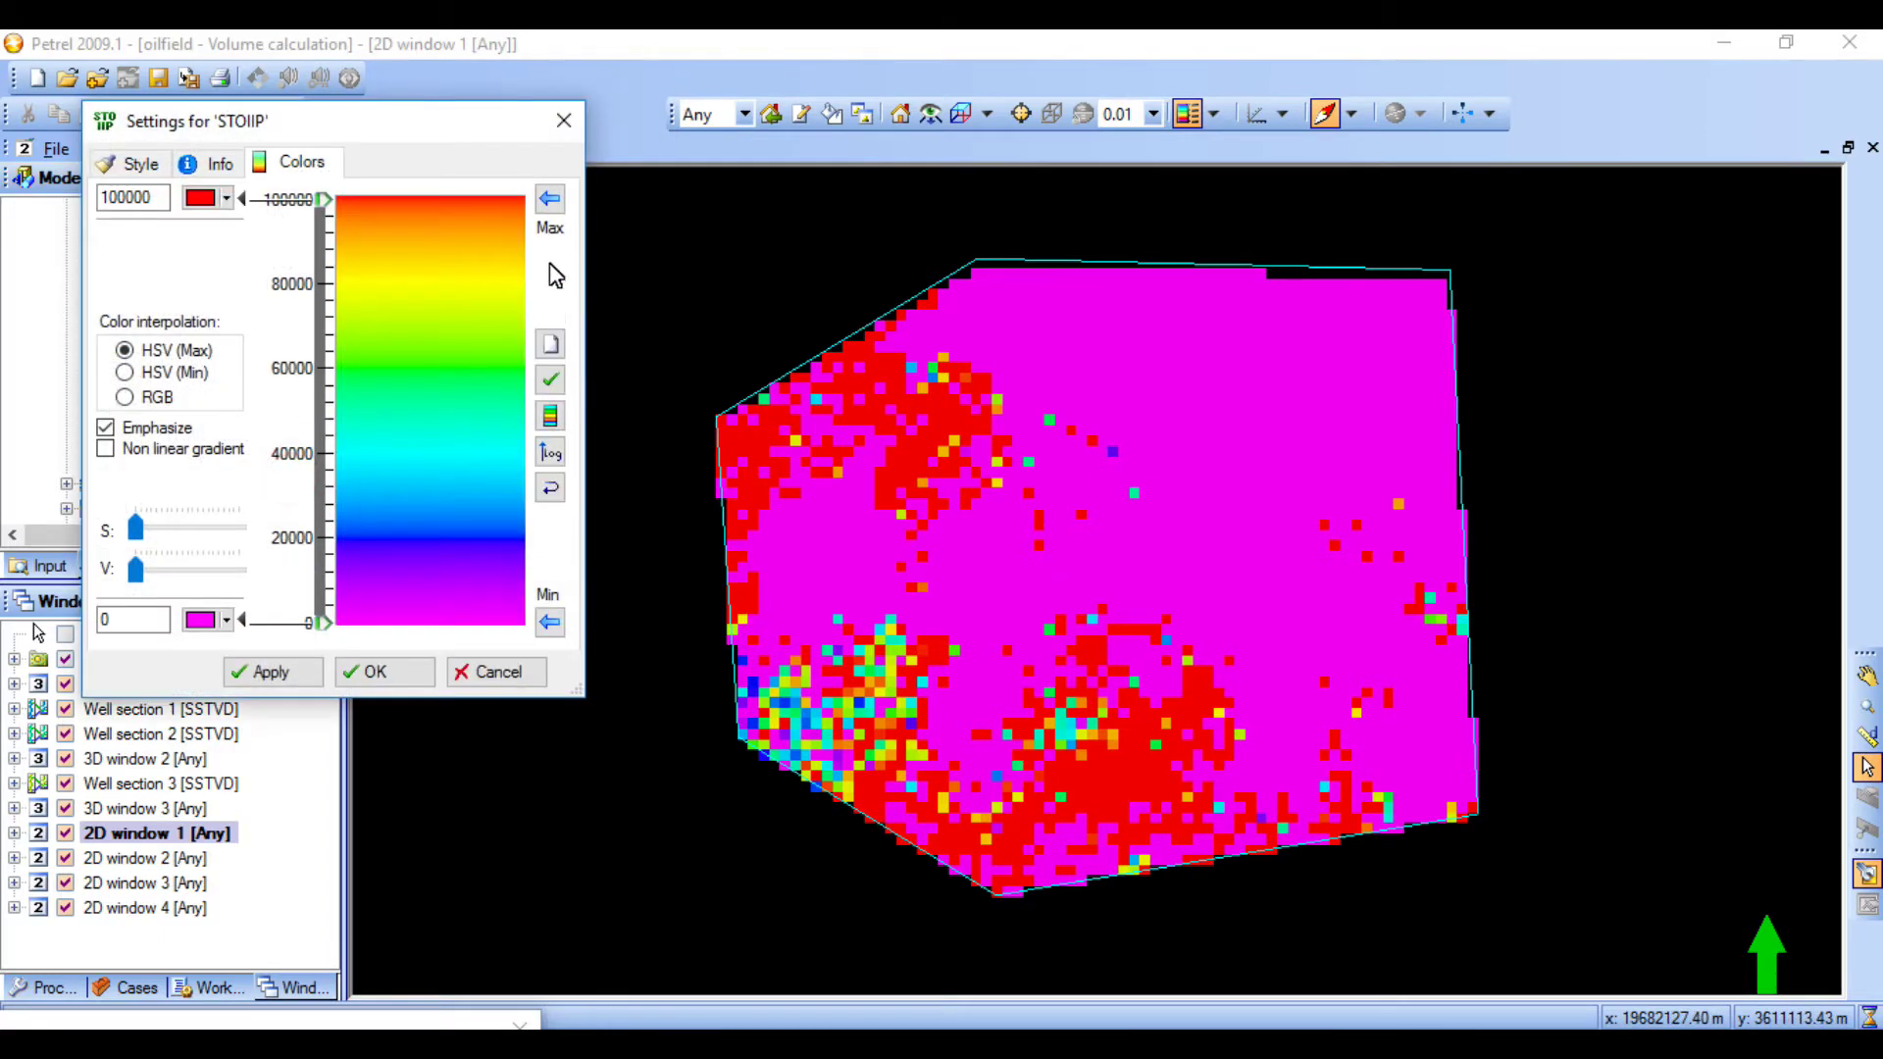
left_click(549, 199)
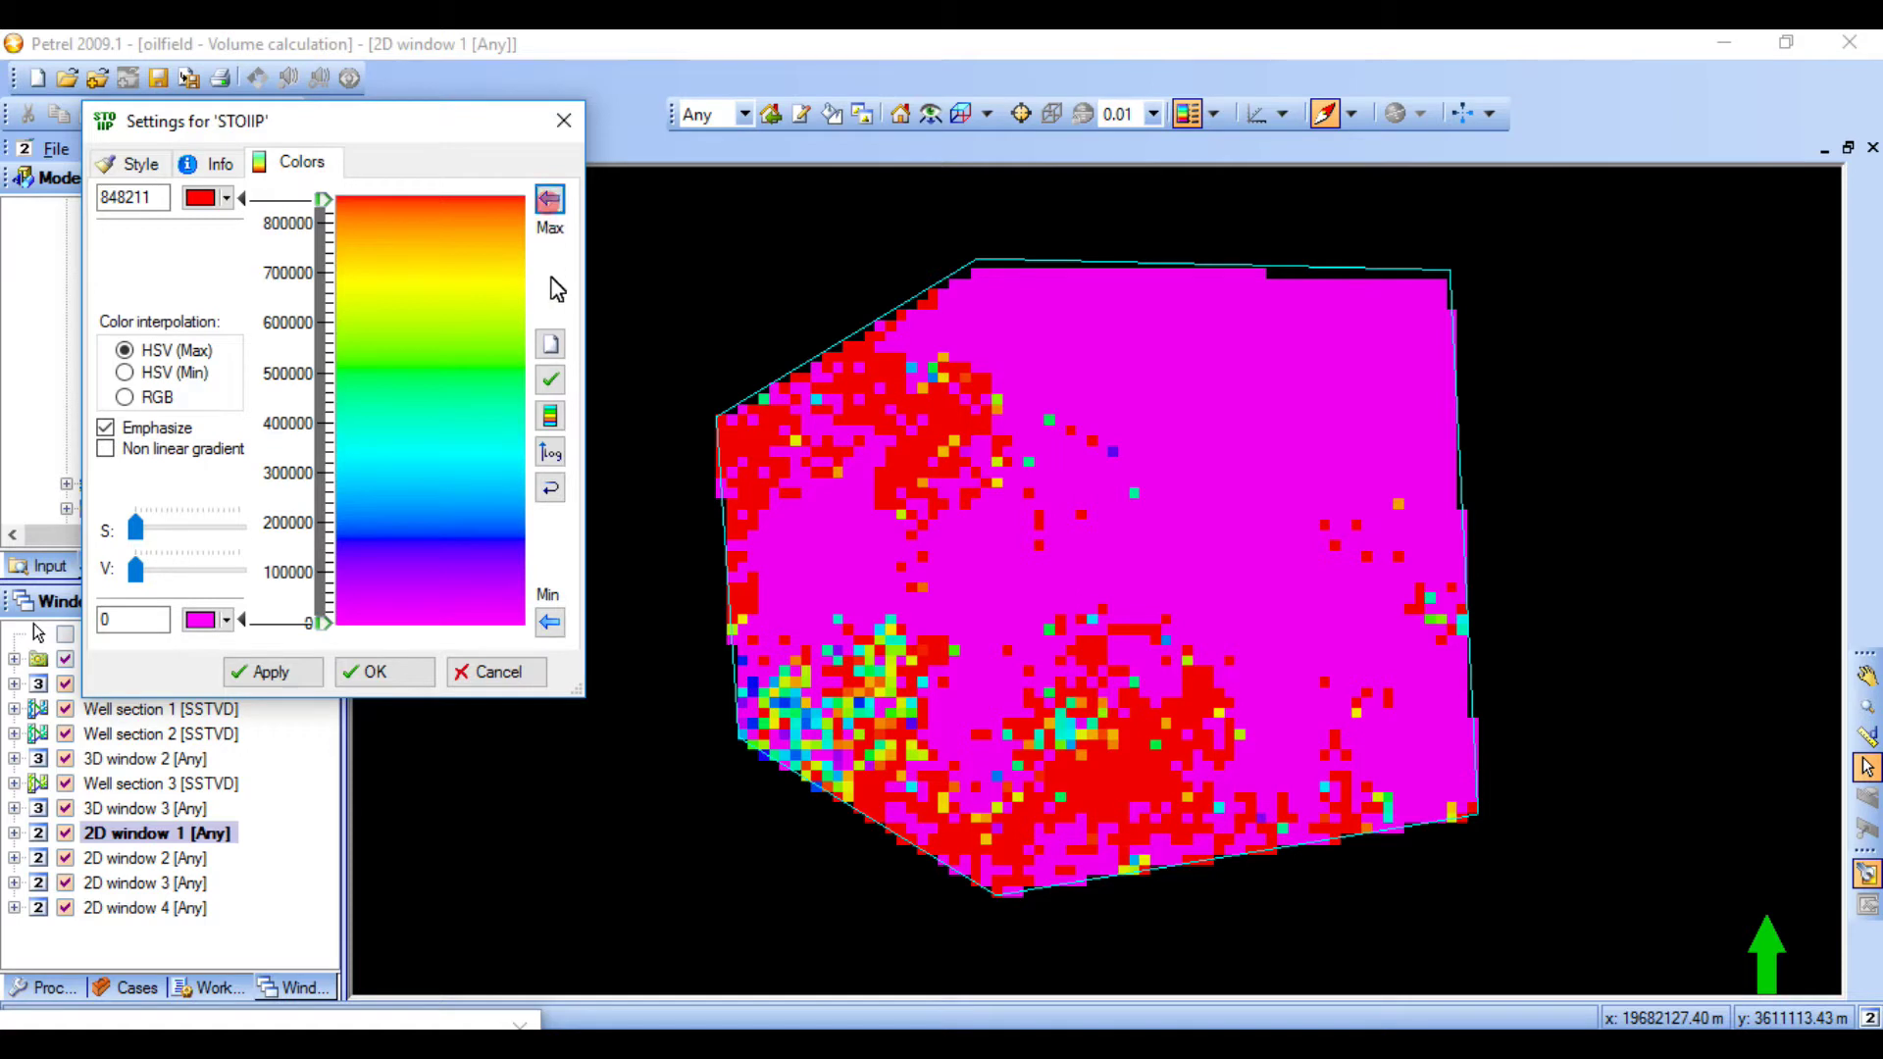
left_click(550, 623)
left_click(269, 672)
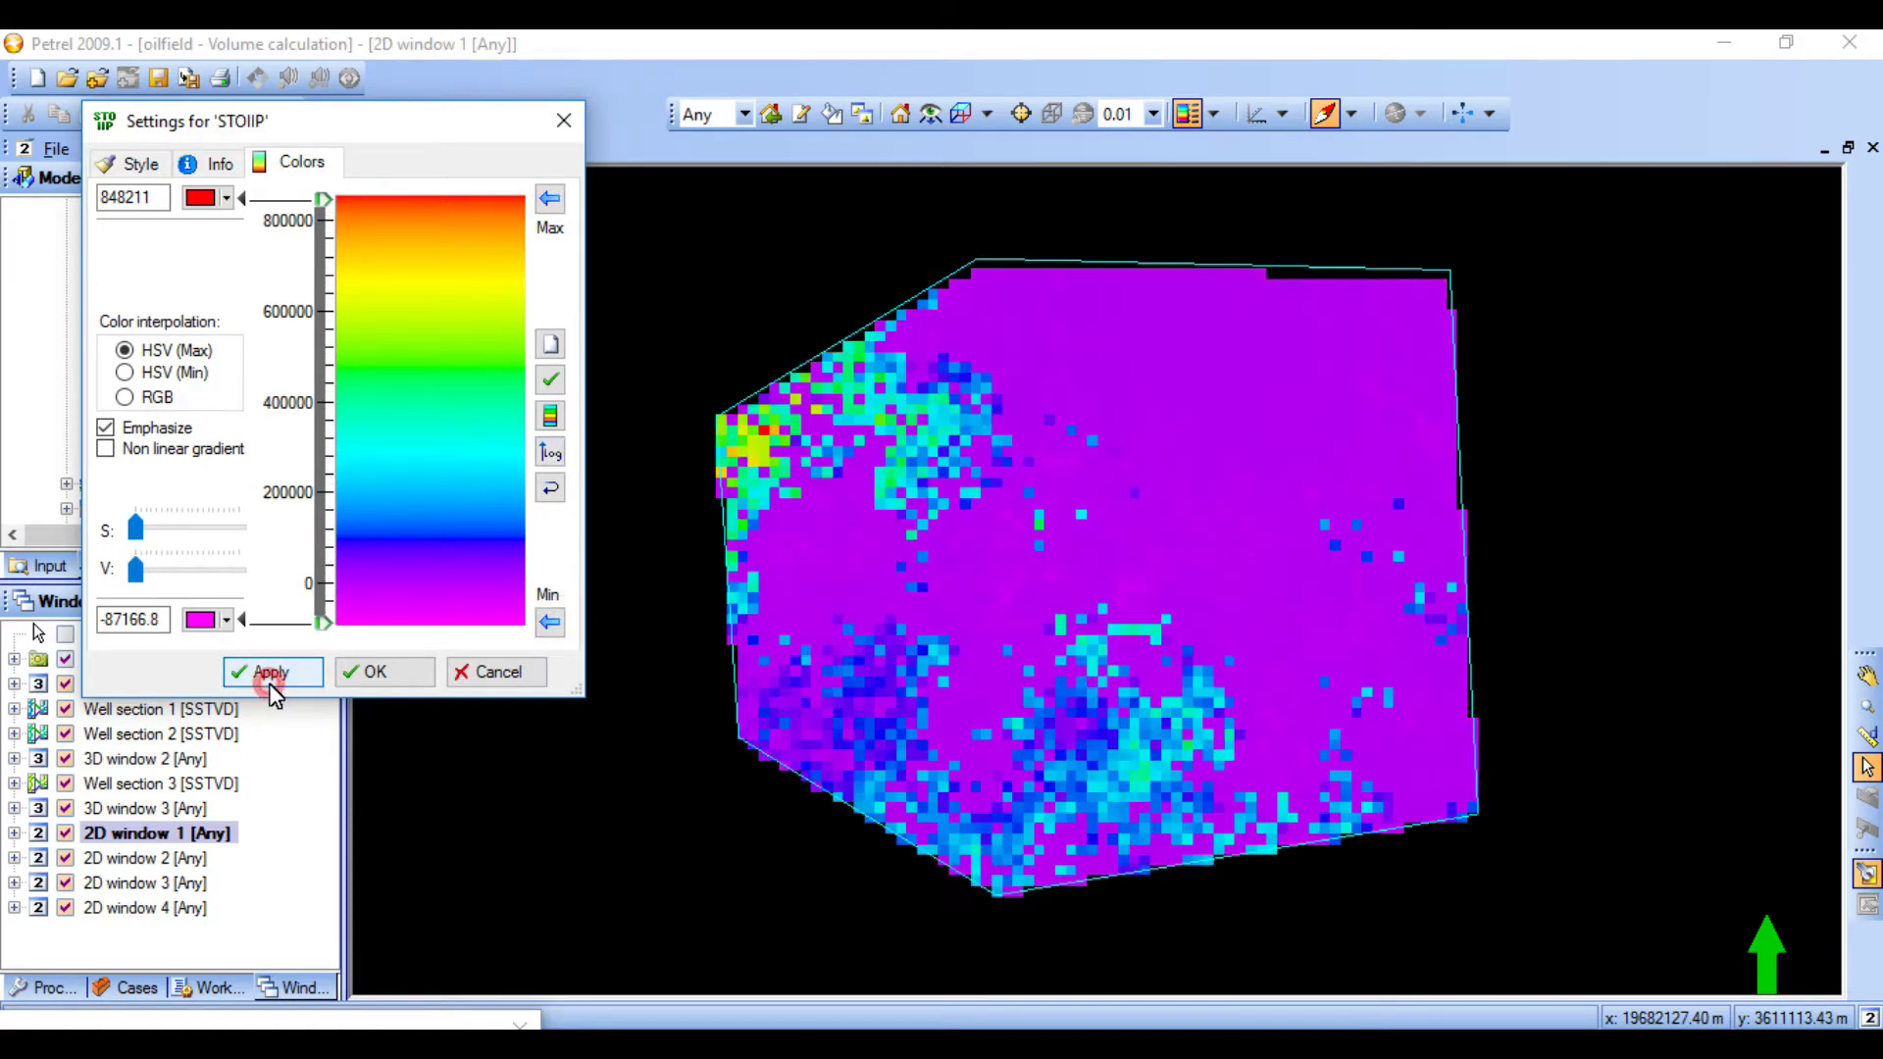
left_click(414, 674)
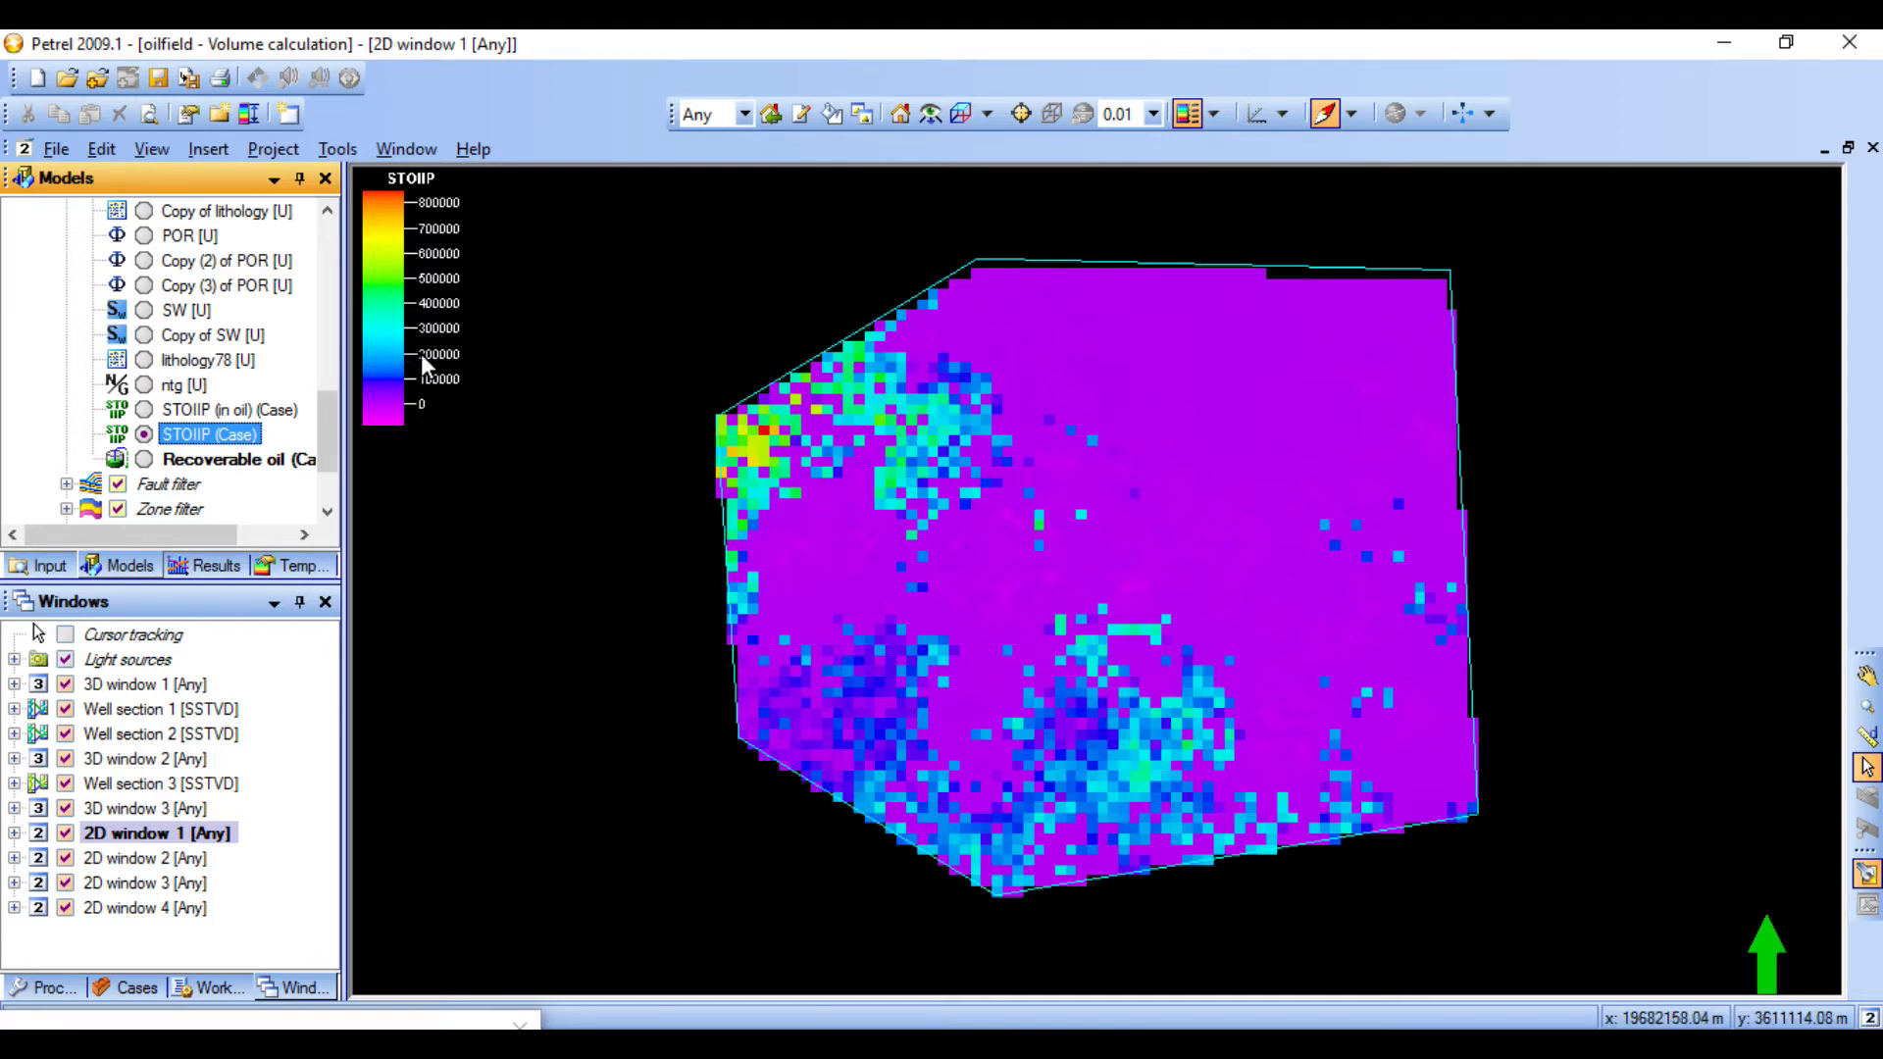
Show STOIIP (in oil) in 2D window 1 and create a new map window displaying STOIIP (Case).
left_click(860, 726)
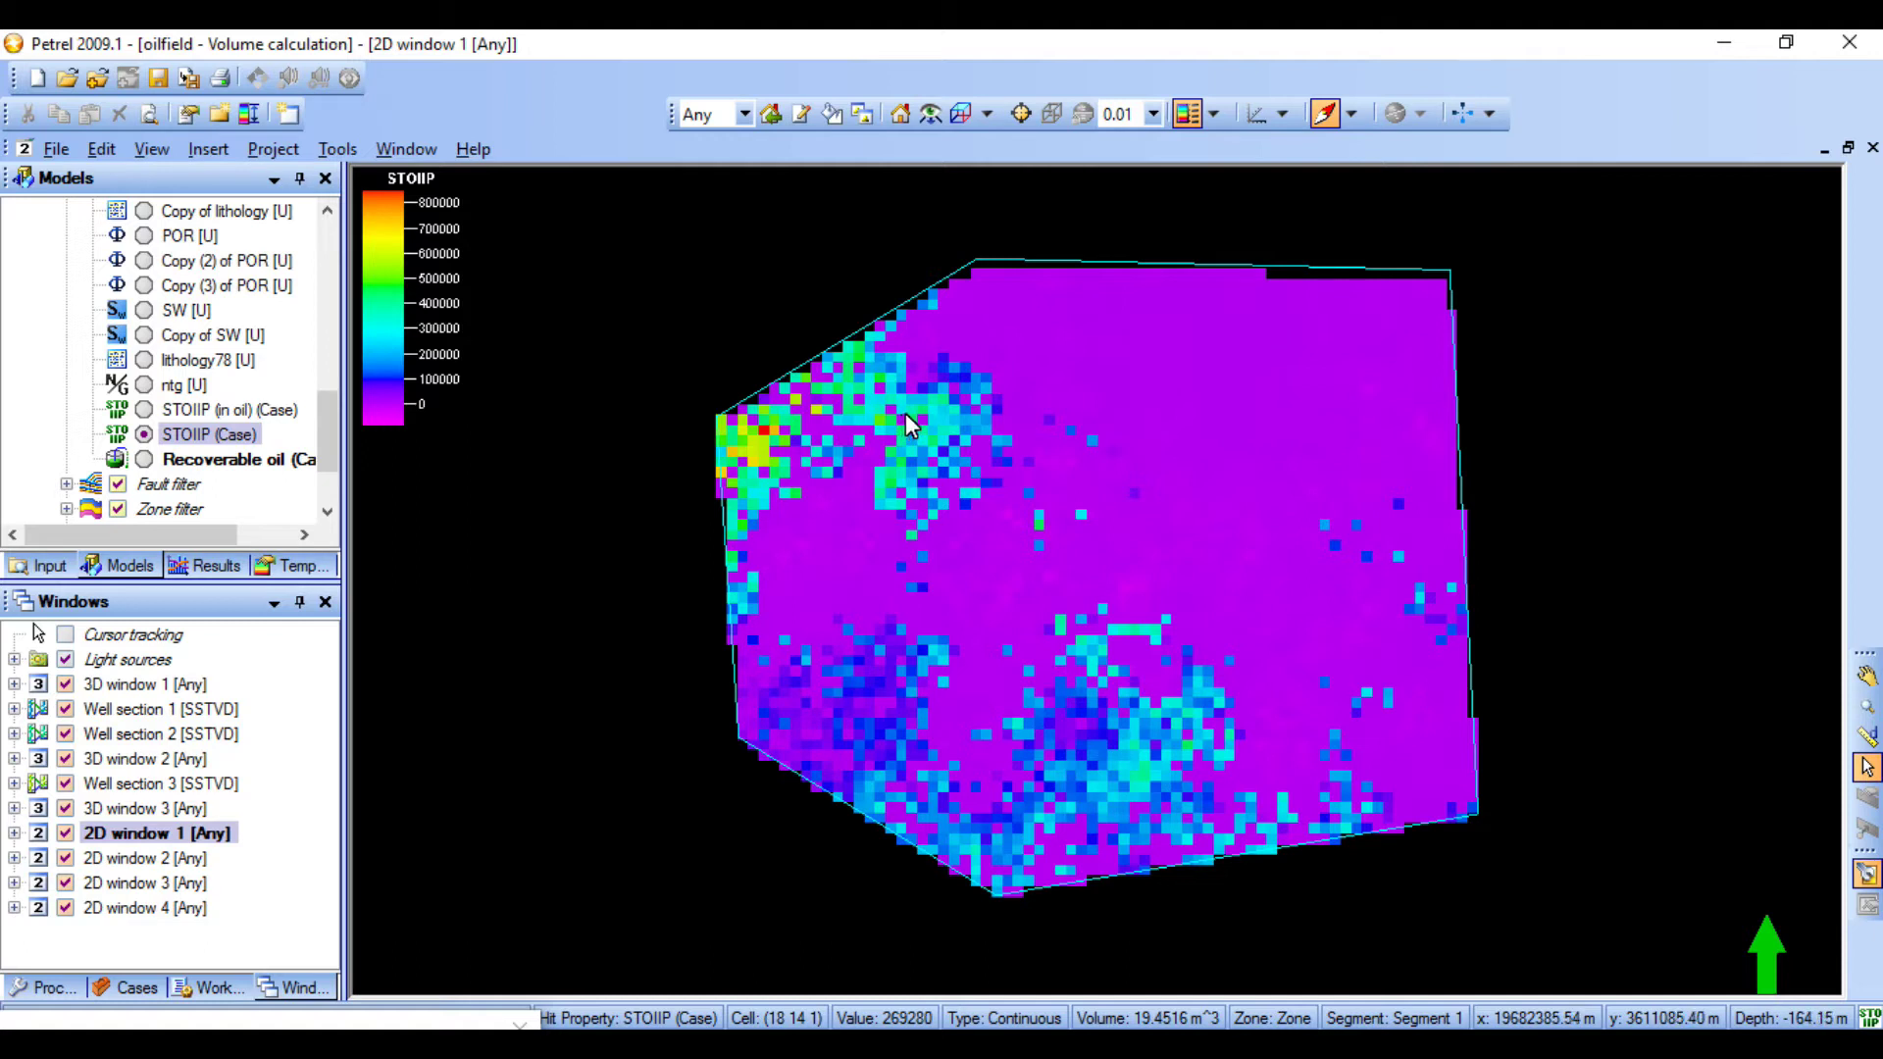
left_click(145, 410)
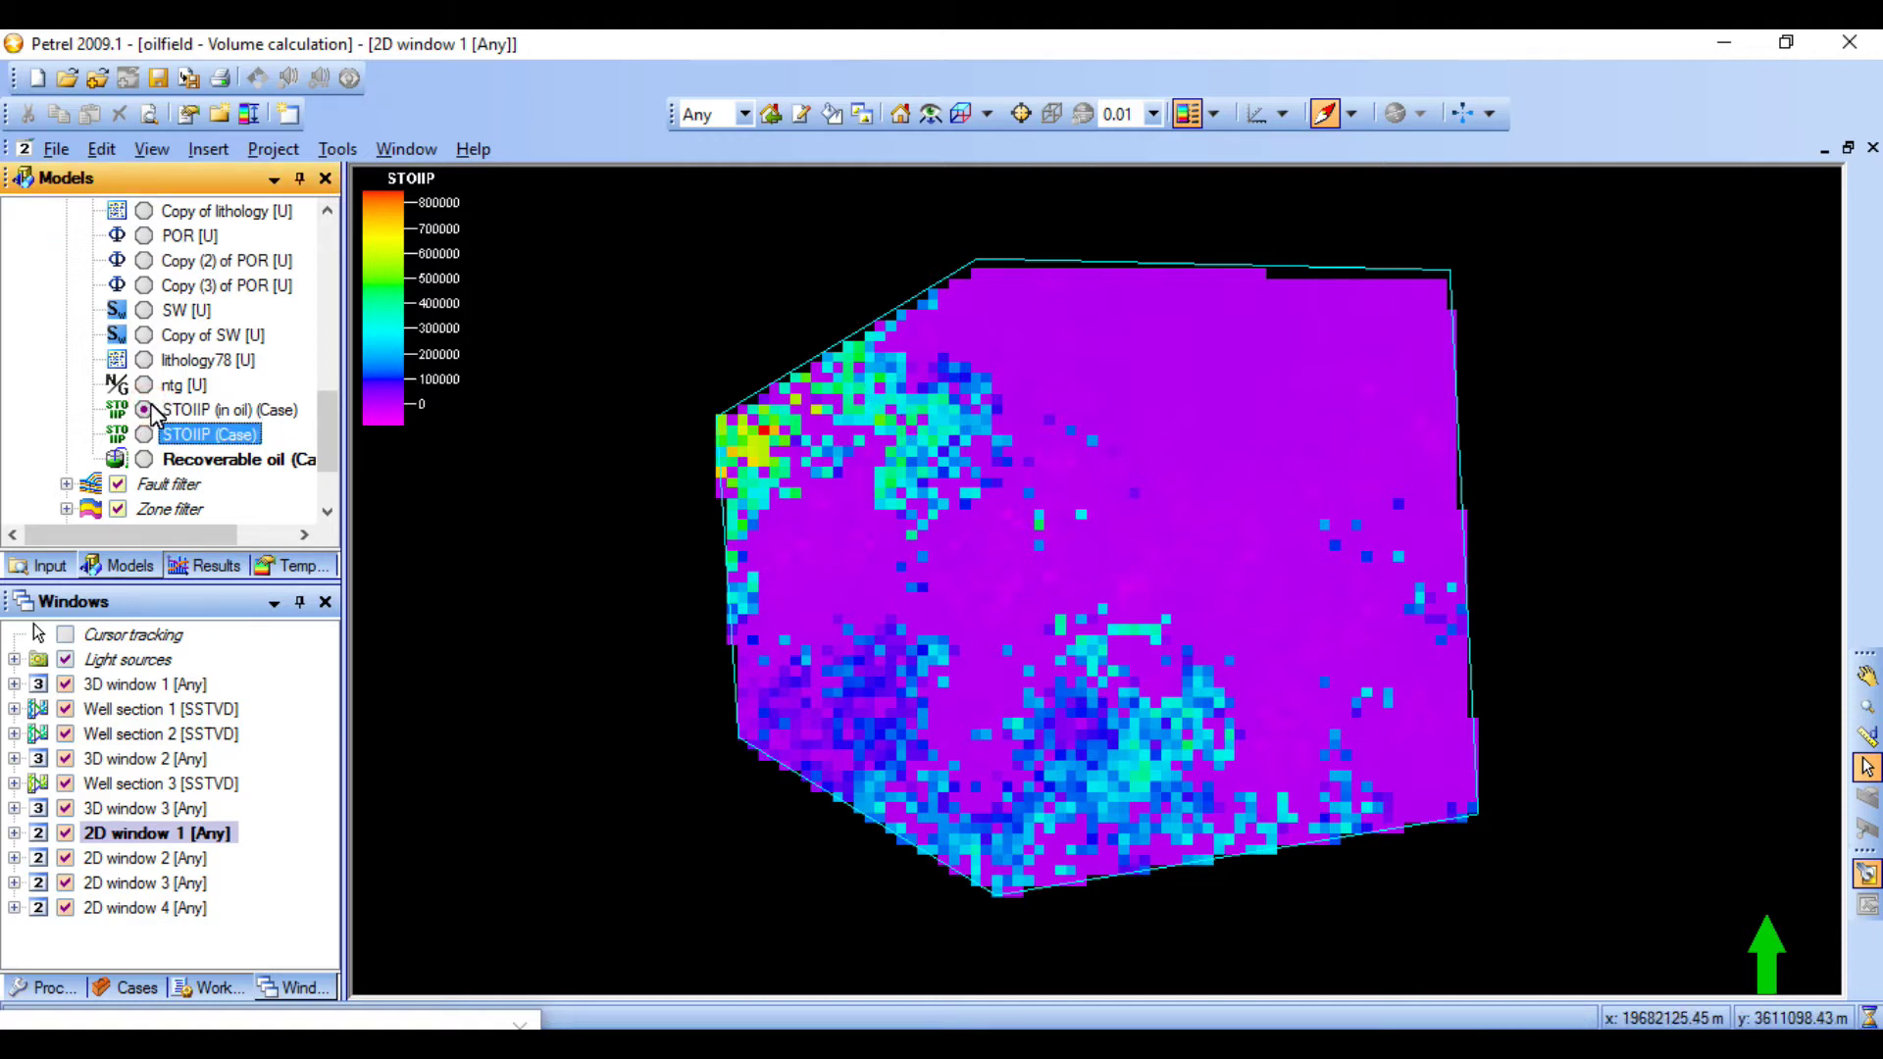
left_click(396, 155)
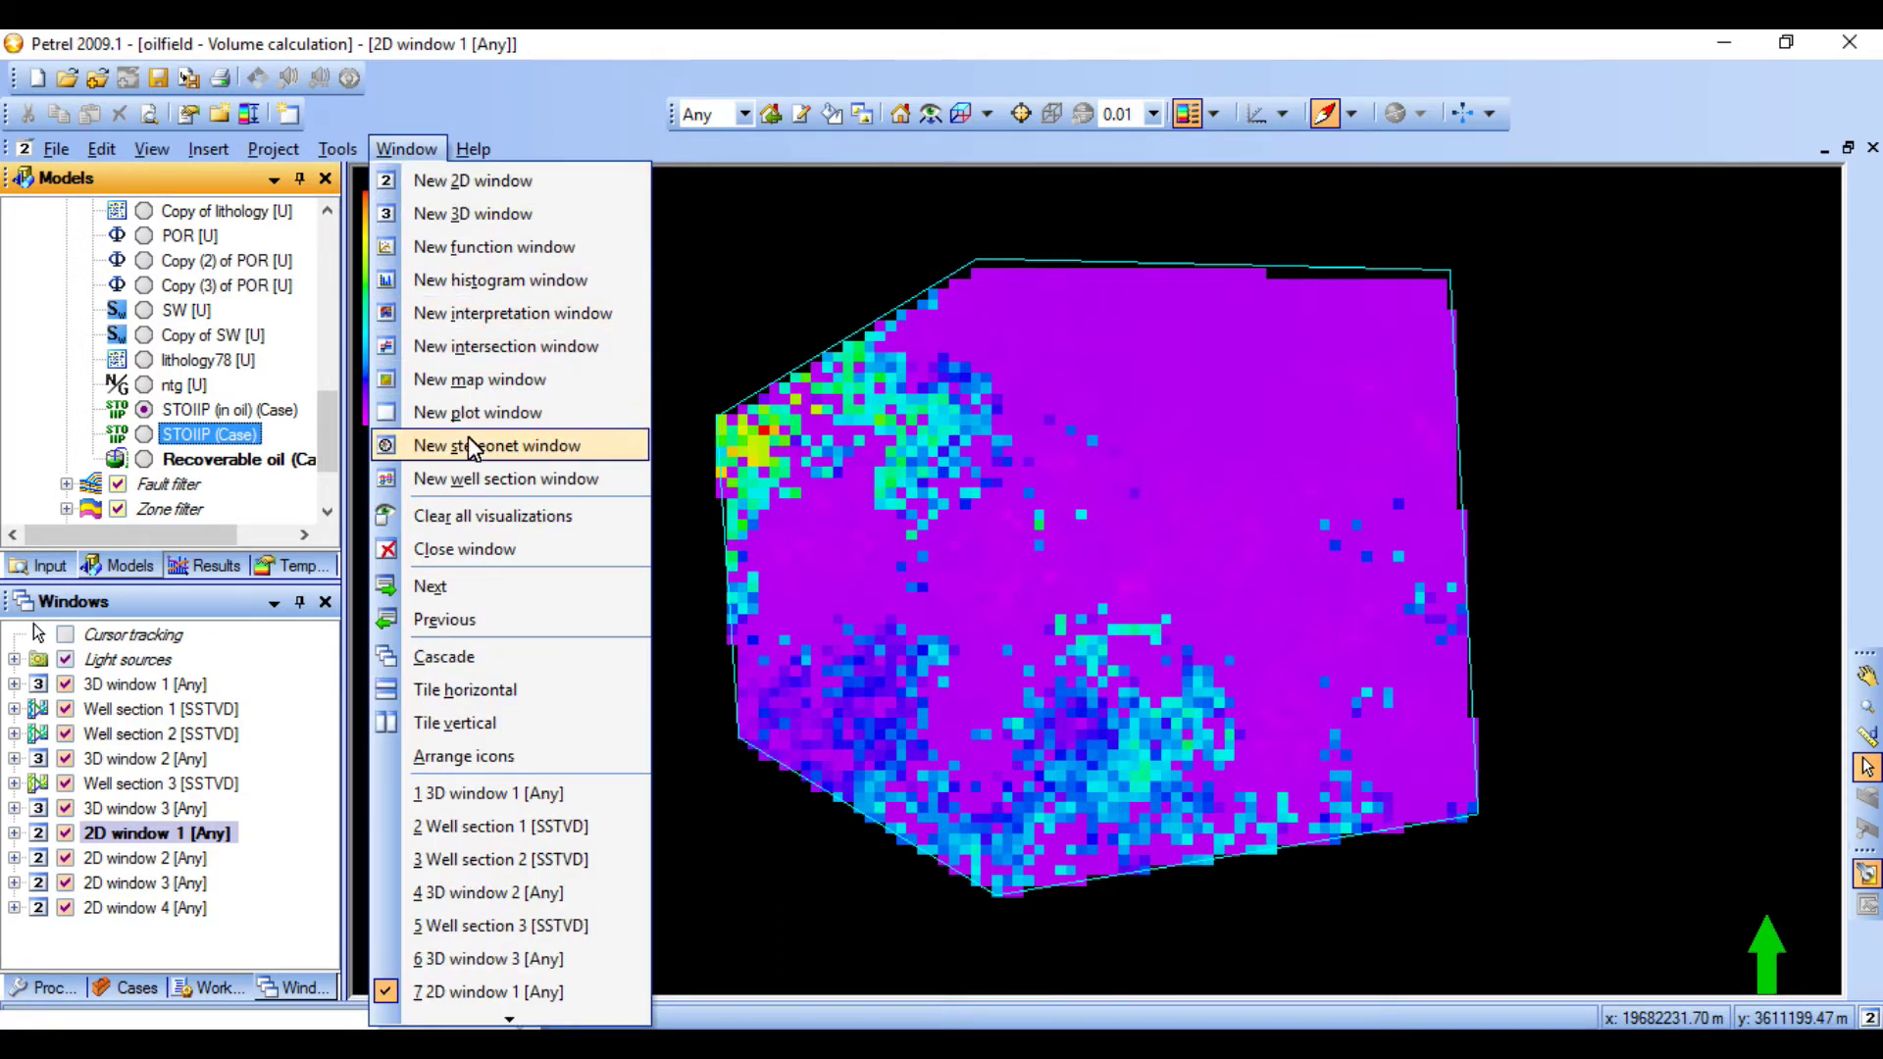
left_click(479, 378)
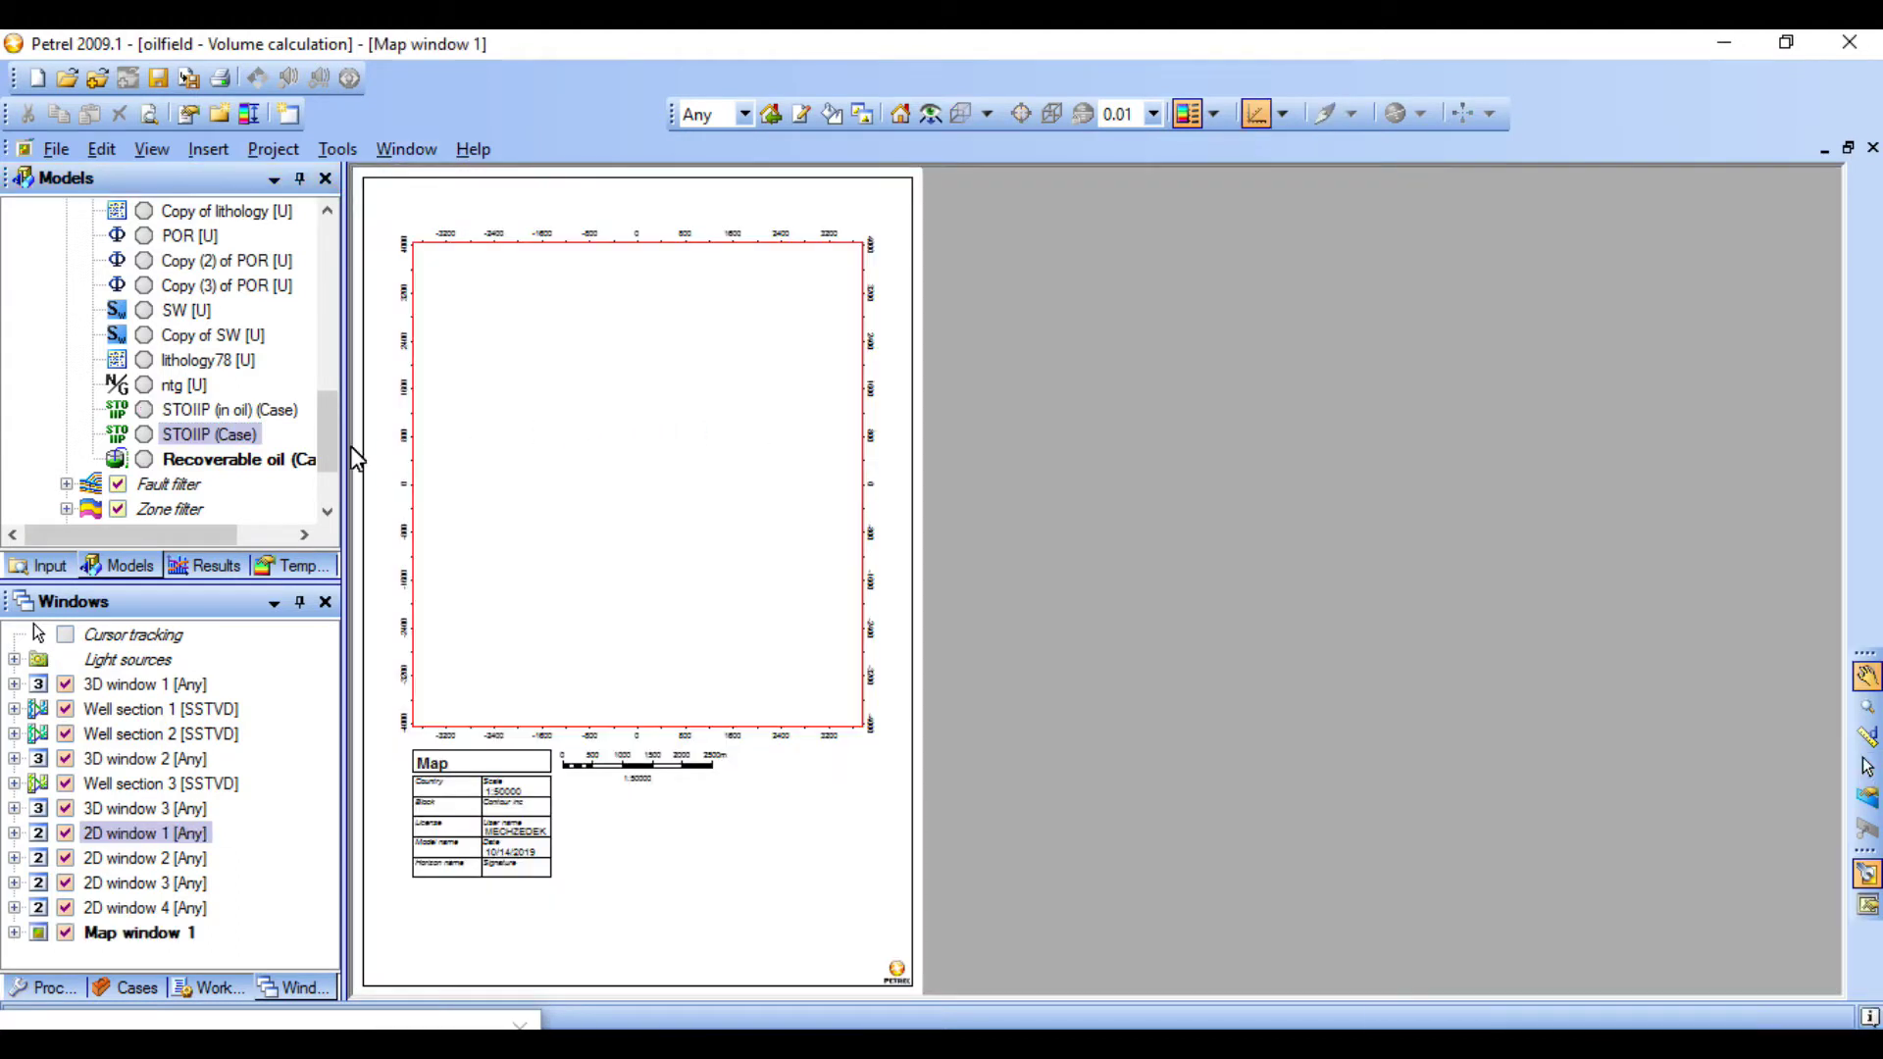
left_click(147, 434)
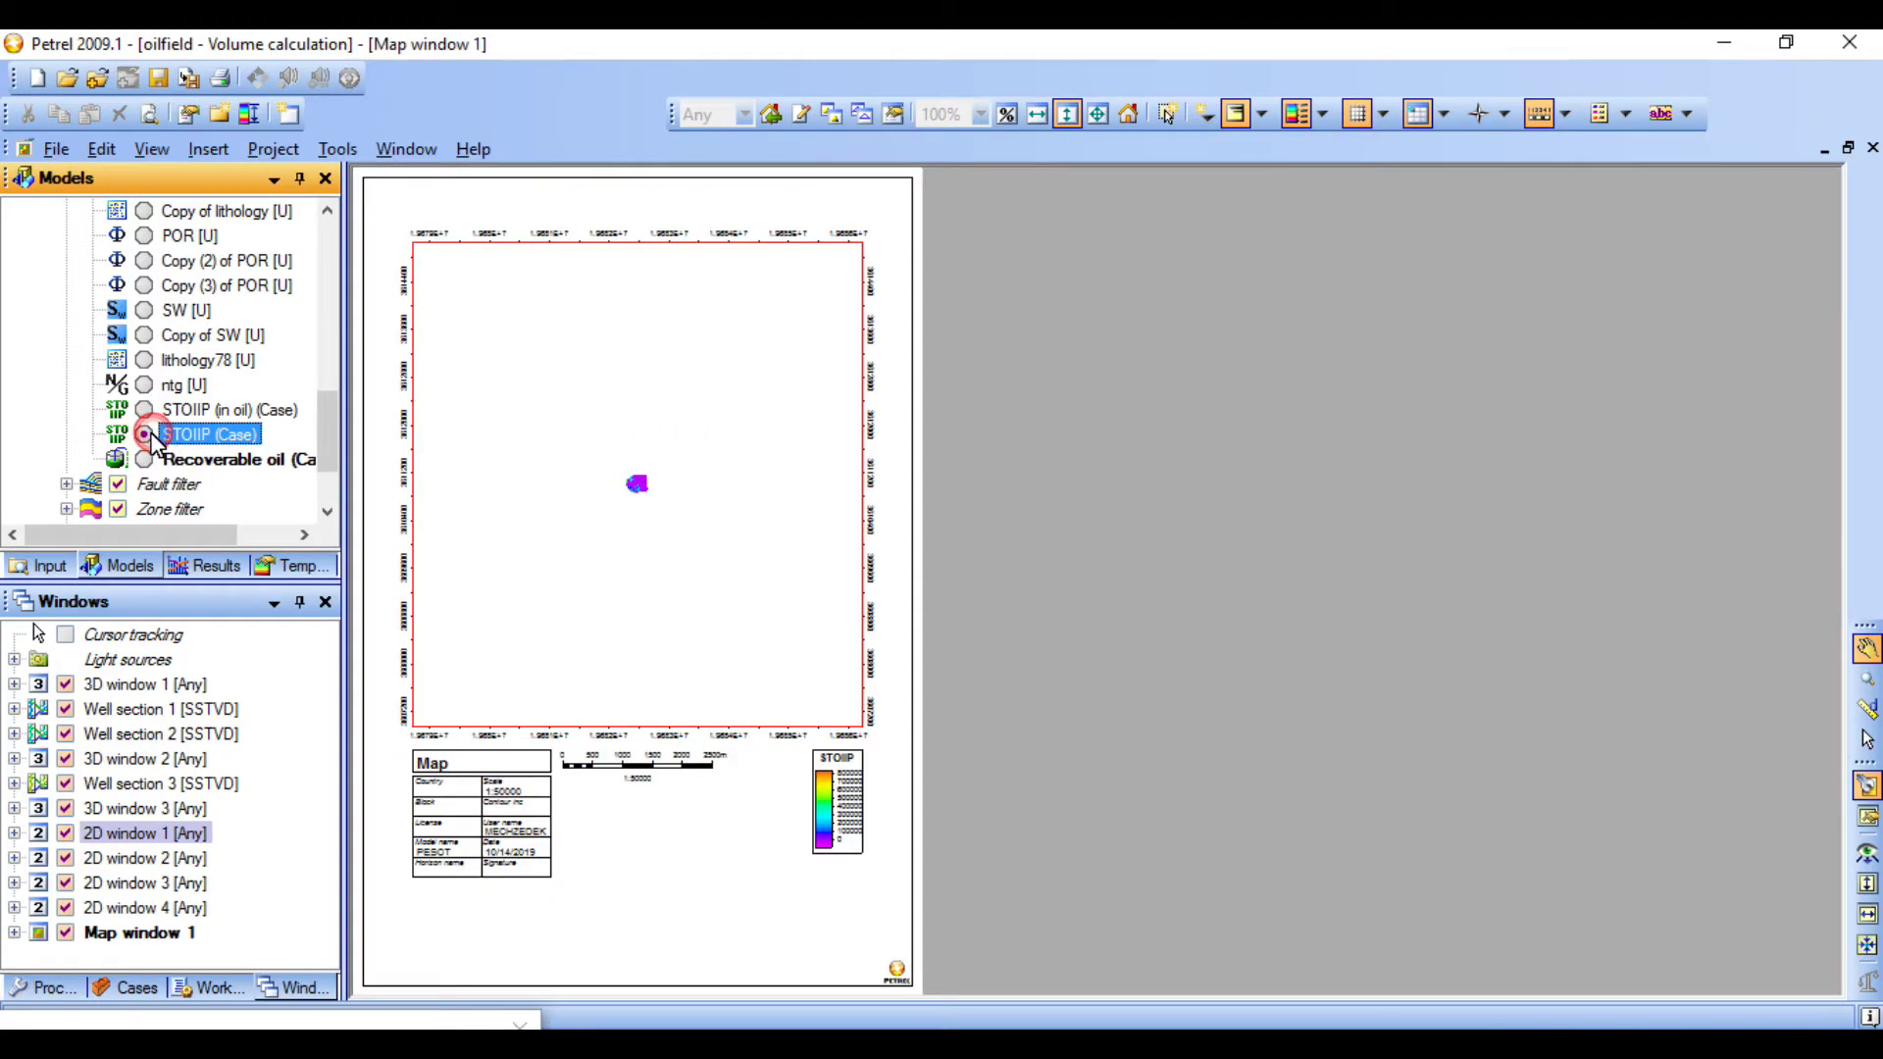
Enlarge and reposition the STOIIP model in Map window 1 until it fills the map frame at about 1:2749.
left_click(605, 478)
scroll(606, 478, "up", 5)
scroll(605, 478, "down", 3)
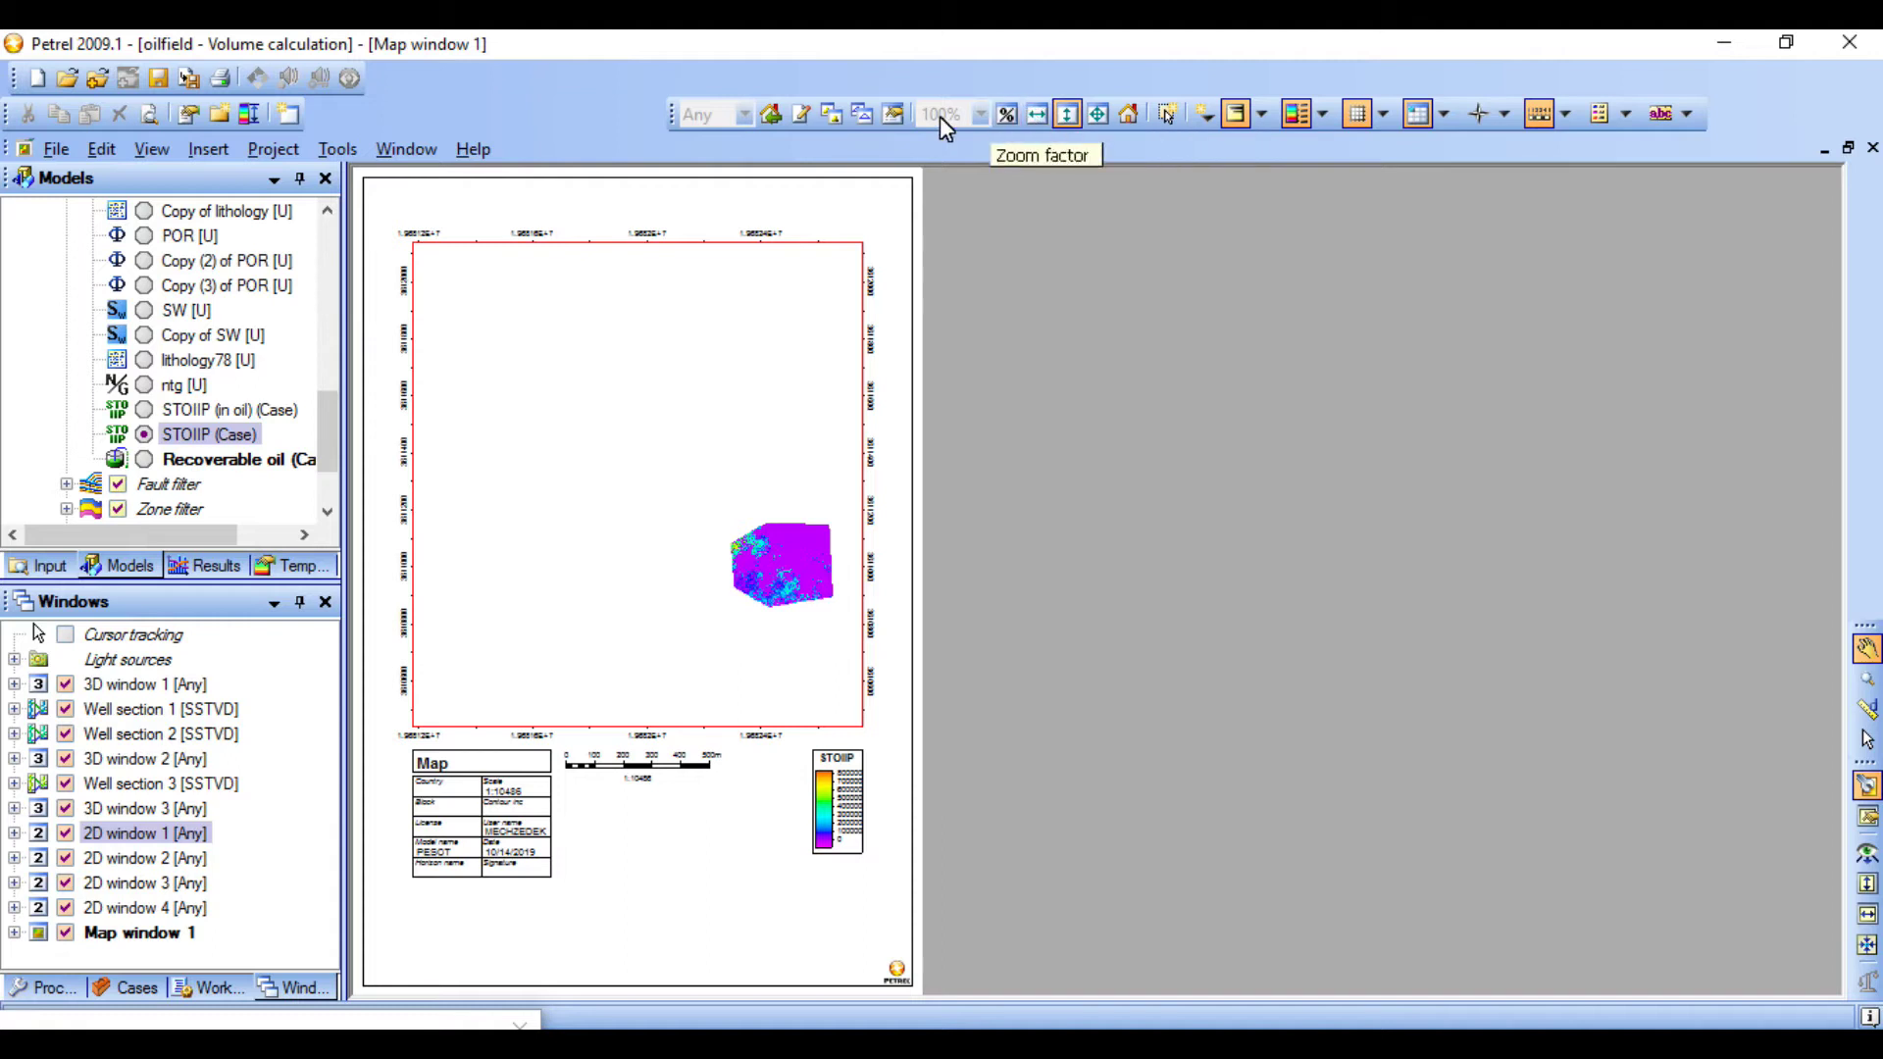
left_click_drag(761, 461, 550, 534)
scroll(575, 527, "up", 2)
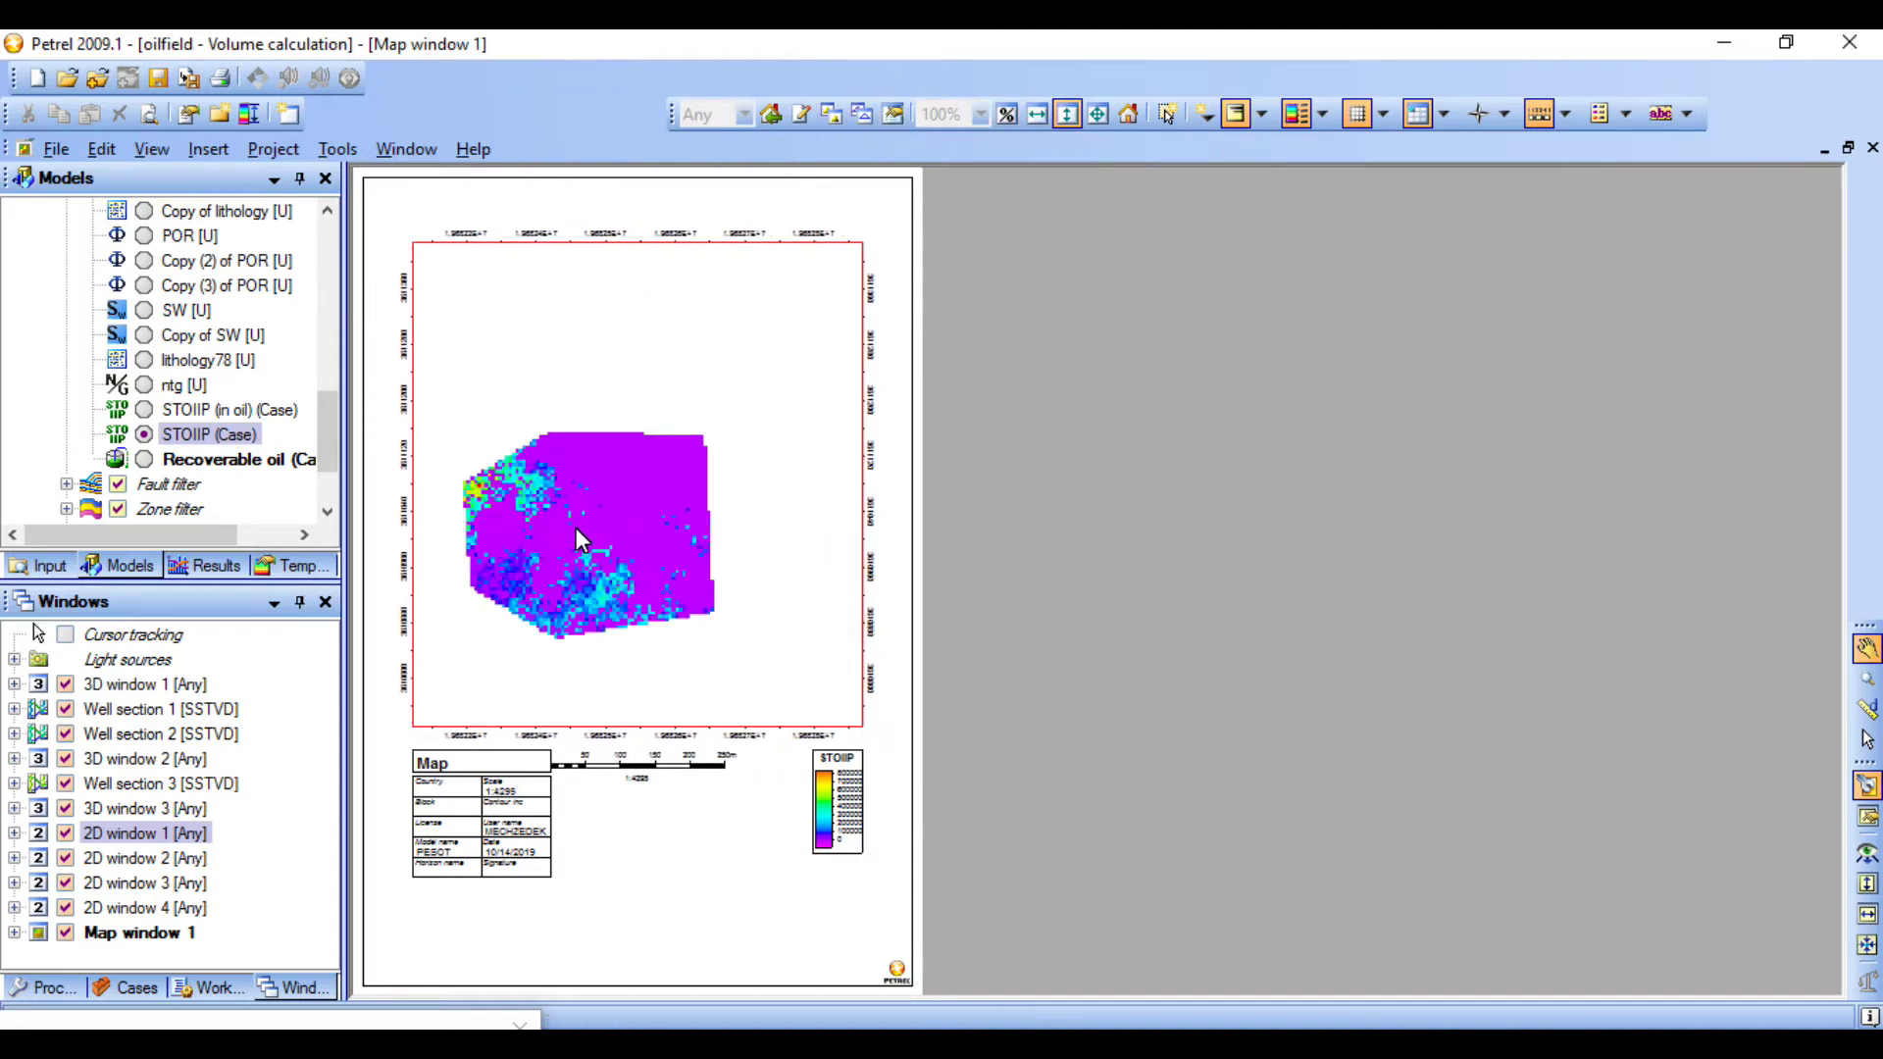
scroll(580, 524, "up", 3)
scroll(580, 524, "down", 2)
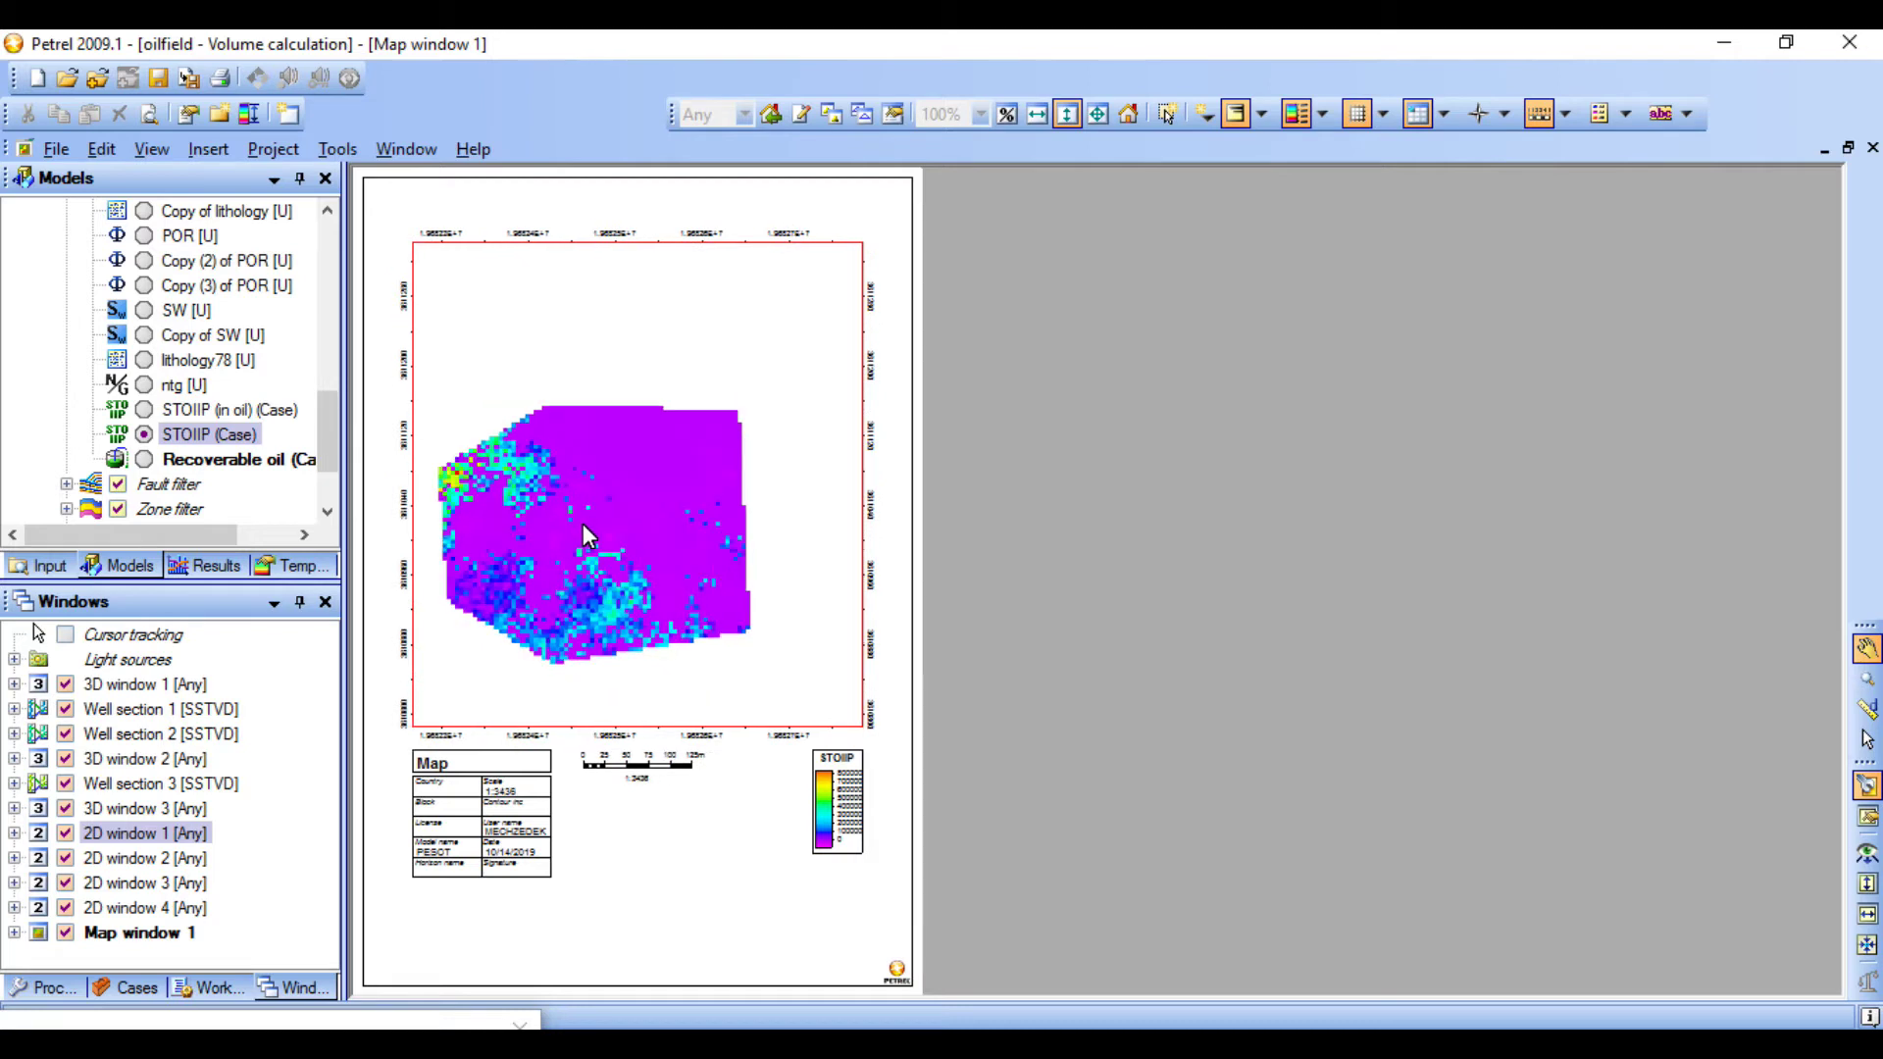
scroll(585, 522, "up", 1)
left_click_drag(584, 522, 647, 474)
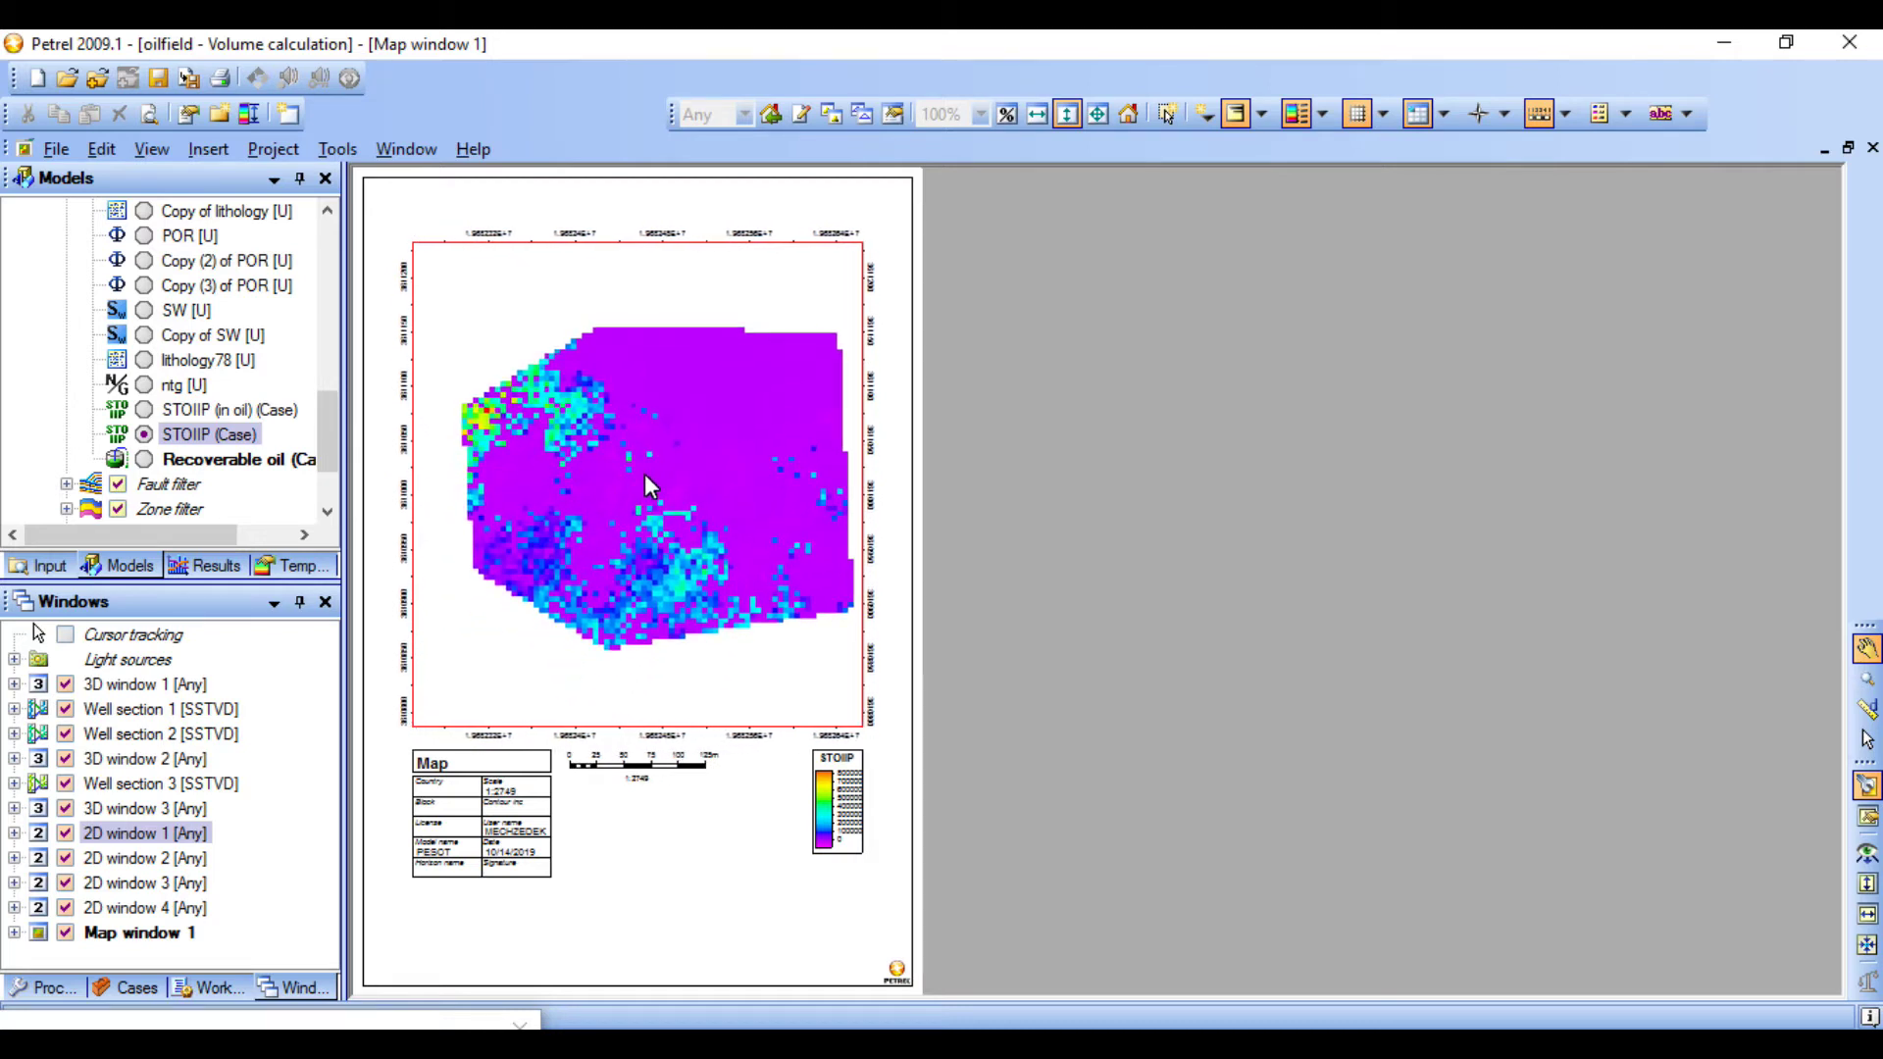
Compare the STOIIP, Recoverable oil, ntg and lithology78 properties in the map window, and open the list of available window types.
left_click(144, 410)
left_click(143, 435)
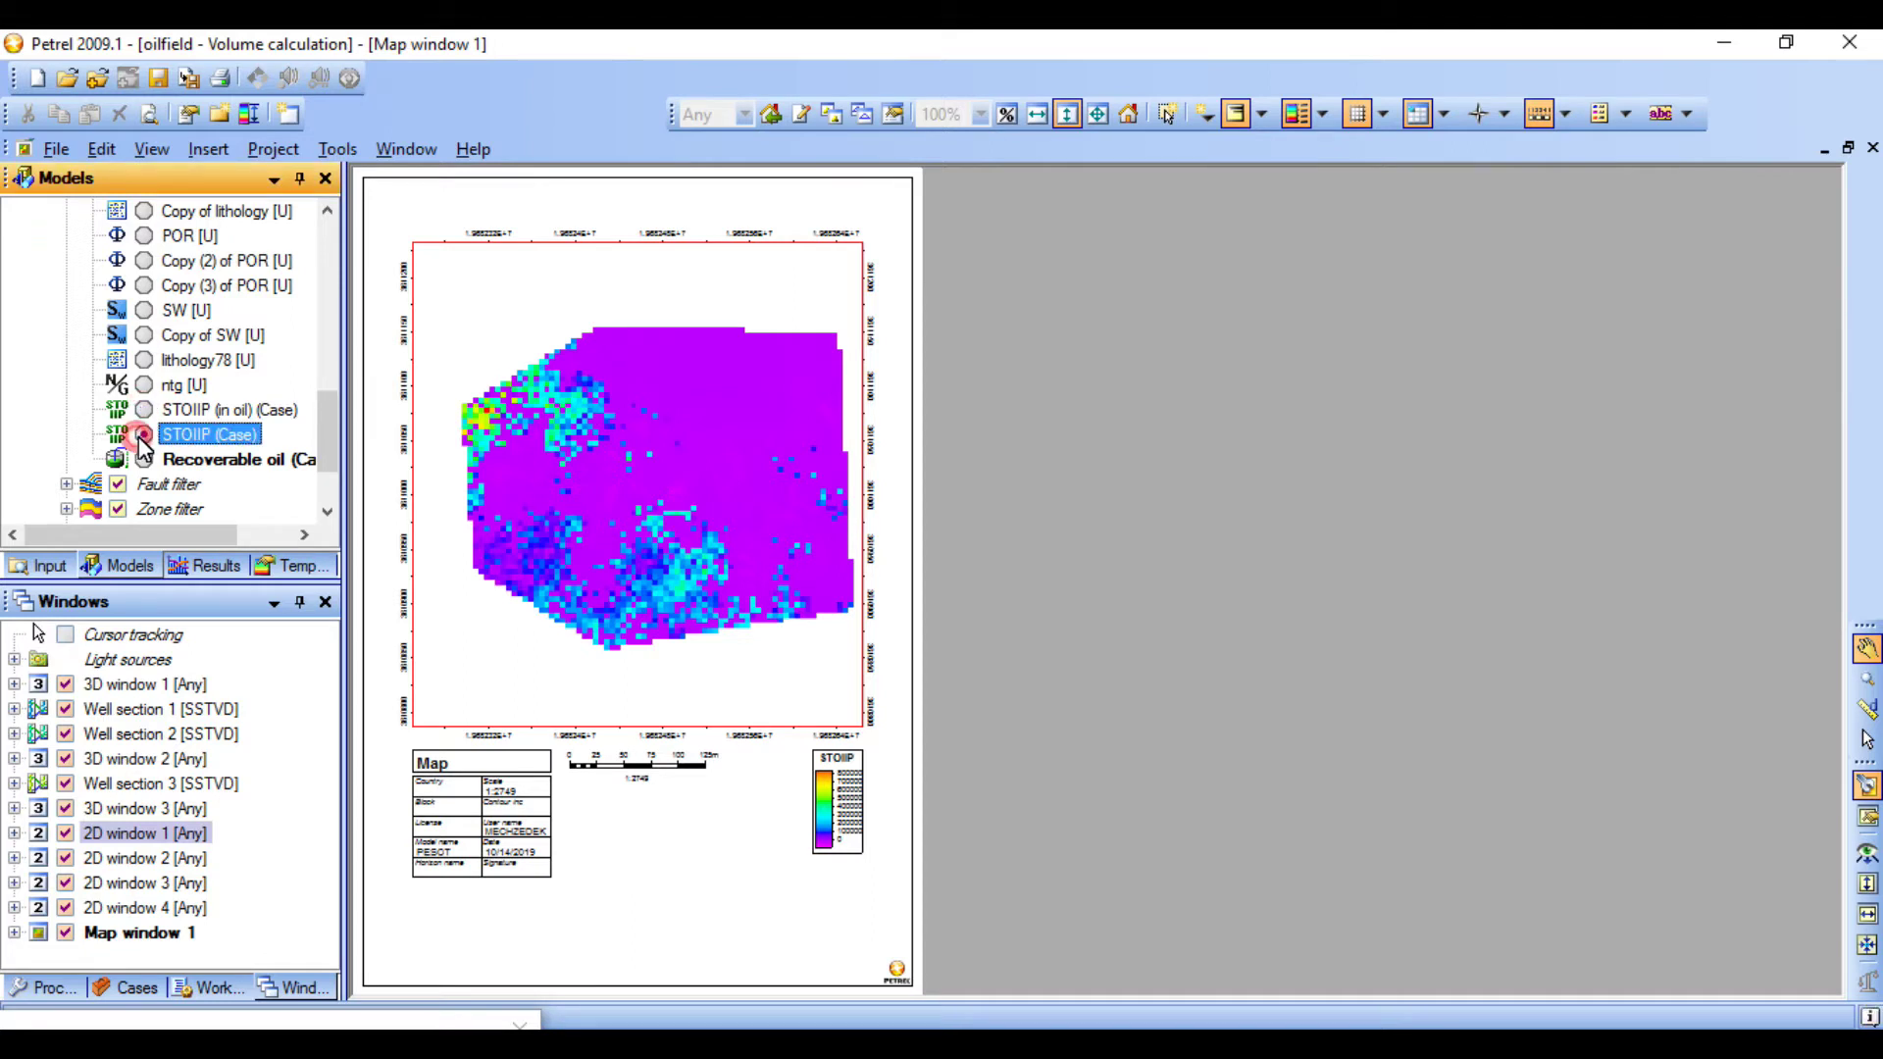
left_click(144, 459)
left_click(144, 434)
left_click(144, 385)
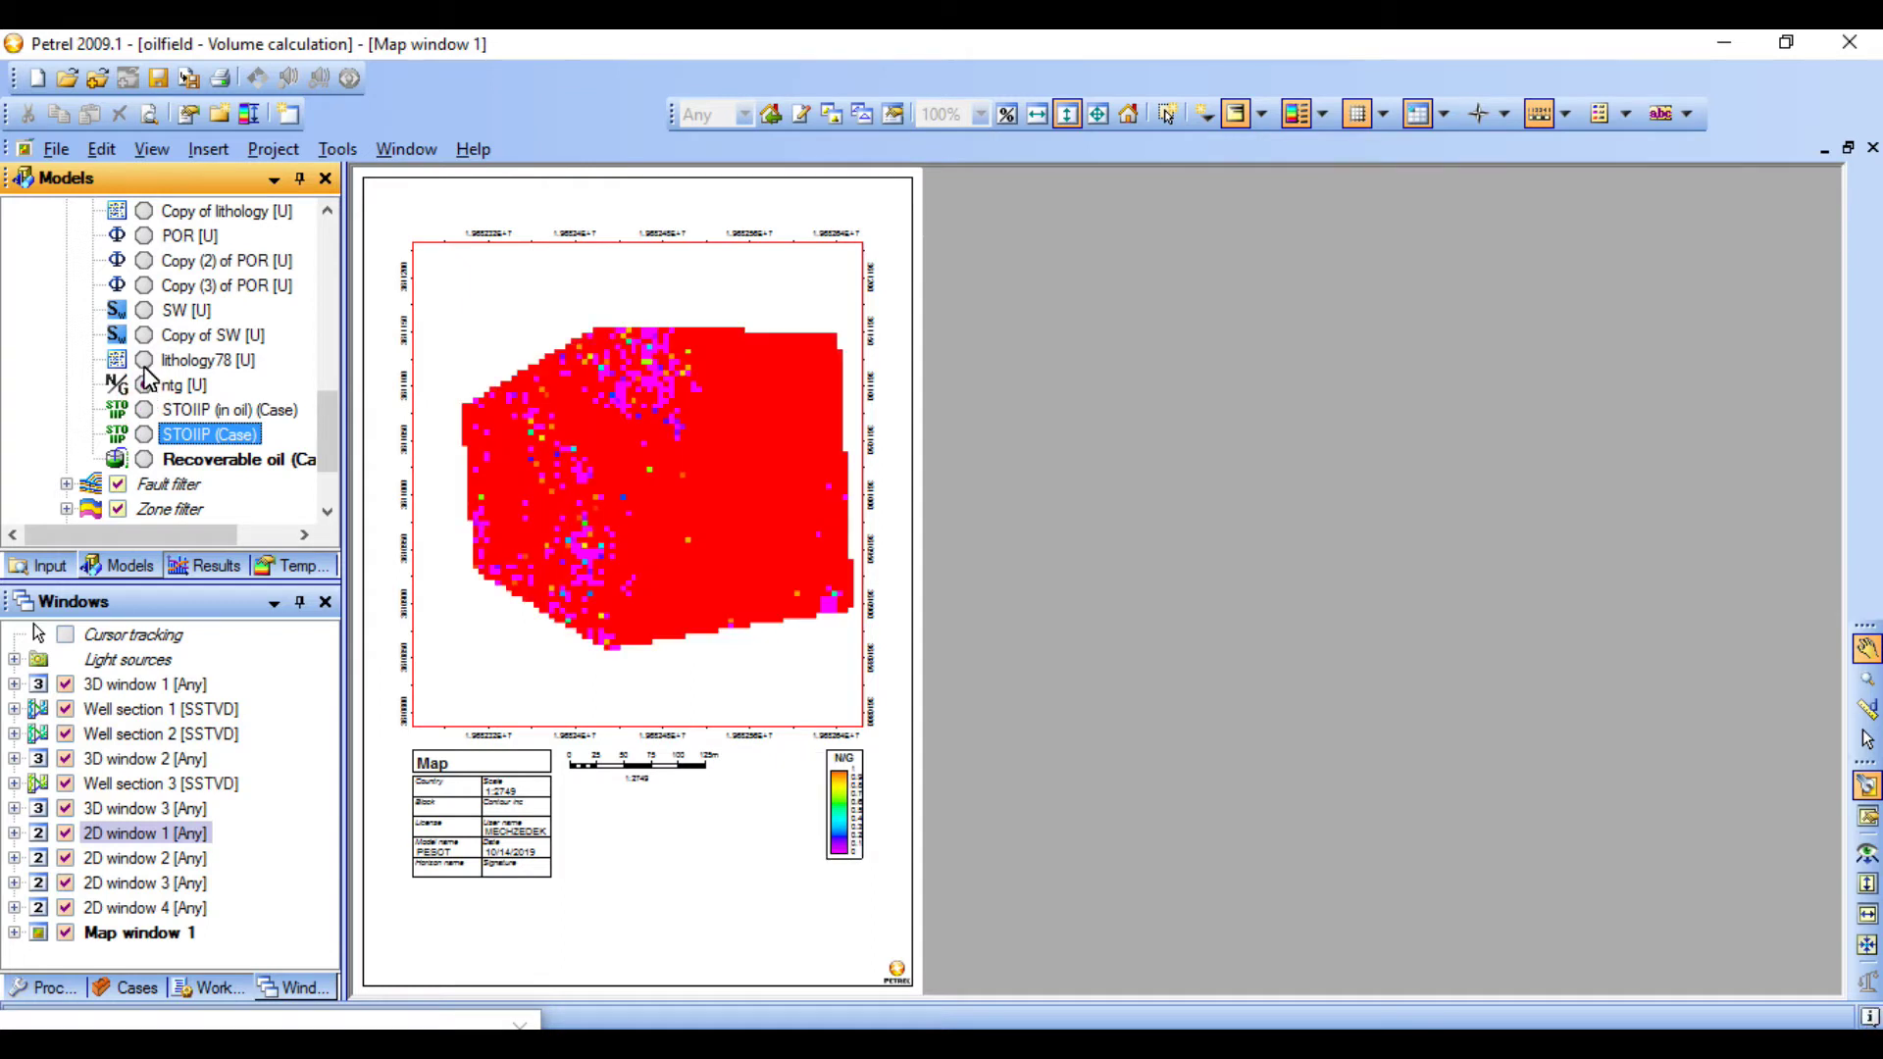
left_click(144, 361)
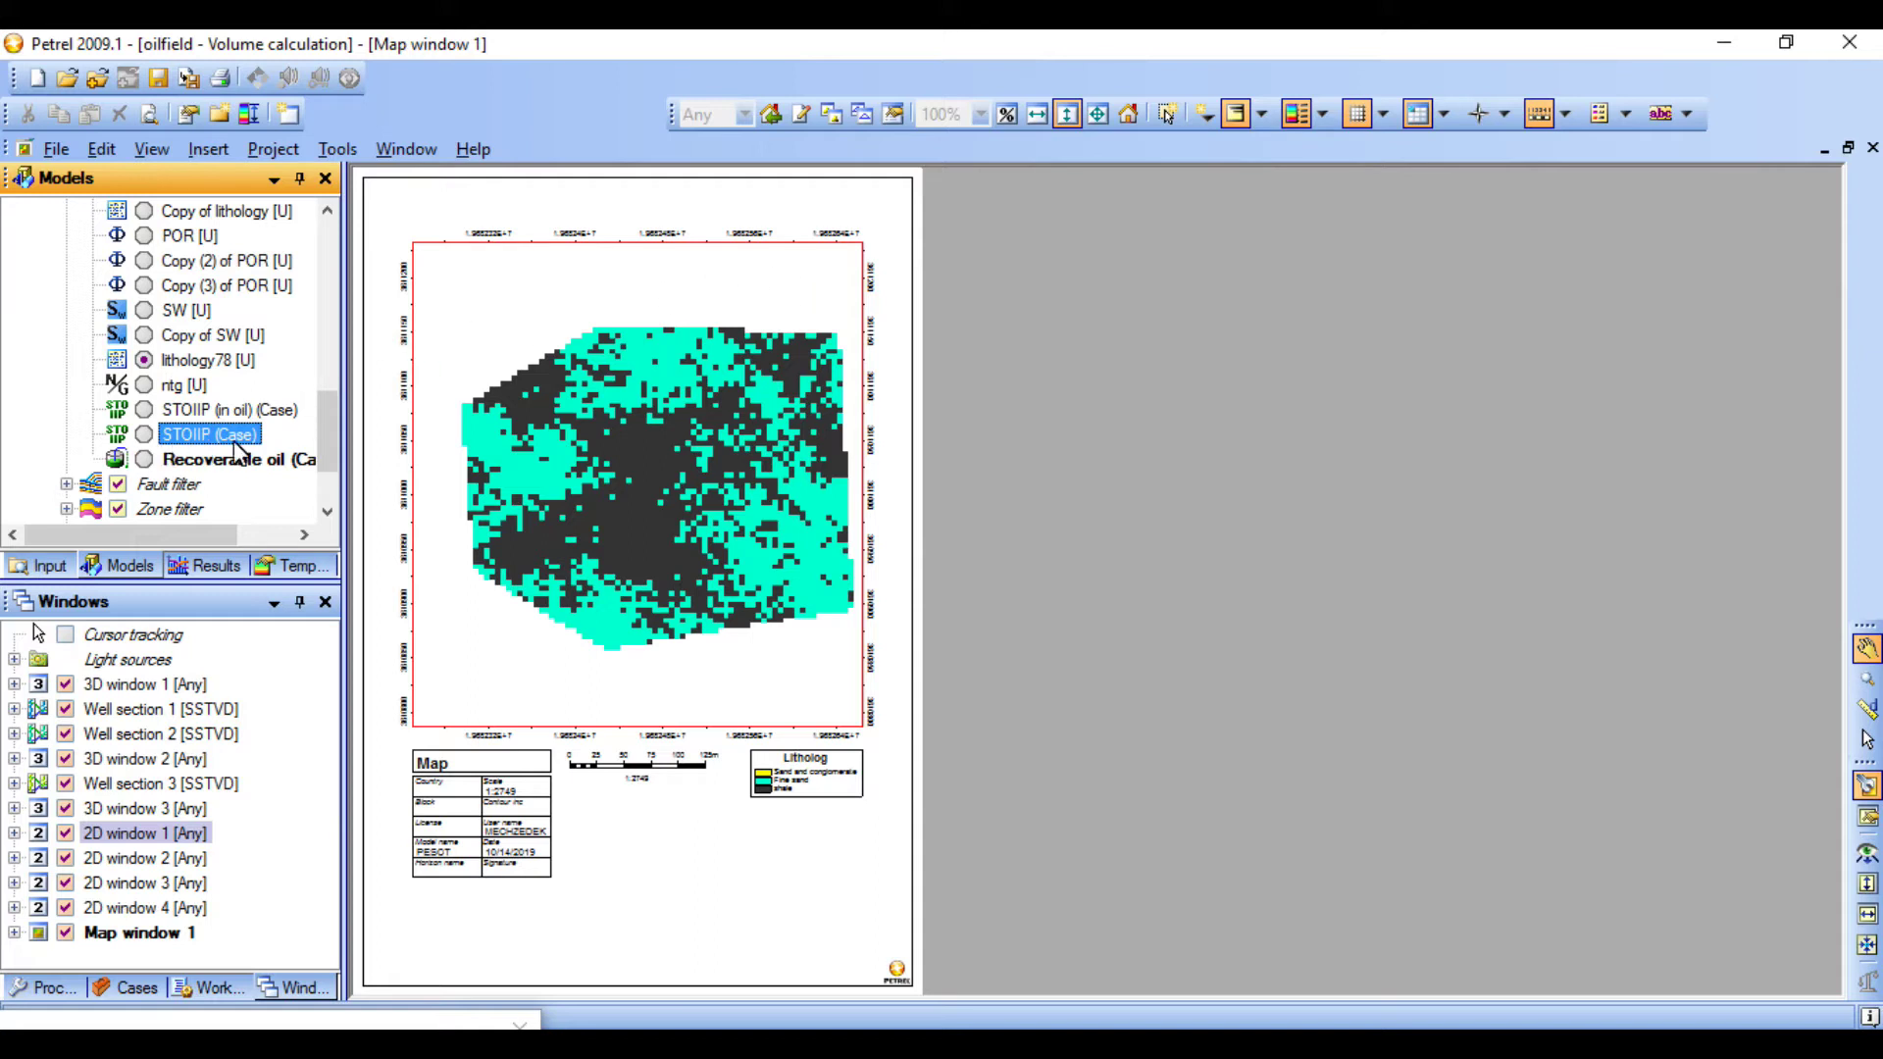
left_click(404, 149)
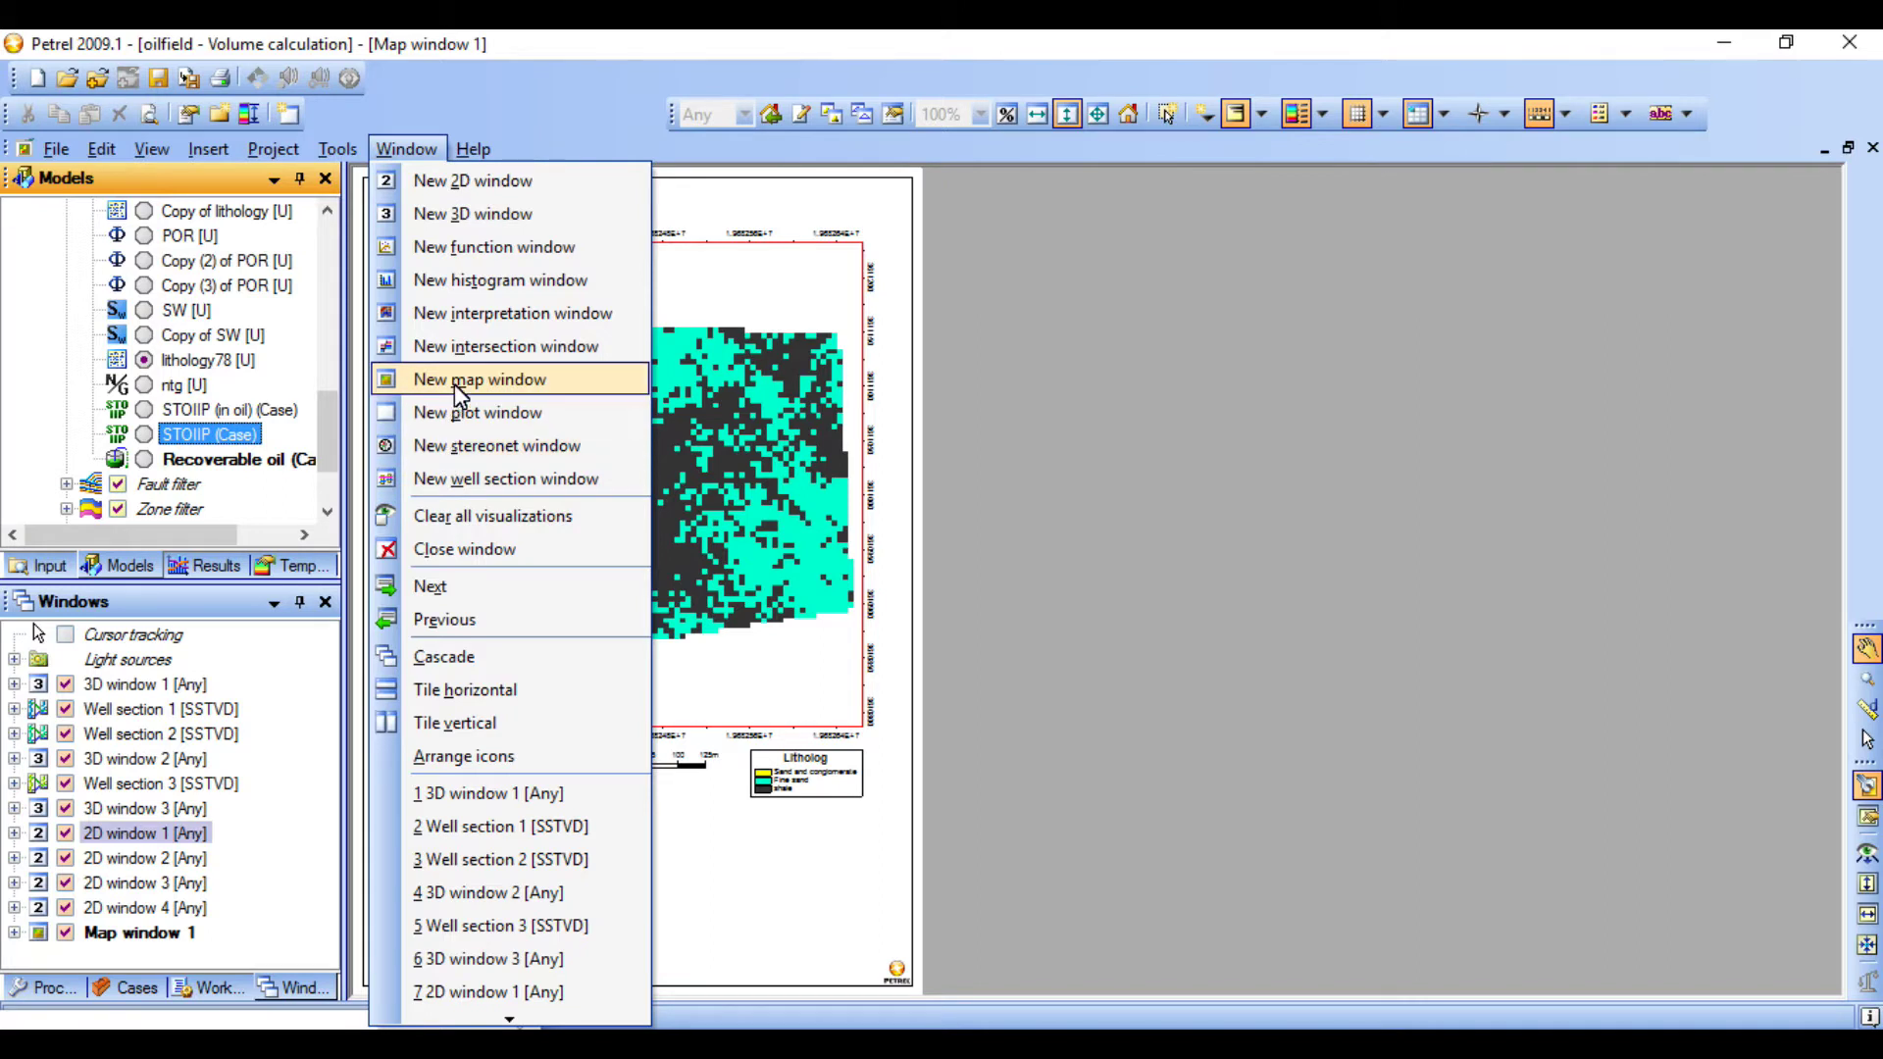
Create a new plot window and select Copy of lithology among the grid's properties.
left_click(455, 415)
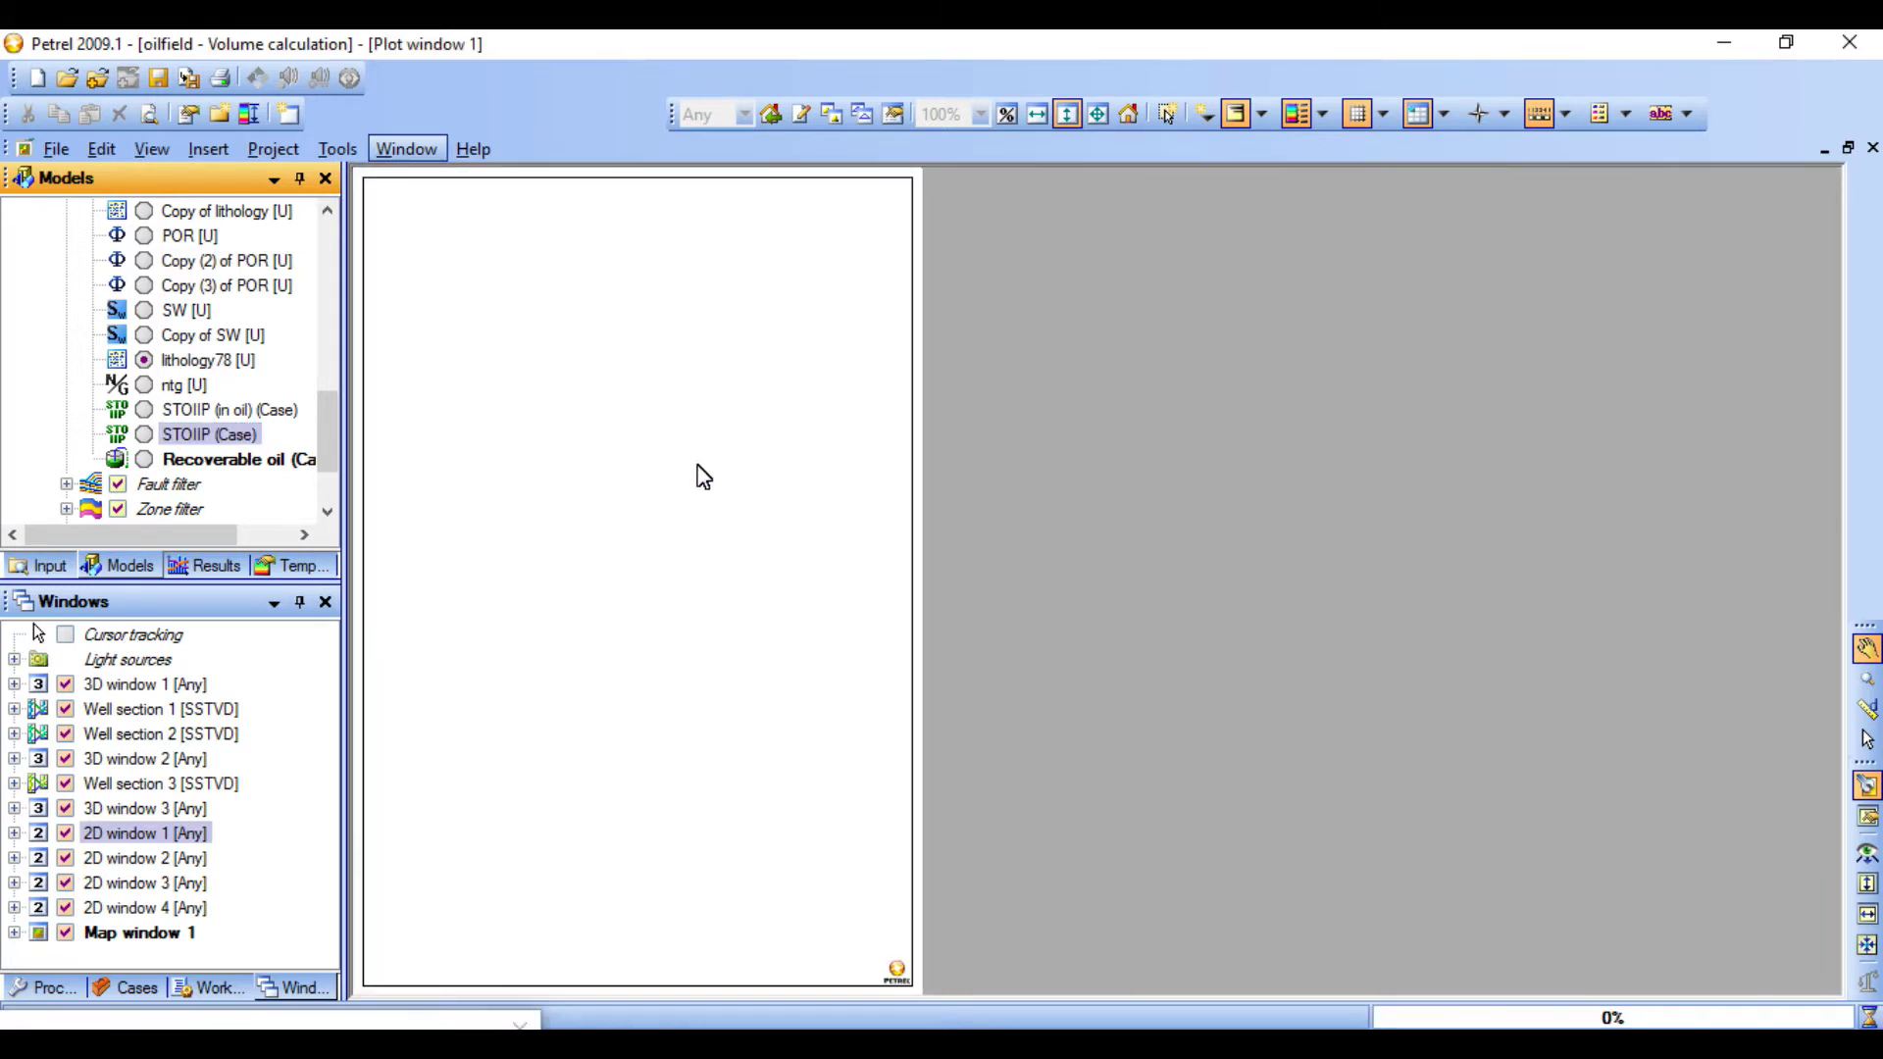
mouse_move(327, 456)
left_mouse_down()
mouse_move(328, 412)
mouse_move(328, 432)
left_mouse_up()
left_click(201, 412)
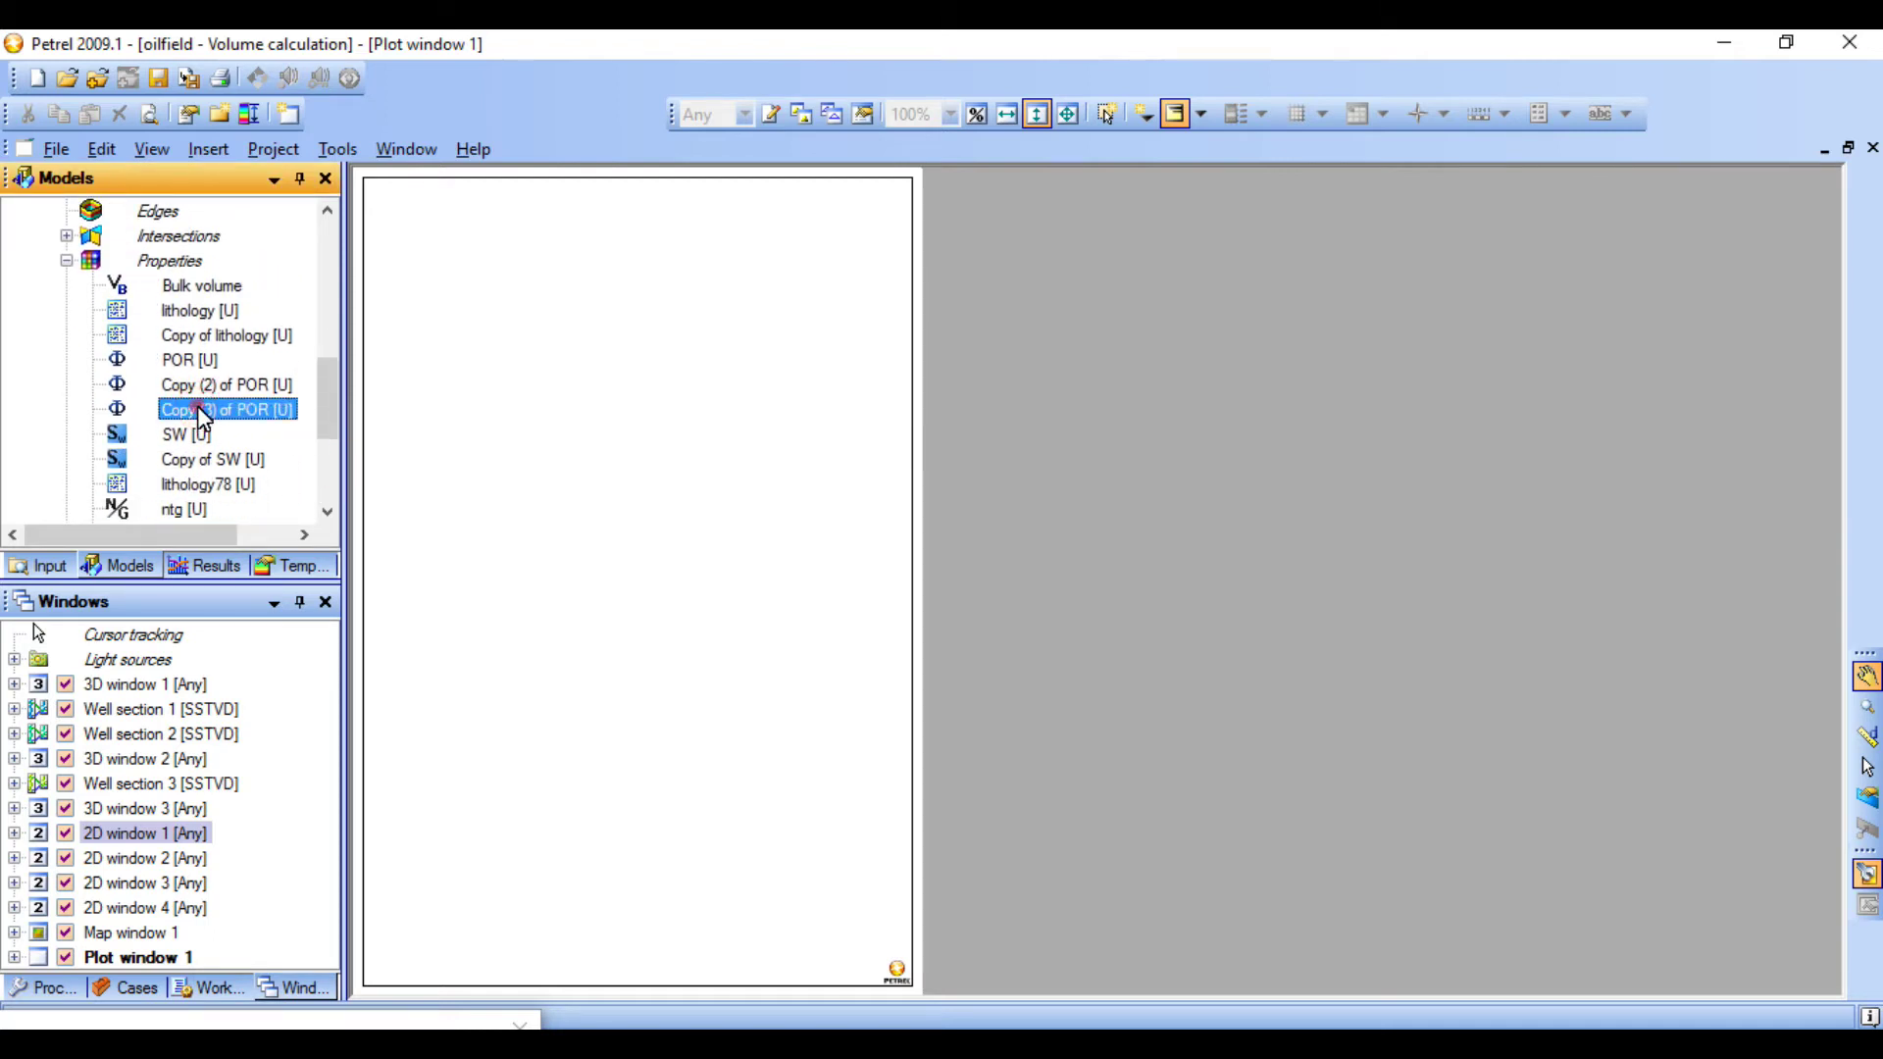
right_click(197, 408)
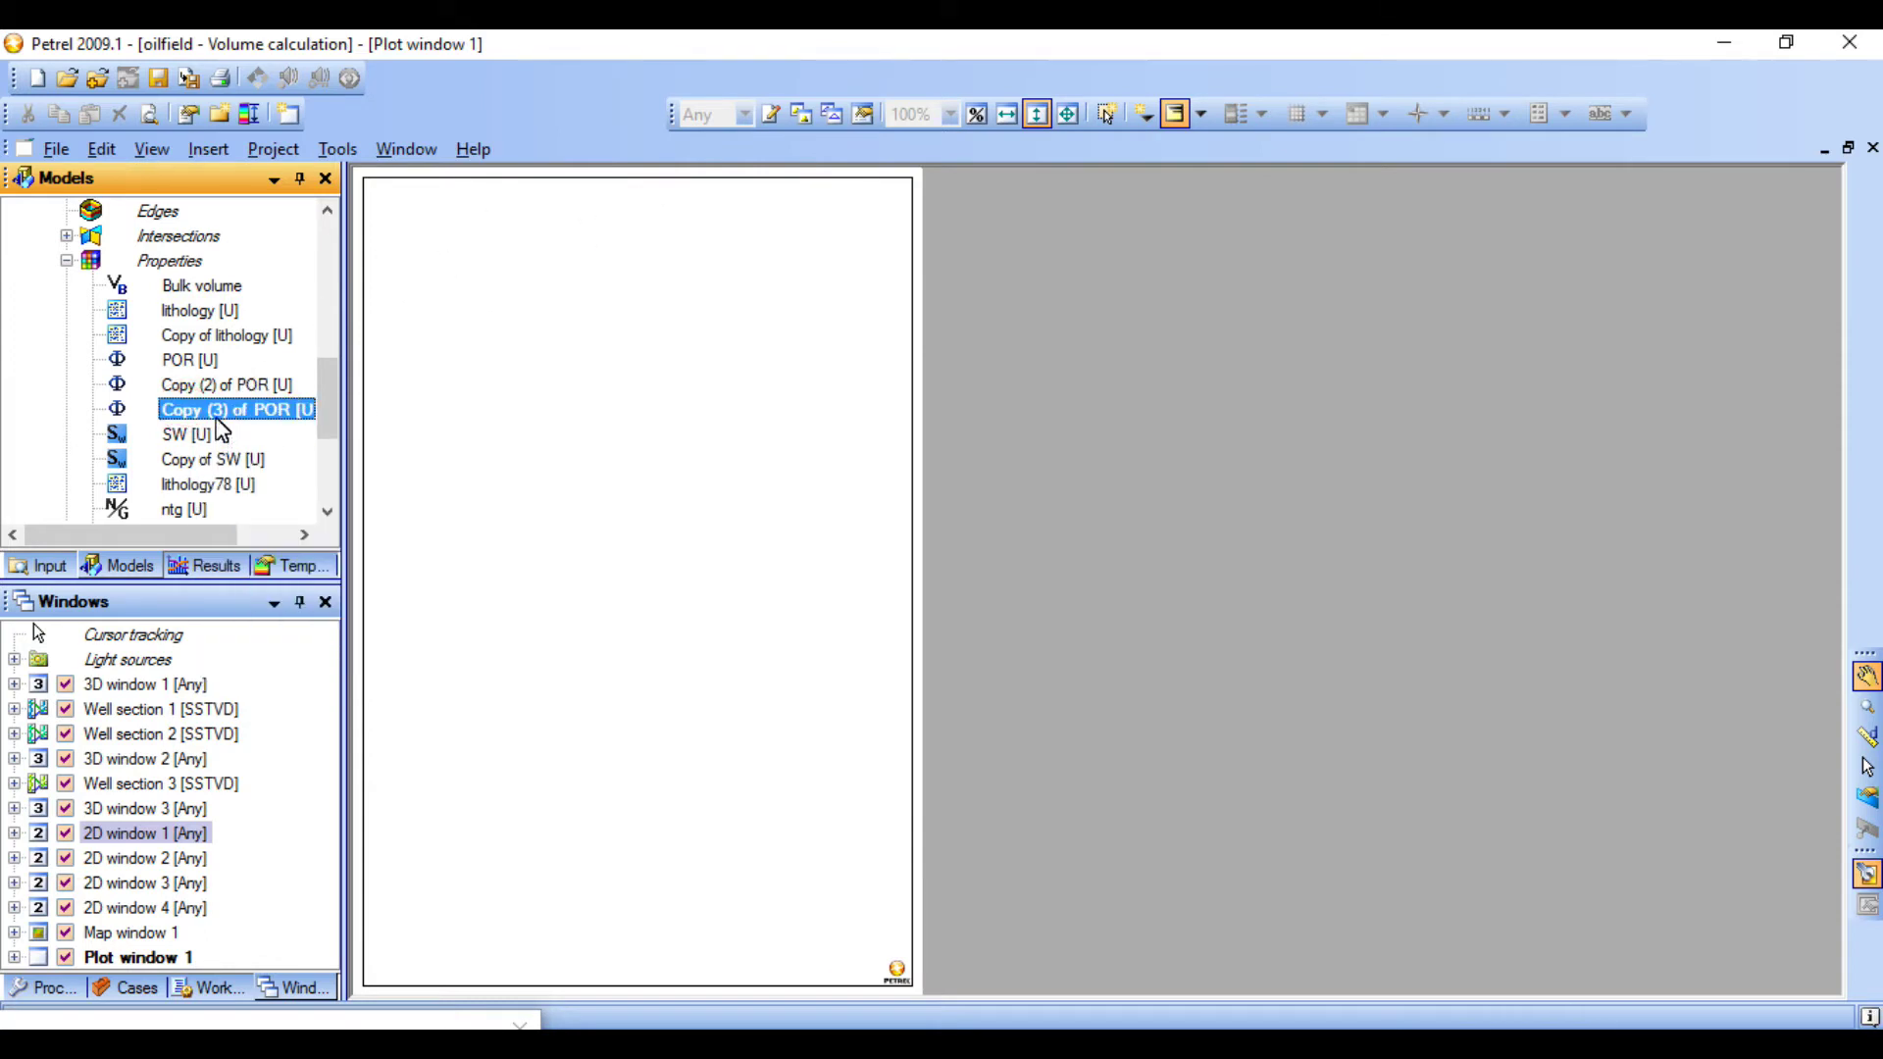
left_click(211, 388)
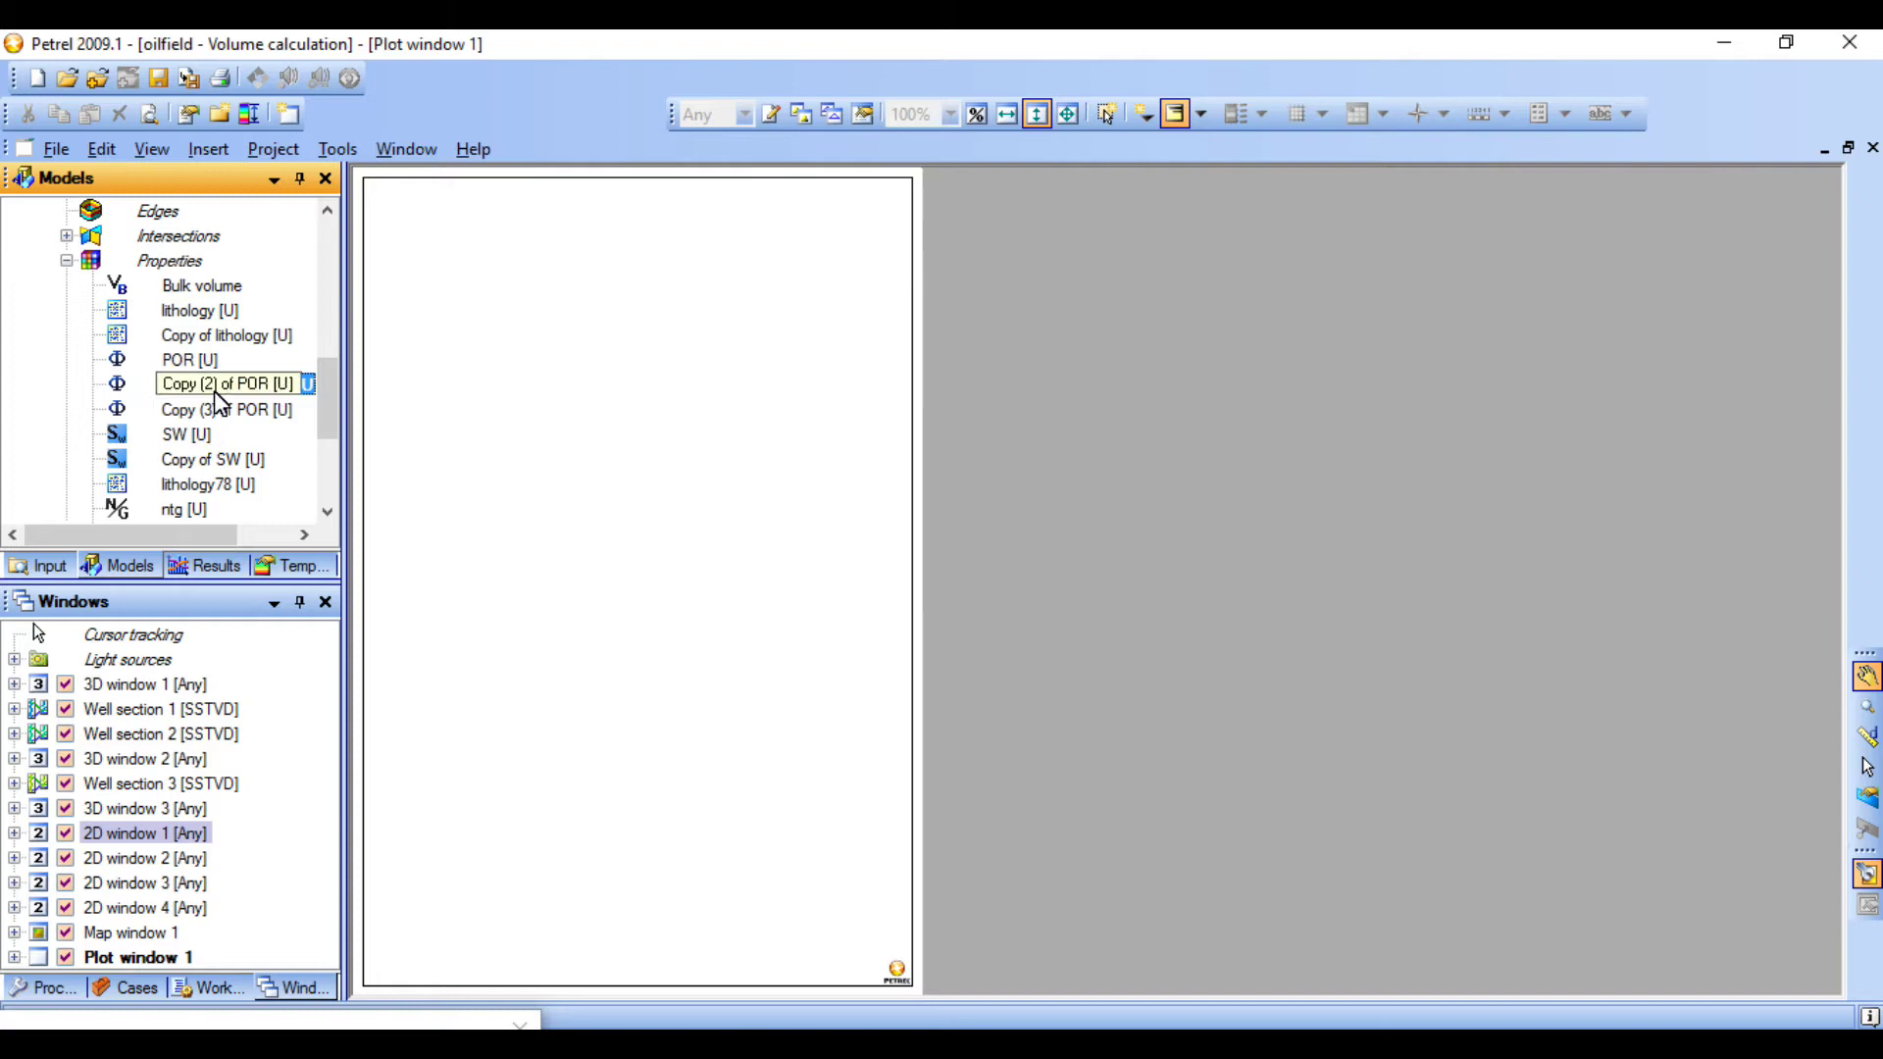
left_click(210, 339)
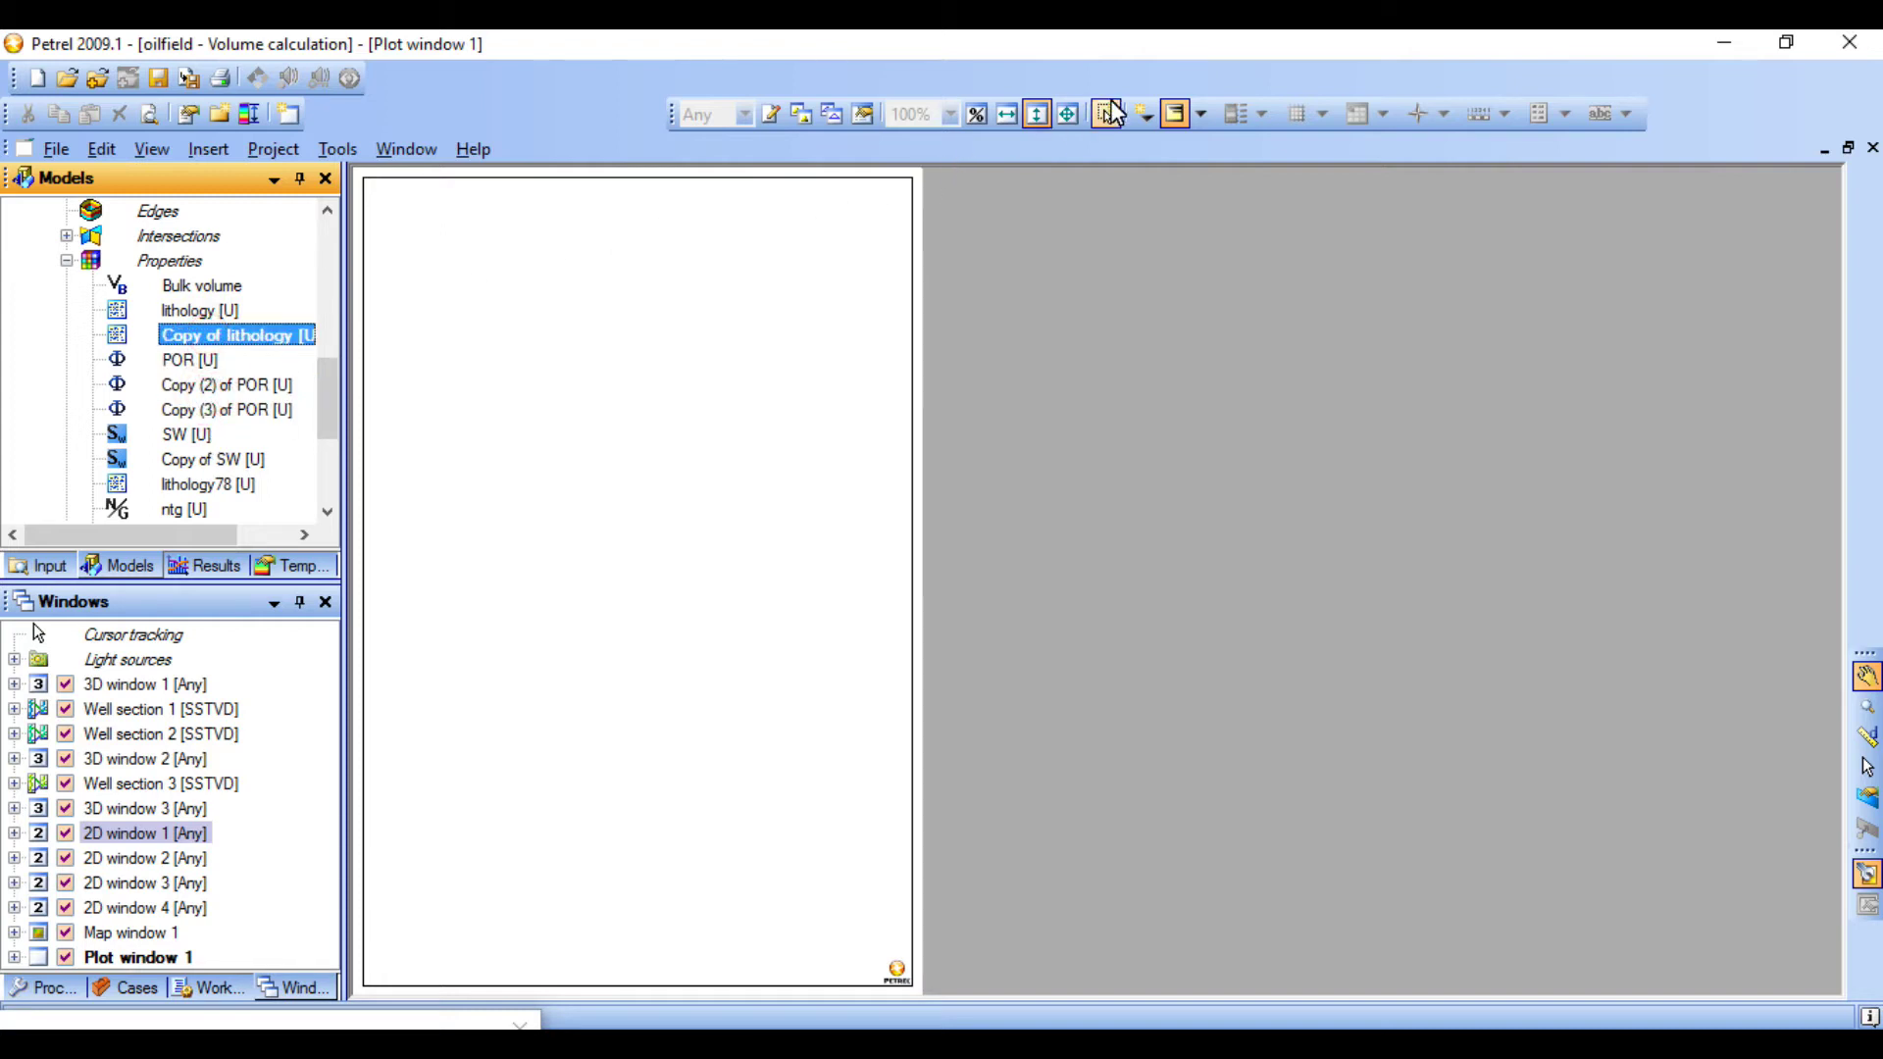
Create a new interpretation window and try to display Copy of SW and Copy (3) of POR in it.
left_click(406, 148)
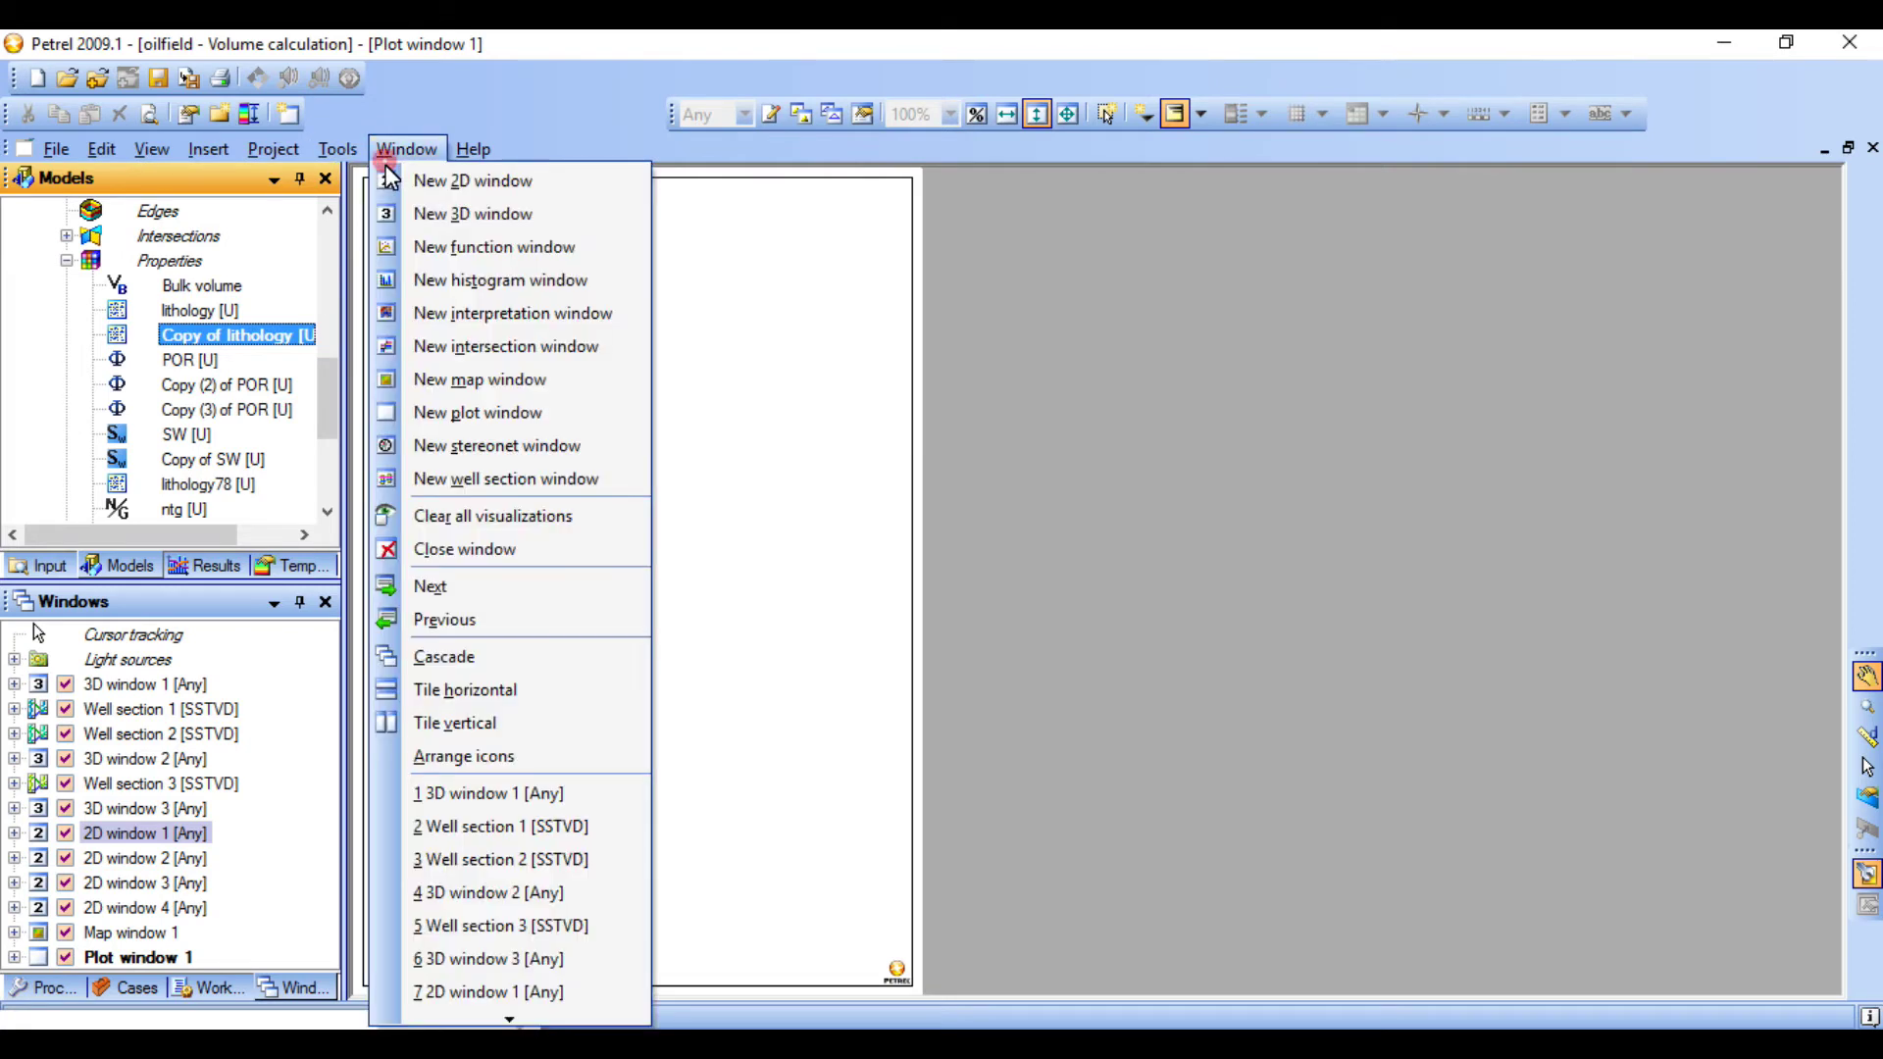
left_click(454, 326)
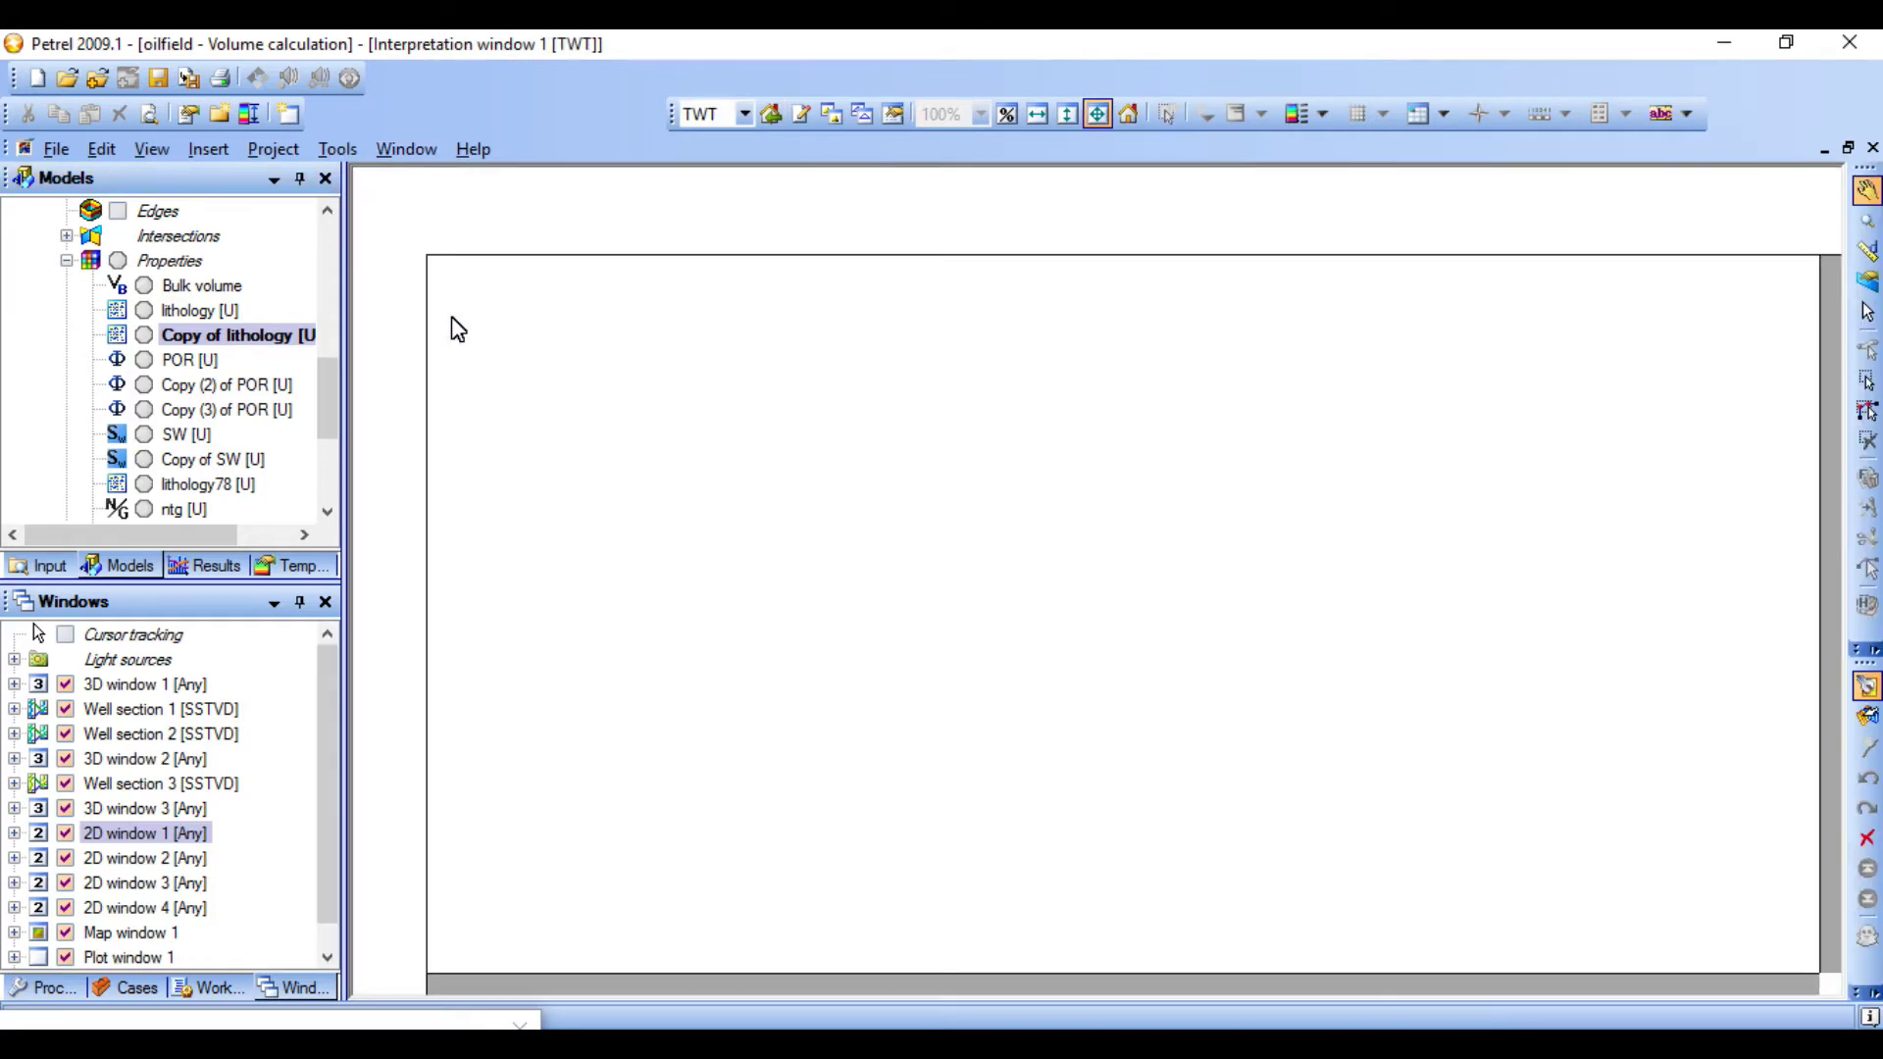
left_click(144, 461)
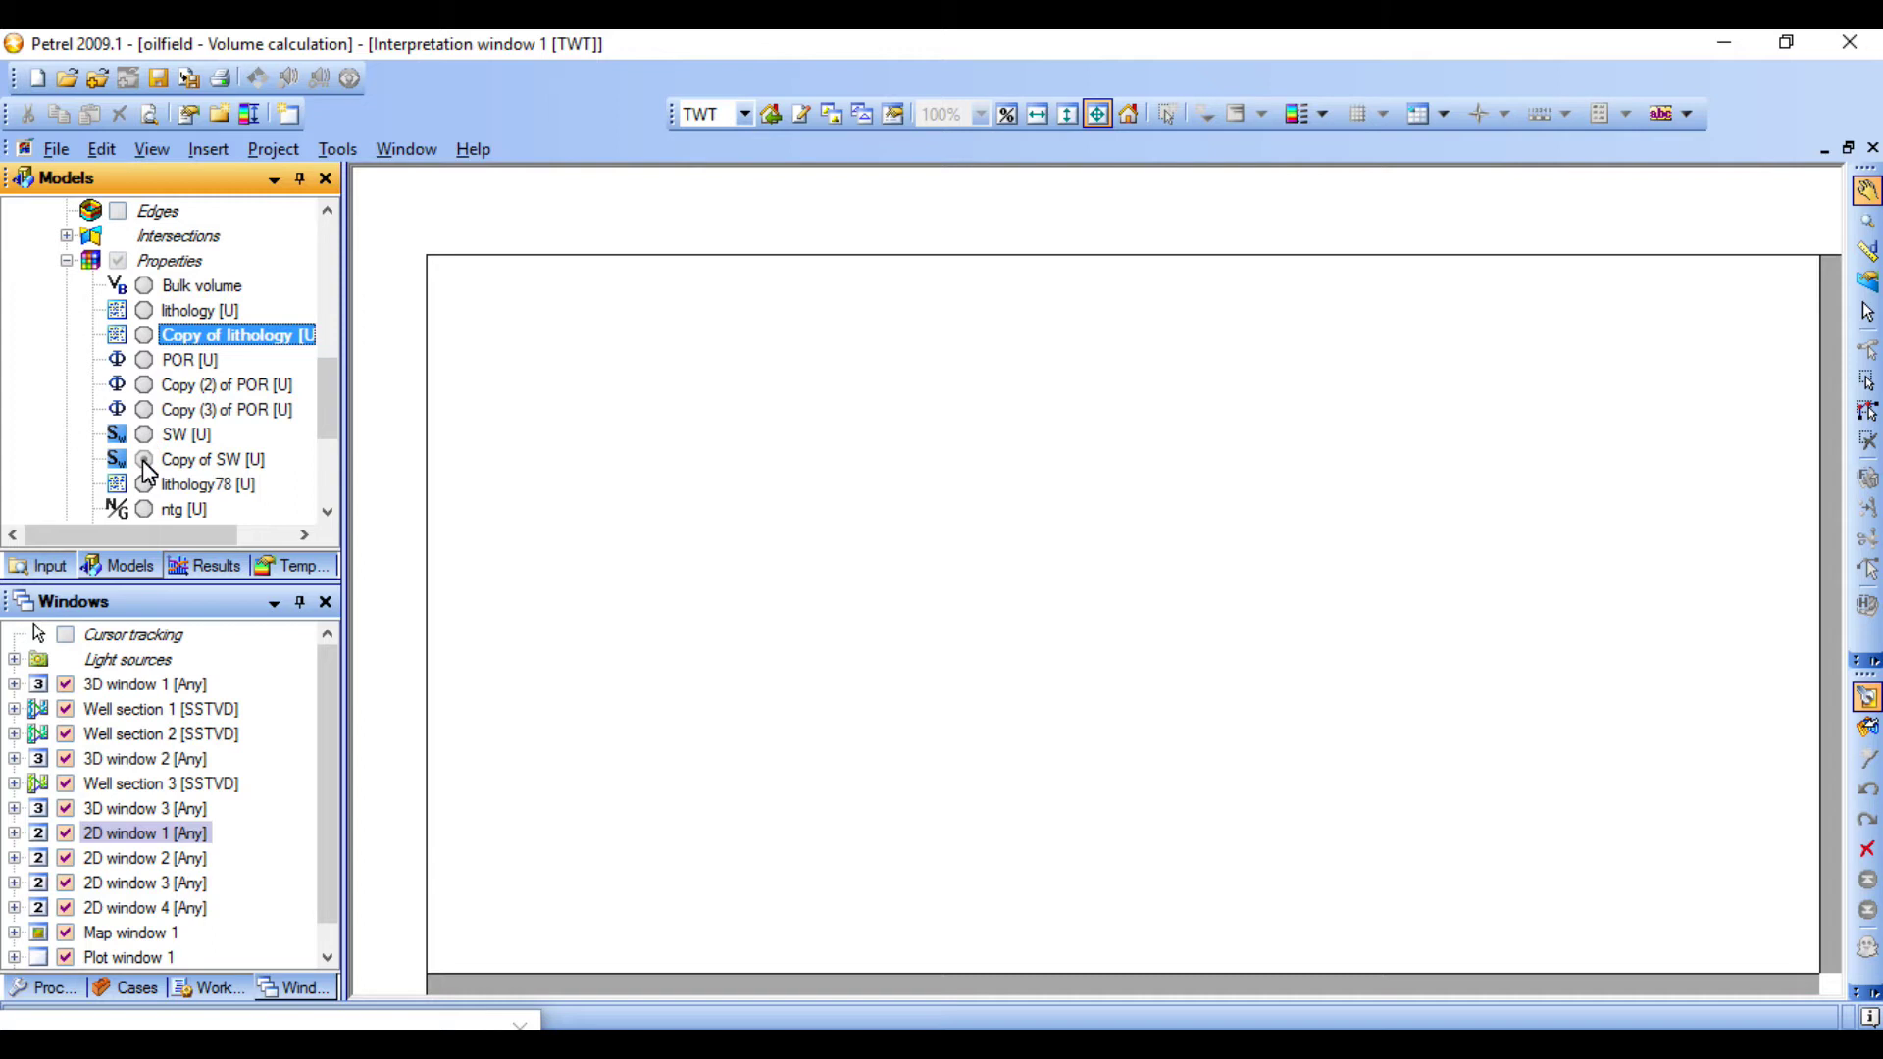
left_click(145, 409)
Create a new function window and crossplot Copy (3) of POR on X against Copy of SW on Y.
left_click(406, 149)
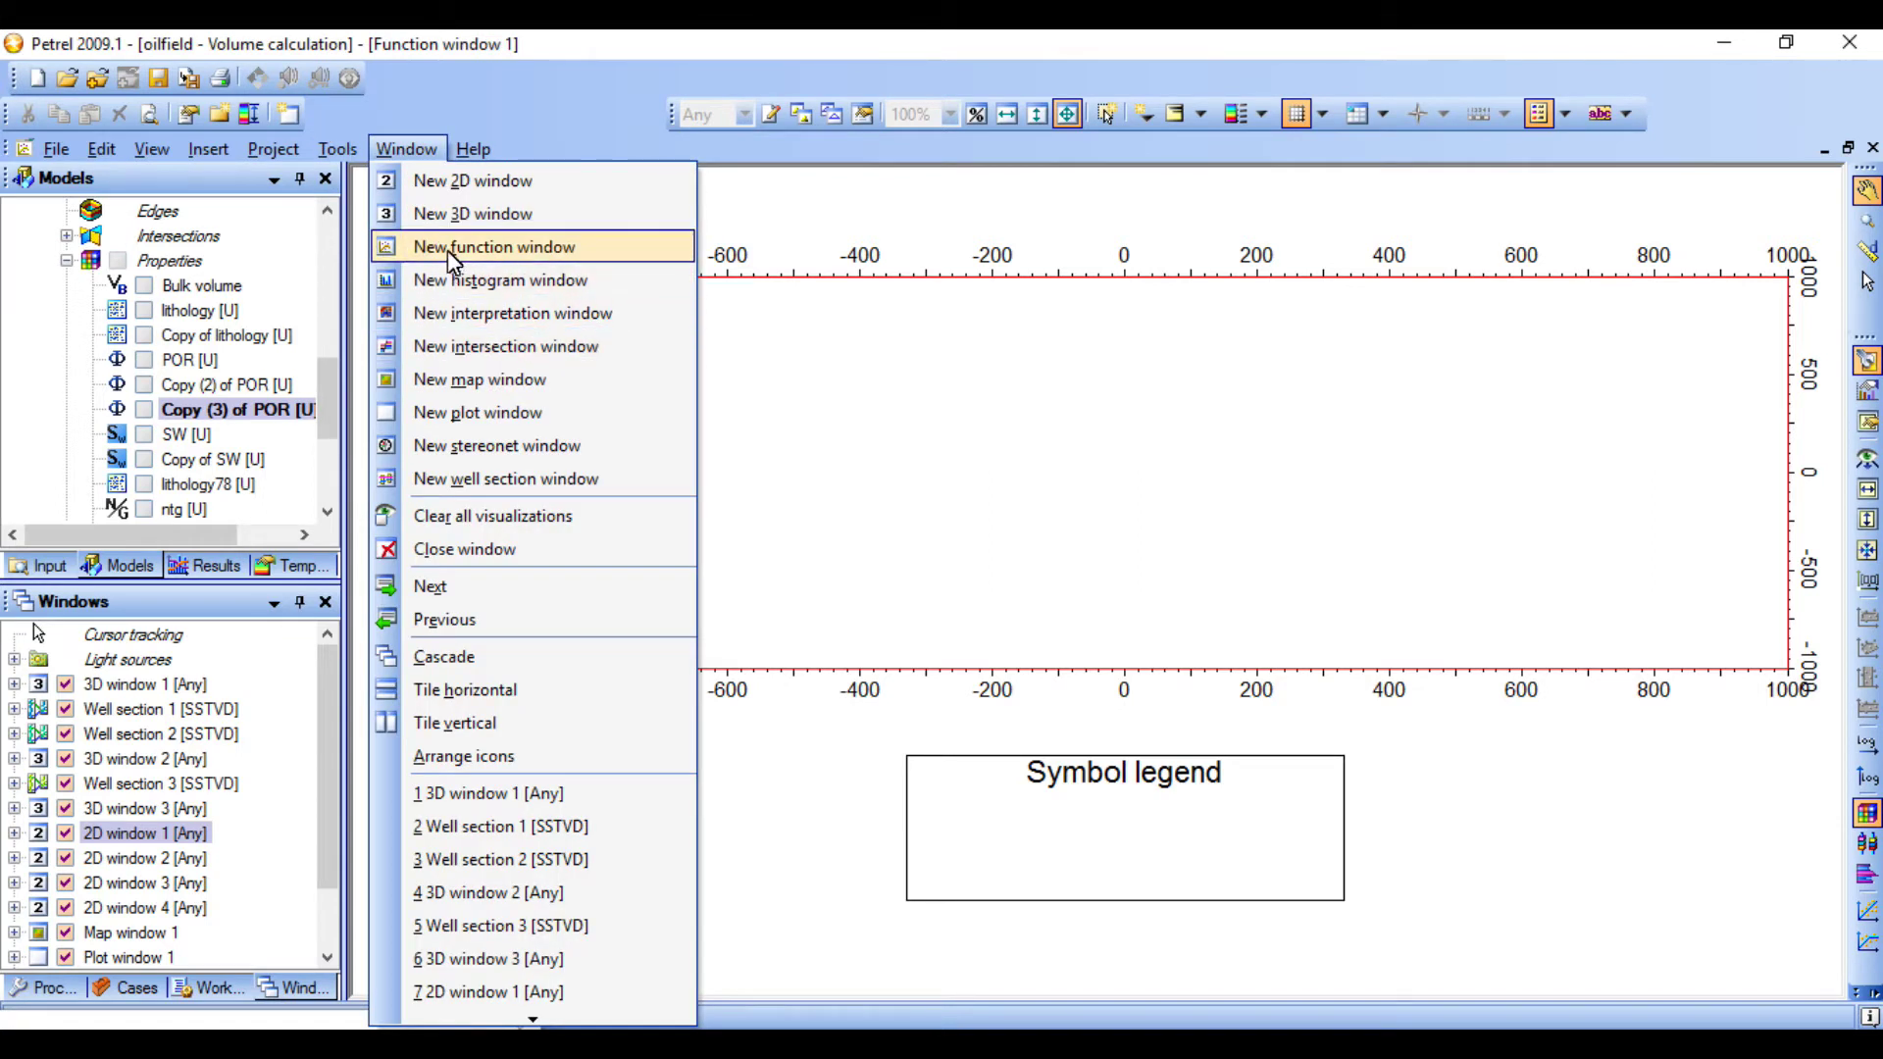
left_click(520, 247)
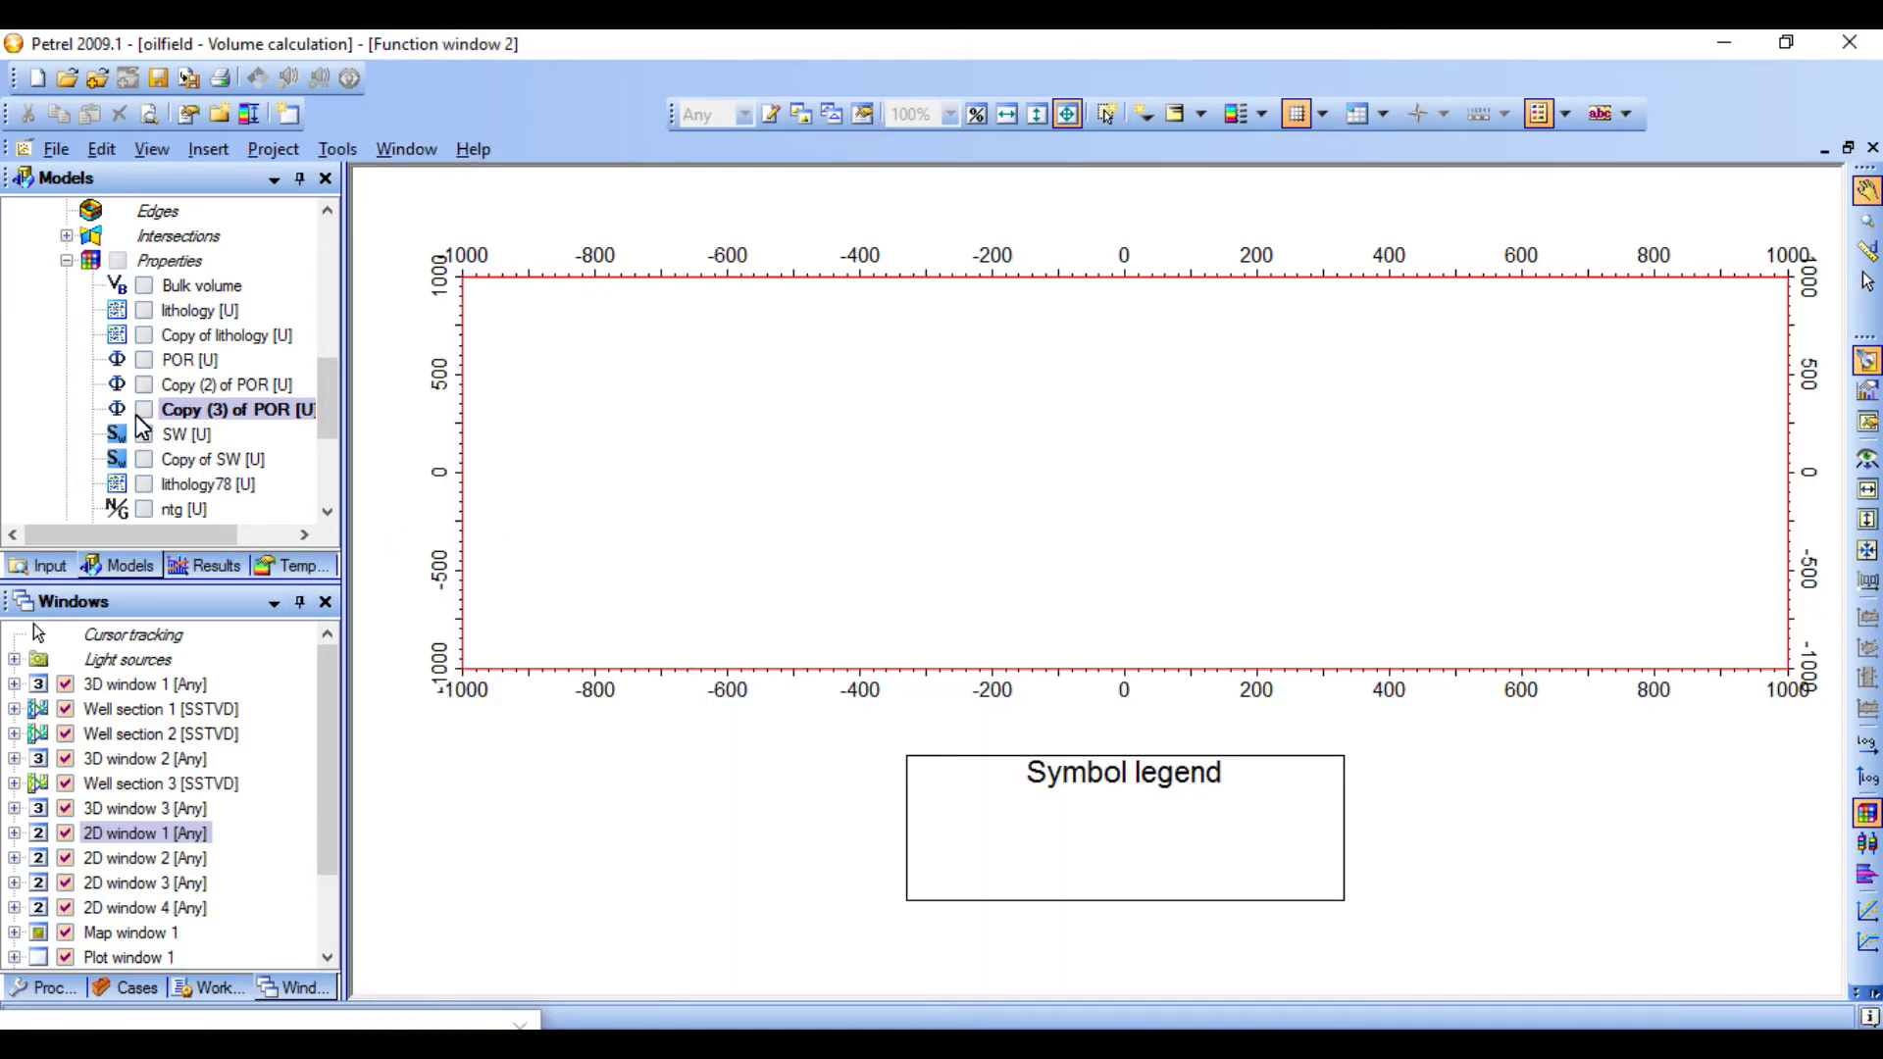
left_click(144, 408)
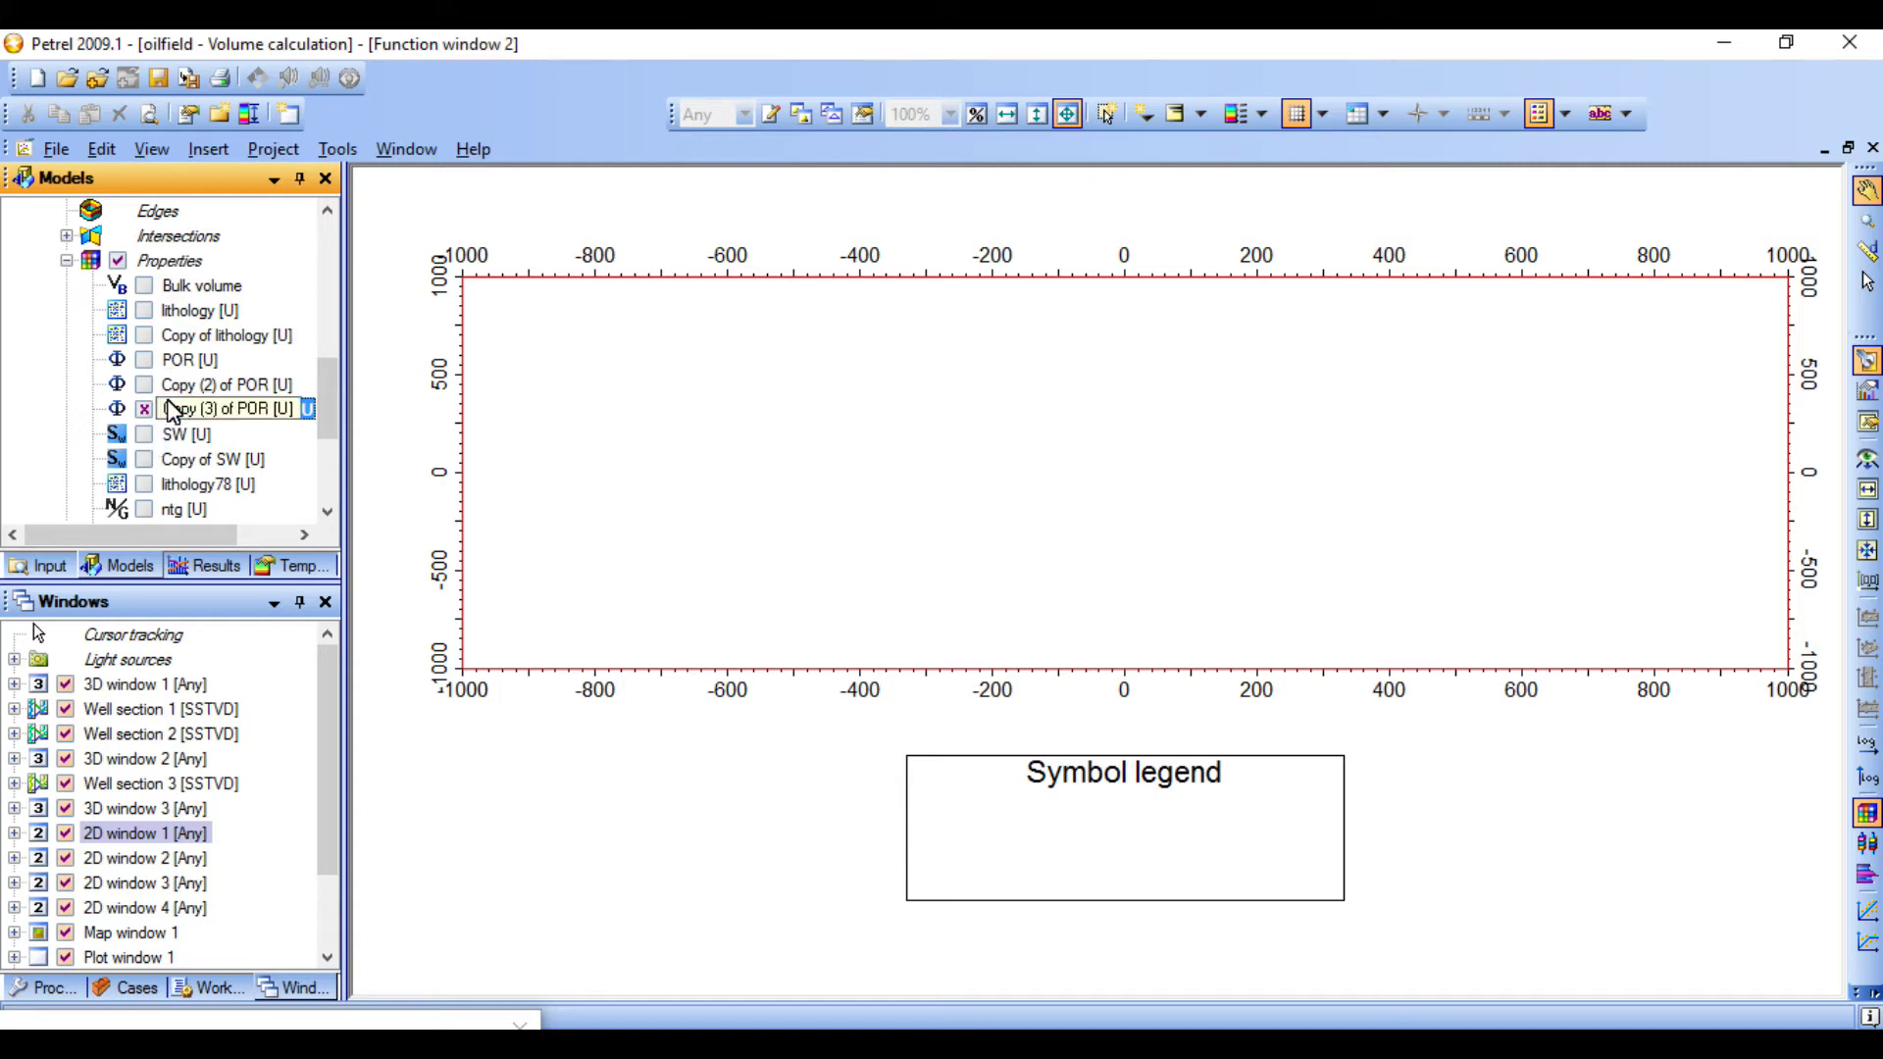
left_click(176, 415)
key("Return")
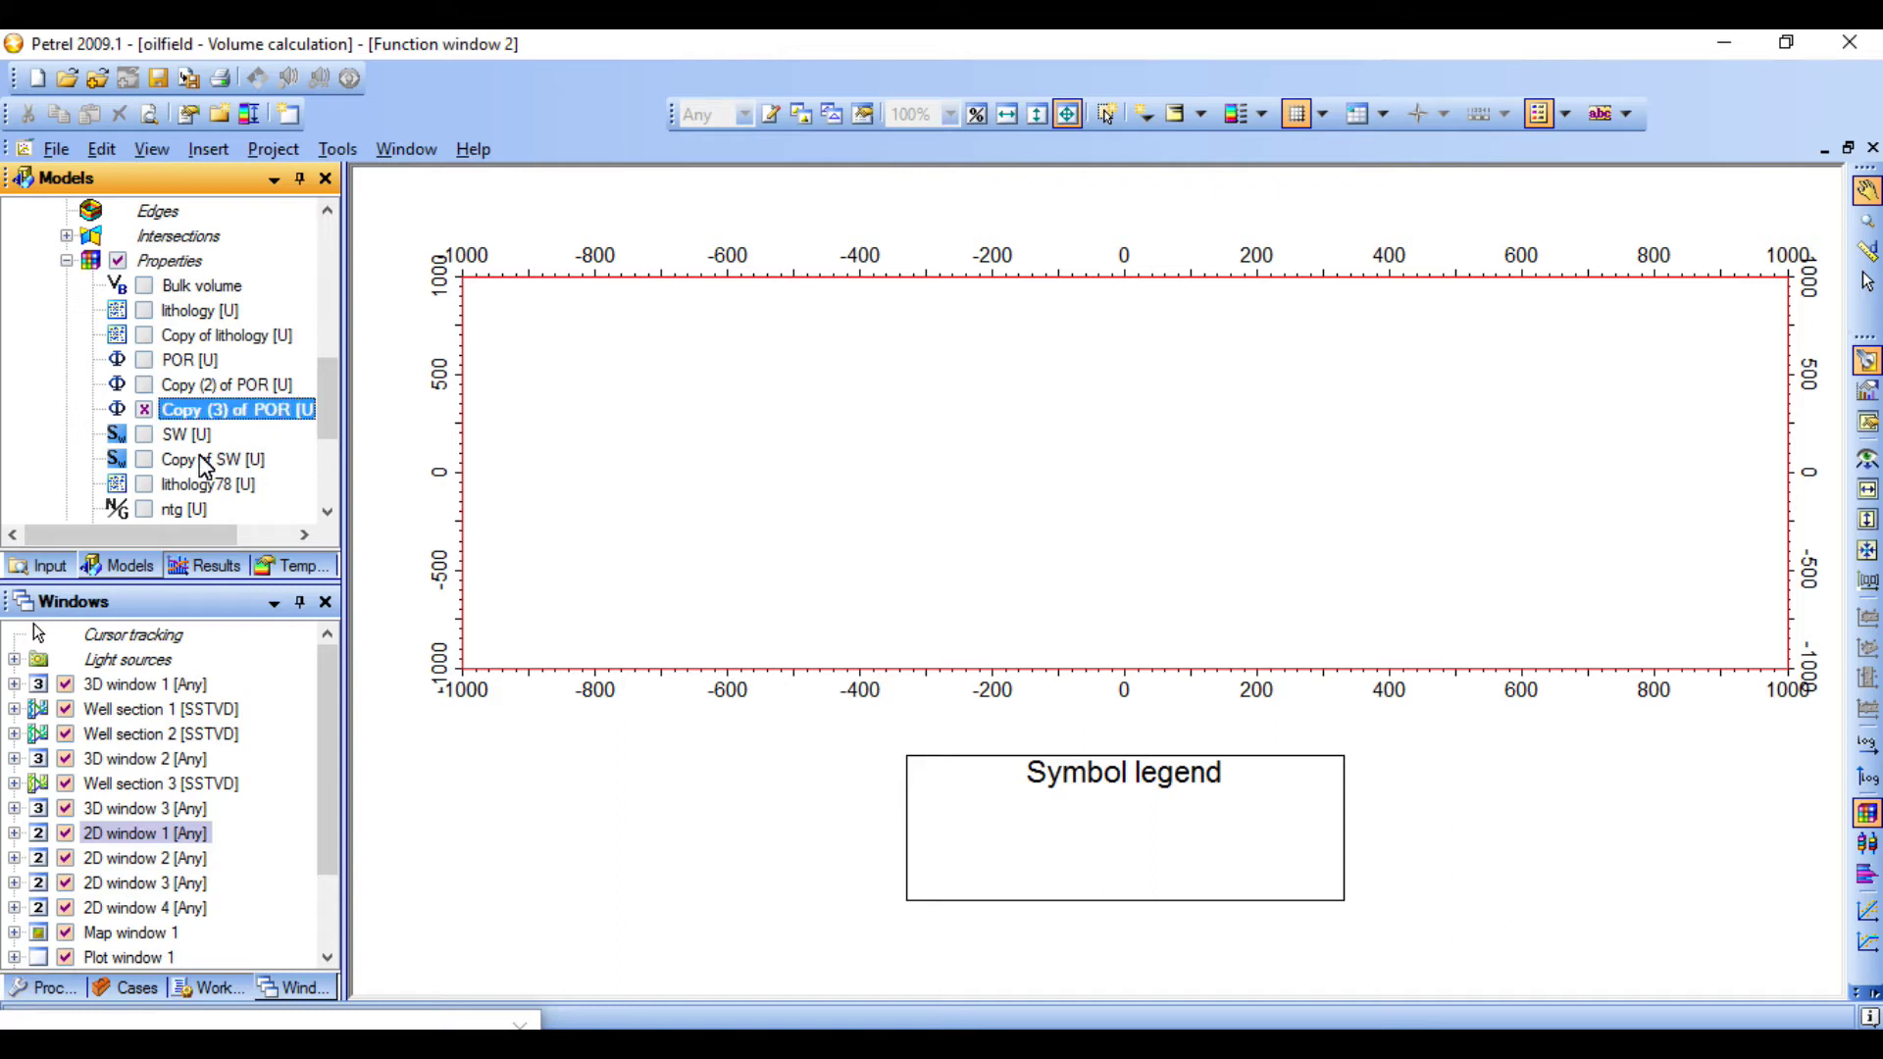
left_click(143, 458)
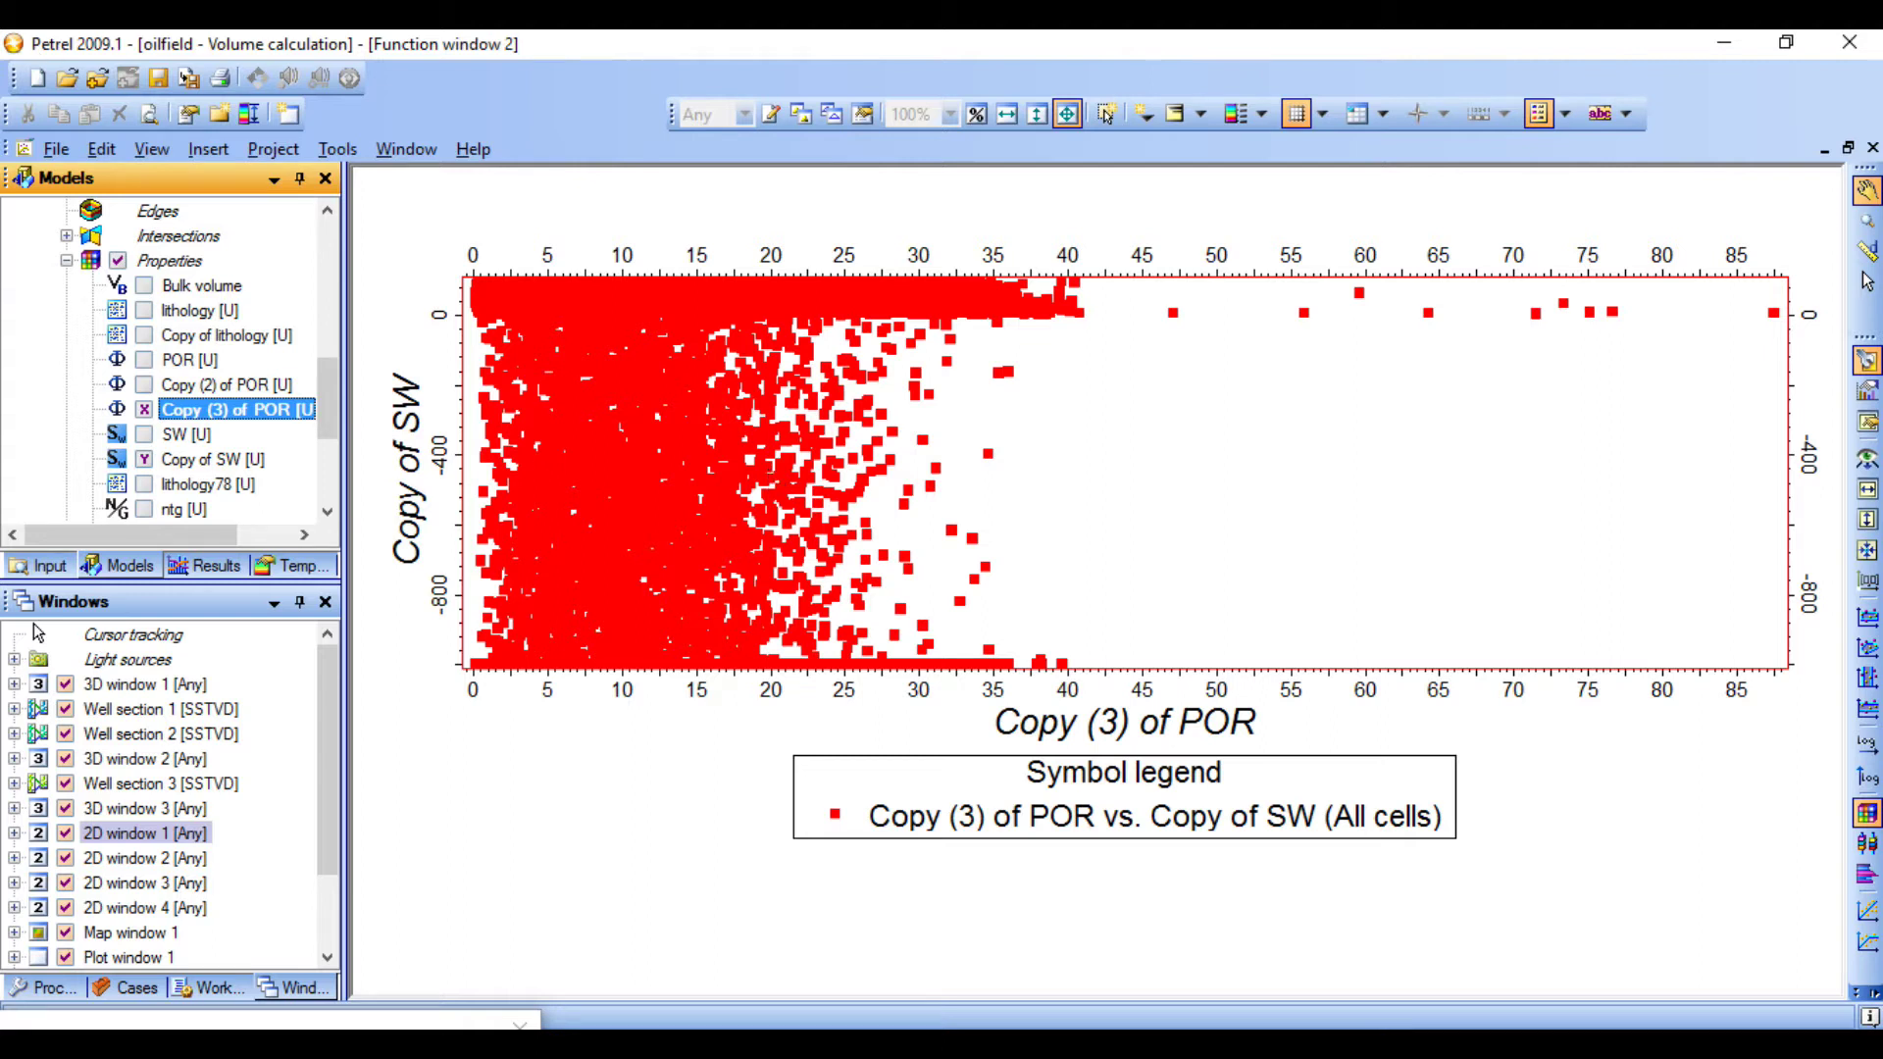
Clear the porosity–saturation crossplot and try plotting the PERM well log against porosity2 and POR.
left_click(143, 410)
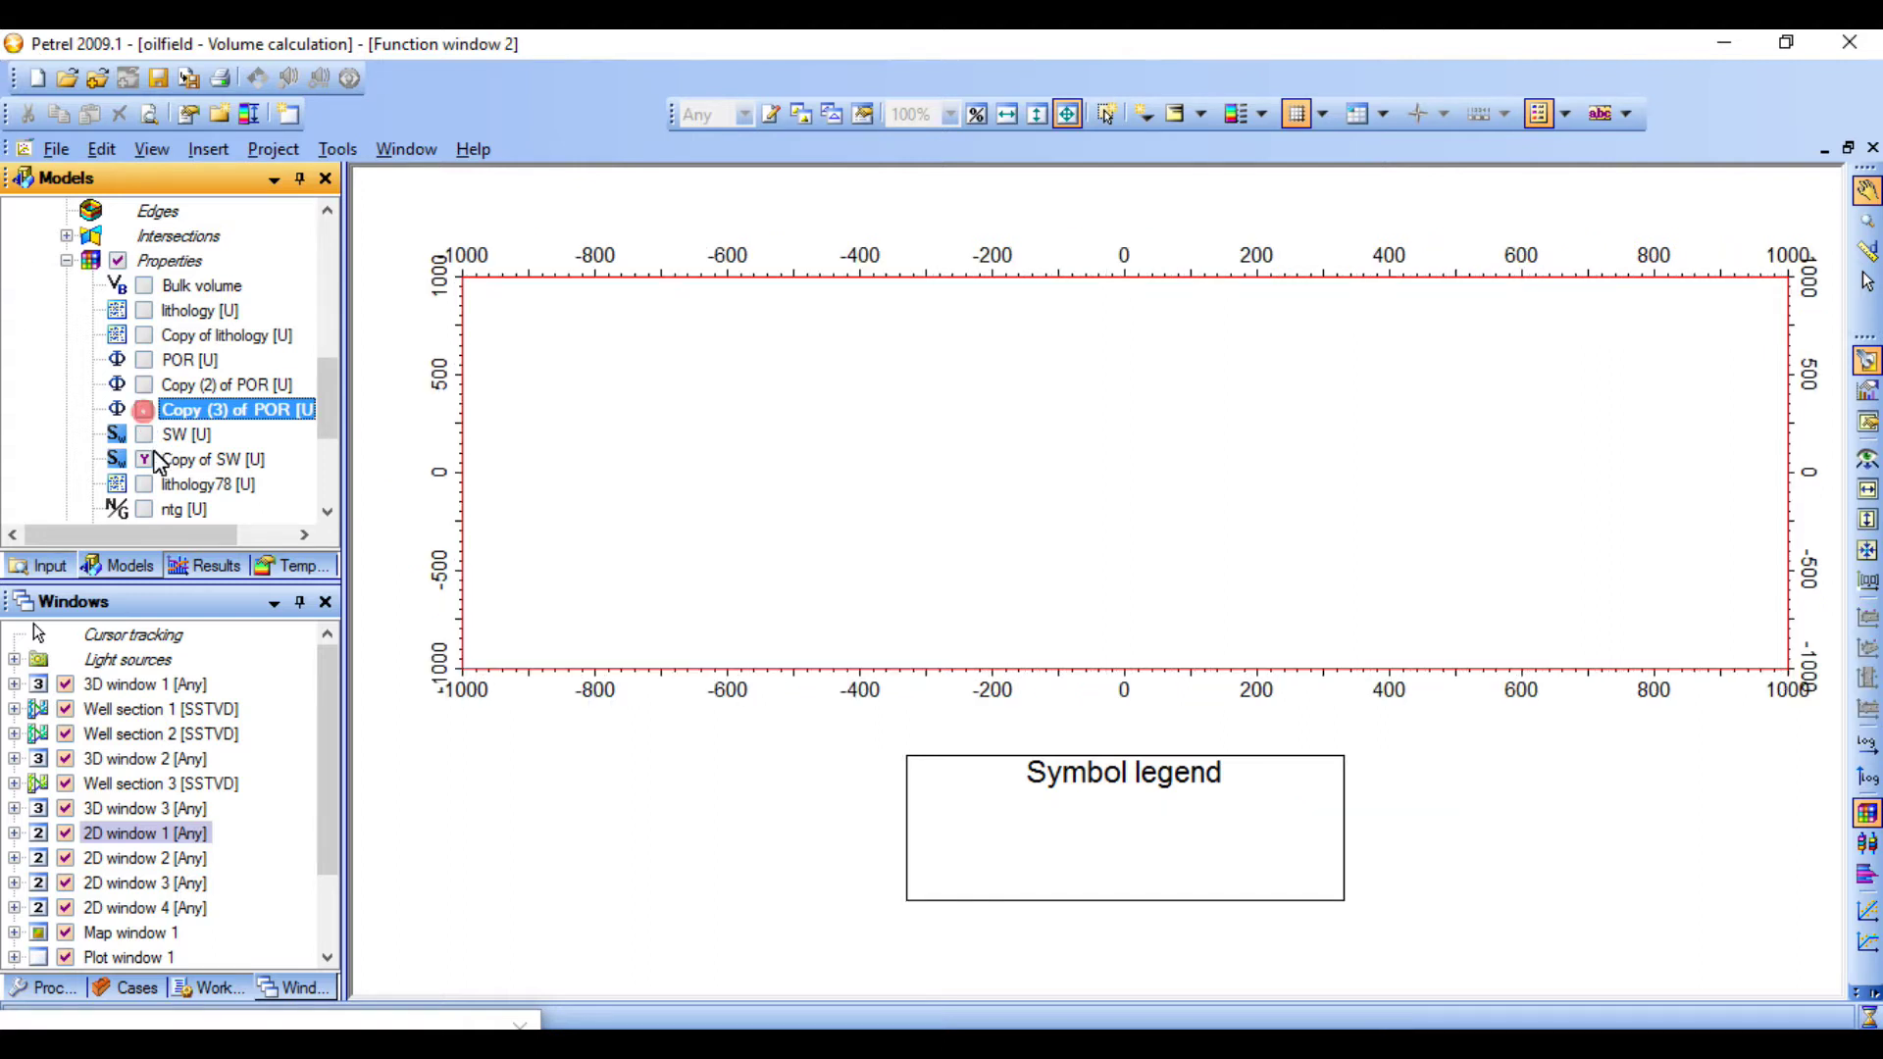
left_click(29, 565)
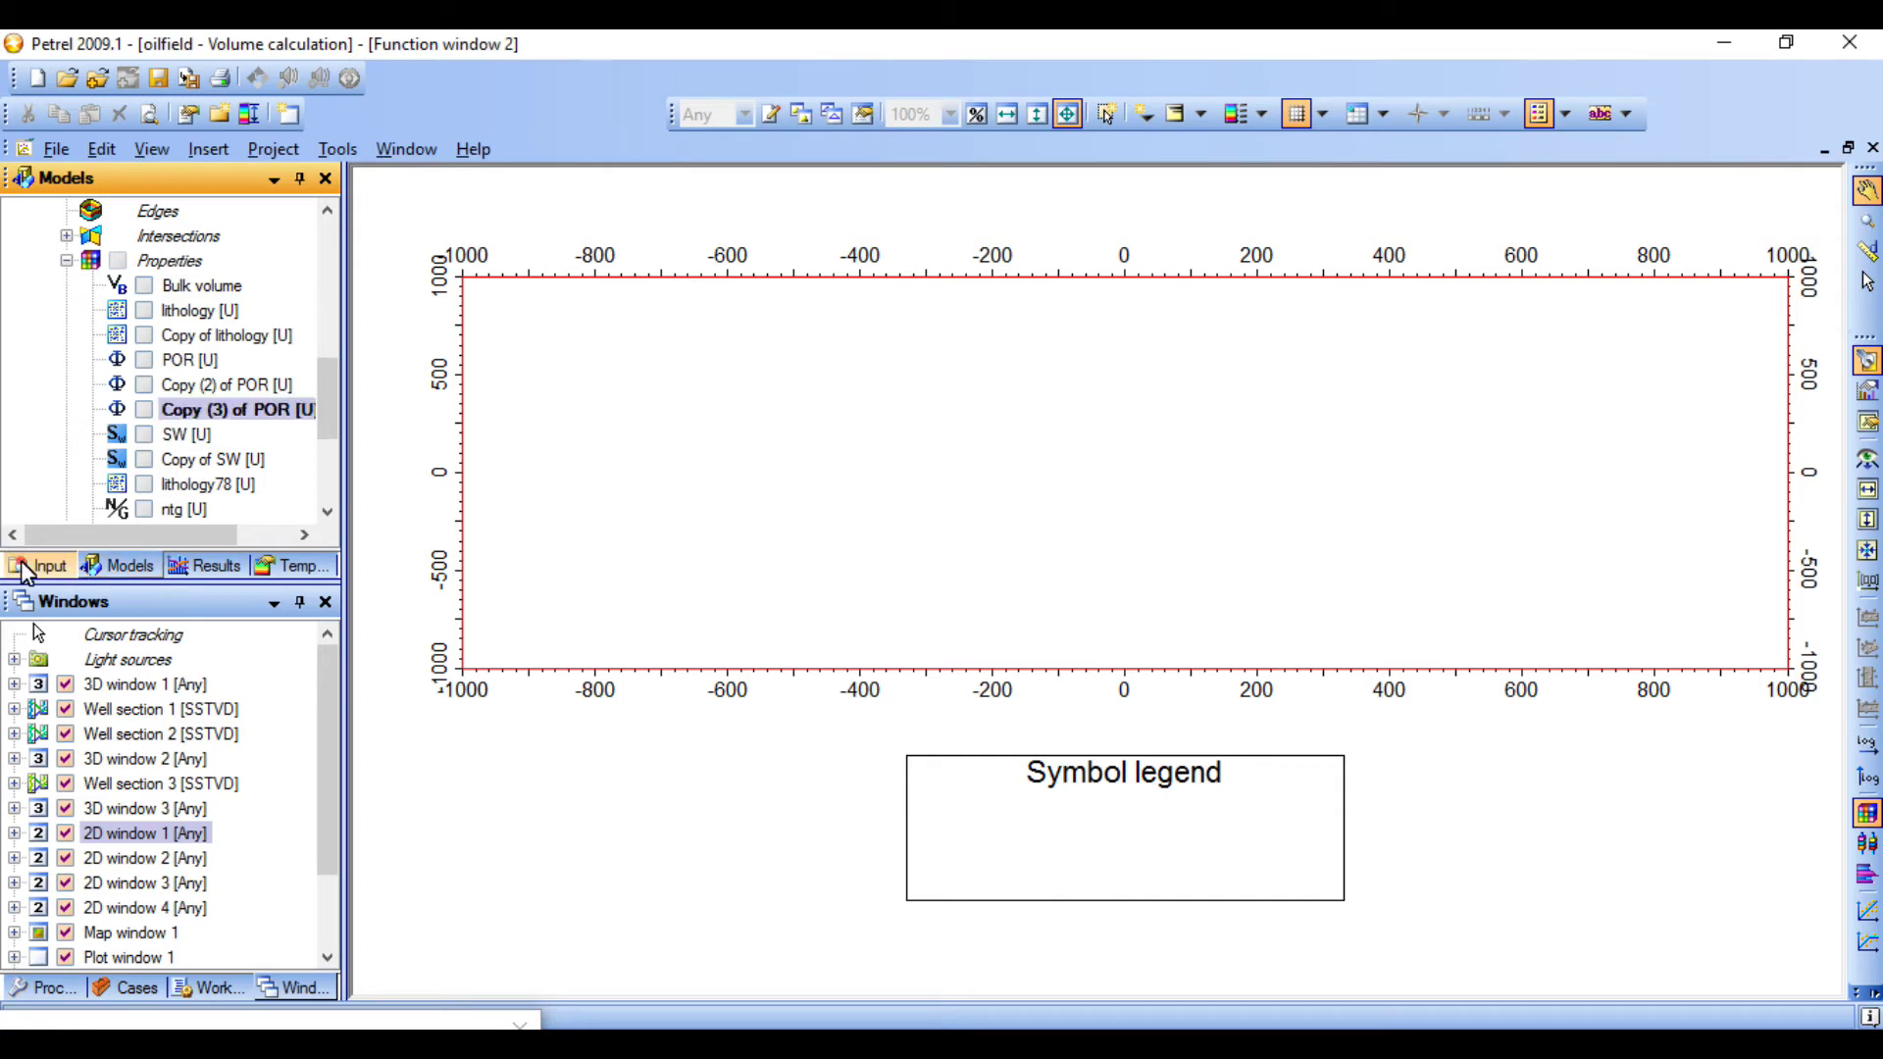
left_click_drag(327, 245, 177, 277)
left_click(119, 285)
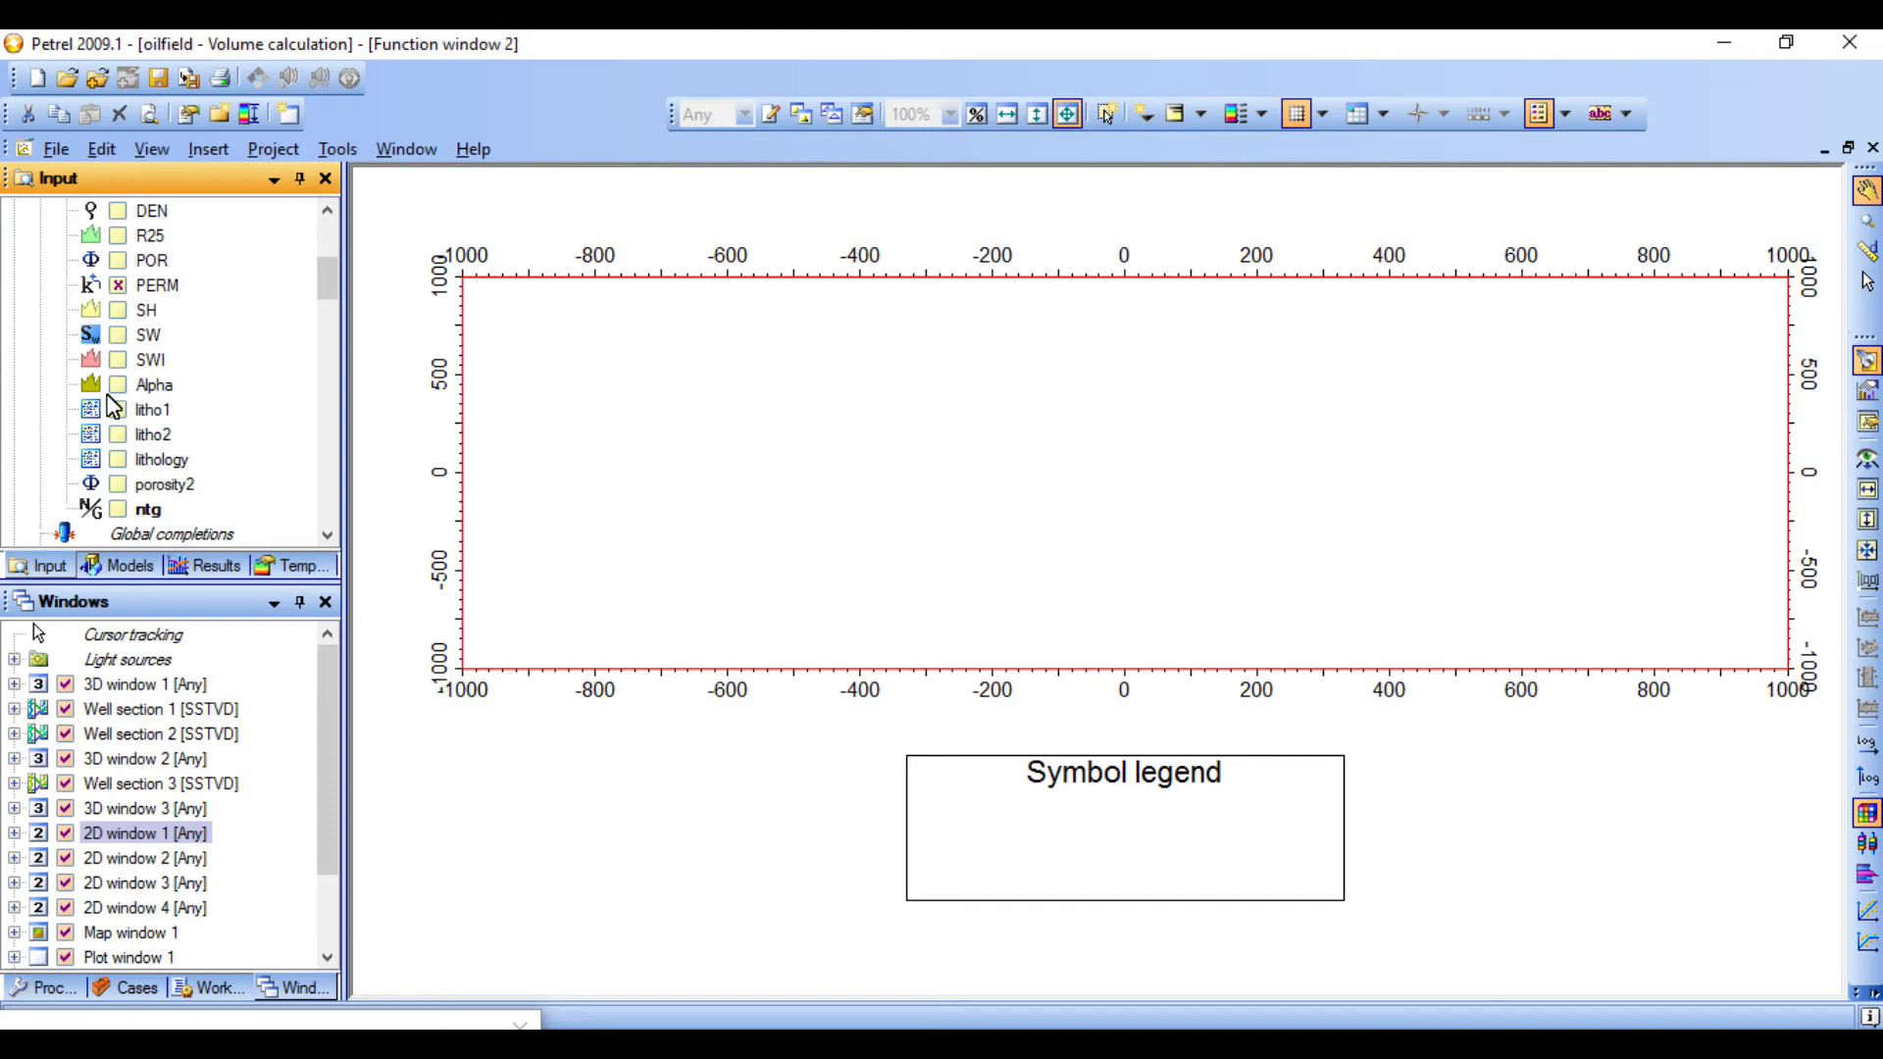
left_click(118, 485)
left_click(118, 286)
left_click(118, 484)
left_click(119, 285)
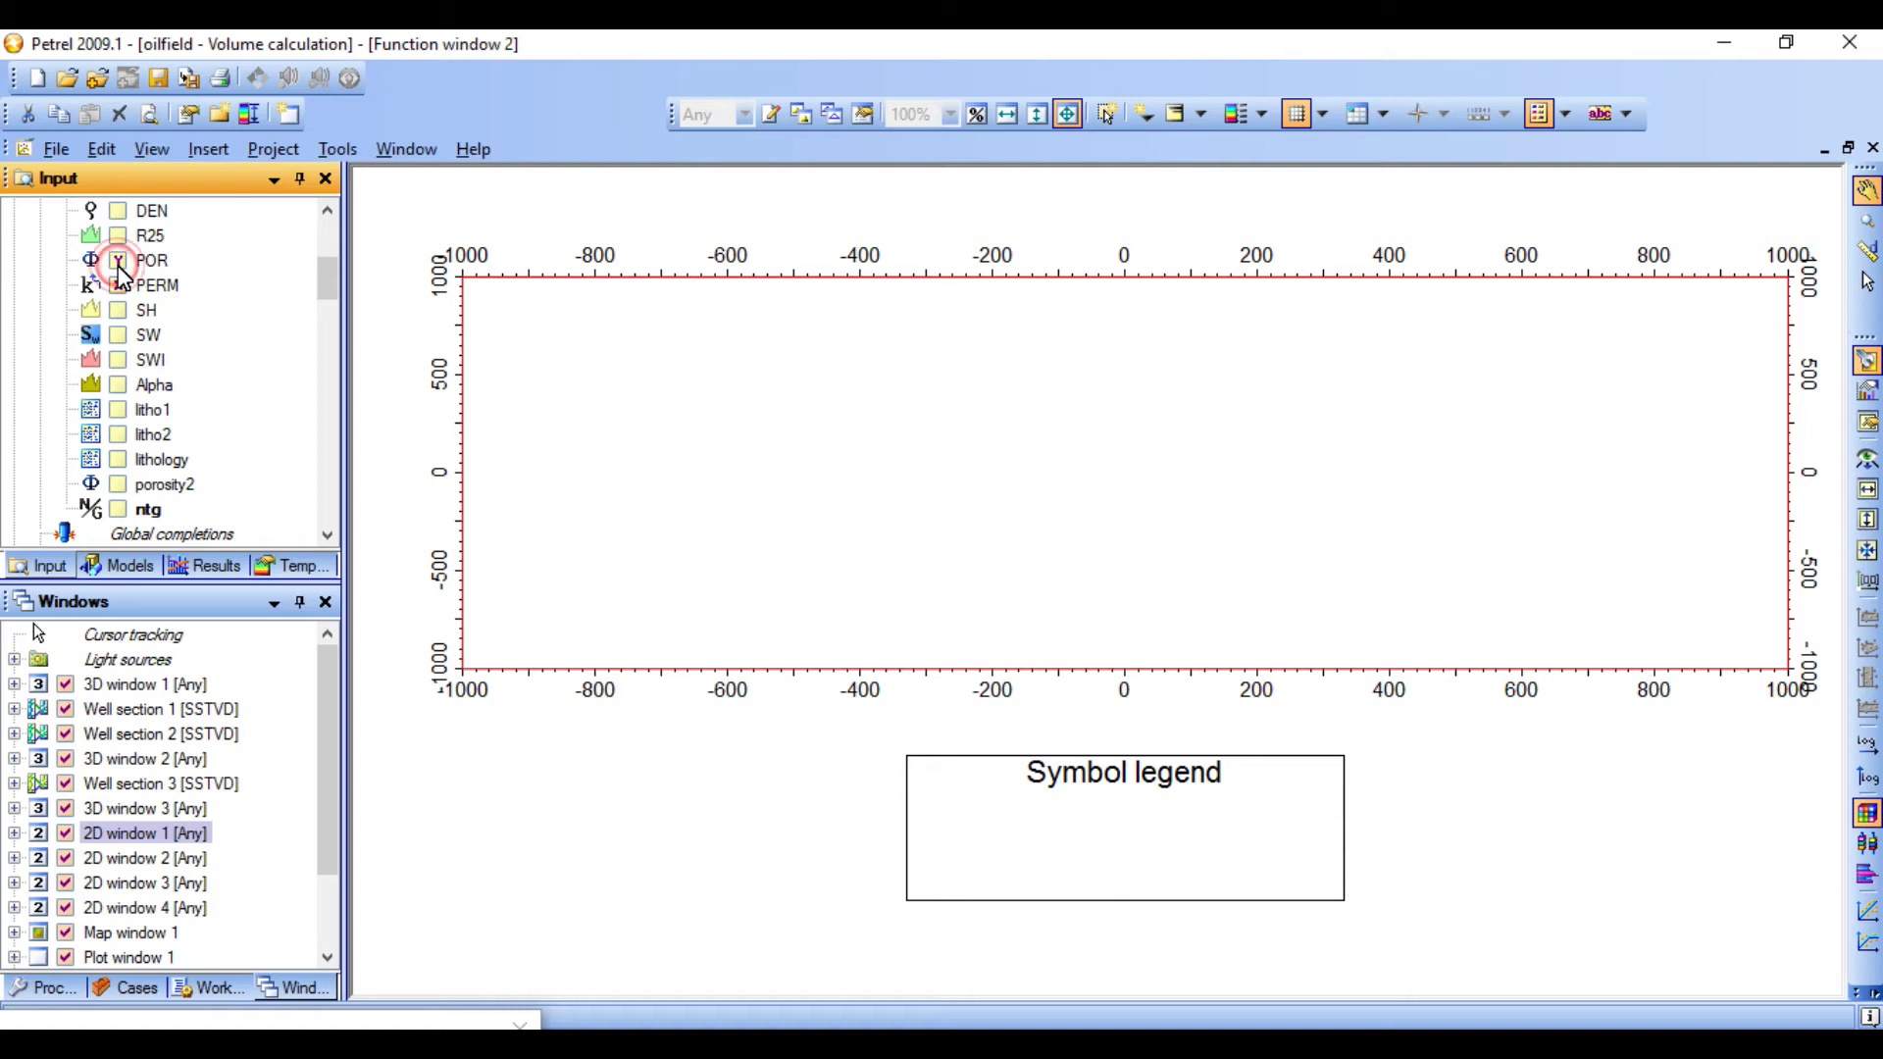
left_click(116, 261)
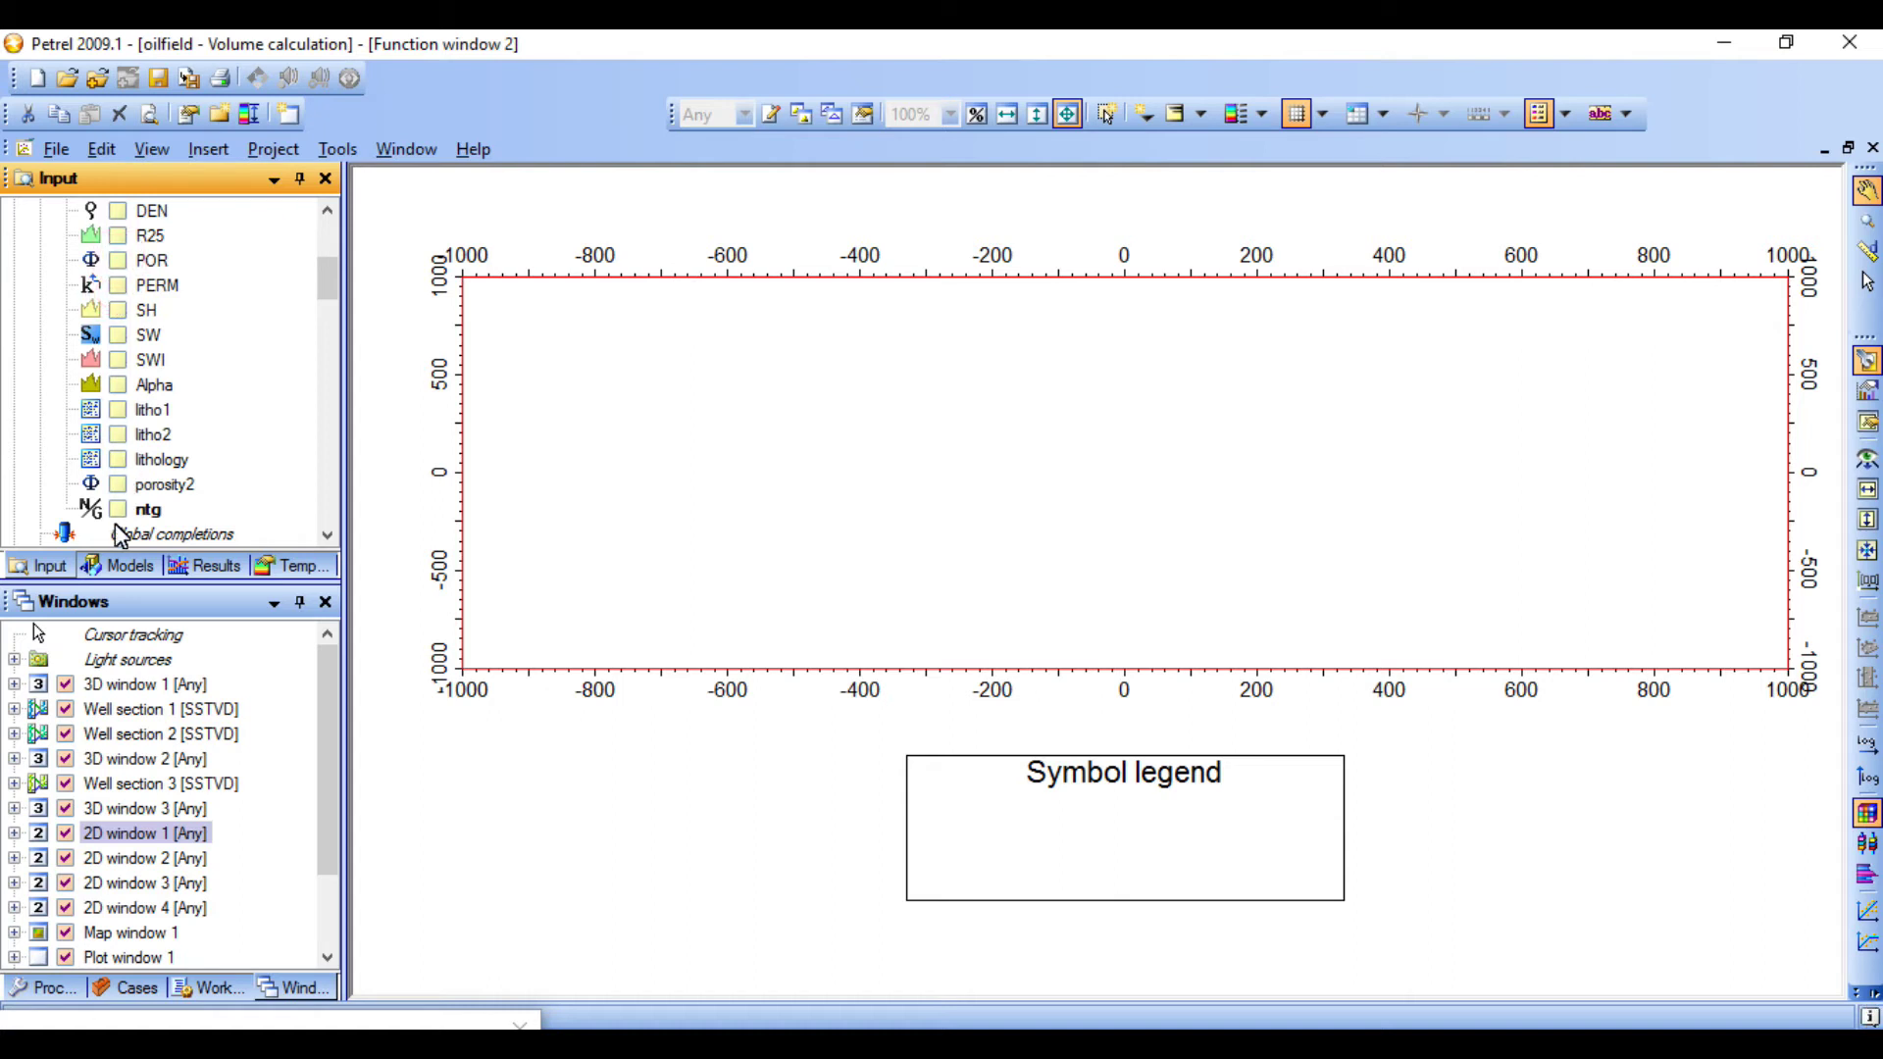
Crossplot the grid properties Copy (2) of POR on X and Copy (3) of POR on Y.
left_click(118, 566)
left_click(140, 387)
left_click(145, 412)
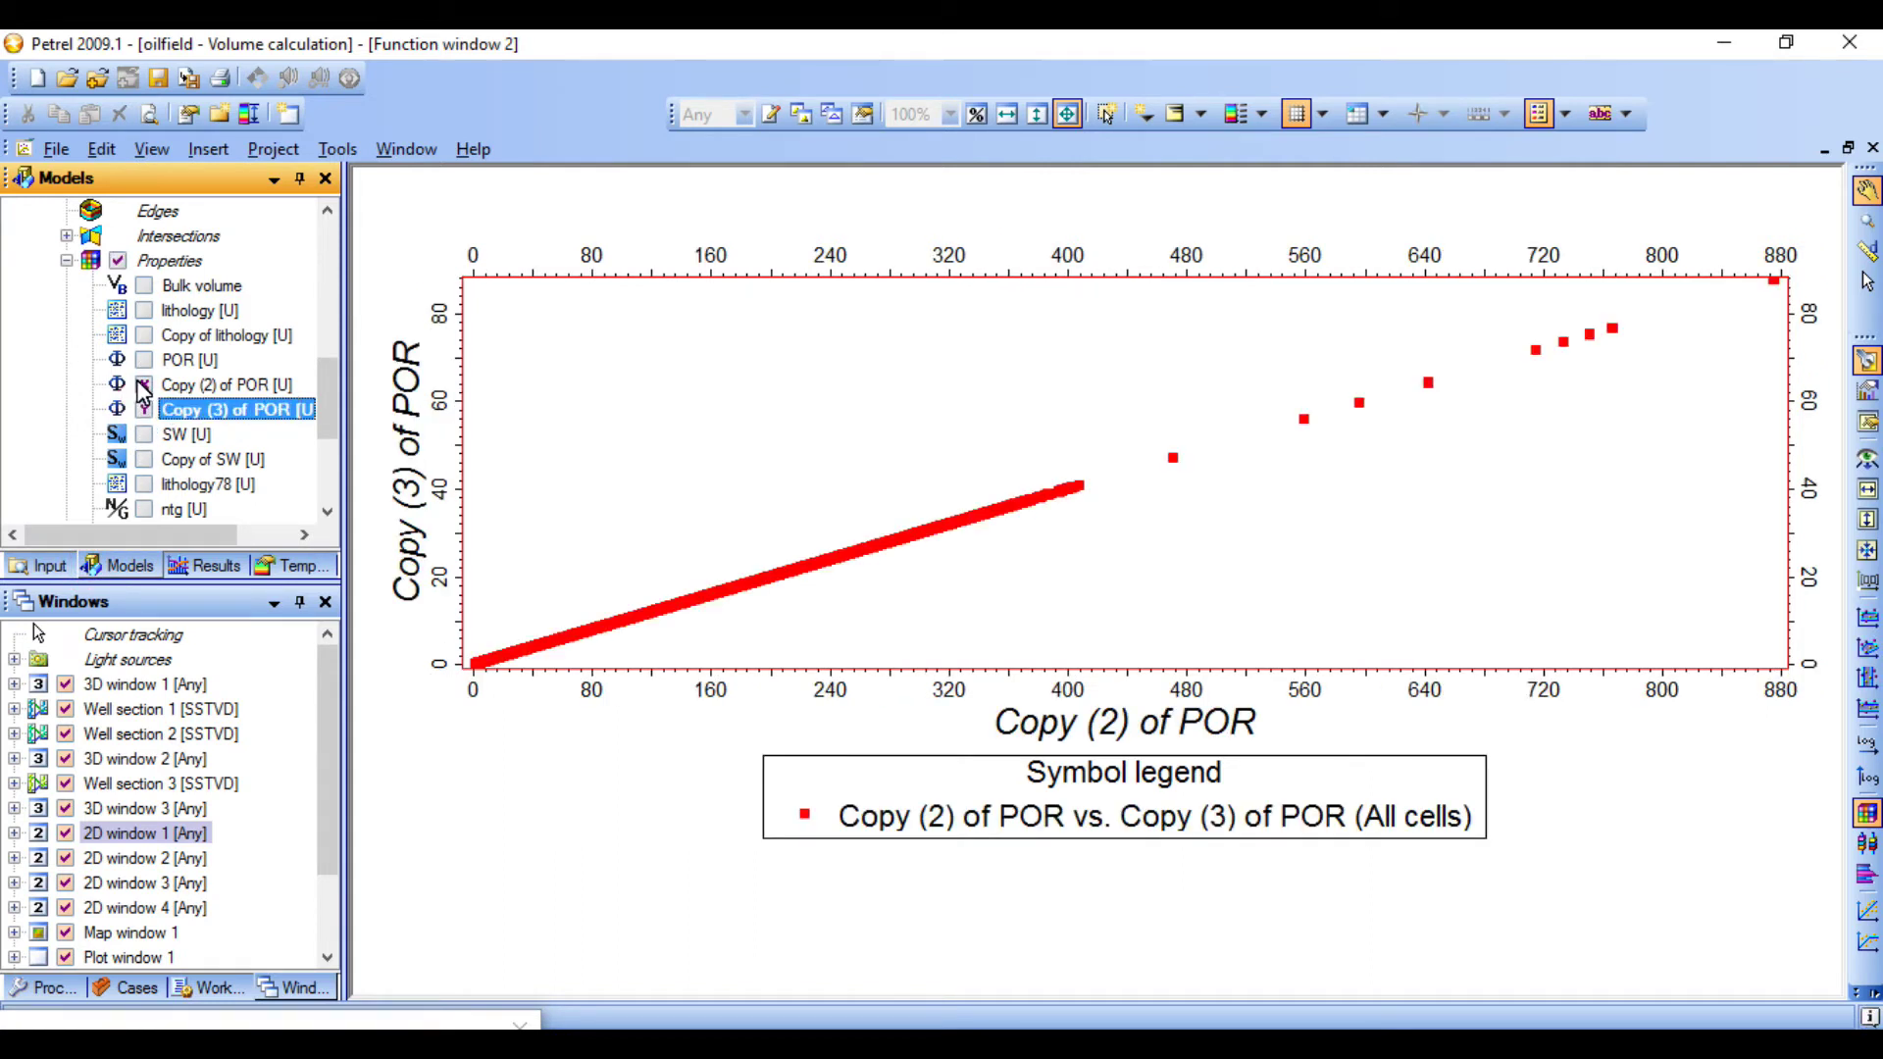
Change the crossplot to lithology on X with Copy of lithology as Z-values, and replace Copy (3) of POR with ntg on Y.
left_click(143, 386)
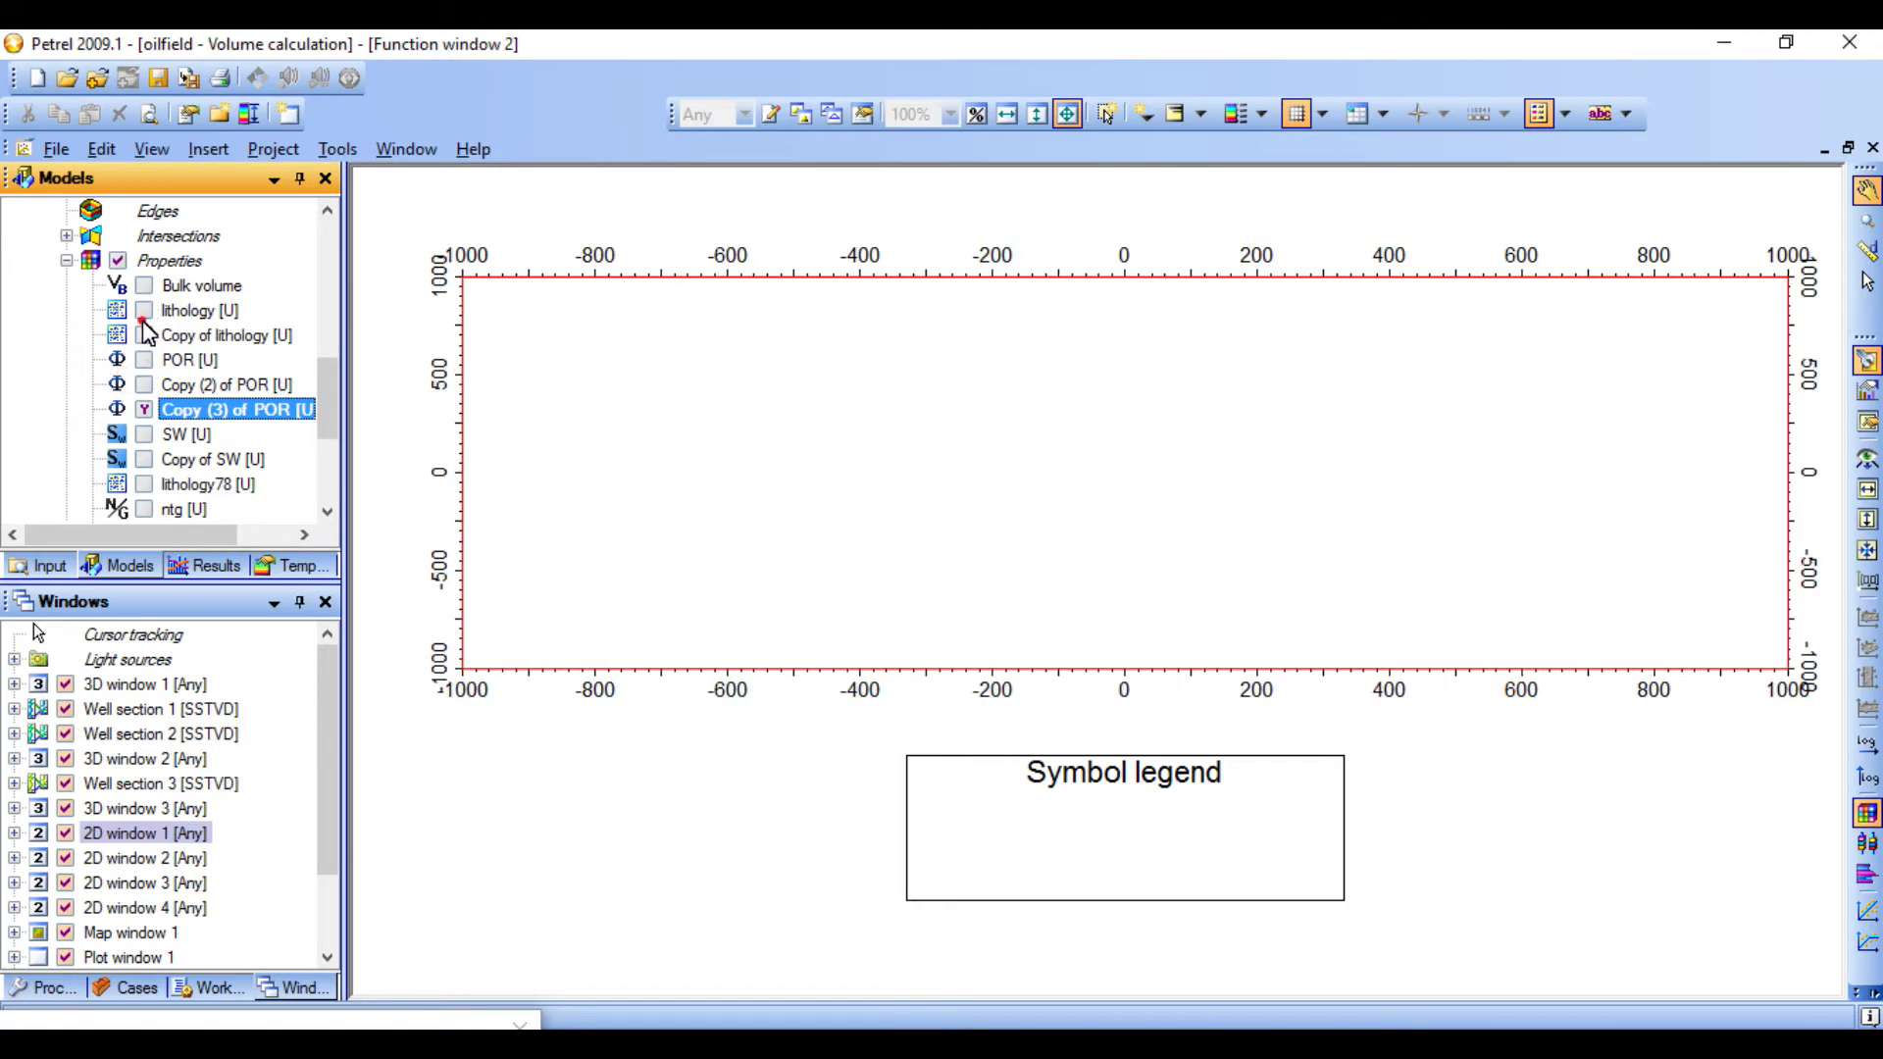
left_click(144, 314)
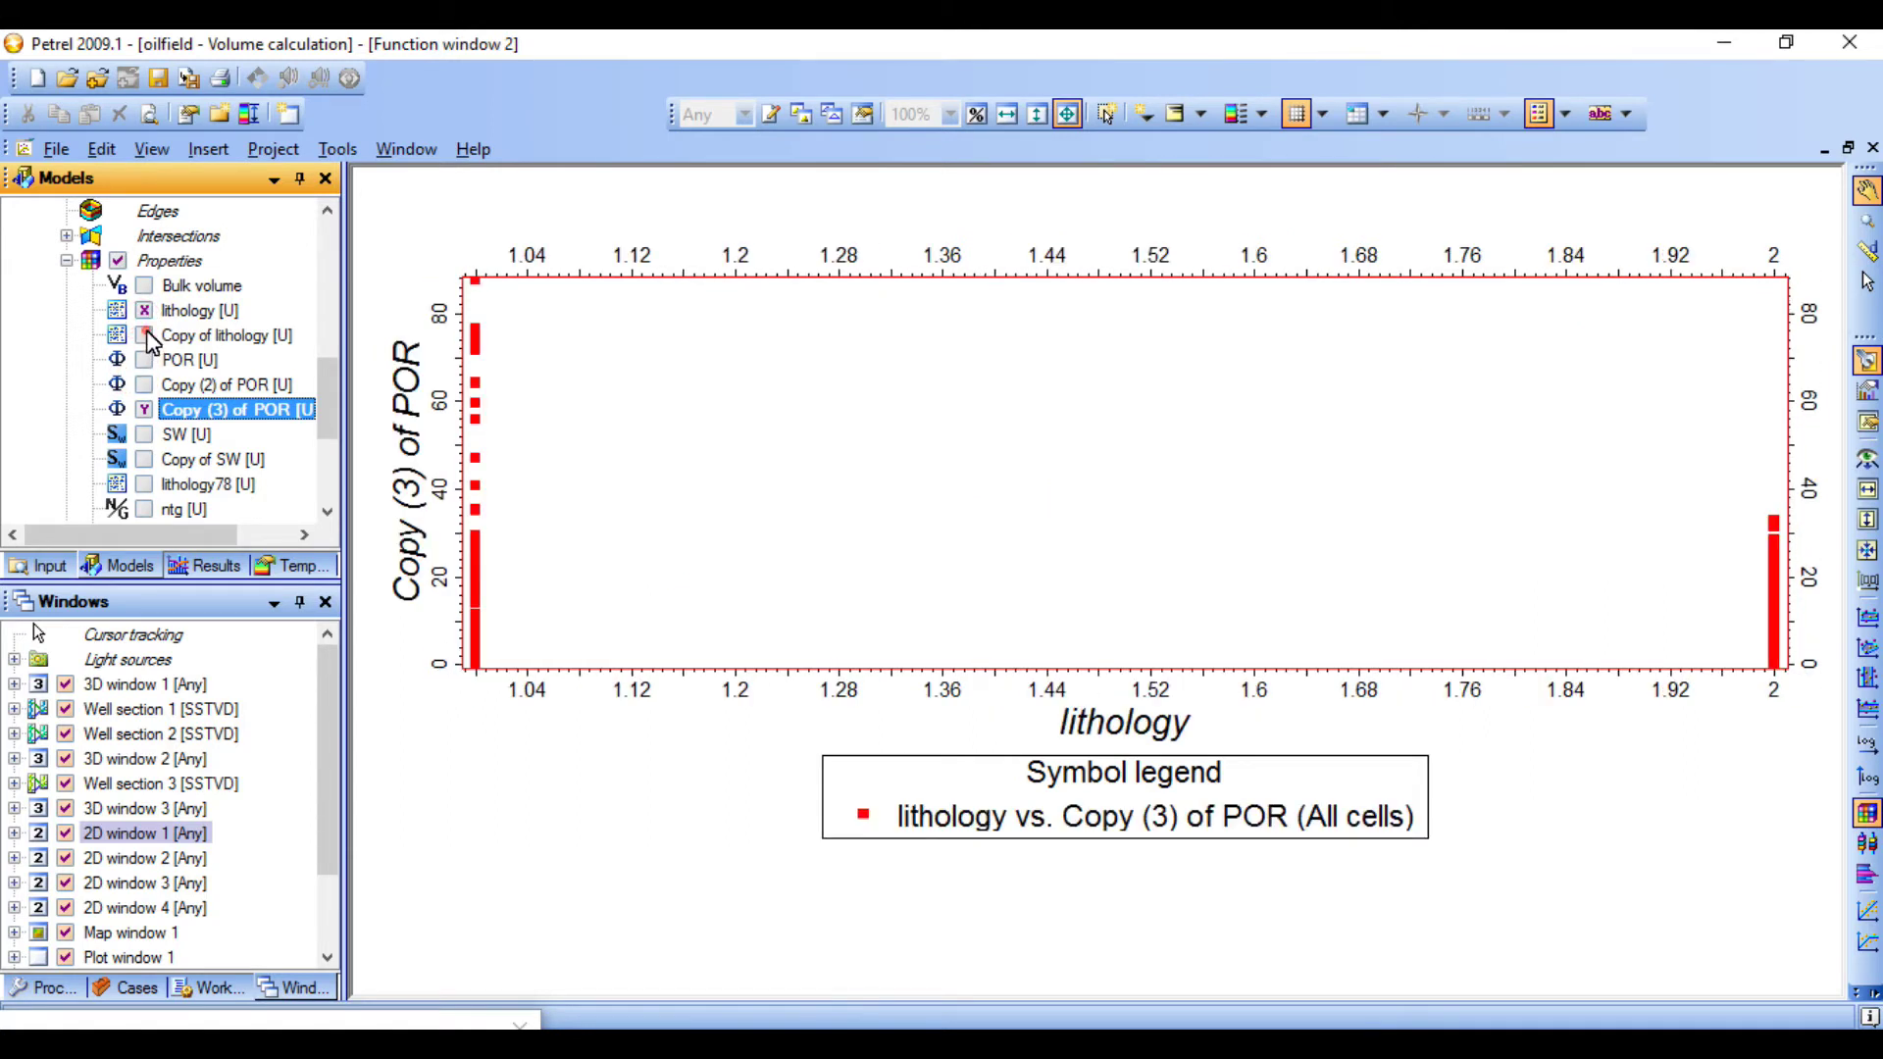
left_click(144, 336)
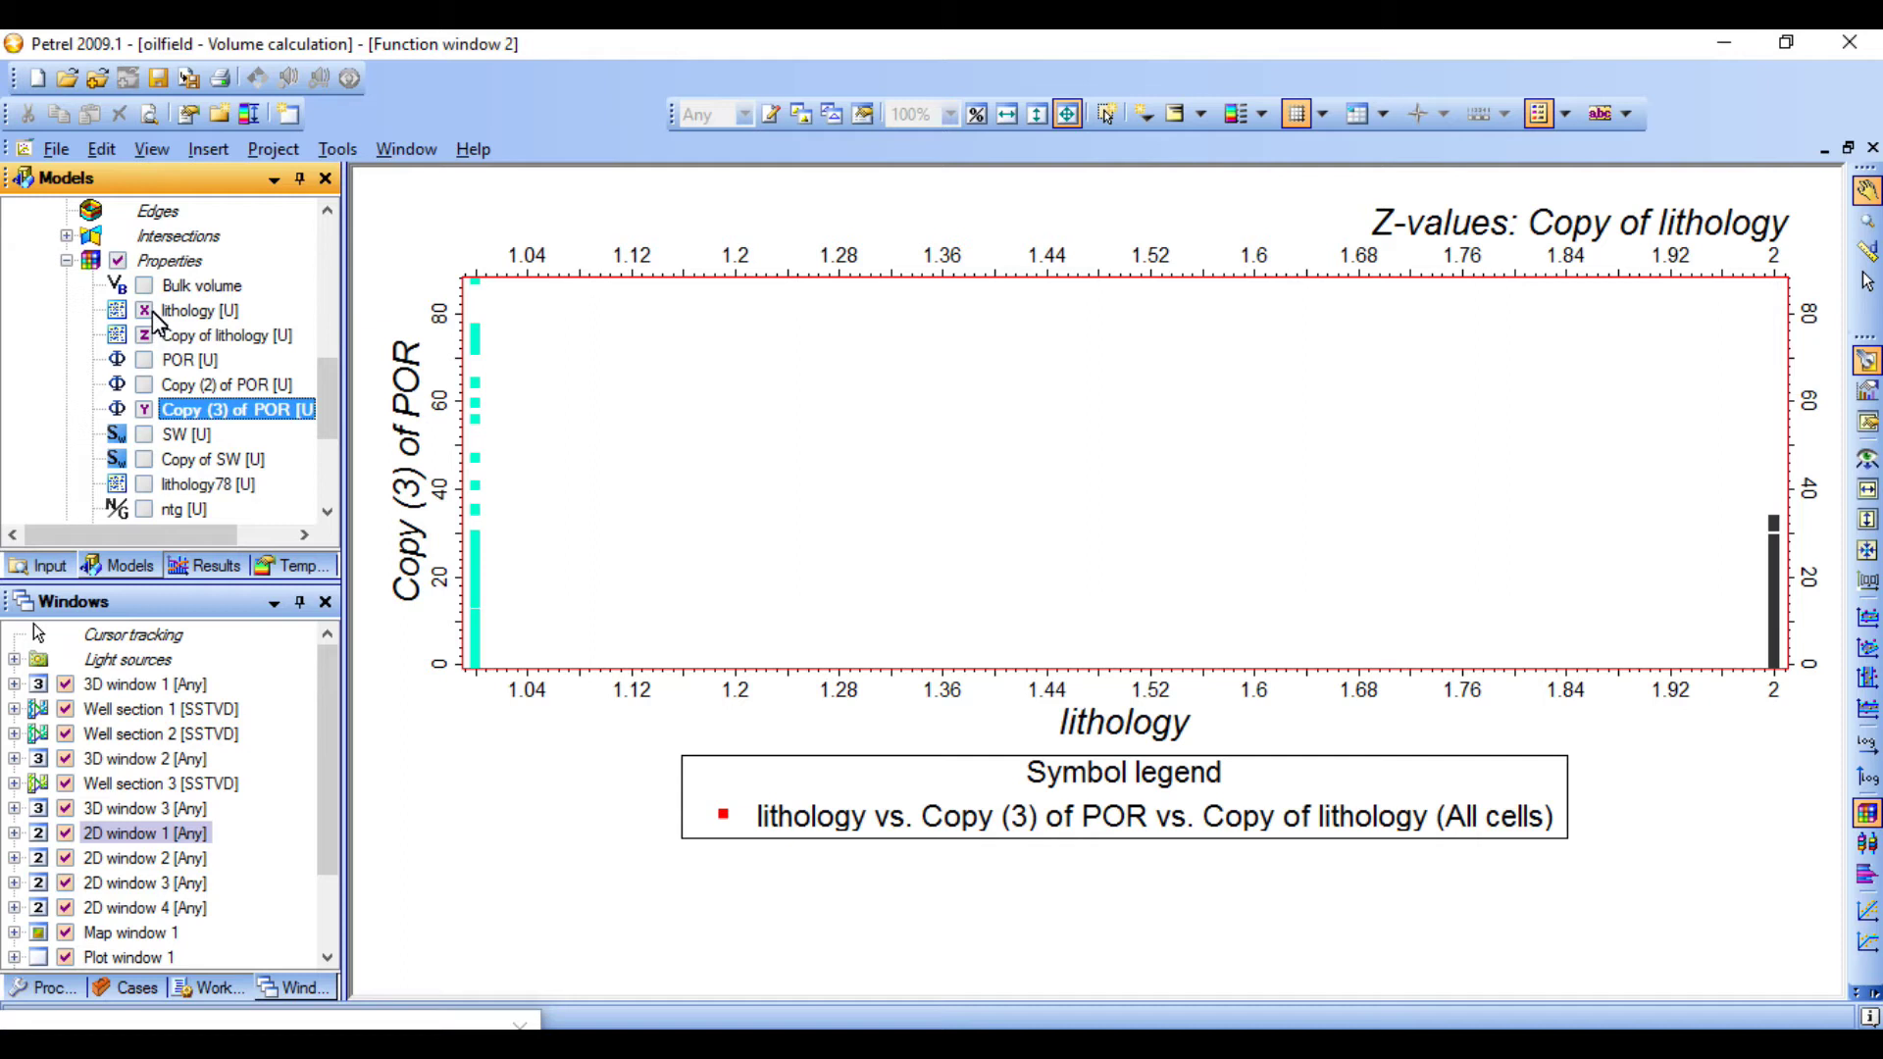
left_click(144, 411)
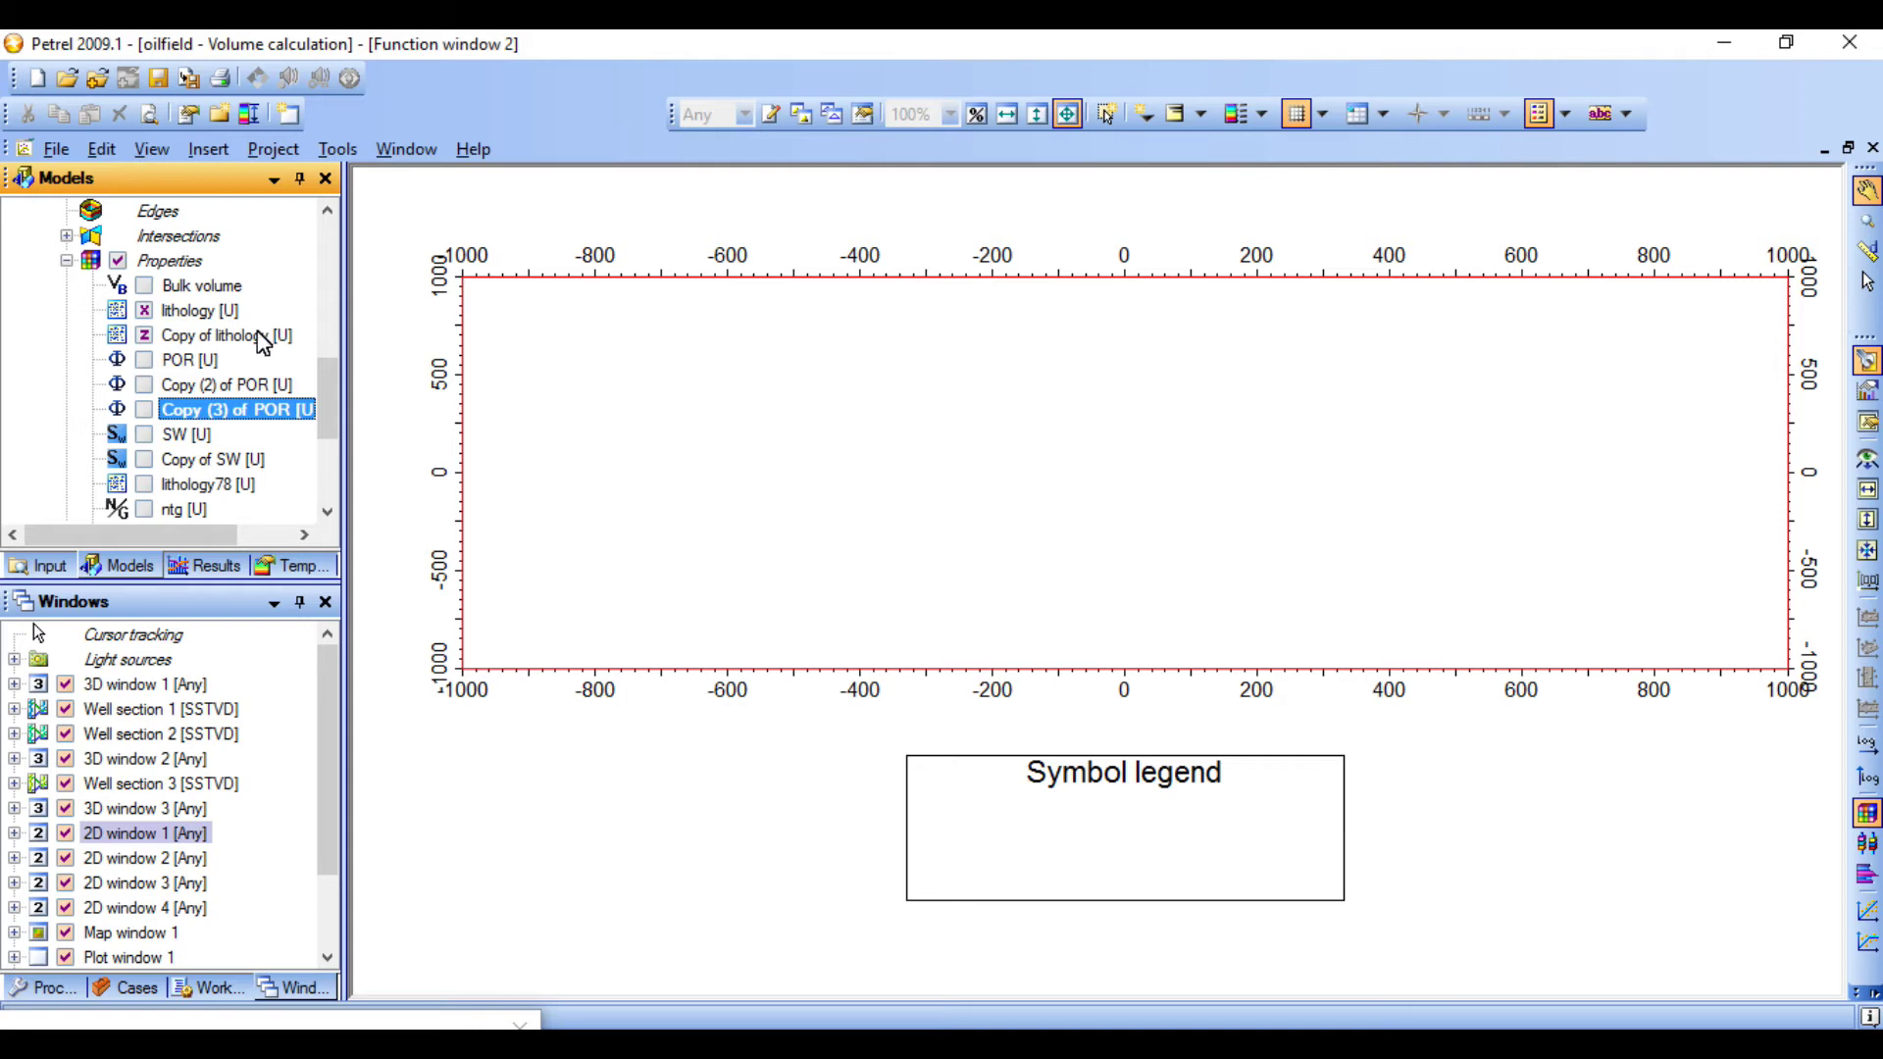
left_click(147, 510)
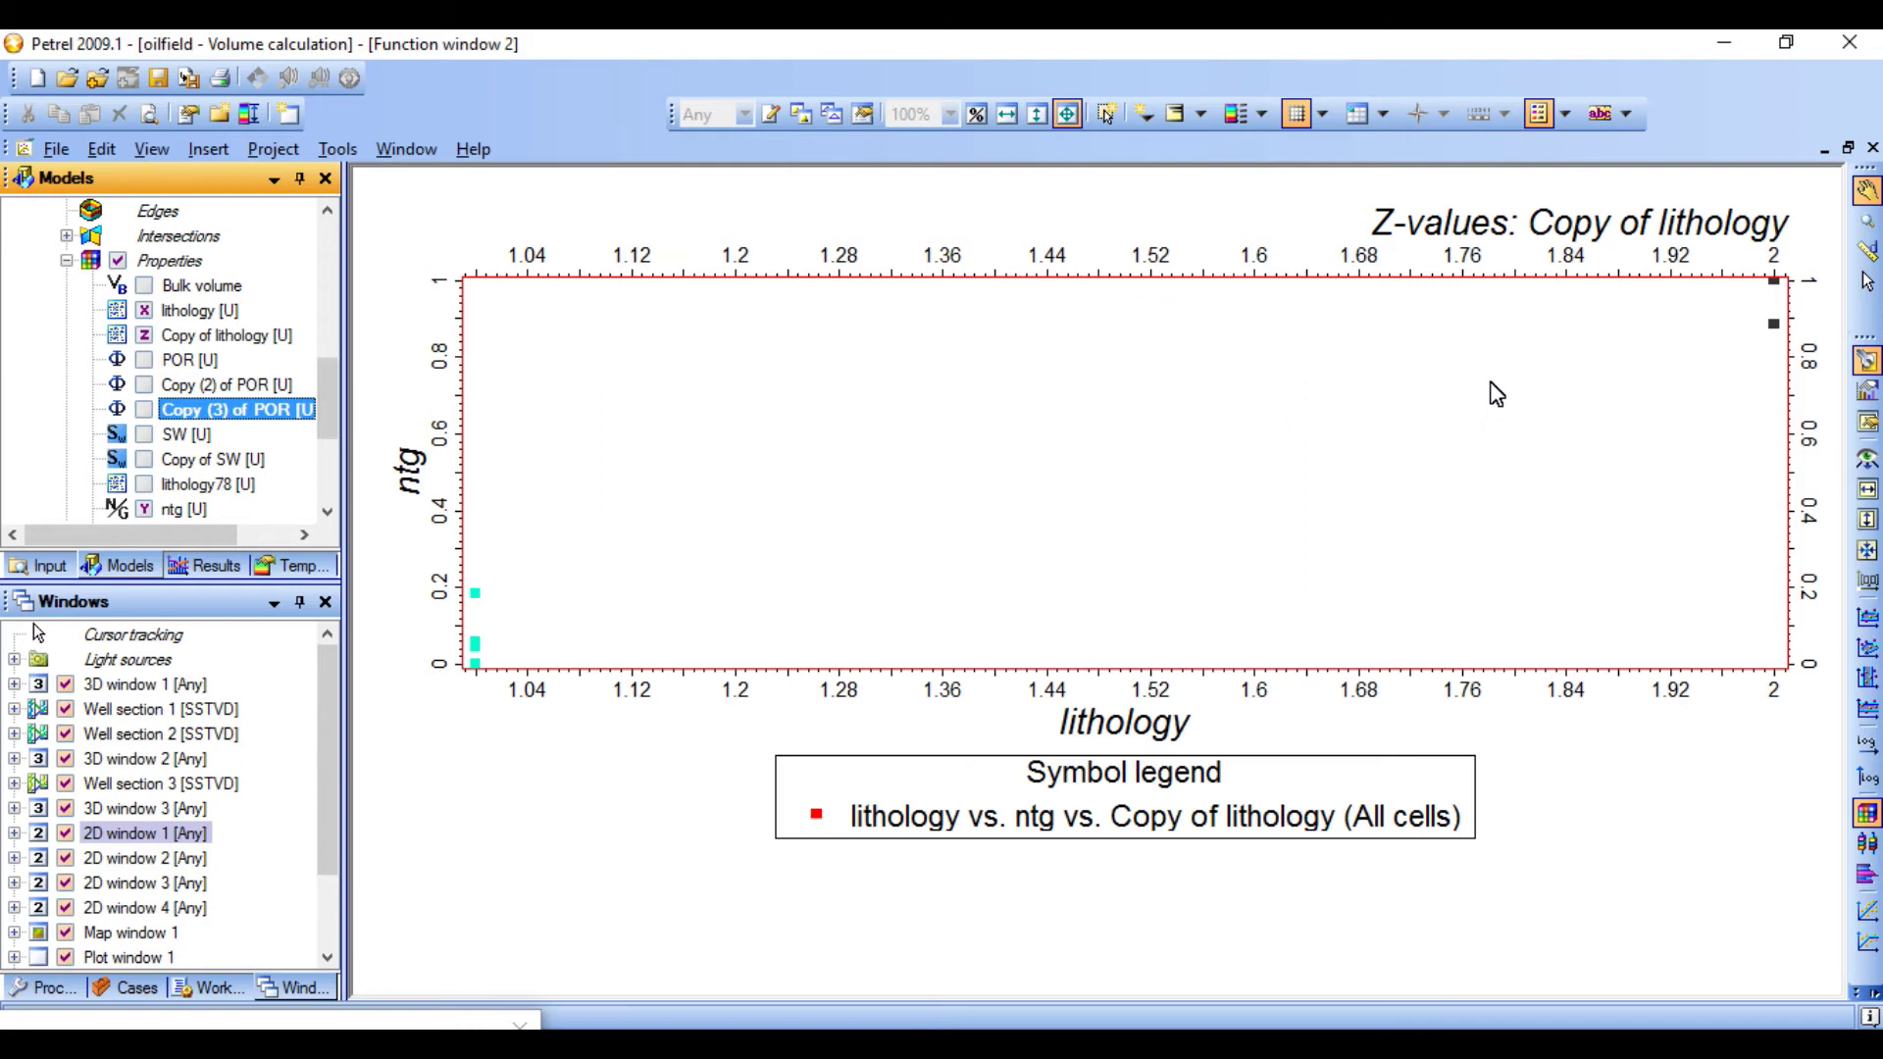
Clear the lithology crossplot and plot Copy (3) of POR on X against ntg on Y.
left_click(406, 149)
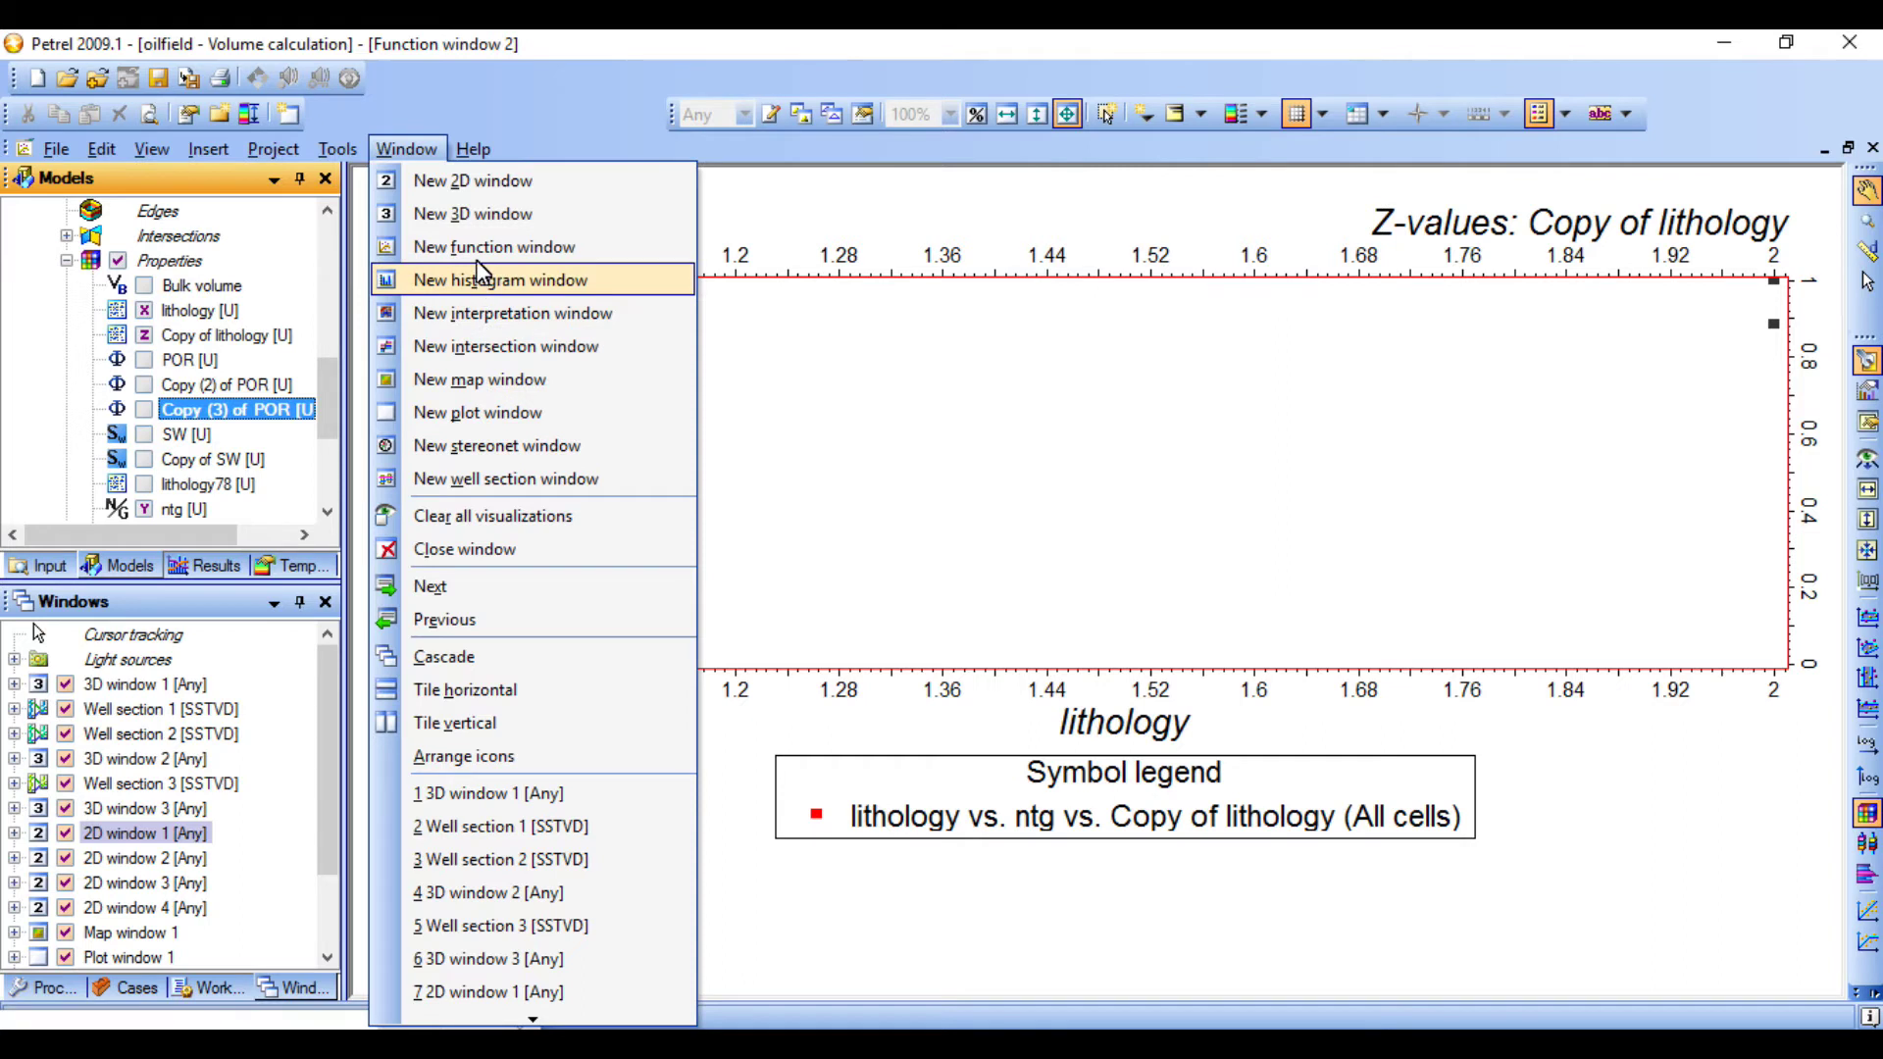
left_click(1191, 409)
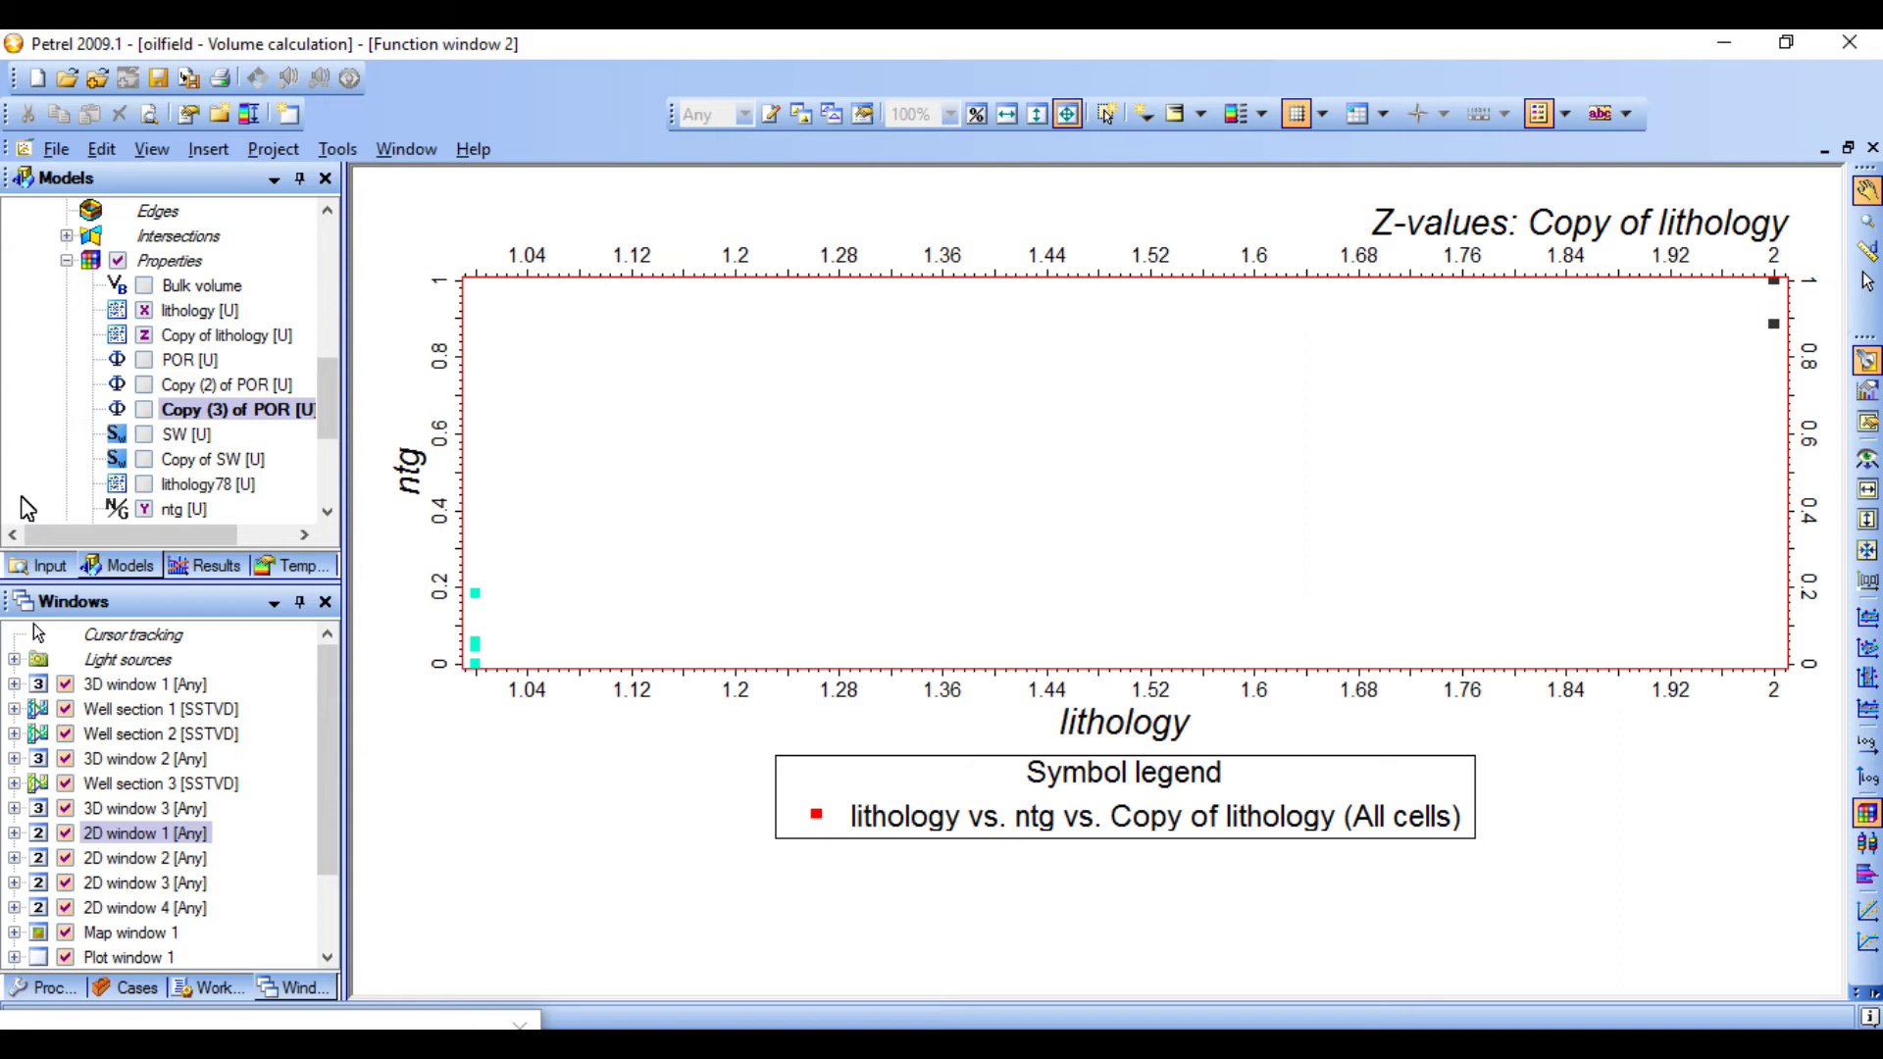
left_click(145, 509)
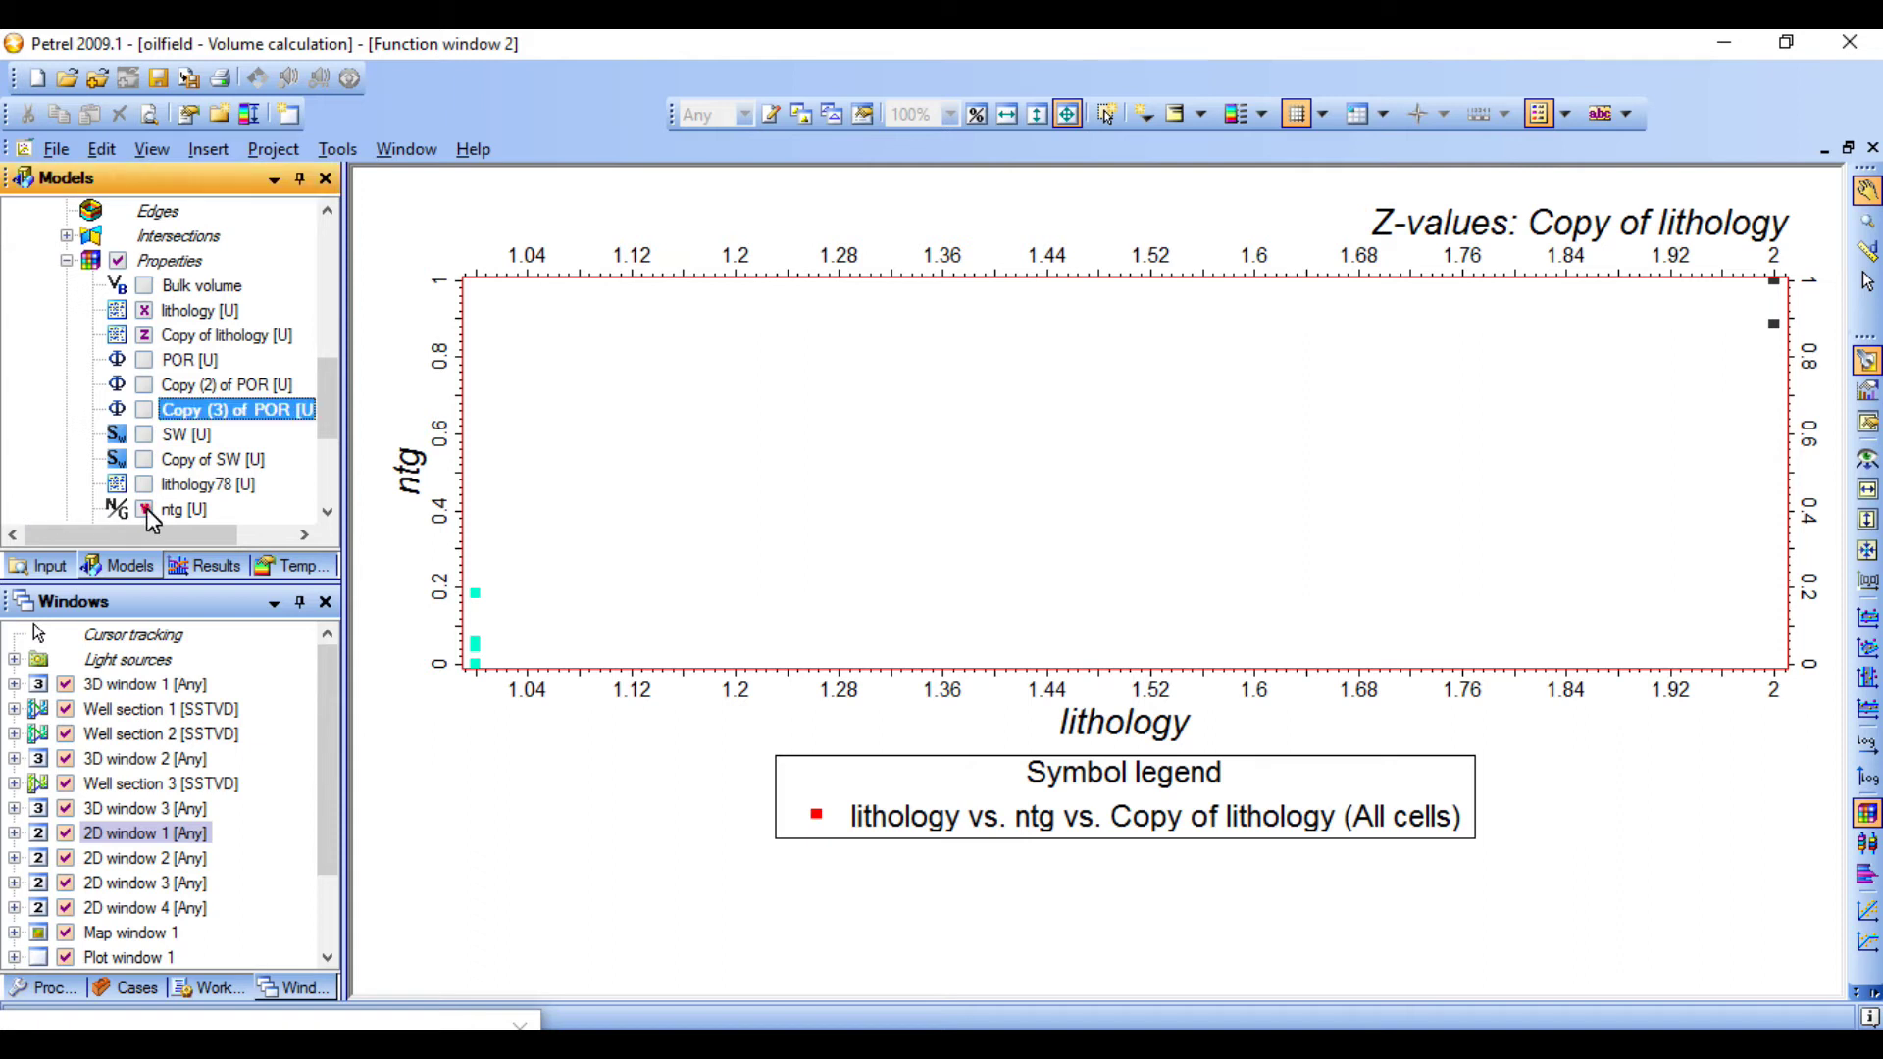
left_click(144, 310)
left_click(139, 396)
left_click(144, 410)
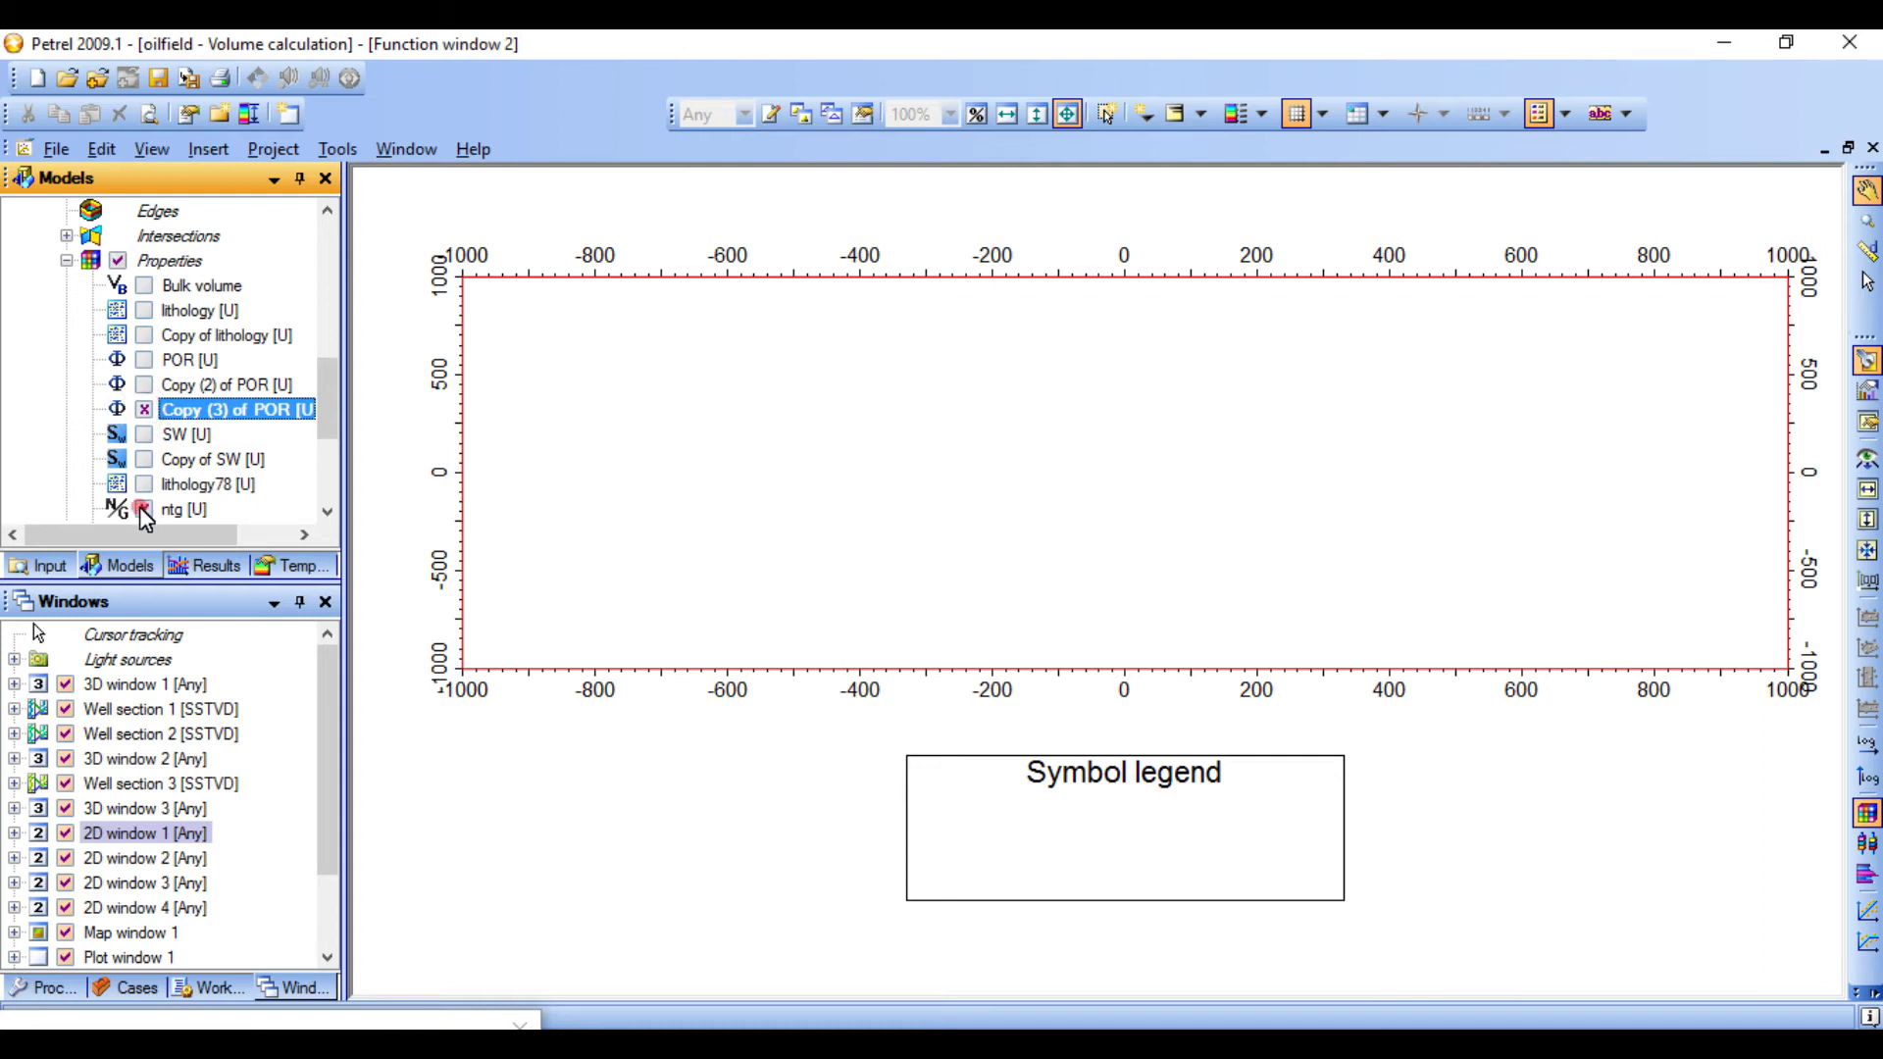
left_click(143, 509)
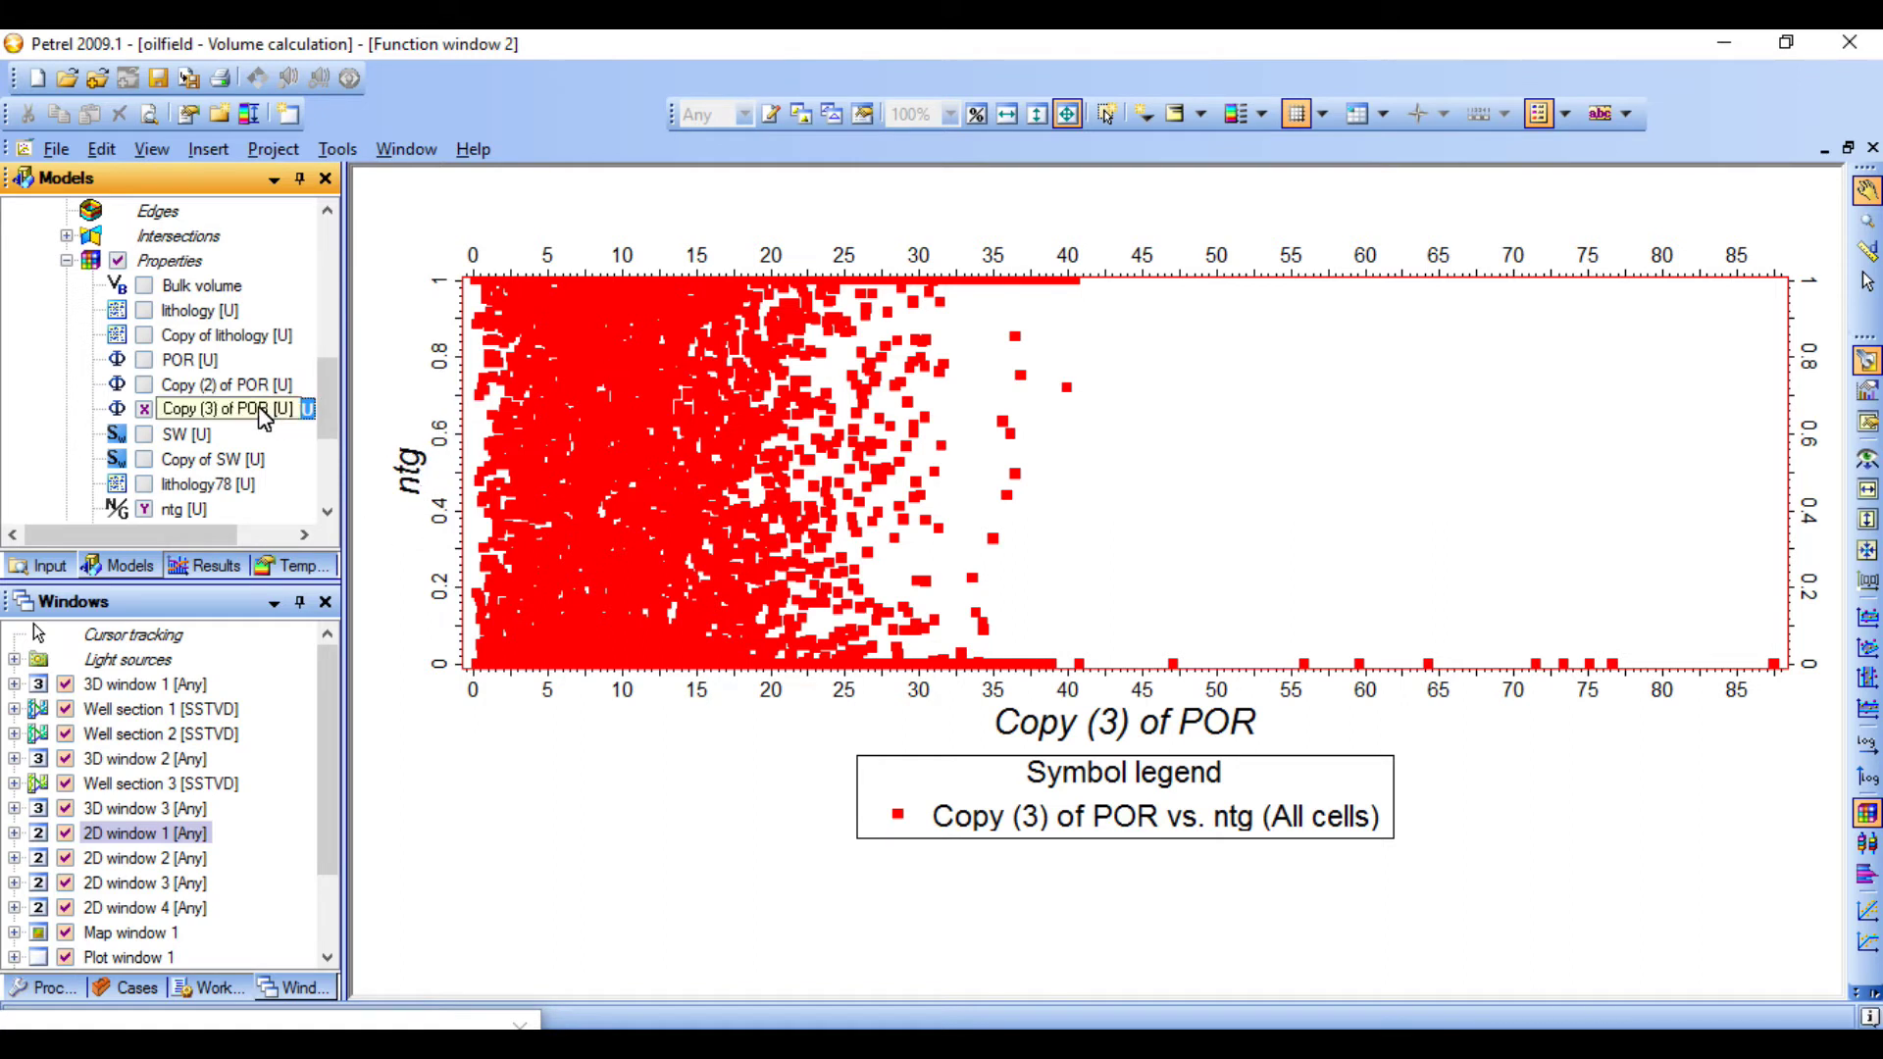
Take ntg off the crossplot and browse the well logs and wells in the input data.
left_click(143, 509)
left_click(37, 565)
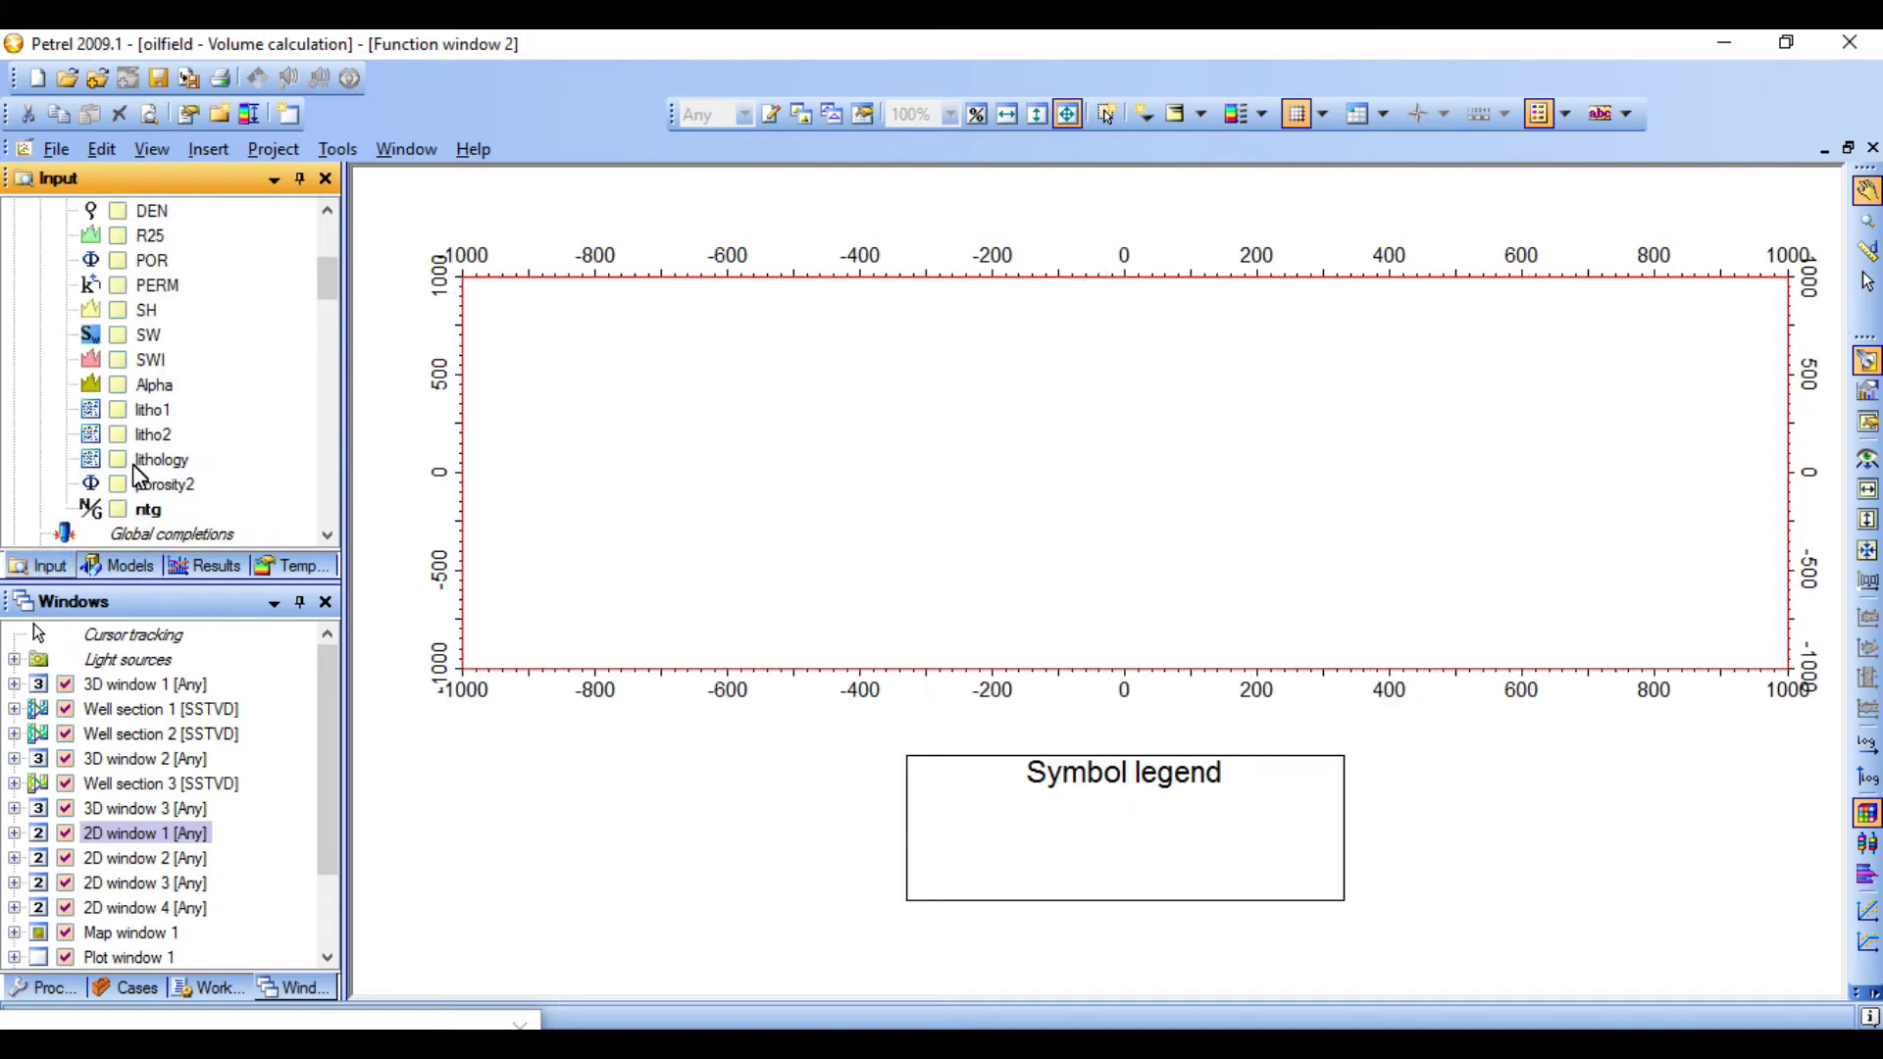
left_click(117, 260)
left_click_drag(324, 291, 321, 332)
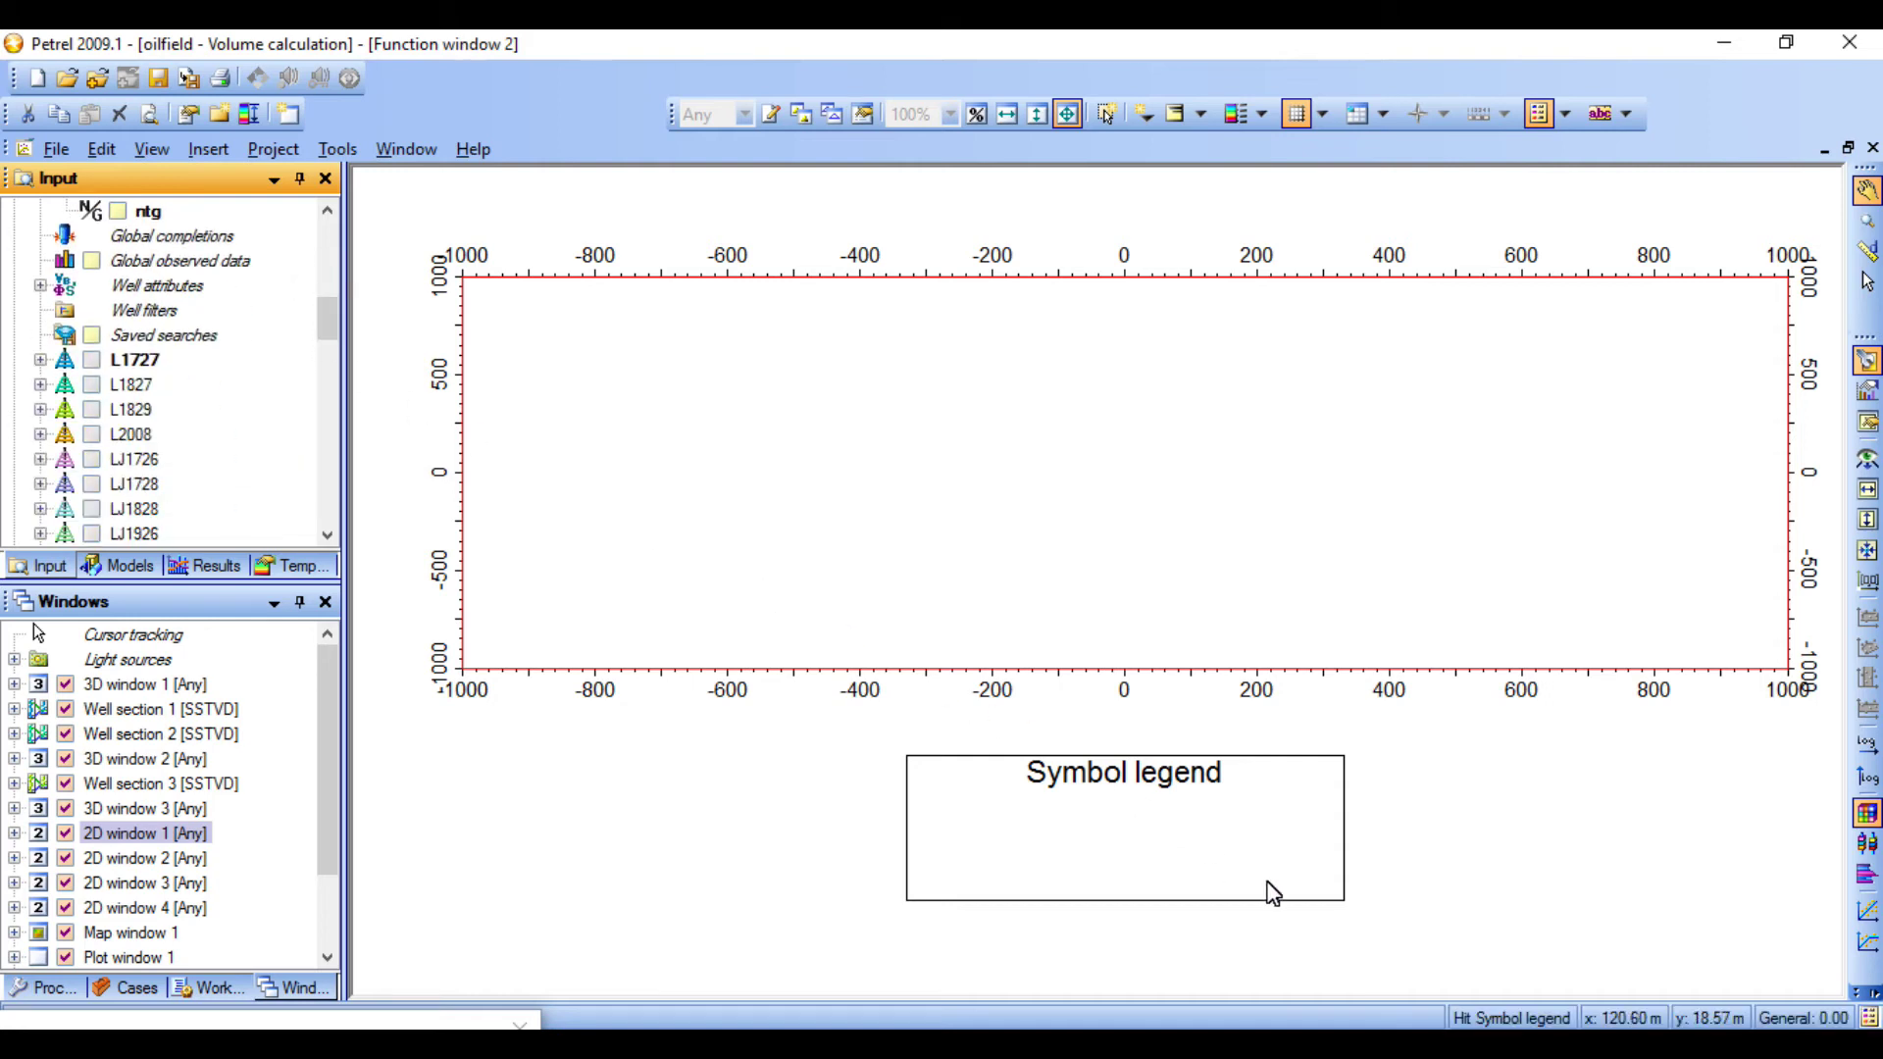
Switch to the thesis document in Word and find section 5.8 with the porosity, permeability and lithology crossplot.
left_click(1189, 958)
scroll(992, 810, "up", 15)
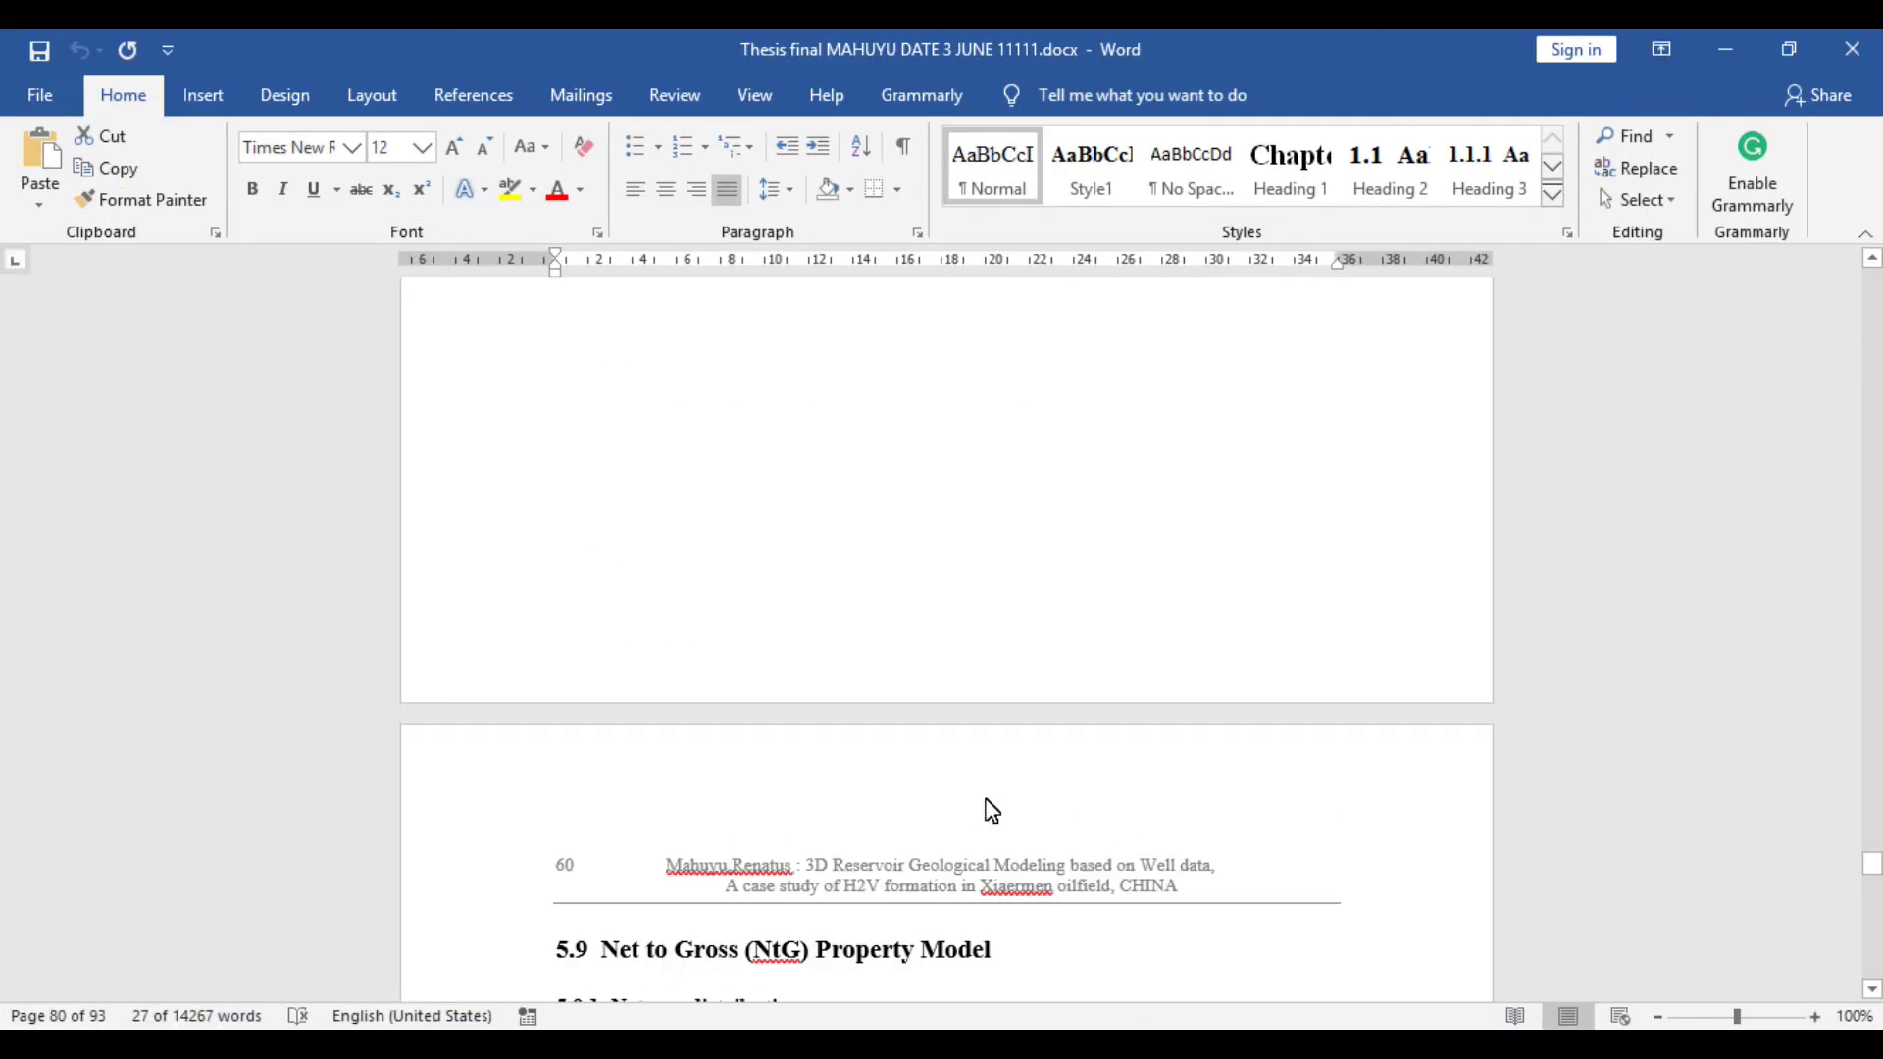
scroll(990, 811, "up", 8)
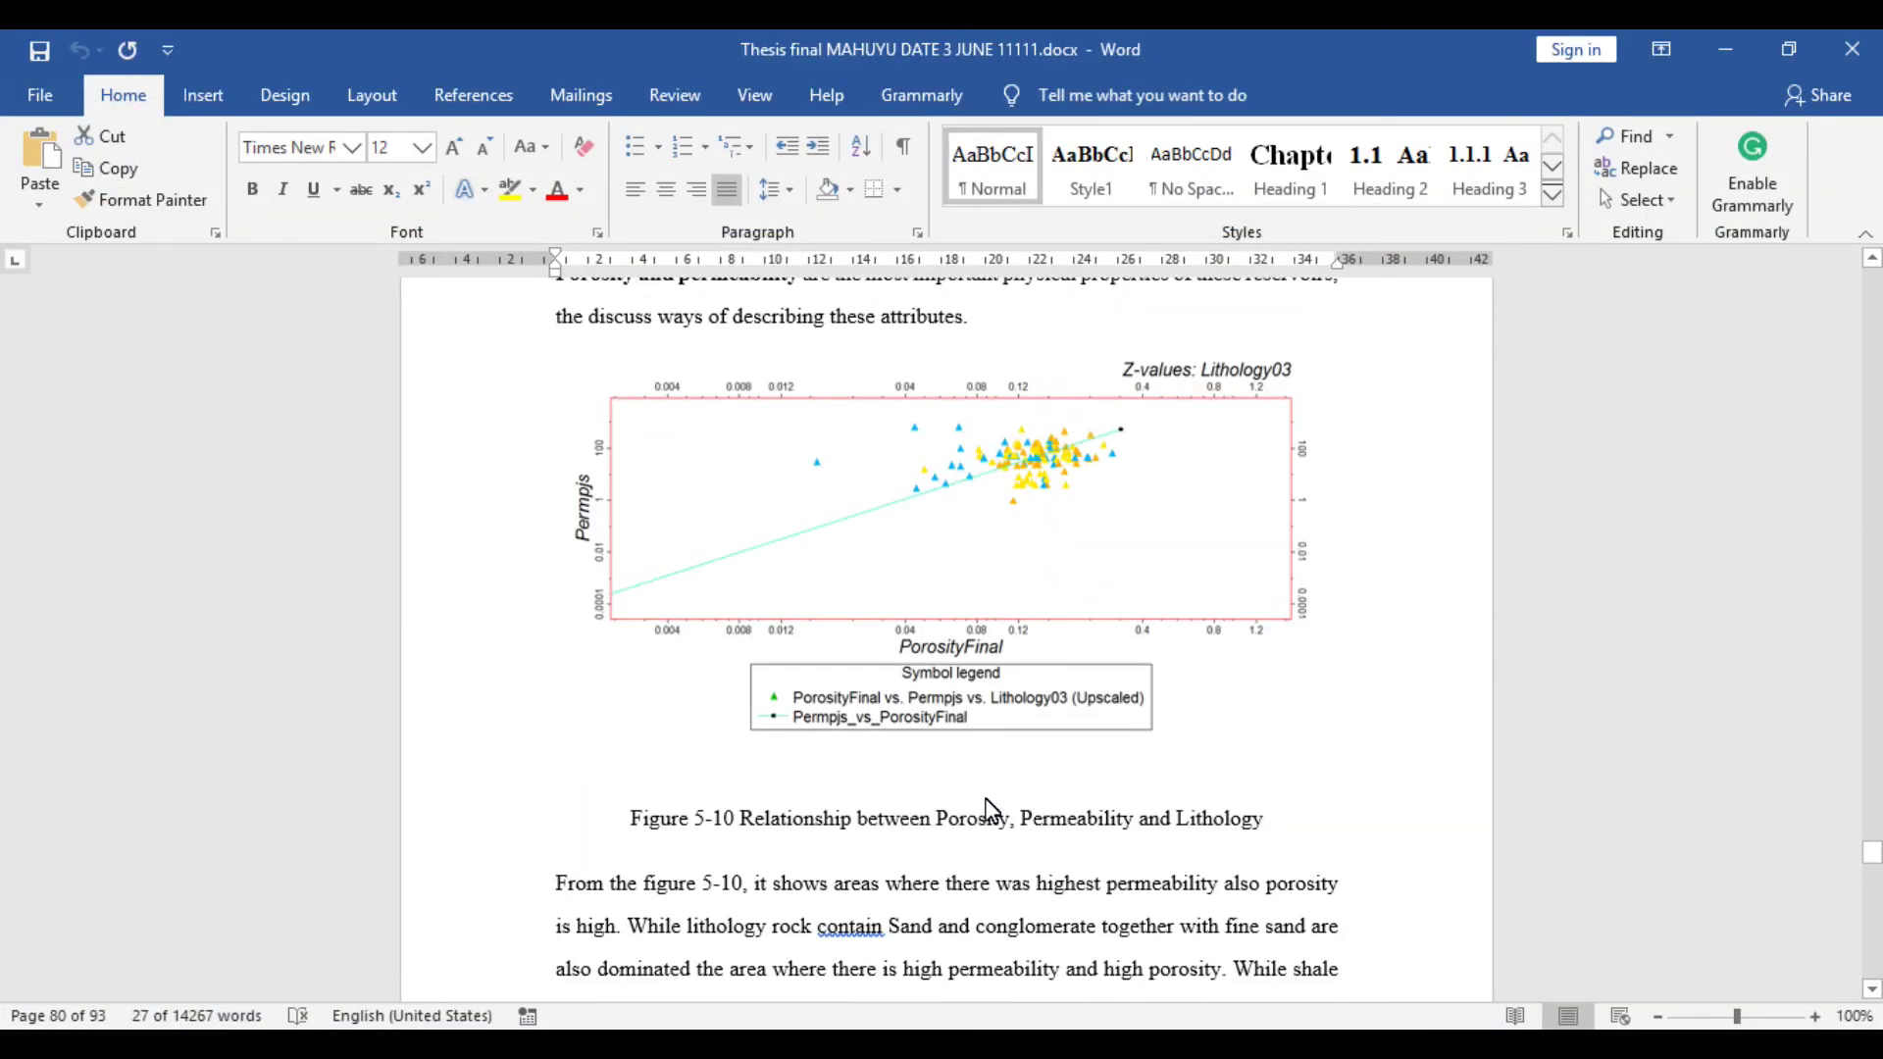
scroll(986, 798, "up", 4)
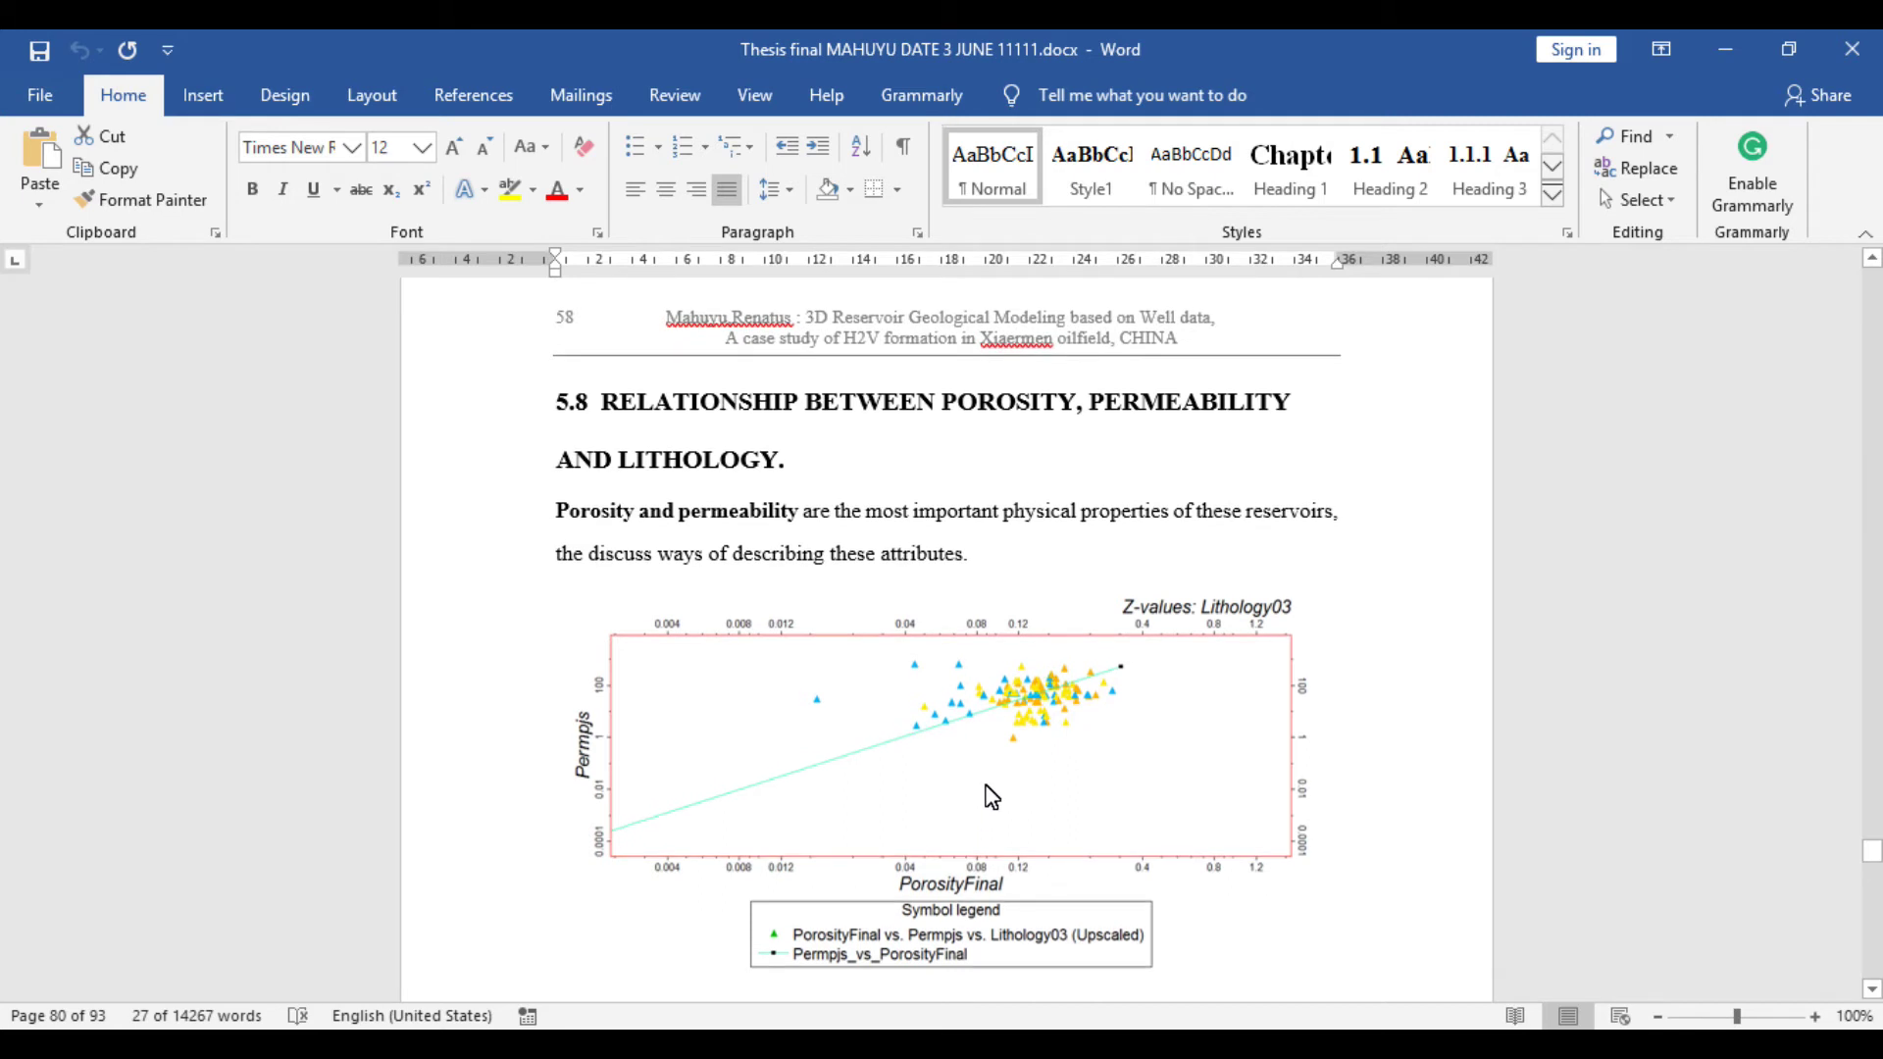
left_click(1172, 456)
scroll(1167, 456, "down", 1)
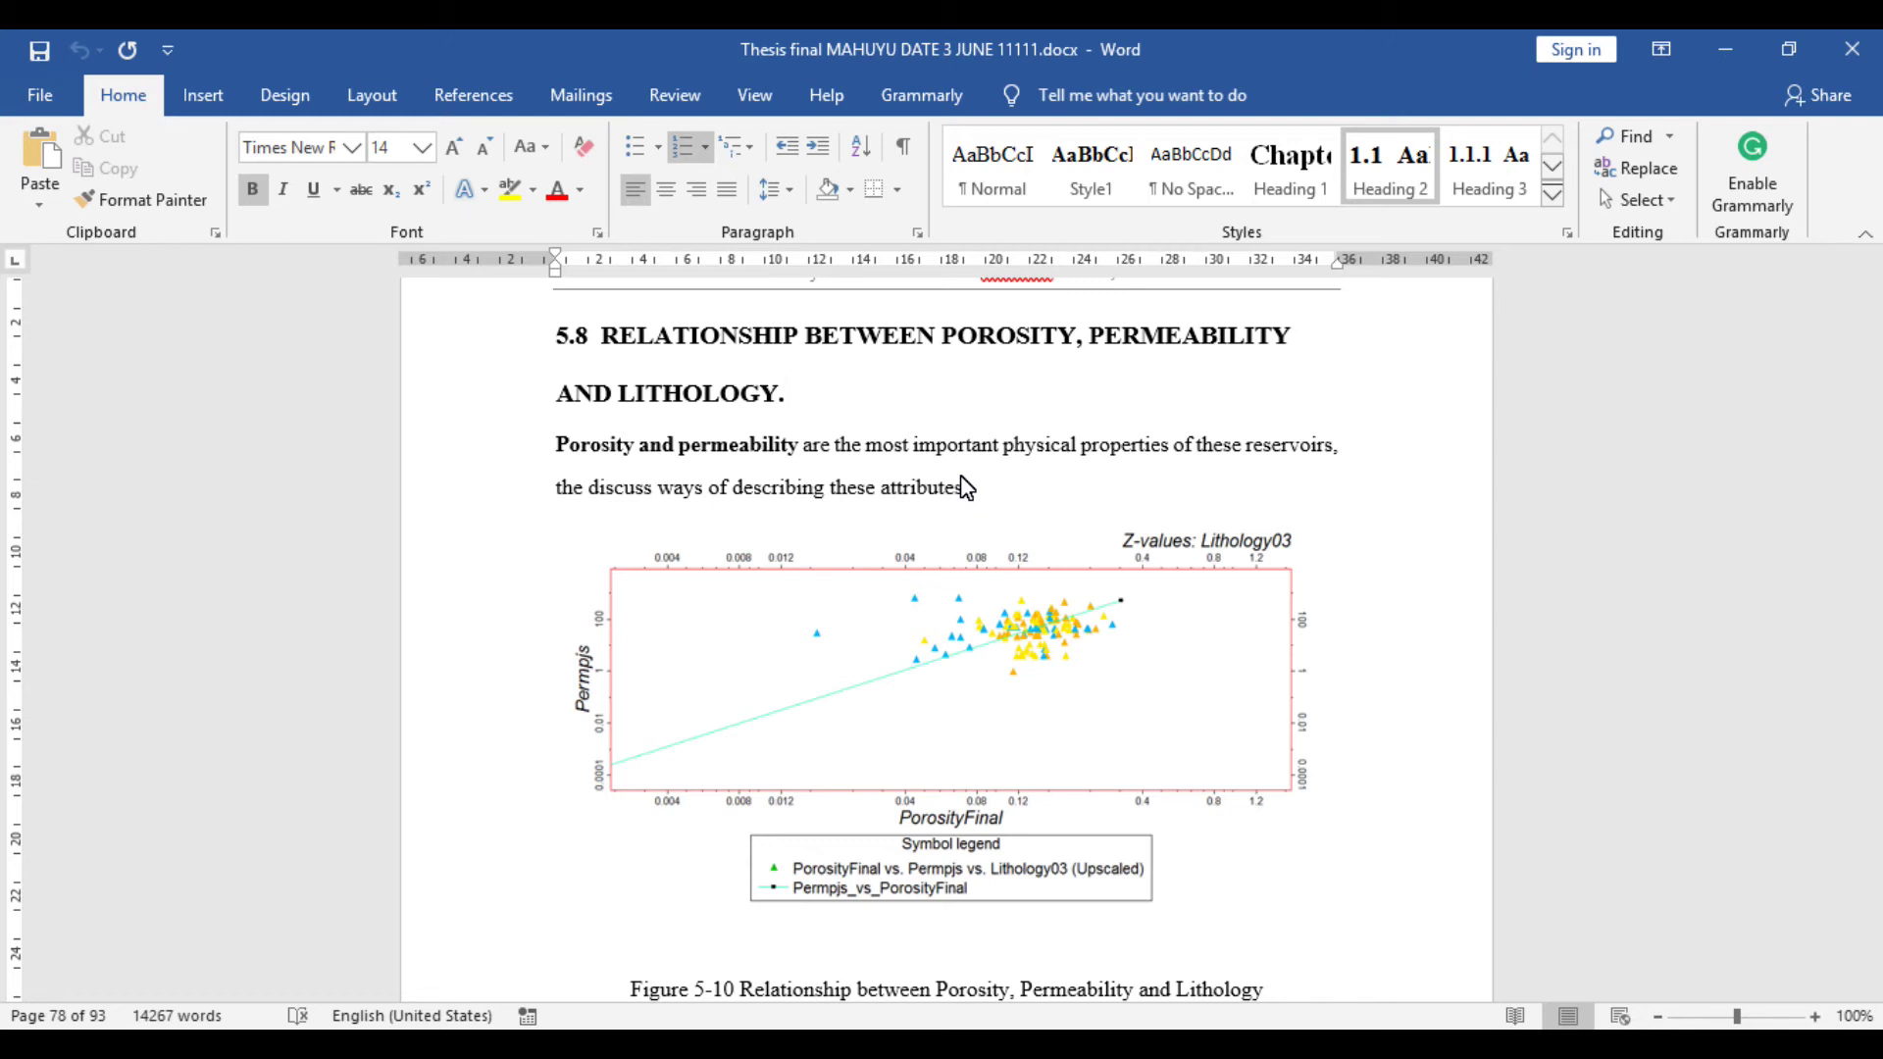
Read section 5.8's discussion of Figure 5-10 and the Figure 5-11 comparison of porosity and permeability in sandstone and carbonate reservoirs.
scroll(917, 743, "down", 3)
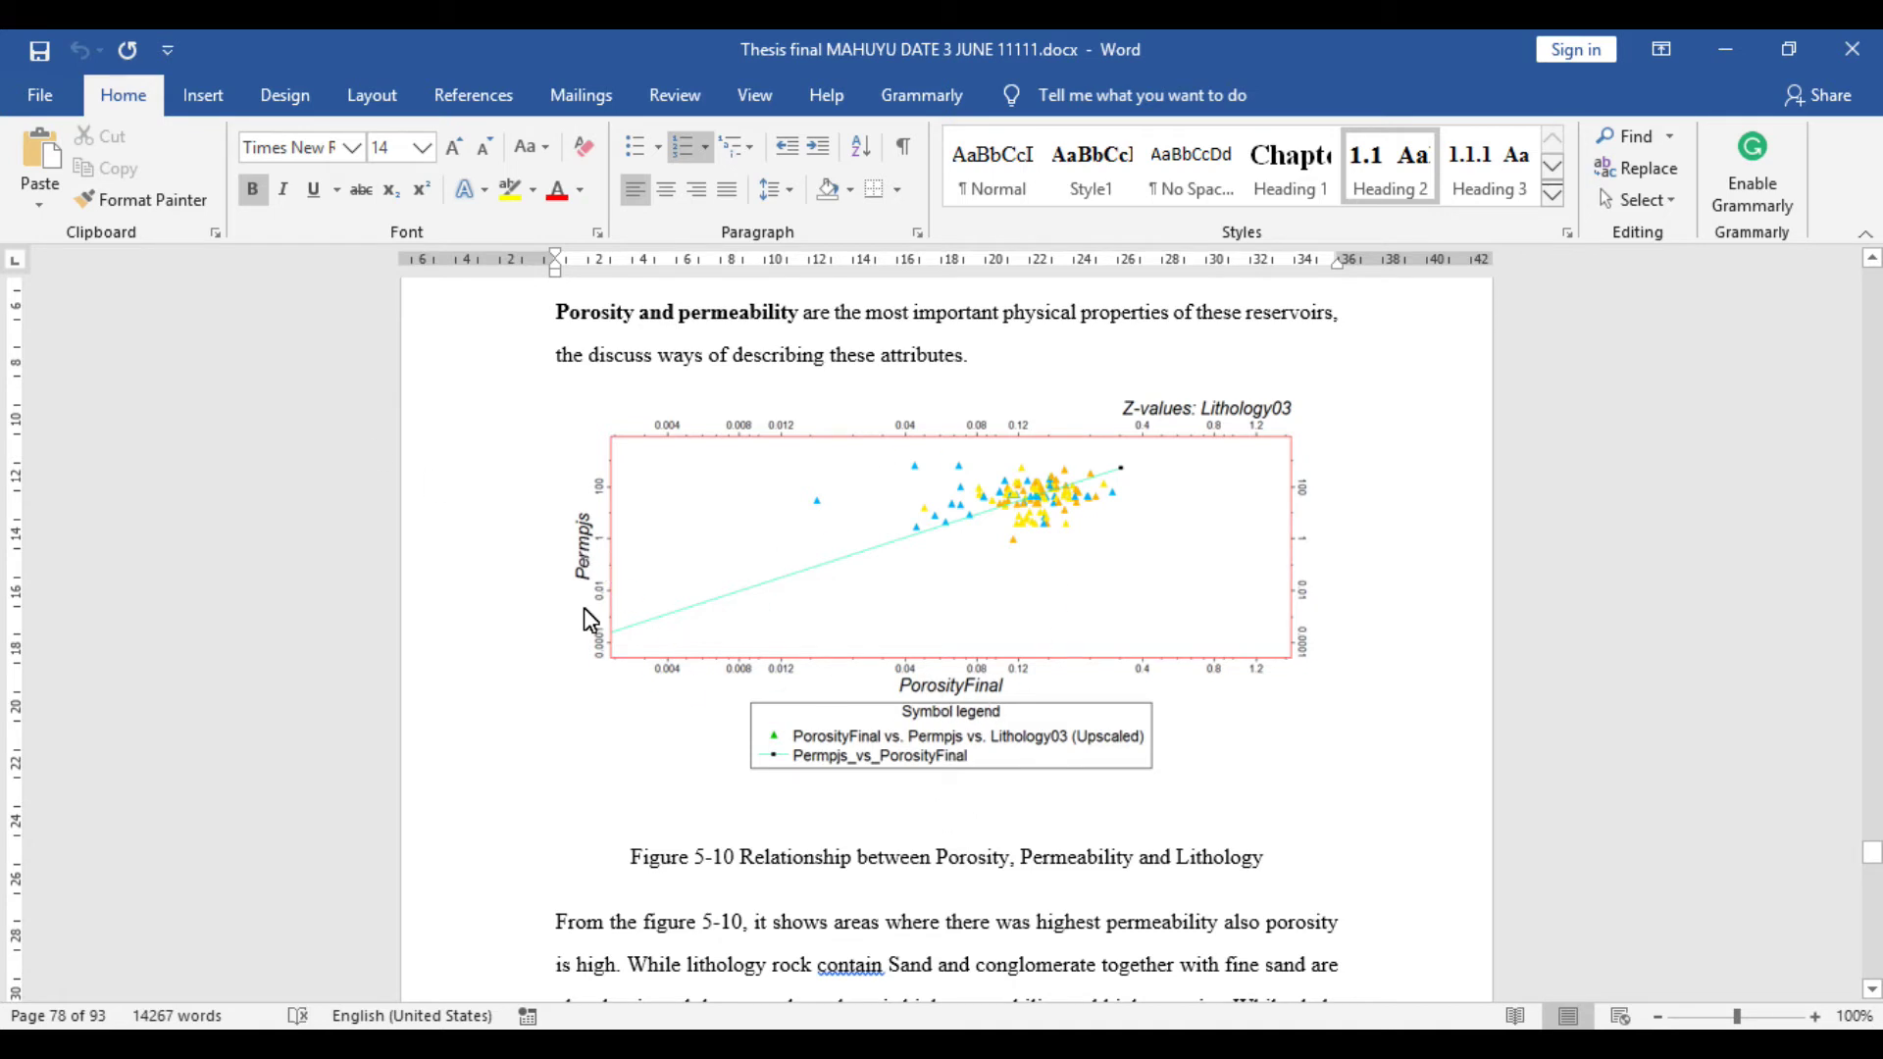
scroll(1027, 828, "down", 3)
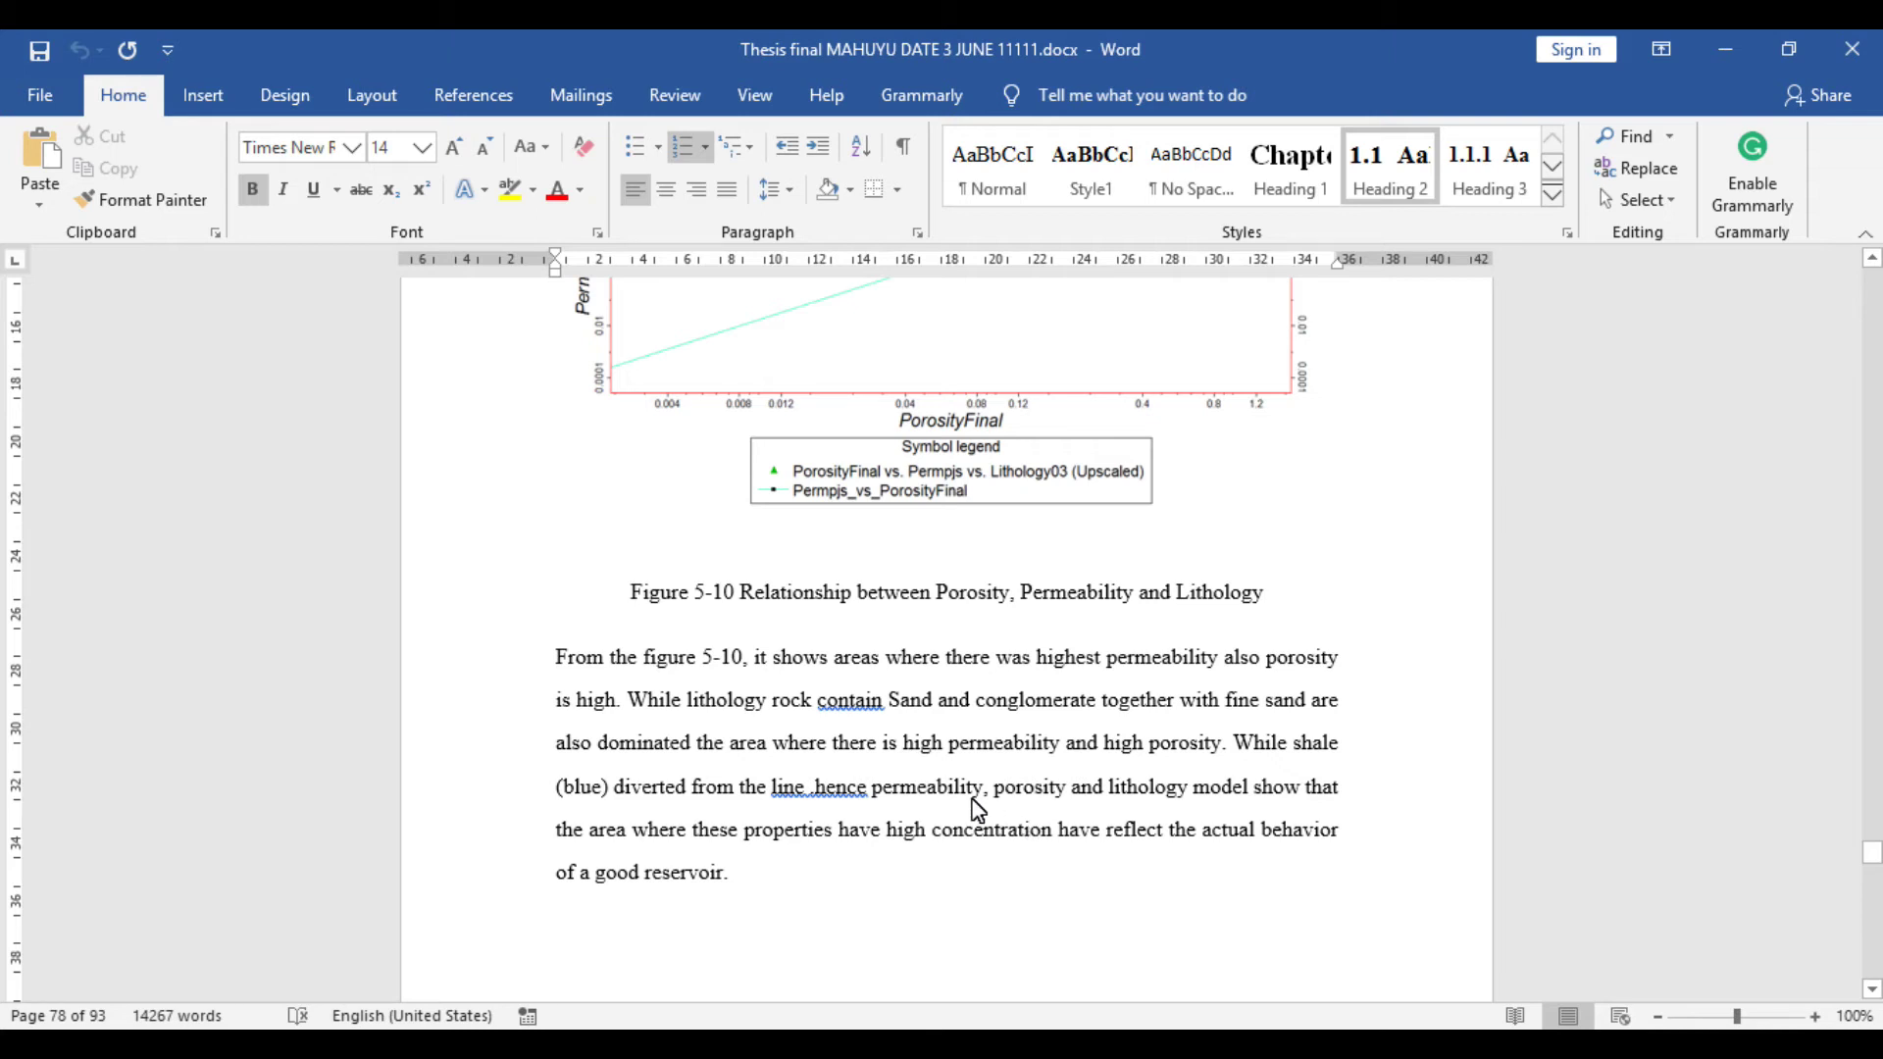
scroll(977, 810, "down", 8)
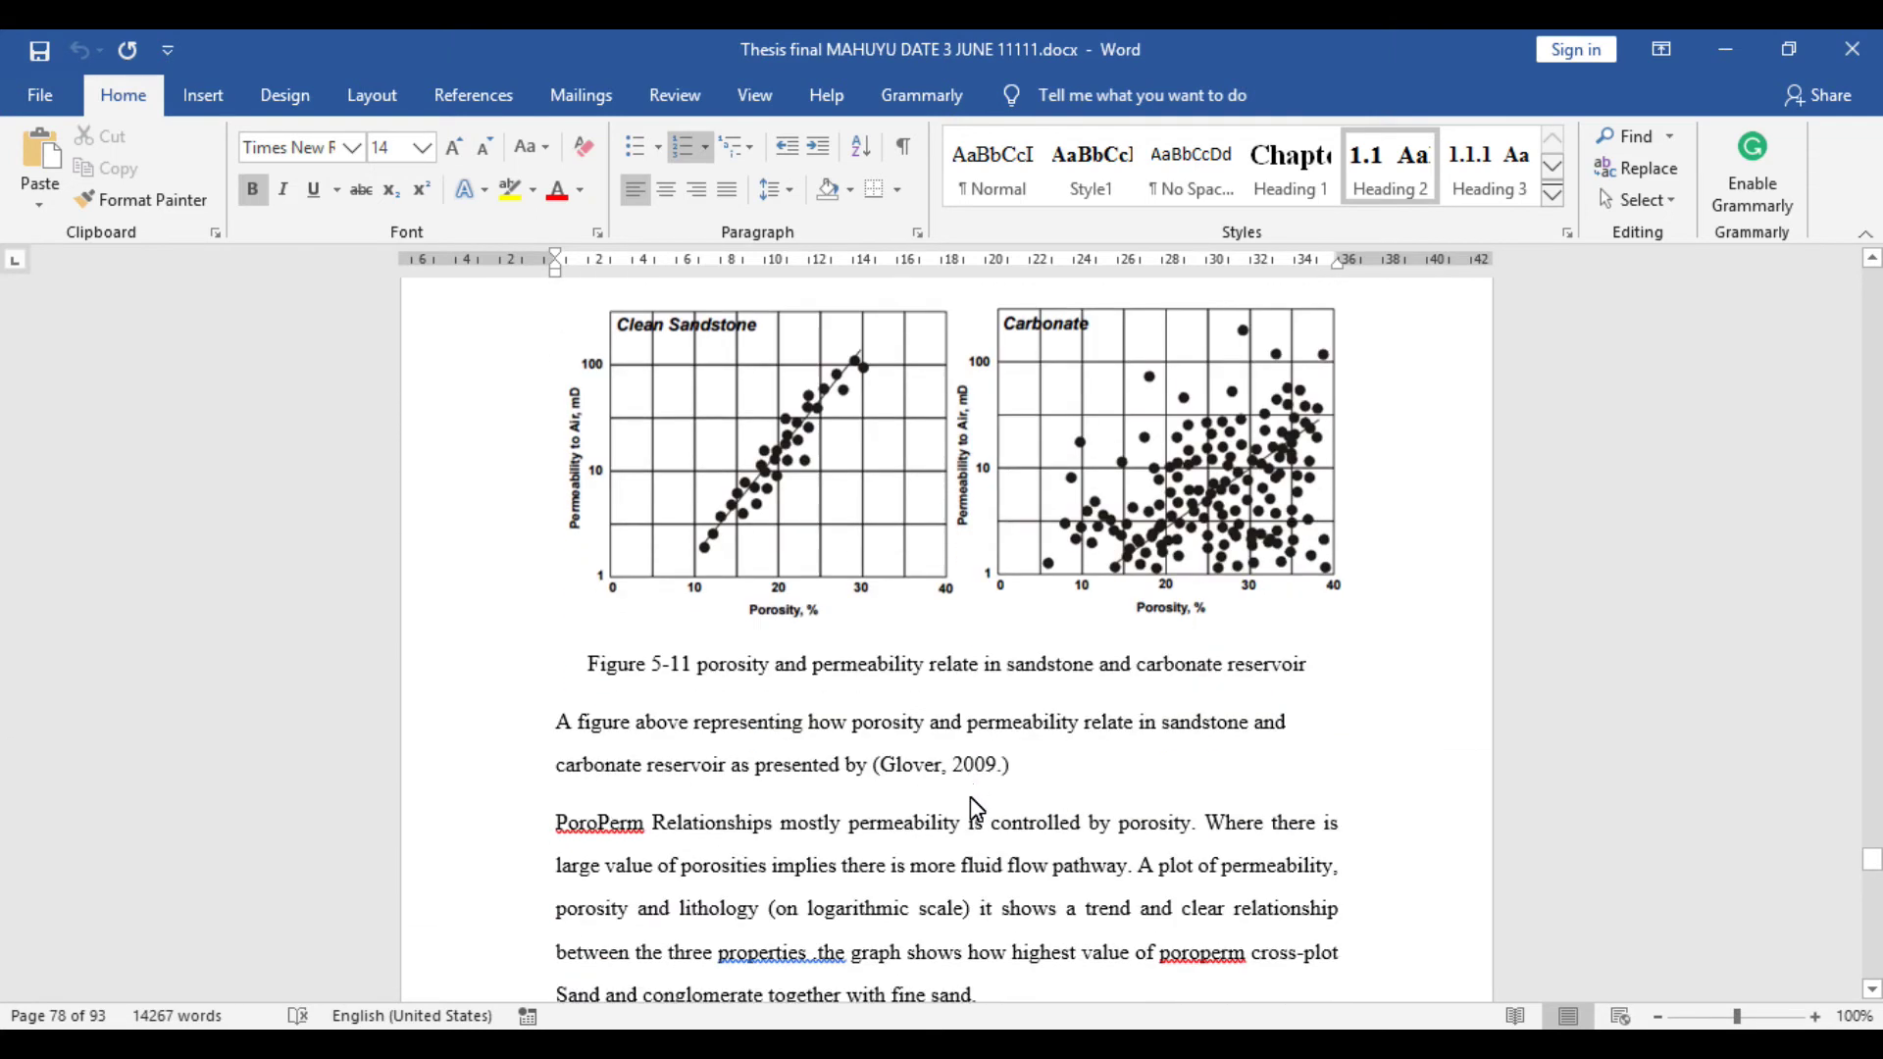
scroll(978, 810, "down", 1)
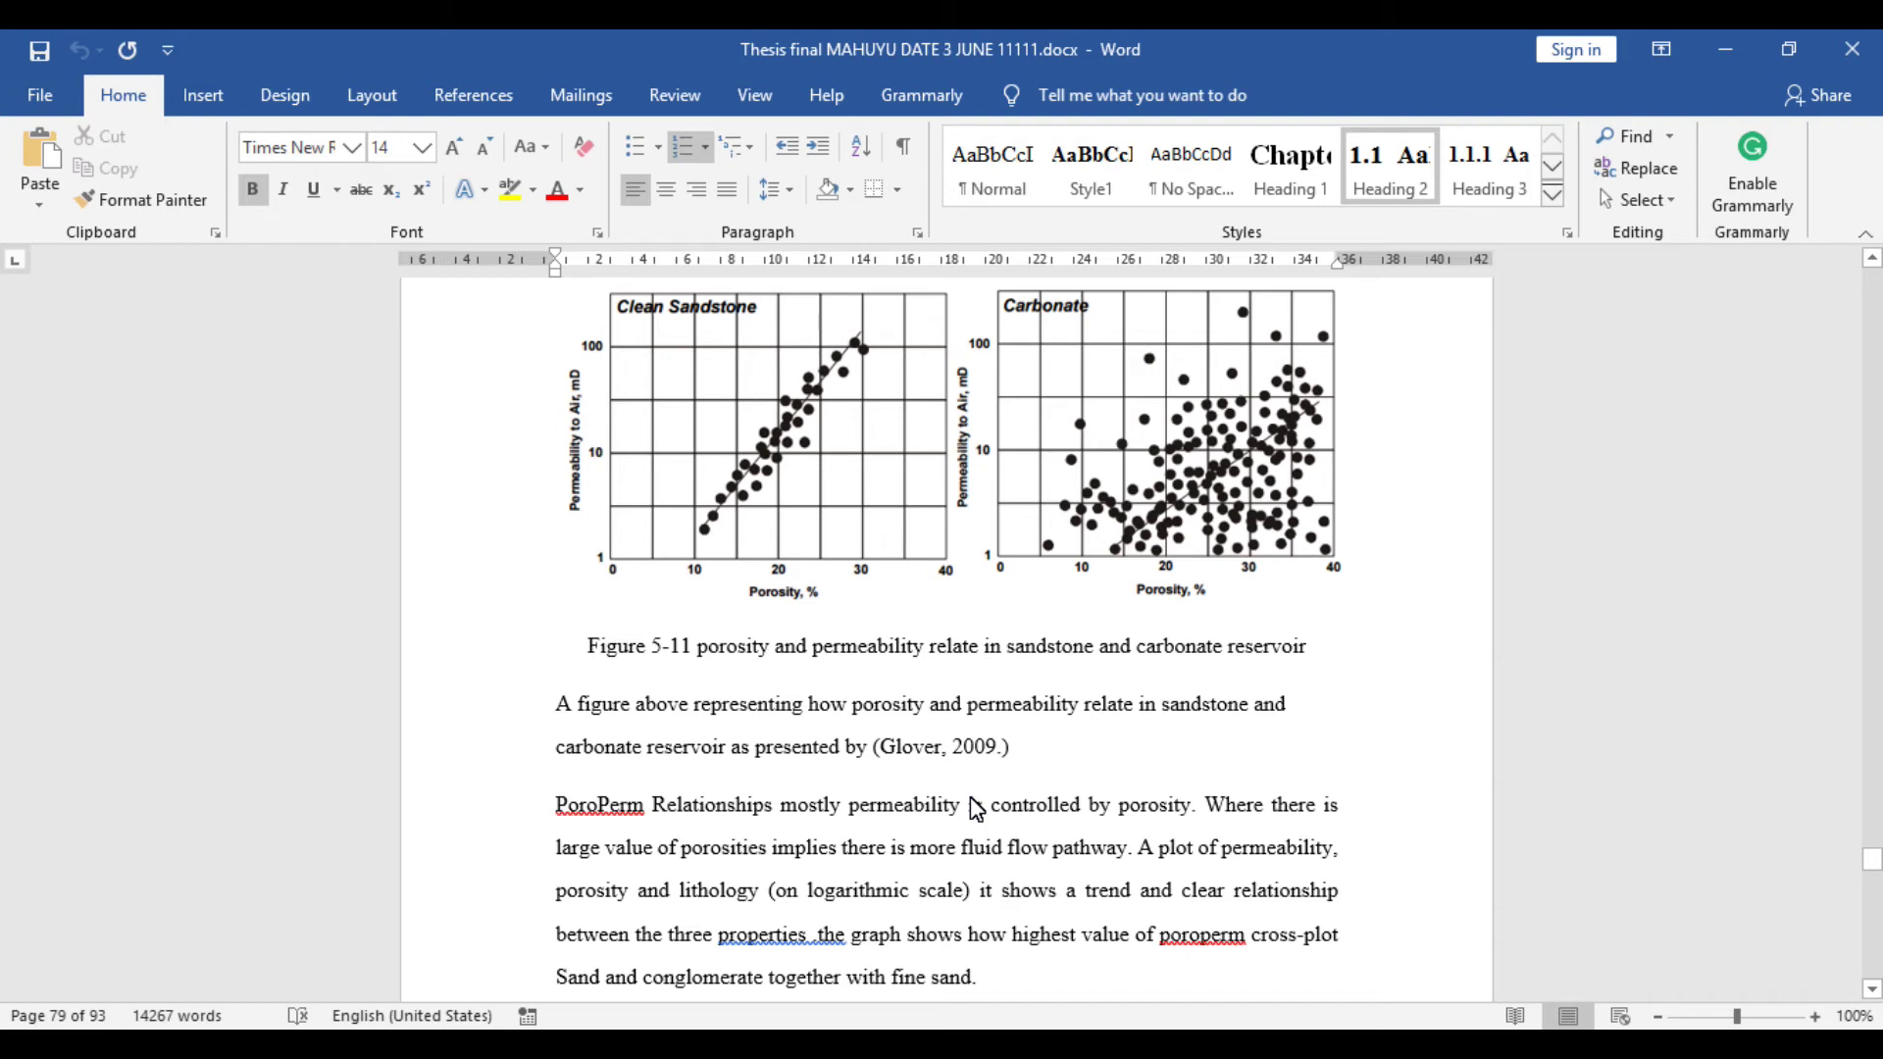
scroll(978, 810, "up", 1)
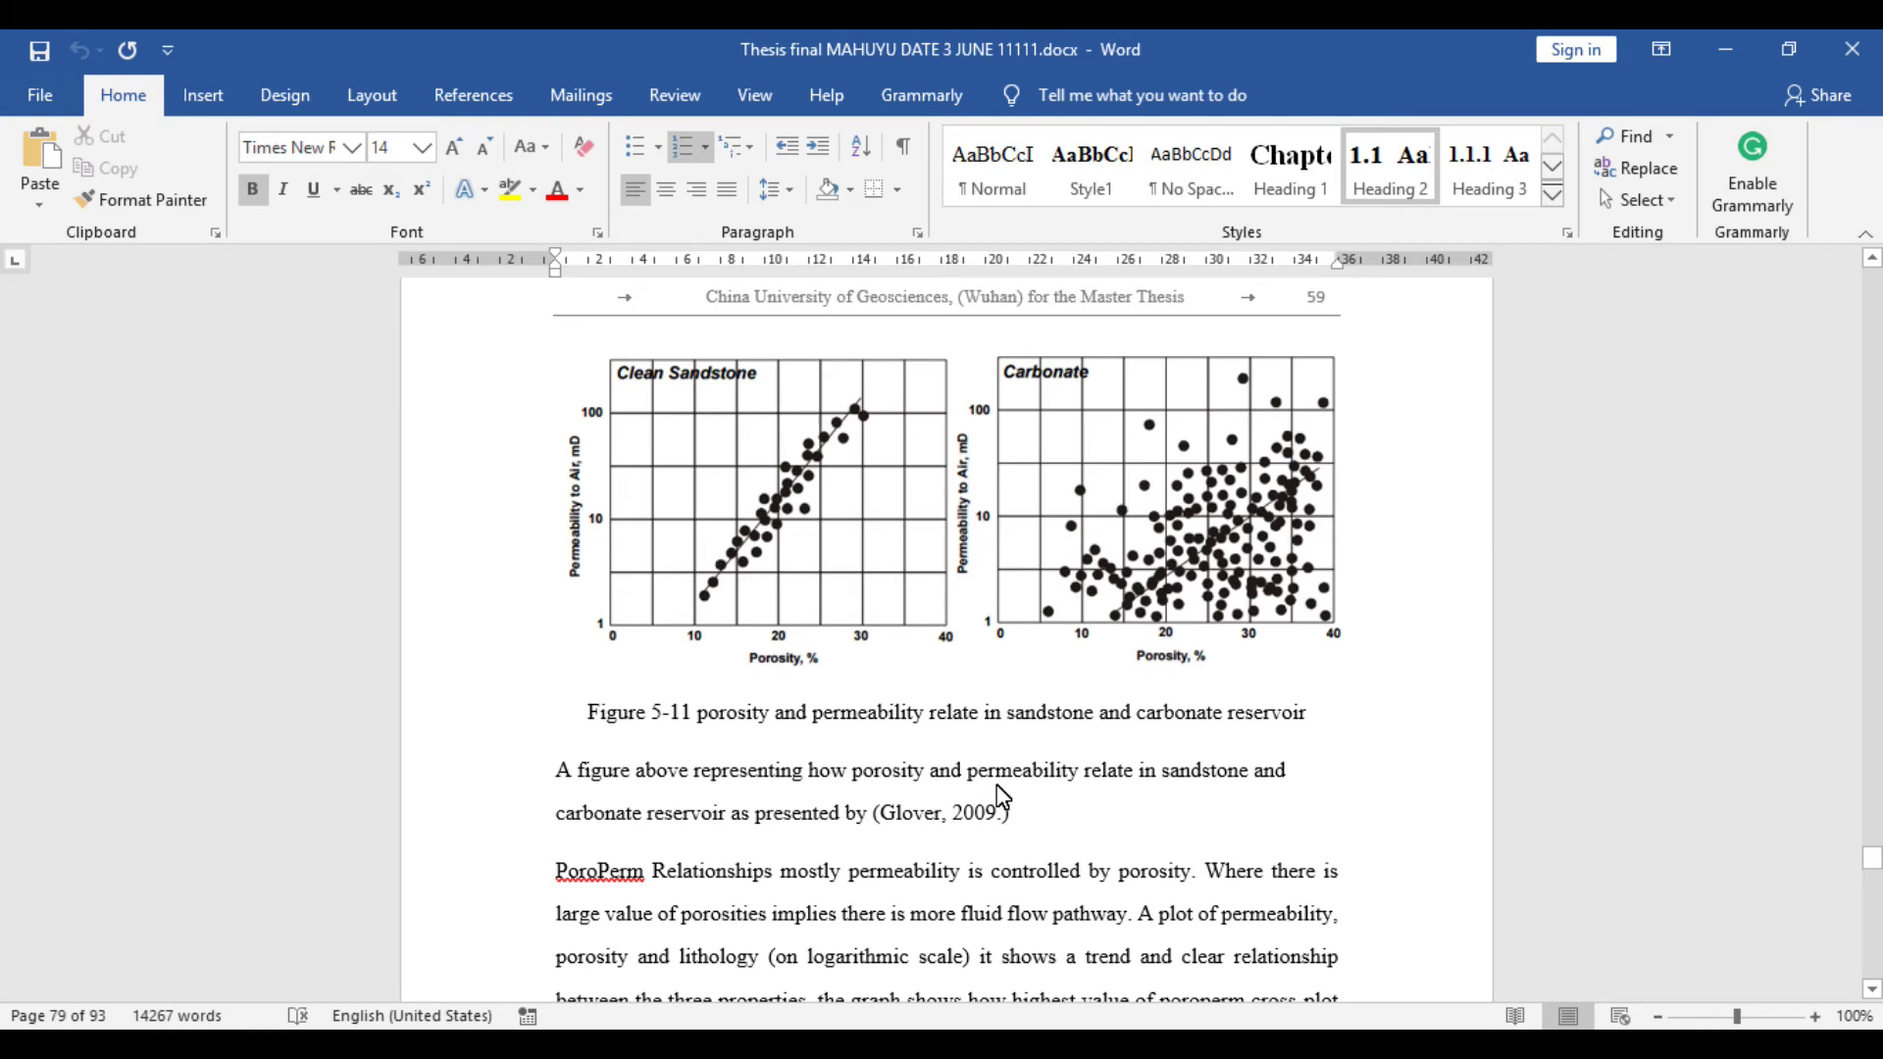
scroll(1002, 799, "down", 3)
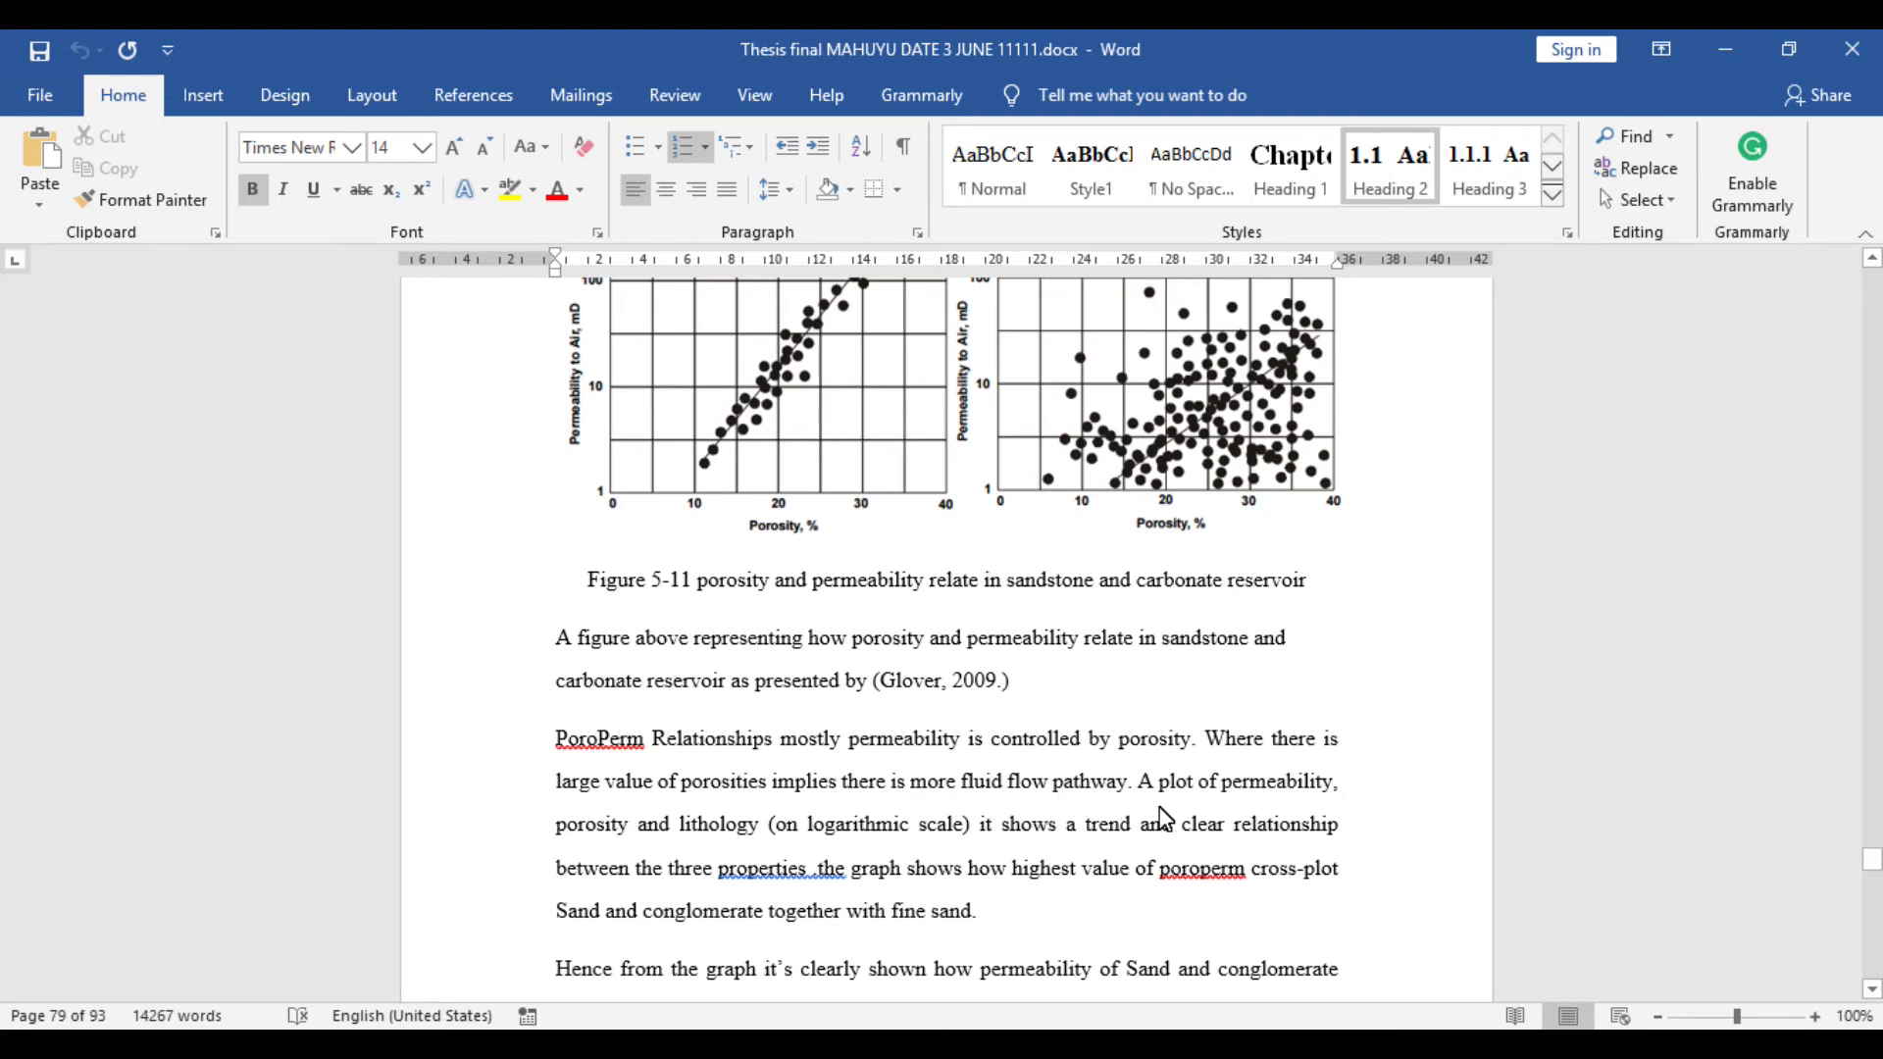
scroll(1161, 816, "down", 3)
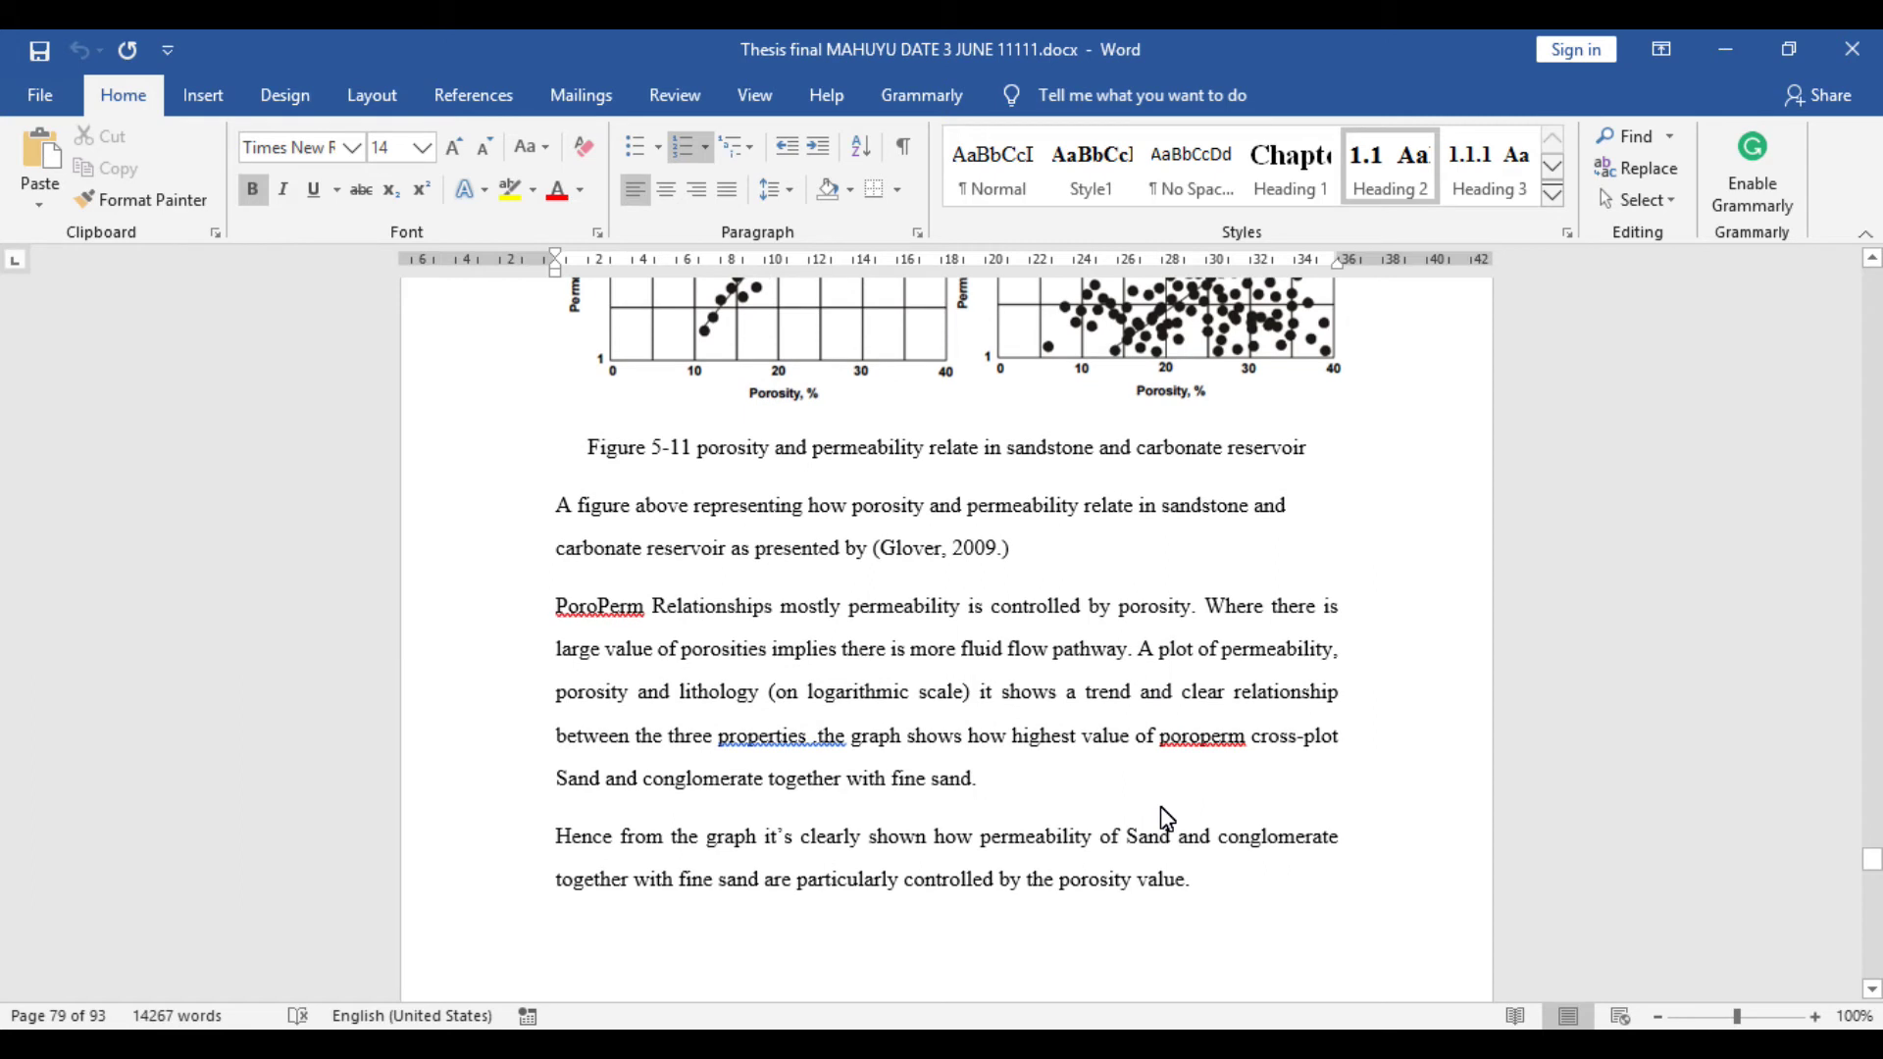
scroll(1161, 806, "up", 4)
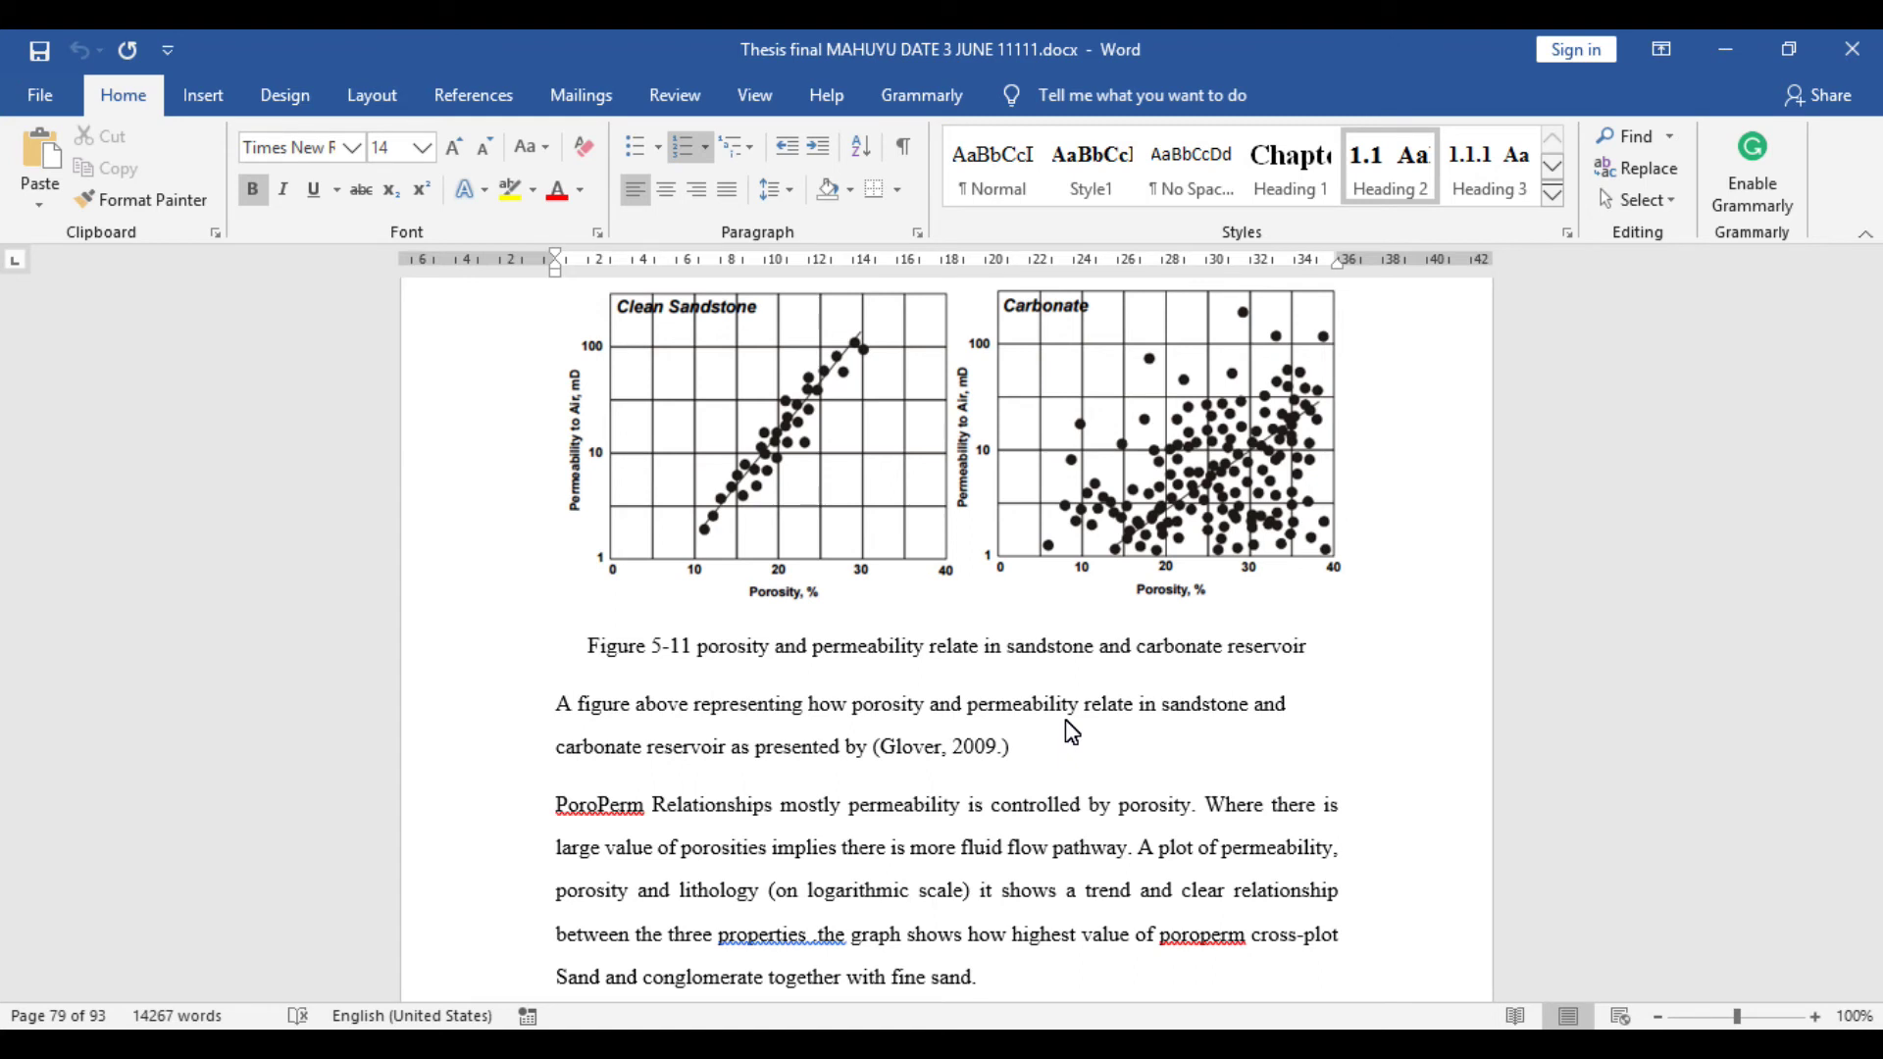
Switch back to Petrel and plot the model property Copy of SW on Y against Copy (3) of POR in the function window.
key("alt+Tab")
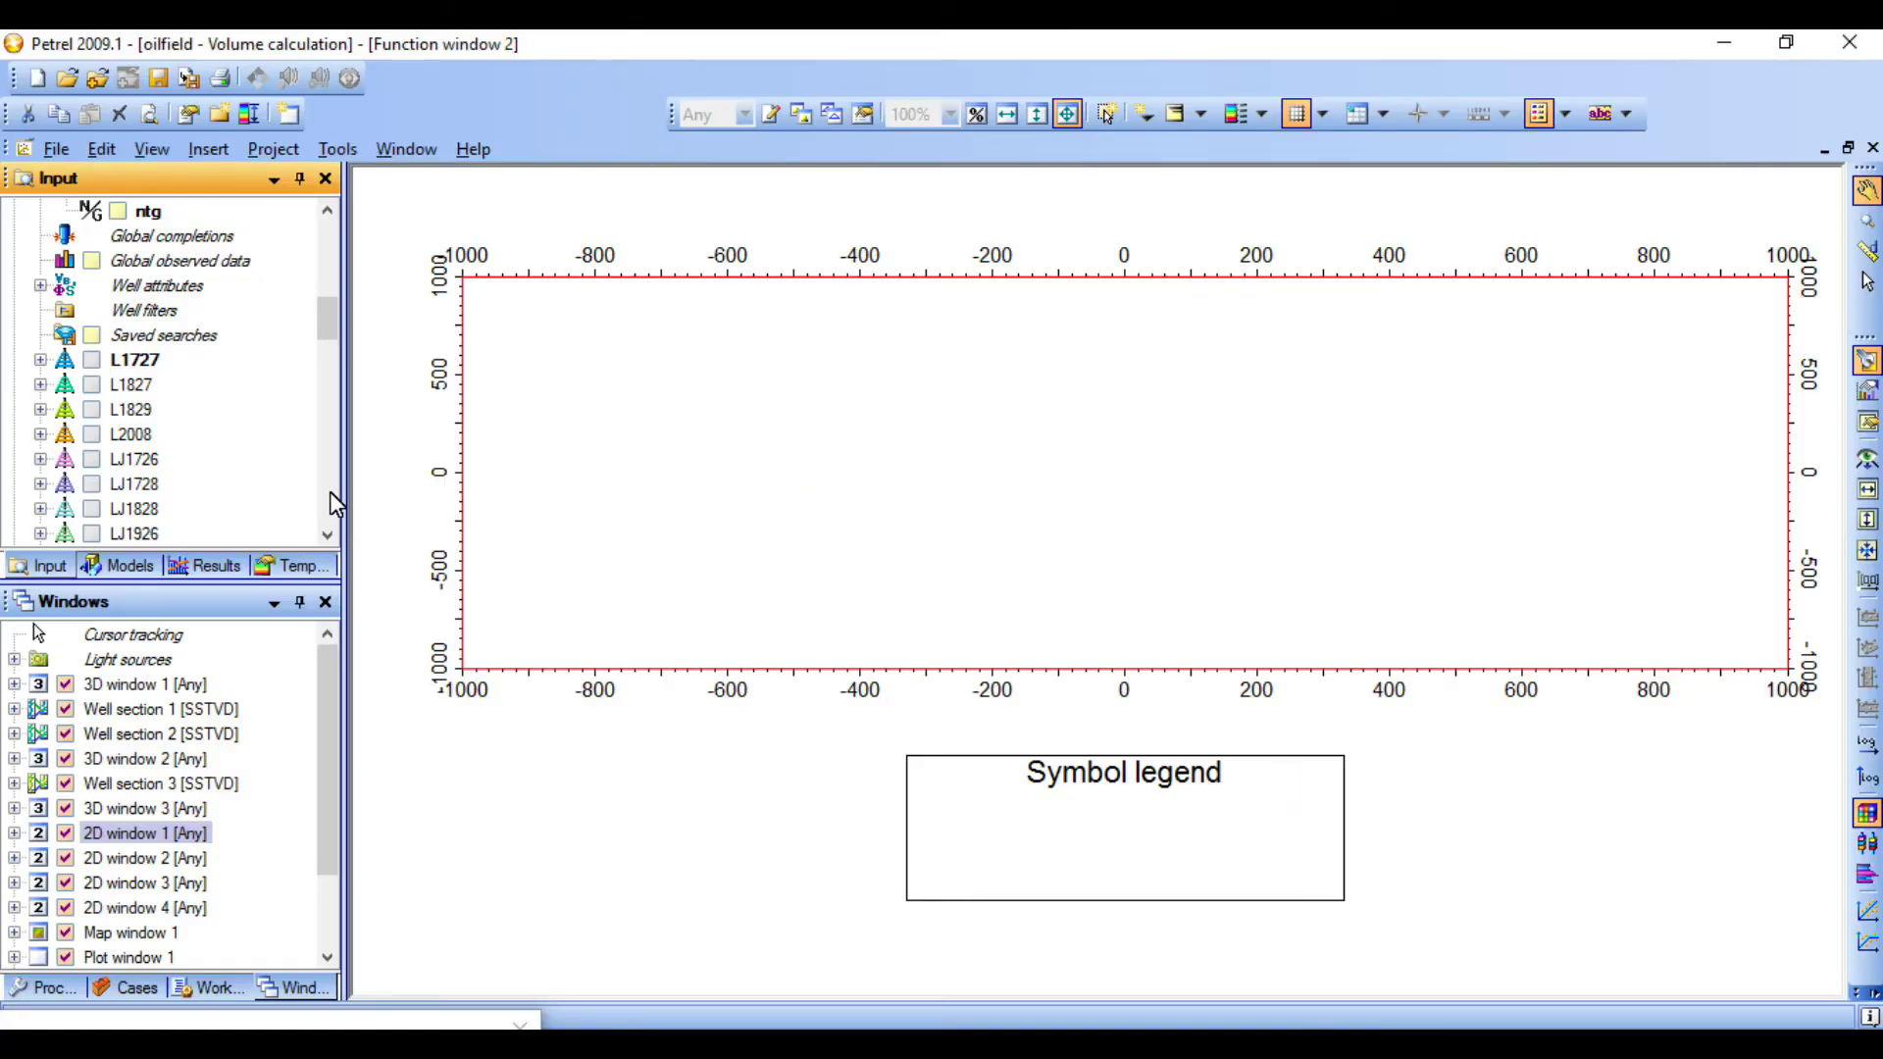
left_click(112, 568)
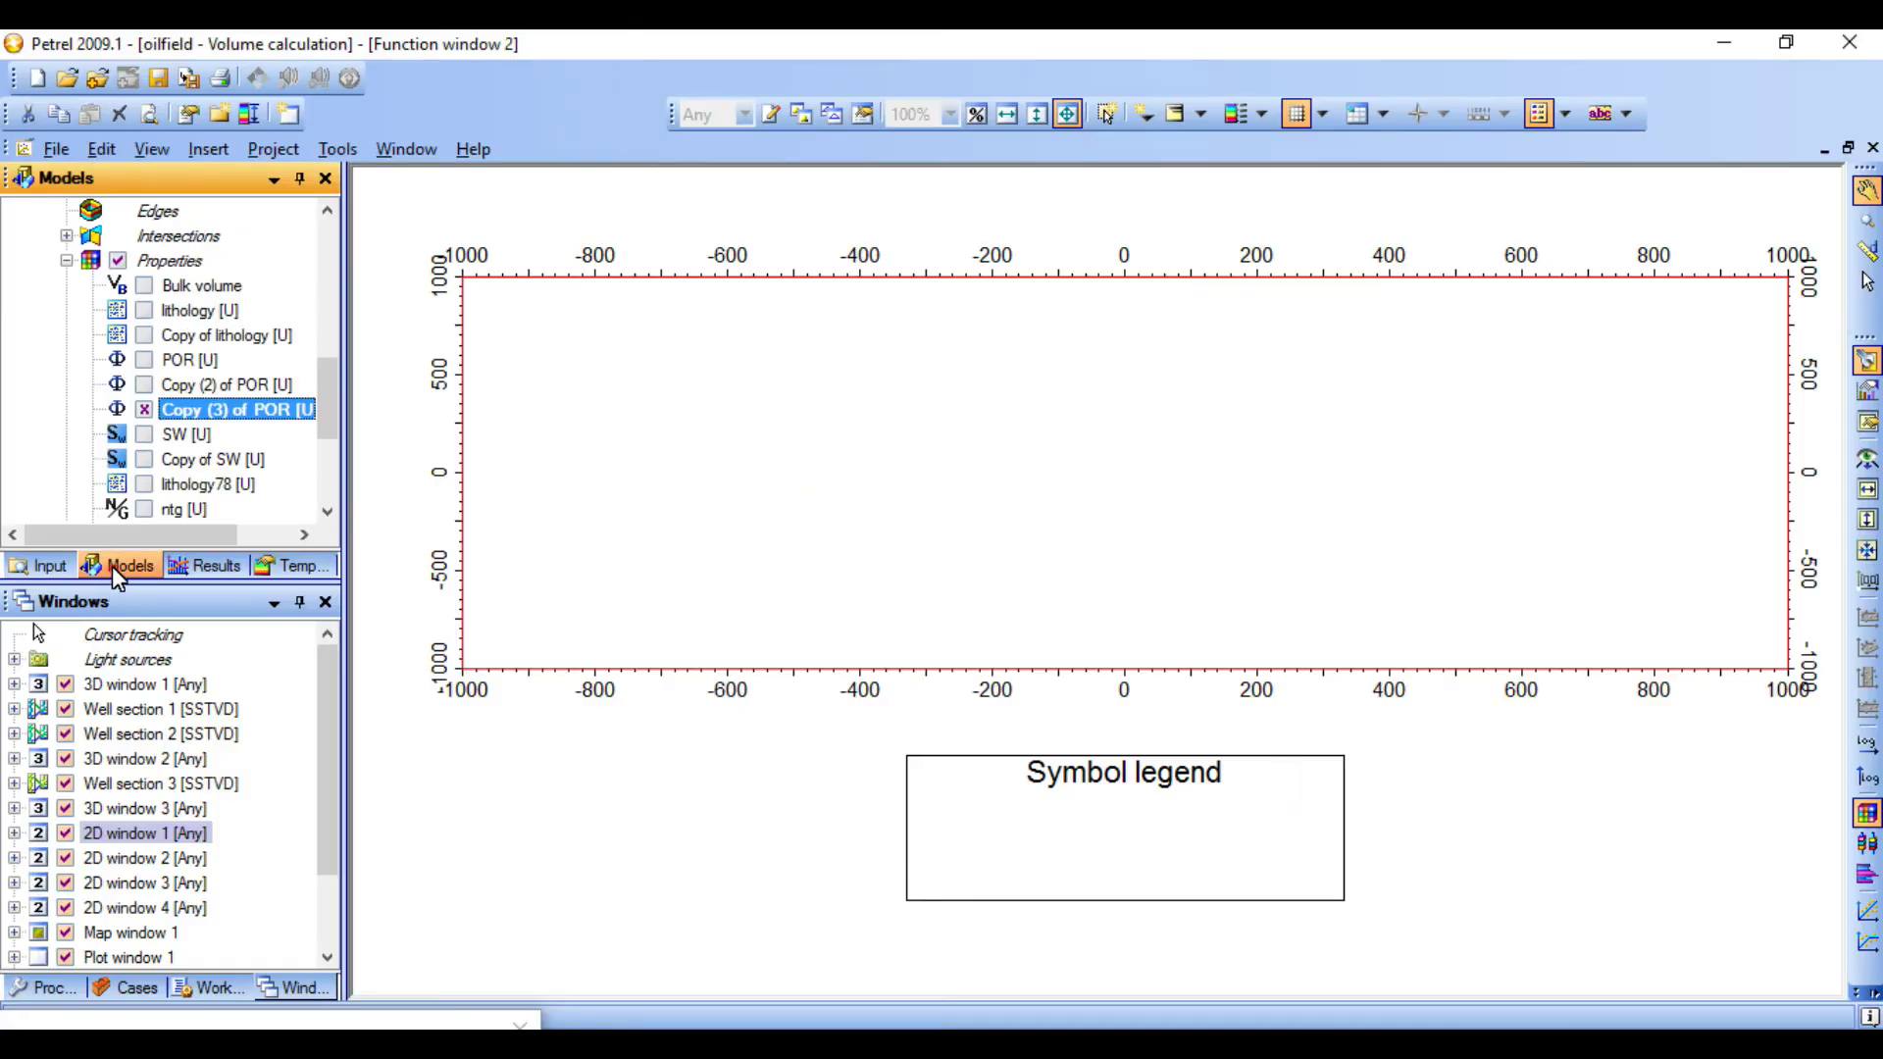
left_click(144, 460)
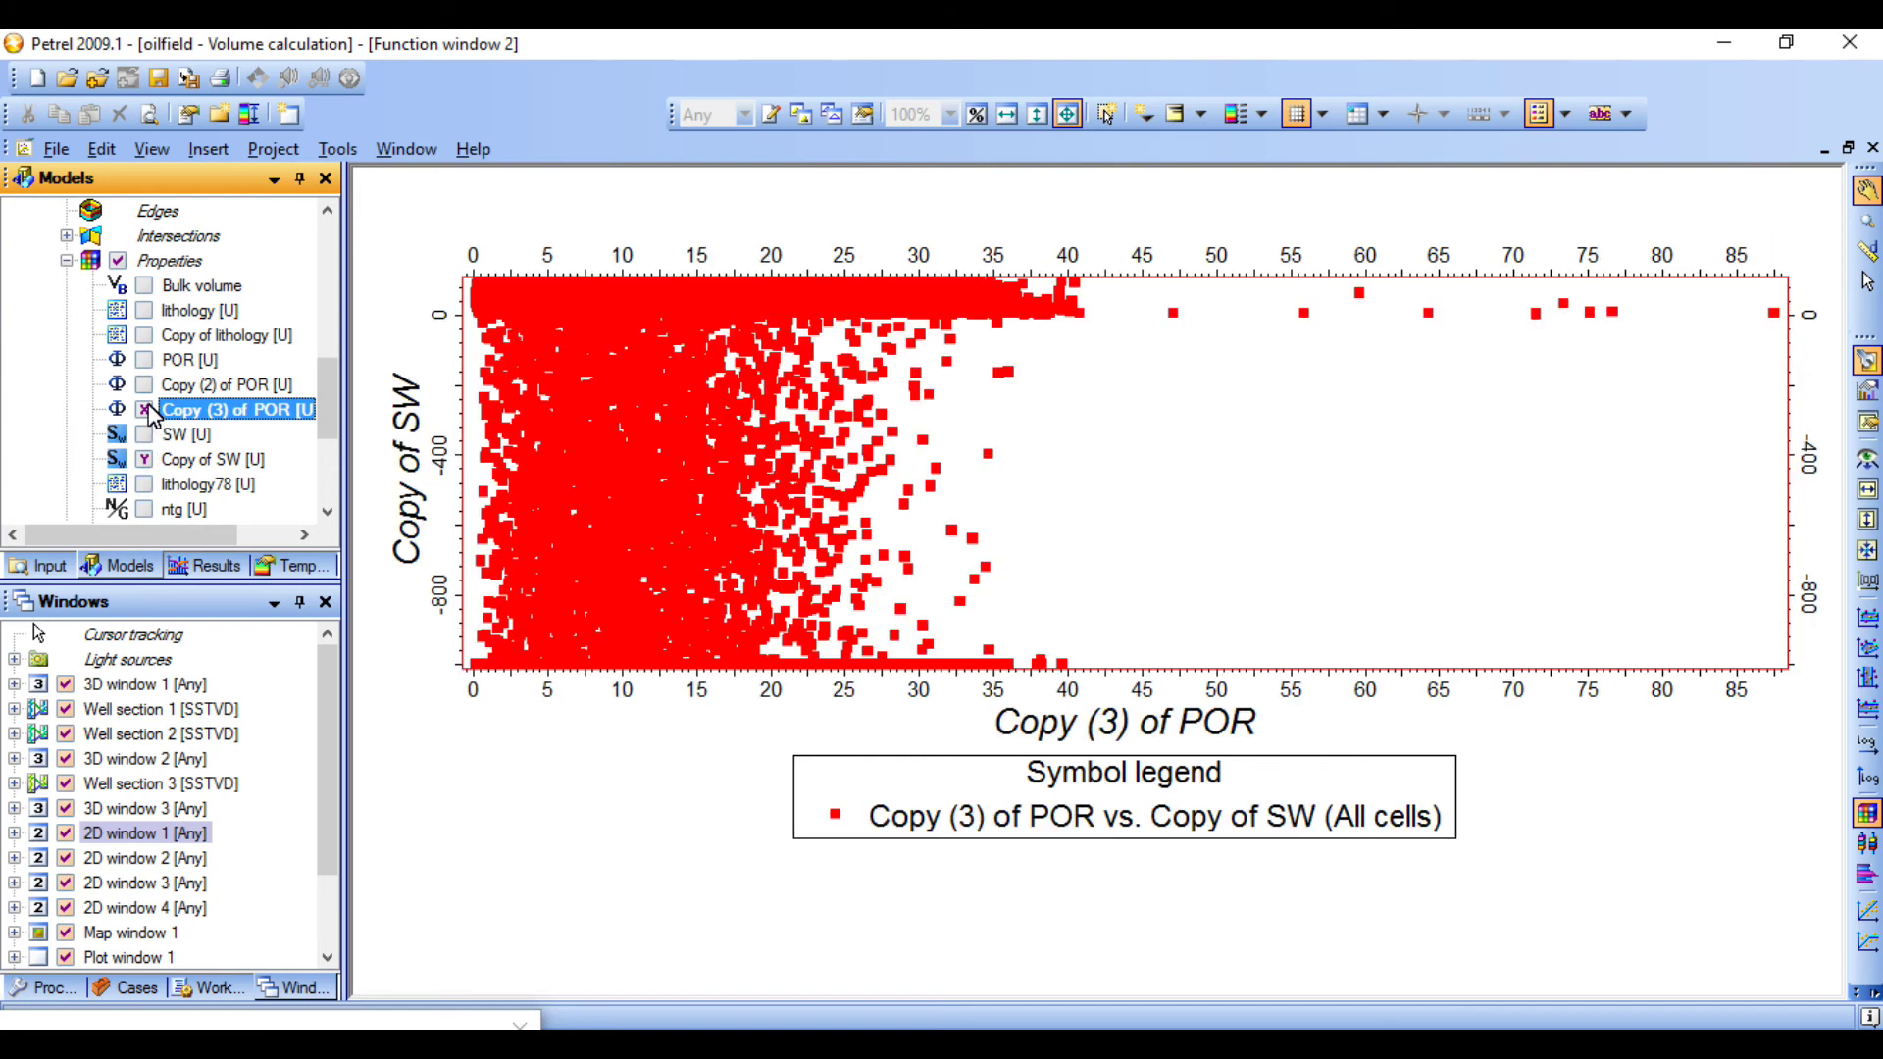